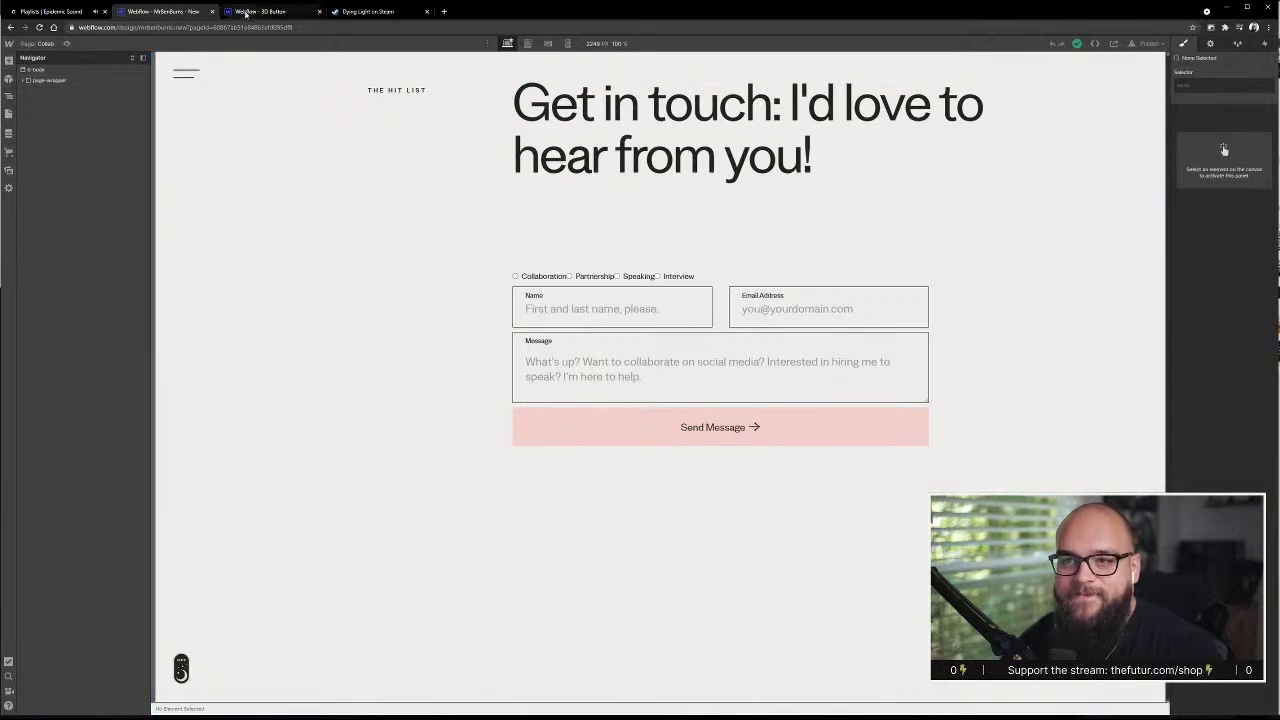
- Glance at the 3D Button project, then bring the Figma mockup up beside the Webflow contact page
left_click(267, 10)
left_click(163, 11)
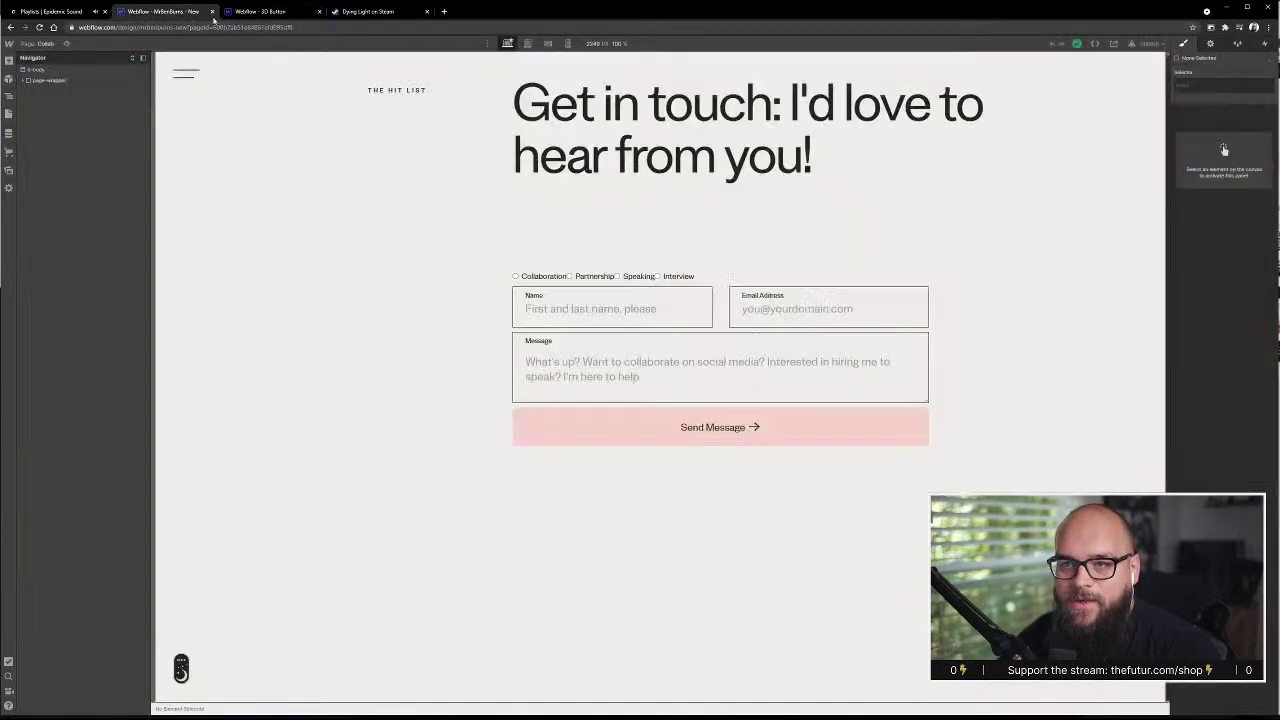
key("alt+Tab")
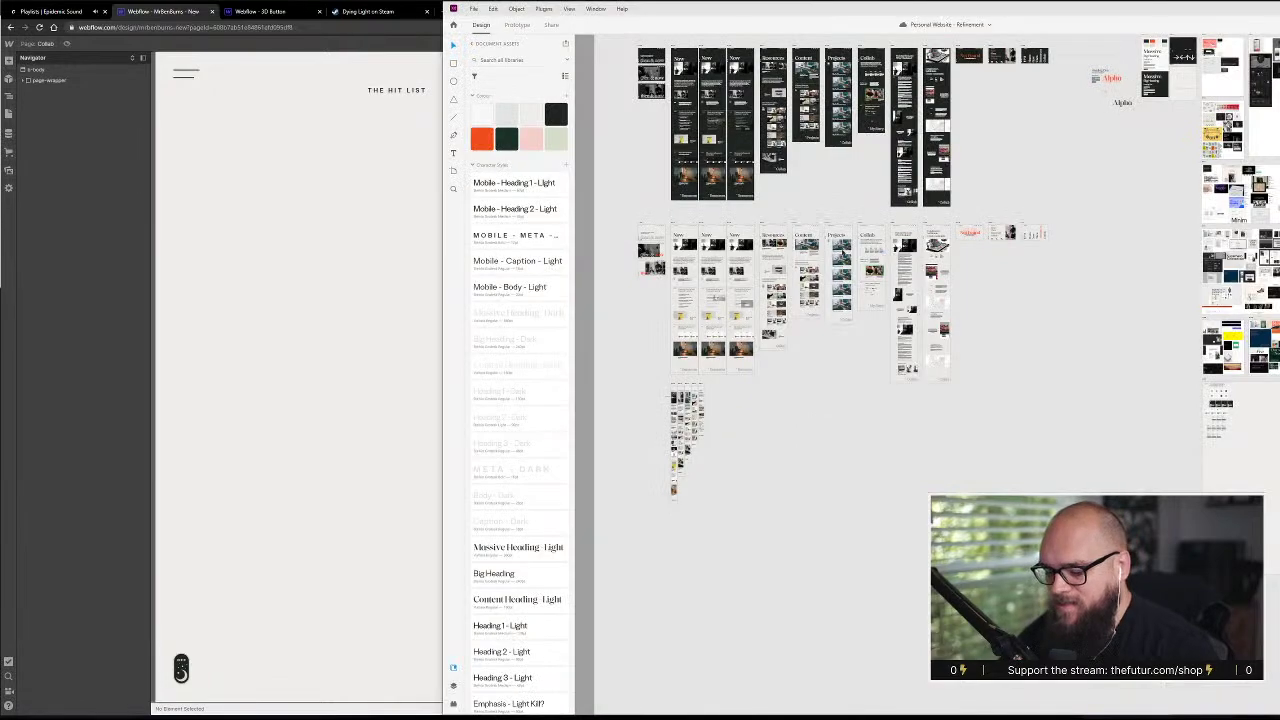
- Zoom around Figma's Get in touch frame to study the boxed option buttons, then return to Webflow
scroll(880, 295, "up", 5)
scroll(878, 297, "up", 10)
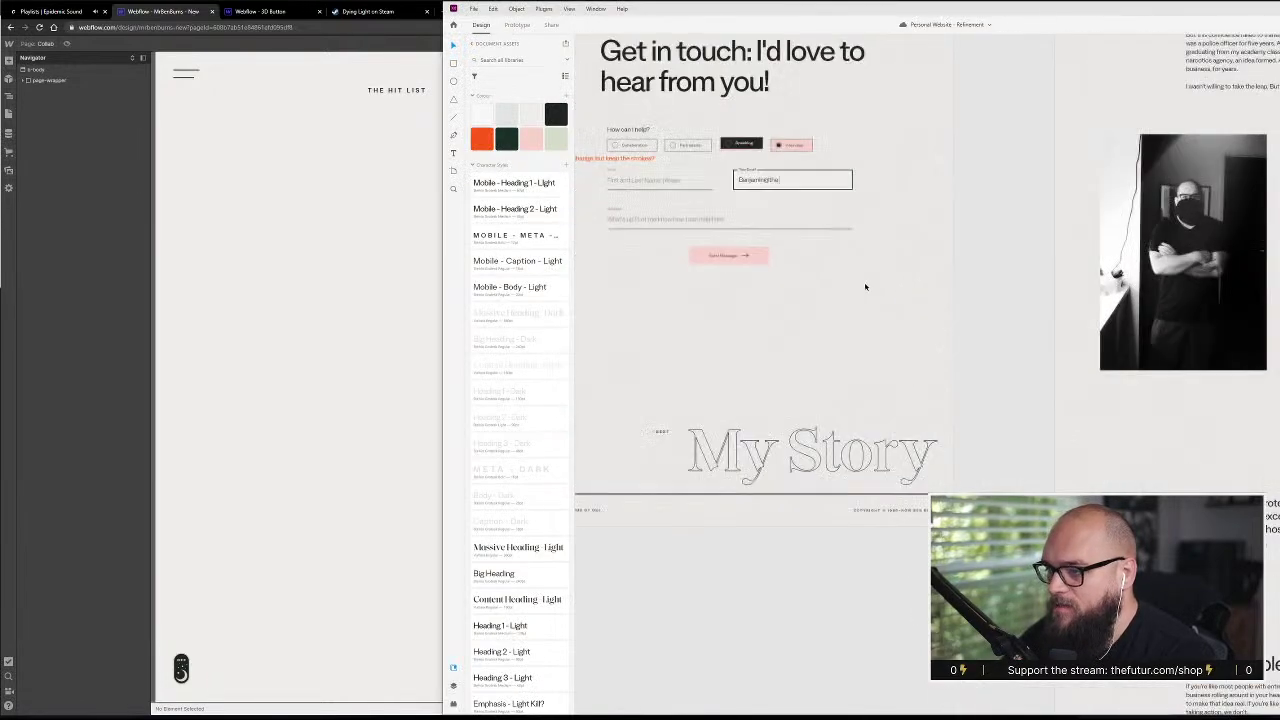
scroll(866, 388, "down", 2)
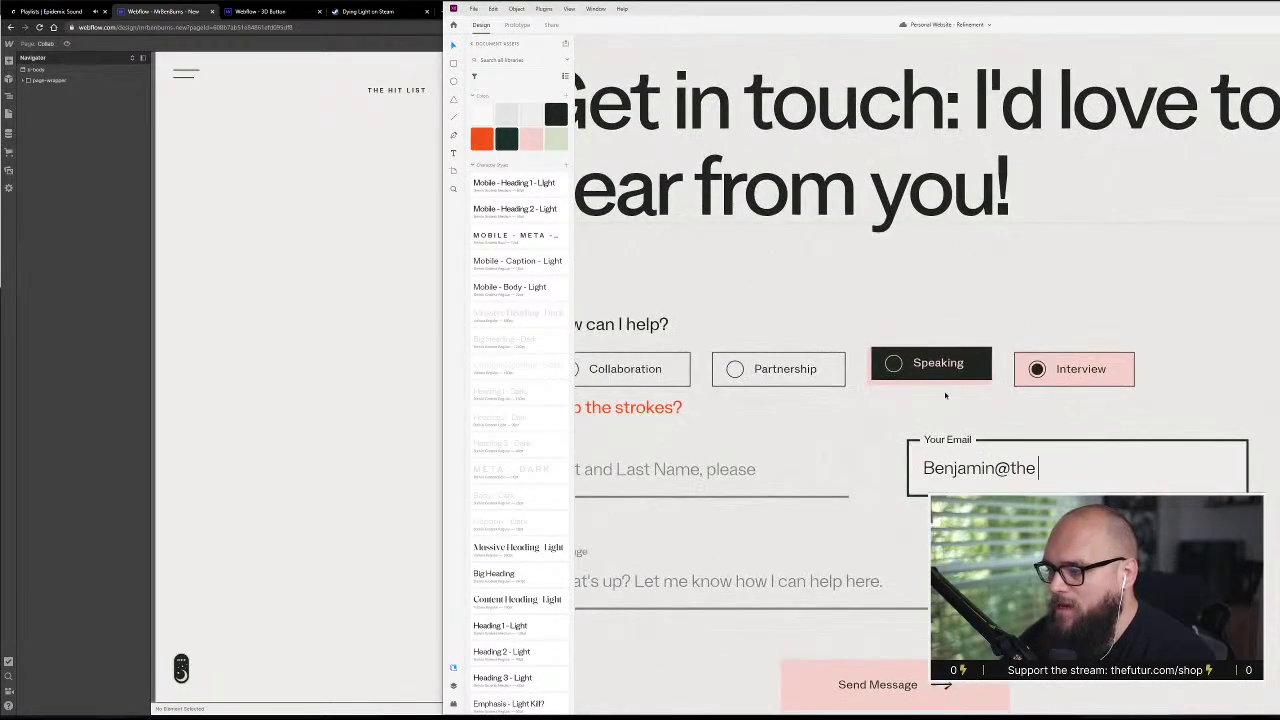
scroll(866, 388, "up", 4)
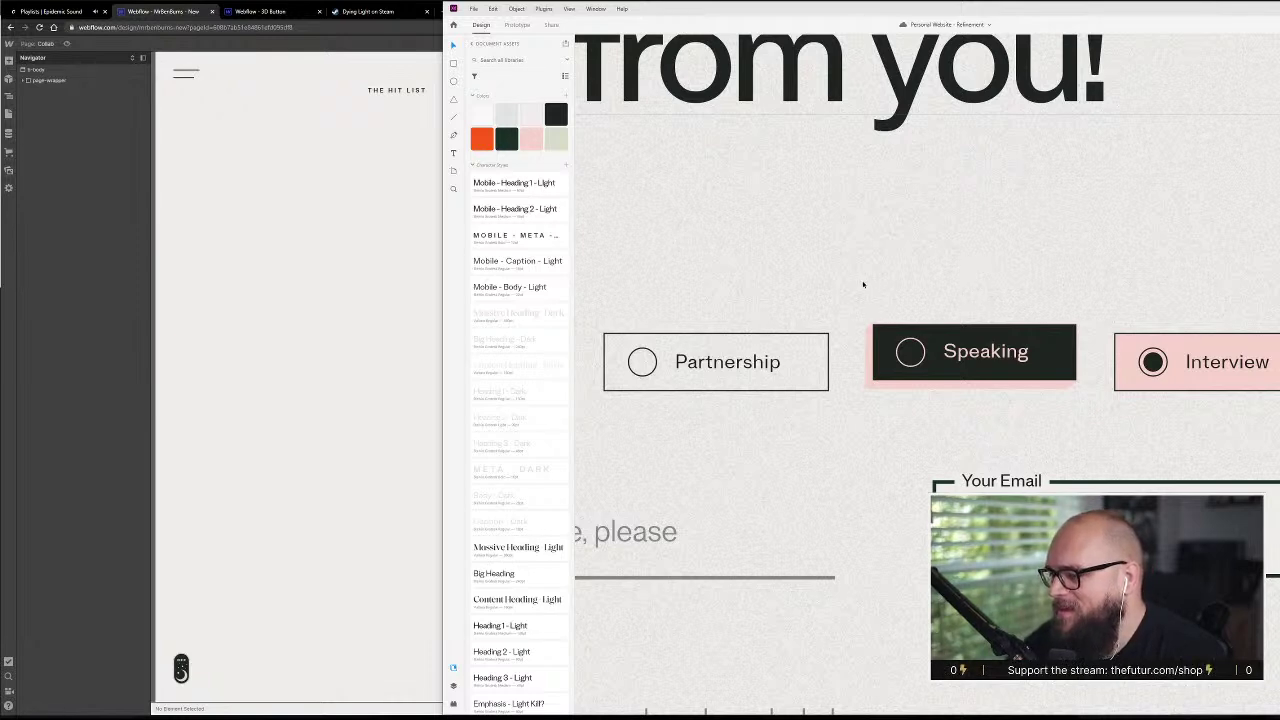
left_click(298, 265)
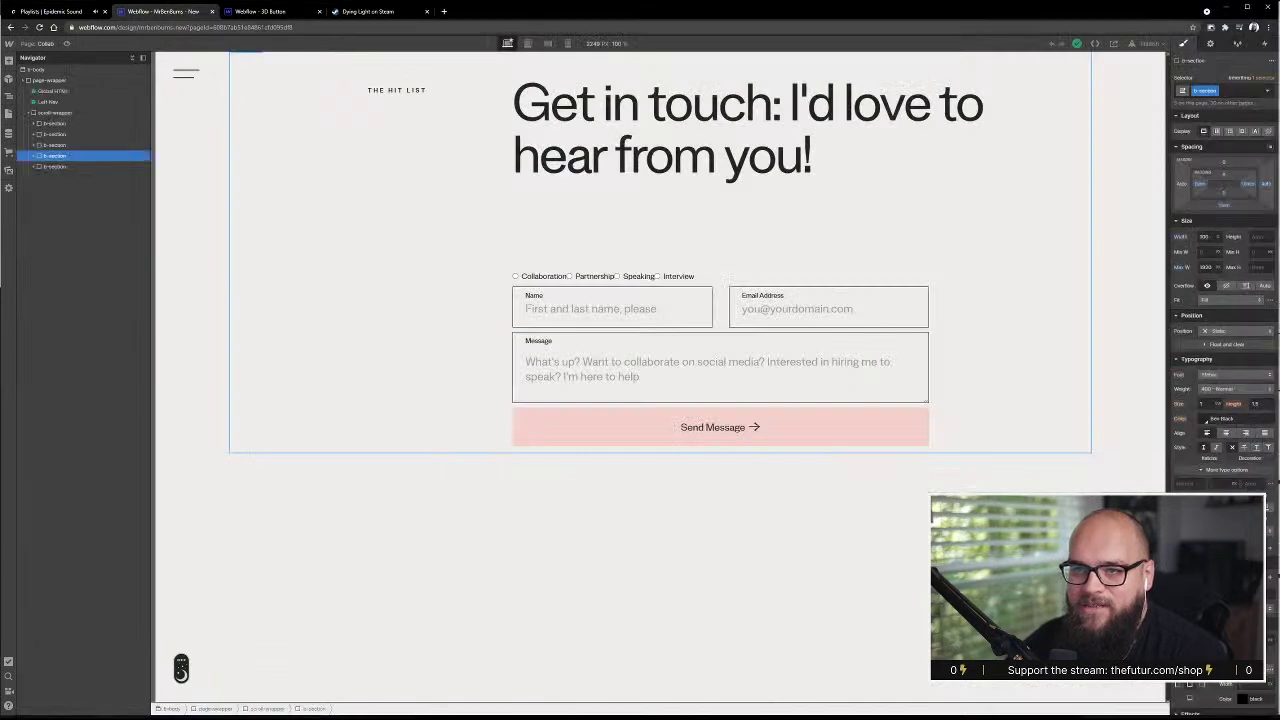
- Switch to the cloneable 3D Button project and show its Navigator element tree
left_click(260, 12)
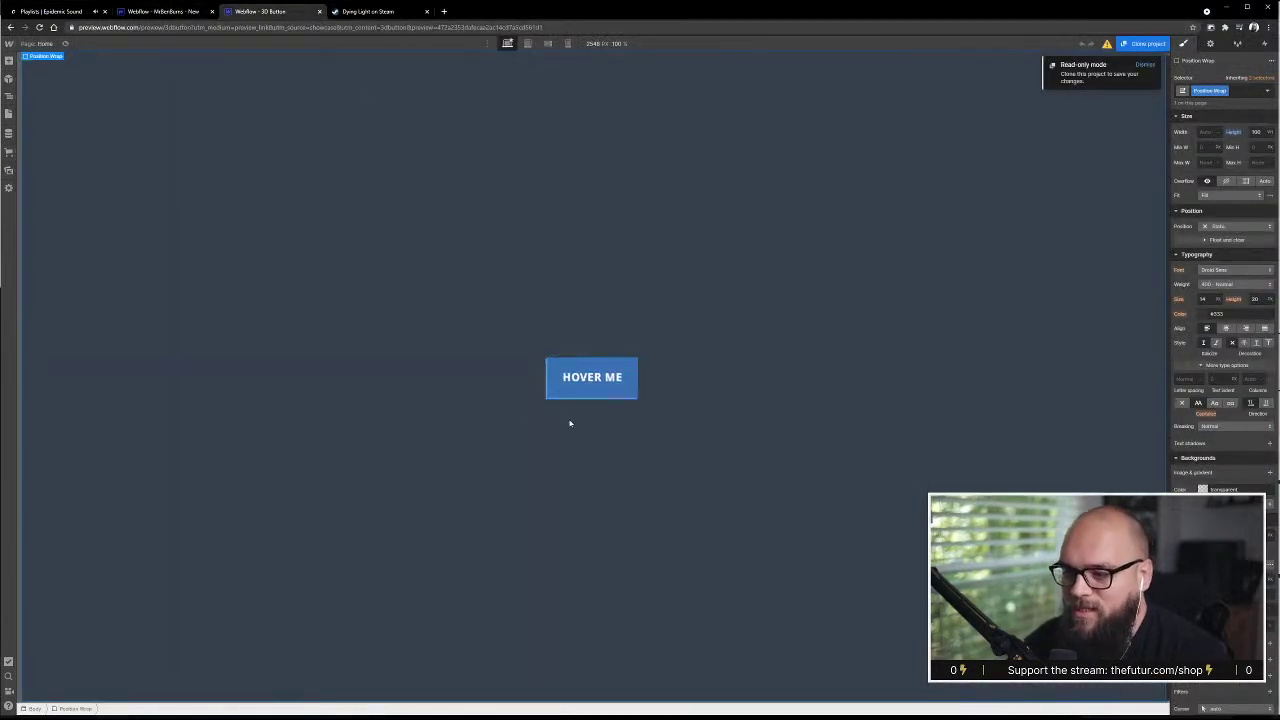
left_click(8, 96)
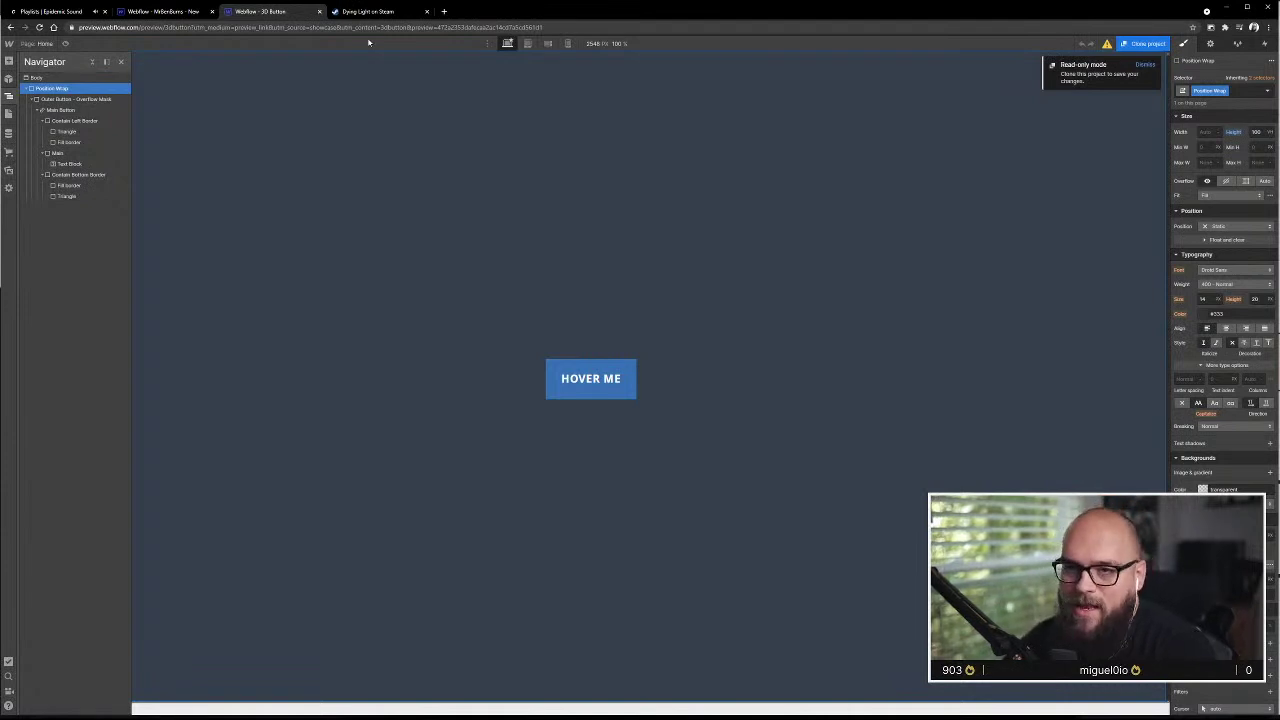
left_click(160, 11)
scroll(450, 320, "up", 5)
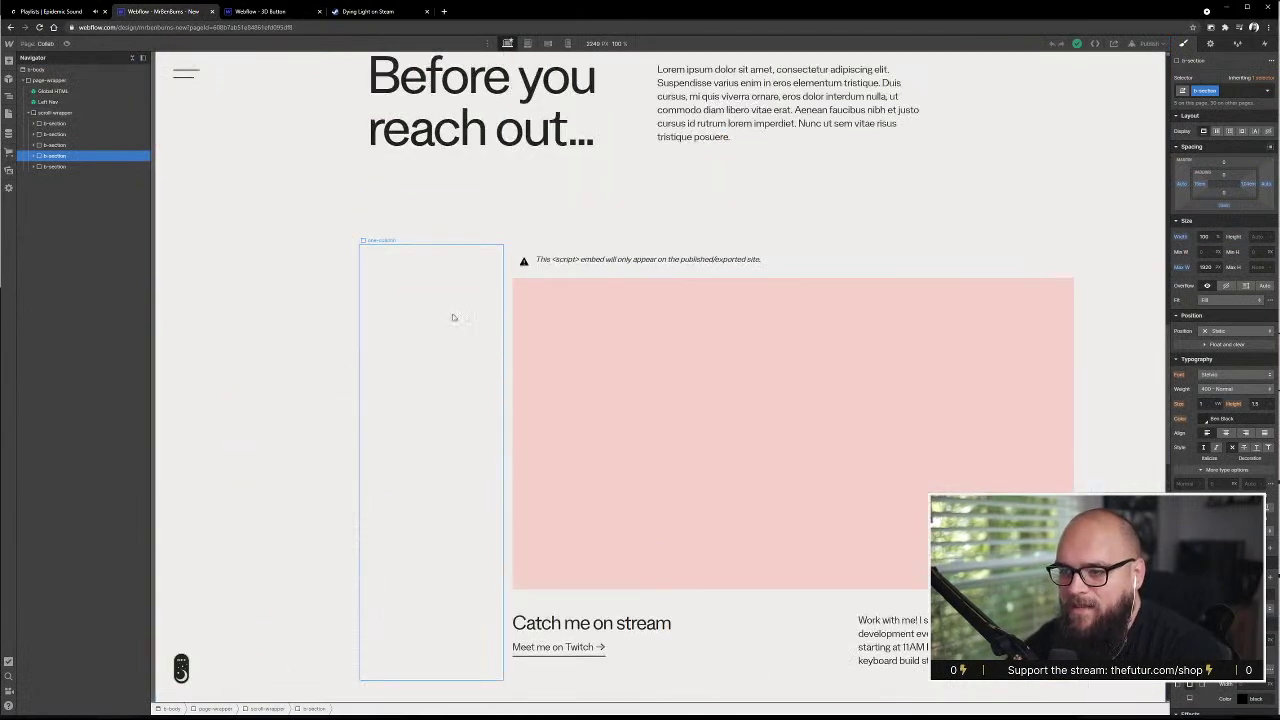
scroll(450, 317, "up", 3)
scroll(450, 317, "down", 1)
scroll(452, 322, "up", 3)
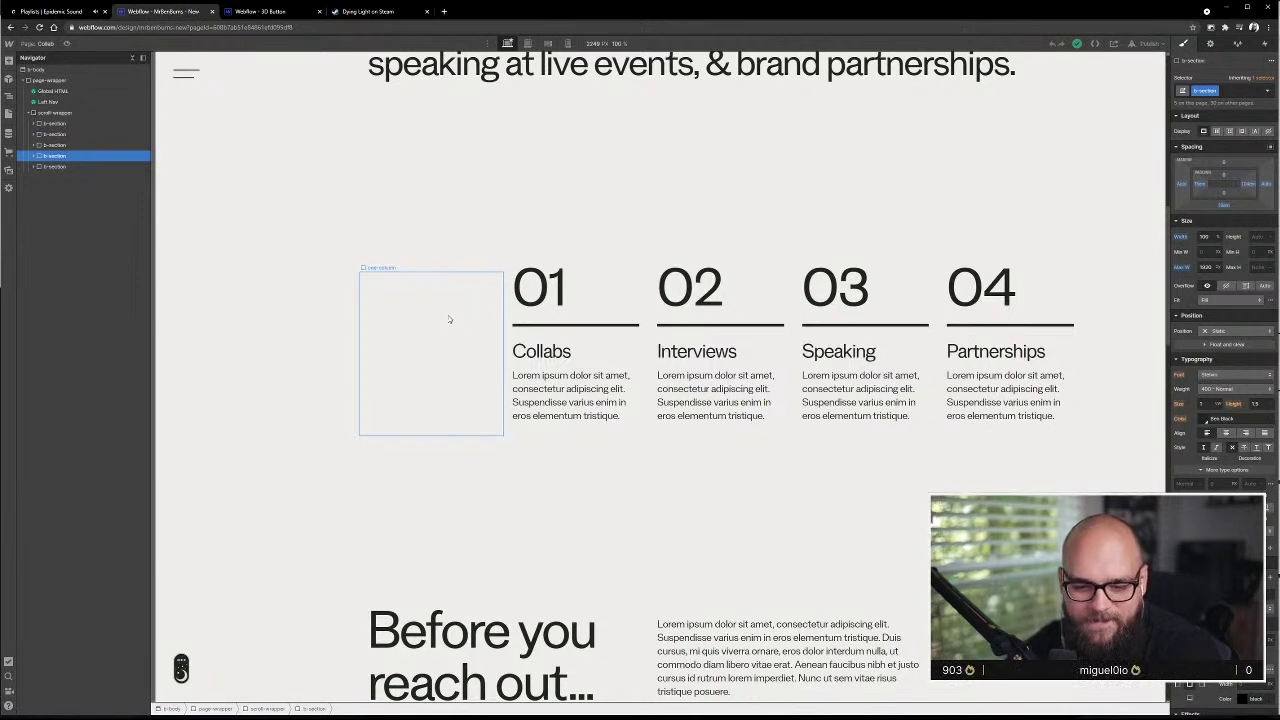
scroll(450, 319, "down", 10)
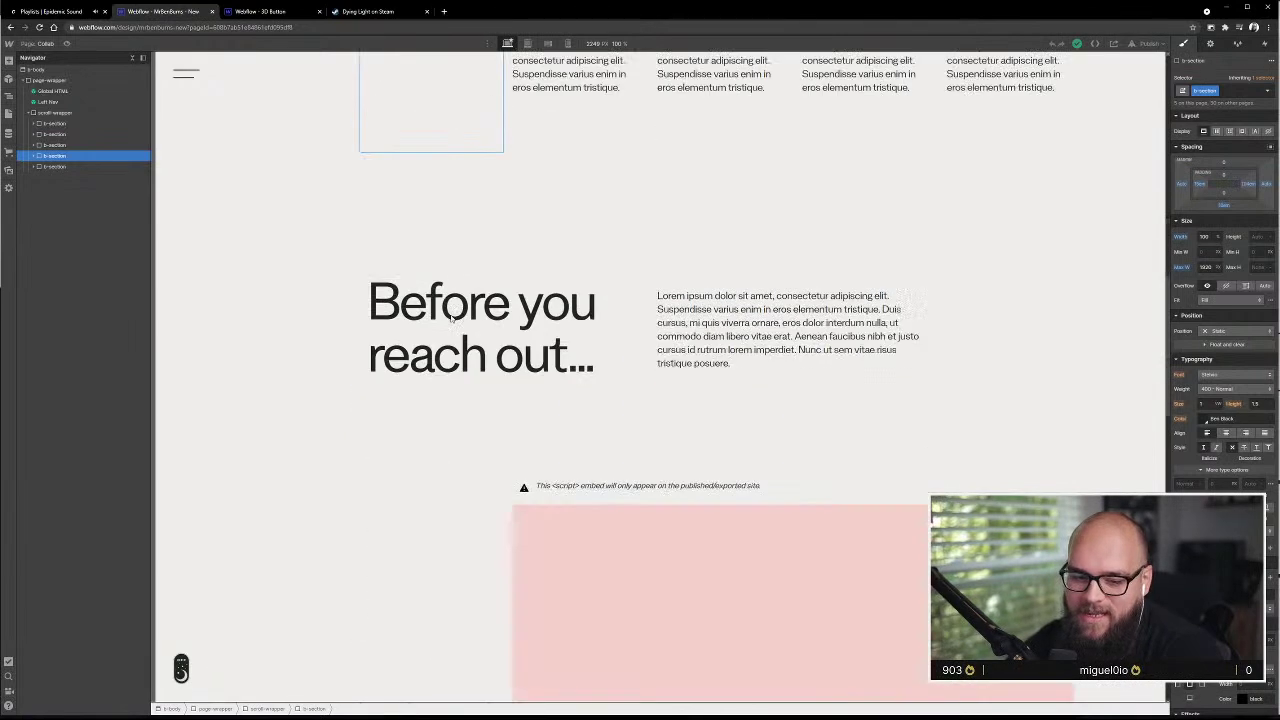
scroll(451, 320, "down", 7)
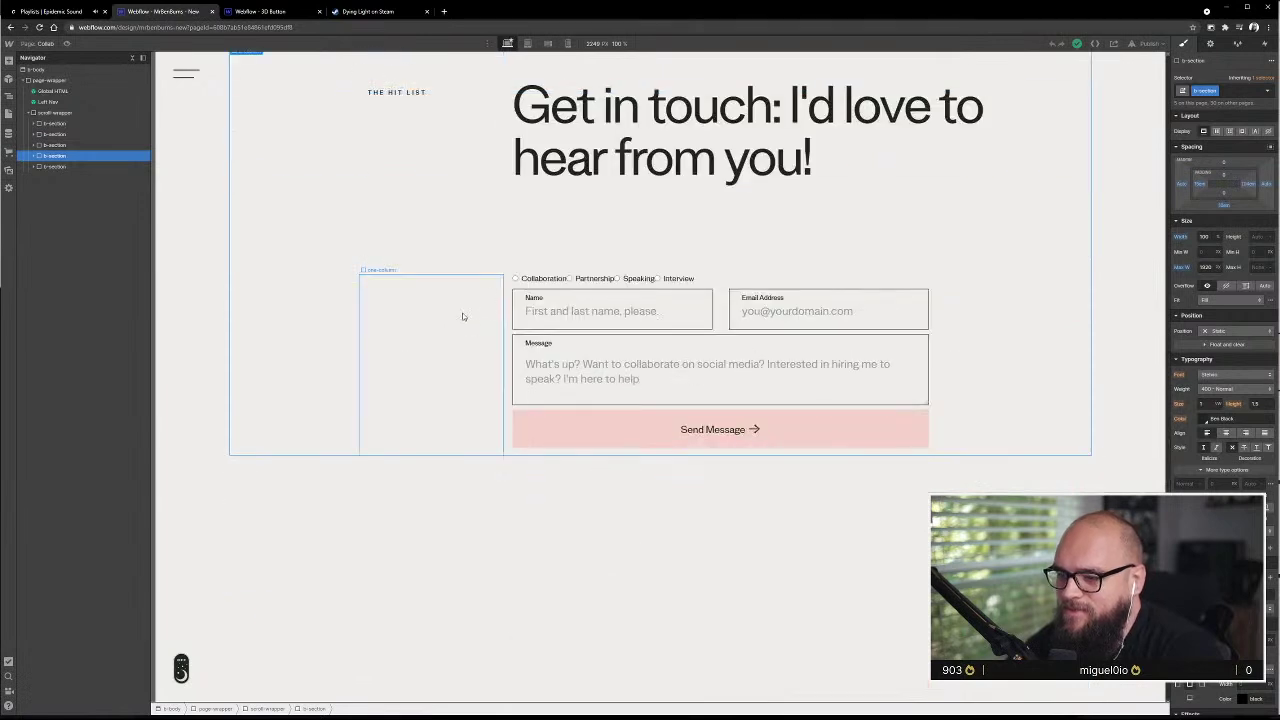
left_click(563, 279)
key("ctrl+Tab")
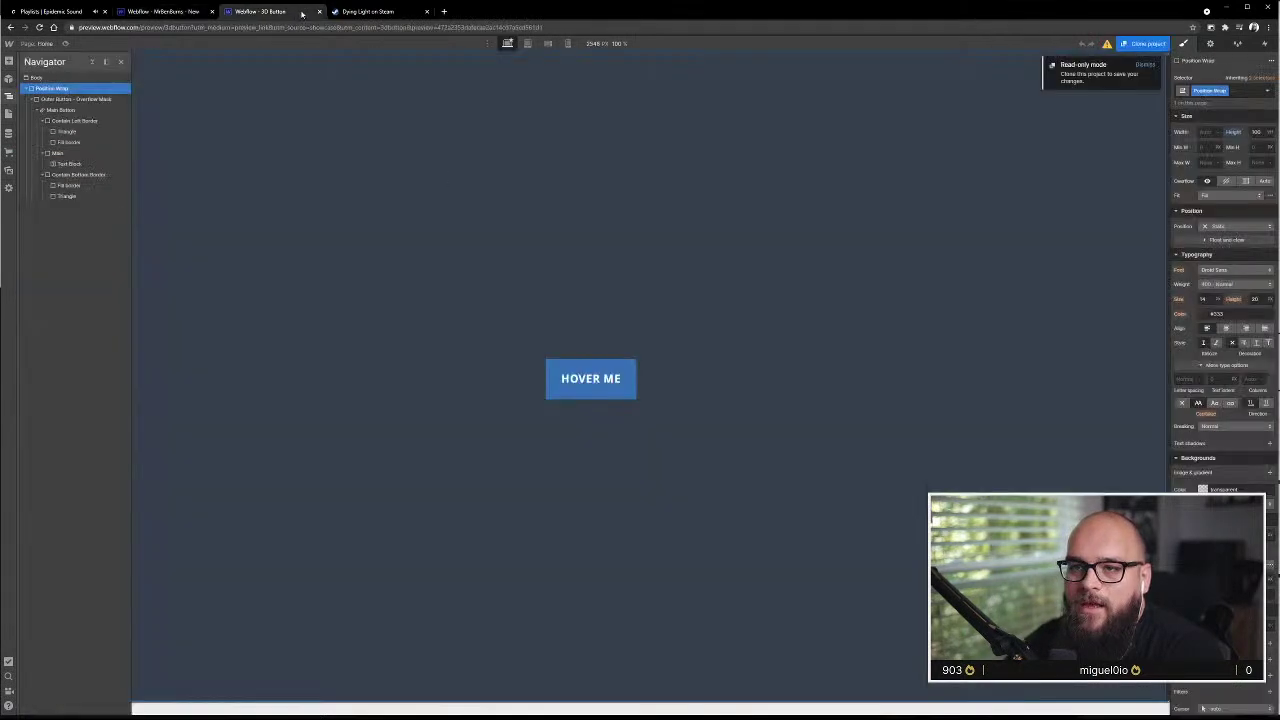
right_click(65, 101)
left_click(65, 101)
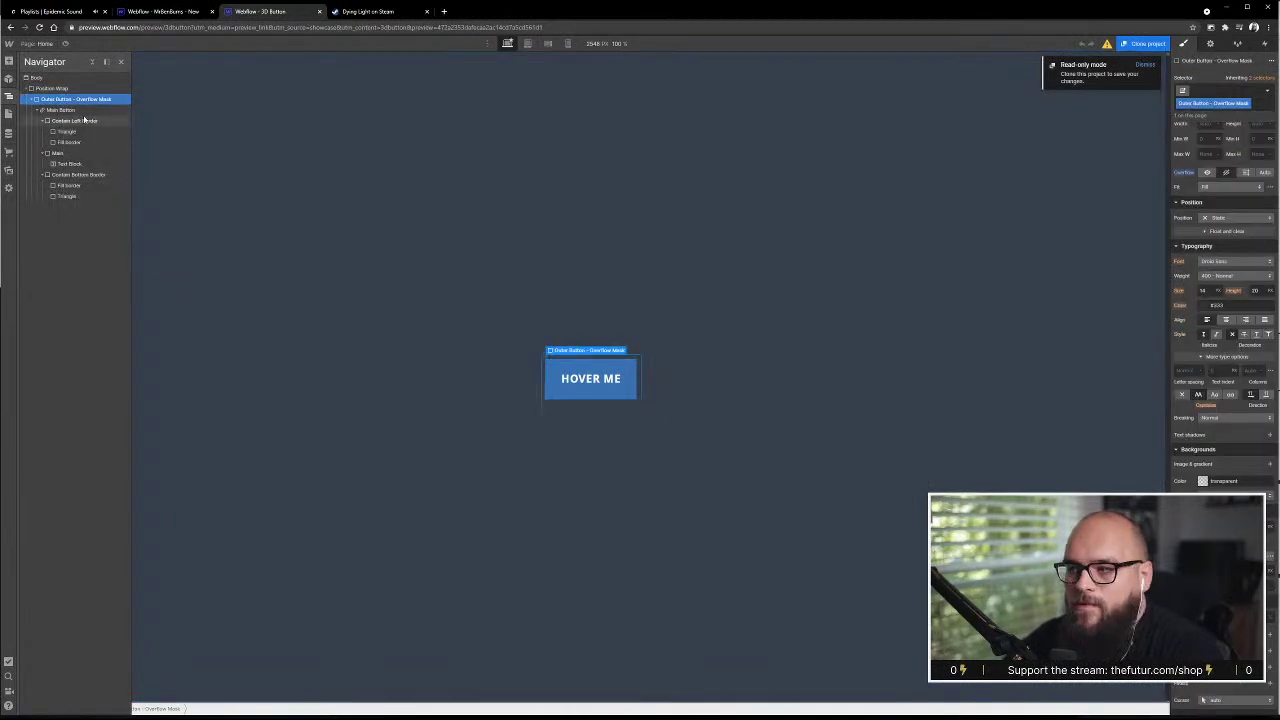
scroll(1225, 380, "up", 3)
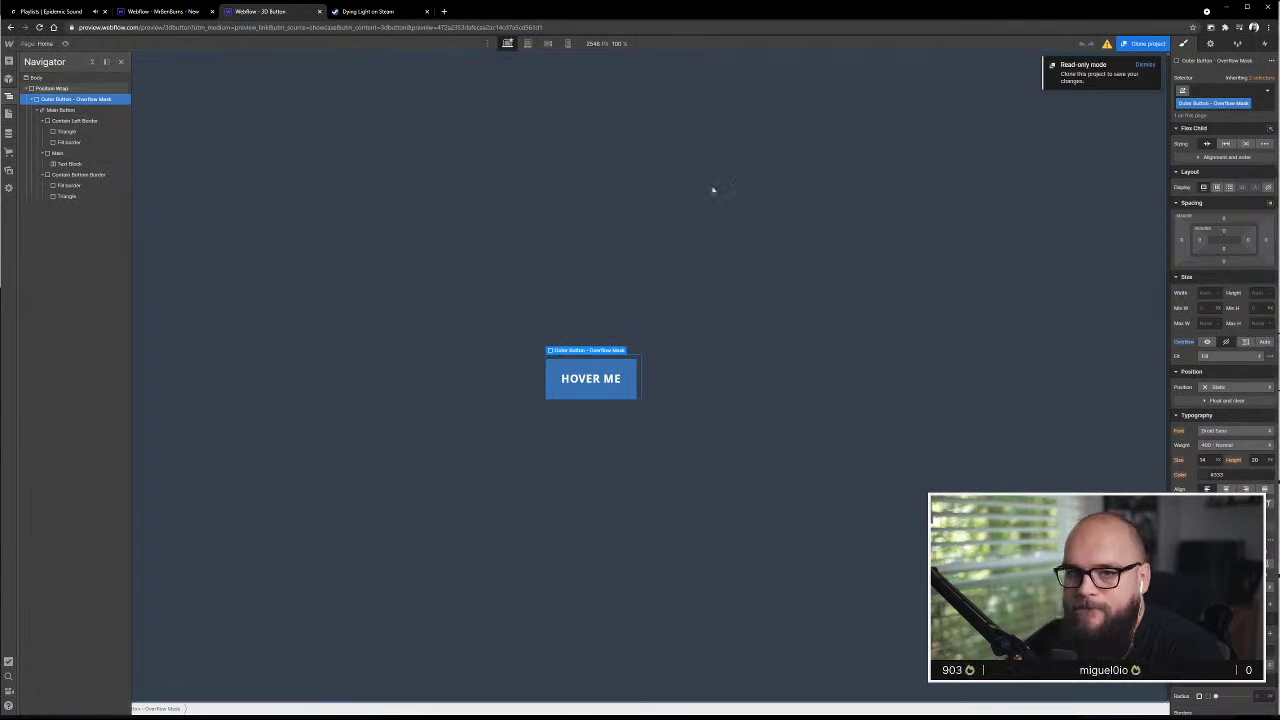
left_click(58, 90)
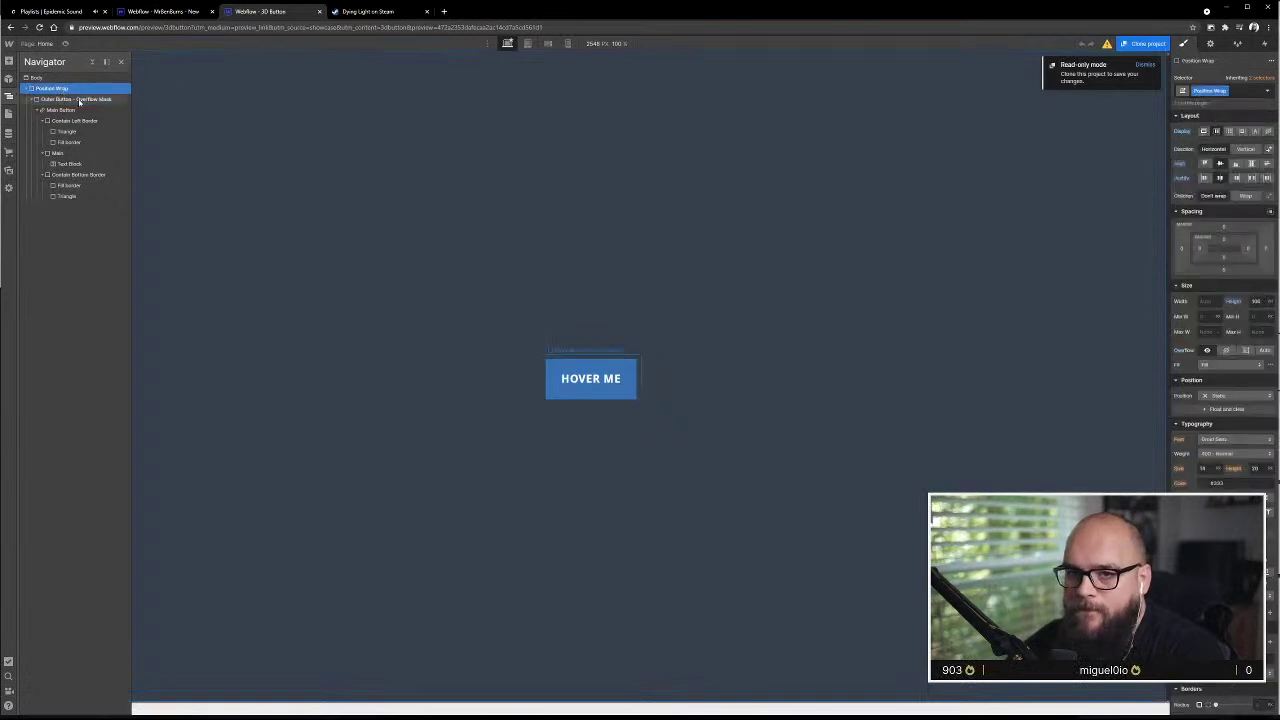
left_click(79, 101)
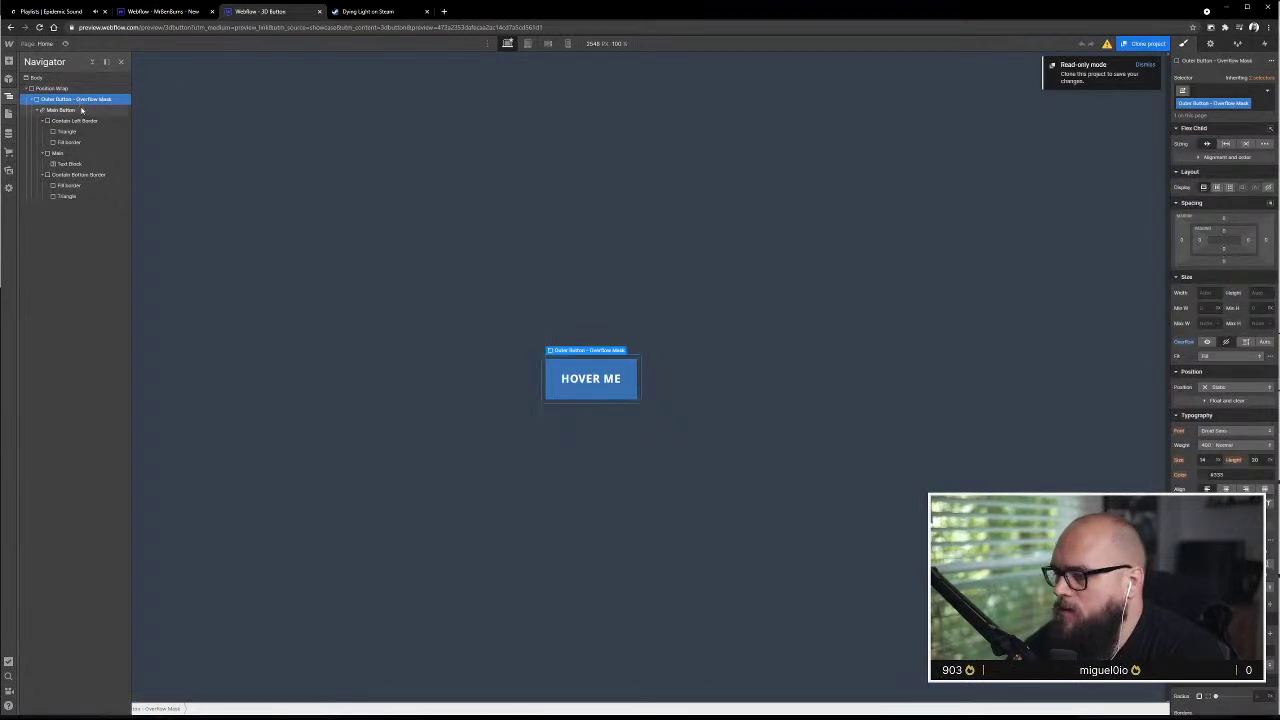
left_click(84, 112)
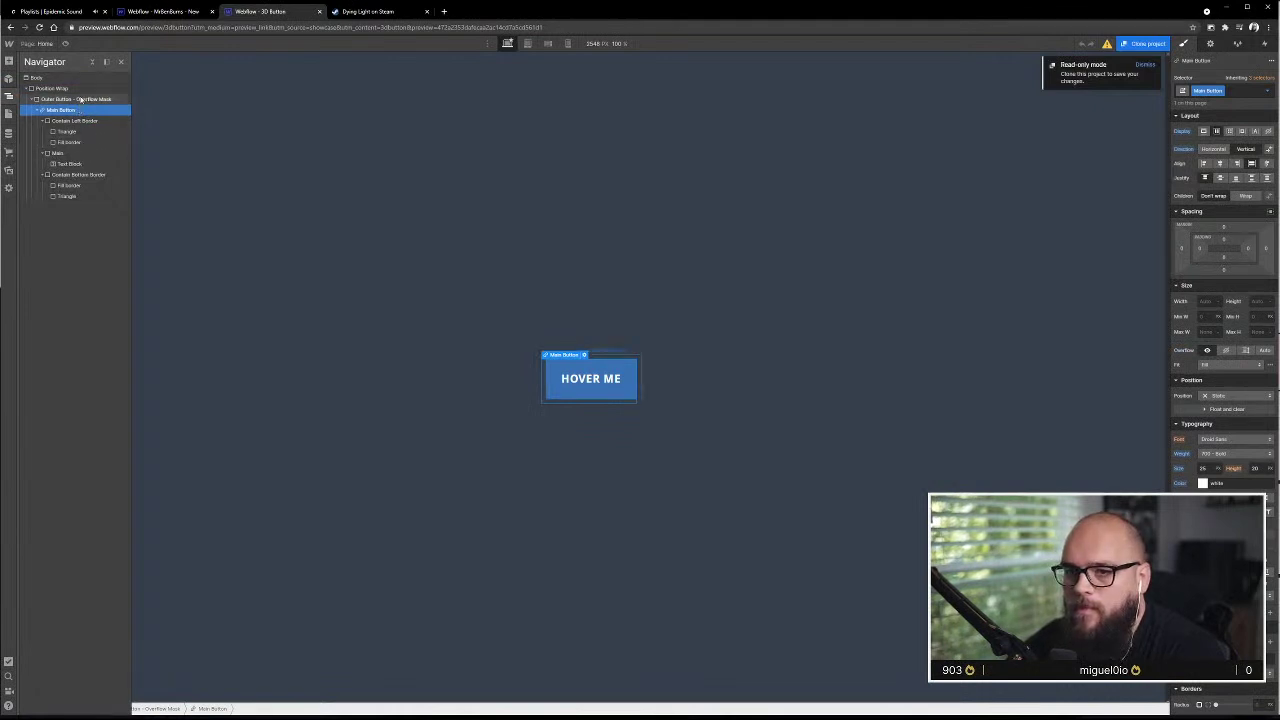
left_click(80, 100)
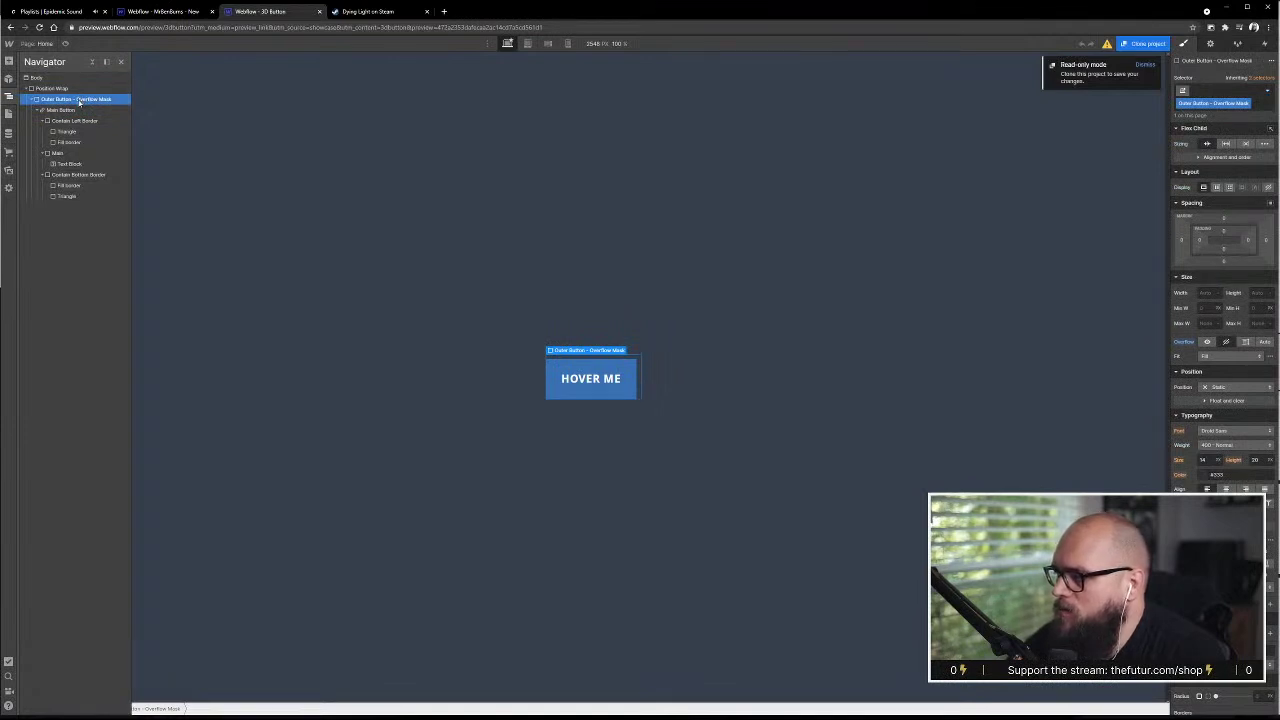
left_click(84, 110)
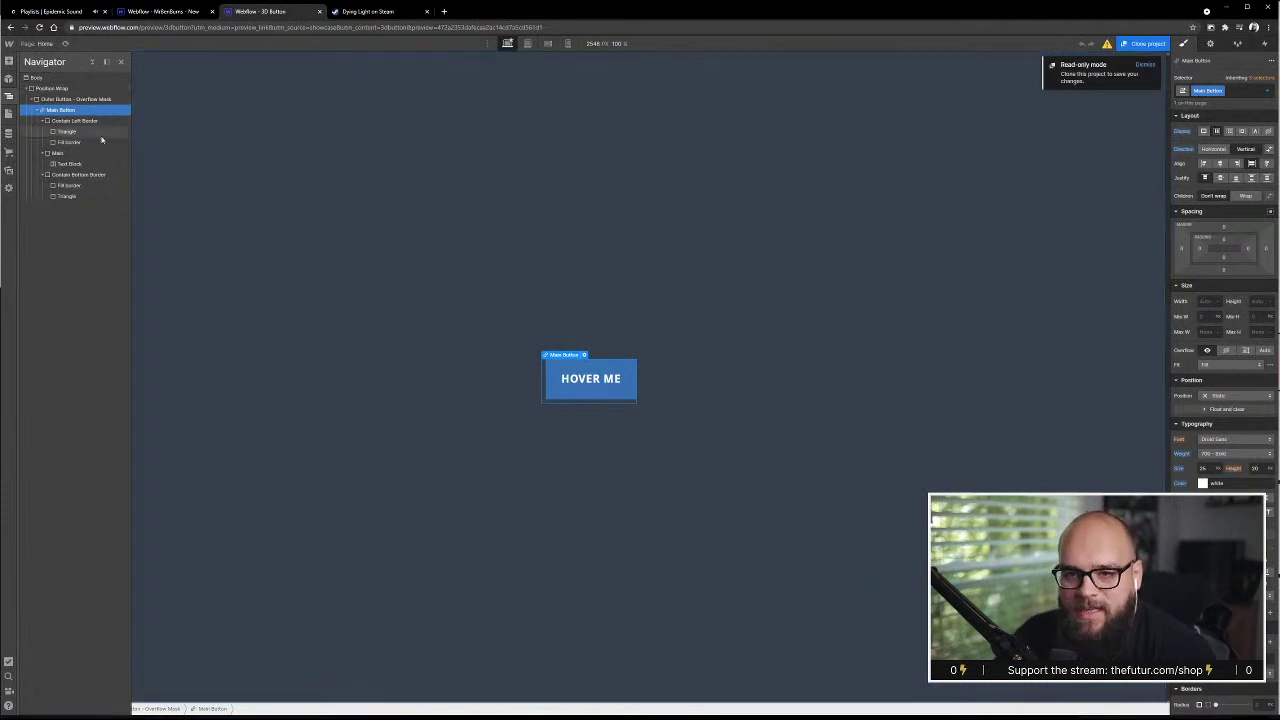
- Inspect the Outer Button, Main Button, Contain Left Border, Triangle and Fill border layers in the Navigator
scroll(1207, 342, "down", 3)
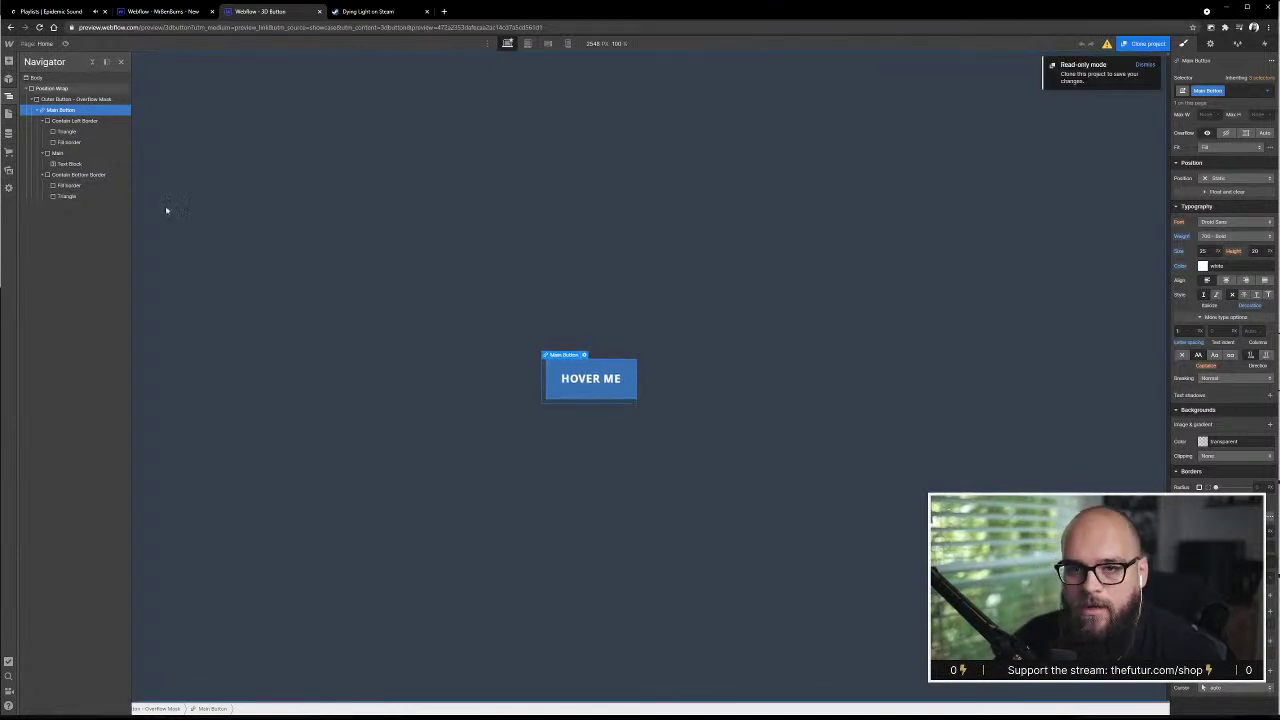
left_click(83, 101)
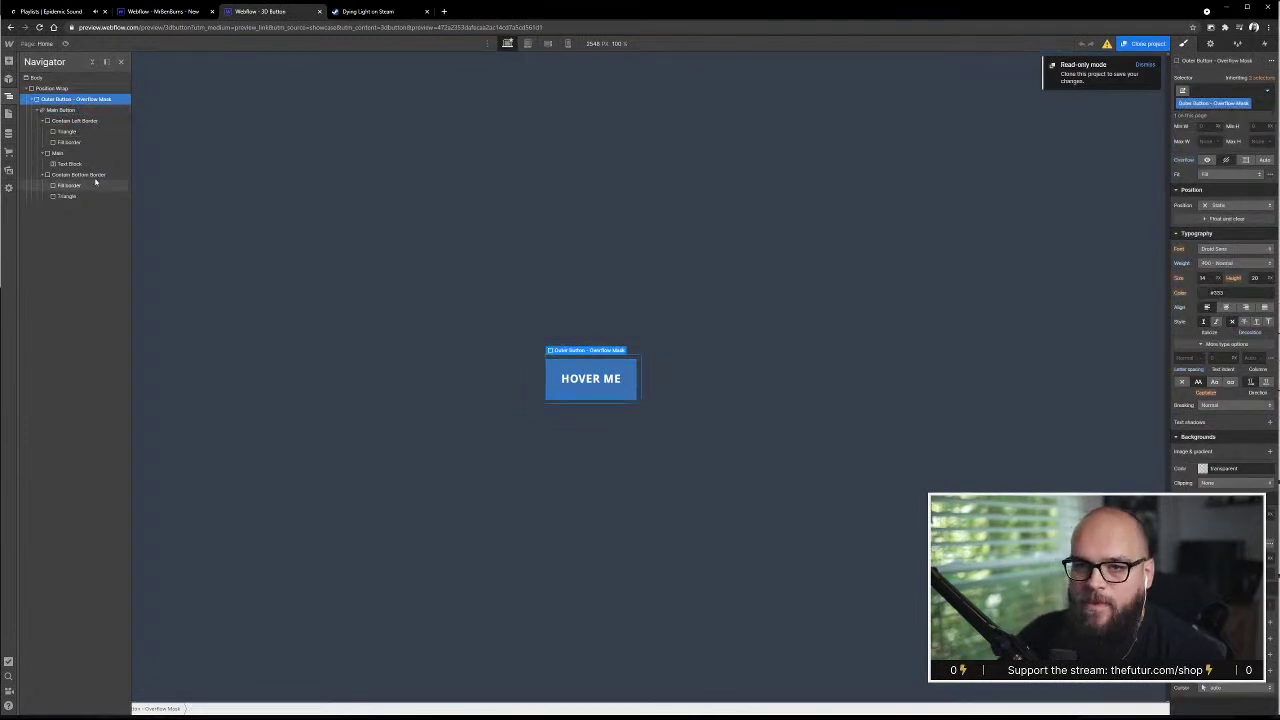
left_click(68, 109)
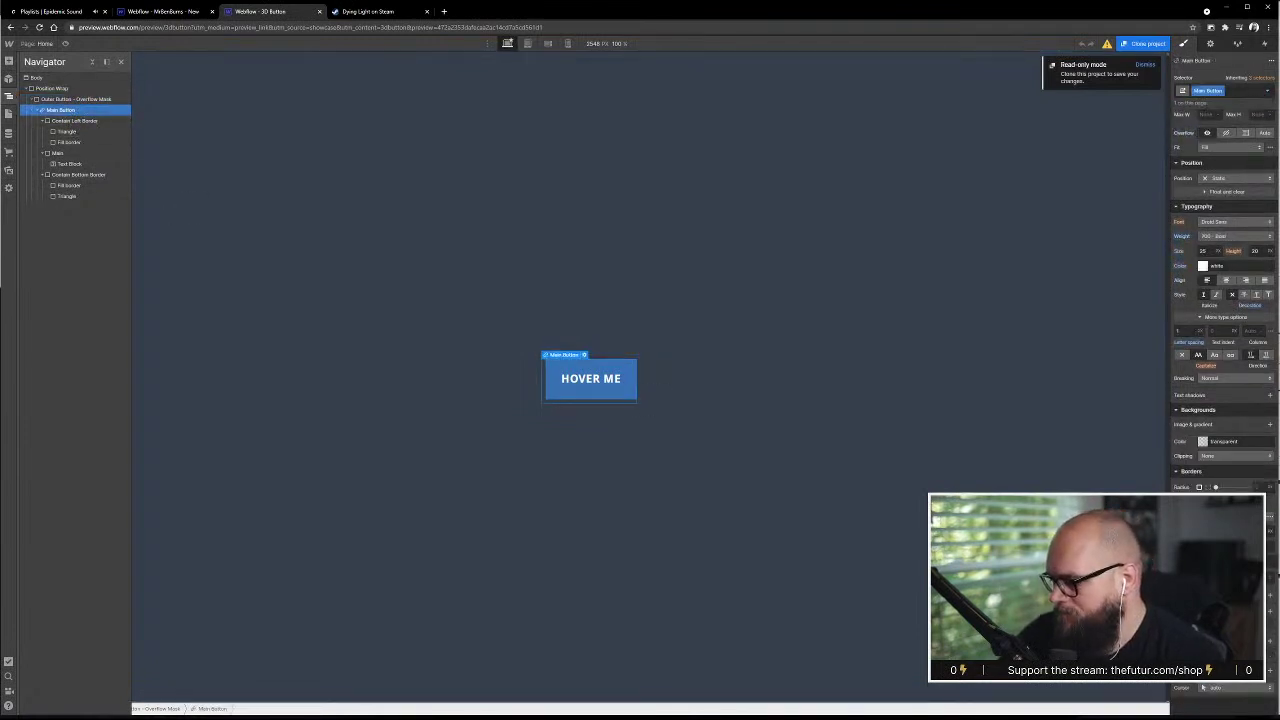
left_click(88, 120)
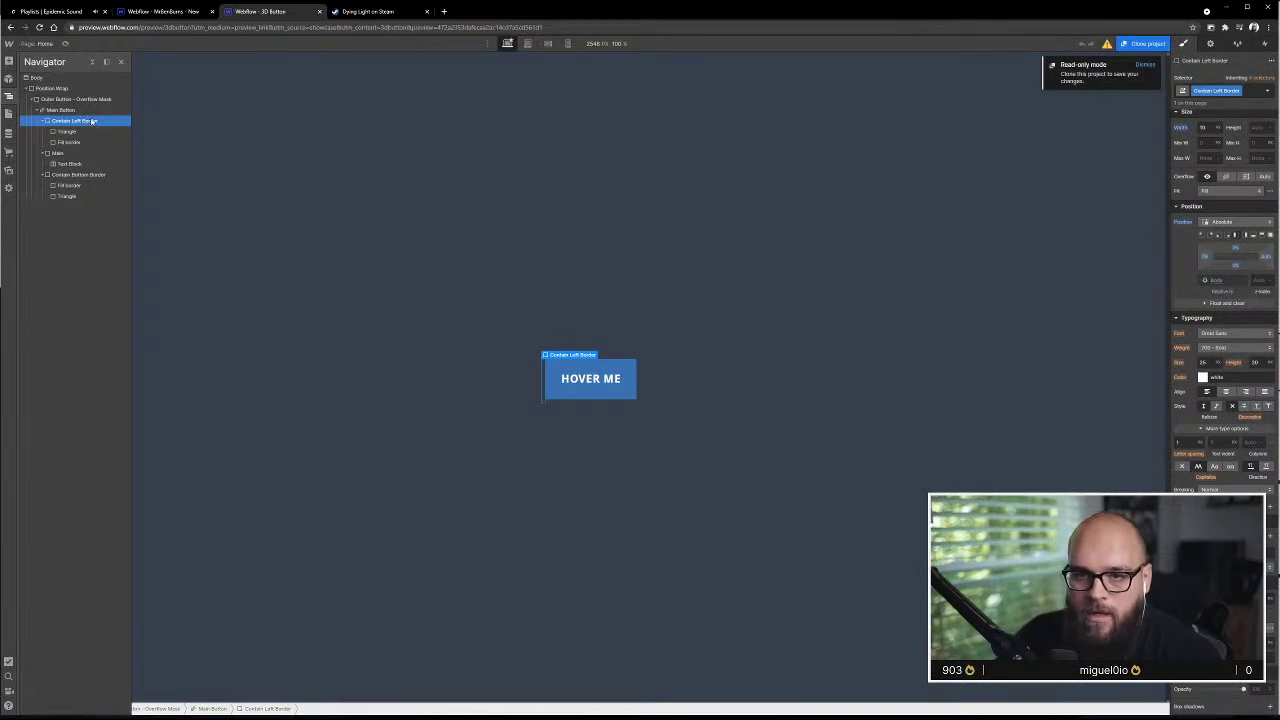
left_click(90, 131)
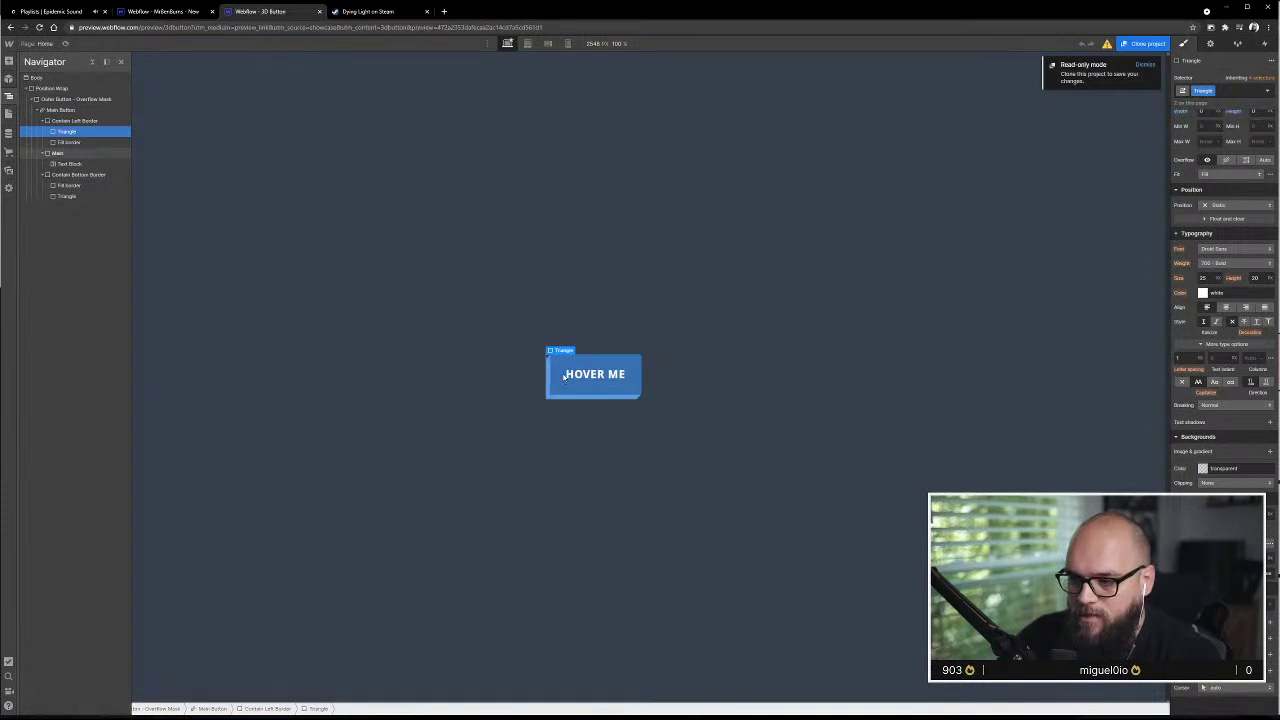
left_click(76, 142)
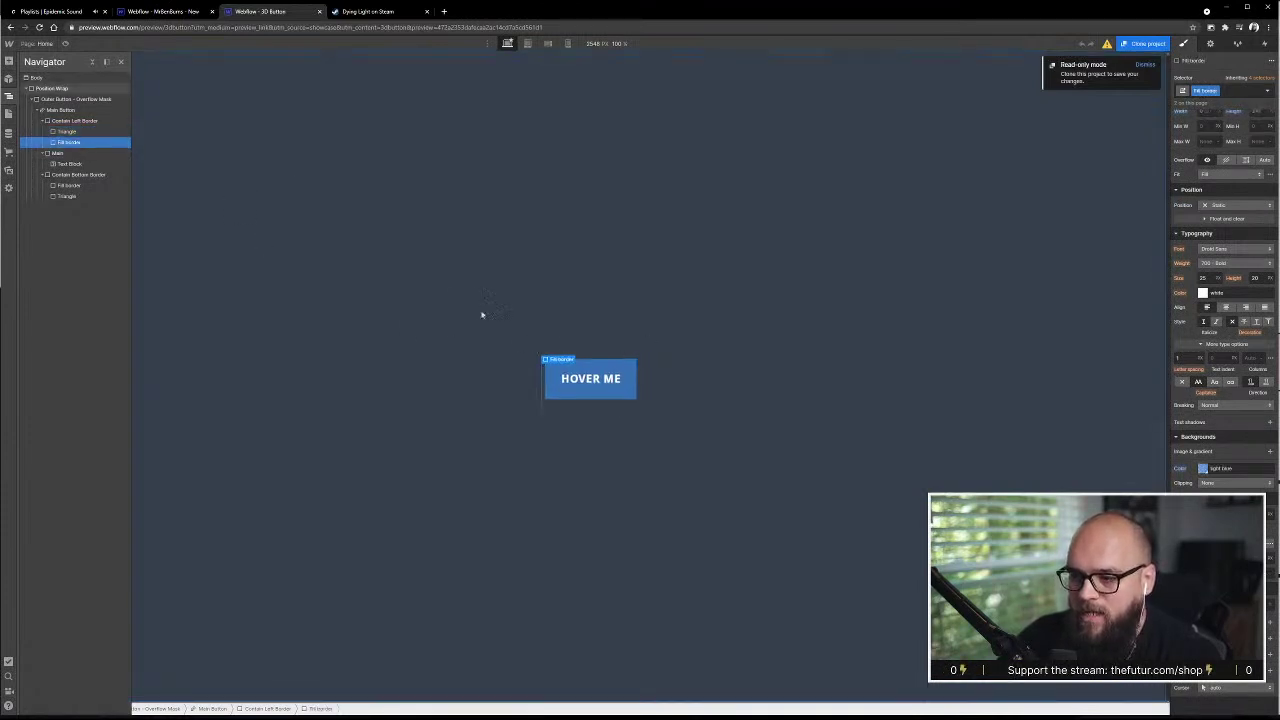
- Close the Navigator and select the corner Triangle and the Main face on the canvas
left_click(660, 311)
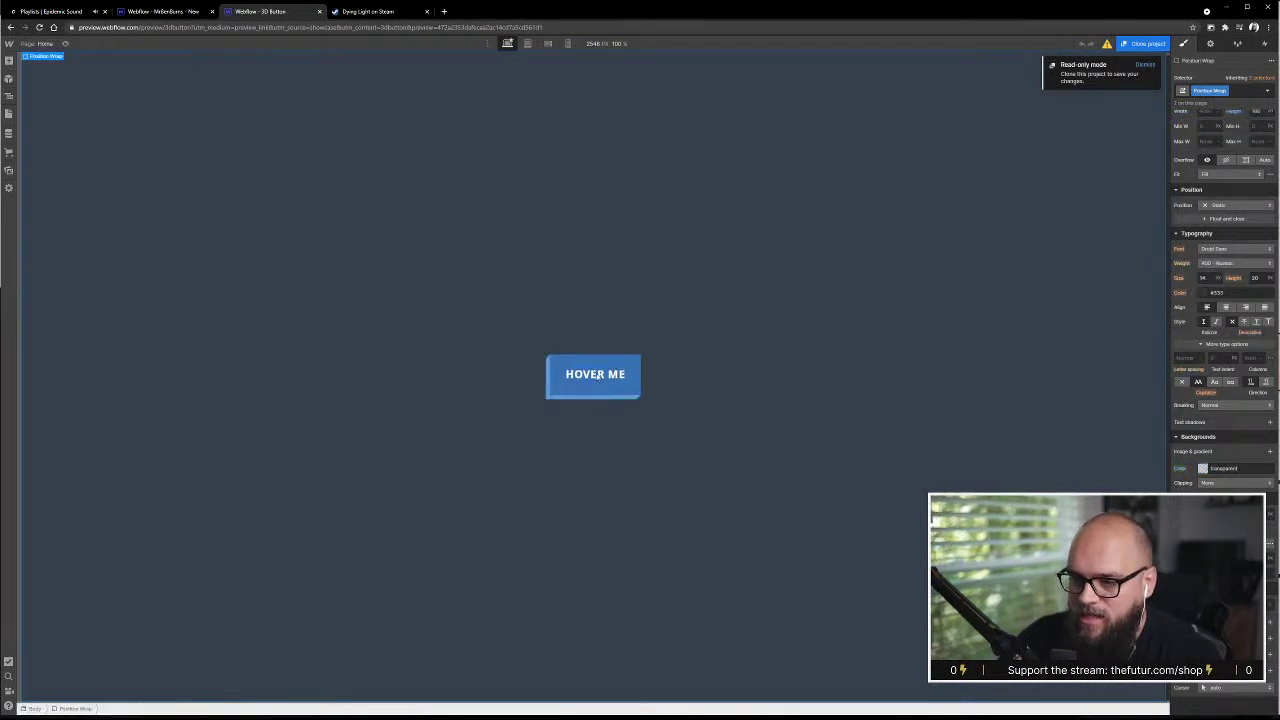
left_click(549, 360)
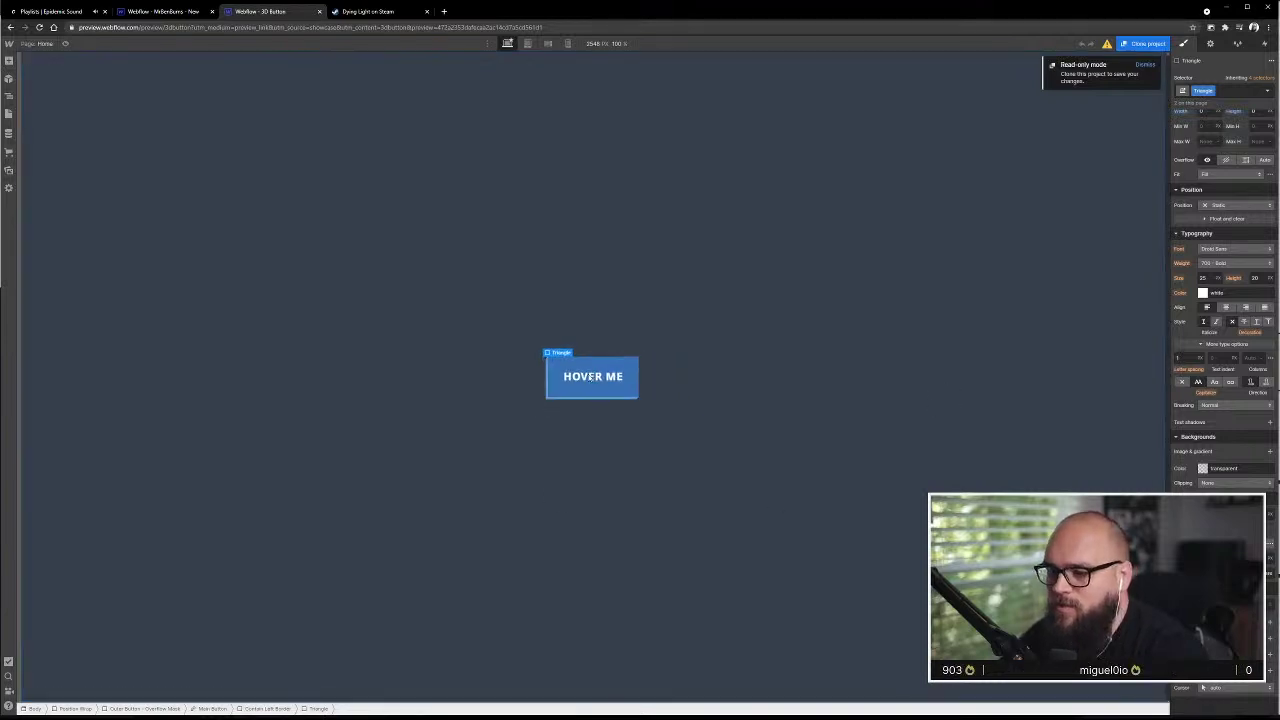
left_click(635, 382)
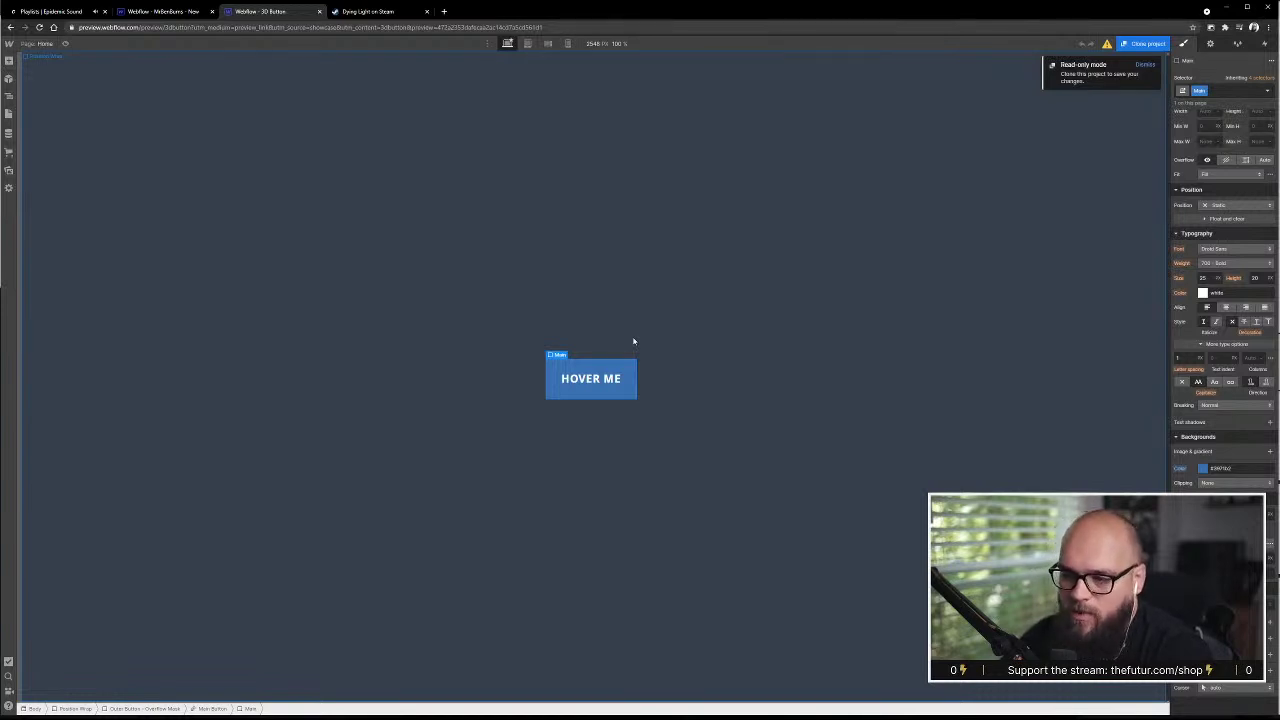
- Search Google for 'kindakeyboards' in a new tab and open the Conone 65 result
left_click(443, 11)
type("kinda")
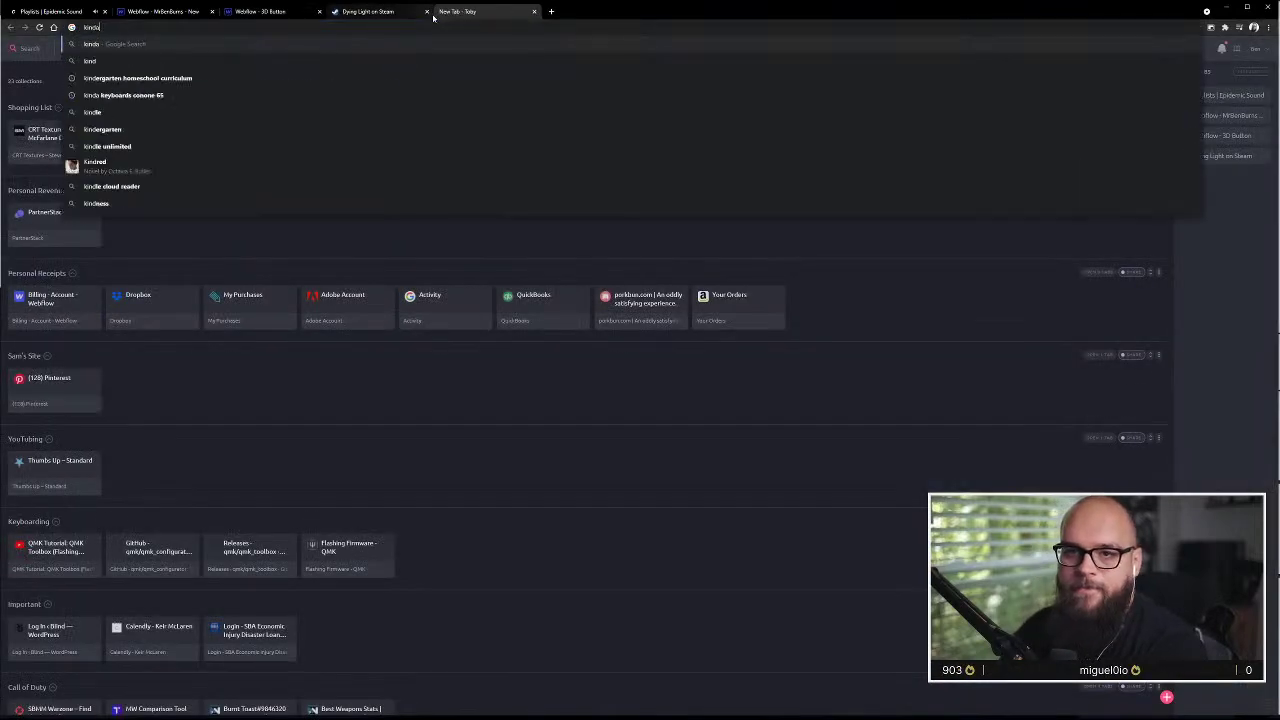
type("keyboards")
key("Return")
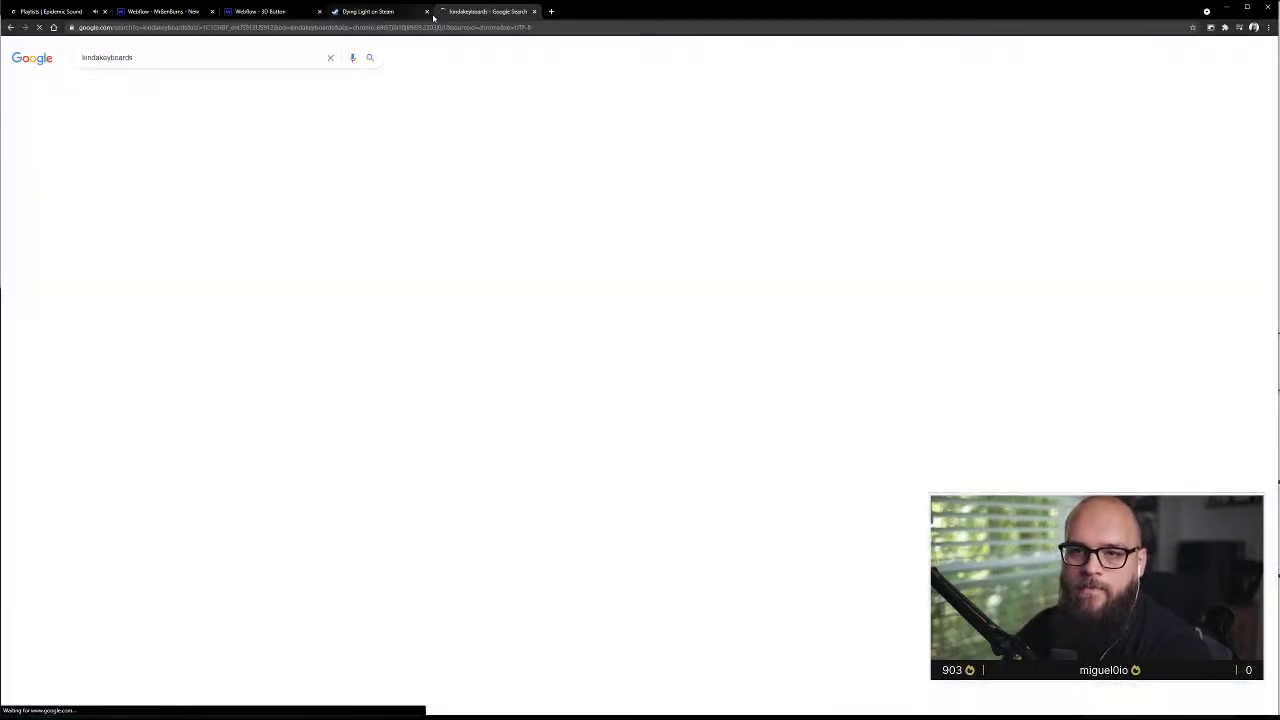
left_click(172, 137)
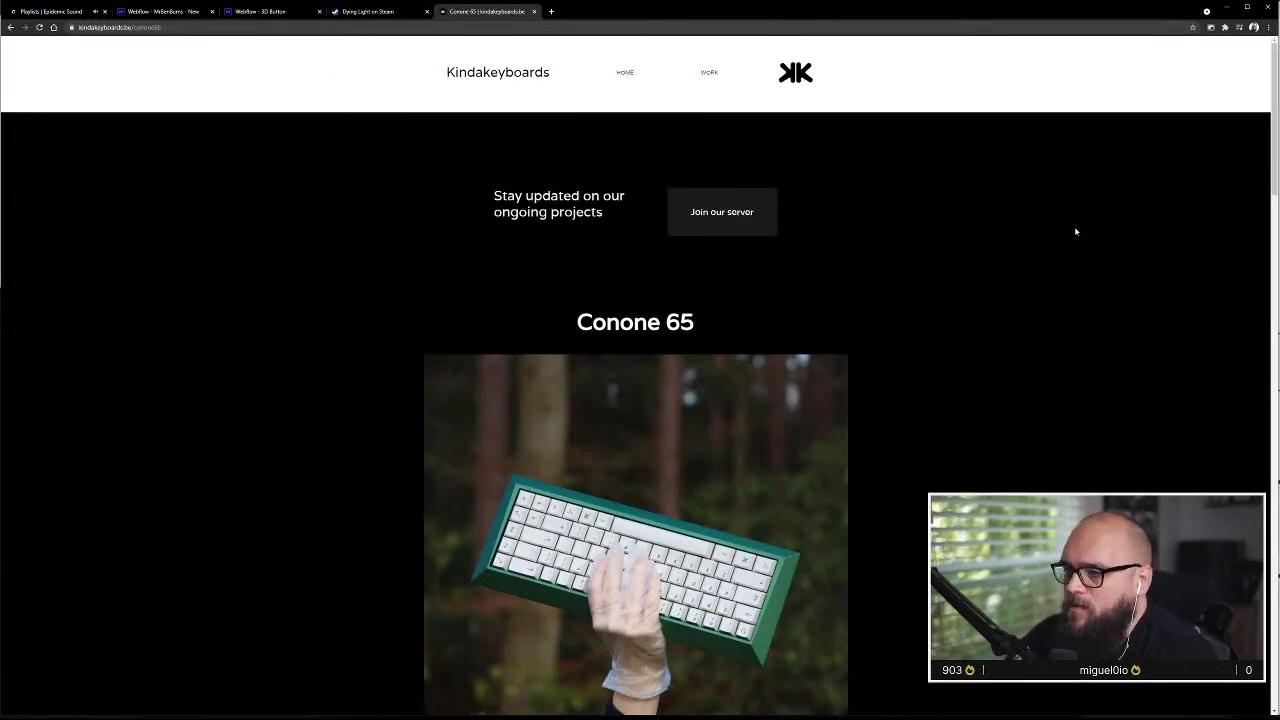
- Scroll through the Conone 65 page to look over its keyboard photos
scroll(1076, 232, "down", 8)
scroll(1078, 229, "down", 3)
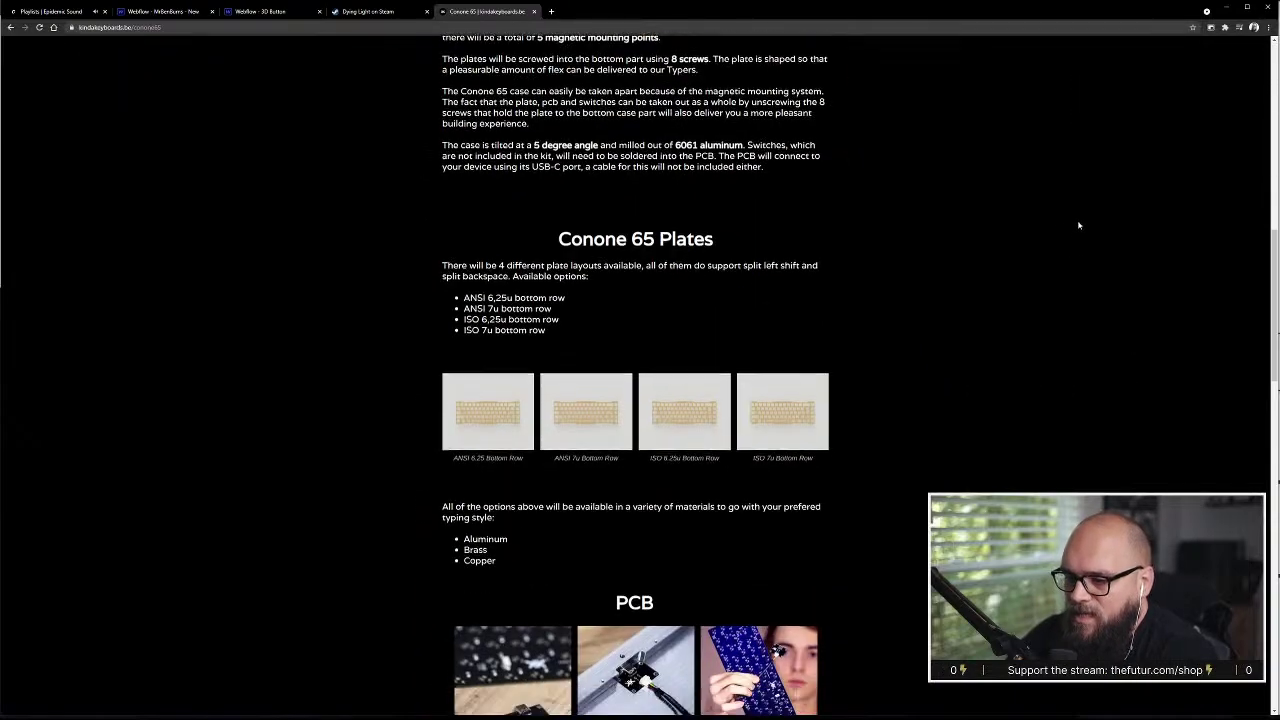
scroll(1076, 221, "down", 6)
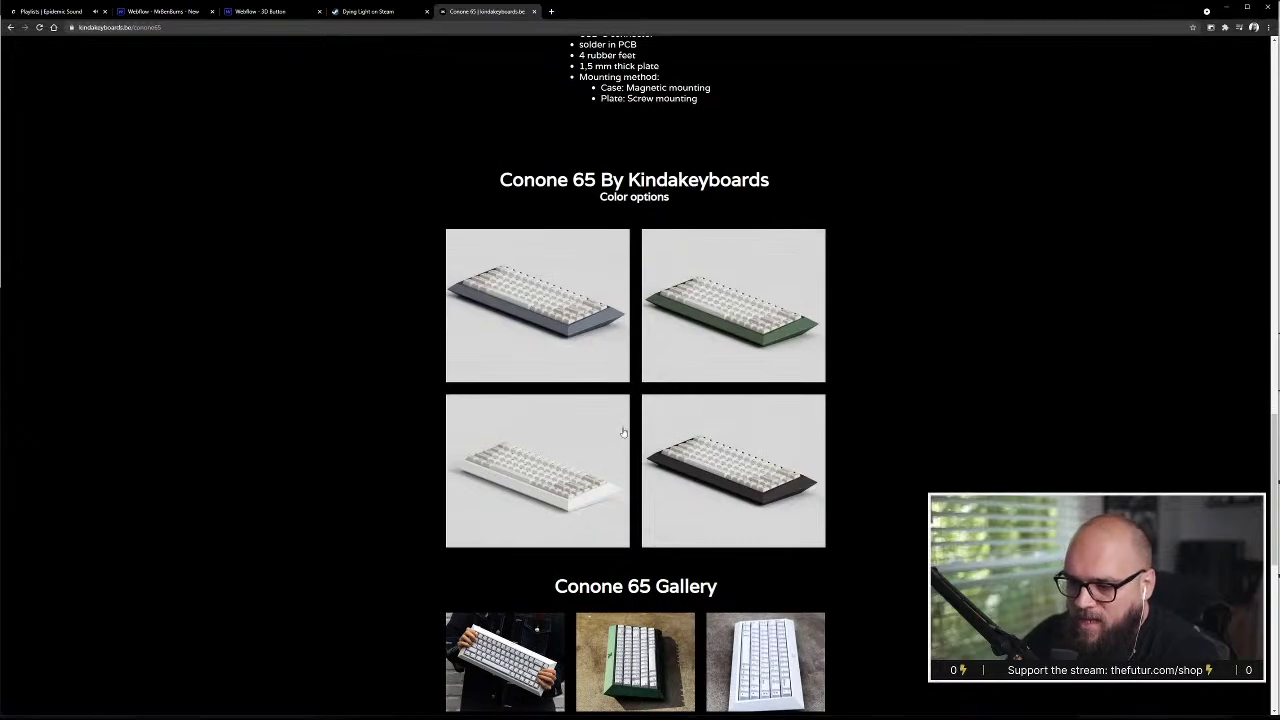
scroll(620, 422, "down", 2)
scroll(586, 325, "down", 5)
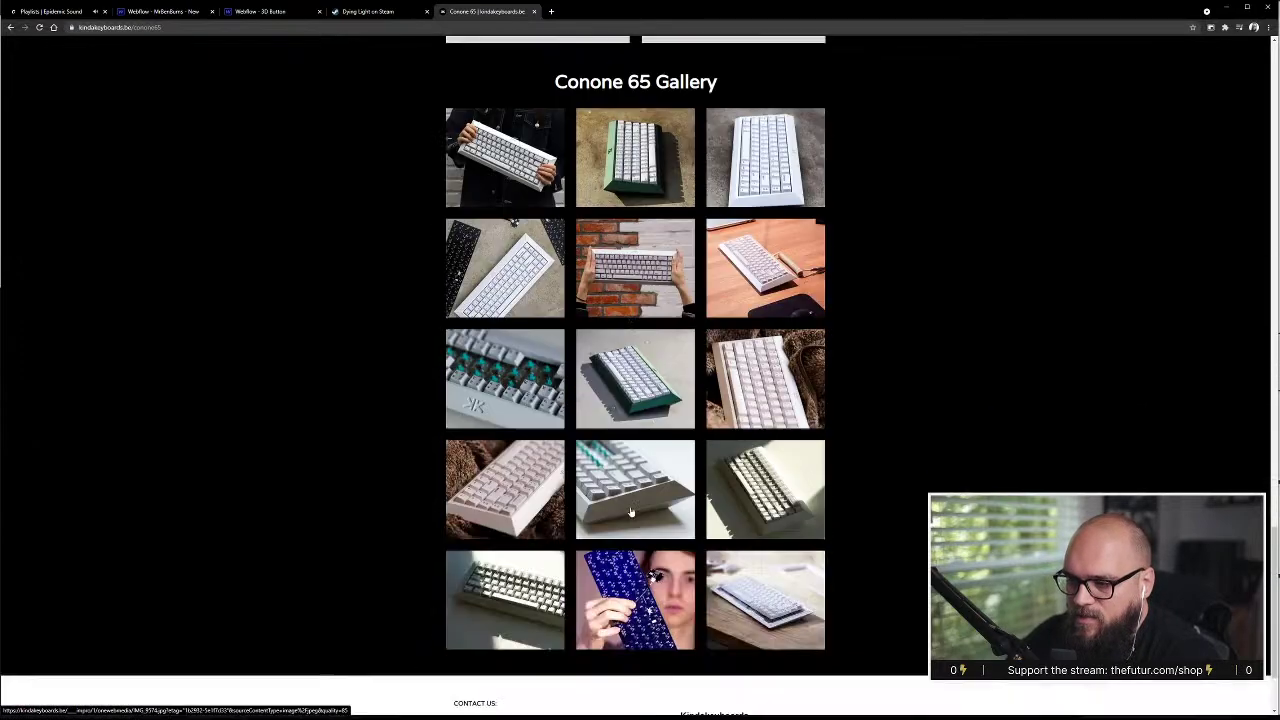
scroll(636, 503, "up", 5)
scroll(636, 503, "up", 10)
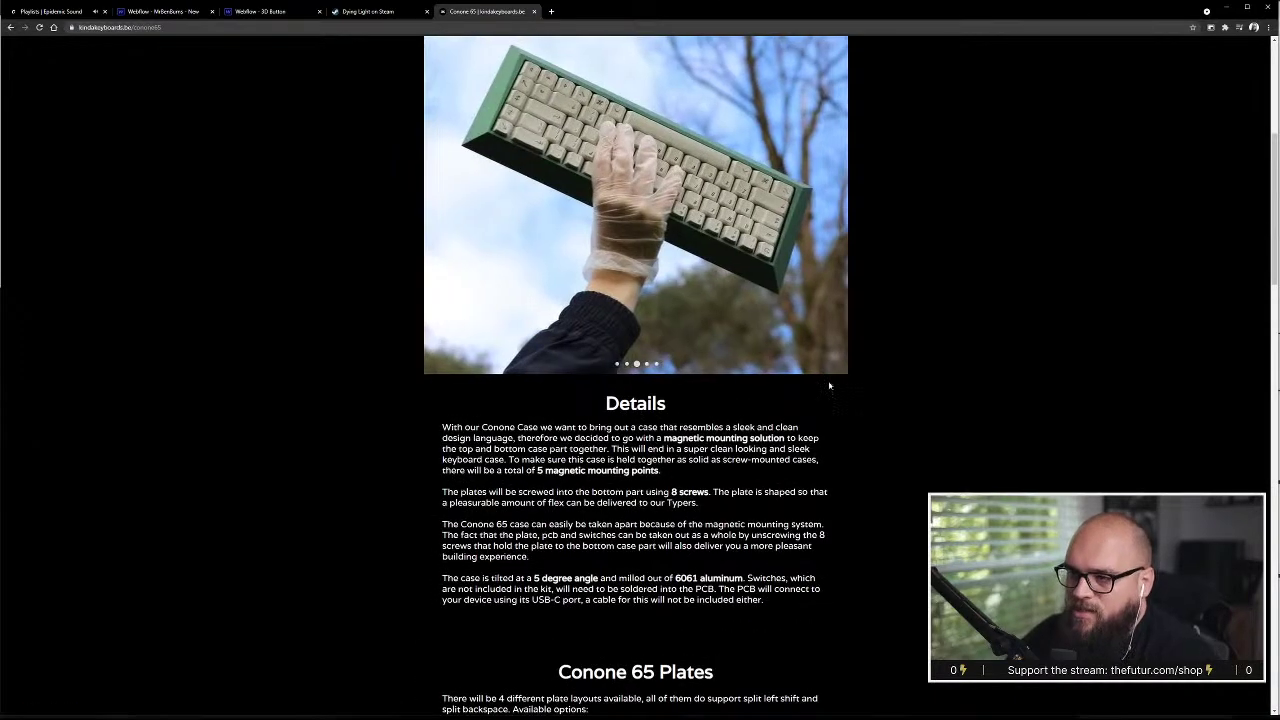
scroll(843, 365, "up", 5)
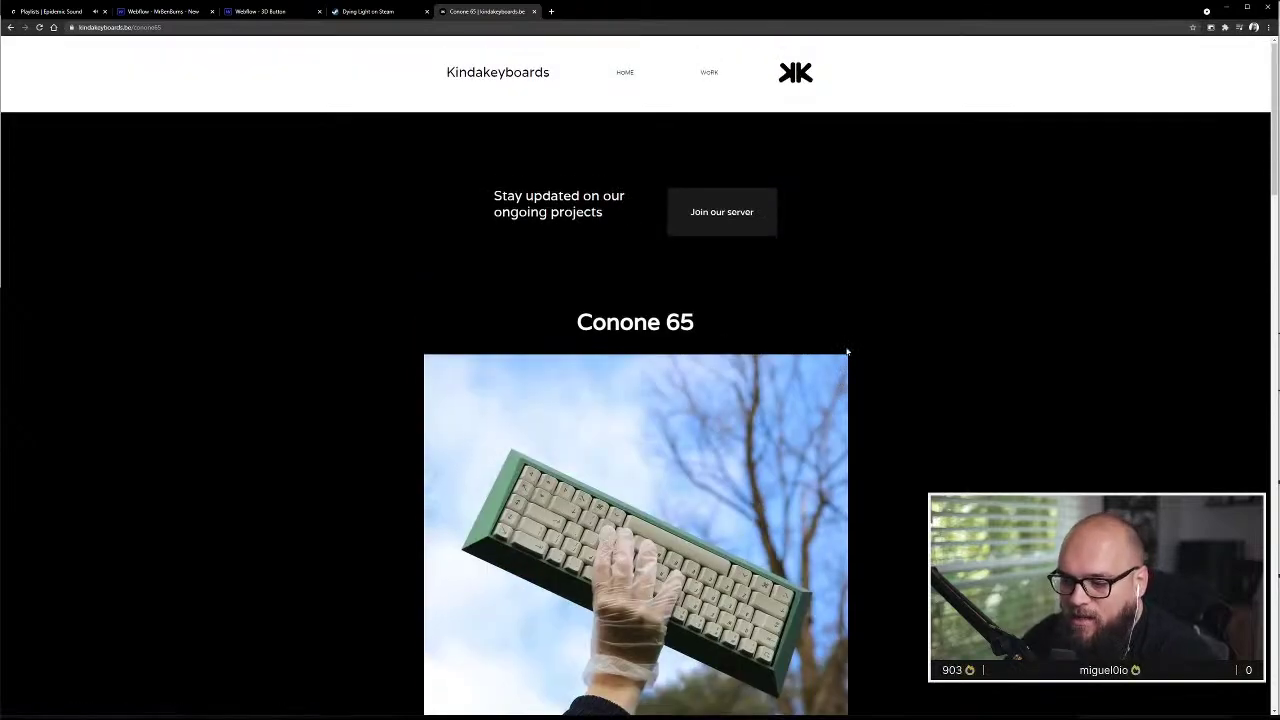
scroll(848, 350, "down", 4)
scroll(853, 349, "up", 2)
scroll(853, 349, "up", 2)
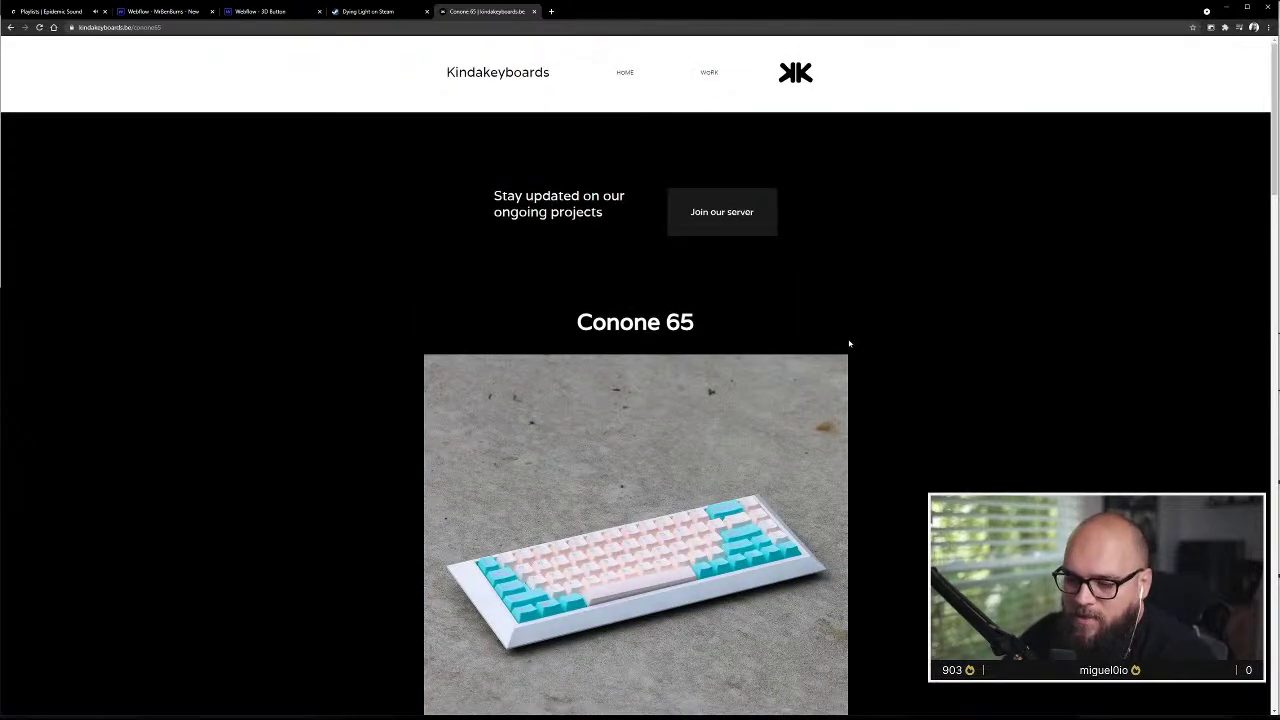
scroll(848, 341, "down", 1)
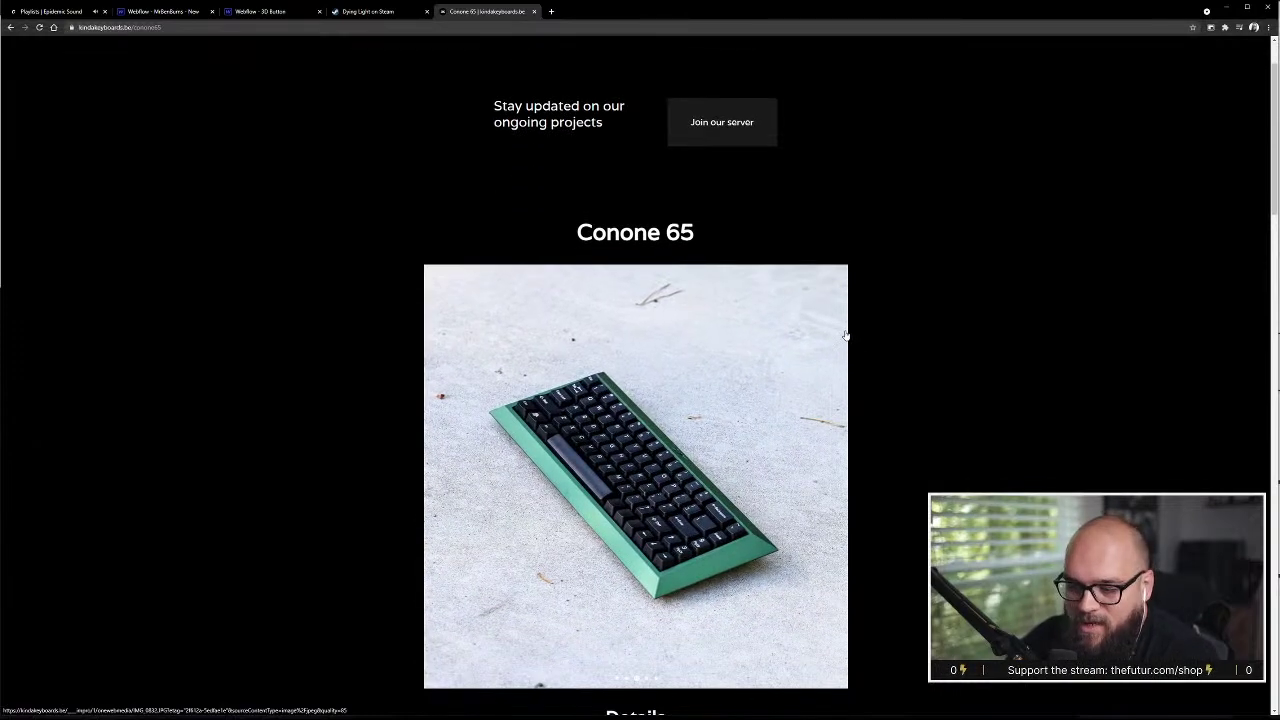
scroll(846, 335, "down", 1)
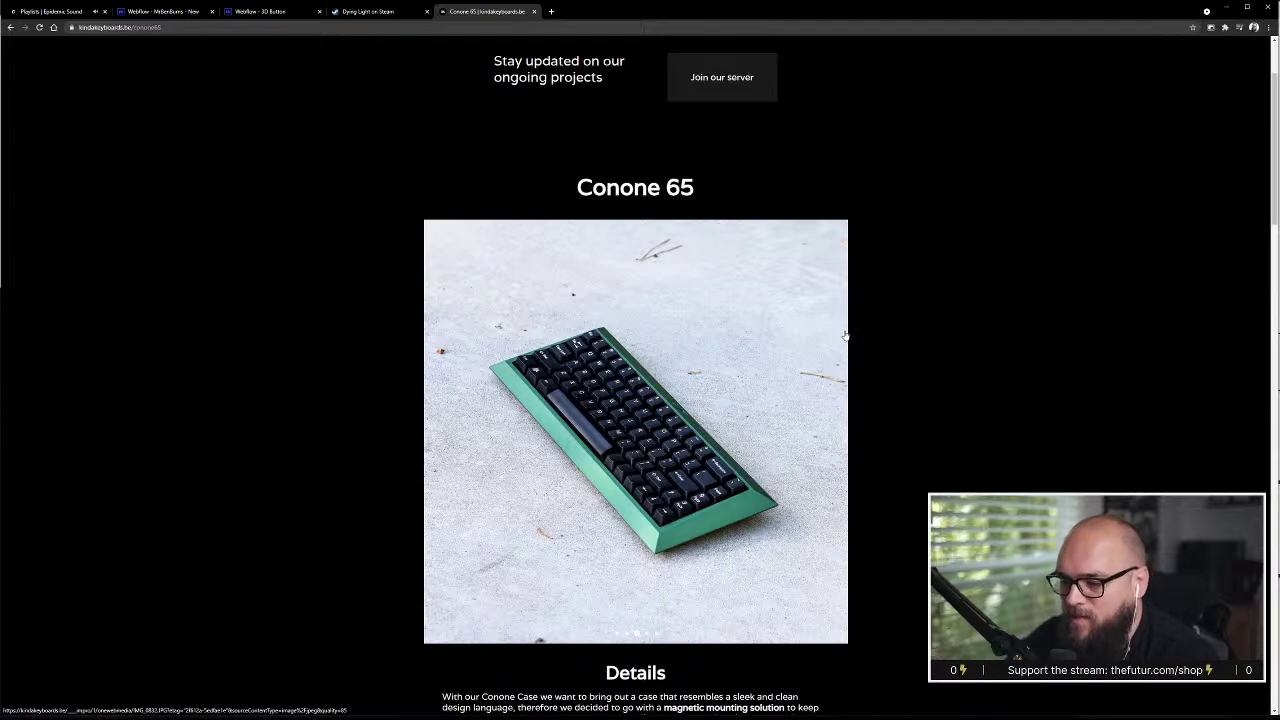
scroll(846, 336, "down", 2)
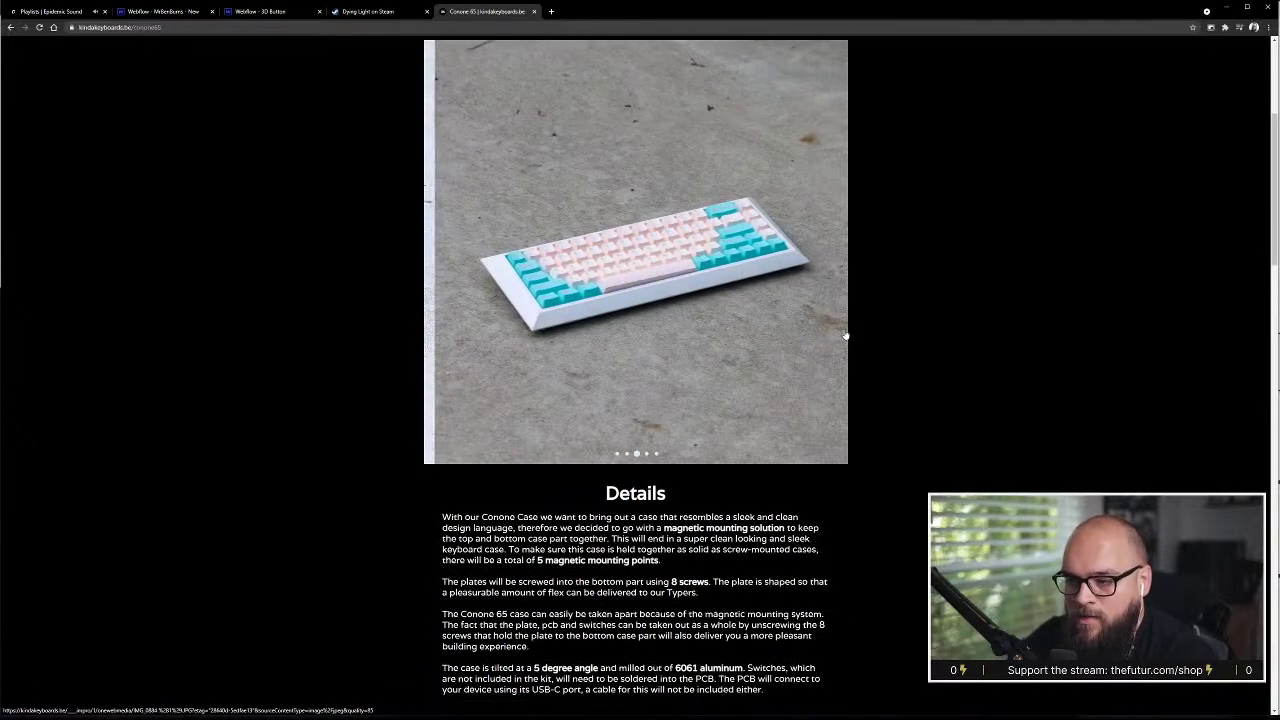
scroll(845, 334, "up", 3)
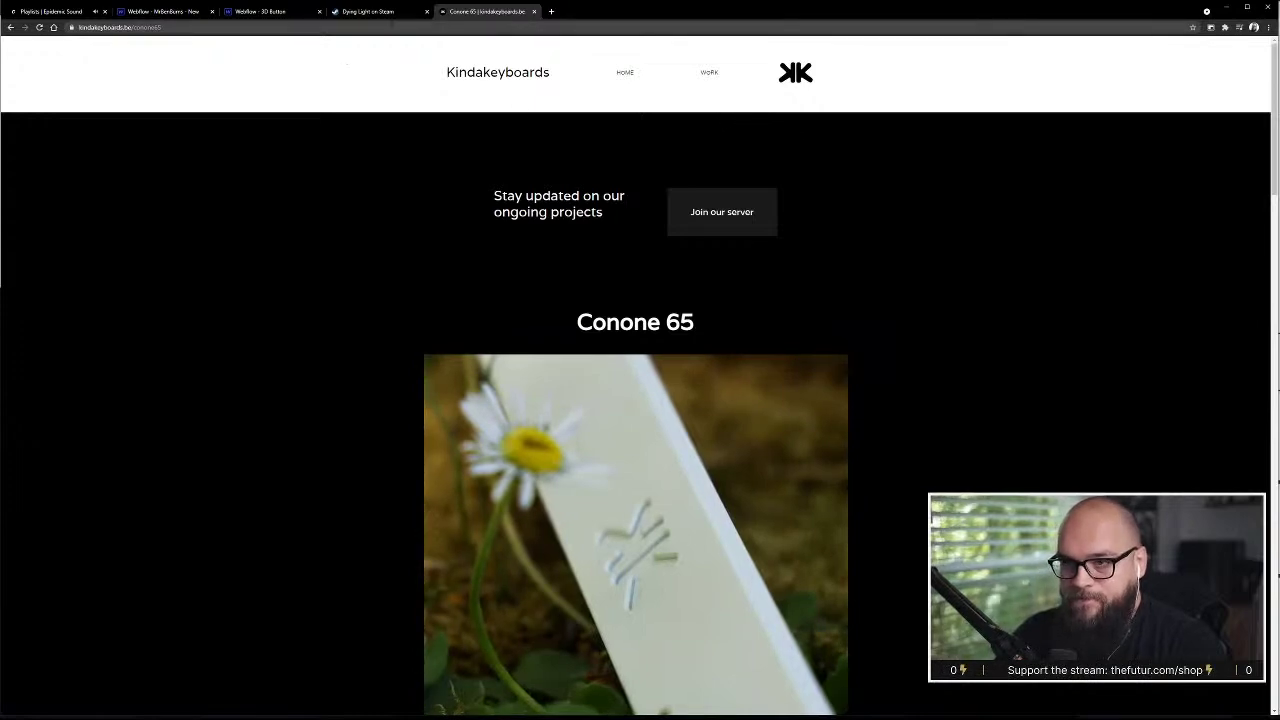
- Add a Div Block above the first Radio Button Field in the radio wrapper and start naming its class
left_click(180, 13)
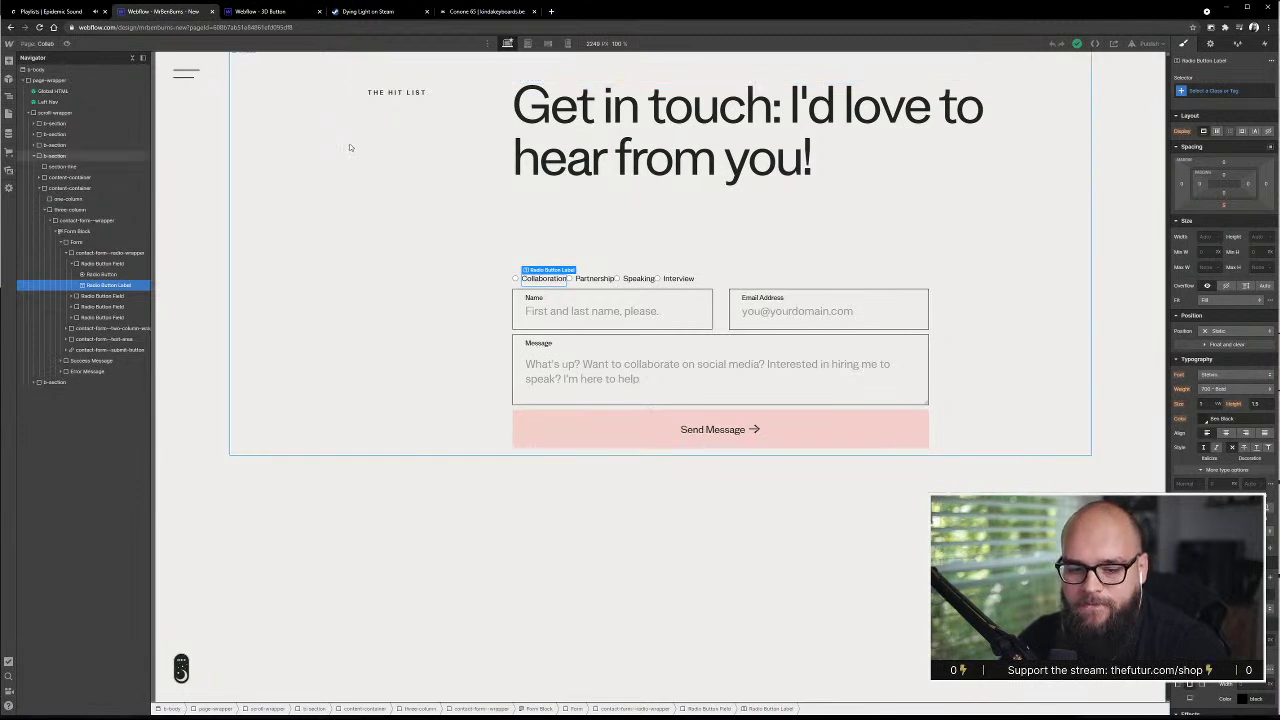
left_click(8, 62)
left_click_drag(38, 218, 110, 263)
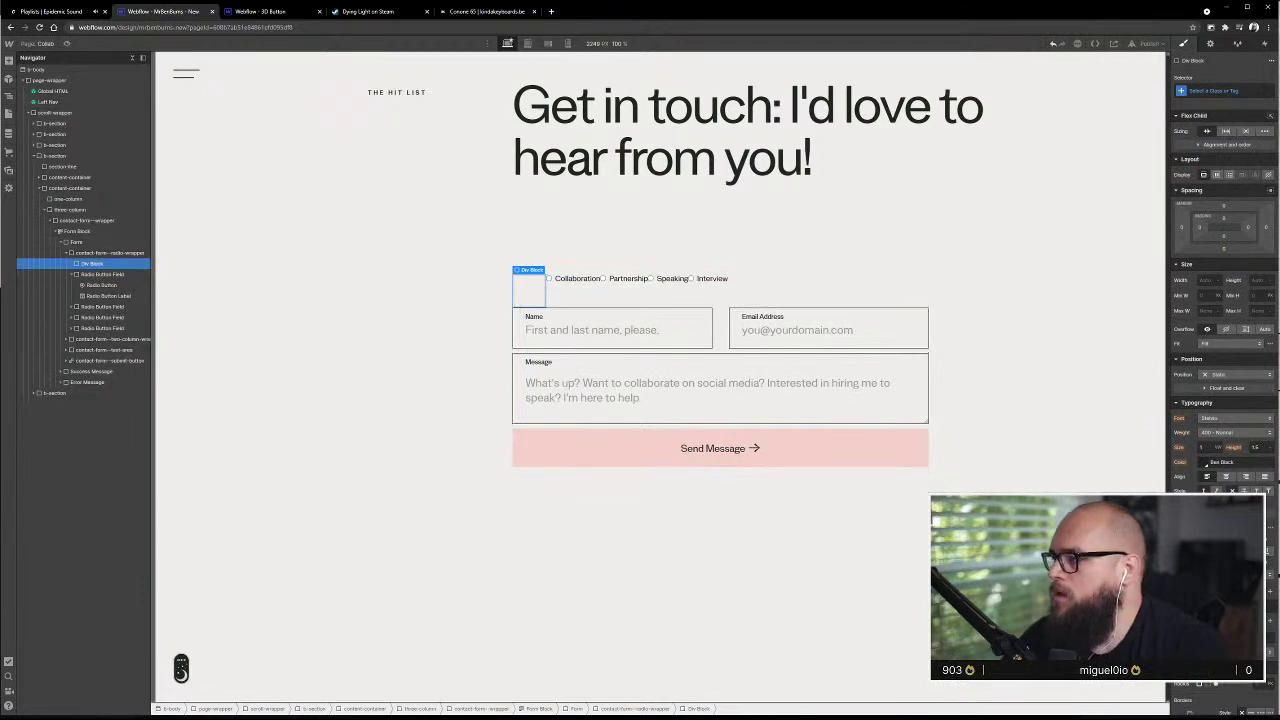
left_click(1222, 90)
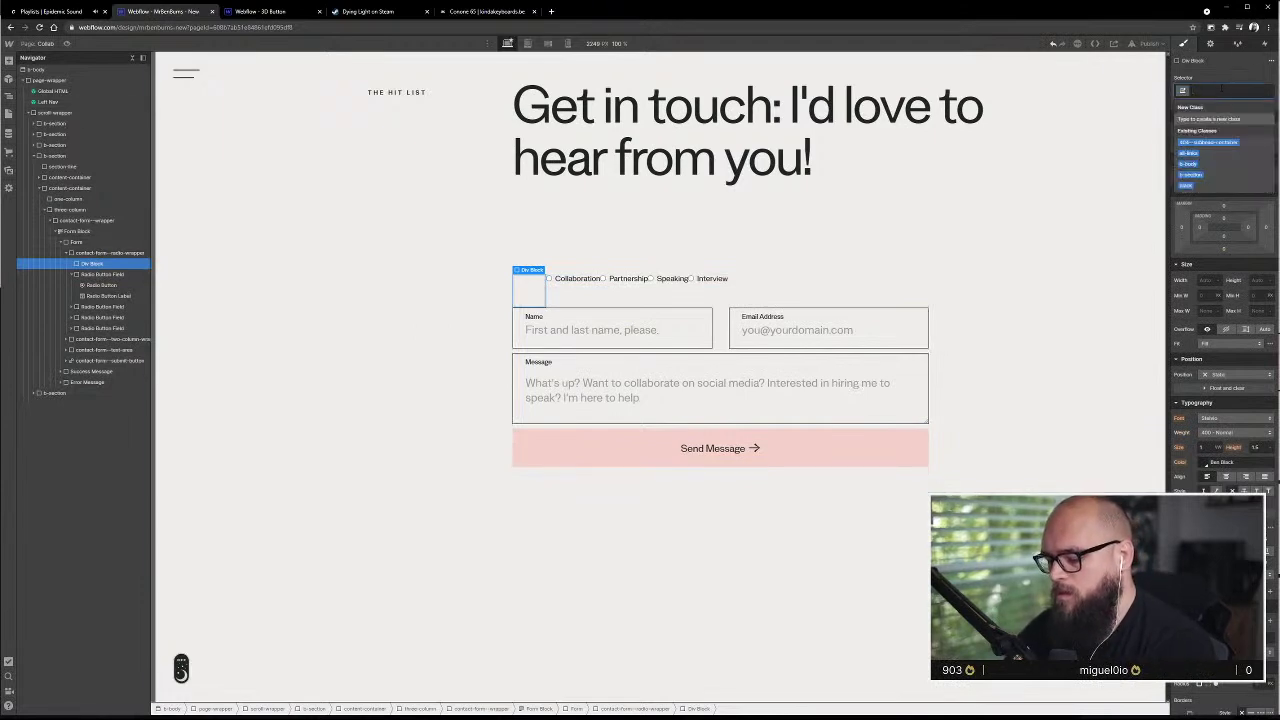
type("g")
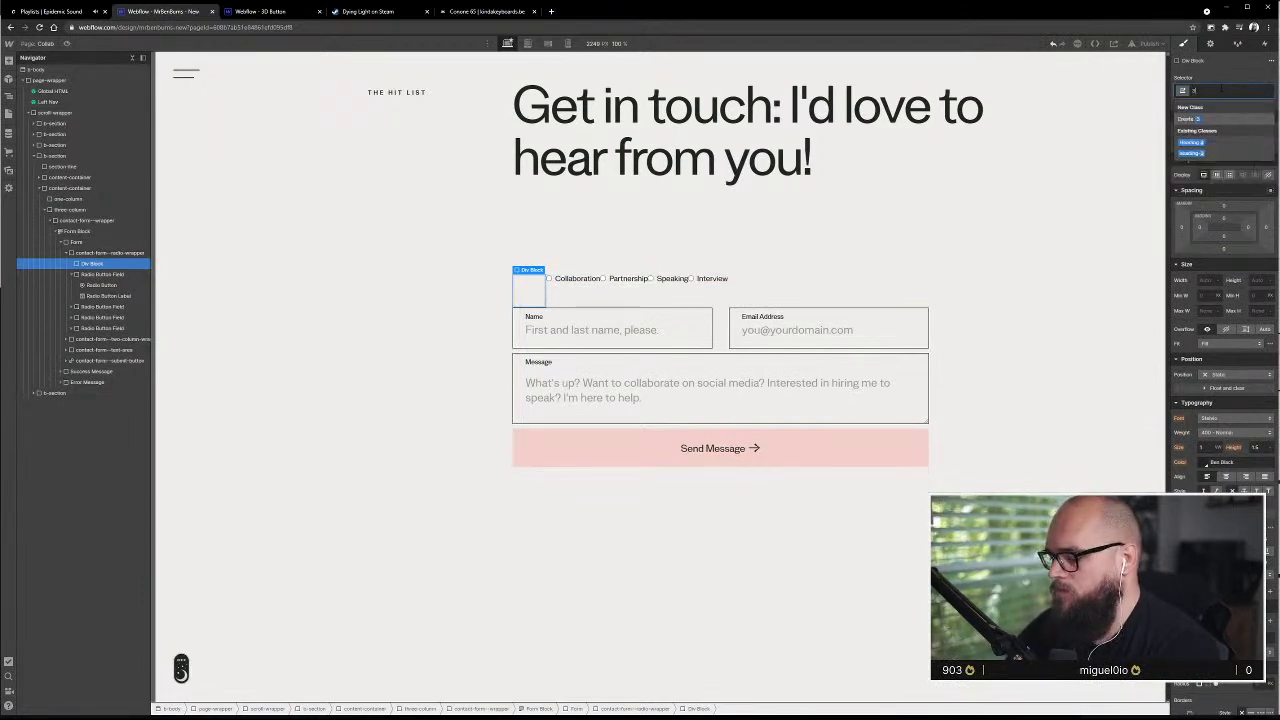
type("d-butt")
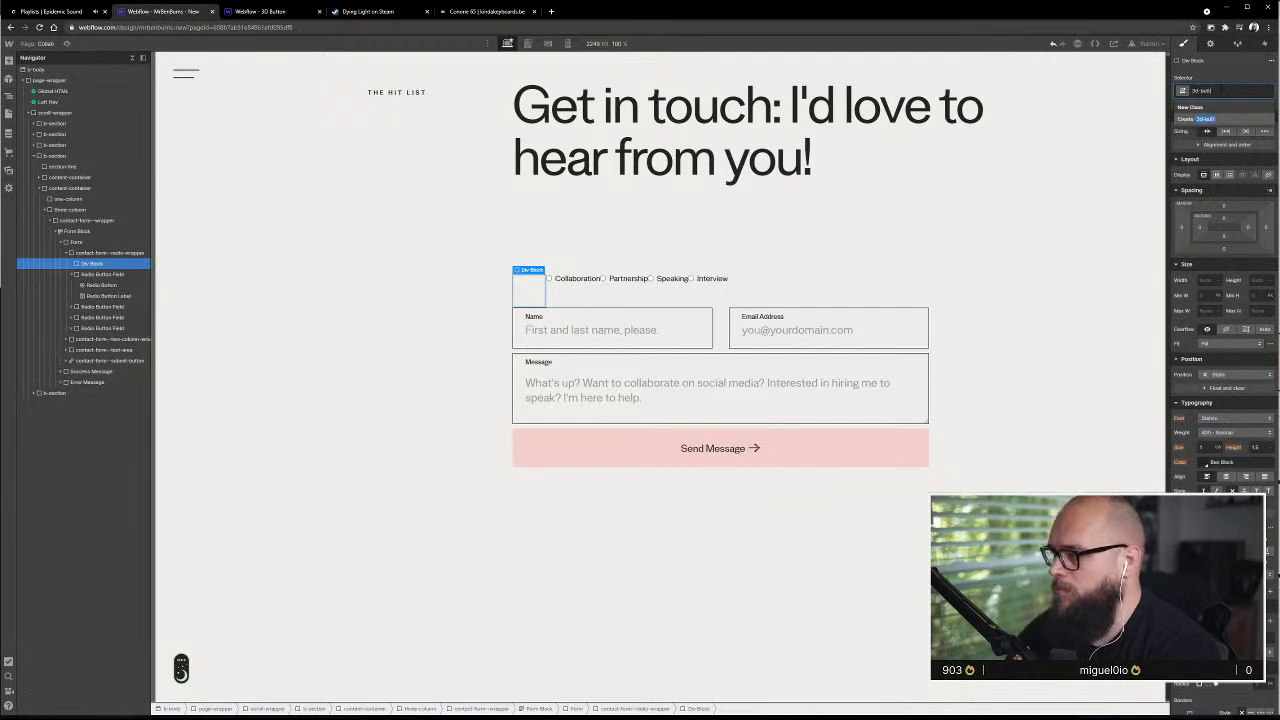
type("on--wrapp")
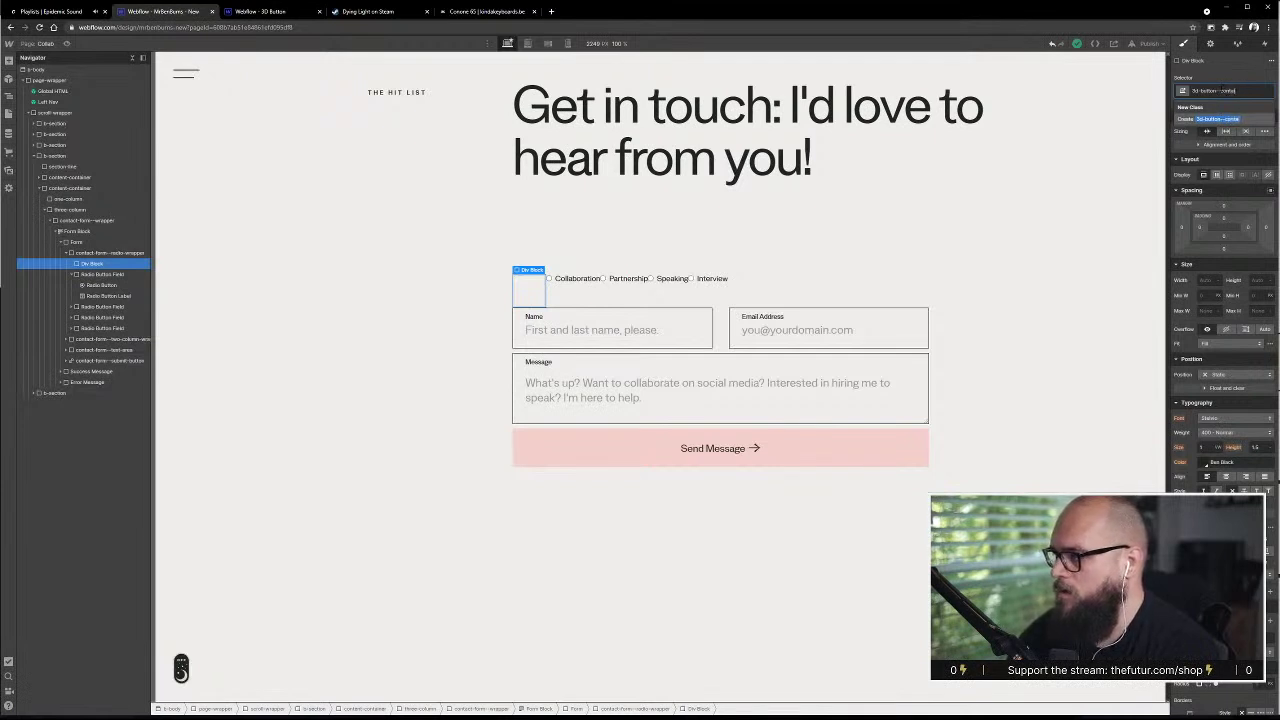
- Apply class 3d-button--container with overflow hidden, comparing against the reference's Overflow Mask element
key("Return")
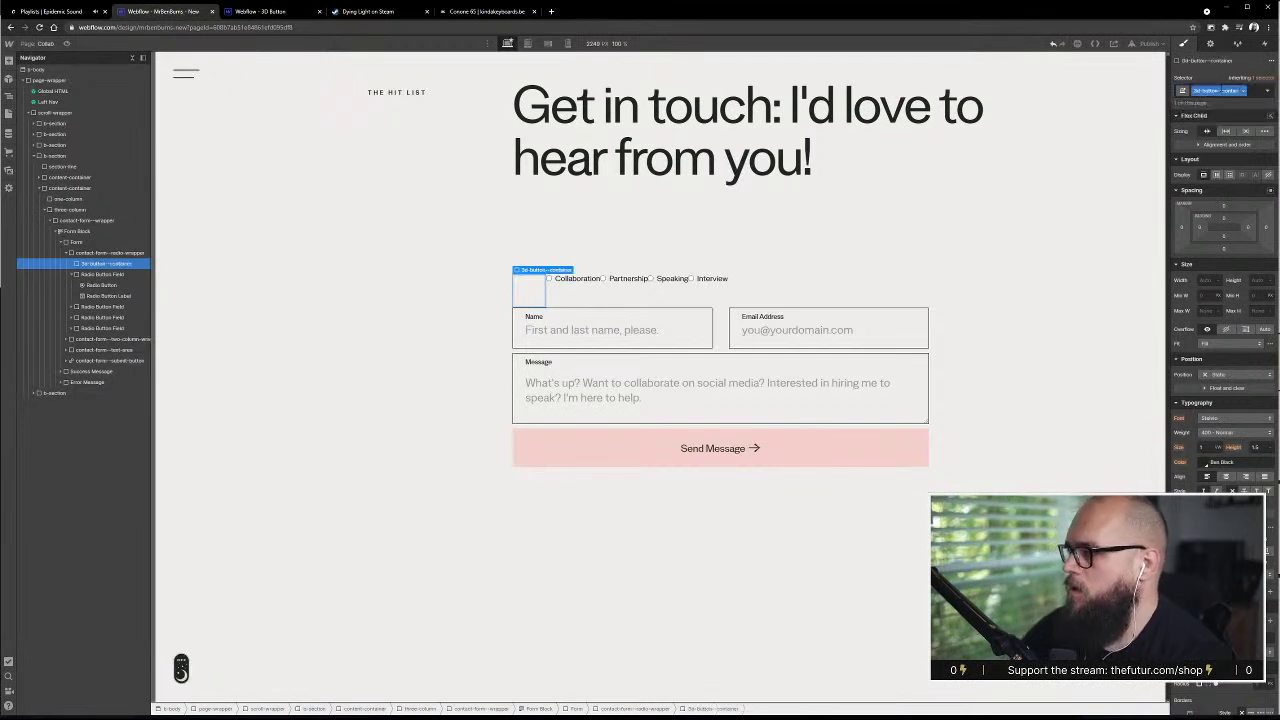
left_click(1225, 330)
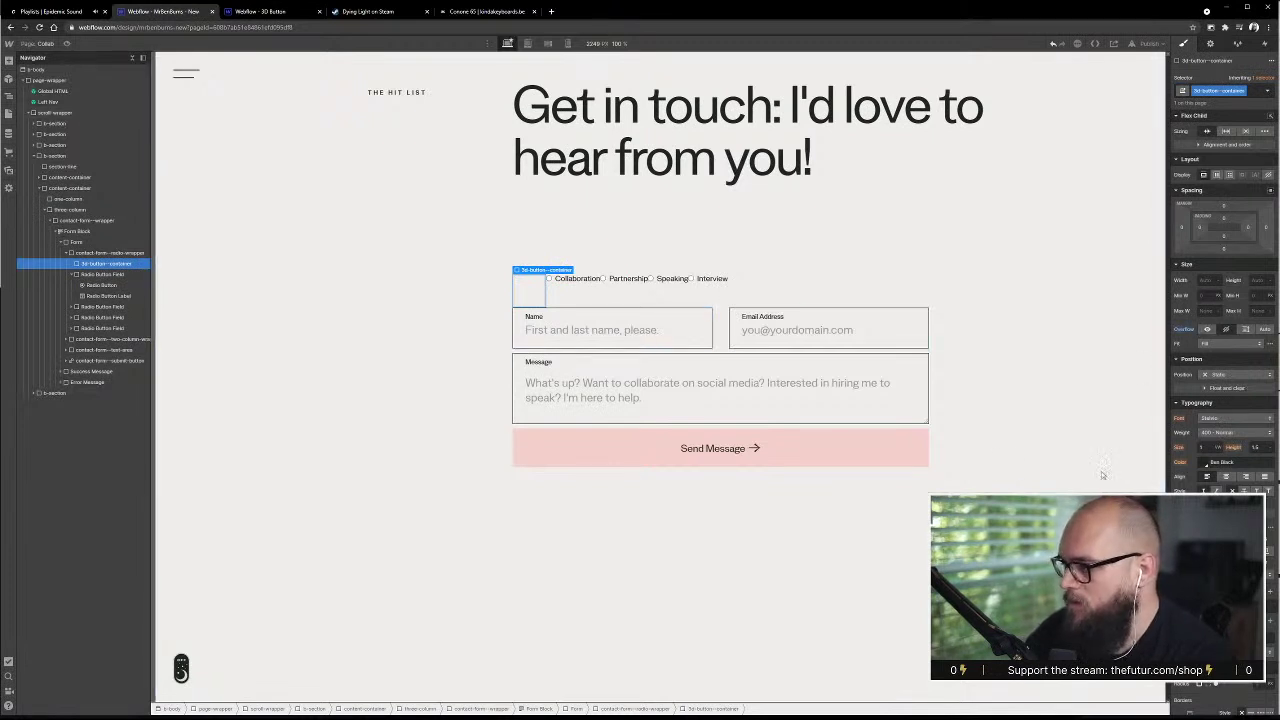
left_click(262, 11)
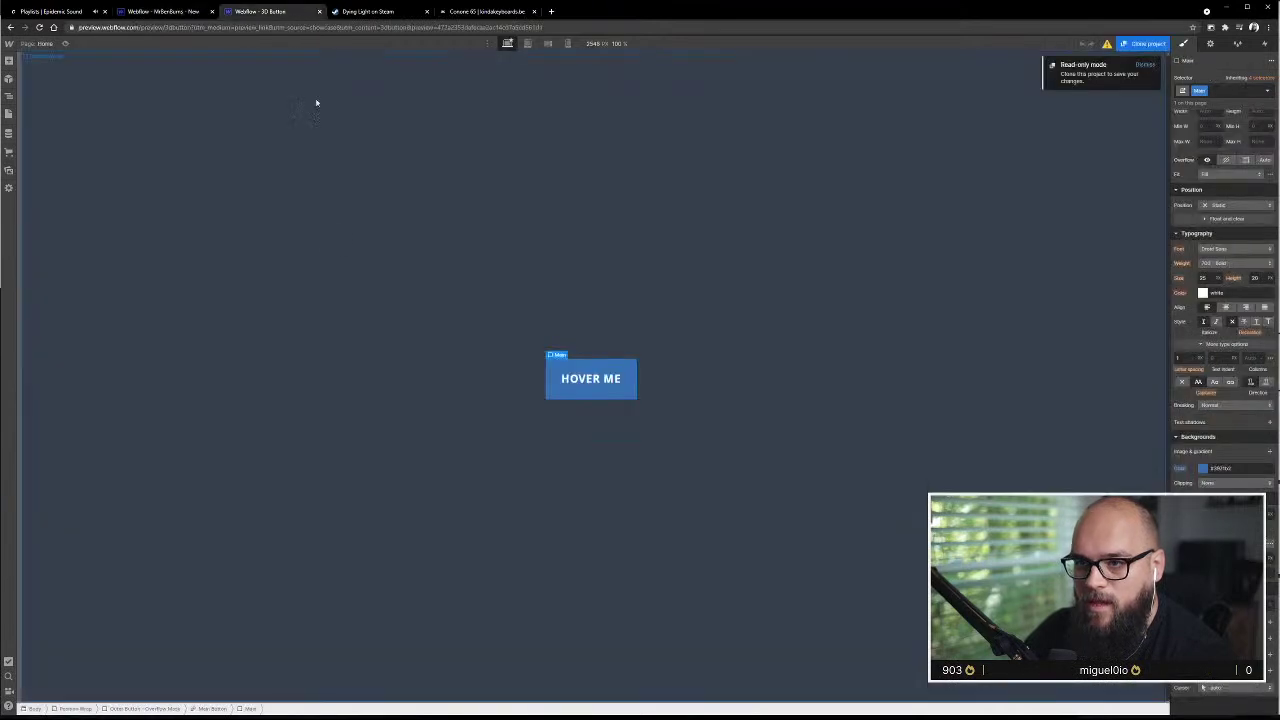
left_click(14, 96)
left_click(62, 99)
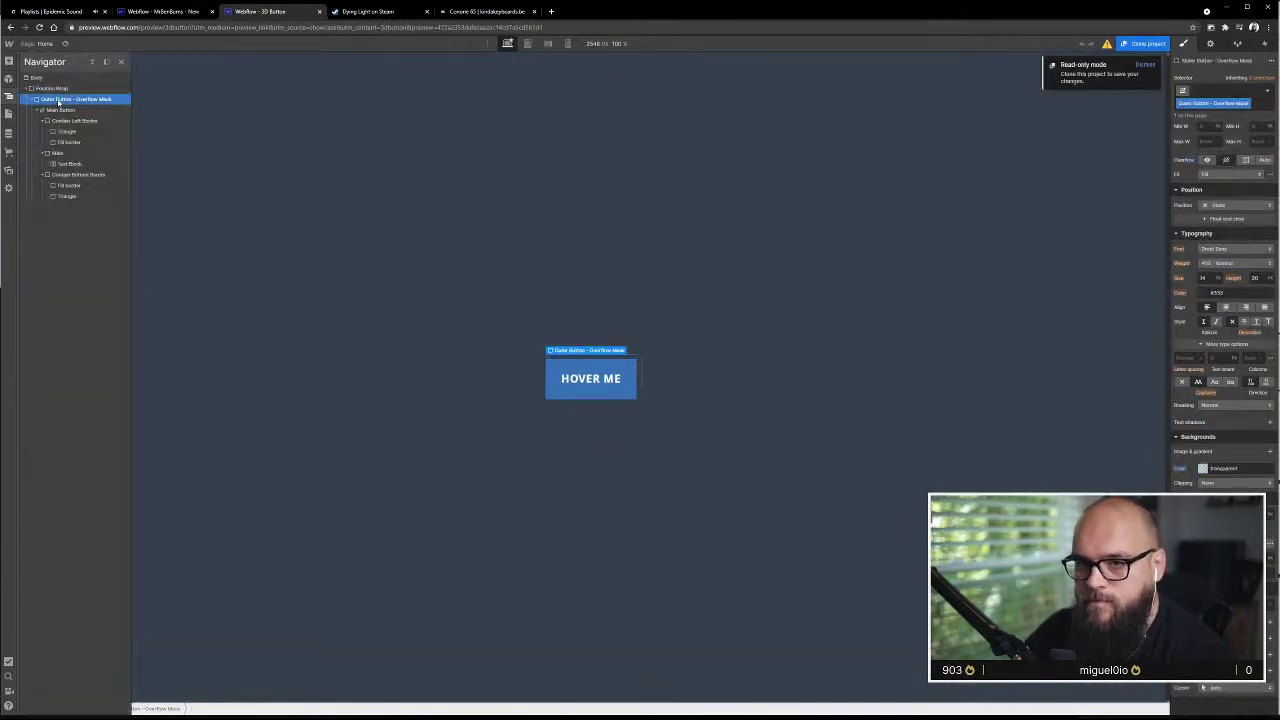
scroll(1248, 333, "up", 4)
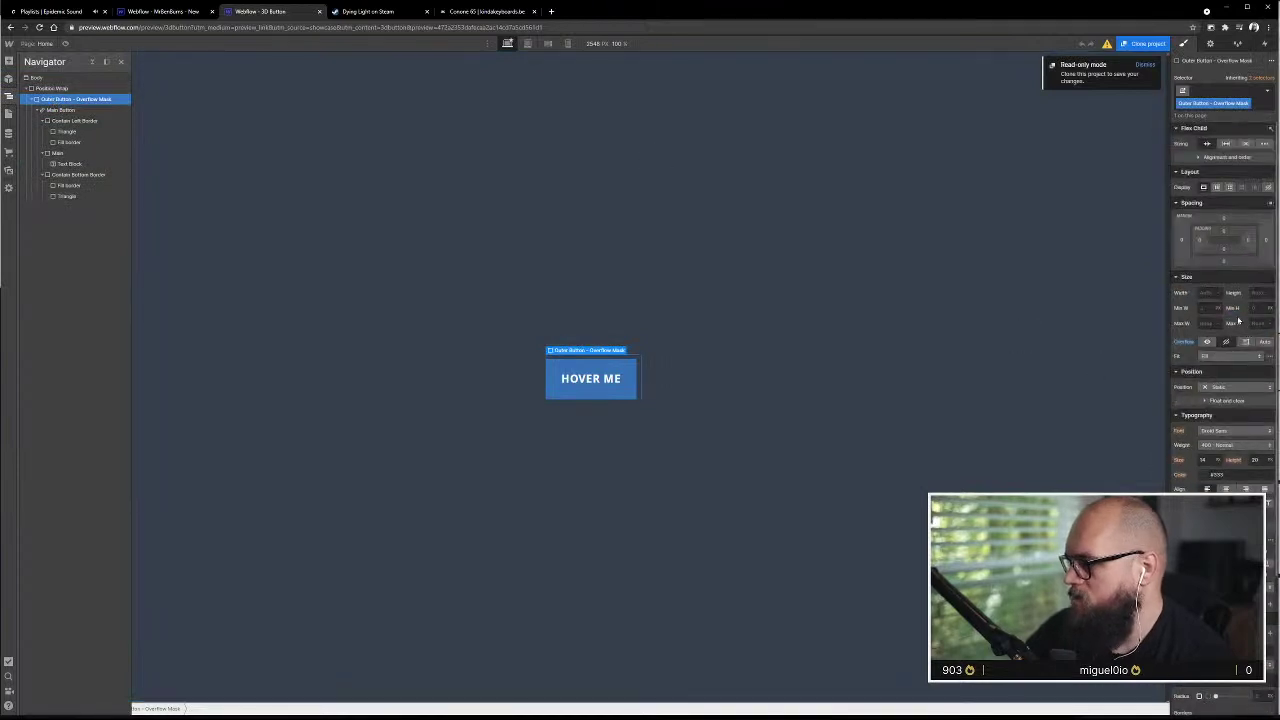
left_click(162, 14)
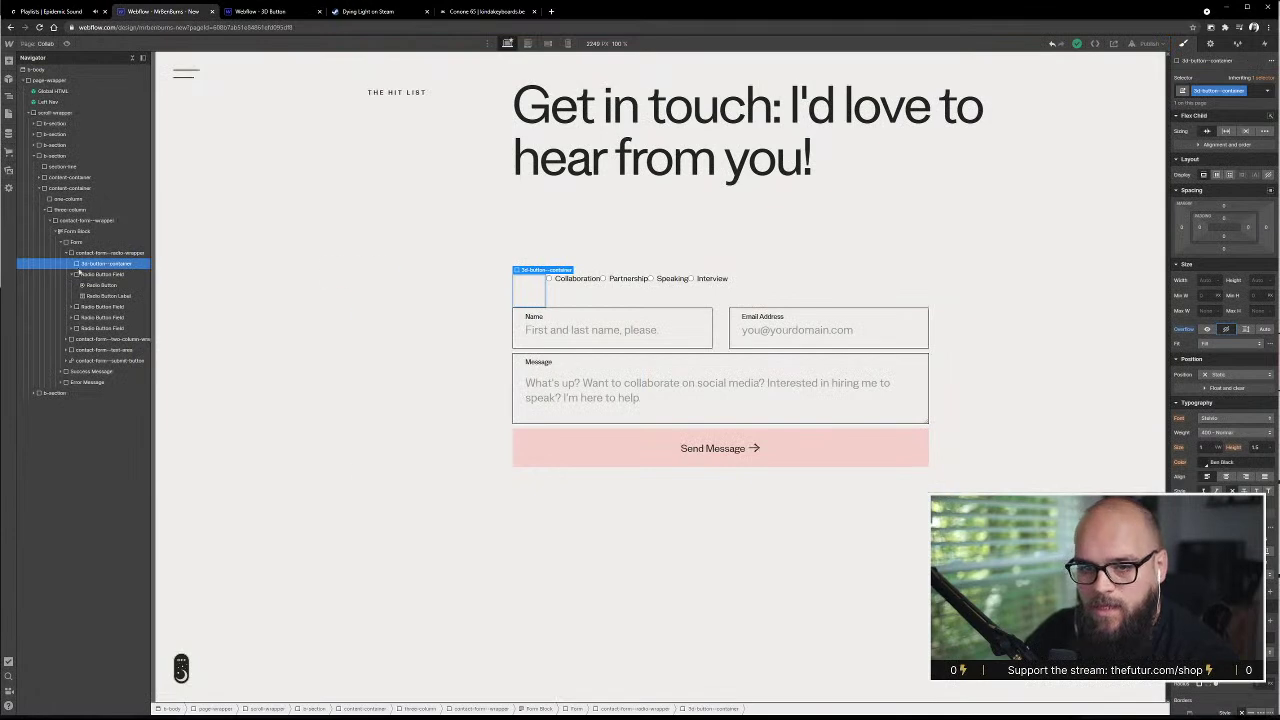
- Drag the Collaboration Radio Button Field into 3d-button--container and select the container
left_click_drag(88, 272, 104, 266)
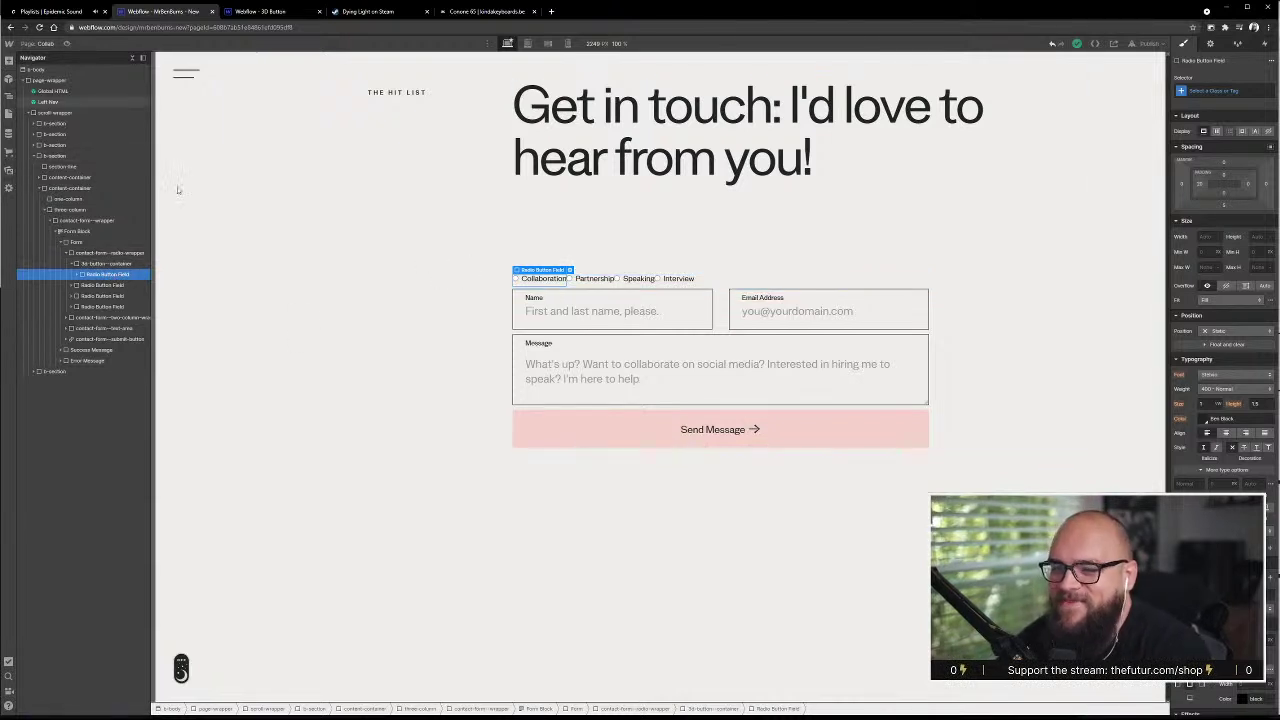
left_click(98, 262)
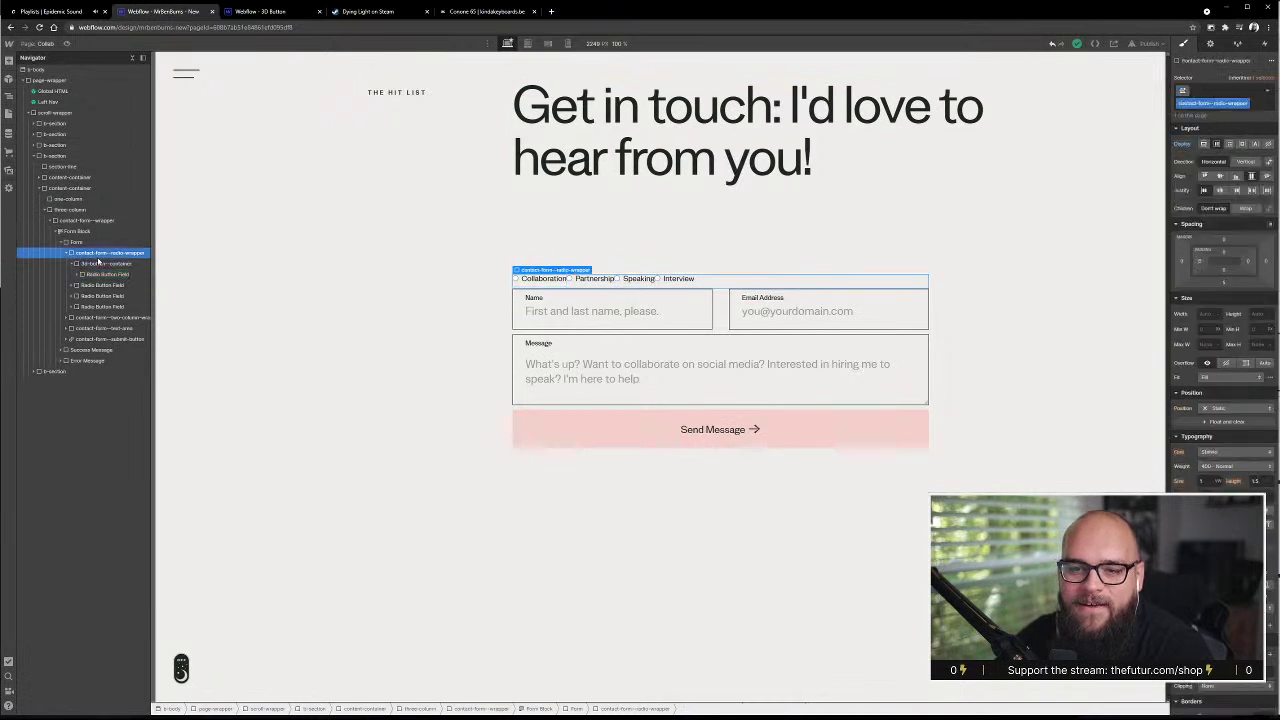
- Inspect the reference's Main Button and its inner Mask layer, then return to the contact form project
left_click(258, 12)
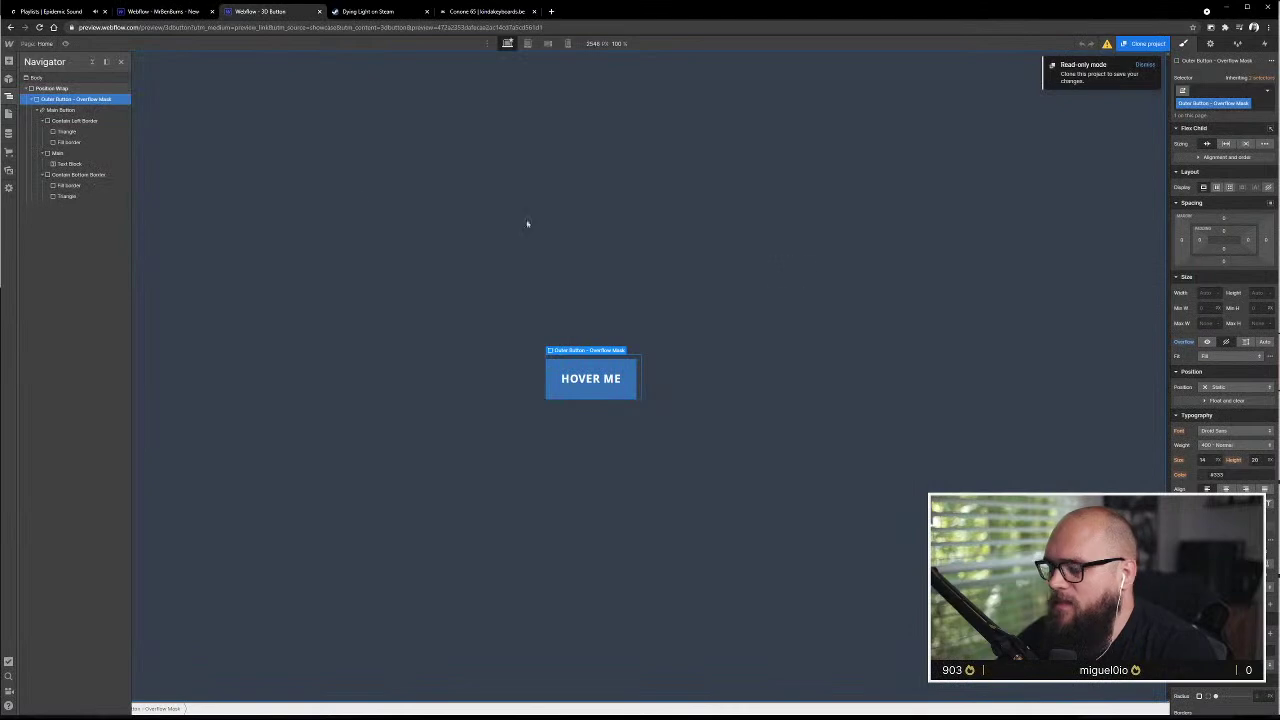
left_click(117, 110)
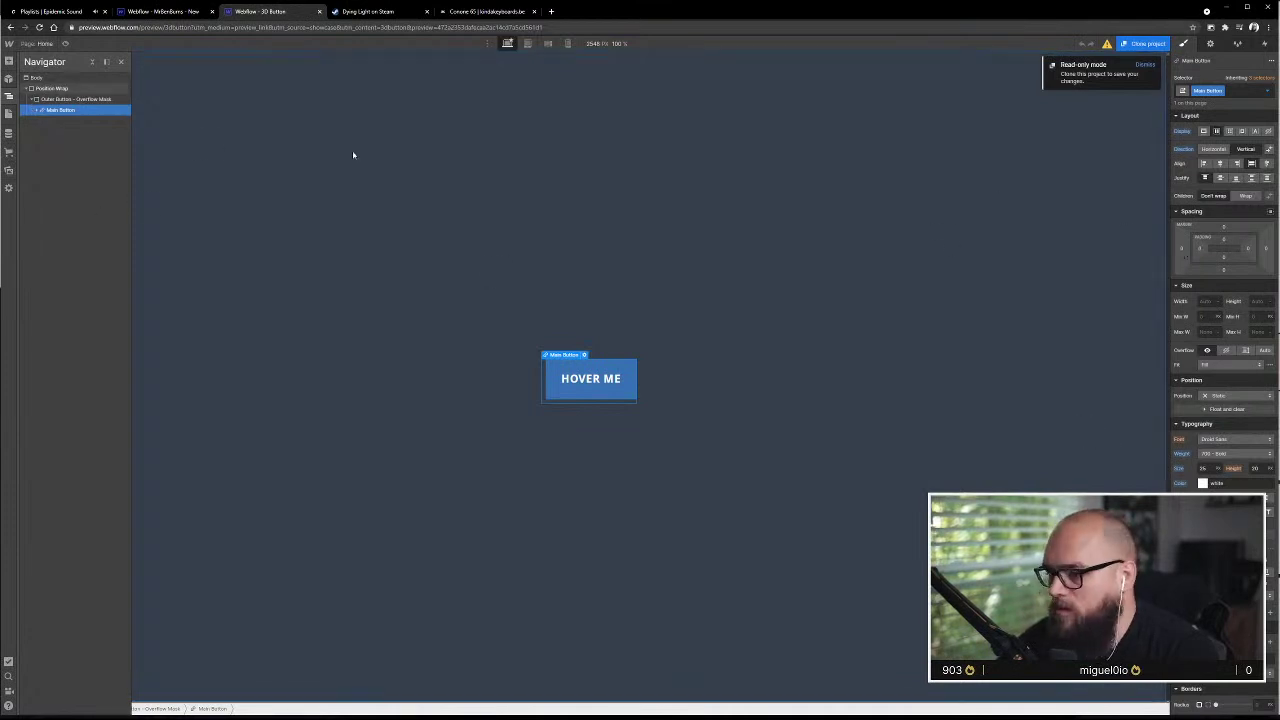
left_click(37, 110)
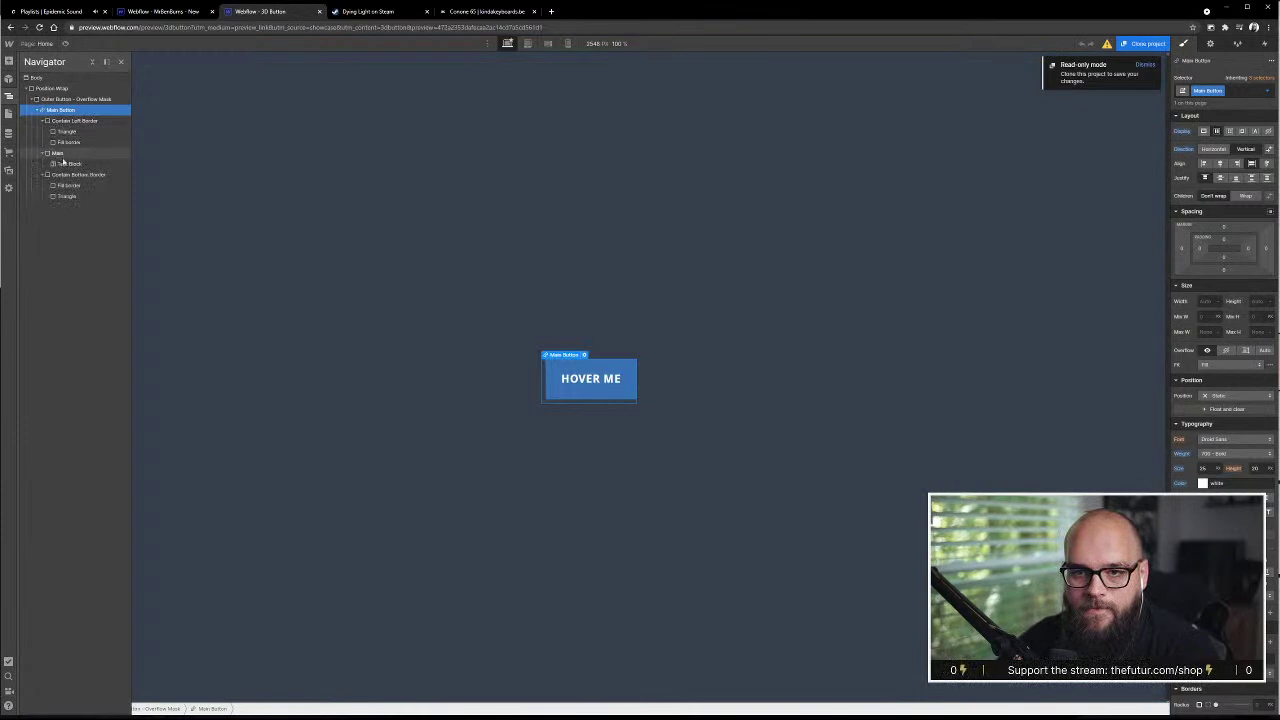
left_click(58, 153)
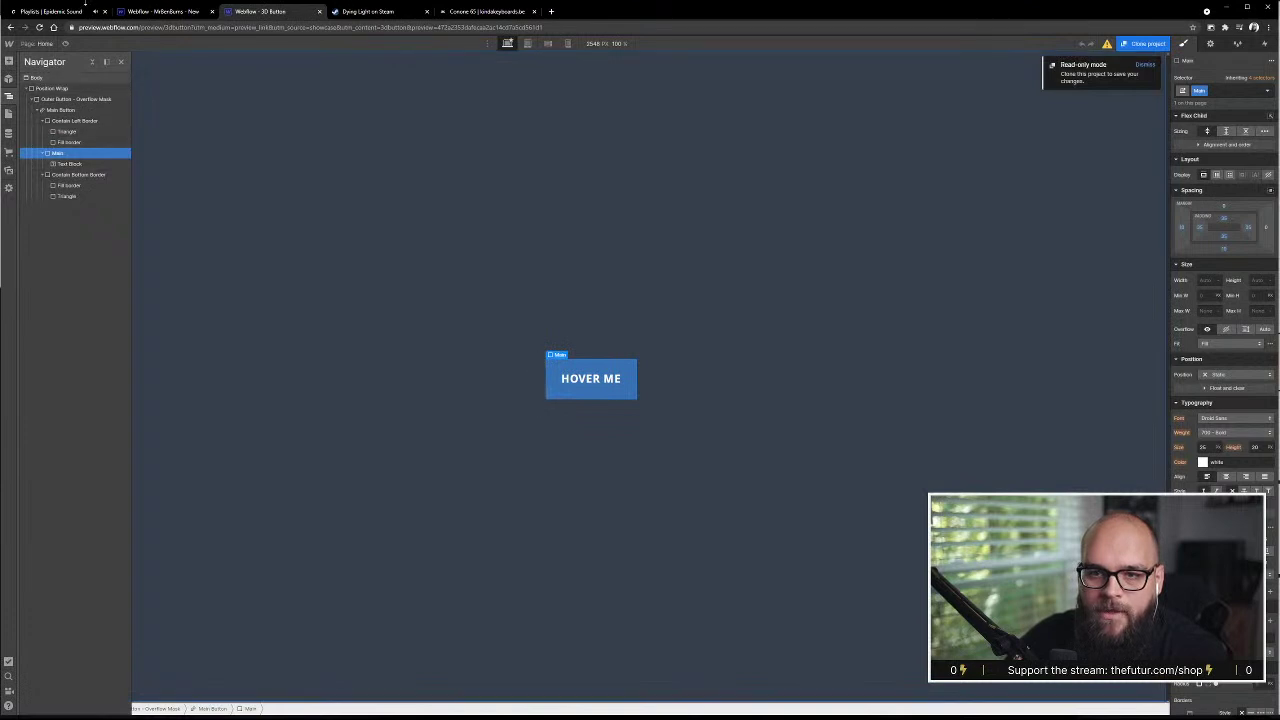
left_click(149, 16)
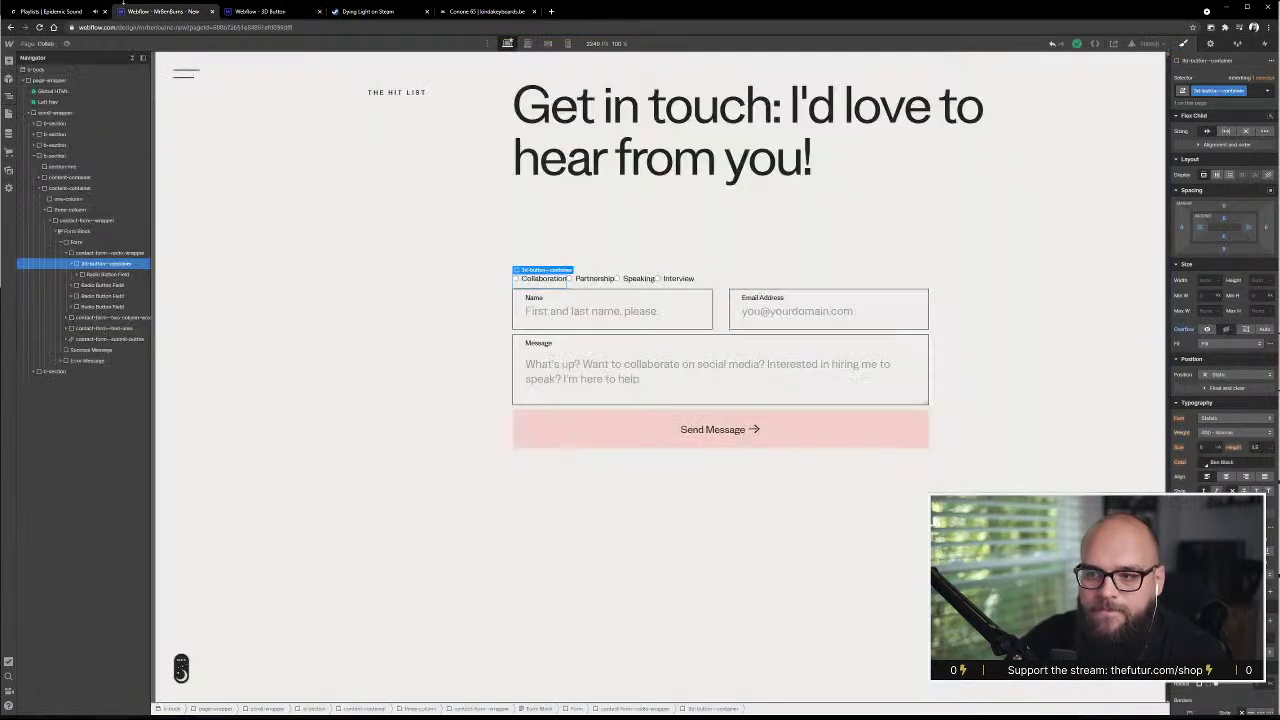
- Select the Collaboration radio field inside 3d-button--container and give it the class 3d-button--main
left_click(110, 253)
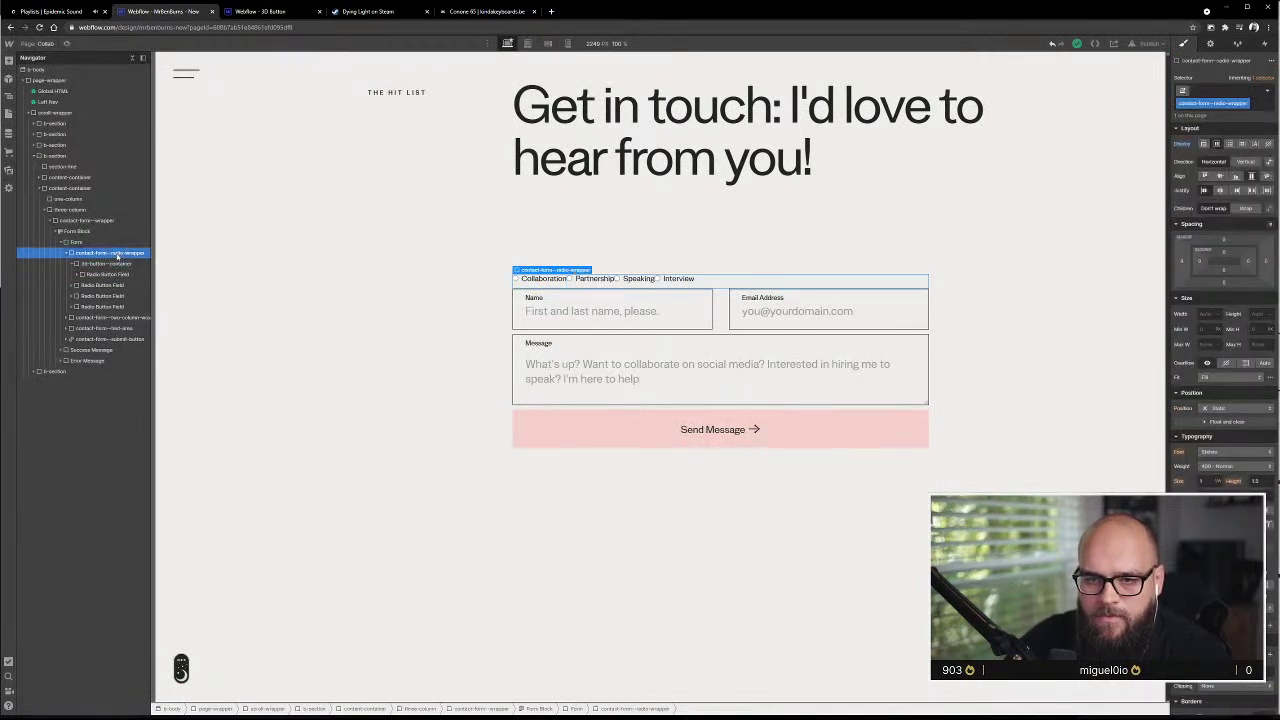
left_click(108, 263)
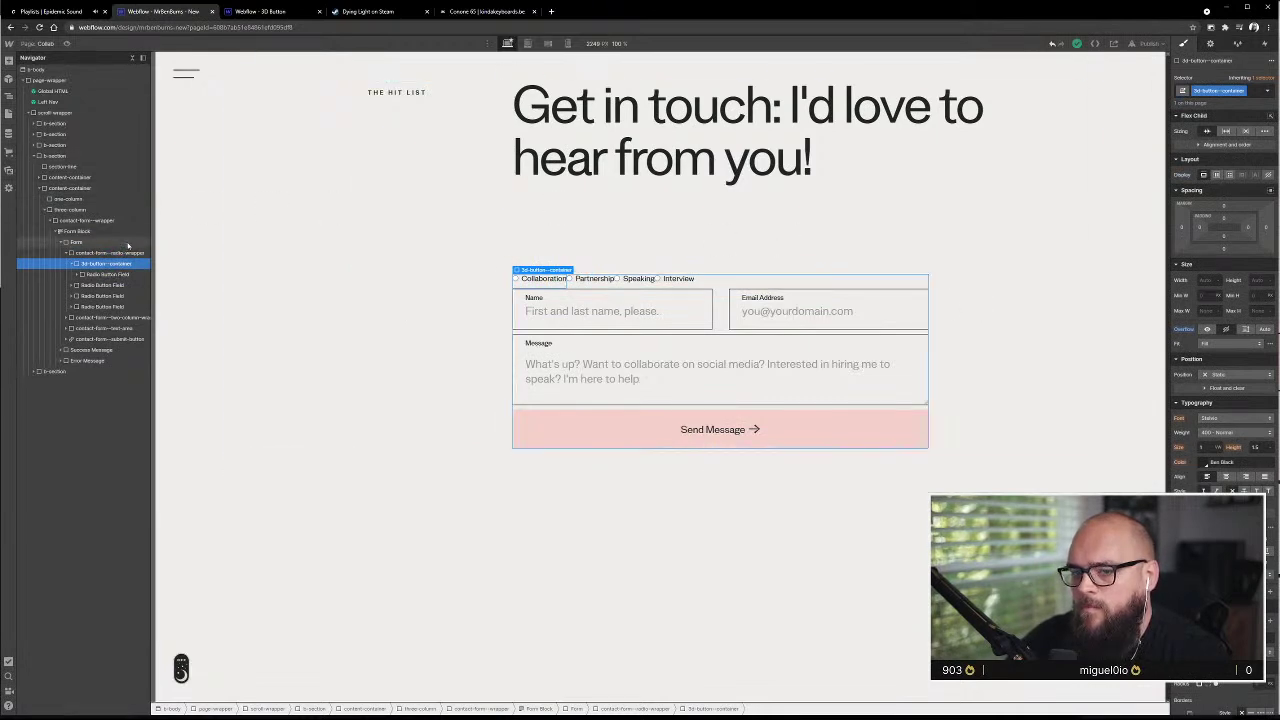
left_click(108, 274)
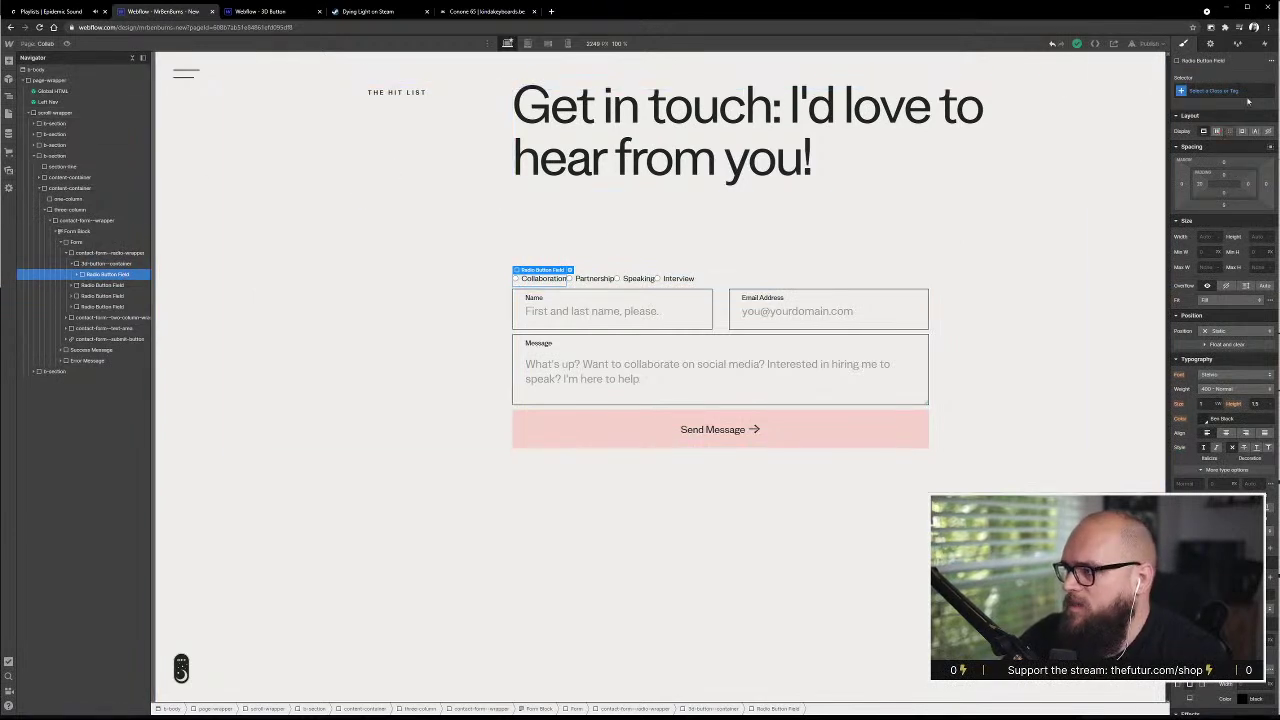
key("ctrl+Return")
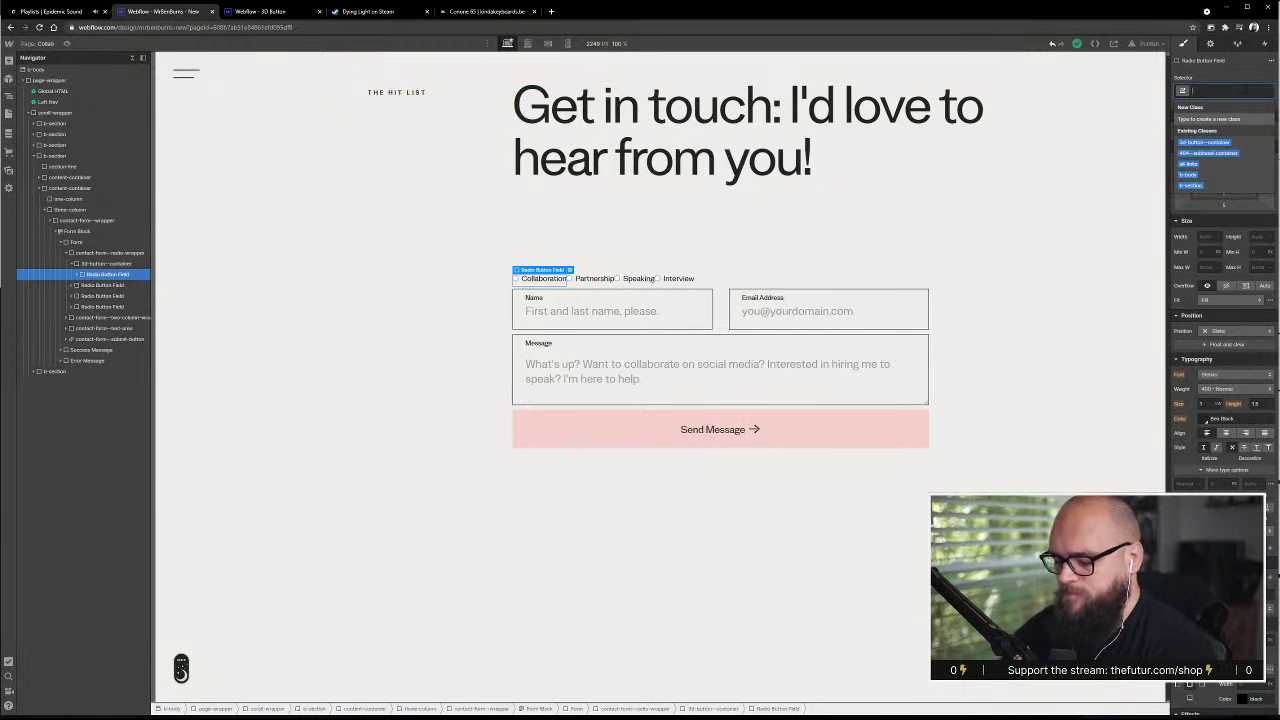
type("3d")
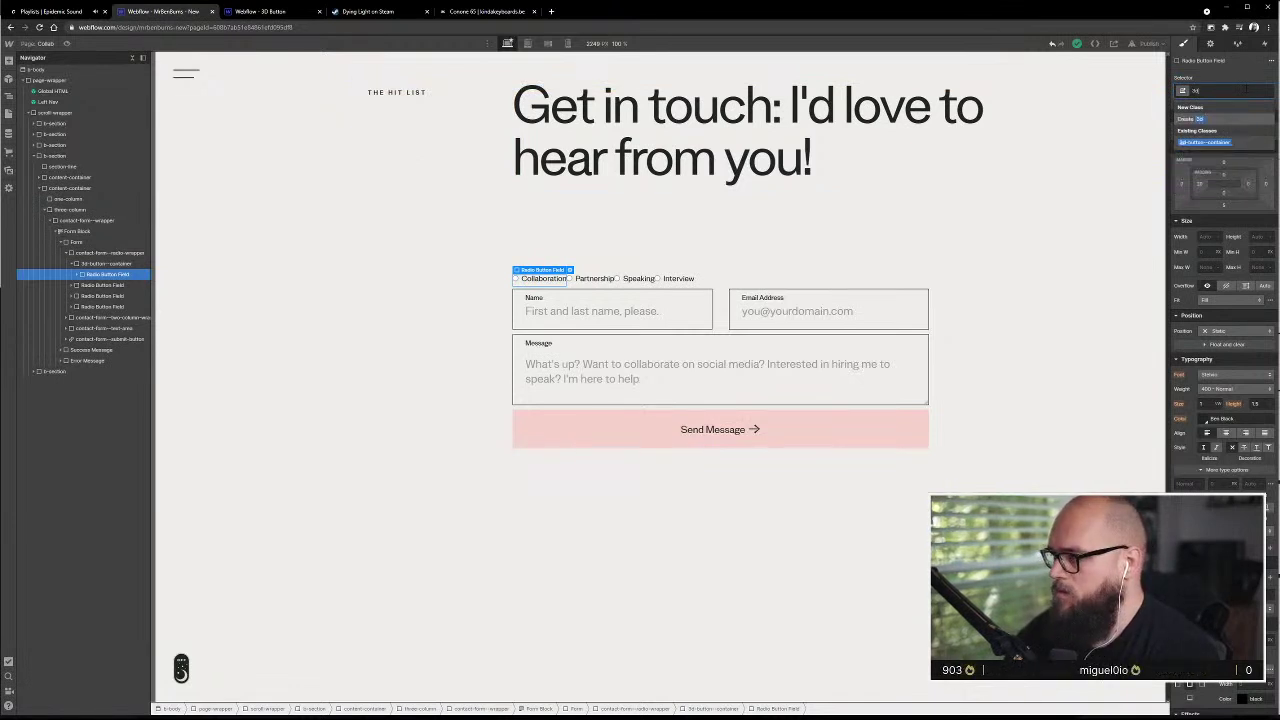
type("-button-")
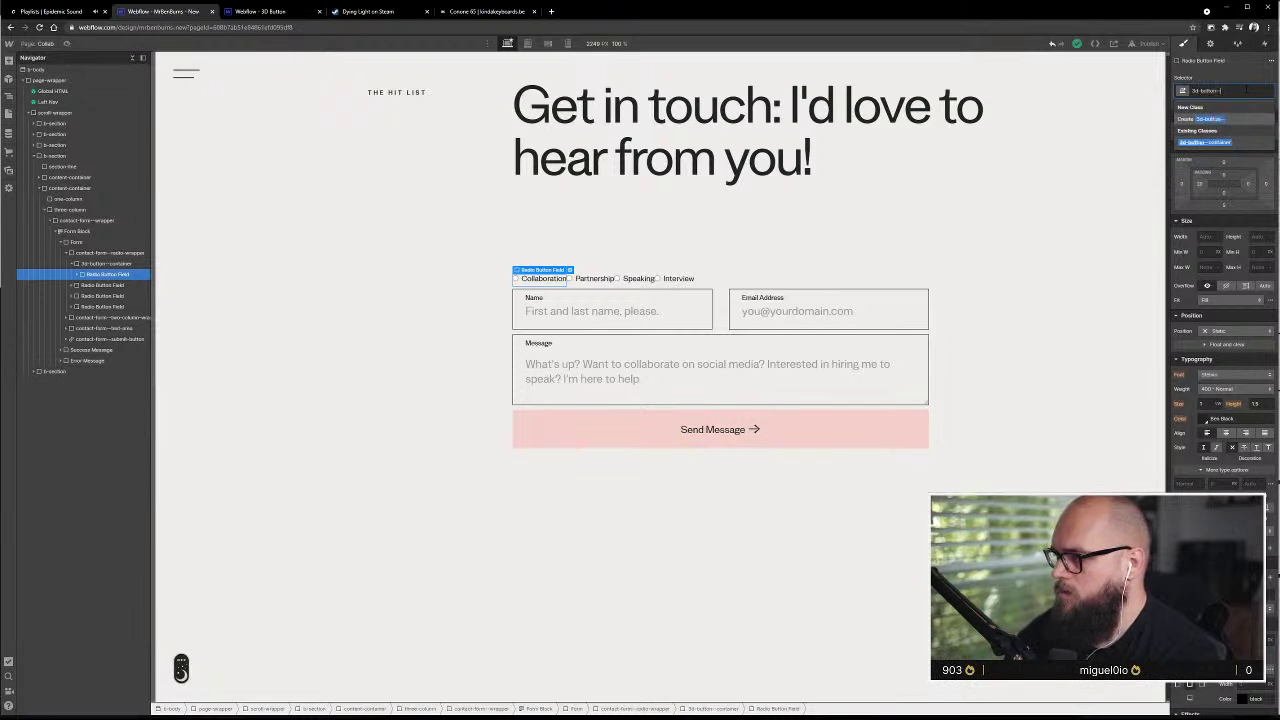
type("-mi")
type("in")
key("Return")
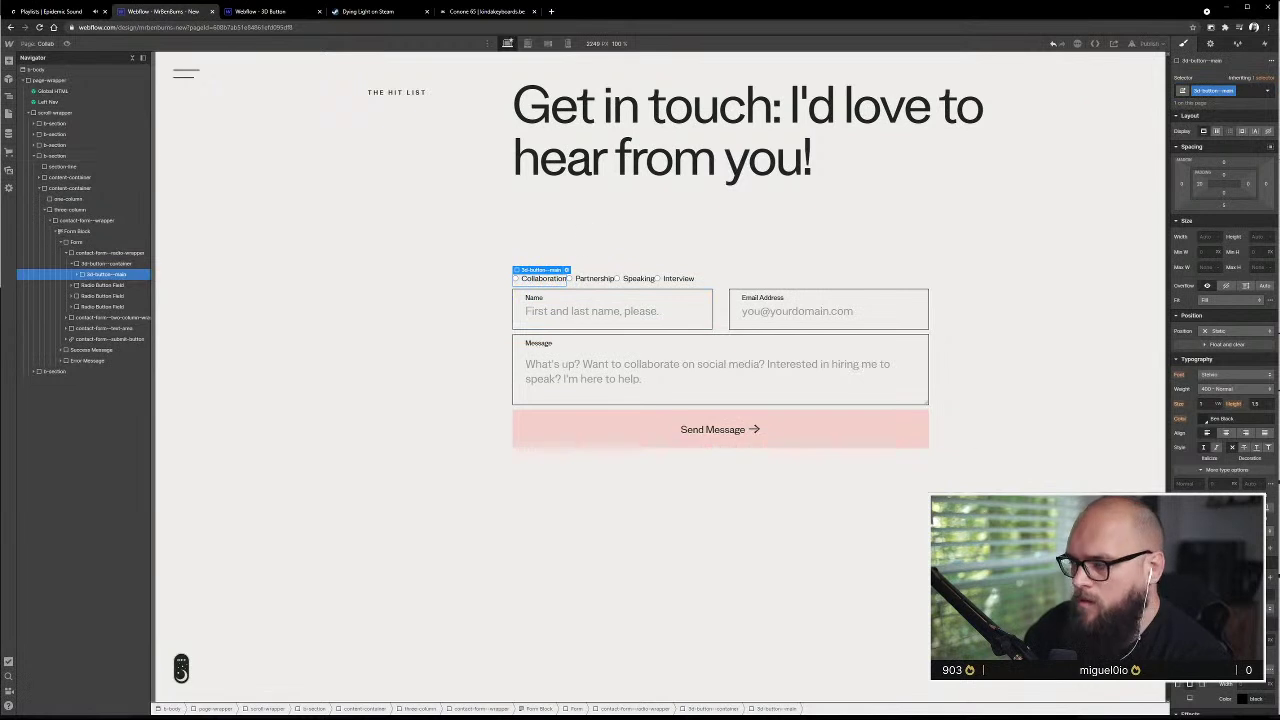
left_click(1201, 185)
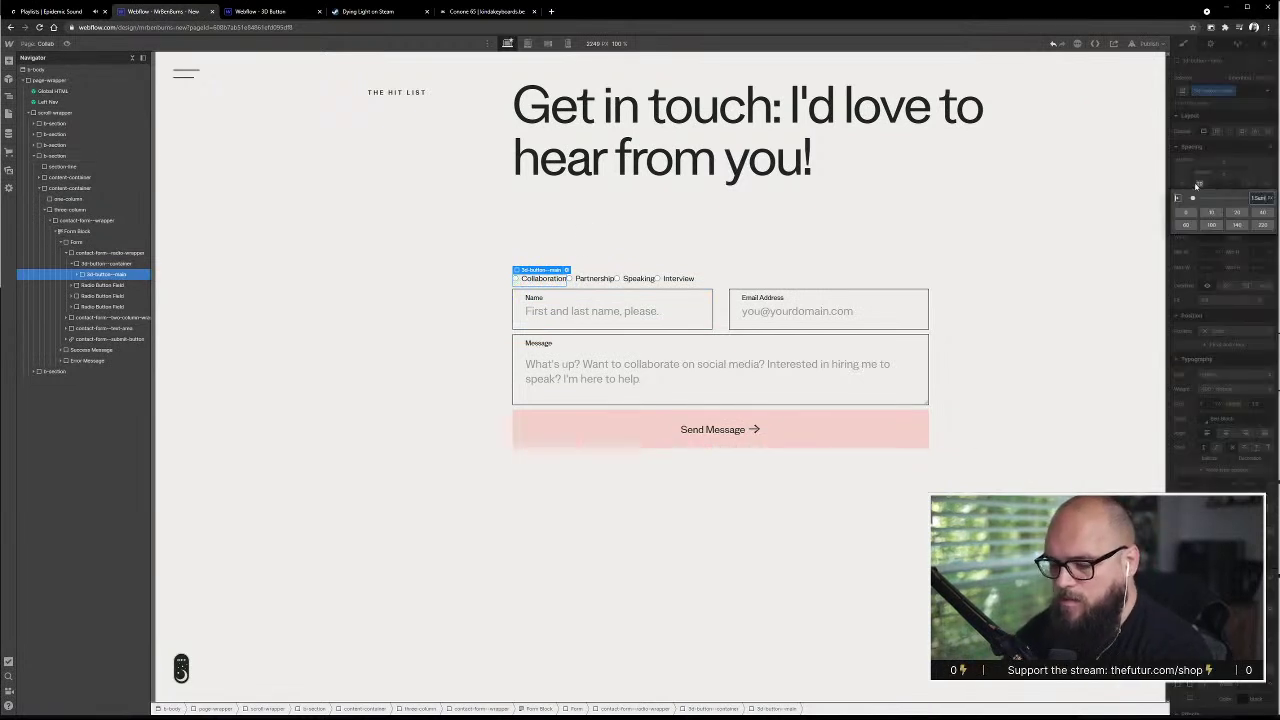
- Set the Collaboration wrapper's left and right padding, then nudge the left padding up
key("Return")
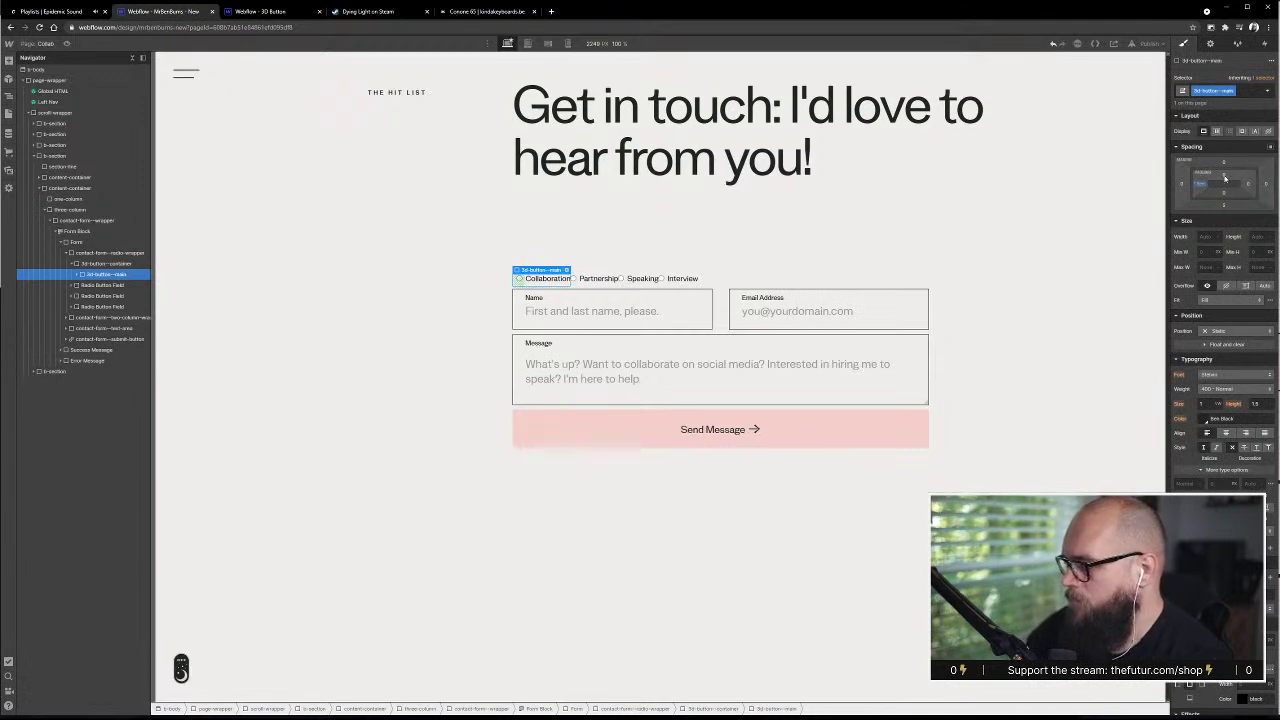
left_click(1251, 183)
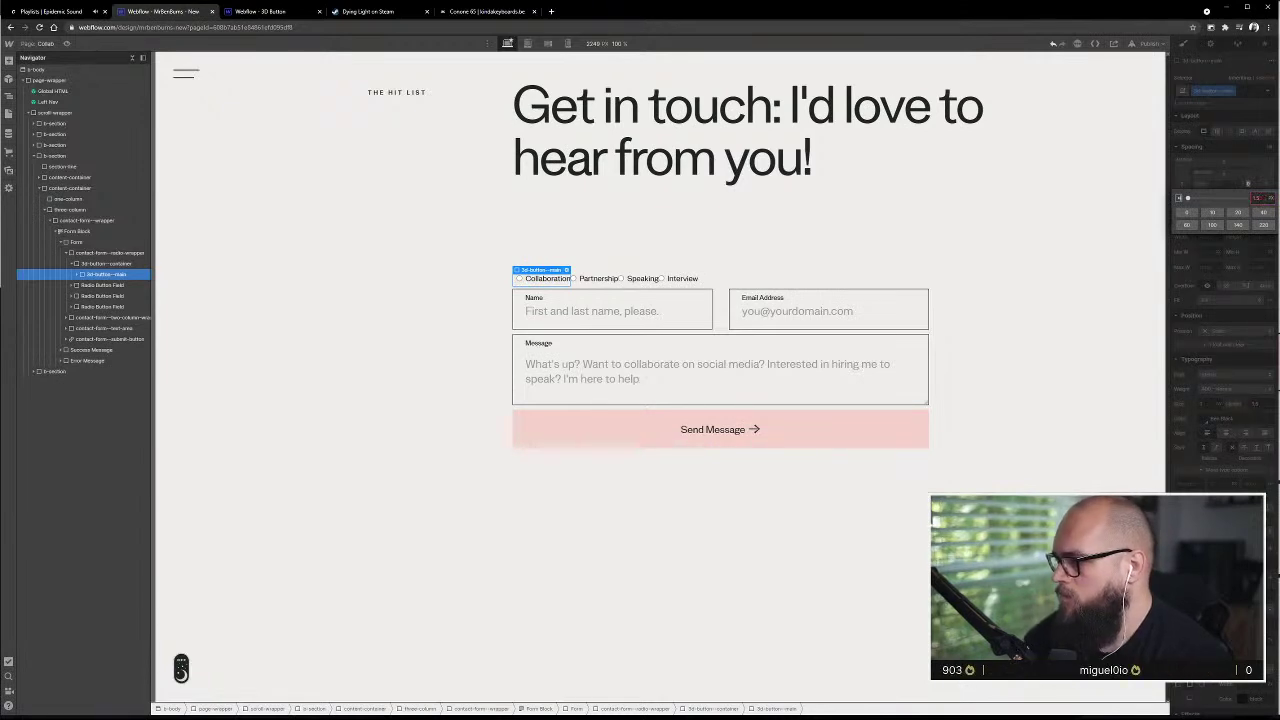
key("Return")
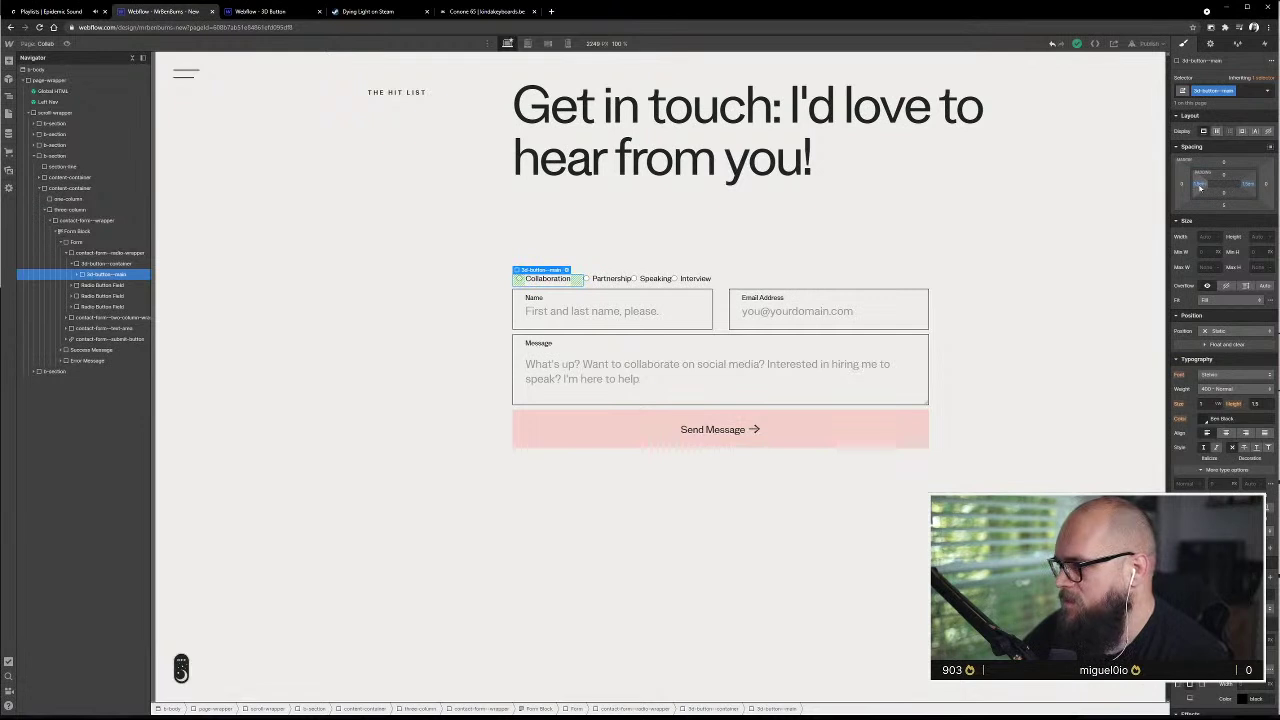
left_click_drag(1202, 186, 1204, 186)
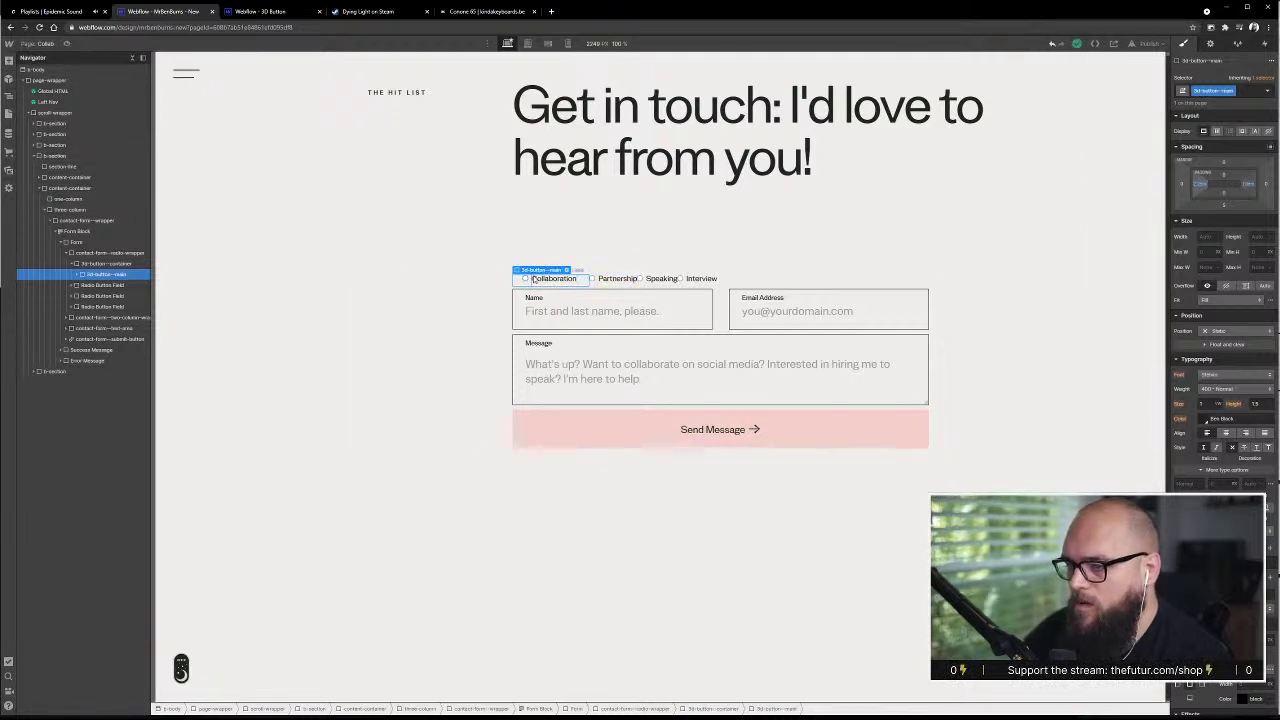
- On the 3d-button--main wrapper, set top padding 1.5em and bottom padding 1, then trim it slightly
left_click(523, 278)
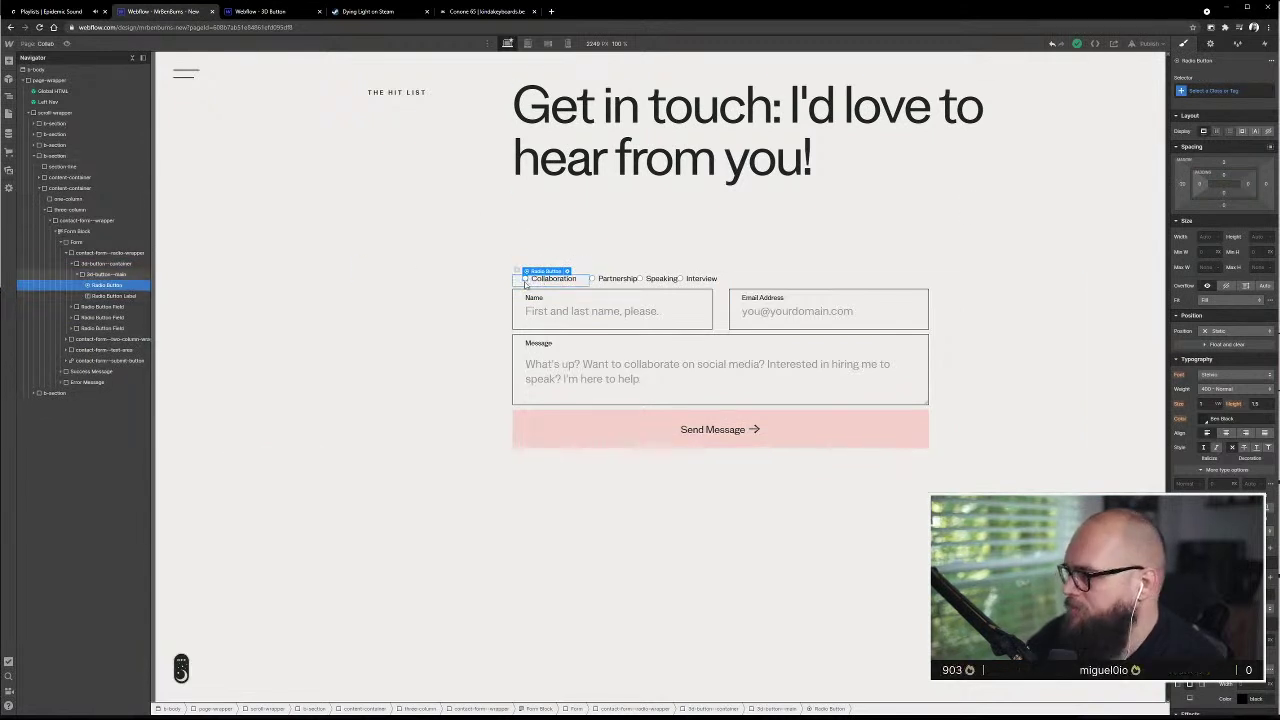
left_click(525, 284)
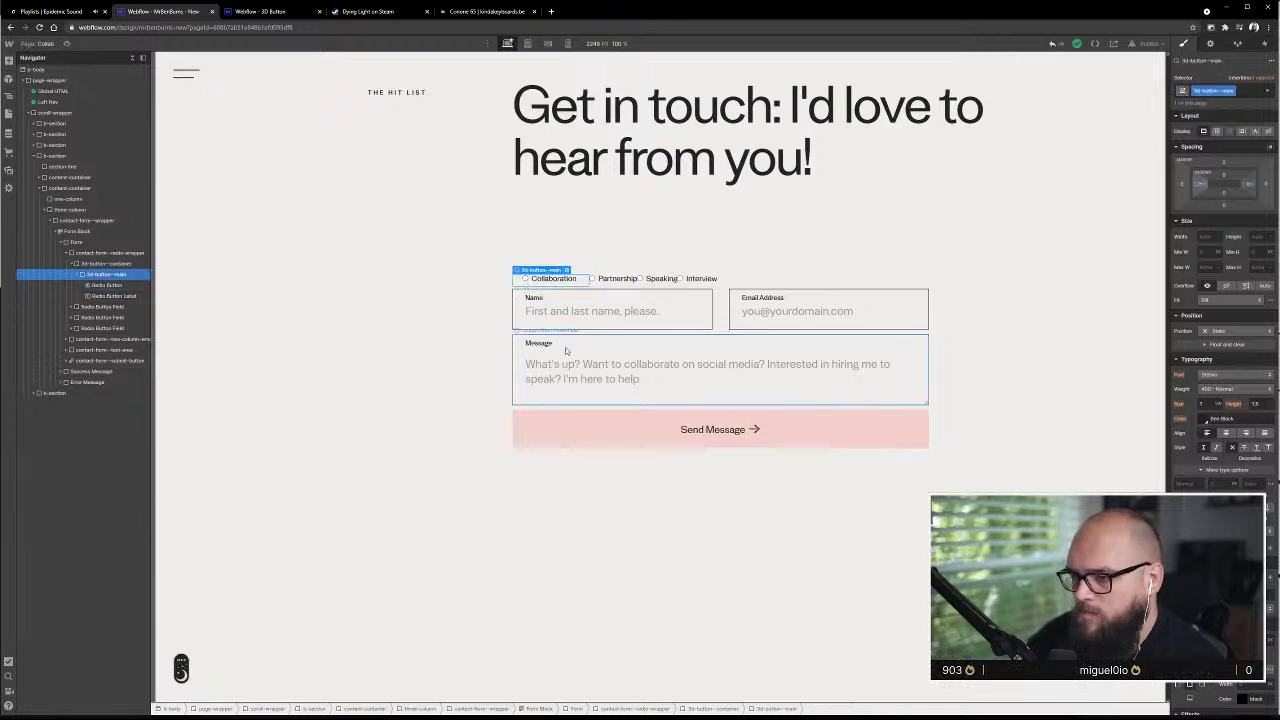
left_click(1225, 177)
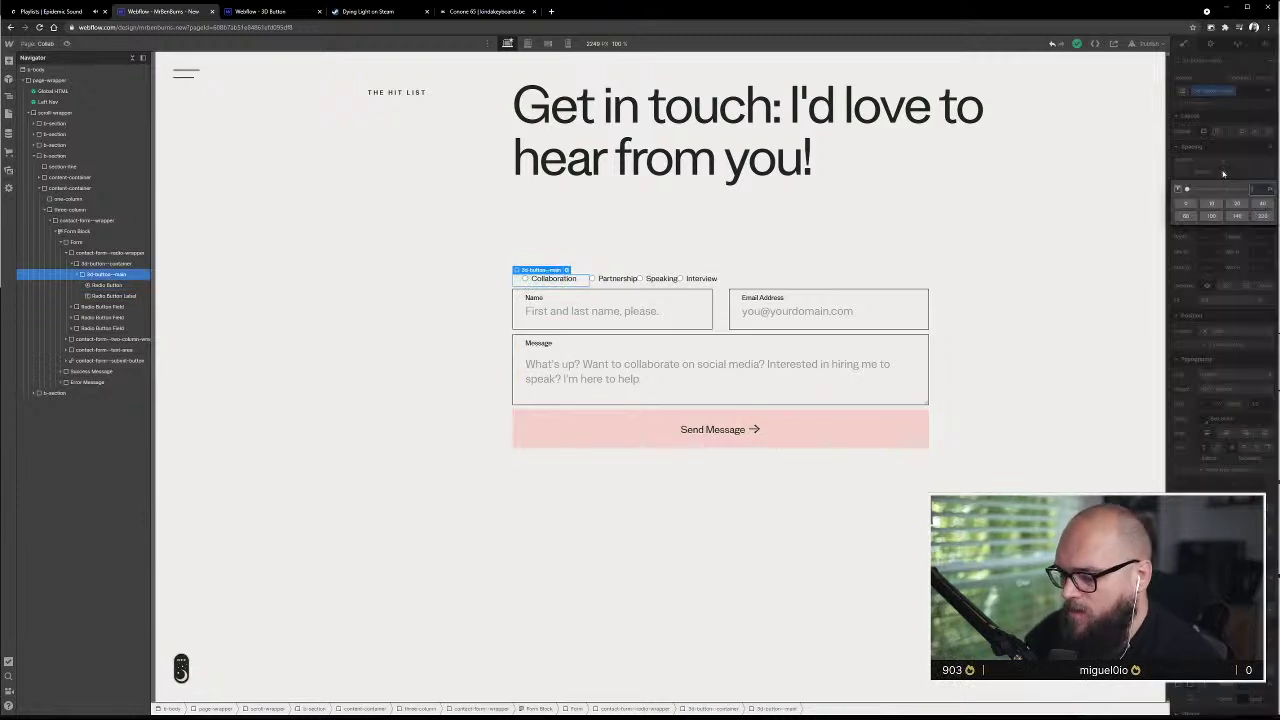
type("1.5em")
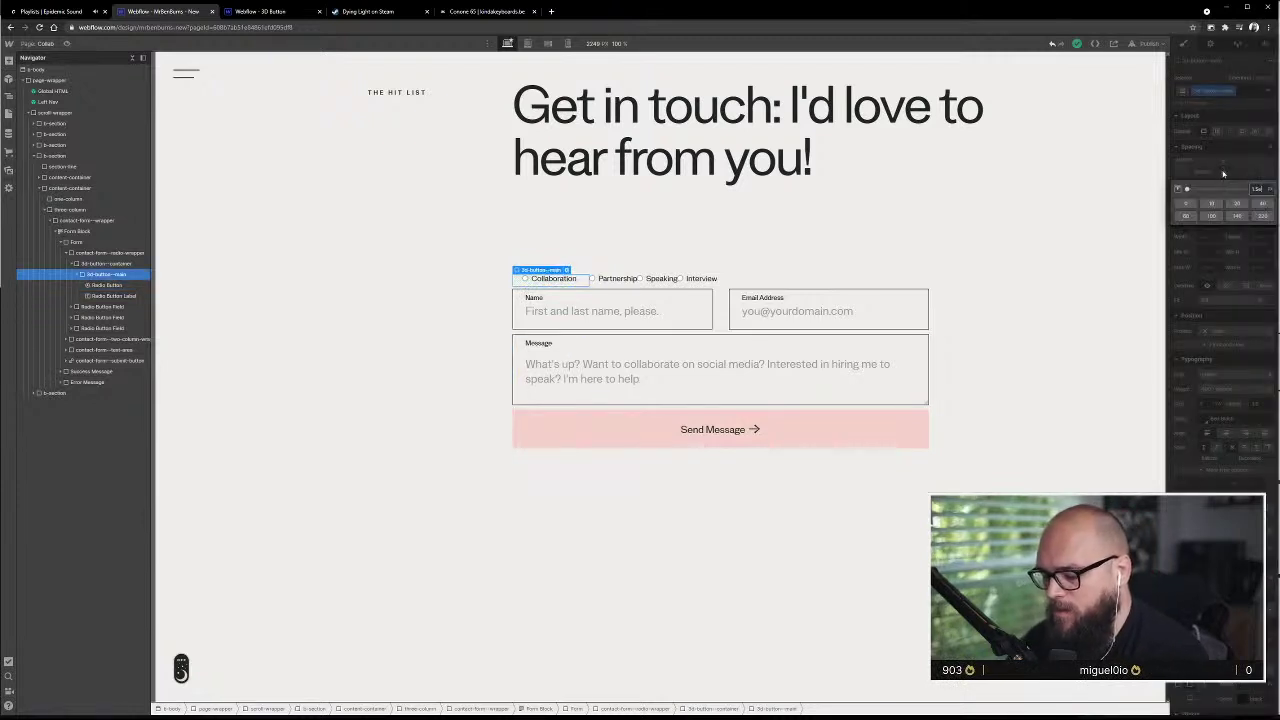
key("Return")
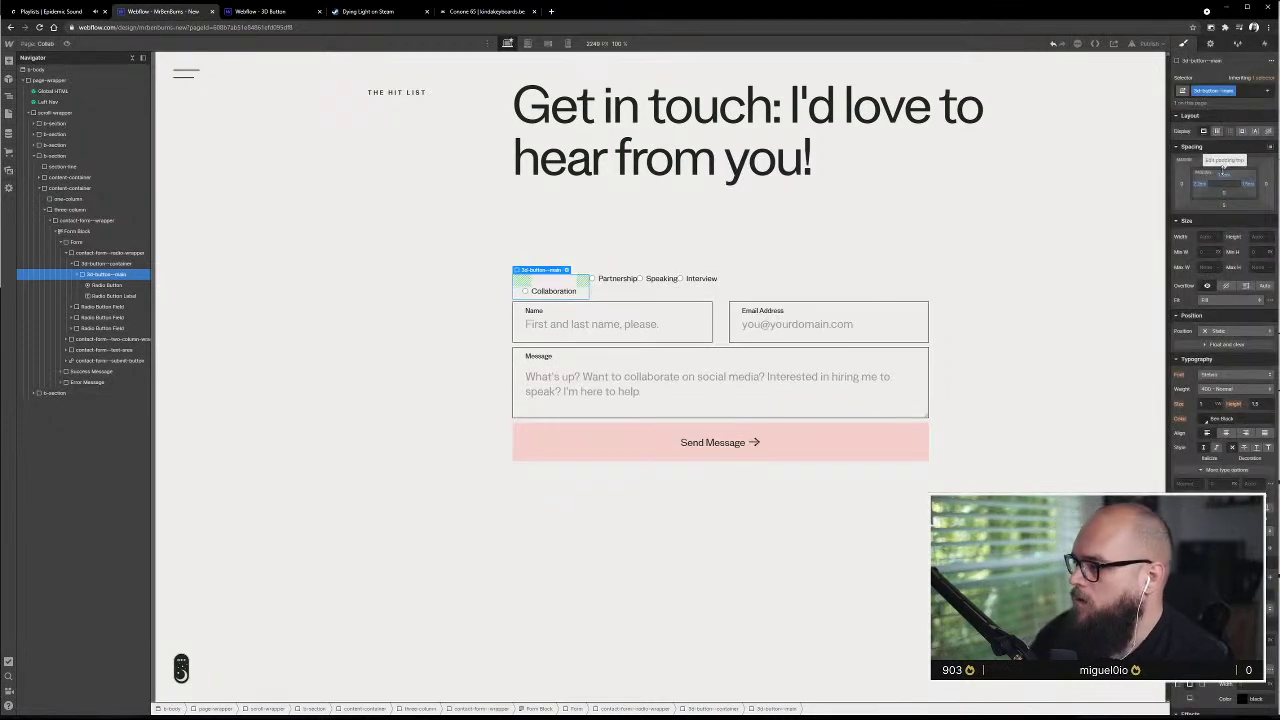
left_click(1224, 193)
type("12")
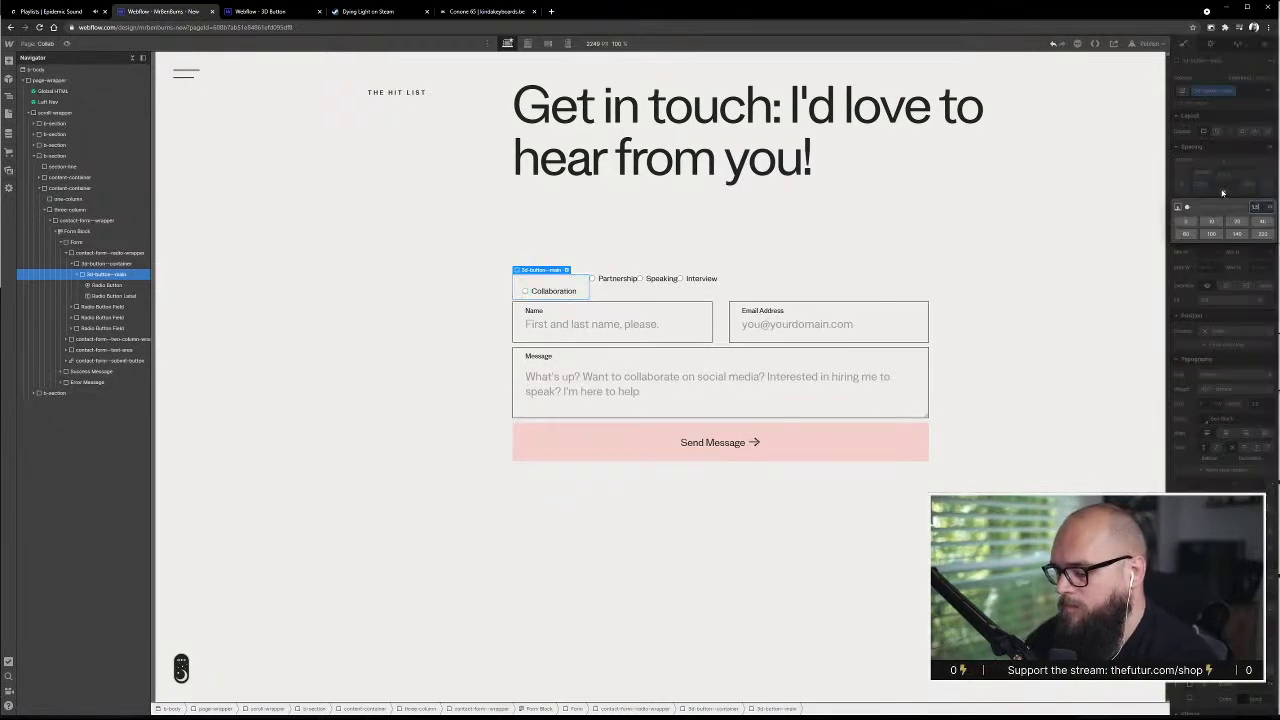
key("Return")
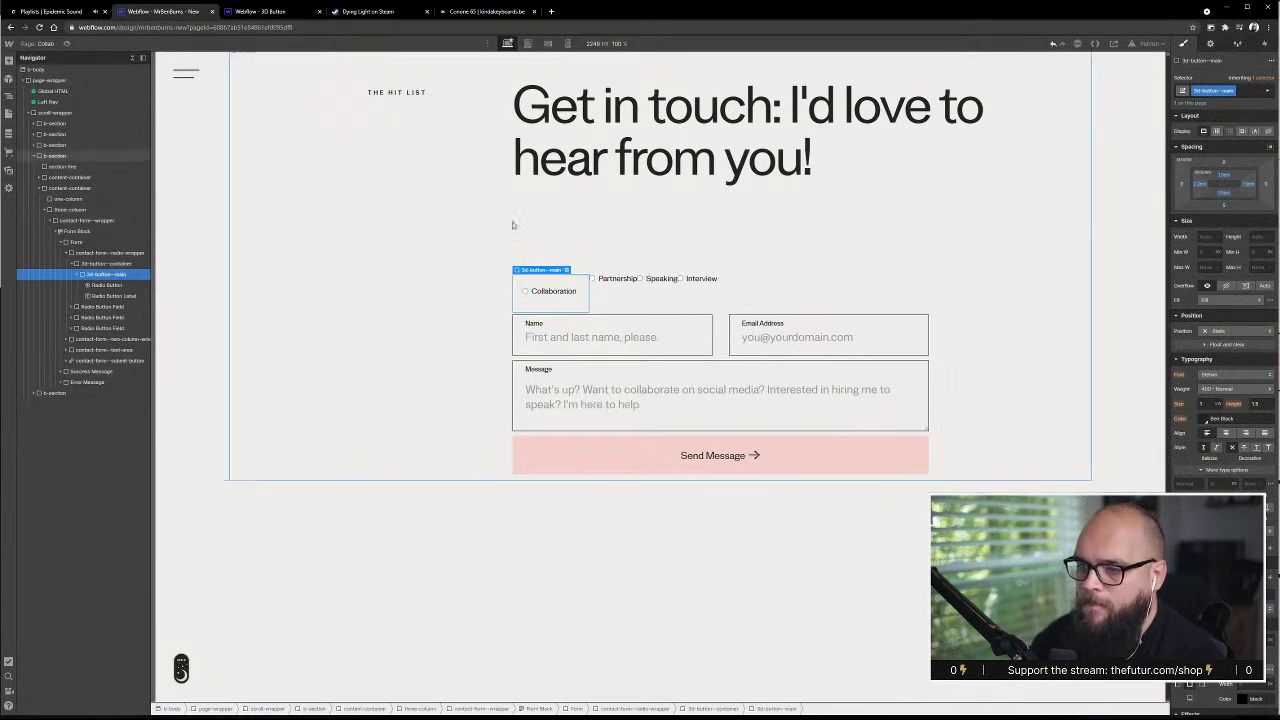
left_click_drag(1230, 176, 1232, 171)
key("alt+Tab")
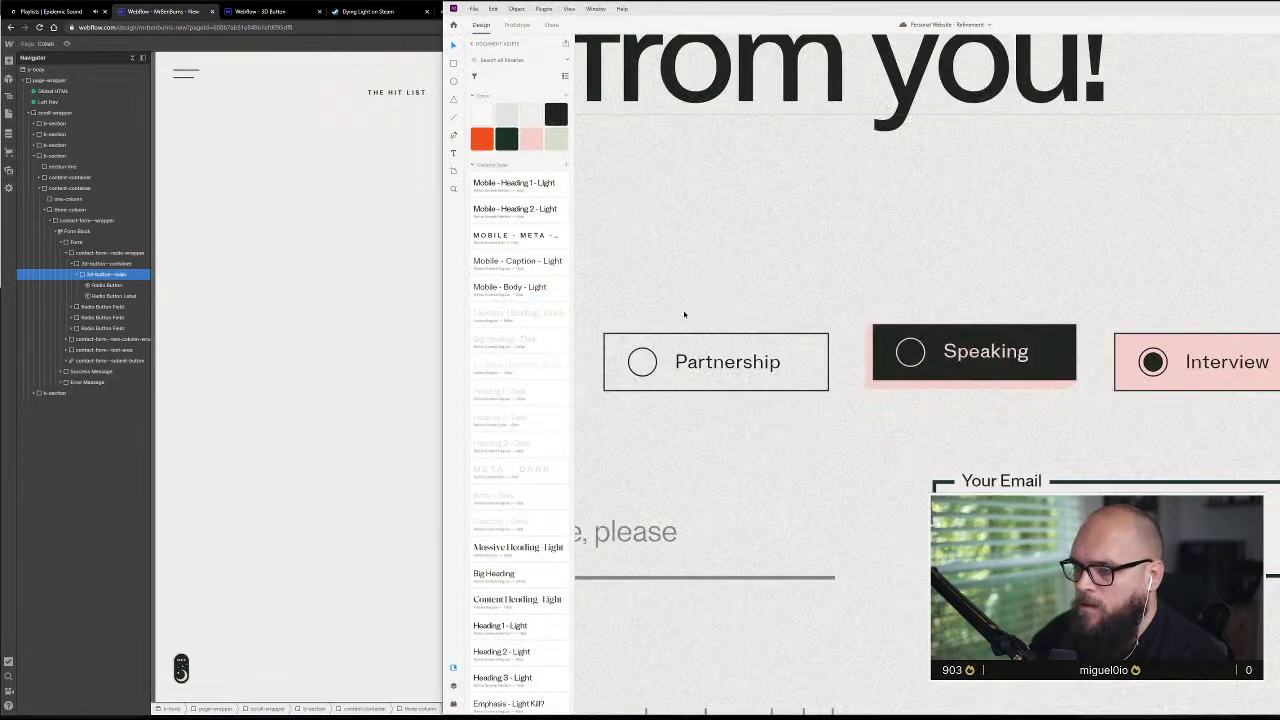
scroll(684, 315, "down", 5)
scroll(675, 365, "up", 10)
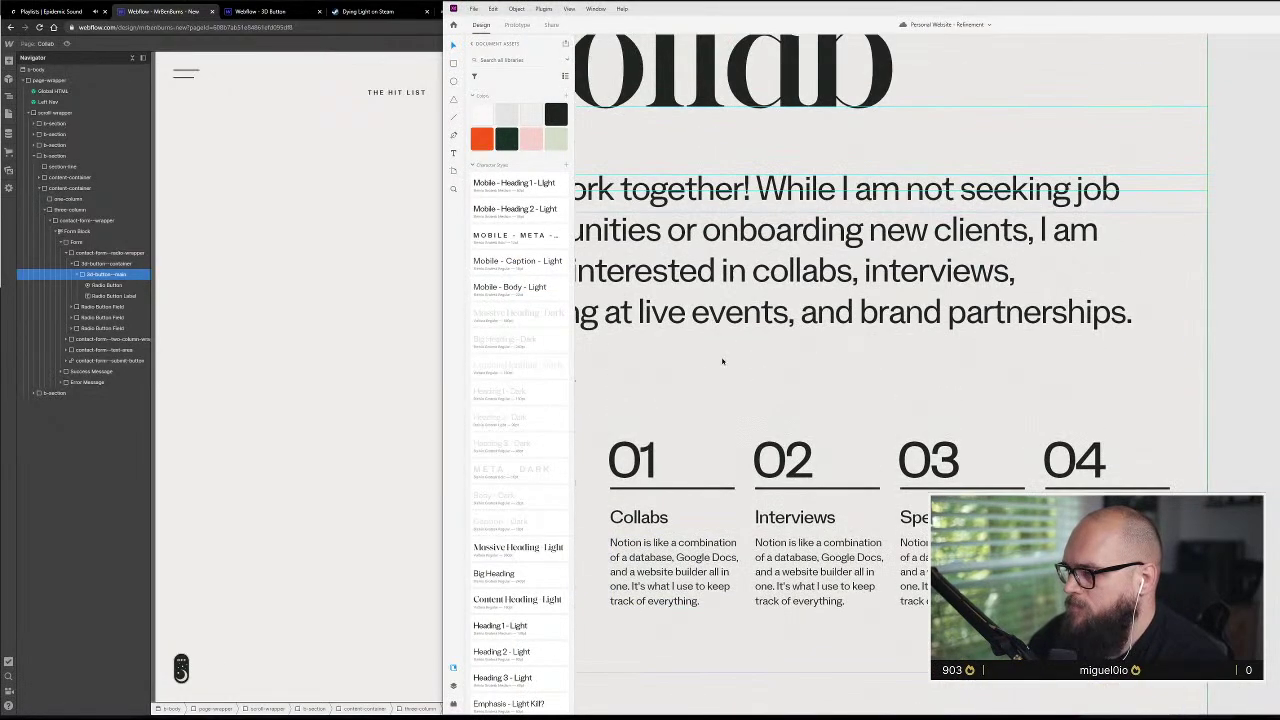
scroll(703, 362, "down", 5)
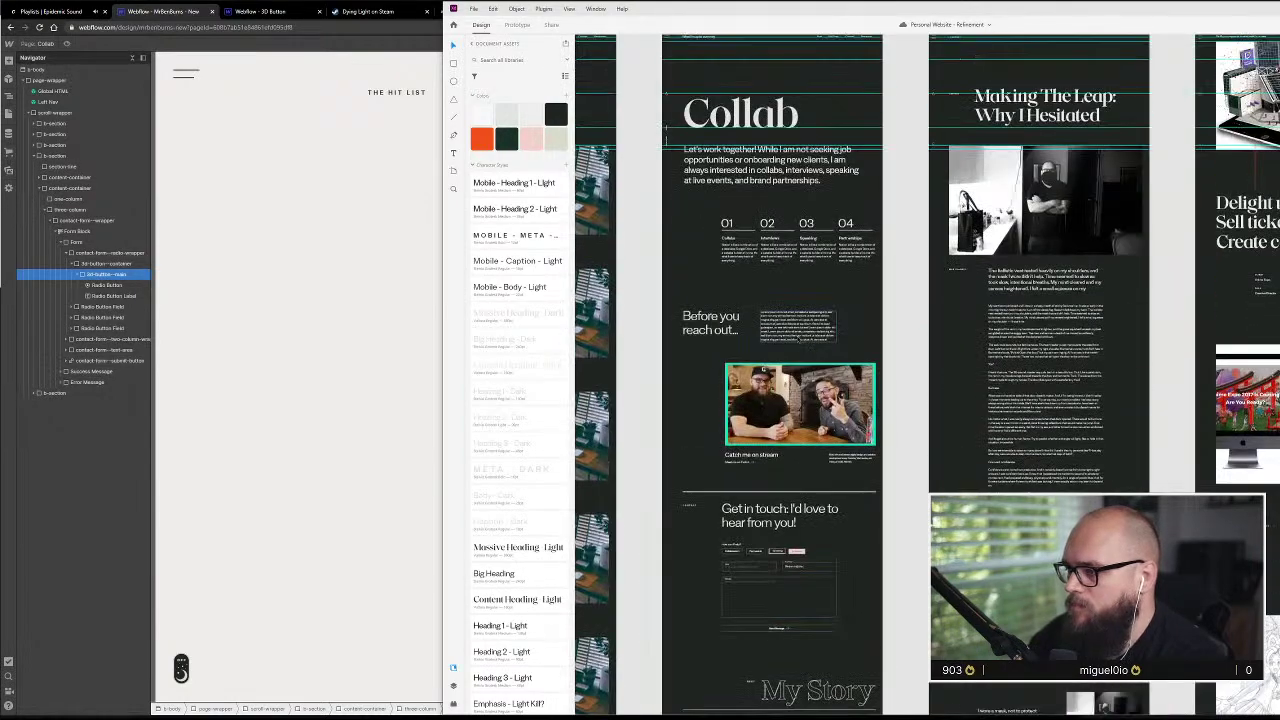
scroll(776, 556, "up", 8)
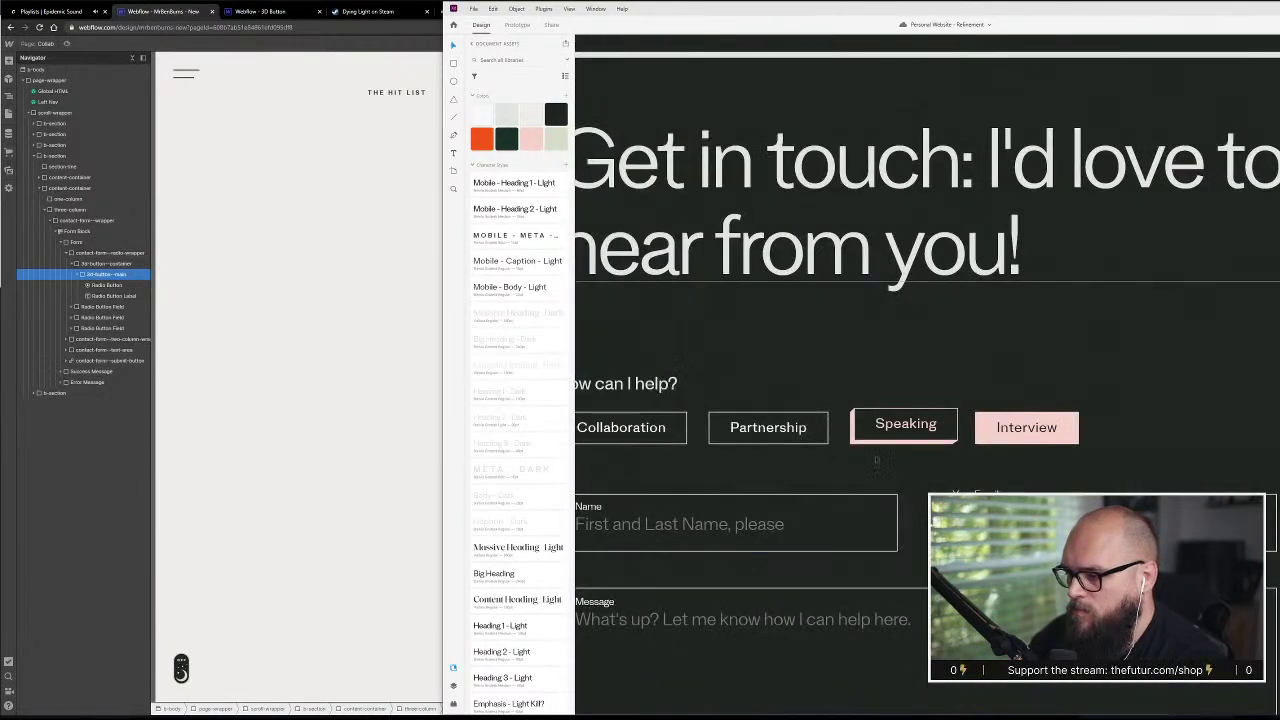
scroll(906, 449, "up", 3)
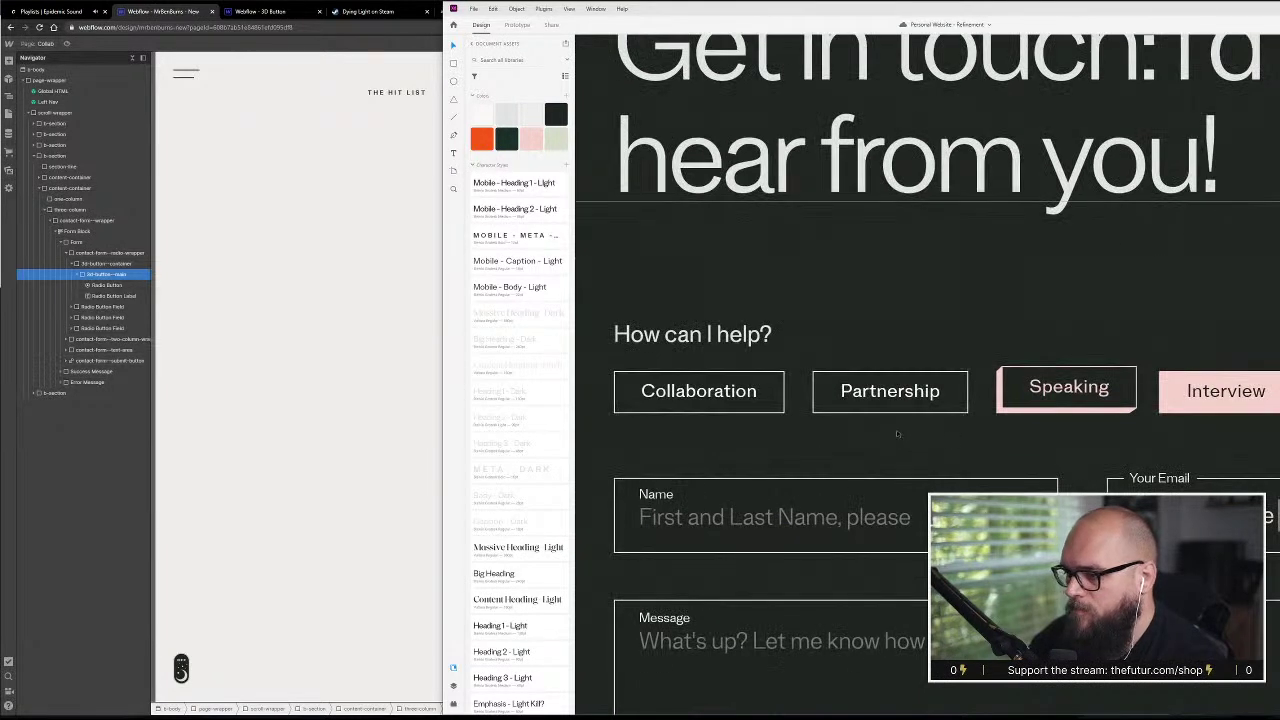
left_click(330, 278)
left_click(575, 281)
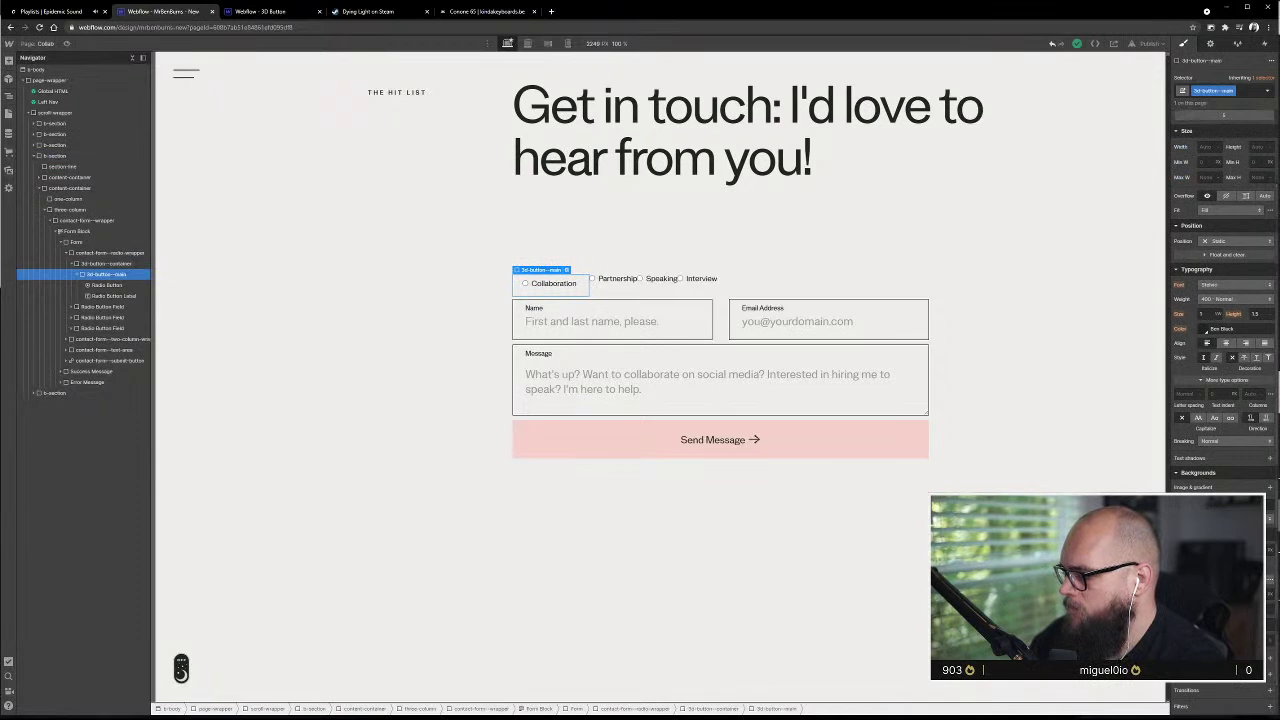
- Dismiss the wrapper's colour picker, reselect the Collaboration 3d-button--main wrapper and reveal its Layout/Spacing settings
left_click(1205, 330)
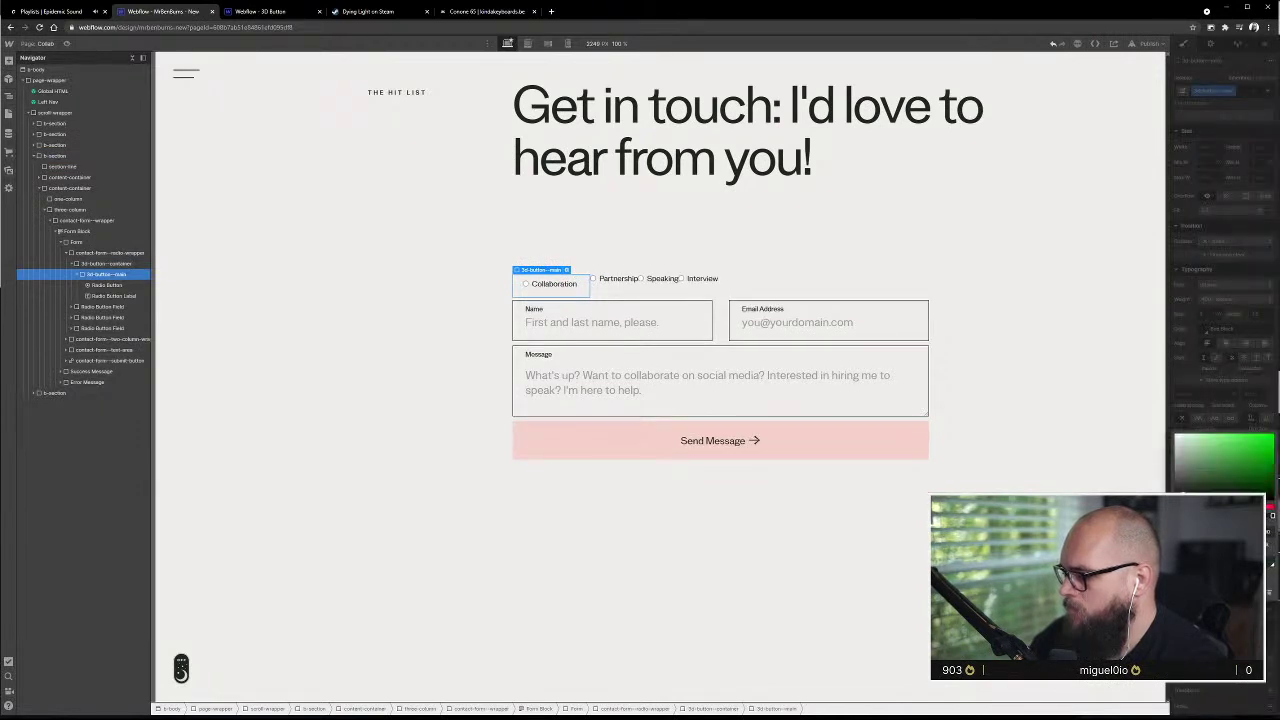
left_click(1204, 331)
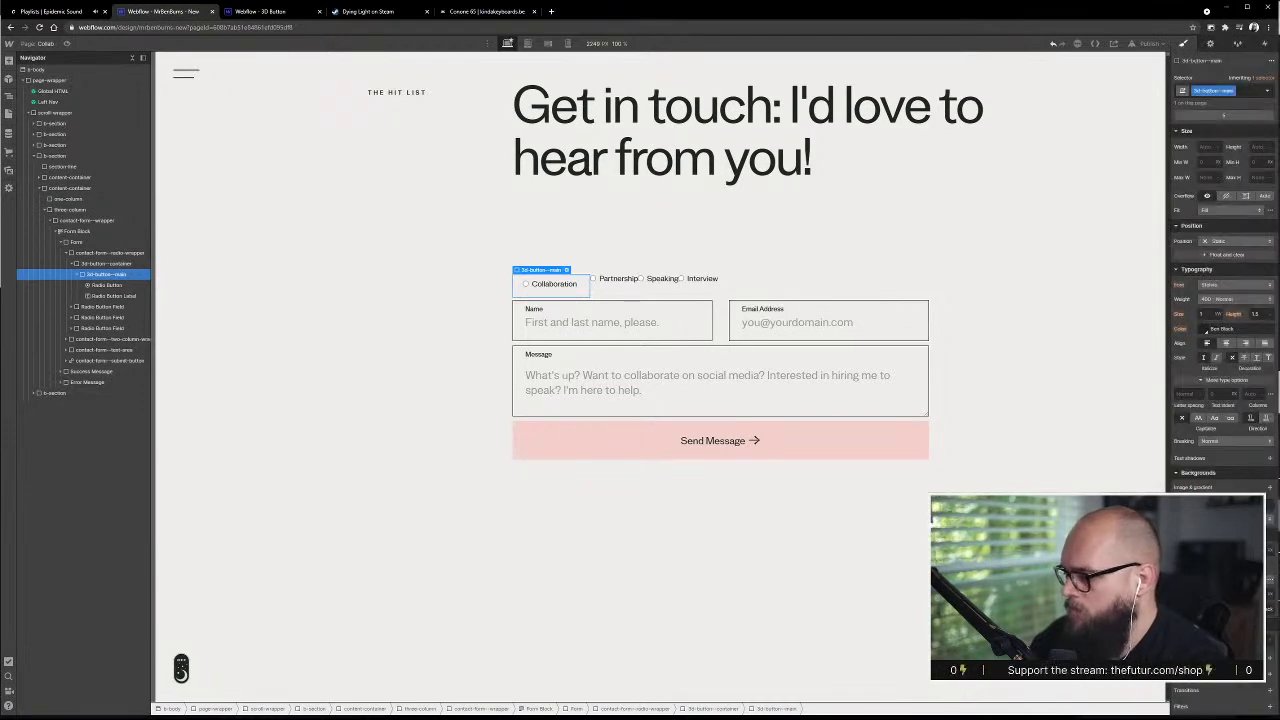
left_click(868, 196)
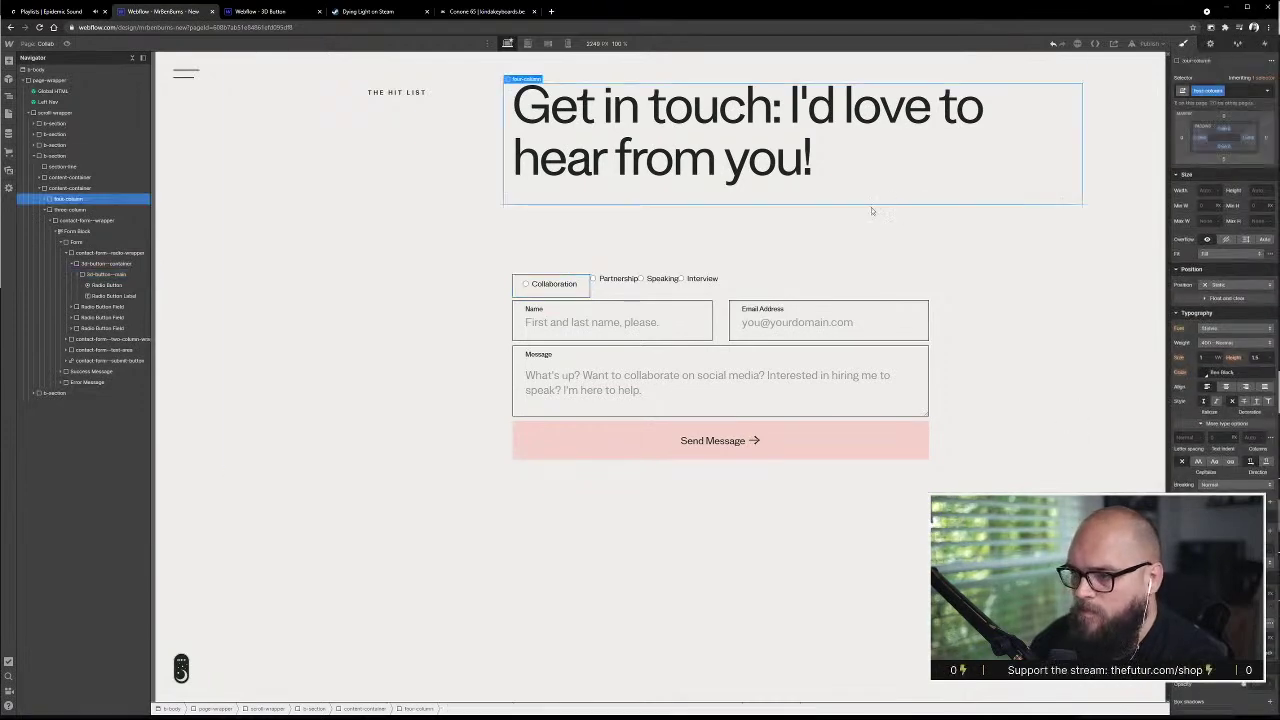
left_click(574, 292)
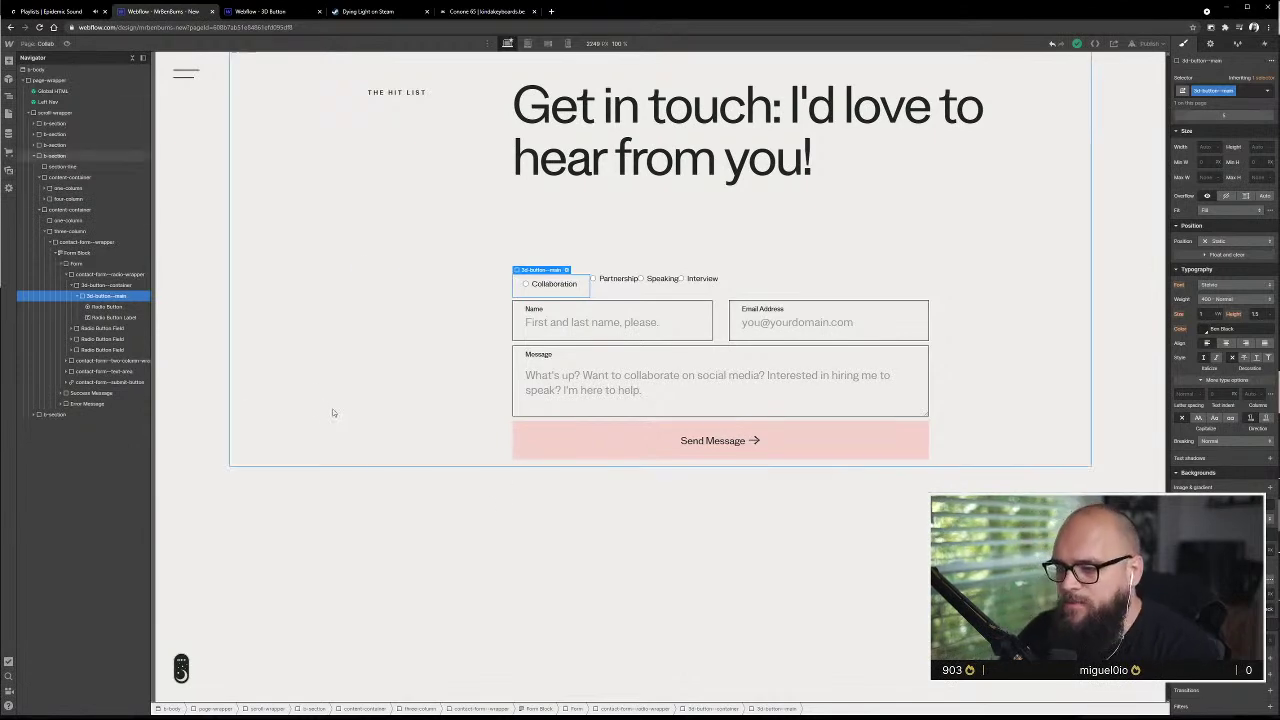
scroll(1100, 390, "up", 3)
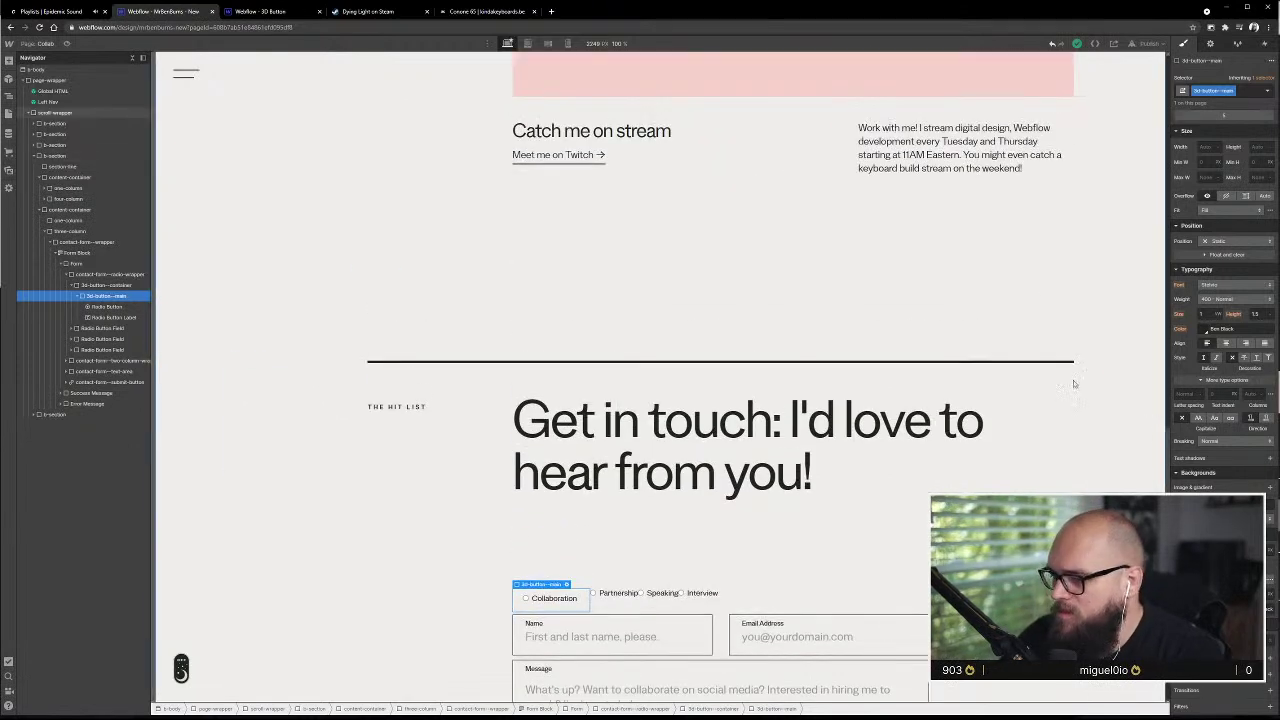
left_click(1228, 148)
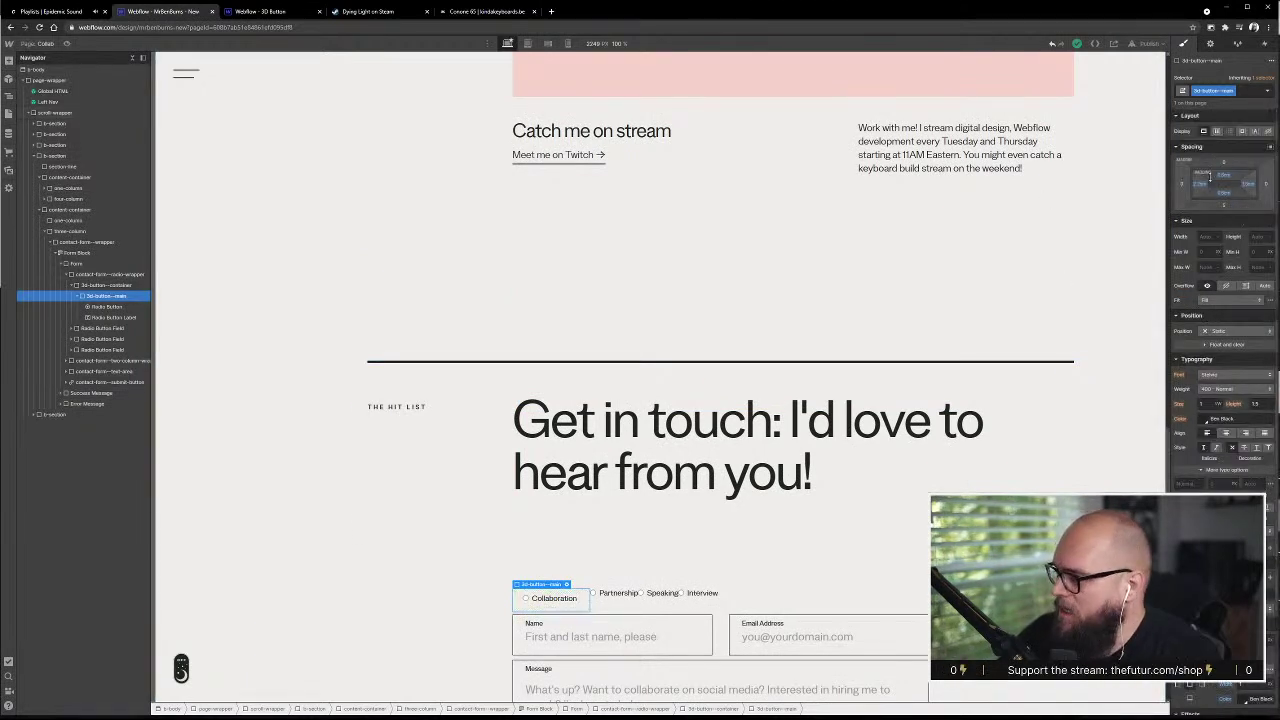
- Add about 13px of top margin above the Collaboration option, fine-tune it, and switch to the Figma reference
left_click_drag(1228, 176, 1231, 175)
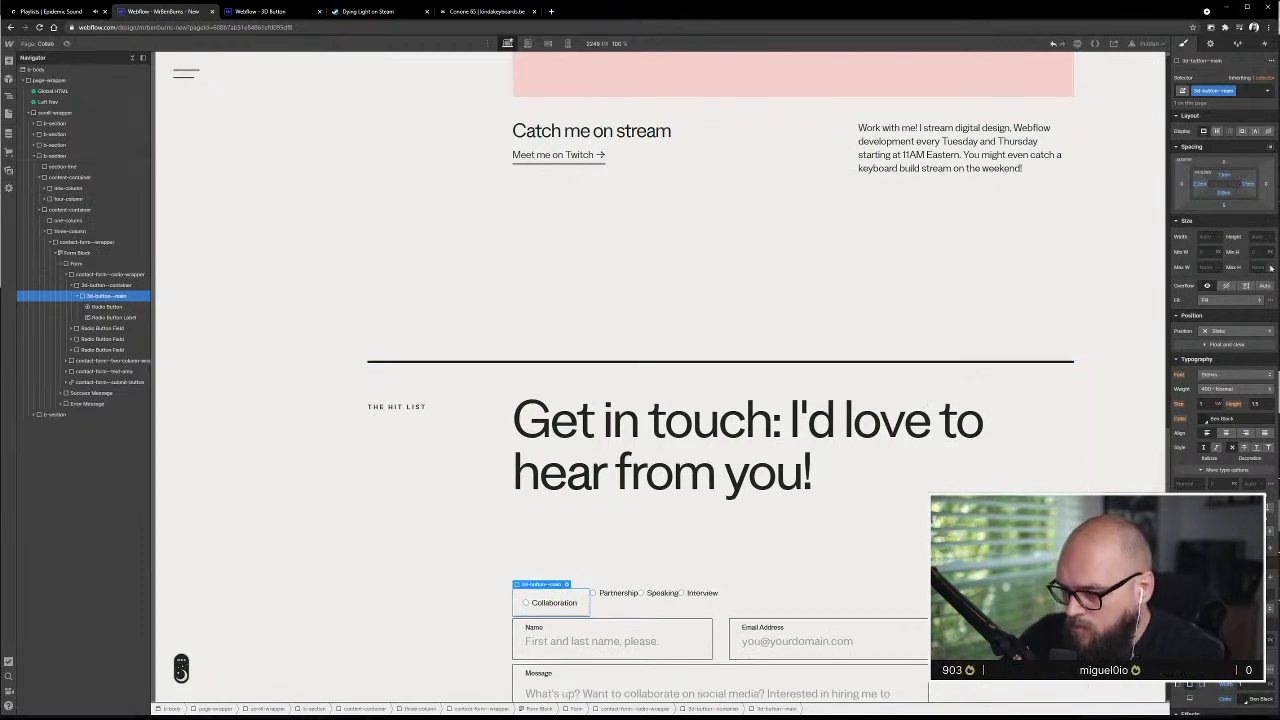
left_click_drag(1227, 177, 1229, 194)
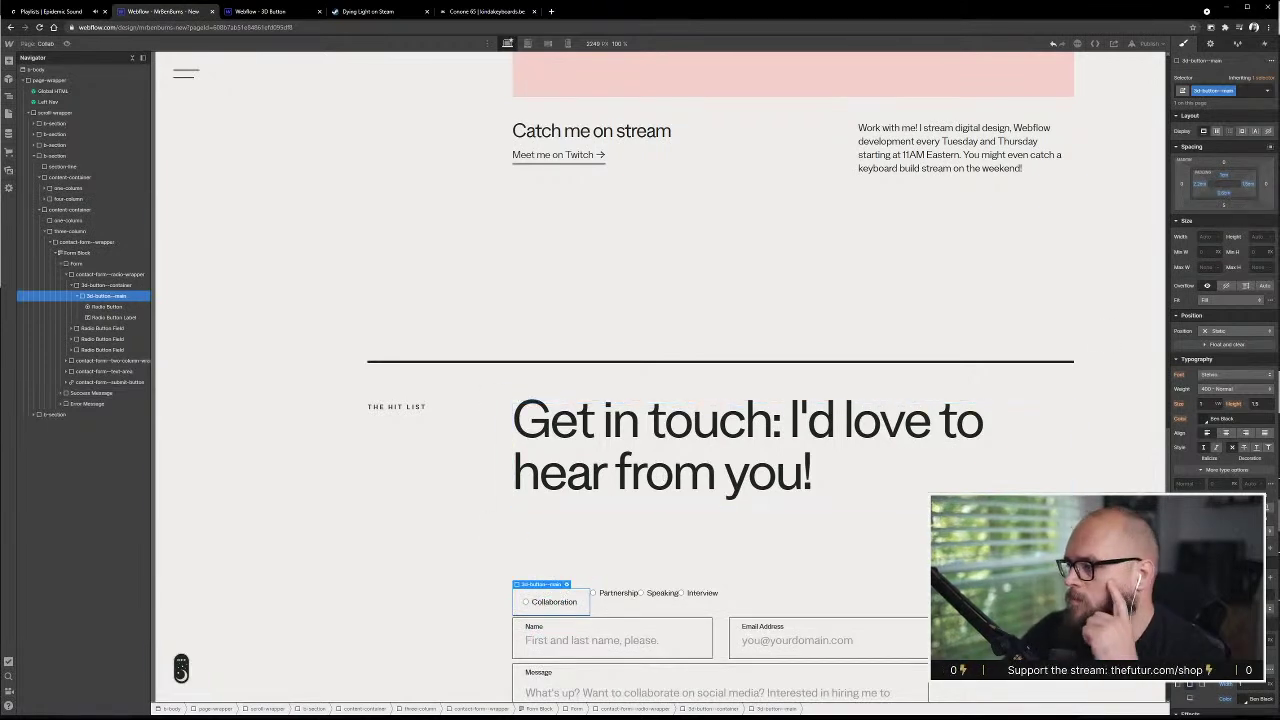
key("alt+Tab")
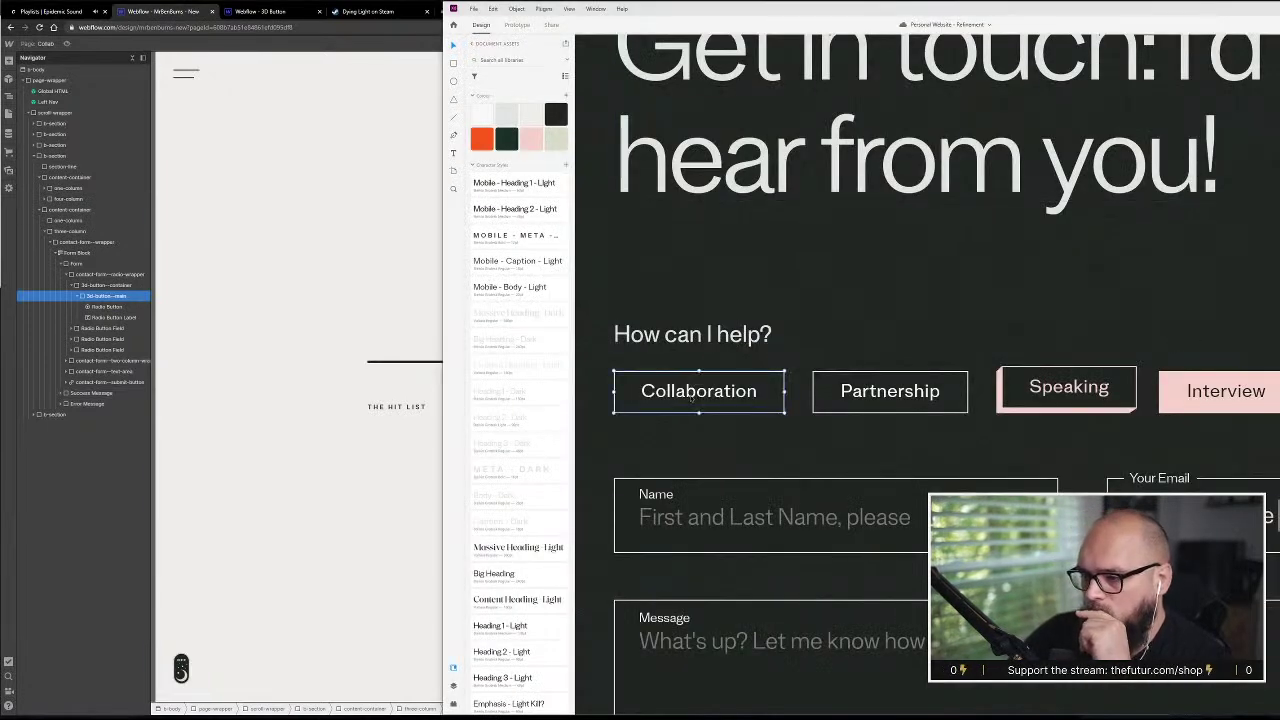
- Back in Webflow, give the Collaboration radio label a new class named radio-button--label
left_click(404, 564)
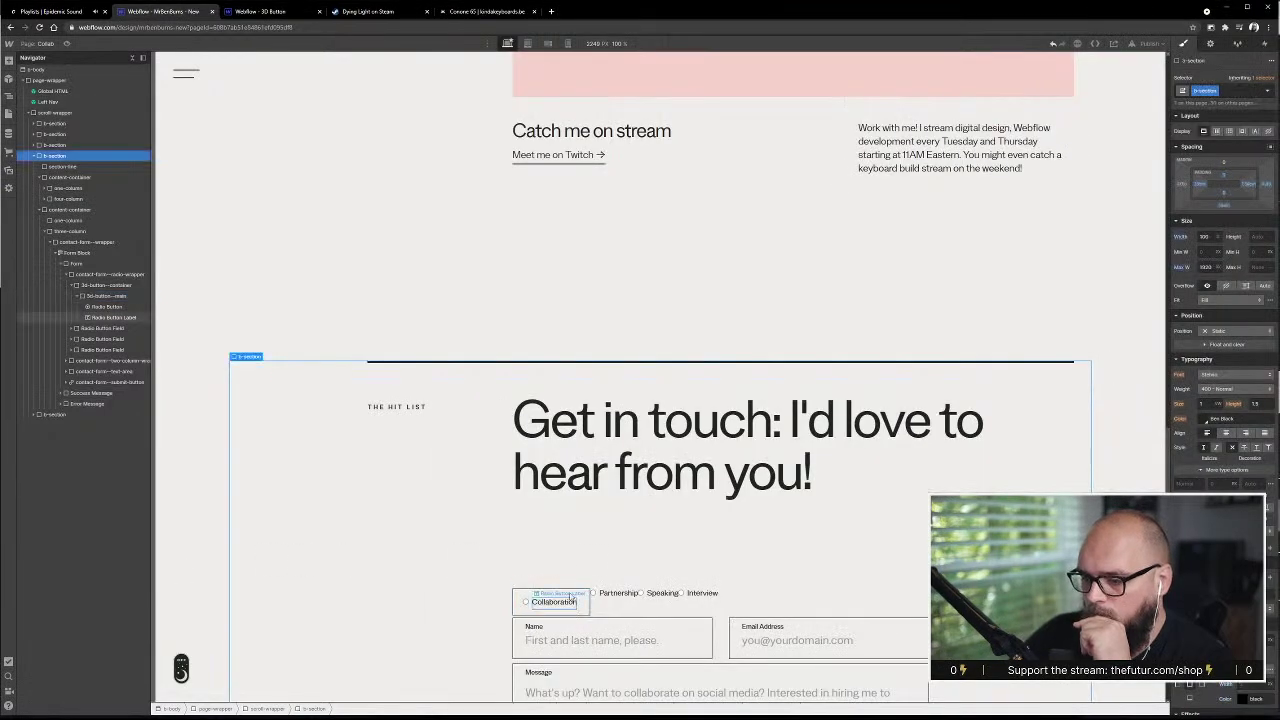
scroll(572, 604, "down", 3)
left_click(587, 466)
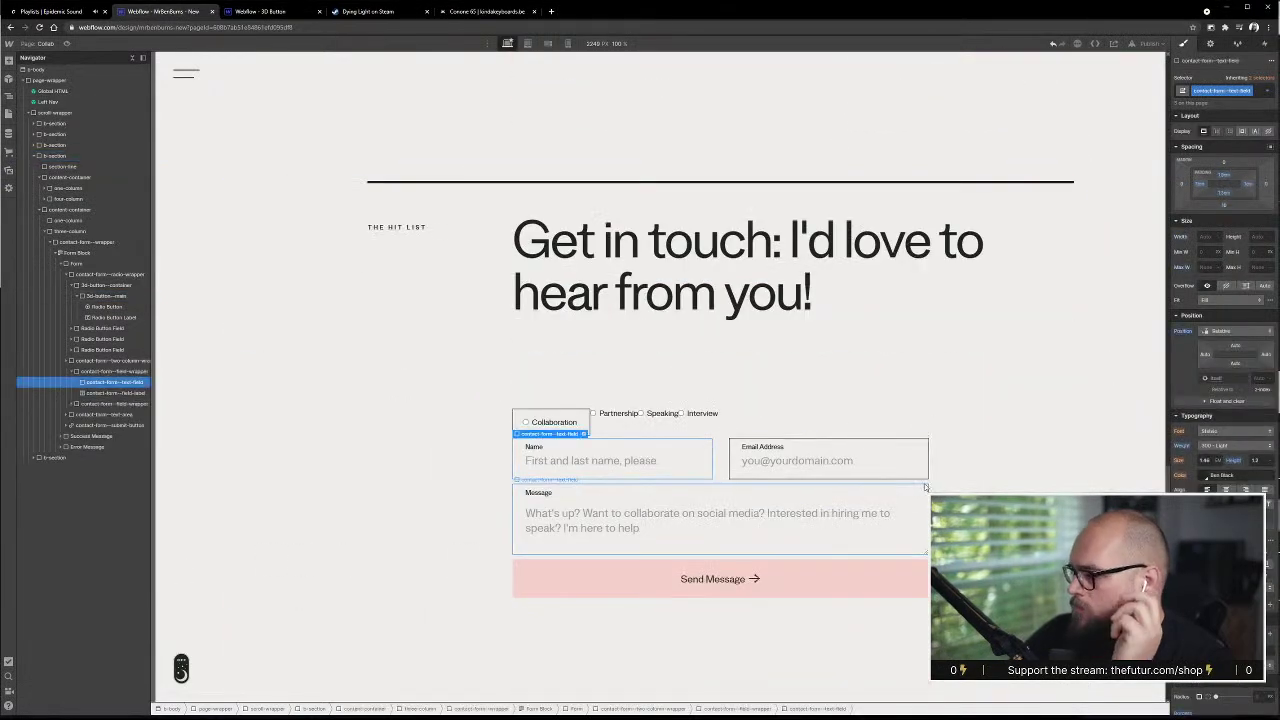
left_click(567, 425)
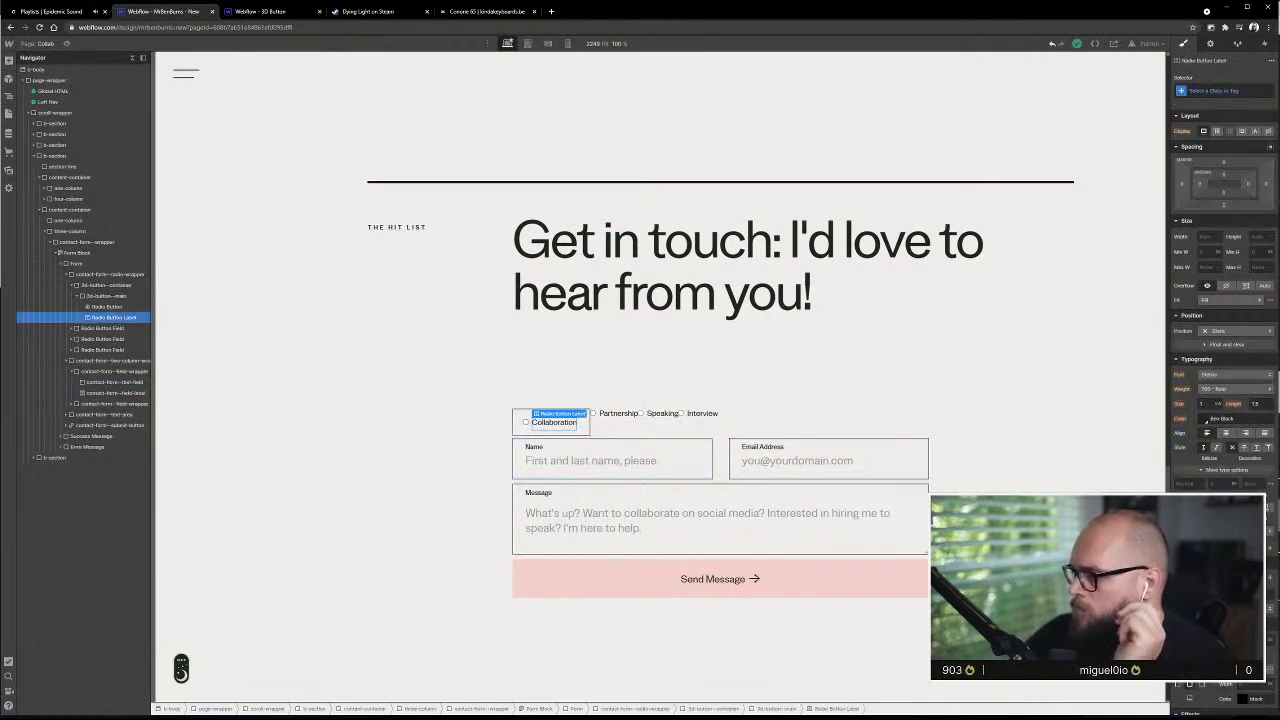
key("ctrl+Return")
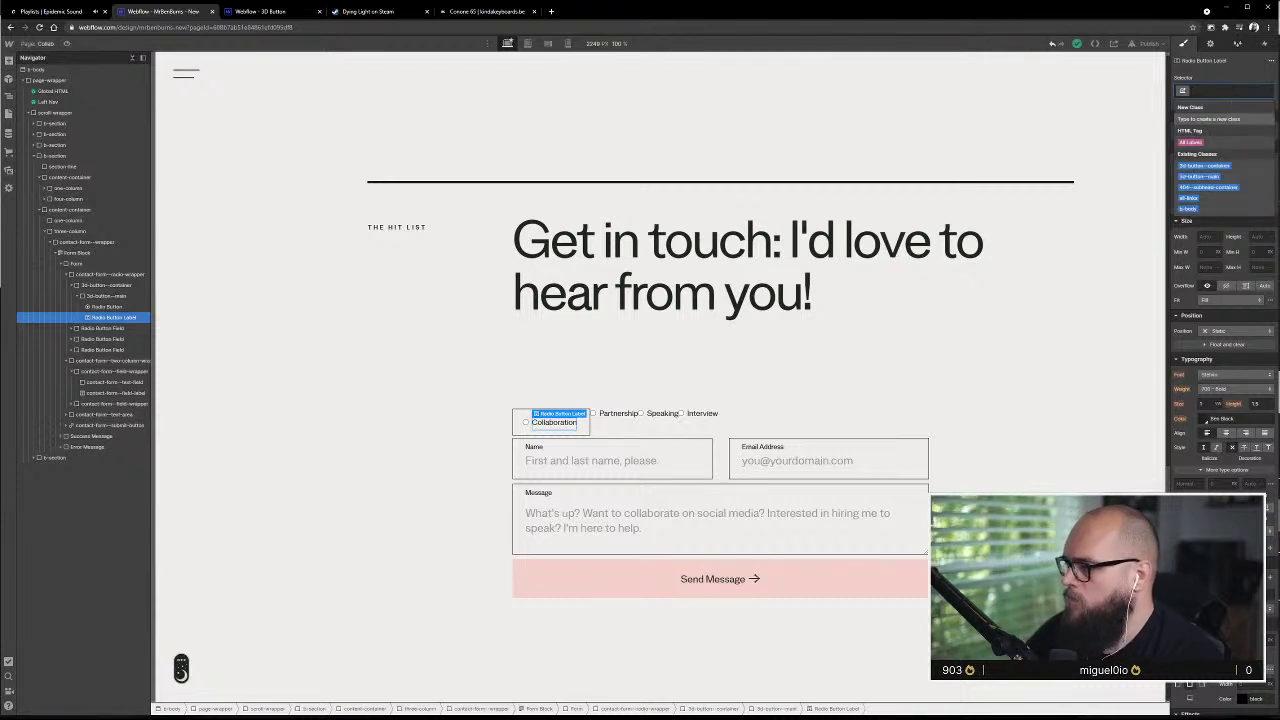
type("label")
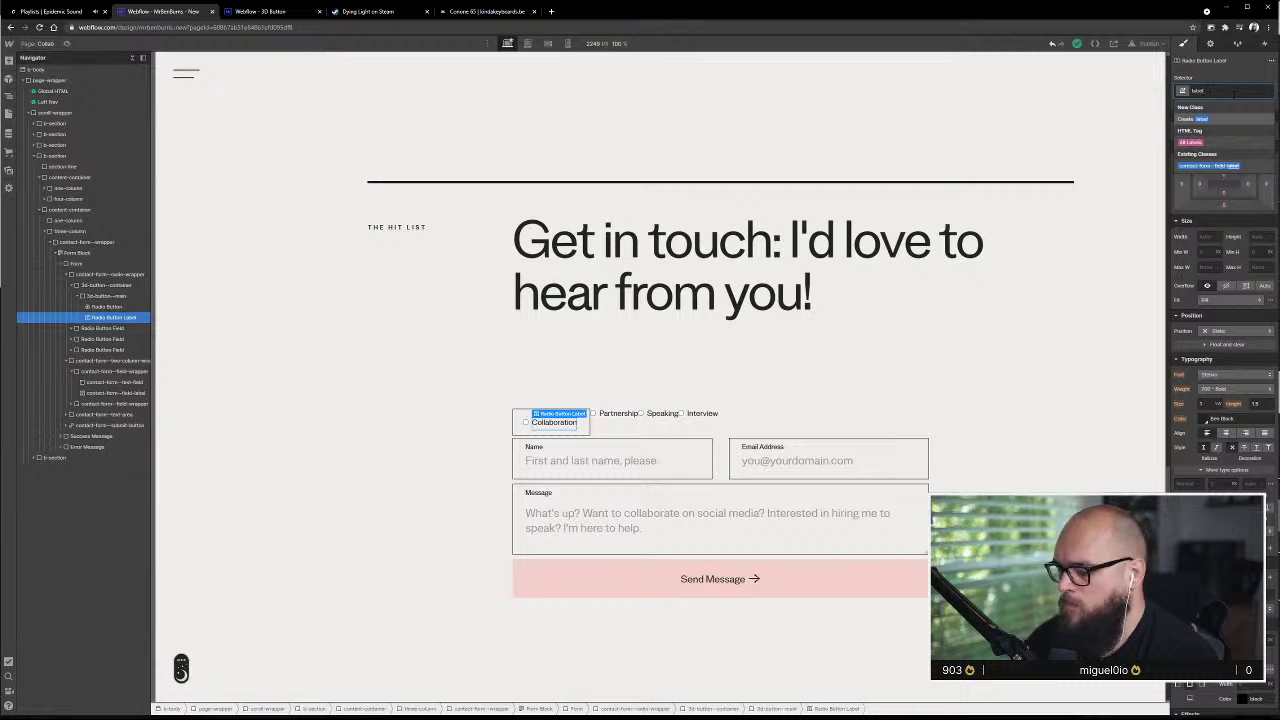
key("BackSpace")
key("BackSpace")
key("BackSpace")
key("BackSpace")
key("BackSpace")
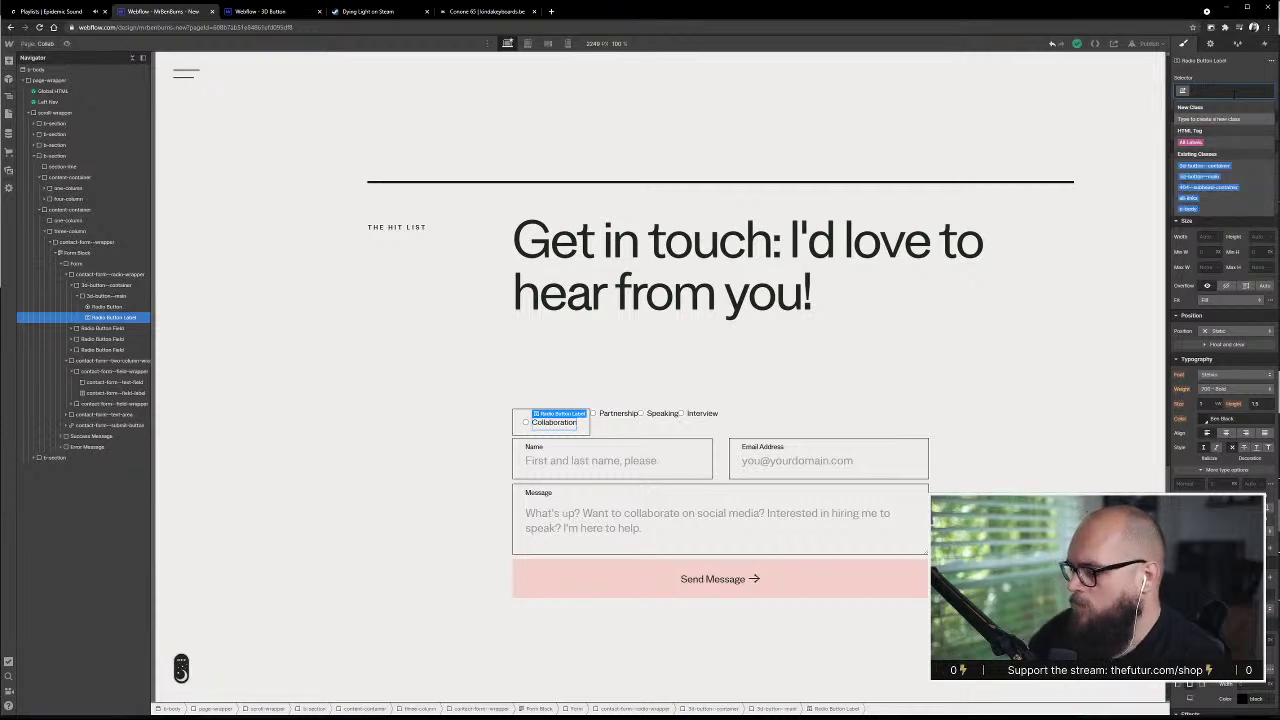
type("radio-button--label")
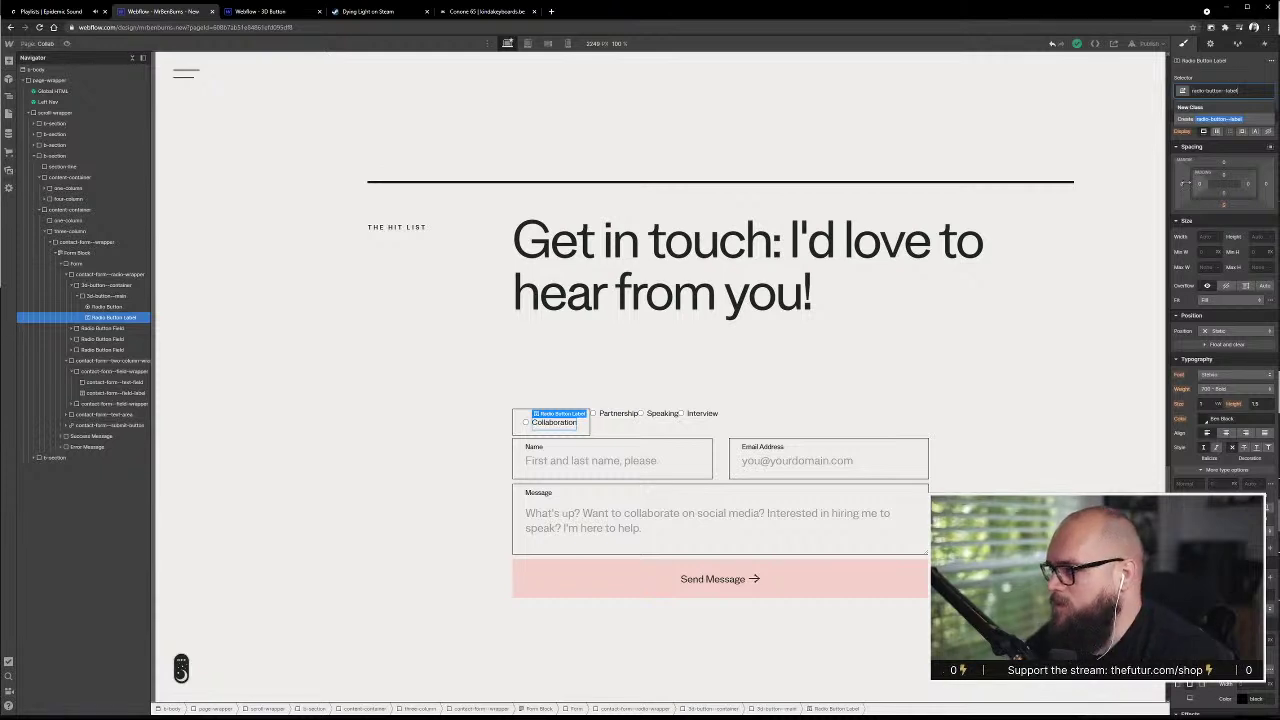
key("Return")
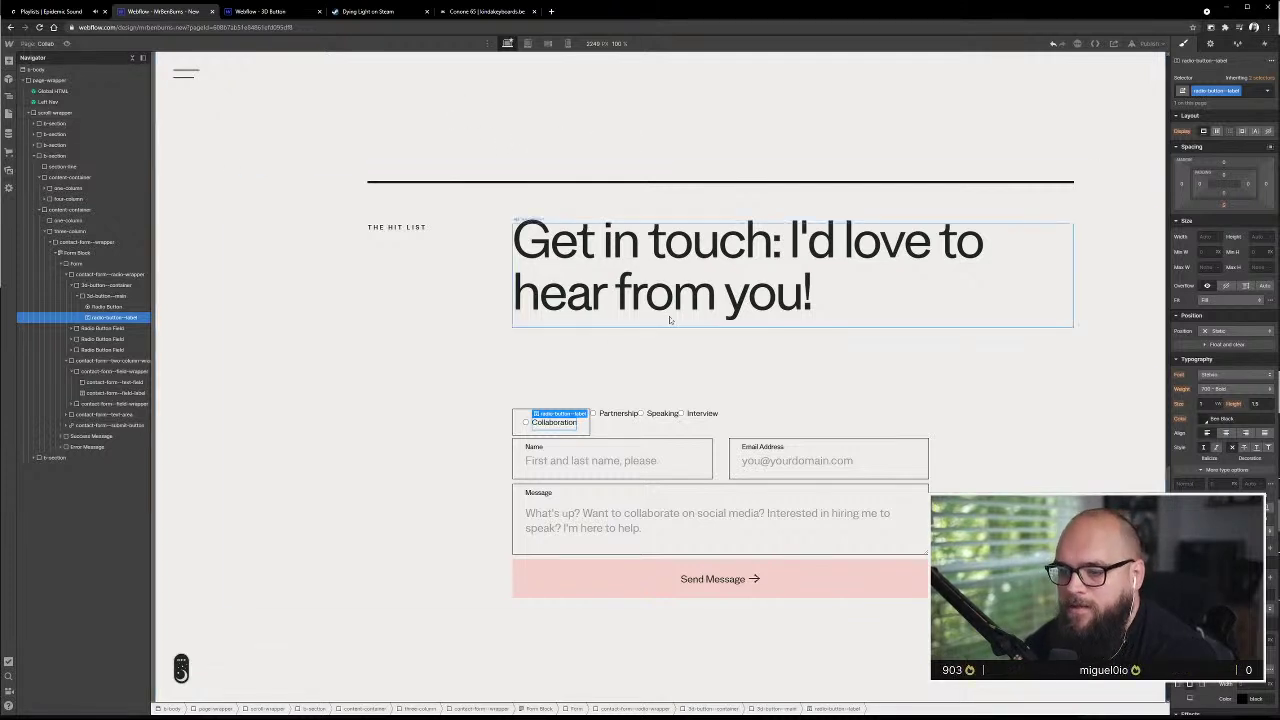
left_click(436, 387)
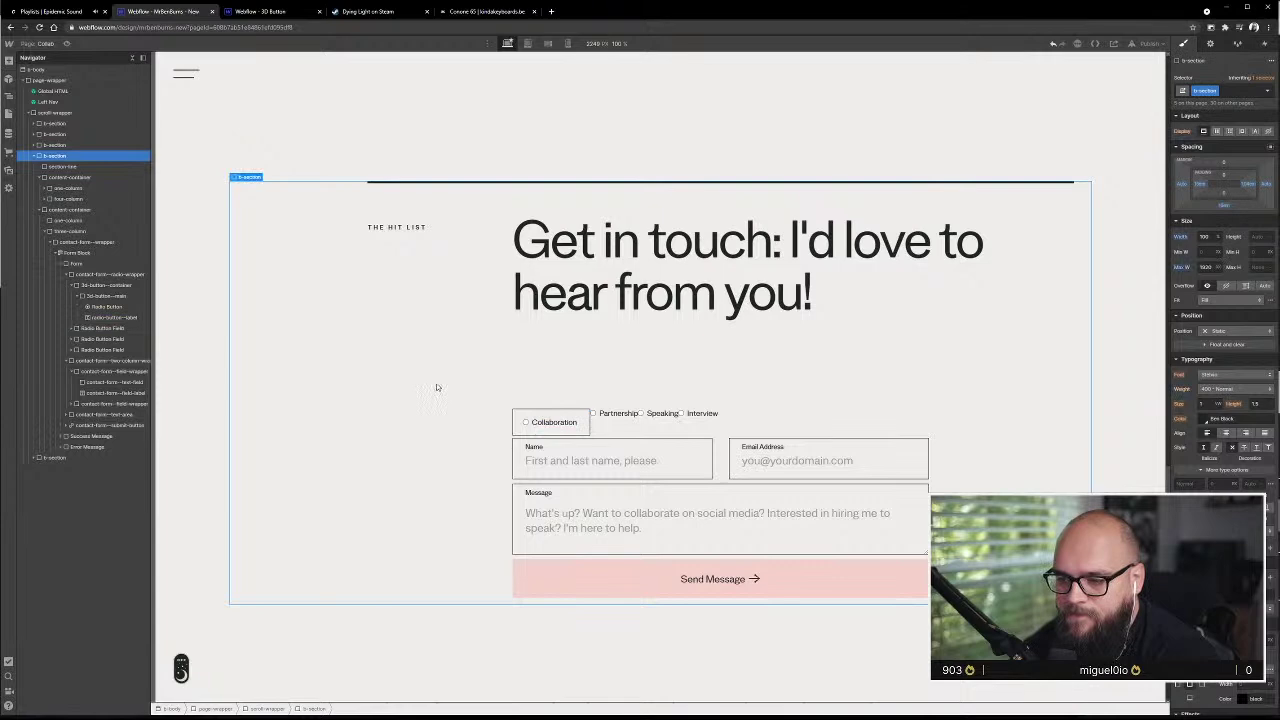
- Drag the 3d-button--main wrapper's top padding down from 1em to about 0.9em
left_click(573, 418)
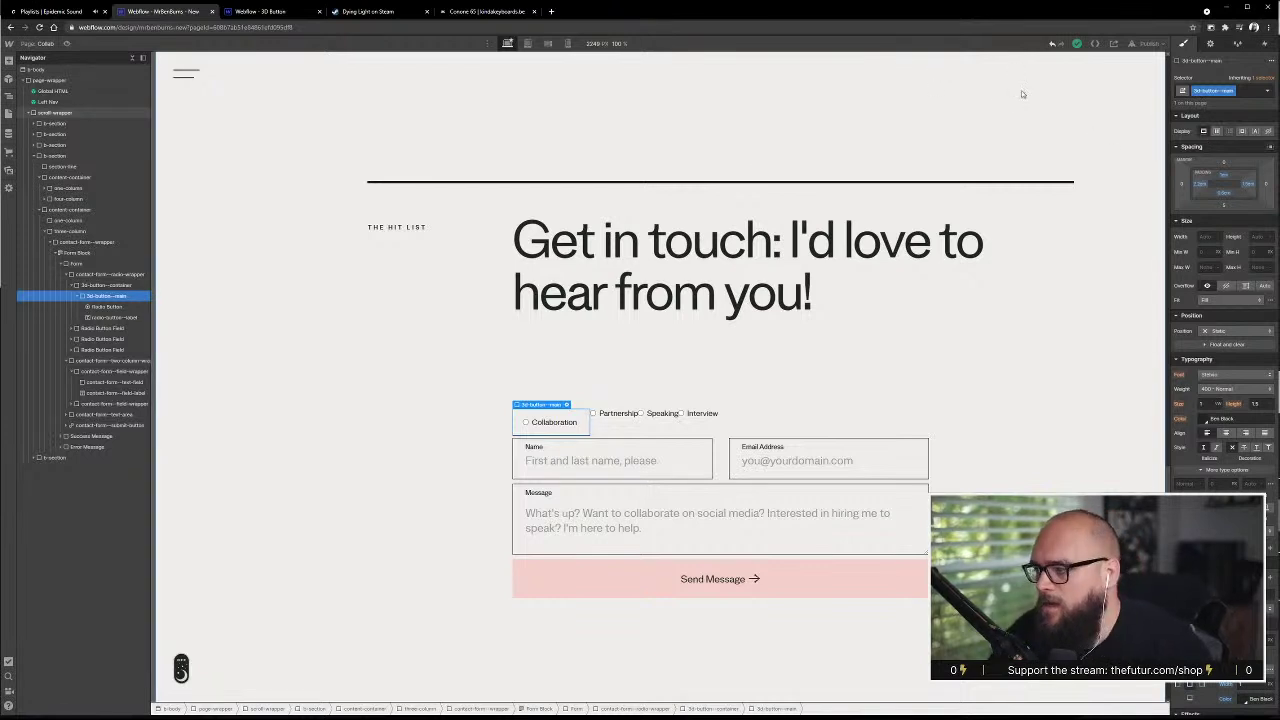
left_click(1227, 175)
left_click_drag(1228, 175, 1227, 175)
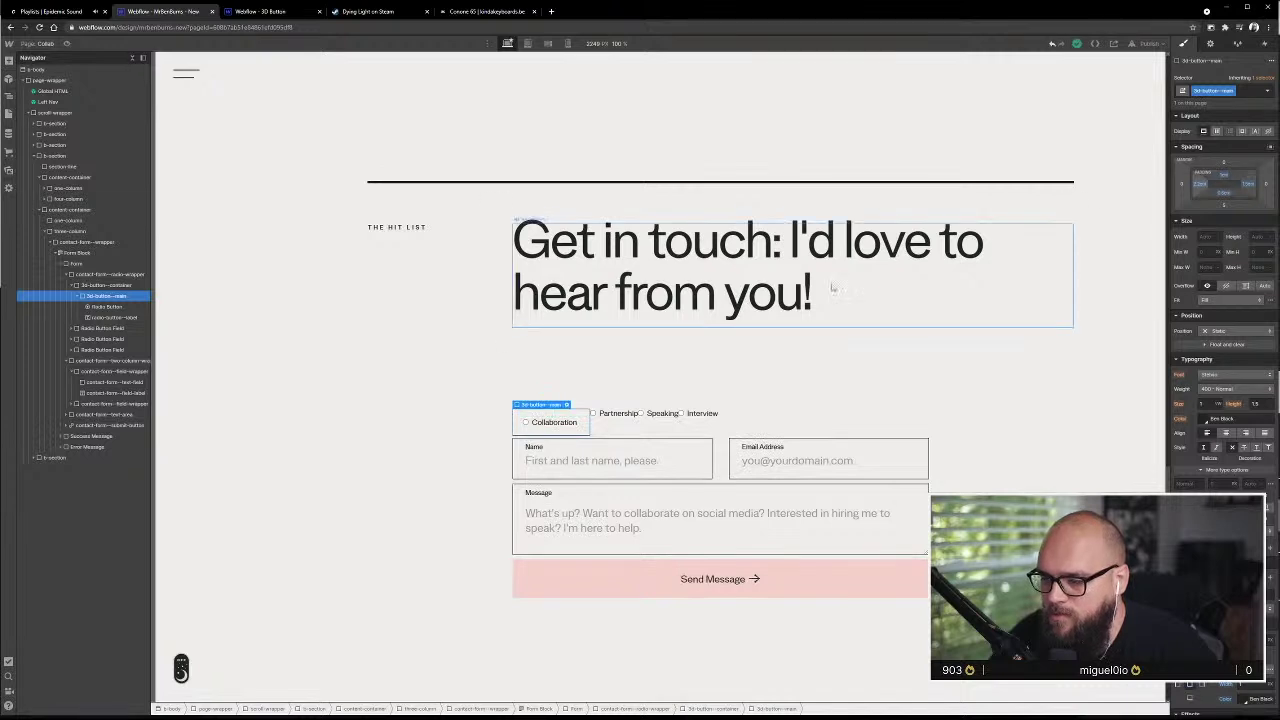
left_click(877, 363)
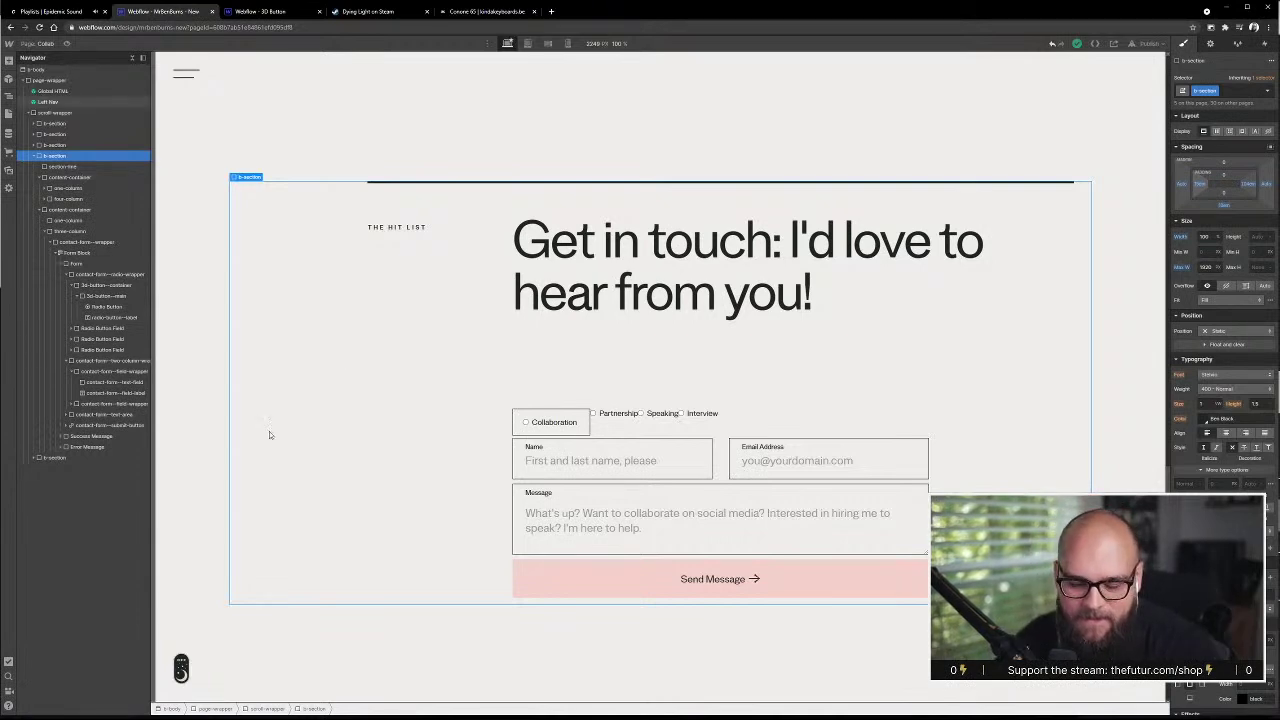
- Scroll through the Figma design, then return to the browser and maximise the Webflow window
key("alt+Tab")
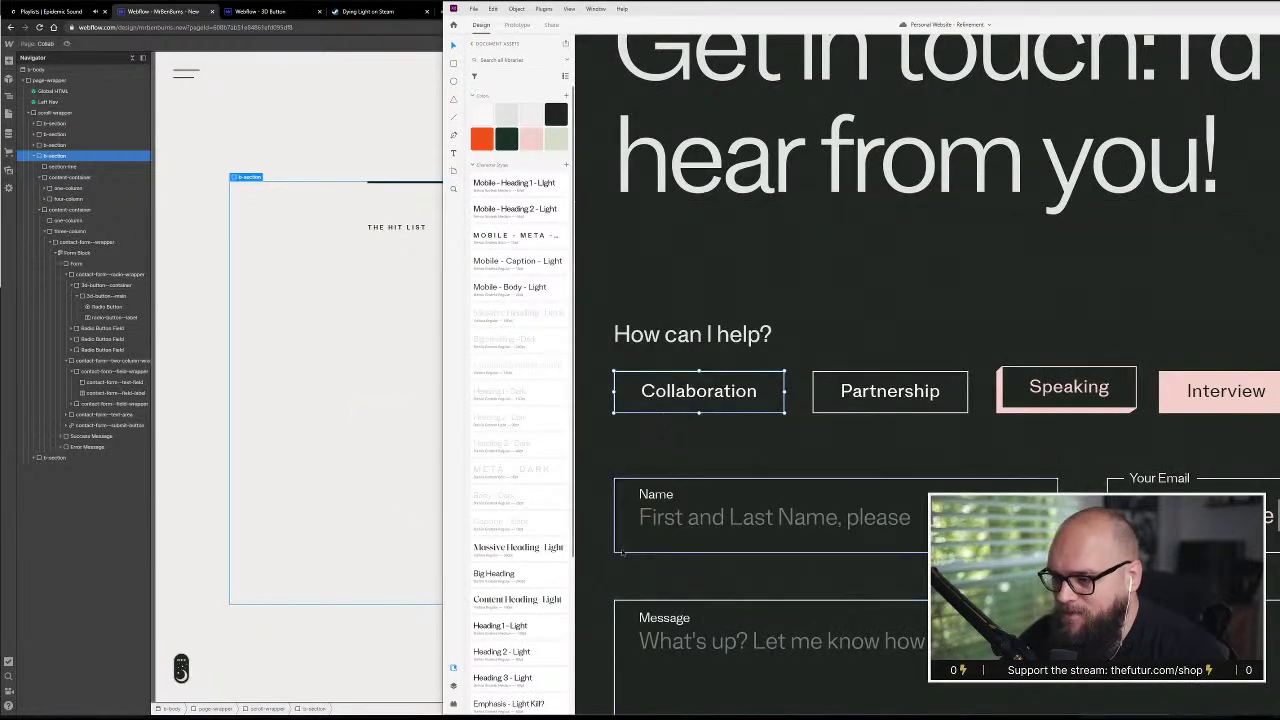
scroll(857, 494, "down", 5)
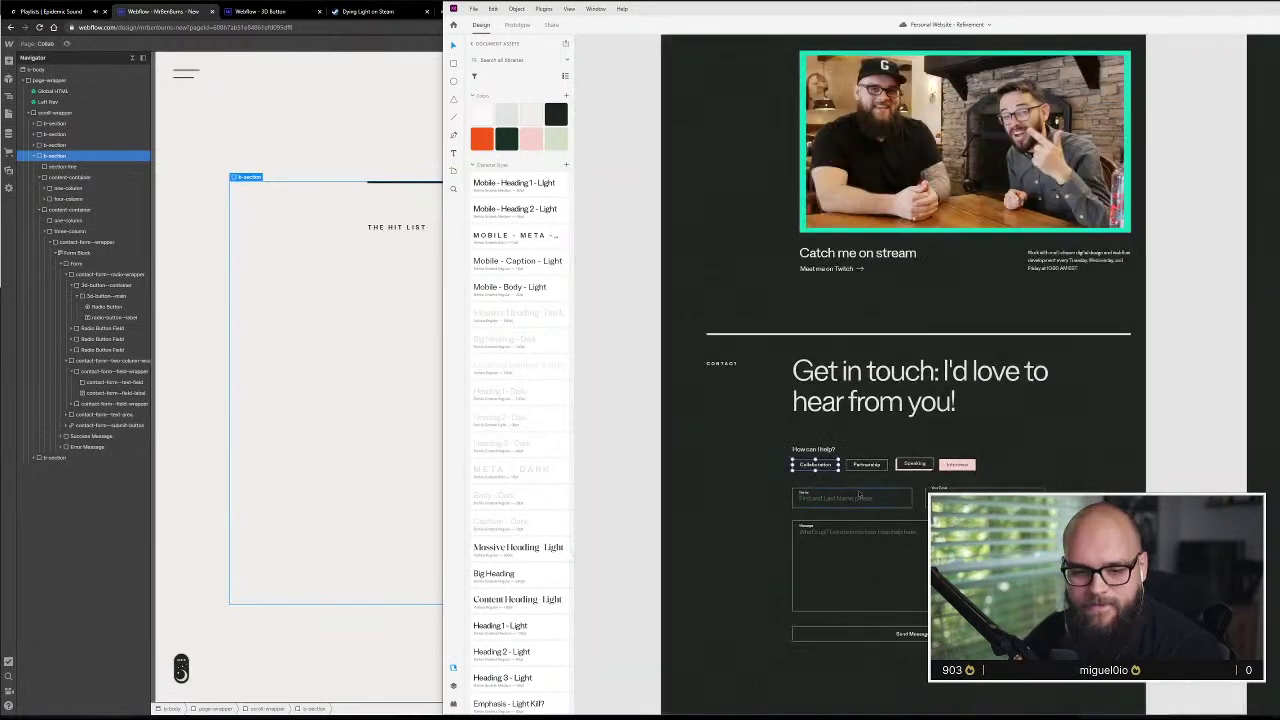
scroll(857, 494, "down", 1)
scroll(928, 422, "down", 5)
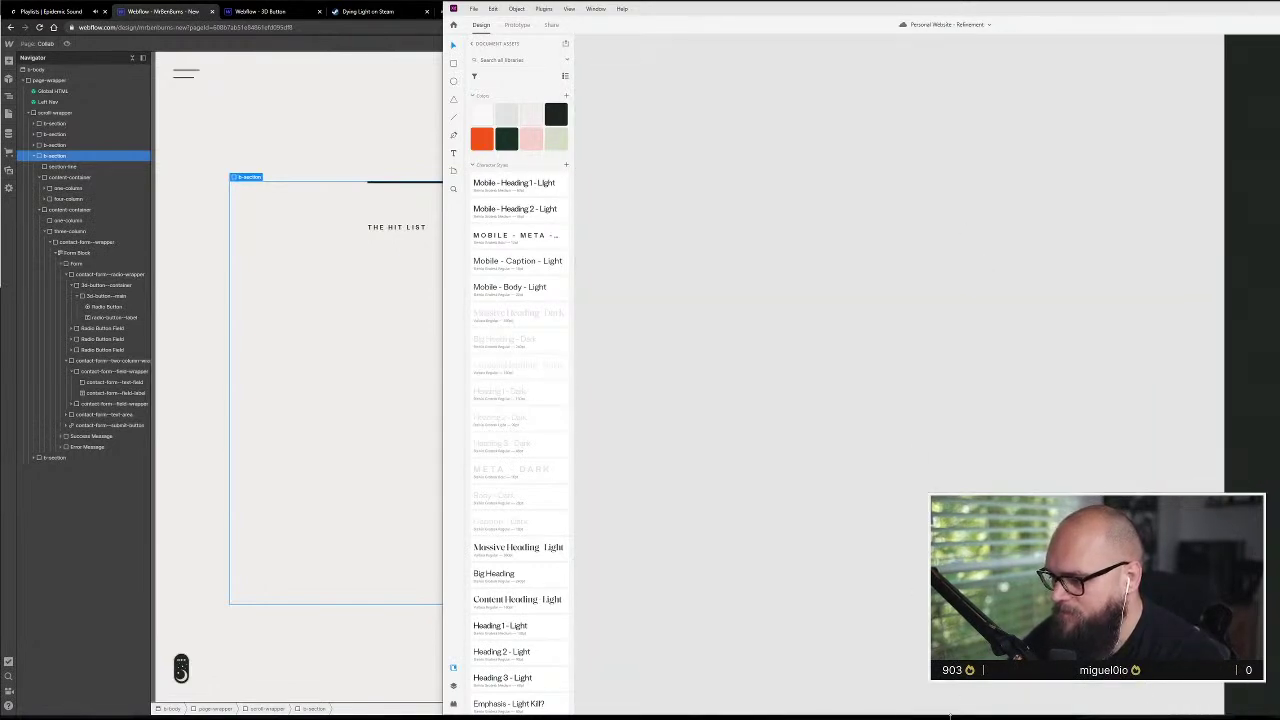
key("super+h")
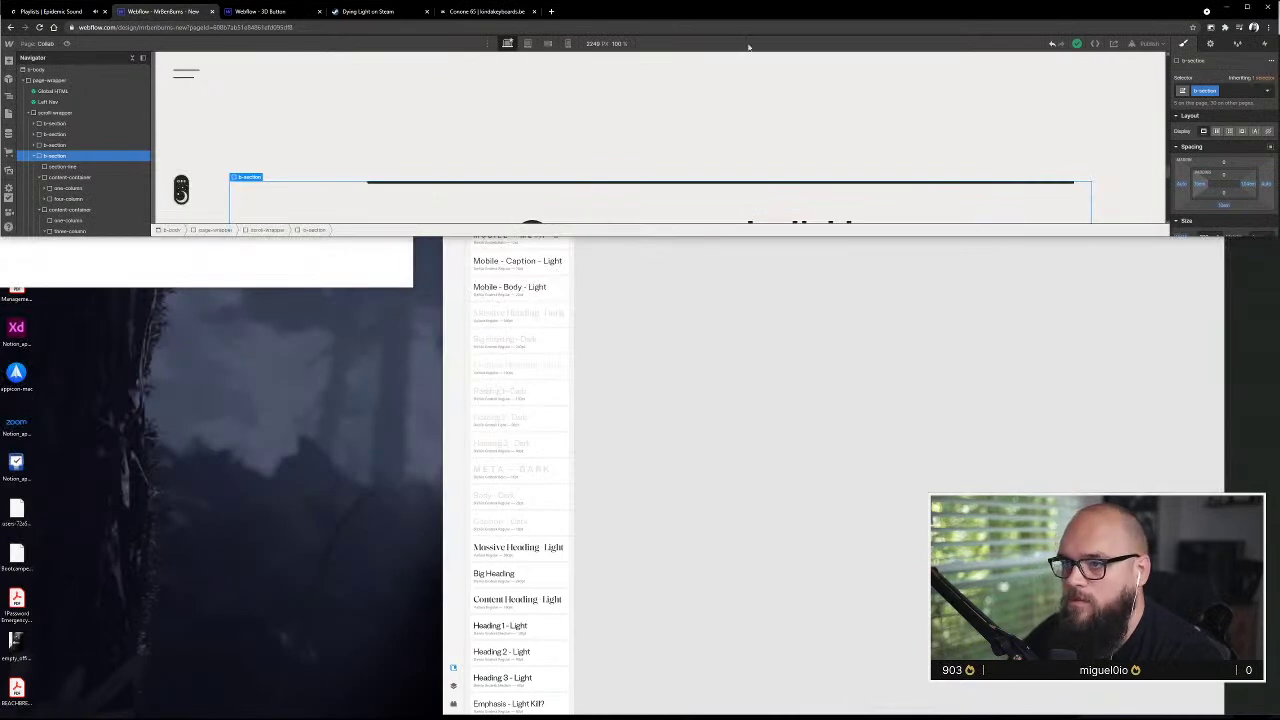
left_click_drag(757, 238, 752, 251)
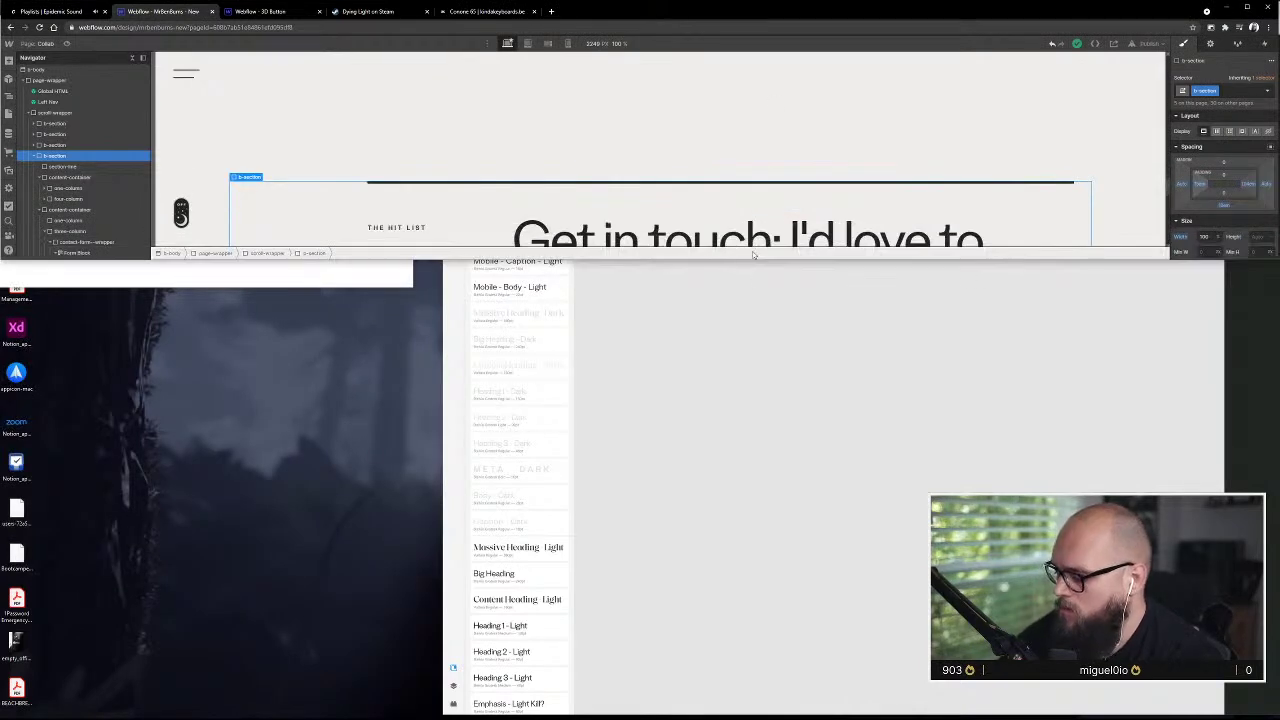
double_click(752, 251)
- In the Adobe XD mockup, zoom to the Collaboration button and inspect its text
key("alt+Tab")
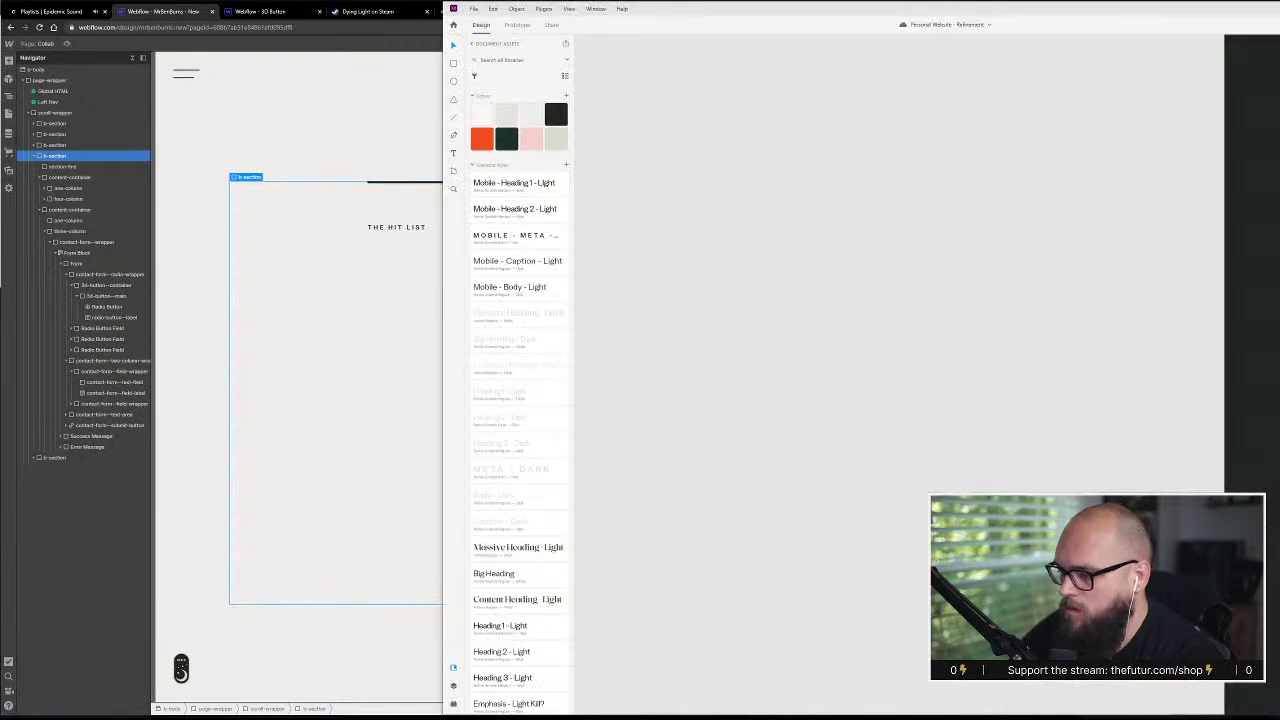
scroll(1030, 262, "up", 6)
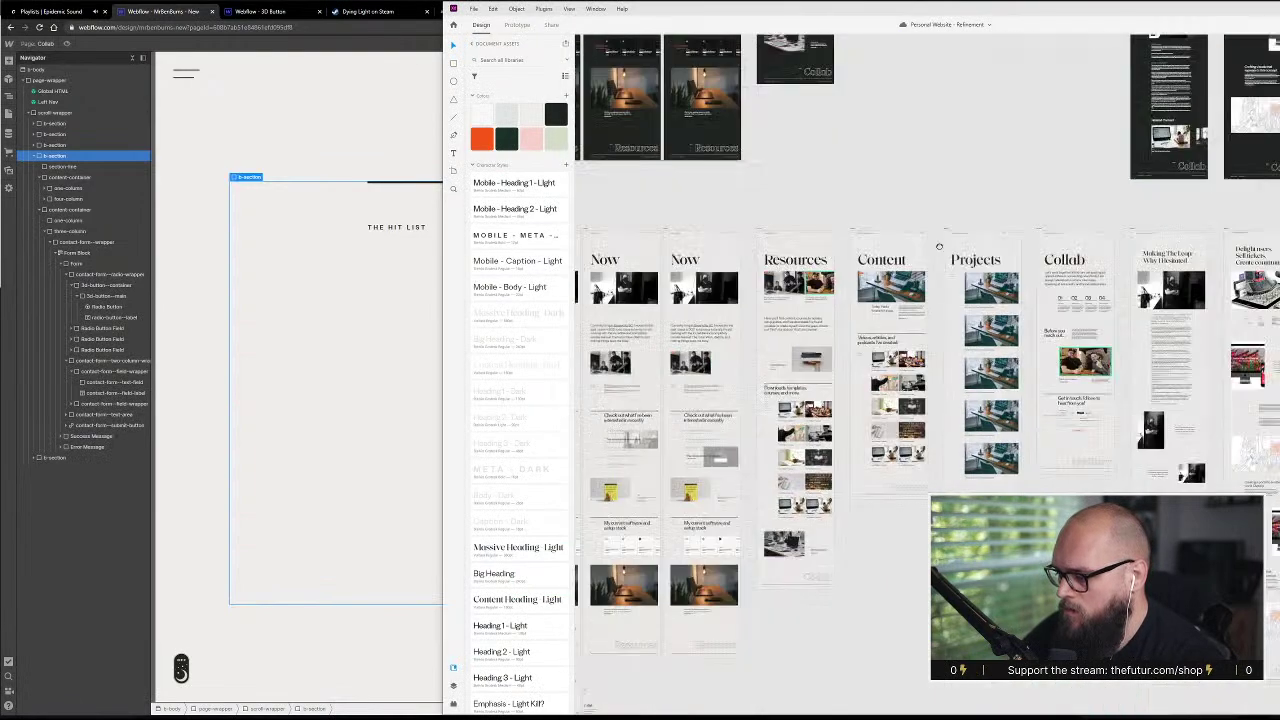
scroll(1030, 262, "up", 3)
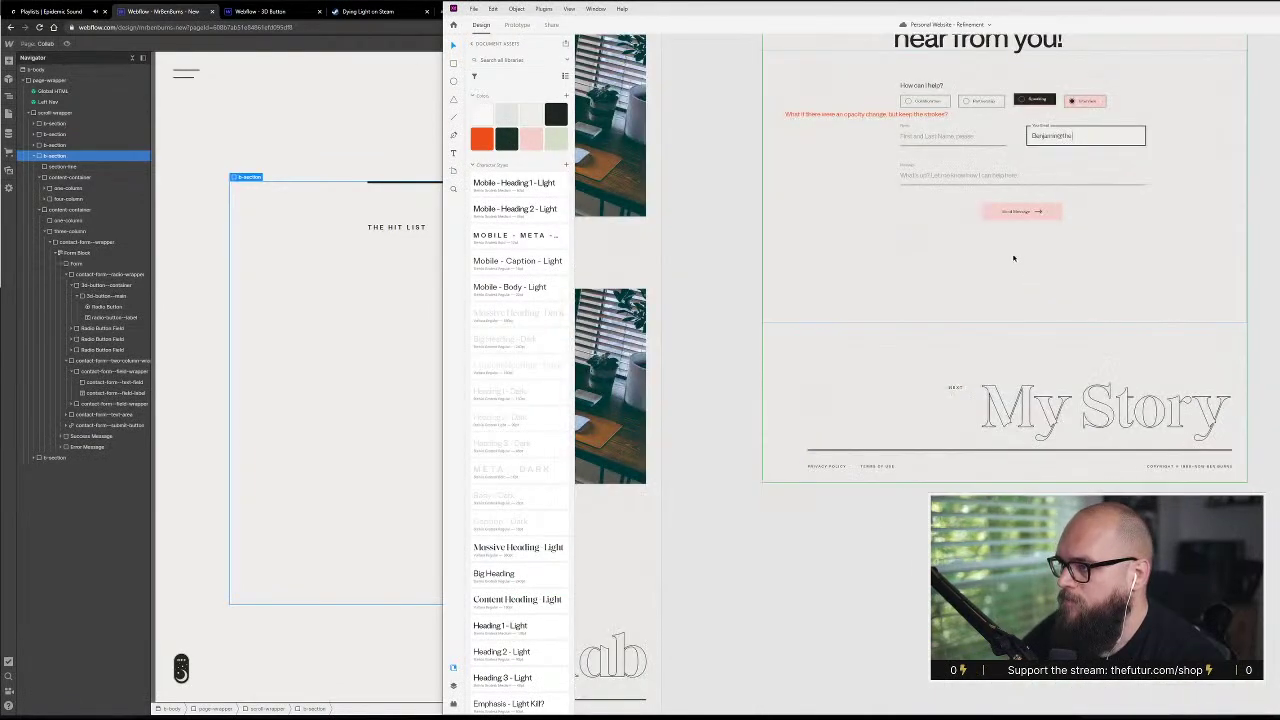
scroll(949, 298, "up", 2)
scroll(949, 298, "up", 4)
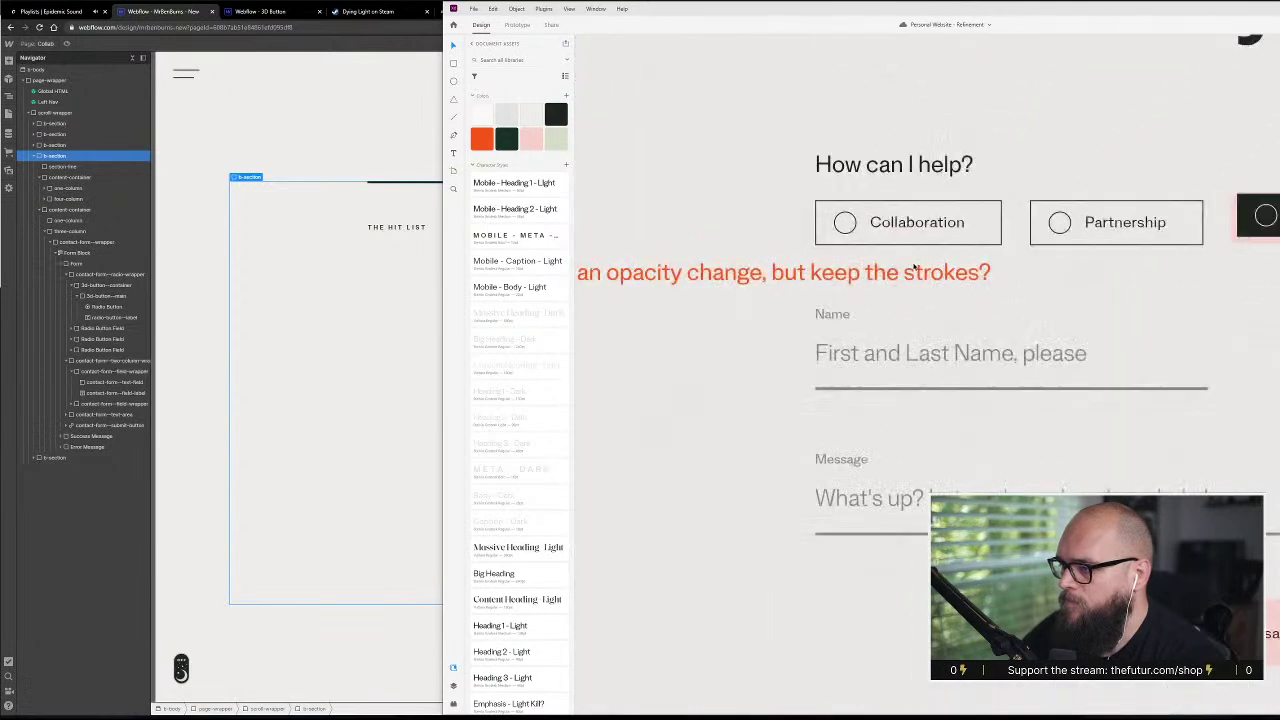
double_click(937, 213)
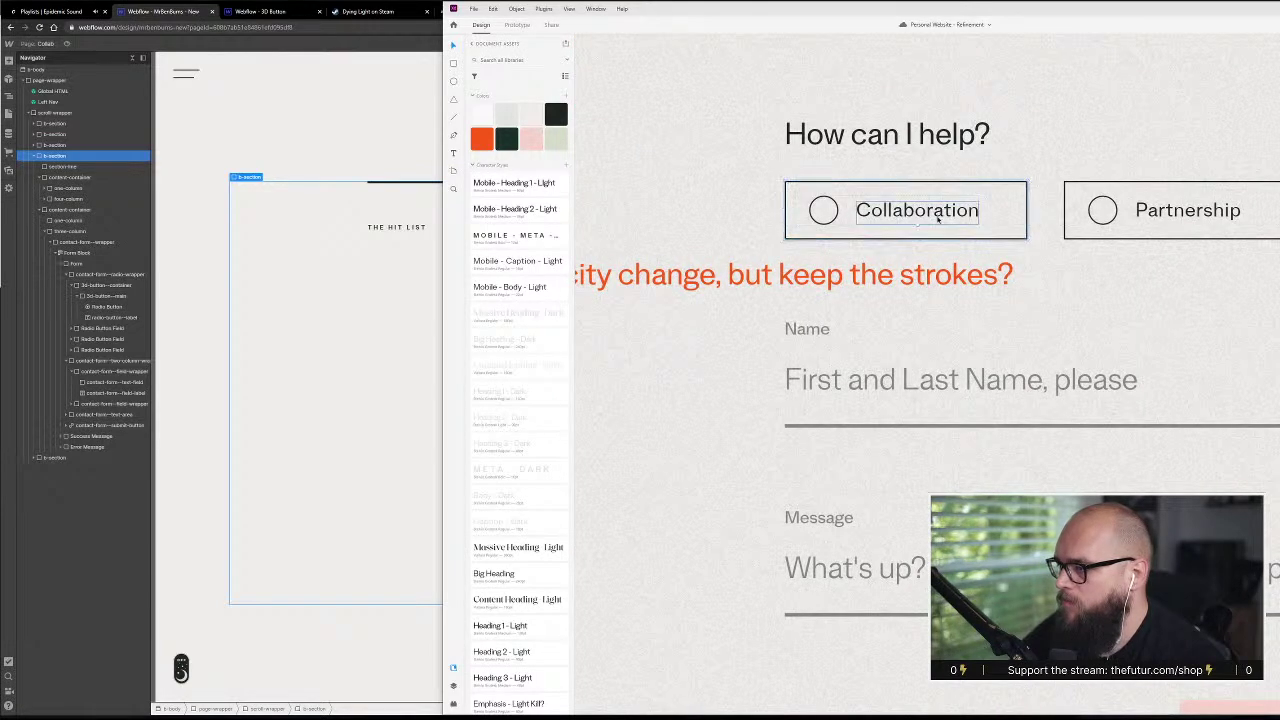
- Back in Webflow, scroll to the Get in touch form and select the Collaboration radio label
left_click(260, 460)
scroll(711, 531, "up", 12)
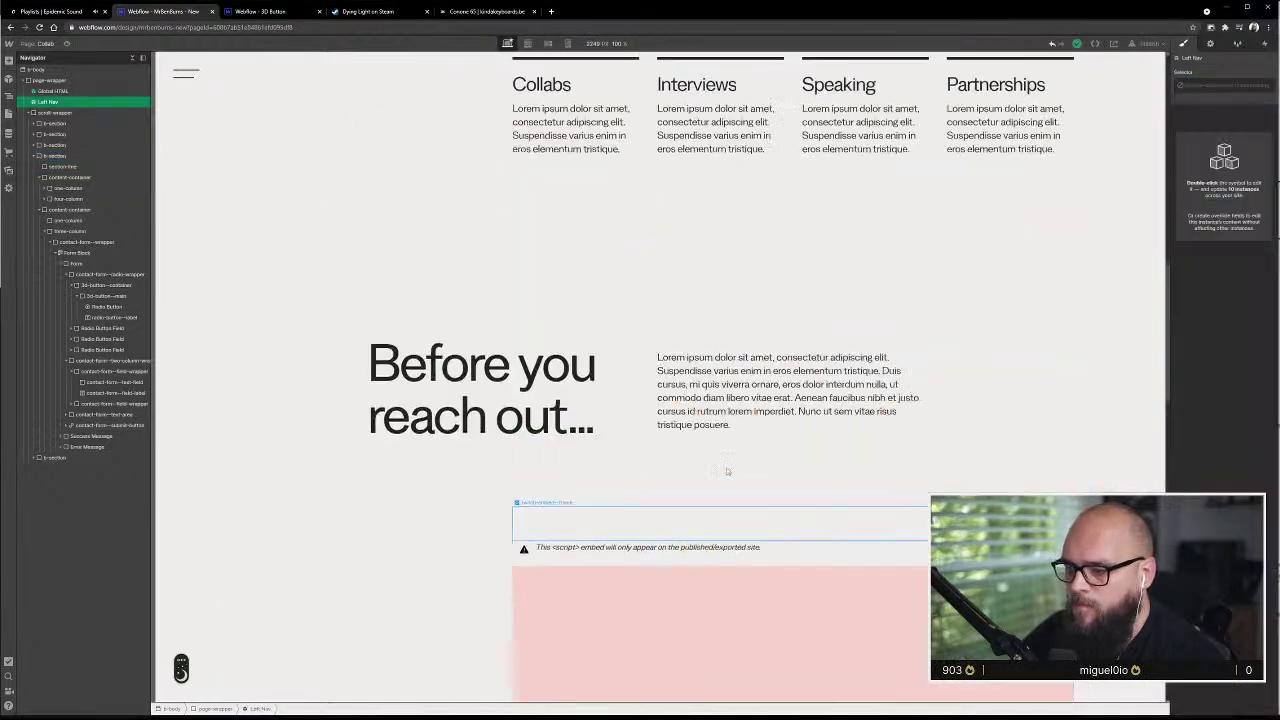
scroll(671, 442, "down", 14)
scroll(670, 445, "down", 3)
scroll(671, 443, "up", 5)
left_click(555, 475)
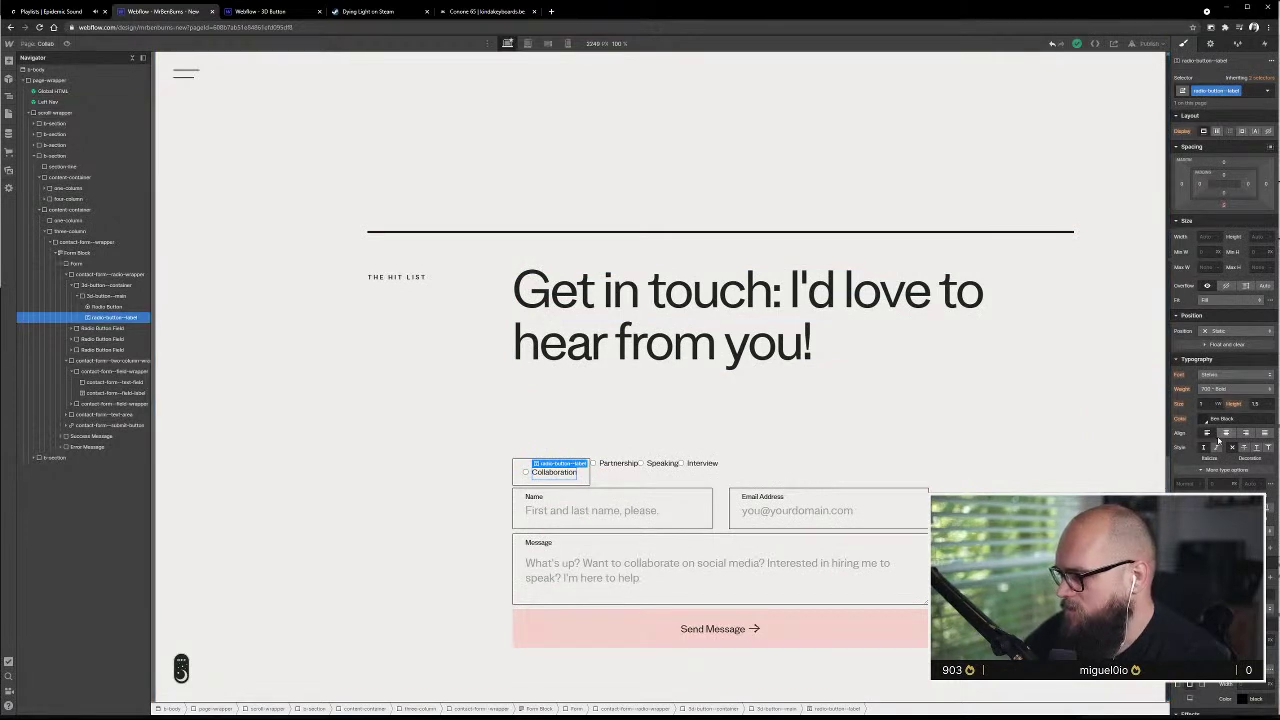
- Set the label's font size to 1.5 and make 3d-button--main a flex box, centre-aligned and justified
left_click(1202, 403)
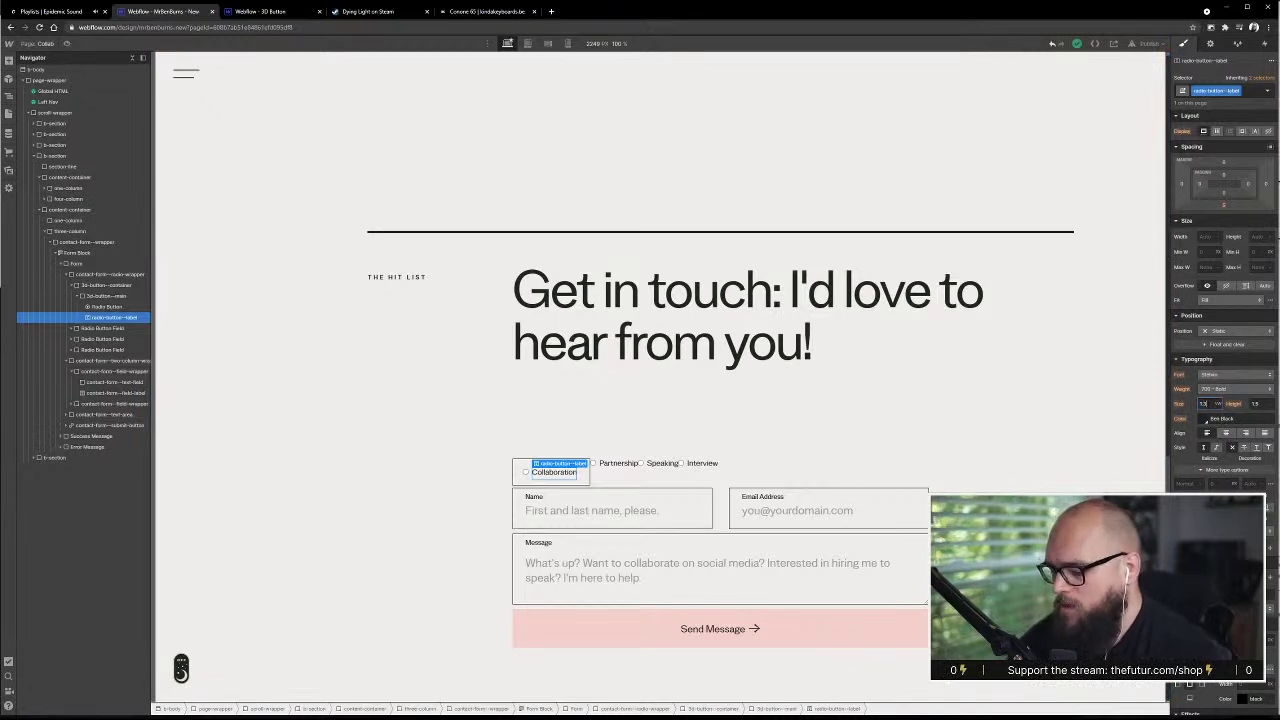
type("1.5")
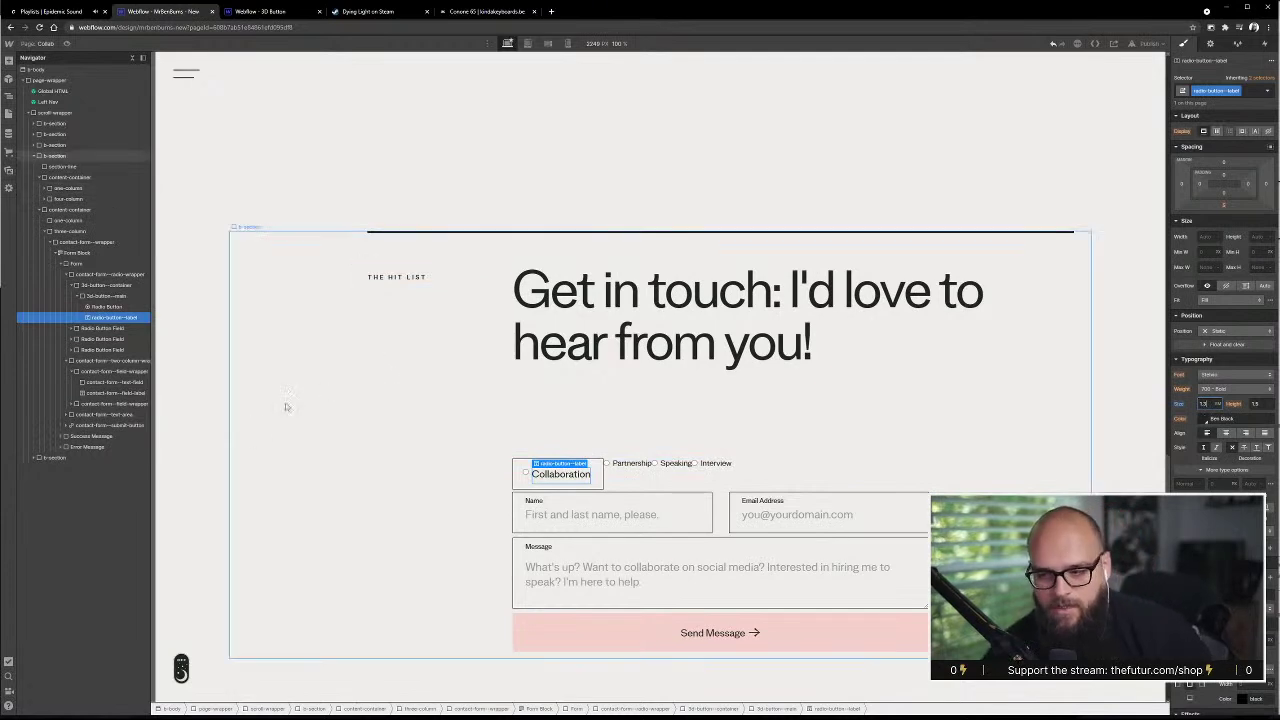
left_click(518, 466)
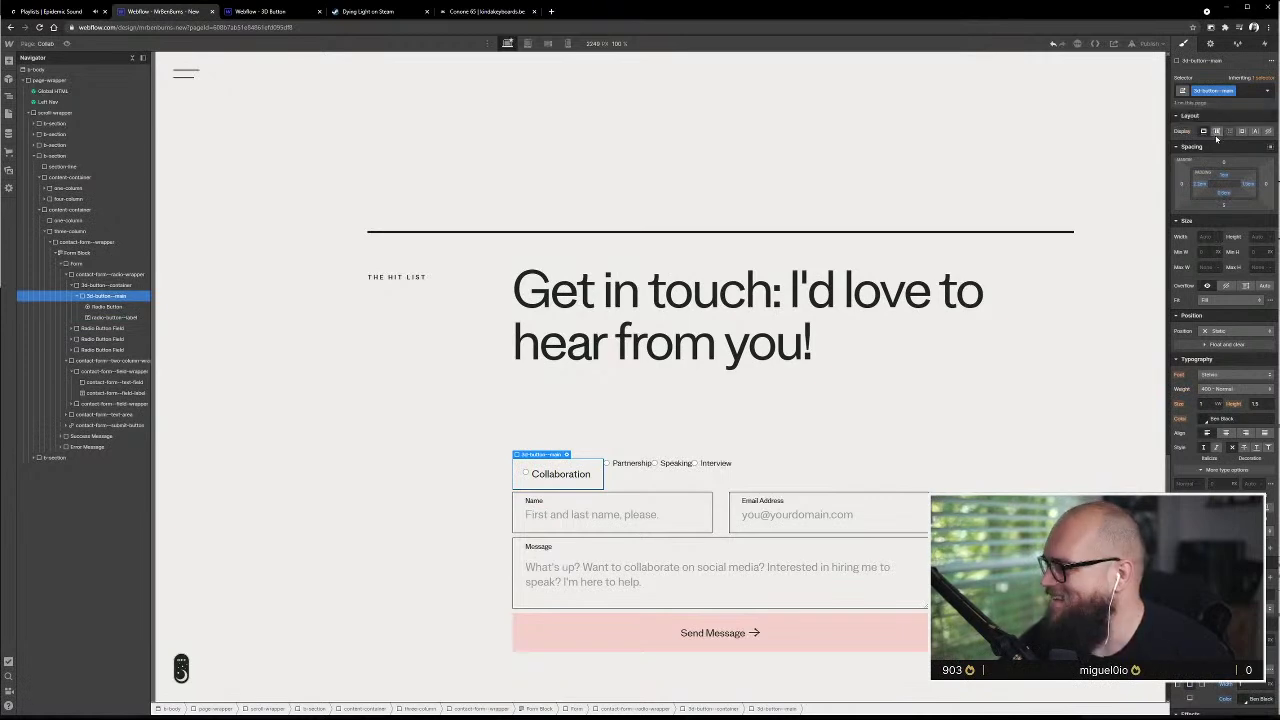
left_click(1216, 131)
left_click(1220, 163)
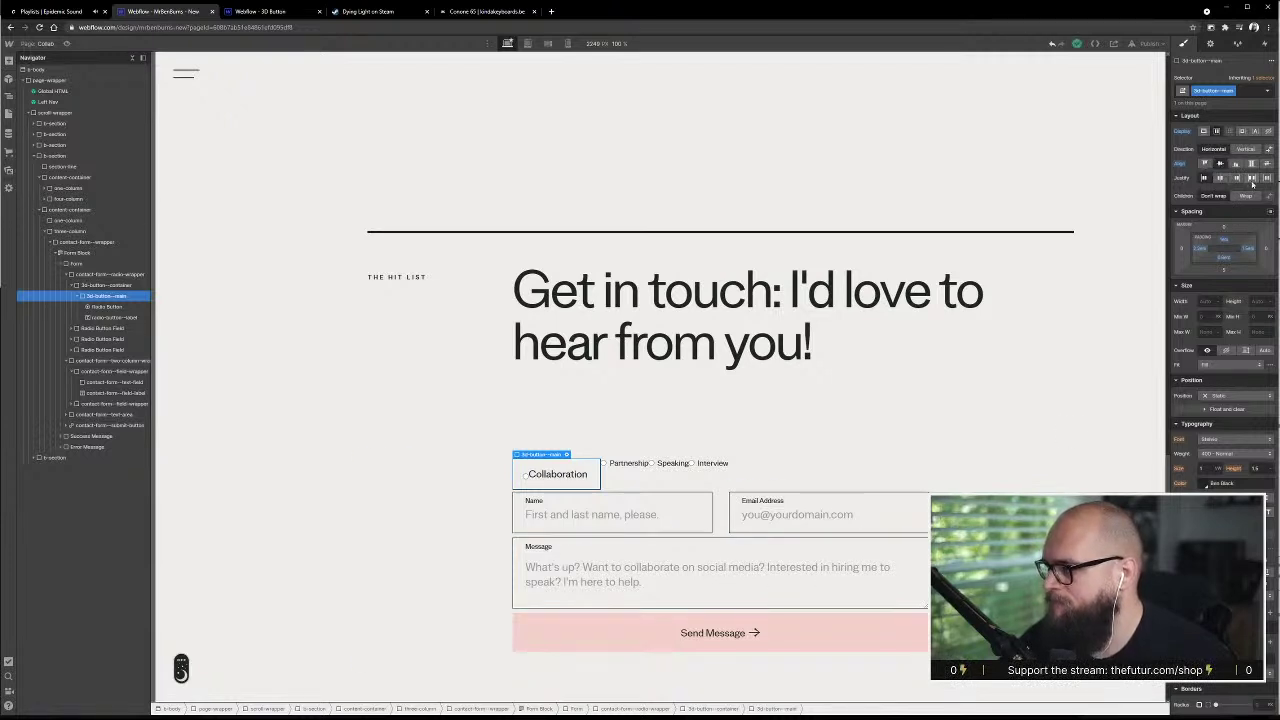
left_click(1251, 178)
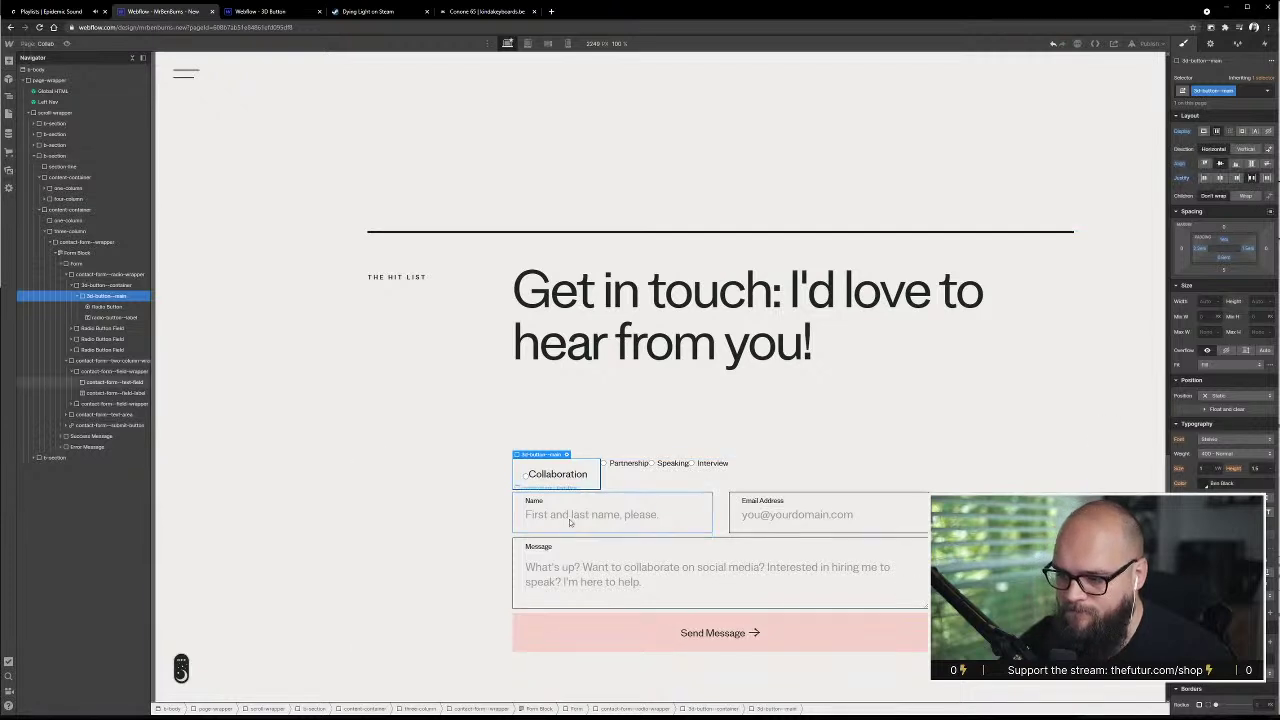
scroll(569, 520, "down", 1)
scroll(563, 400, "up", 1)
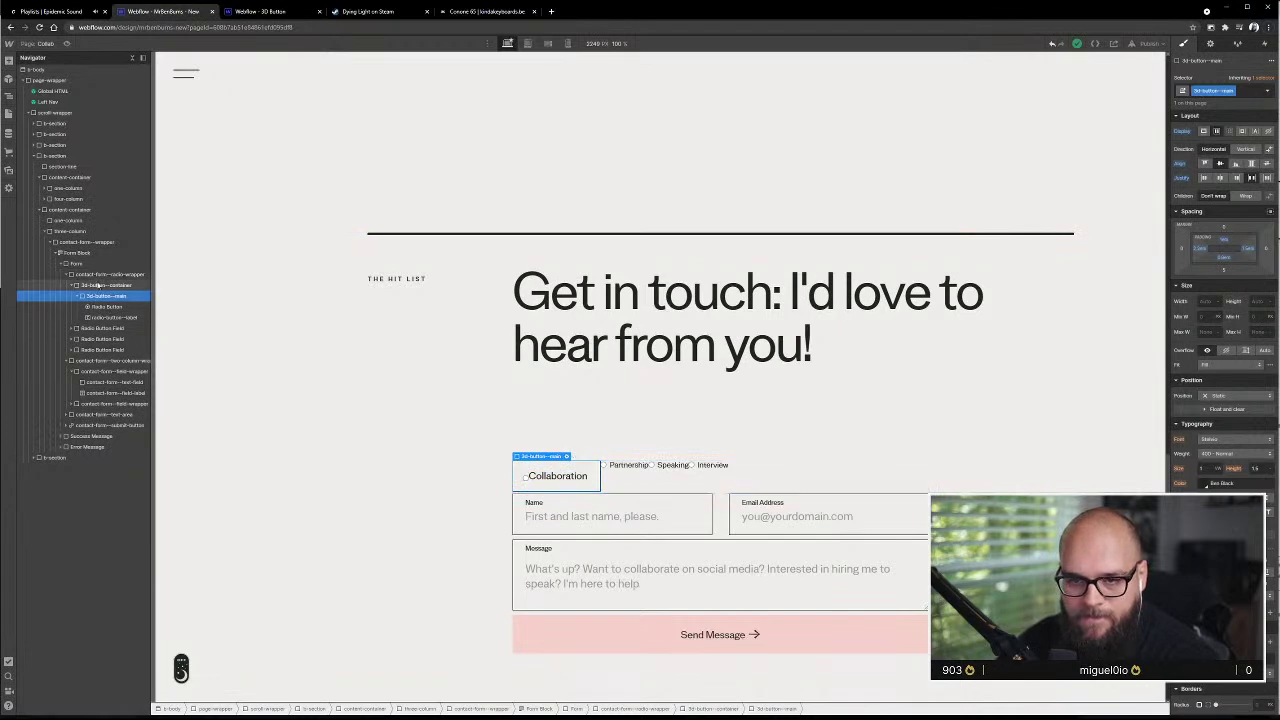
left_click(100, 285)
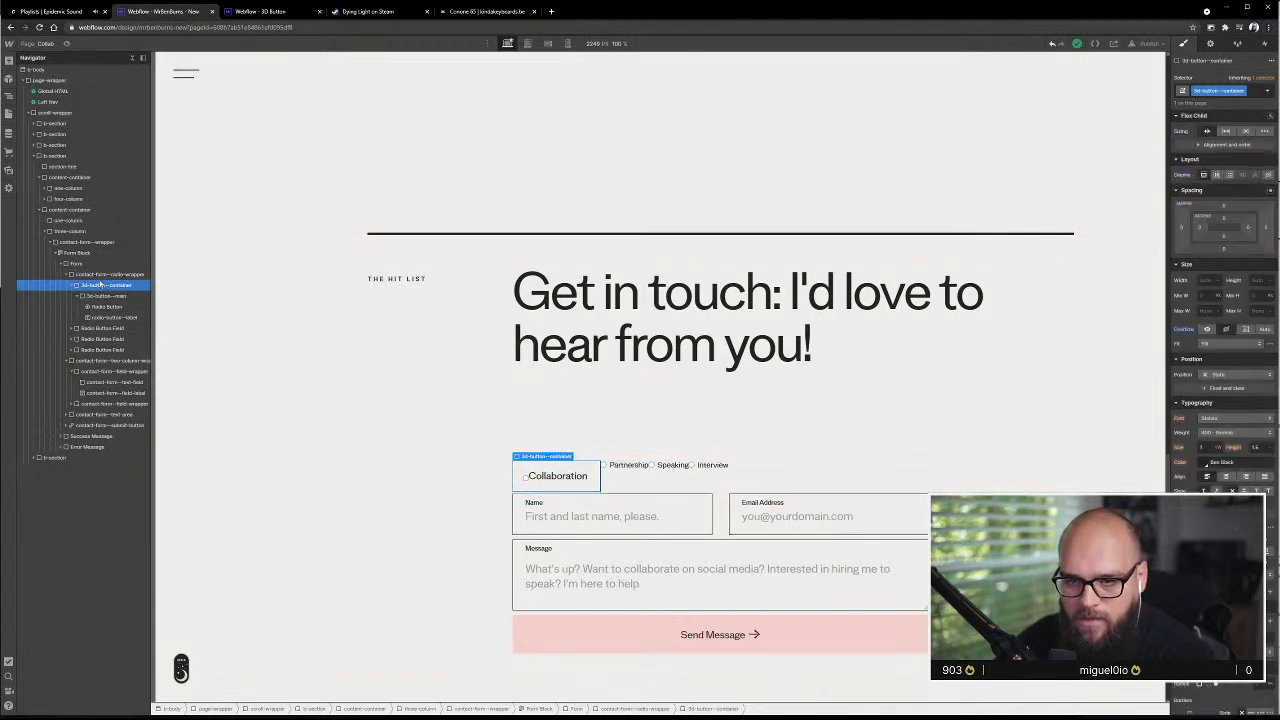
left_click(95, 297)
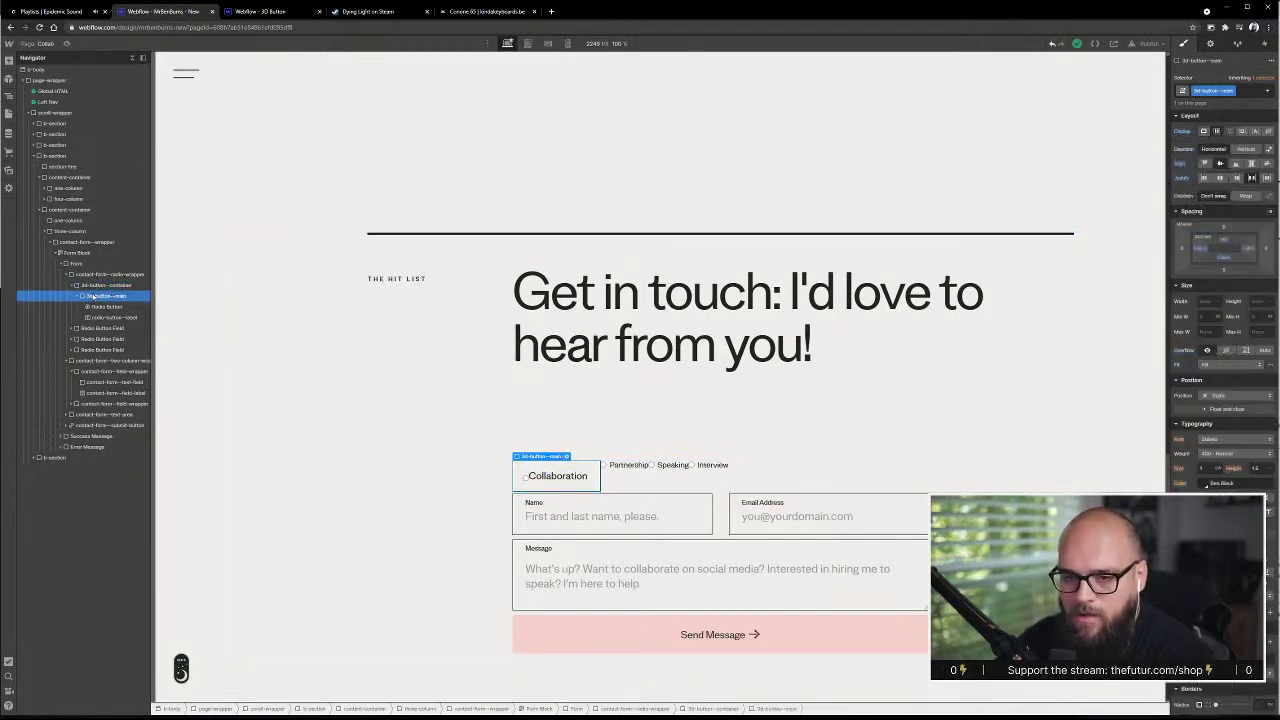
left_click(78, 297)
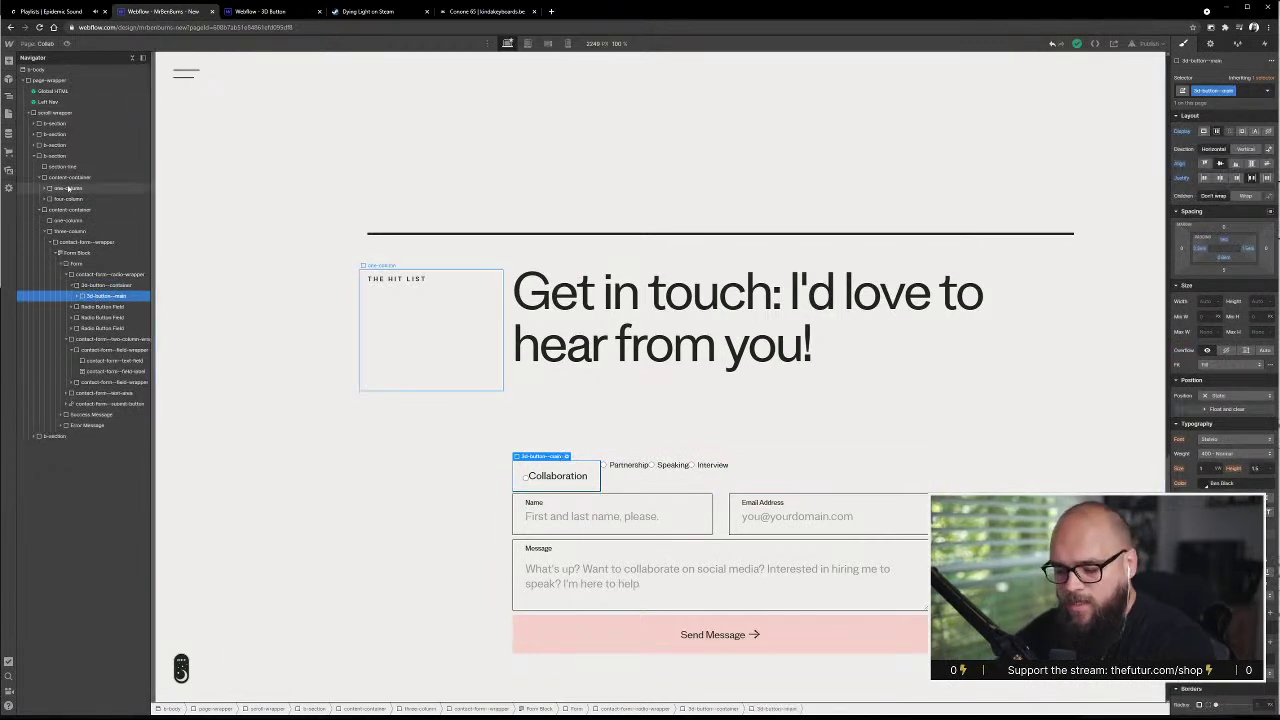
- Insert a Div Block above 3d-button--main and give it the class 3d-button--left-border-container
key("ctrl+k")
type("div")
key("Return")
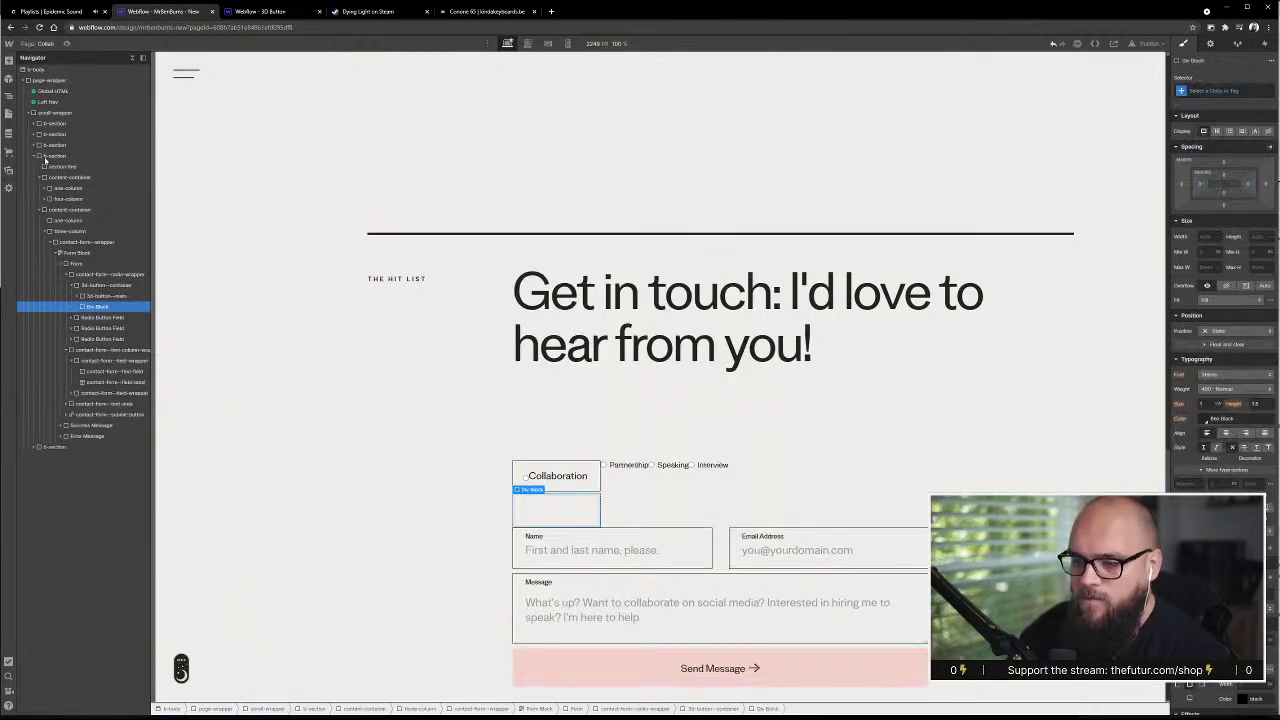
left_click_drag(101, 310, 100, 290)
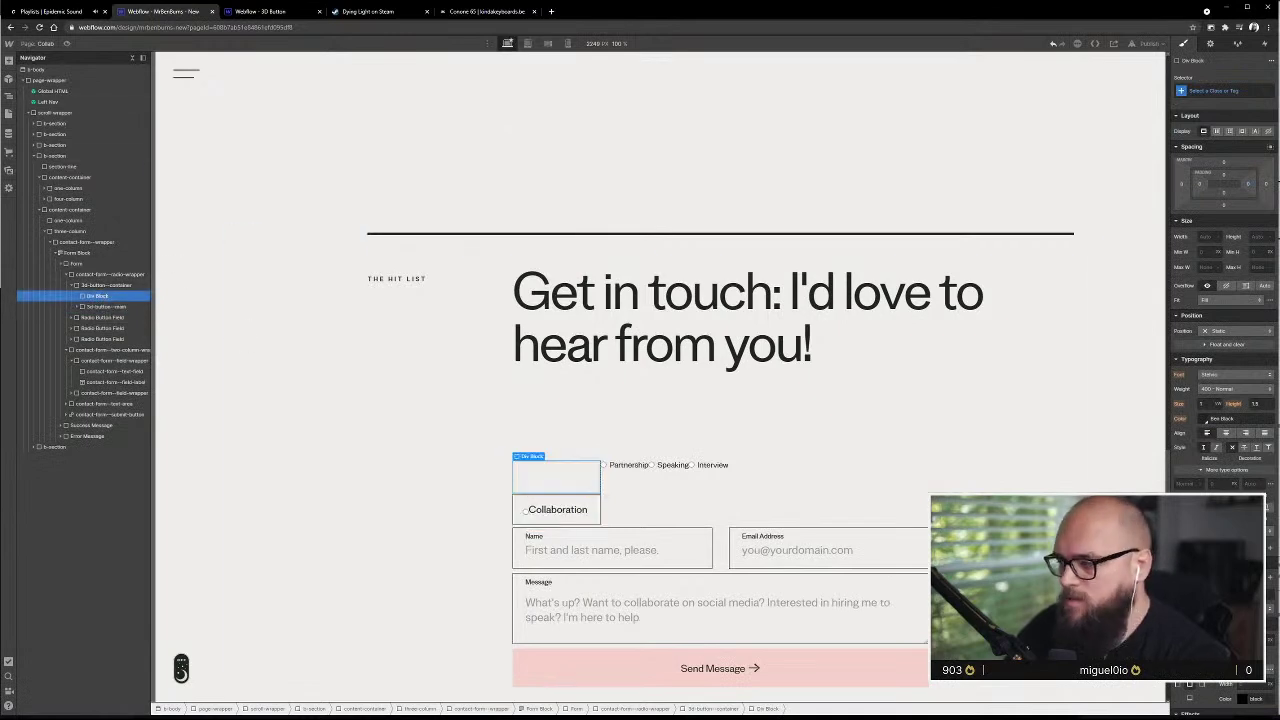
left_click(270, 11)
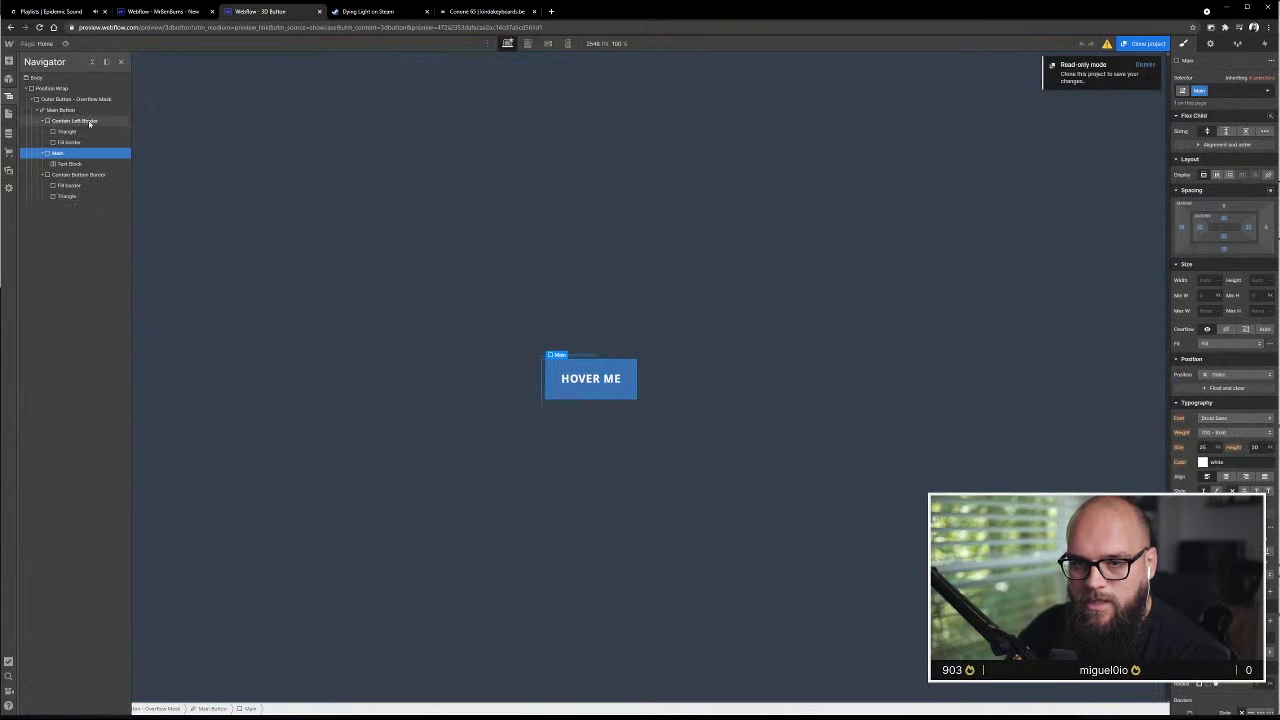
left_click(163, 11)
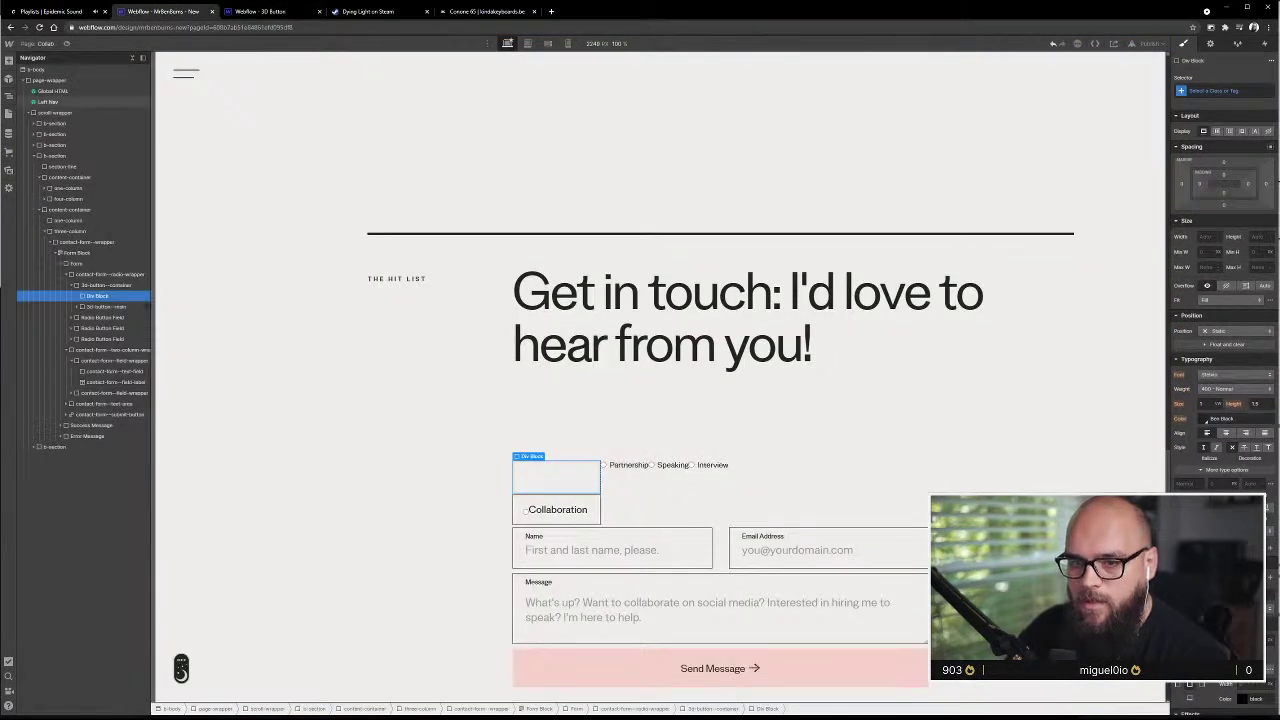
key("ctrl+Return")
type("3d-button")
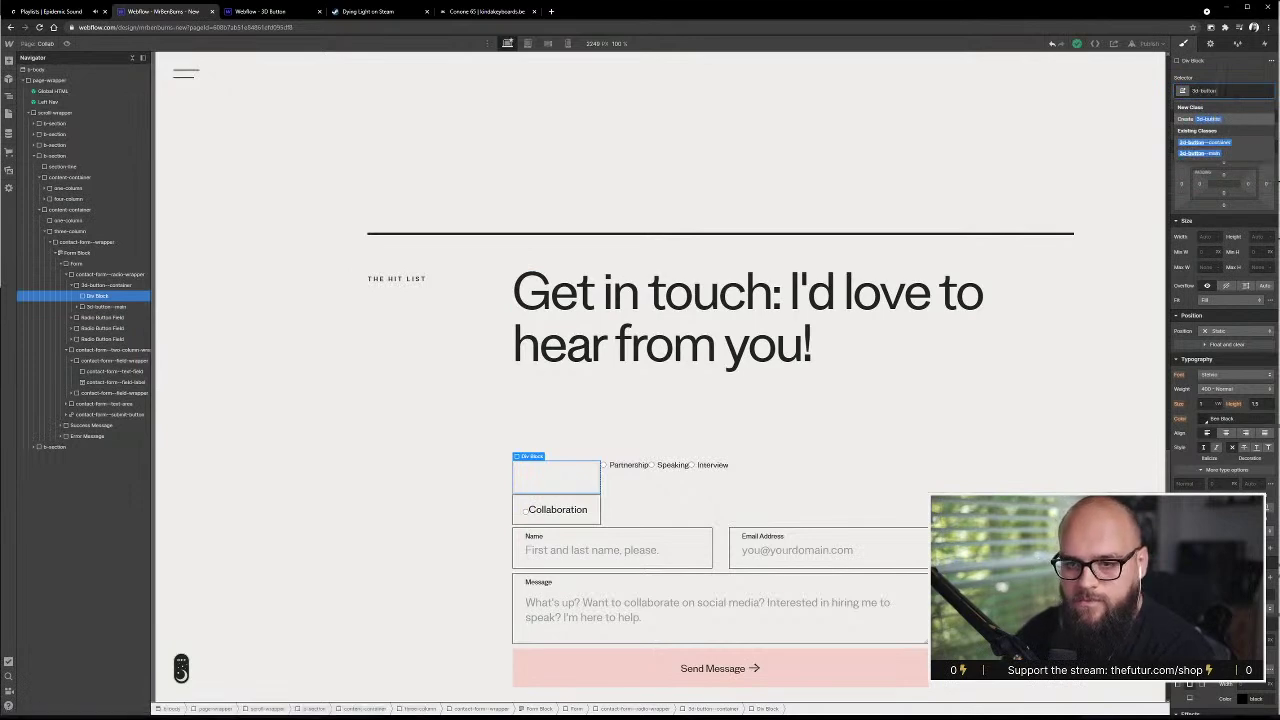
type("--left-border-co")
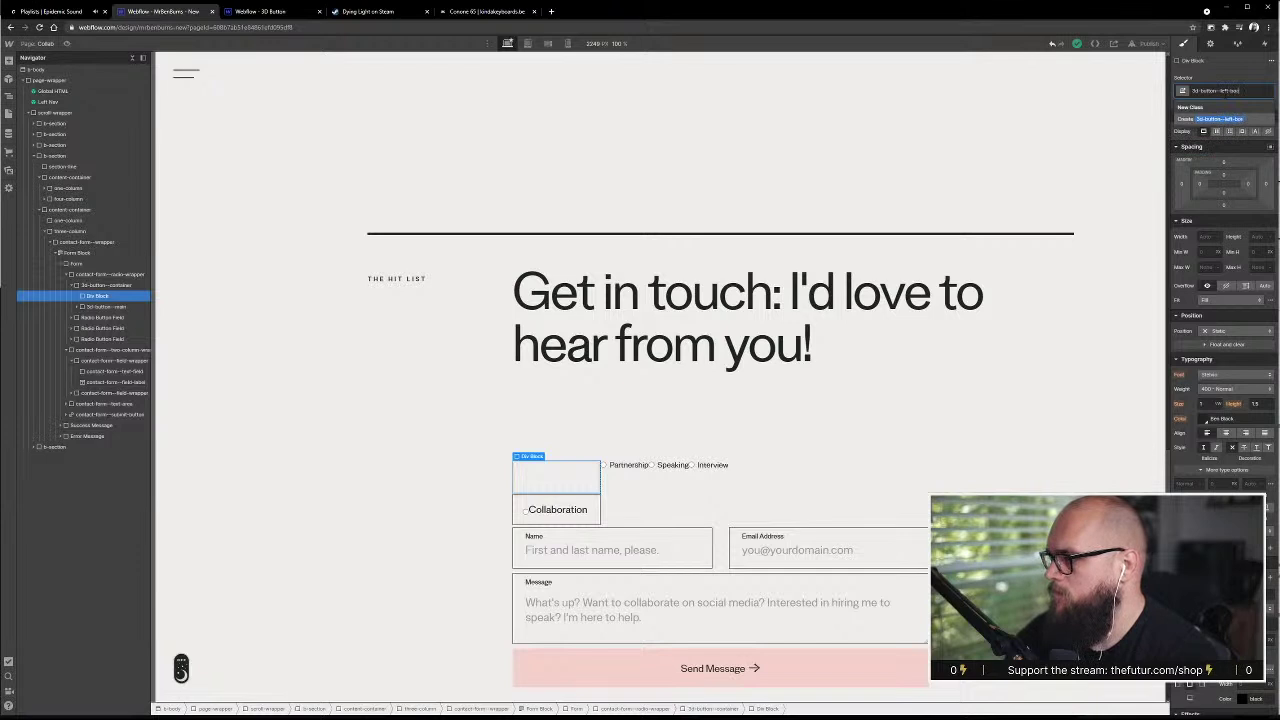
type("ntainer")
key("Return")
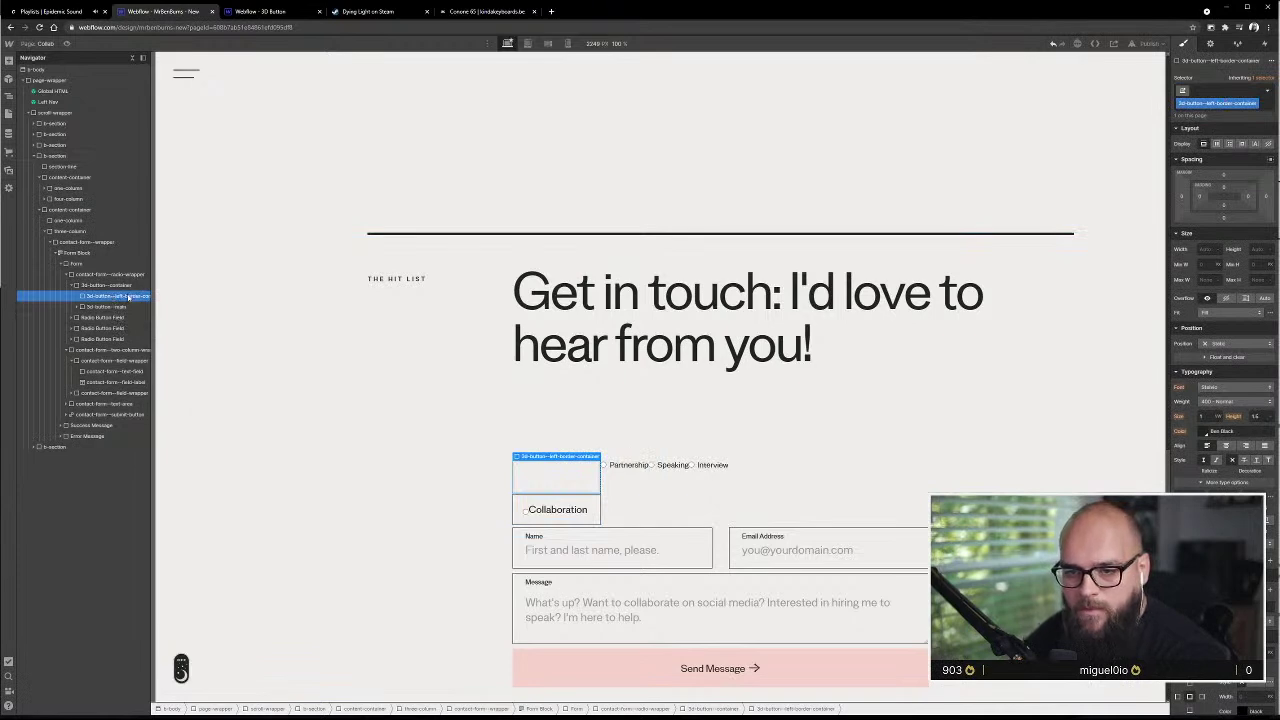
- Place a copy of the border container div below Collaboration, then select the upper one
left_click_drag(131, 298, 137, 316)
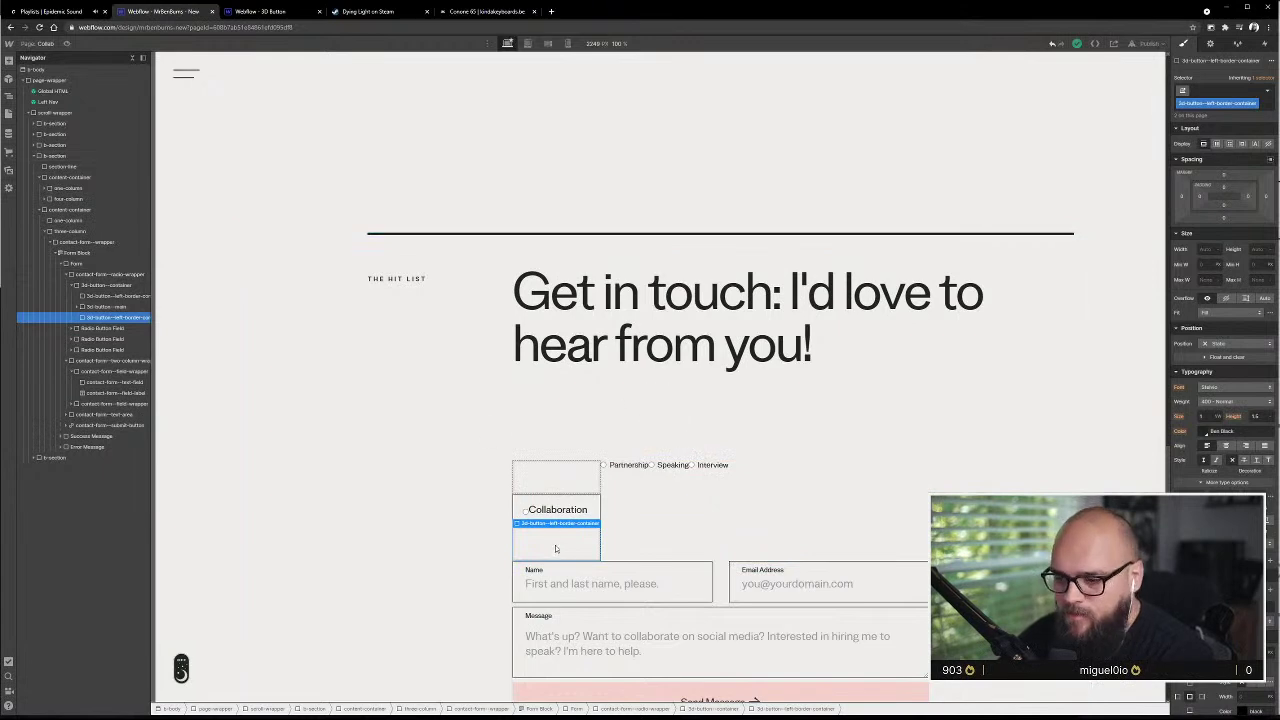
scroll(555, 540, "down", 3)
scroll(540, 470, "up", 2)
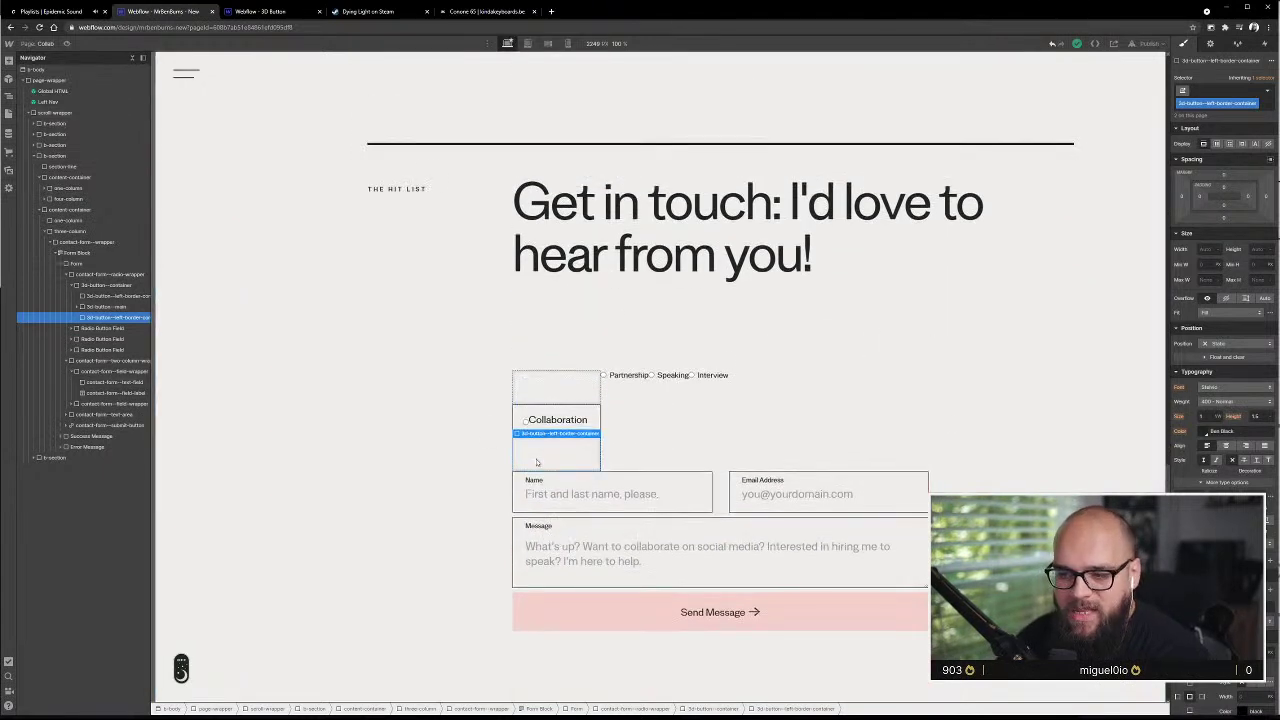
left_click_drag(536, 462, 558, 392)
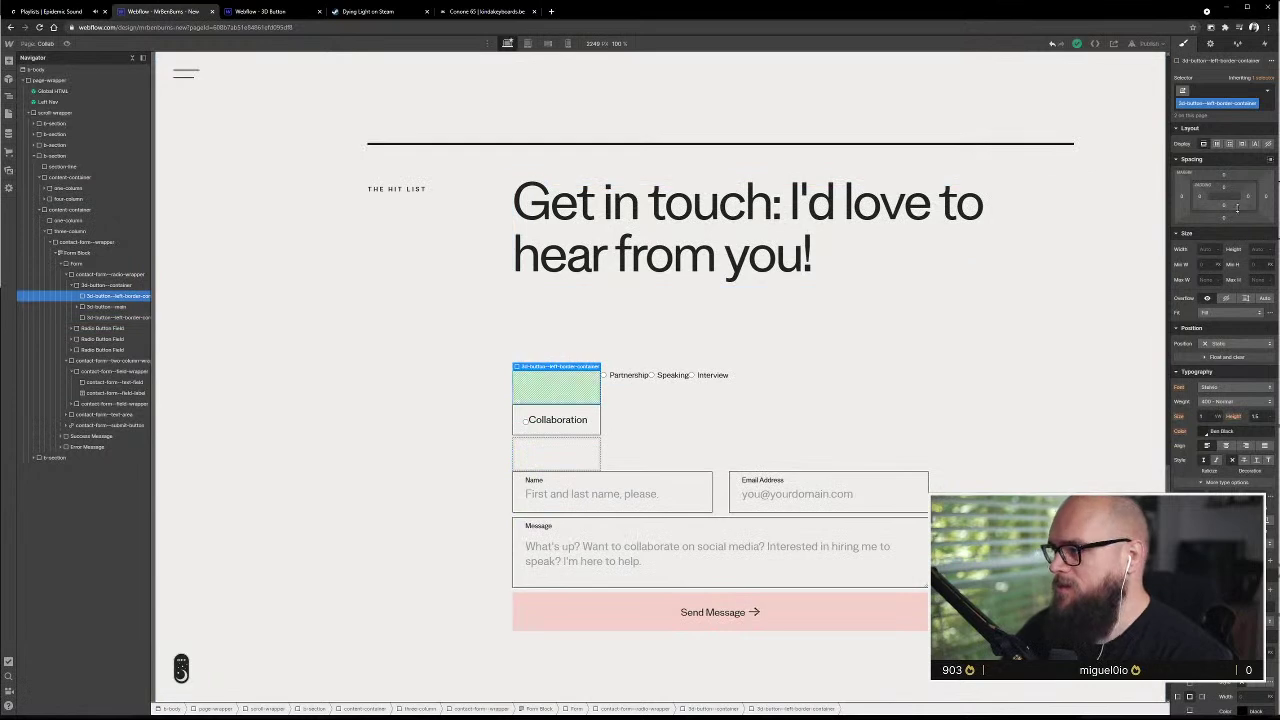
key("alt+Tab")
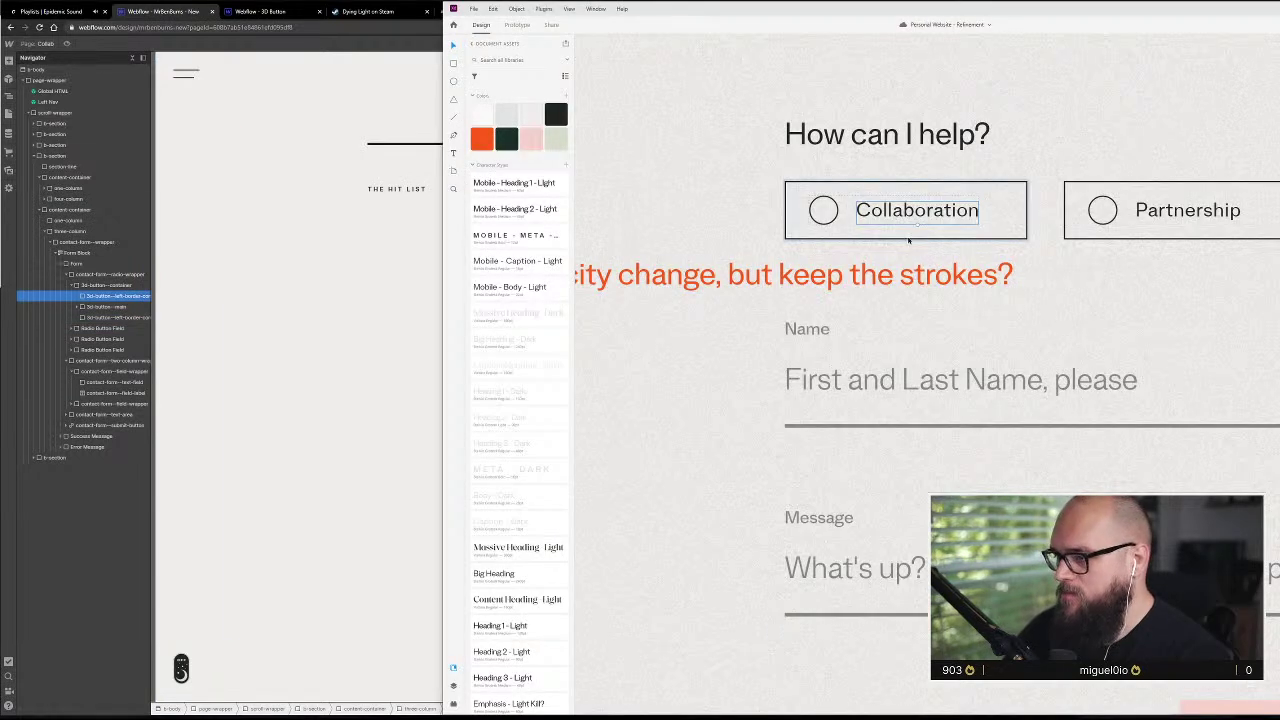
key("alt+Tab")
left_click(346, 348)
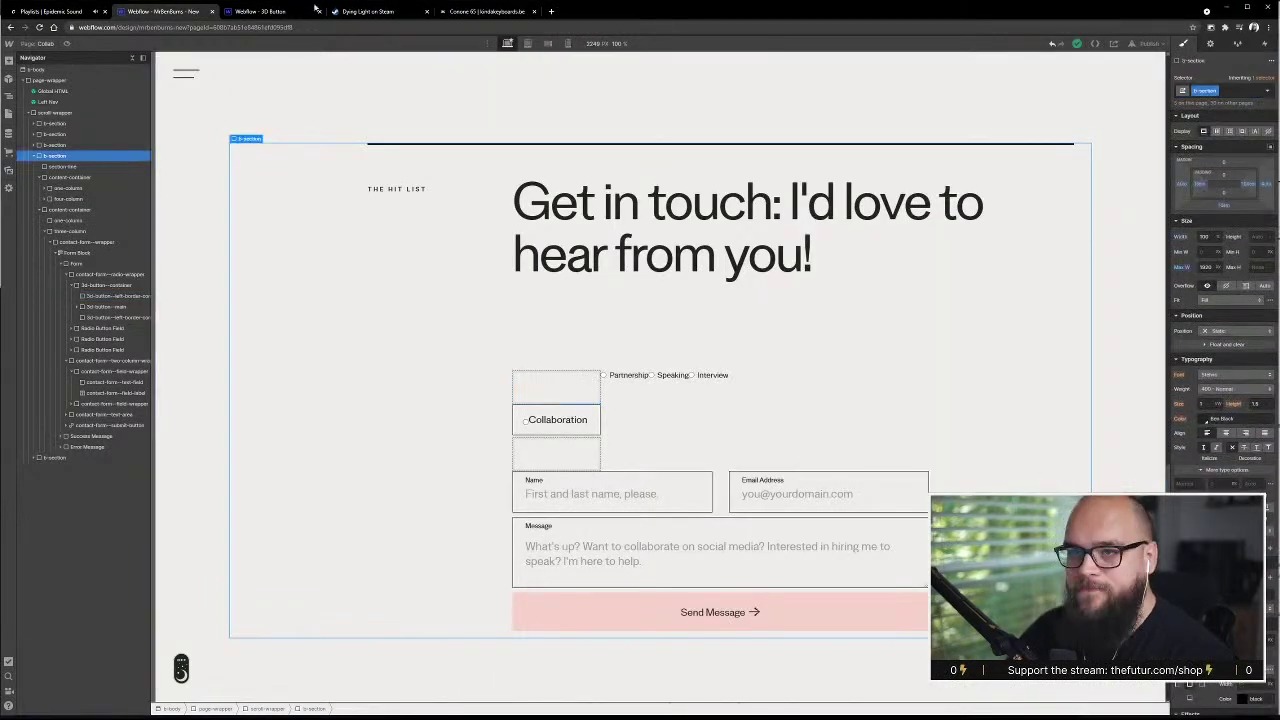
left_click(285, 11)
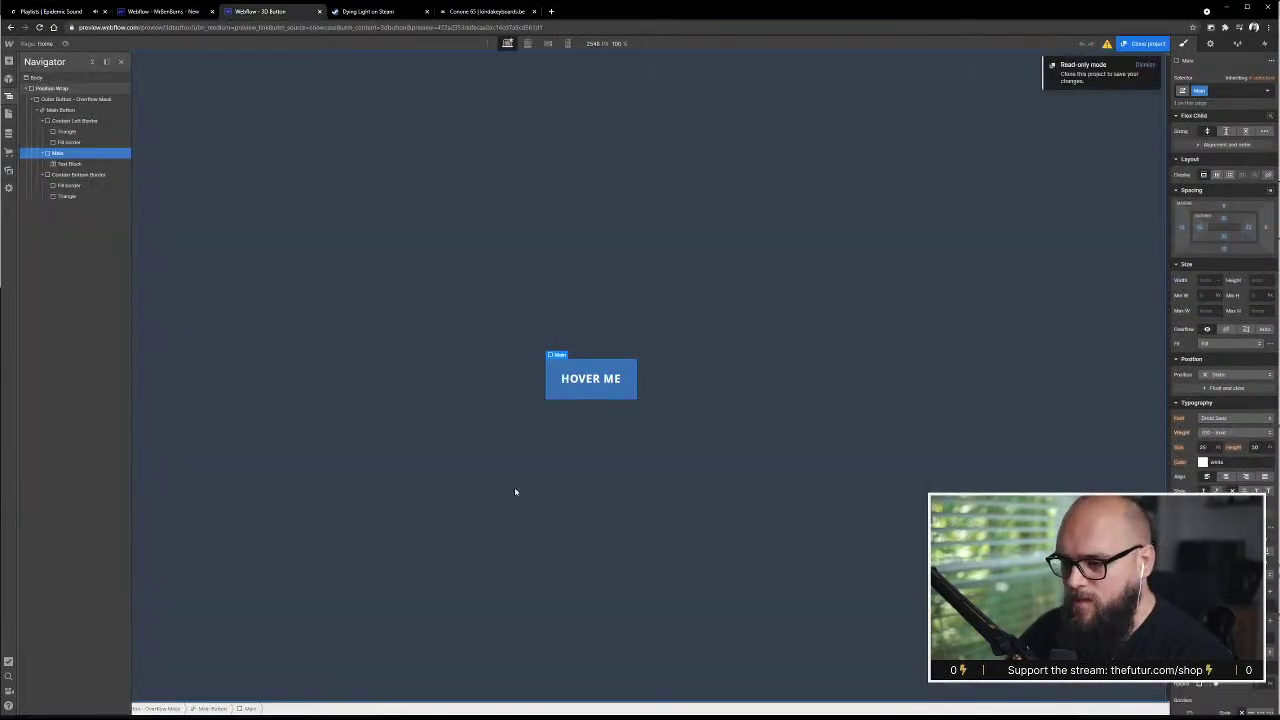
left_click(109, 121)
left_click(106, 110)
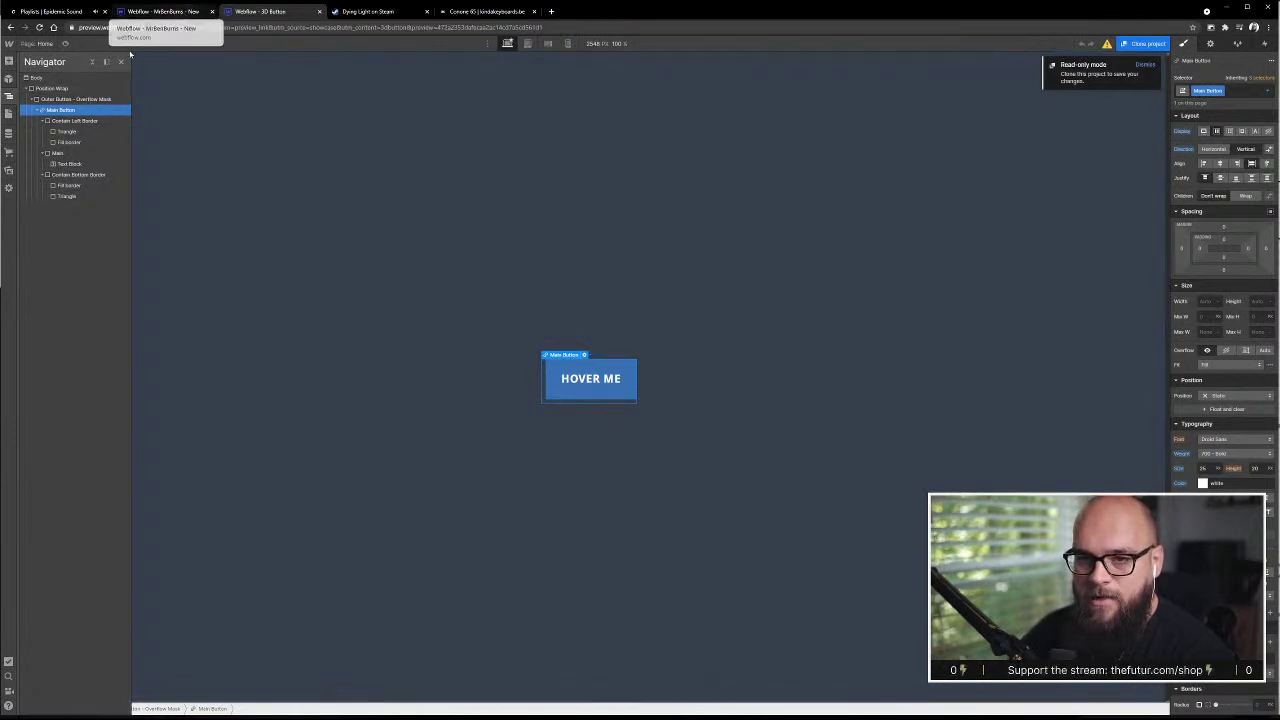
left_click(150, 11)
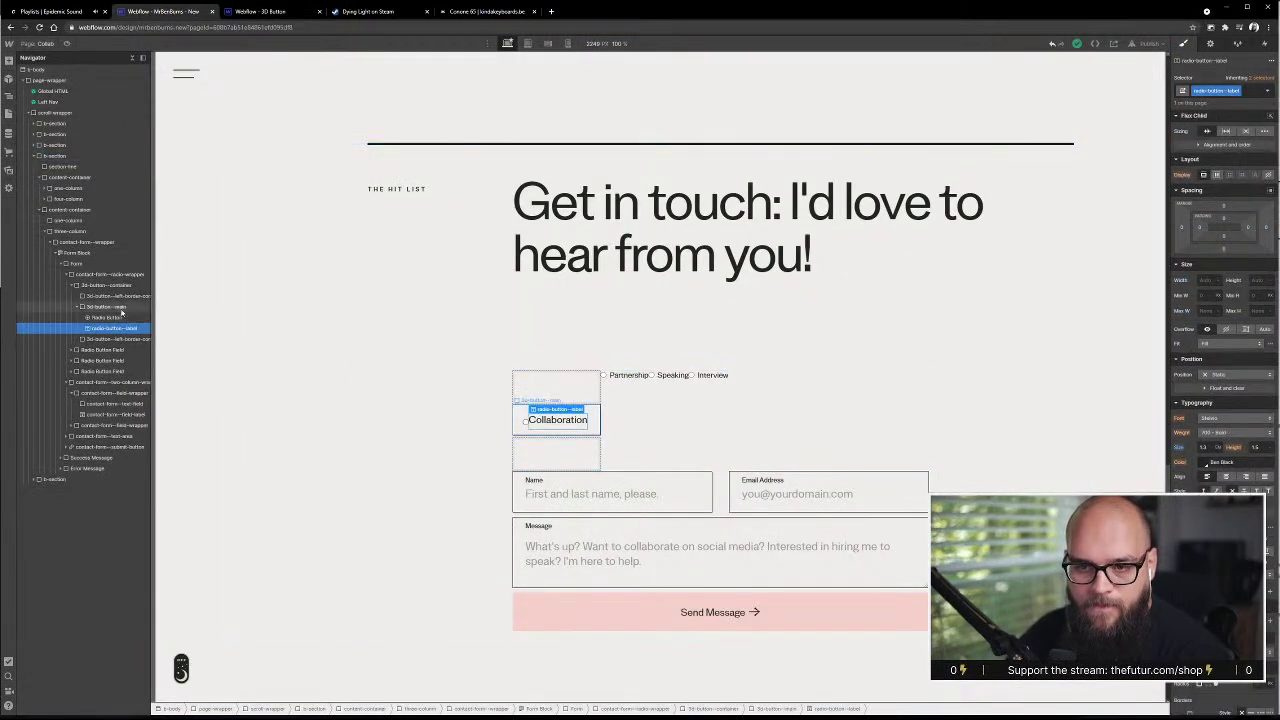
- Move 3d-button--main above the border div and insert a Div Block inside it, ahead of the radio button
left_click(80, 311)
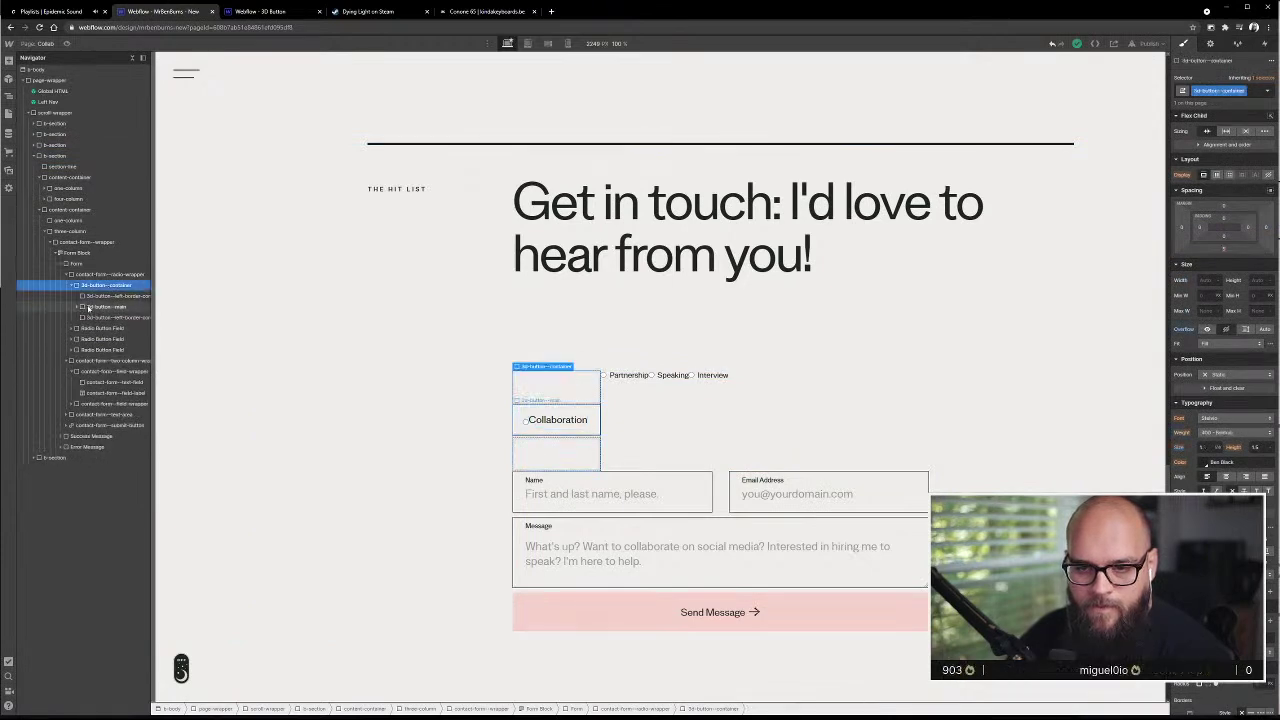
left_click_drag(97, 308, 78, 298)
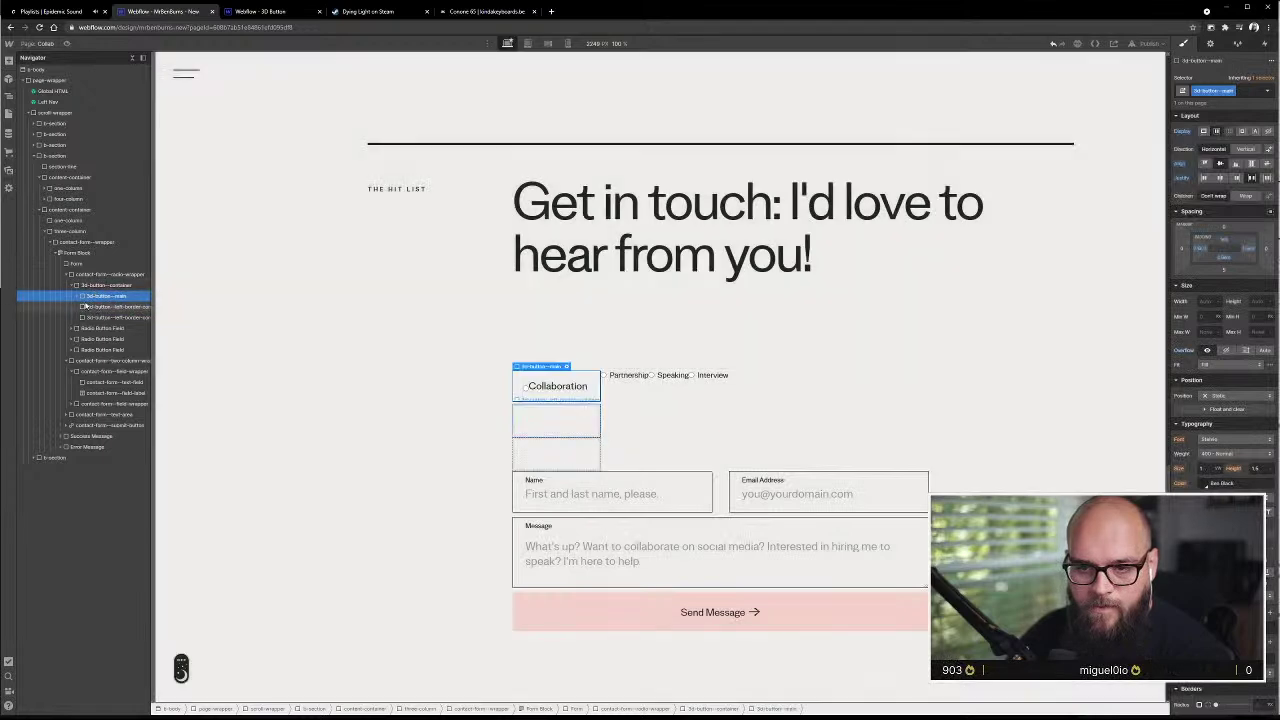
left_click(78, 296)
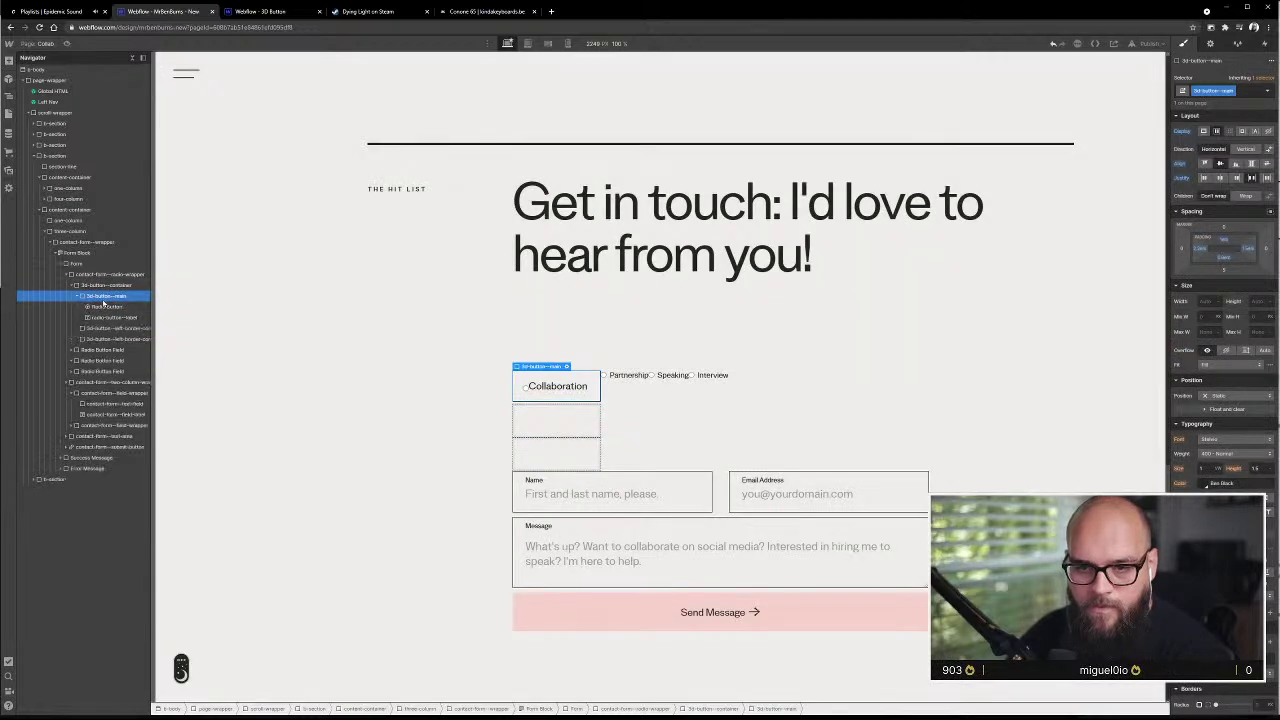
key("ctrl+e")
type("div")
key("Return")
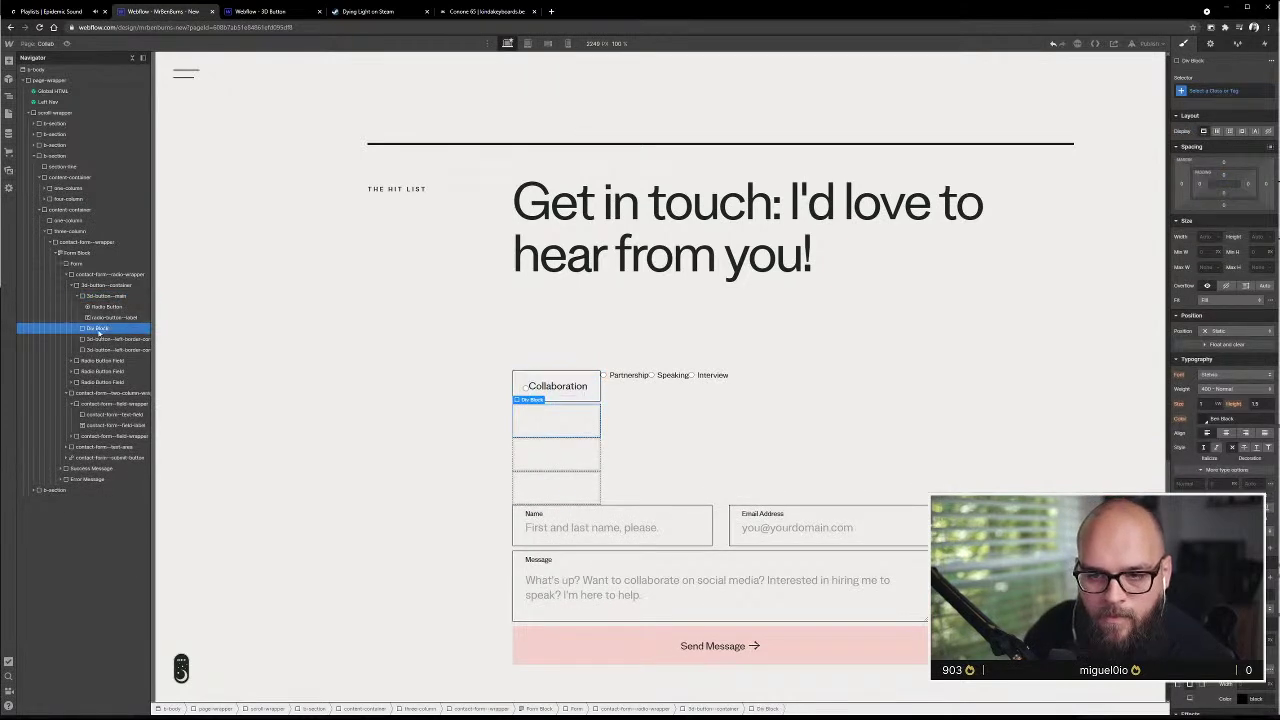
left_click_drag(104, 306, 106, 303)
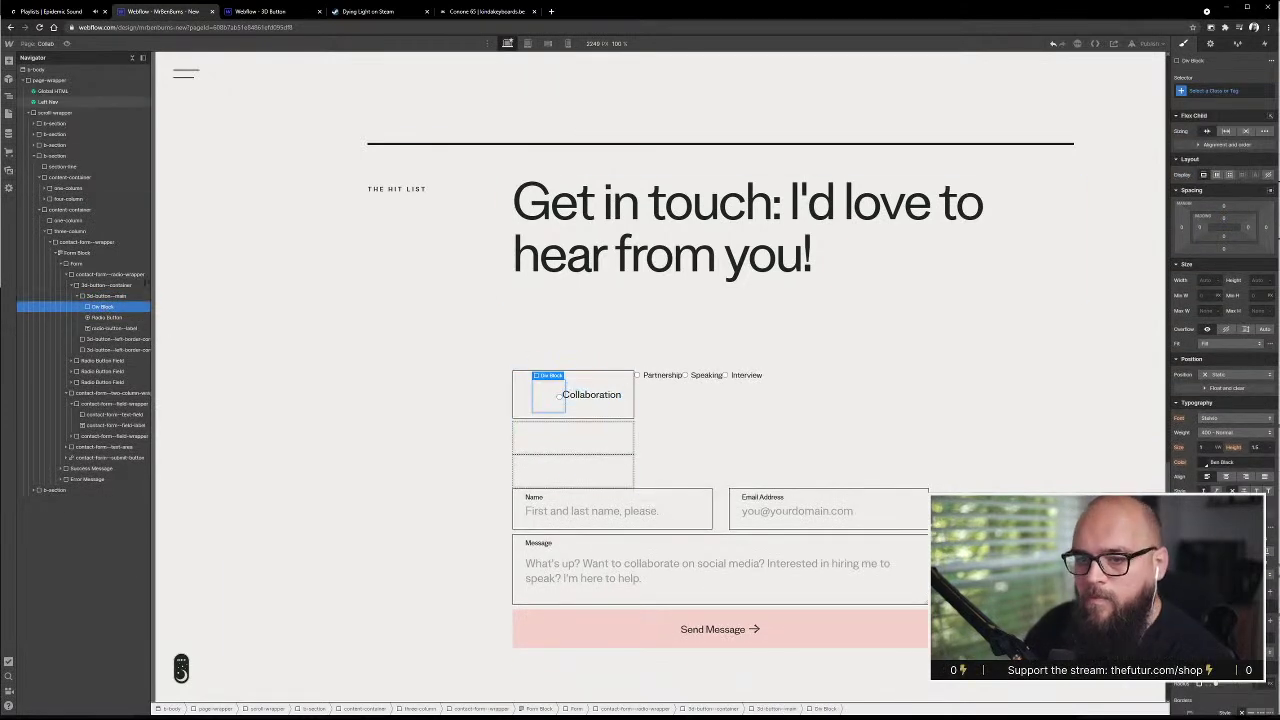
left_click(119, 297)
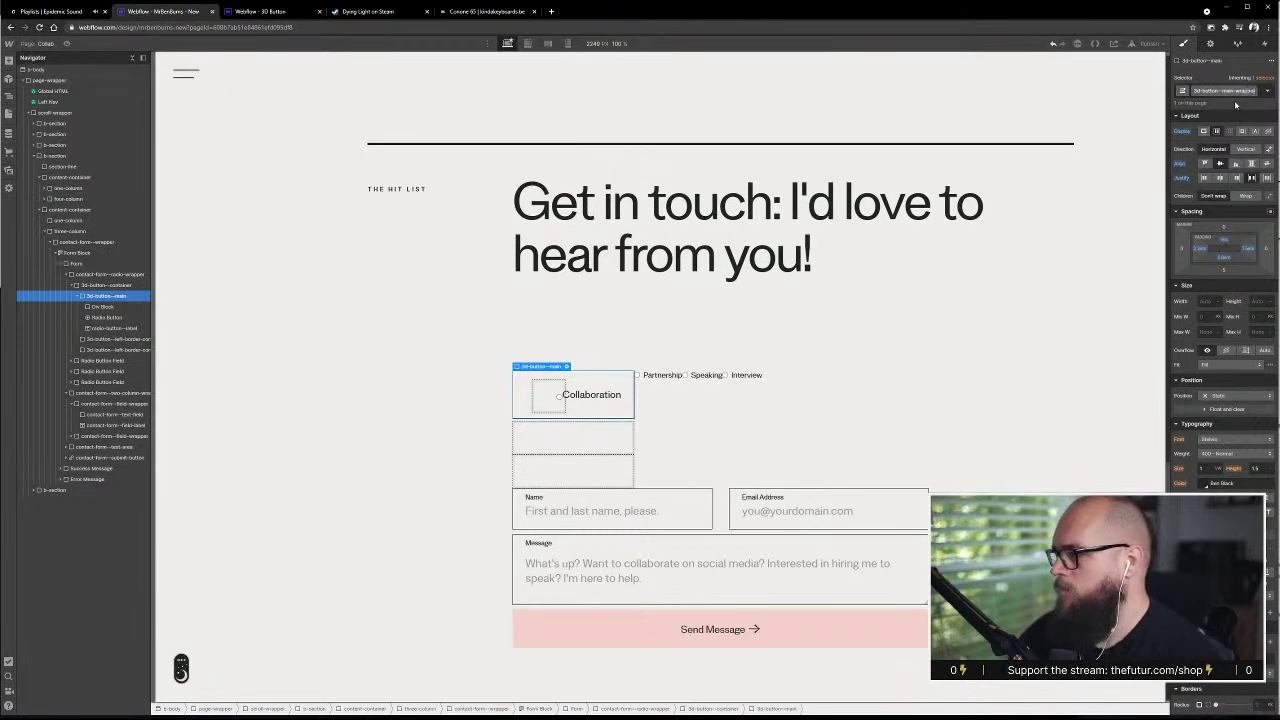
- Confirm the 3d-button--main-wrapper rename, class the new div 3d-button--main-content, and move it above the wrapper
key("Return")
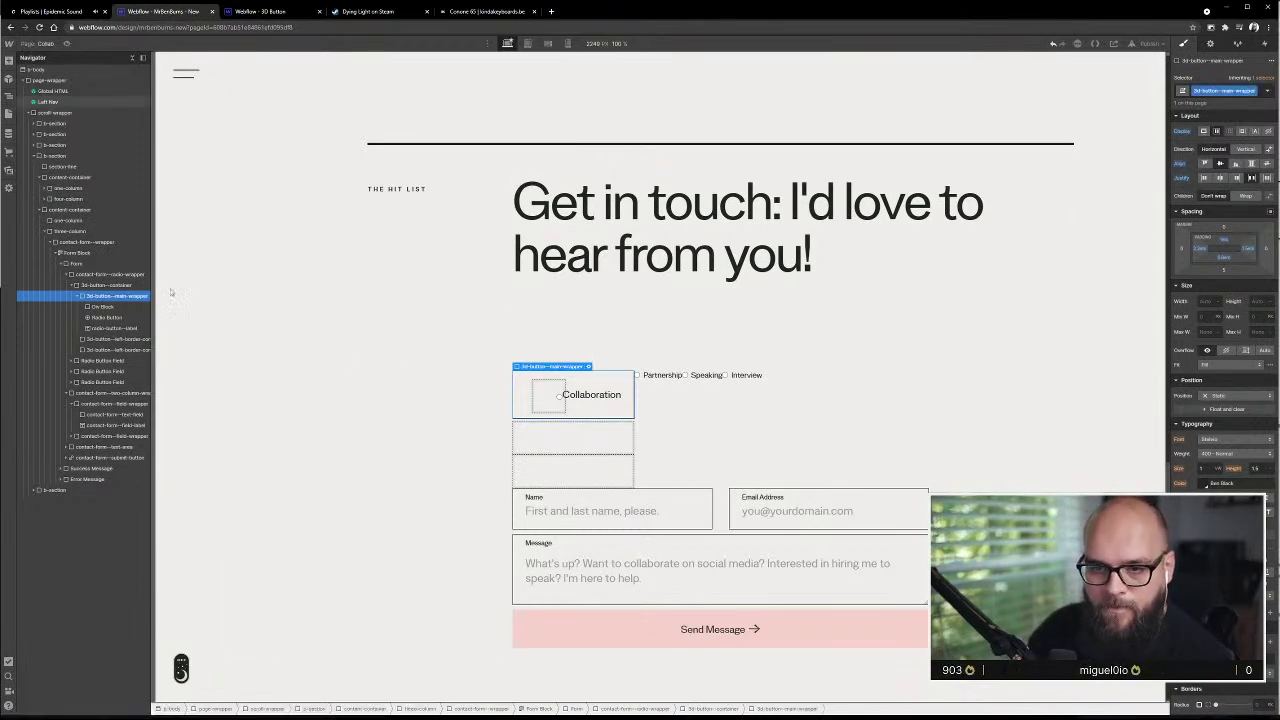
left_click(100, 306)
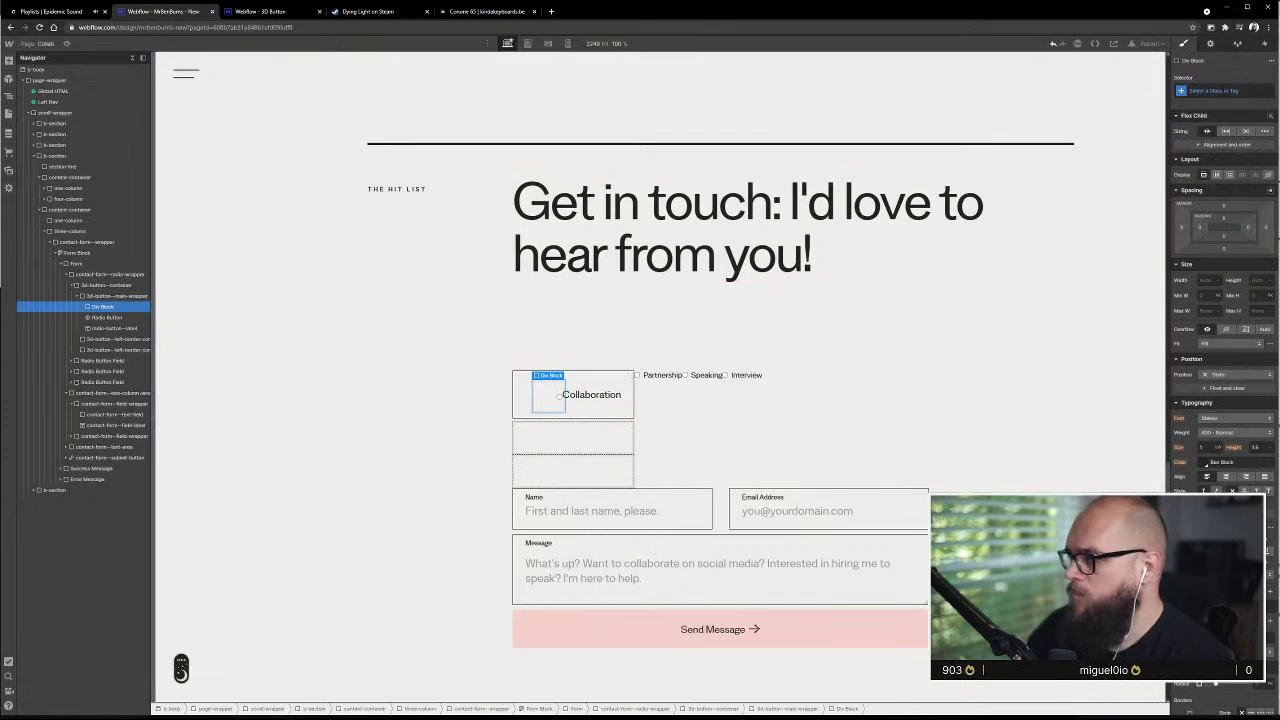
left_click(1220, 90)
type("3d-b")
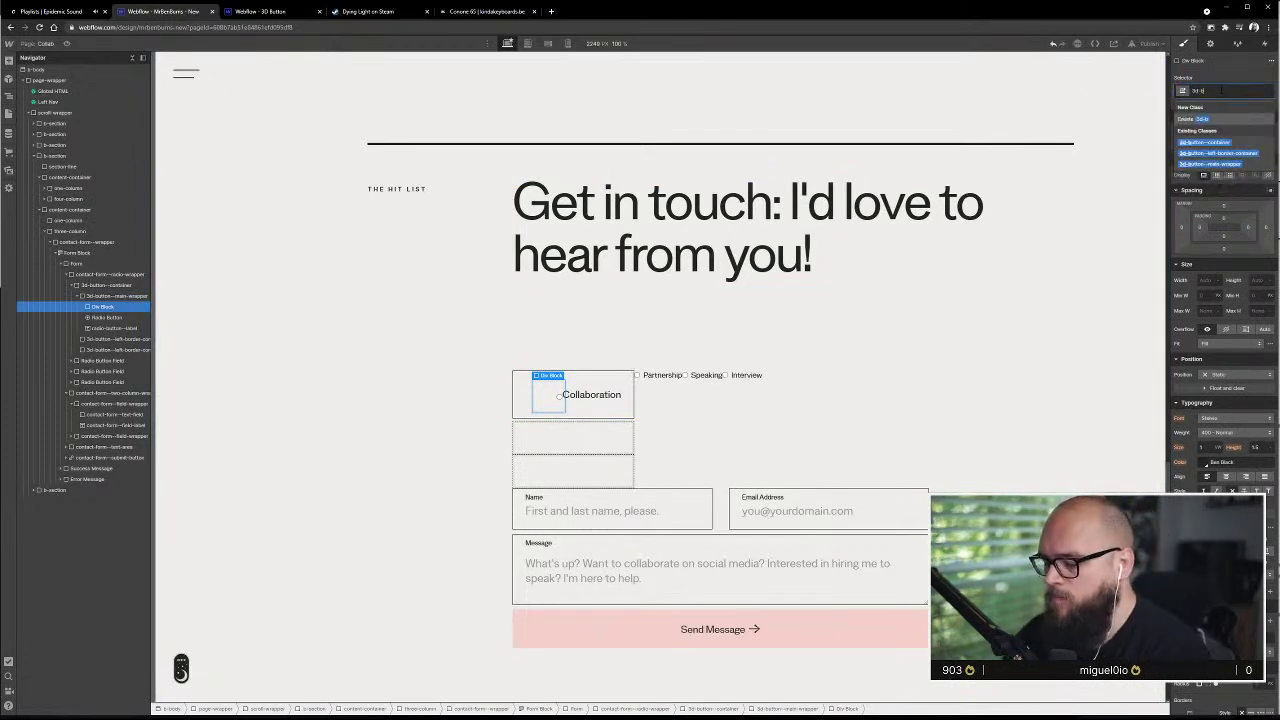
type("utton--m")
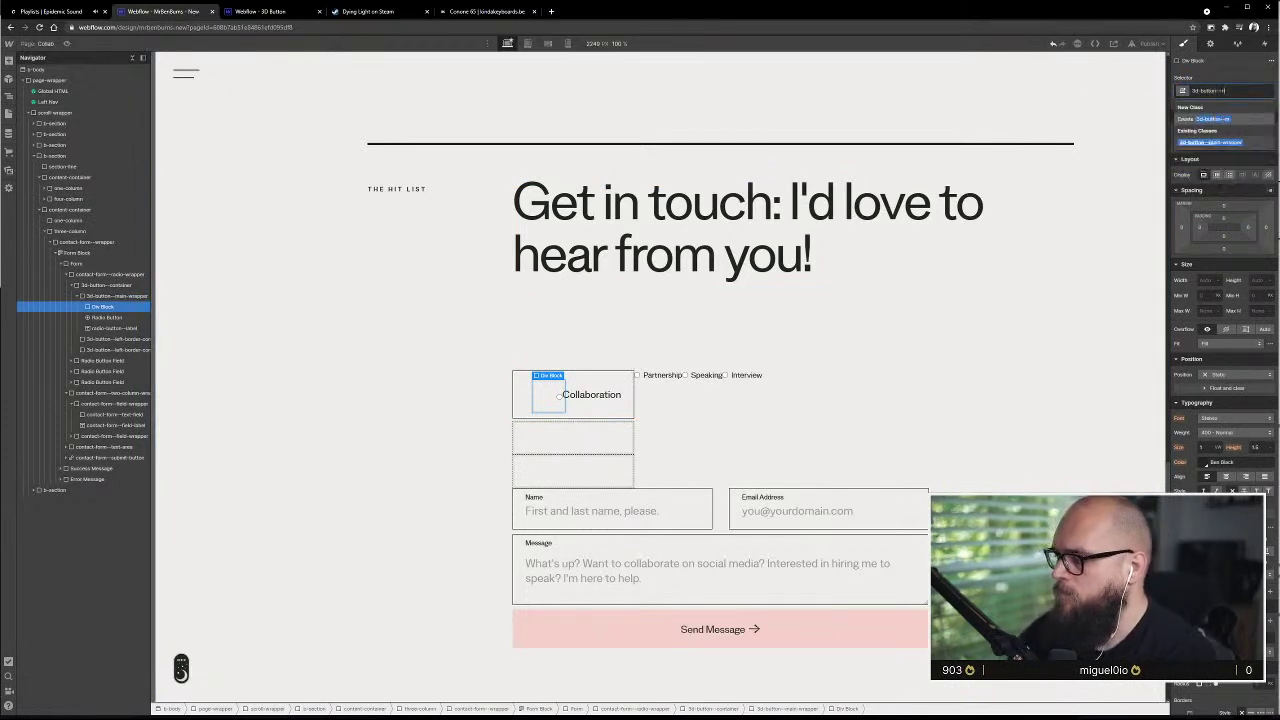
type("ain-content")
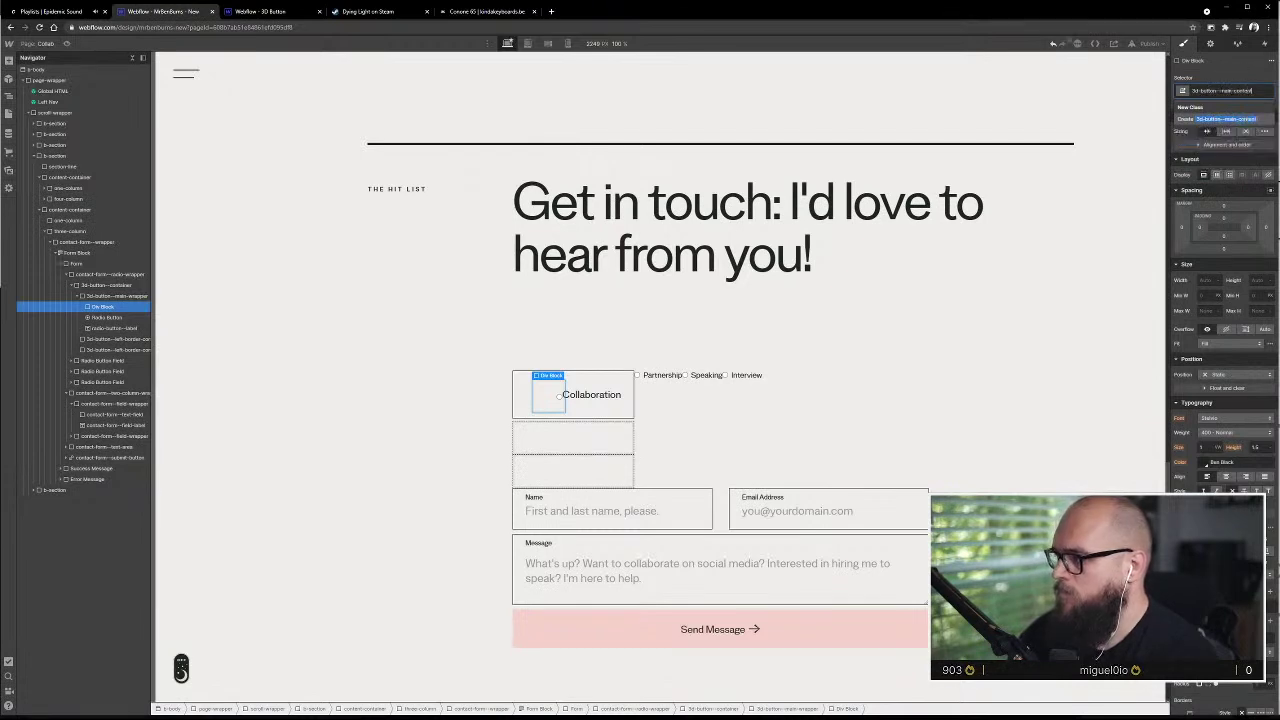
key("Return")
left_click_drag(120, 306, 122, 312)
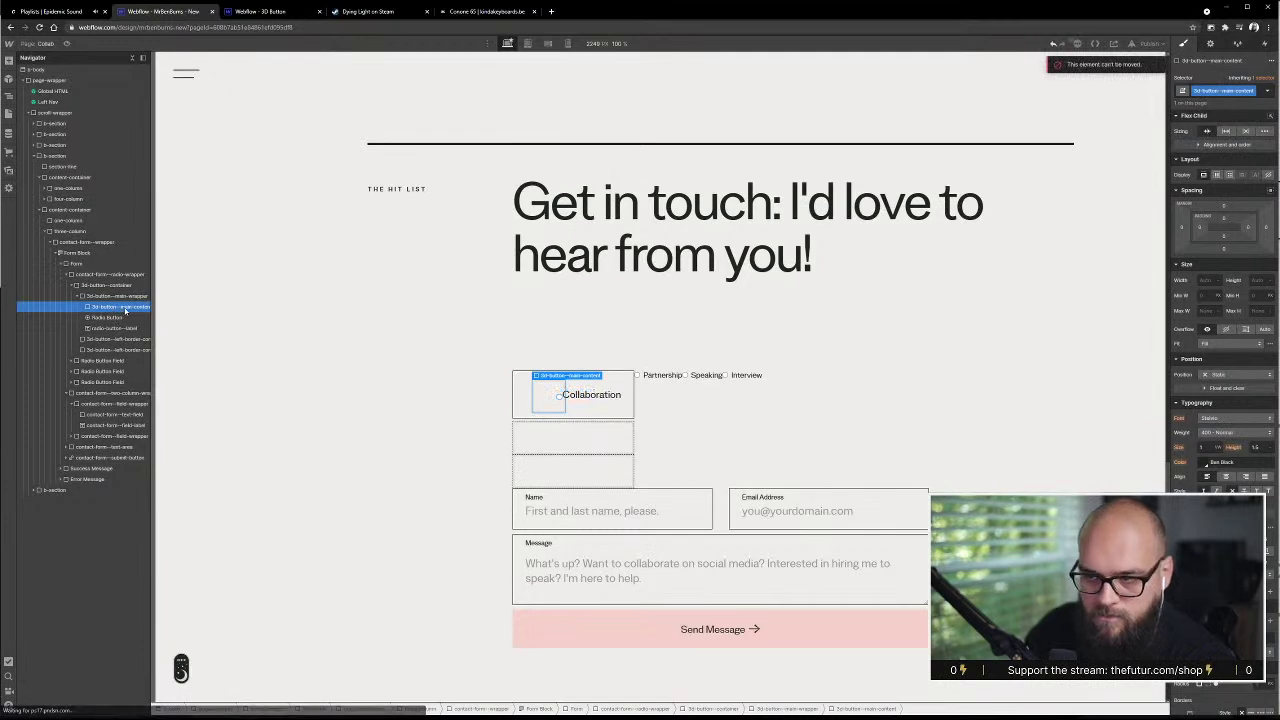
left_click_drag(108, 320, 114, 290)
left_click(117, 307)
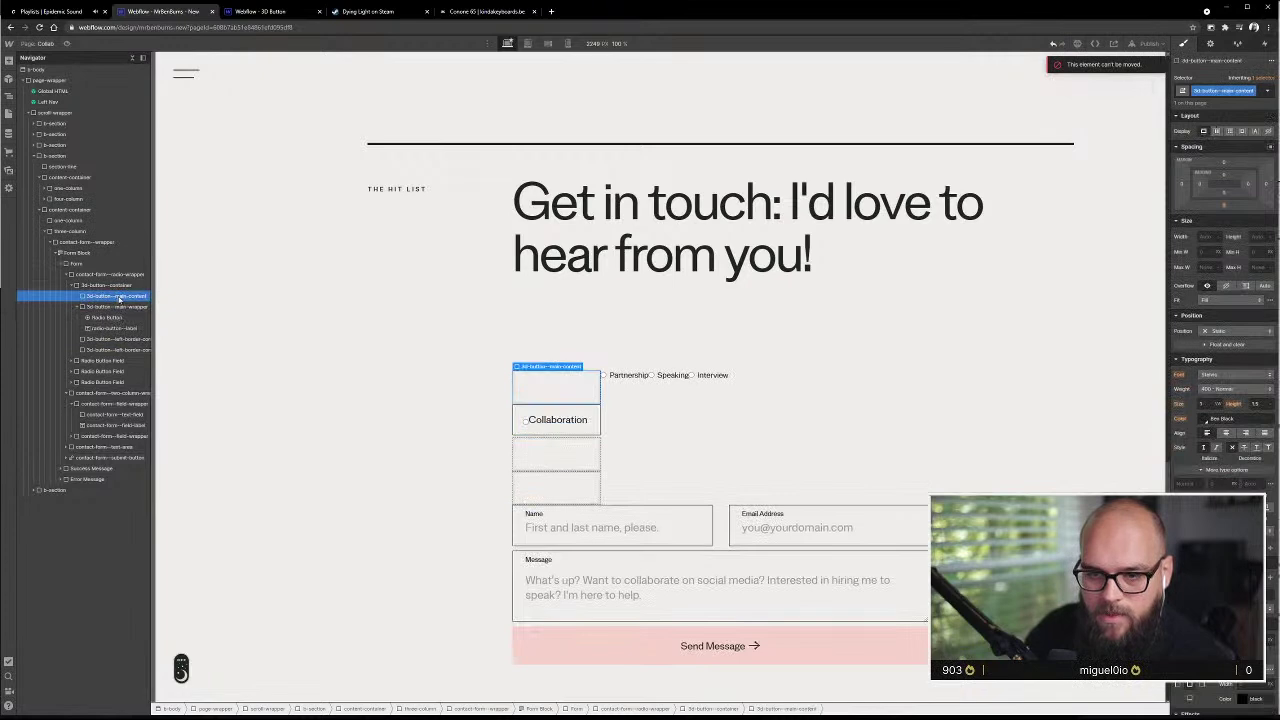
- Drag the left-border container into 3d-button--main-content in the Navigator
left_click(1253, 92)
left_click(1249, 105)
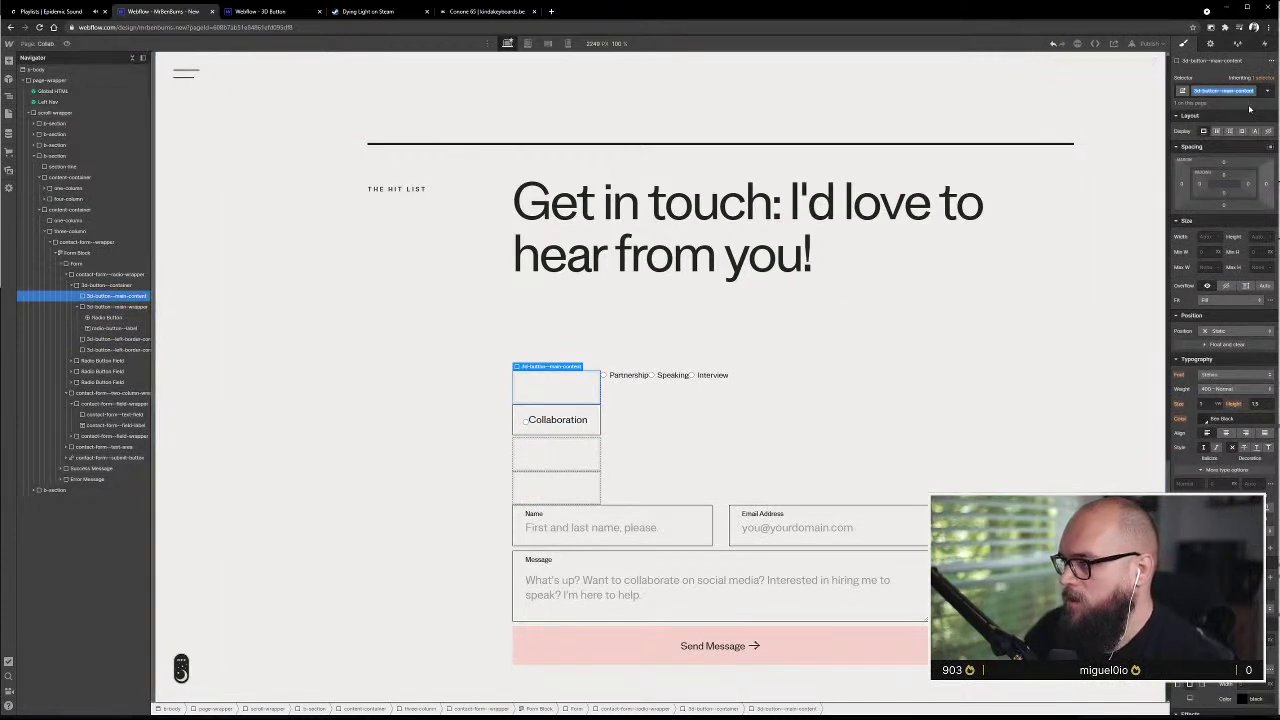
left_click(80, 307)
left_click(78, 307)
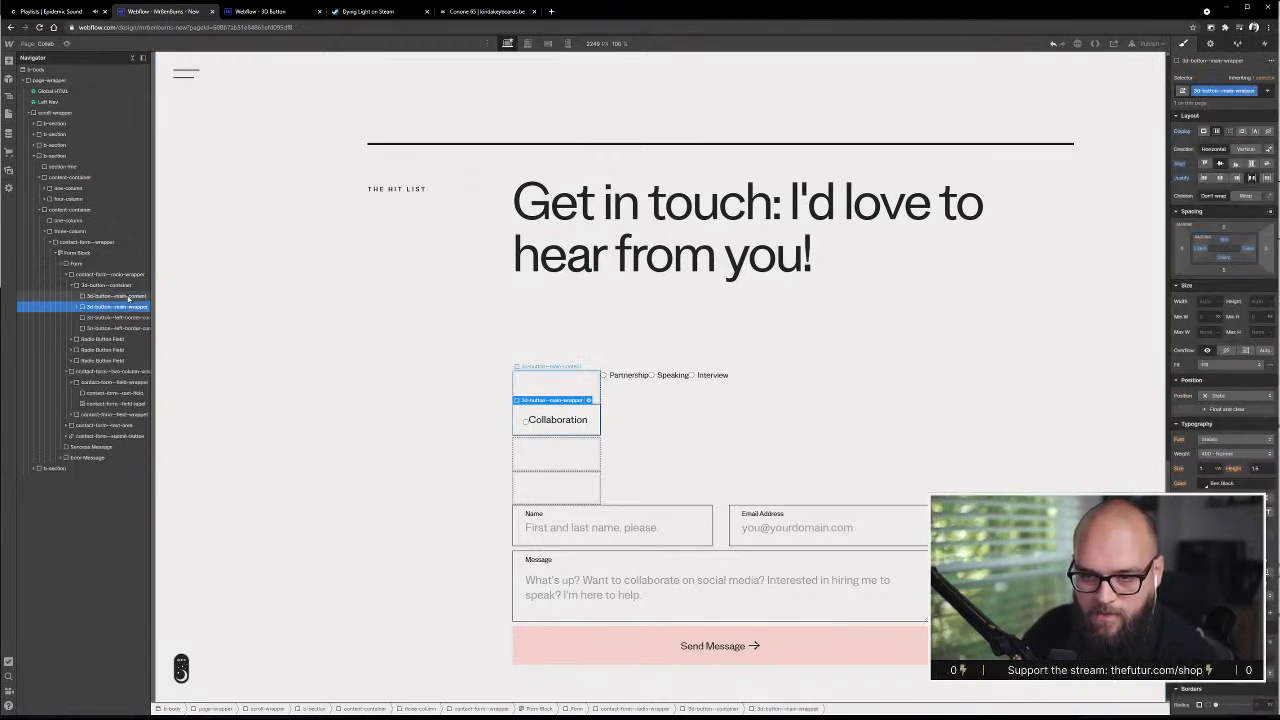
left_click_drag(115, 318, 120, 299)
- Check how the wrapper, left-border container and main-content elements are now nested
left_click(116, 317)
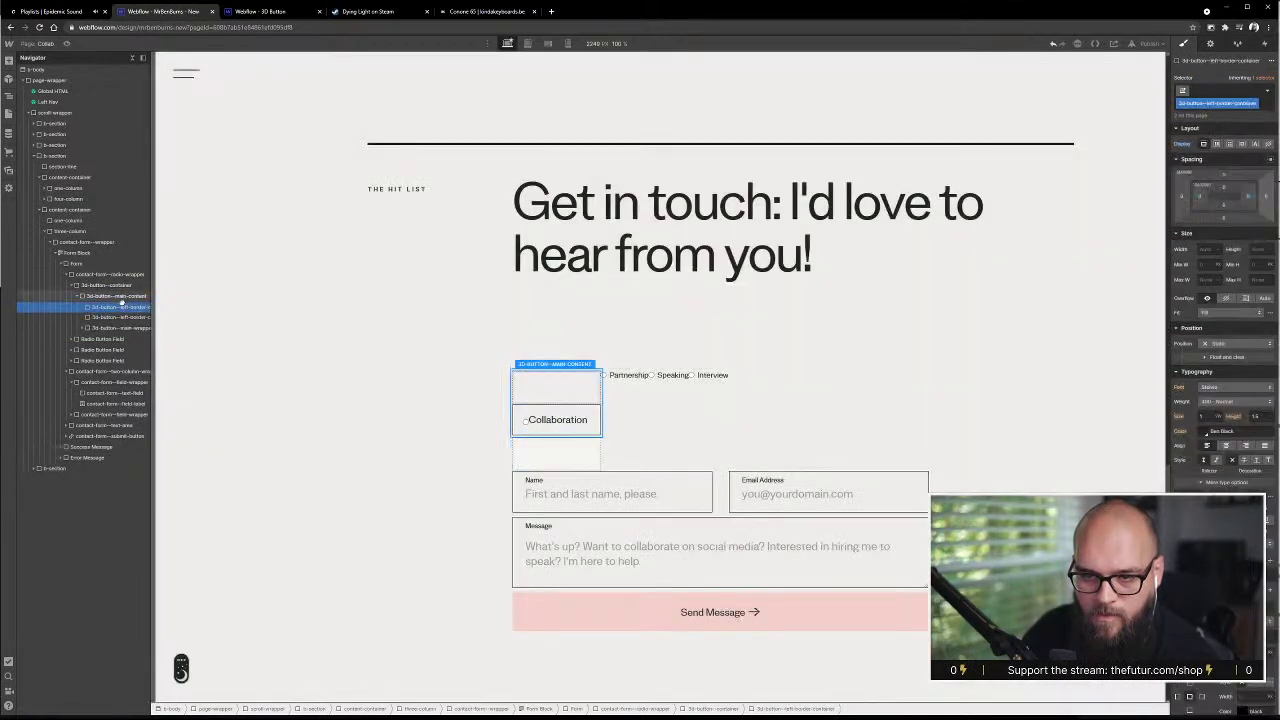
left_click(116, 329)
left_click(116, 317)
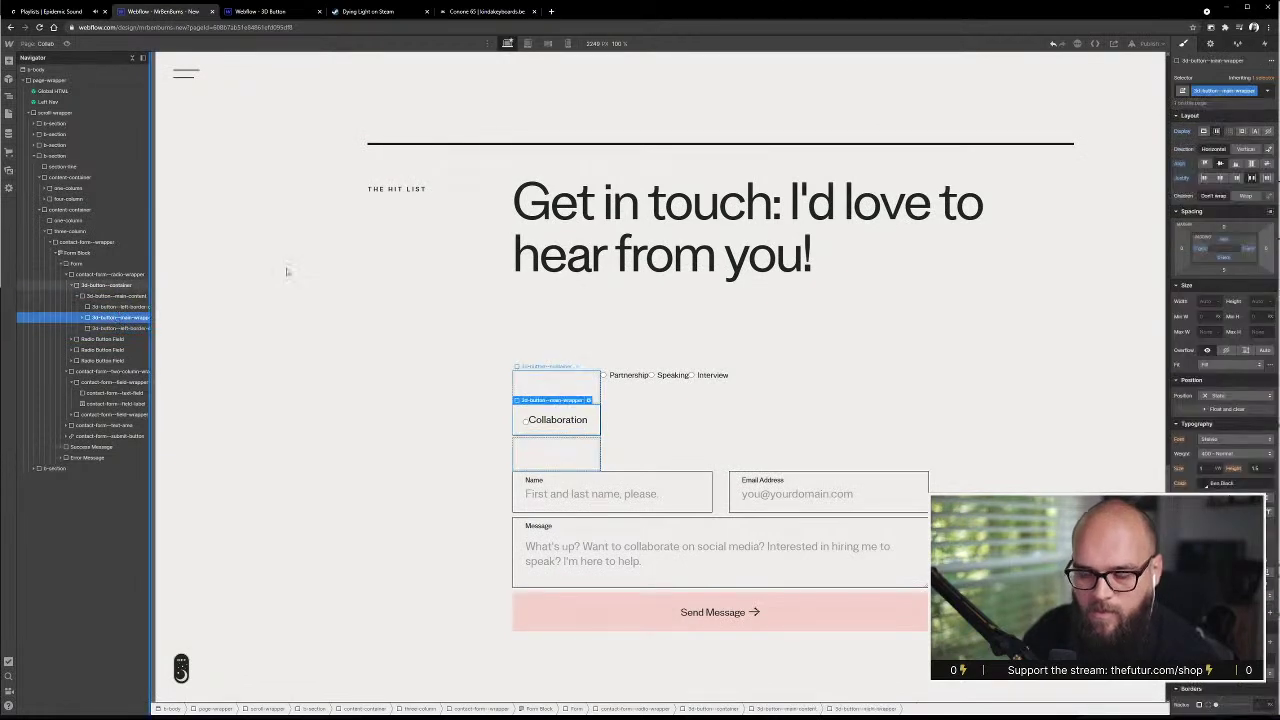
left_click(116, 296)
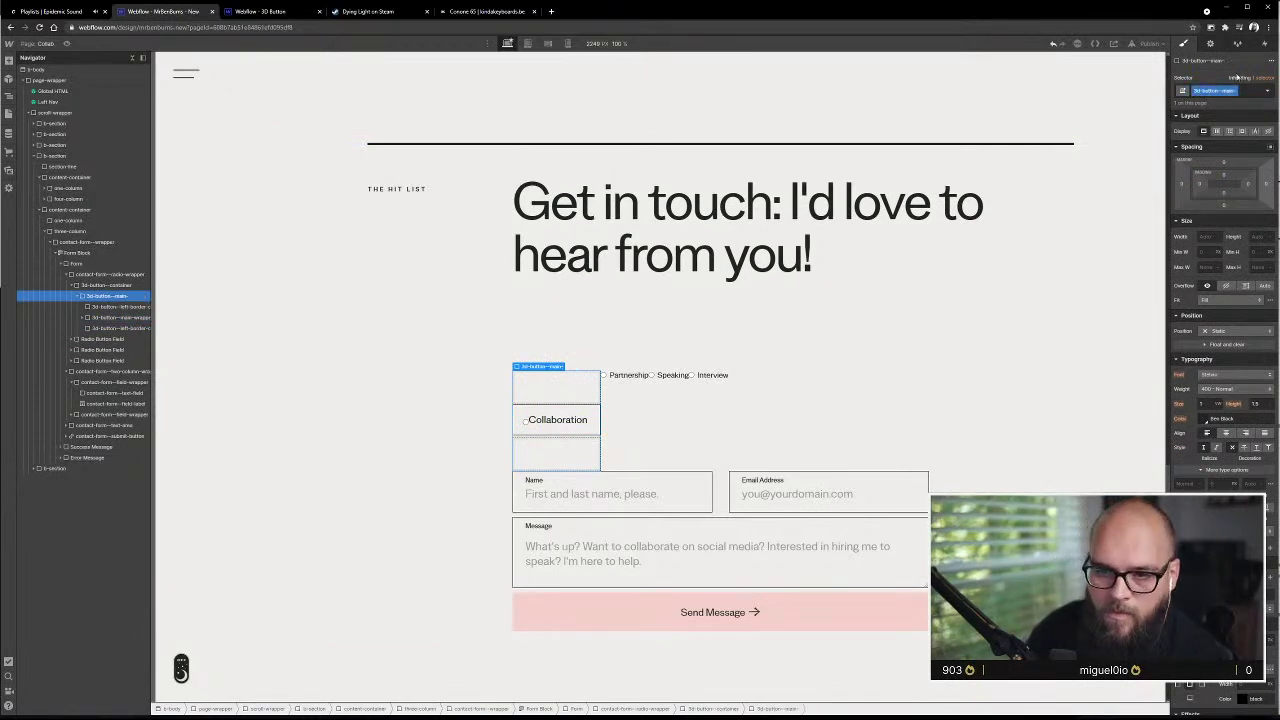
left_click(130, 318)
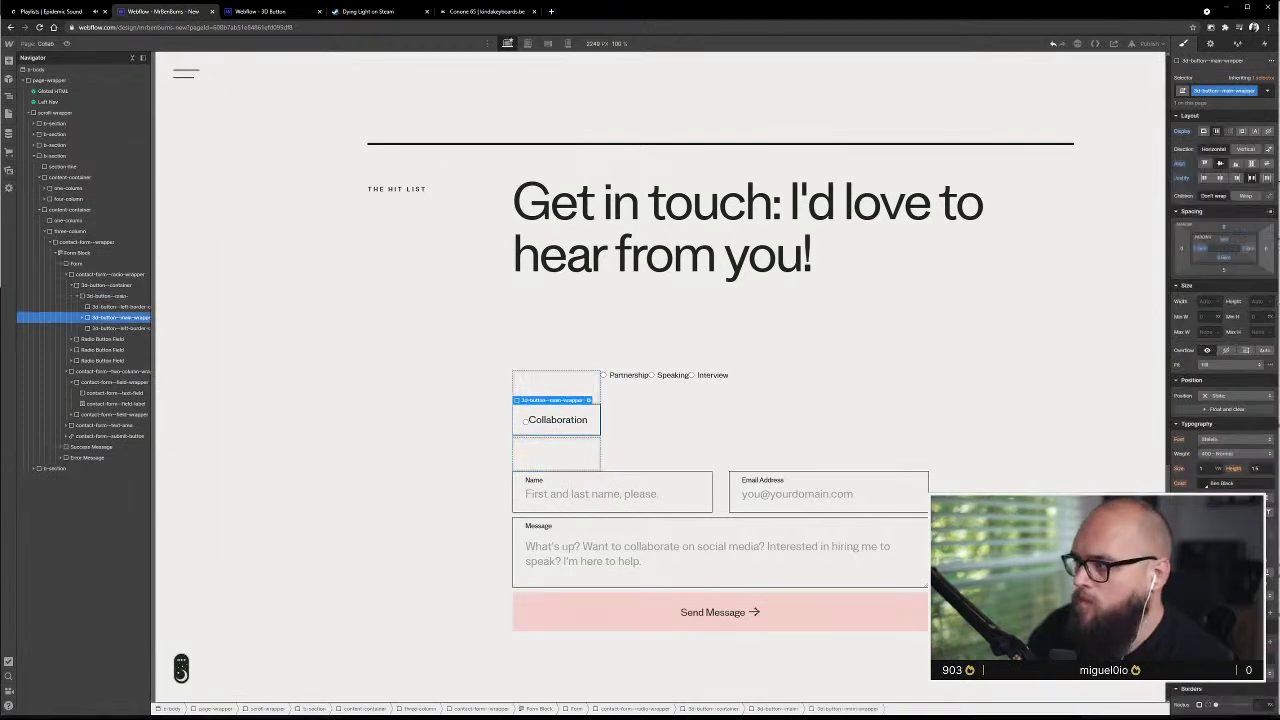
- Duplicate the classes to name the inner element 3d-button--main-content and the outer 3d-button--main-wrapper
left_click(1254, 91)
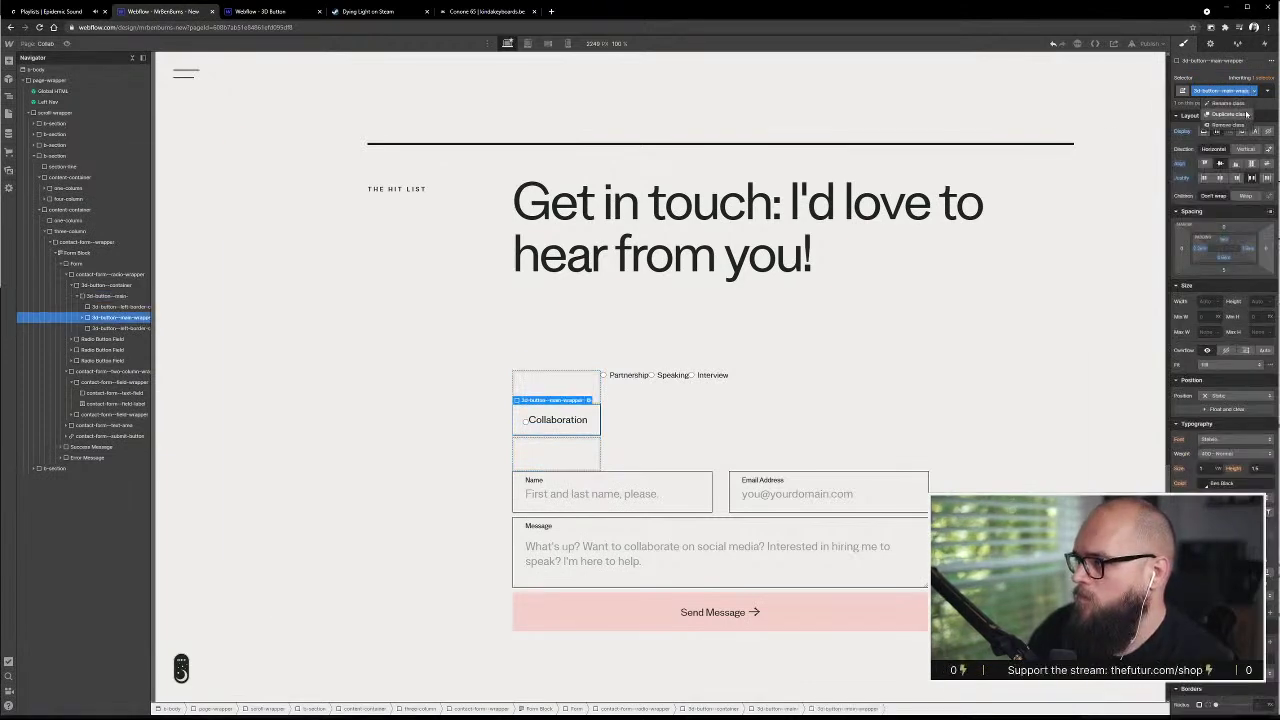
left_click(1246, 114)
key("End")
key("BackSpace")
key("BackSpace")
key("BackSpace")
type("content")
key("Return")
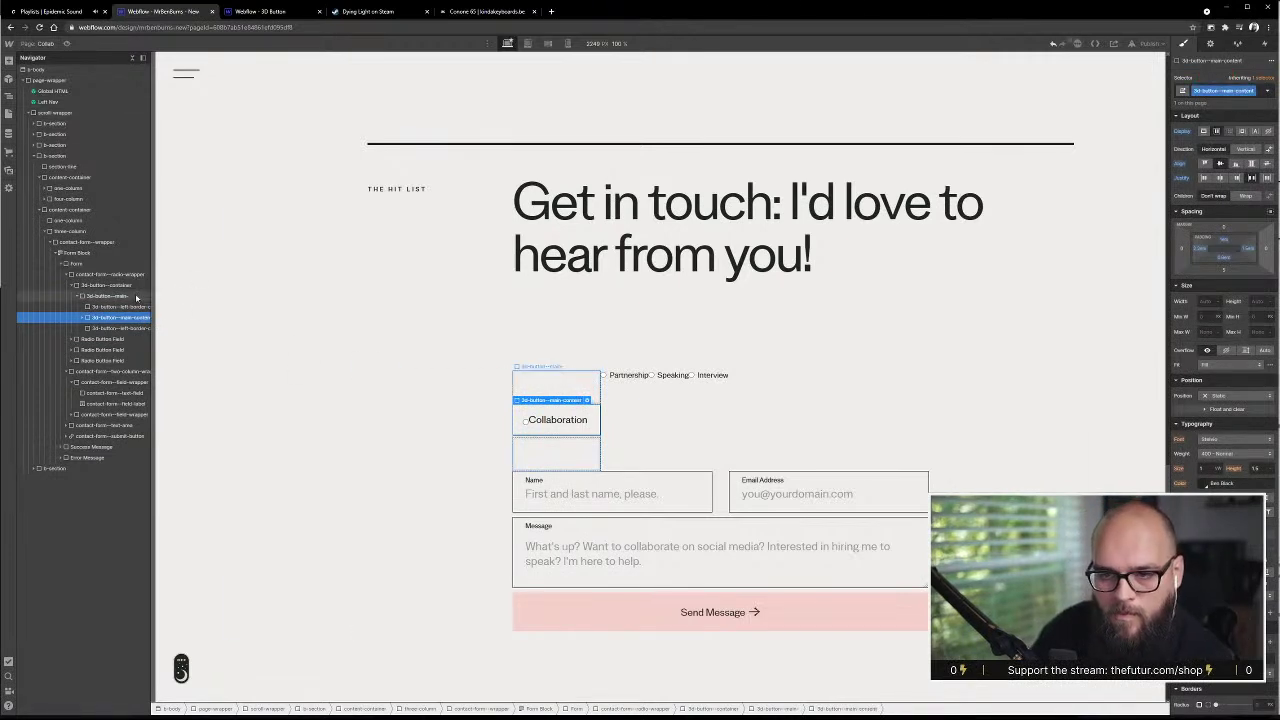
left_click(137, 297)
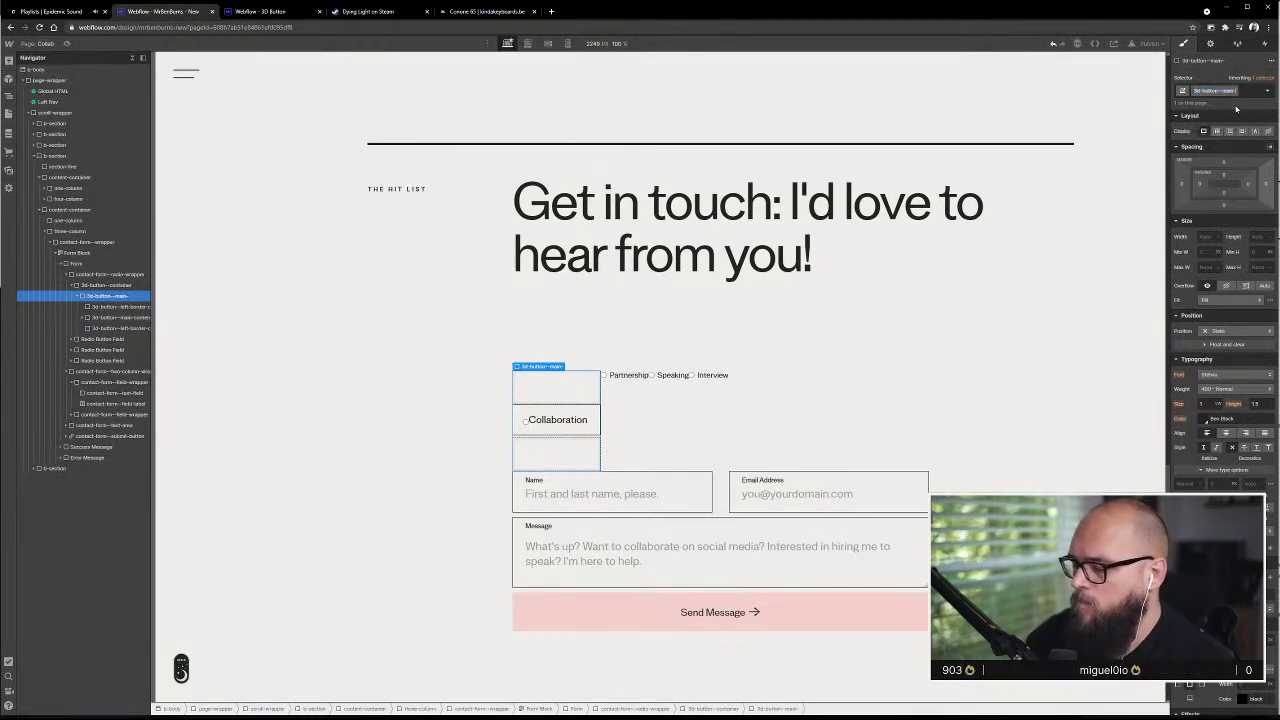
key("Return")
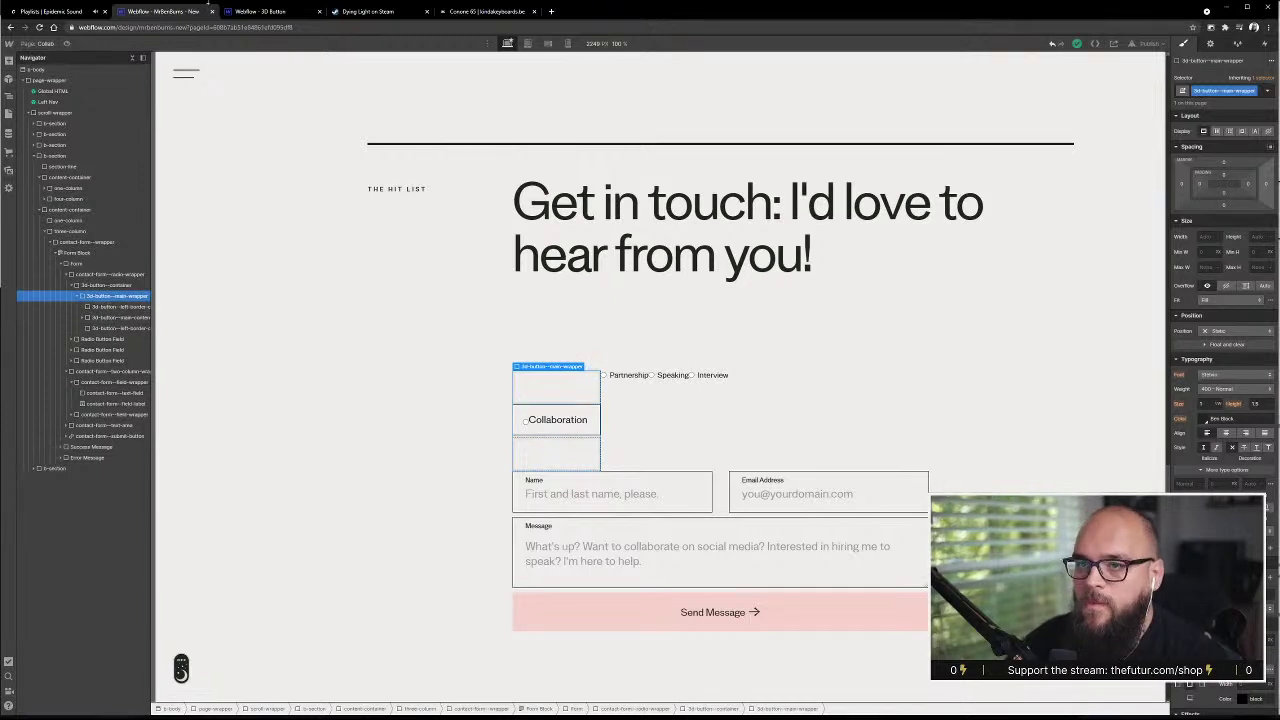
left_click(255, 11)
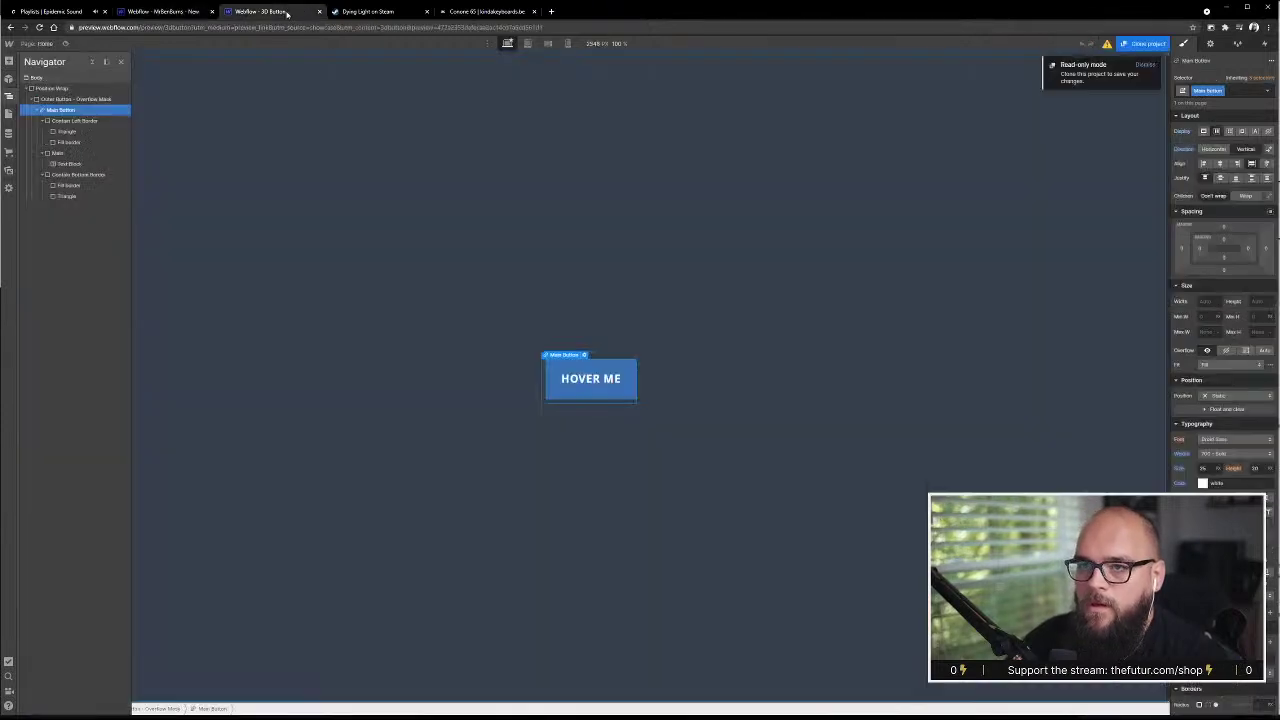
left_click(70, 153)
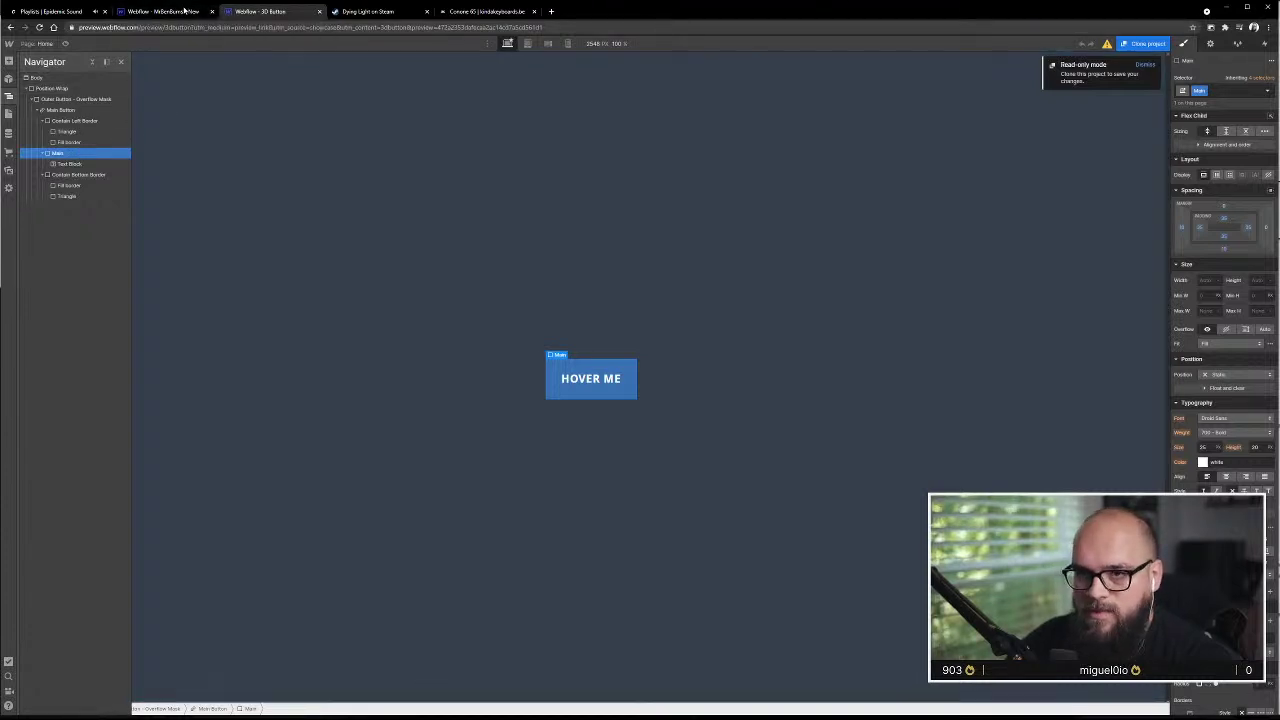
left_click(185, 10)
left_click(127, 317)
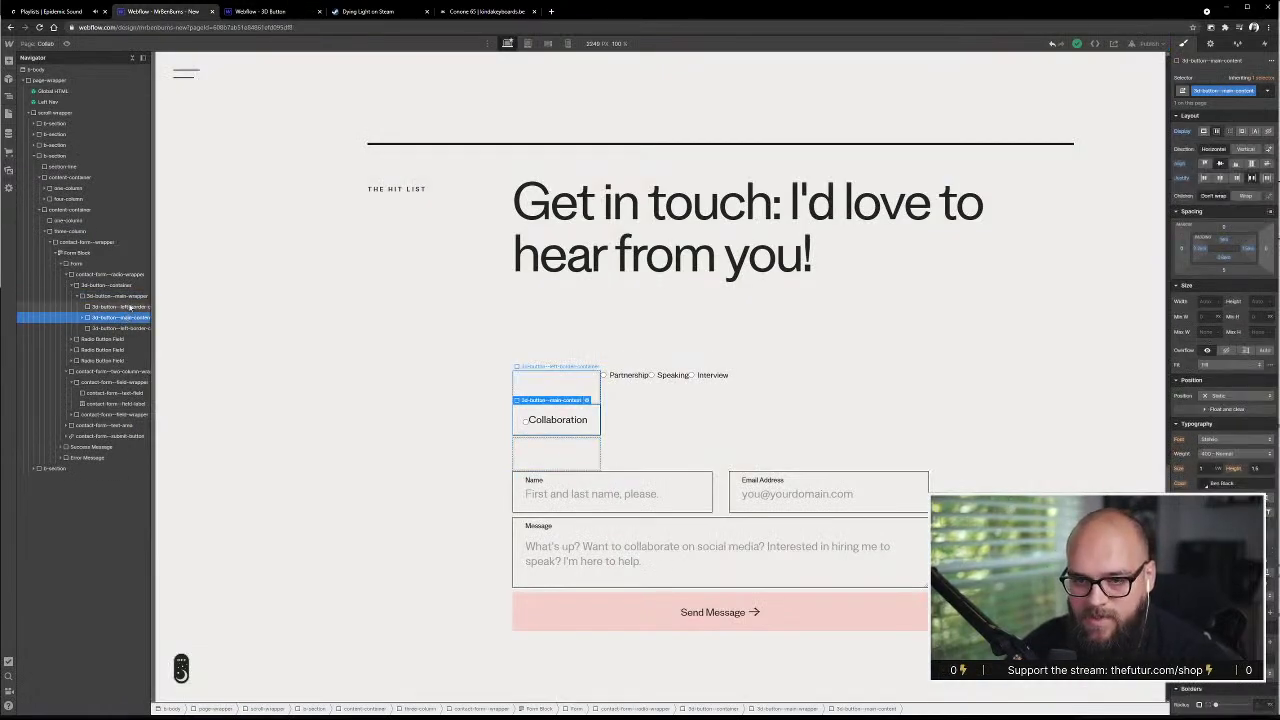
left_click(128, 297)
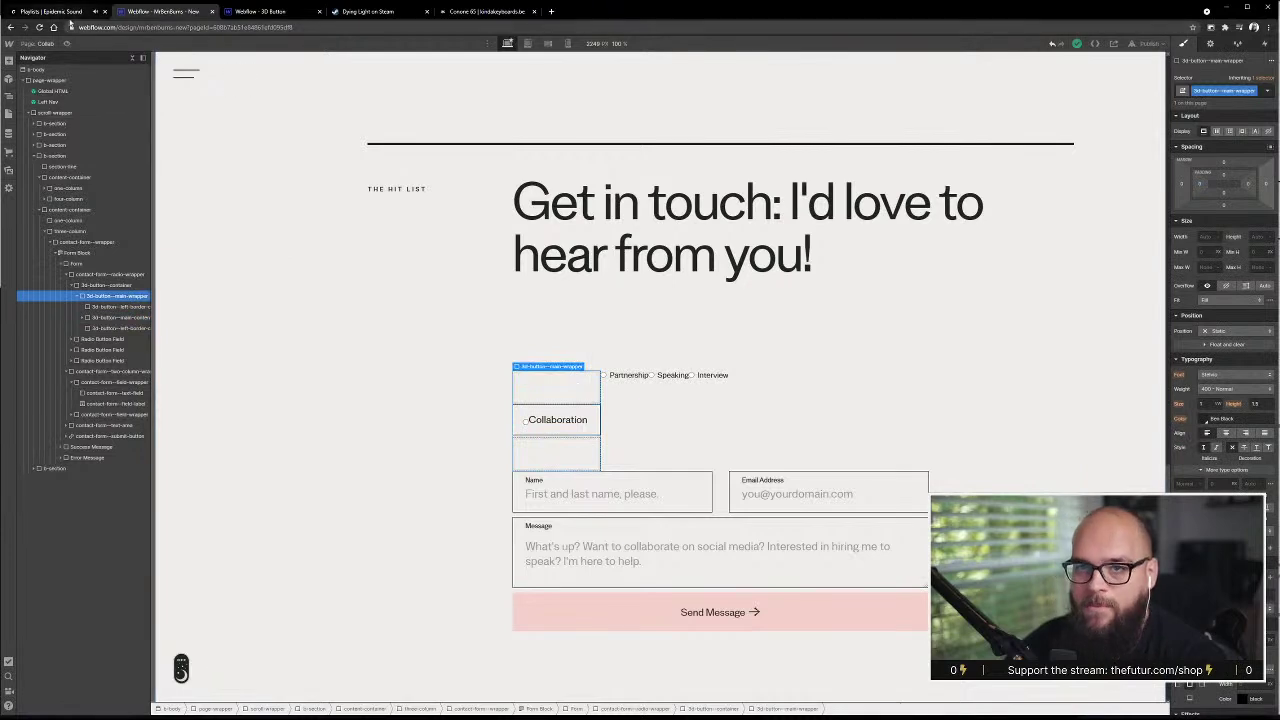
left_click(262, 11)
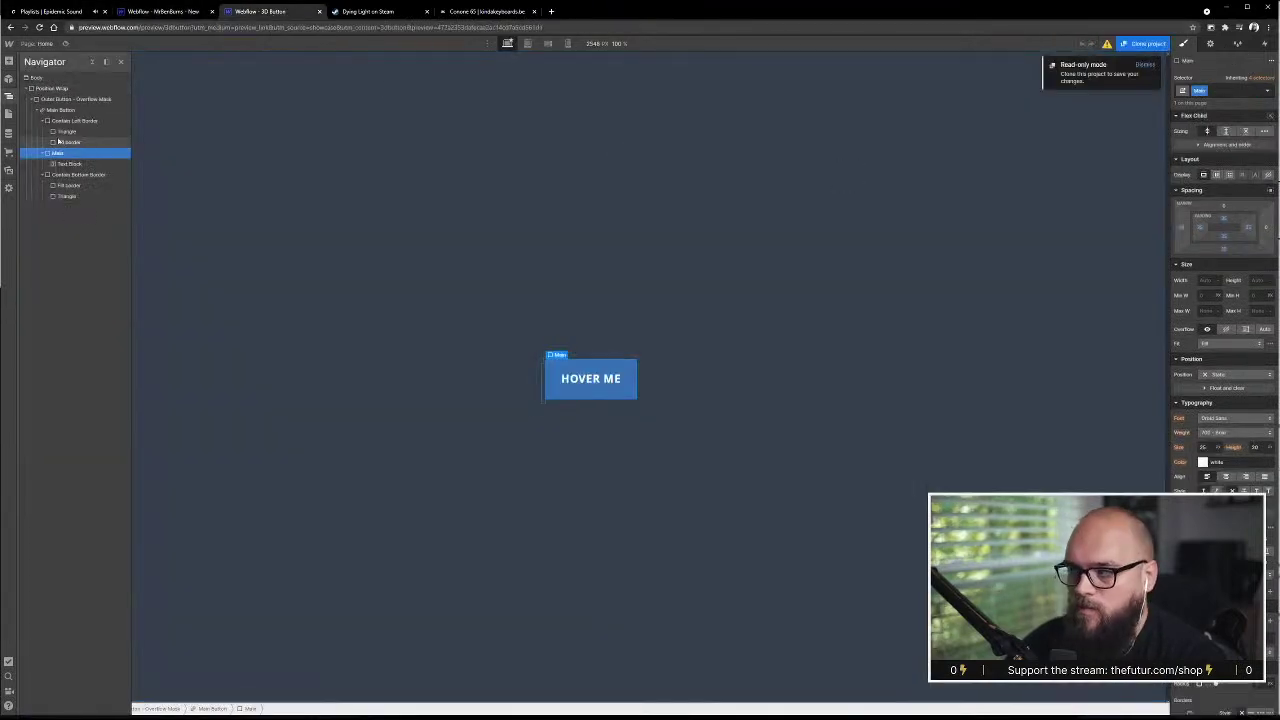
left_click(92, 110)
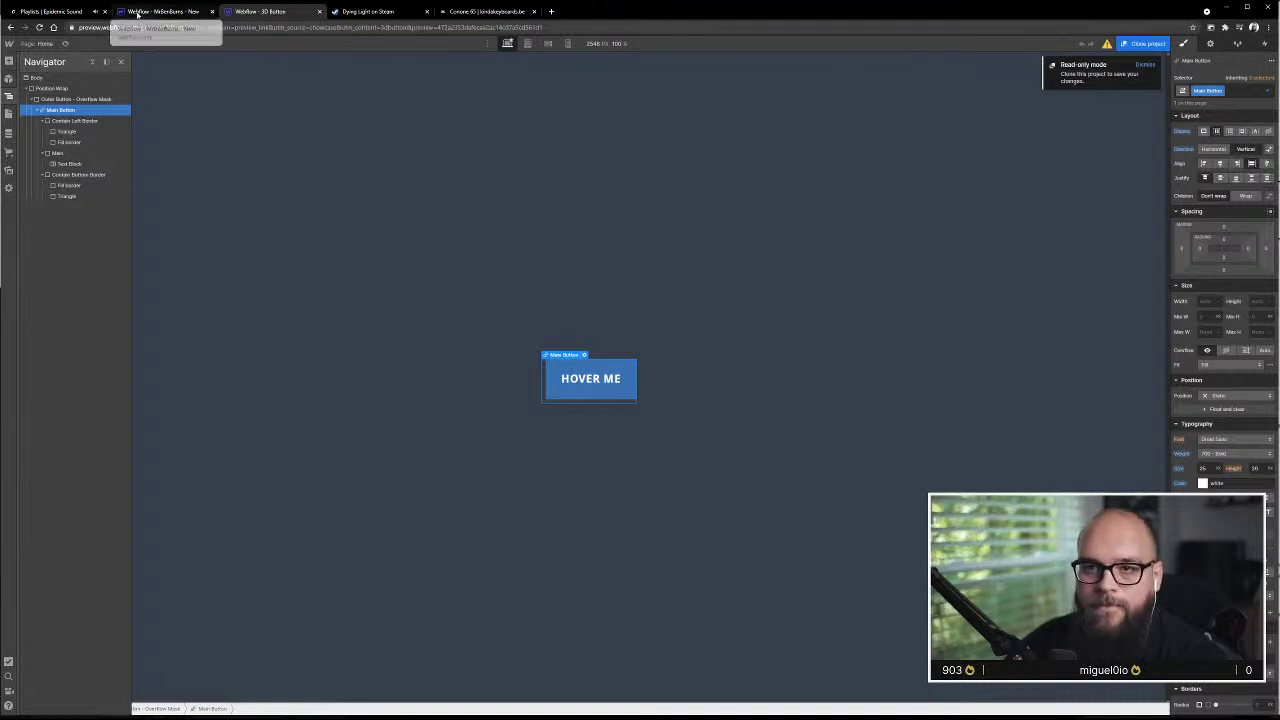
left_click(160, 11)
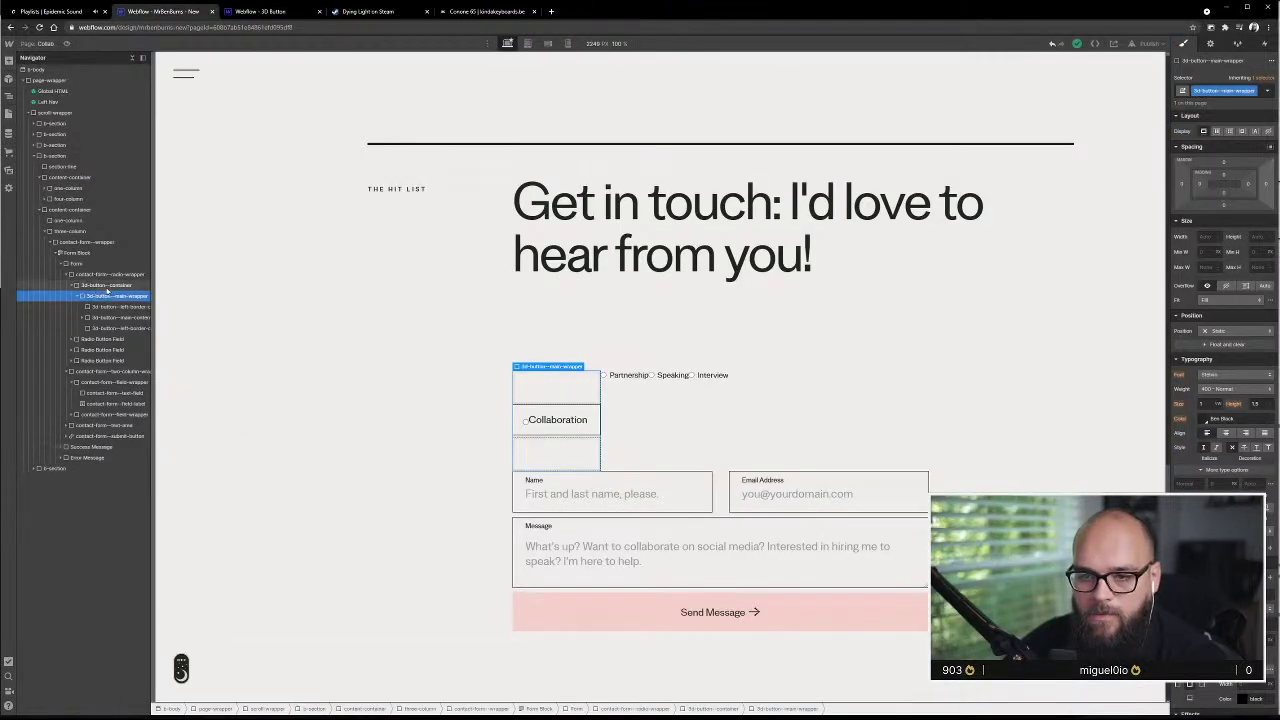
- Make 3d-button--main-wrapper a flex container, then bring up the 3D Button reference project
left_click(1217, 131)
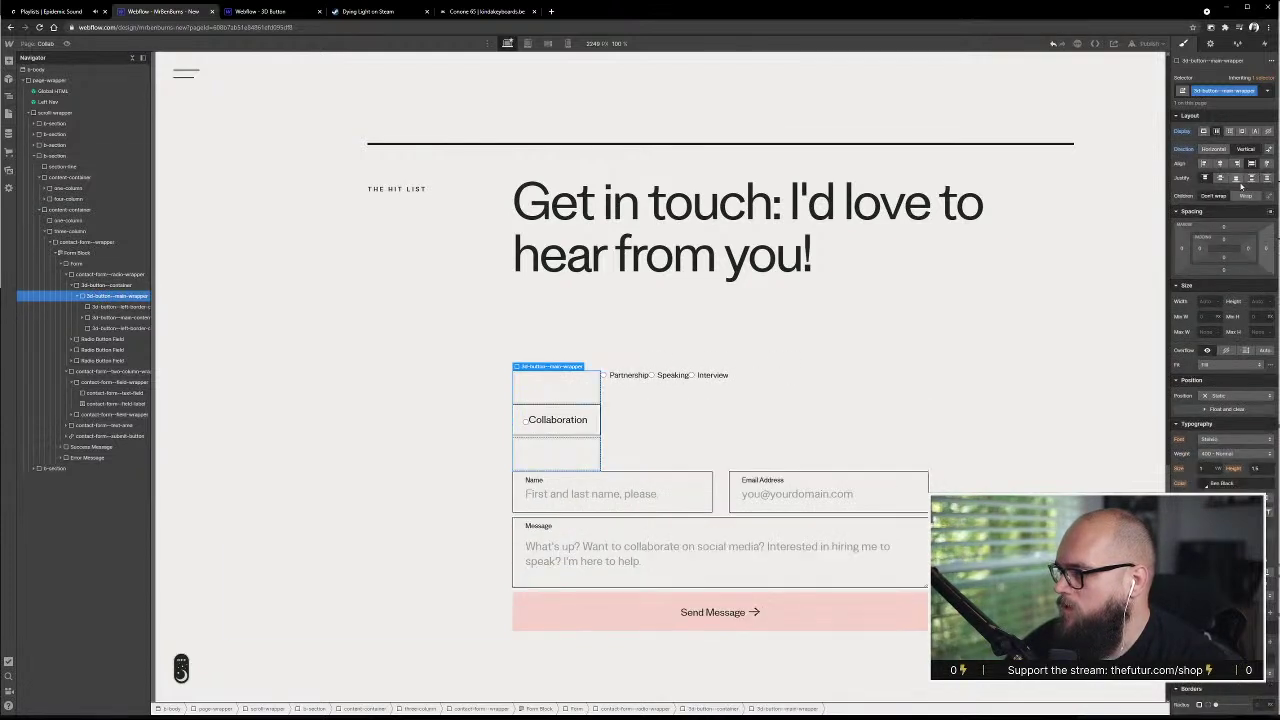
left_click(265, 11)
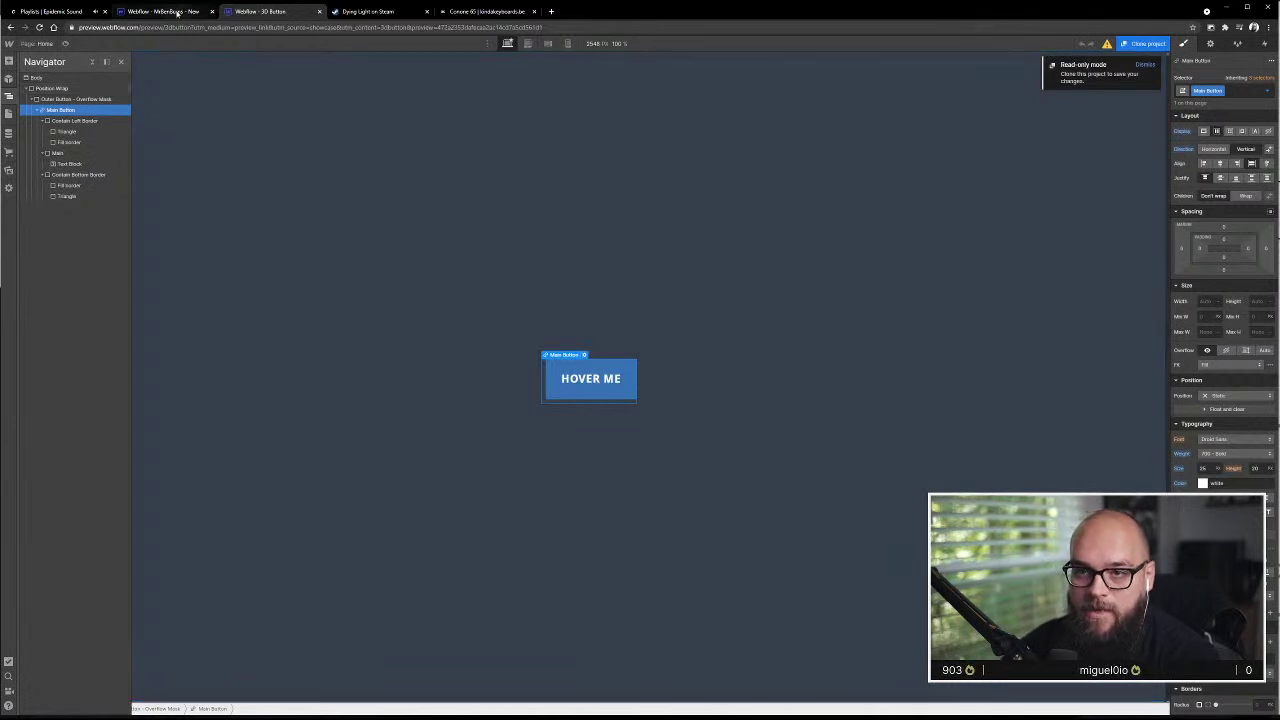
- On the contact page, select the left-border element and then 3d-button--main-wrapper
left_click(177, 12)
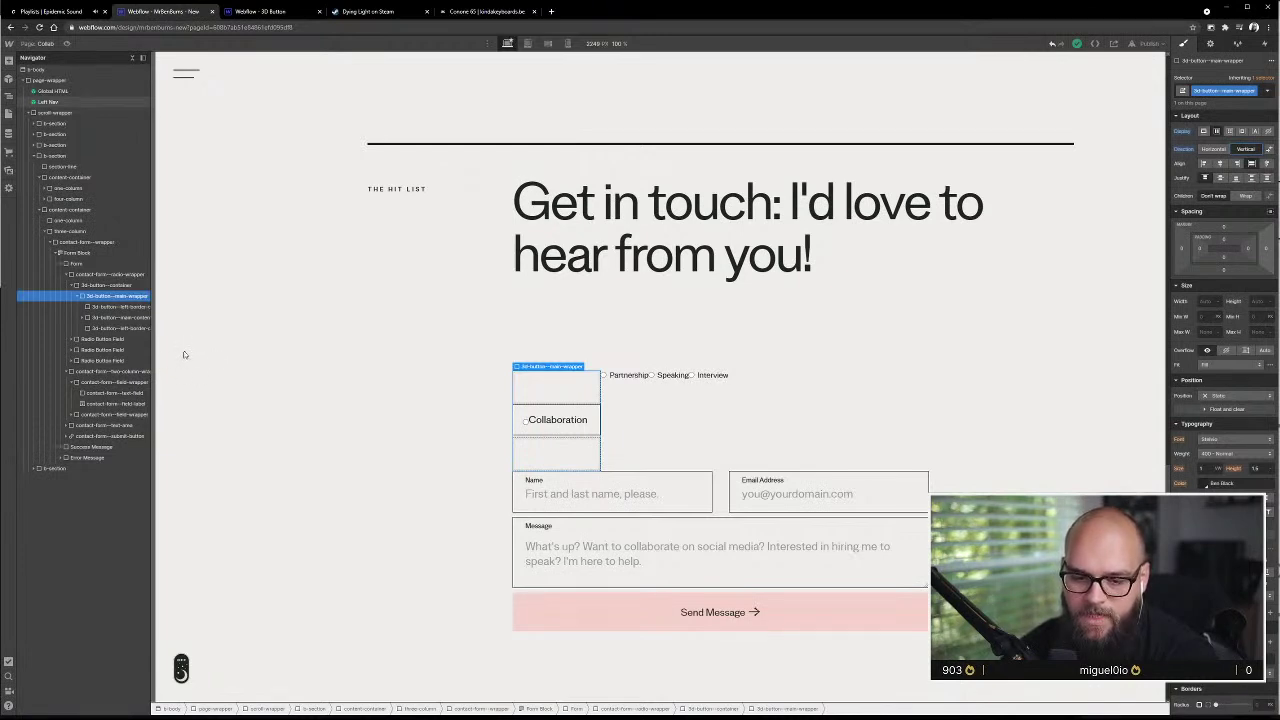
left_click(118, 307)
left_click(100, 296)
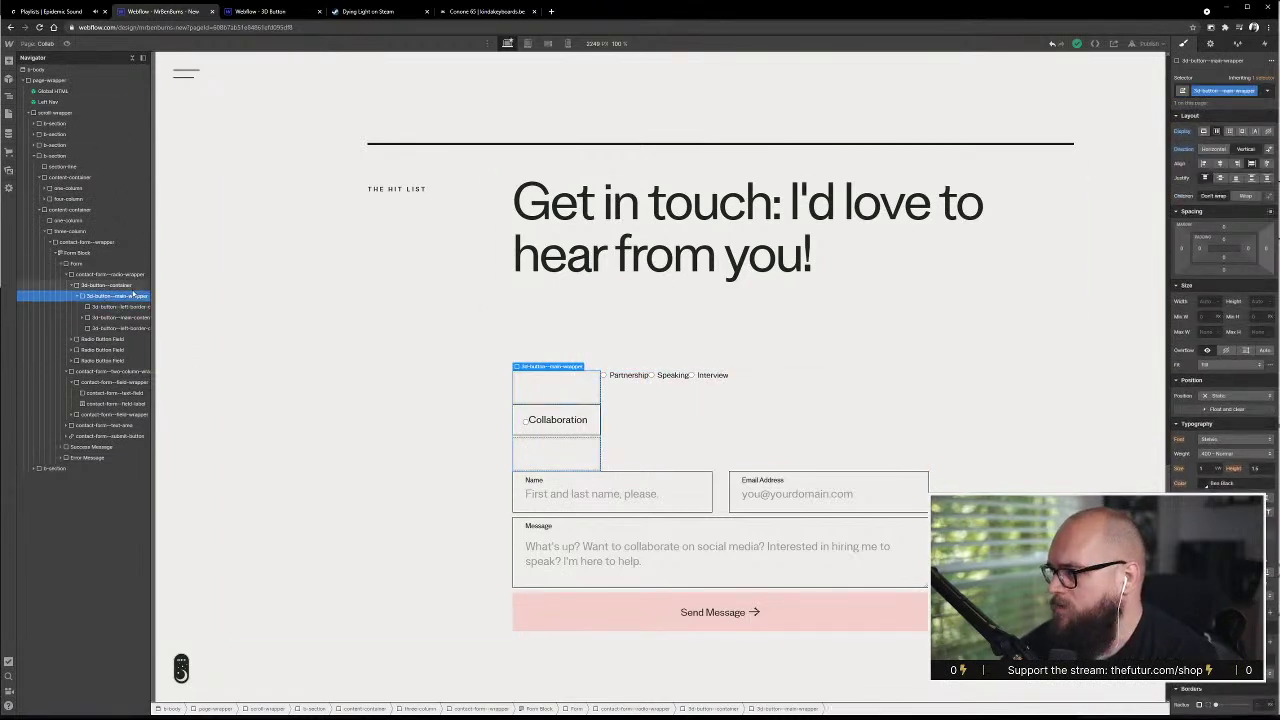
- Review the reference project's Main Button styles, then return to the contact page
left_click(256, 22)
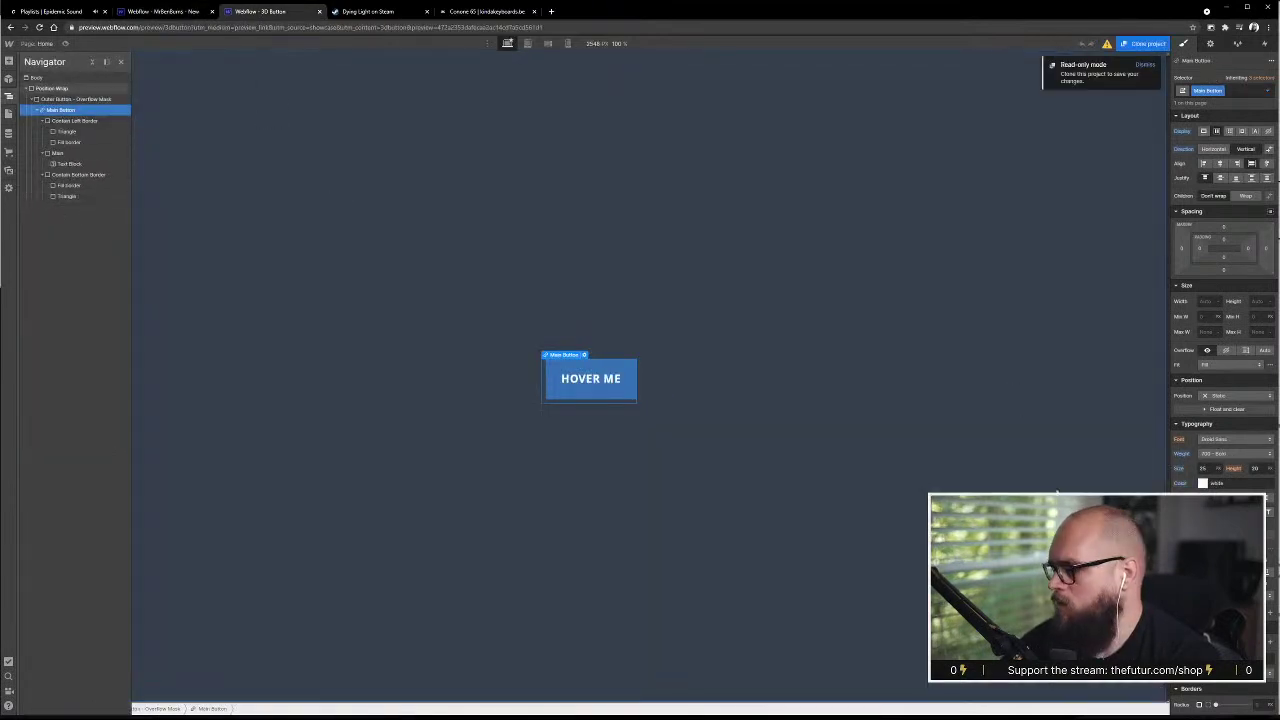
scroll(1227, 473, "down", 1)
scroll(1225, 473, "down", 1)
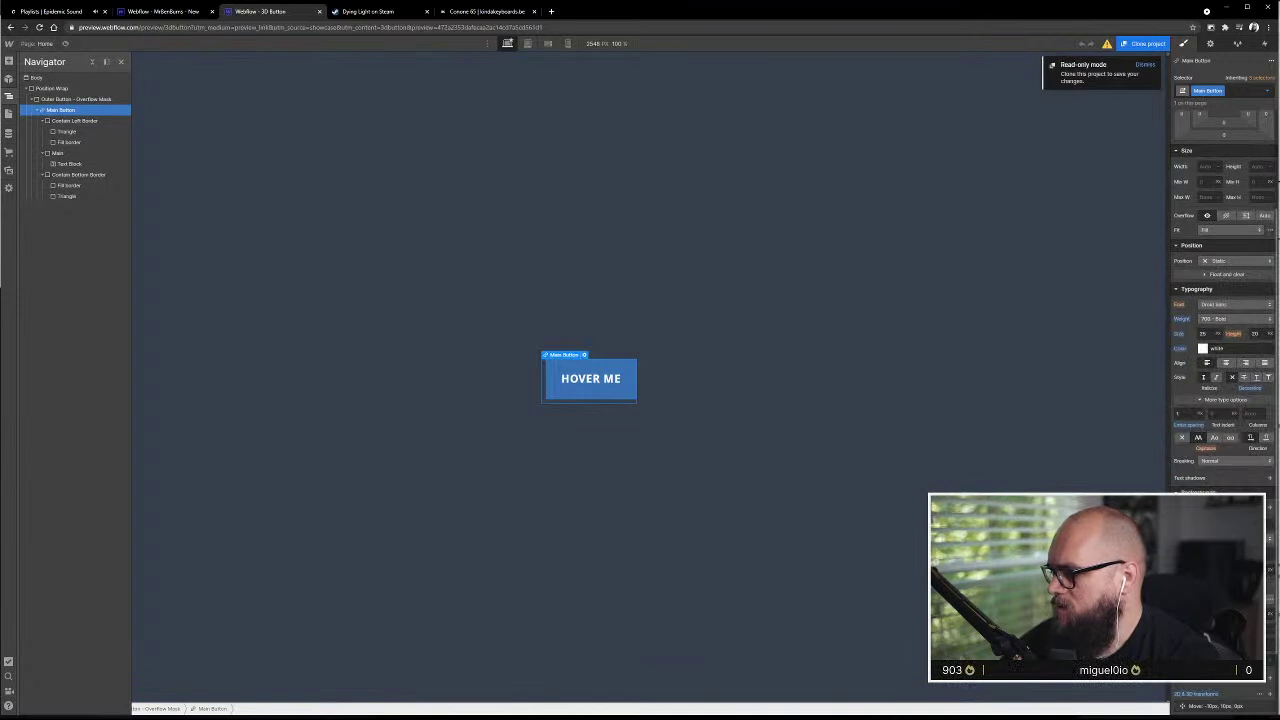
scroll(1198, 435, "down", 1)
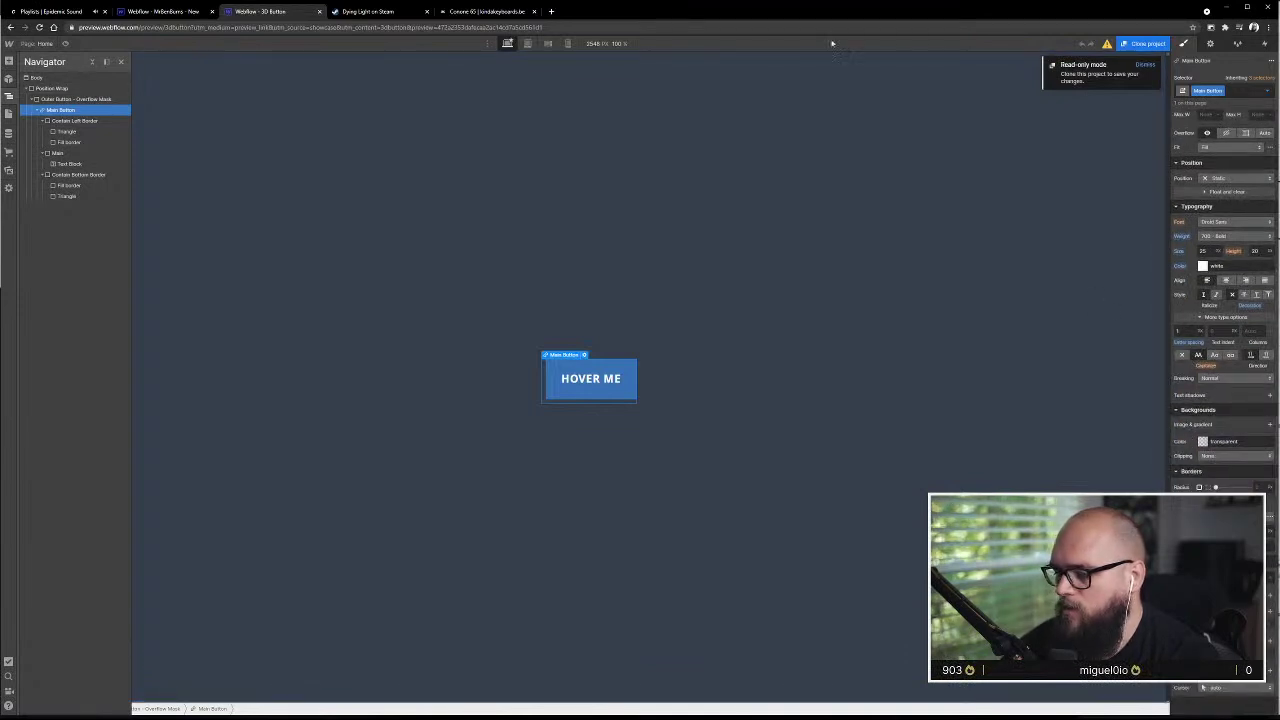
left_click(160, 11)
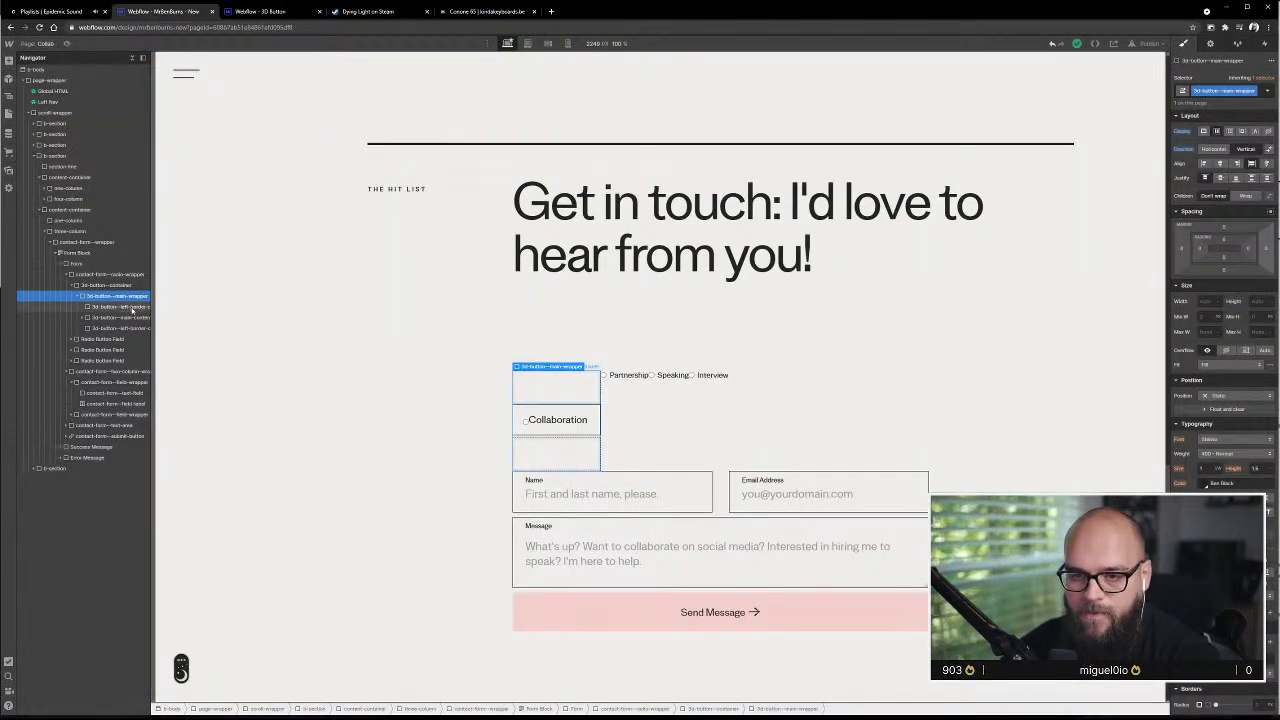
- Compare with the reference project and apply the Ease Out Cubic easing curve
scroll(1210, 300, "down", 3)
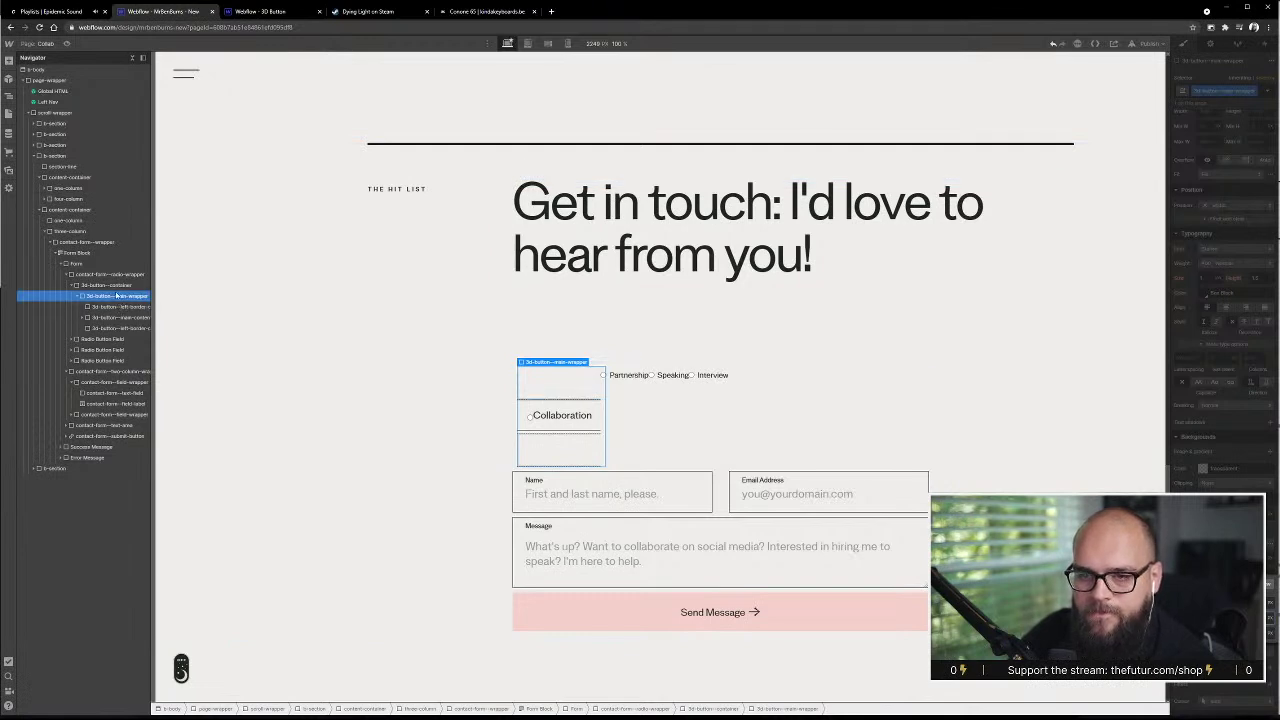
left_click(288, 11)
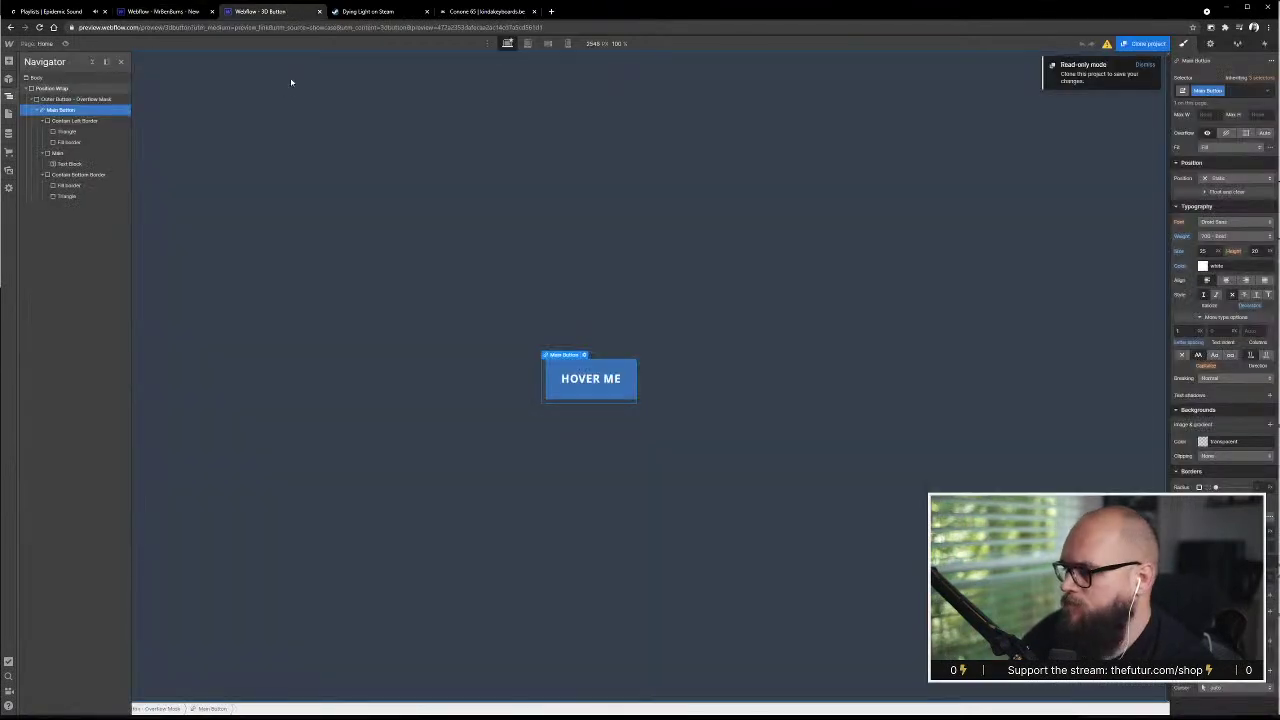
left_click(163, 11)
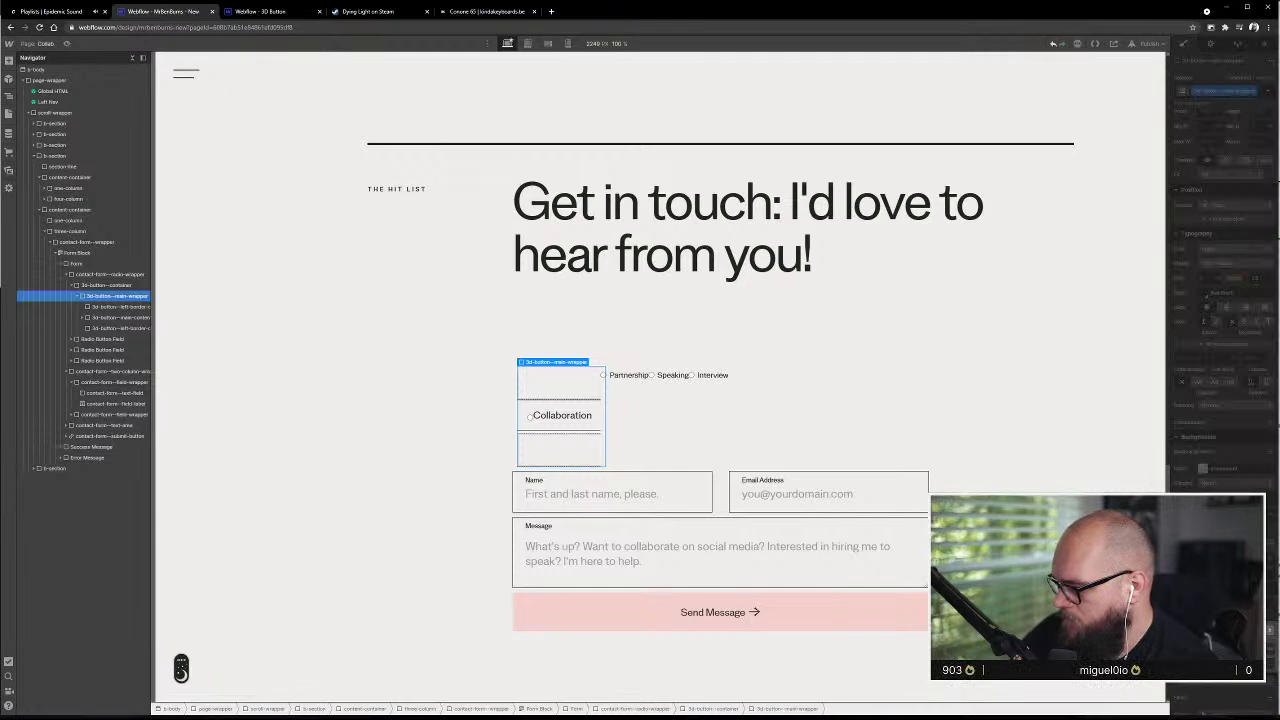
left_click(1028, 370)
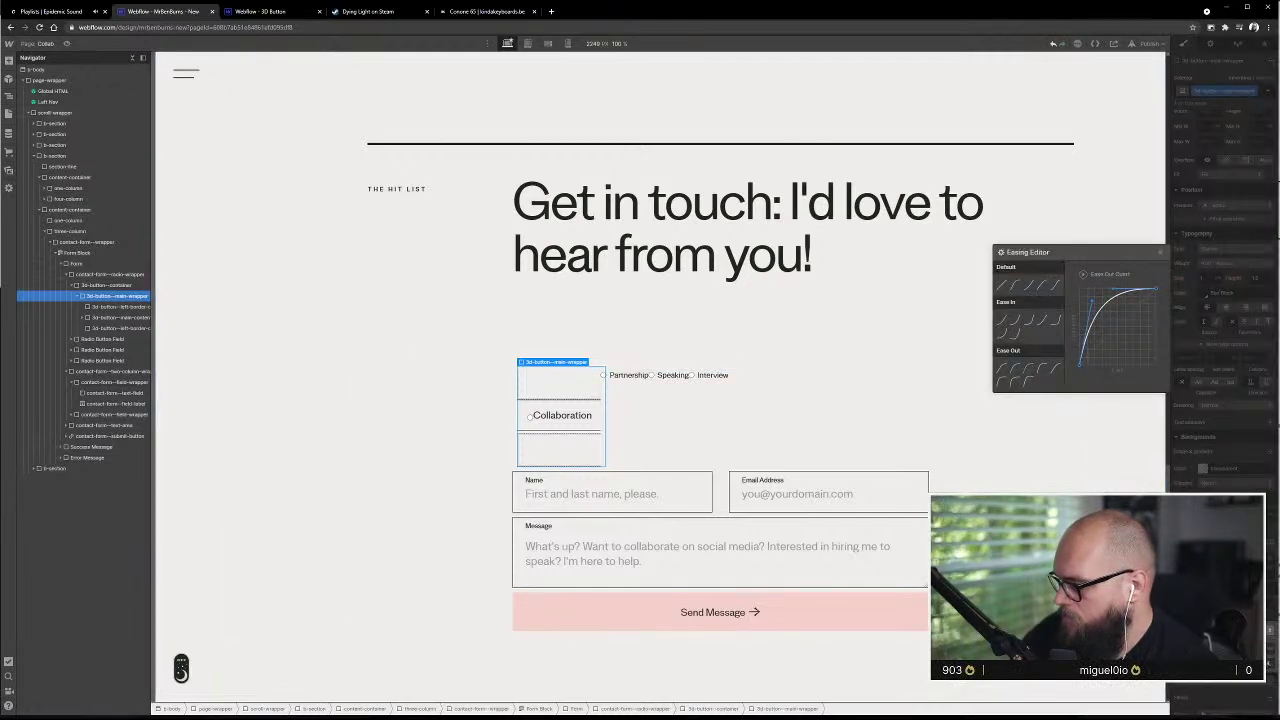
left_click(1156, 450)
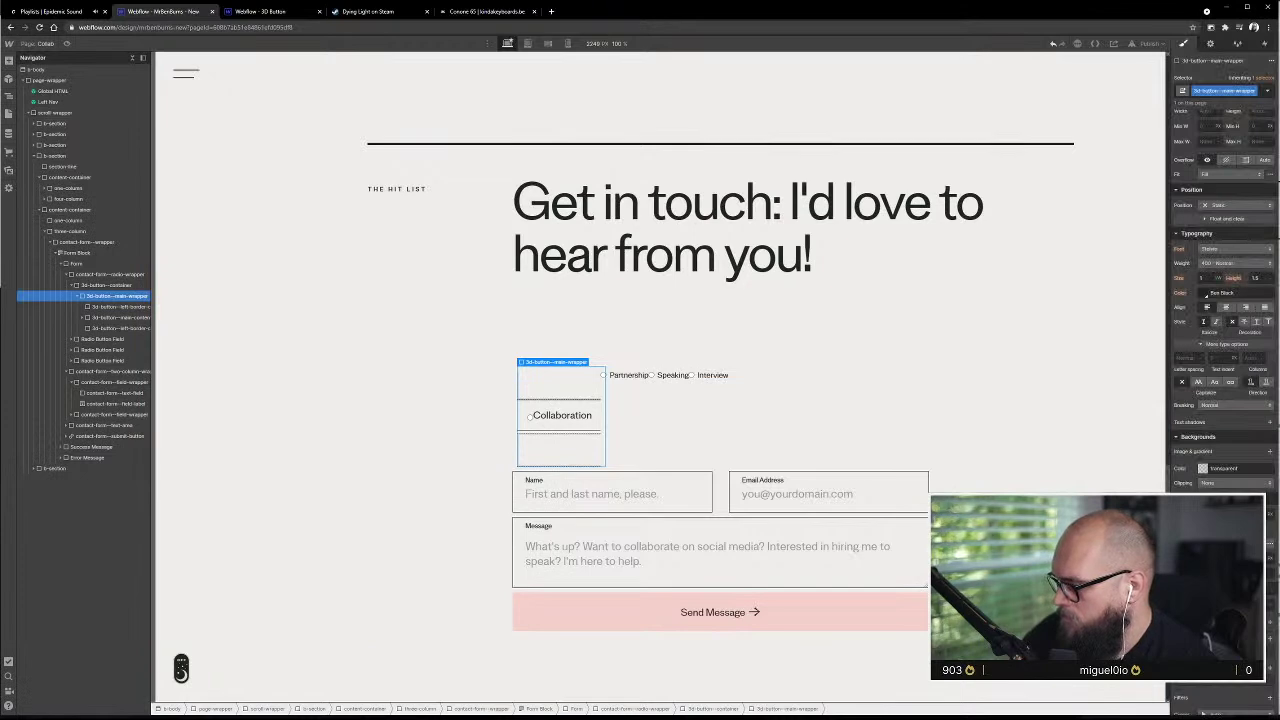
- Add a transition on All Properties to the main wrapper with an ease-out easing preset
left_click(1205, 293)
left_click(1228, 580)
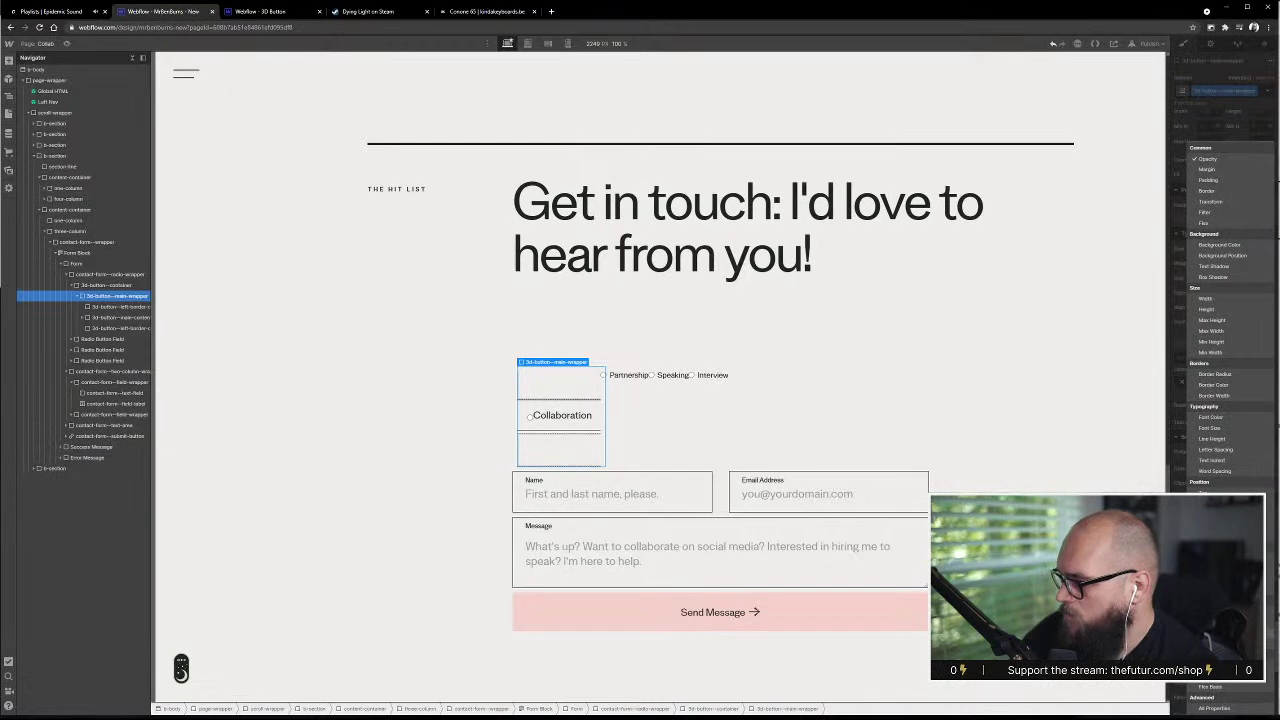
left_click(1218, 708)
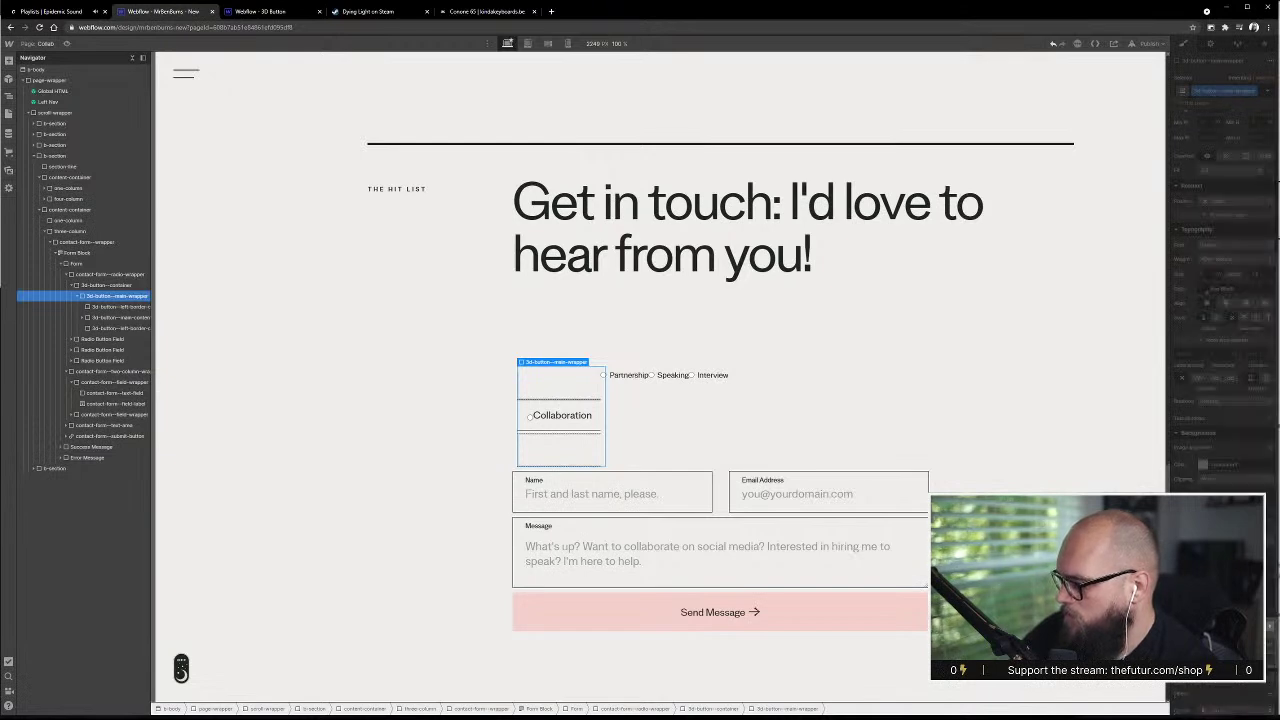
left_click(1208, 626)
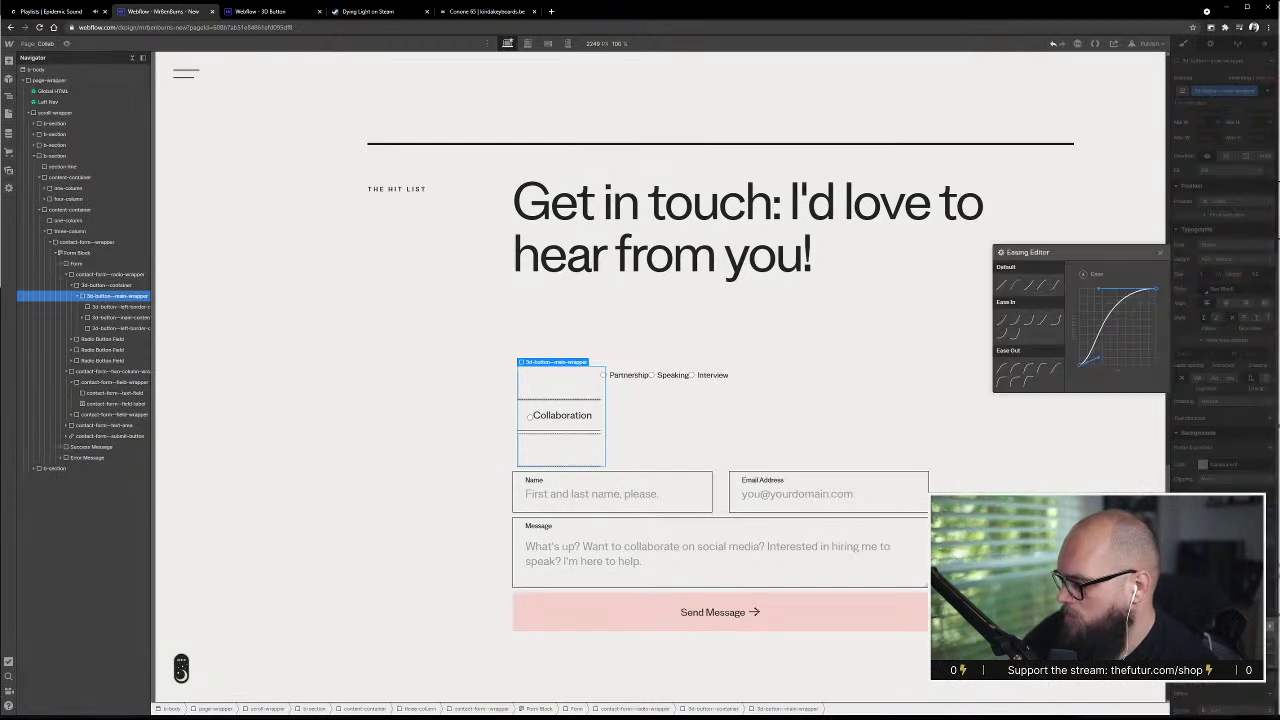
left_click(1028, 372)
key("Escape")
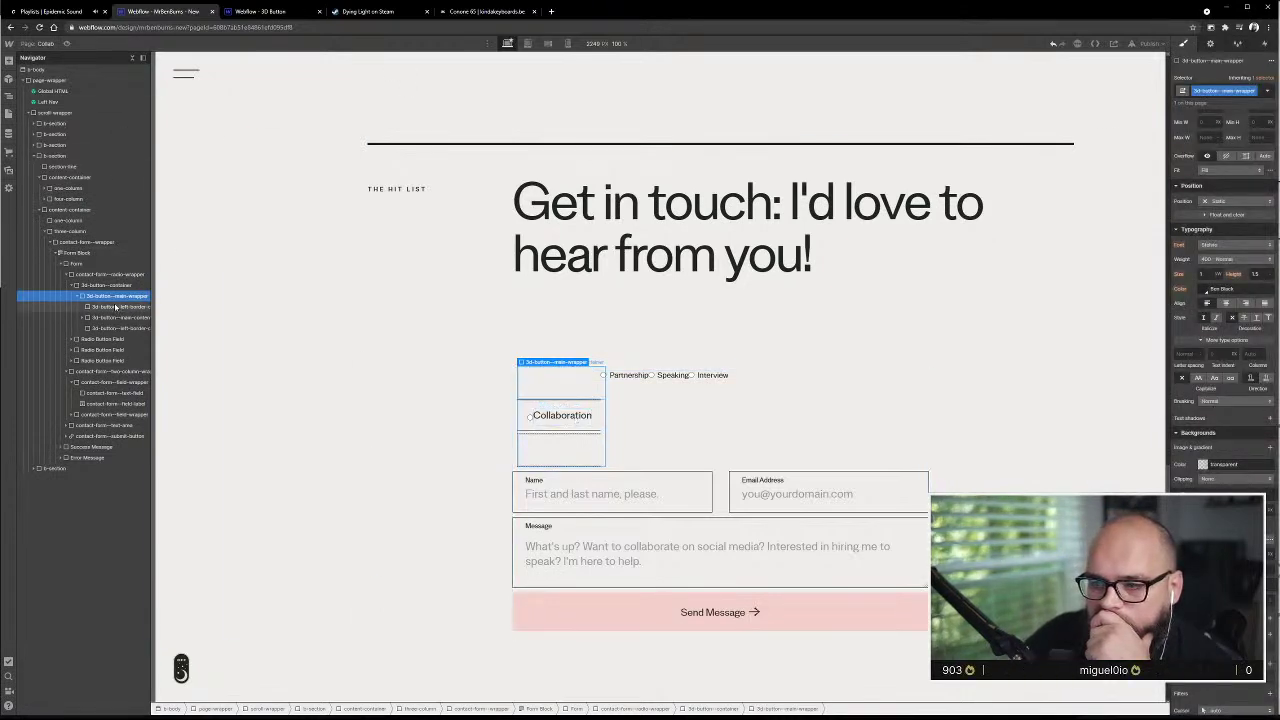
left_click(258, 12)
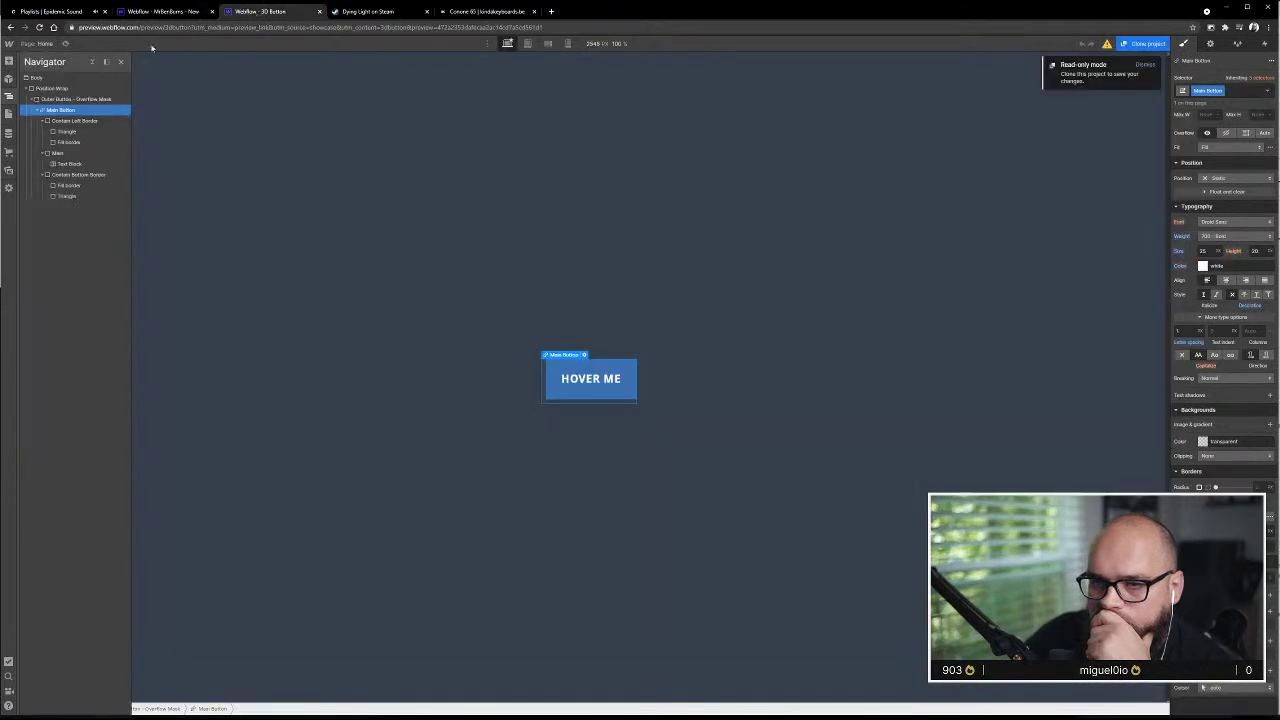
left_click(63, 121)
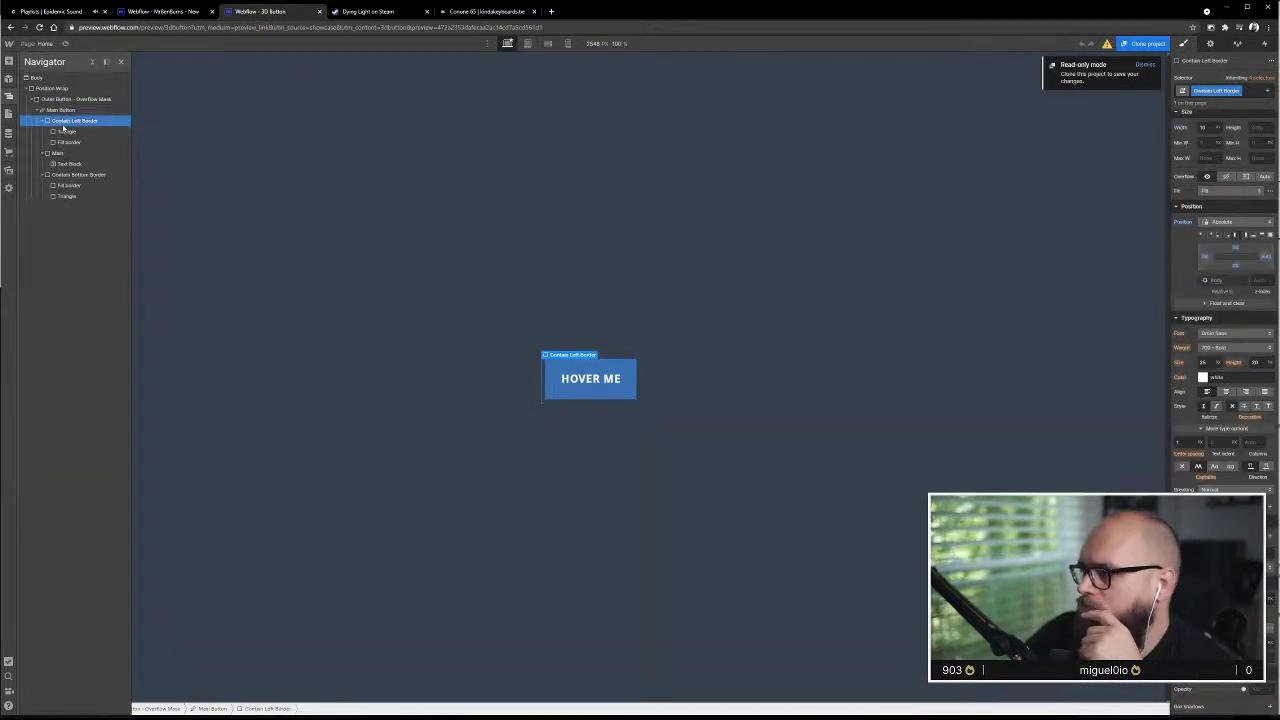
right_click(66, 122)
left_click(71, 124)
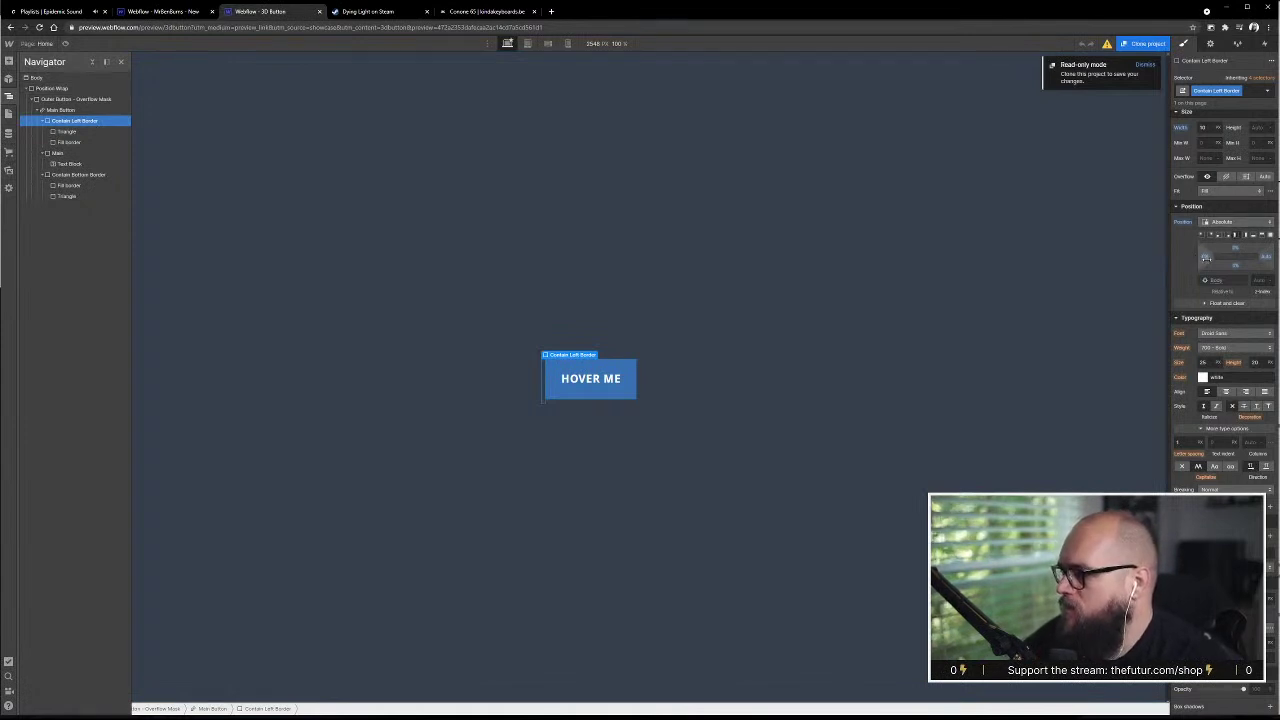
scroll(1196, 258, "up", 3)
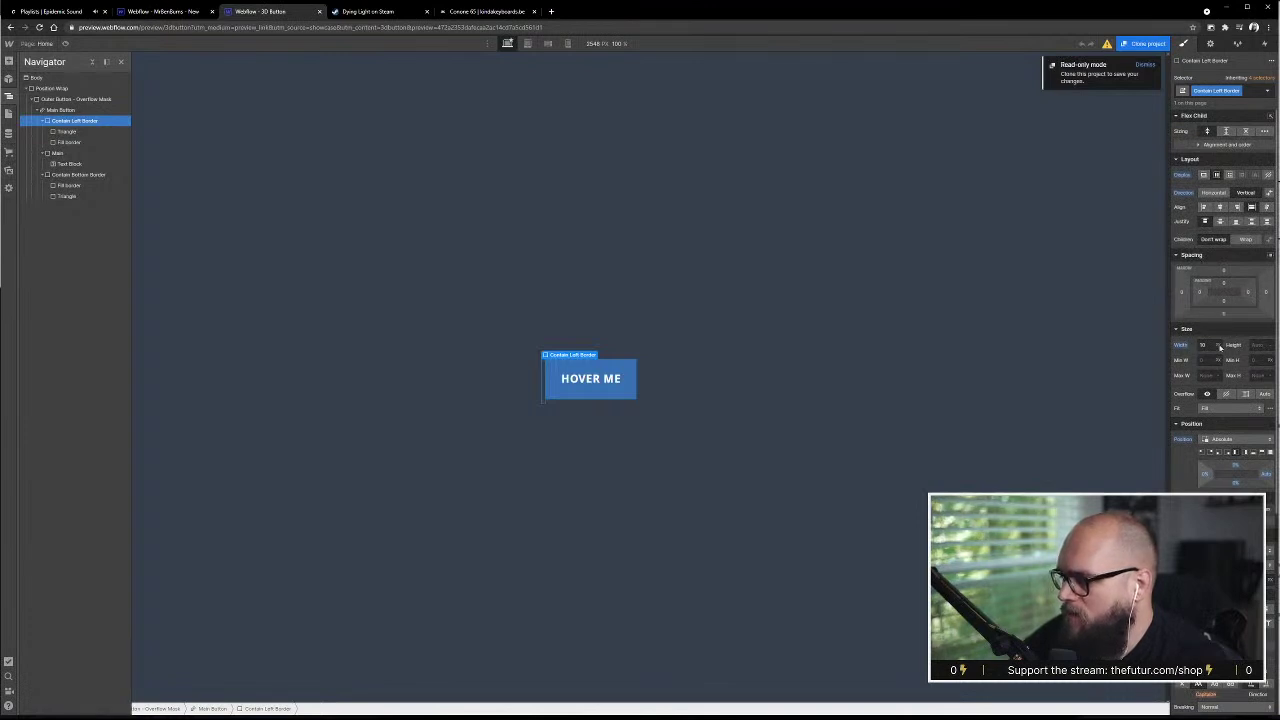
left_click(71, 154)
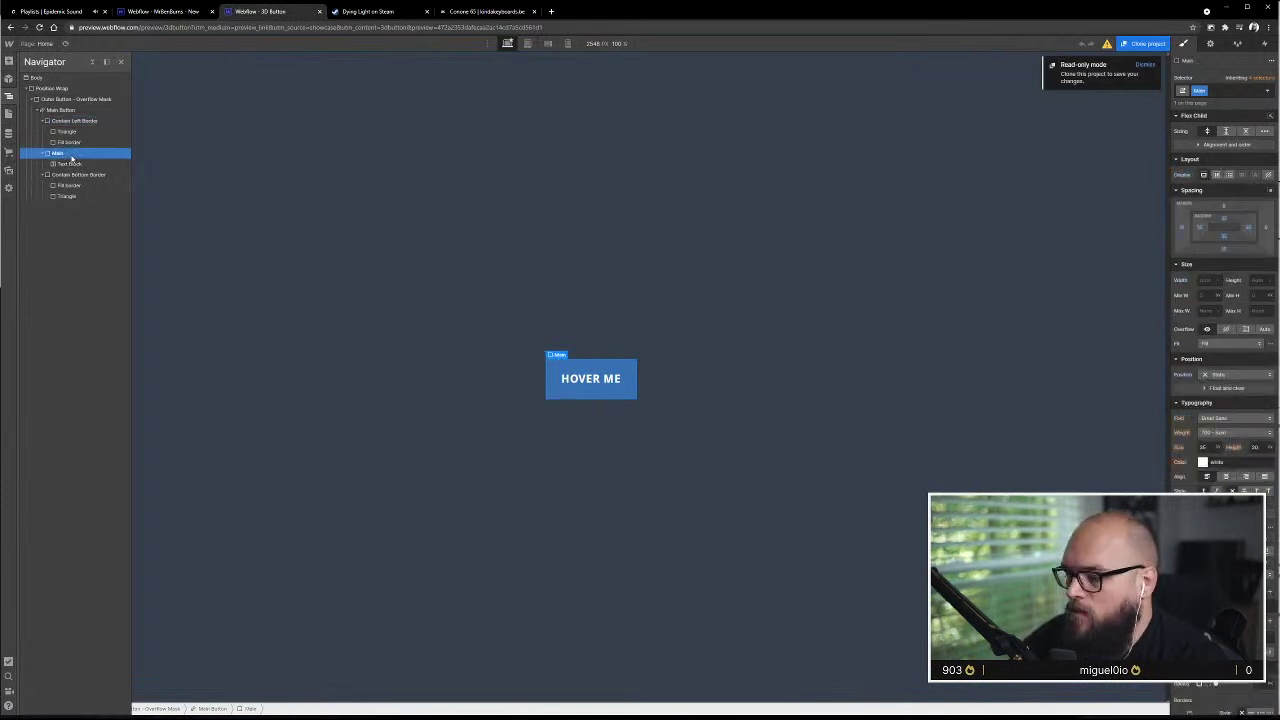
left_click(74, 121)
left_click(162, 13)
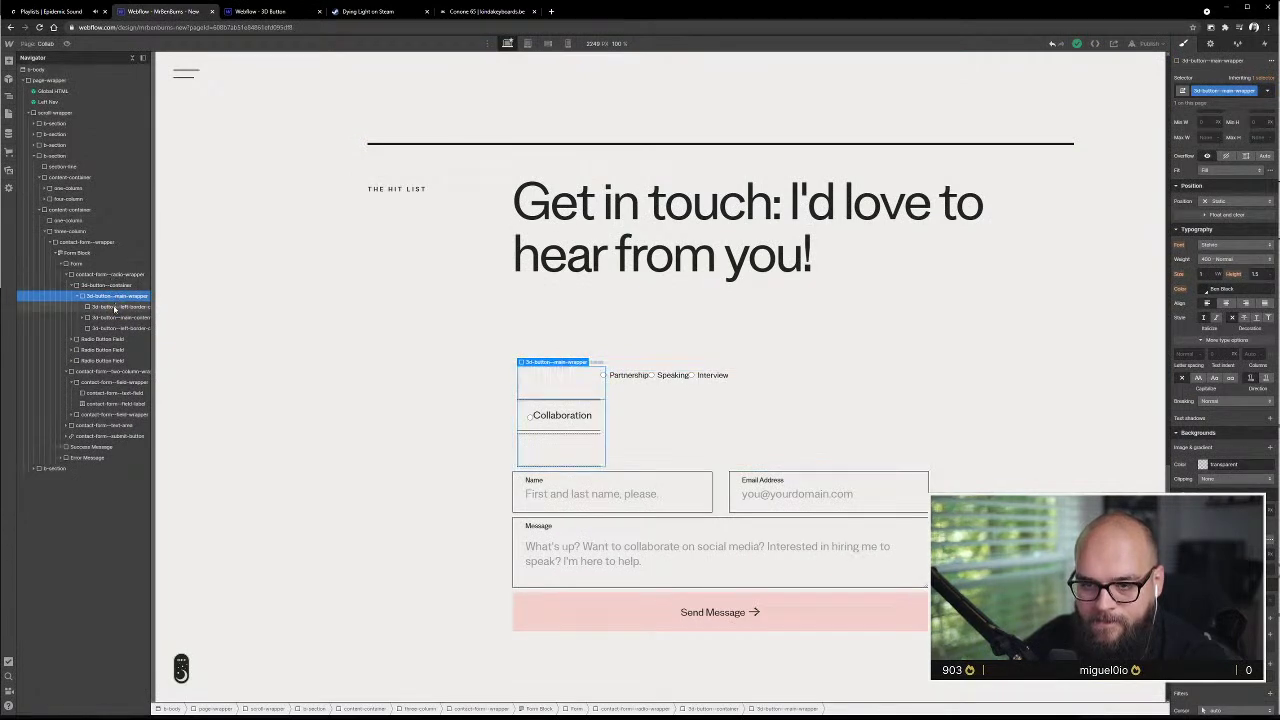
- Select the left-border container inside the main wrapper and change its width
left_click(76, 297)
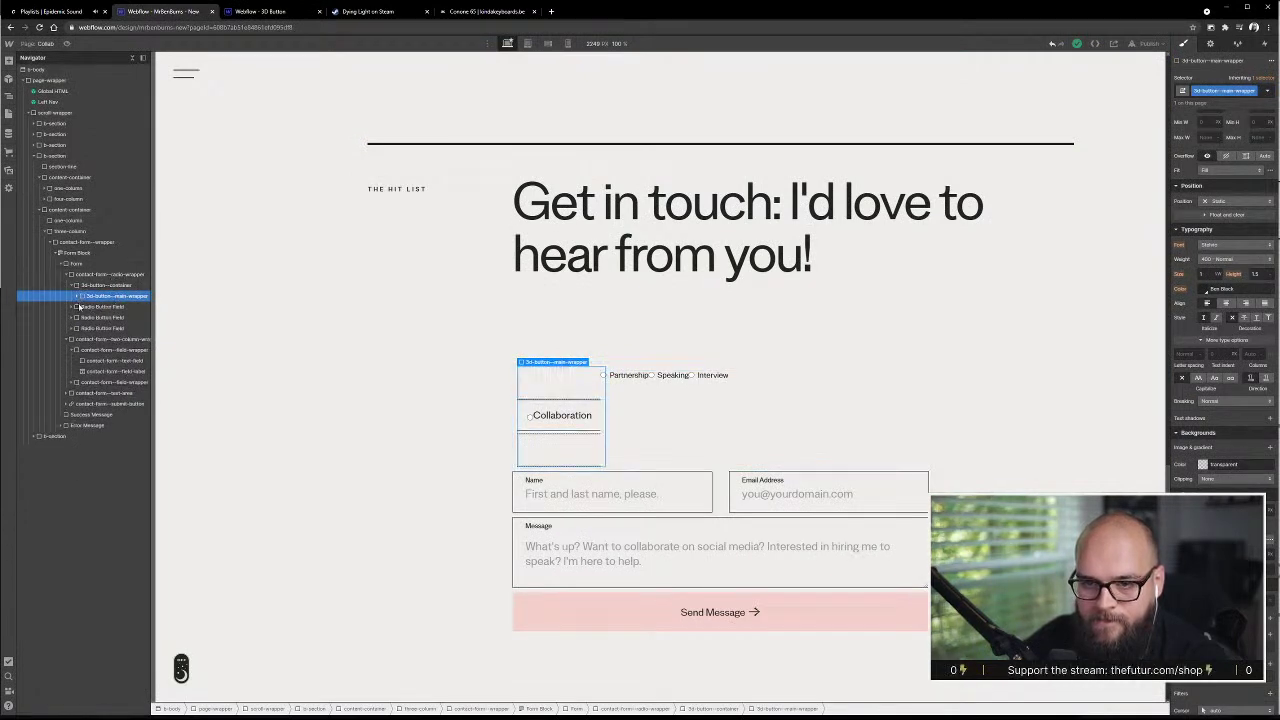
left_click(77, 297)
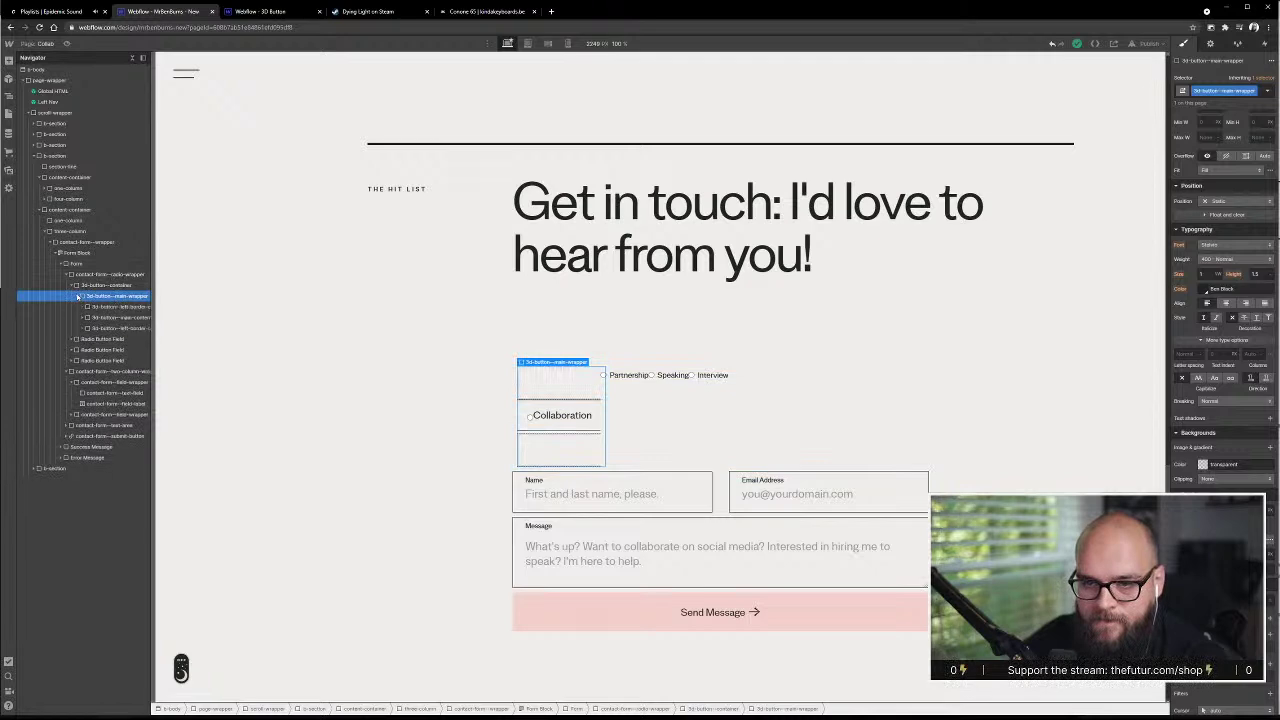
left_click(100, 306)
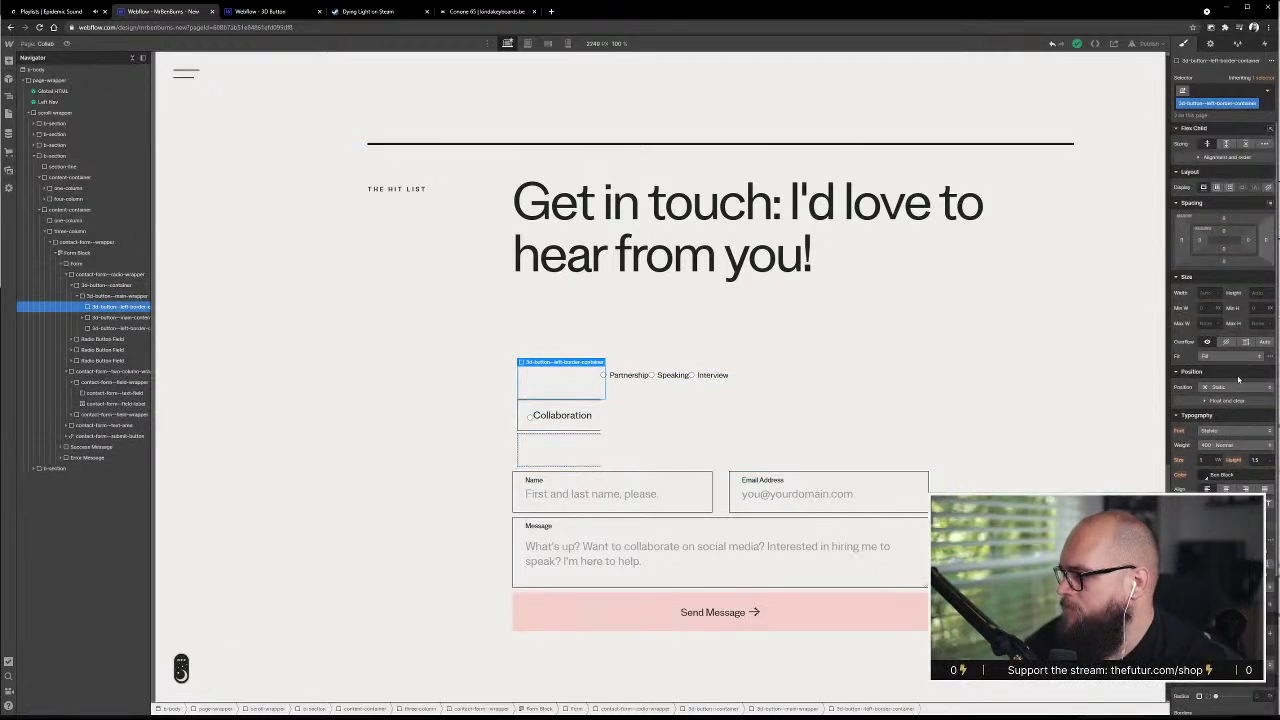
left_click(1208, 247)
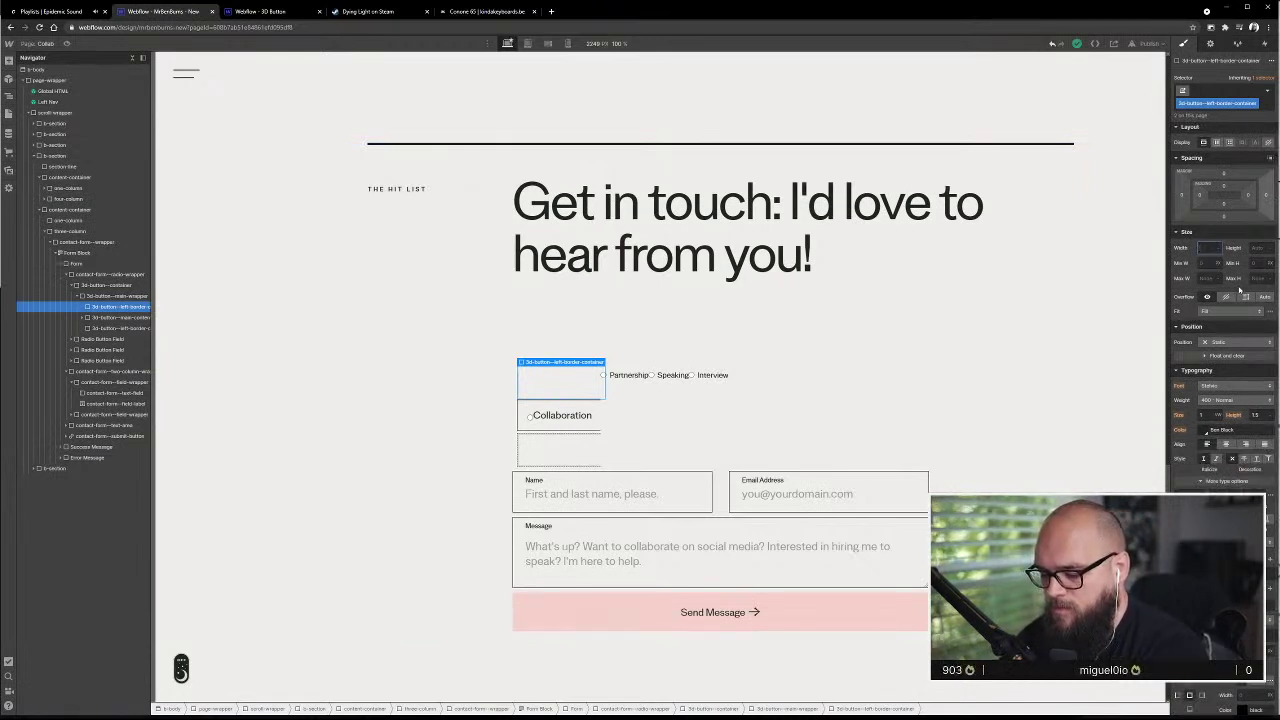
type("30")
key("BackSpace")
key("BackSpace")
type("1em")
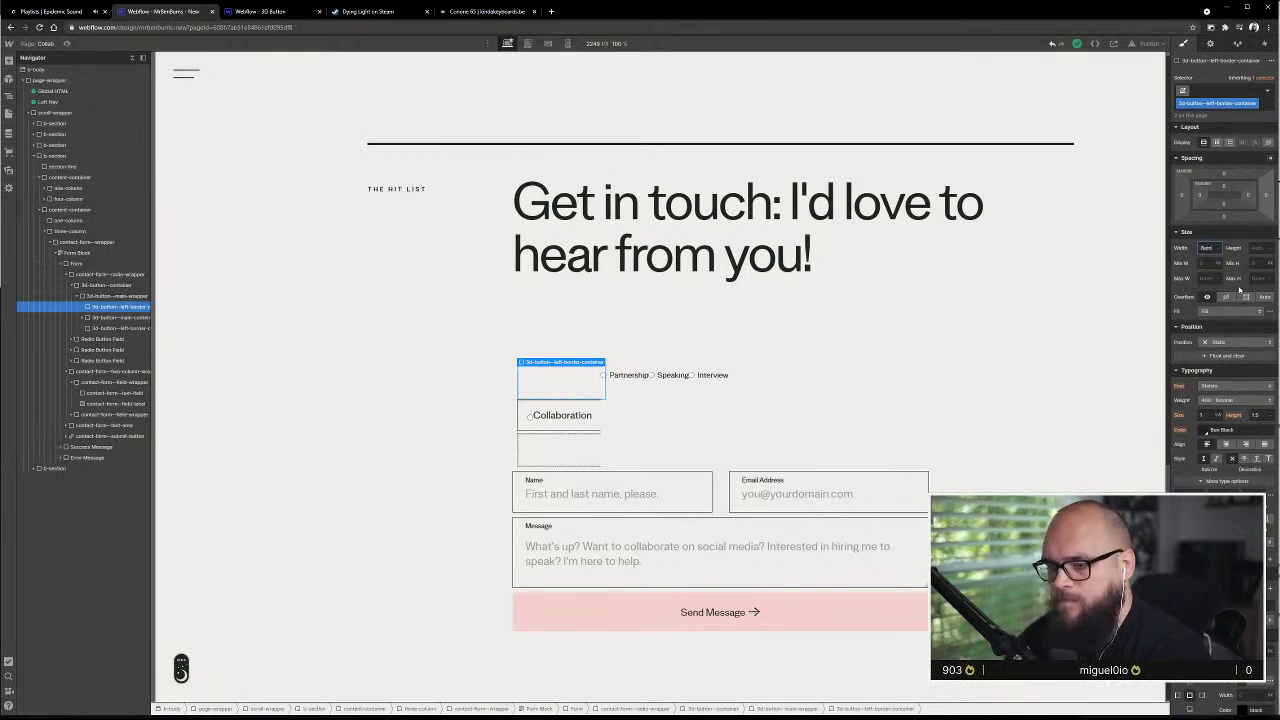
key("Return")
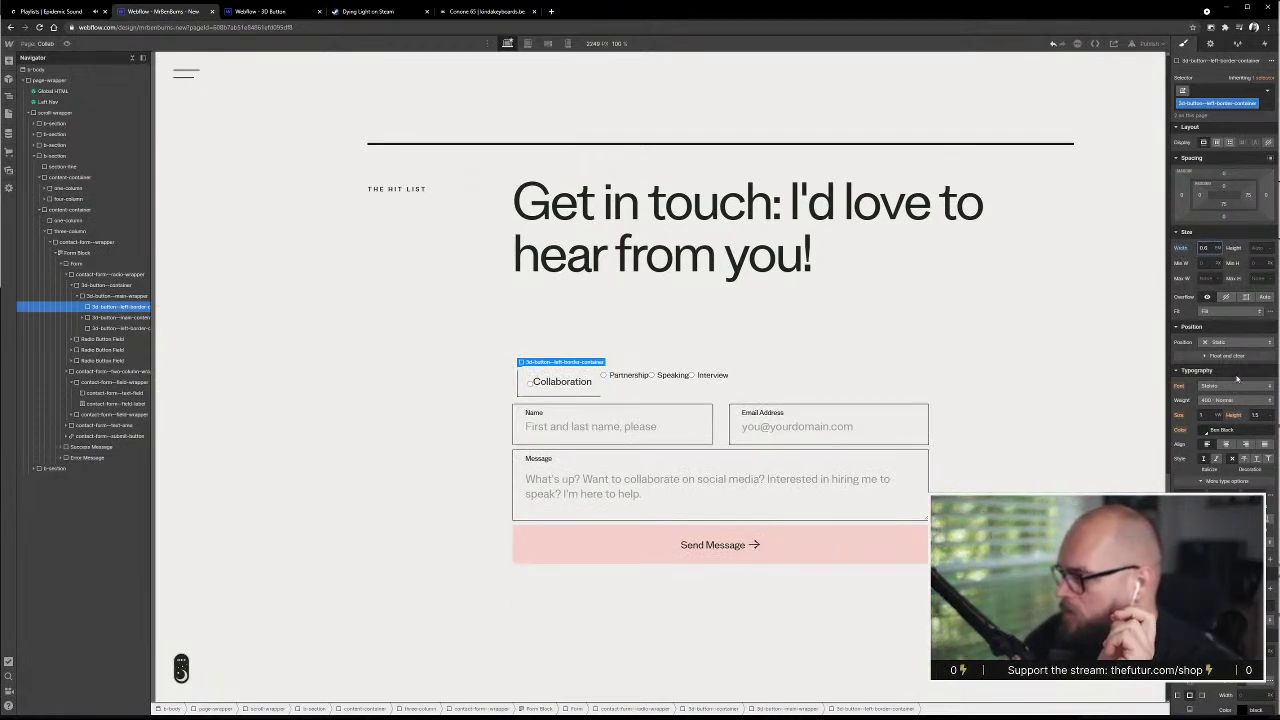
- Make the left-border container absolutely positioned, checking against the 3D Button reference
left_click(1238, 342)
left_click(1234, 364)
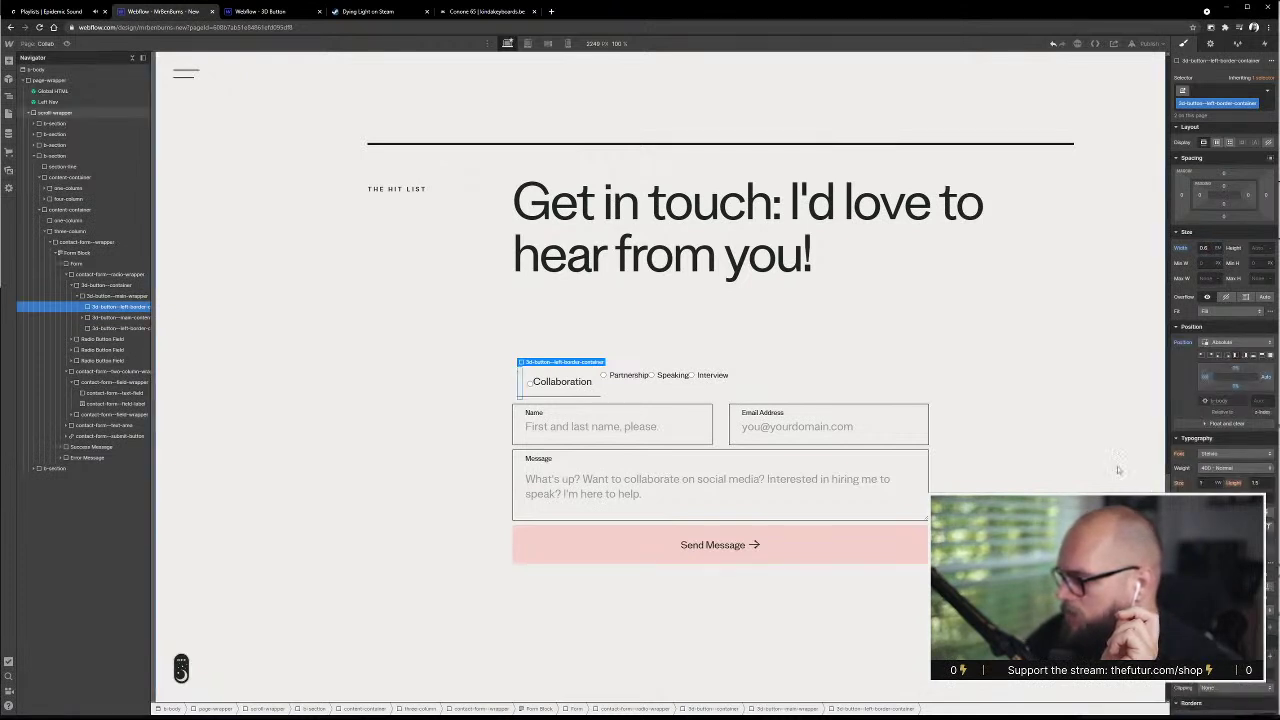
key("ctrl+Tab")
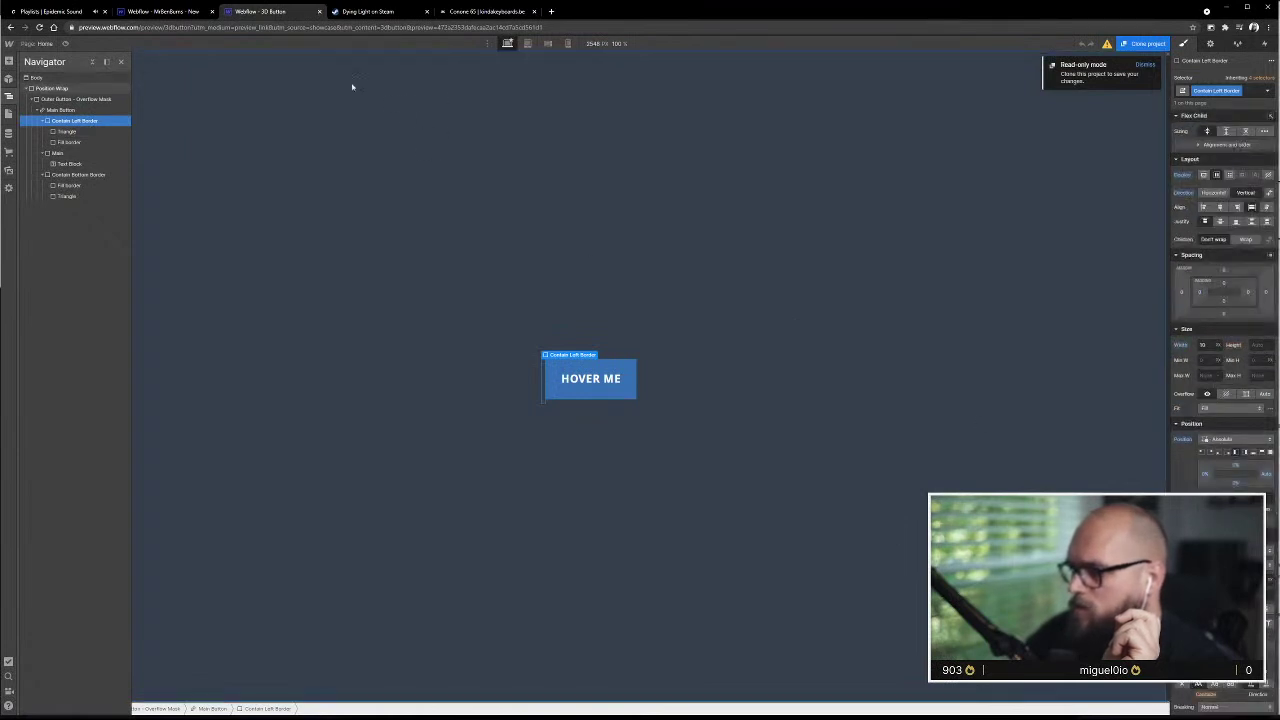
left_click(162, 11)
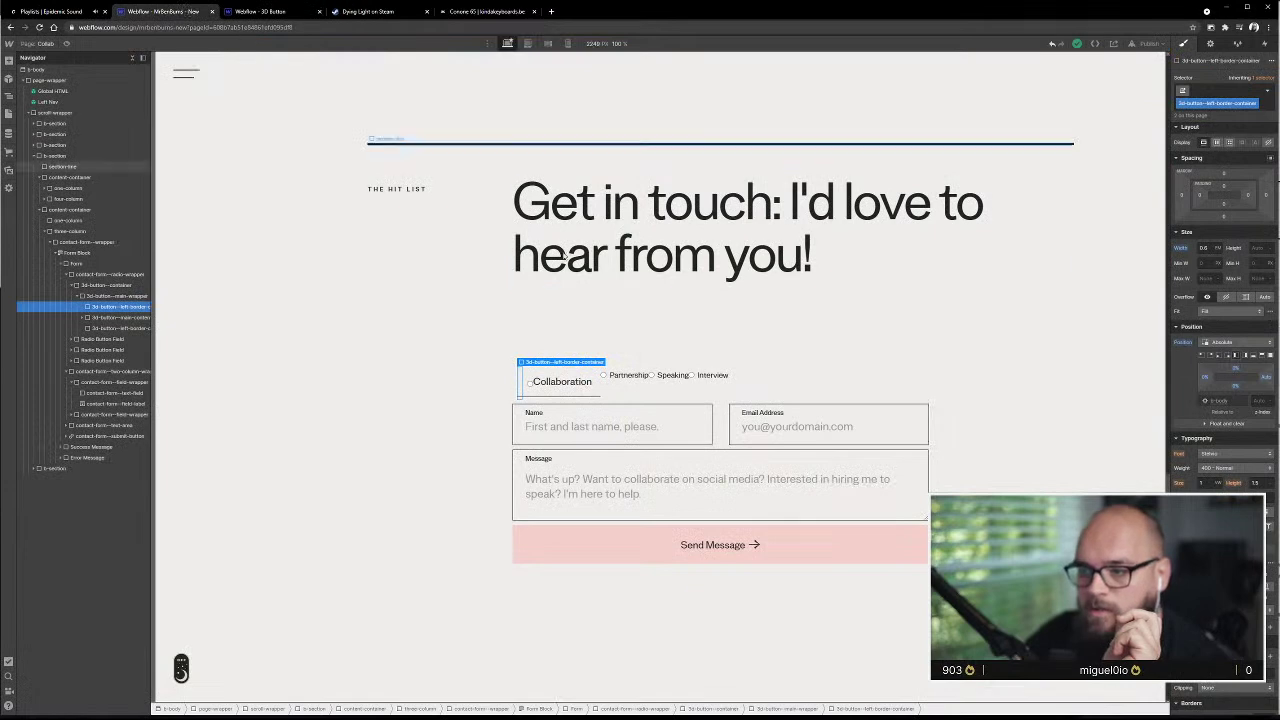
- Give the left-border container a vertical flex layout and review the wrapper's elements
left_click(1216, 142)
left_click(1246, 162)
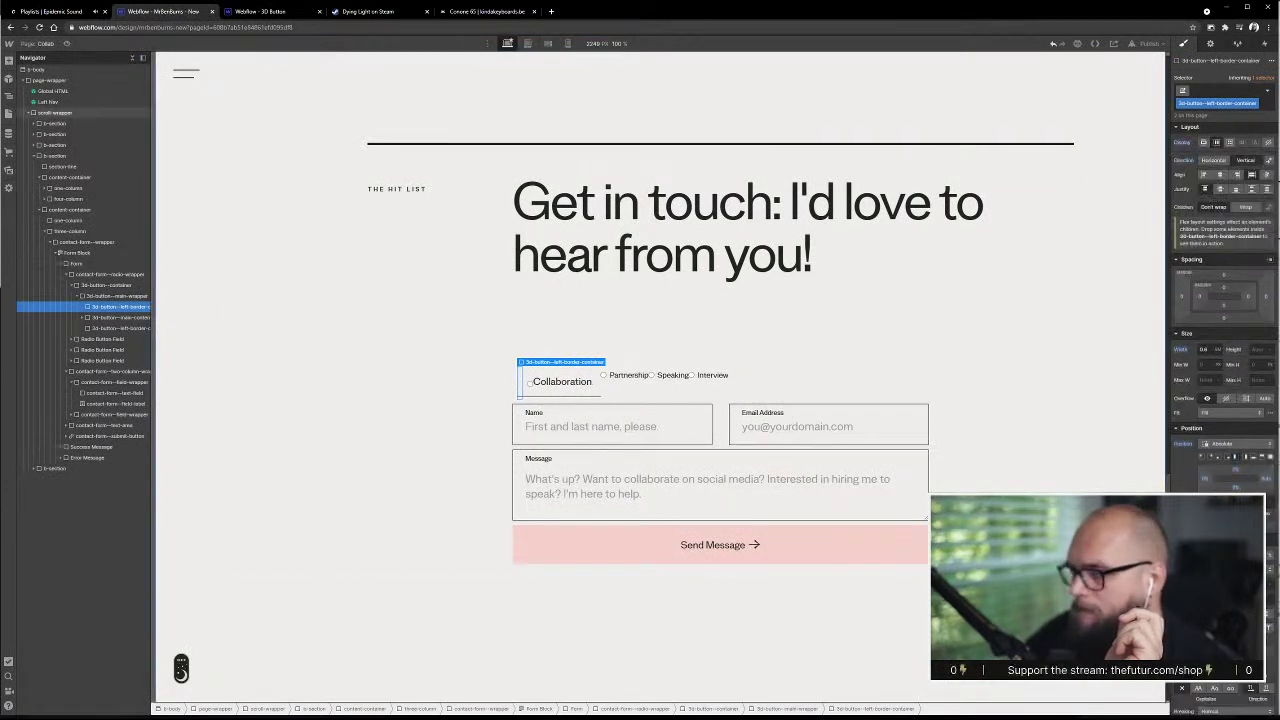
left_click(116, 297)
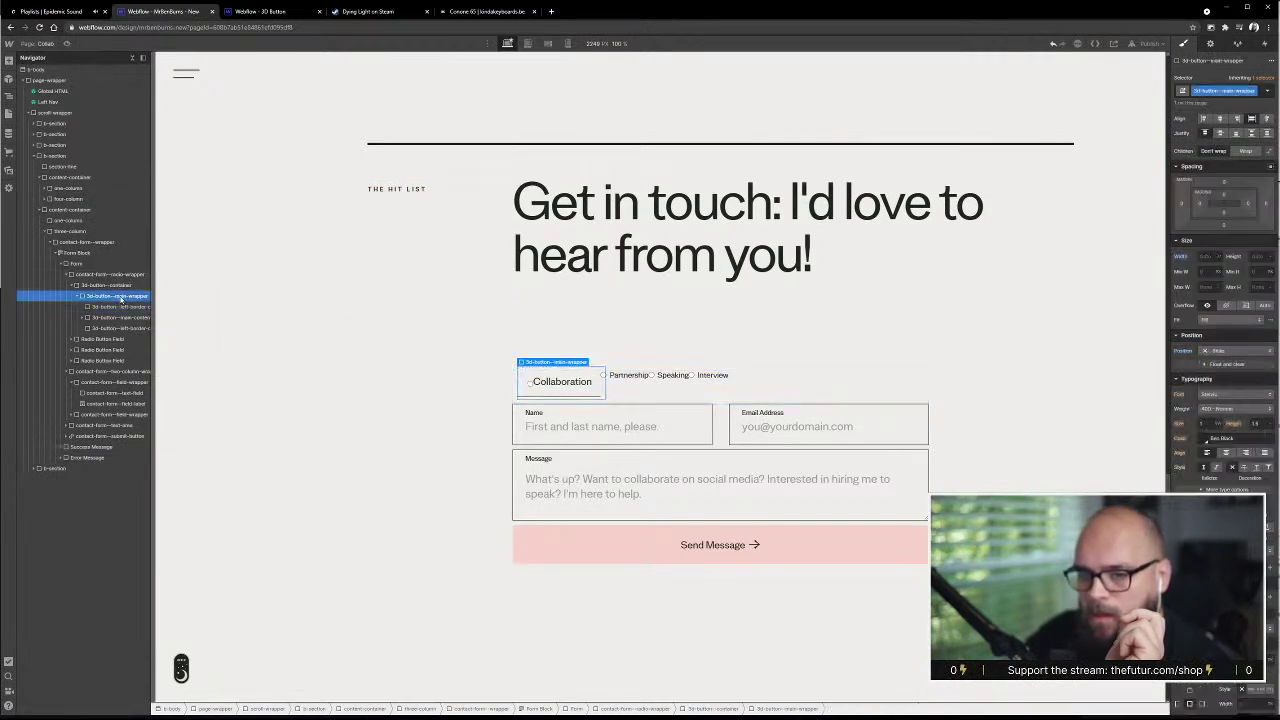
left_click(112, 317)
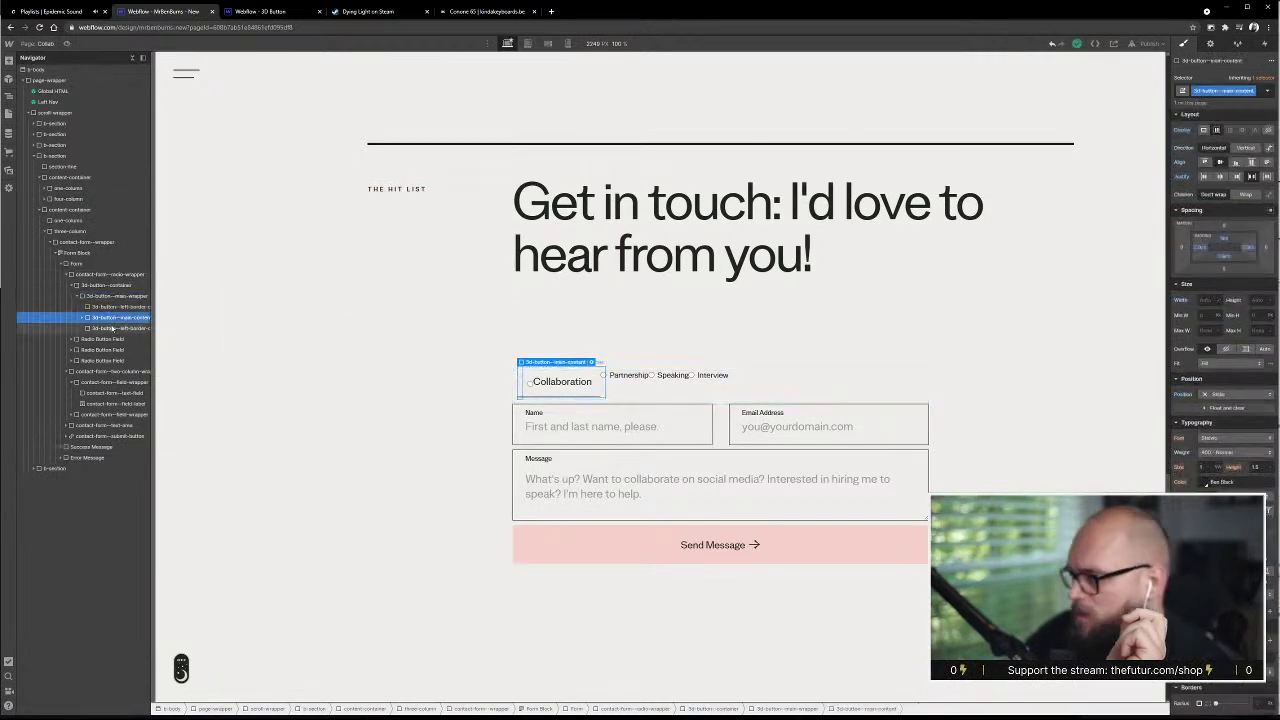
left_click(120, 297)
scroll(1203, 688, "down", 3)
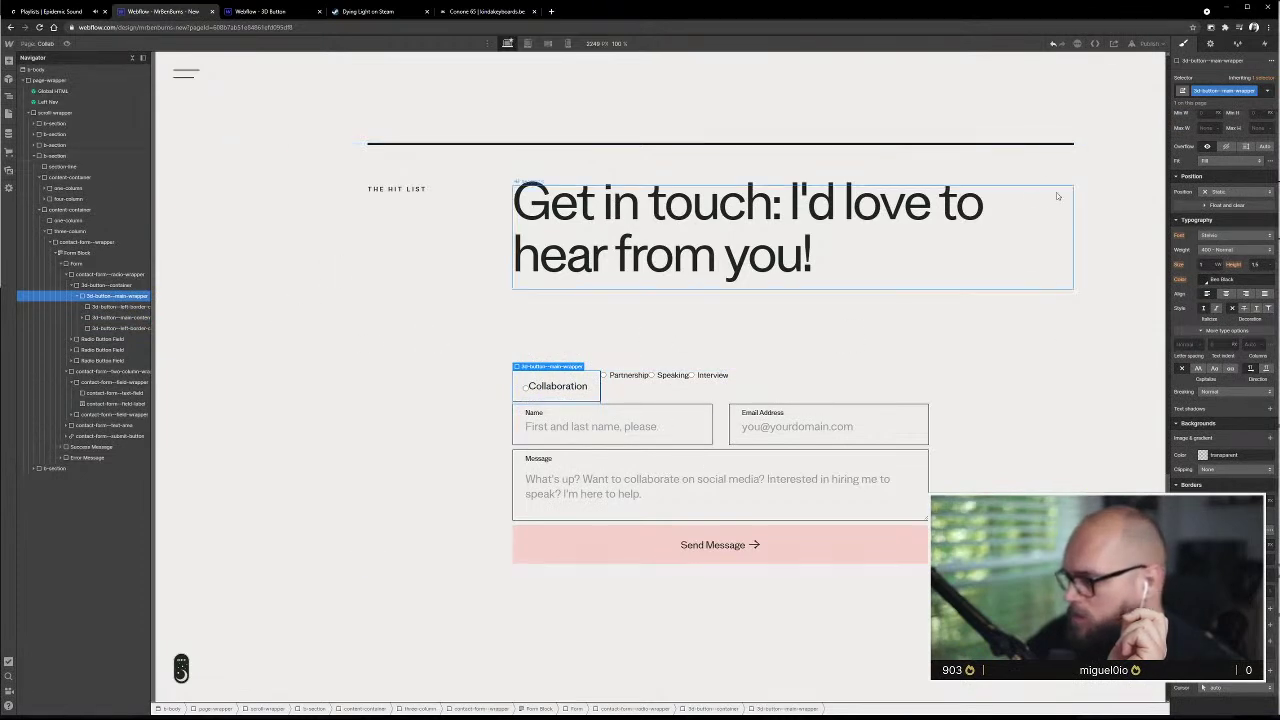
left_click(110, 306)
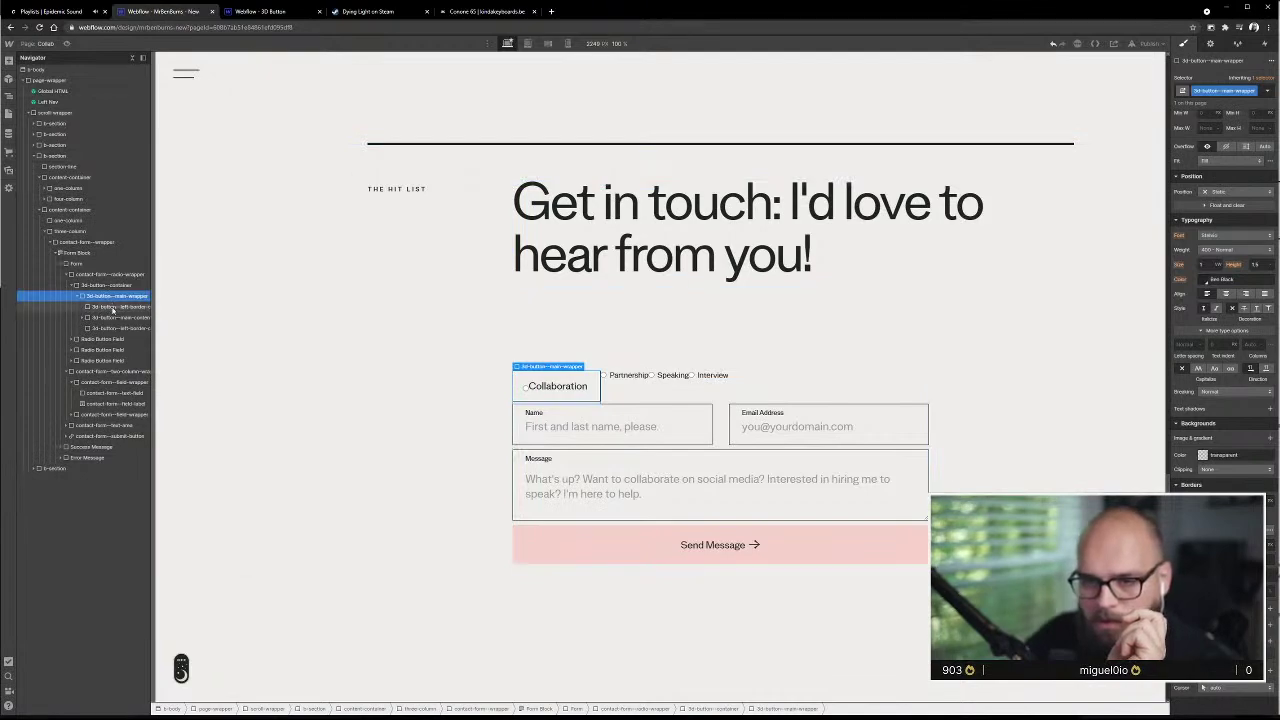
scroll(300, 500, "up", 3)
scroll(300, 500, "down", 15)
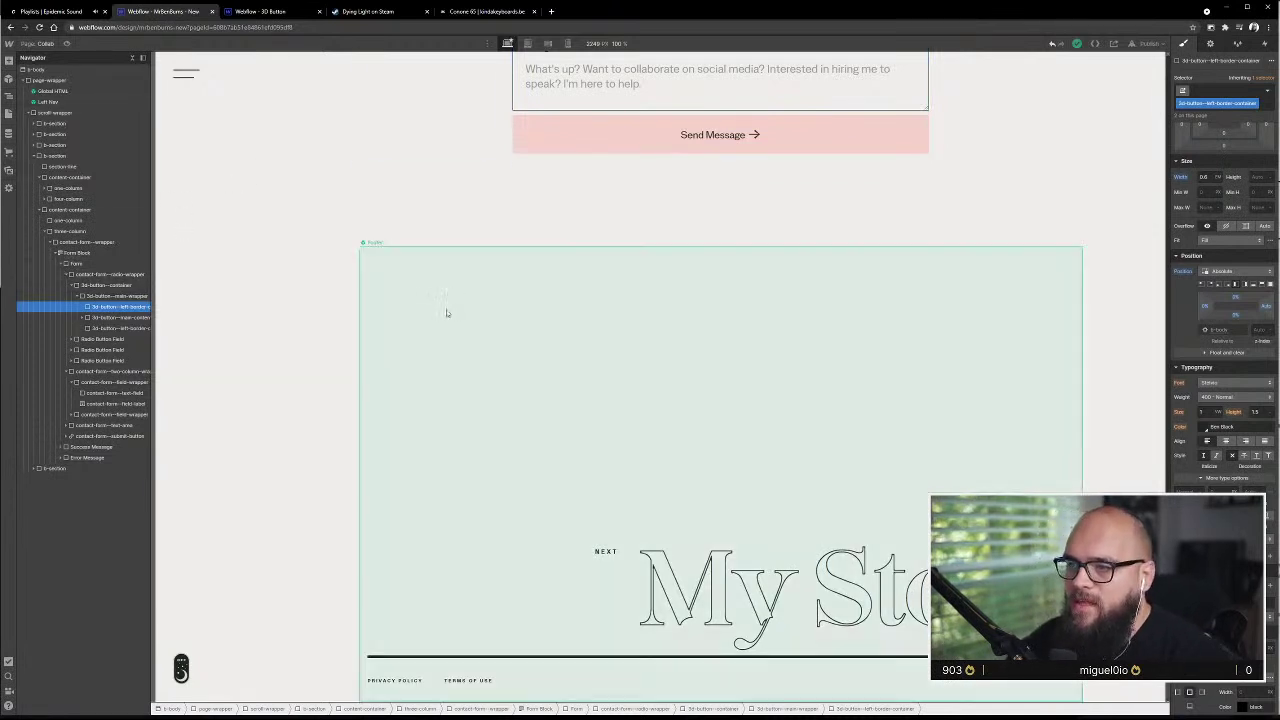
scroll(448, 313, "up", 4)
scroll(448, 313, "up", 2)
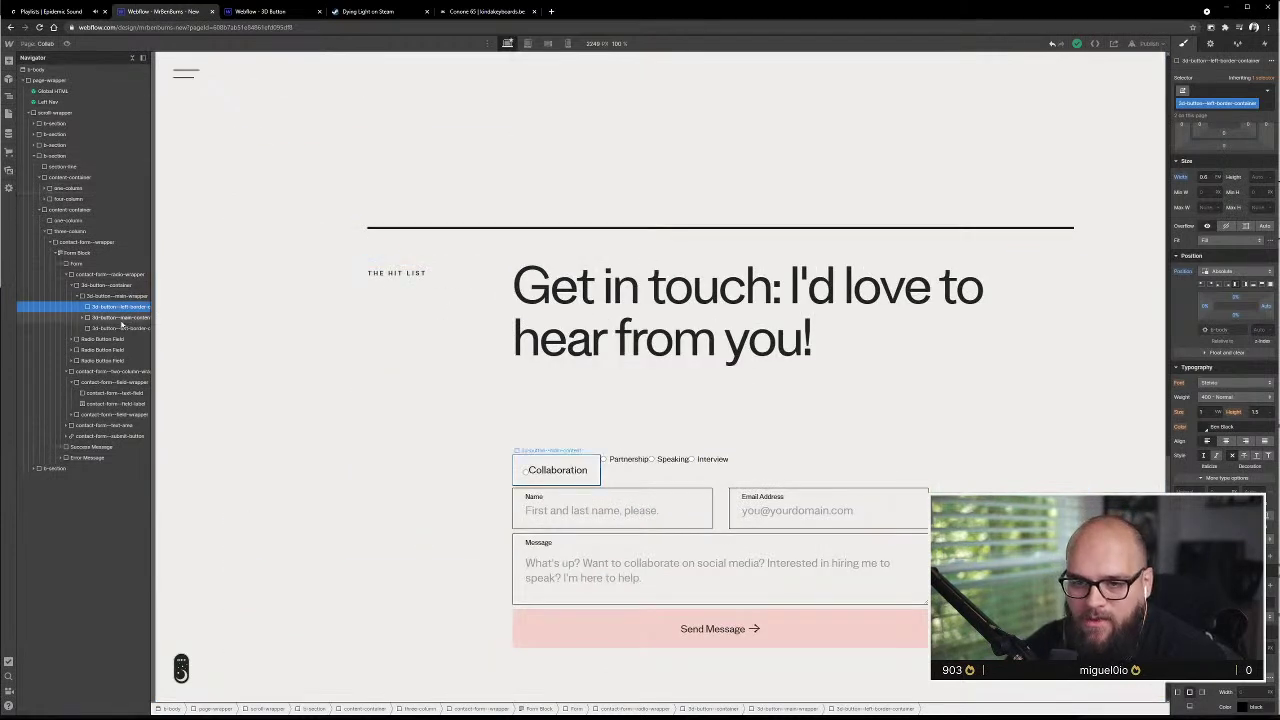
left_click(123, 297)
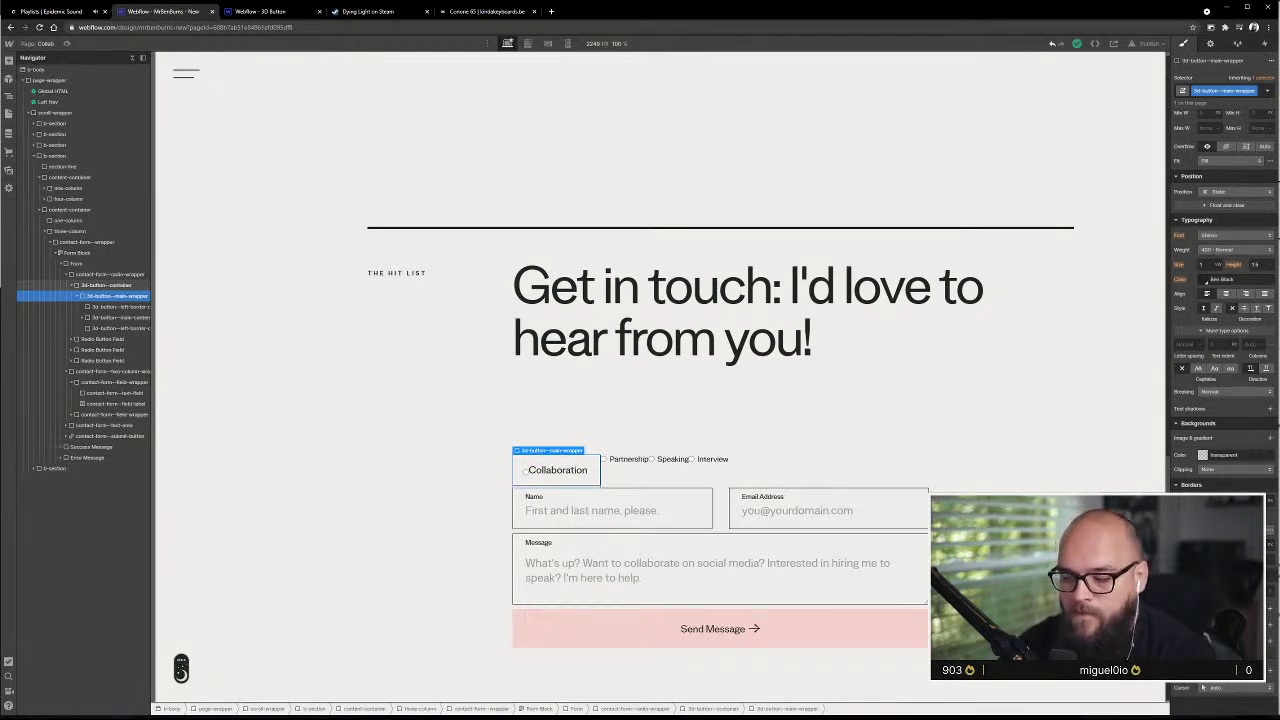
left_click(118, 306)
scroll(374, 323, "up", 3)
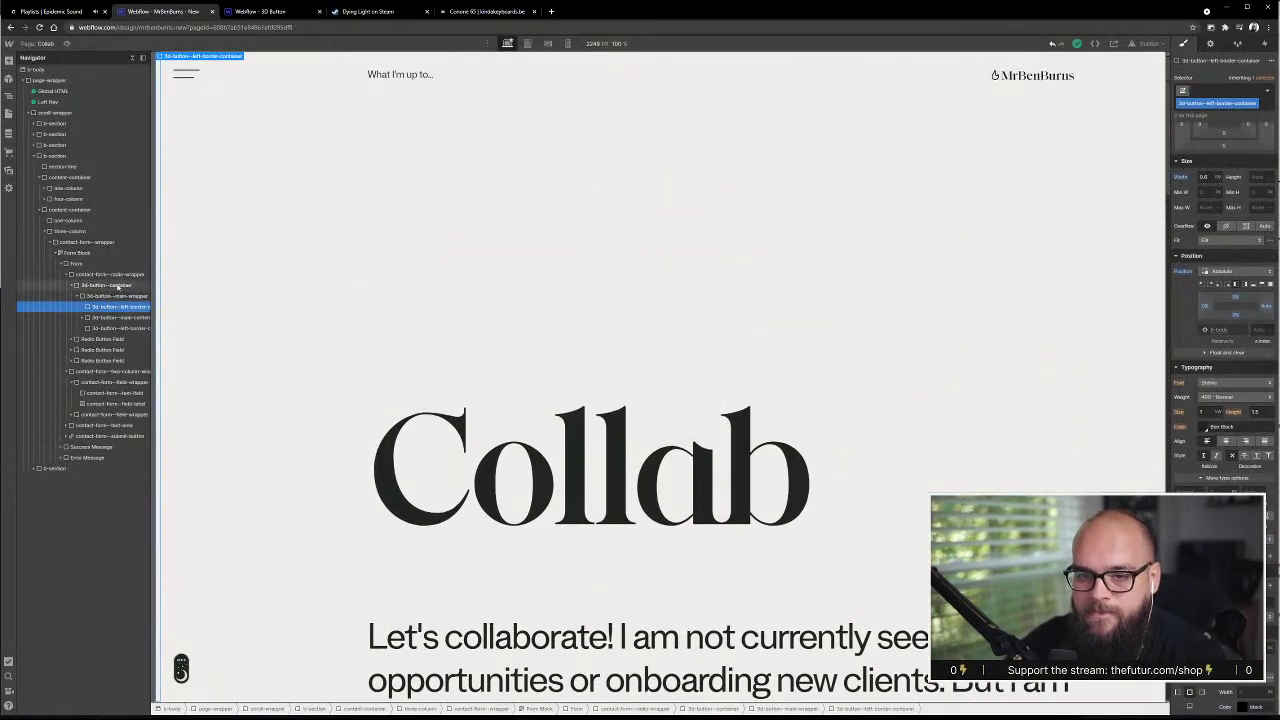
left_click(118, 287)
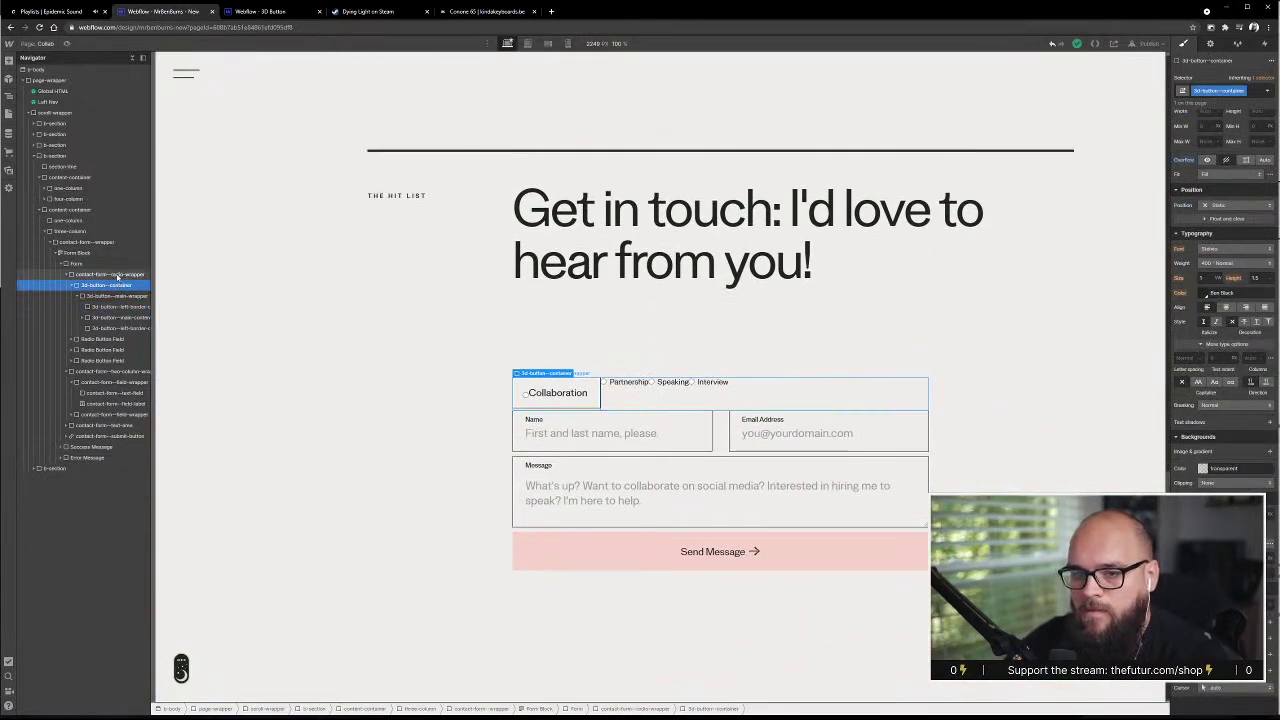
left_click(256, 14)
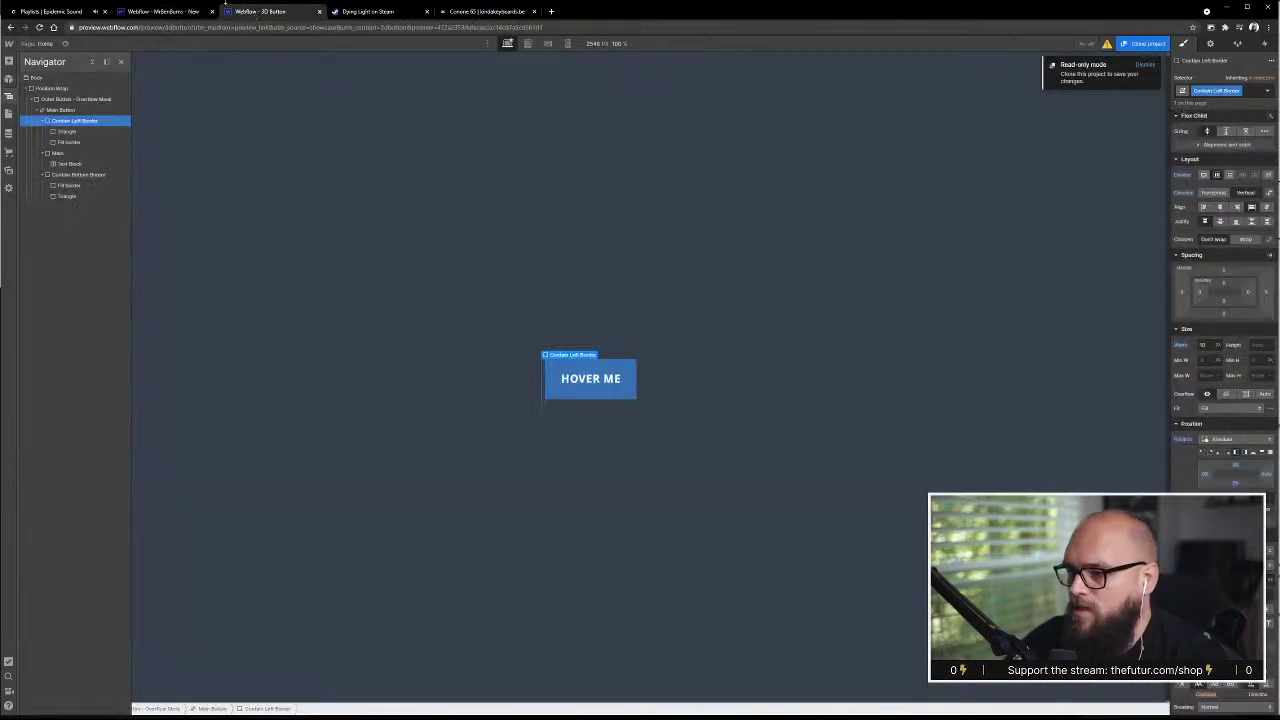
left_click(93, 100)
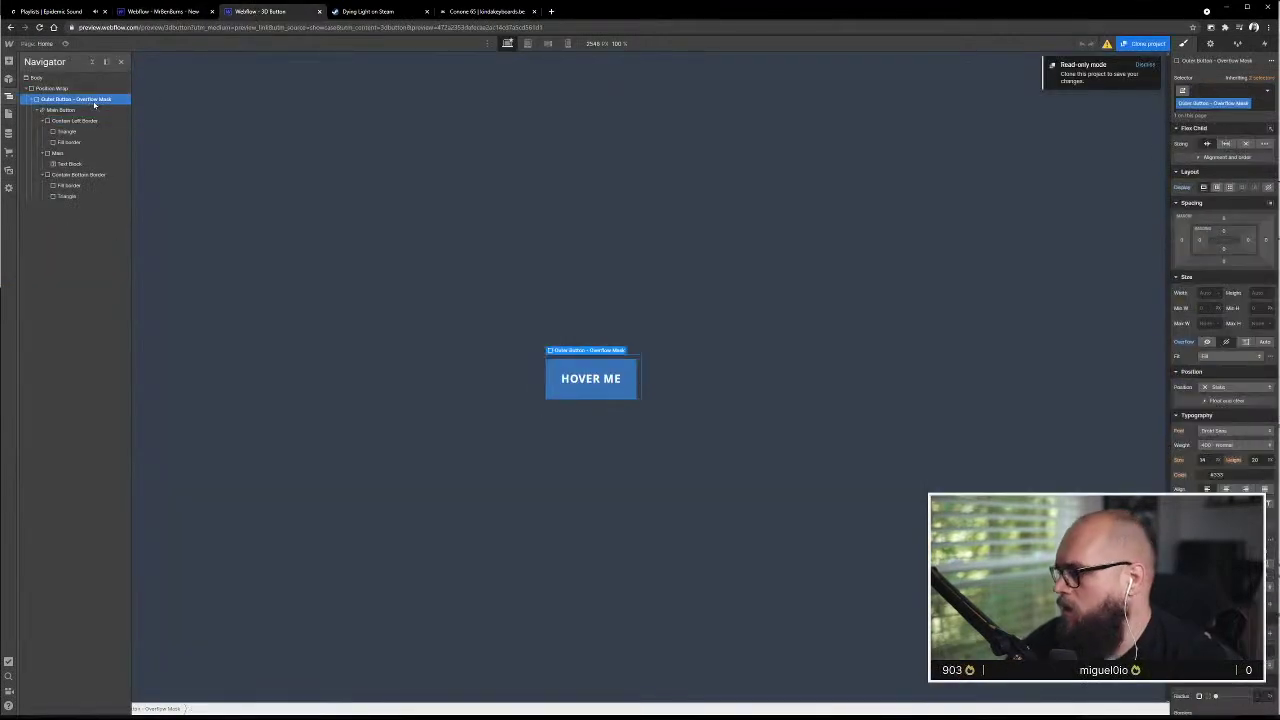
left_click(103, 90)
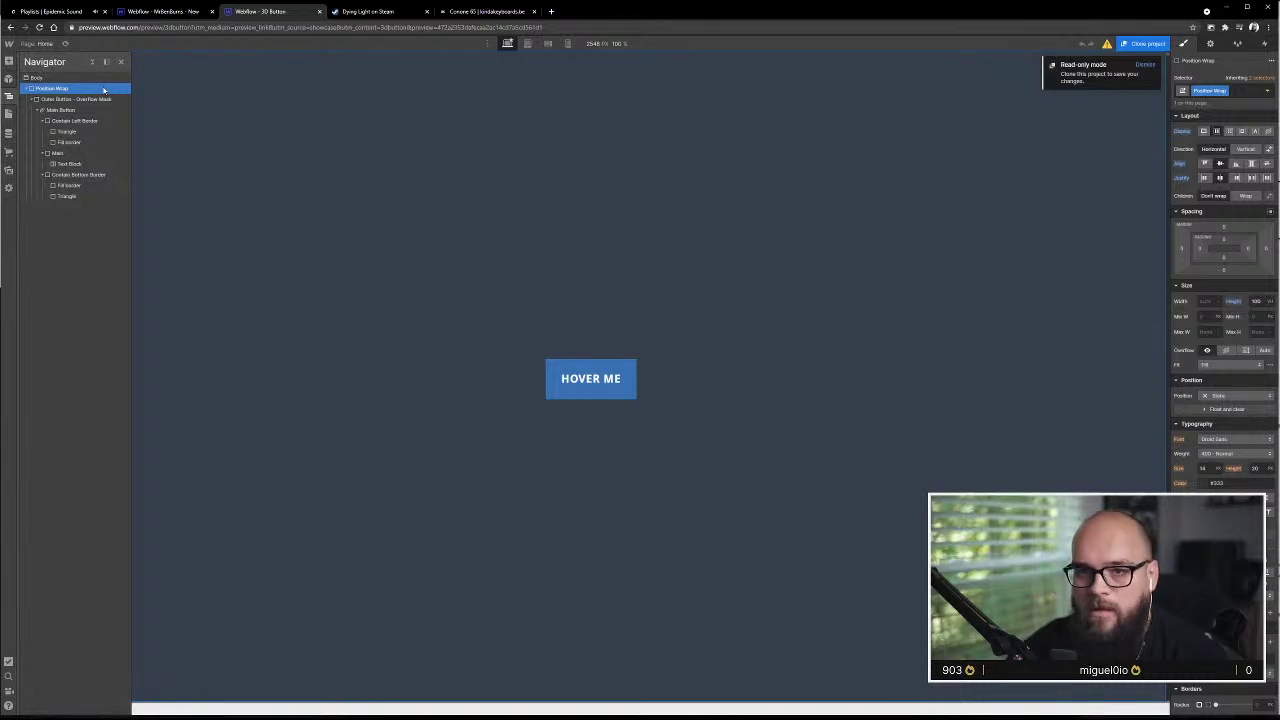
left_click(93, 100)
left_click(93, 110)
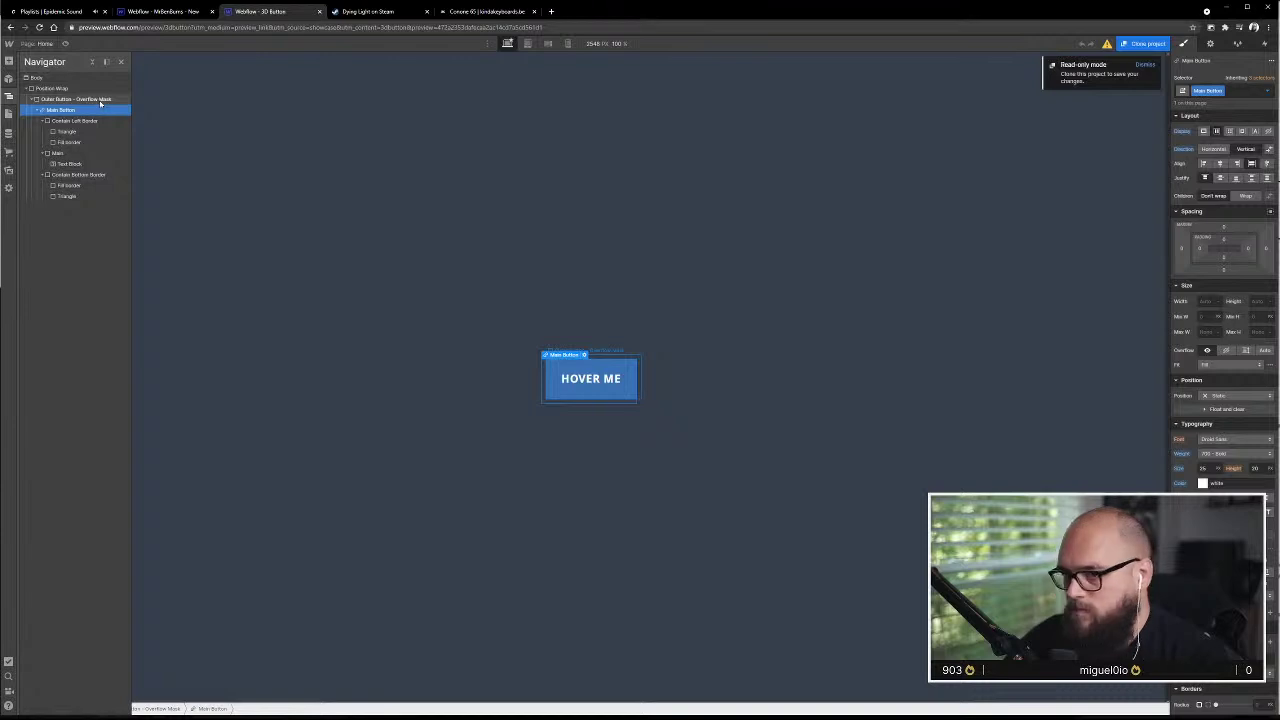
left_click(96, 121)
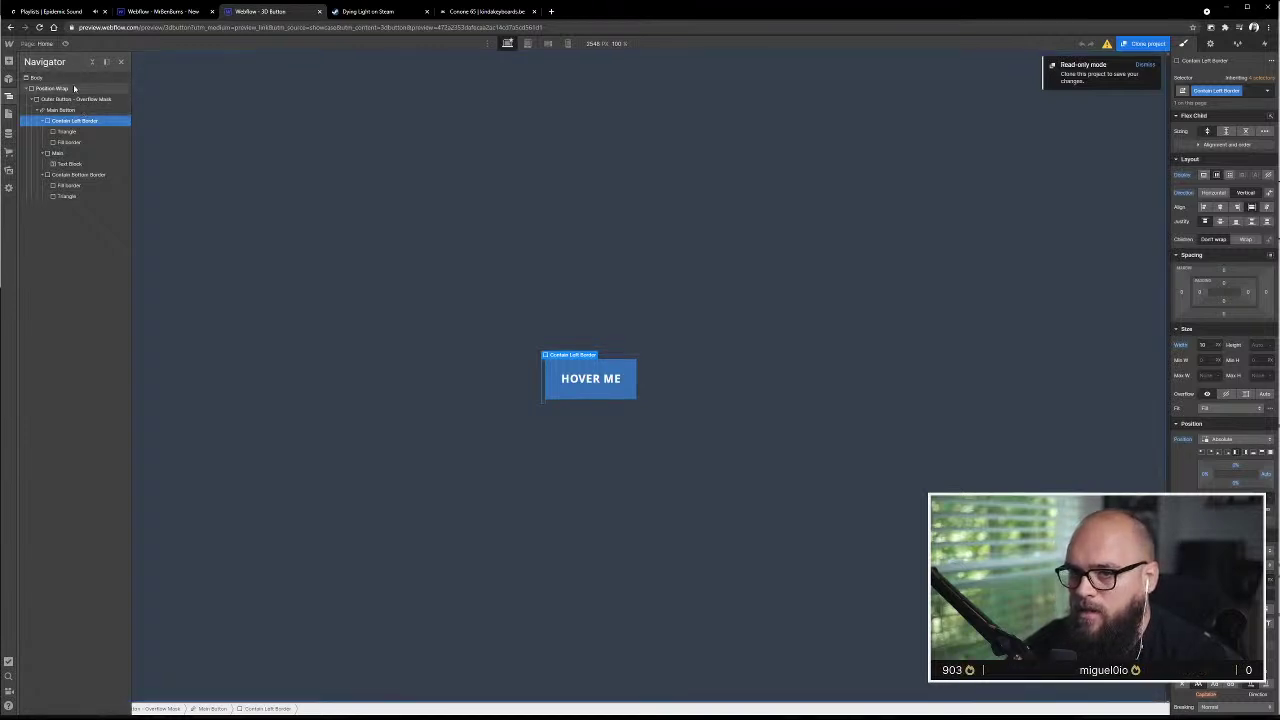
left_click(74, 89)
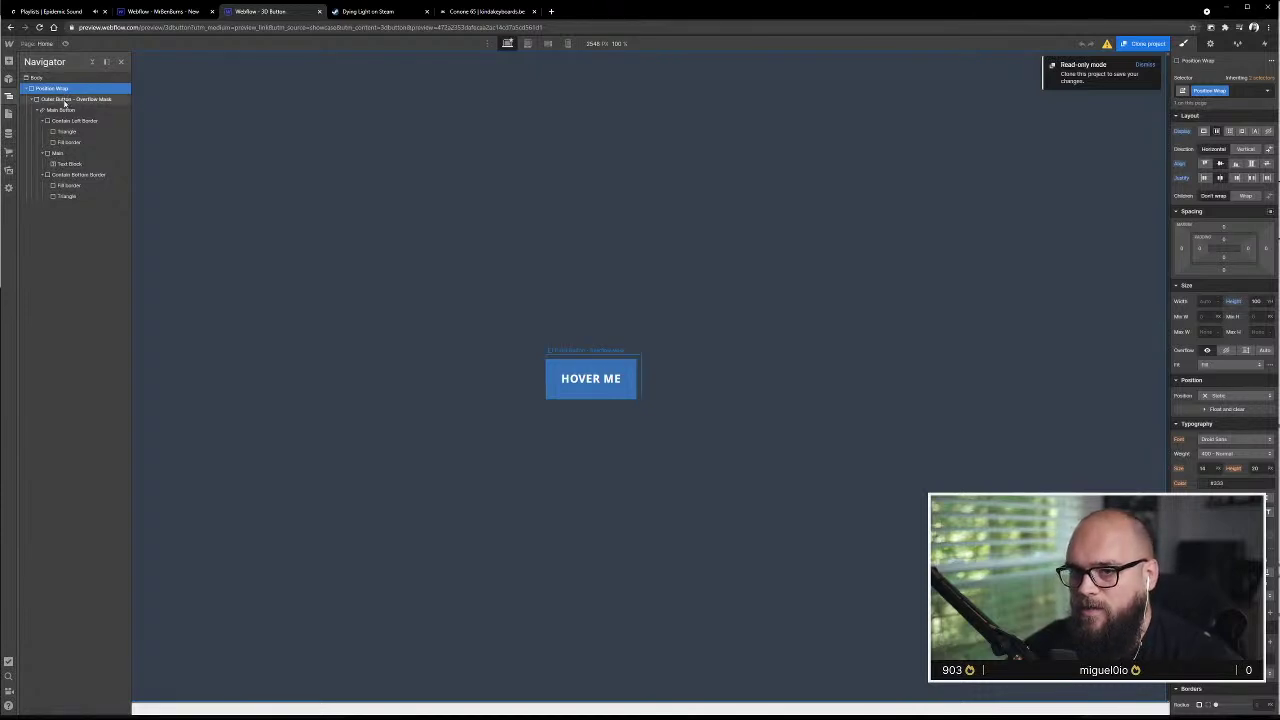
left_click(65, 100)
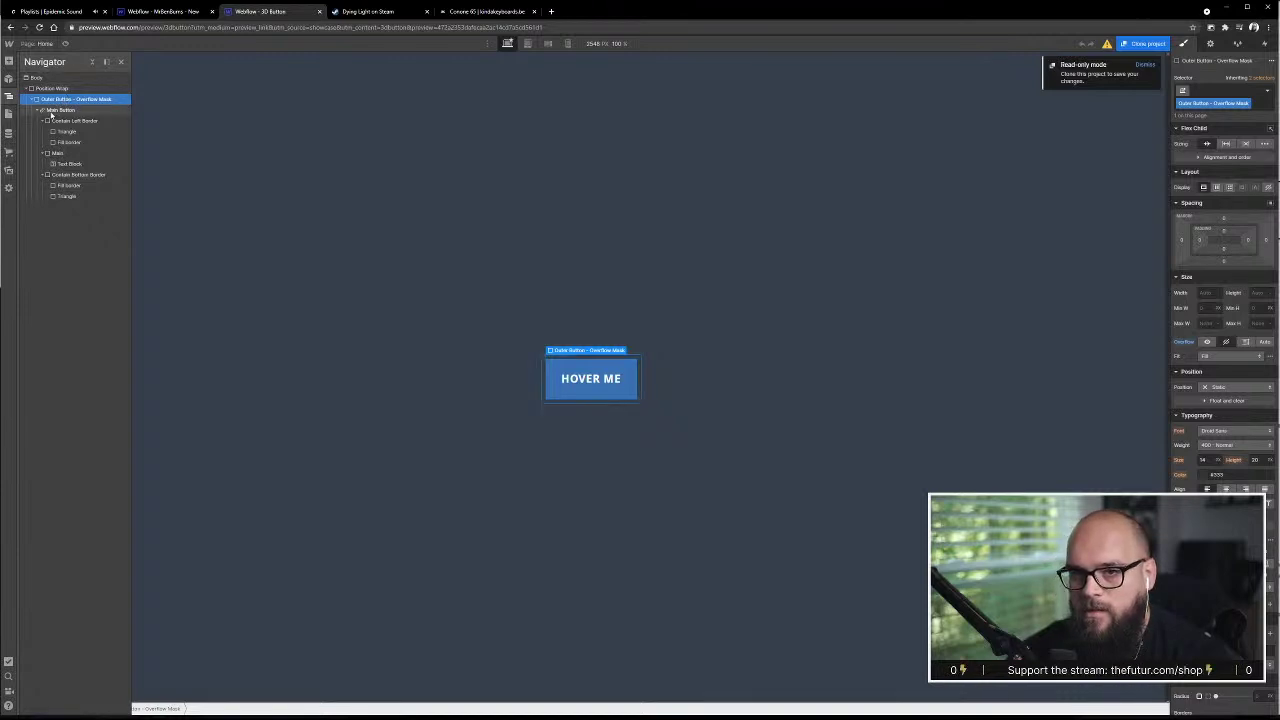
left_click(150, 11)
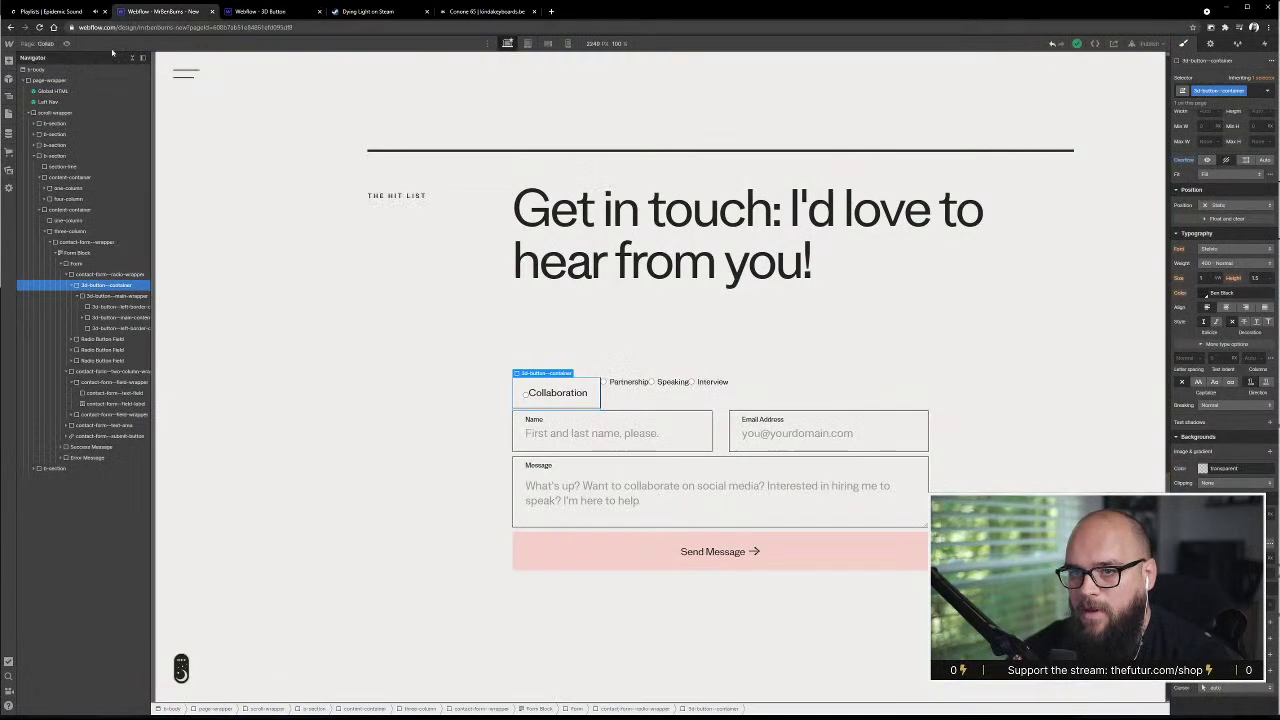
left_click(110, 306)
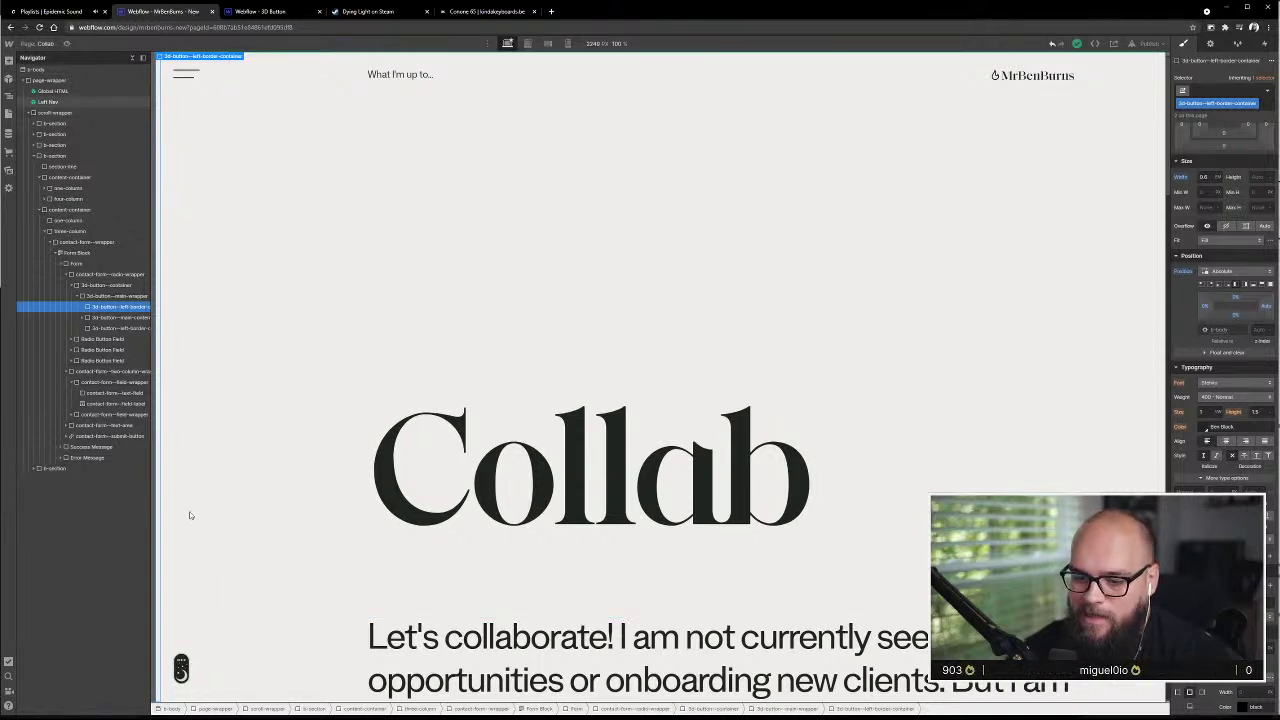
scroll(189, 515, "down", 1)
scroll(176, 457, "up", 1)
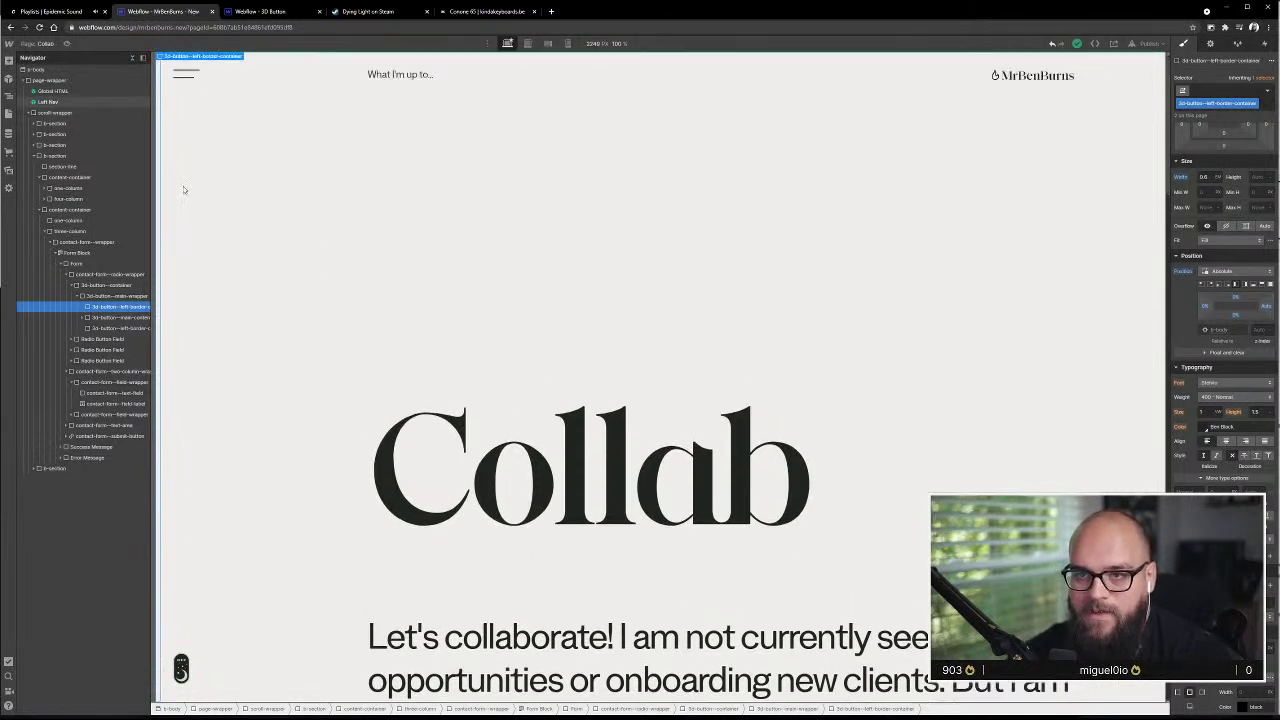
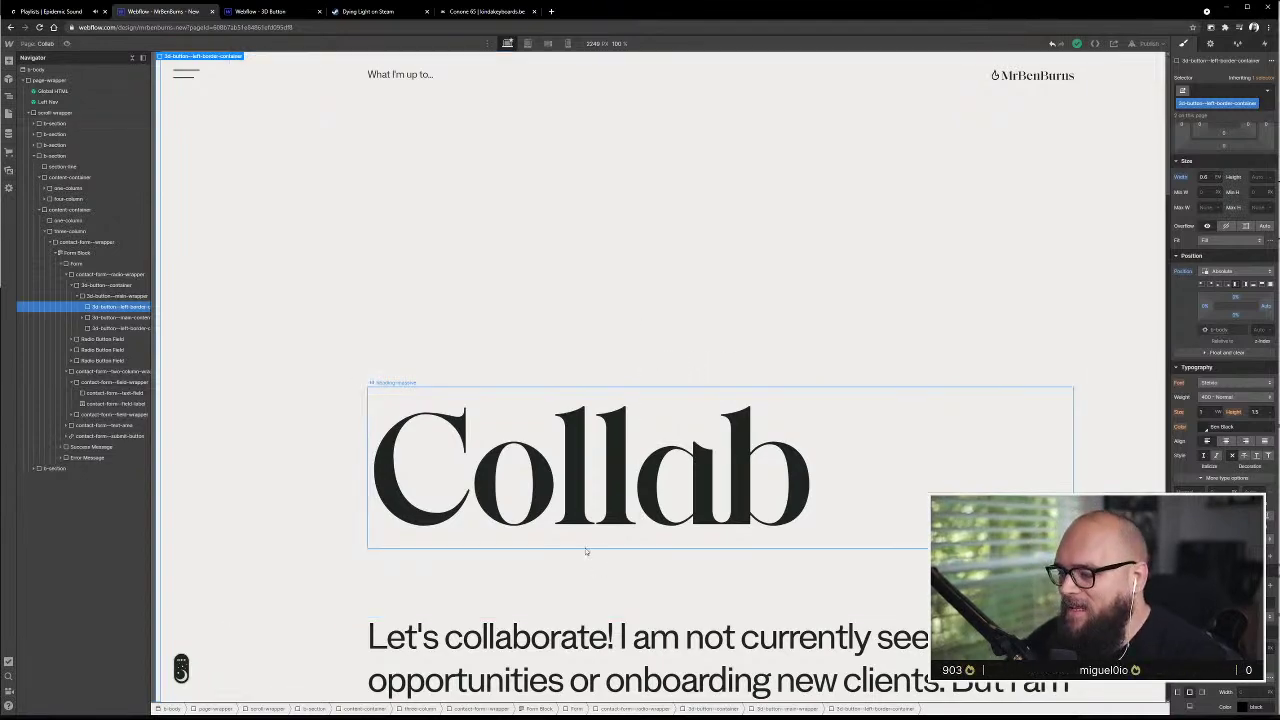
- Review the 3D button's main content and left-border container layers in the Navigator
scroll(588, 552, "down", 10)
scroll(586, 554, "down", 10)
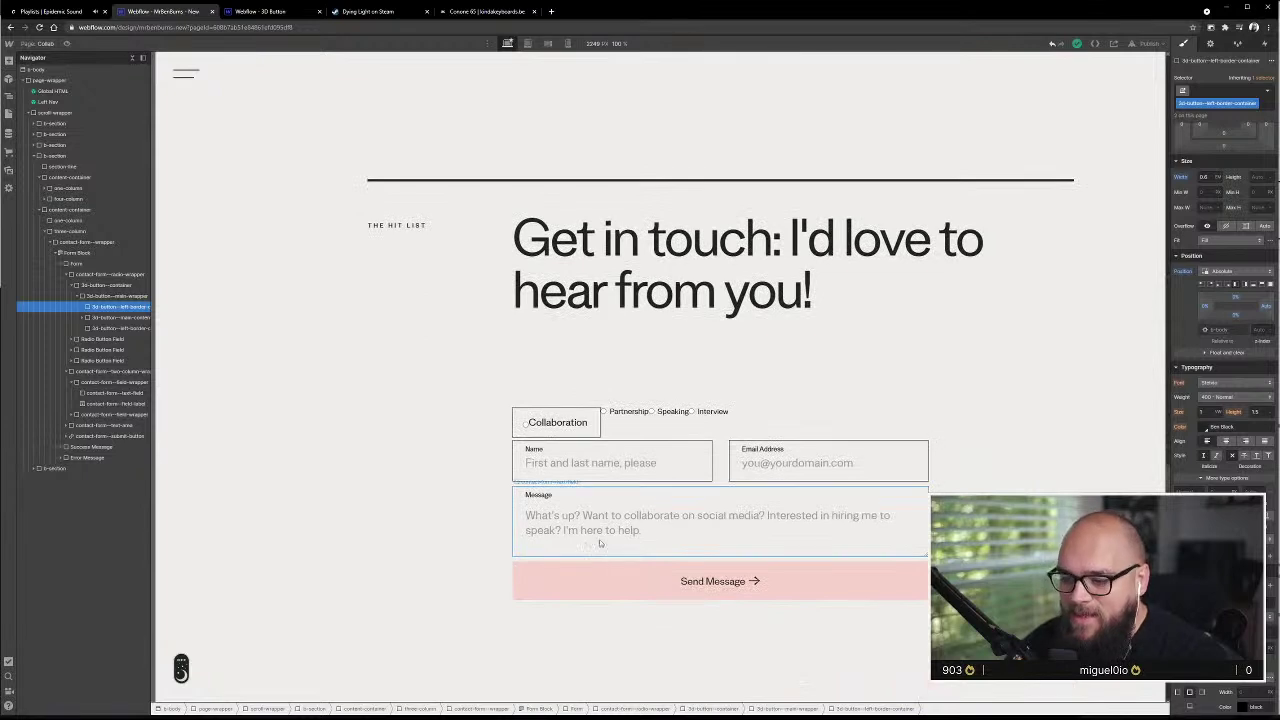
left_click(118, 317)
left_click(118, 306)
scroll(342, 374, "up", 8)
scroll(342, 374, "down", 8)
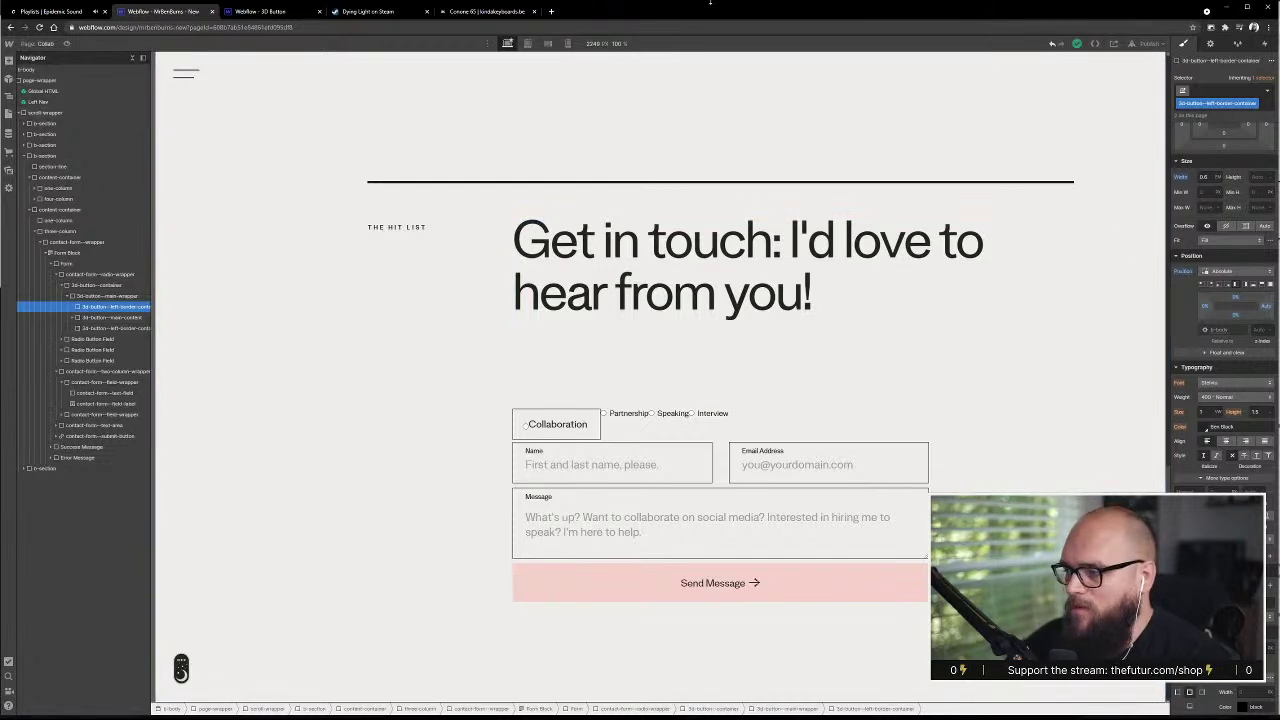
- Compare the left-border container with the reference project's Contain Left Border element
left_click(261, 11)
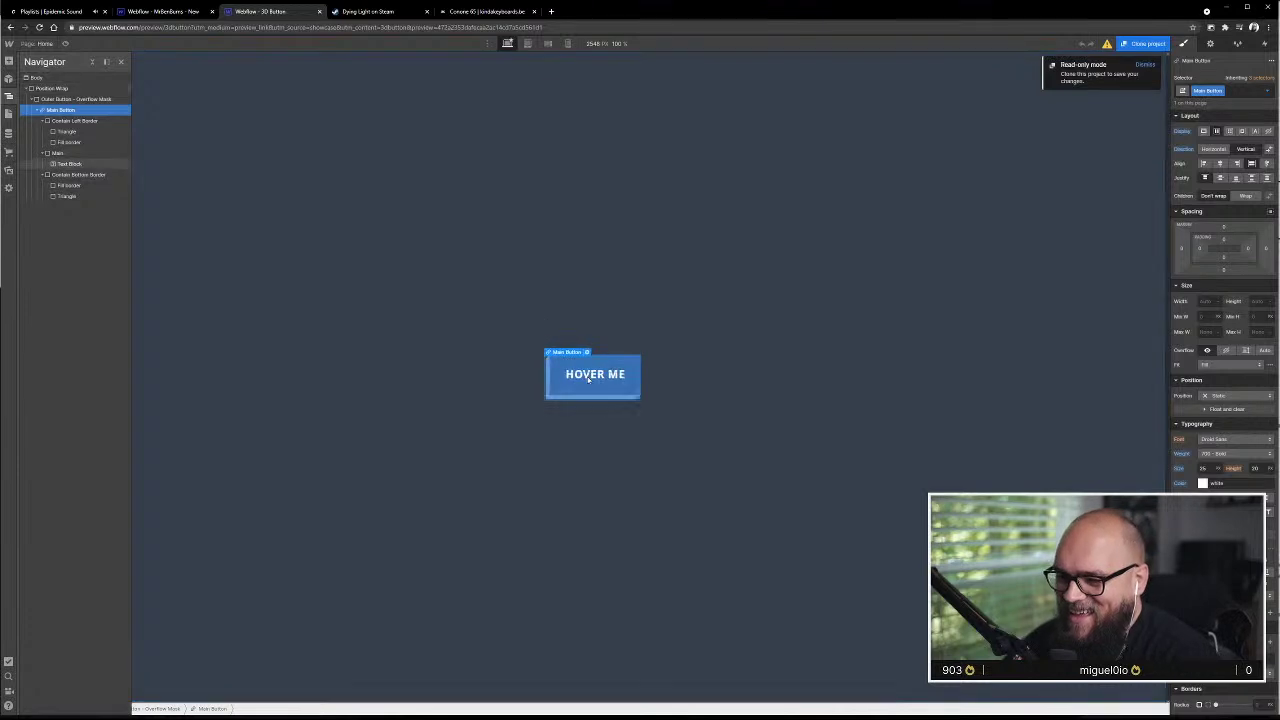
left_click(106, 124)
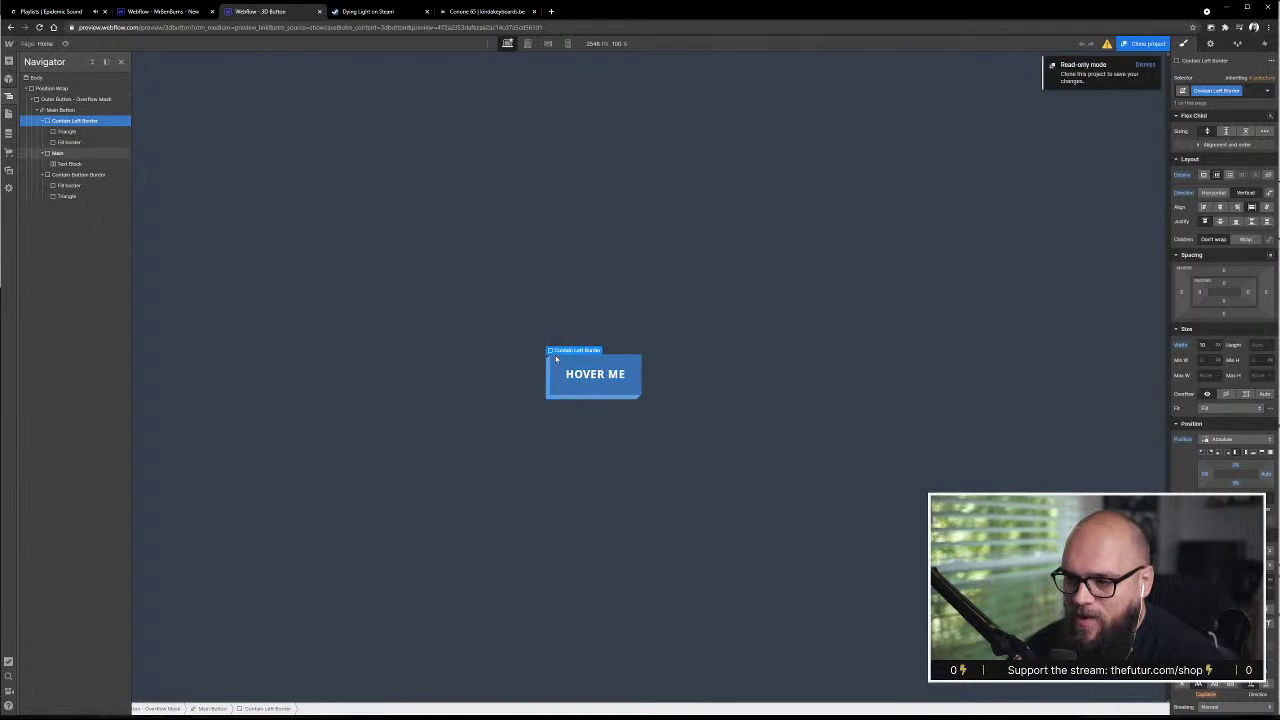
left_click(160, 11)
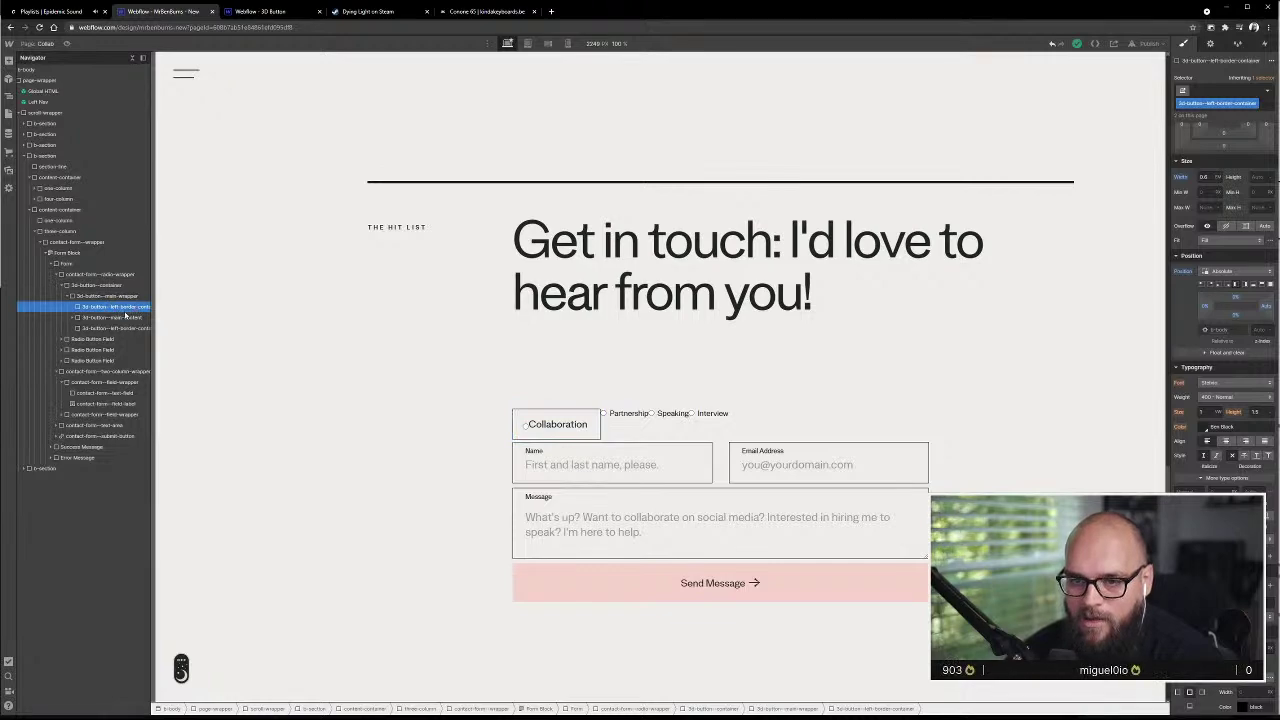
left_click(105, 308)
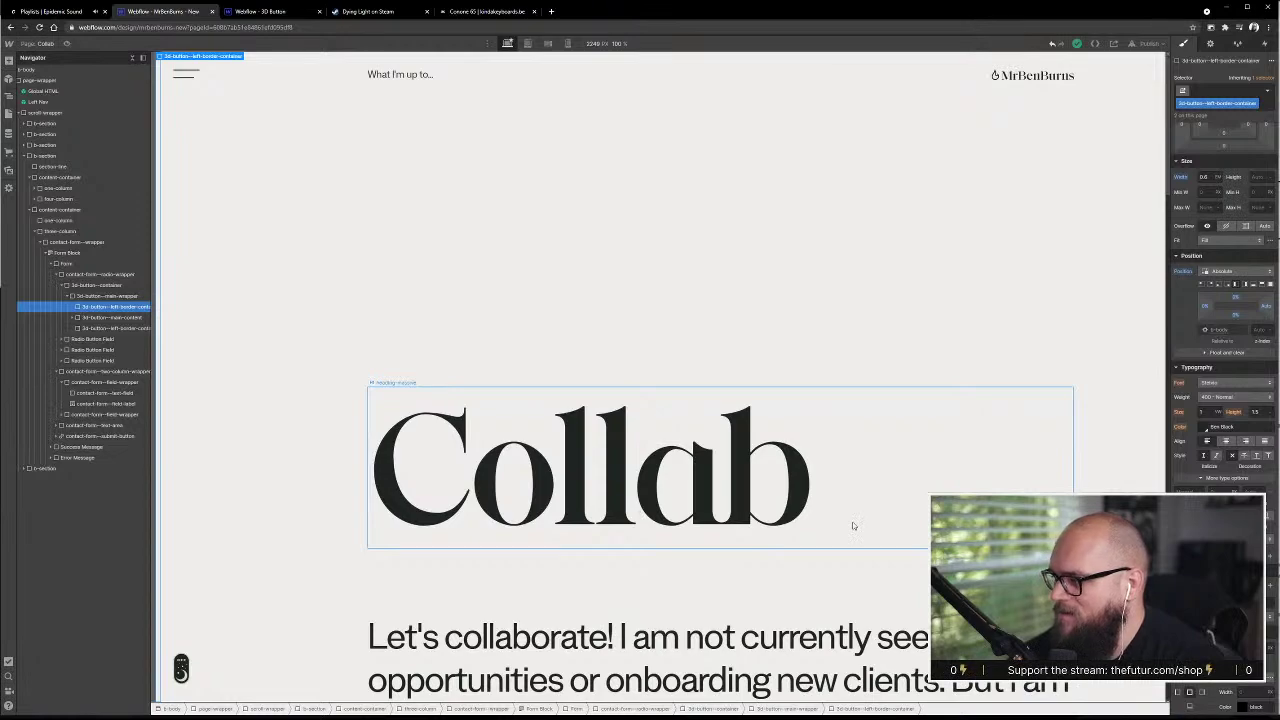
scroll(852, 521, "down", 10)
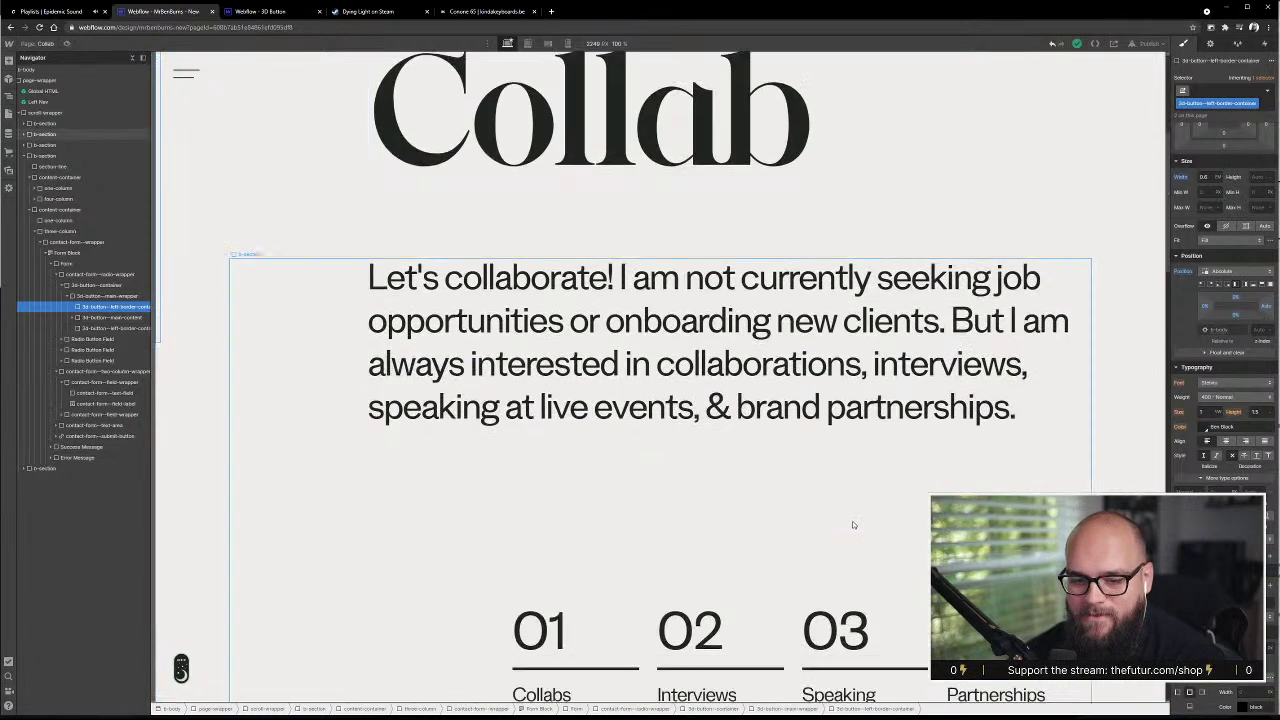
scroll(854, 521, "down", 12)
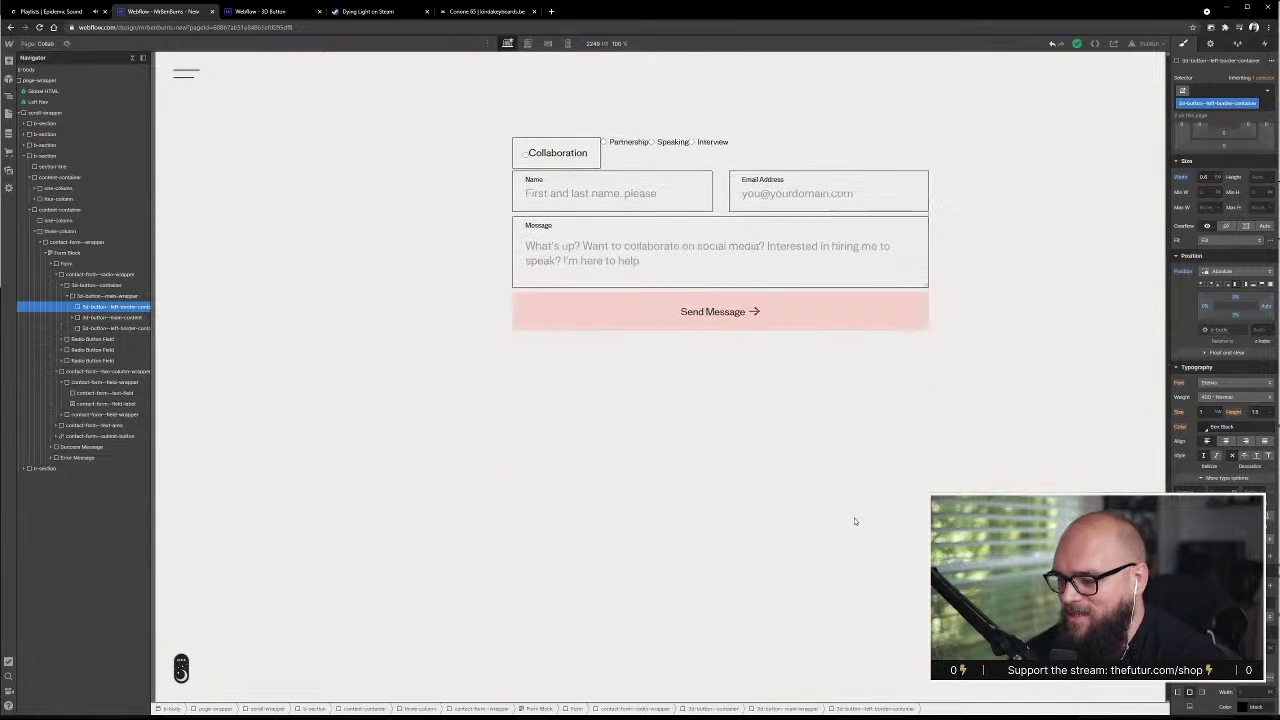
scroll(854, 520, "up", 3)
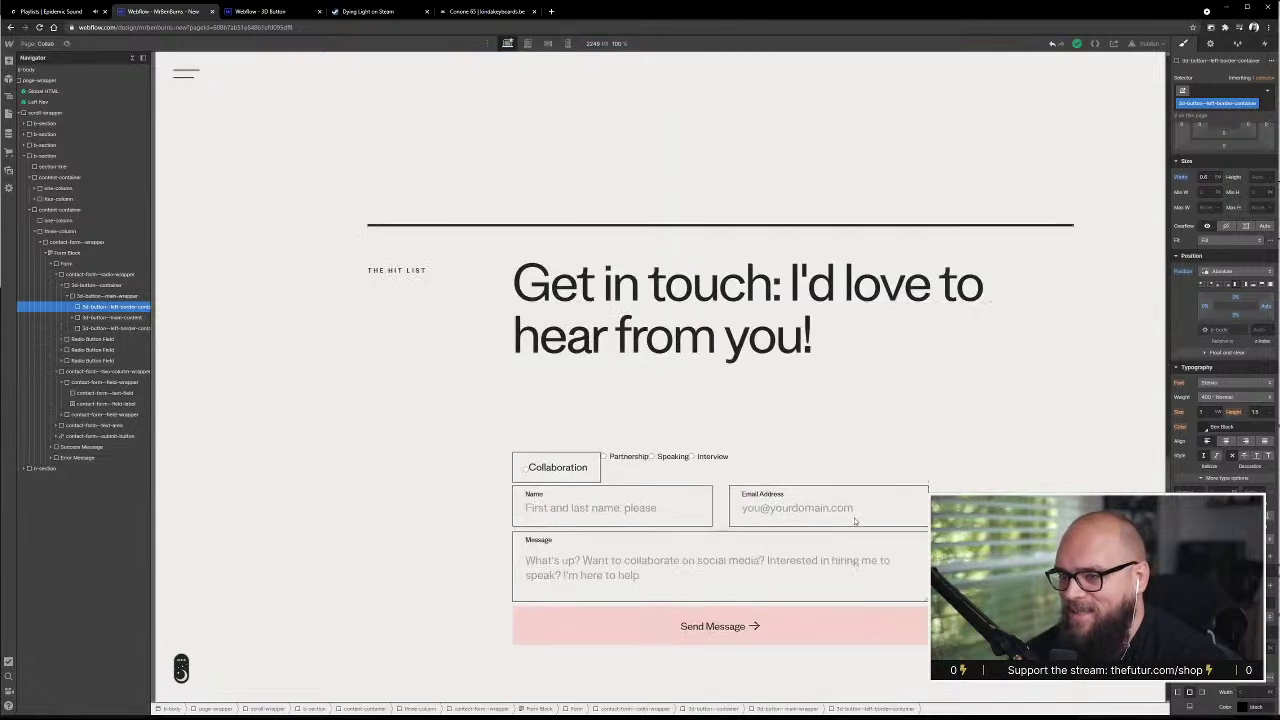
- Set the parent 3d-button--container's position to Relative and compare with the reference
left_click(77, 296)
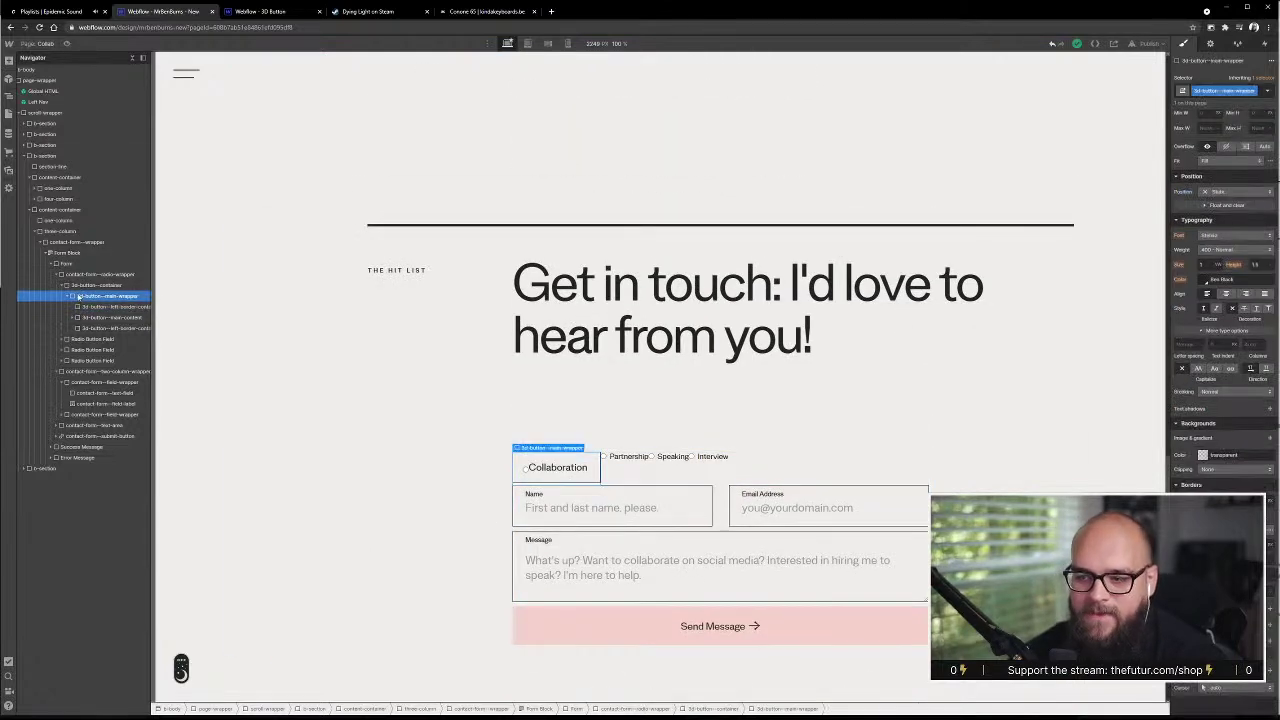
left_click(75, 285)
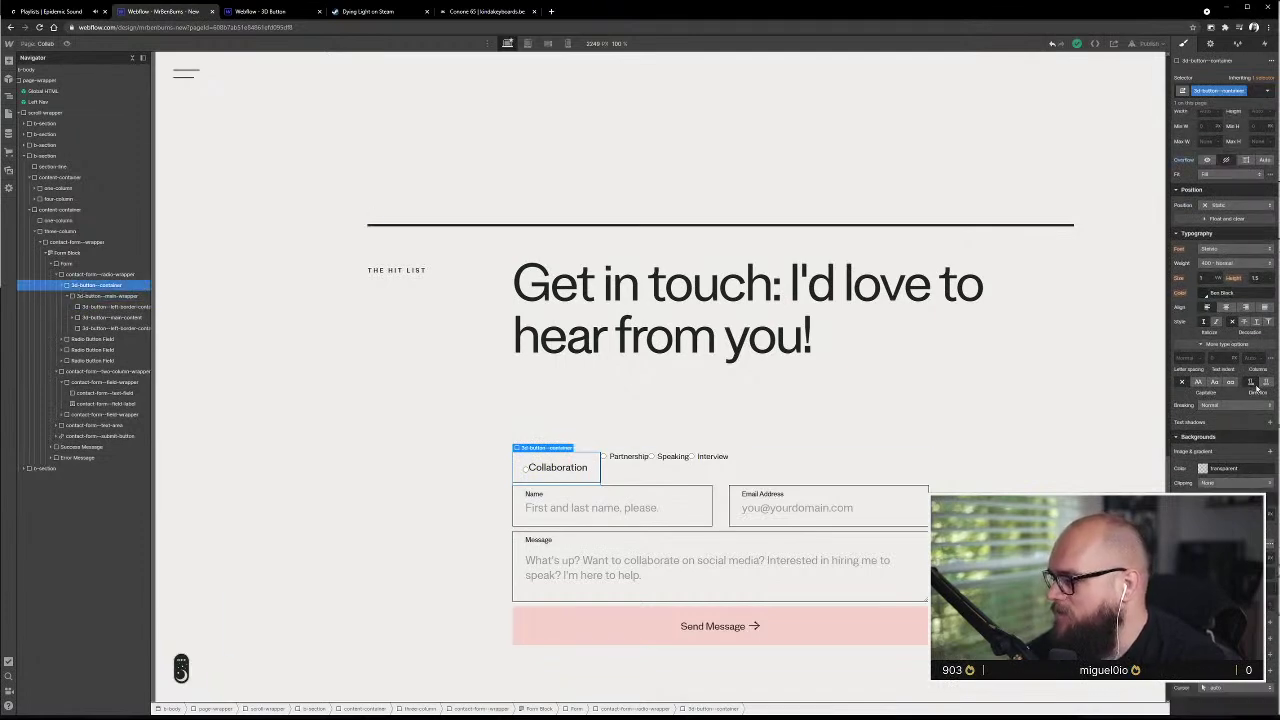
left_click(1237, 205)
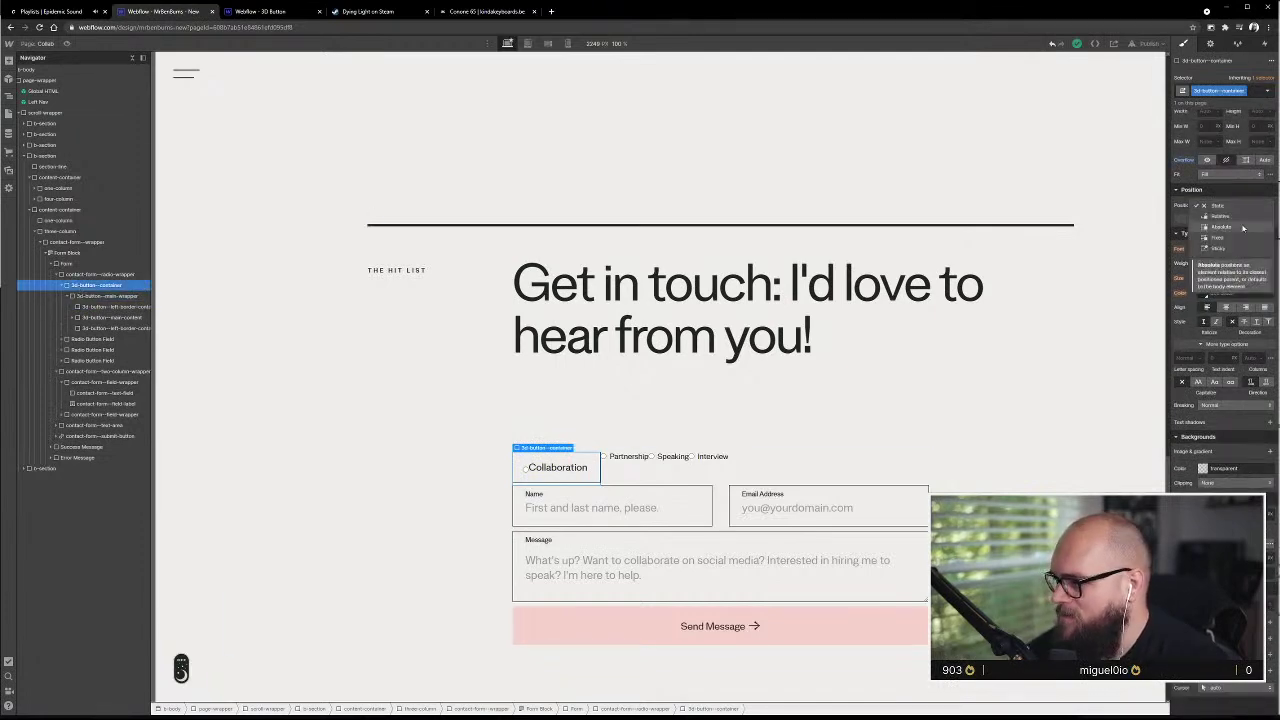
left_click(1245, 218)
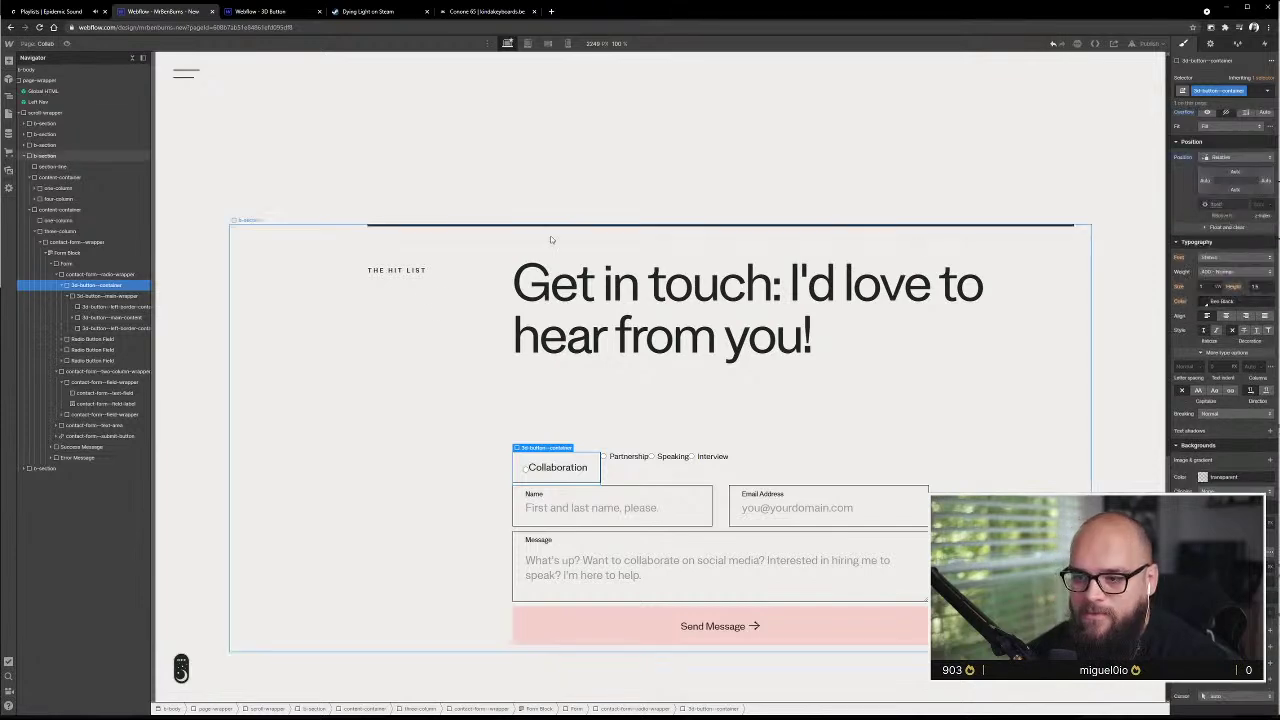
left_click(107, 307)
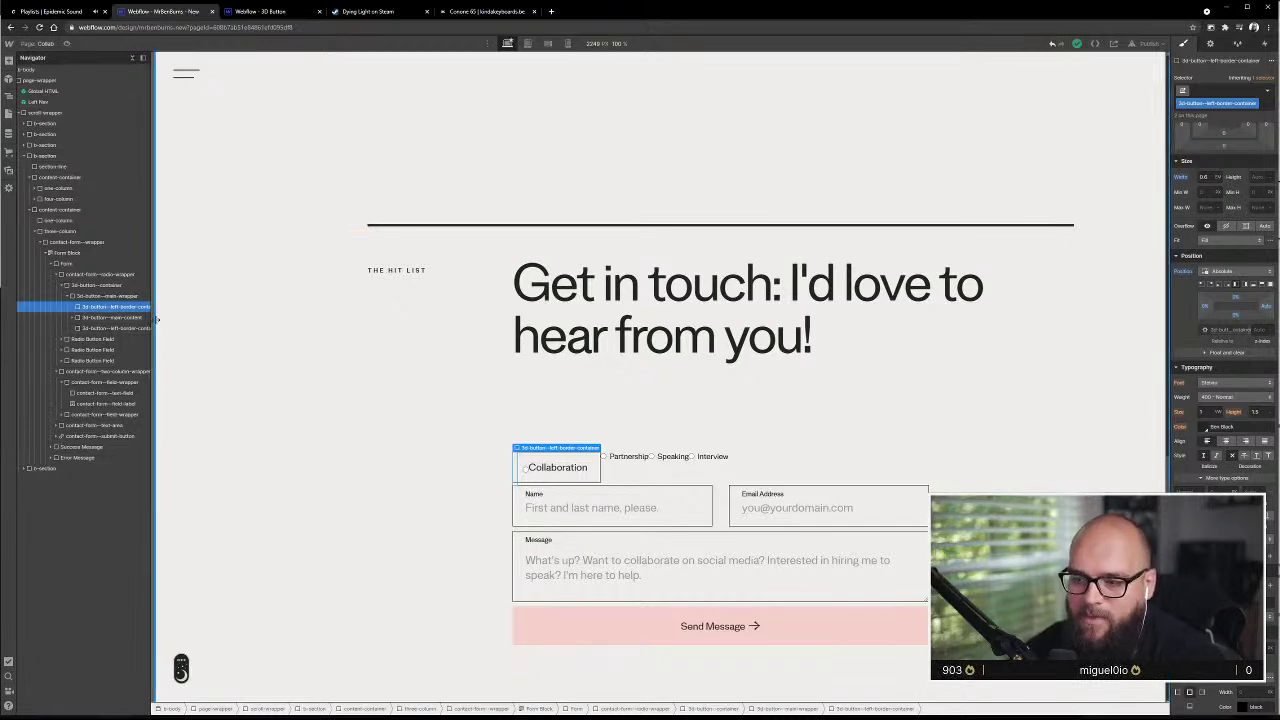
left_click(263, 10)
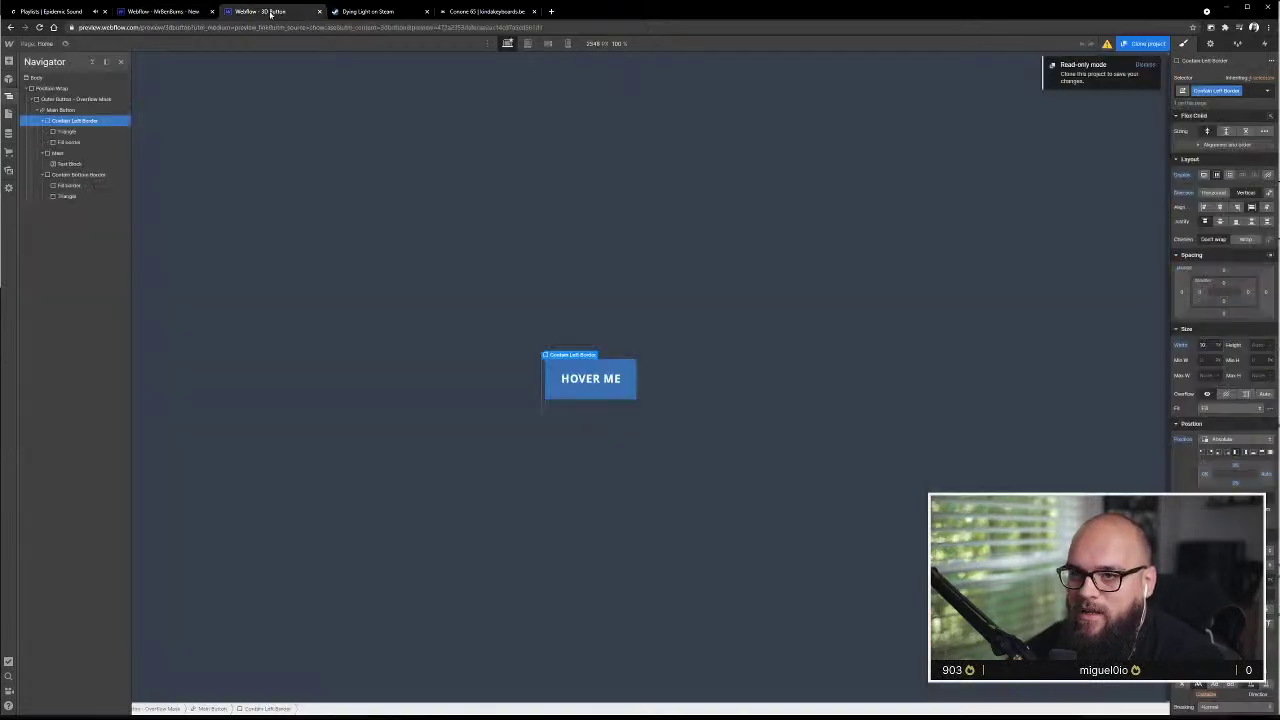
- Inspect the reference's Main Button, Outer Button, Contain Left Border and Position Wrap layers
left_click(60, 112)
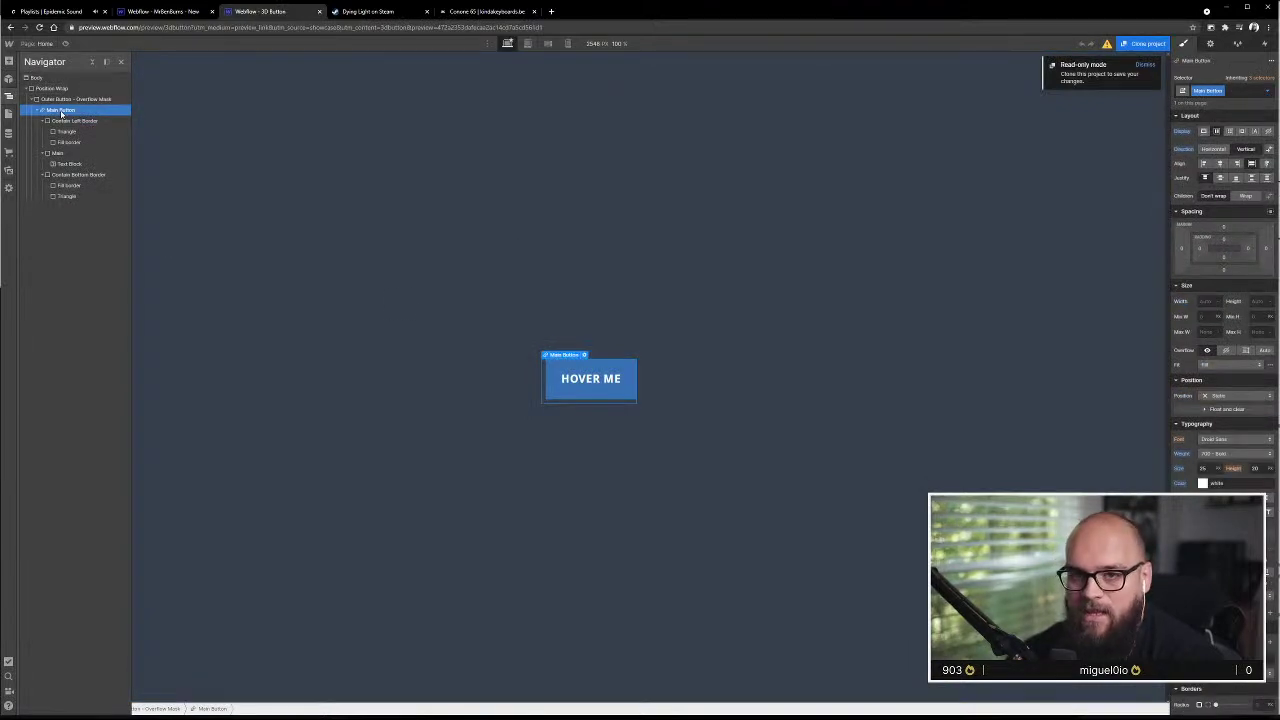
left_click(66, 101)
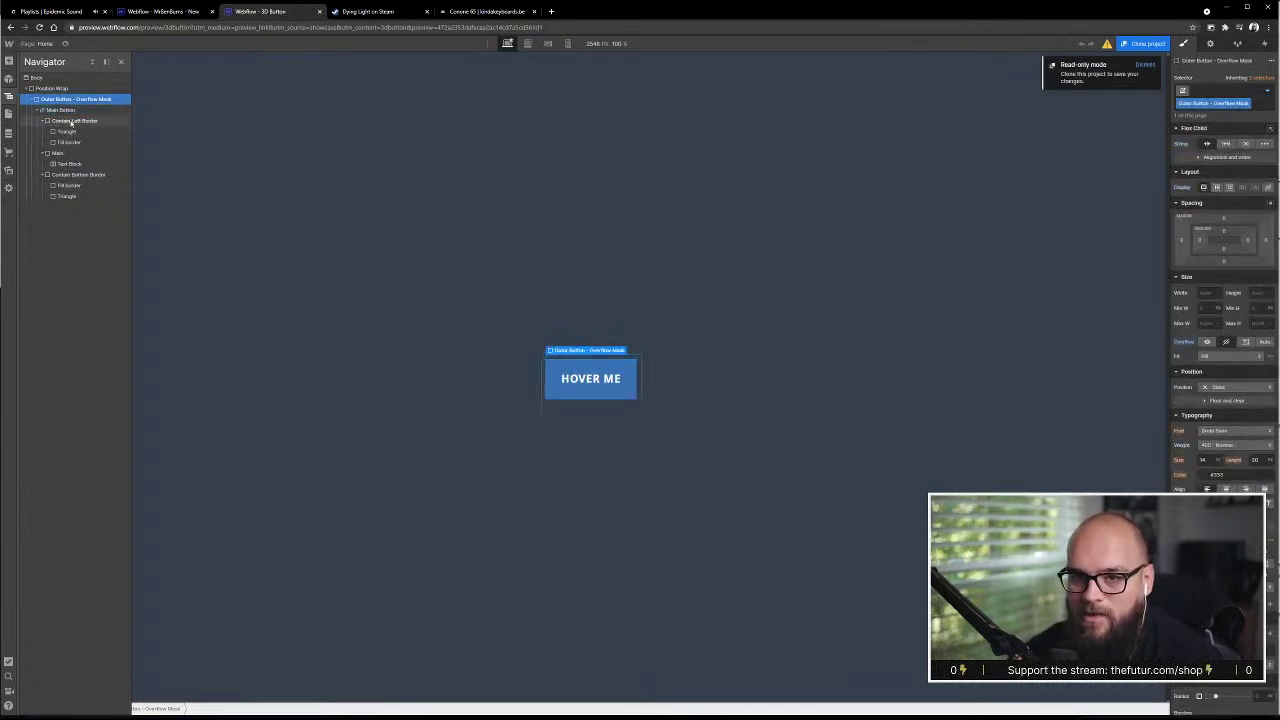
left_click(70, 119)
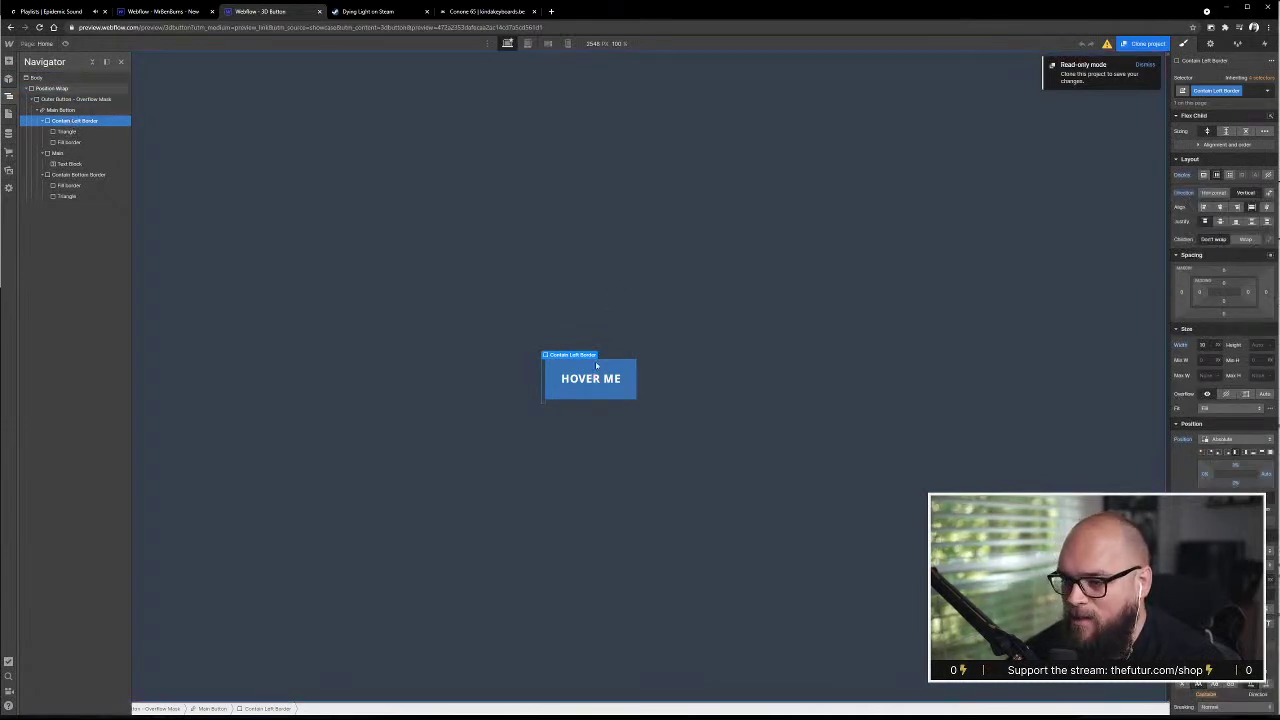
left_click(70, 89)
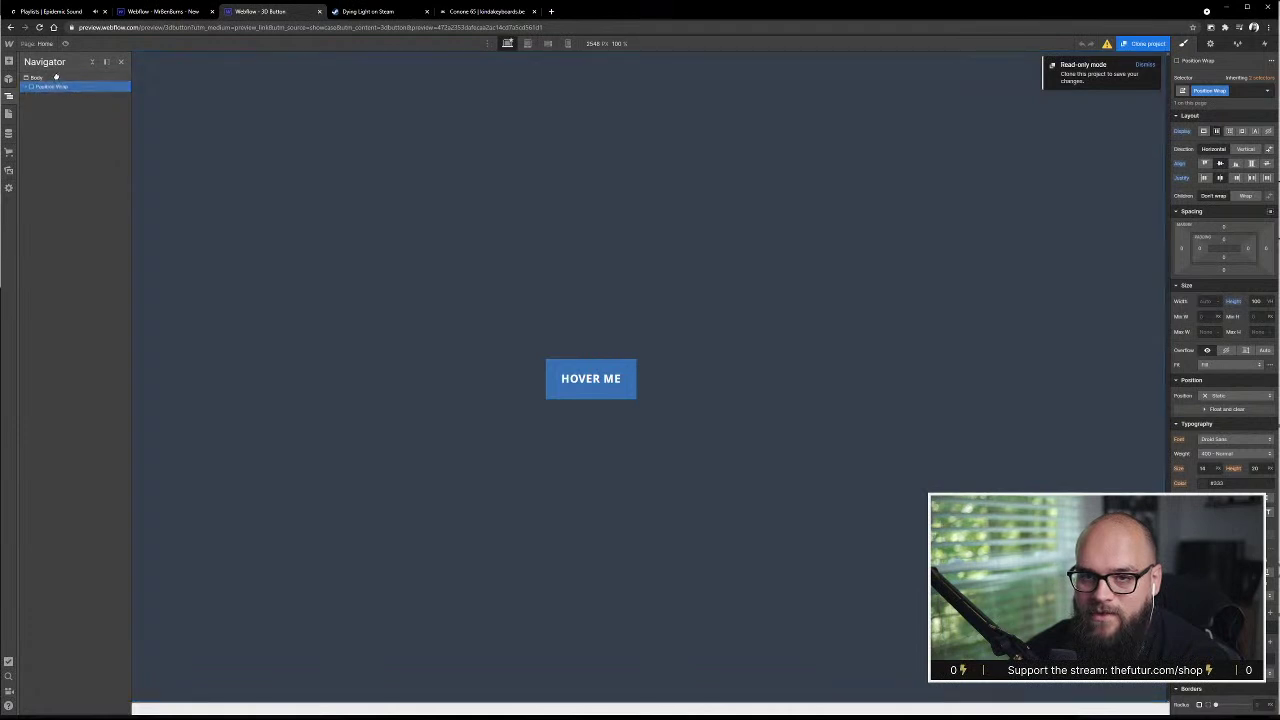
- Drag Outer Button - Overflow Mask out of Position Wrap and back again
left_click_drag(44, 99, 54, 91)
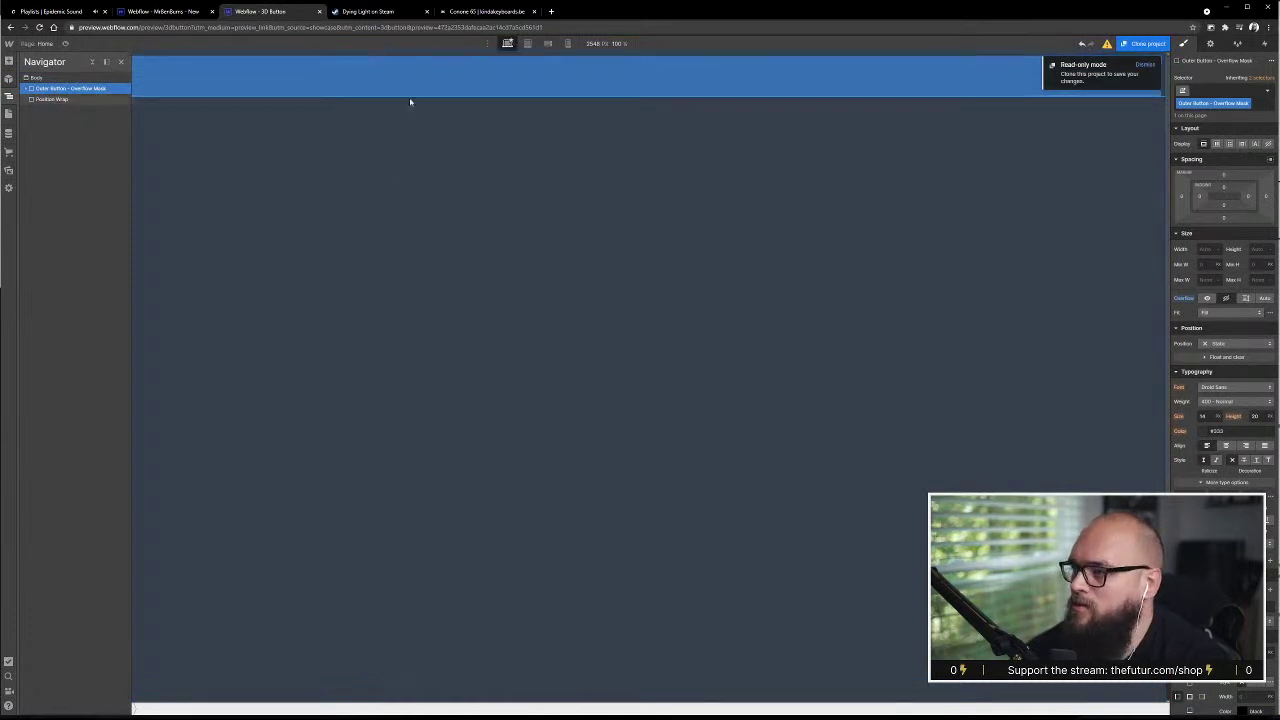
left_click_drag(63, 99, 60, 100)
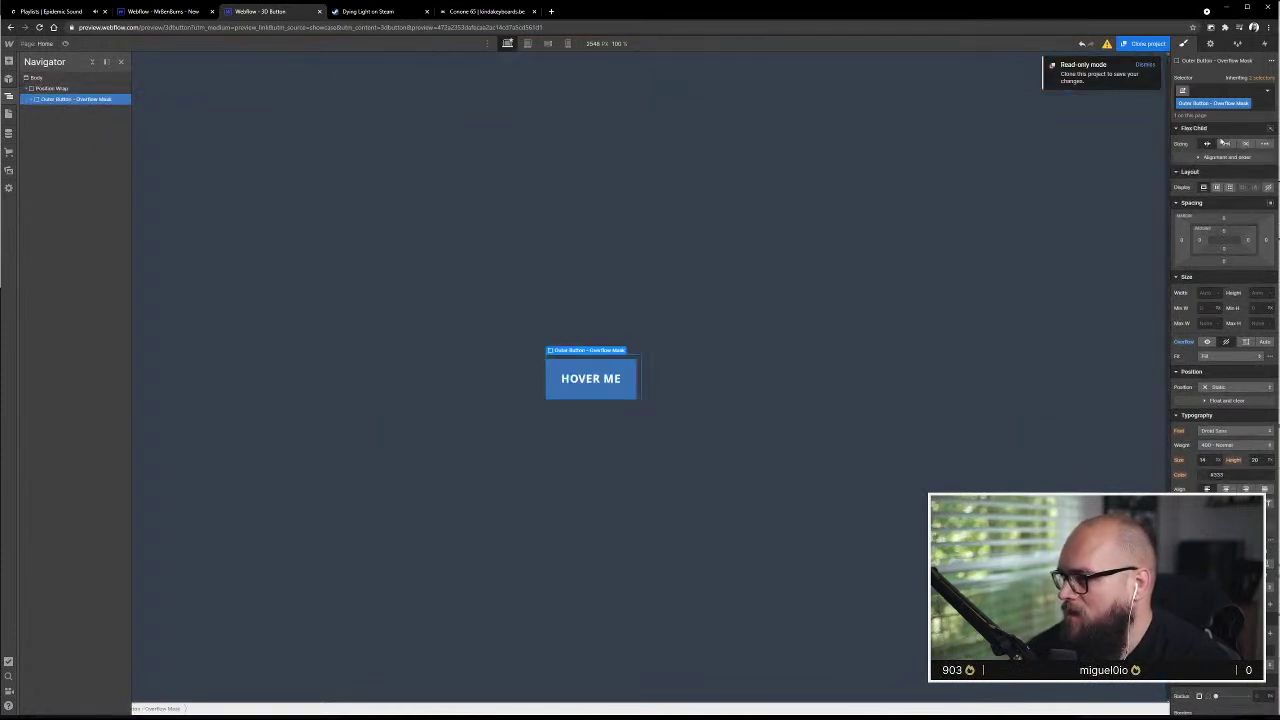
left_click(307, 125)
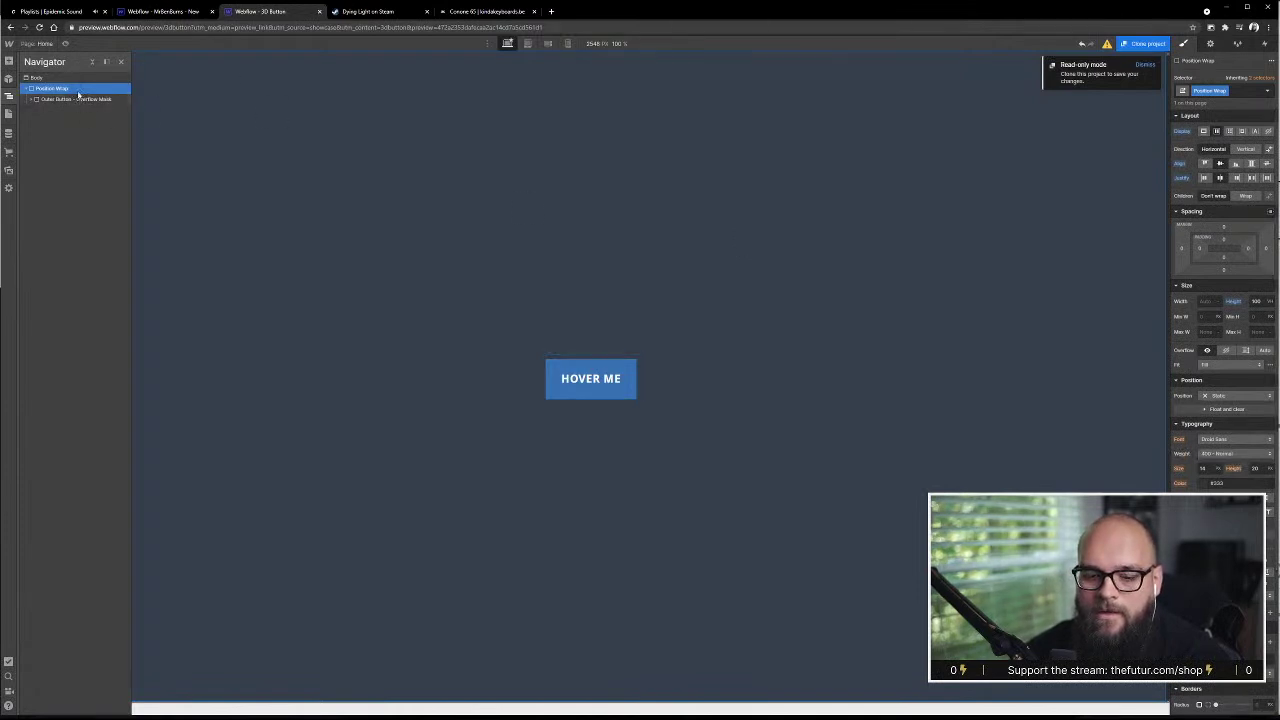
left_click(163, 11)
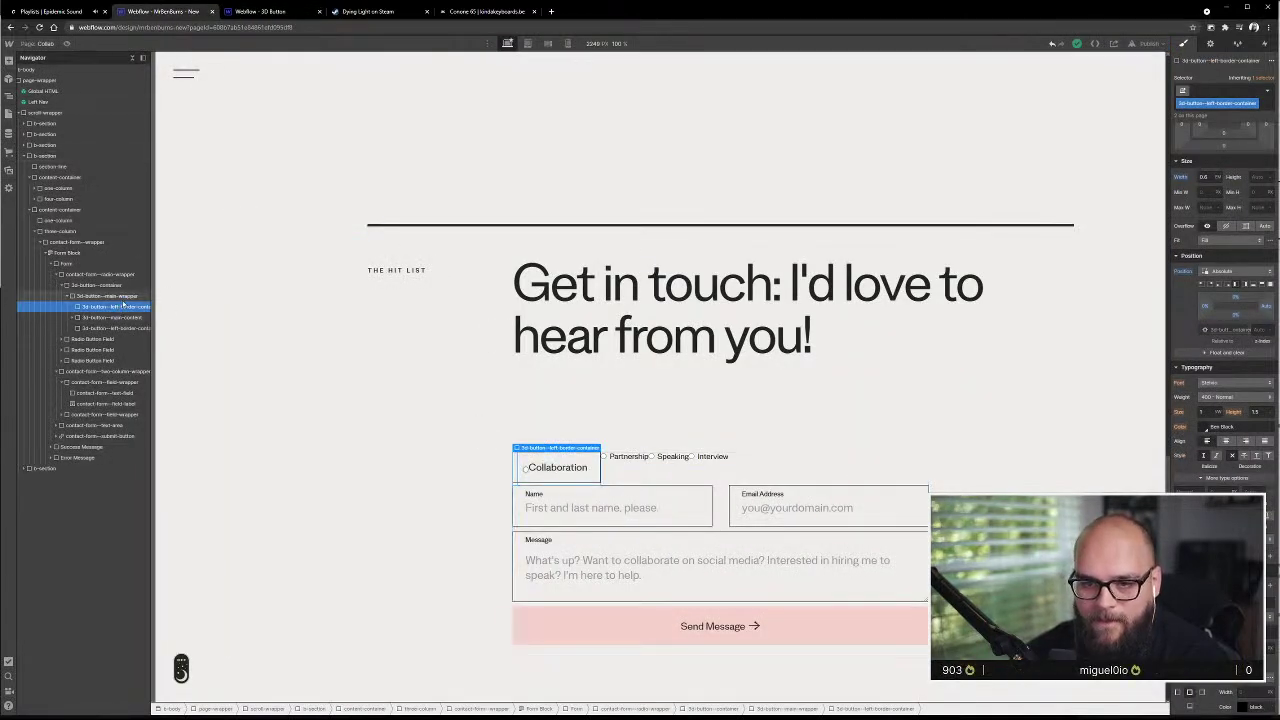
left_click(123, 297)
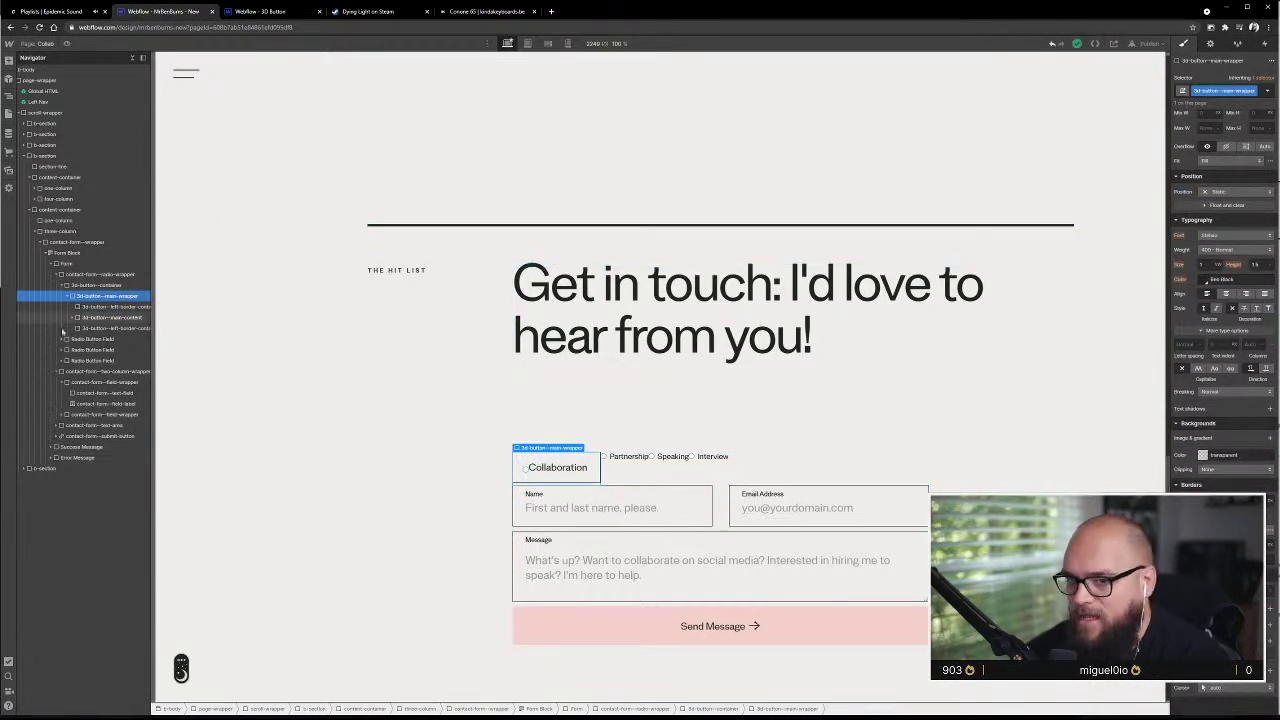
left_click(100, 287)
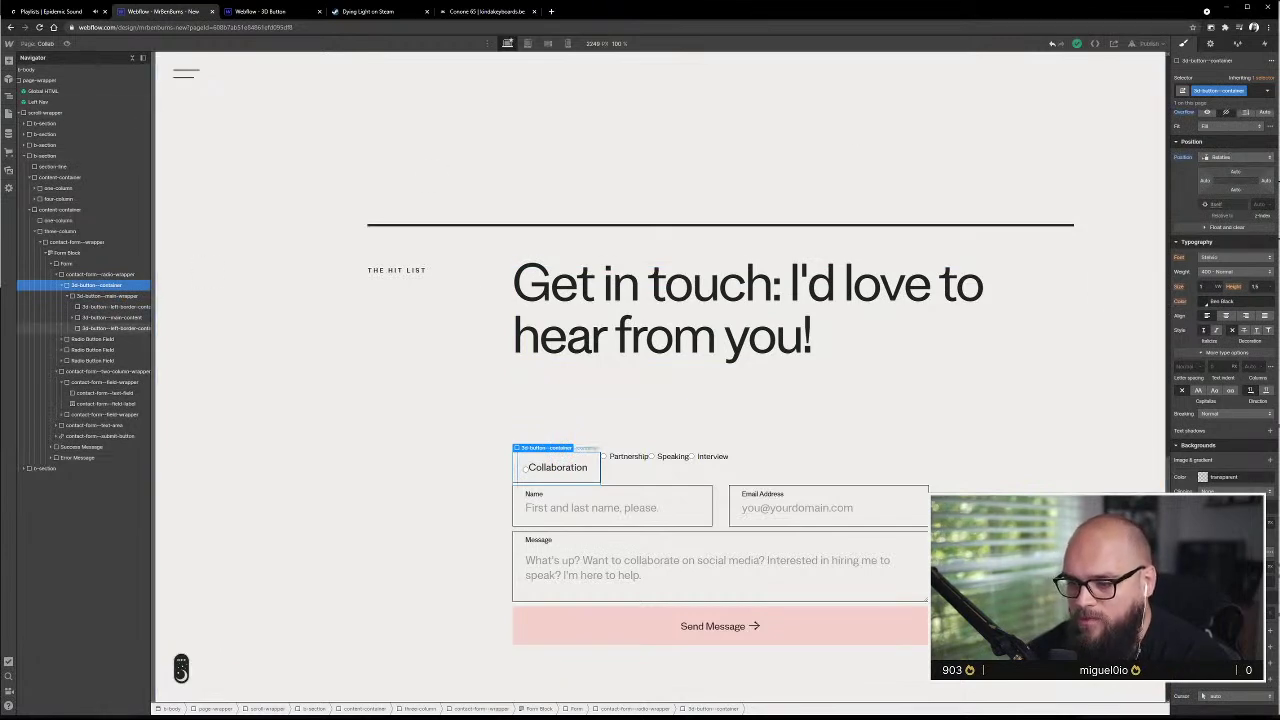
left_click(105, 296)
left_click(110, 306)
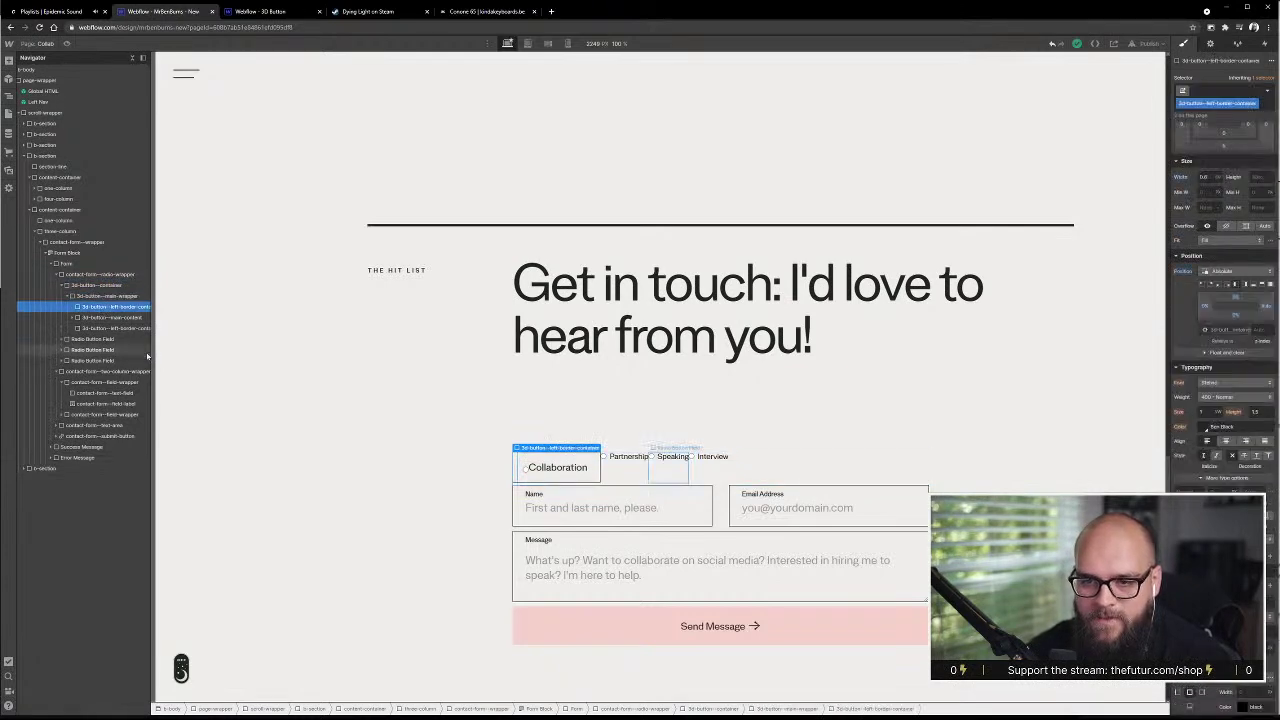
left_click(277, 12)
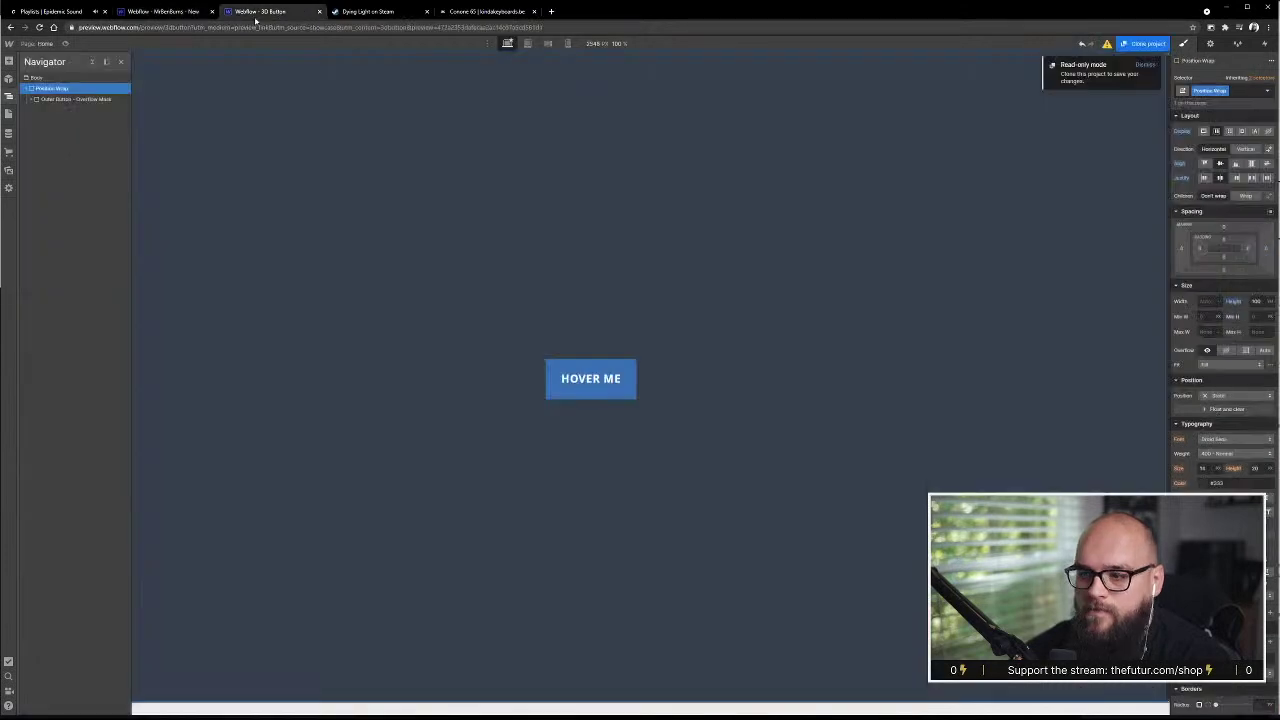
left_click(35, 99)
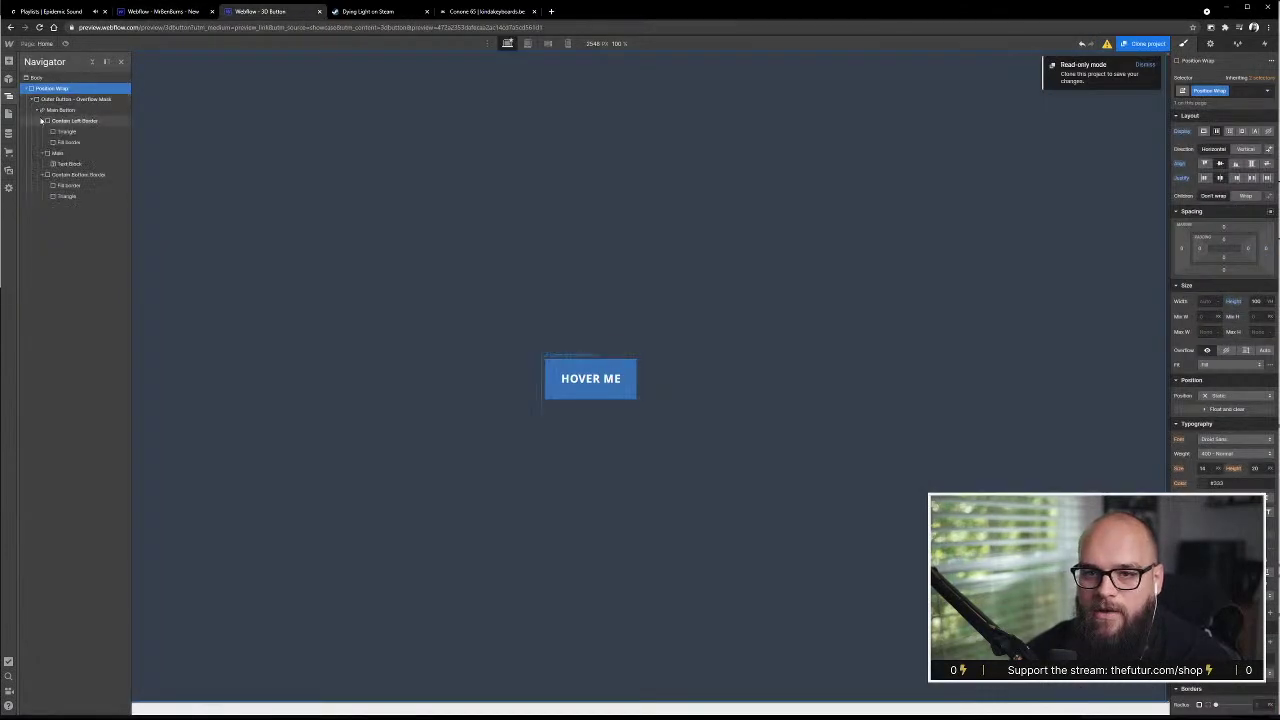
left_click(153, 10)
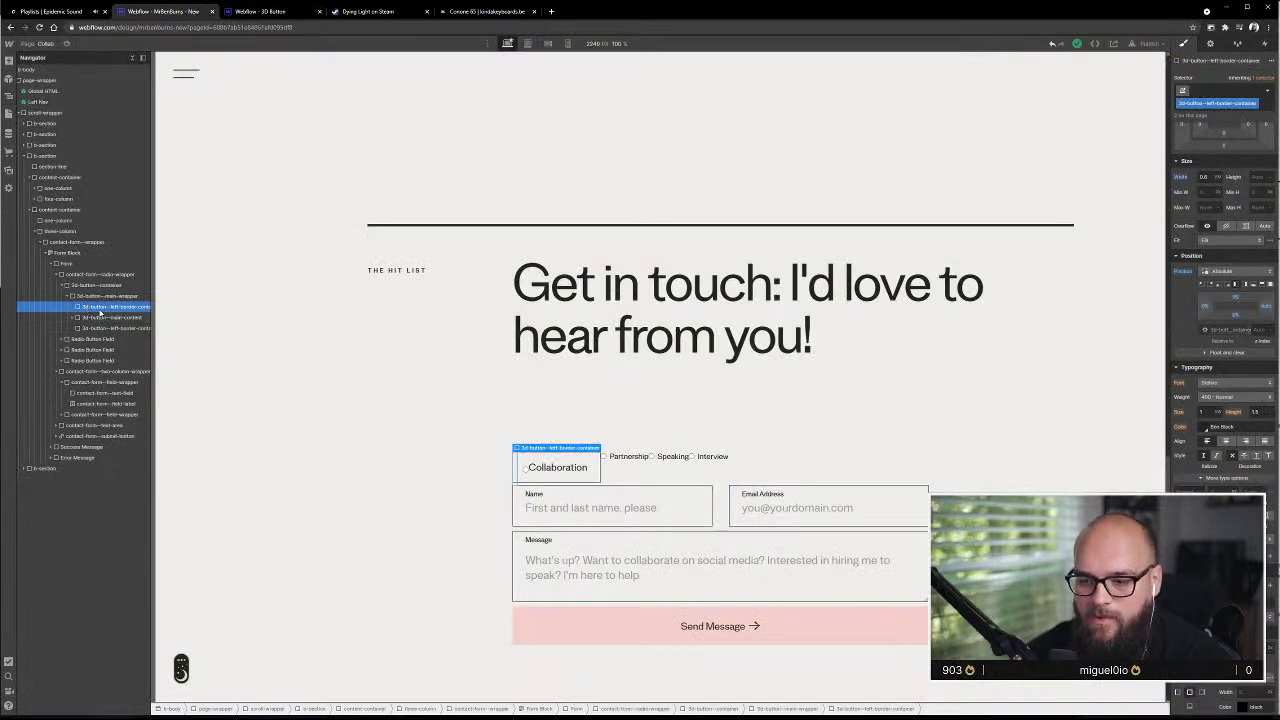
key("ctrl+j")
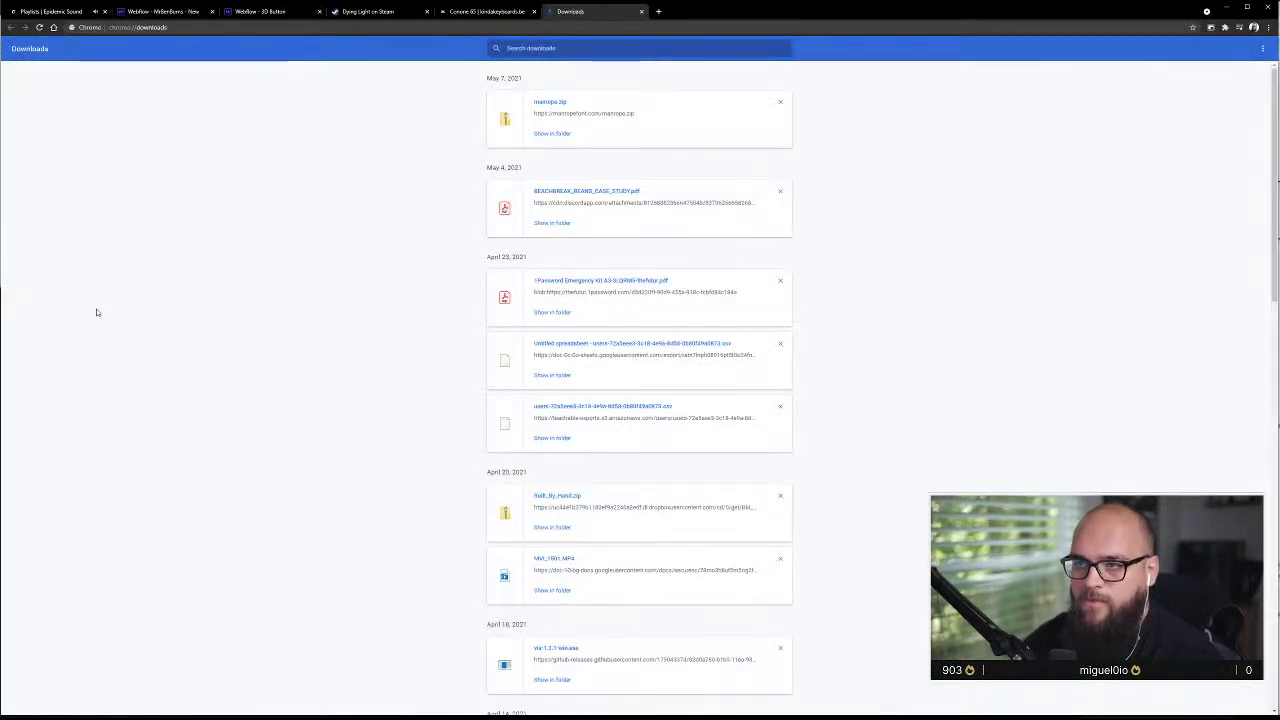
key("ctrl+w")
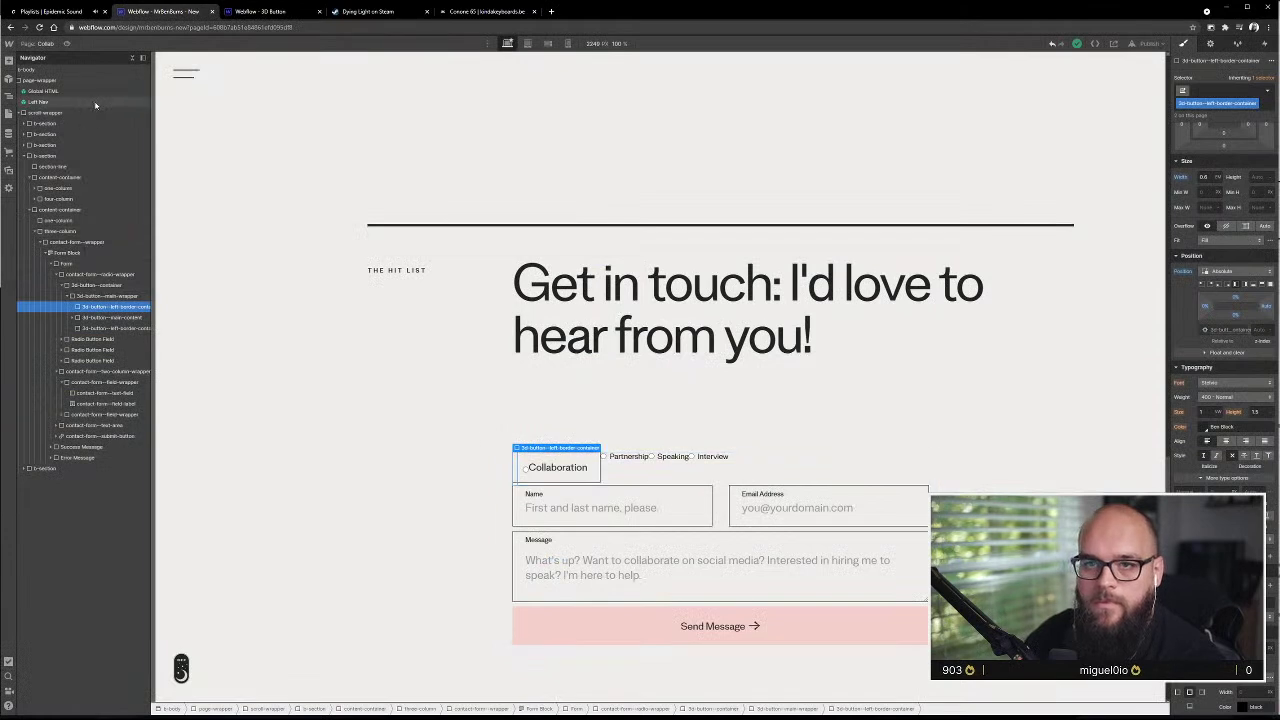
left_click(87, 297)
left_click(90, 307)
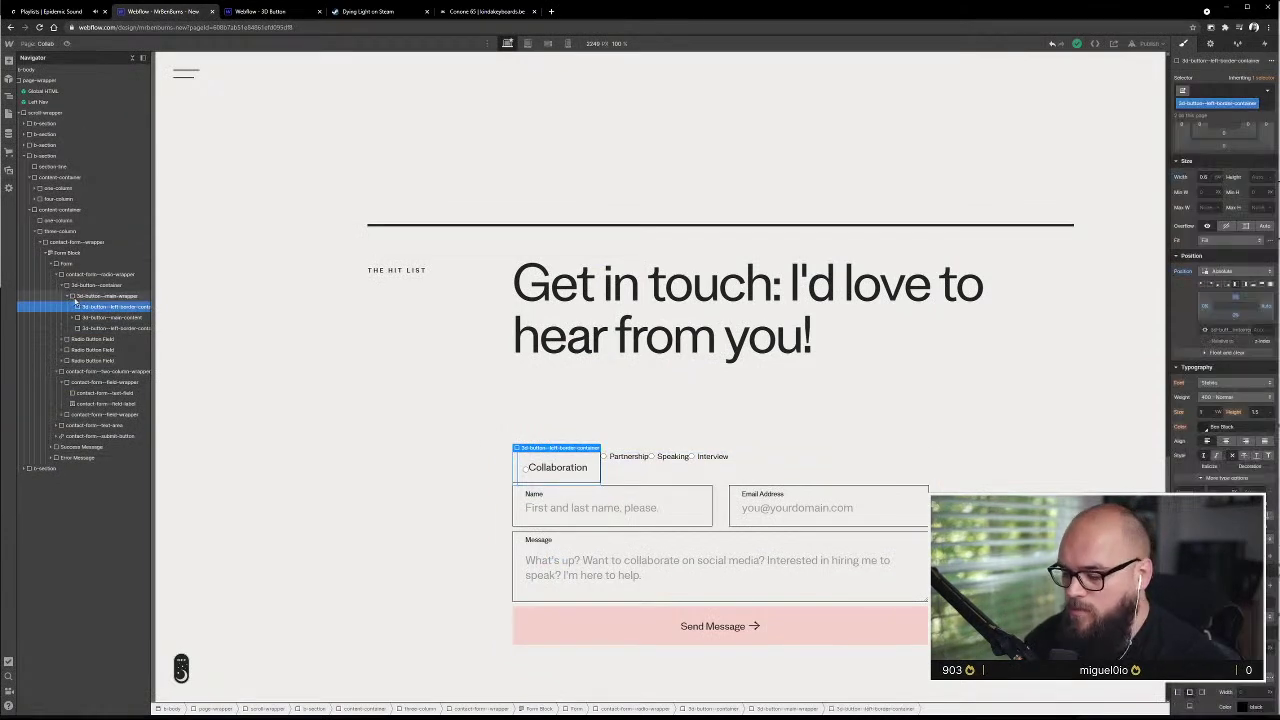
- Insert a Div Block classed 3d-button--left-border-triangle into the left-border container
key("ctrl+e")
type("div")
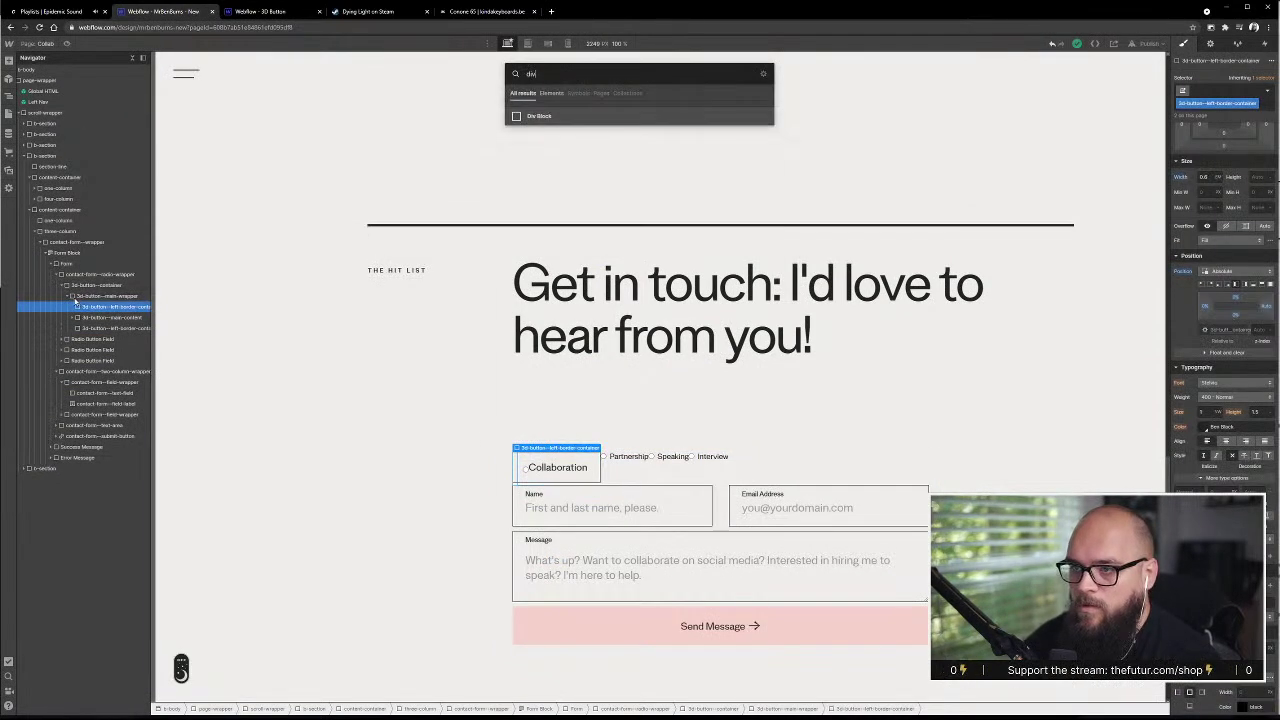
key("Return")
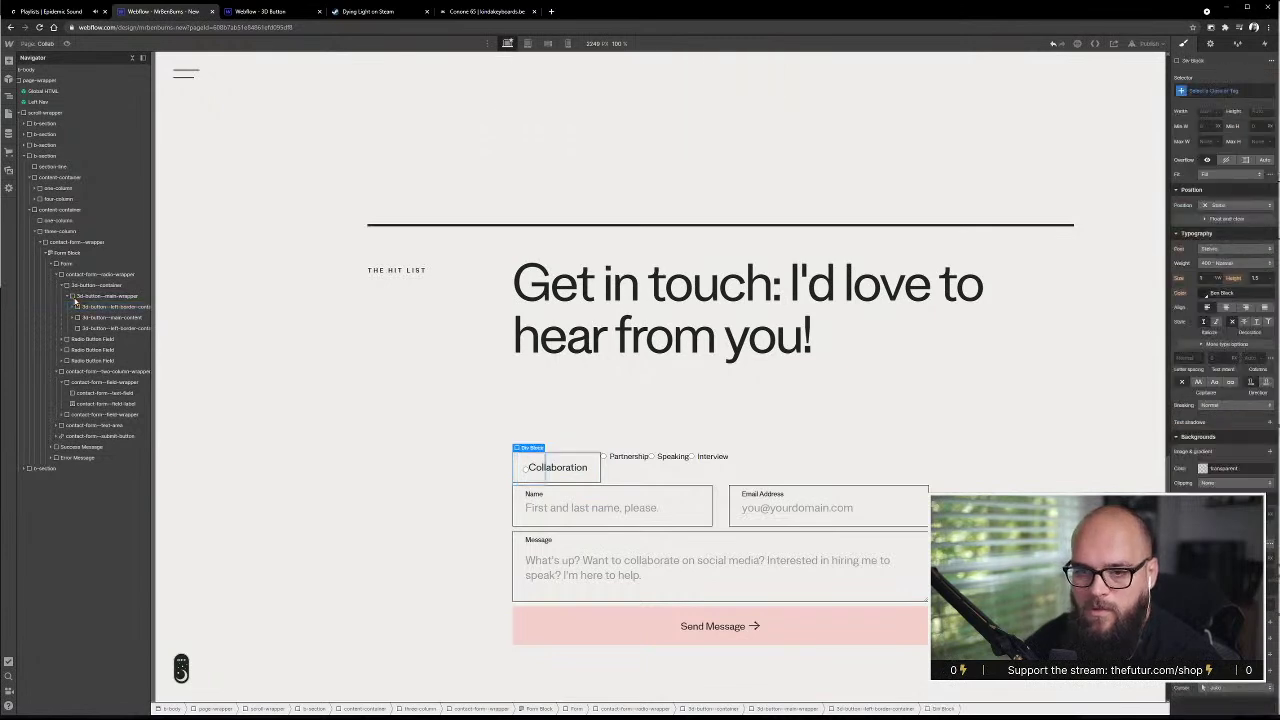
key("ctrl+Return")
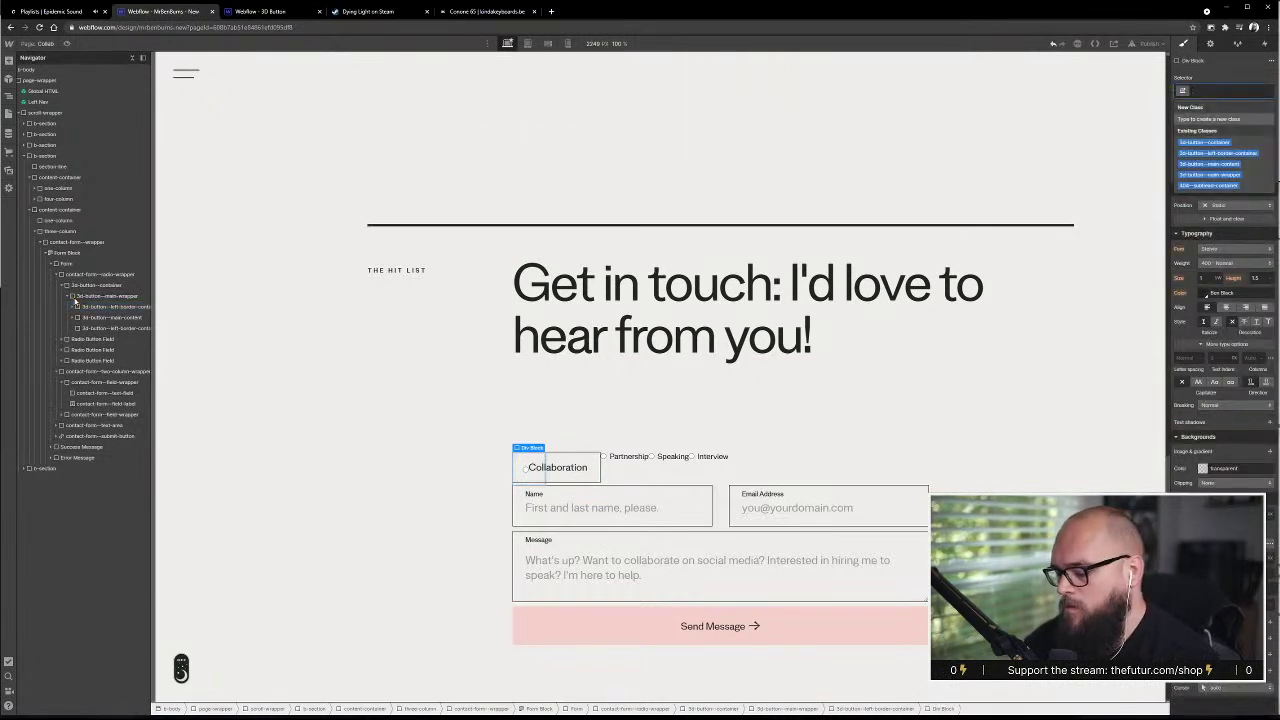
type("3d-button")
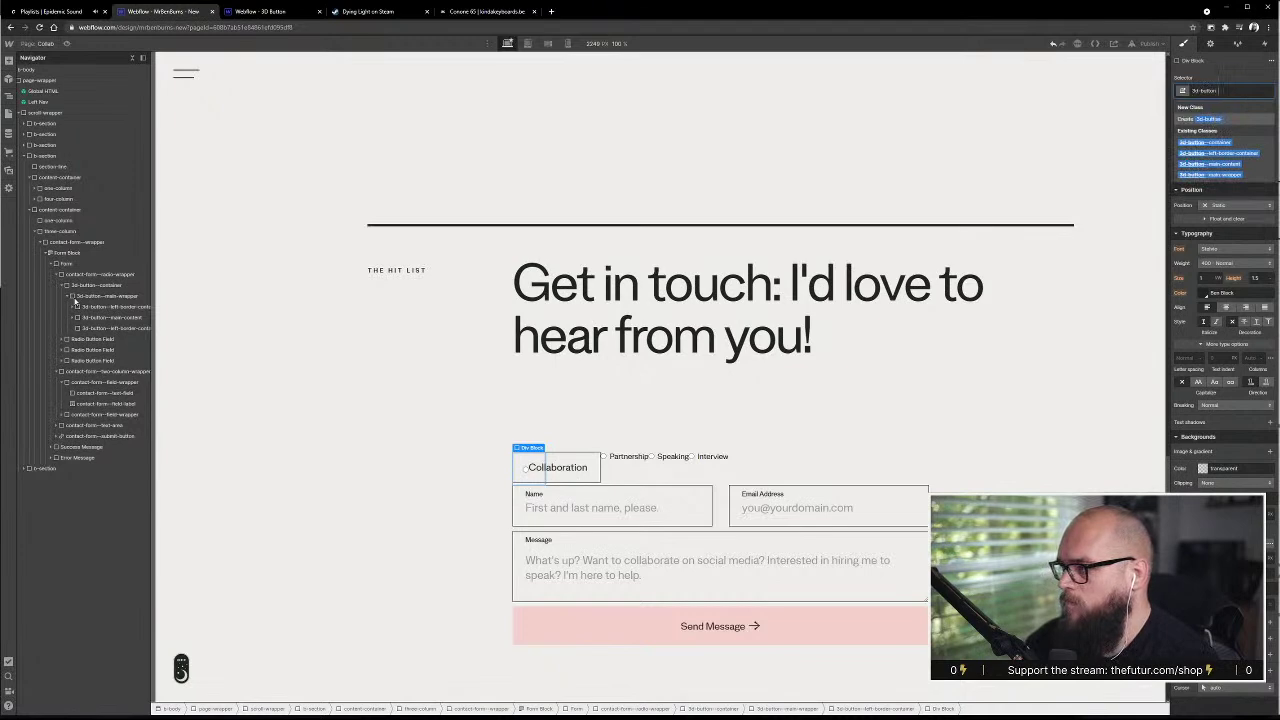
type("--")
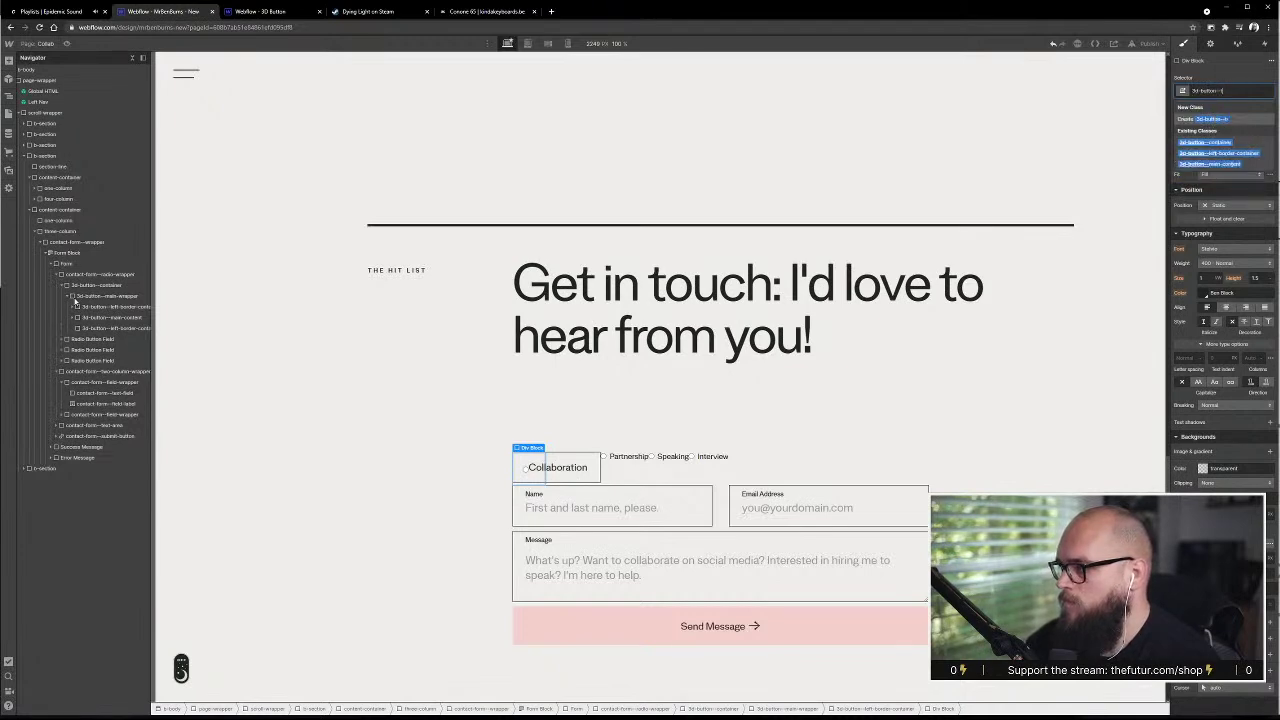
type("left-bor")
key("BackSpace")
key("BackSpace")
type("rder-triangle")
key("Return")
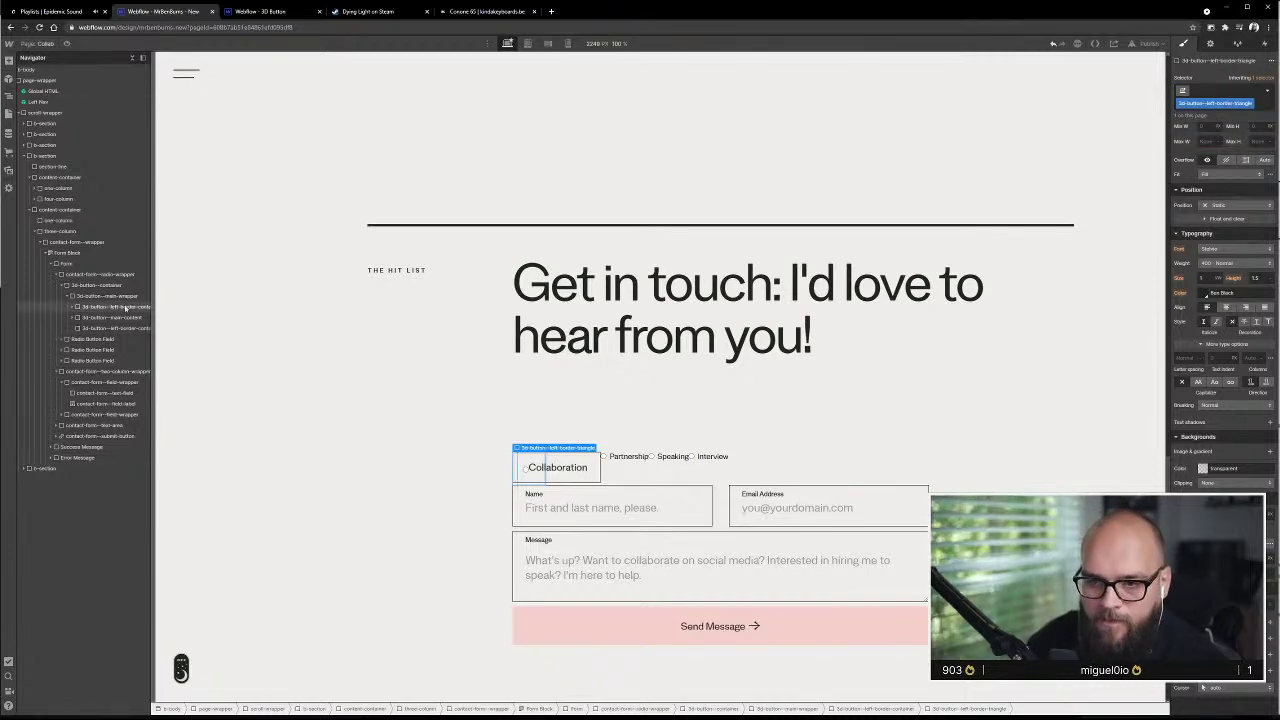
- Add a second Div Block to the left-border container, classed 3d-button--left-border-fill
left_click(72, 308)
left_click(108, 307)
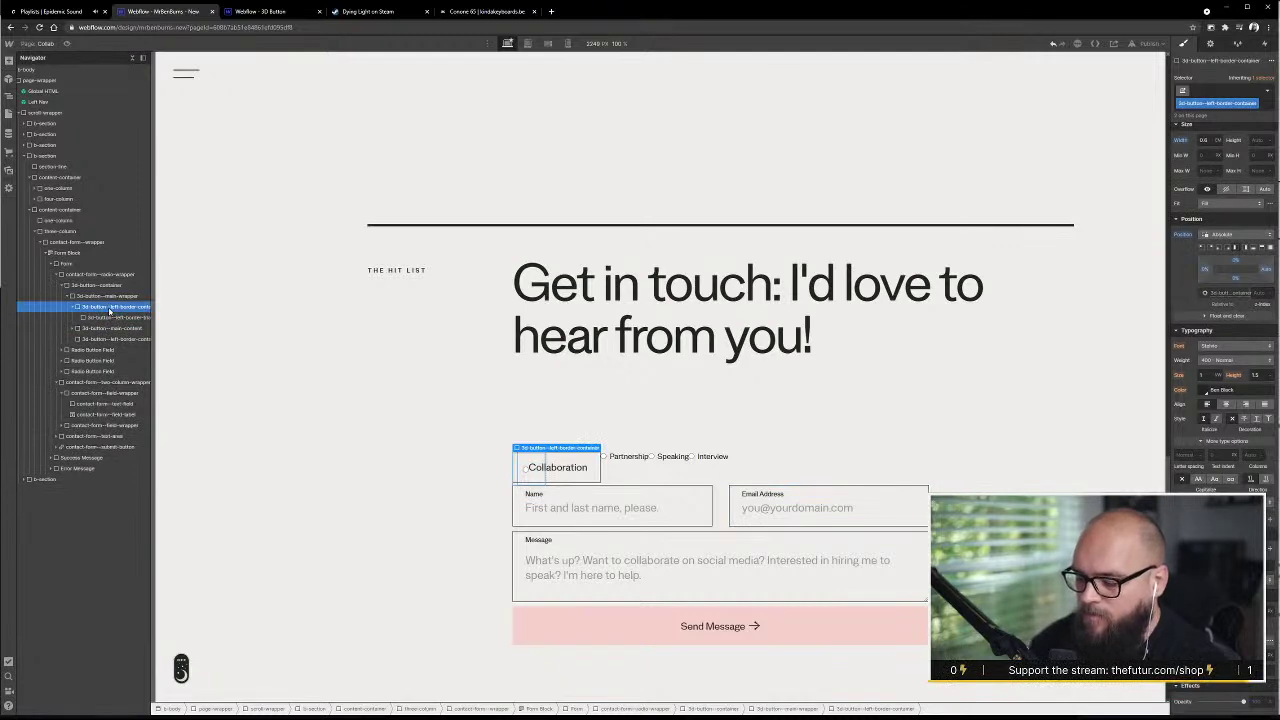
key("ctrl+e")
type("div")
key("Return")
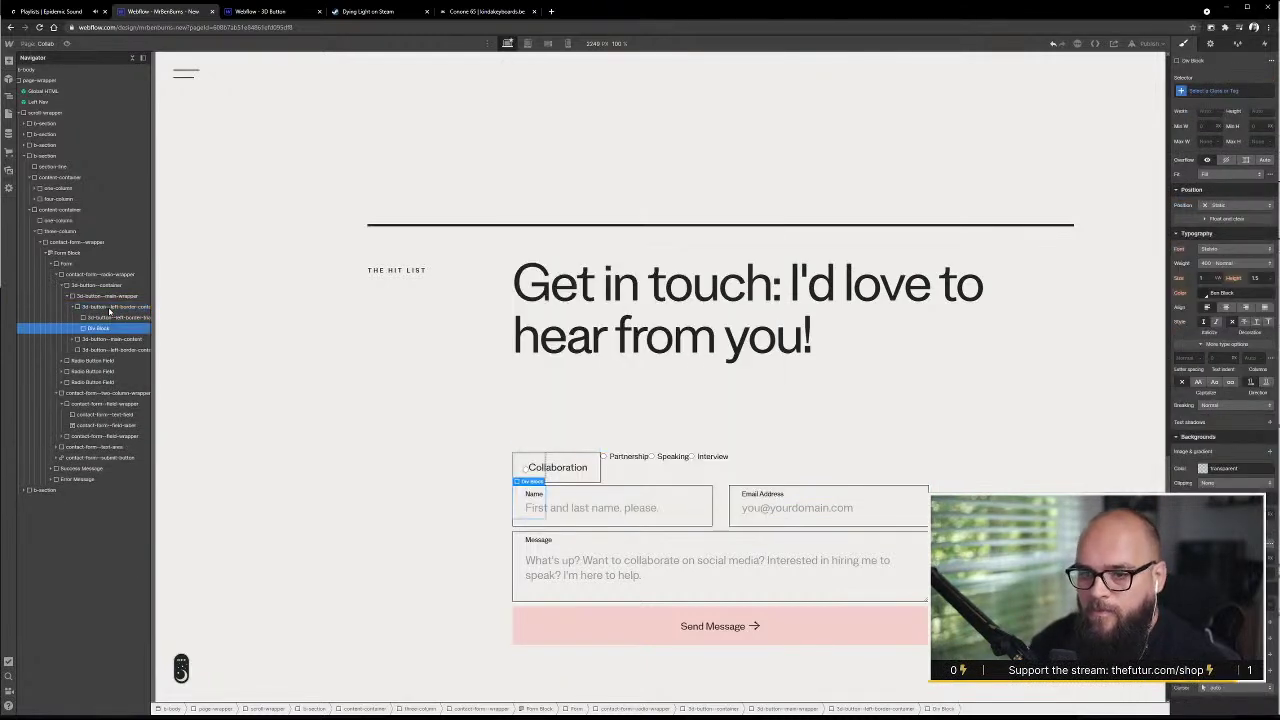
key("ctrl+Return")
type("3d")
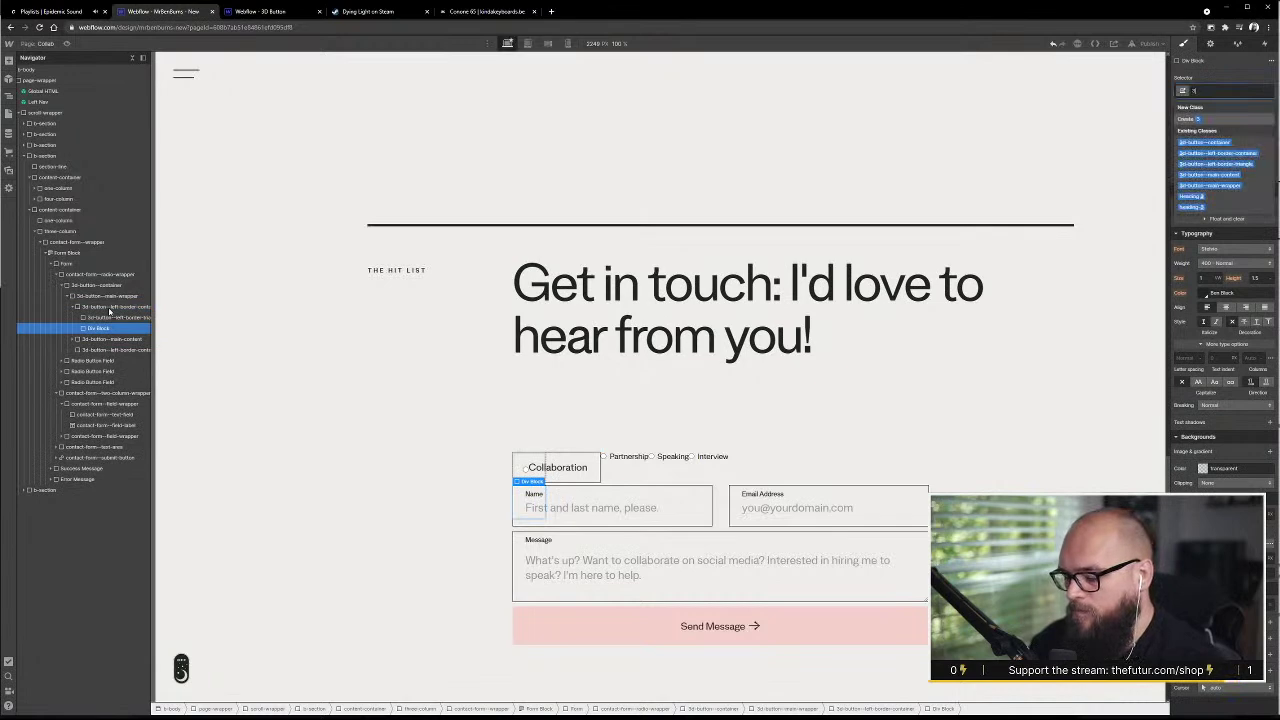
type("-button")
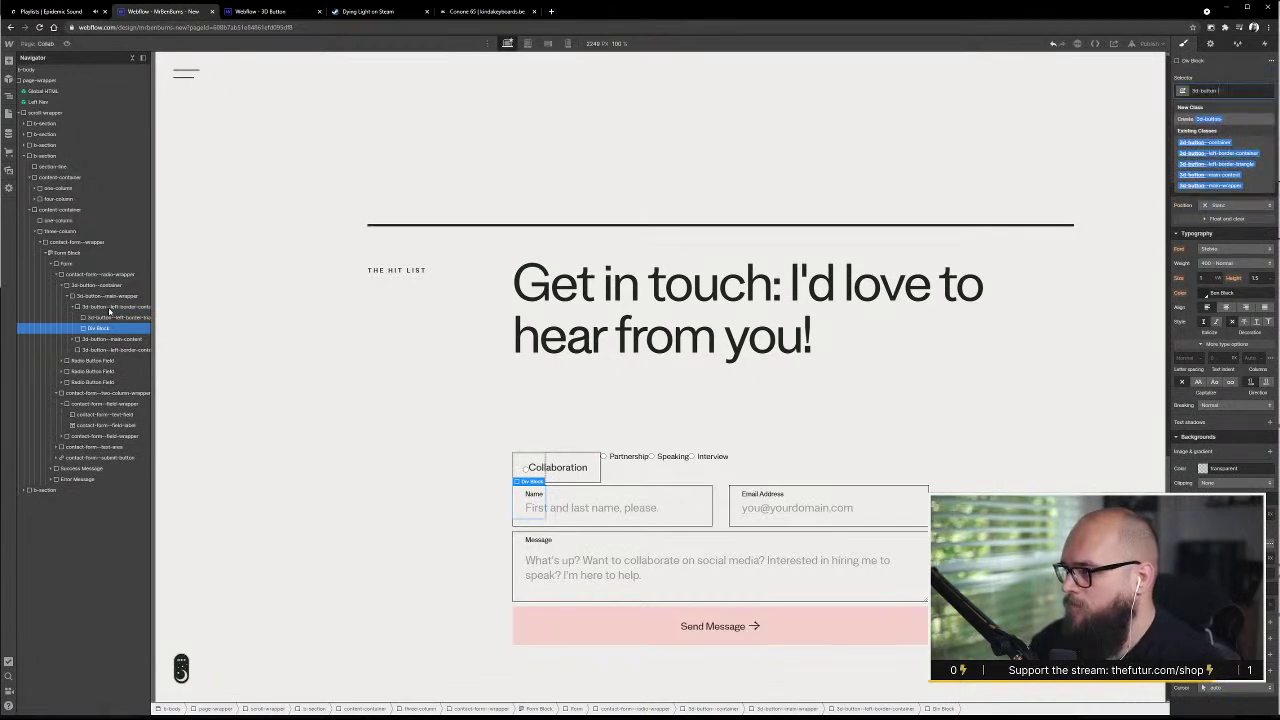
type("--left-")
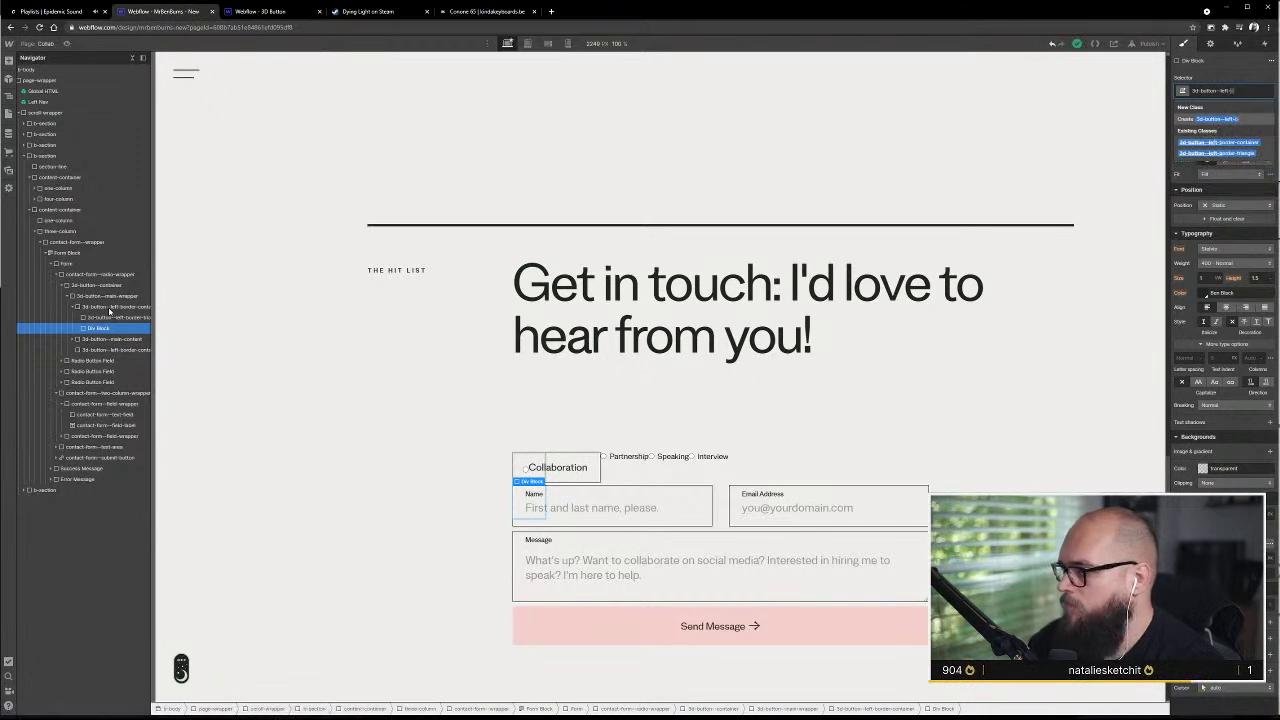
type("boarder")
key("BackSpace")
key("BackSpace")
key("BackSpace")
key("BackSpace")
key("BackSpace")
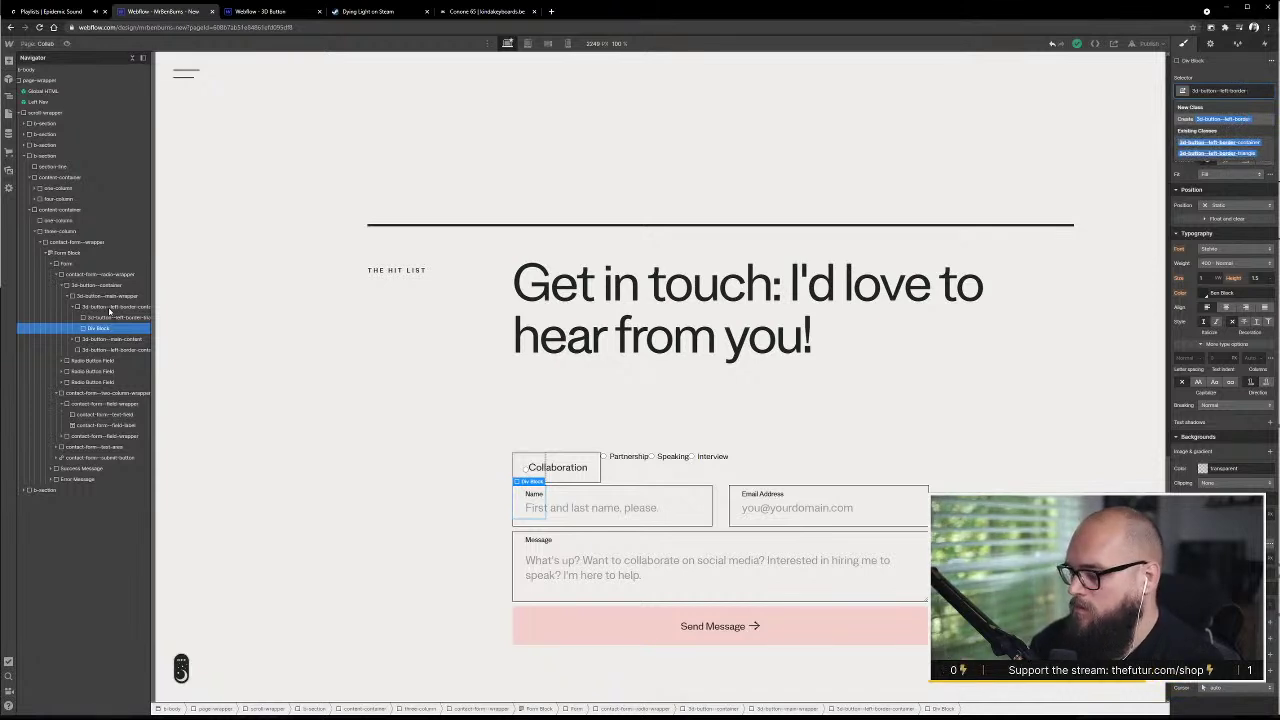
type("-fill")
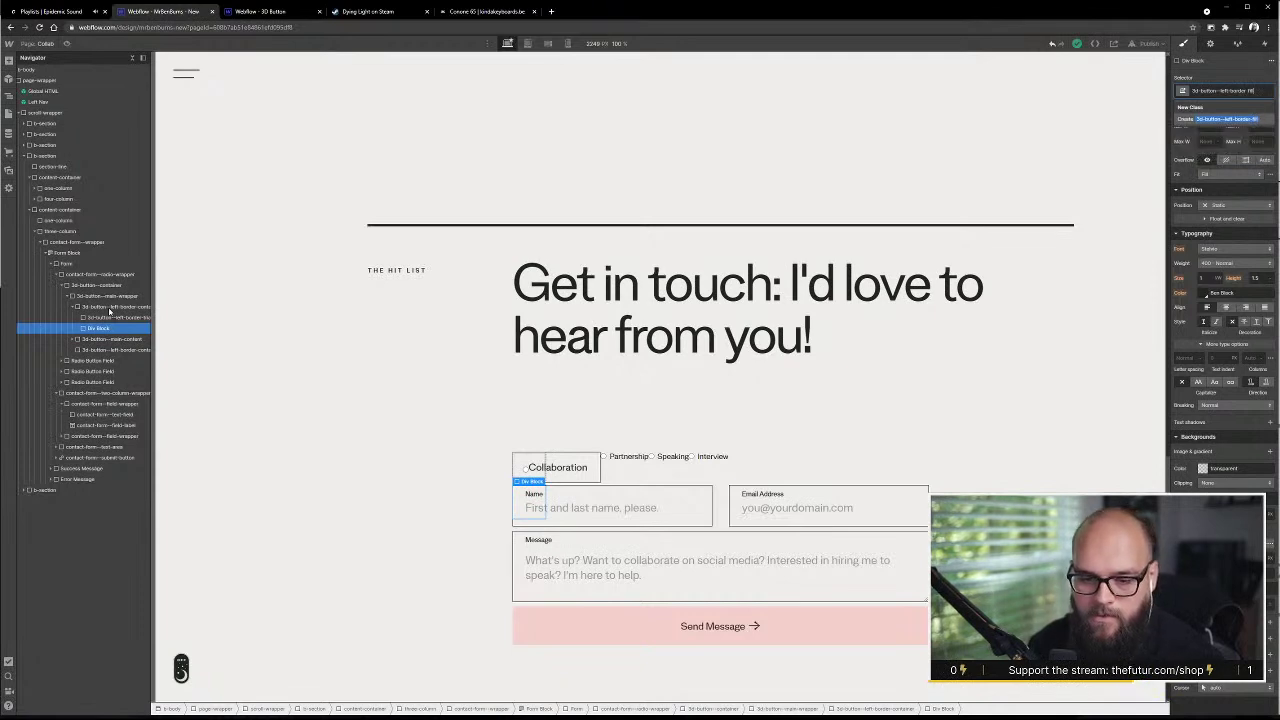
key("Return")
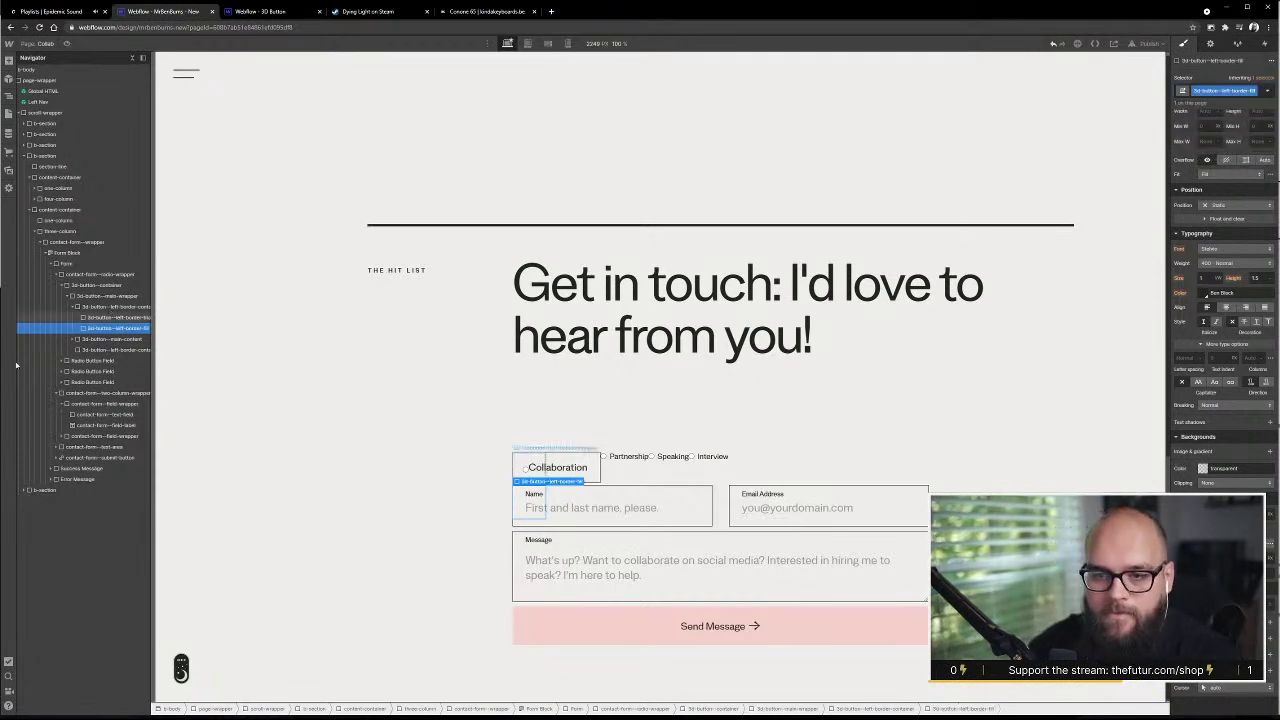
left_click(110, 317)
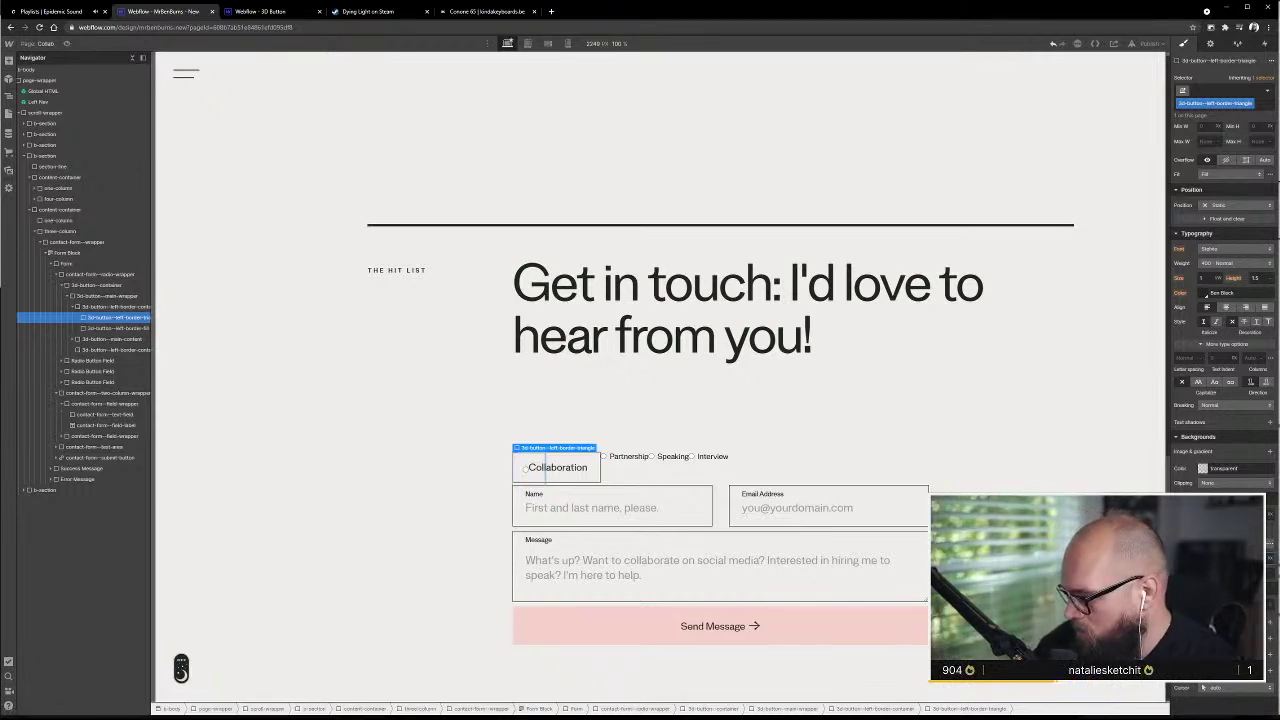
left_click(1202, 467)
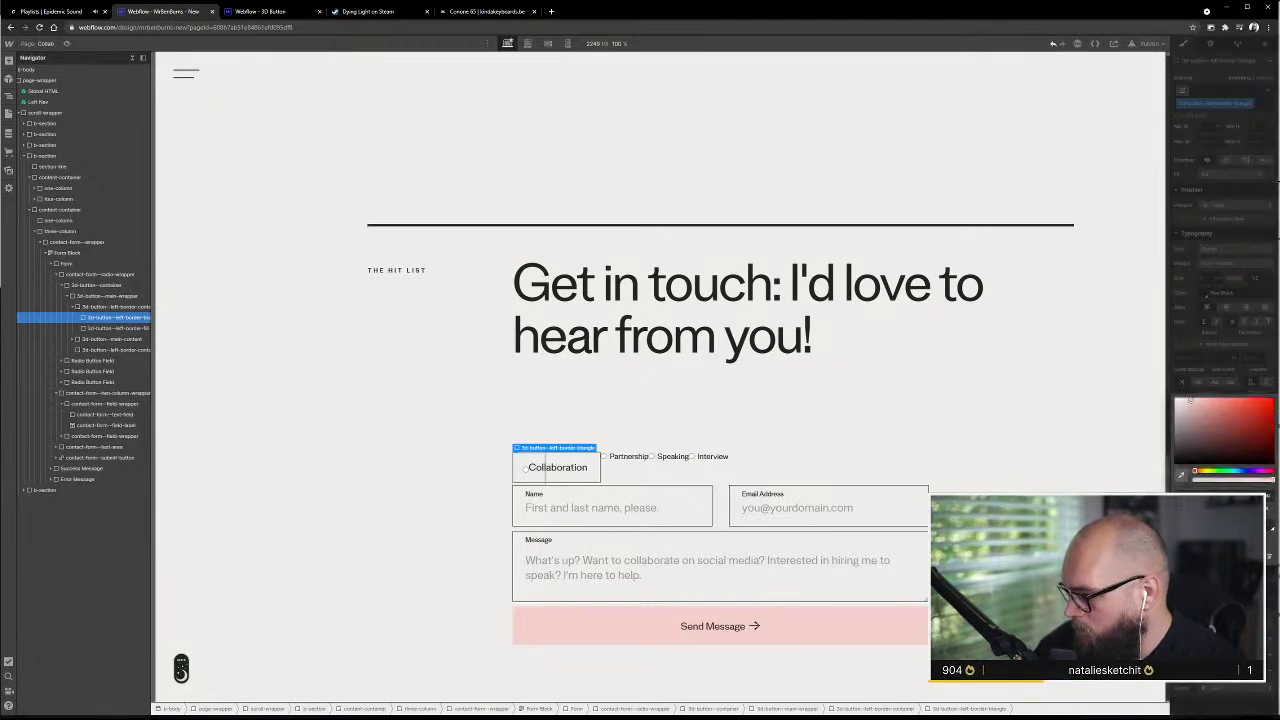
key("Escape")
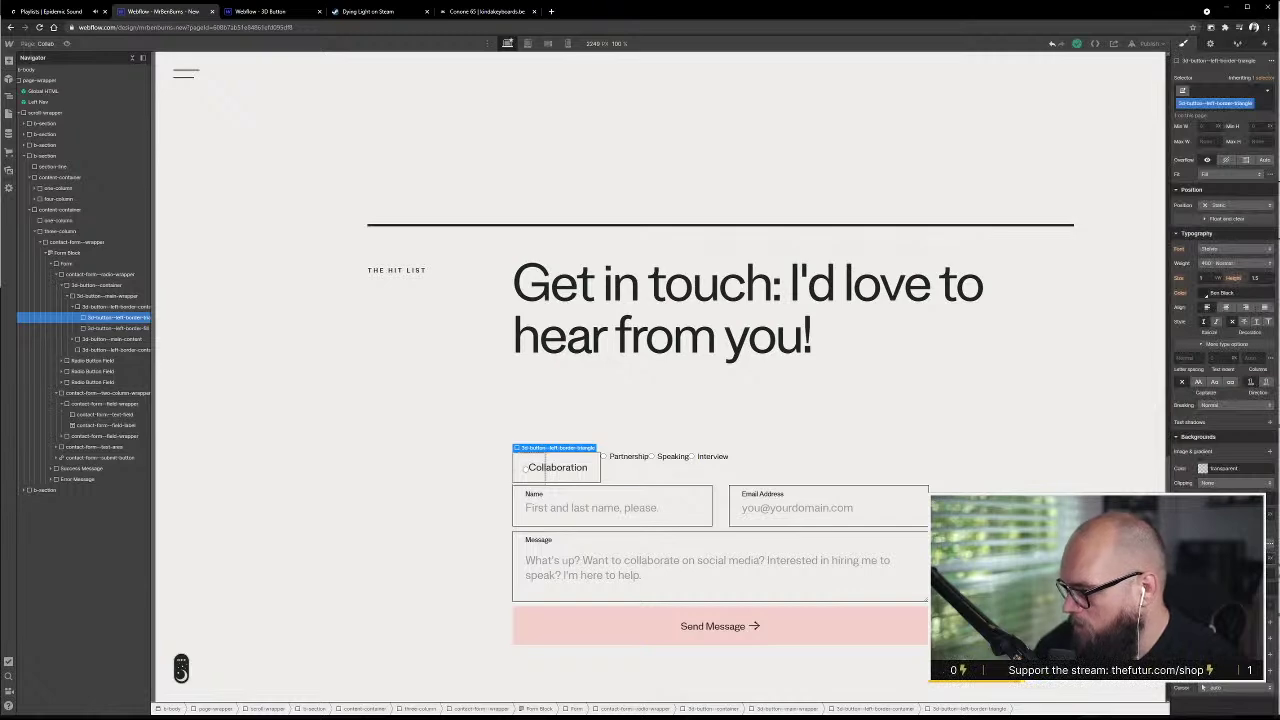
left_click(1203, 468)
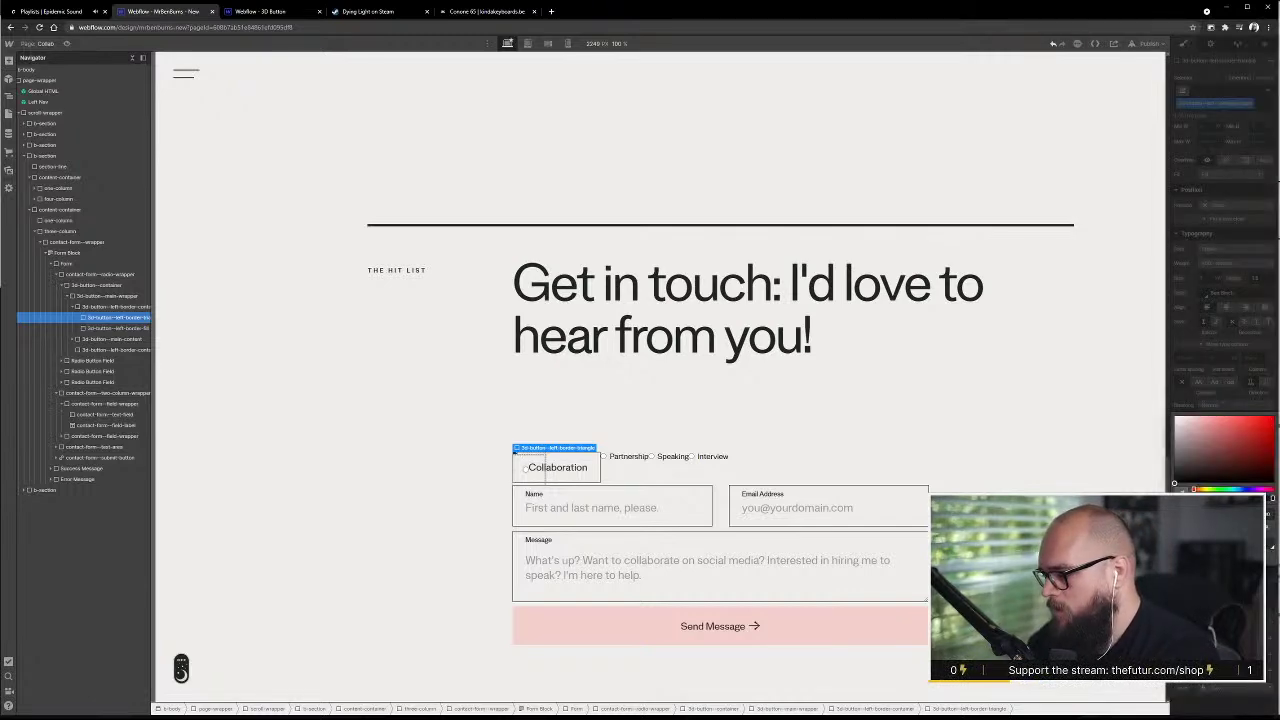
left_click(1204, 293)
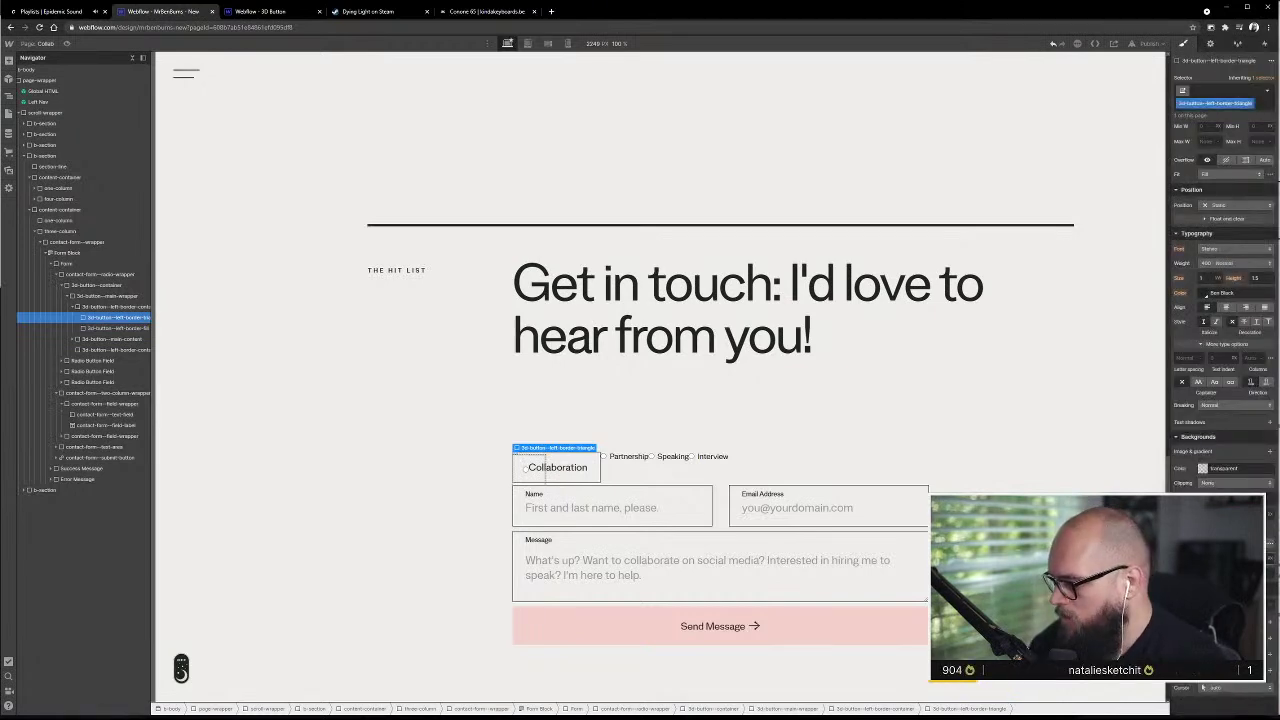
left_click(1204, 293)
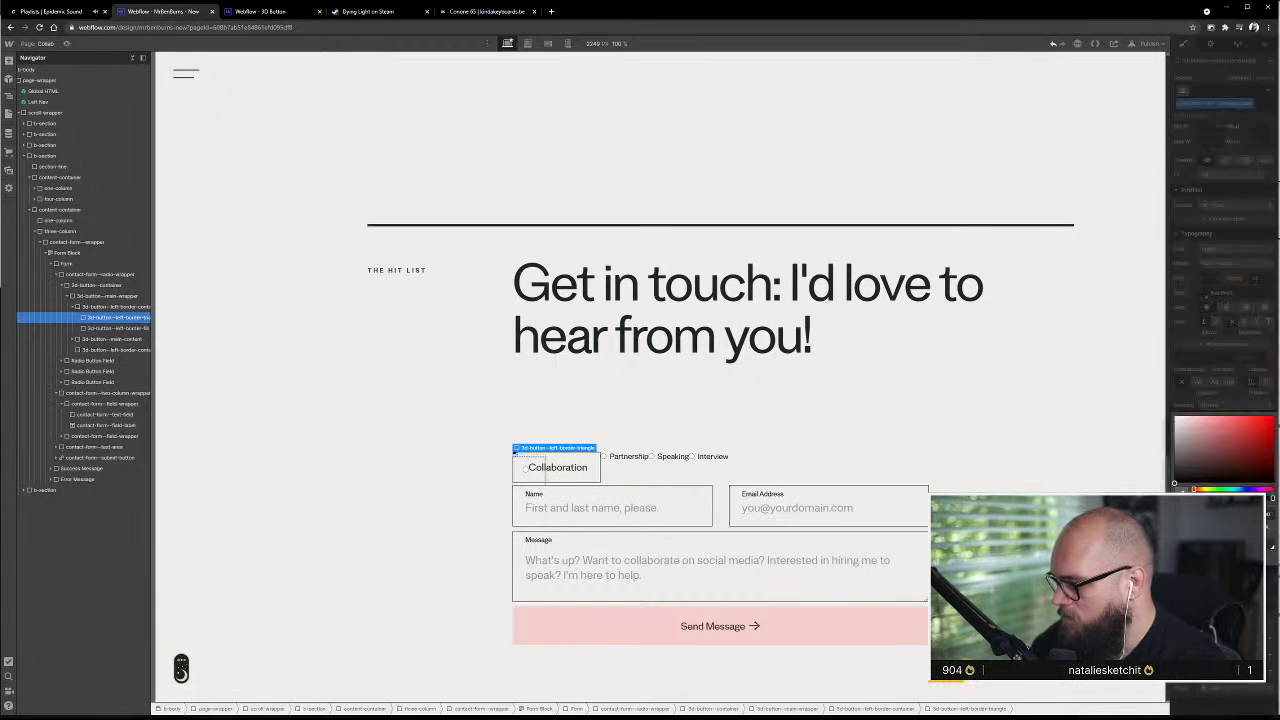
left_click(1202, 687)
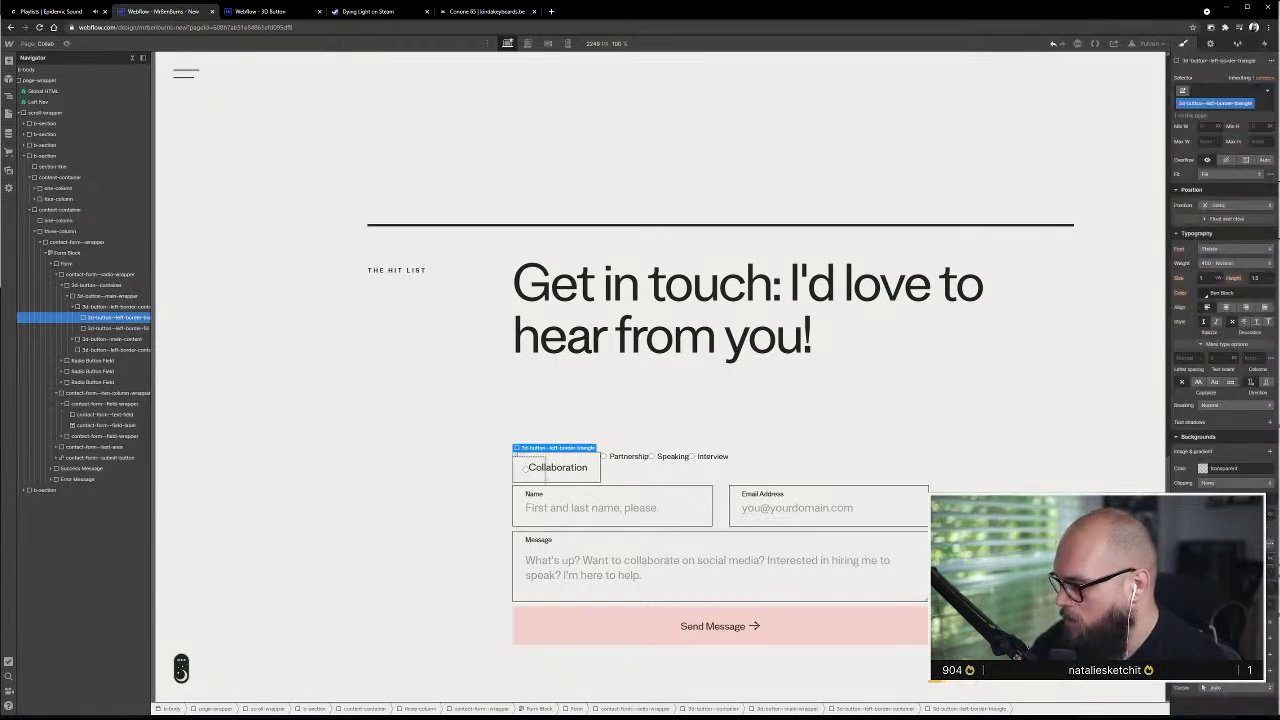
left_click(1204, 293)
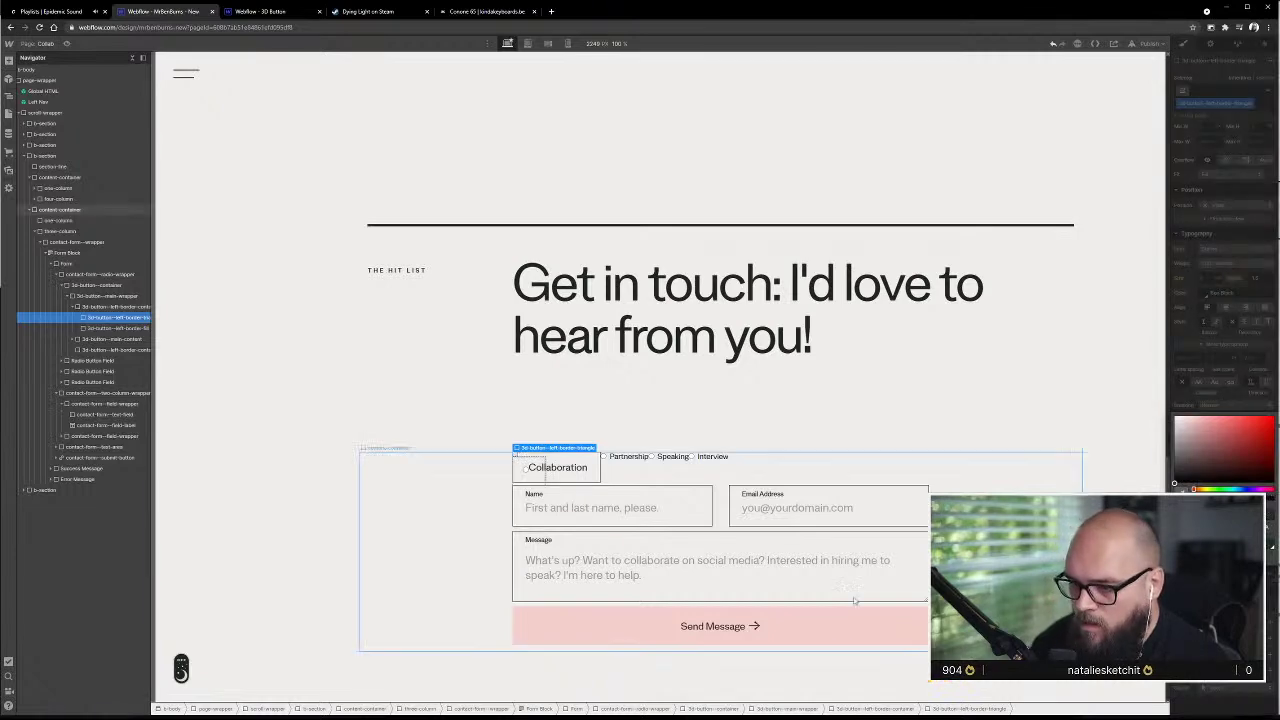
left_click(488, 397)
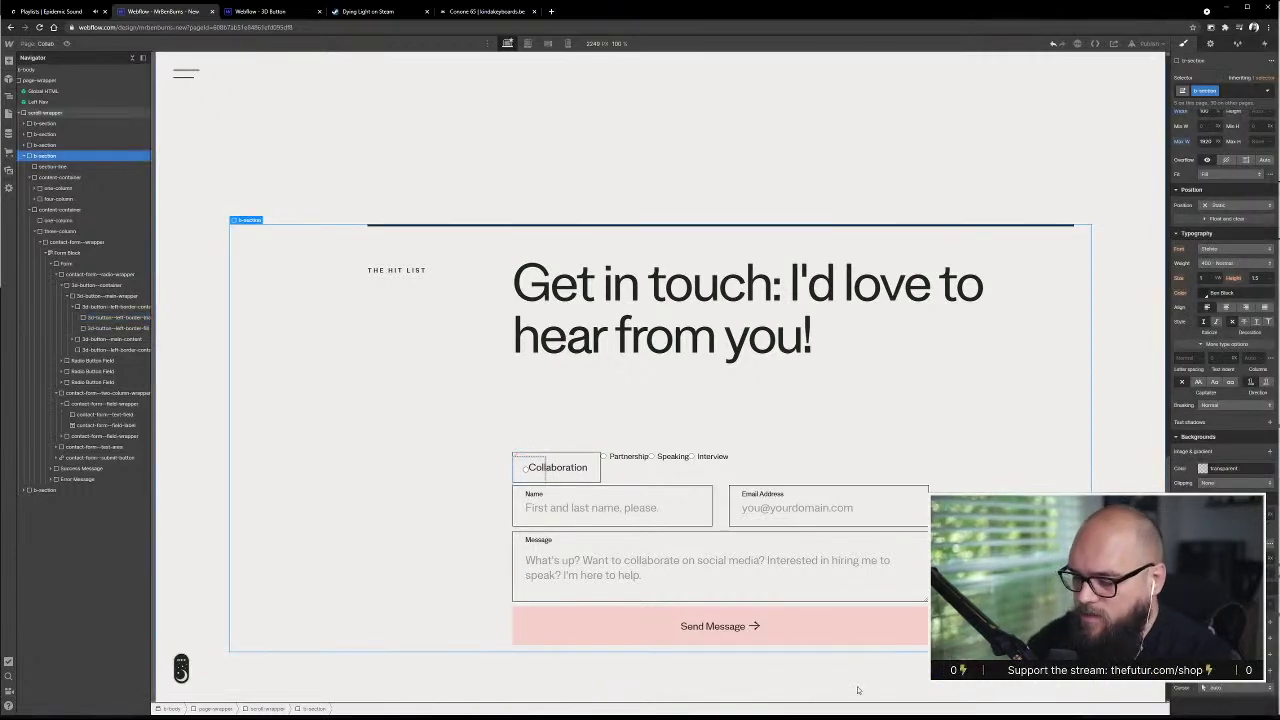
key("ctrl+plus")
key("ctrl+plus")
key("ctrl+plus")
key("ctrl+plus")
key("ctrl+plus")
key("ctrl+plus")
key("ctrl+plus")
key("ctrl+plus")
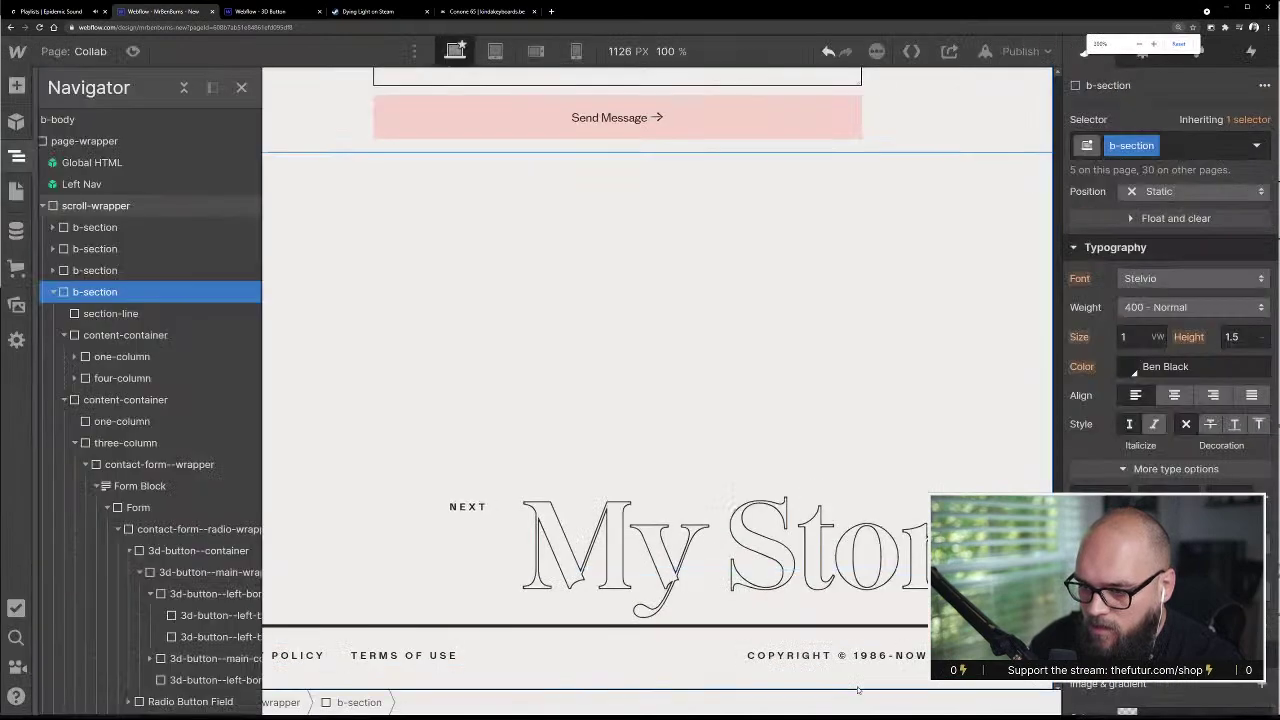
key("ctrl+minus")
key("ctrl+minus")
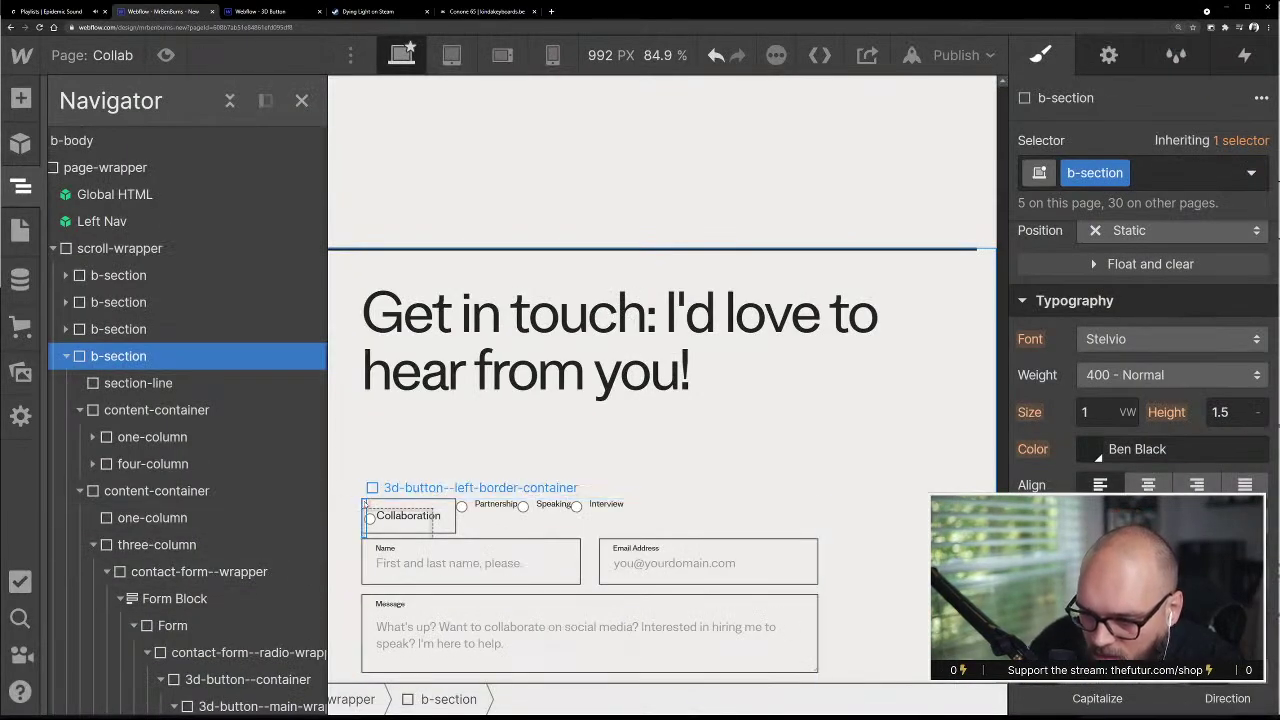
left_click(364, 507)
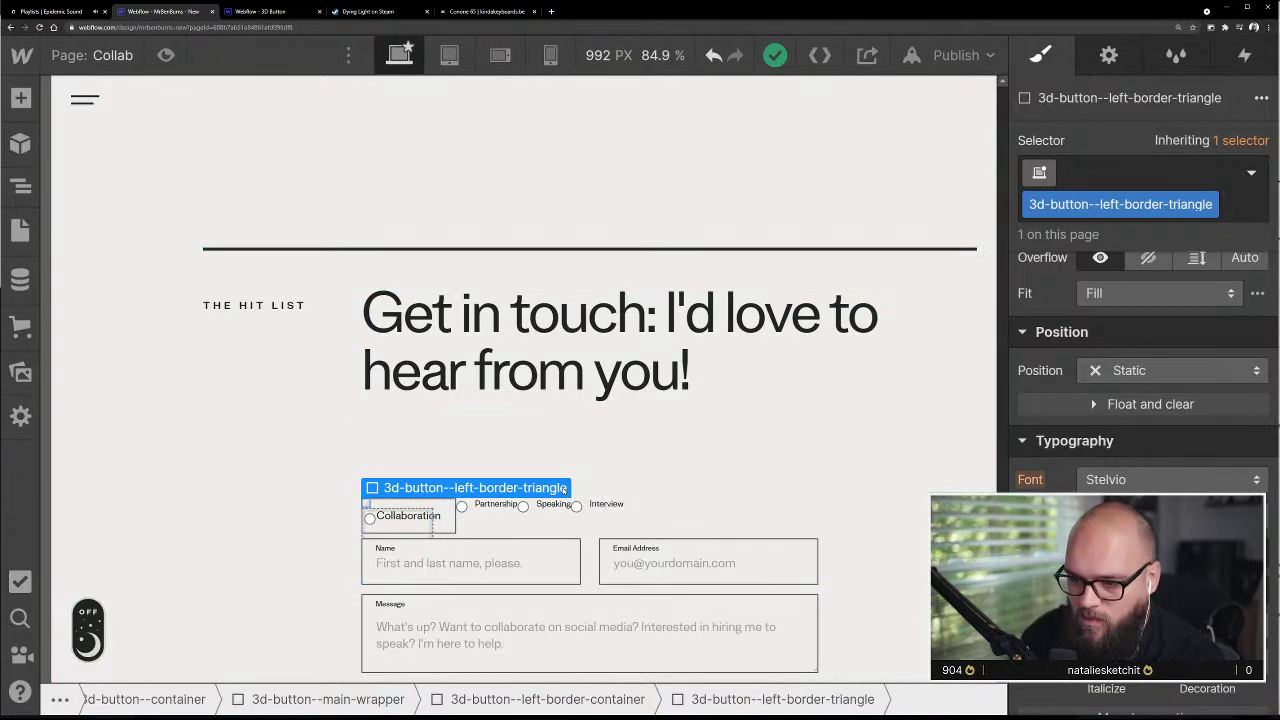
key("ctrl+minus")
key("ctrl+minus")
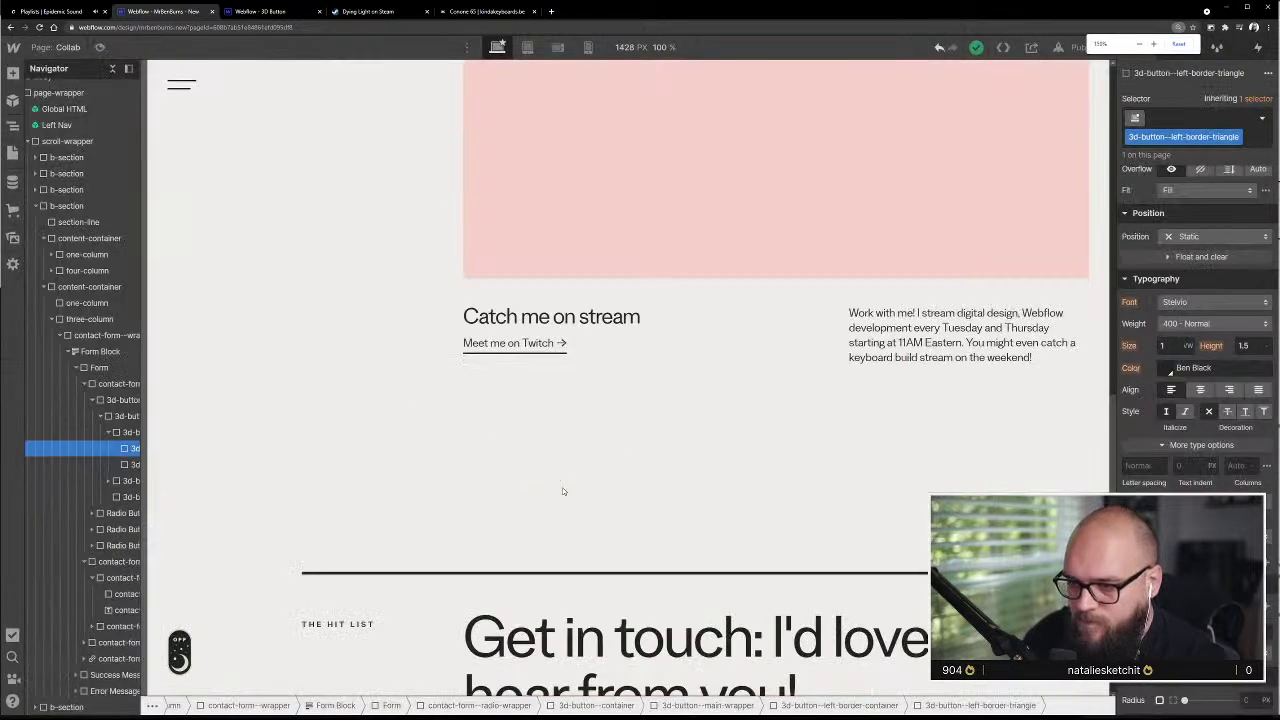
key("ctrl+minus")
key("ctrl+minus")
scroll(562, 487, "down", 7)
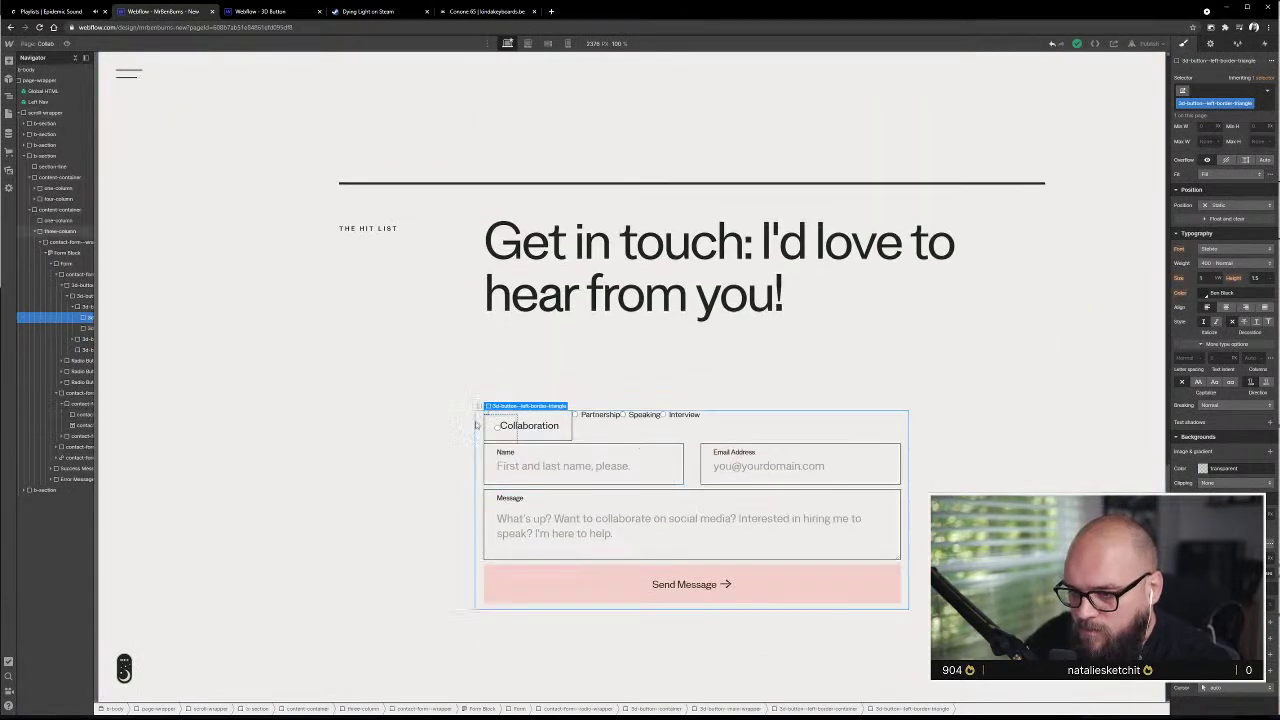
- Give the left-border fill a 4em width and a pink background
left_click(92, 329)
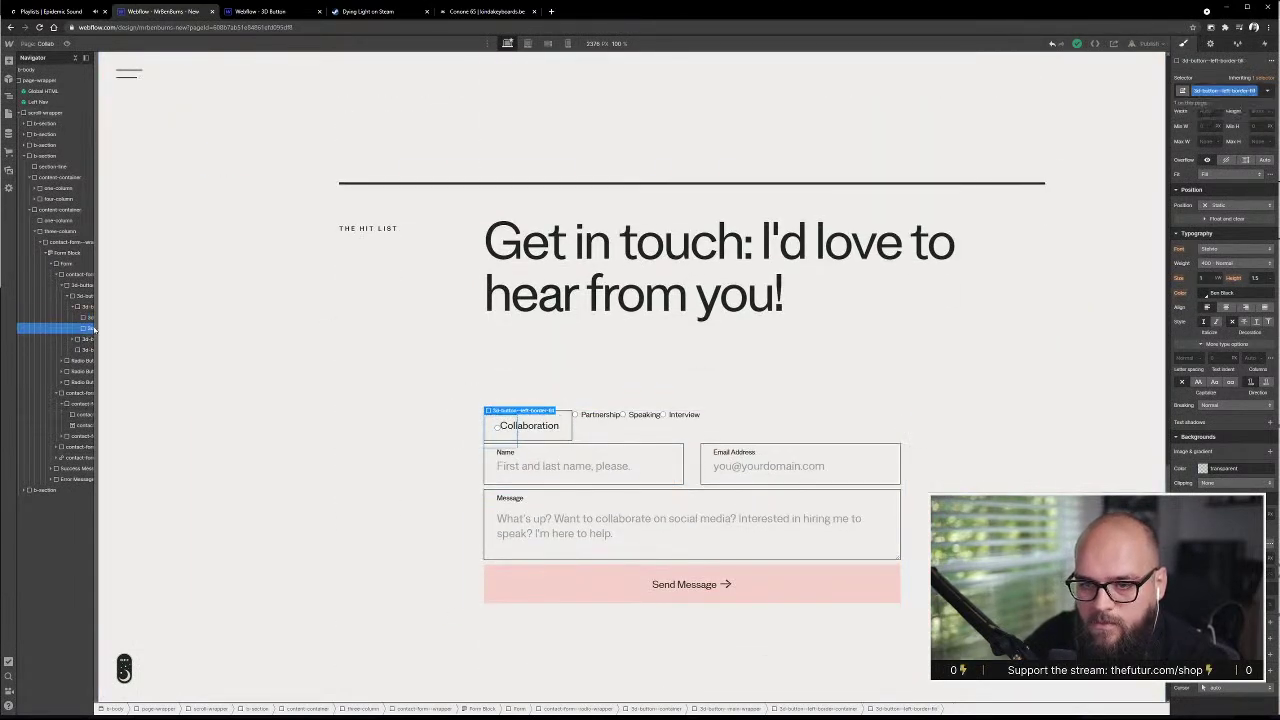
left_click_drag(95, 329, 190, 333)
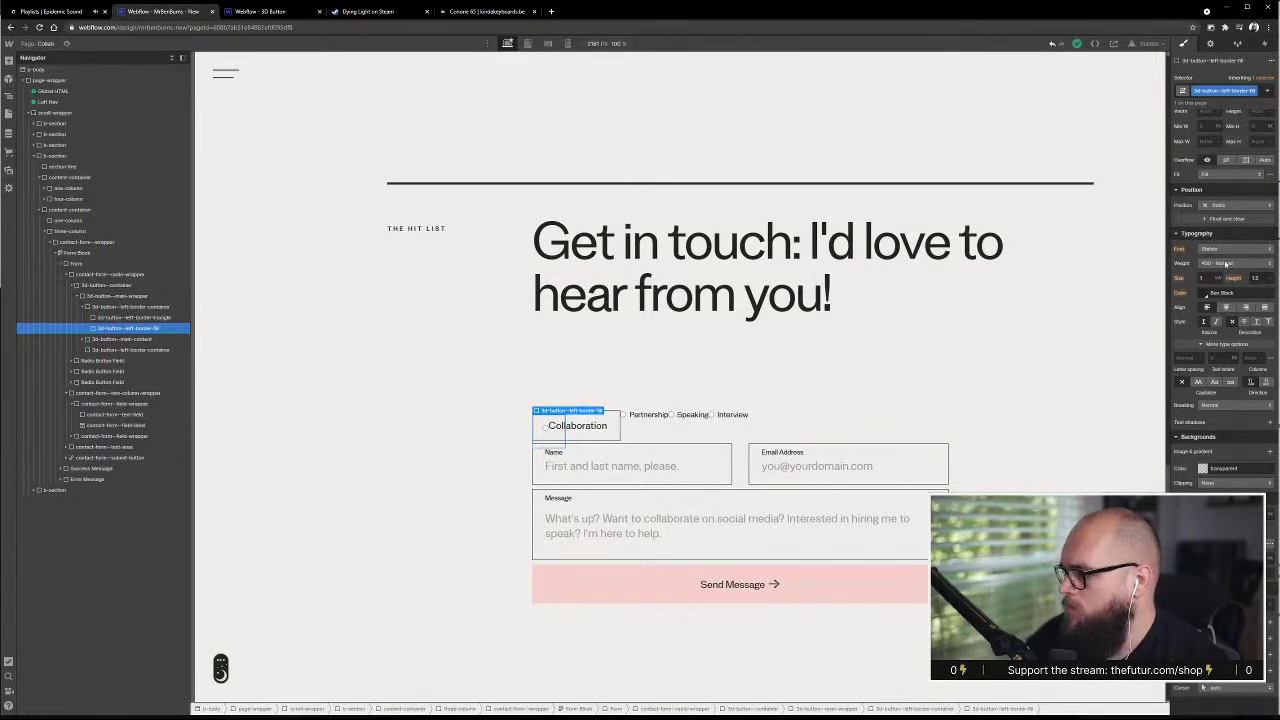
scroll(1220, 295, "up", 2)
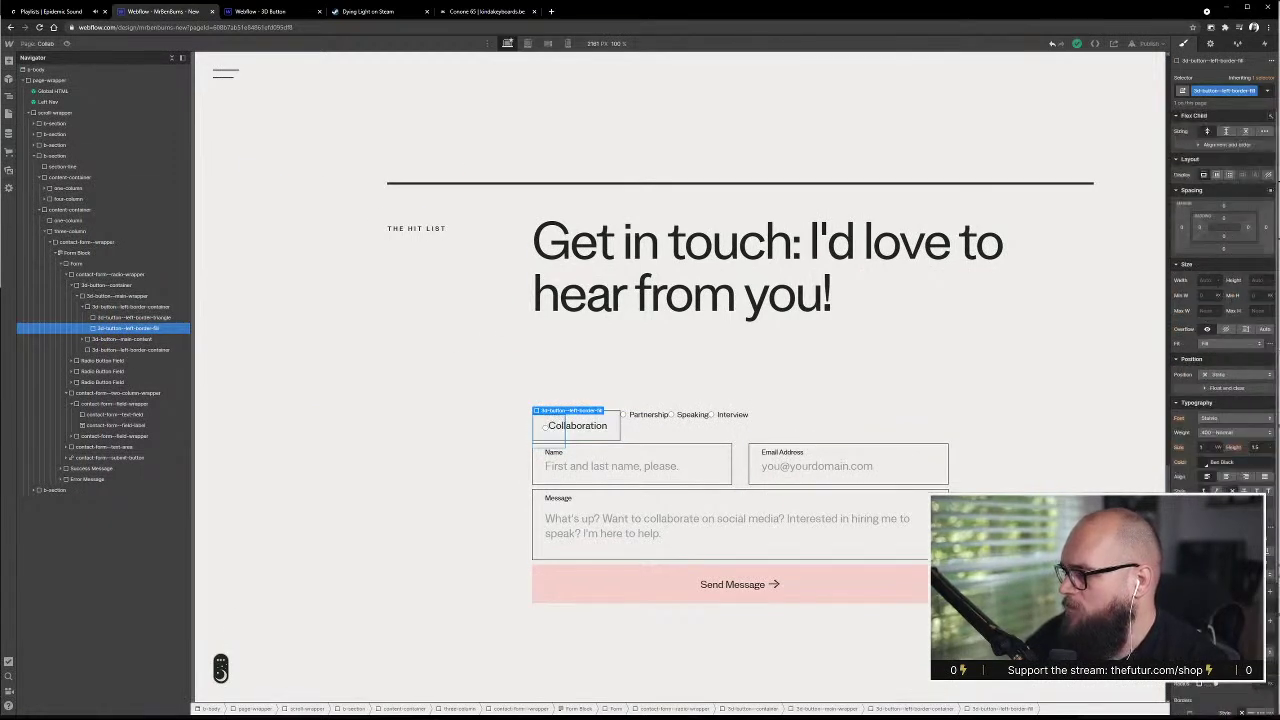
left_click(1206, 280)
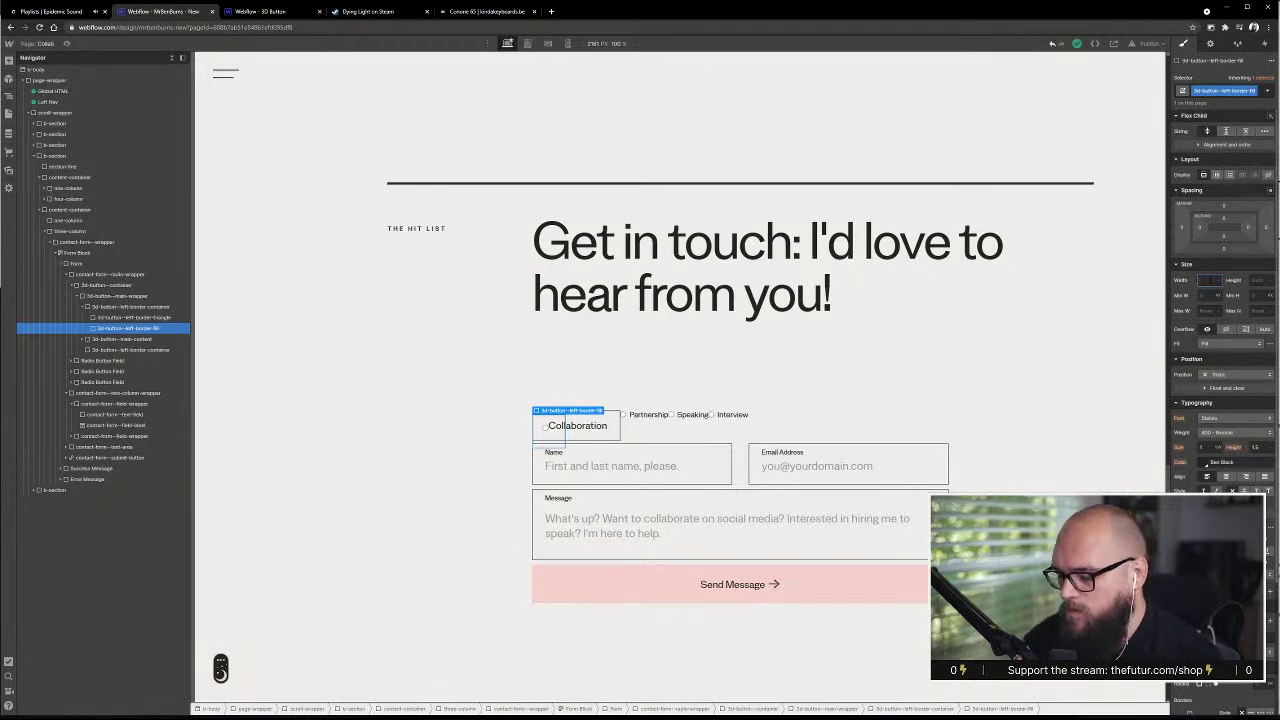
type("4em")
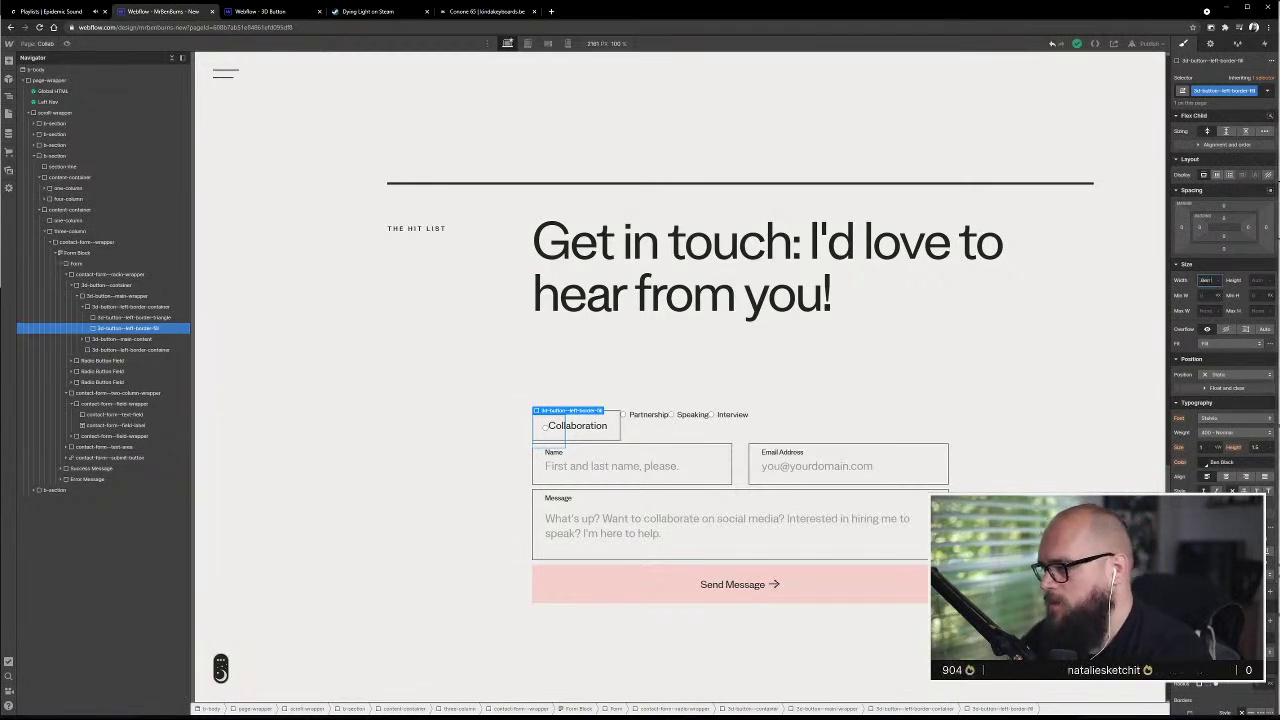
key("Return")
scroll(1220, 400, "down", 4)
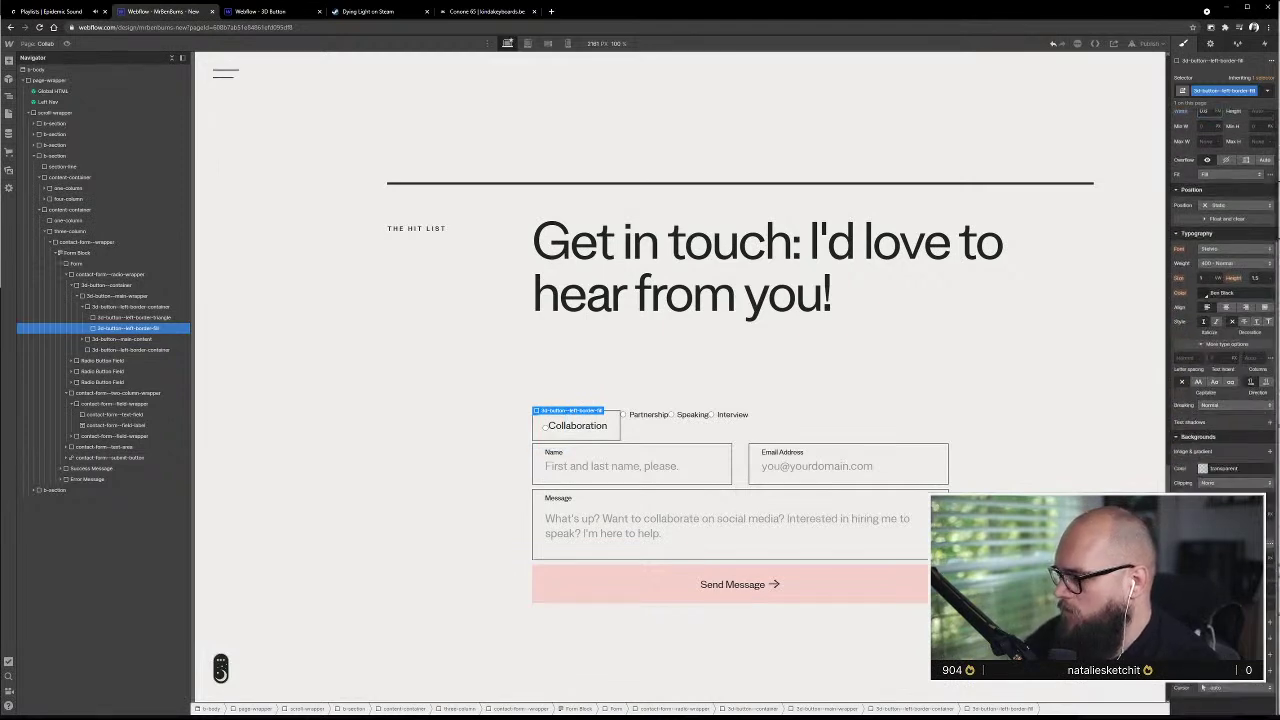
left_click(1204, 470)
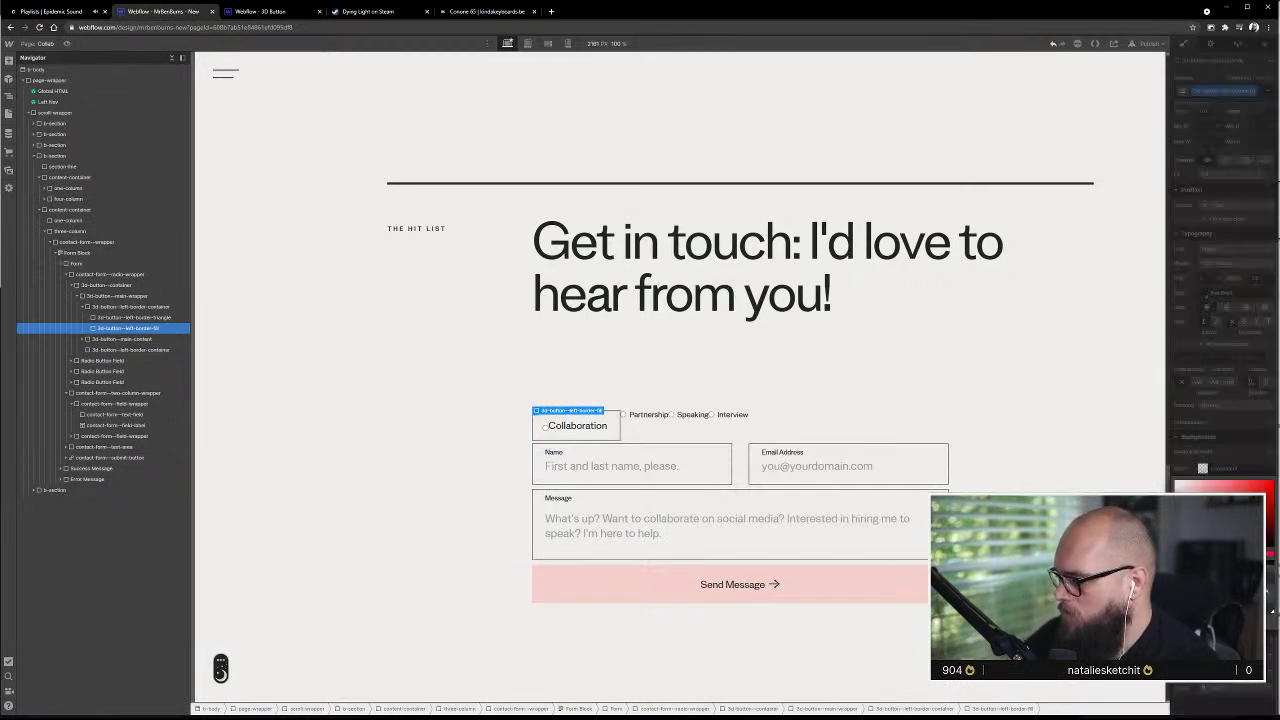
left_click(1231, 459)
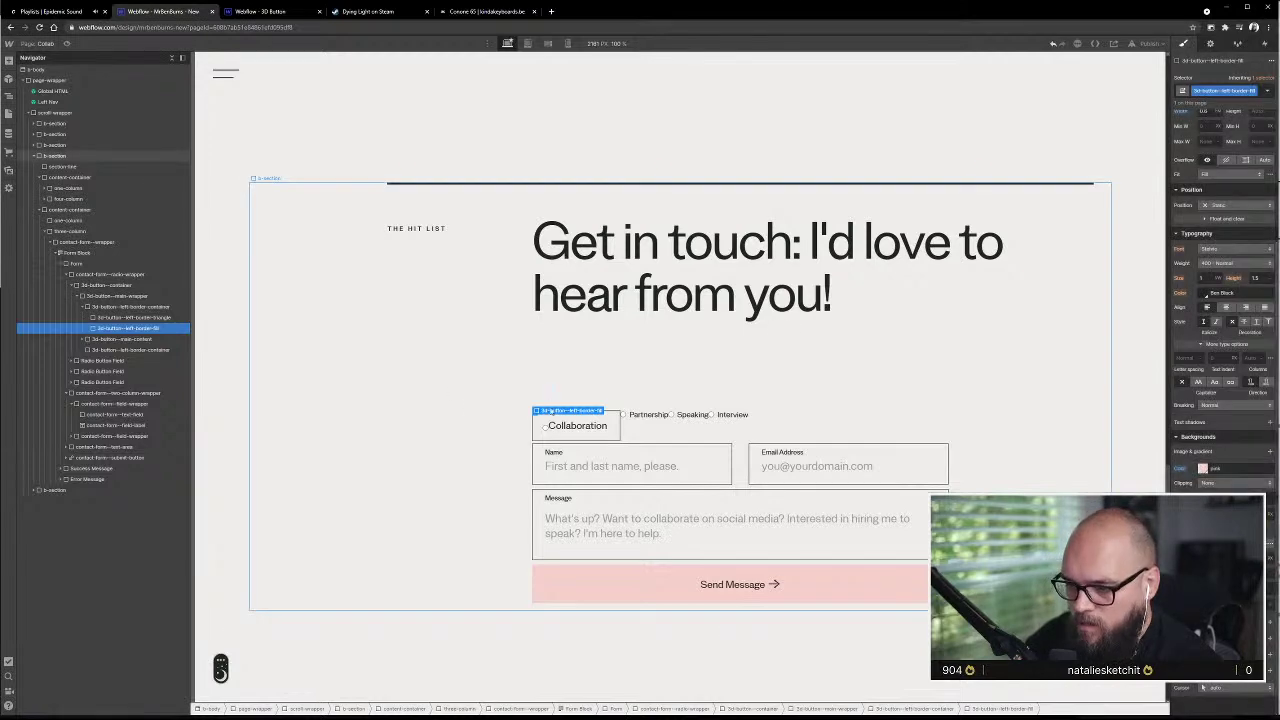
- Delete the extra left-border container and reselect the fill element
left_click(538, 426)
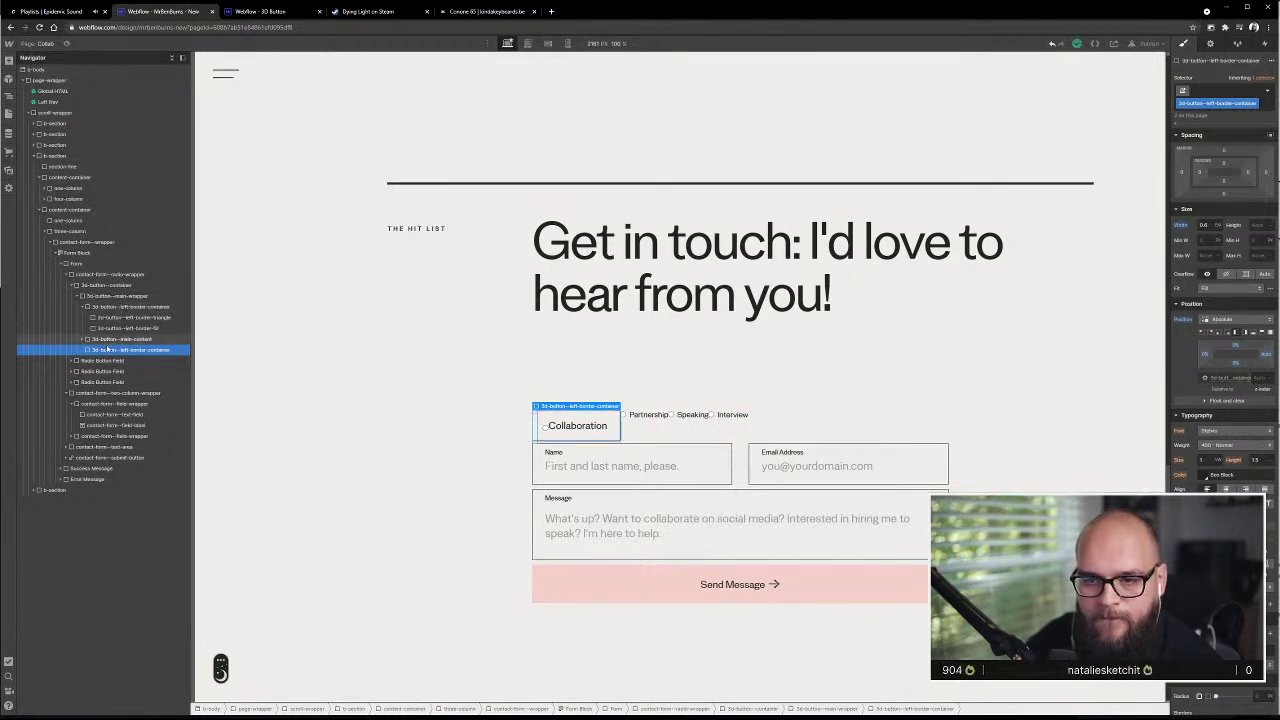
key("Delete")
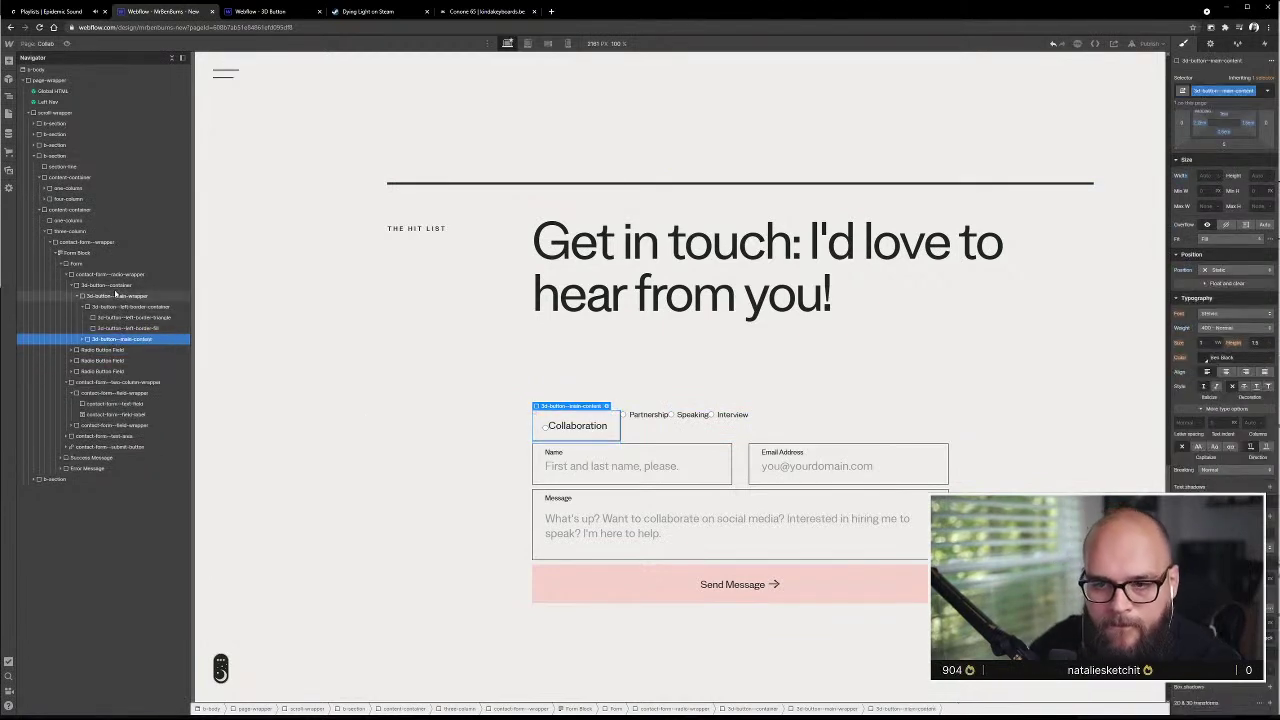
left_click(118, 317)
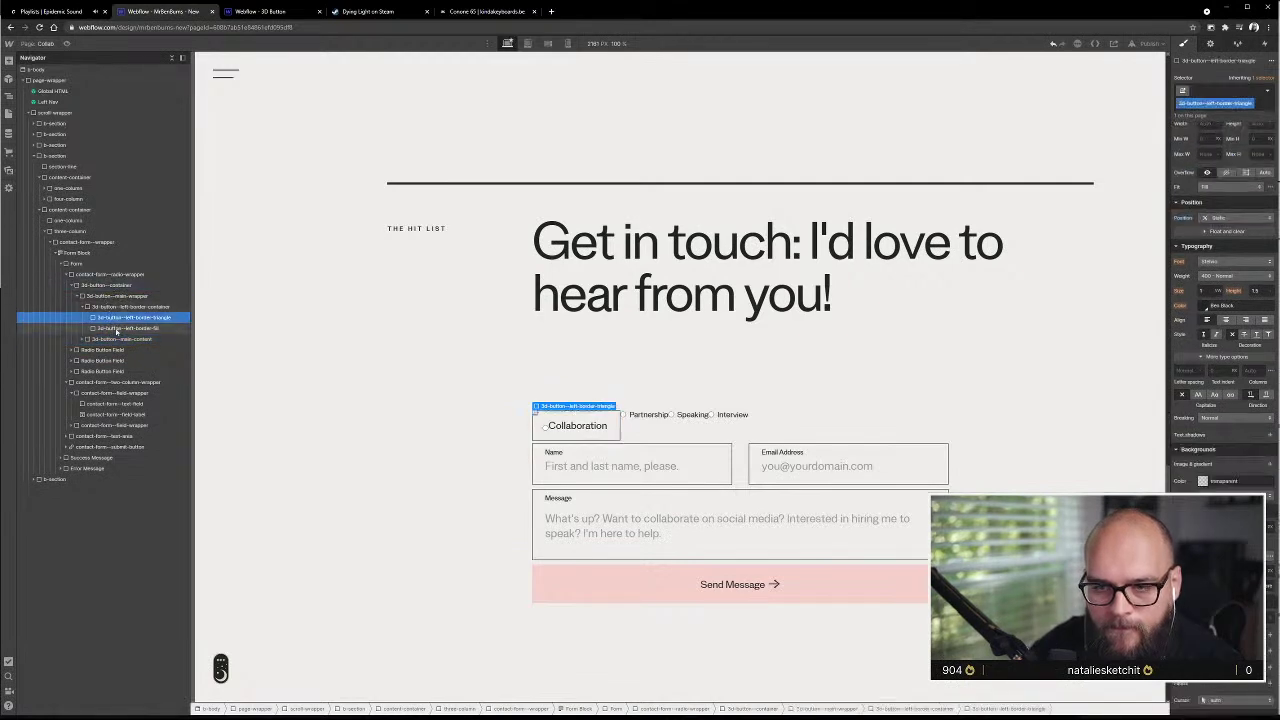
left_click(121, 328)
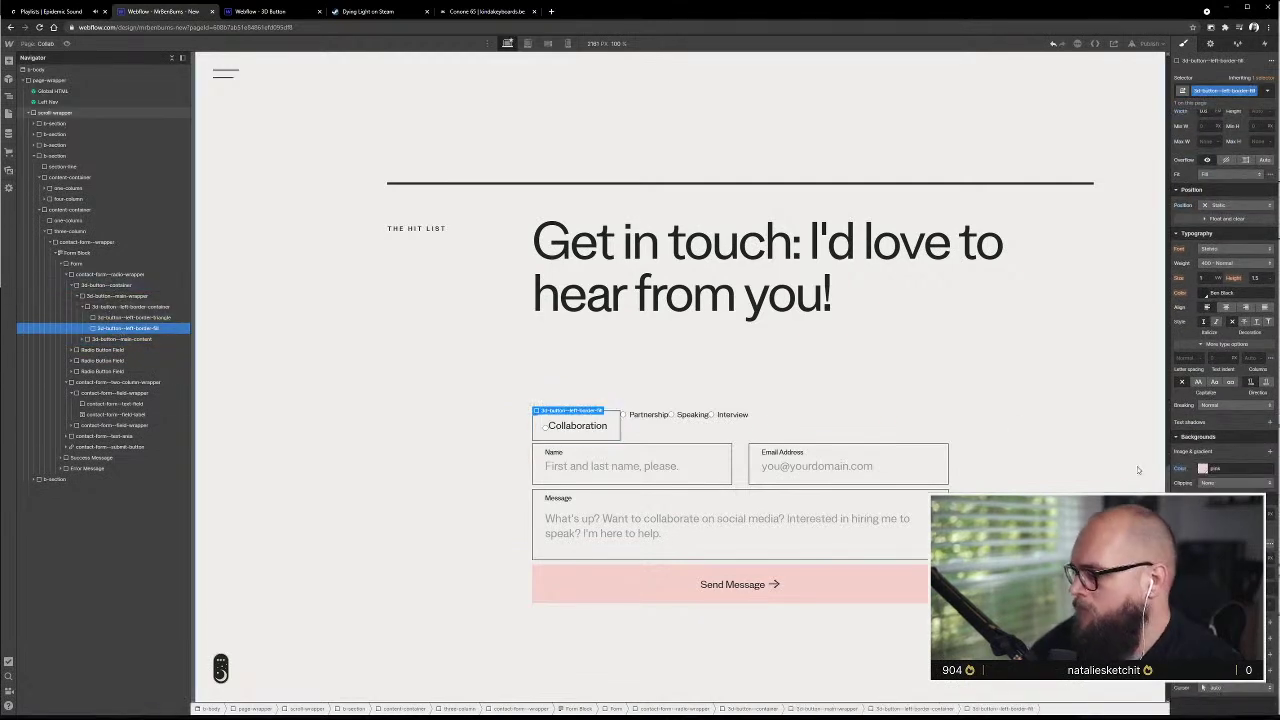
left_click(272, 11)
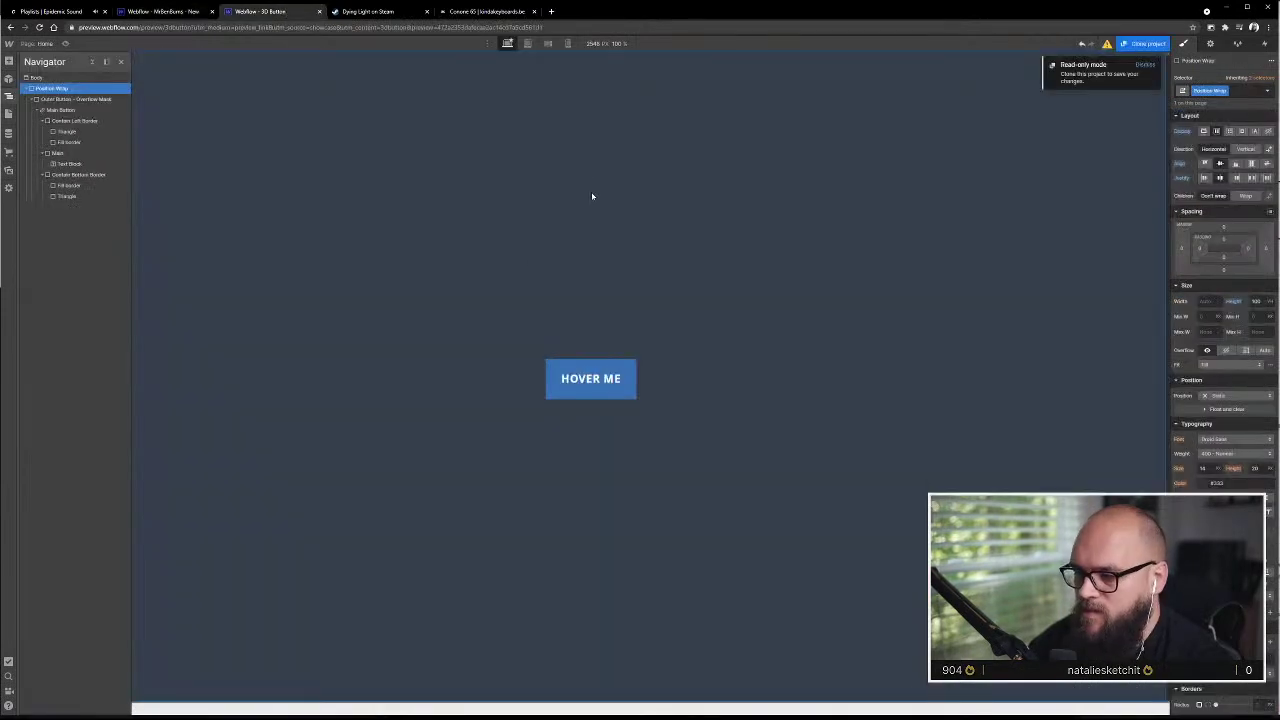
left_click(68, 142)
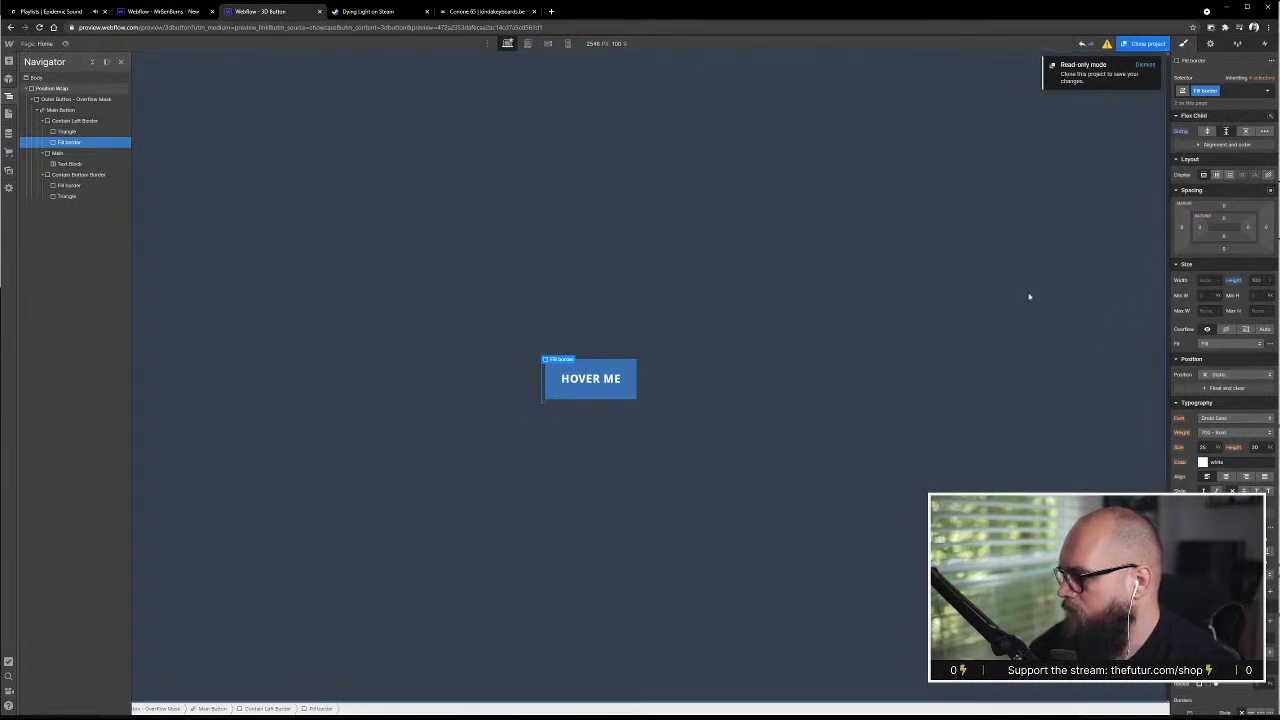
left_click(78, 131)
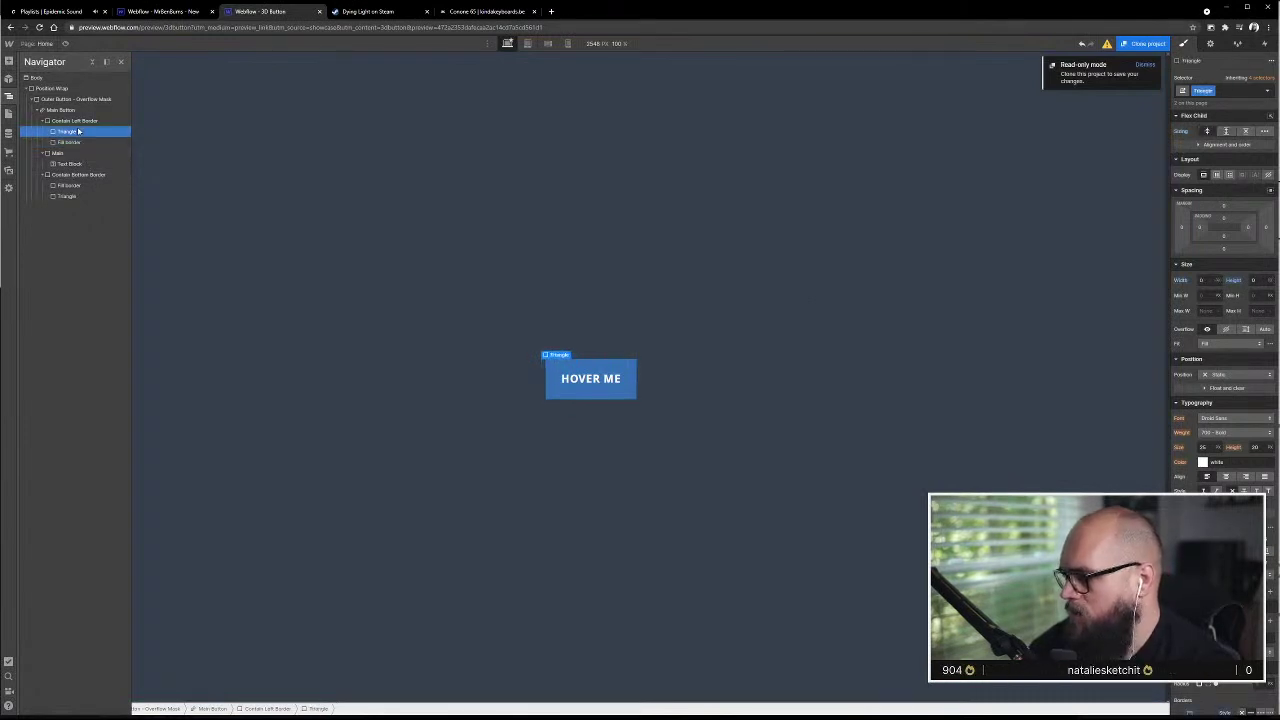
left_click(78, 121)
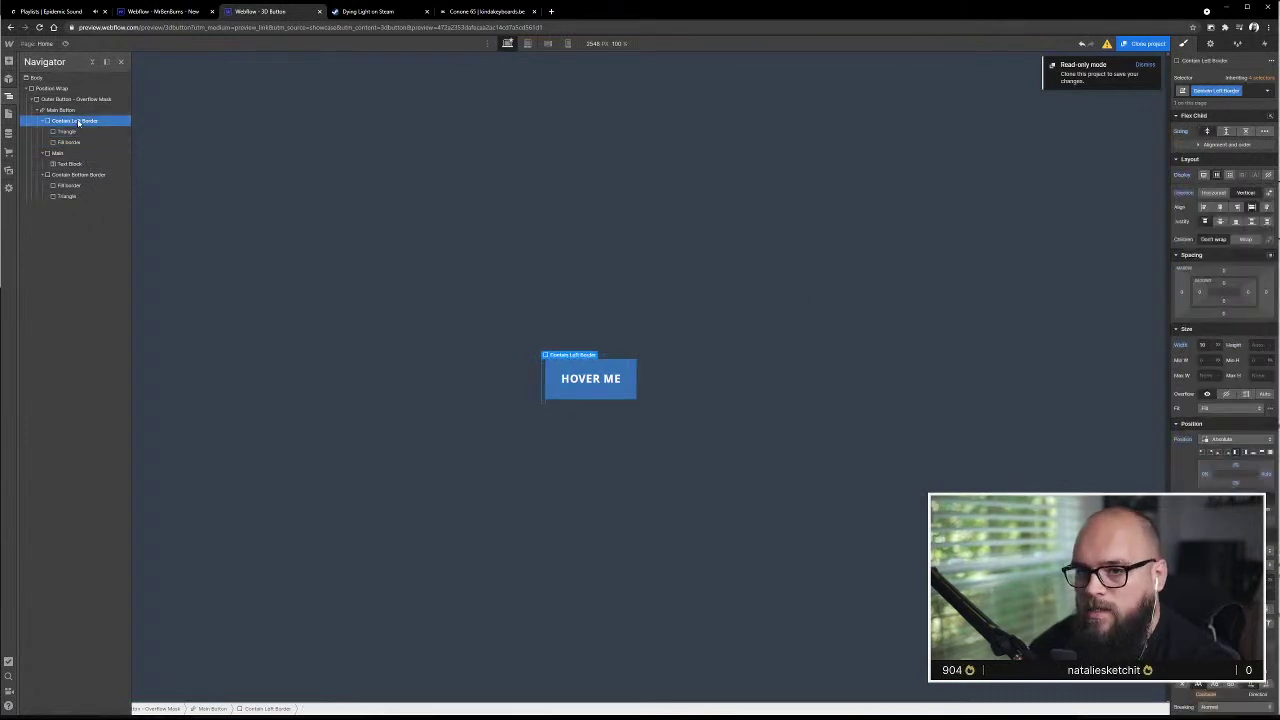
left_click(143, 11)
left_click(130, 317)
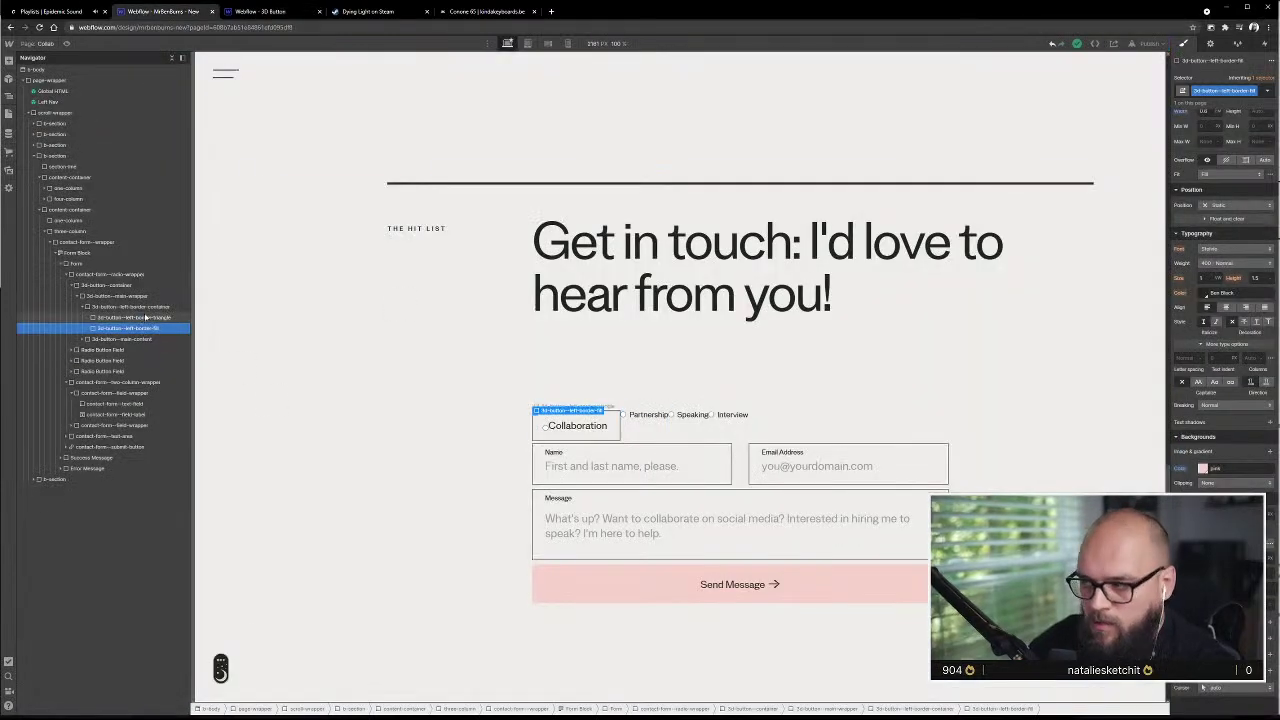
- Set the left-border triangle's width and height to 0
scroll(1204, 305, "up", 3)
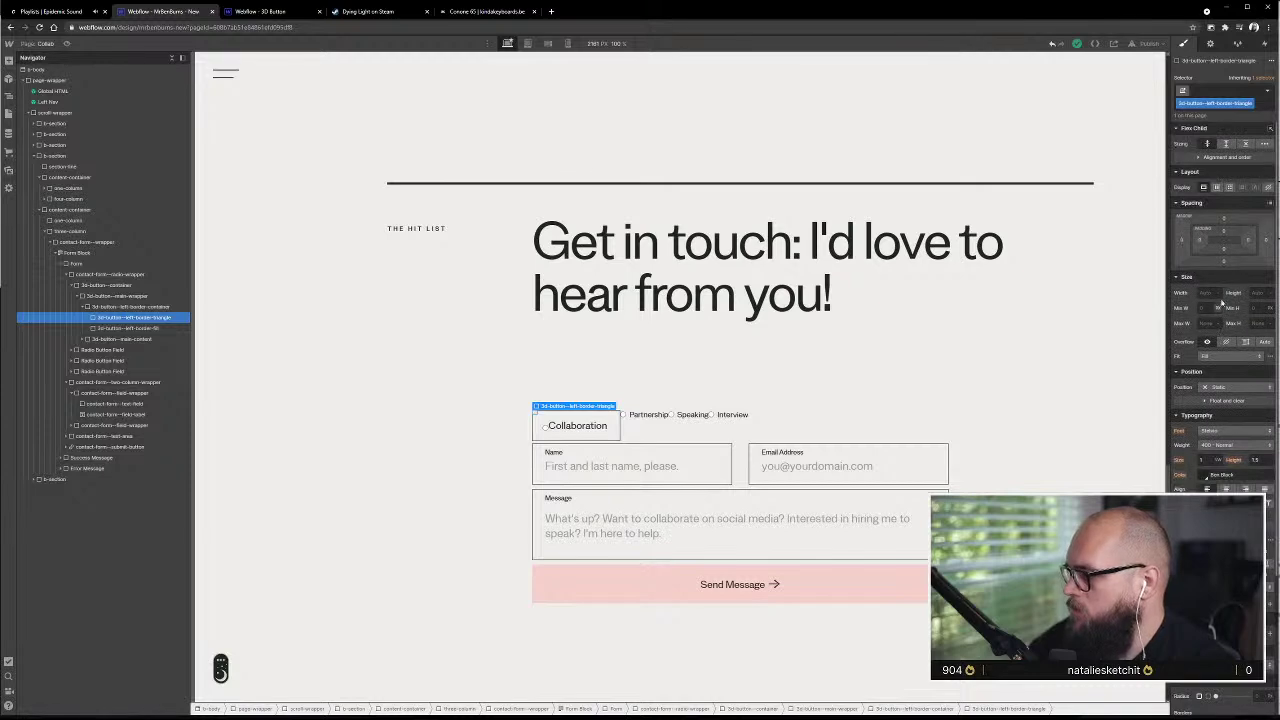
left_click(1204, 293)
type("0")
key("Tab")
type("0")
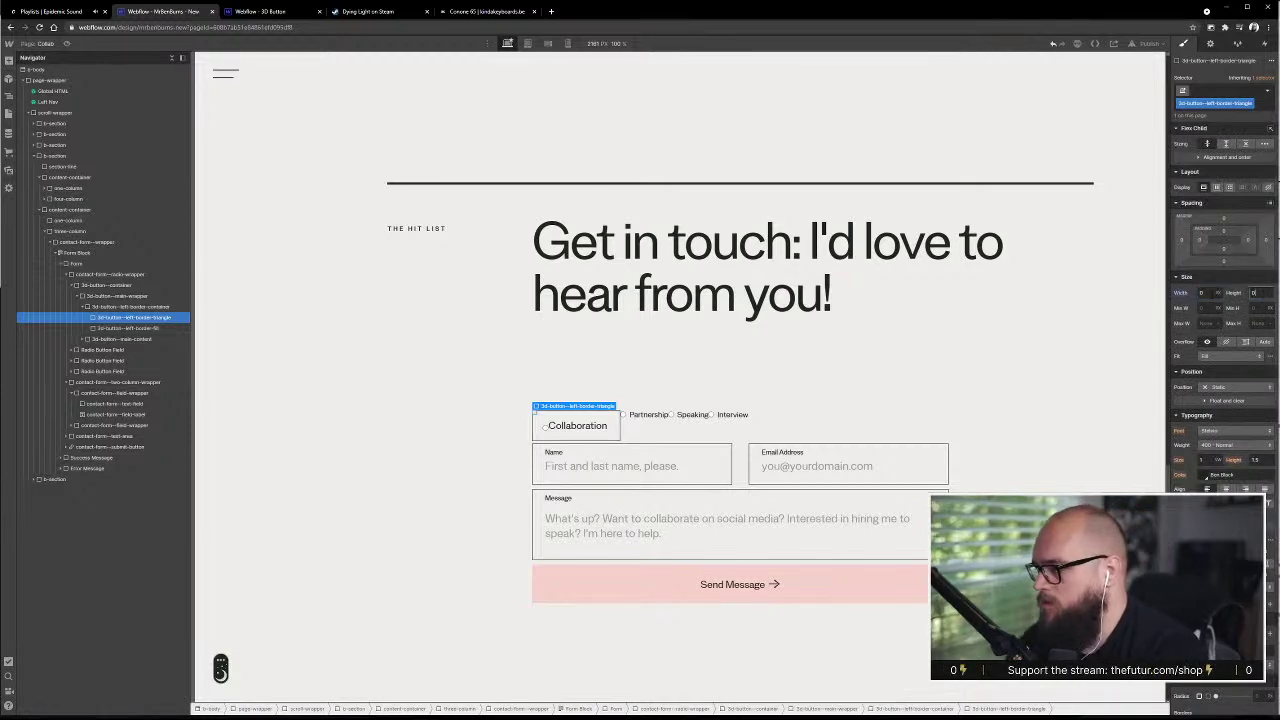
key("Tab")
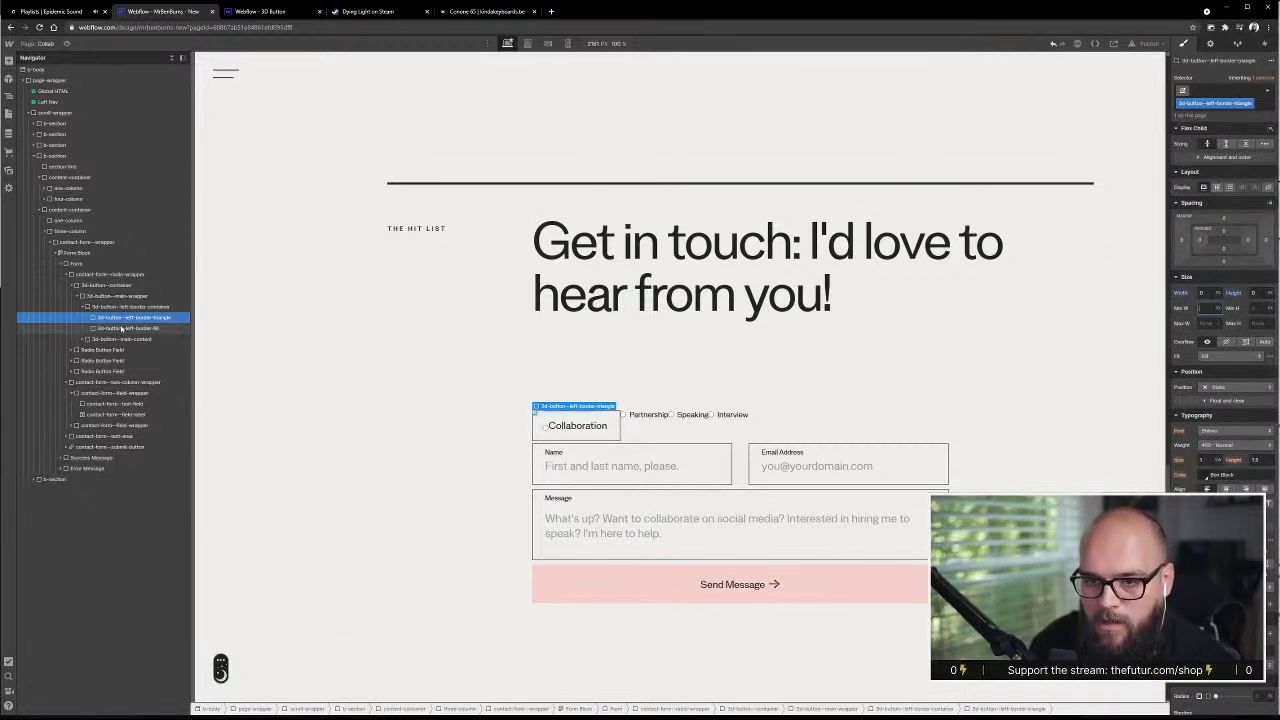
- Reset the left-border fill's width to Auto and set its height to 100%
left_click(121, 328)
left_click(1181, 280, "alt")
left_click(1262, 280)
type("100")
key("Return")
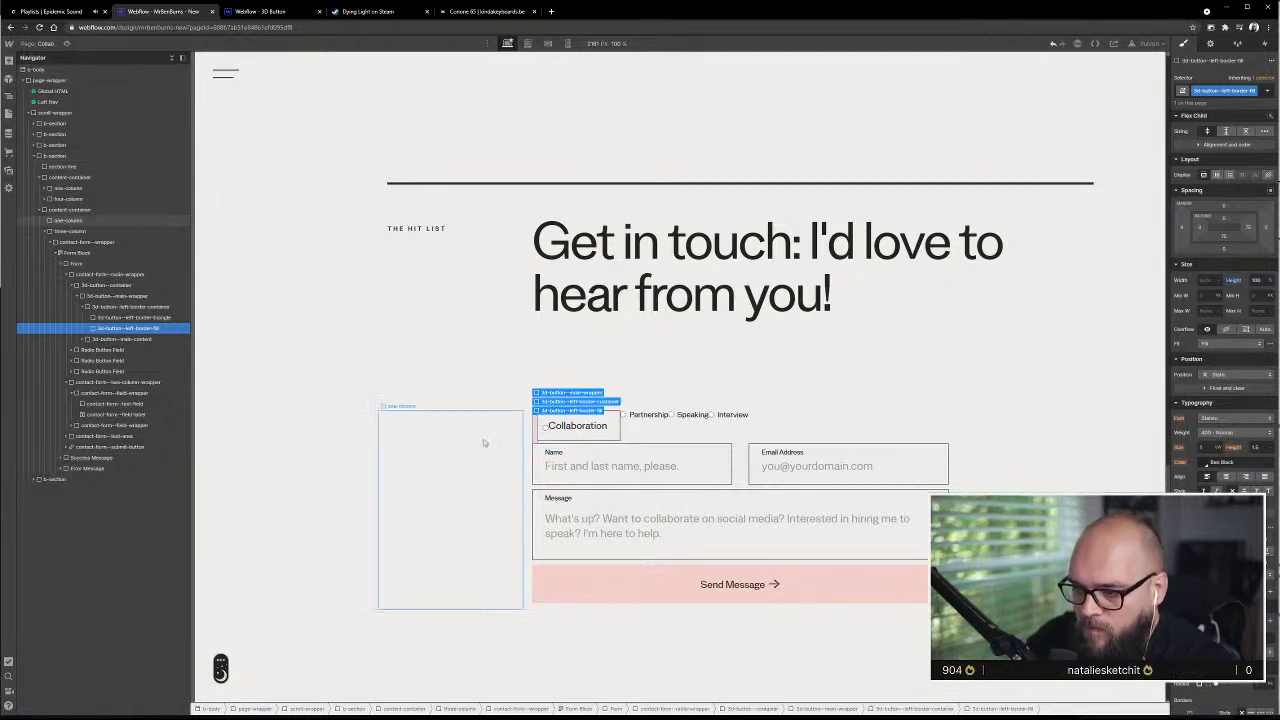
- Check the triangle and fill on the canvas against the 3D Button reference
left_click(489, 441)
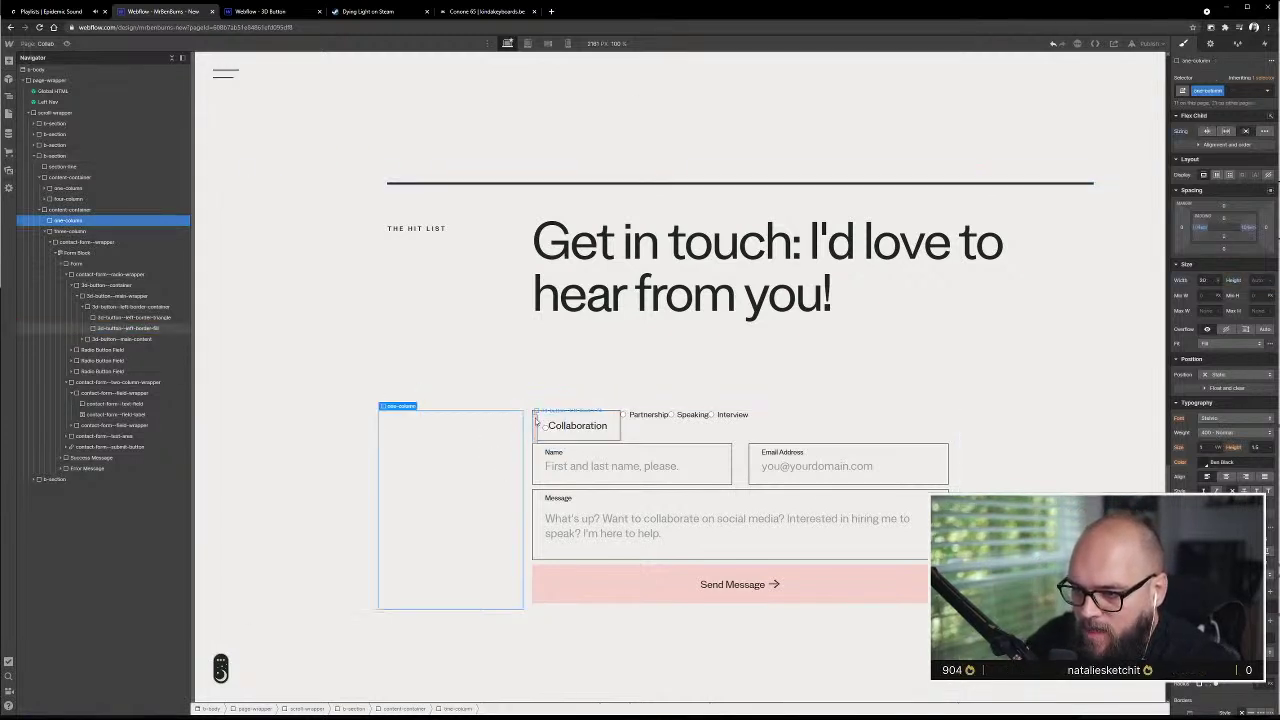
scroll(534, 421, "up", 1)
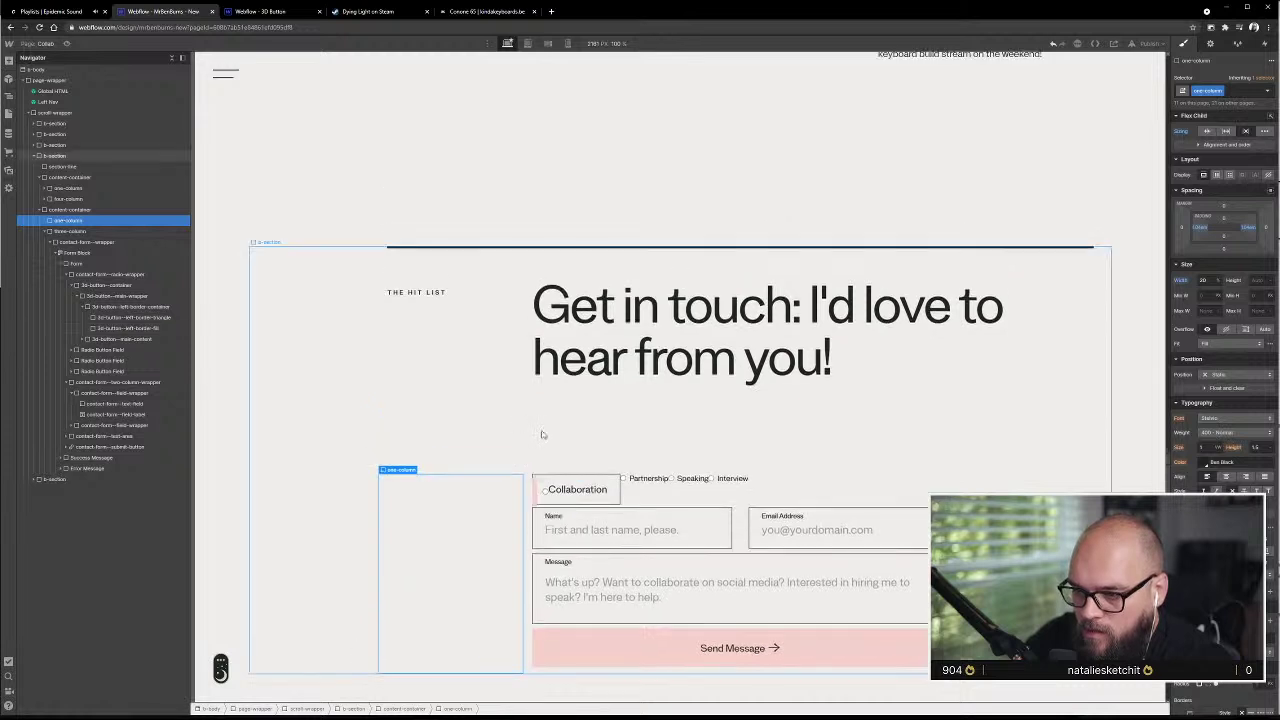
scroll(541, 429, "down", 2)
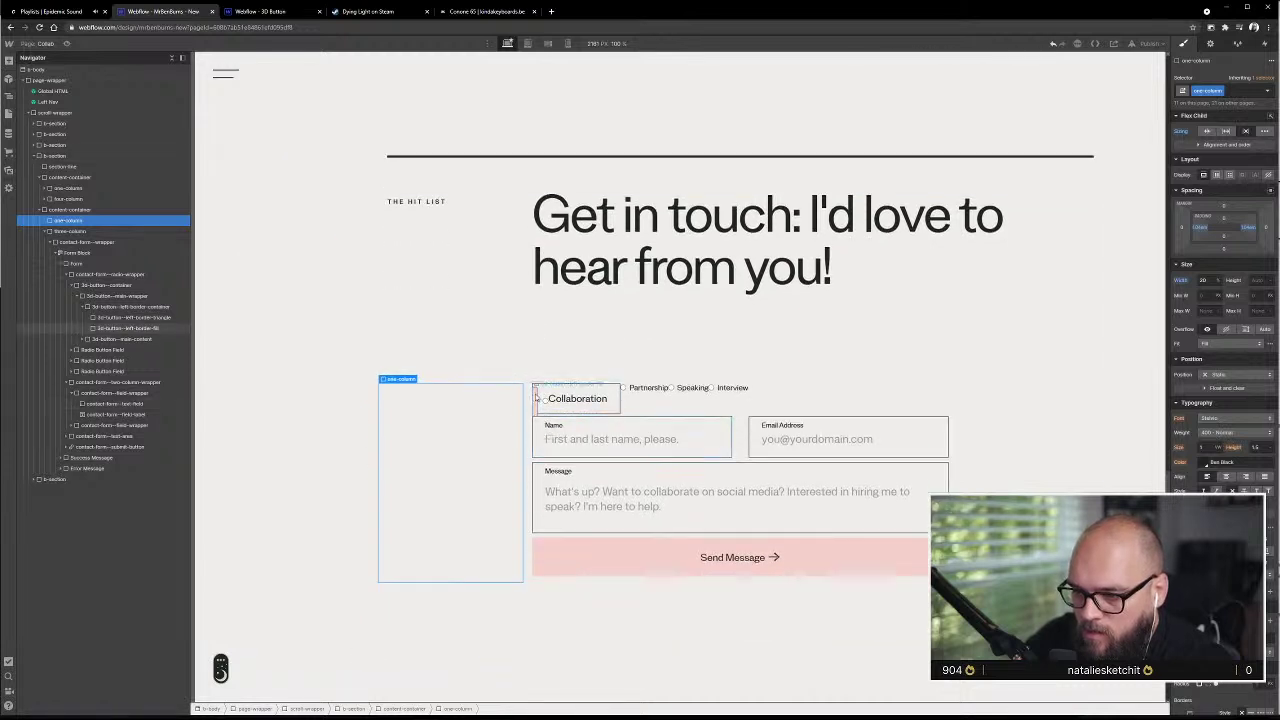
left_click(535, 393)
left_click(537, 391)
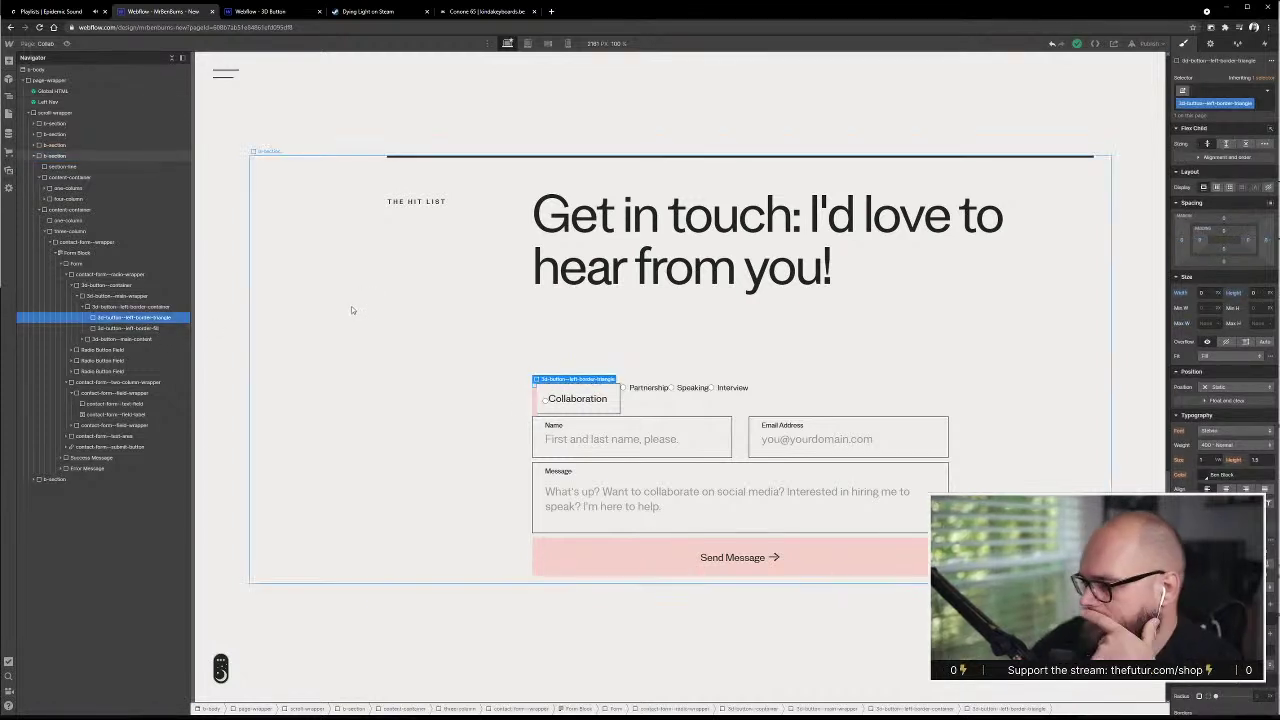
left_click(262, 11)
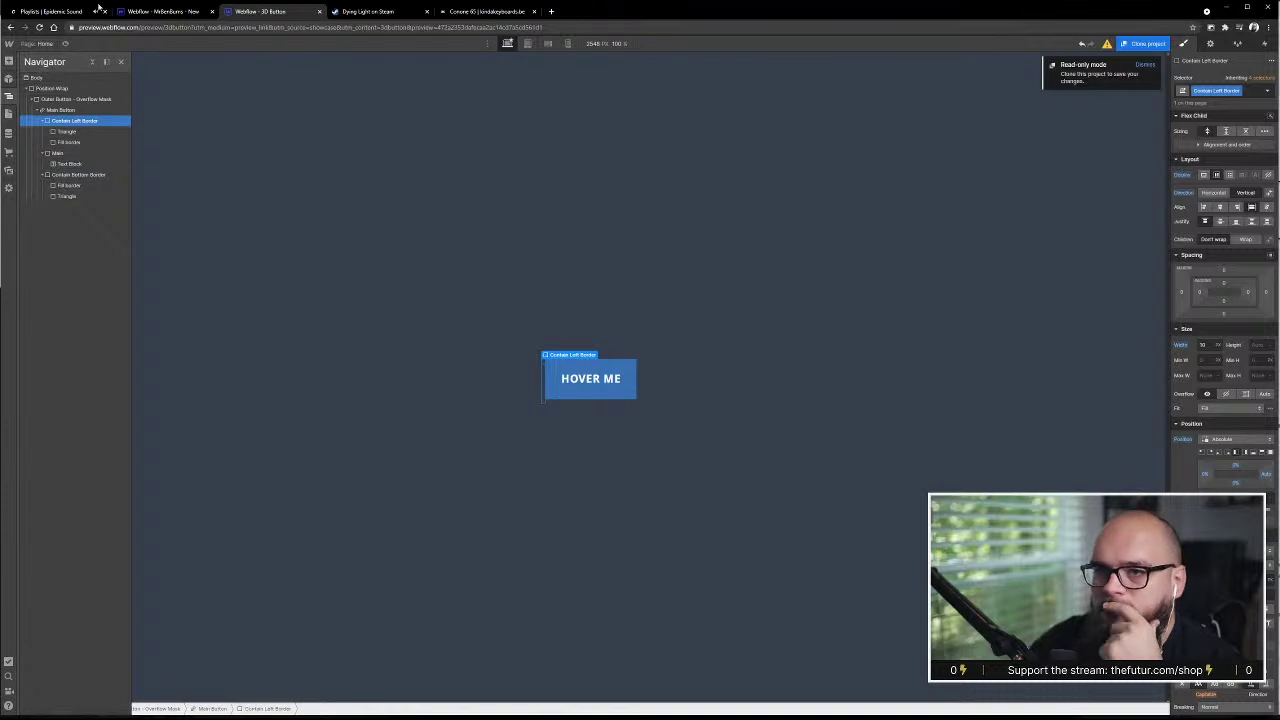
- Compare the left-border container with the reference project's Triangle element
left_click(160, 11)
left_click(122, 306)
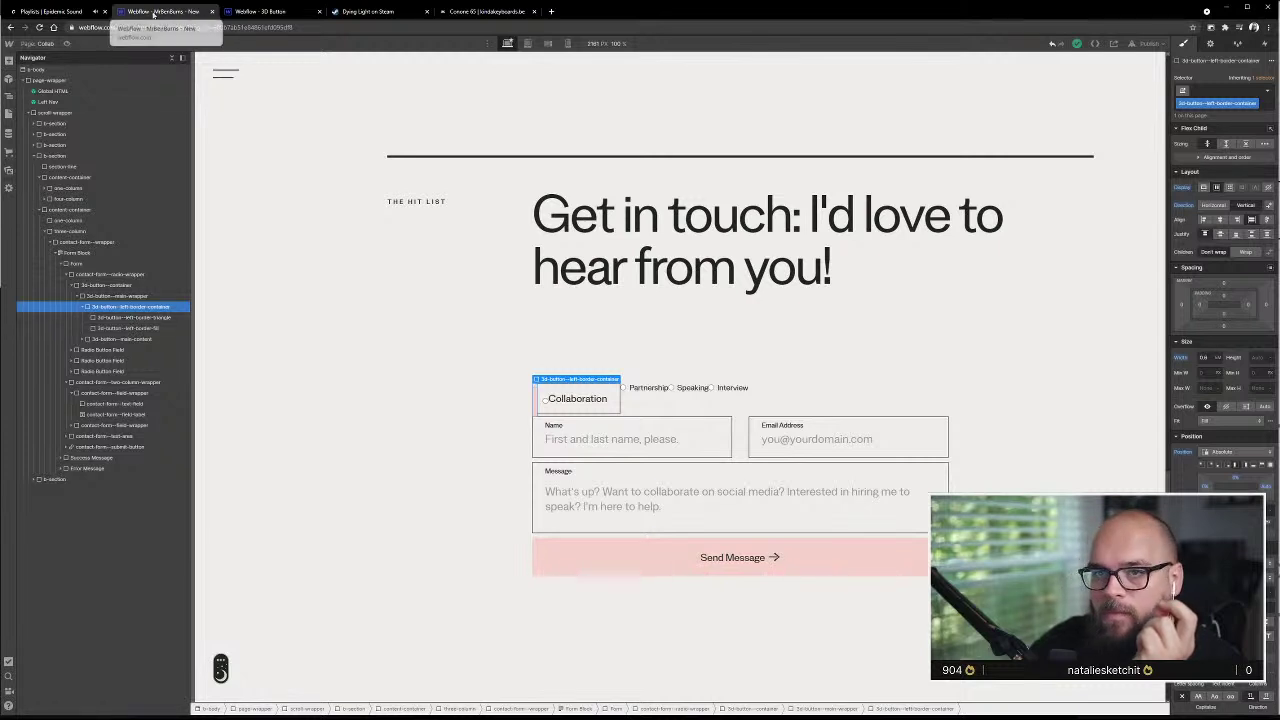
left_click(257, 12)
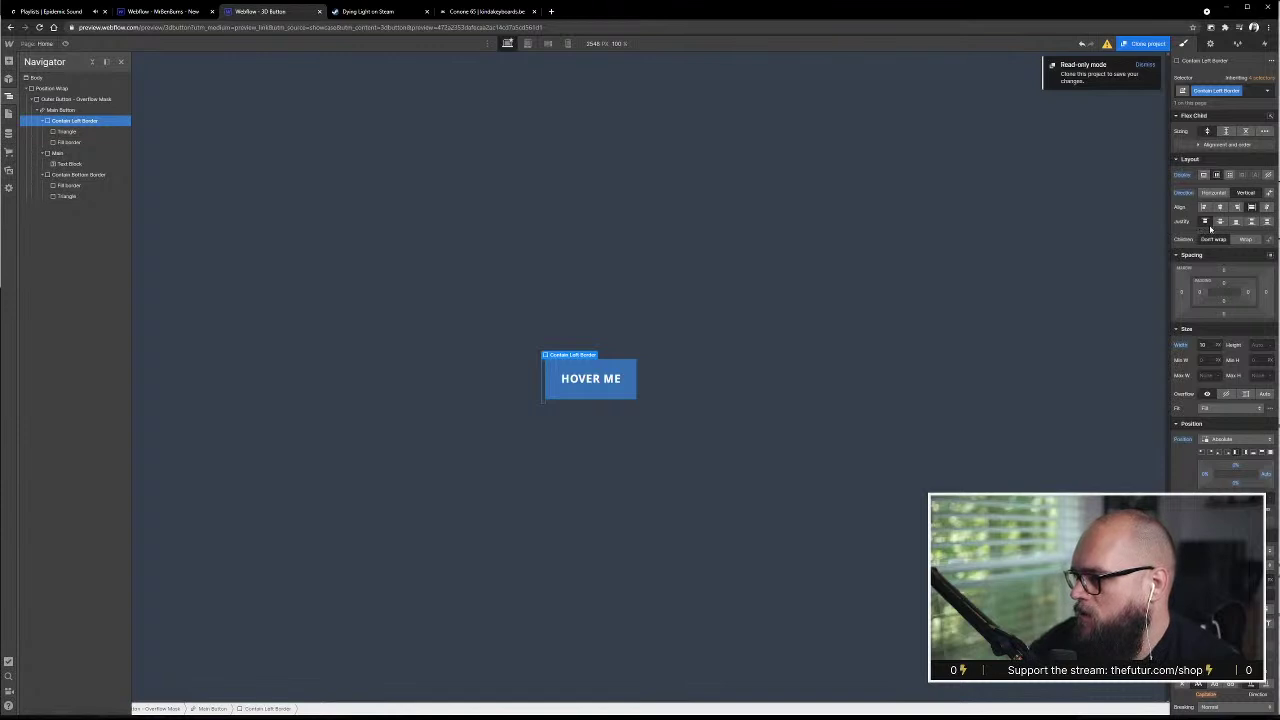
left_click(66, 132)
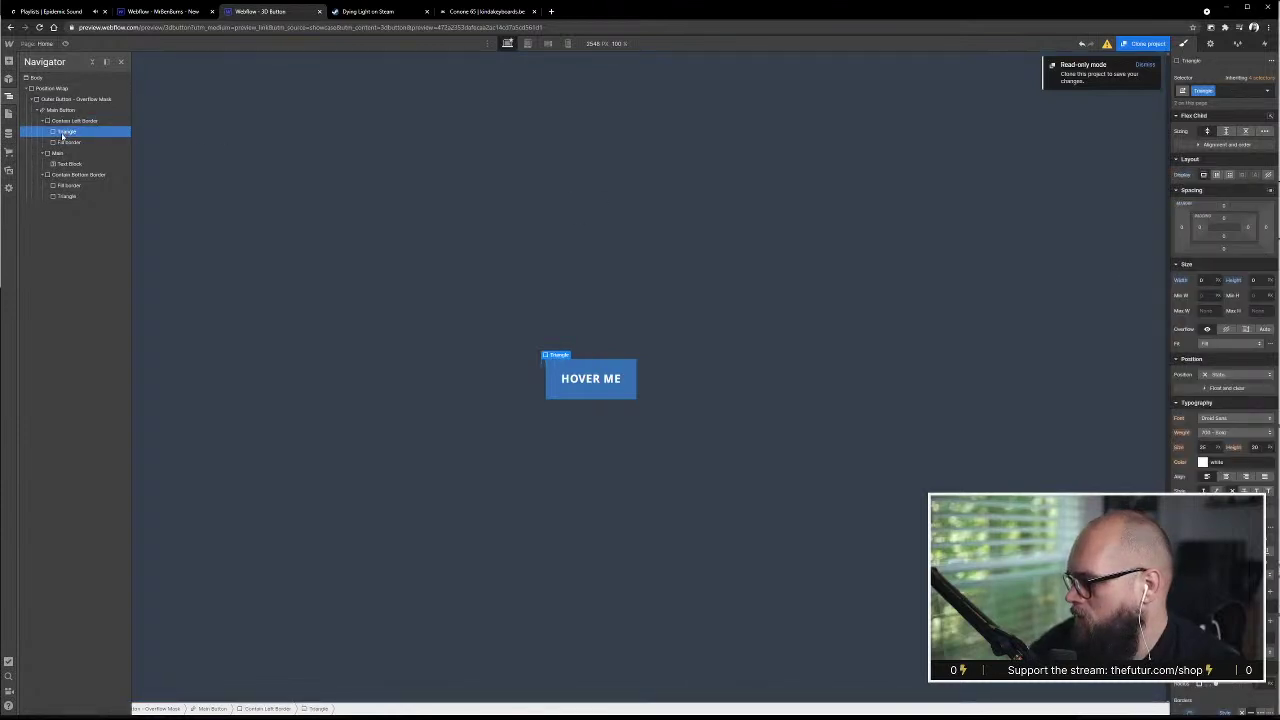
scroll(1201, 688, "down", 3)
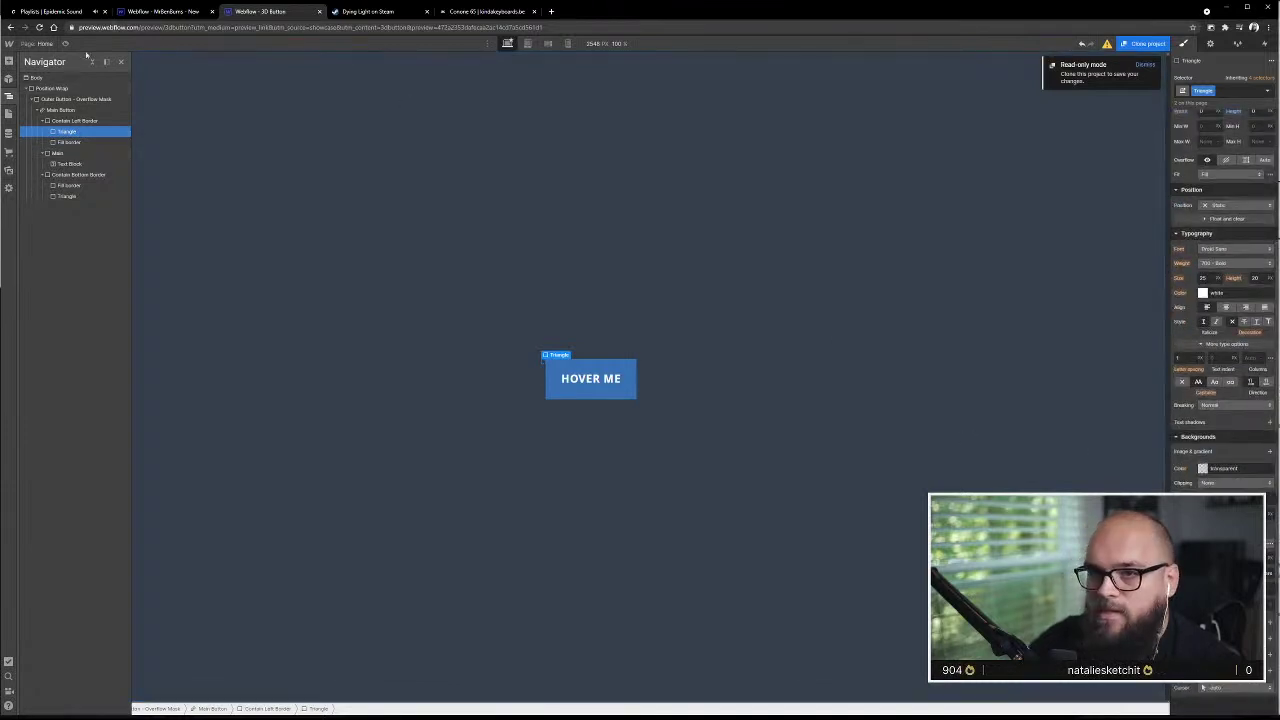
left_click(163, 11)
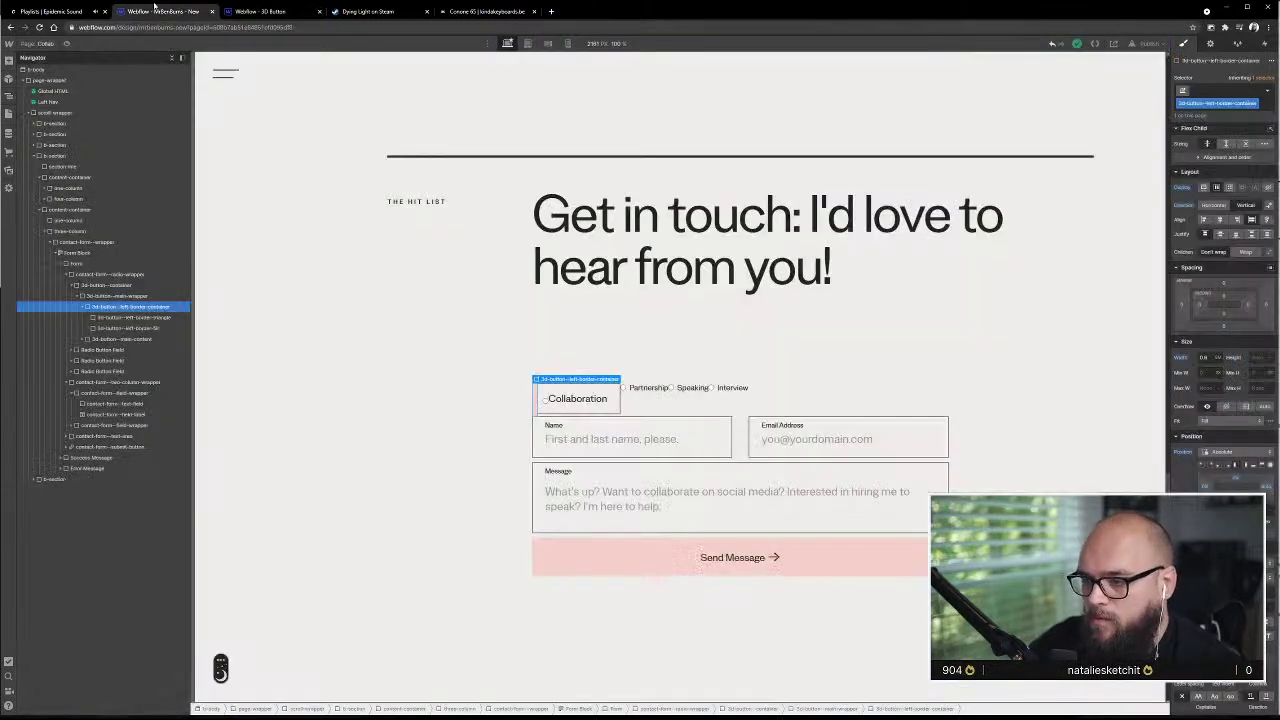
- Select the left-border triangle and the empty column beside the form, then view the reference
left_click(135, 317)
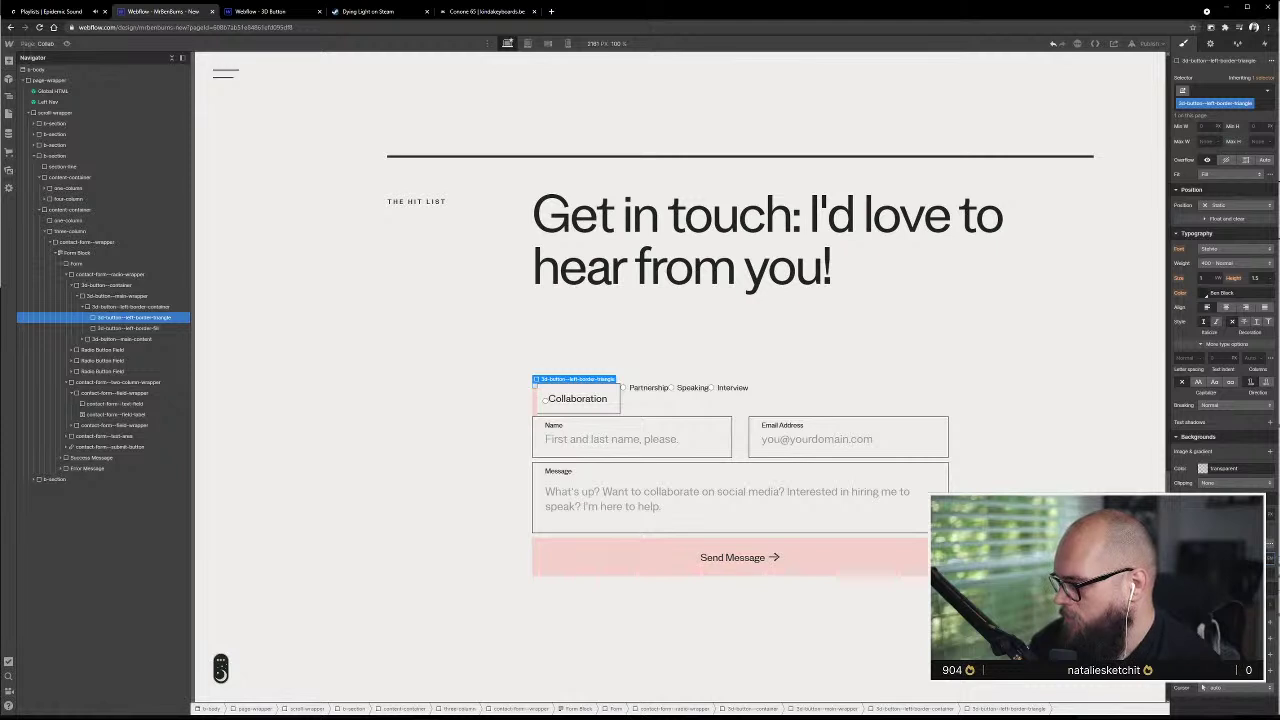
left_click(440, 431)
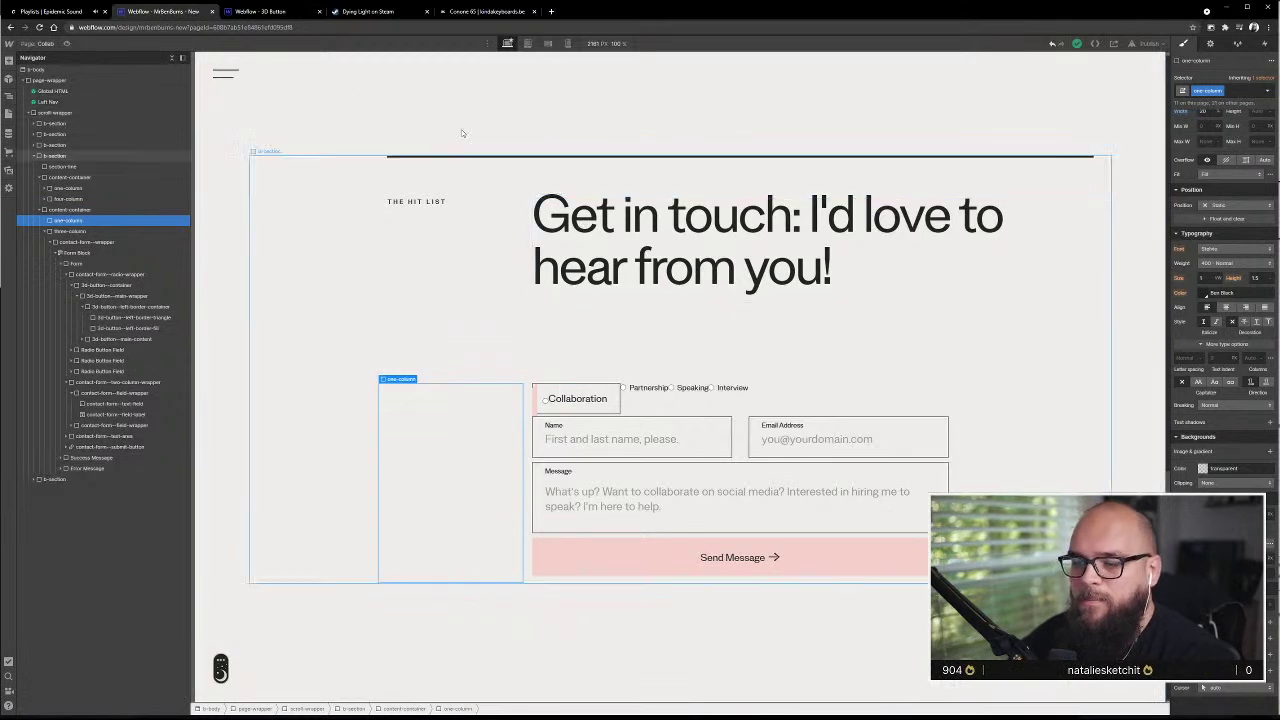
left_click(276, 12)
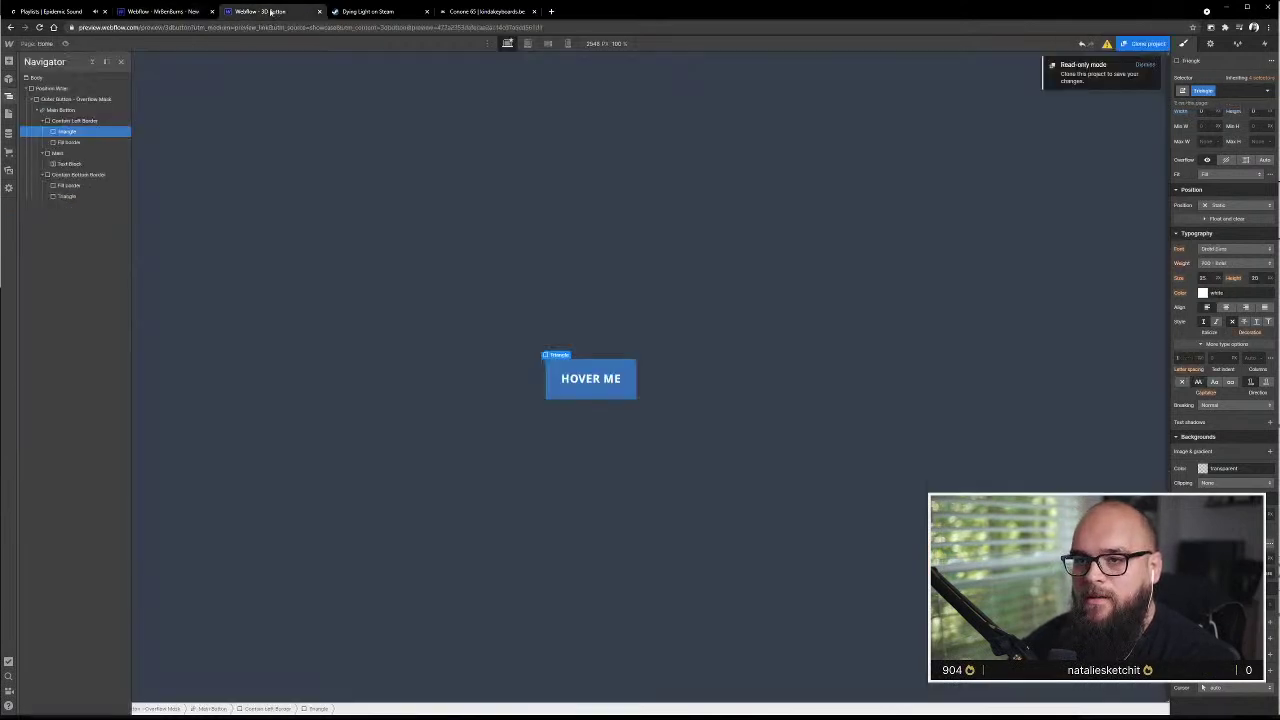
left_click(75, 175)
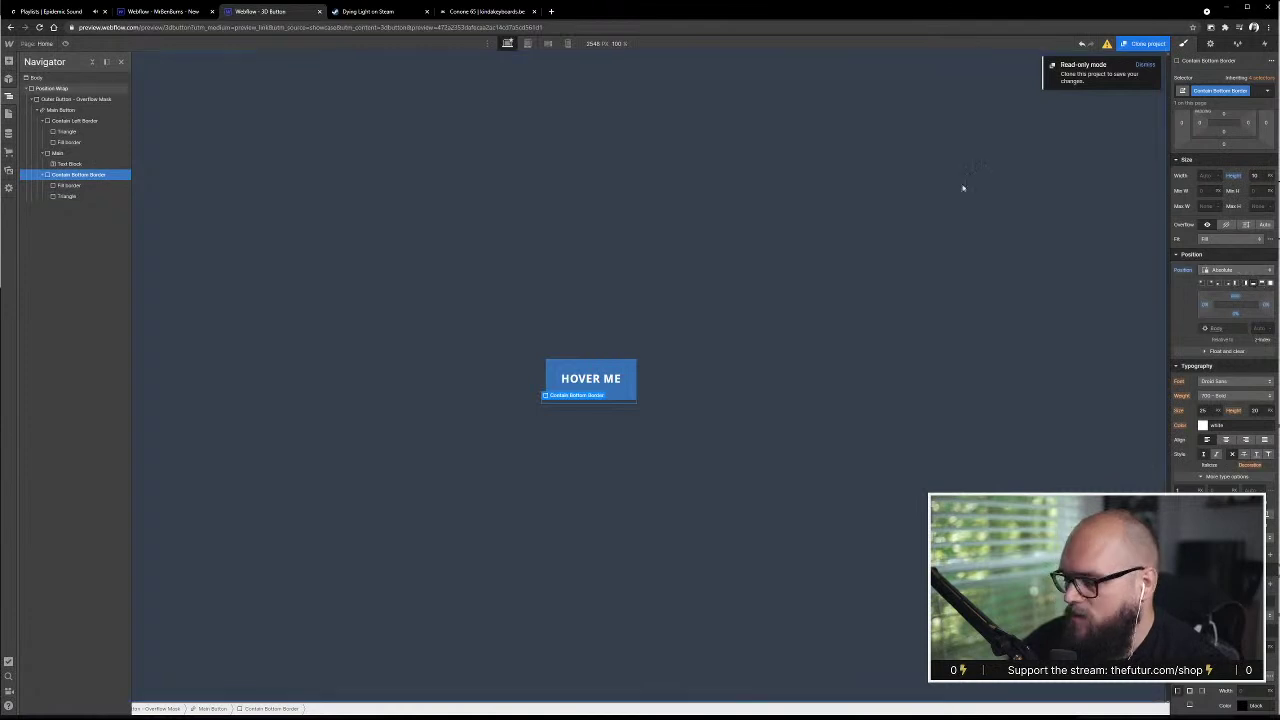
- Copy the left-border container and place the copy after the main content
left_click(140, 11)
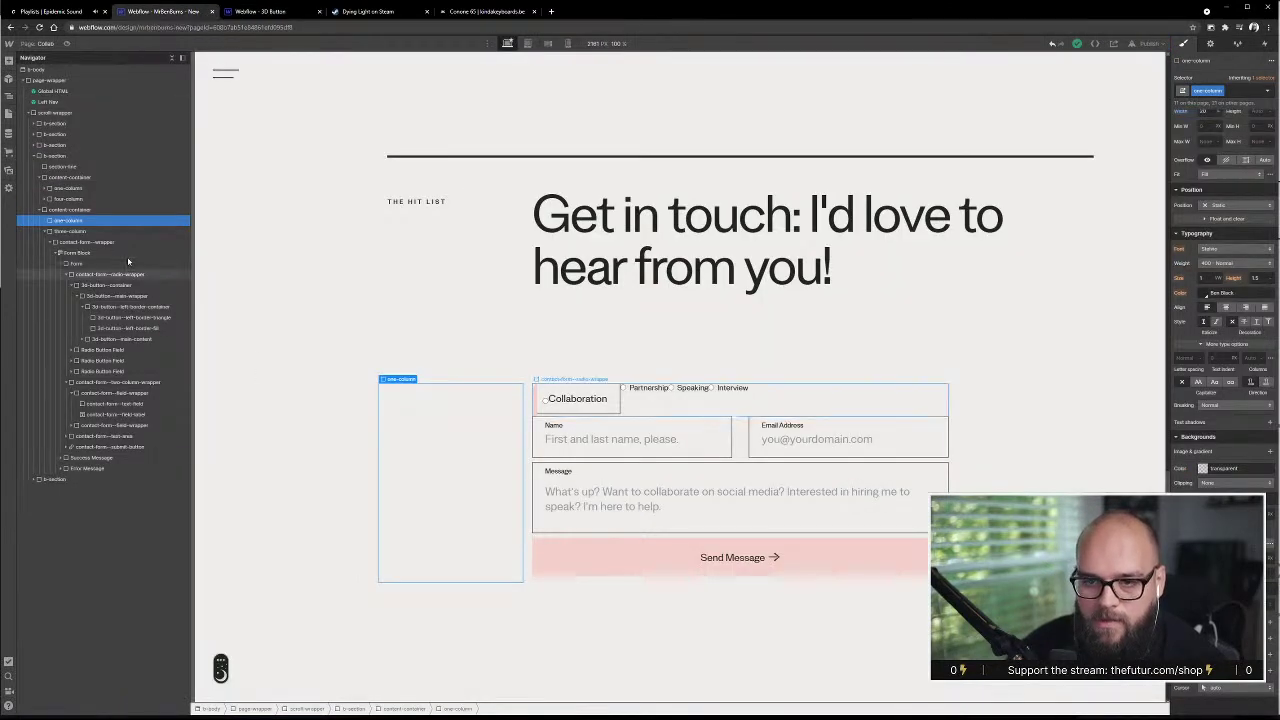
left_click(127, 306)
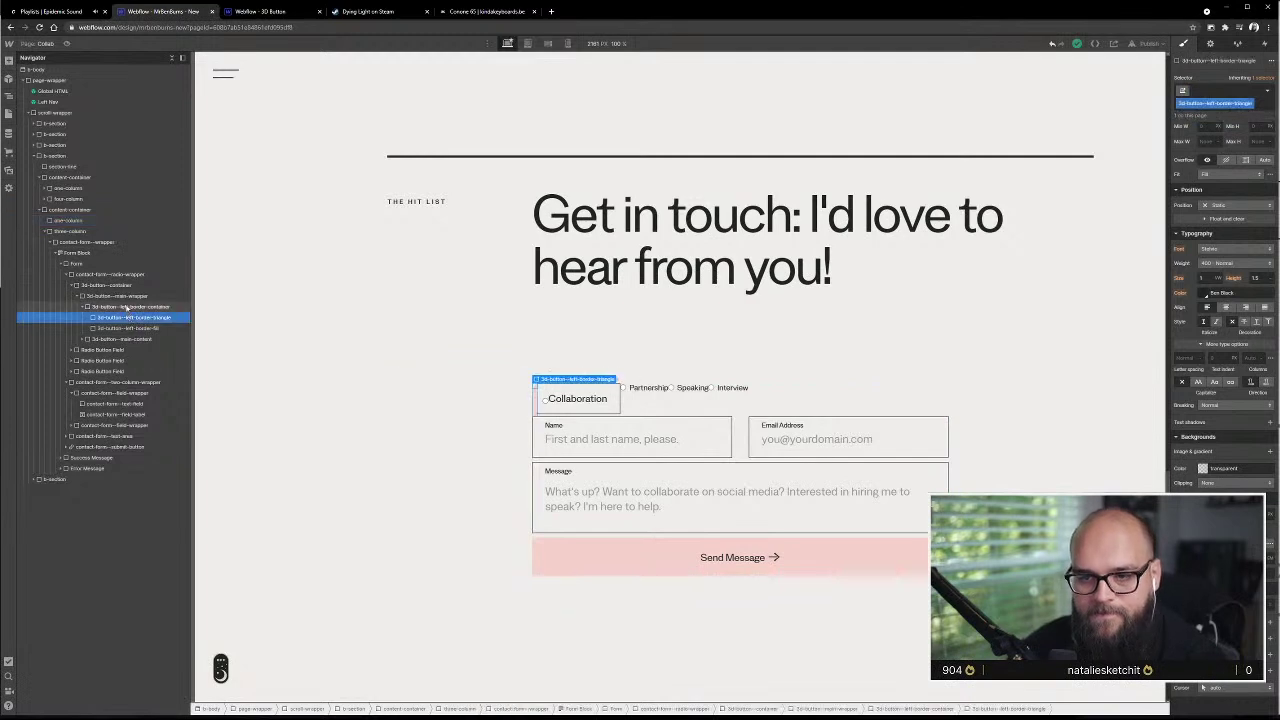
left_click_drag(128, 307, 128, 317)
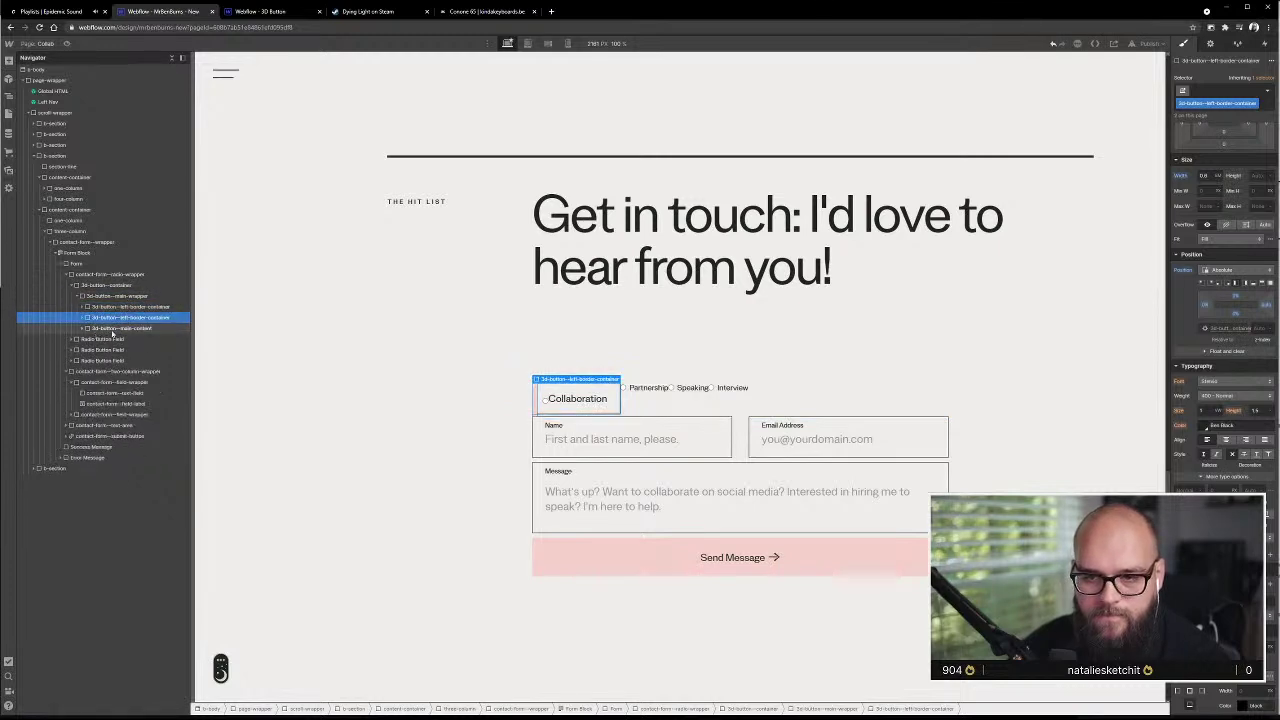
left_click_drag(115, 330, 110, 318)
- Give the copy a duplicated class named 3d-button--bottom-border-container and shift it down
left_click(133, 330)
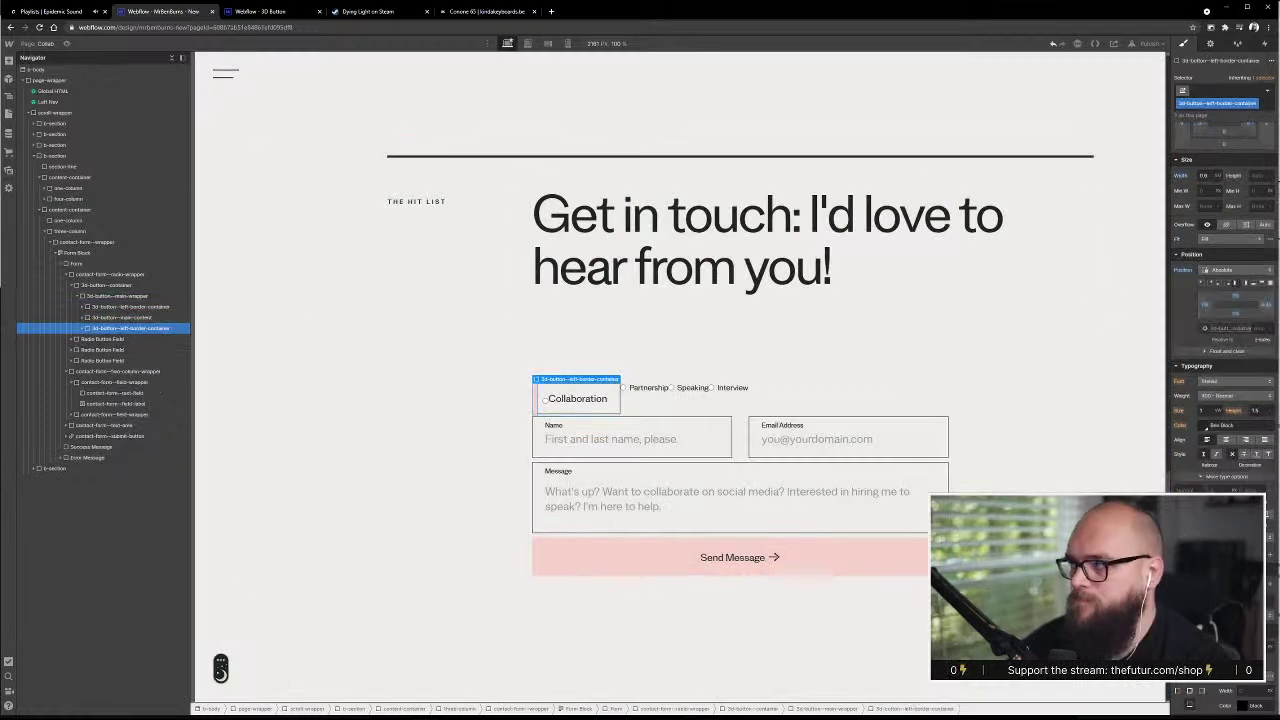
left_click(1254, 103)
left_click(1244, 128)
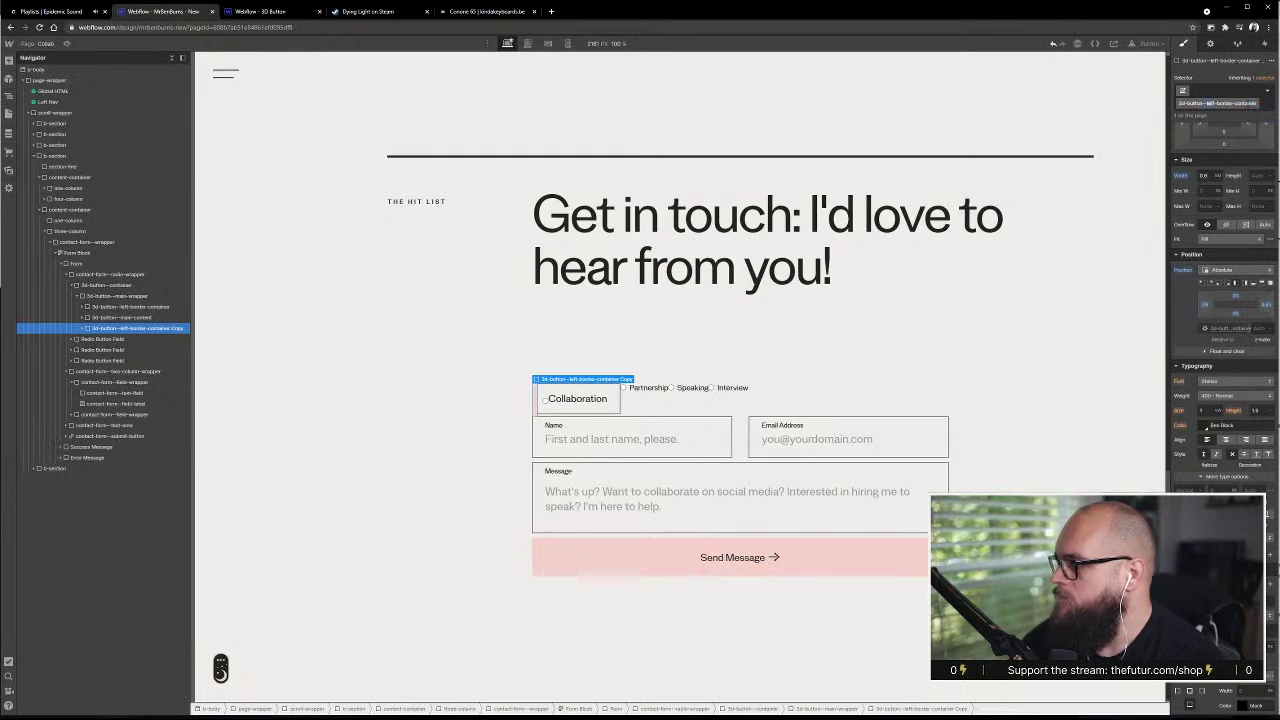
key("Return")
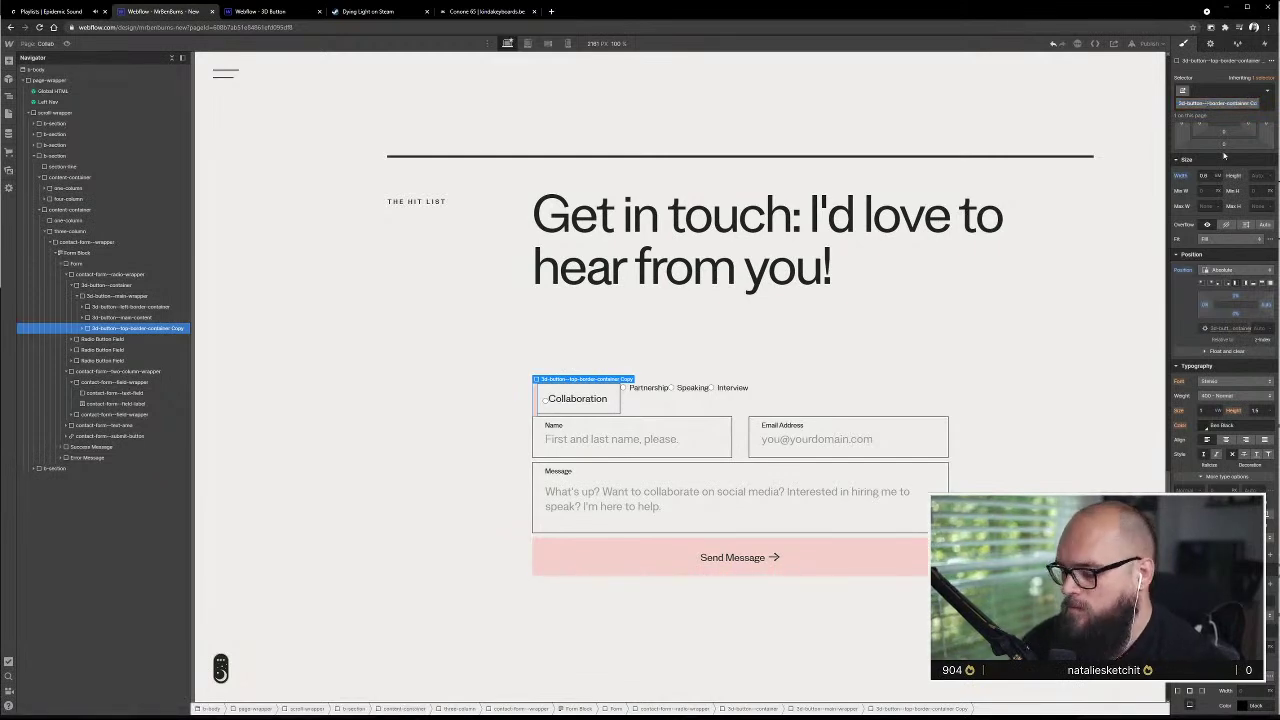
key("Return")
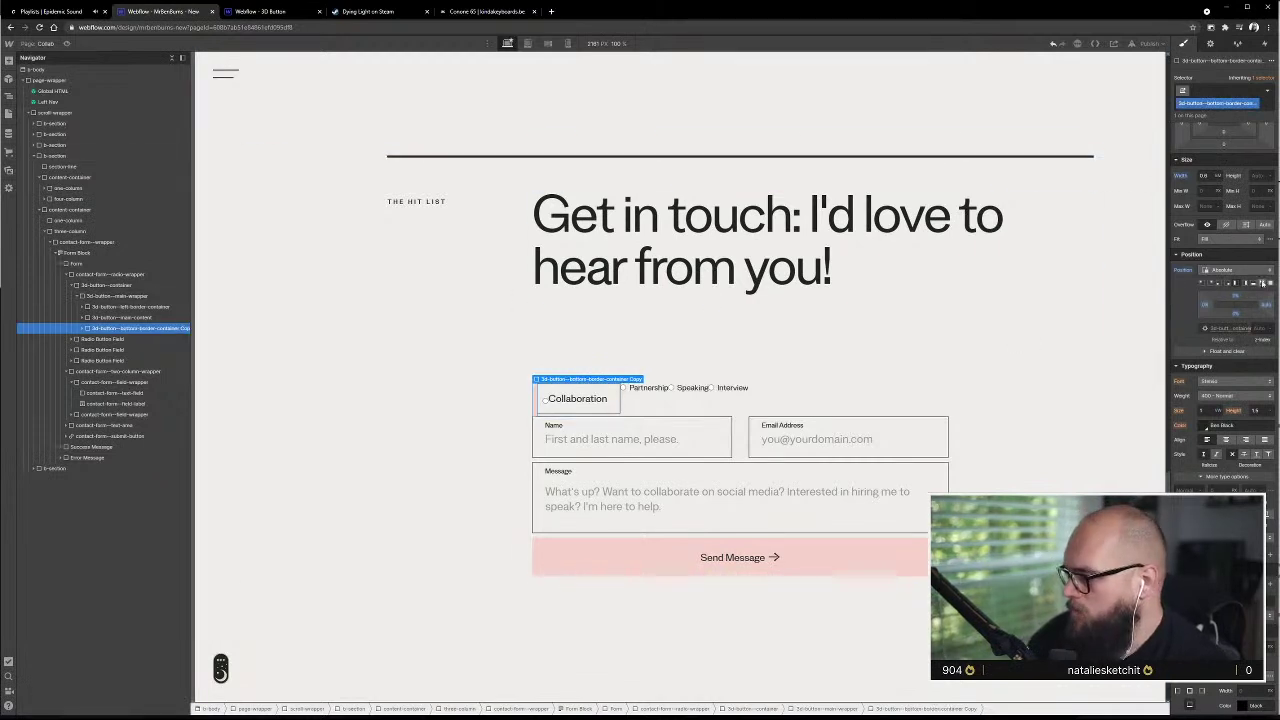
left_click(1250, 284)
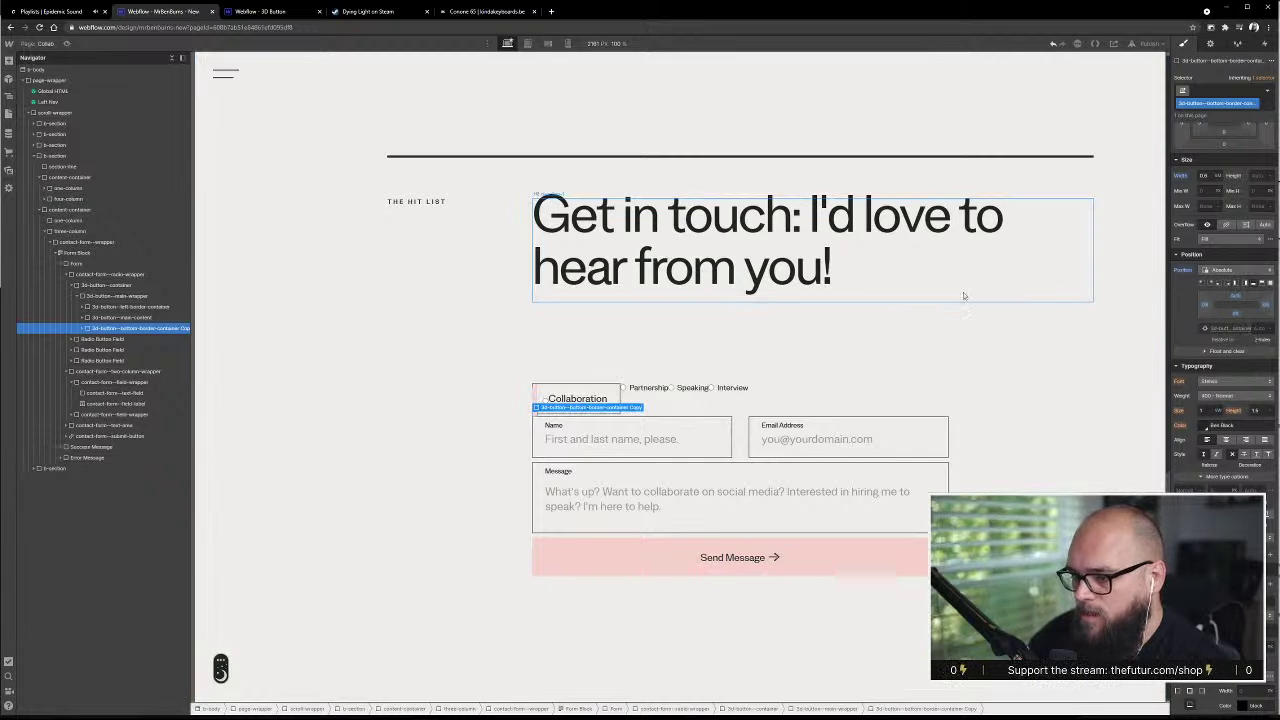
- Set the bottom-border container to Auto width and 0.8 height
left_click(1181, 176, "alt")
left_click(1254, 176)
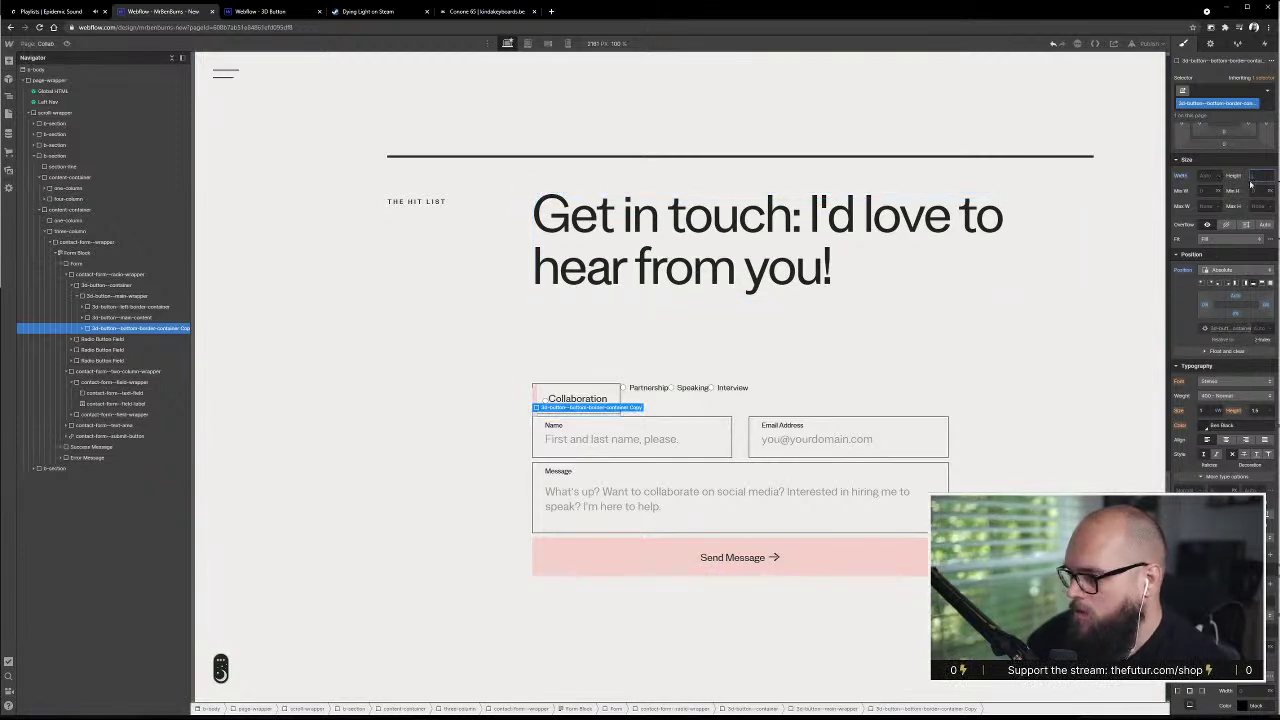
type("0.8")
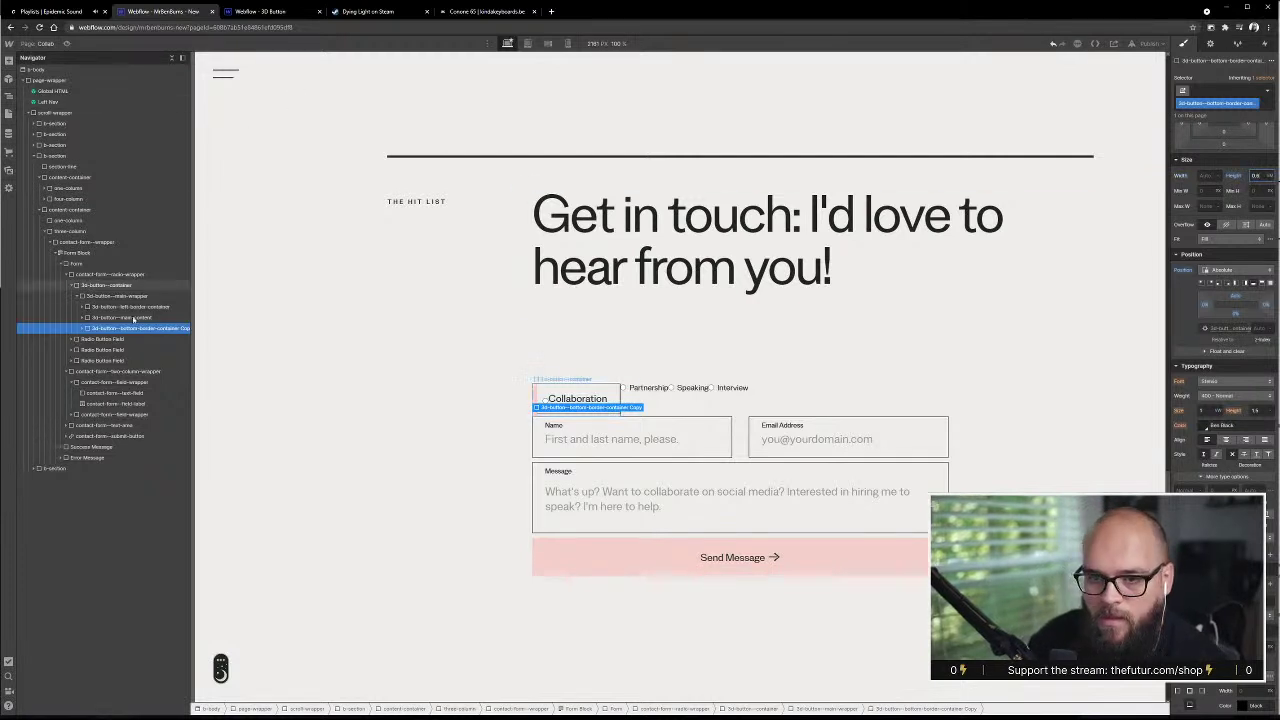
left_click(85, 328)
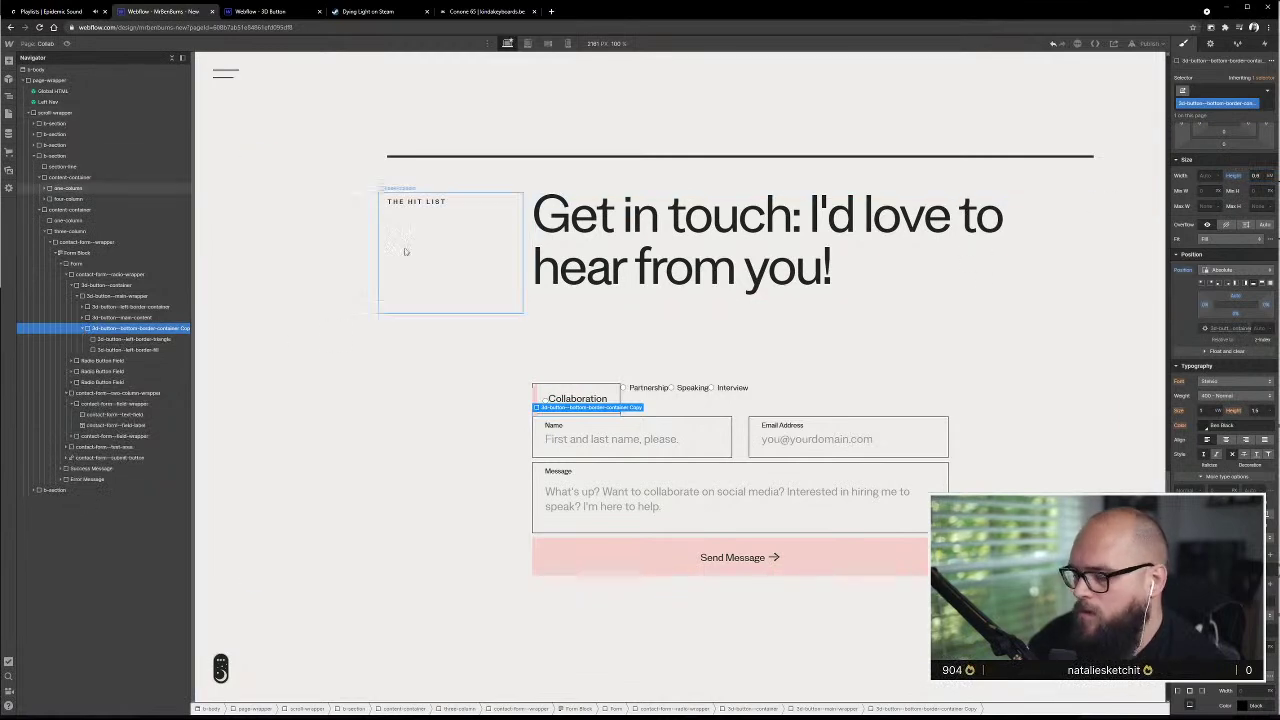
left_click(125, 341)
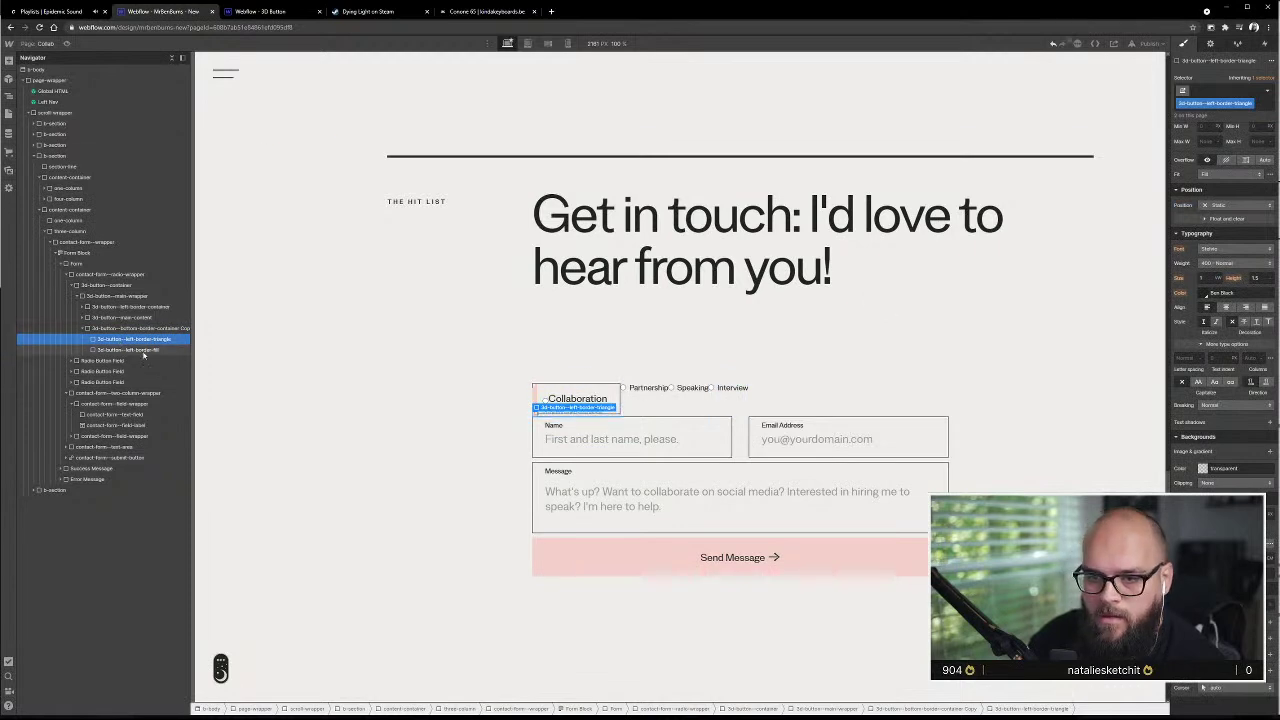
left_click(120, 328)
- Switch the bottom-border container's flex direction to Horizontal after checking the reference
left_click(262, 11)
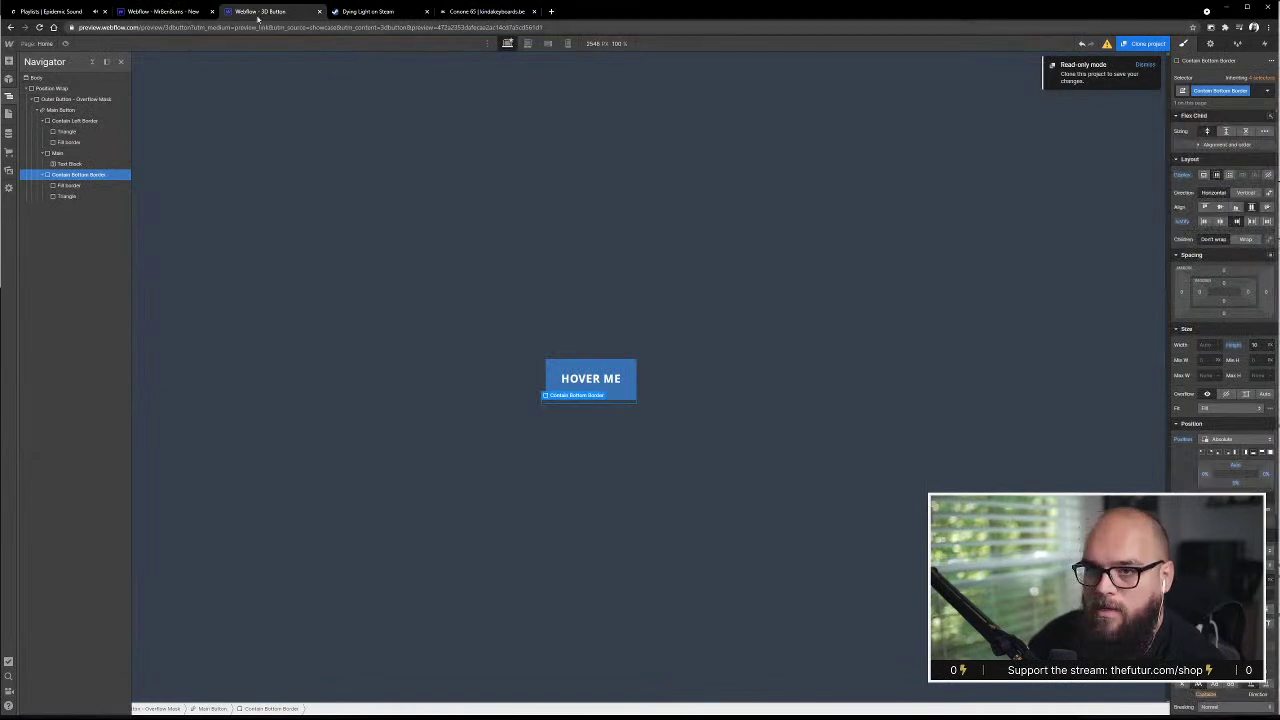
left_click(160, 11)
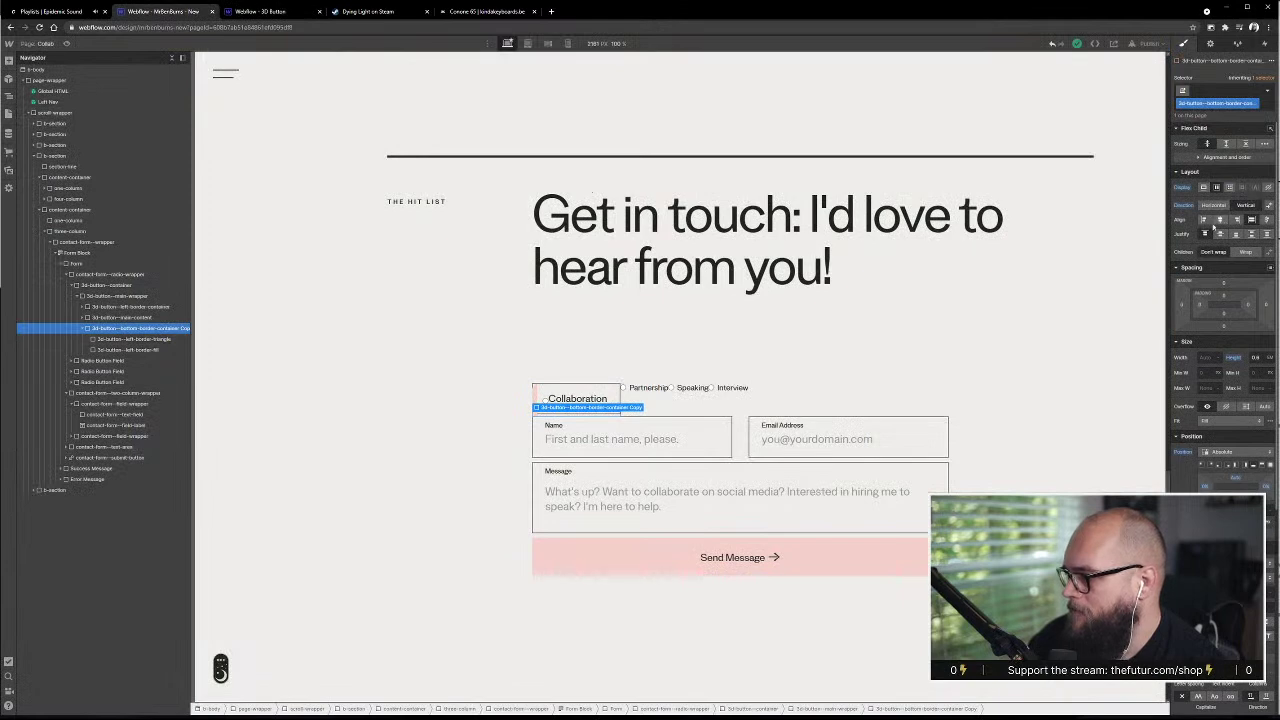
left_click(1213, 205)
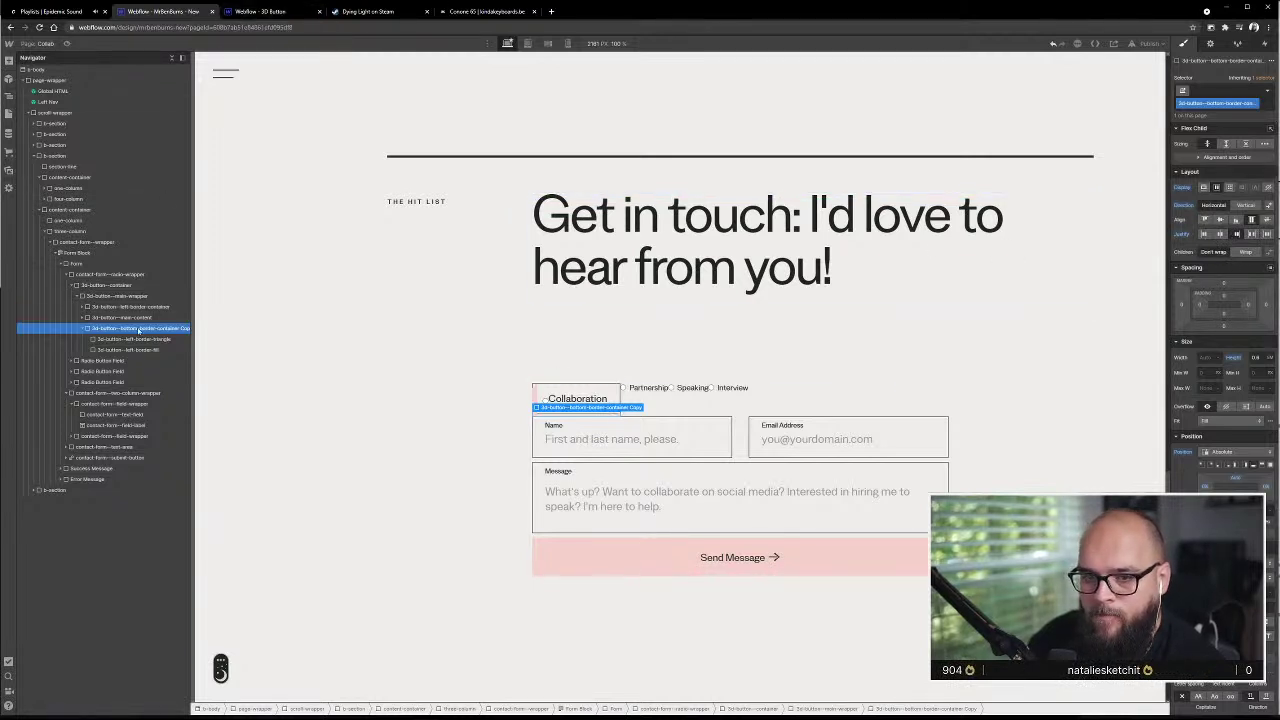
left_click(140, 340)
left_click(148, 352)
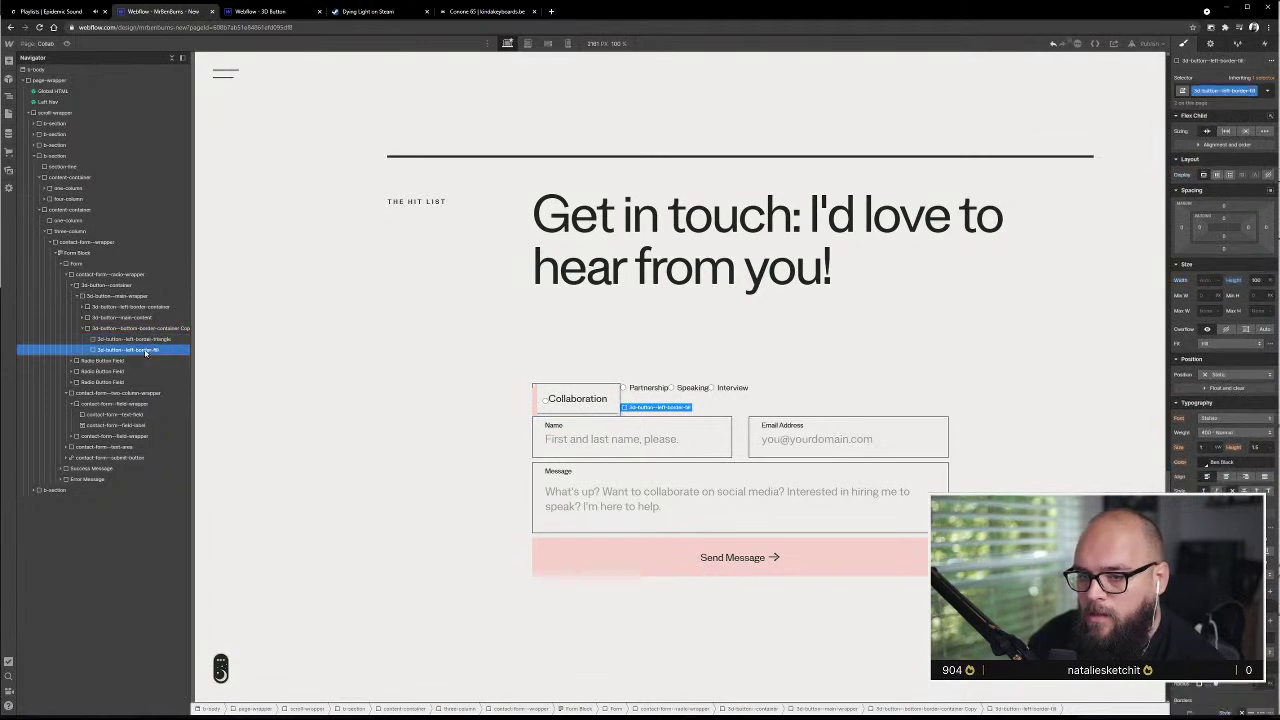
- Give the bottom fill its own duplicated class, 3d-button--bottom-border-fill
left_click(1255, 91)
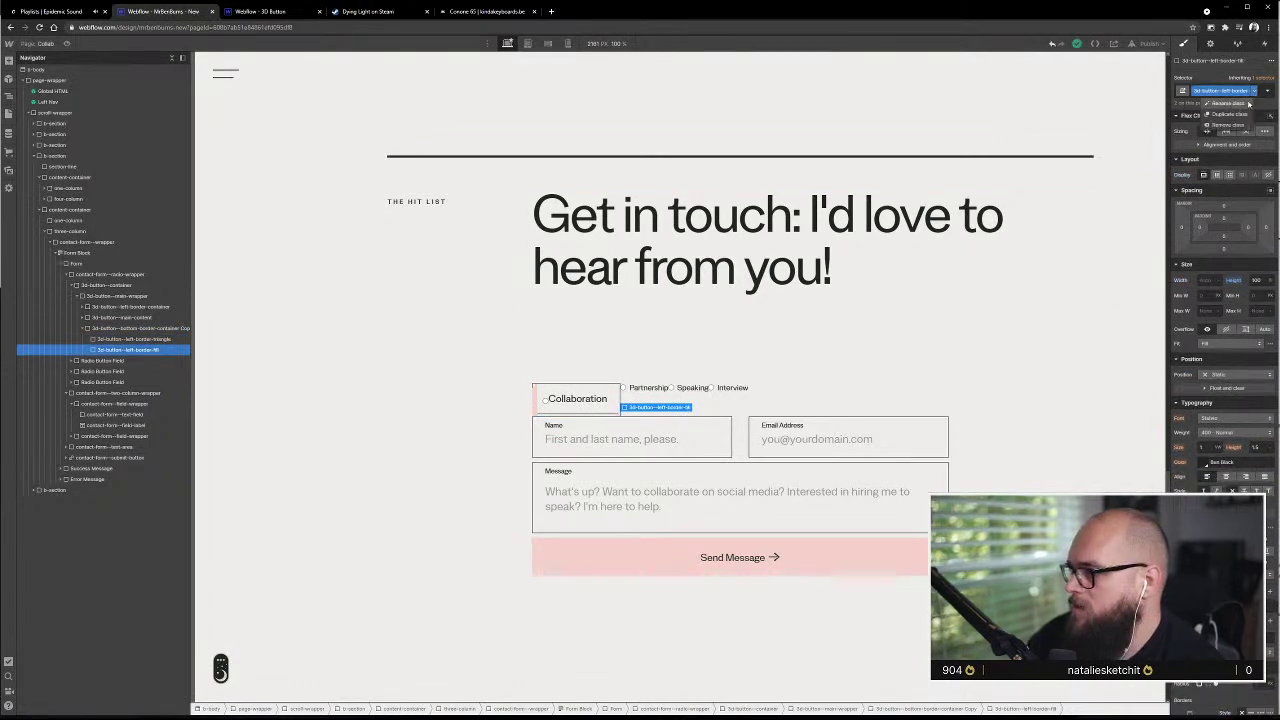
left_click(1230, 100)
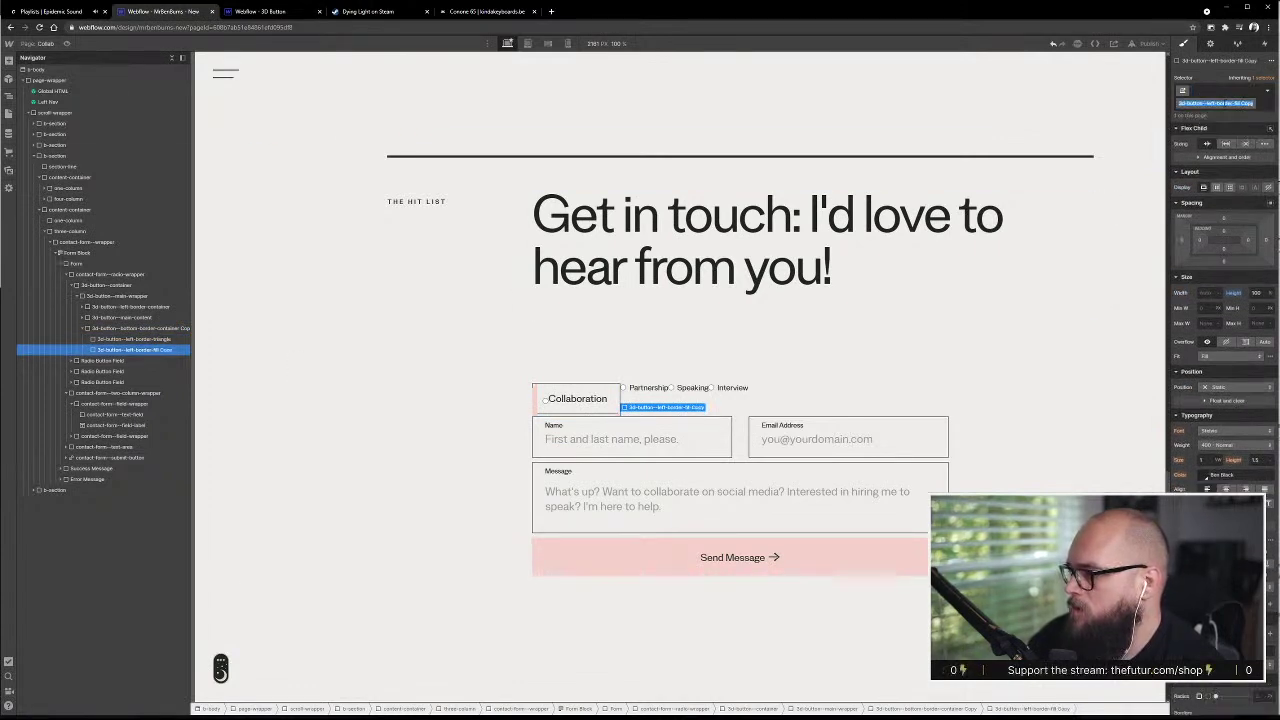
key("Return")
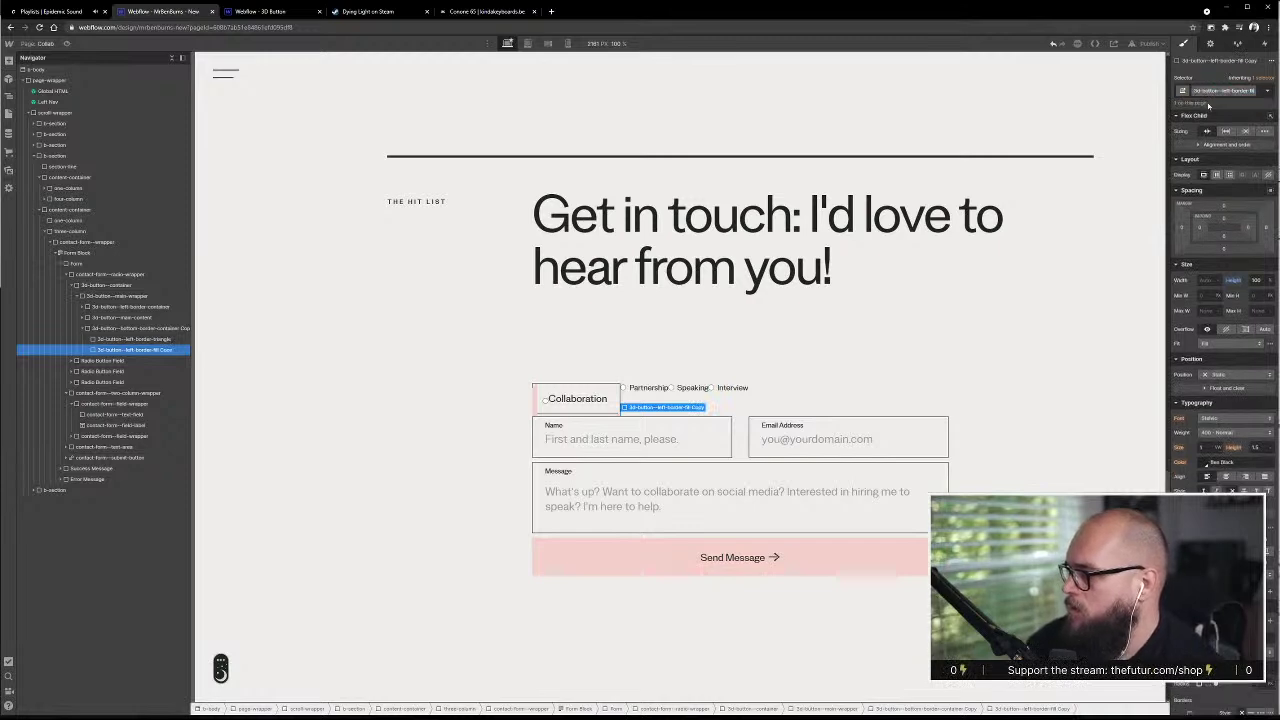
key("Return")
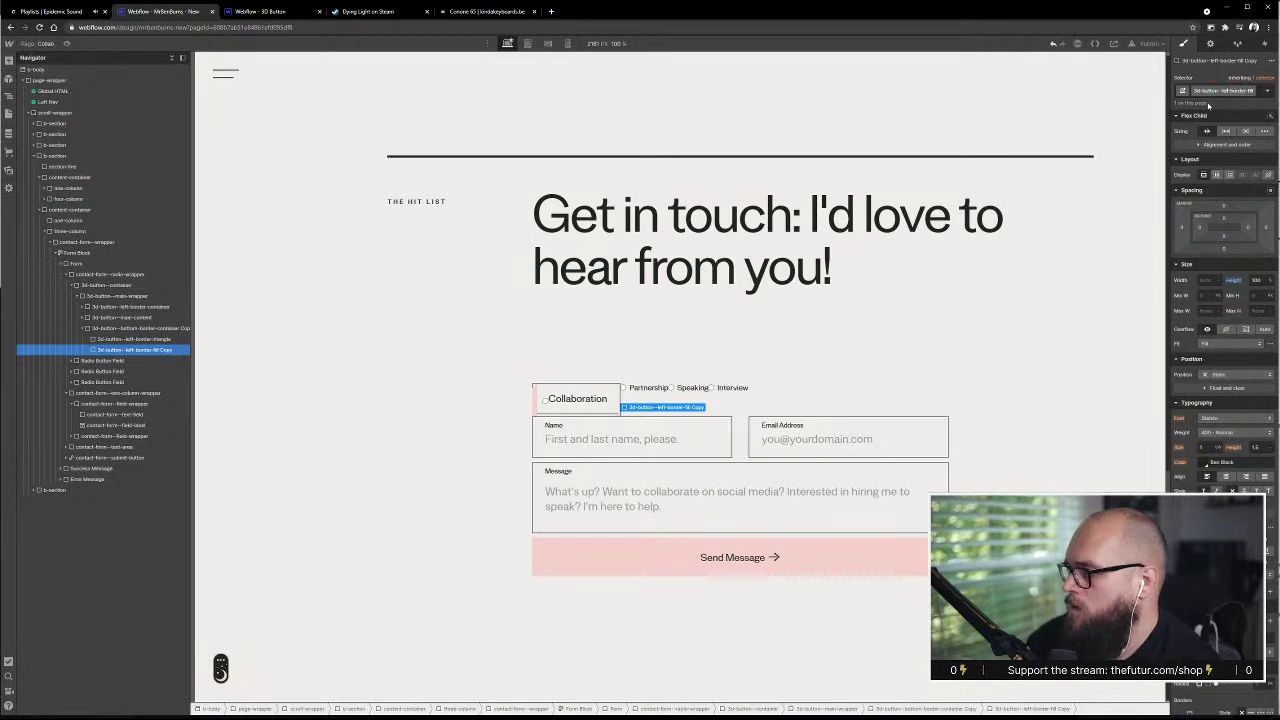
key("Return")
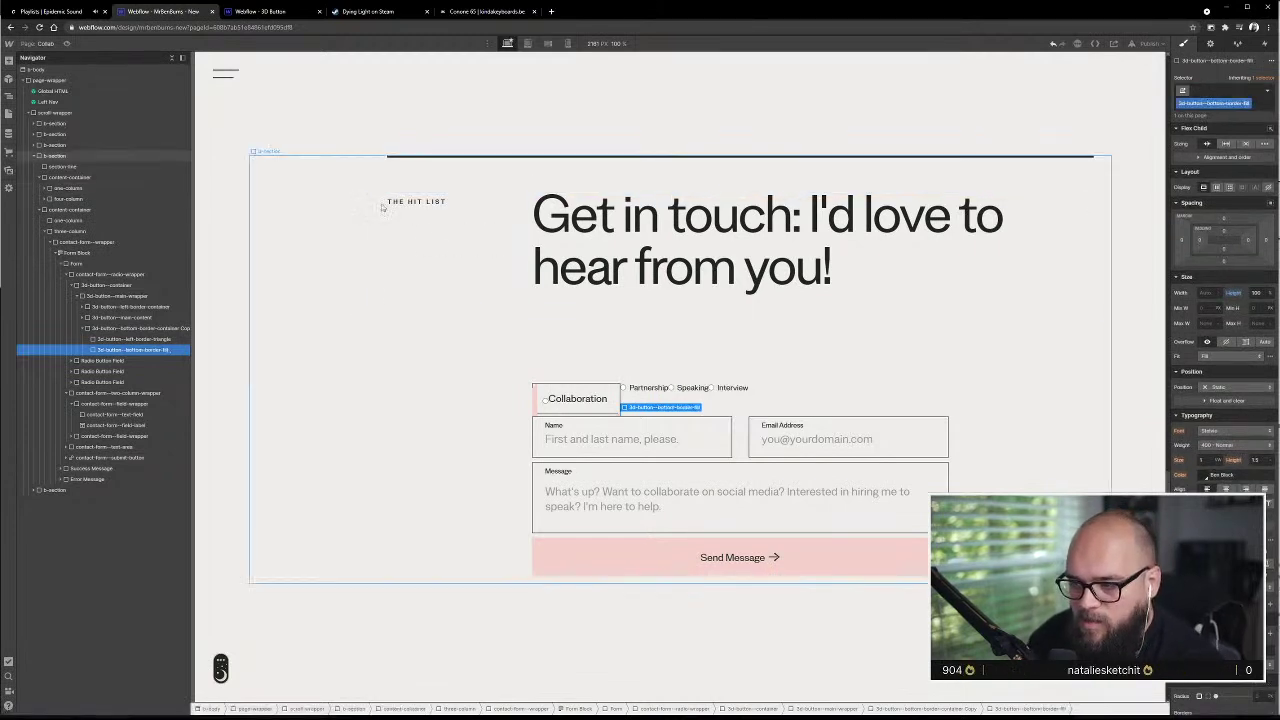
- Move the triangle after the bottom-border fill in the Navigator
scroll(1222, 400, "down", 2)
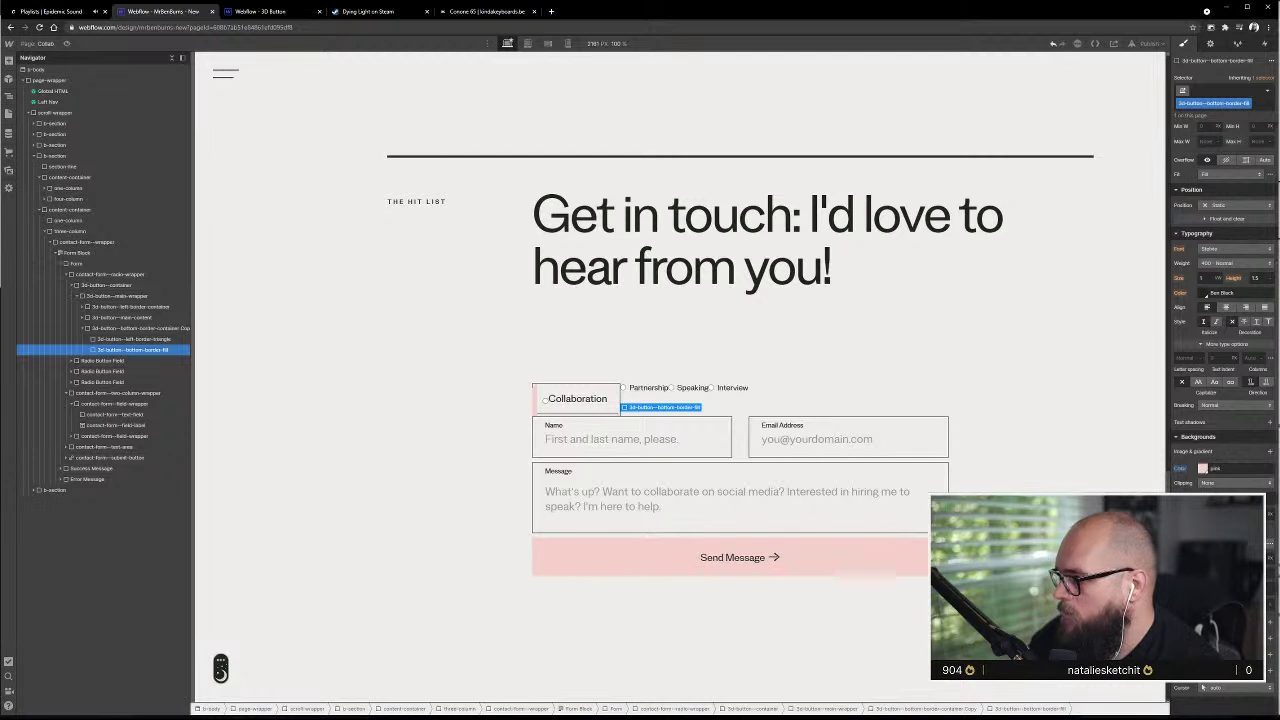
left_click_drag(135, 339, 165, 352)
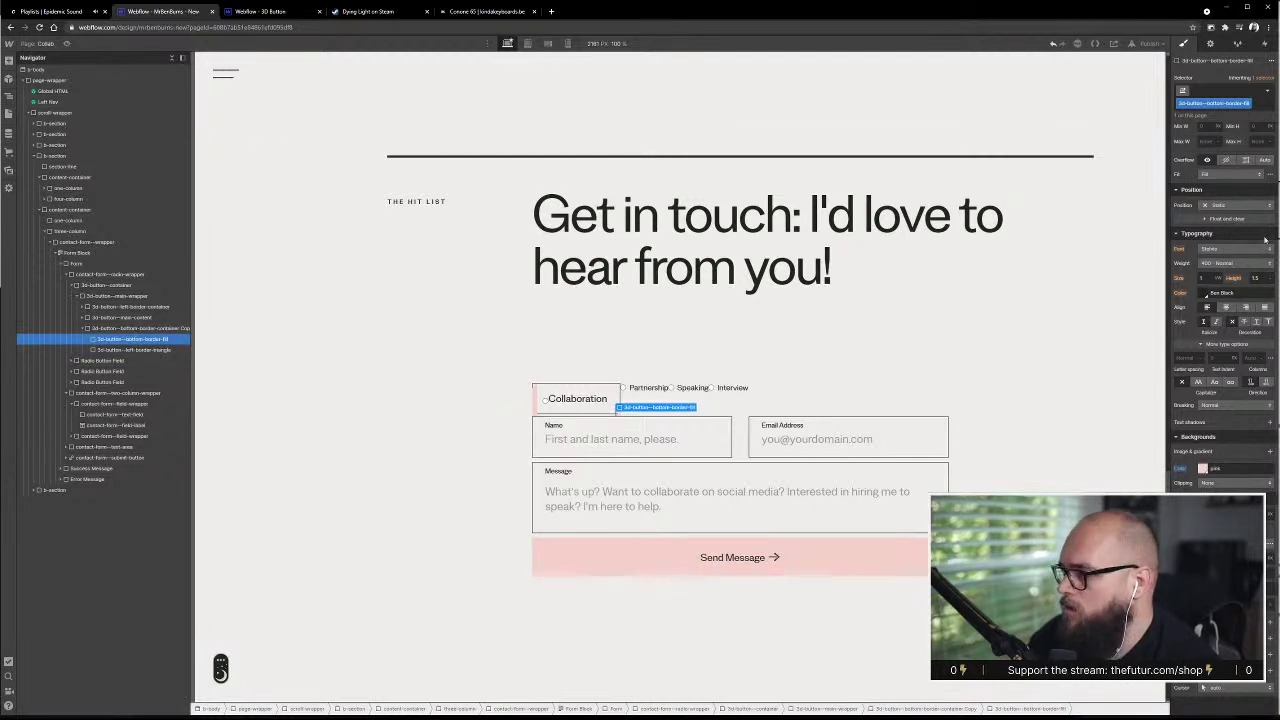
scroll(1233, 205, "up", 4)
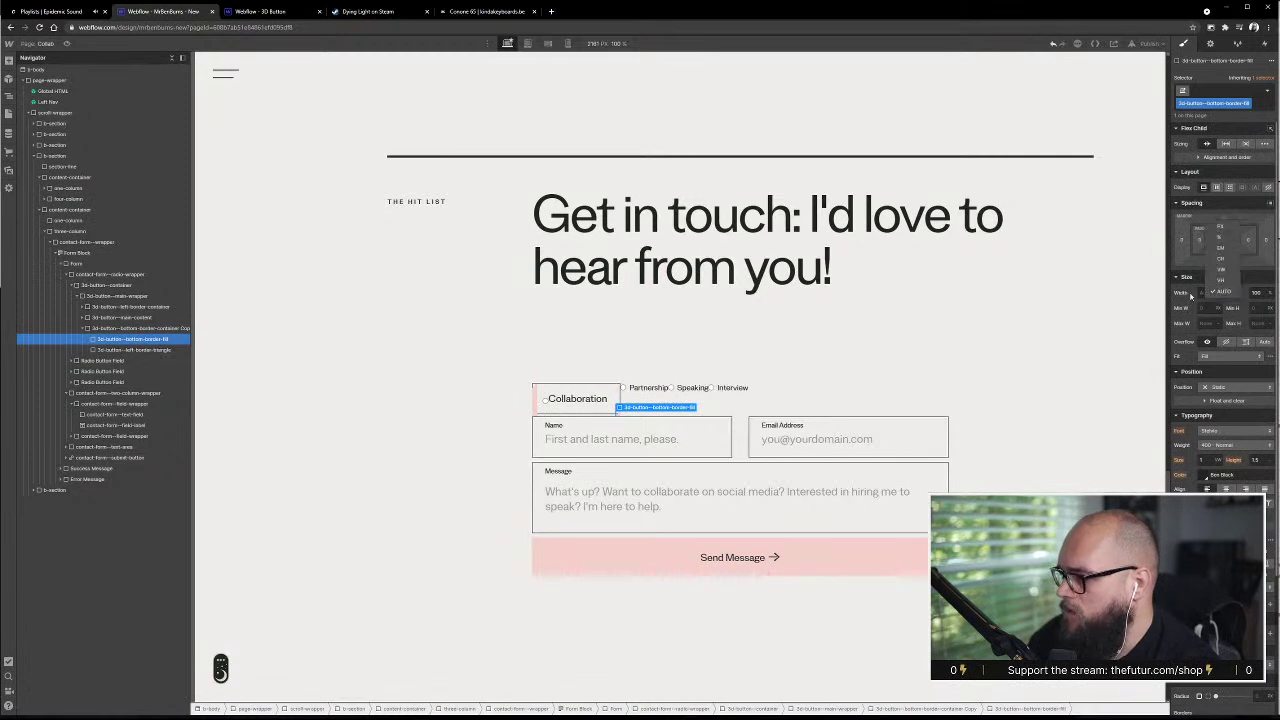
- Set the bottom-border fill's width to 110% with Auto height
left_click(1210, 292)
type("110")
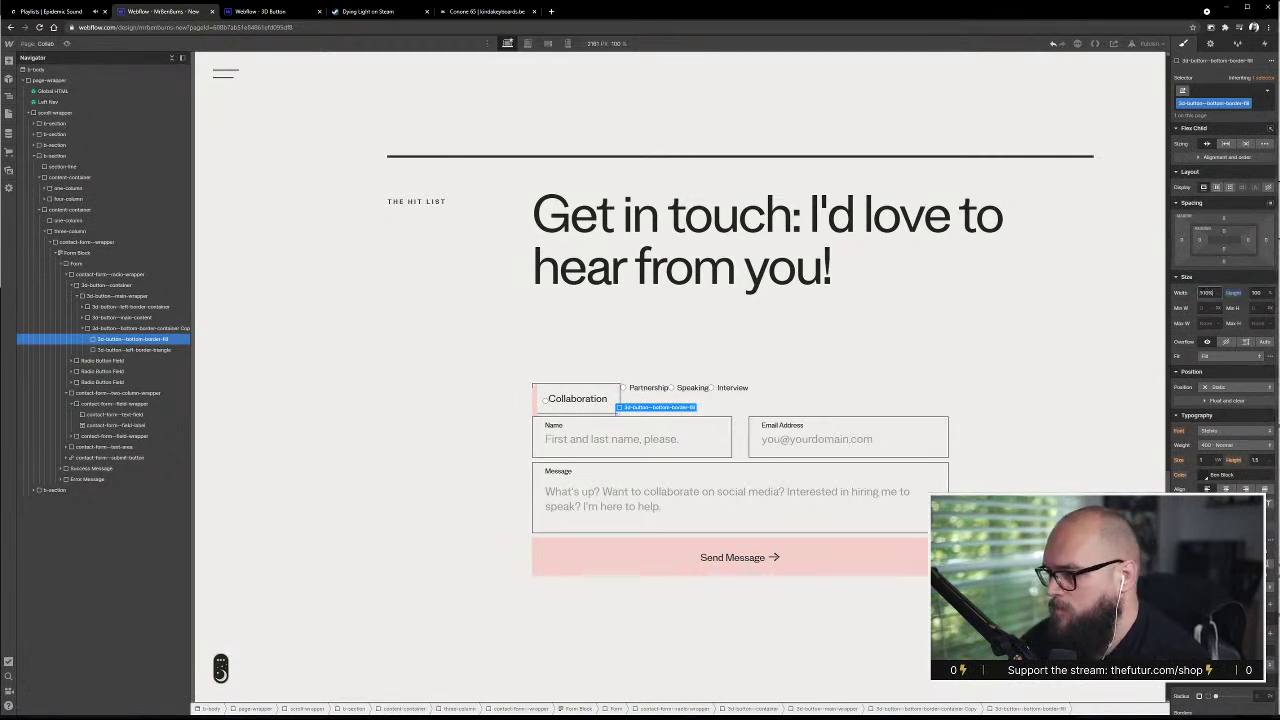
key("Tab")
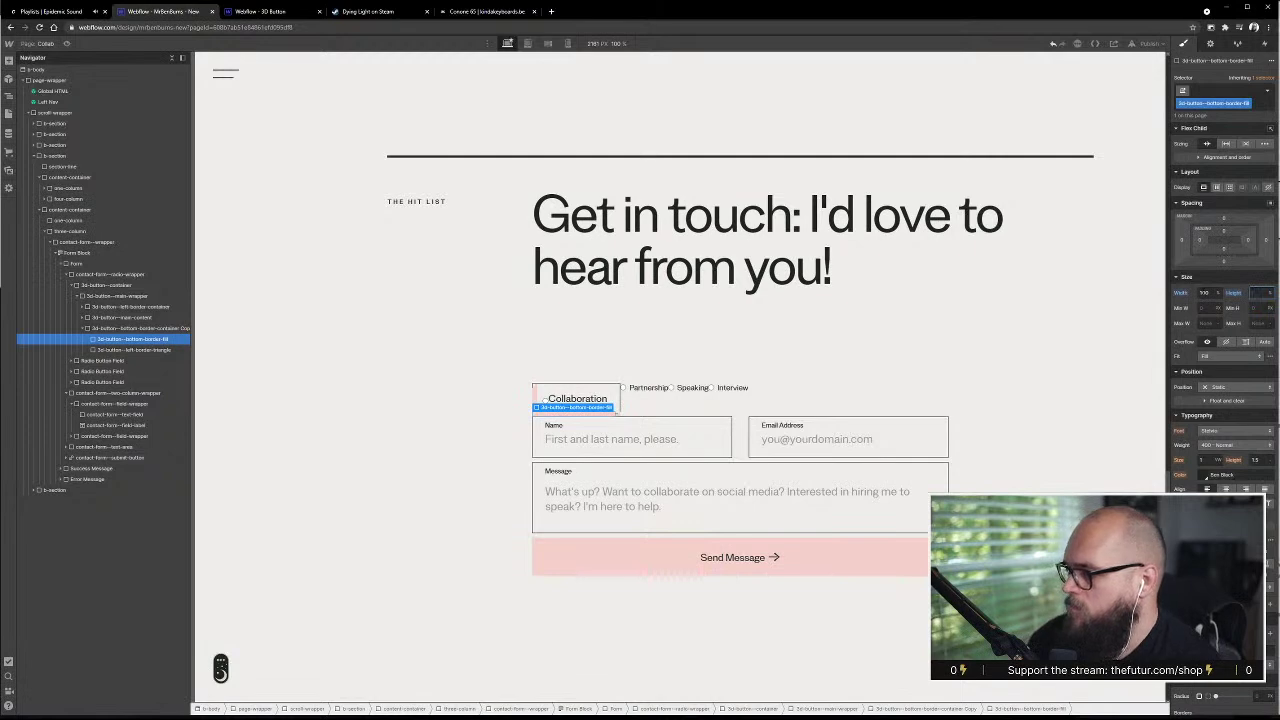
key("Return")
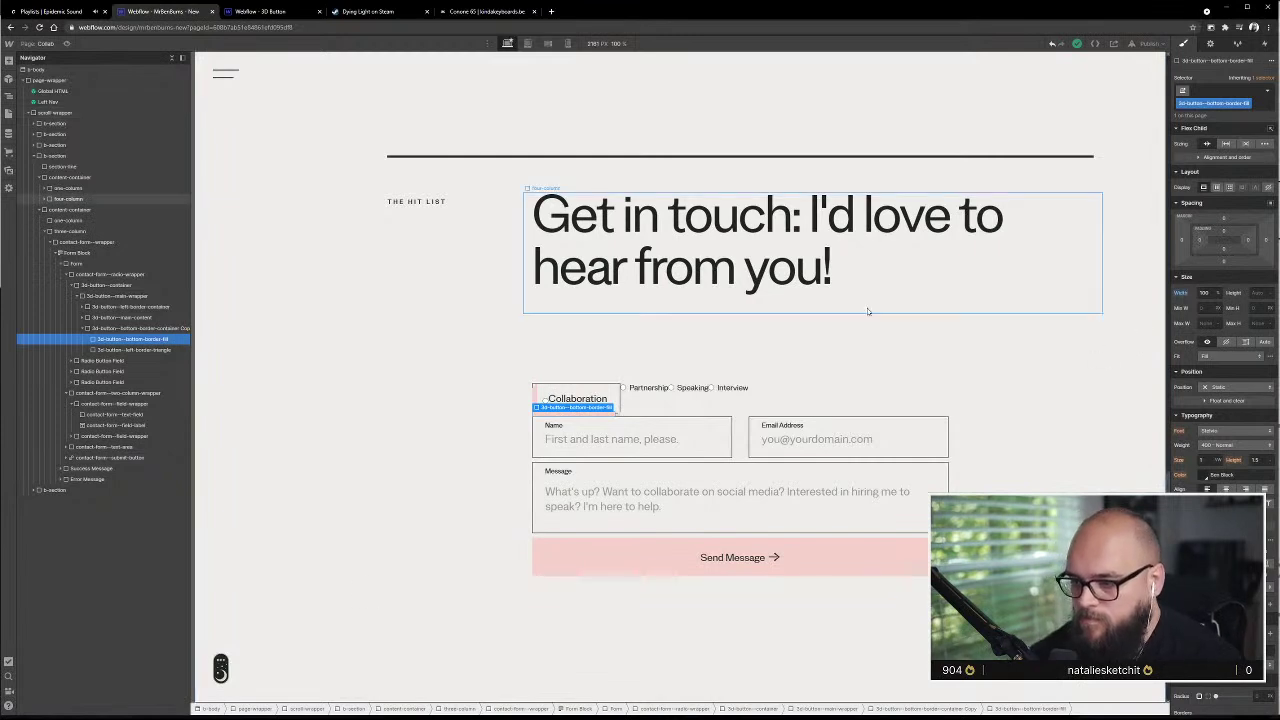
left_click(149, 349)
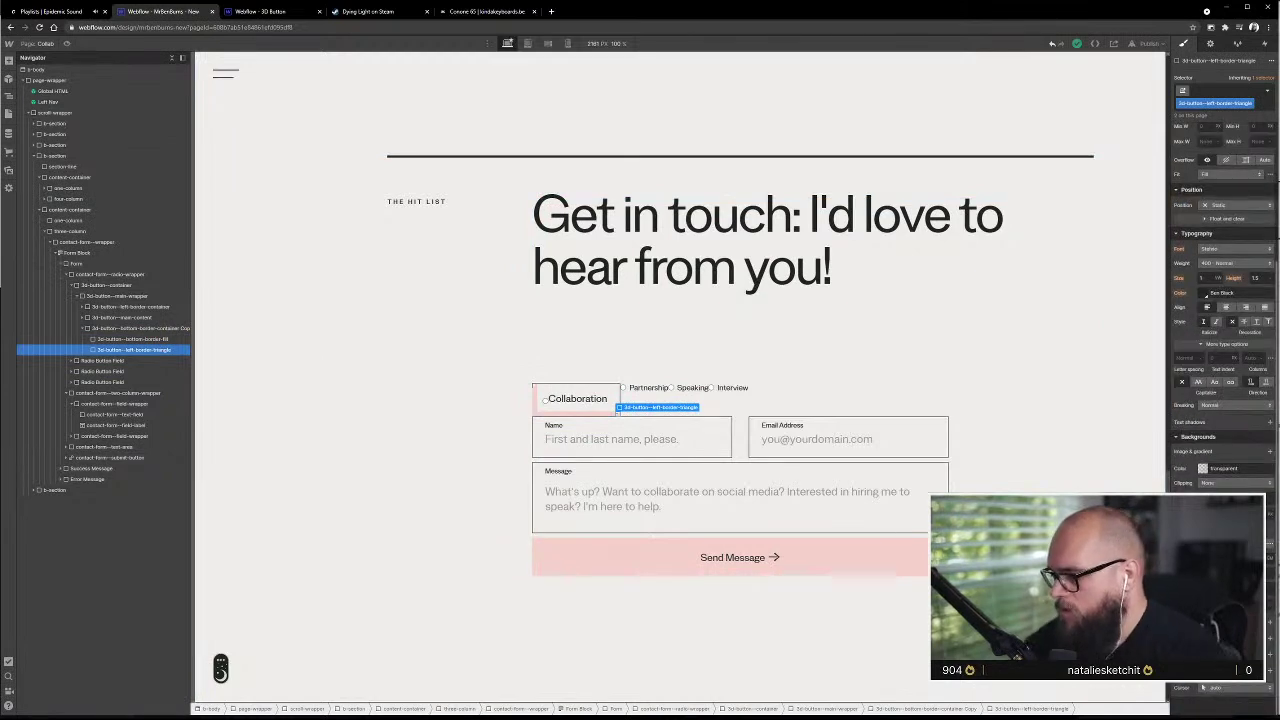
- Duplicate the triangle's class and rename the copy 3d-button--bottom-border-triangle
left_click(1205, 294)
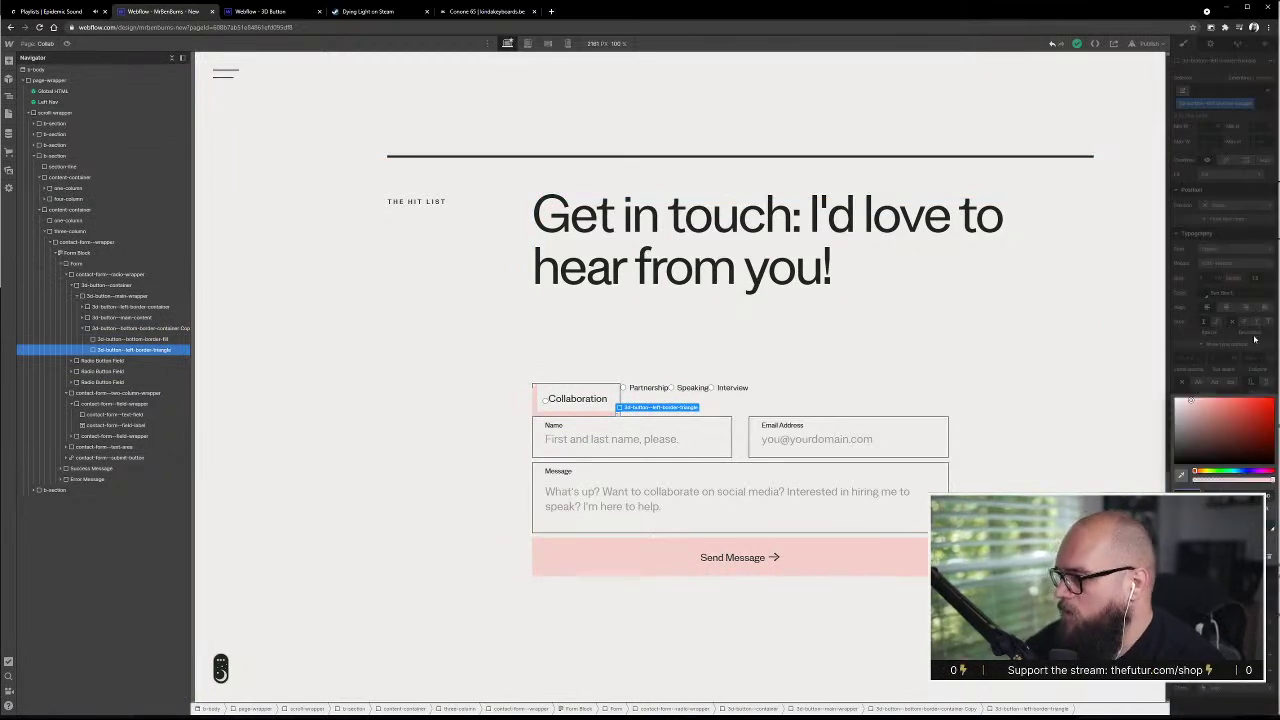
left_click(1255, 337)
left_click(1250, 103)
left_click(1222, 127)
key("BackSpace")
key("BackSpace")
key("BackSpace")
key("BackSpace")
key("BackSpace")
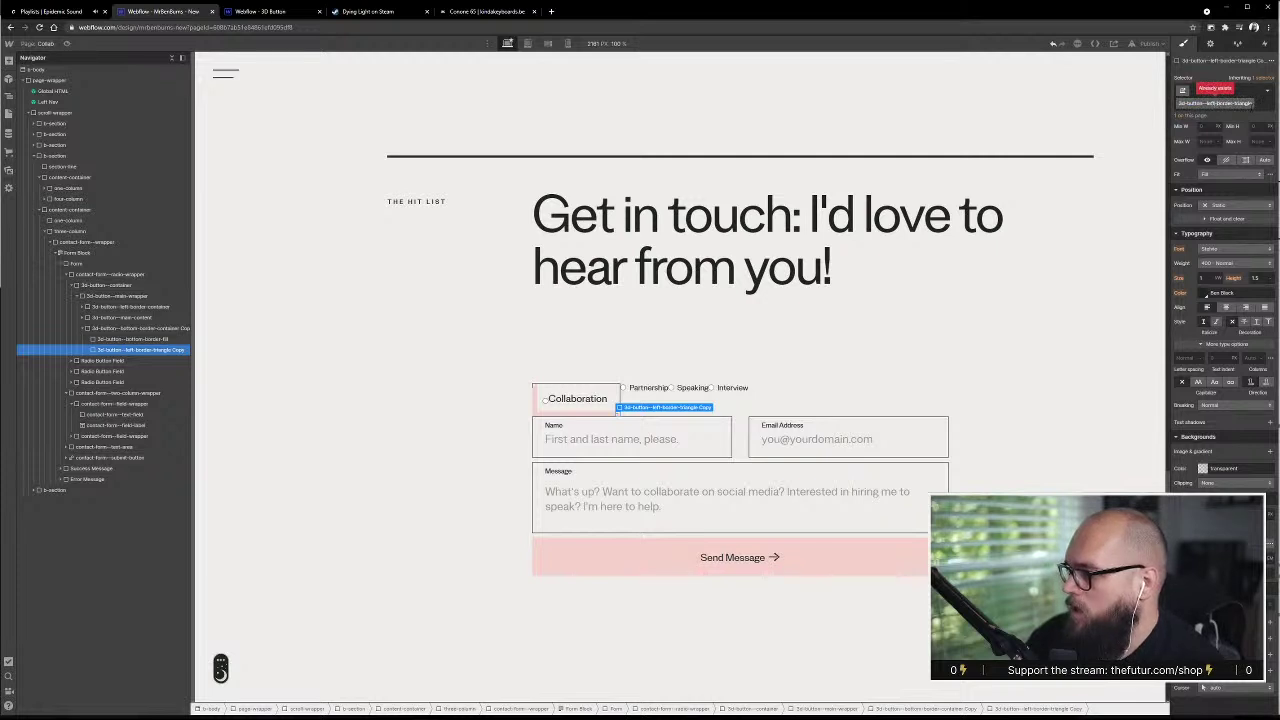
key("Escape")
type("bottom-border-fill")
key("Return")
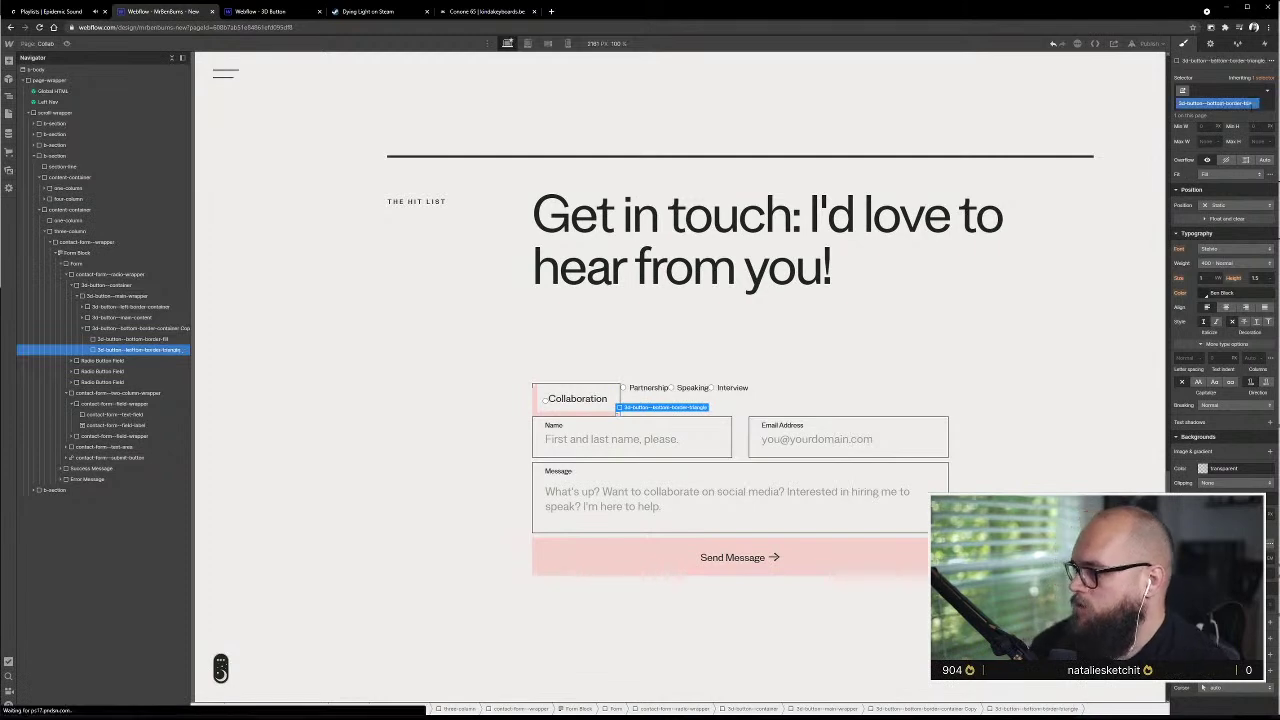
- Check the triangle's text, background and black colour settings, then select the Collaboration main content
left_click(1204, 294)
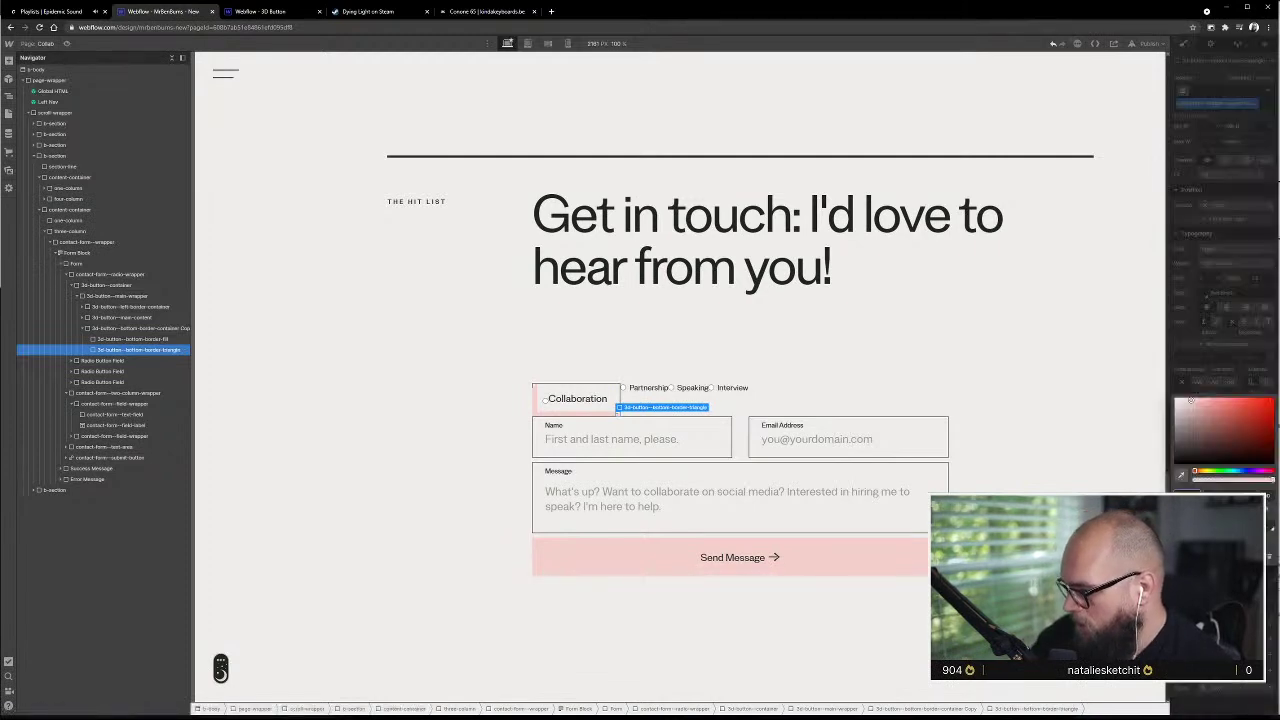
left_click(1203, 687)
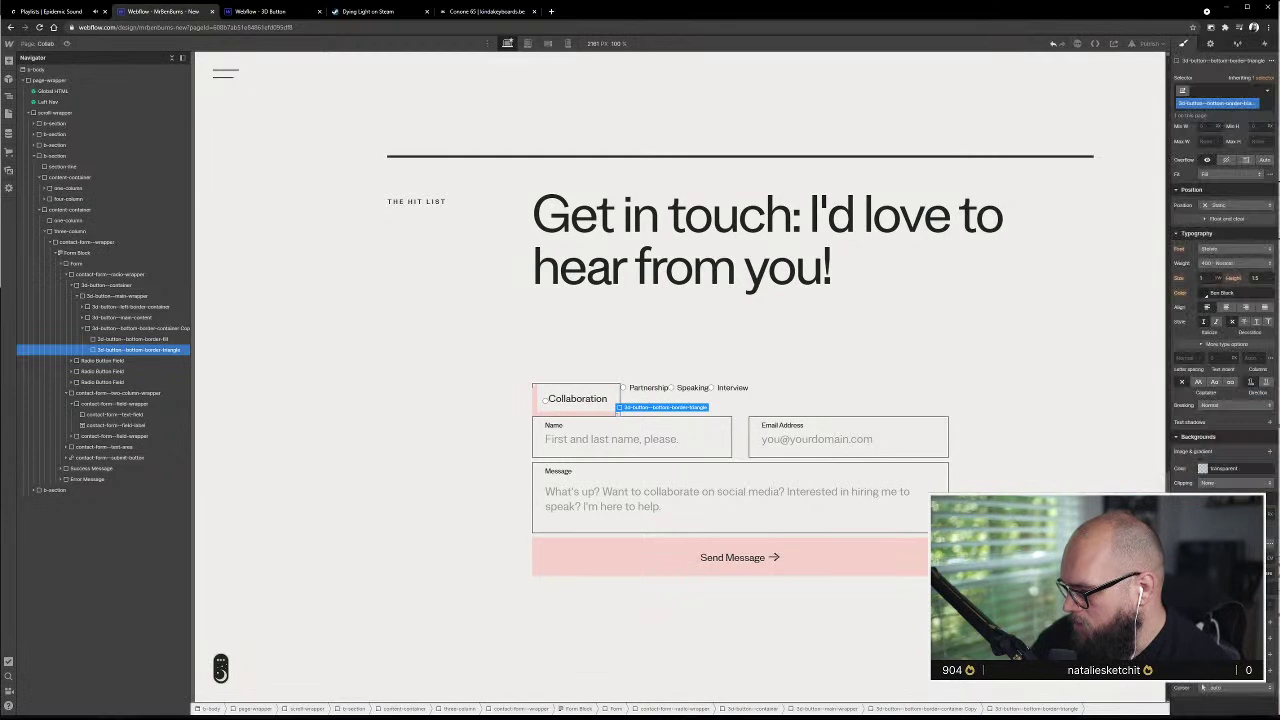
left_click(1203, 468)
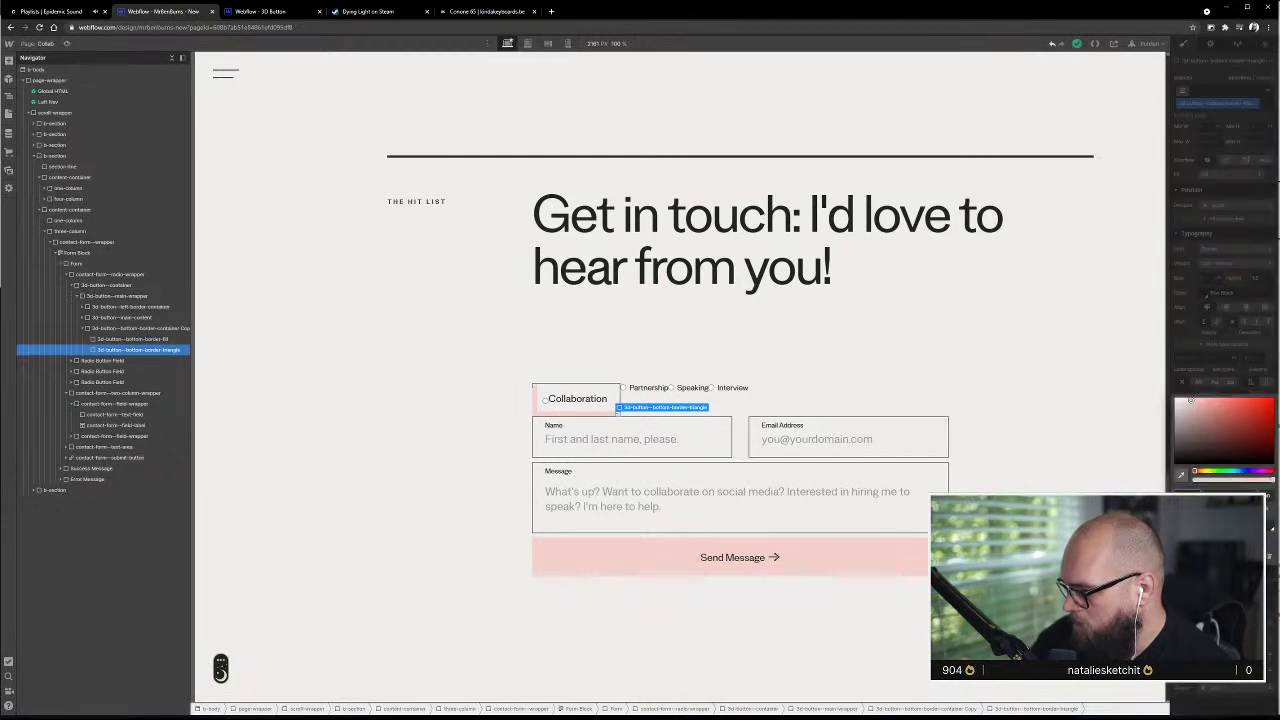
left_click(1206, 295)
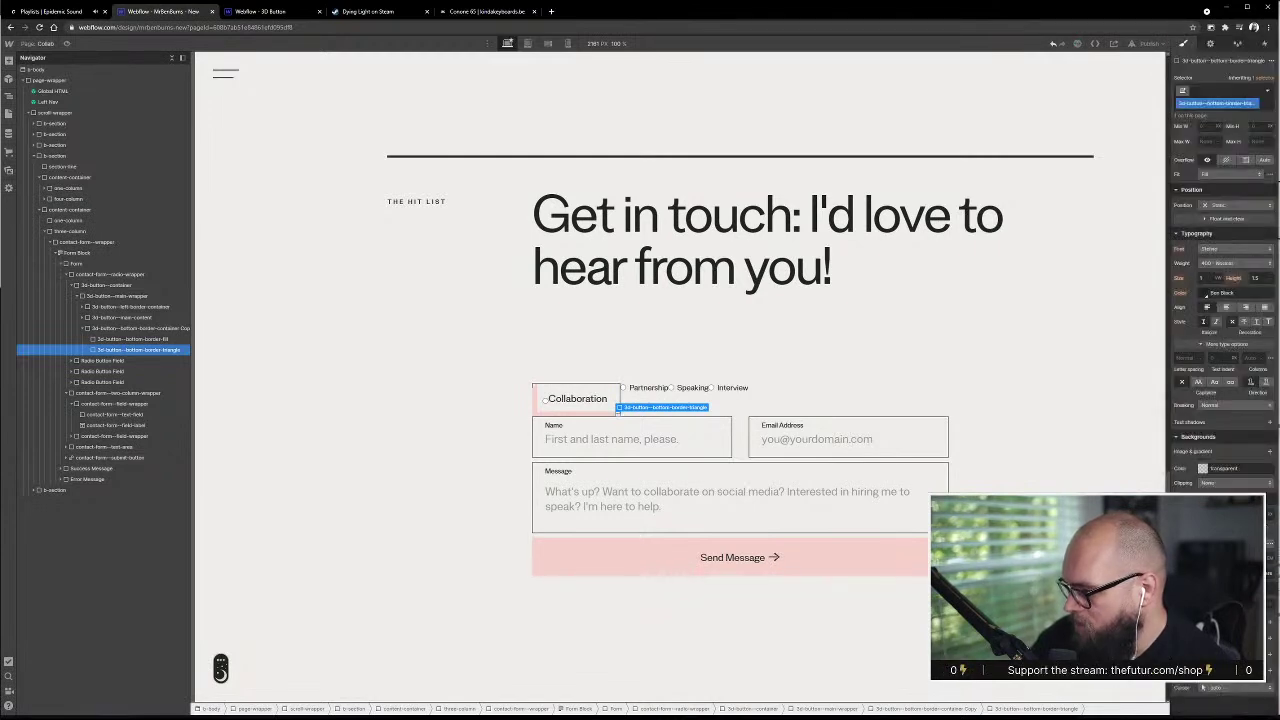
left_click(1204, 293)
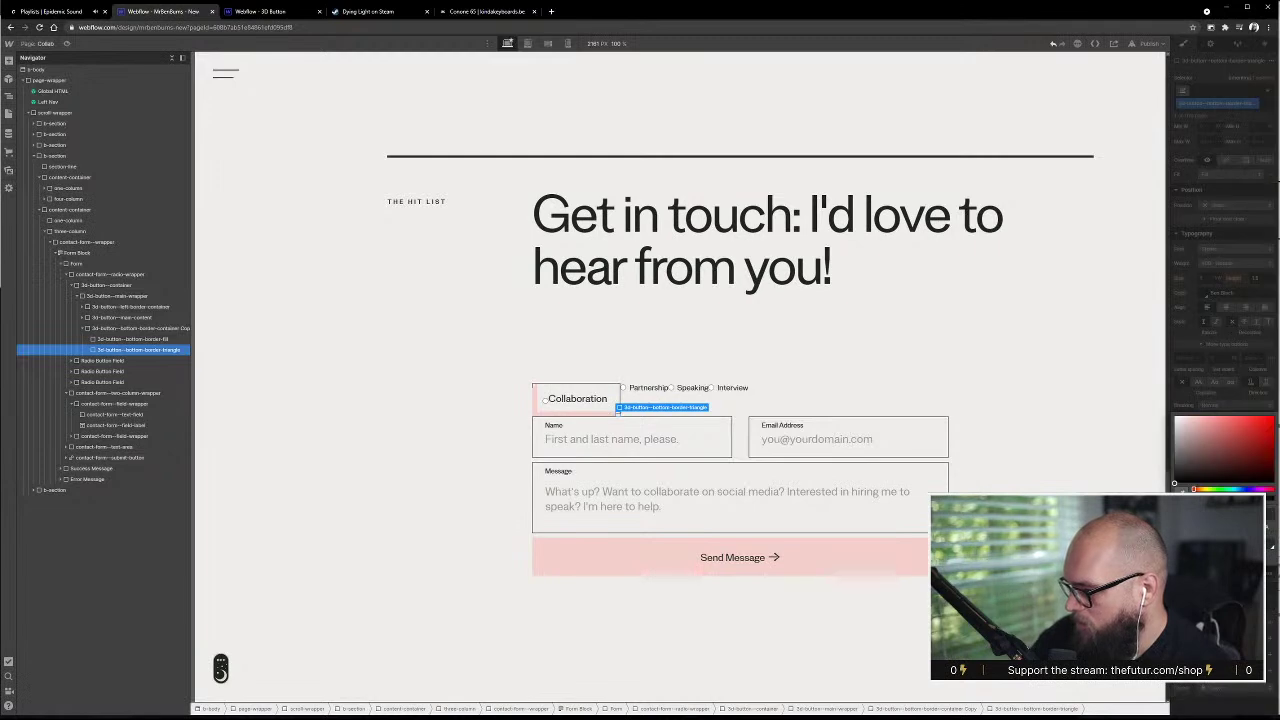
left_click(1191, 398)
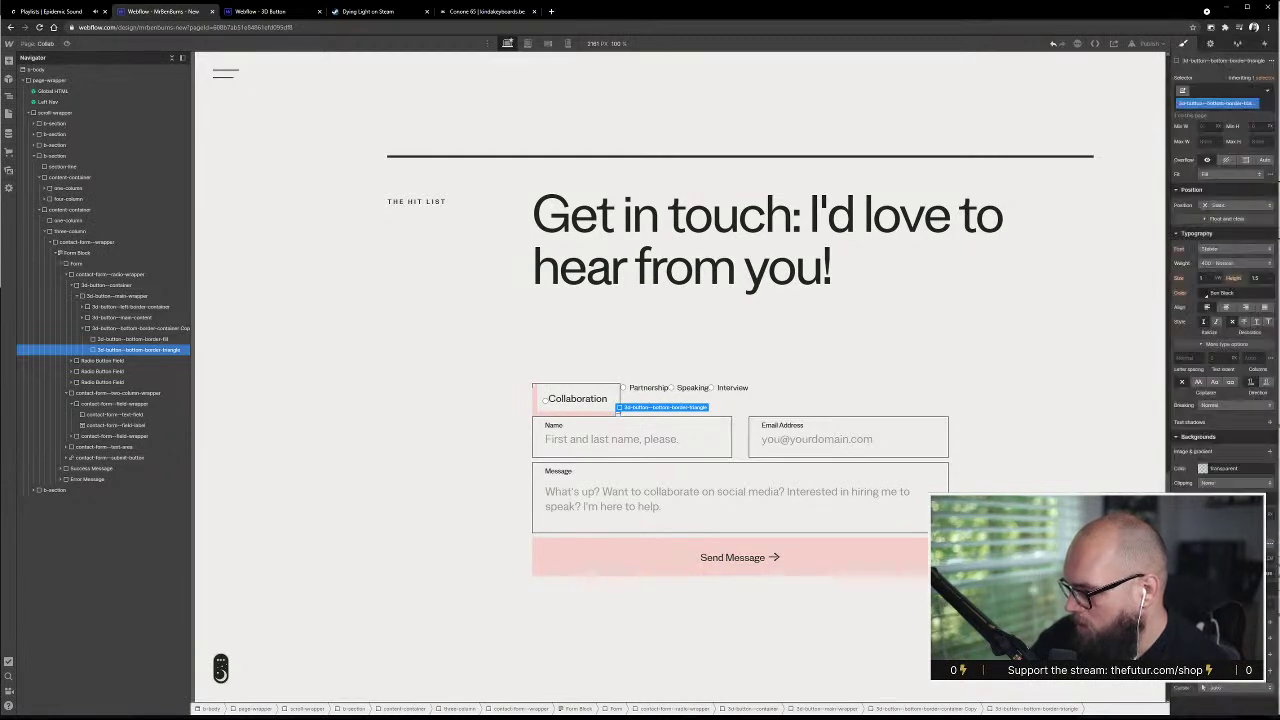
left_click(1206, 293)
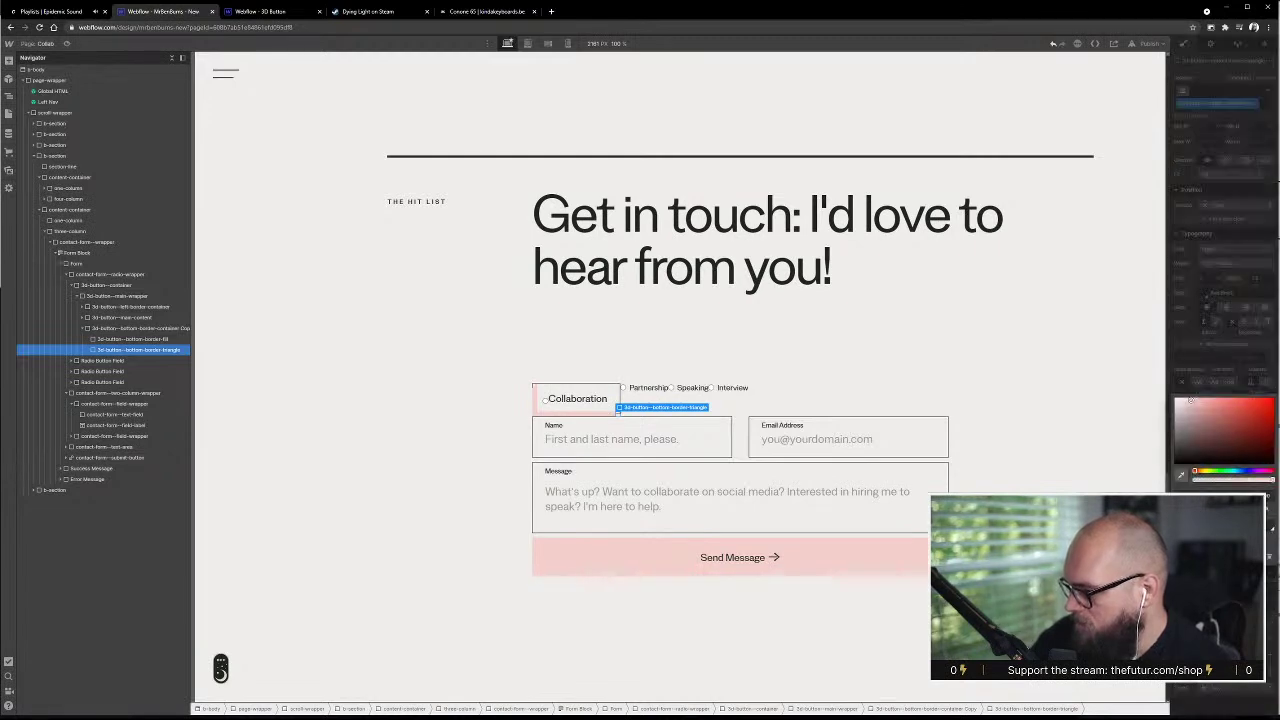
left_click(1191, 398)
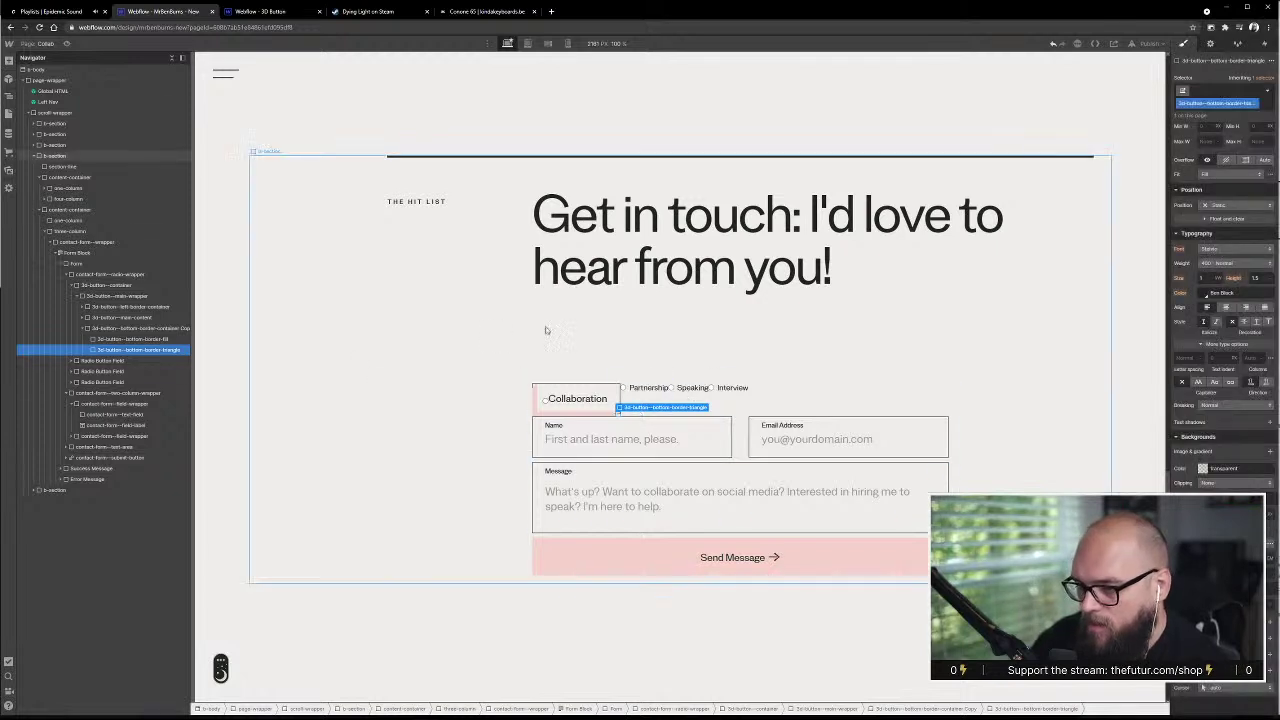
left_click(674, 343)
left_click(614, 399)
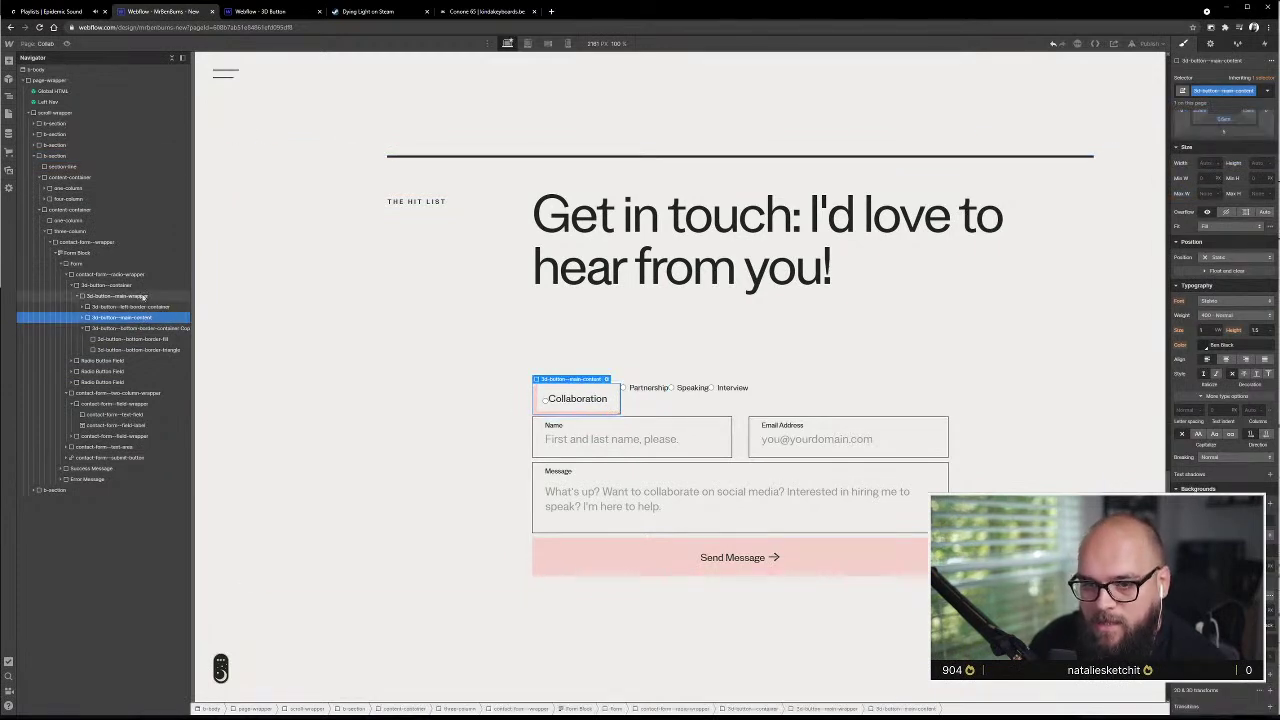
- Give the Collaboration button's main content a left margin in the Spacing panel
scroll(1240, 280, "up", 3)
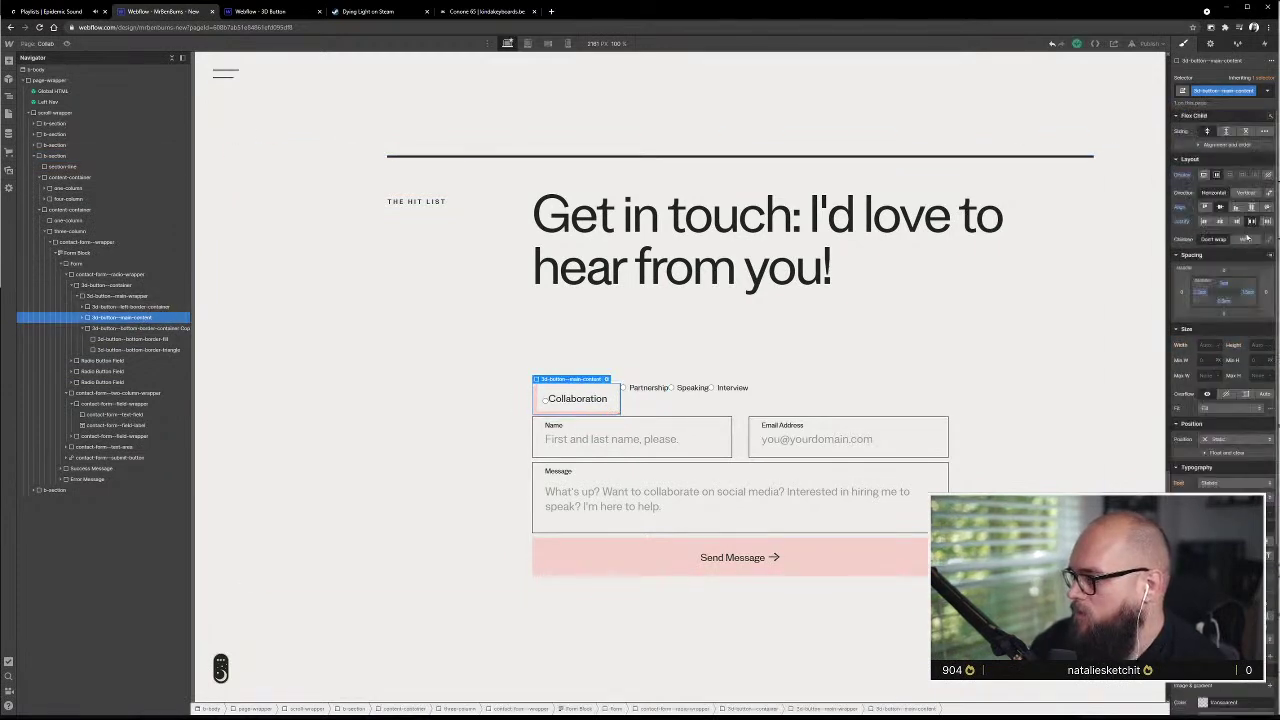
left_click(1183, 295)
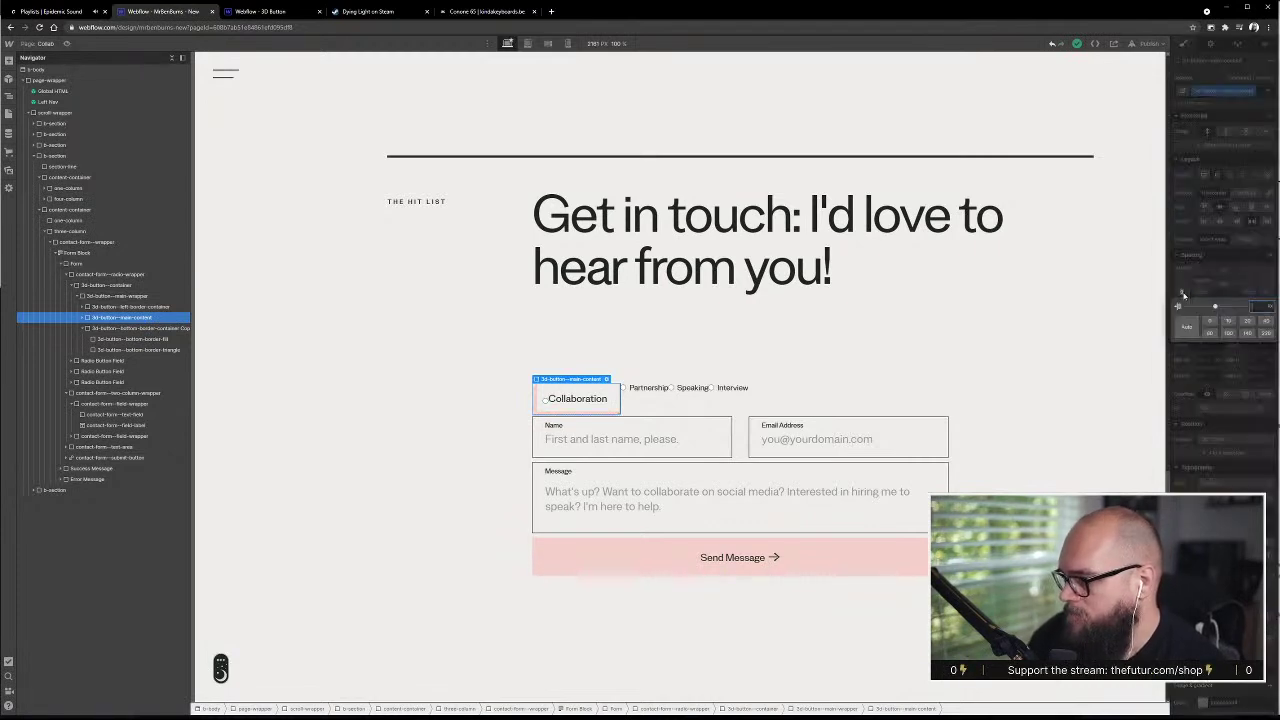
key("Return")
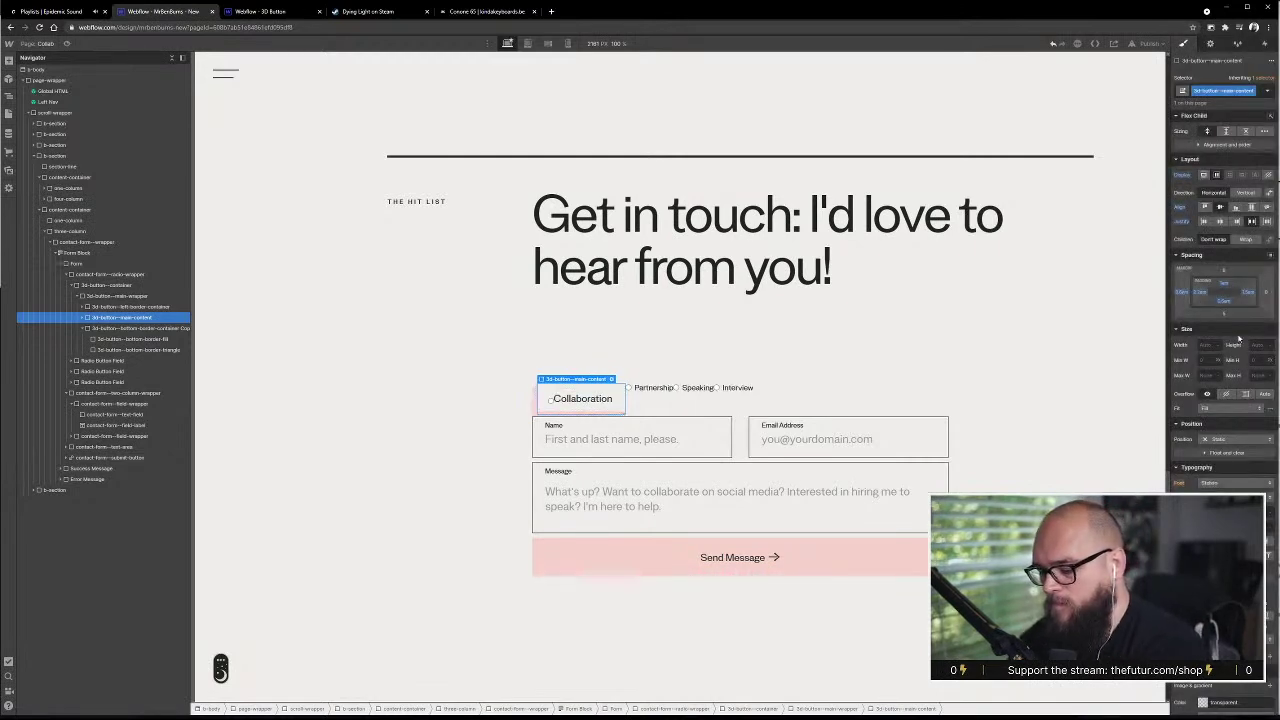
key("Return")
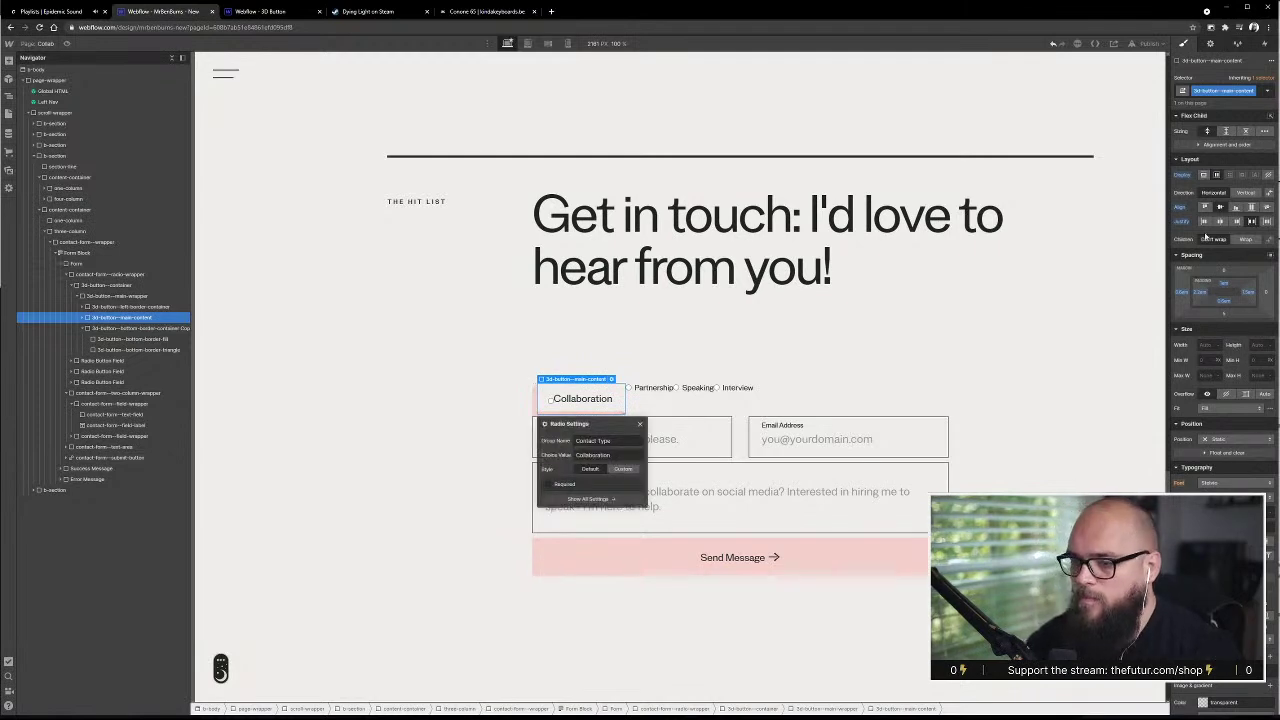
left_click(1225, 316)
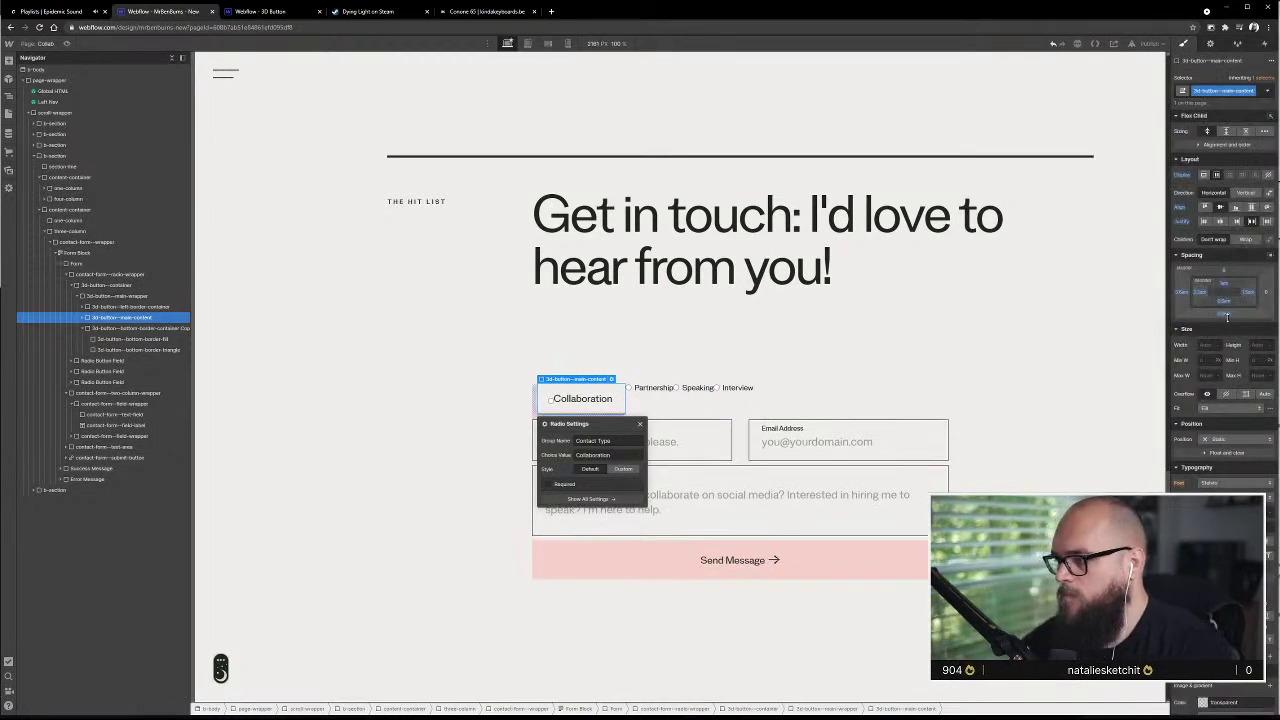
left_click(789, 369)
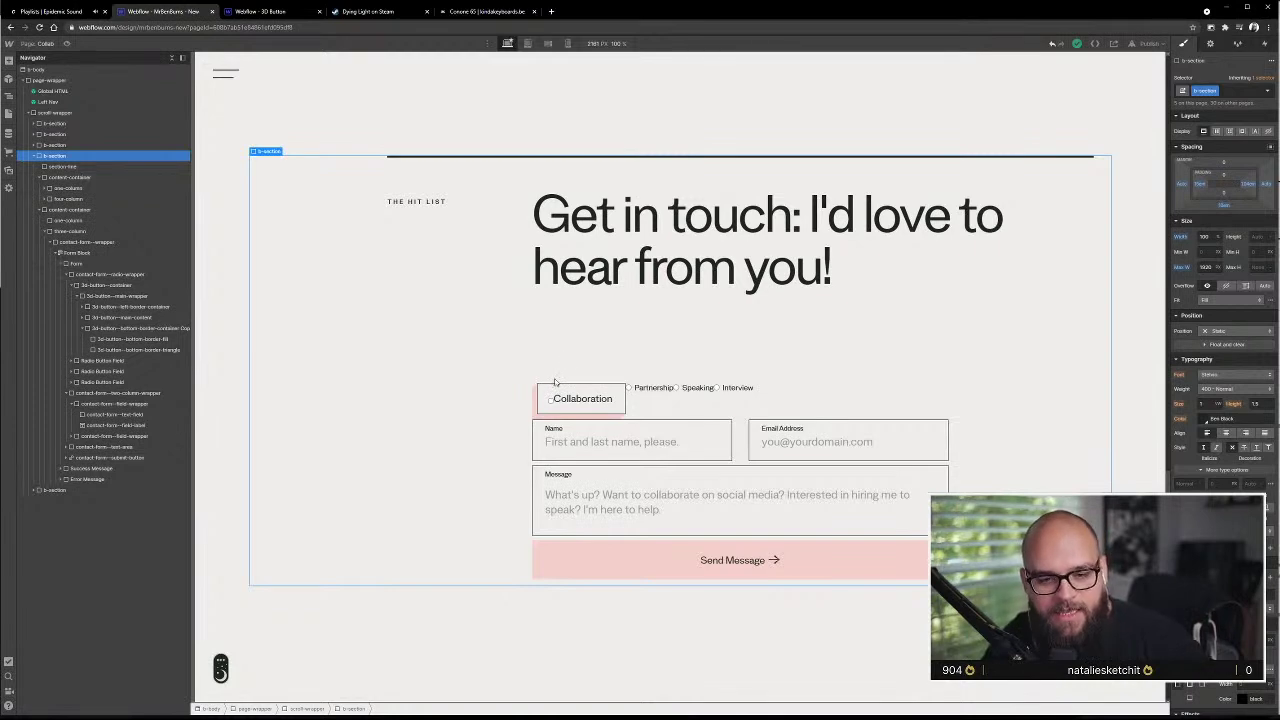
- Reposition the bottom border fill within the button structure and reselect the main content
left_click_drag(556, 397, 565, 351)
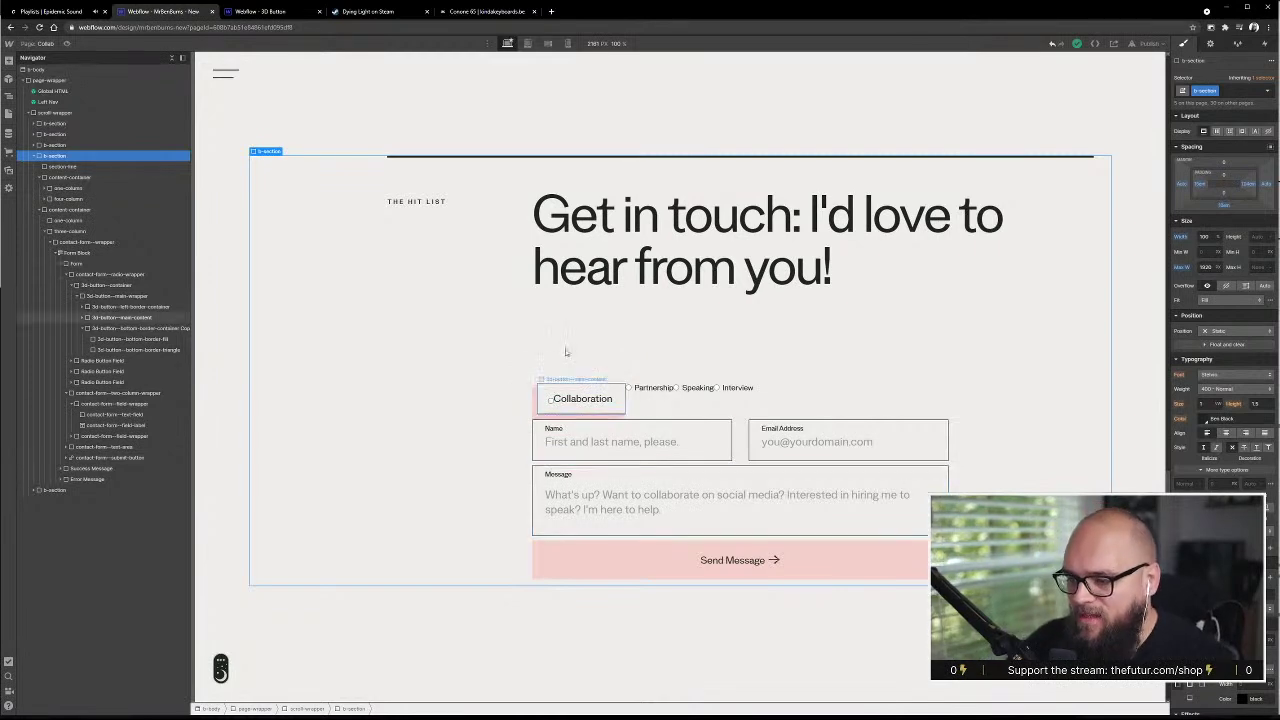
left_click(610, 395)
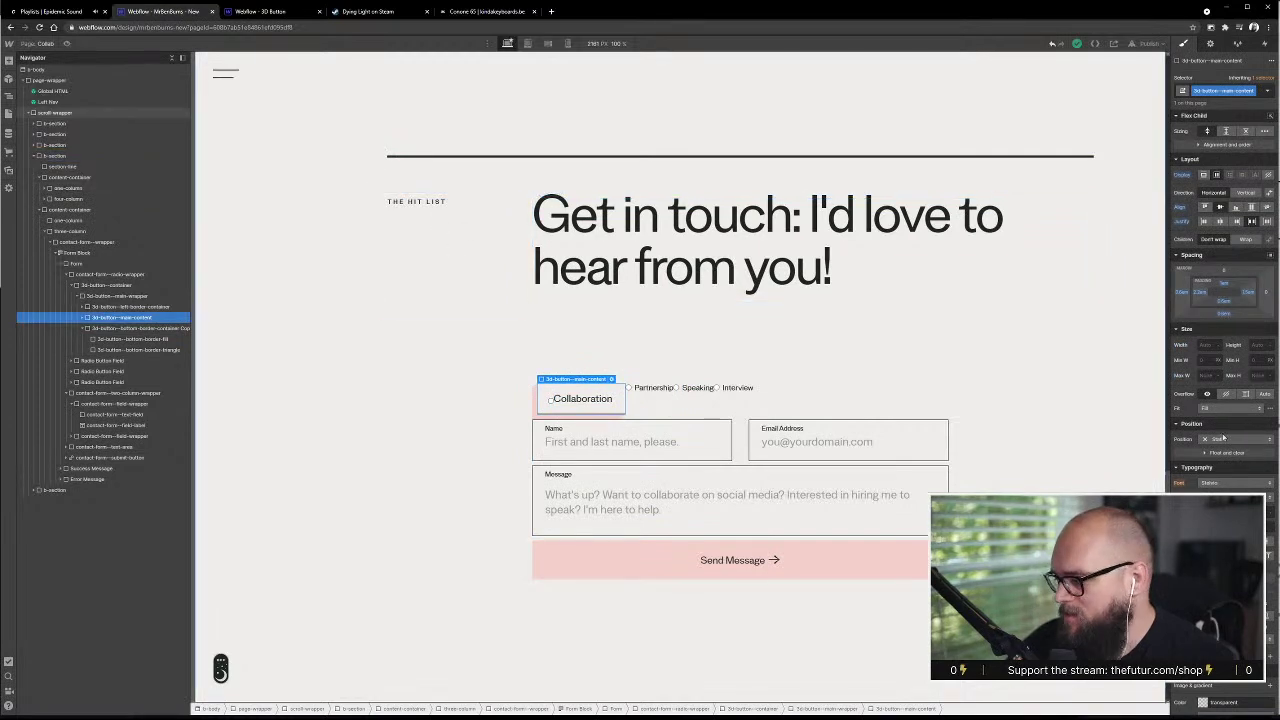
scroll(1202, 410, "down", 3)
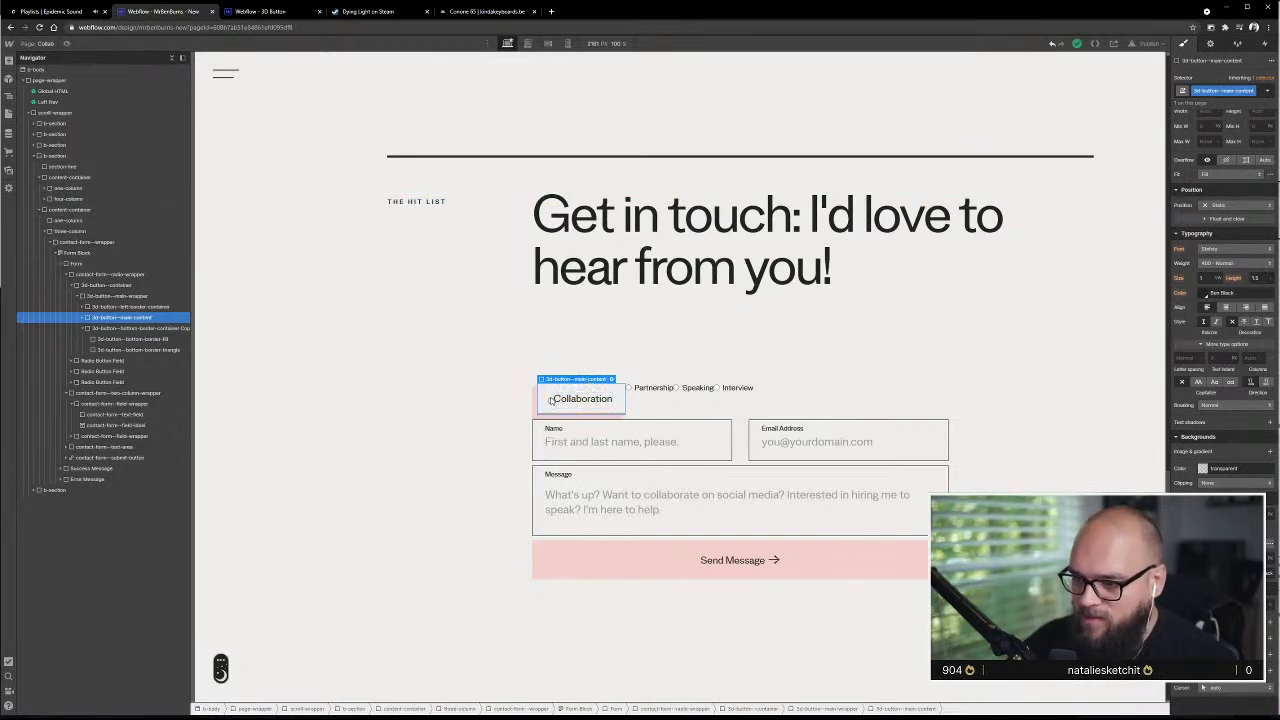
- Give the Collaboration radio dot the new class radio-button--dot
left_click(550, 400)
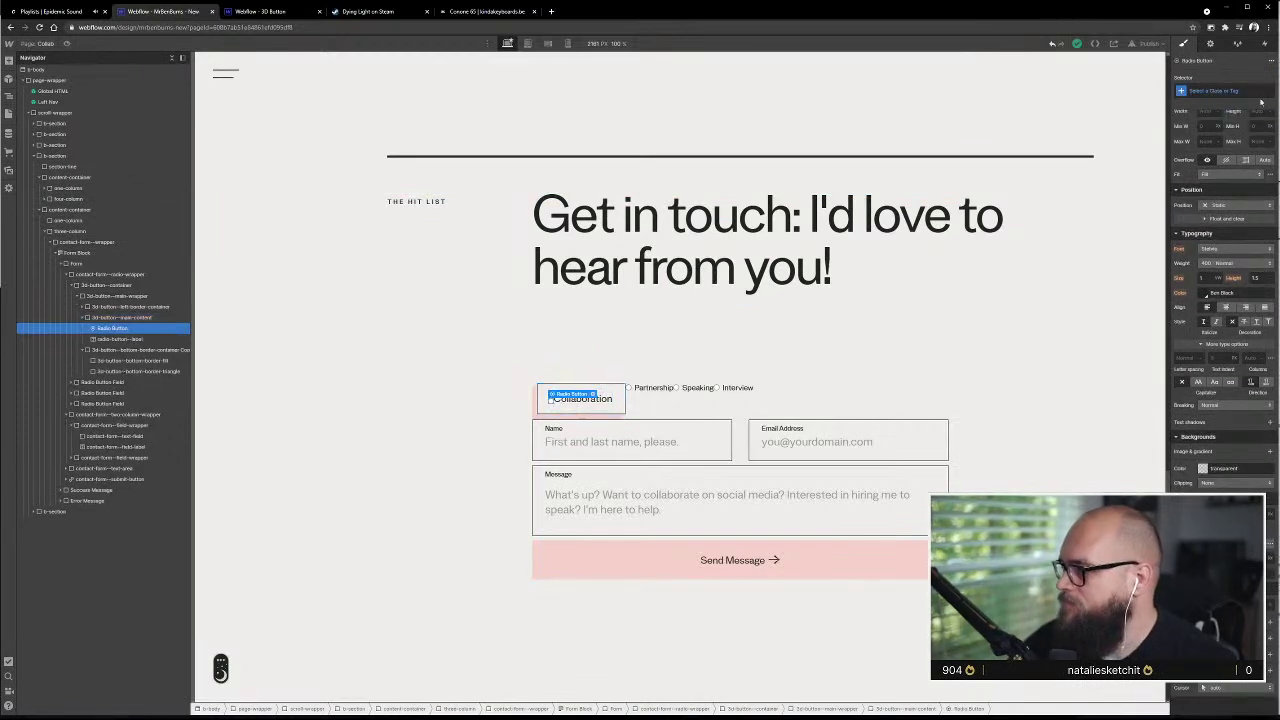
key("ctrl+Return")
type("radio-button--")
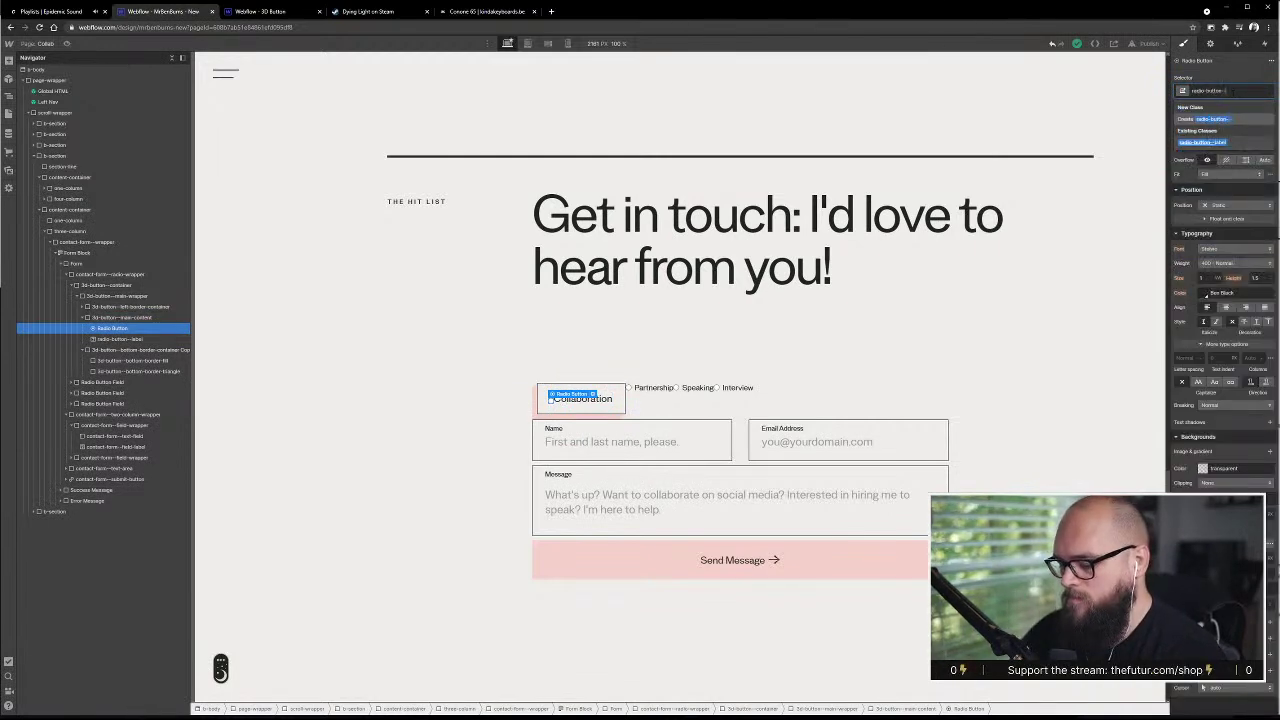
type("do")
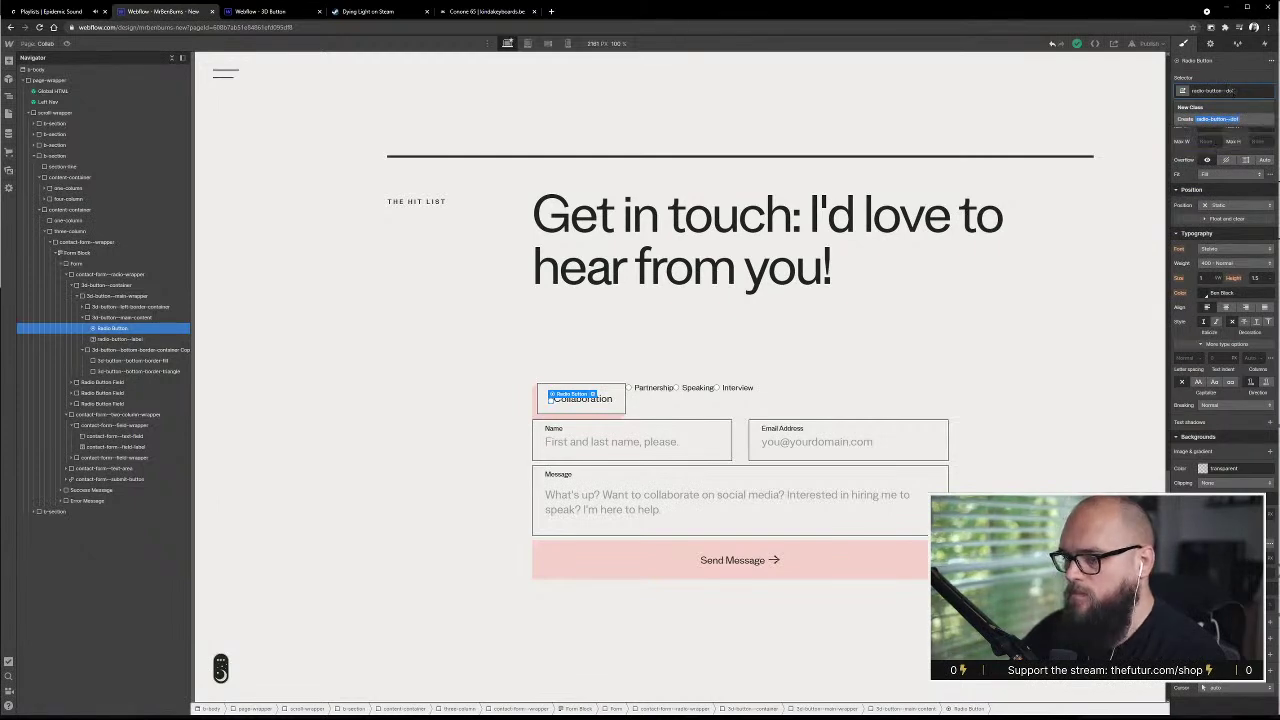
type("t")
key("Return")
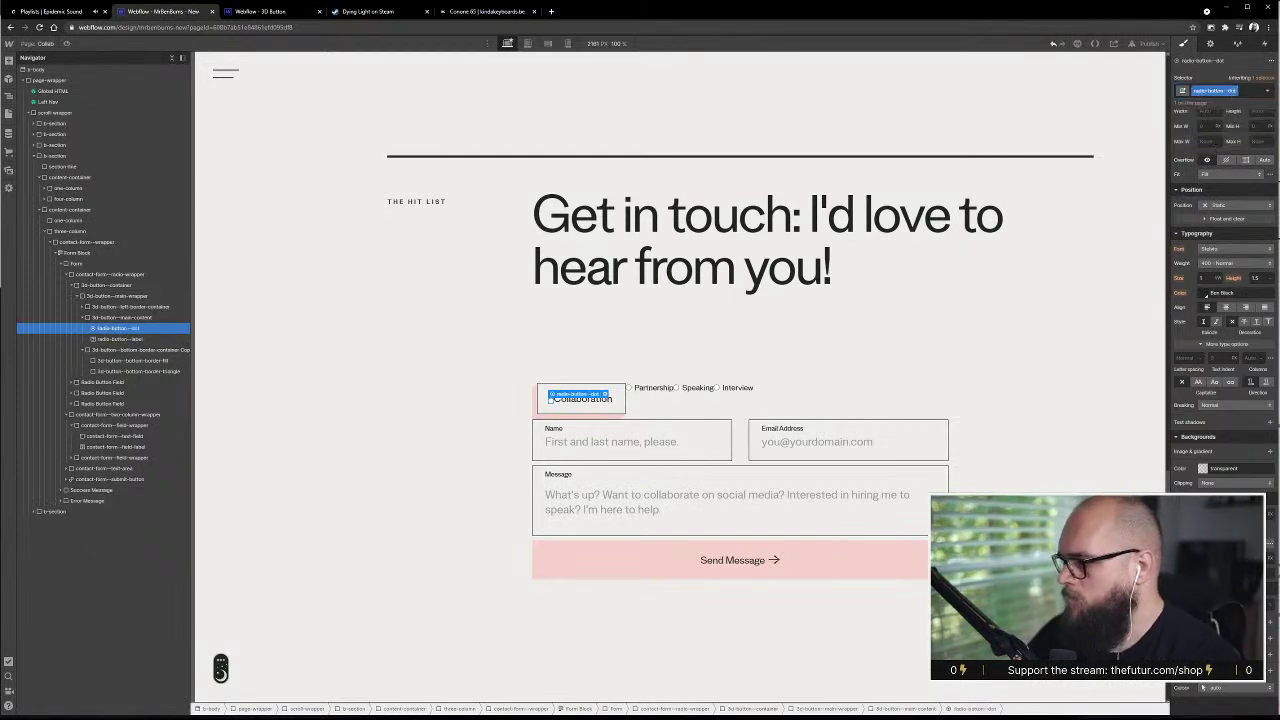
scroll(1203, 292, "up", 3)
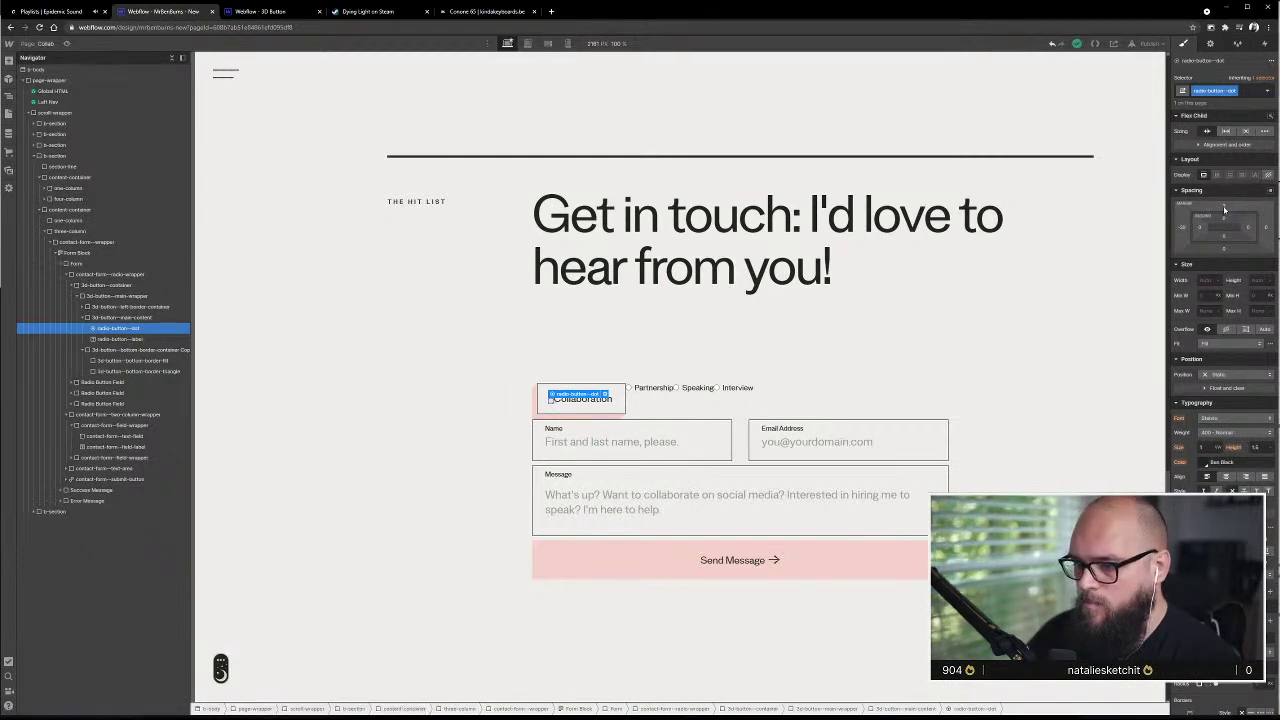
- Set a negative left margin in px on the radio dot, adjusting it until it fits
left_click(1223, 208)
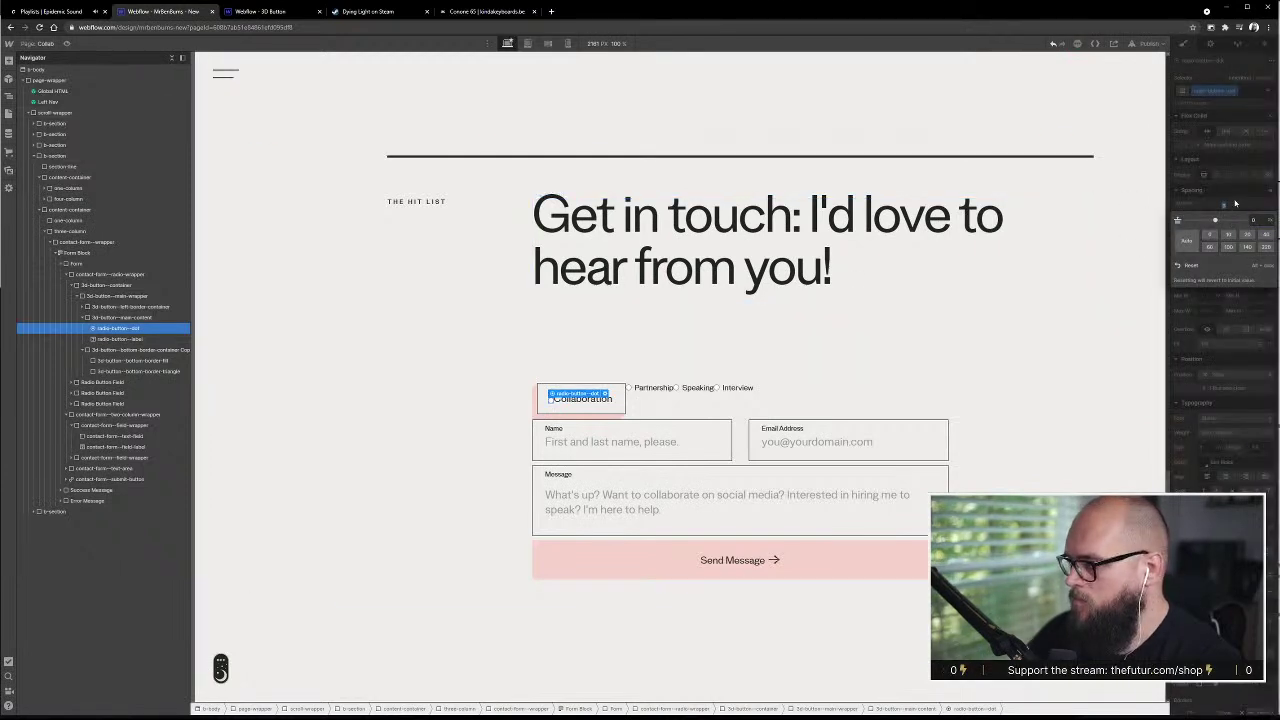
key("Escape")
left_click(1184, 228)
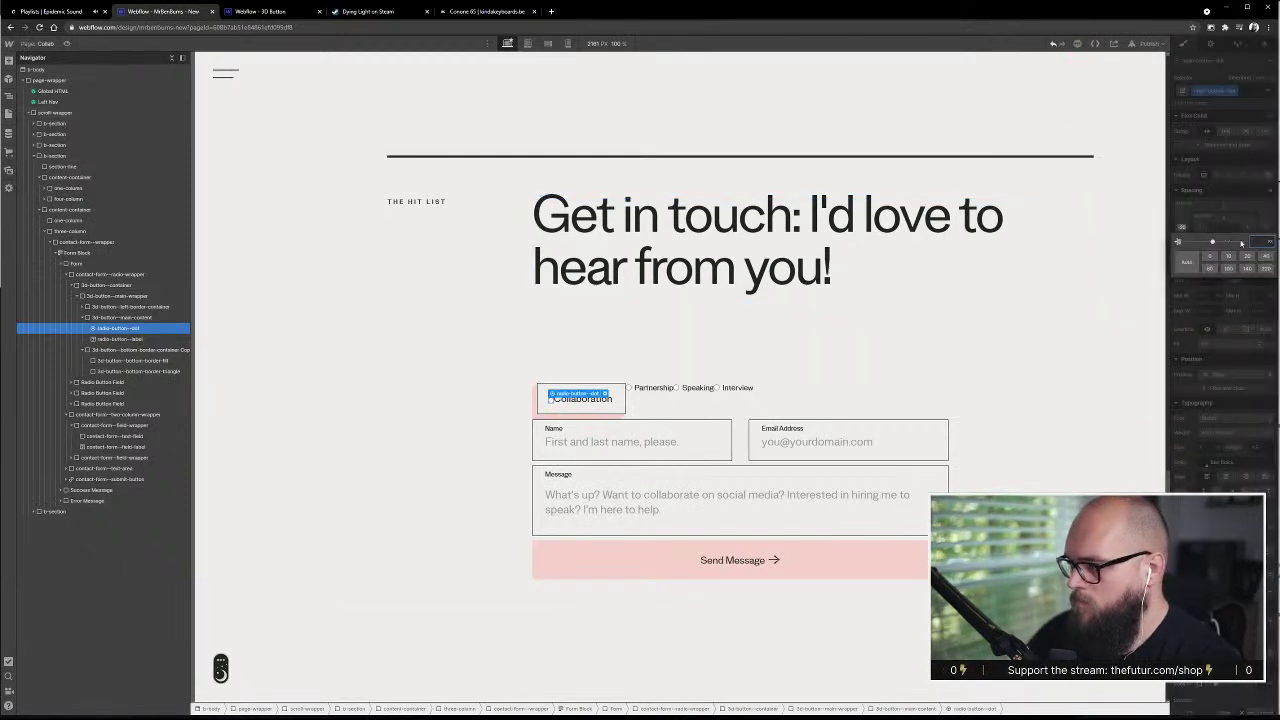
type("-")
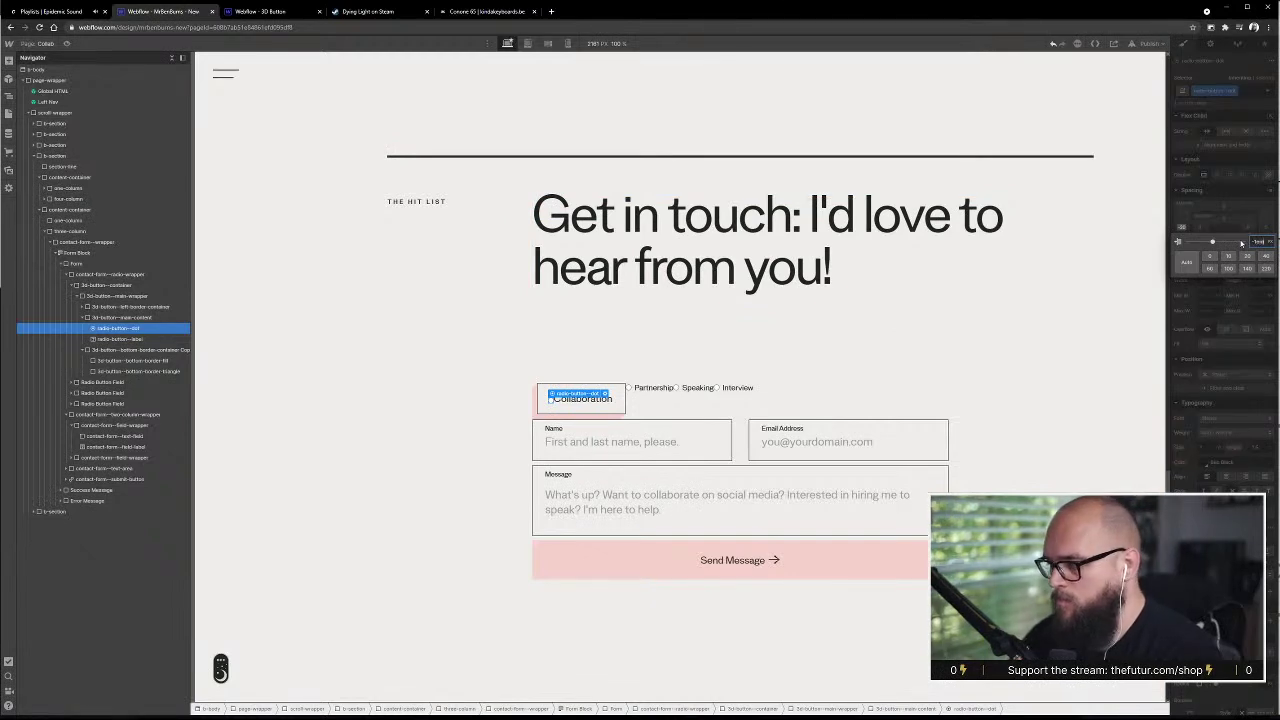
key("Return")
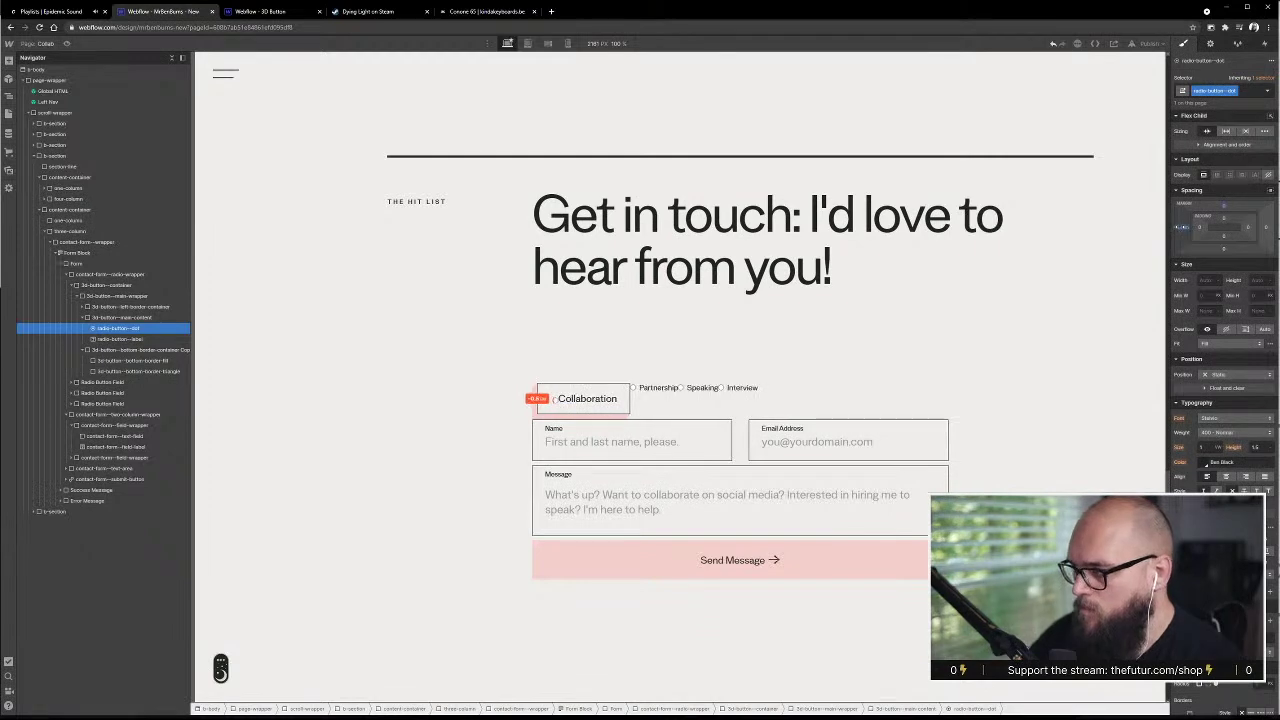
left_click_drag(1182, 227, 1182, 228)
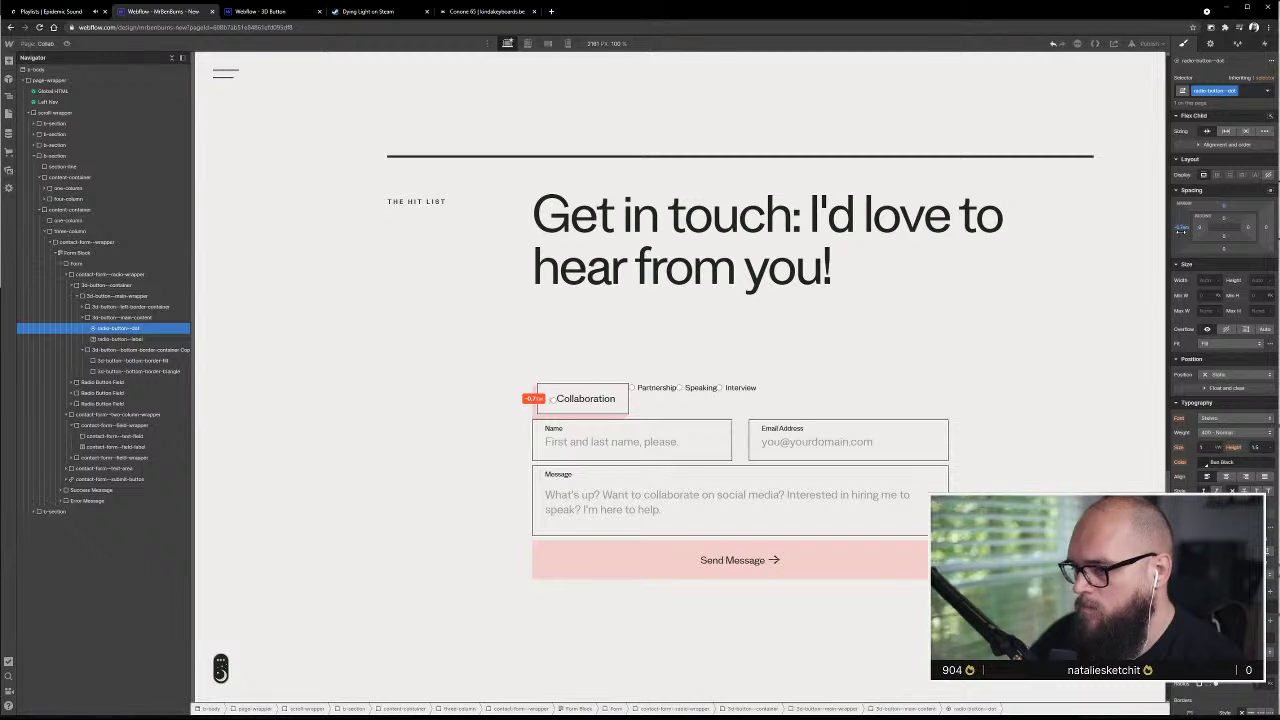
left_click(1182, 228)
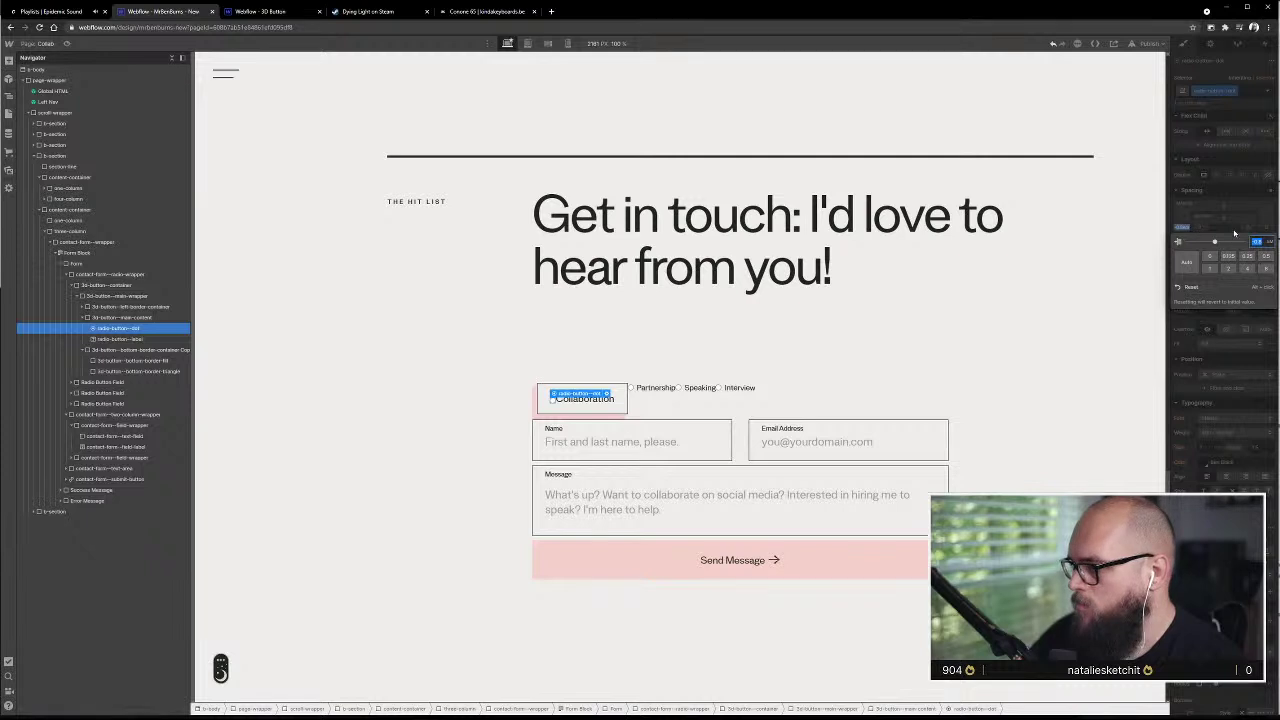
key("BackSpace")
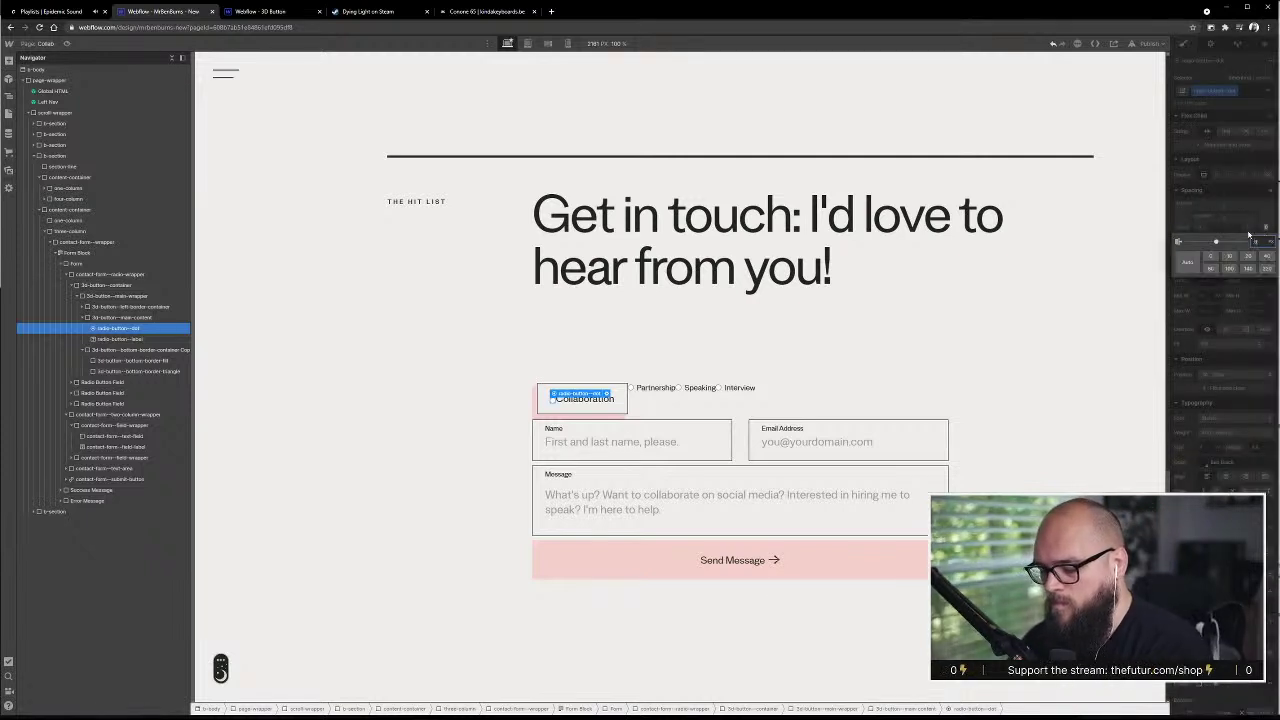
key("Return")
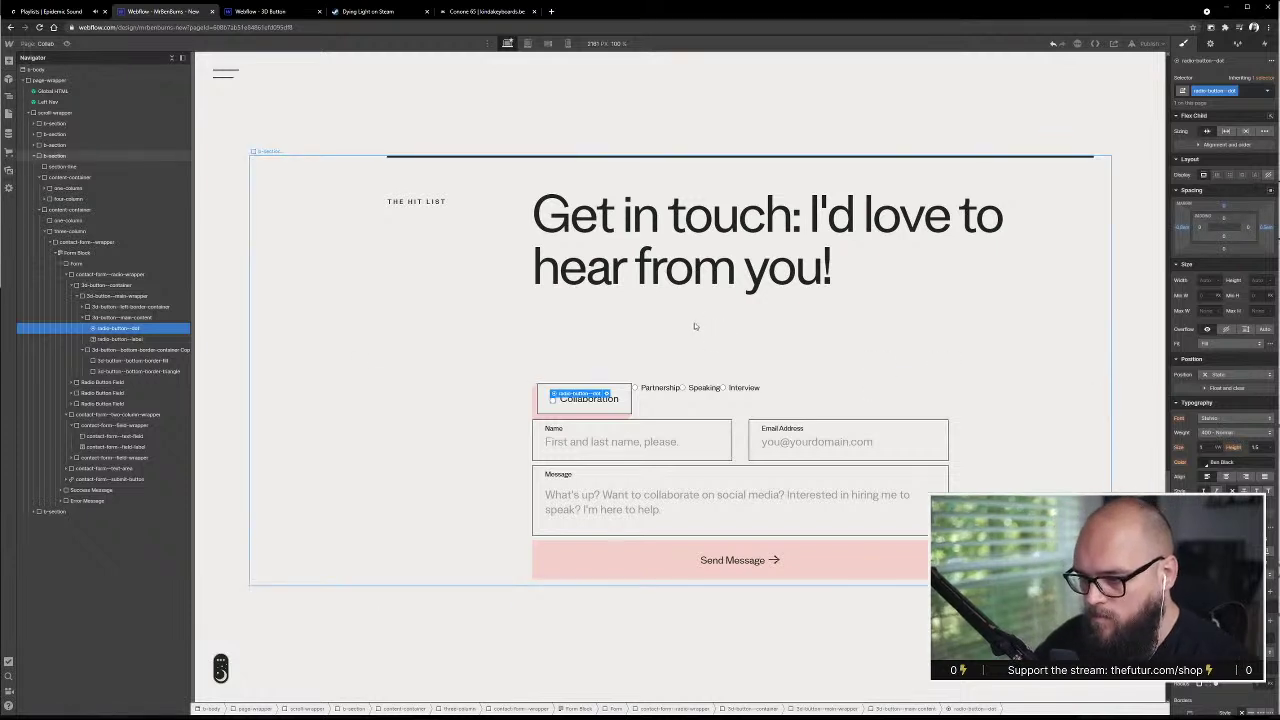
- Set the 3d-button--container element's Position to Relative
left_click(585, 405)
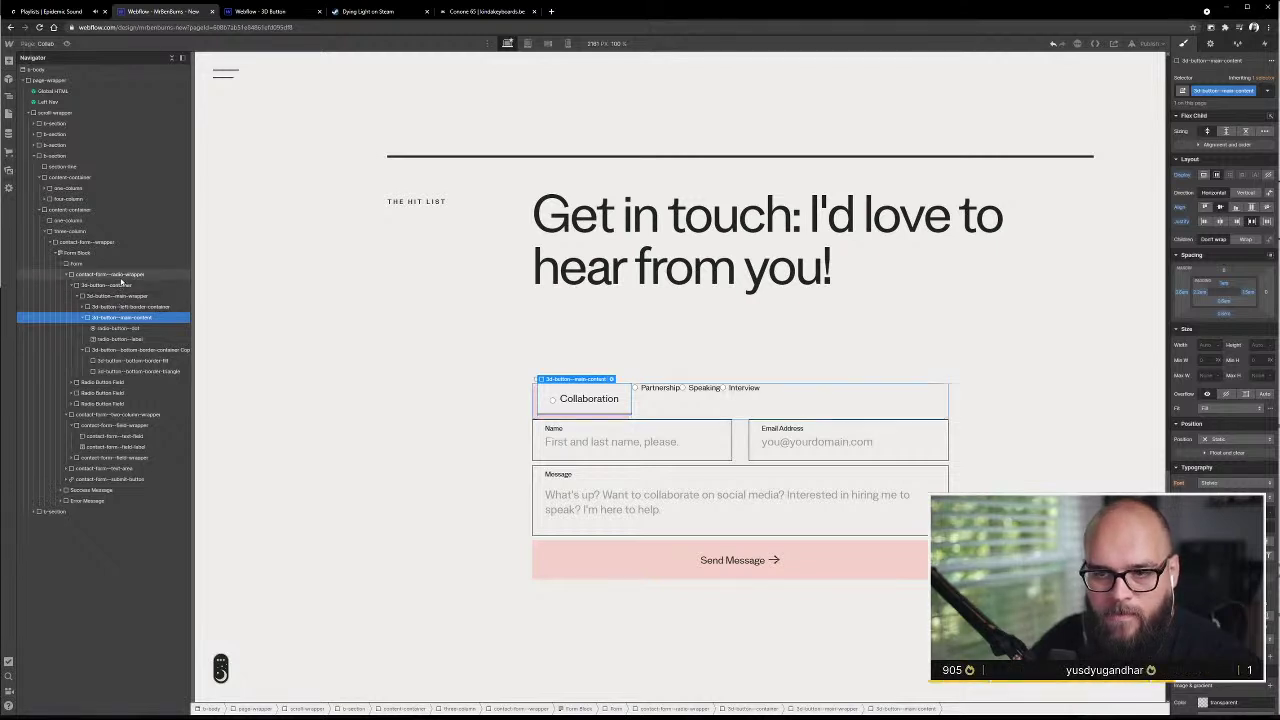
left_click(127, 286)
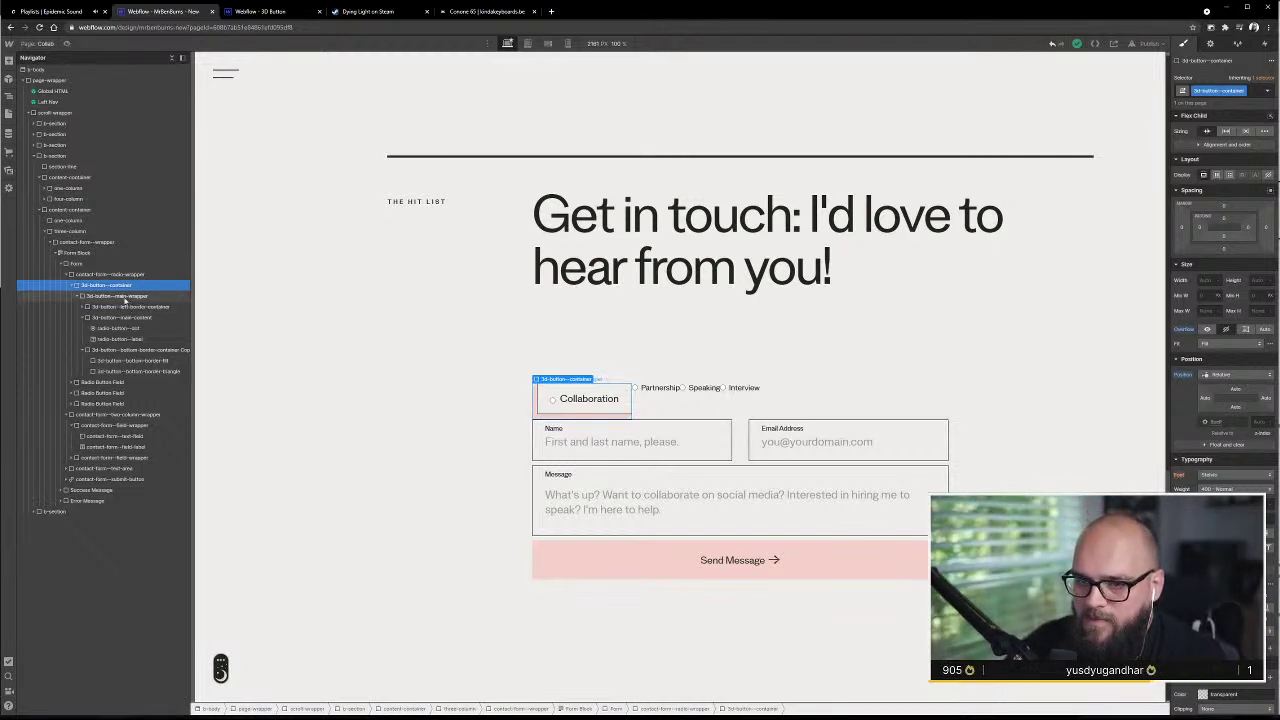
left_click(1226, 375)
left_click(1224, 376)
left_click(1183, 374, "alt")
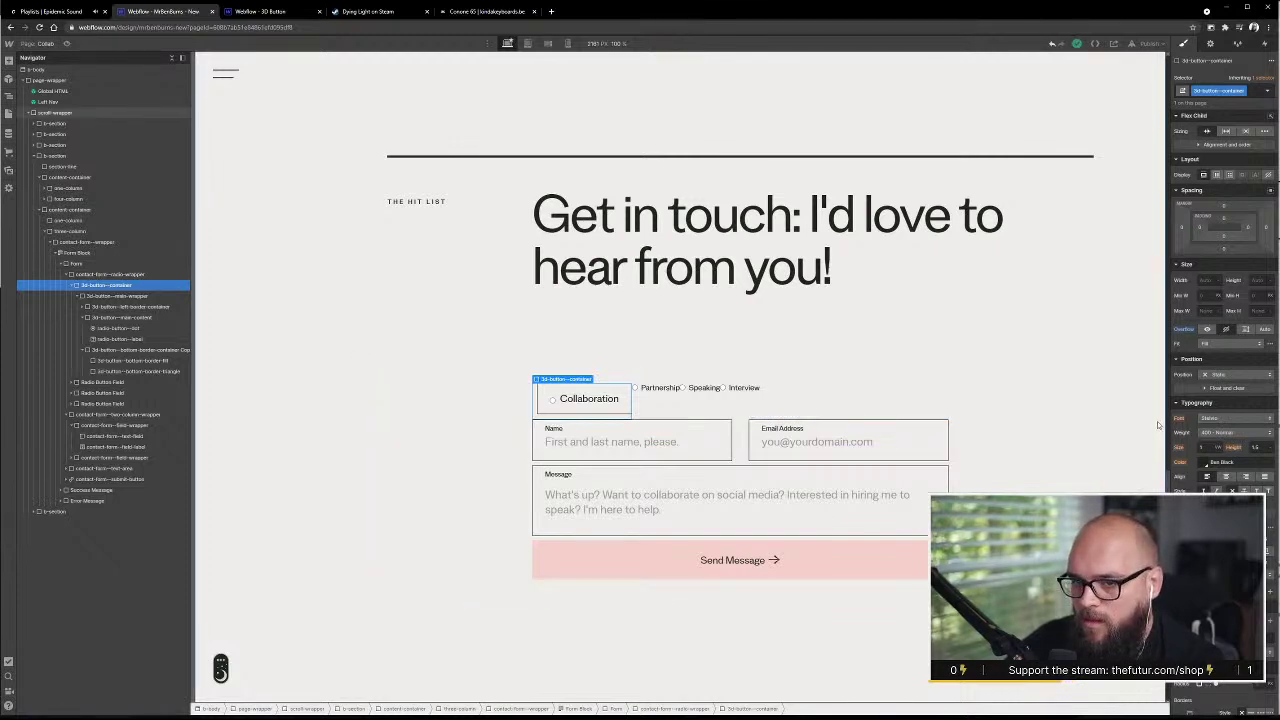
left_click(1238, 374)
left_click(1230, 392)
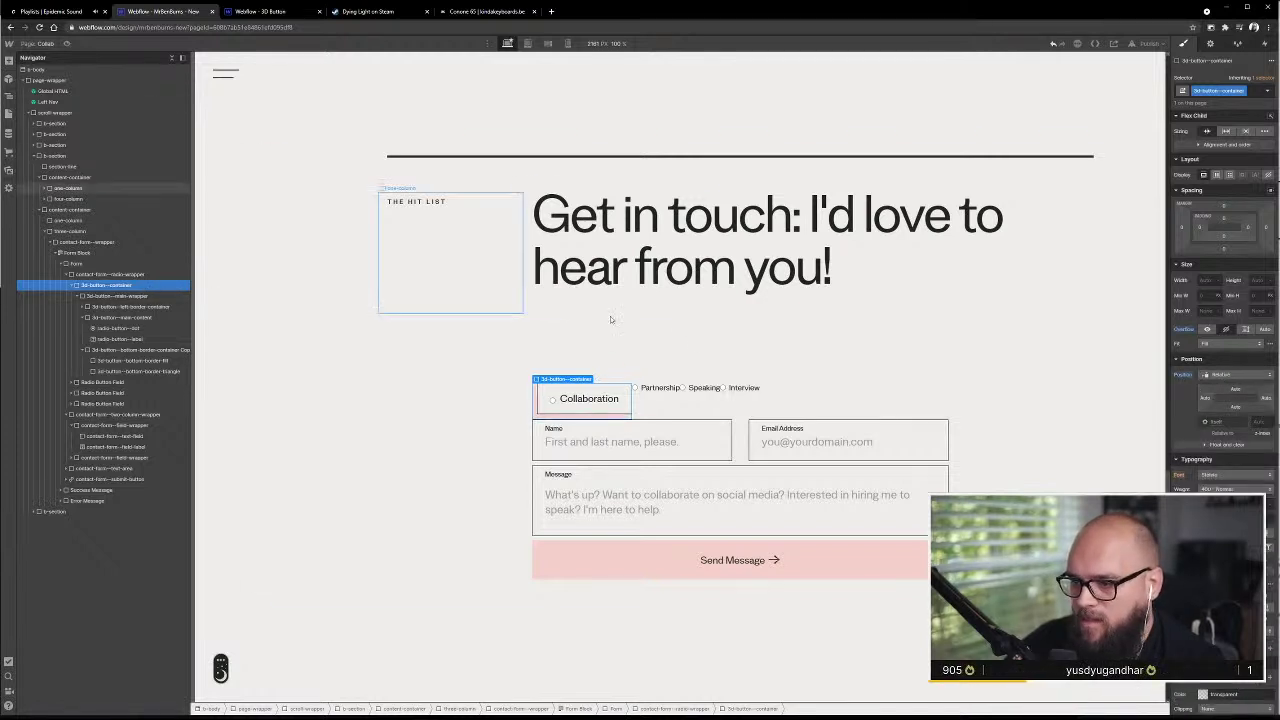
scroll(1222, 400, "down", 3)
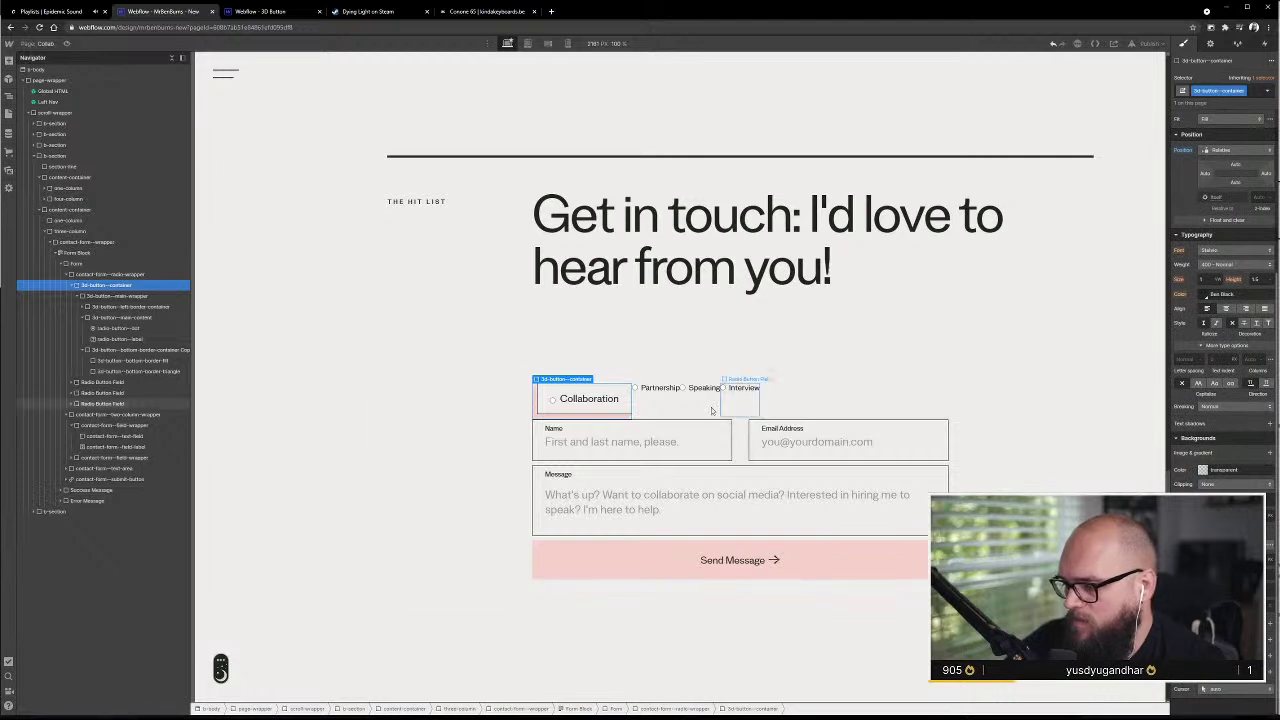
- Select the 3d-button--main-wrapper element in the Navigator
left_click(133, 318)
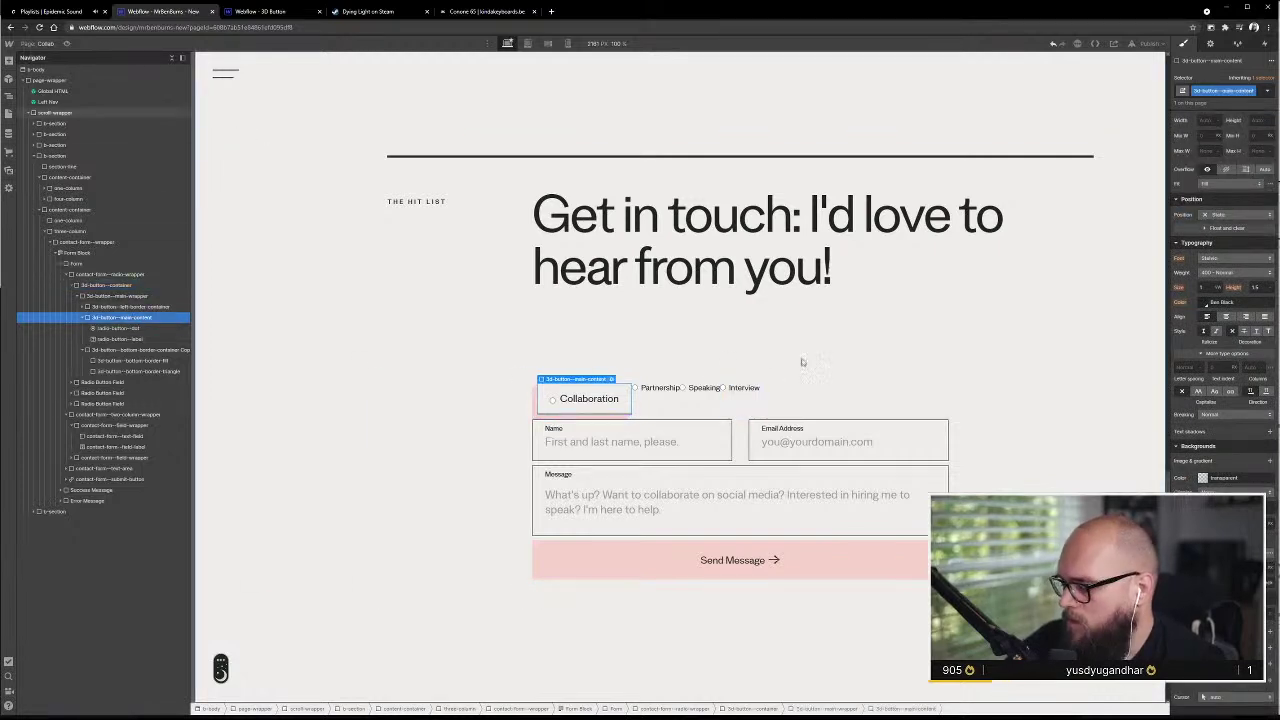
left_click(117, 297)
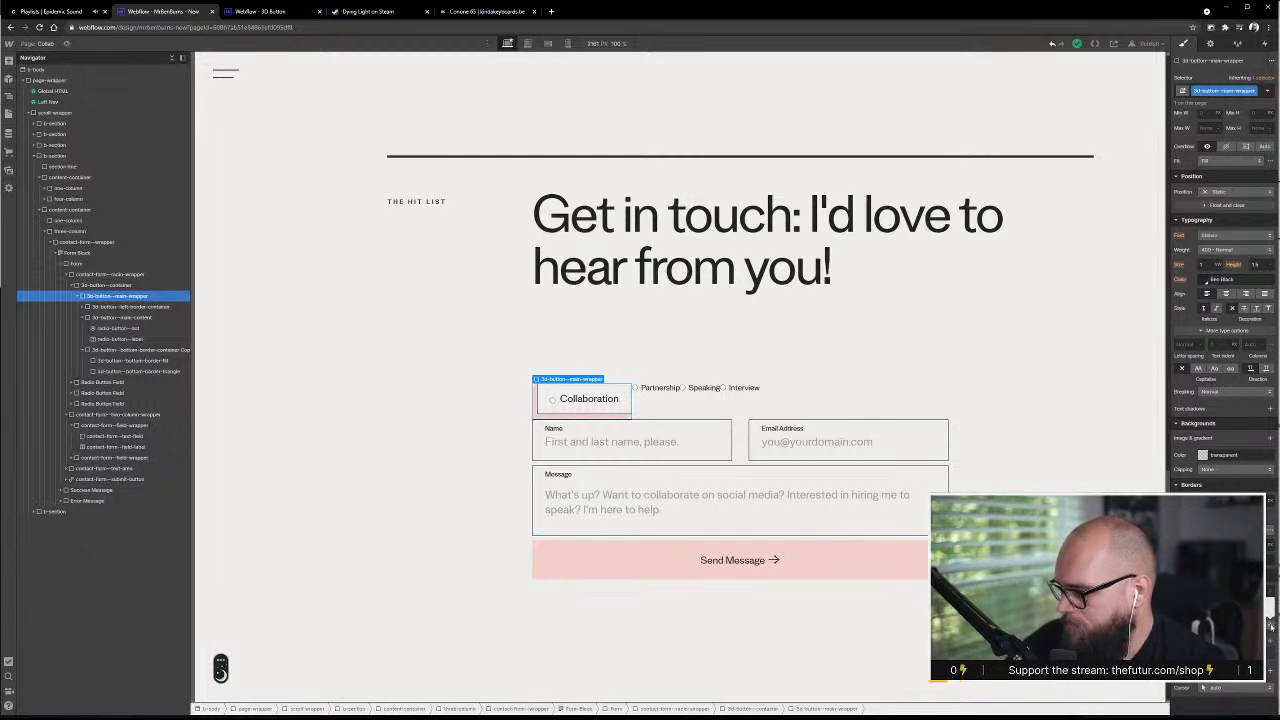
scroll(1270, 626, "down", 1)
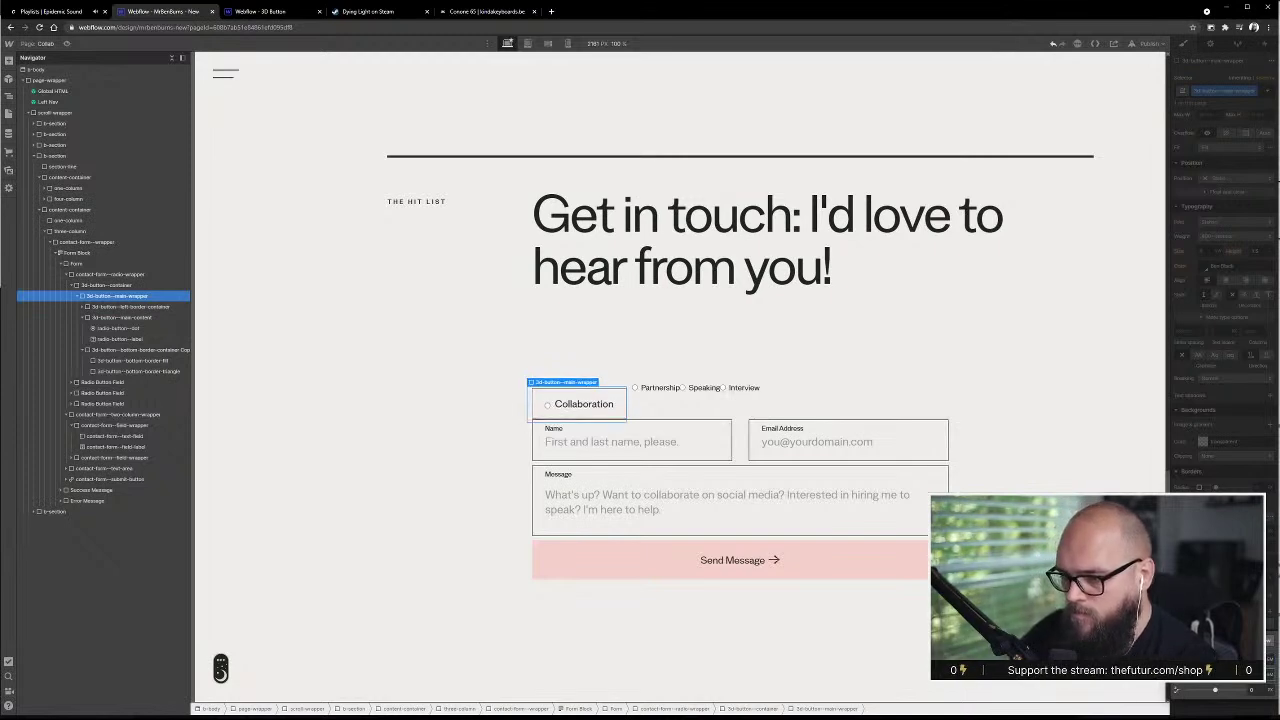
- Select the 3d-button--main-wrapper element via the Collaboration button's main content
left_click(398, 505)
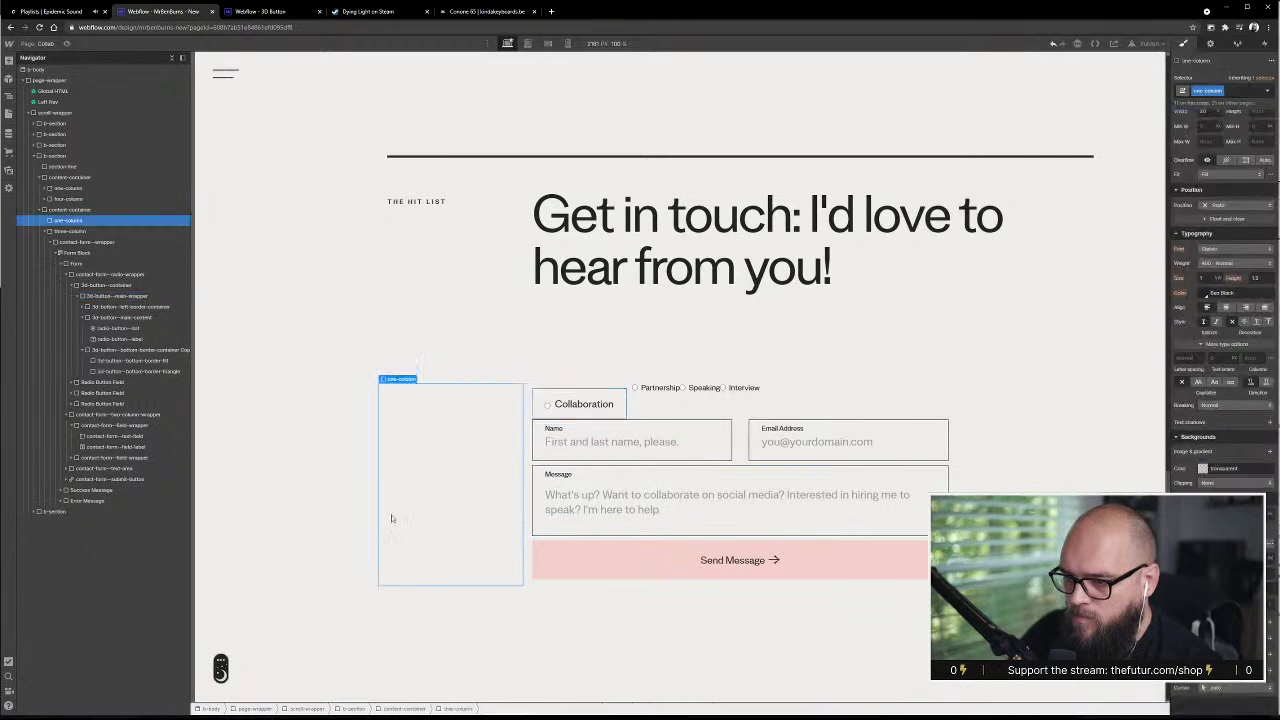
left_click(612, 400)
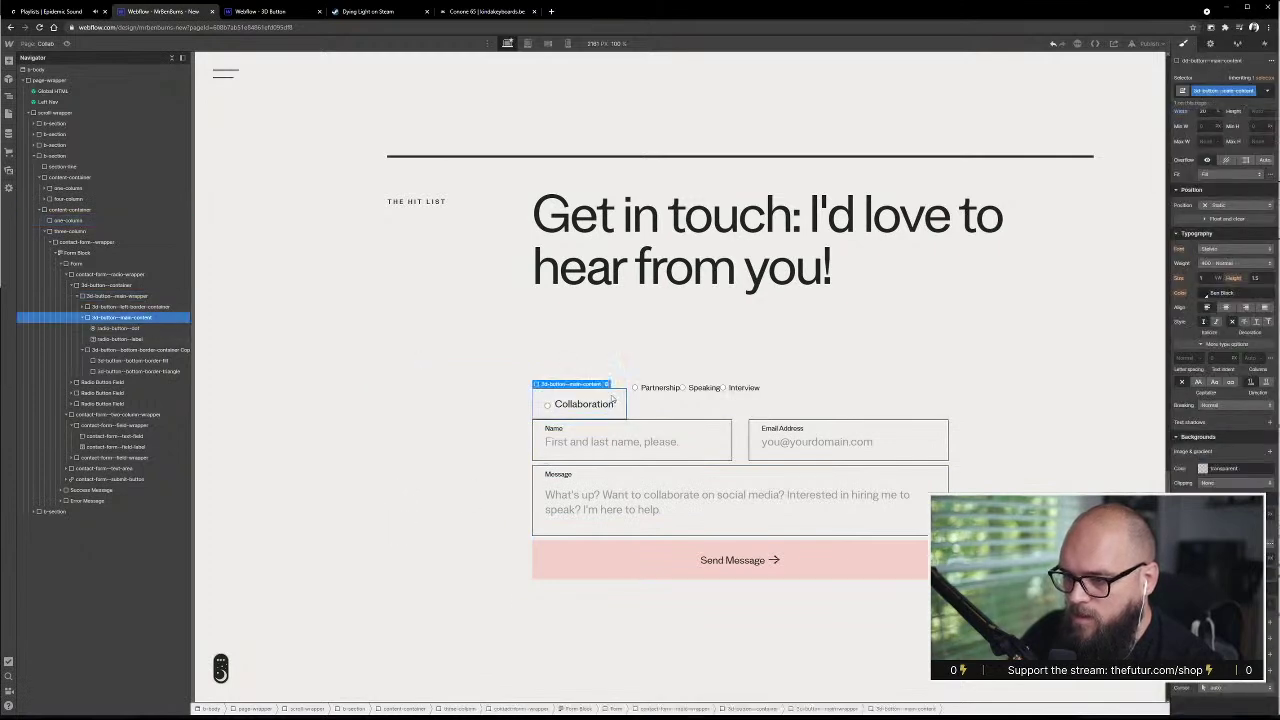
left_click(163, 298)
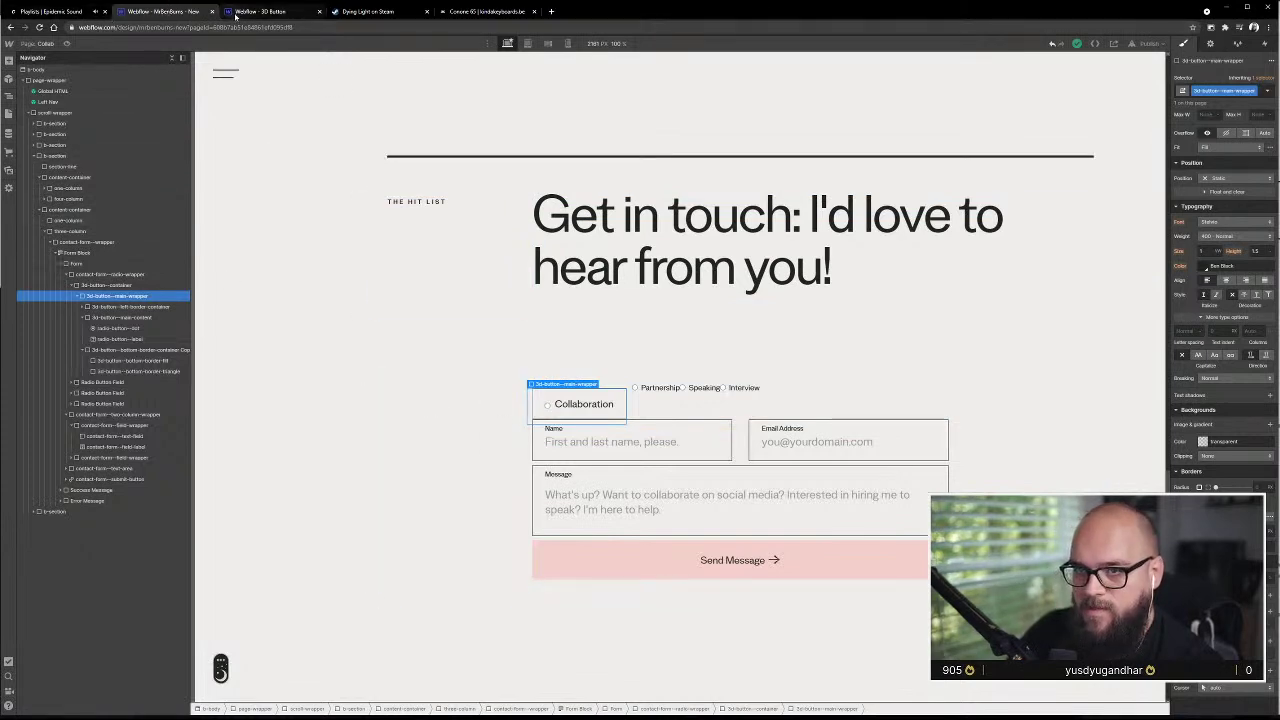
- Switch the wrapper to its Hover state, then preview the page without editing panels
left_click(1268, 91)
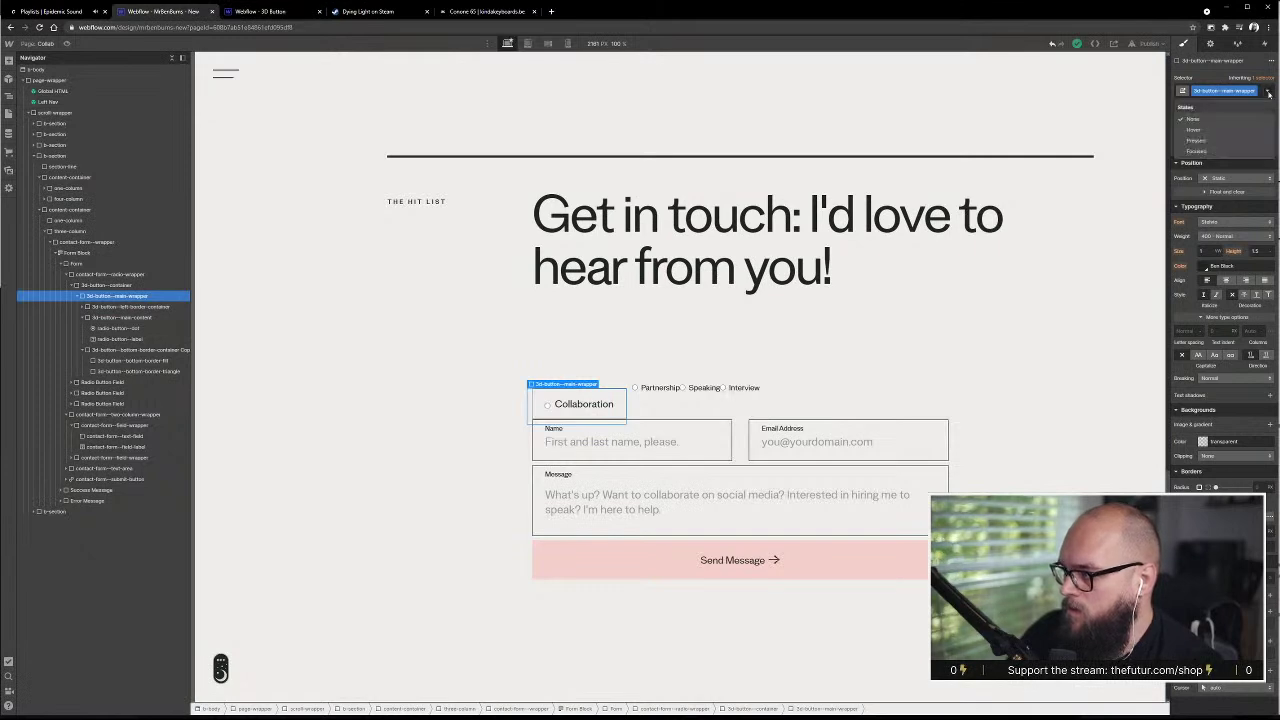
left_click(1240, 129)
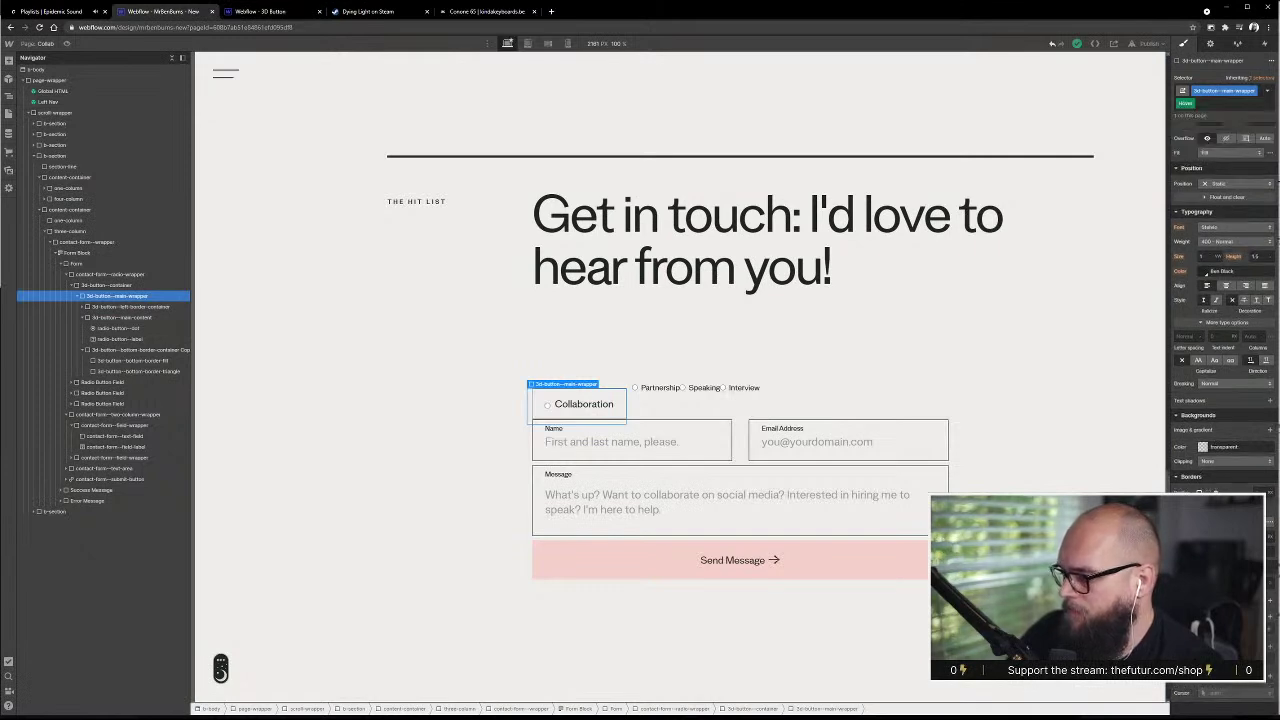
left_click(1205, 271)
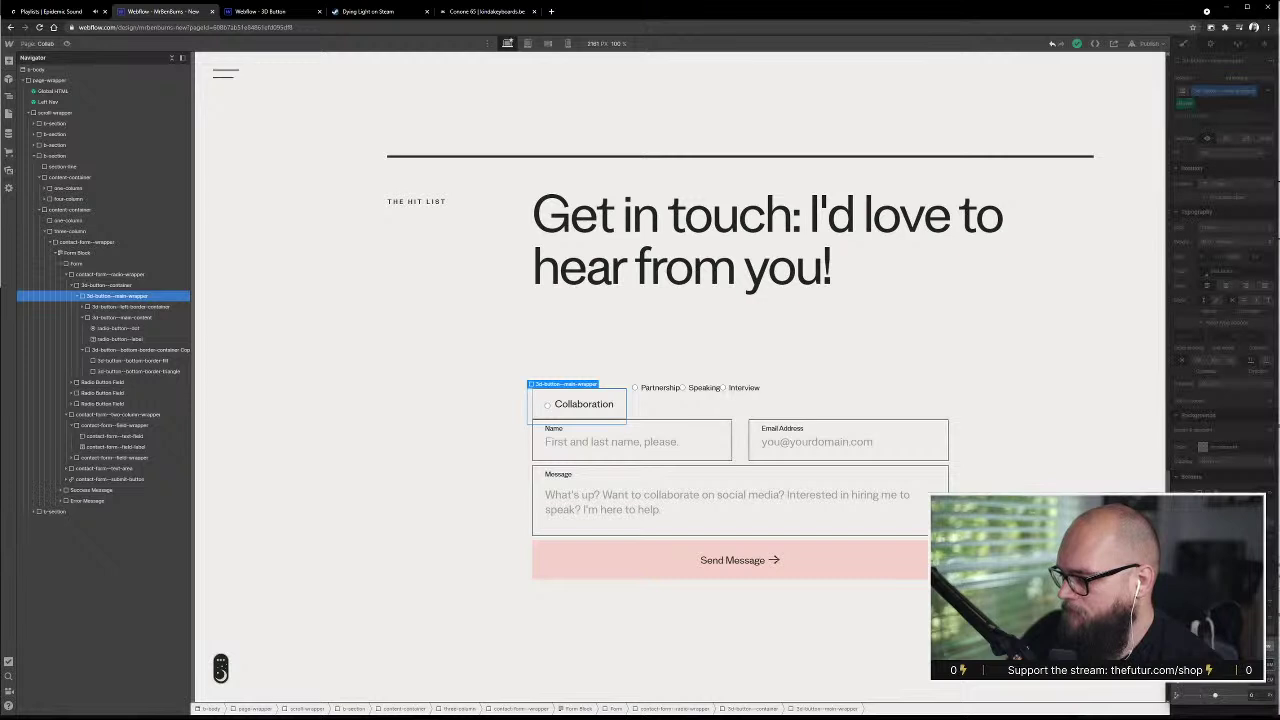
key("Return")
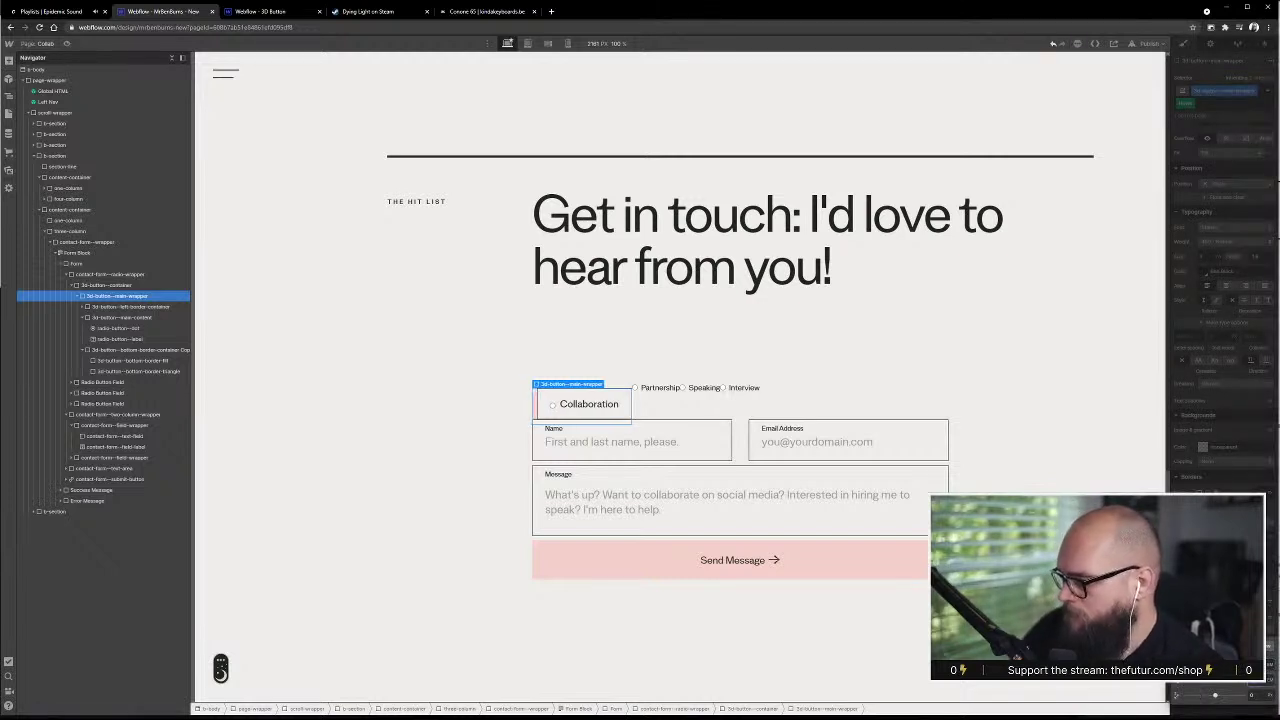
key("Escape")
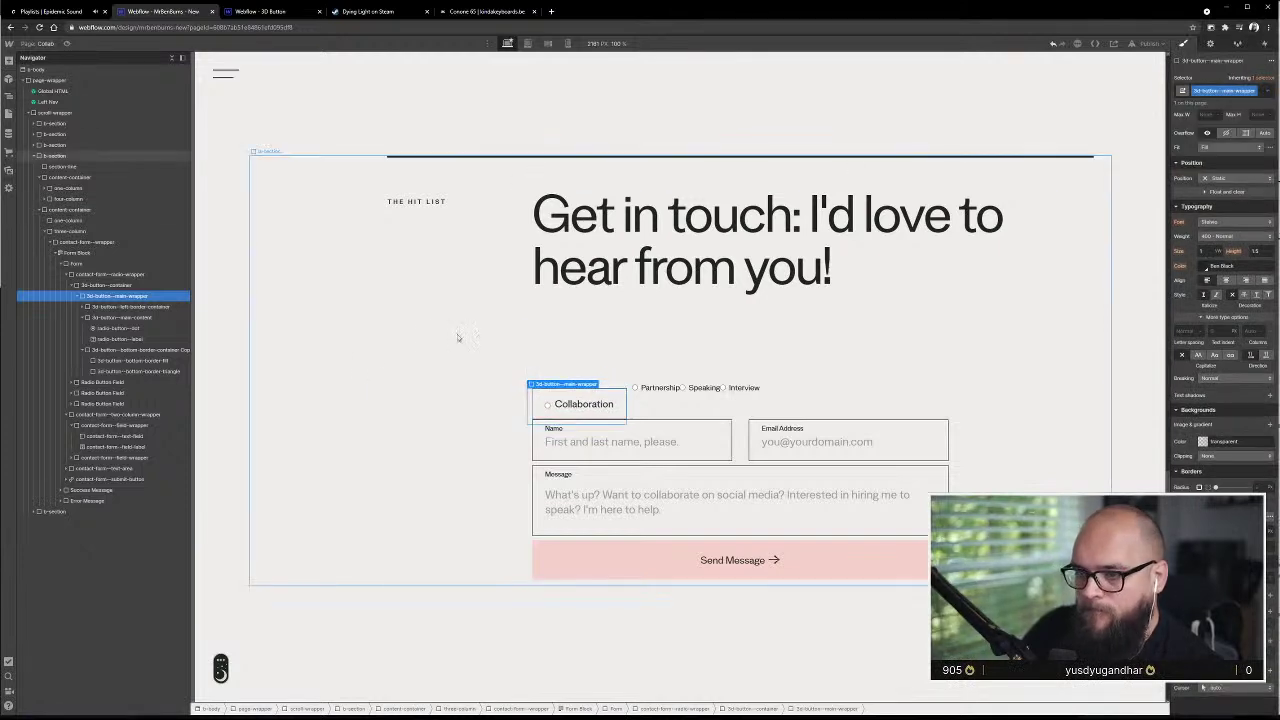
key("ctrl+shift+p")
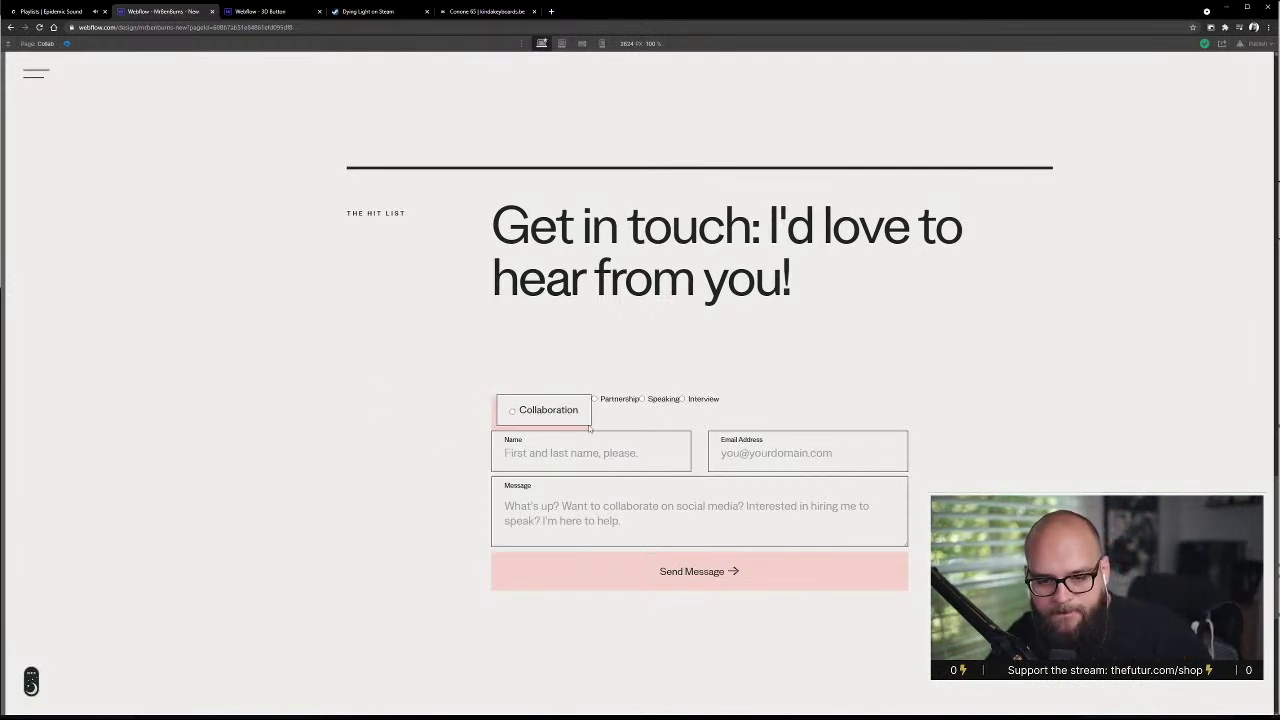
- Exit Preview mode to get the Designer's editing panels back
left_click(65, 44)
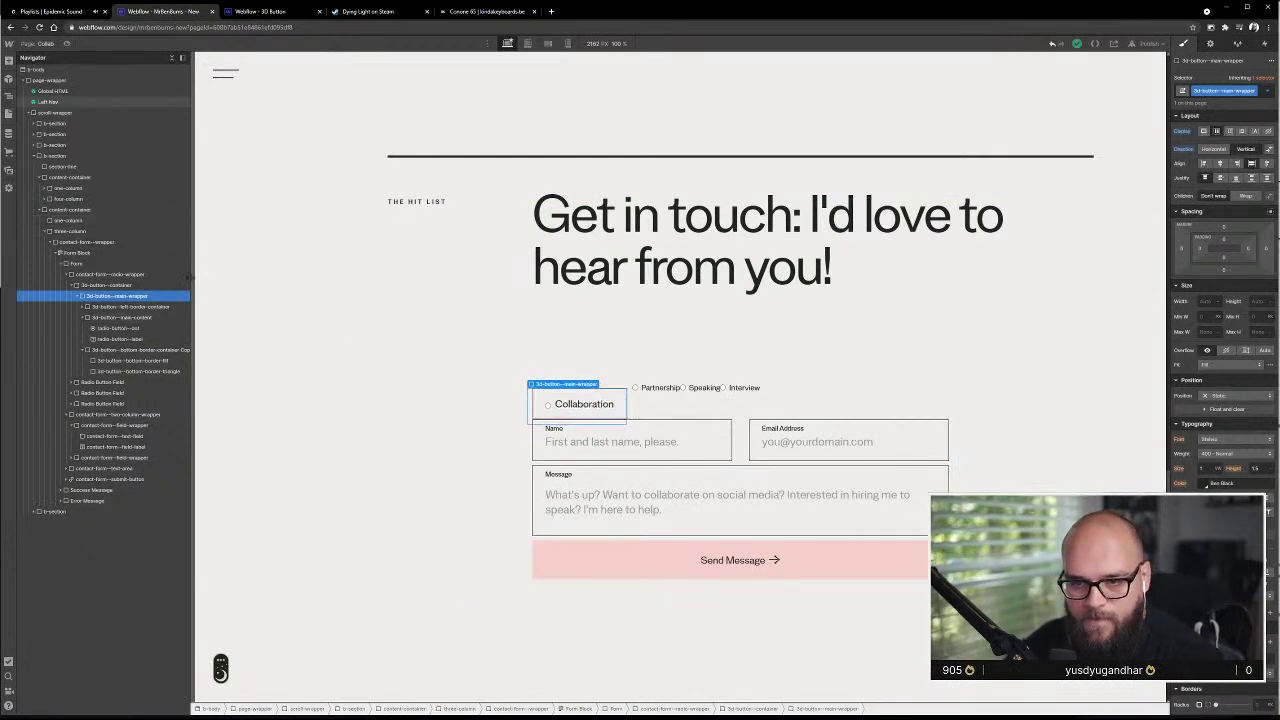
- Give the 3d-button--main-content transition an Ease Out Quart easing curve
left_click(150, 317)
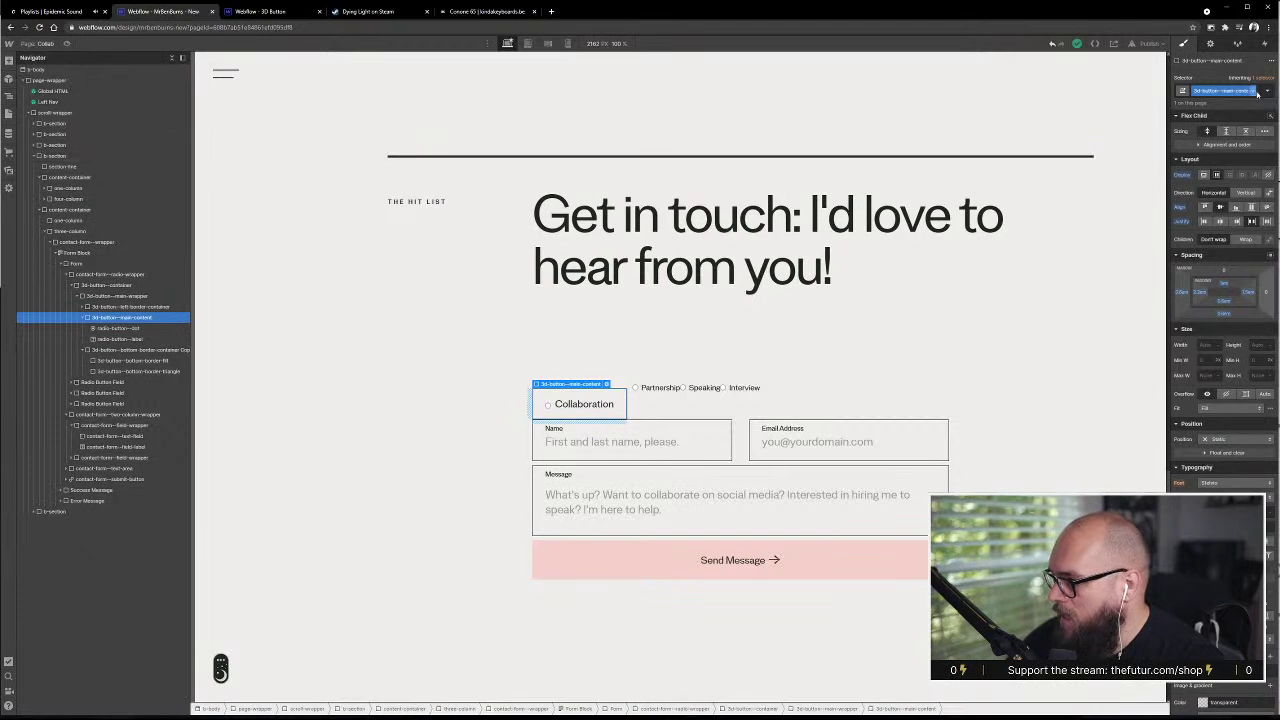
scroll(1267, 300, "down", 3)
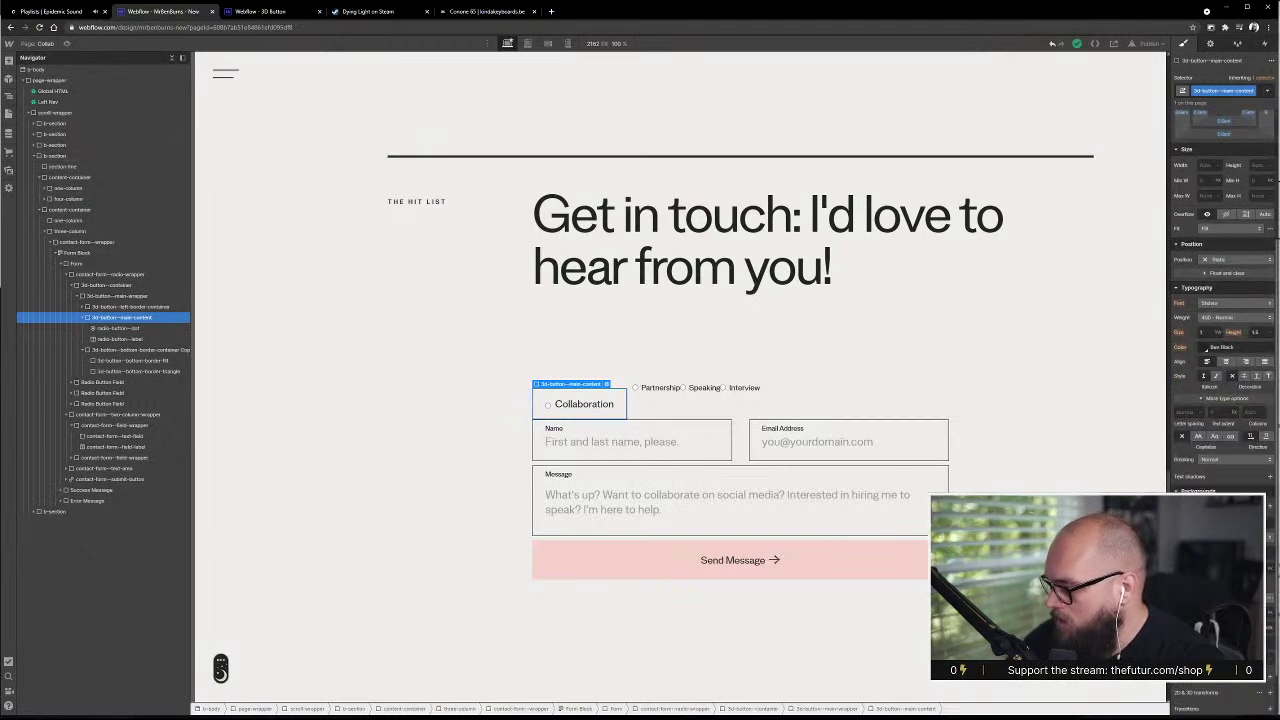
scroll(1268, 708, "down", 2)
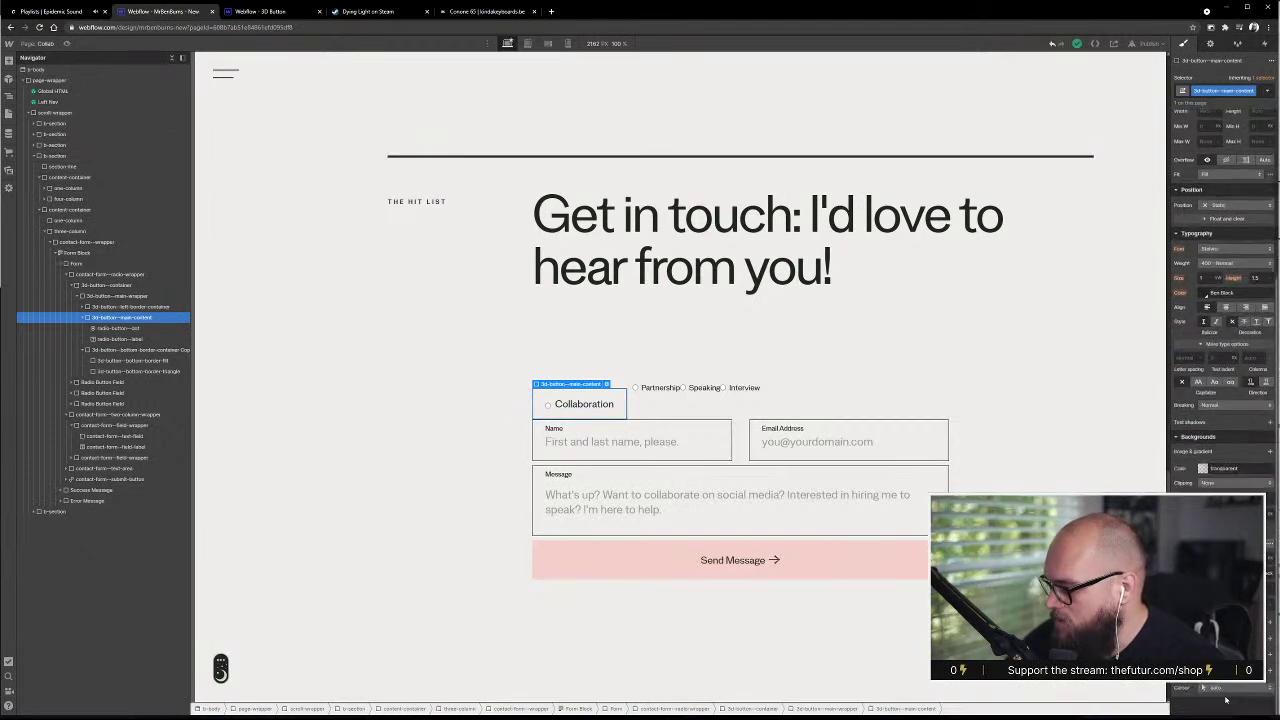
left_click(1228, 688)
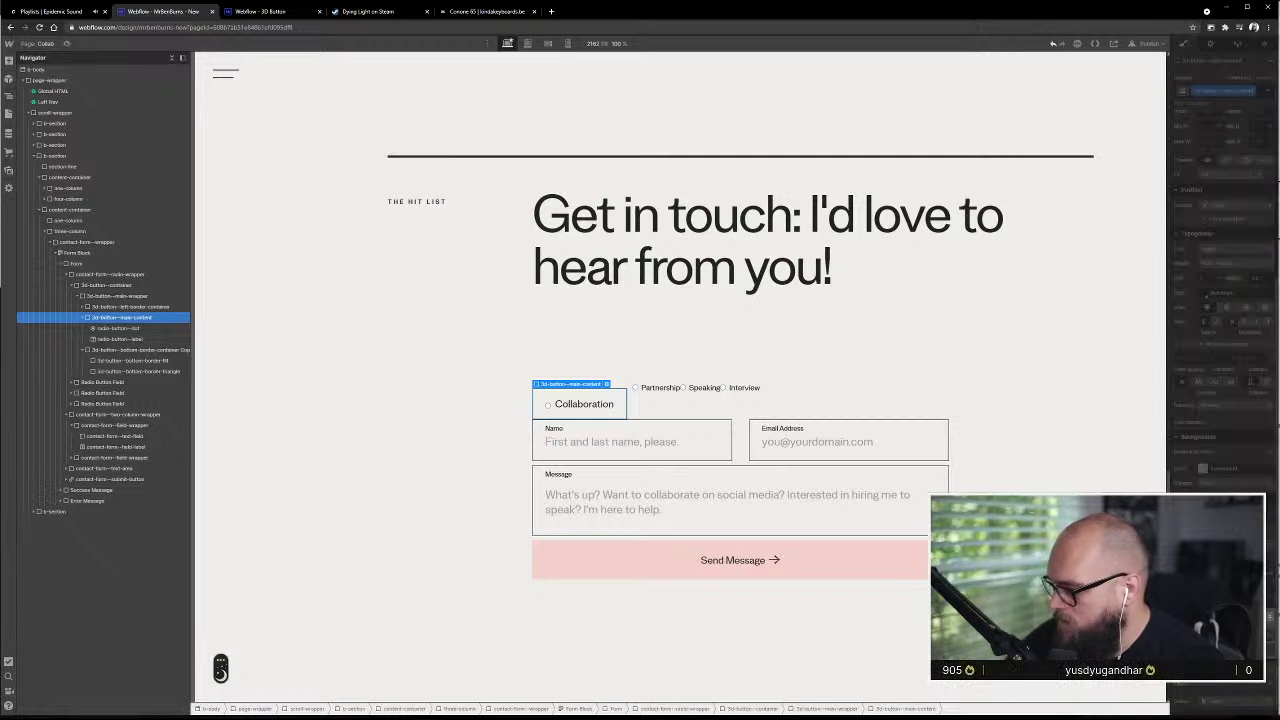
left_click(1200, 590)
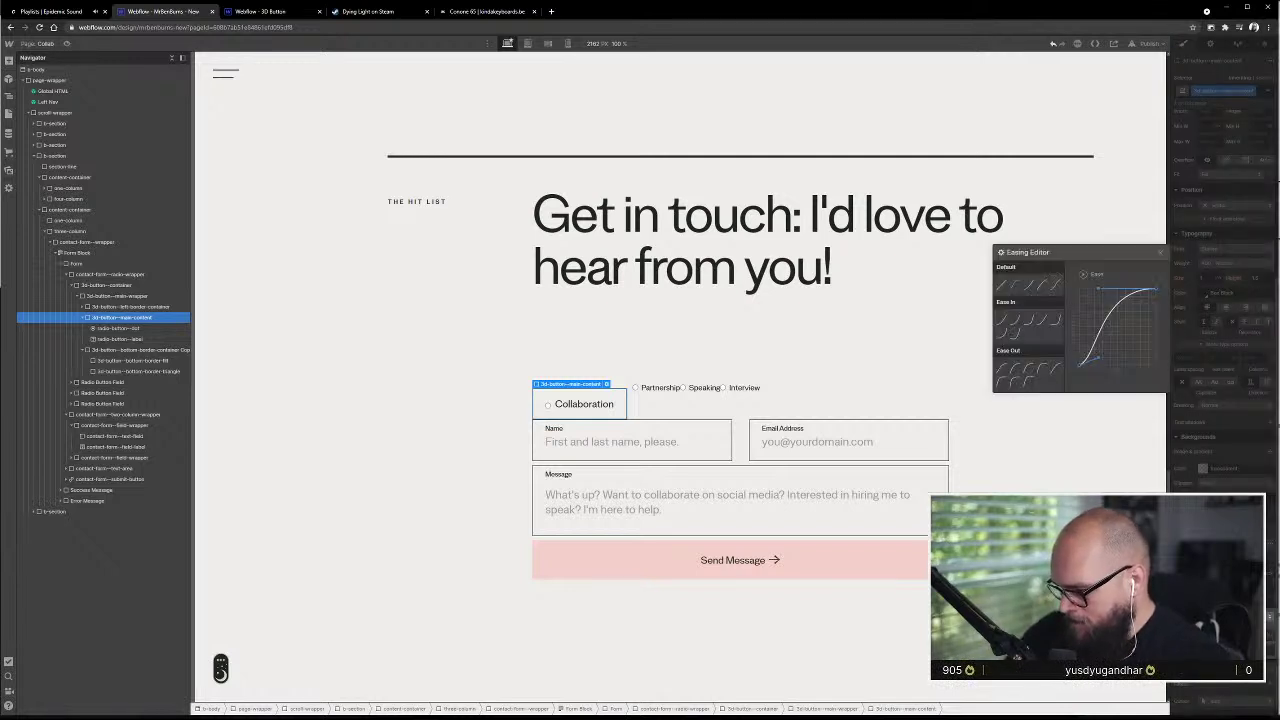
left_click(1031, 367)
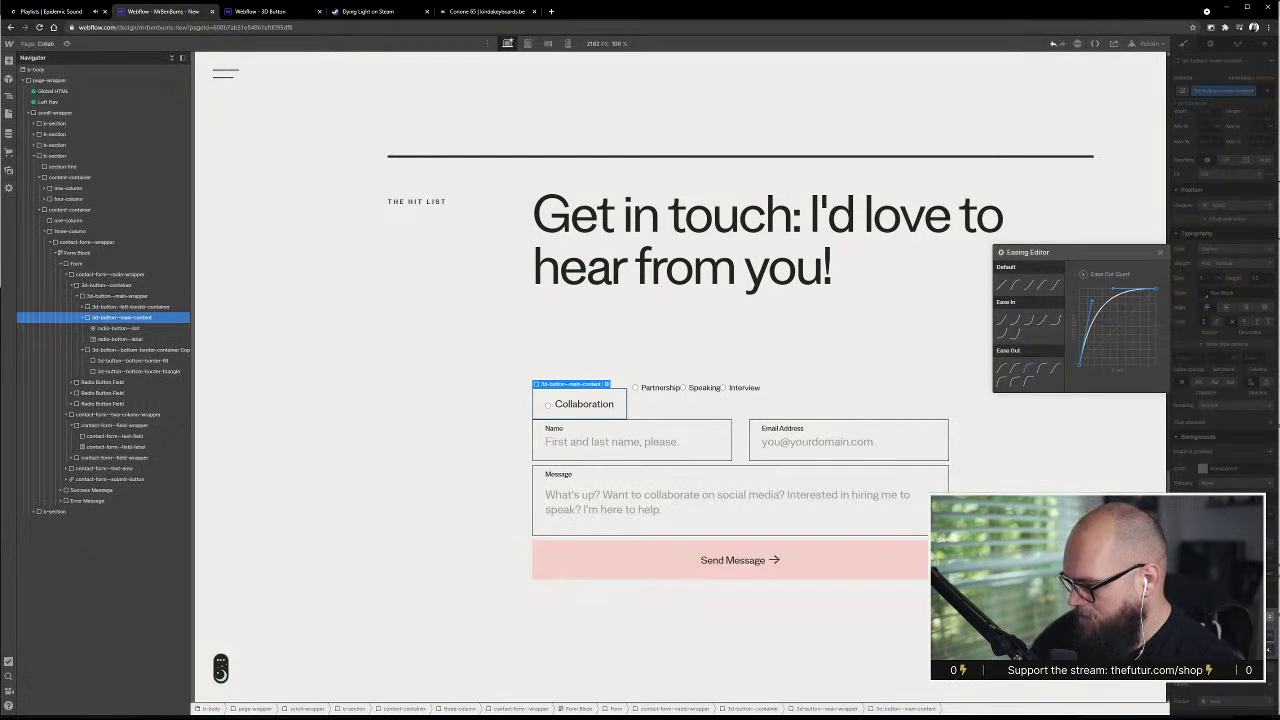
key("Escape")
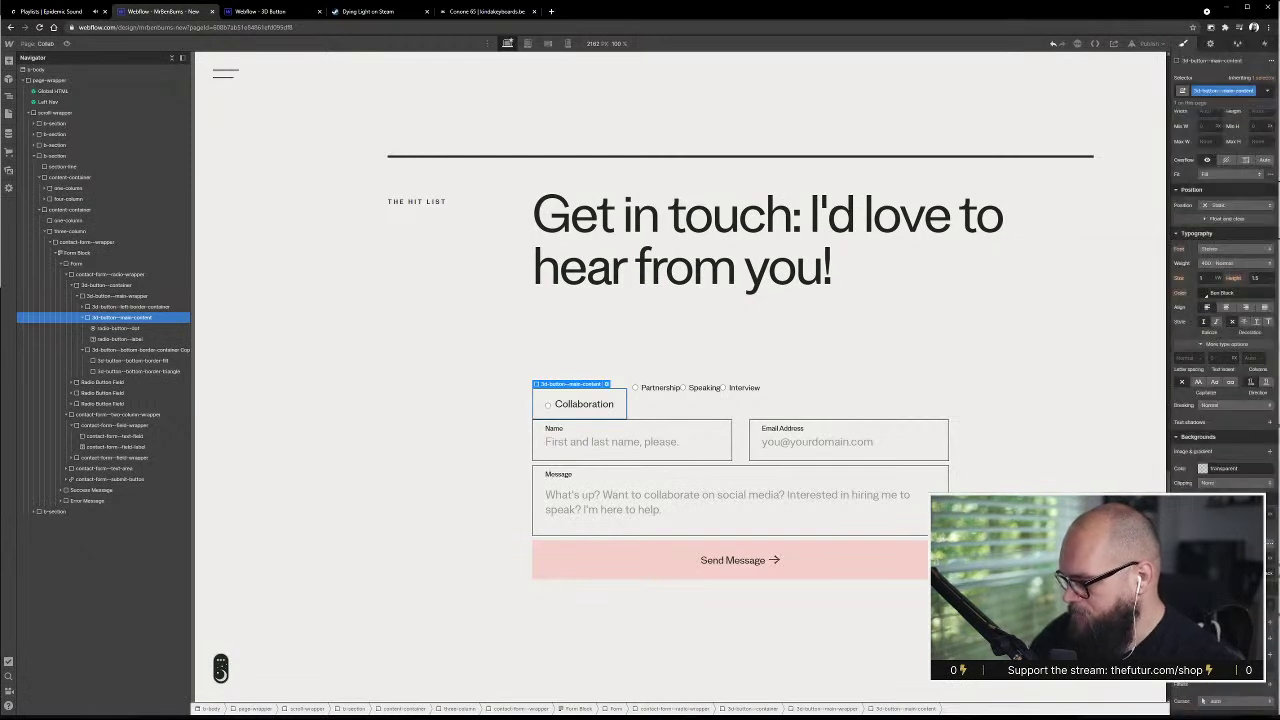
- Make the Collaboration button's text white in its Hover state, then preview the page
left_click(1267, 90)
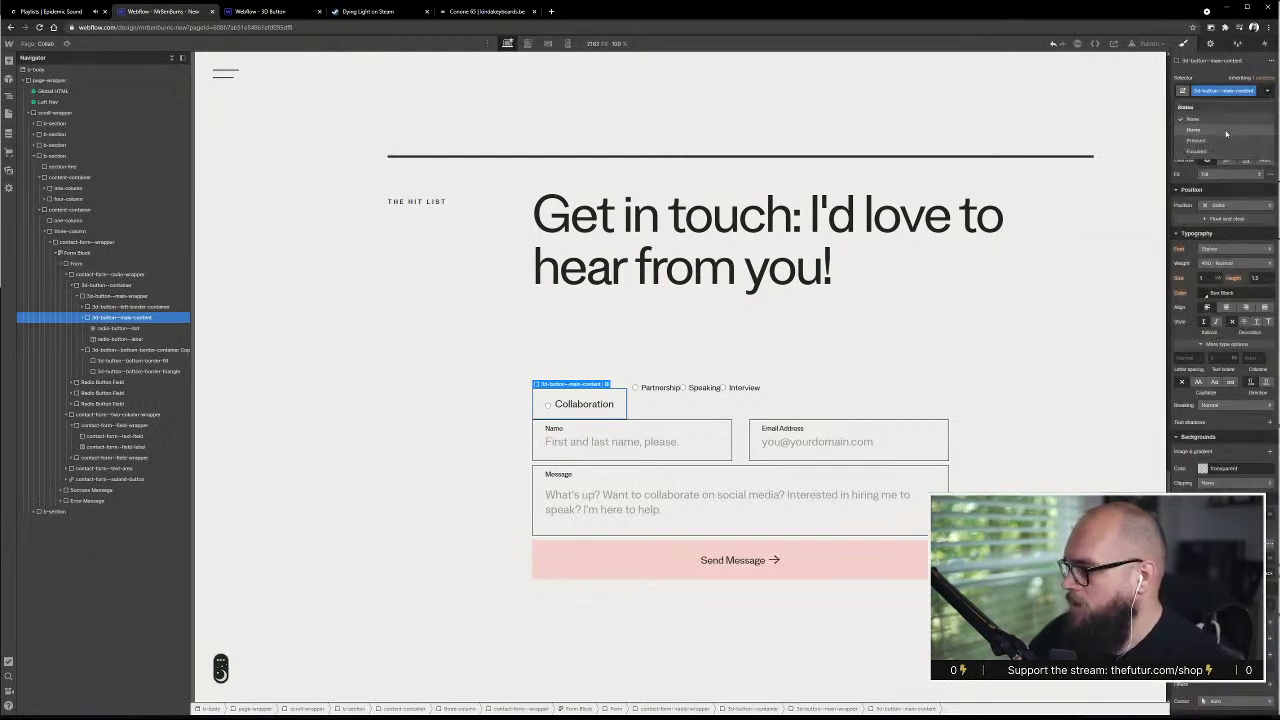
left_click(1227, 161)
left_click(1204, 305)
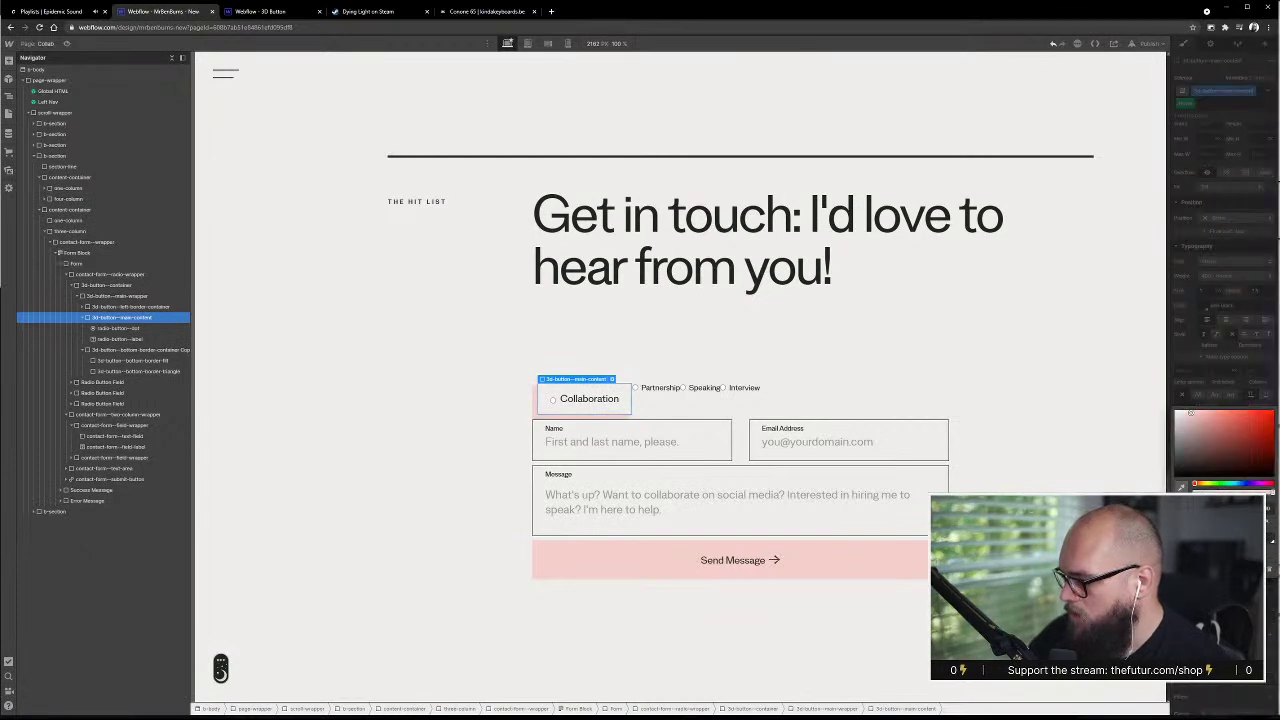
left_click(1270, 604)
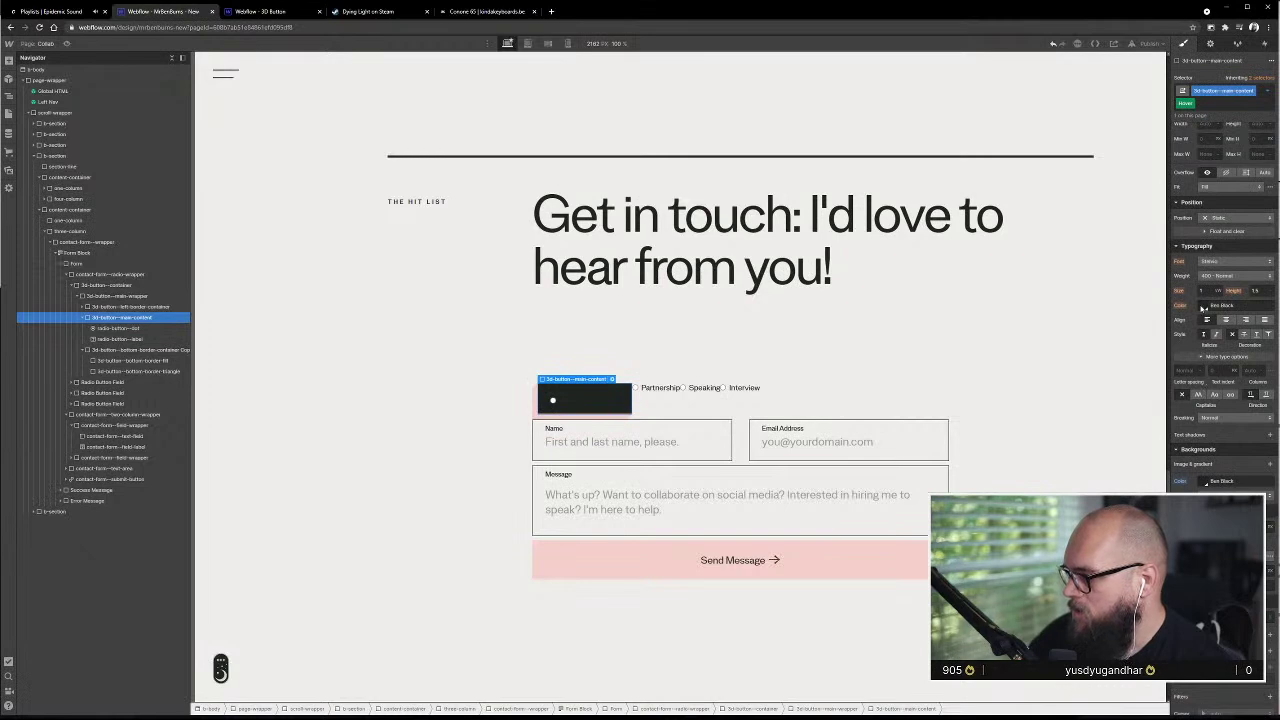
left_click(1214, 306)
left_click(1192, 462)
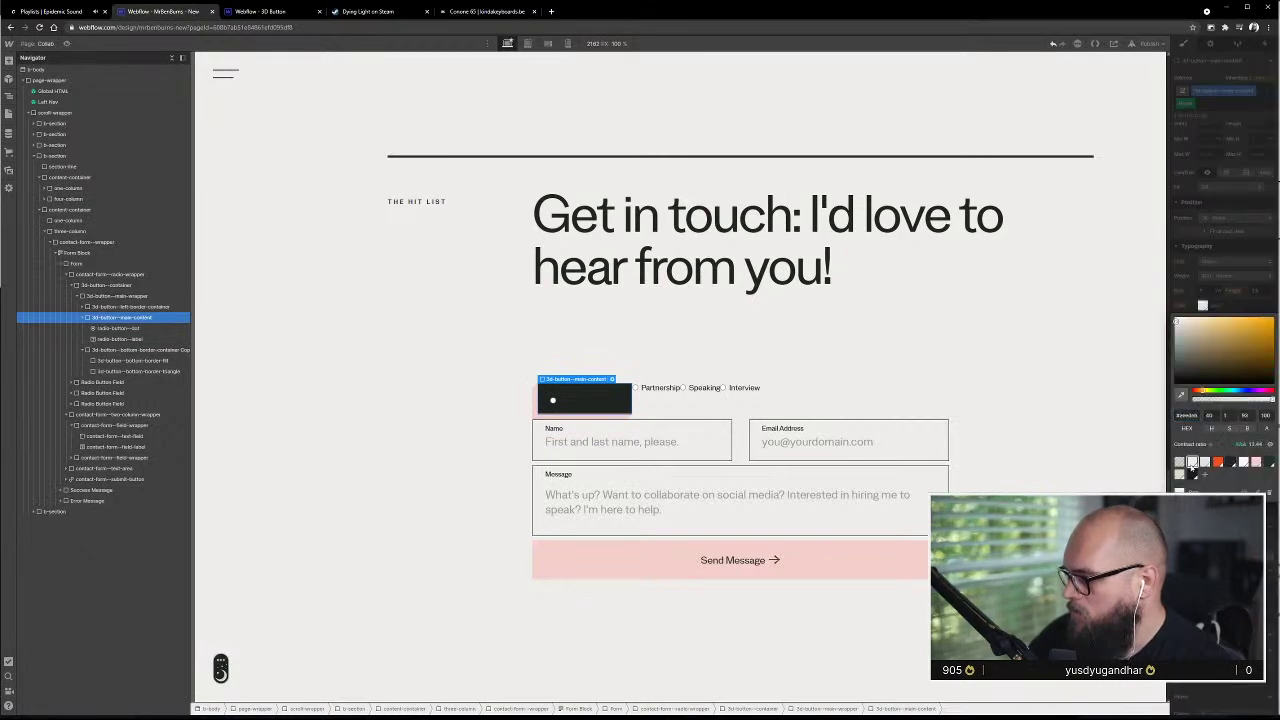
left_click(1230, 303)
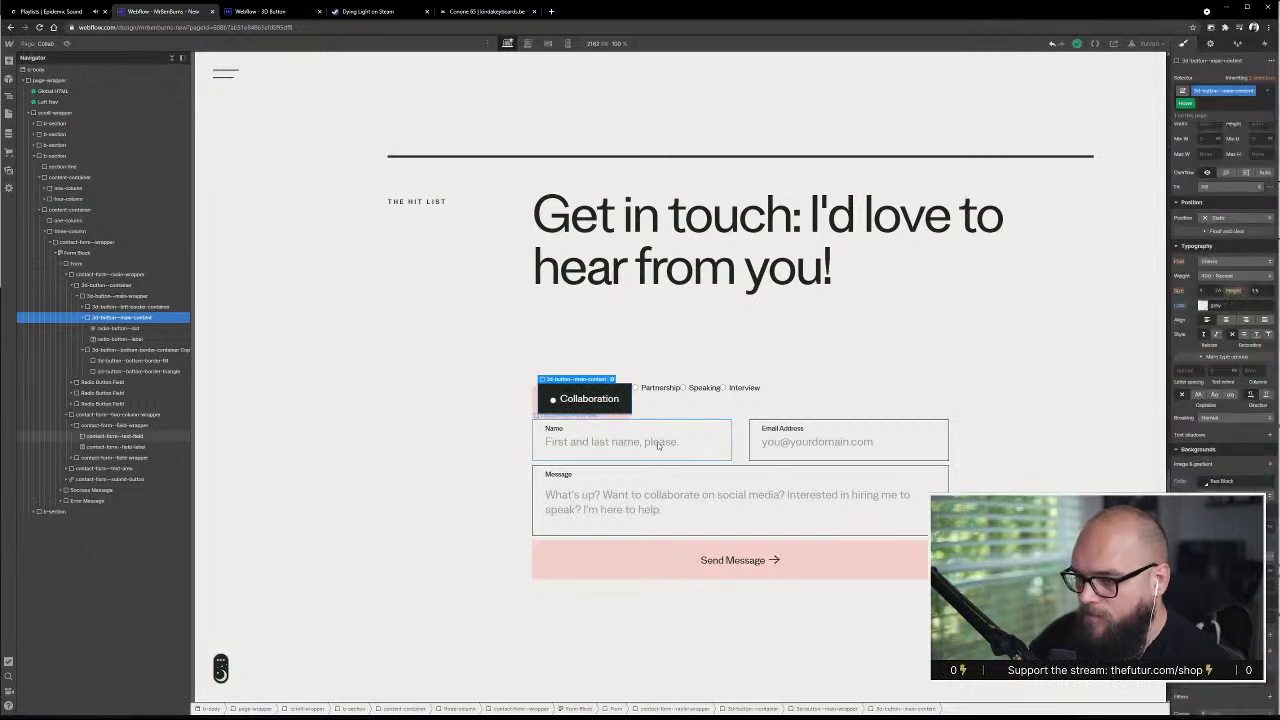
left_click(66, 44)
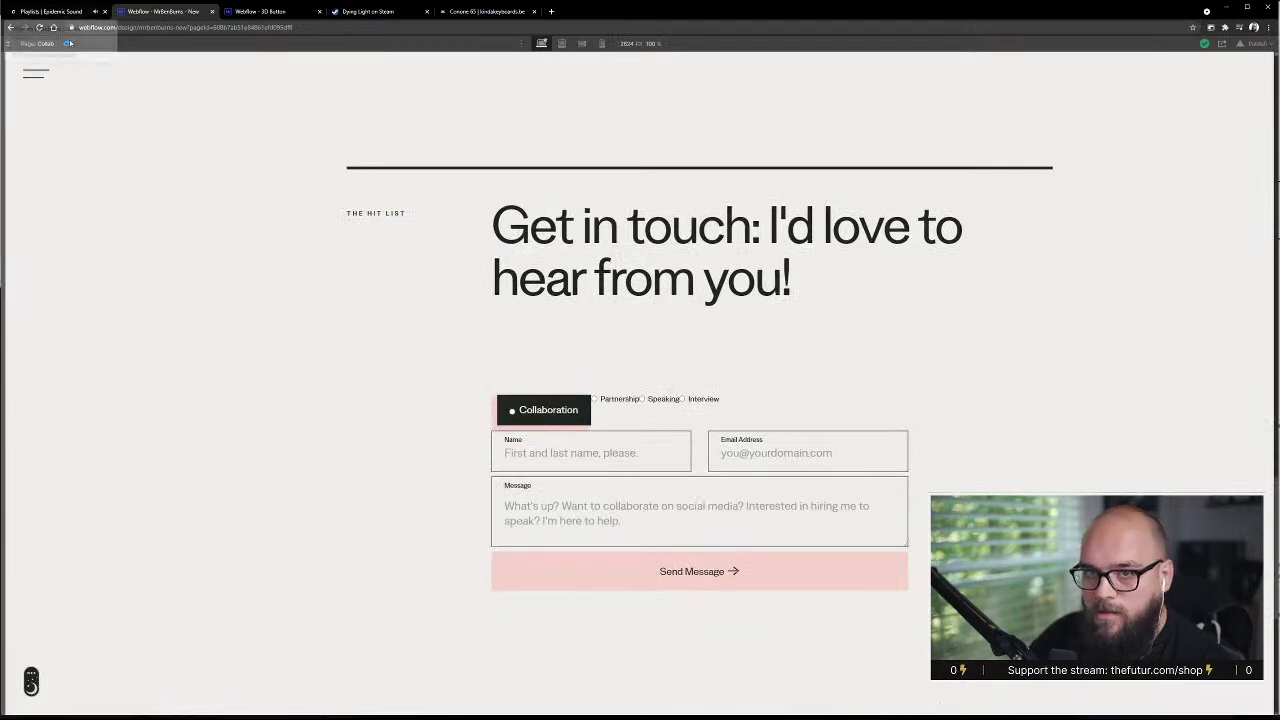
- Leave preview and set the selector state back to None
left_click(68, 43)
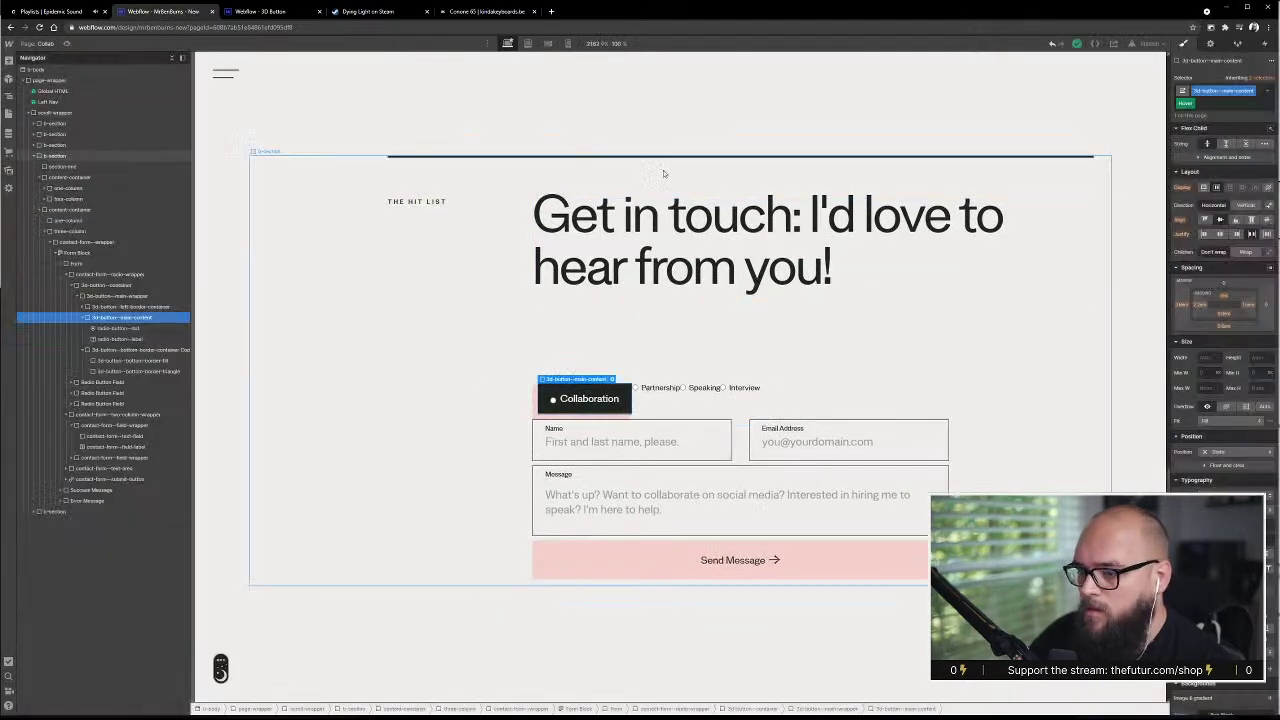
left_click(1266, 100)
left_click(1220, 130)
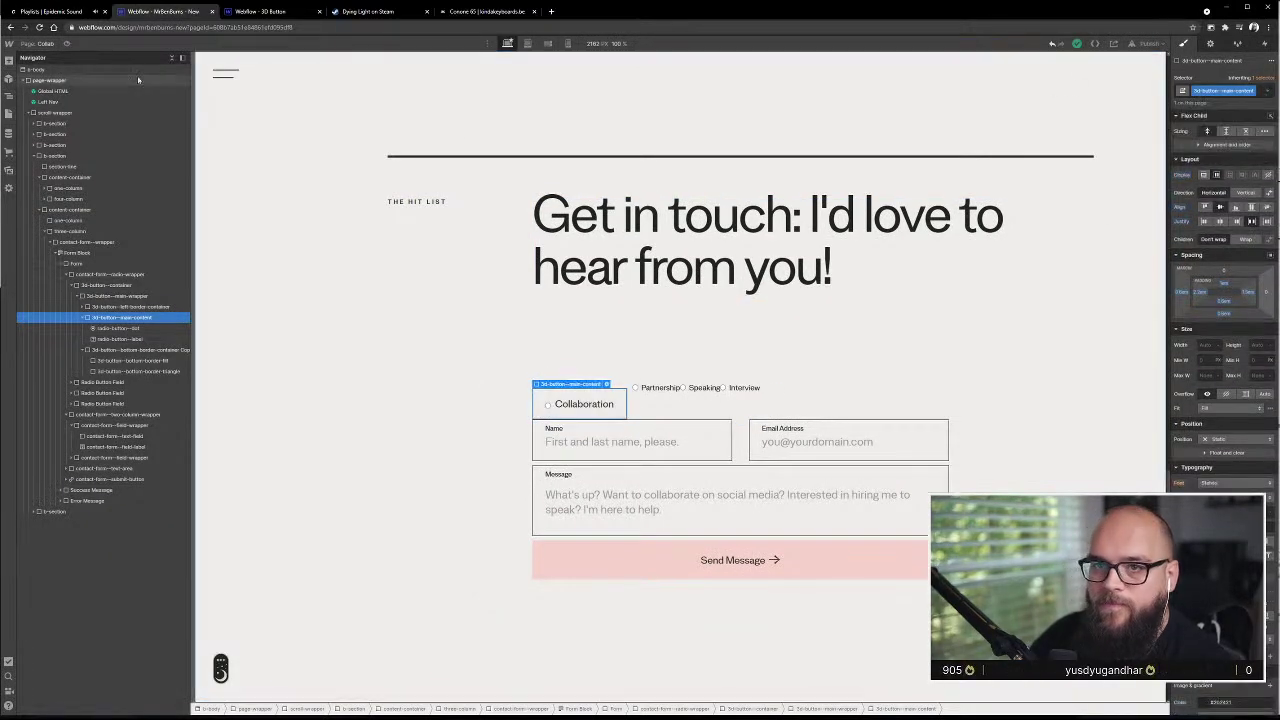
- Preview again to test the dark hover with white text, then return to editing
left_click(67, 44)
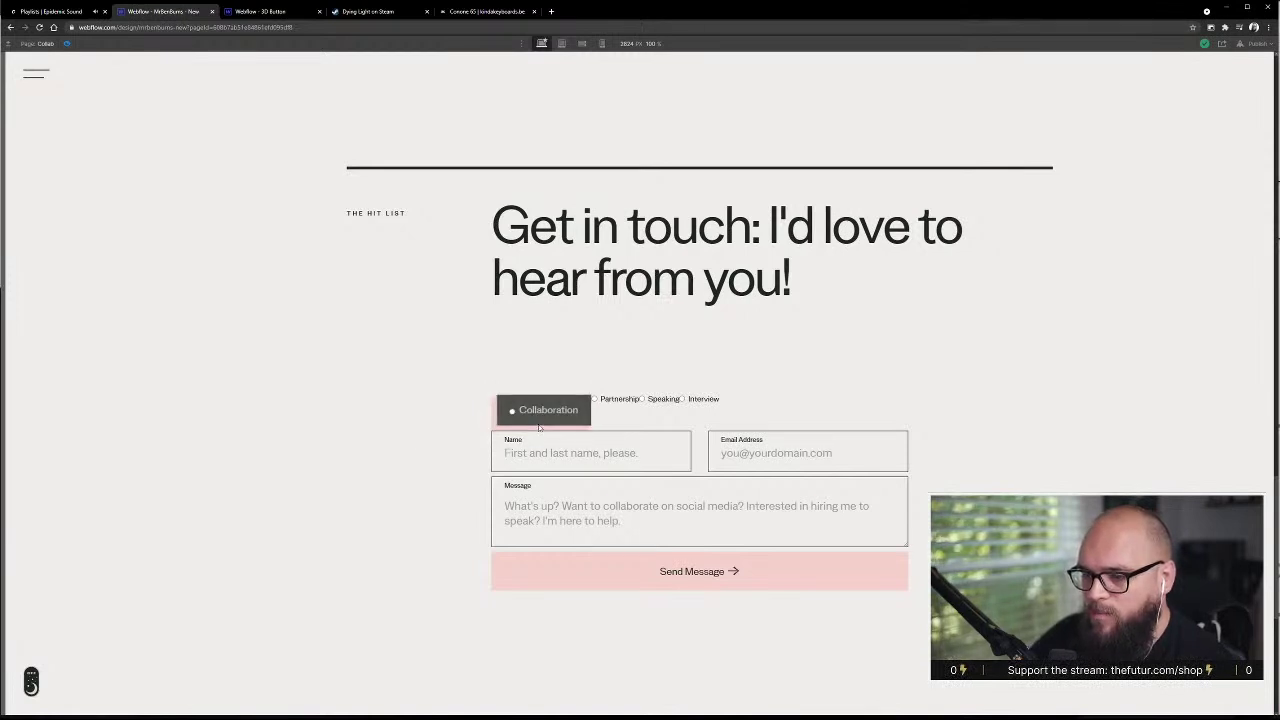
left_click(66, 44)
left_click(1268, 92)
- Reset the Hover state's text colour and background colour to inherited, then preview the page
left_click(1228, 118)
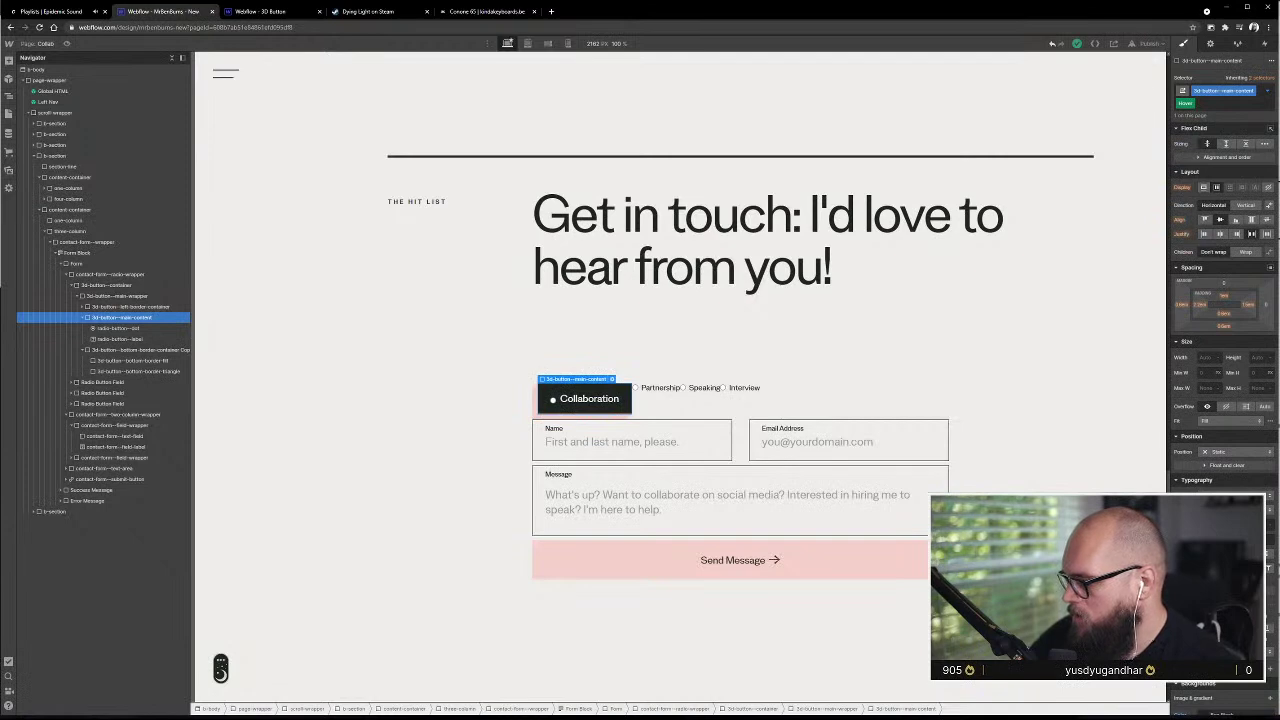
scroll(1225, 400, "down", 2)
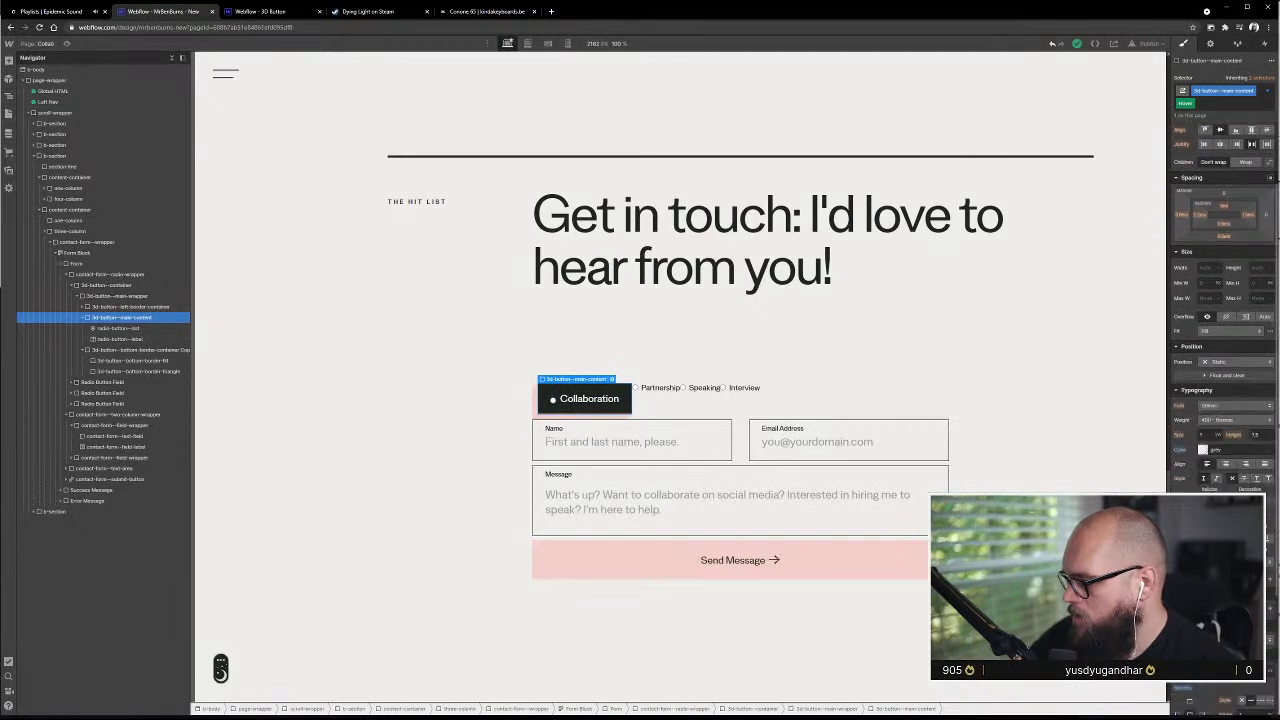
left_click(1203, 449)
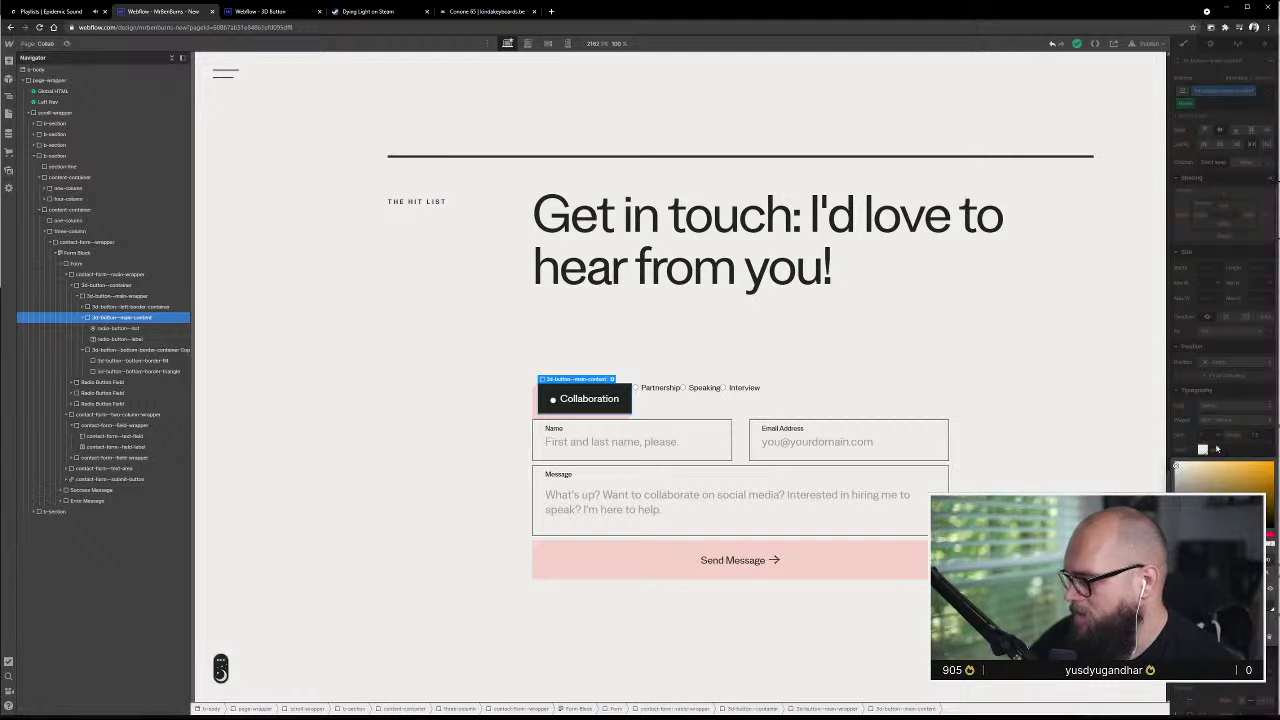
left_click(1186, 453)
left_click(1181, 450, "alt")
scroll(1183, 458, "down", 3)
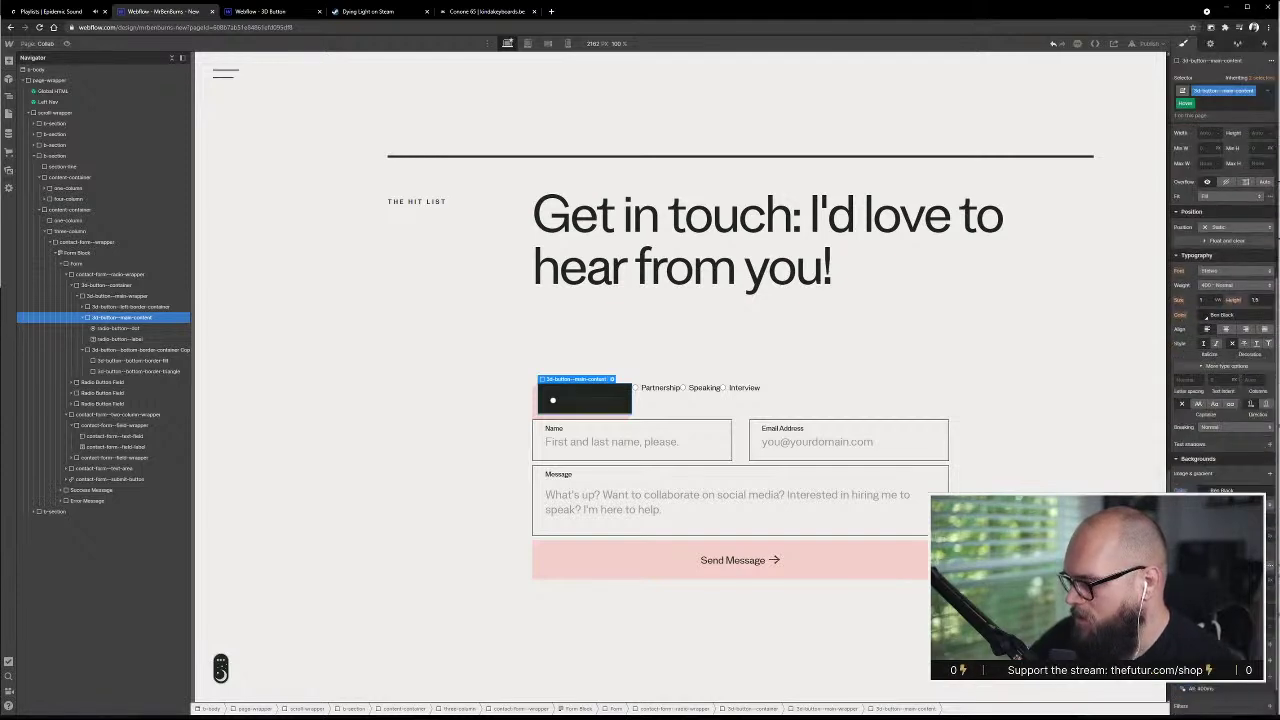
left_click(1201, 491)
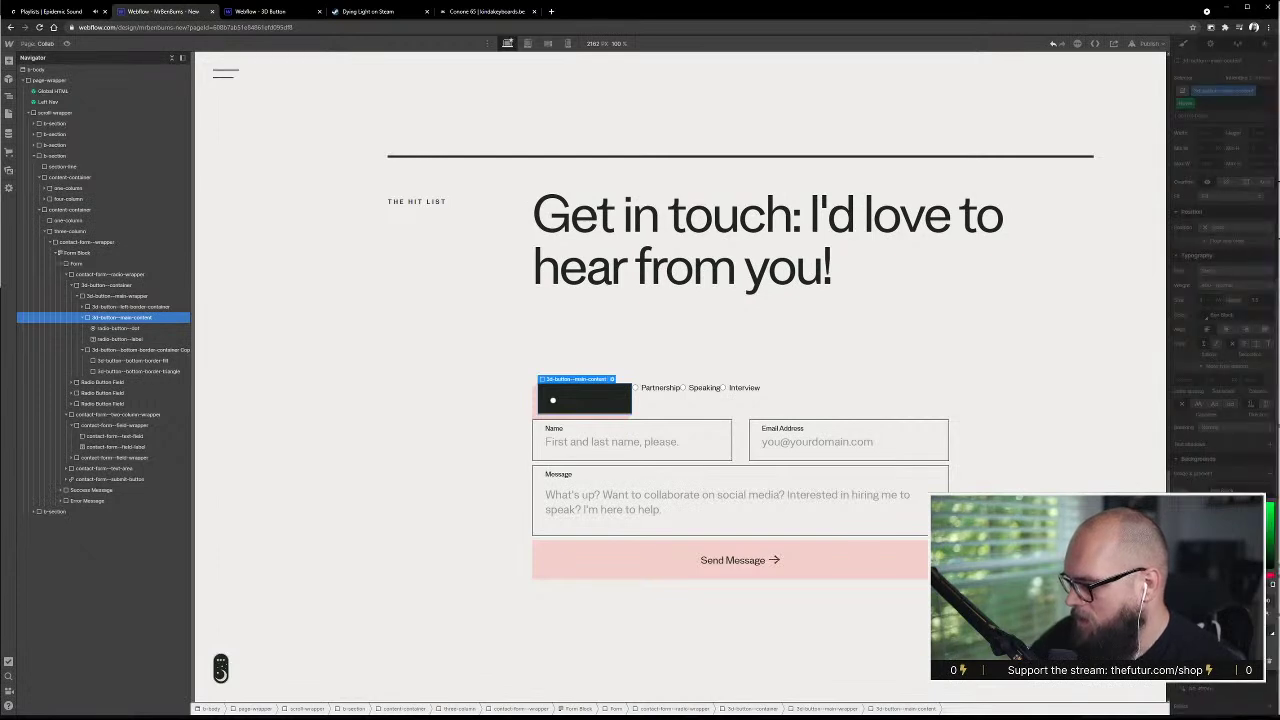
left_click(1203, 490)
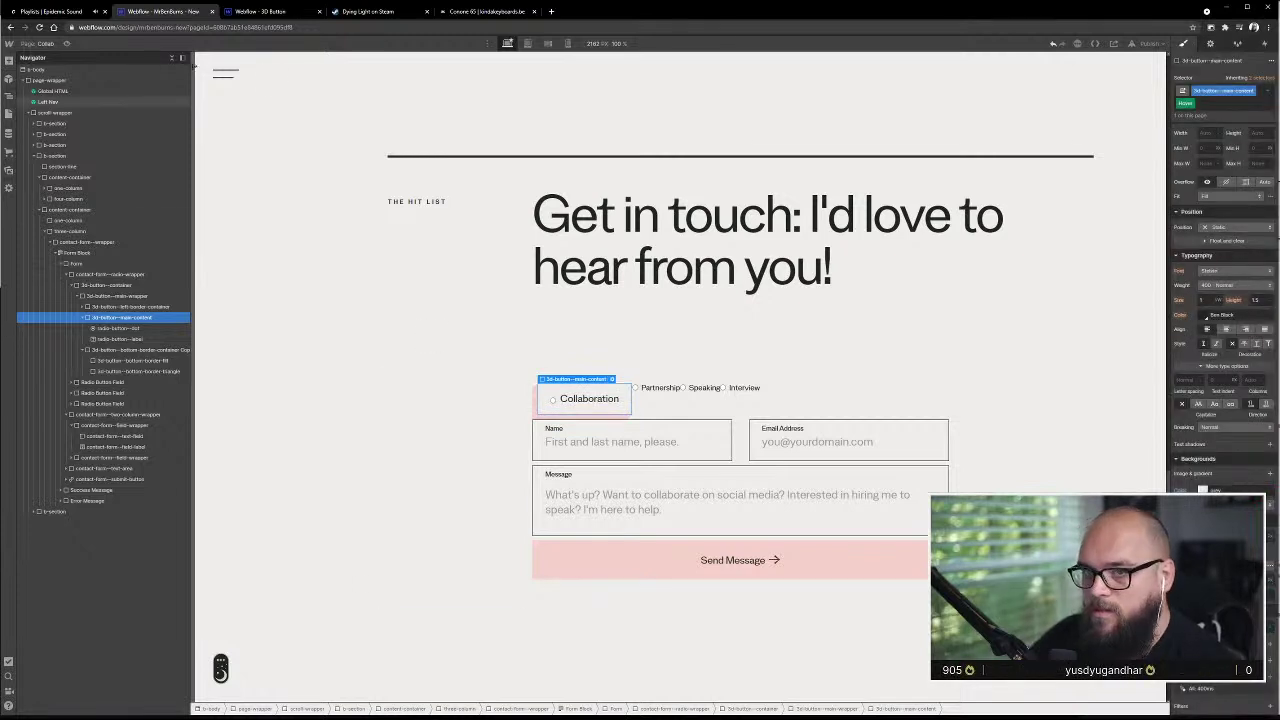
key("ctrl+shift+p")
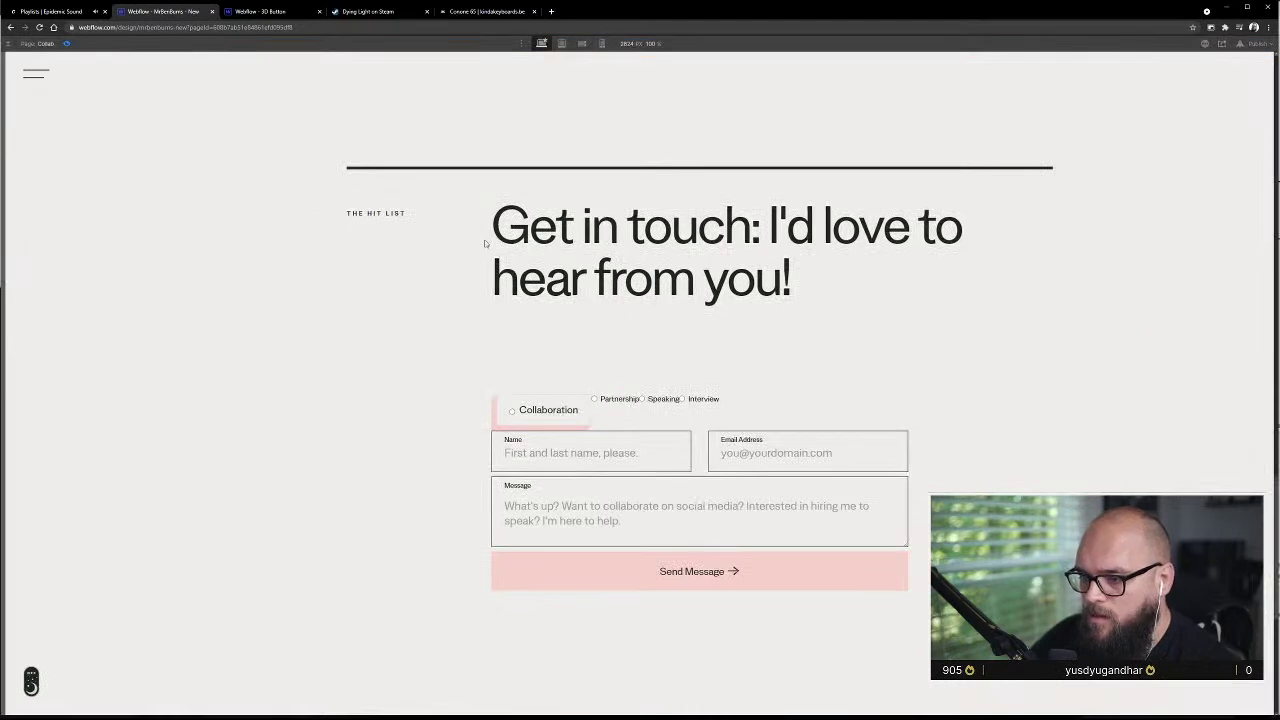
- Switch the Collaboration button's selector state from Hover back to None, then recheck it in preview
left_click(68, 44)
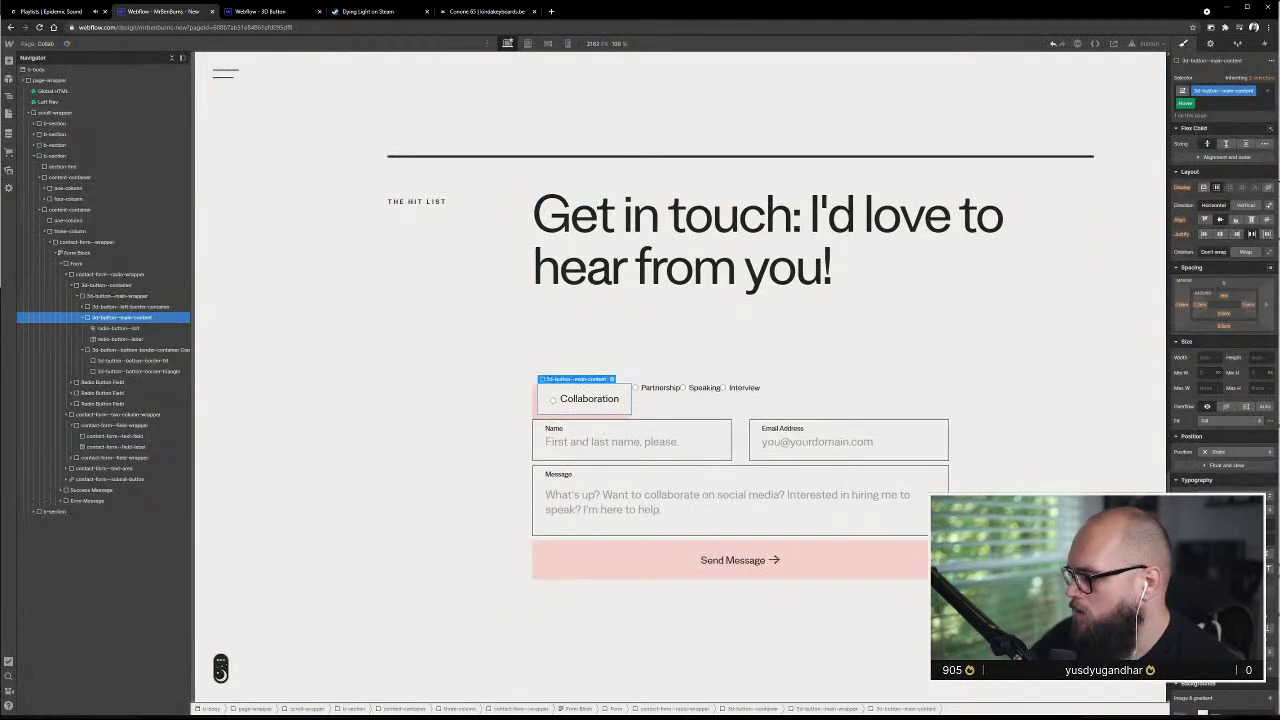
scroll(1222, 479, "down", 5)
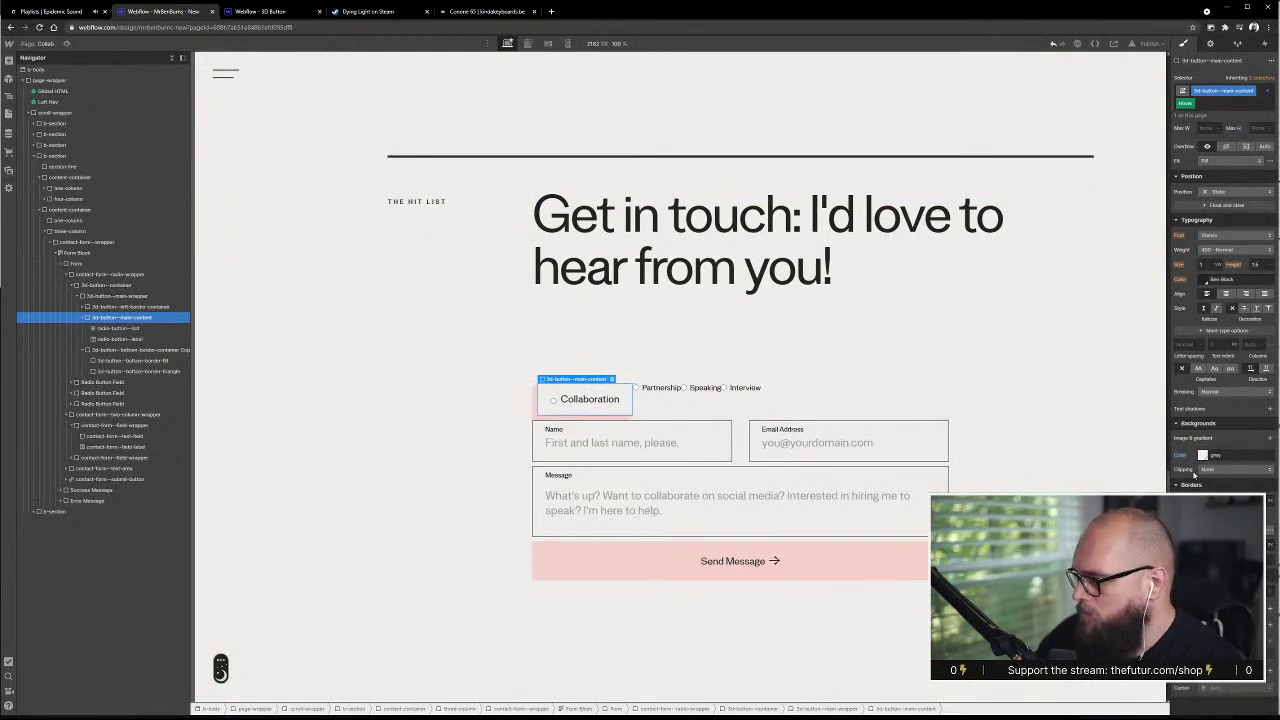
scroll(1247, 464, "up", 5)
left_click(1268, 92)
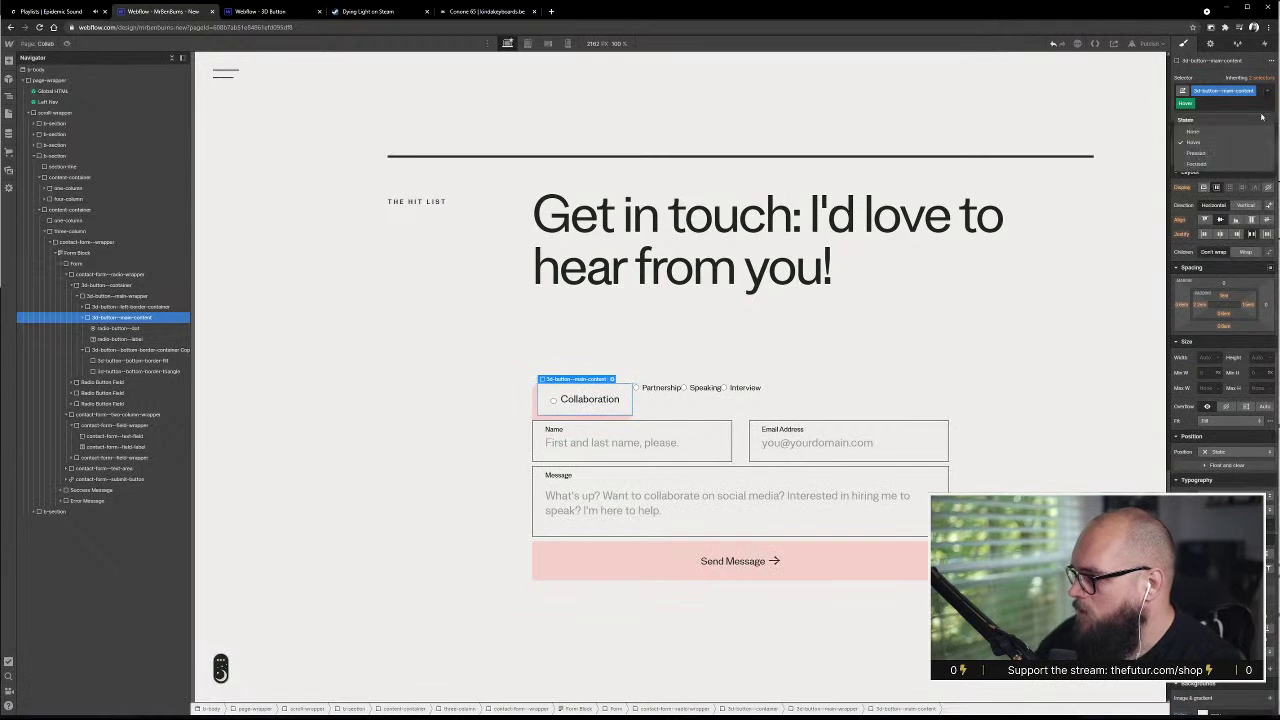
left_click(1260, 131)
left_click(67, 43)
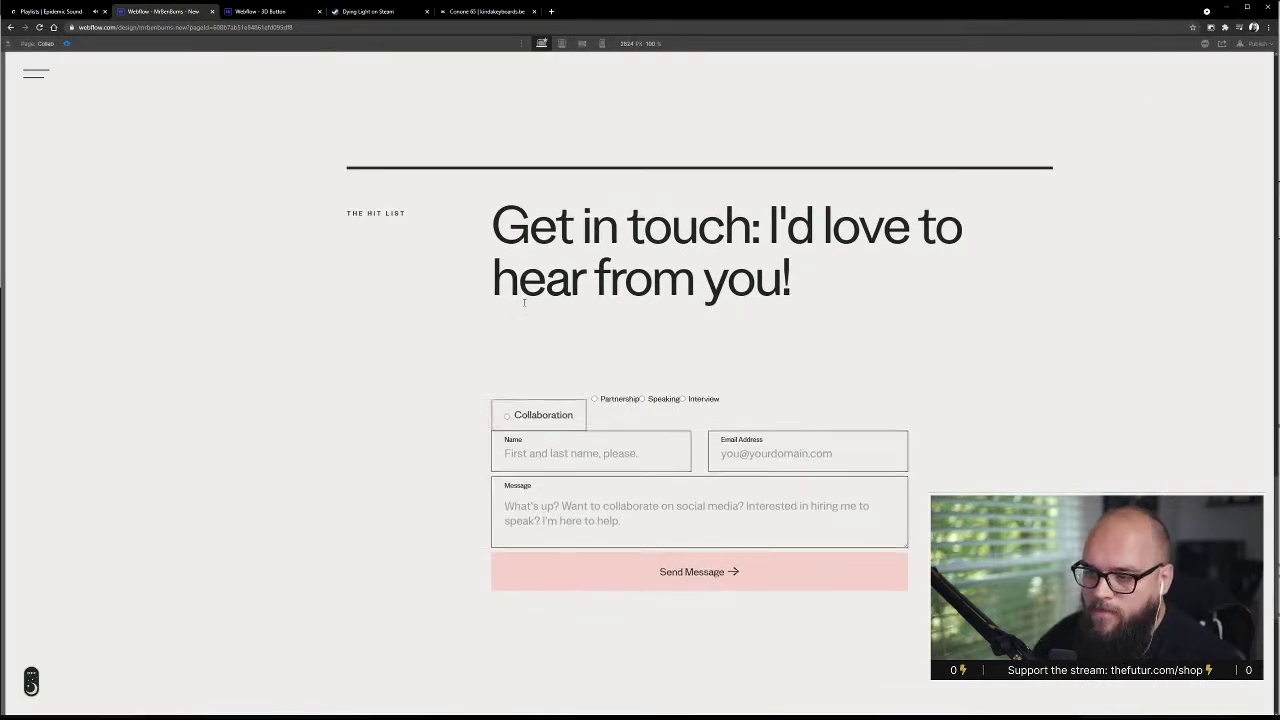
left_click(67, 43)
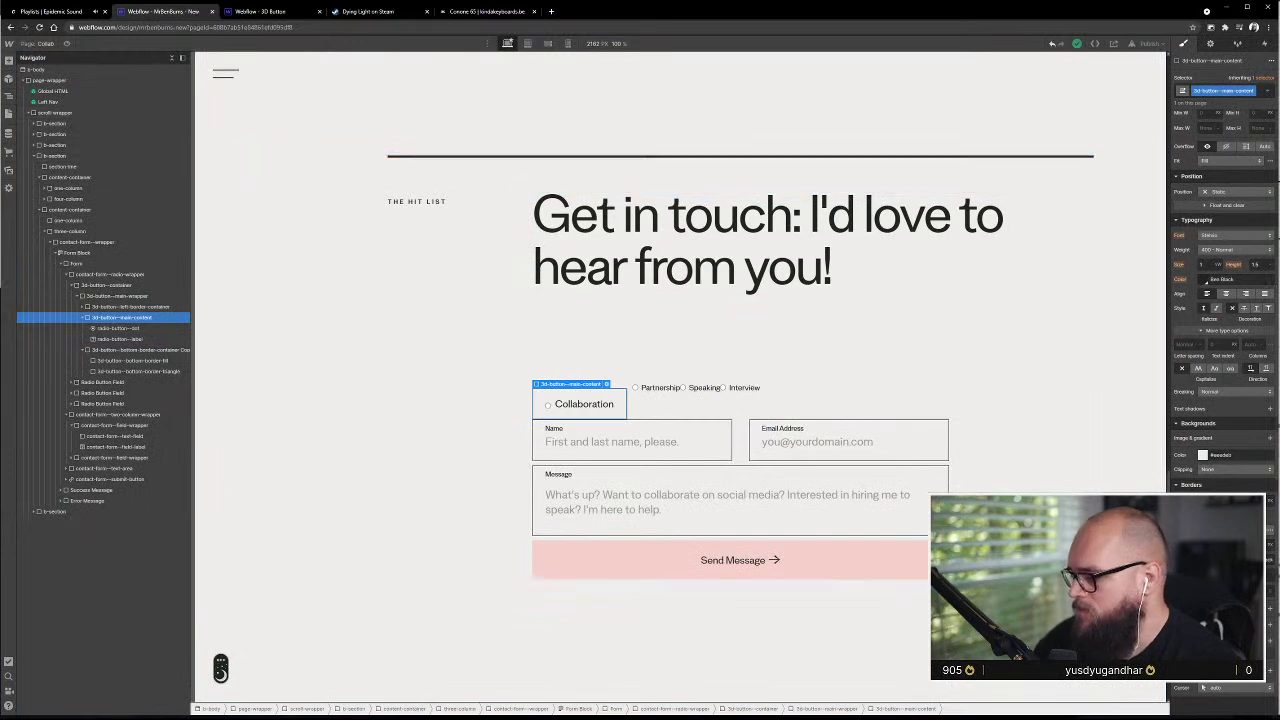
- Set the Collaboration button's transition duration to 300 ms
left_click(1215, 641)
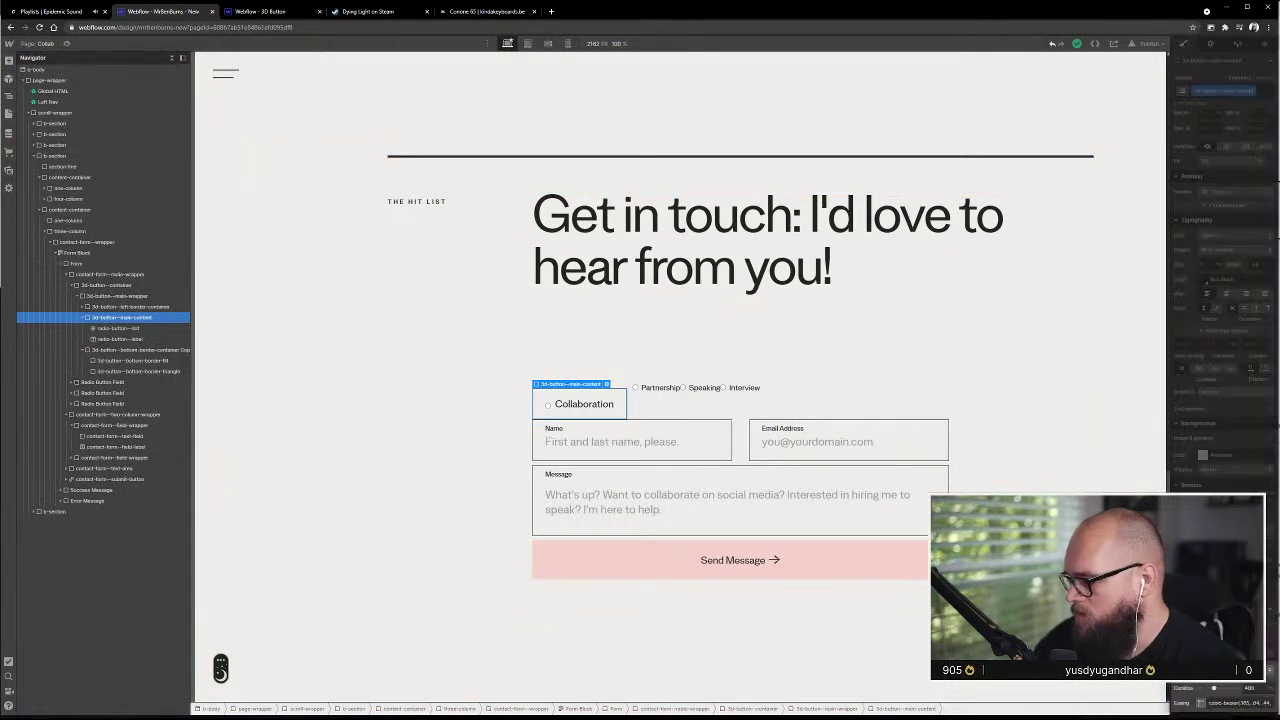
left_click(1248, 692)
key("BackSpace")
key("BackSpace")
type("300")
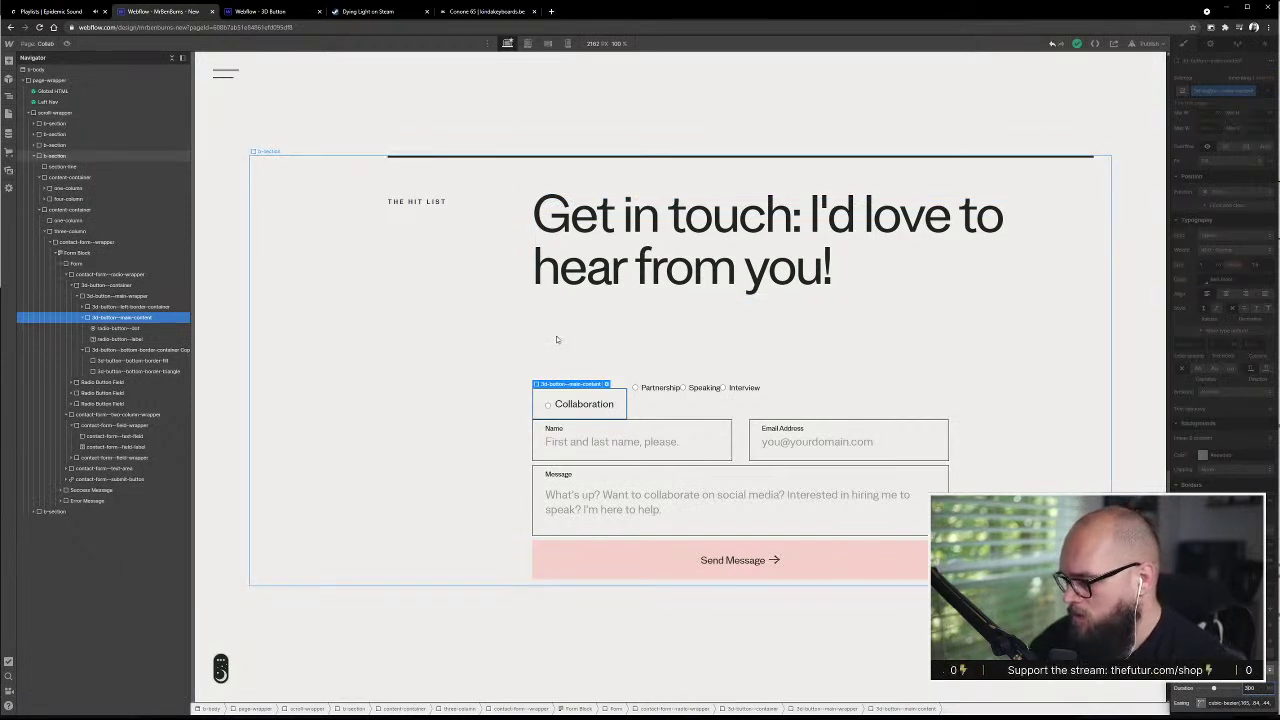
- Give 3d-button--main-wrapper a 200 ms Ease Out Quart transition and preview the page
left_click(756, 340)
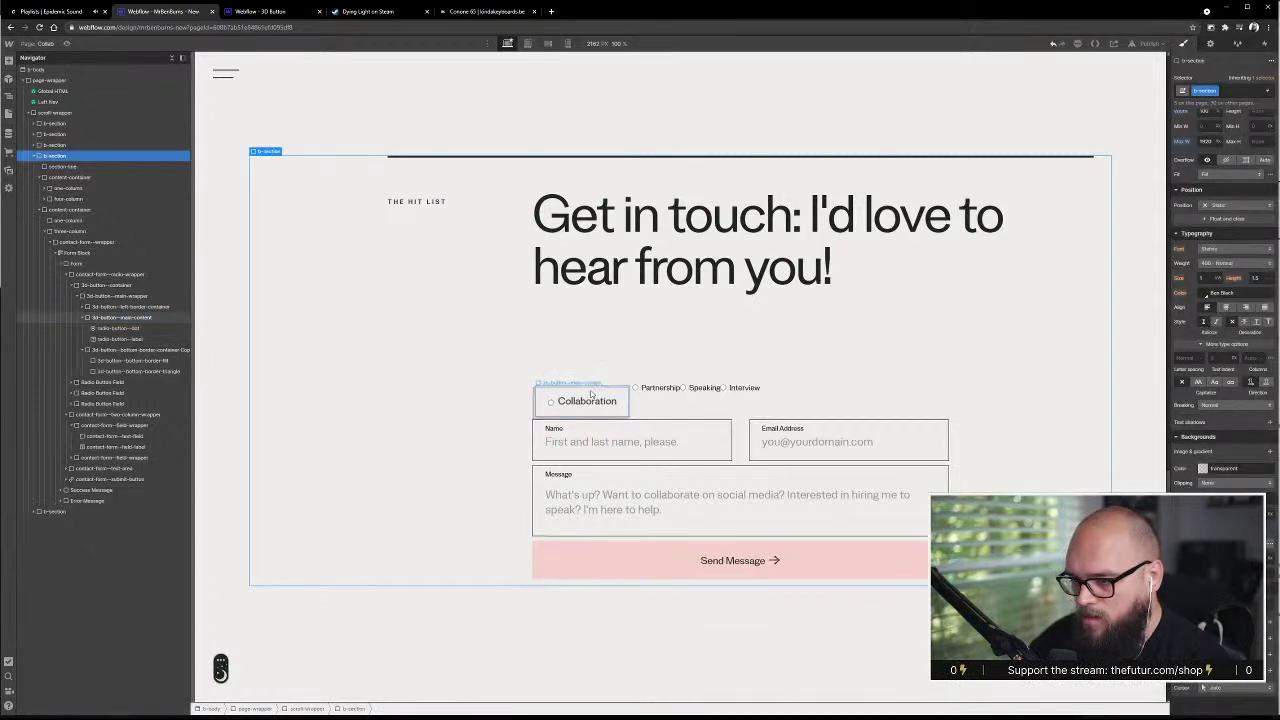
left_click(540, 403)
left_click(105, 296)
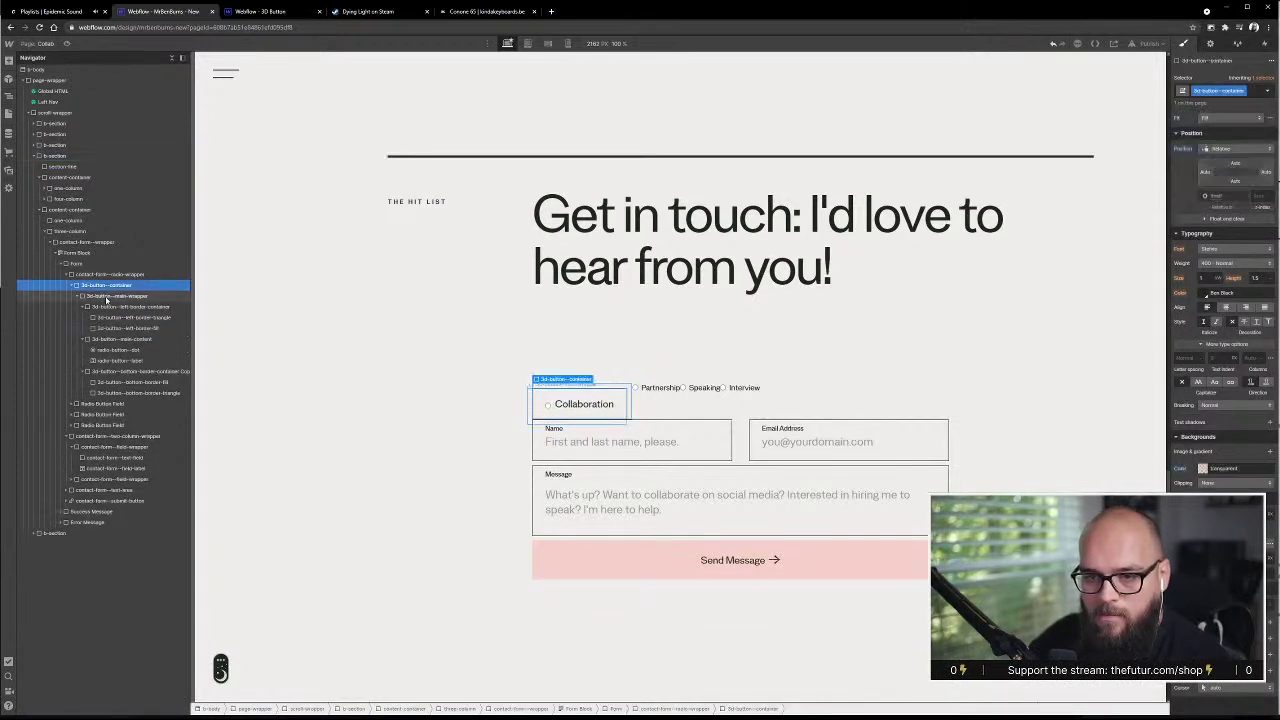
left_click(1248, 688)
type("200")
left_click(1201, 703)
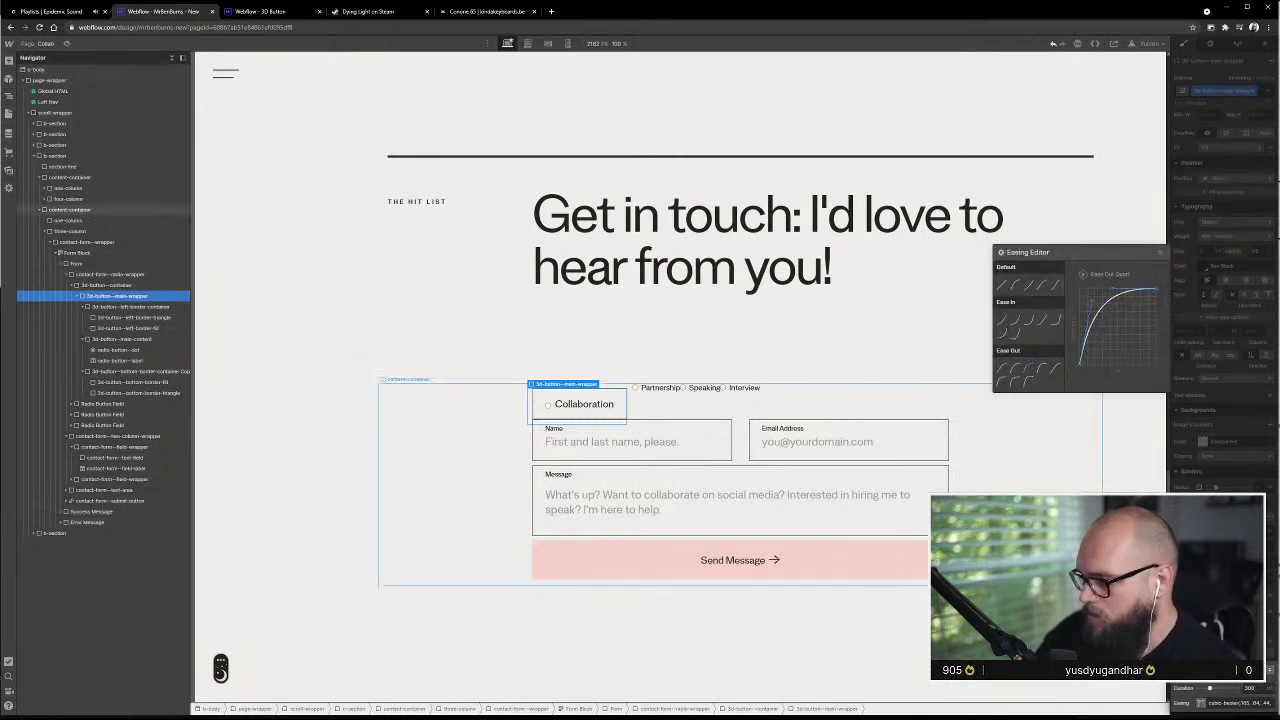
left_click(68, 199)
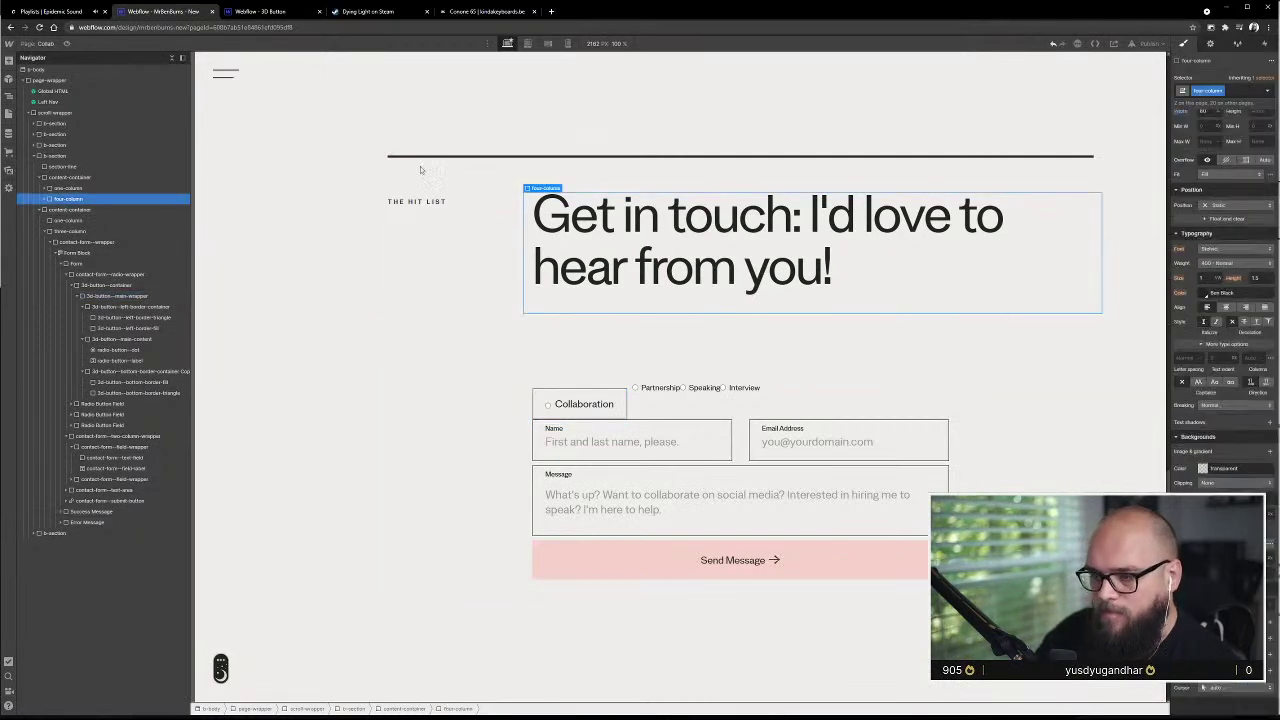
left_click(66, 43)
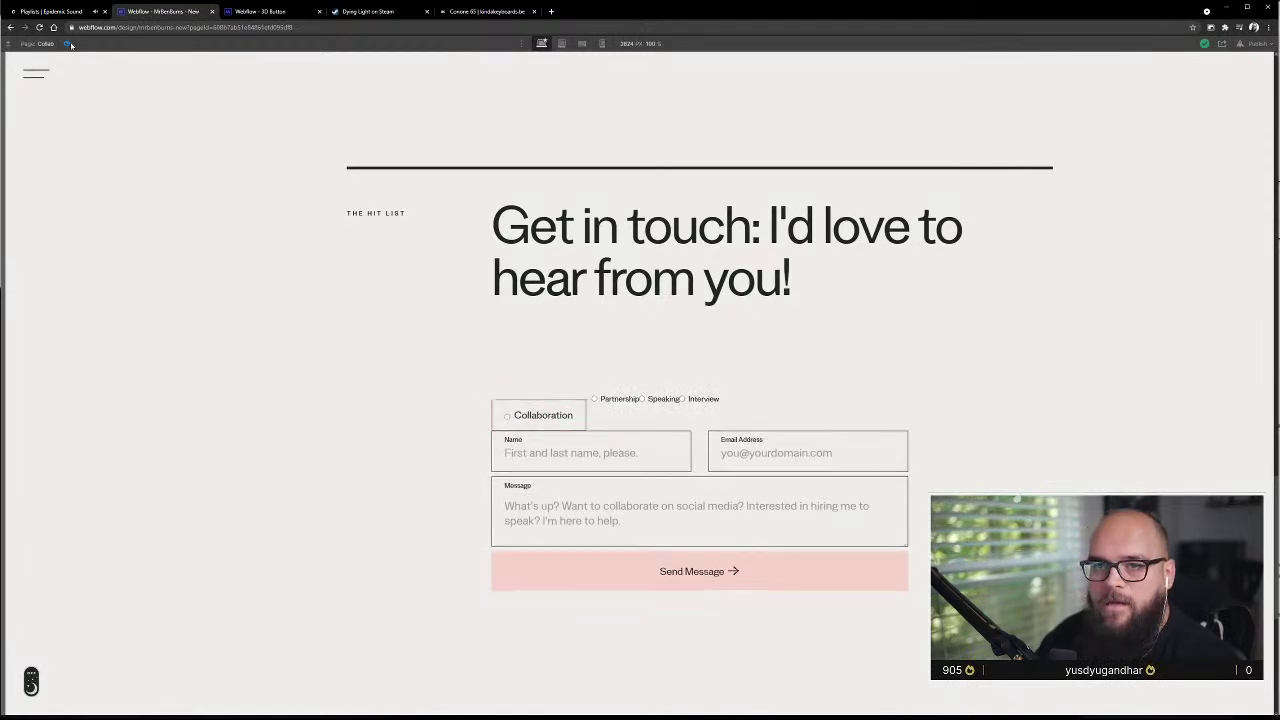
- Leave preview, select 3d-button--main-content, and toggle its Hover state back to None
key("ctrl+shift+p")
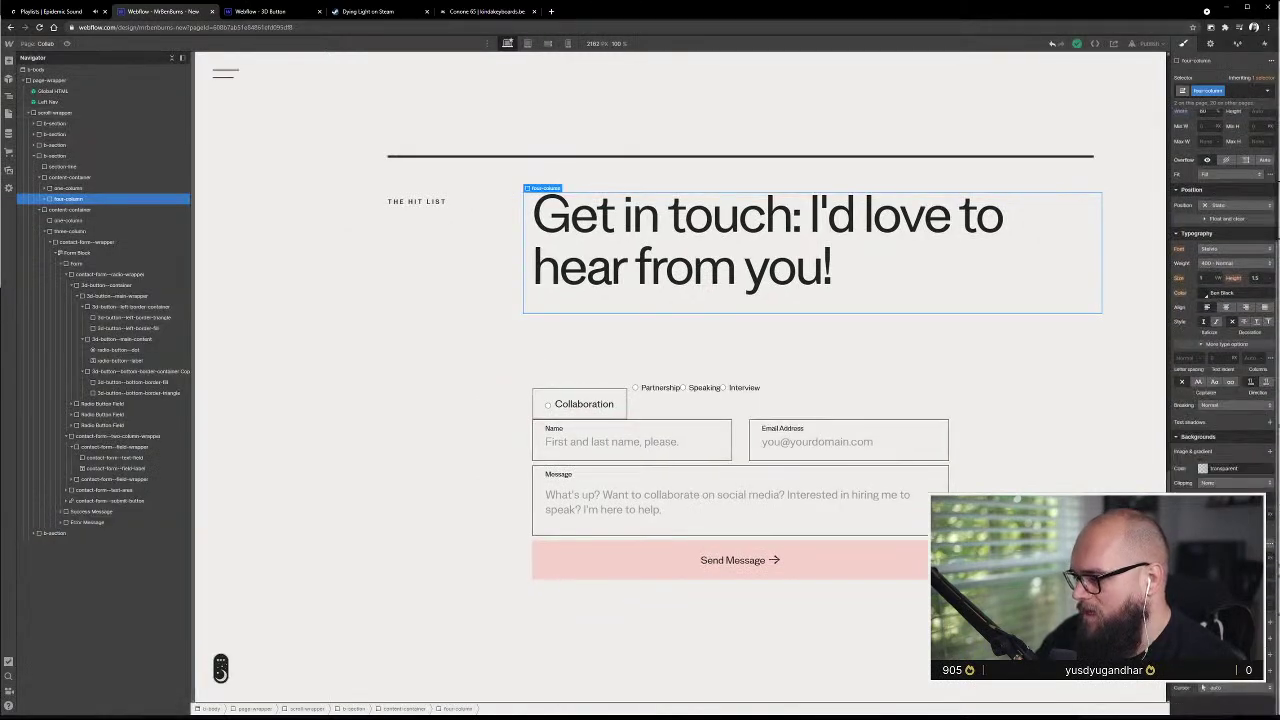
left_click(627, 410)
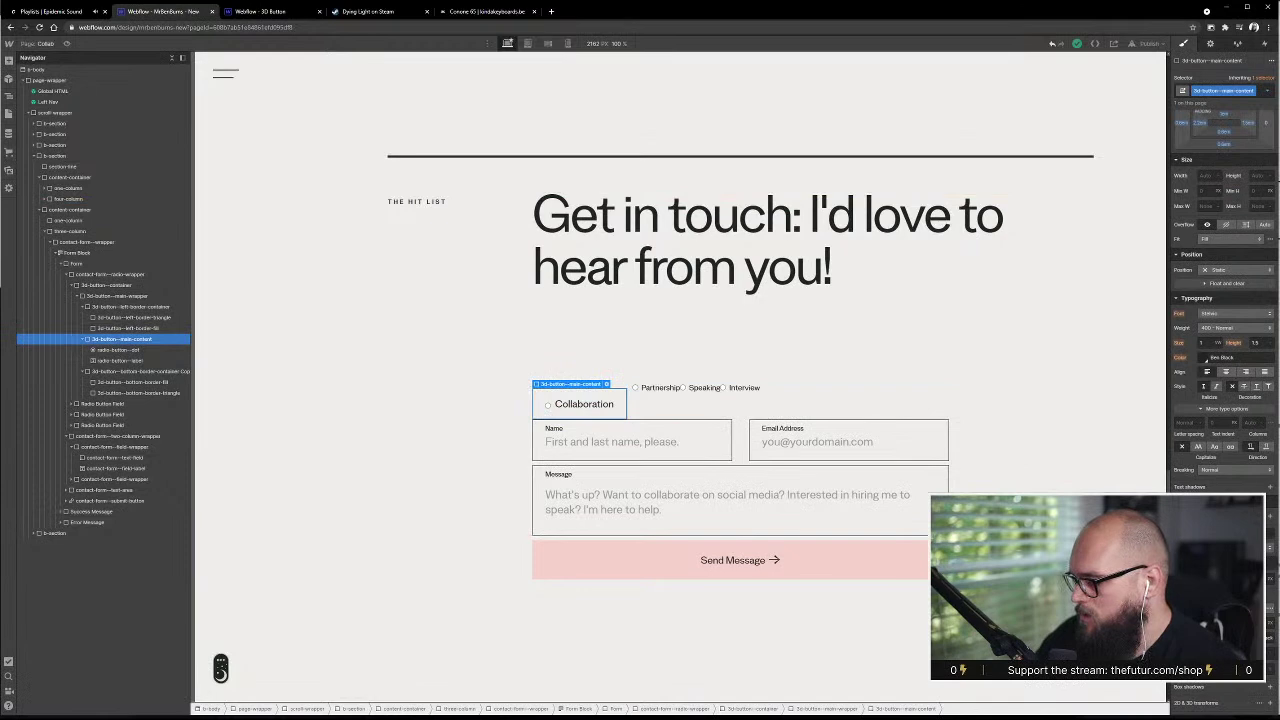
left_click(1267, 91)
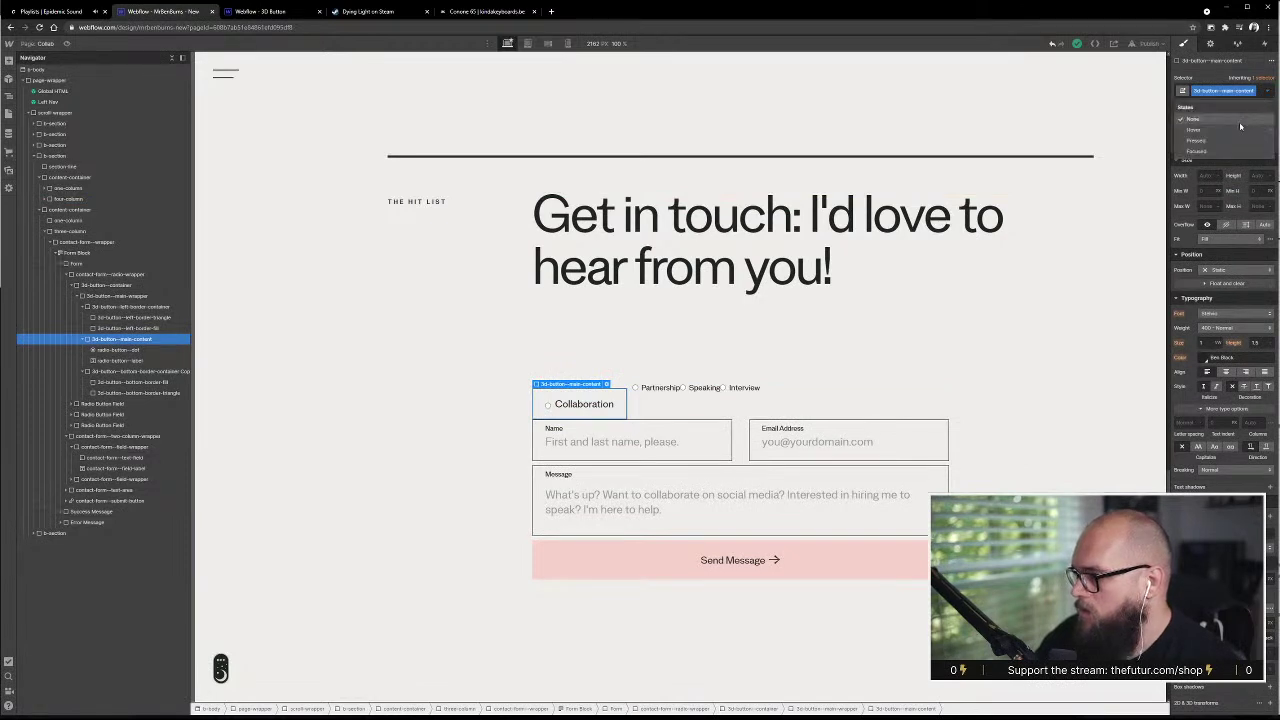
left_click(1241, 130)
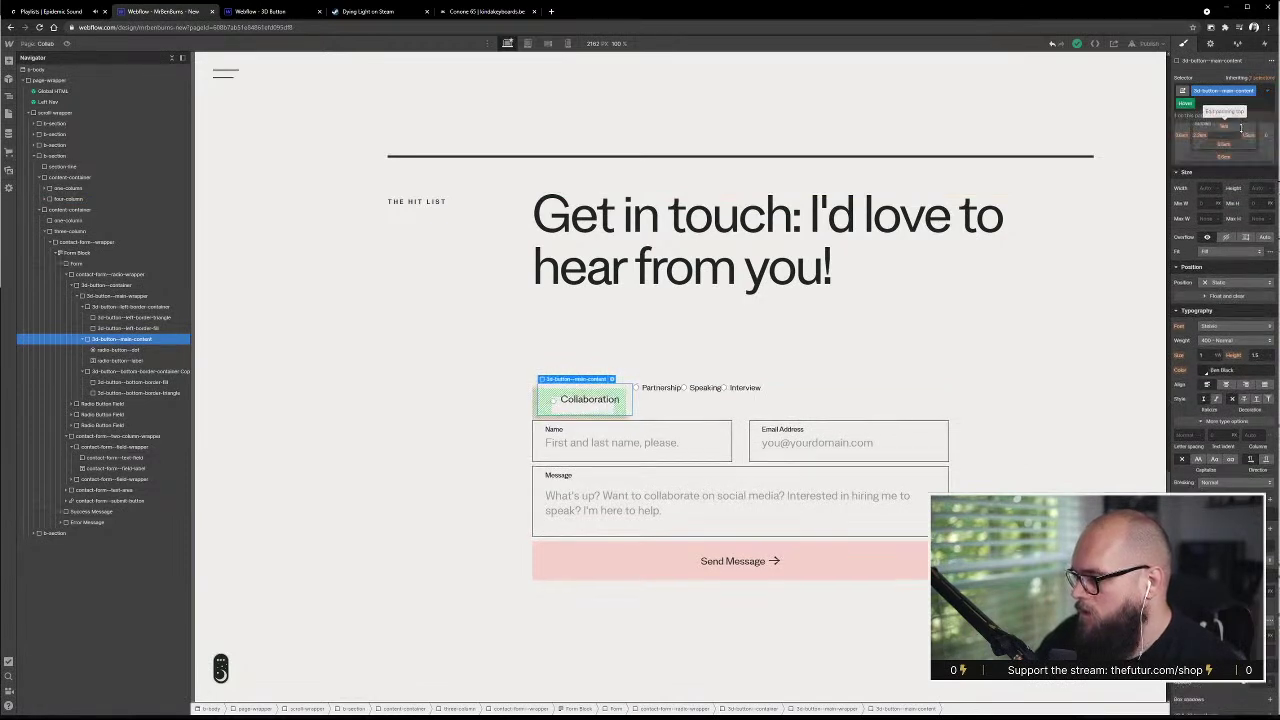
left_click(1267, 91)
left_click(1235, 117)
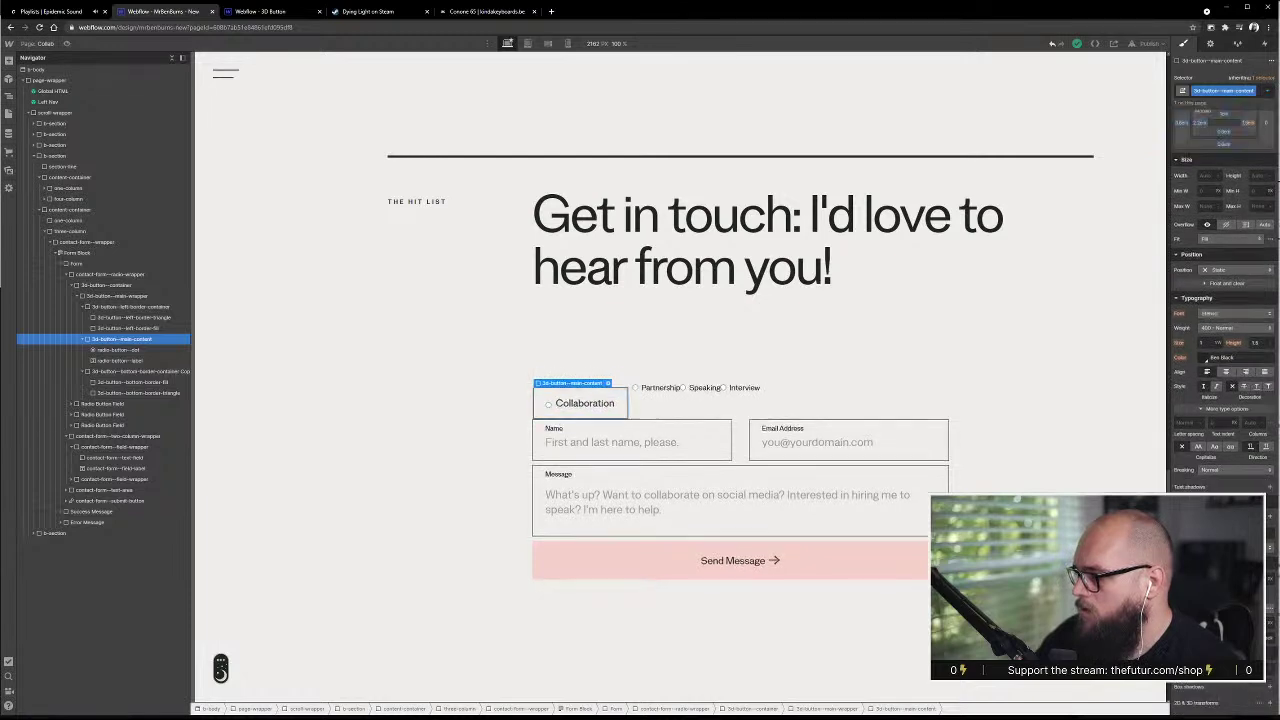
- Change the main content's transition duration to 5 and preview the button
left_click(1203, 687)
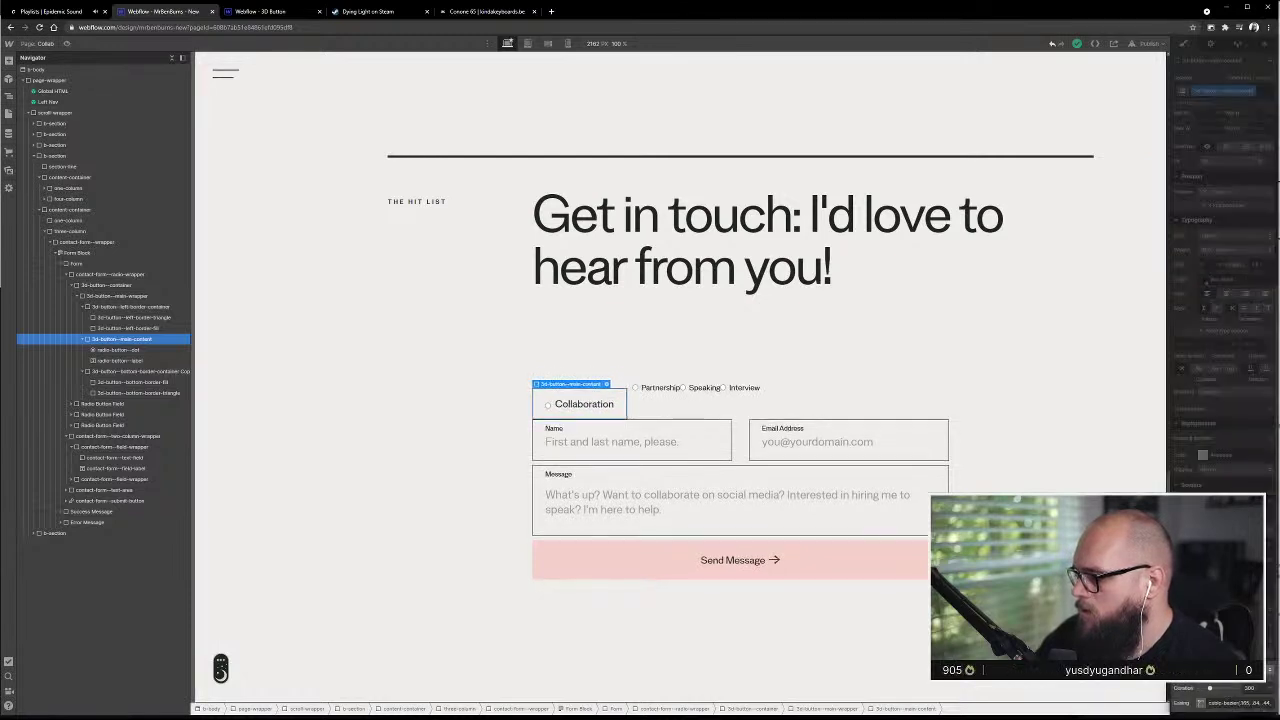
left_click(1247, 687)
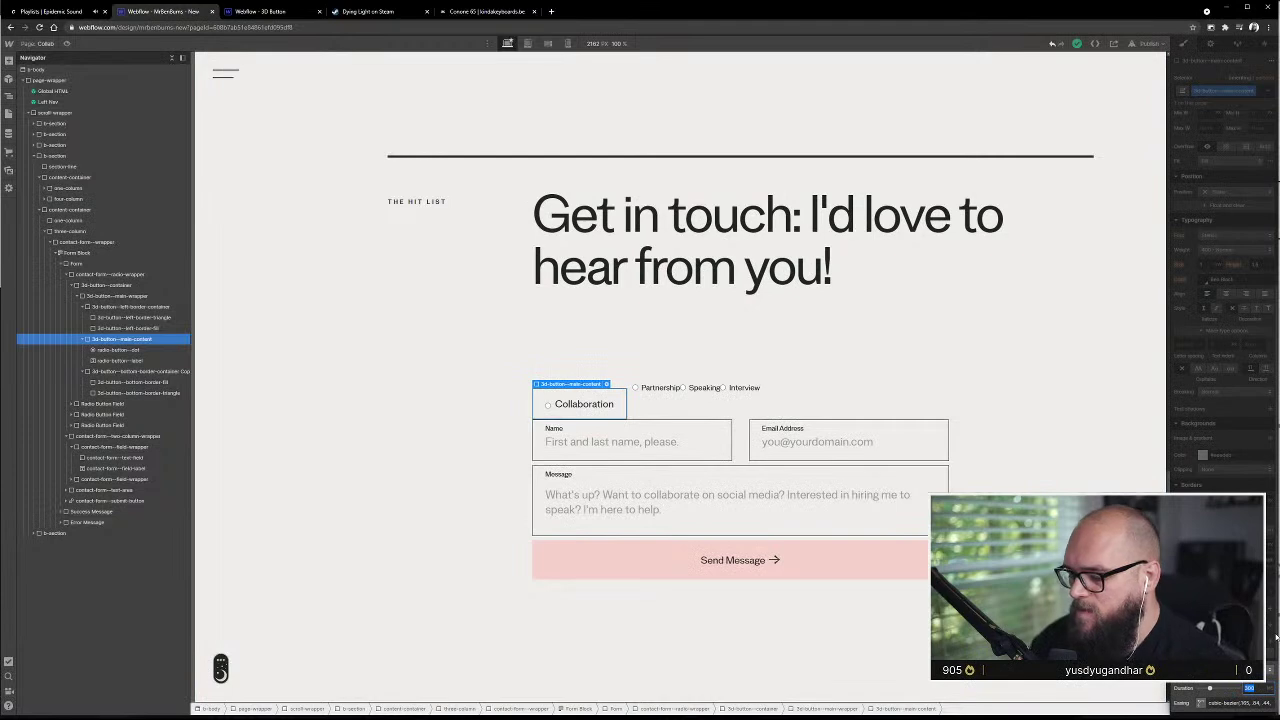
type("50")
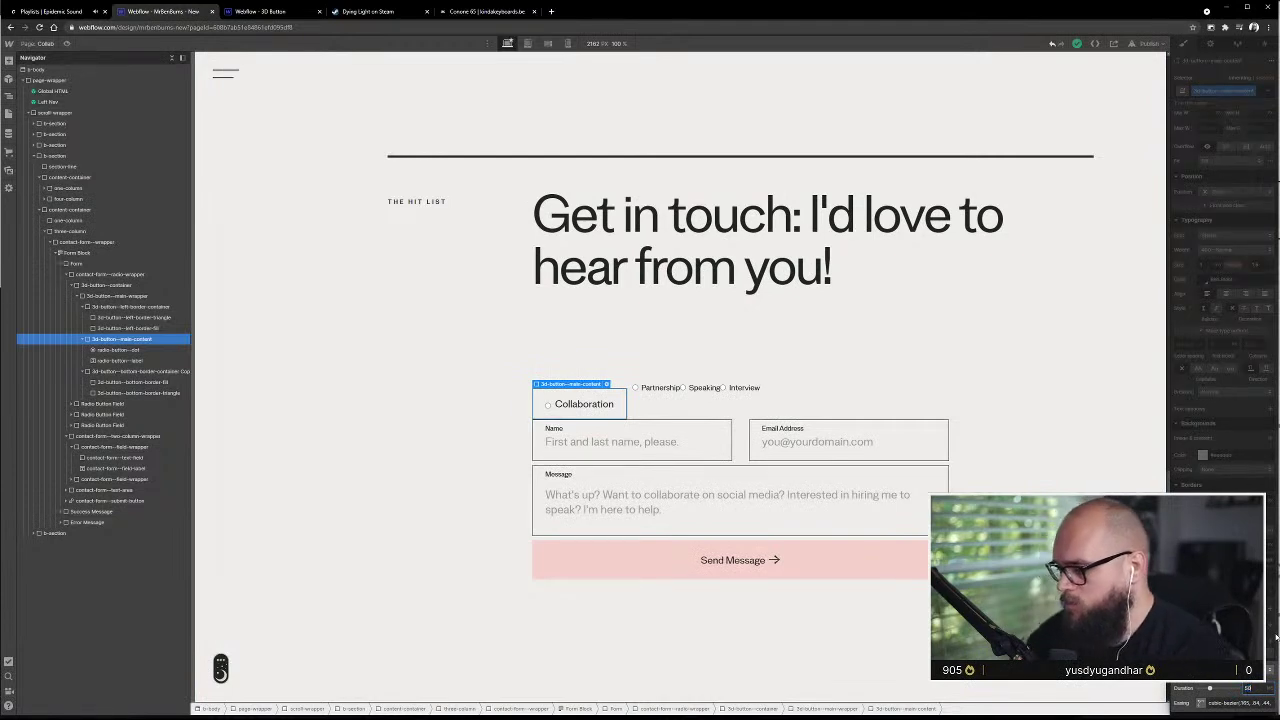
key("Return")
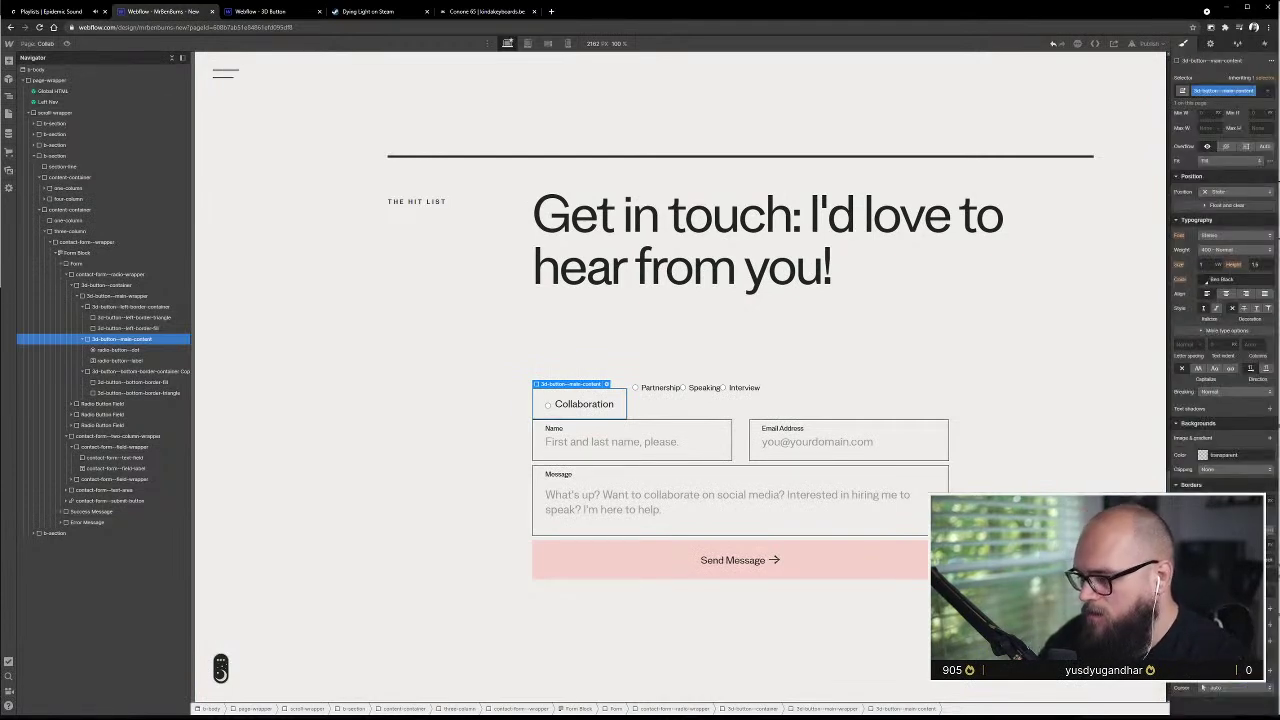
left_click(67, 44)
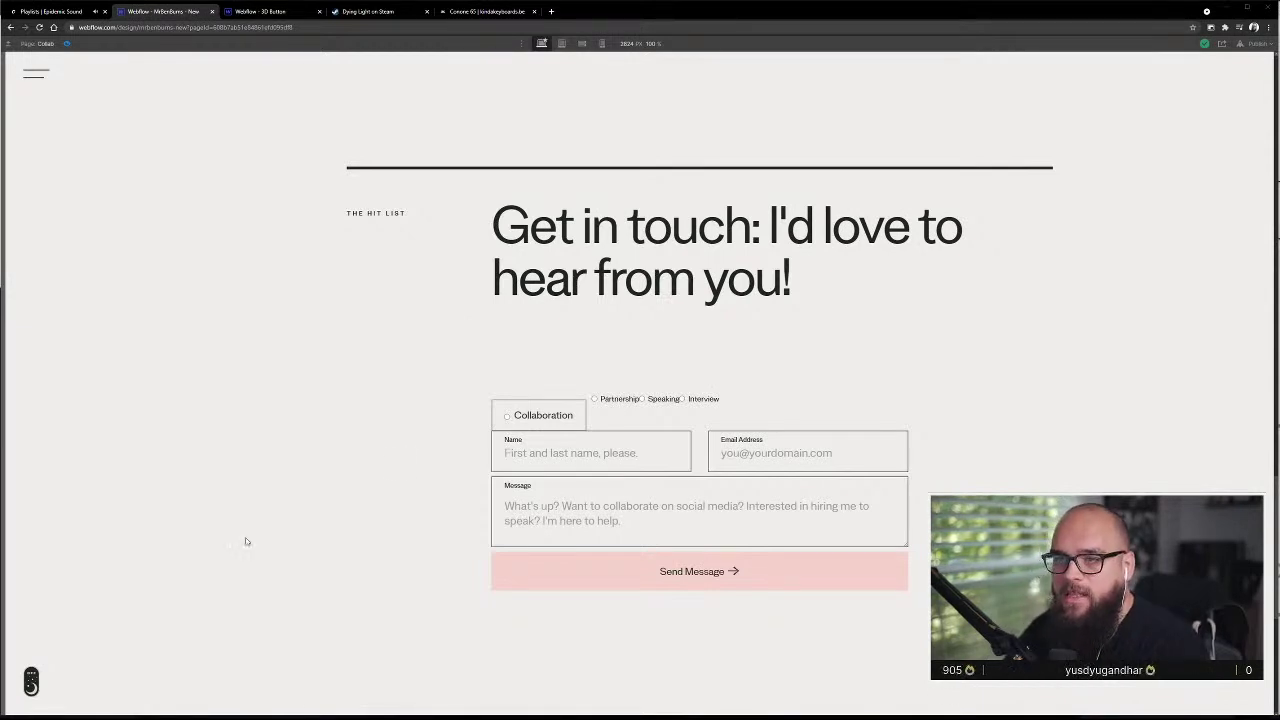
- Load the Wizardry jQuery Builder in a new browser tab
left_click(551, 11)
type("https://wizardry-technique.webflow.io/jquery-writer")
key("Return")
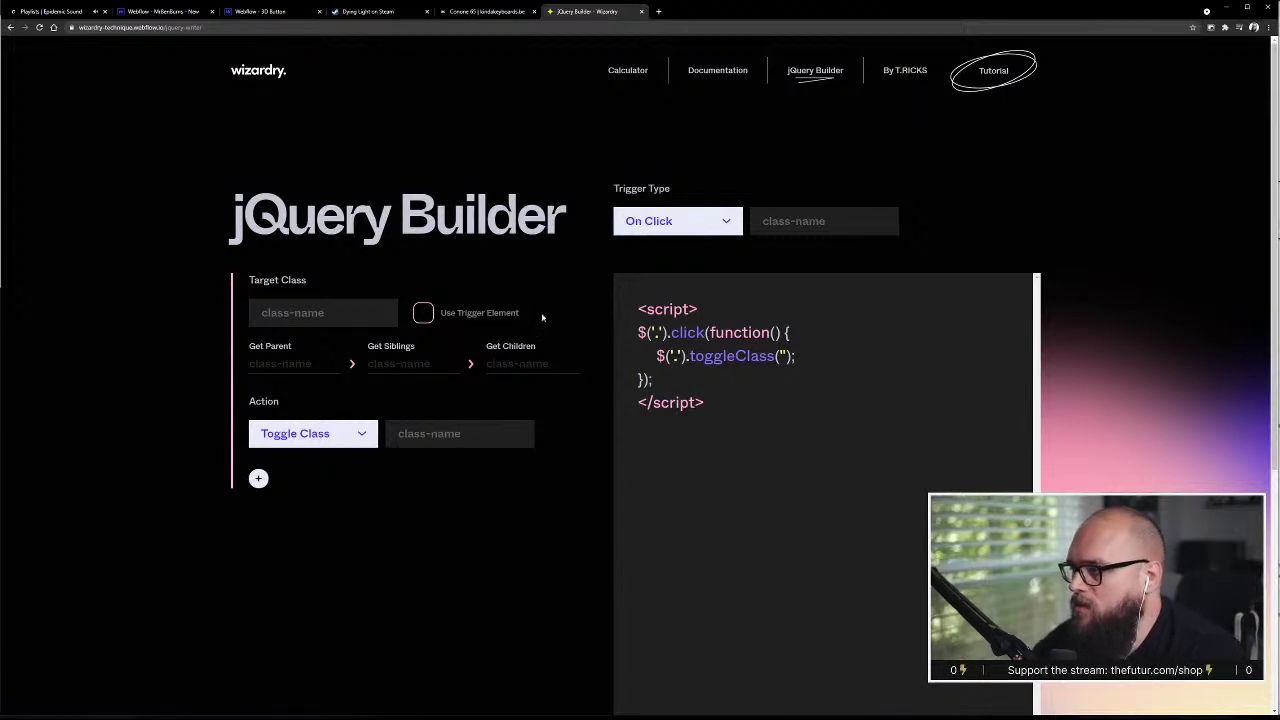
- Scroll the jQuery Builder page and open its Builder Tutorial video on YouTube
scroll(337, 446, "down", 4)
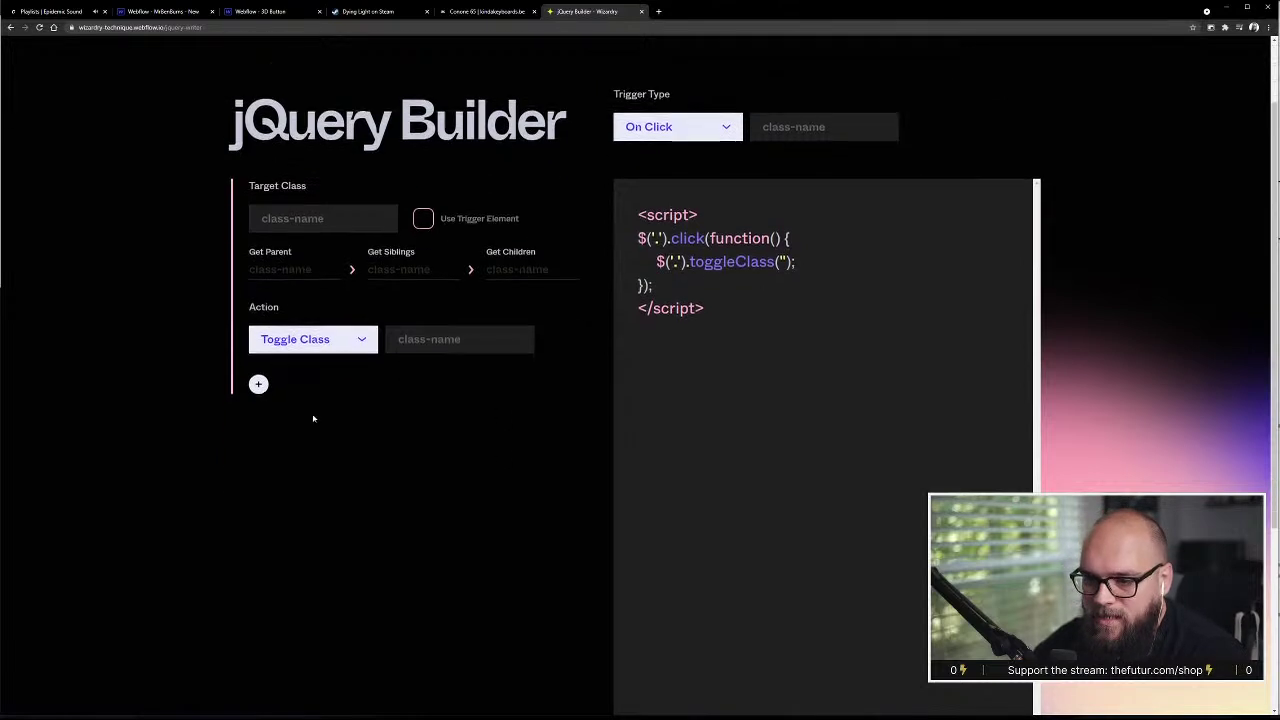
scroll(337, 449, "up", 4)
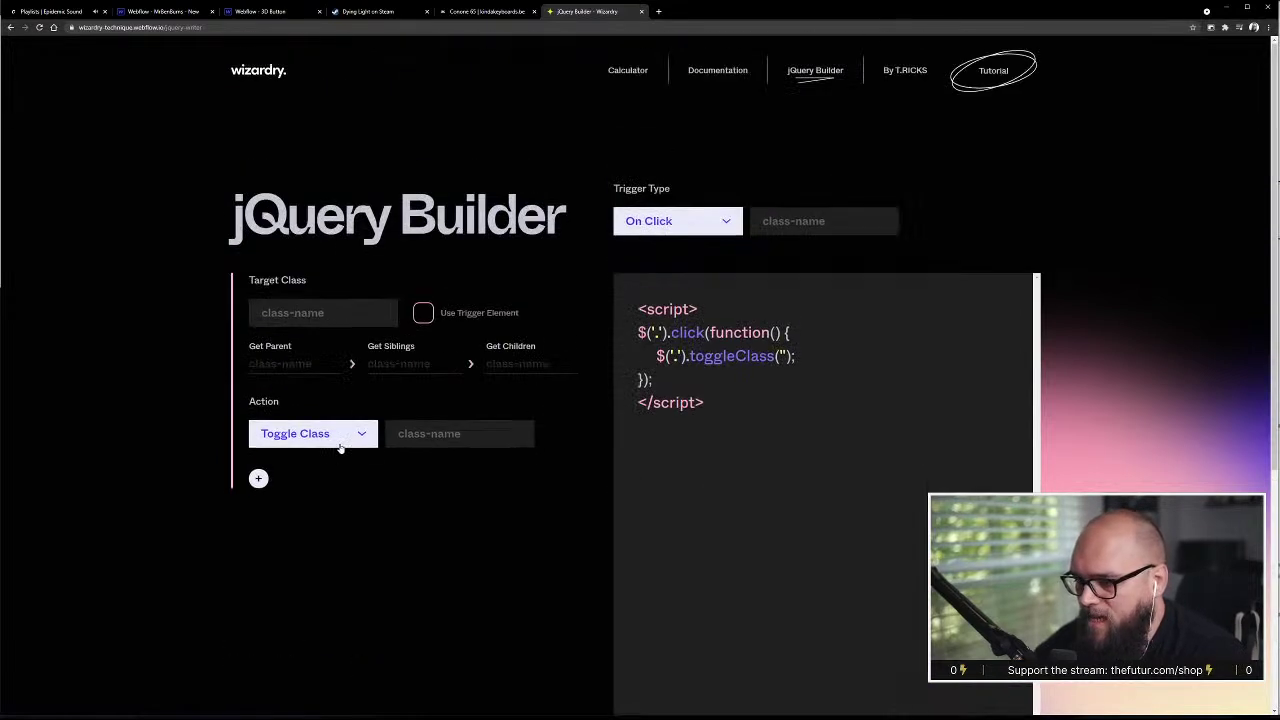
scroll(340, 449, "down", 3)
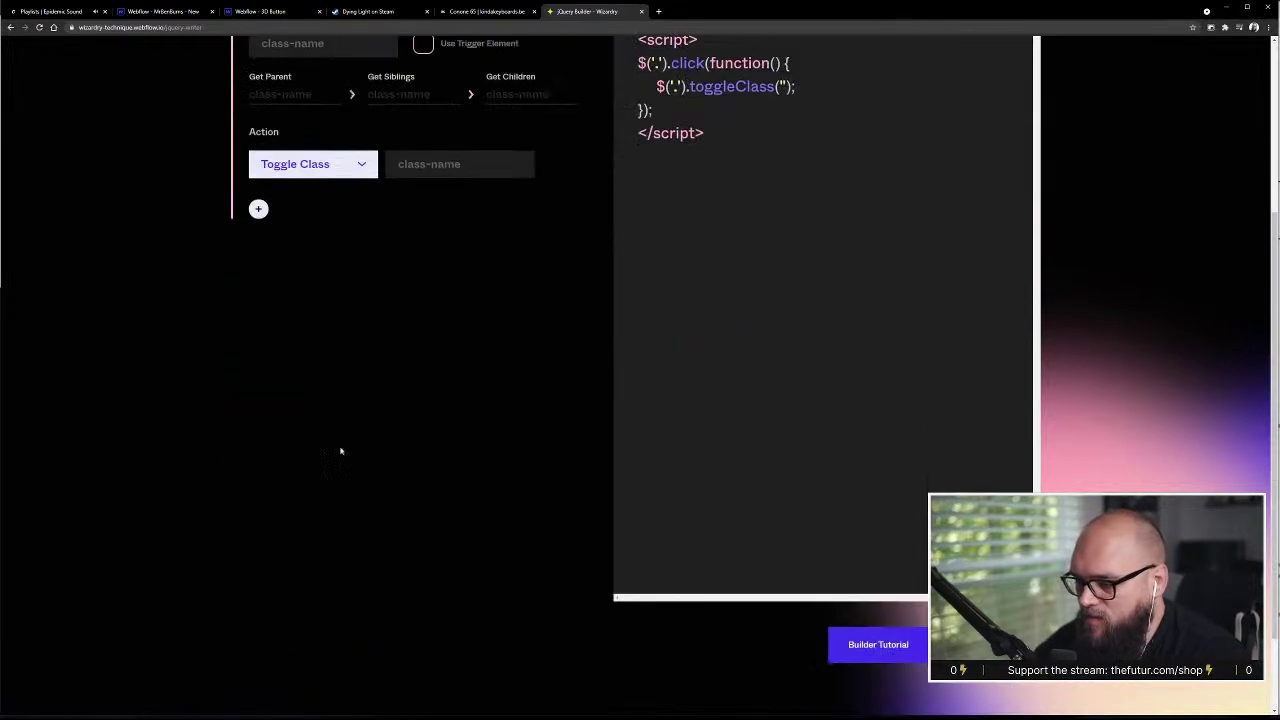
left_click(919, 649)
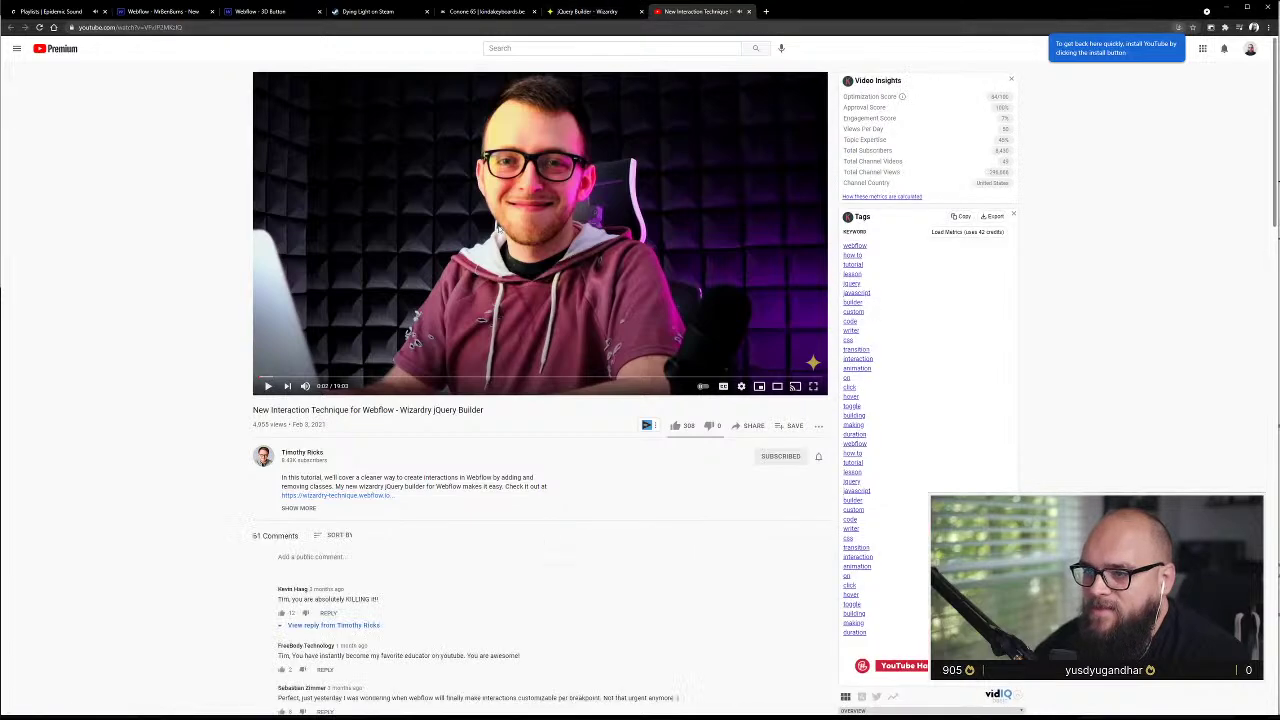
- Return to the jQuery Builder - Wizardry tab and scroll back to its top
left_click(598, 12)
scroll(333, 453, "up", 3)
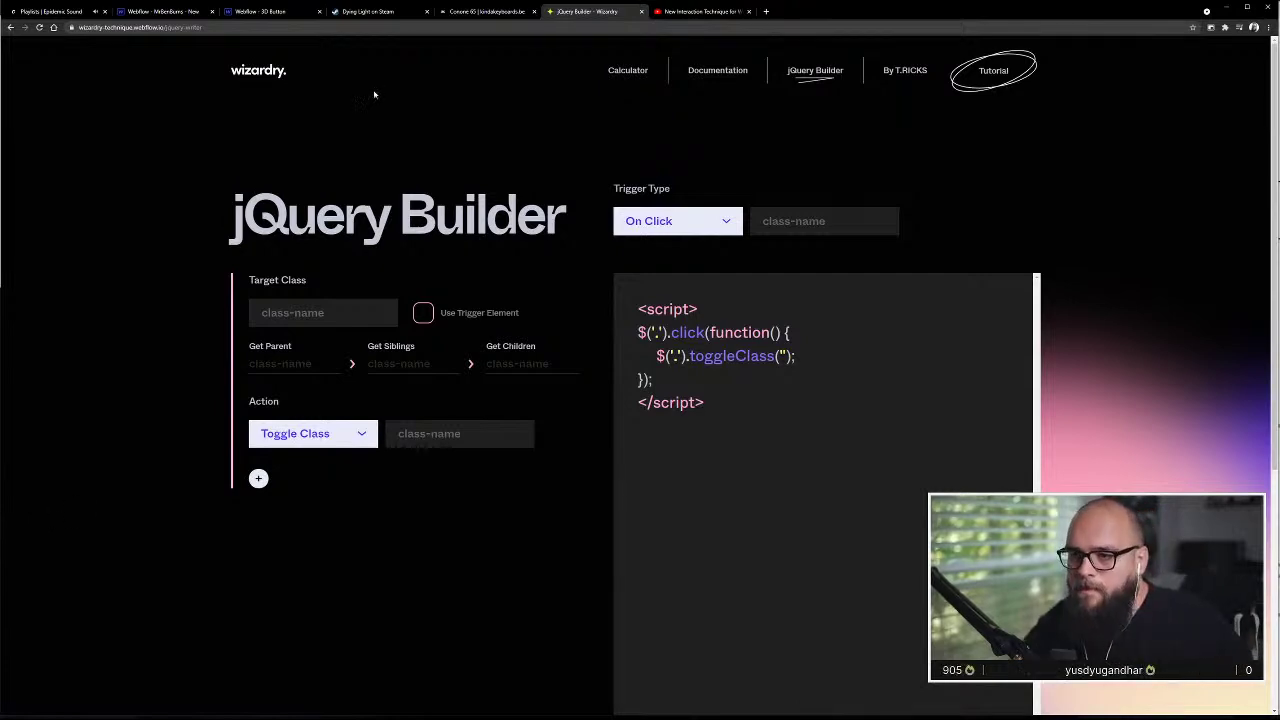
- Close the Dying Light and Conone 65 tabs and return to the Webflow project
left_click(487, 11)
left_click(368, 11)
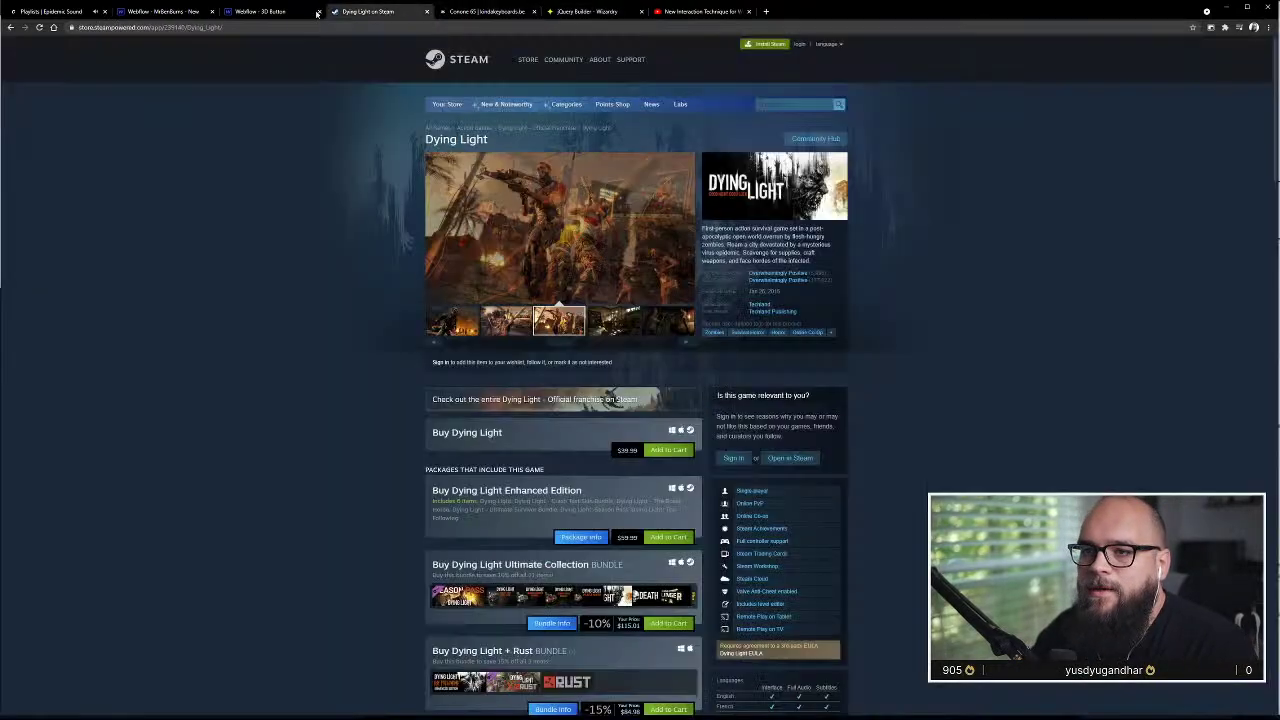
left_click(426, 11)
left_click(427, 11)
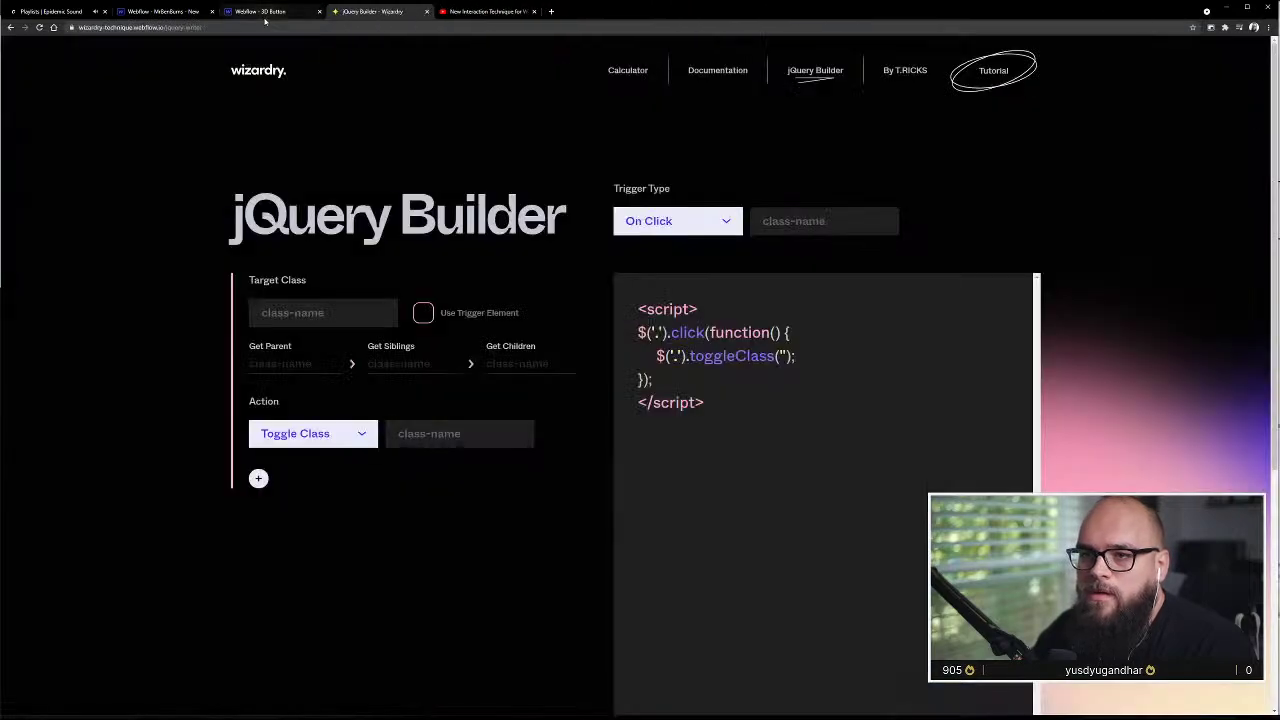
left_click(160, 11)
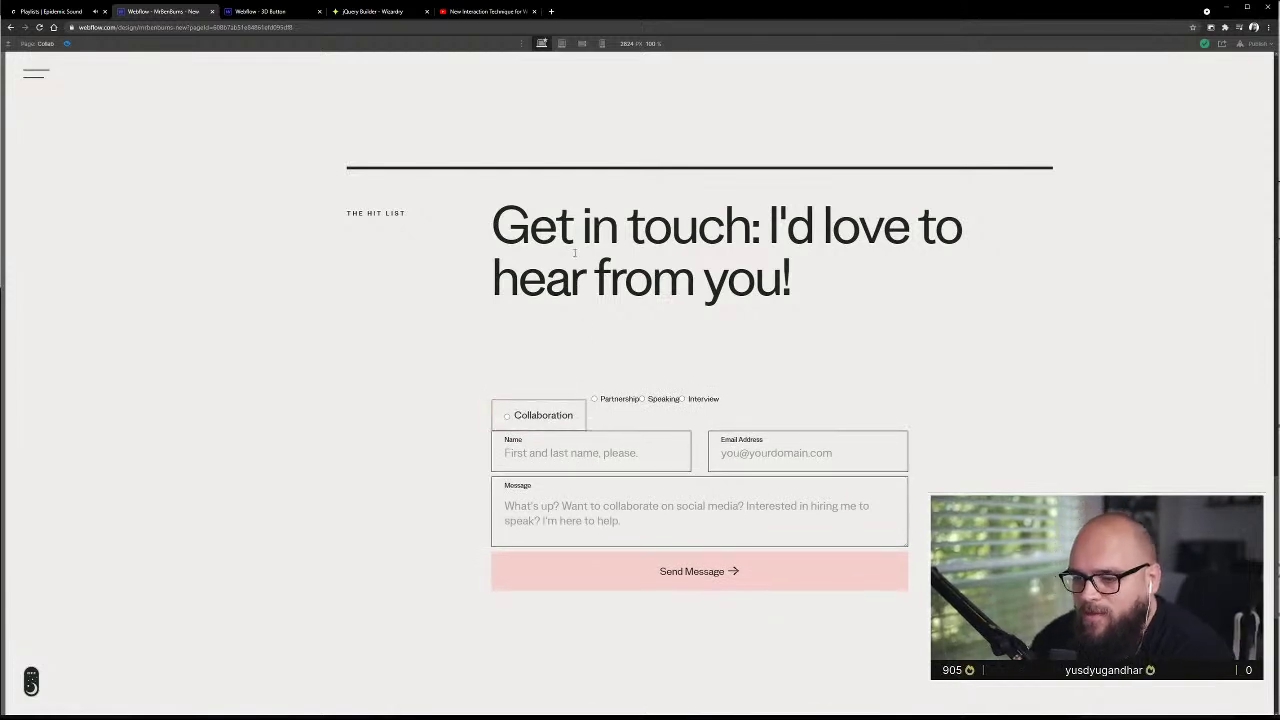
- Exit preview and scroll the canvas down to the contact form
left_click(67, 44)
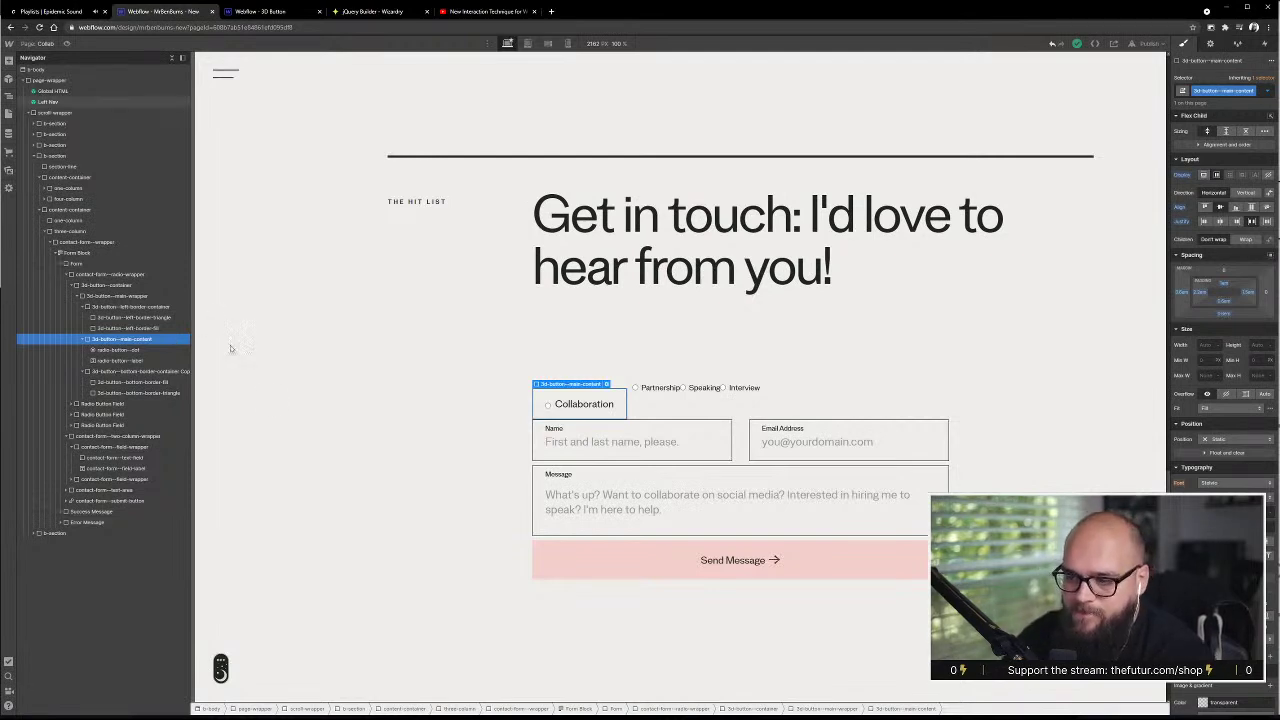
scroll(605, 323, "down", 3)
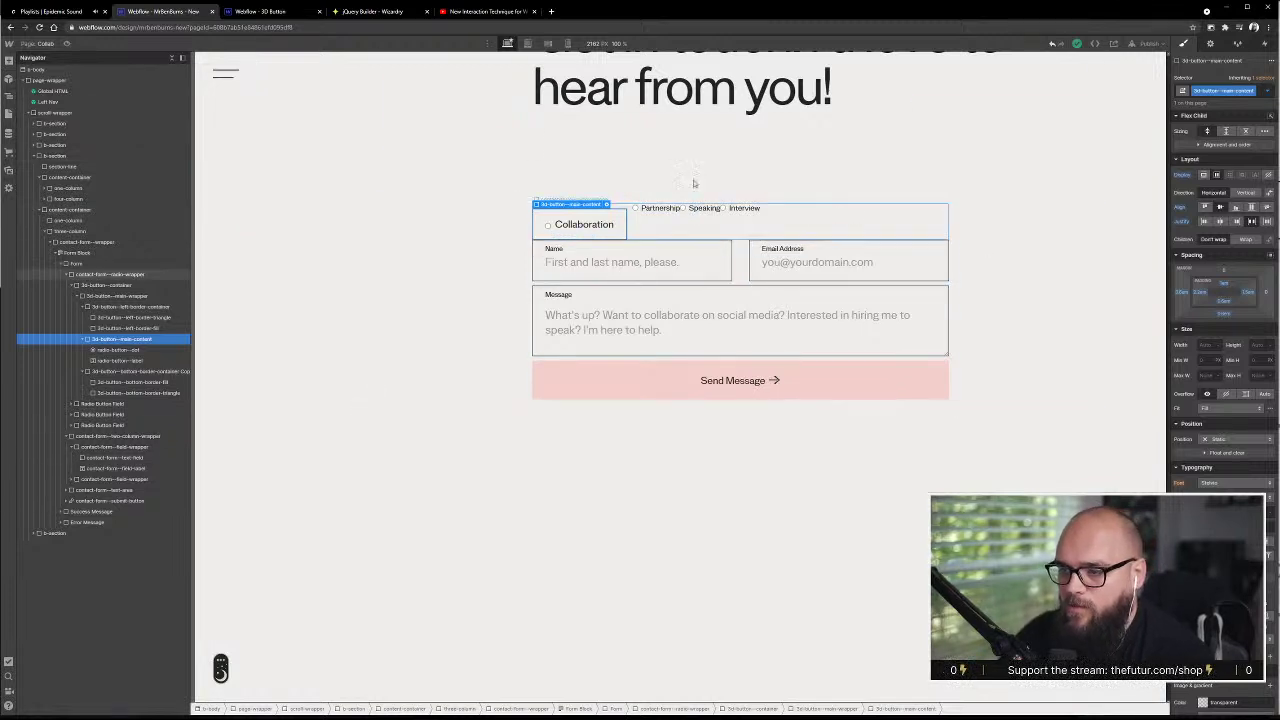
left_click(66, 44)
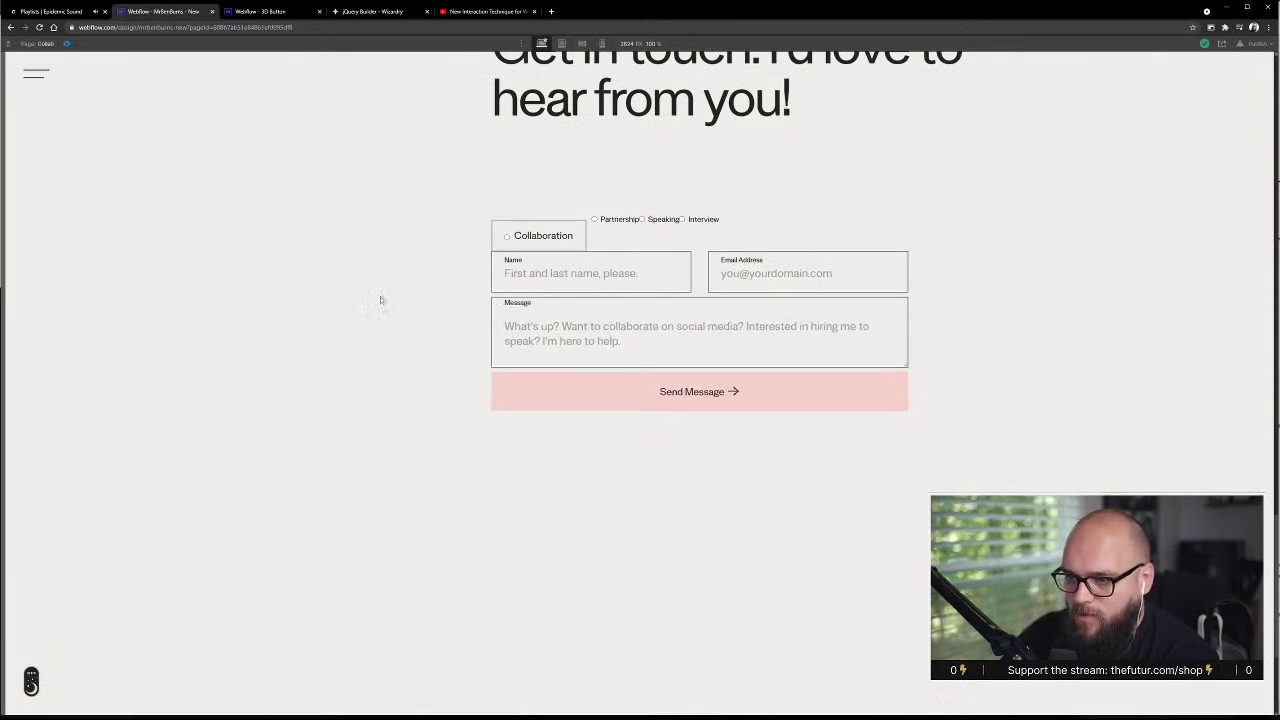
left_click(549, 331)
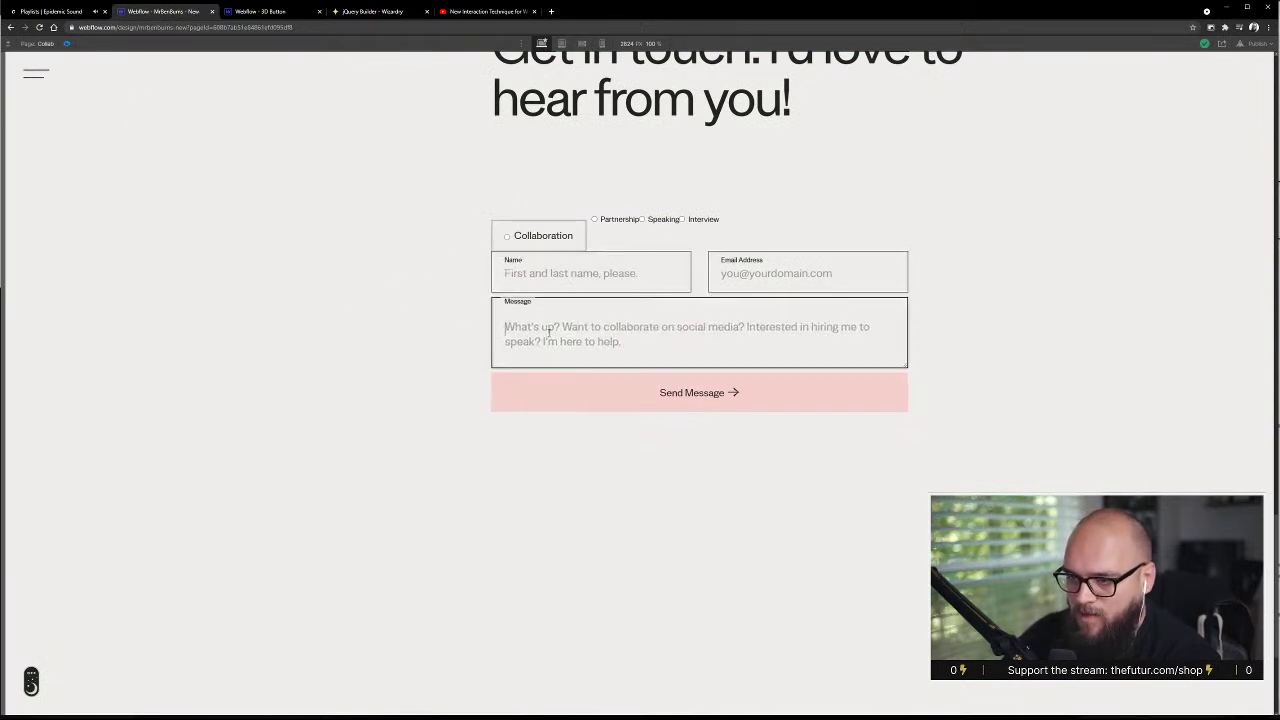
left_click(423, 314)
left_click(526, 325)
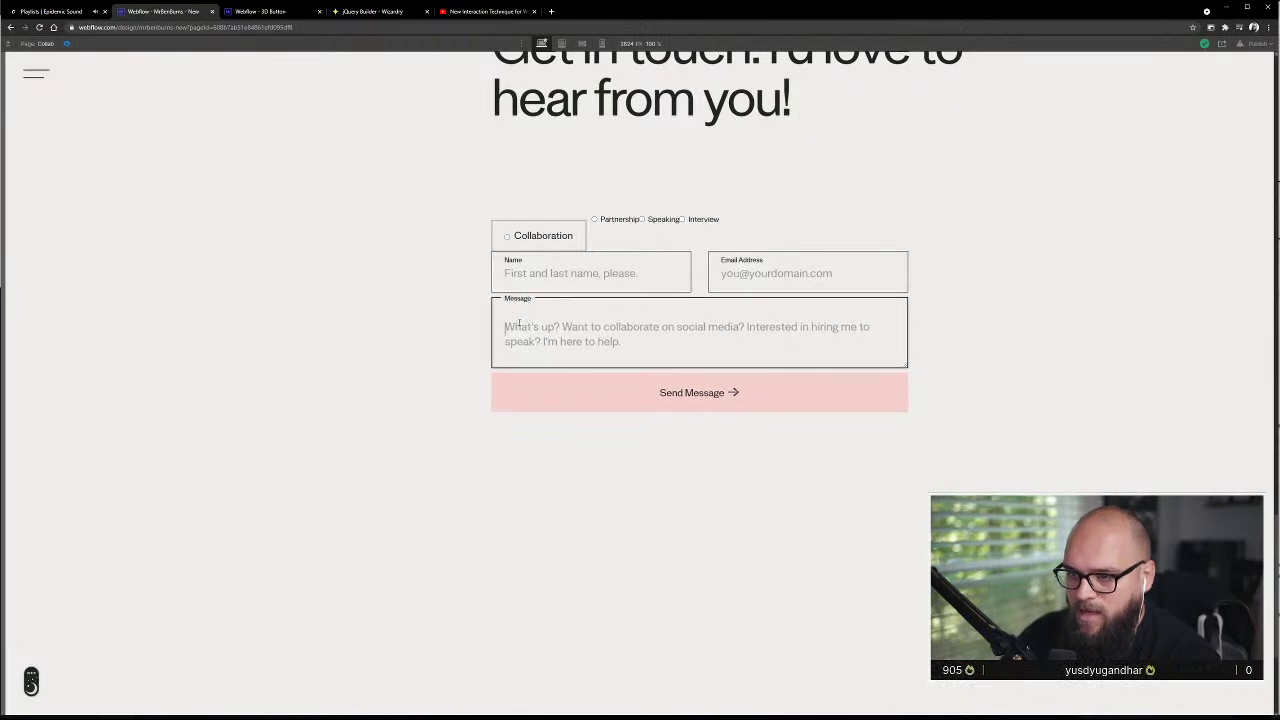
left_click(430, 316)
left_click(510, 323)
left_click(389, 307)
left_click(530, 326)
left_click(394, 336)
left_click(522, 341)
left_click(403, 310)
left_click(564, 320)
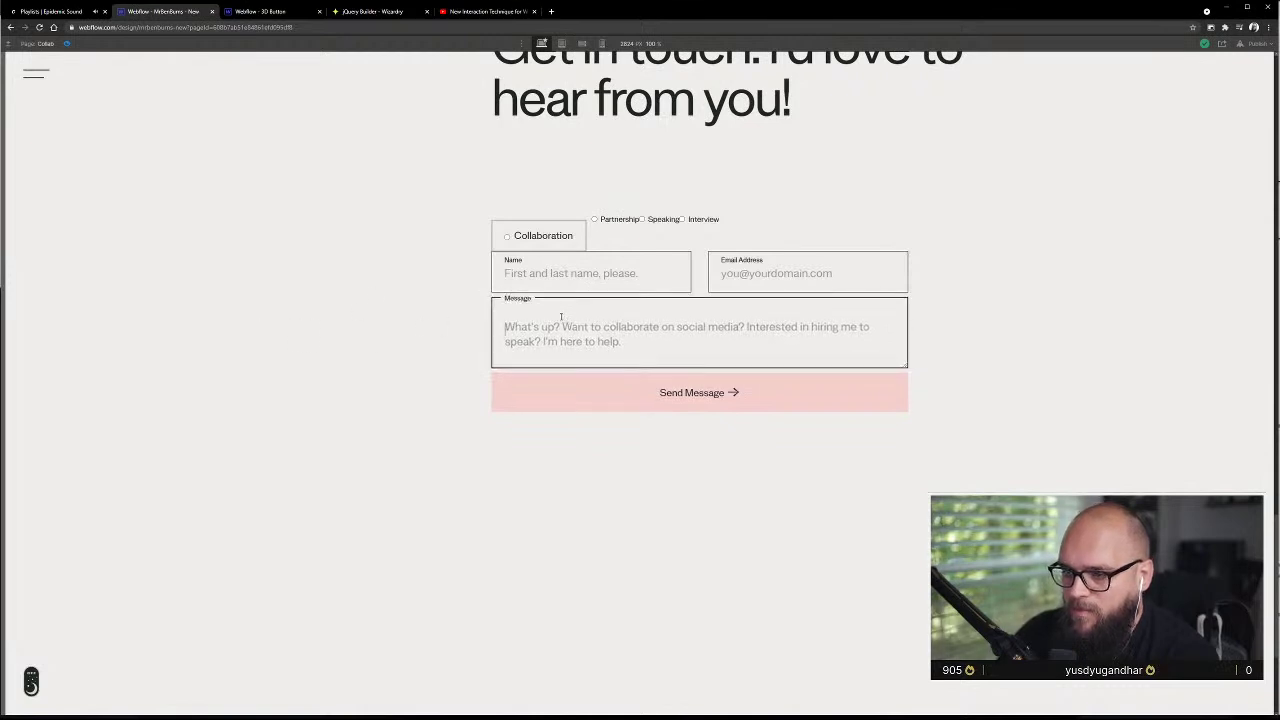
left_click(471, 343)
left_click(565, 333)
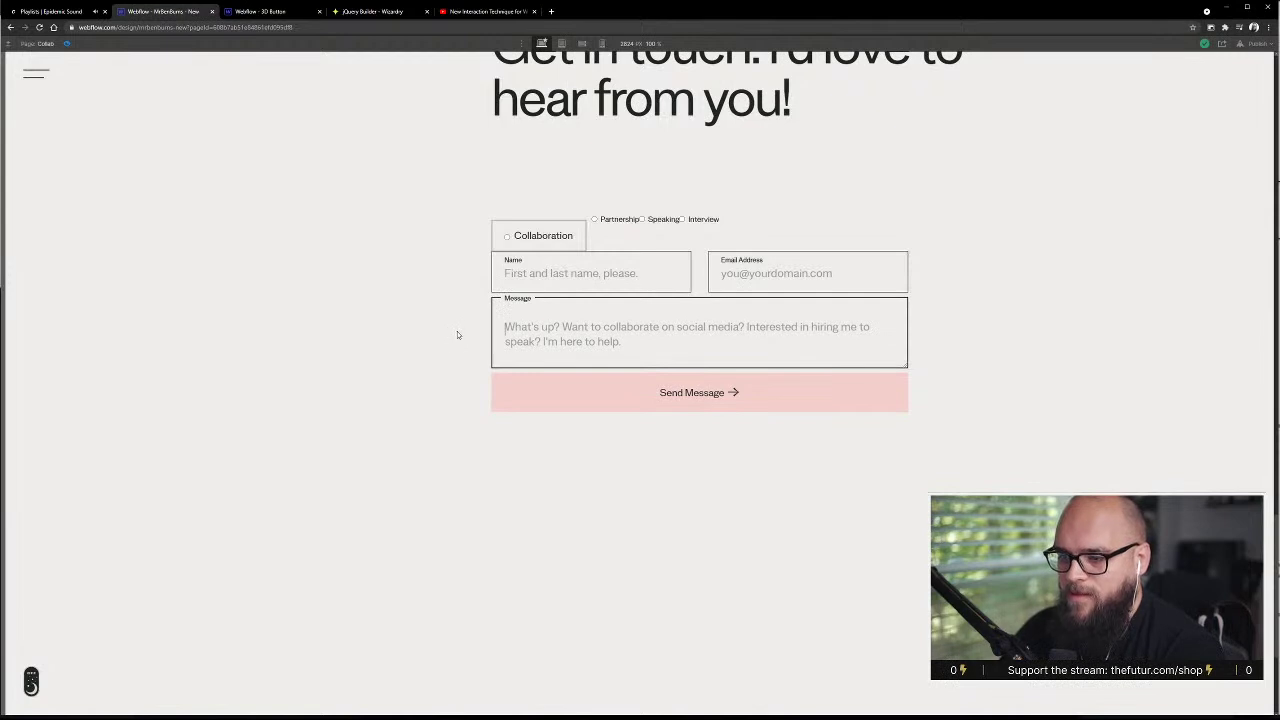
left_click(471, 337)
left_click(518, 345)
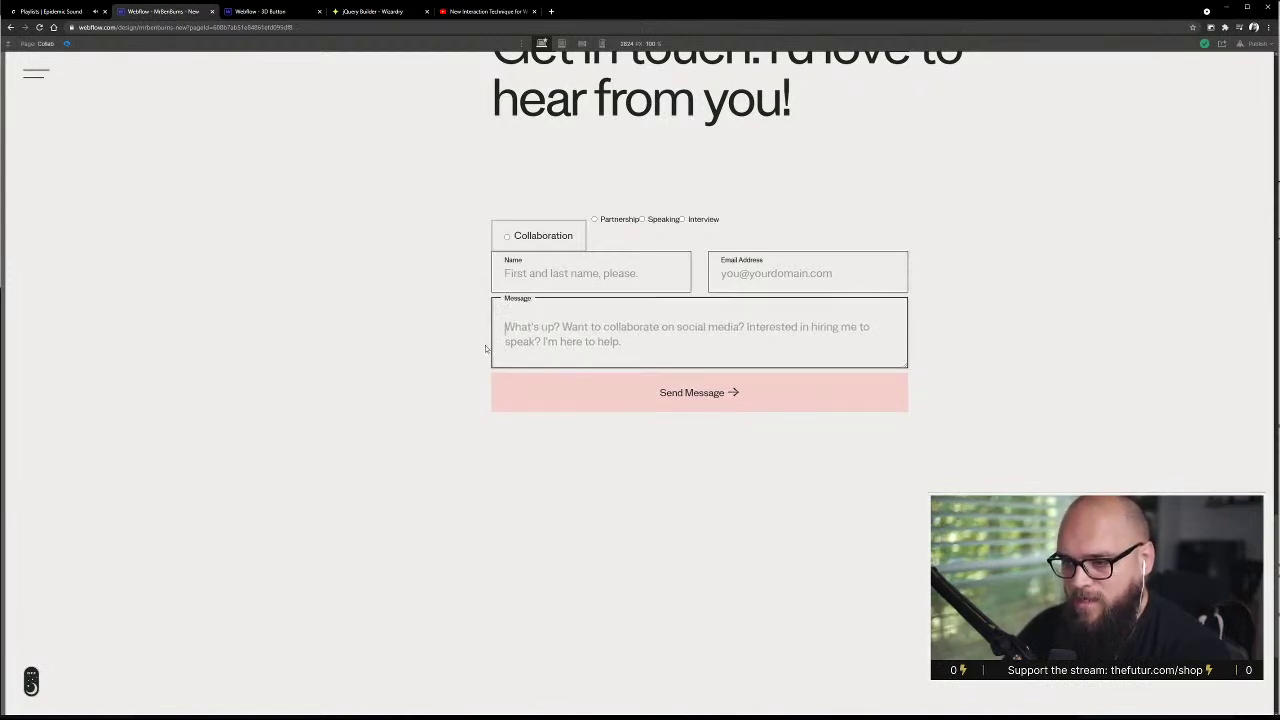
left_click(509, 272)
left_click(755, 279)
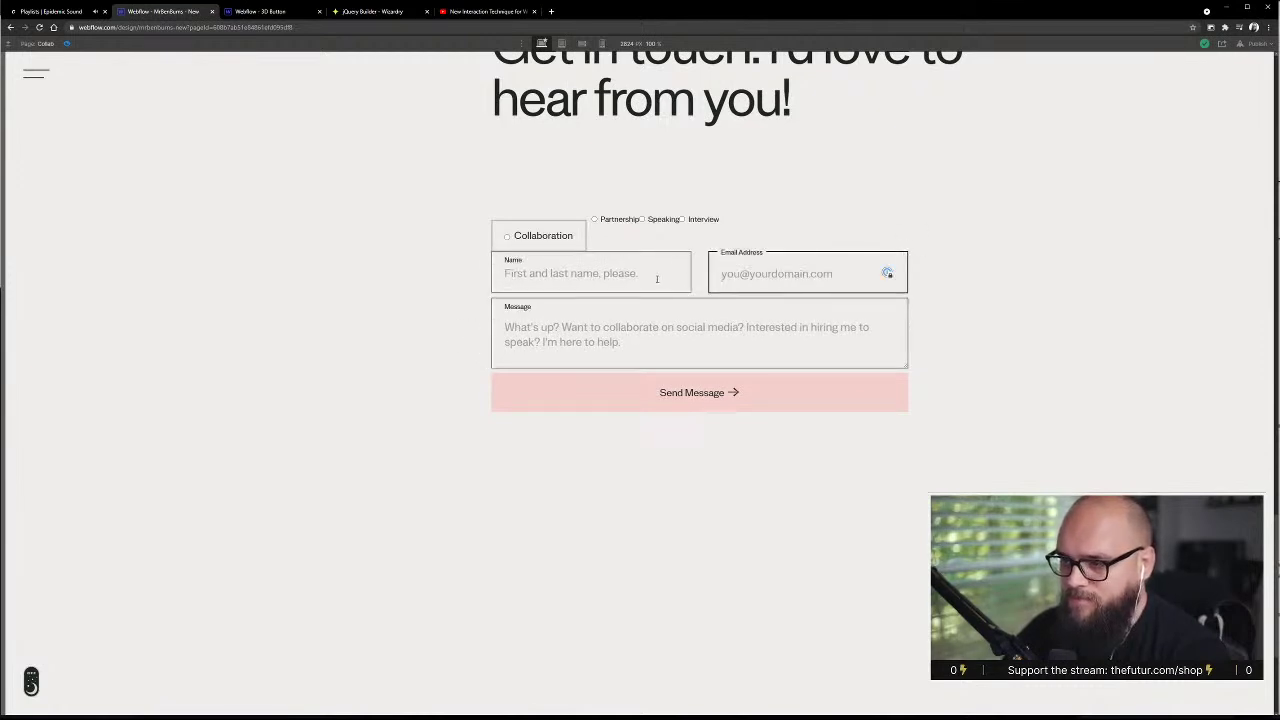
left_click(631, 308)
left_click(67, 44)
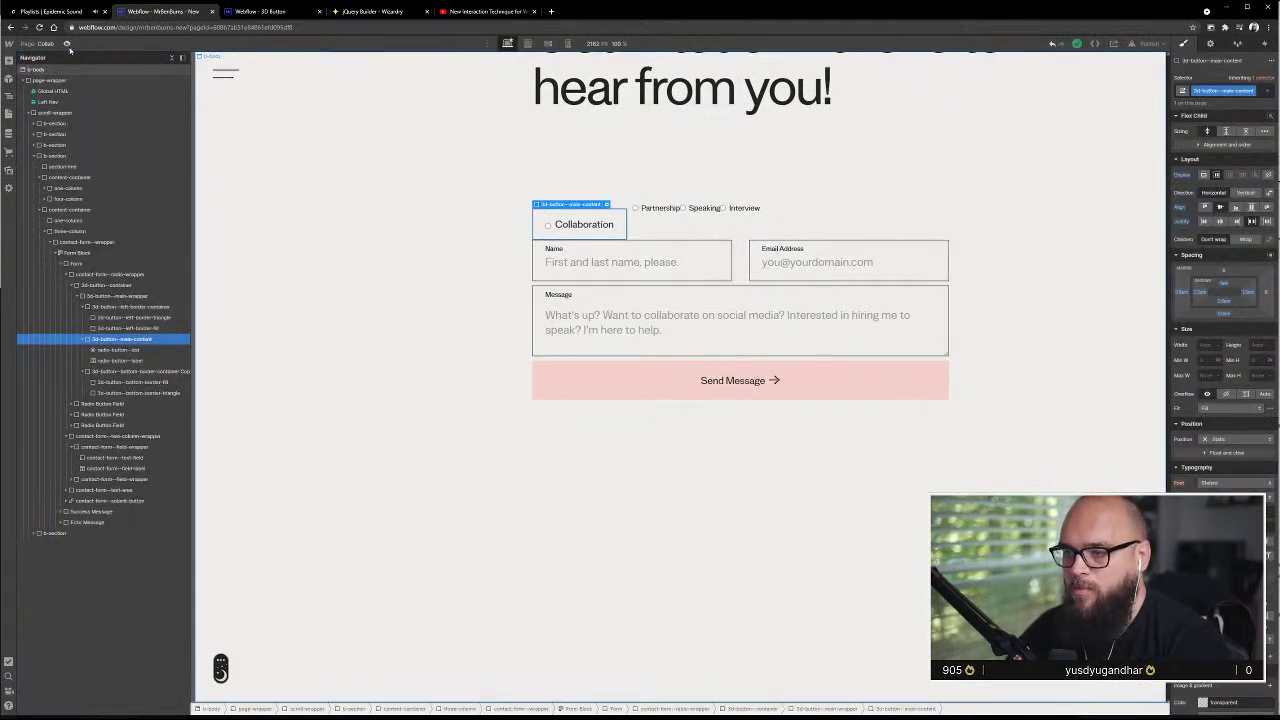
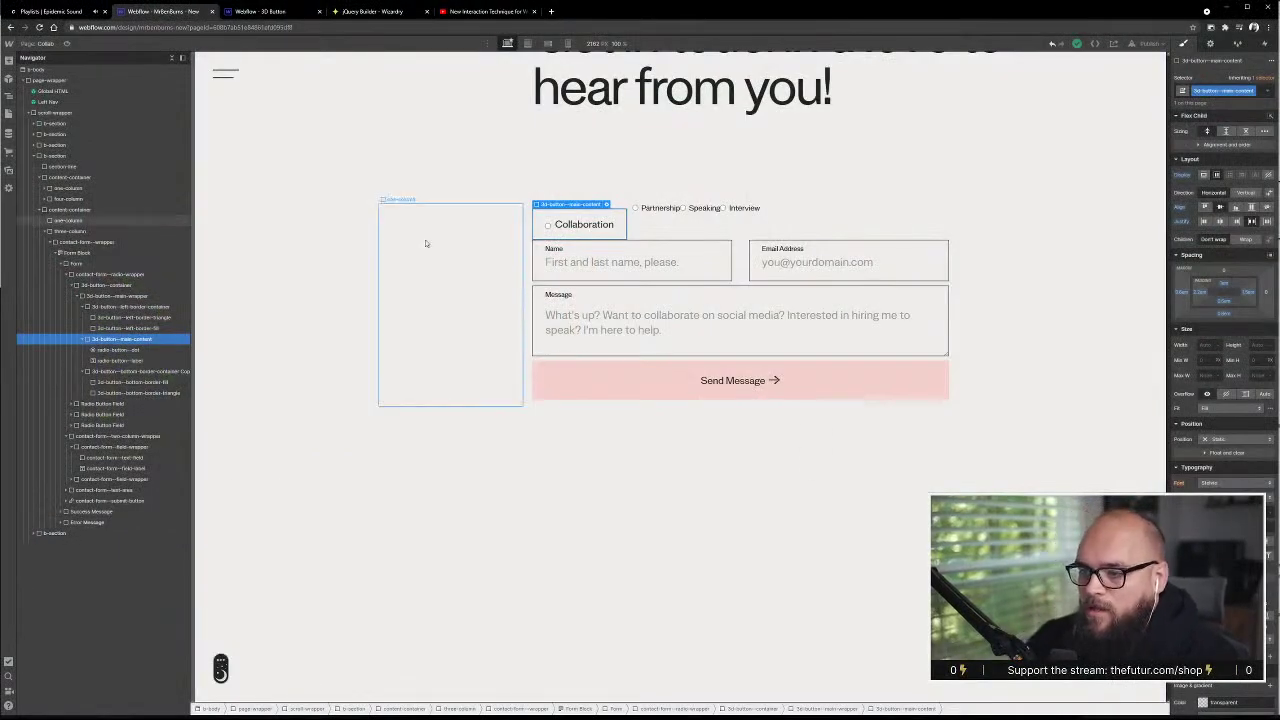
- Select the Collaboration radio dot and preview its pressed, hover and focused states
left_click(554, 220)
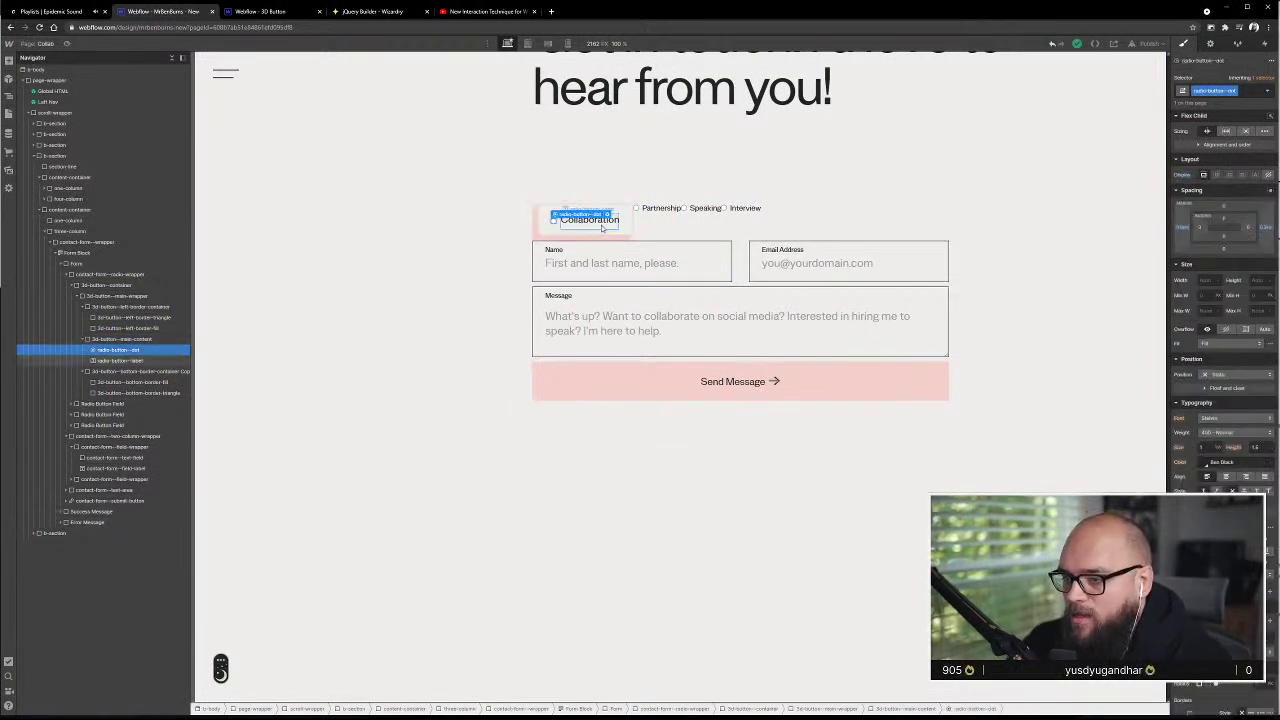
left_click(1268, 91)
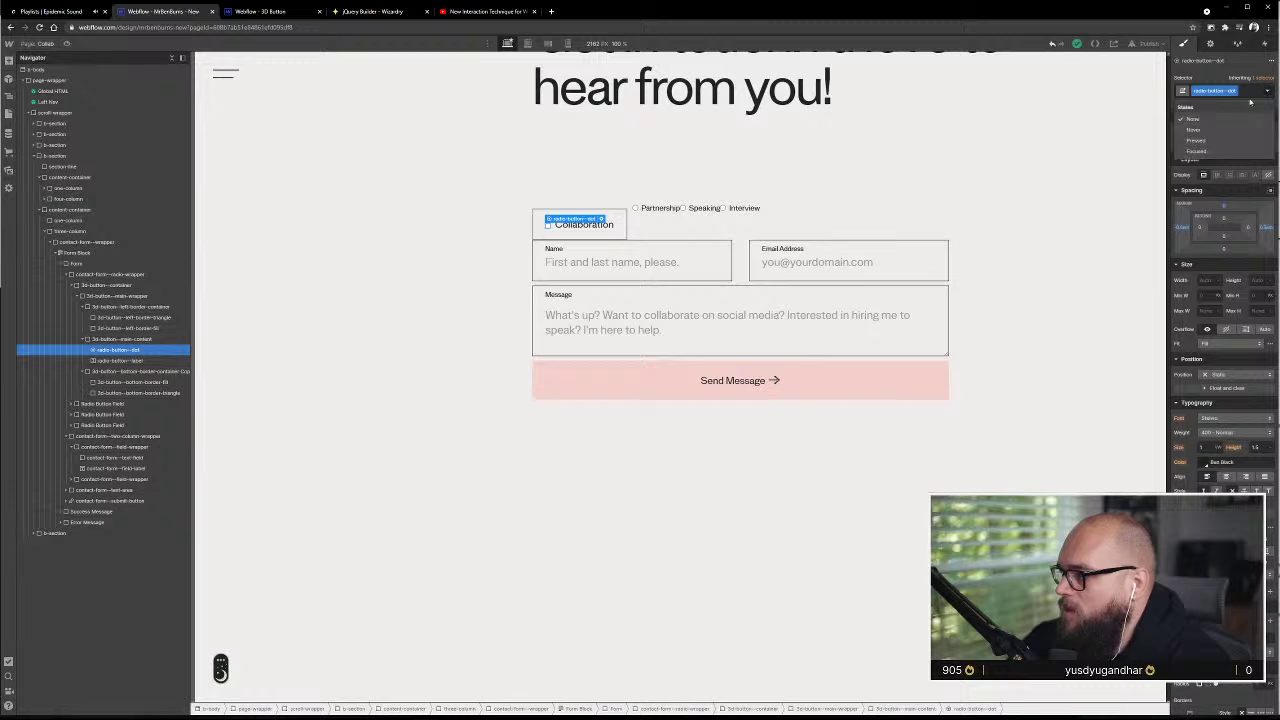
left_click(1196, 140)
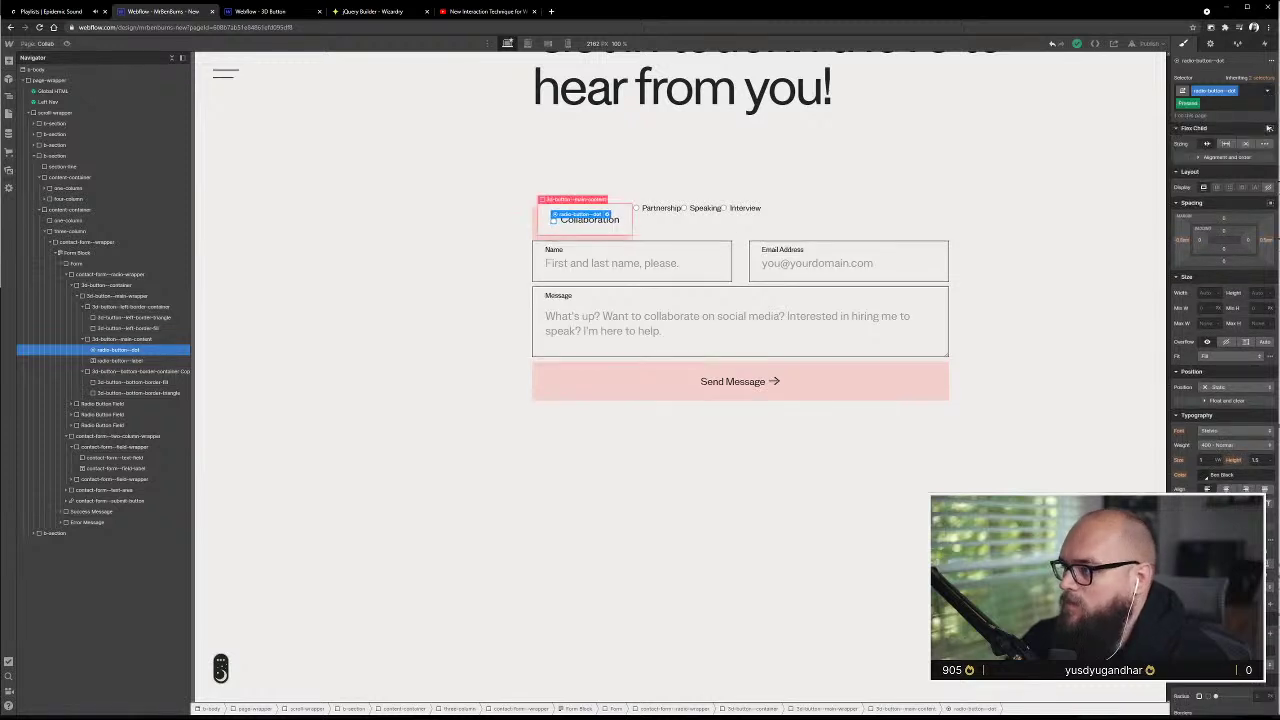
left_click(1268, 91)
left_click(1230, 146)
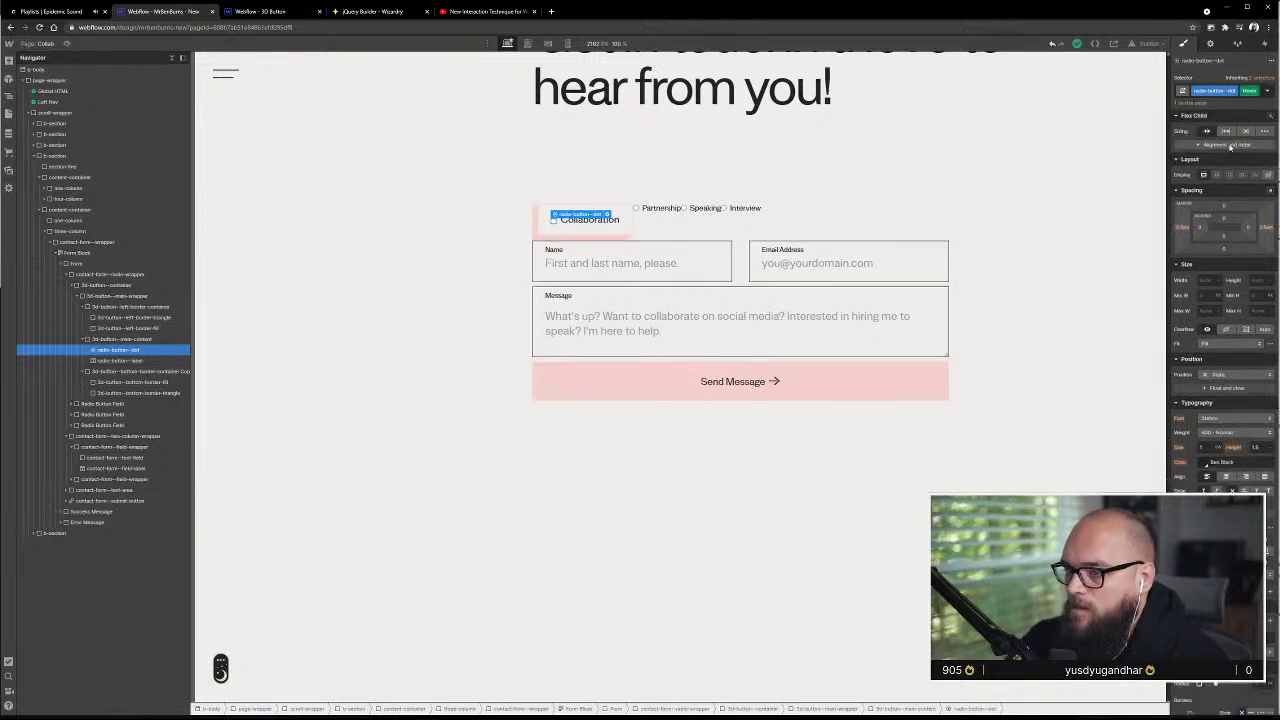
left_click(1268, 91)
left_click(1245, 157)
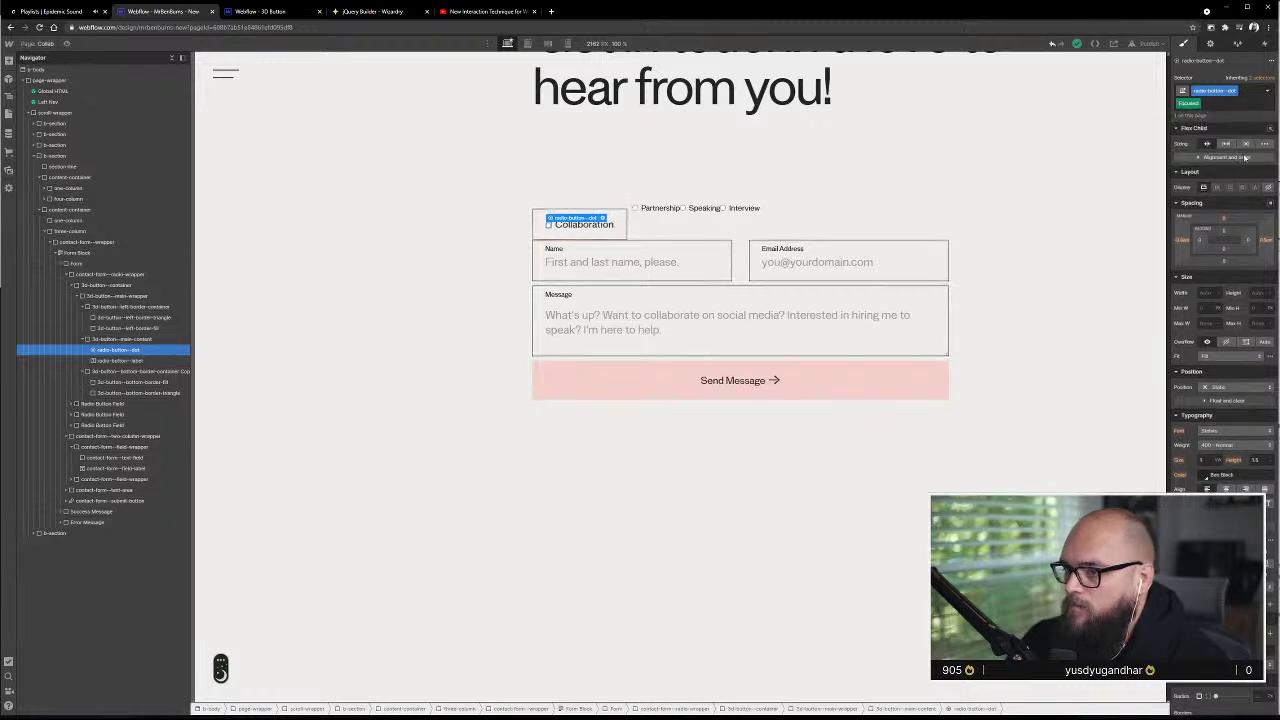
left_click(1268, 91)
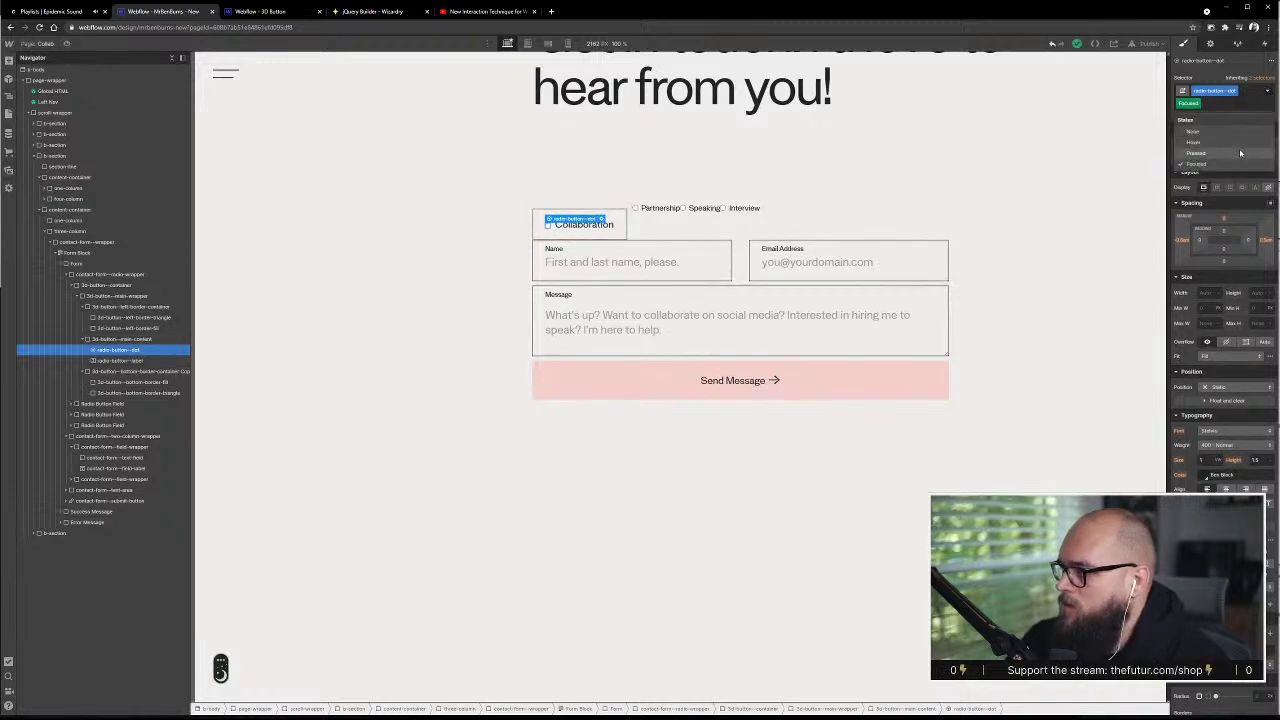
left_click(1240, 152)
left_click(1268, 91)
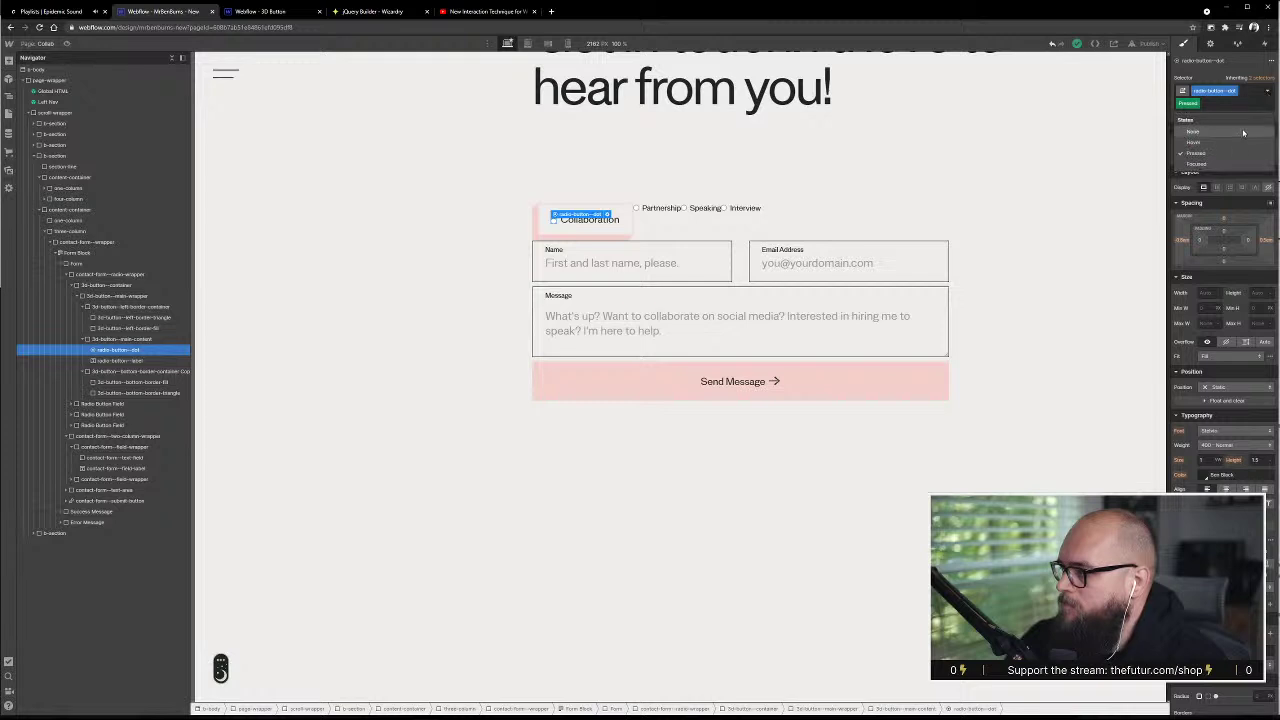
left_click(1242, 133)
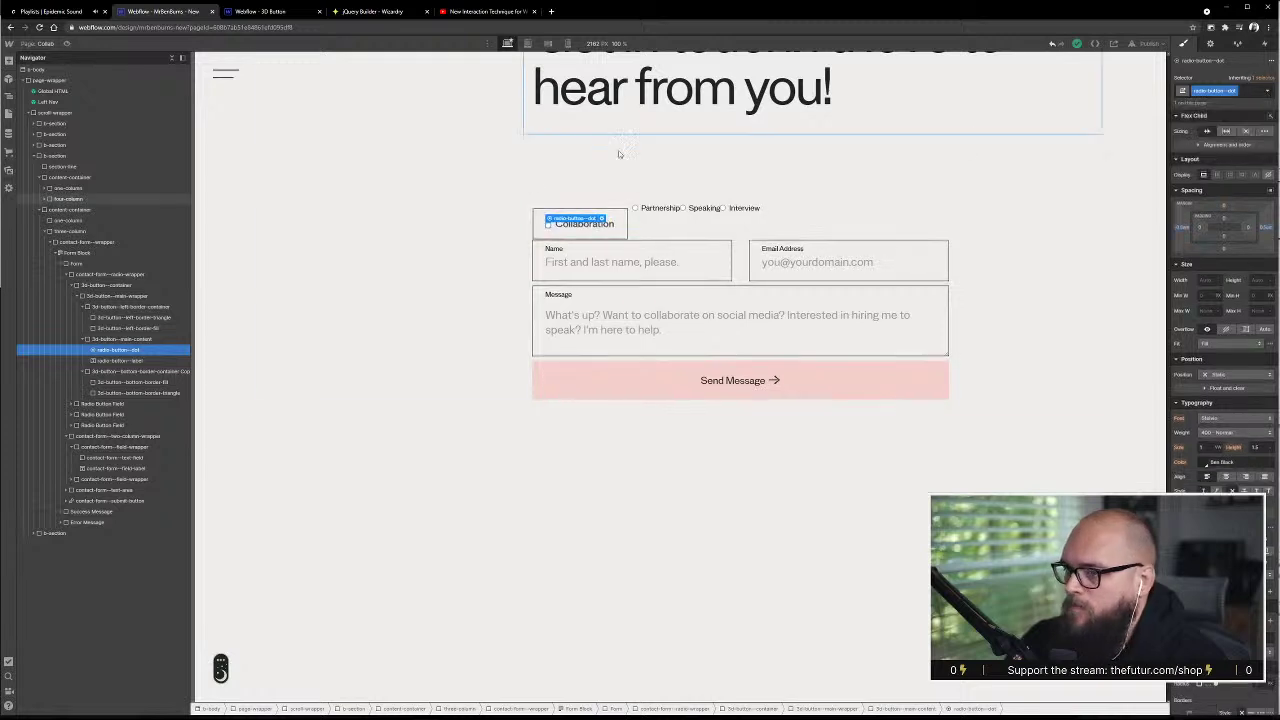
- Set the radio button's Style to Custom in its Radio Settings
left_click(601, 217)
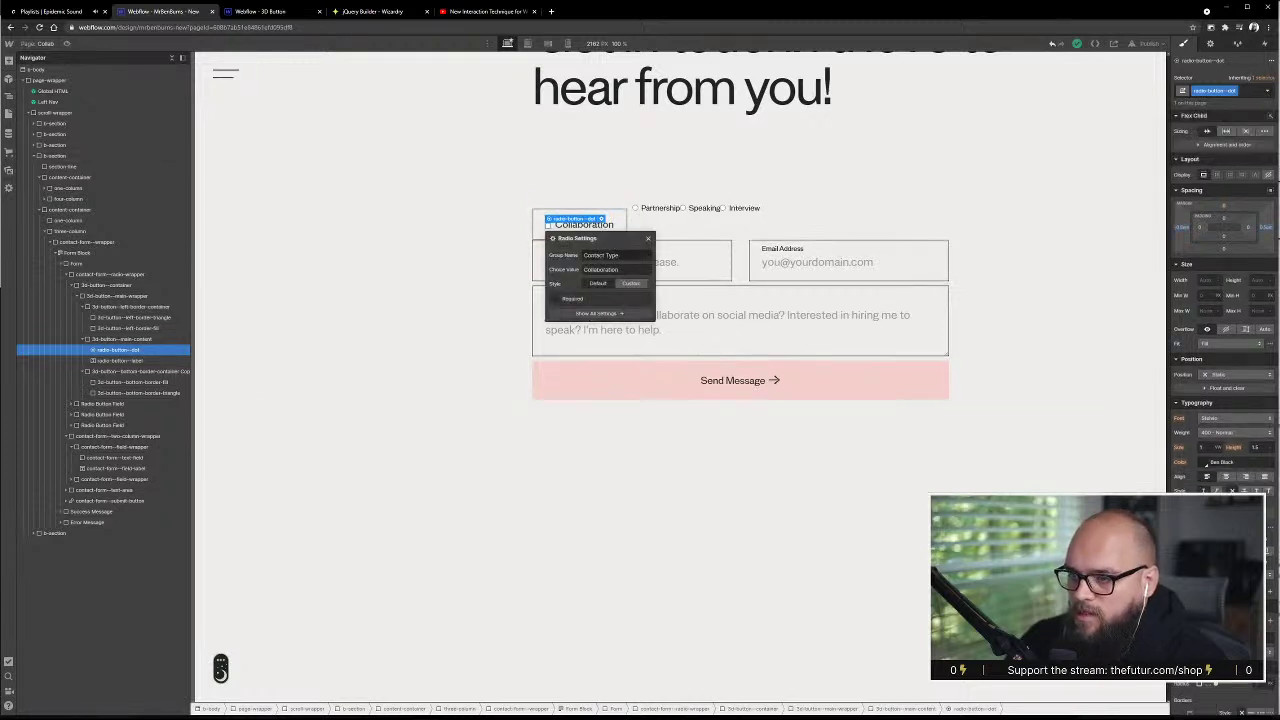
left_click(633, 284)
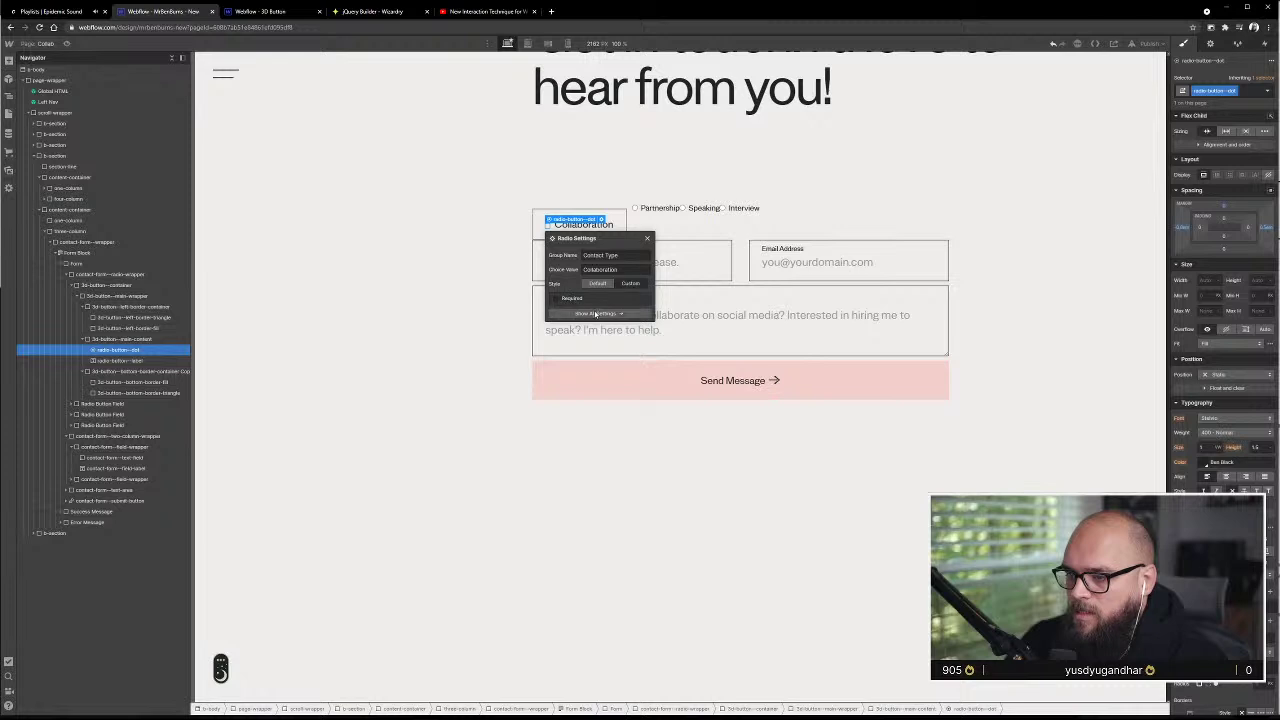
left_click(950, 167)
- Reselect the dot, check its hover and checked states, then switch to the Figma design
left_click(549, 226)
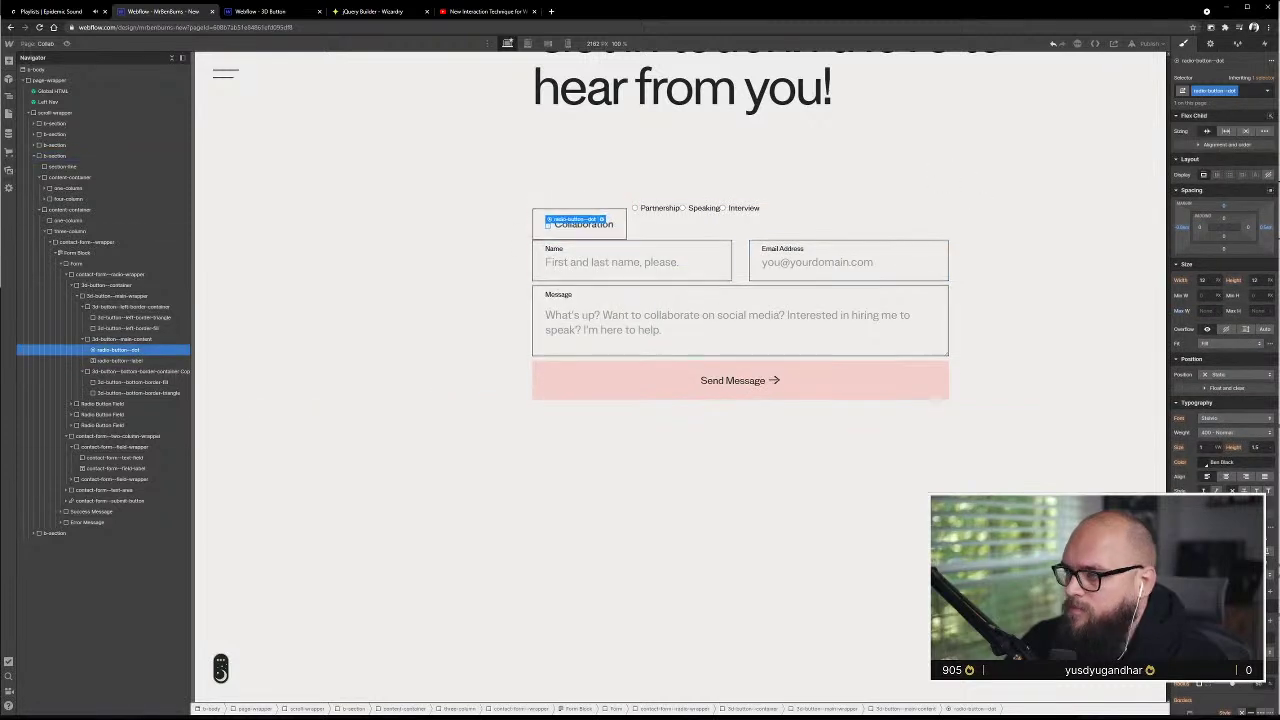
left_click(1267, 90)
left_click(1207, 136)
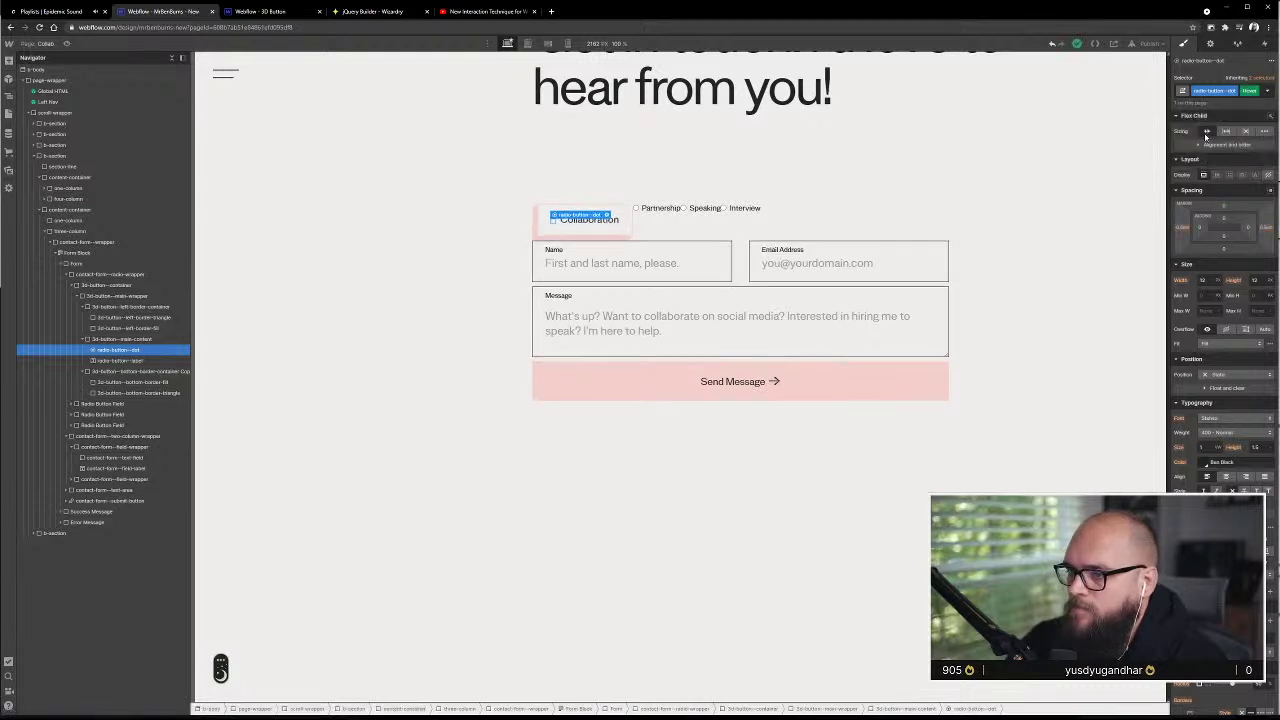
left_click(1267, 90)
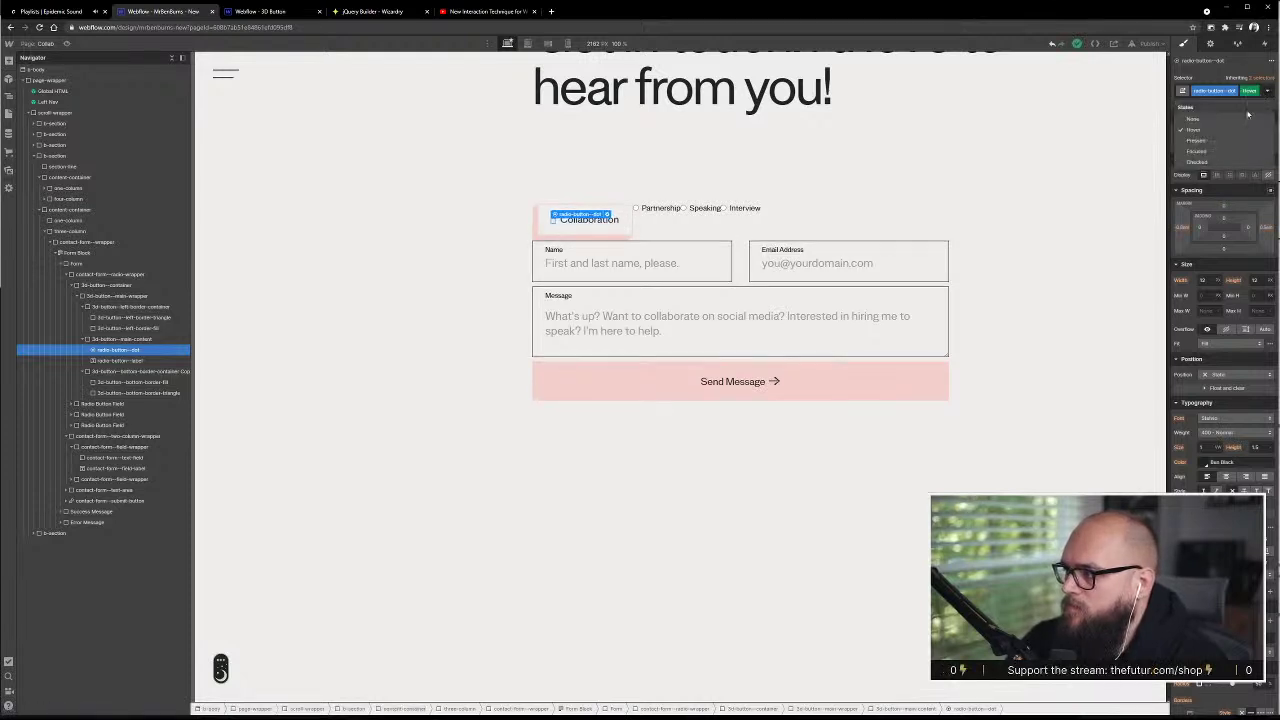
left_click(1205, 162)
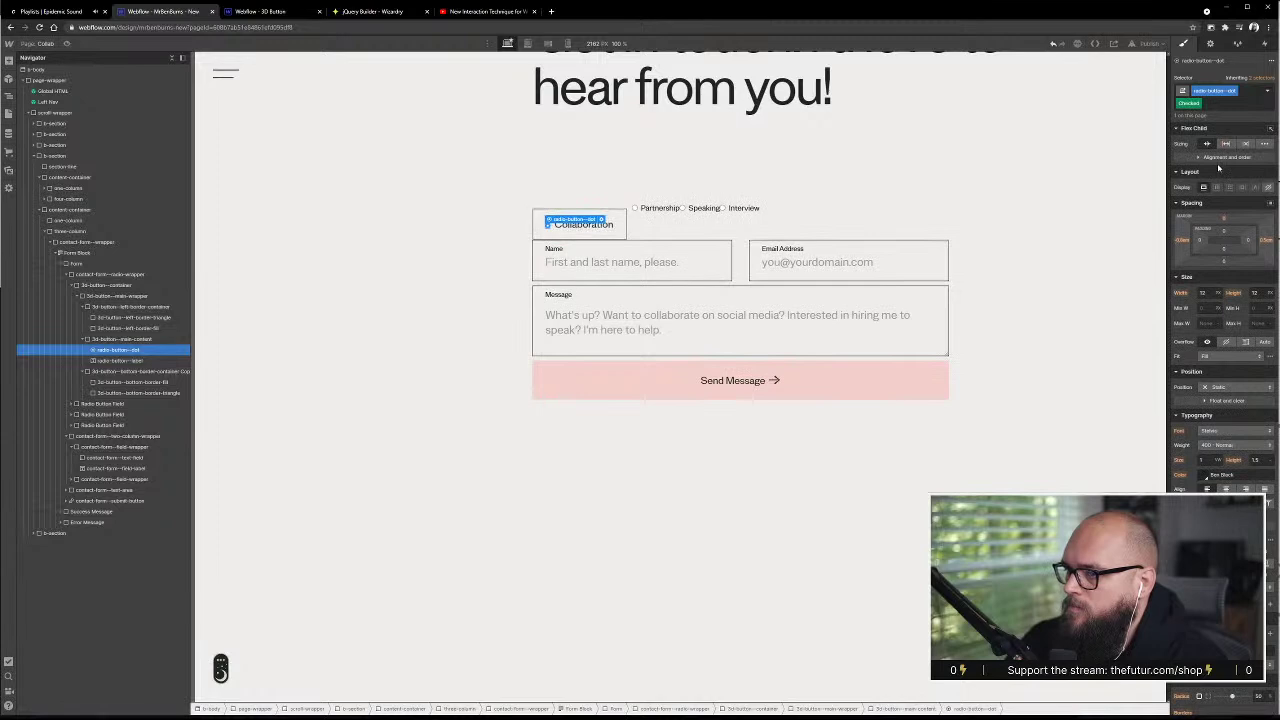
left_click(478, 204)
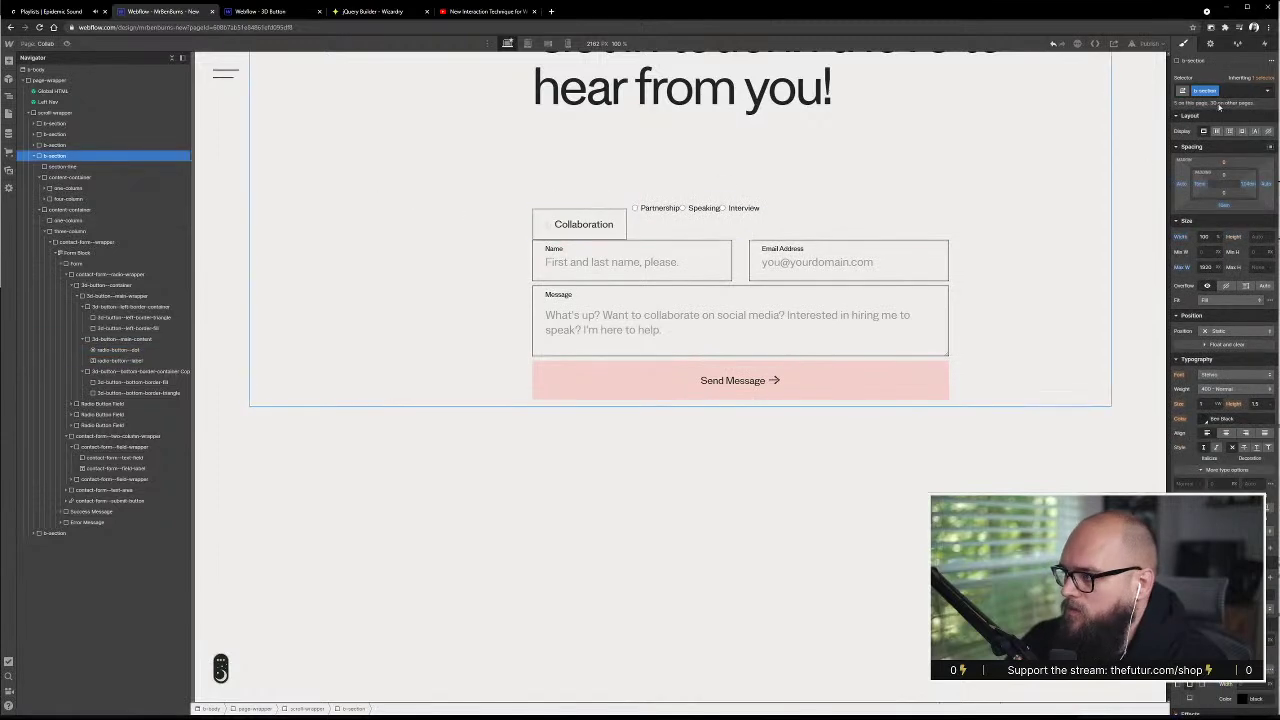
left_click(550, 226)
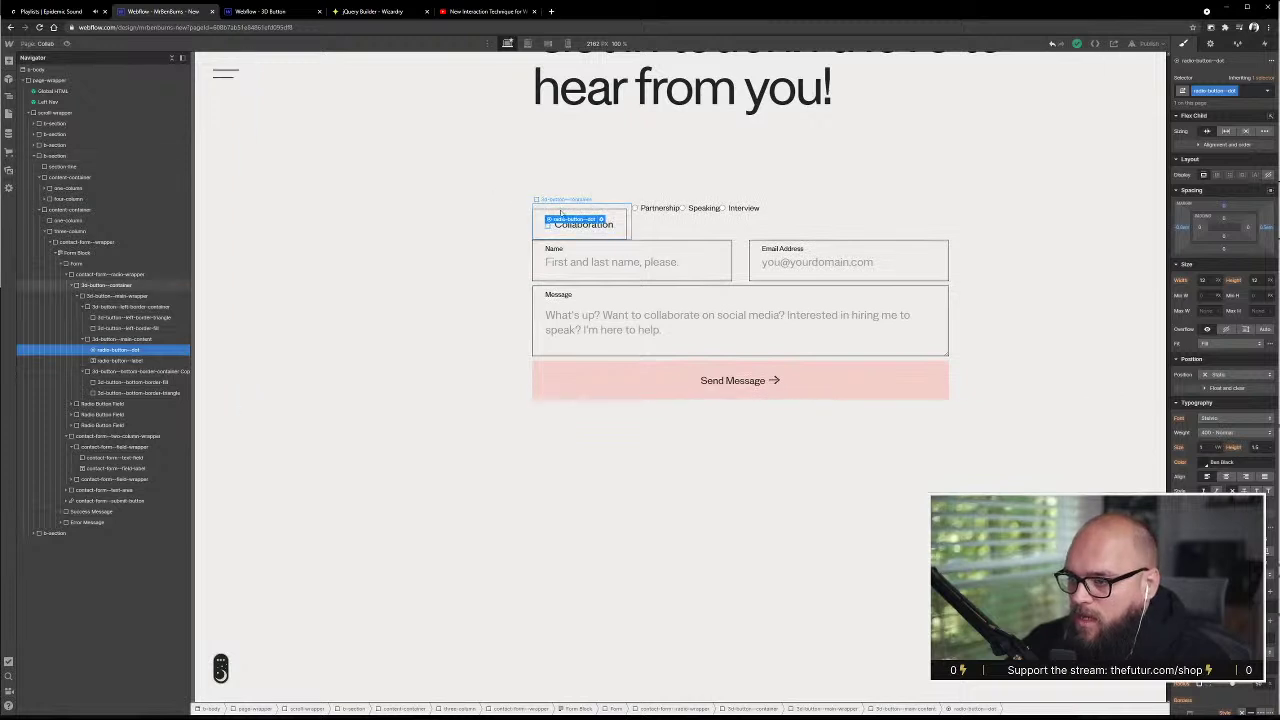
left_click(1268, 91)
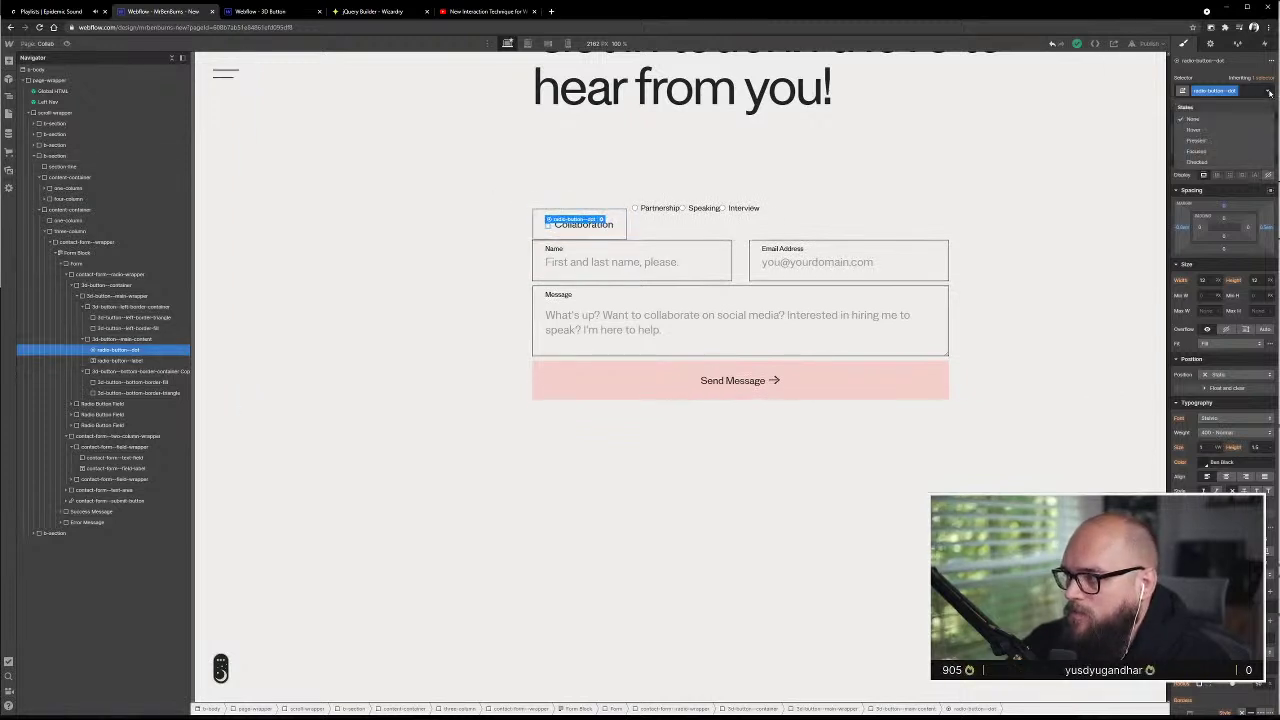
left_click(1244, 125)
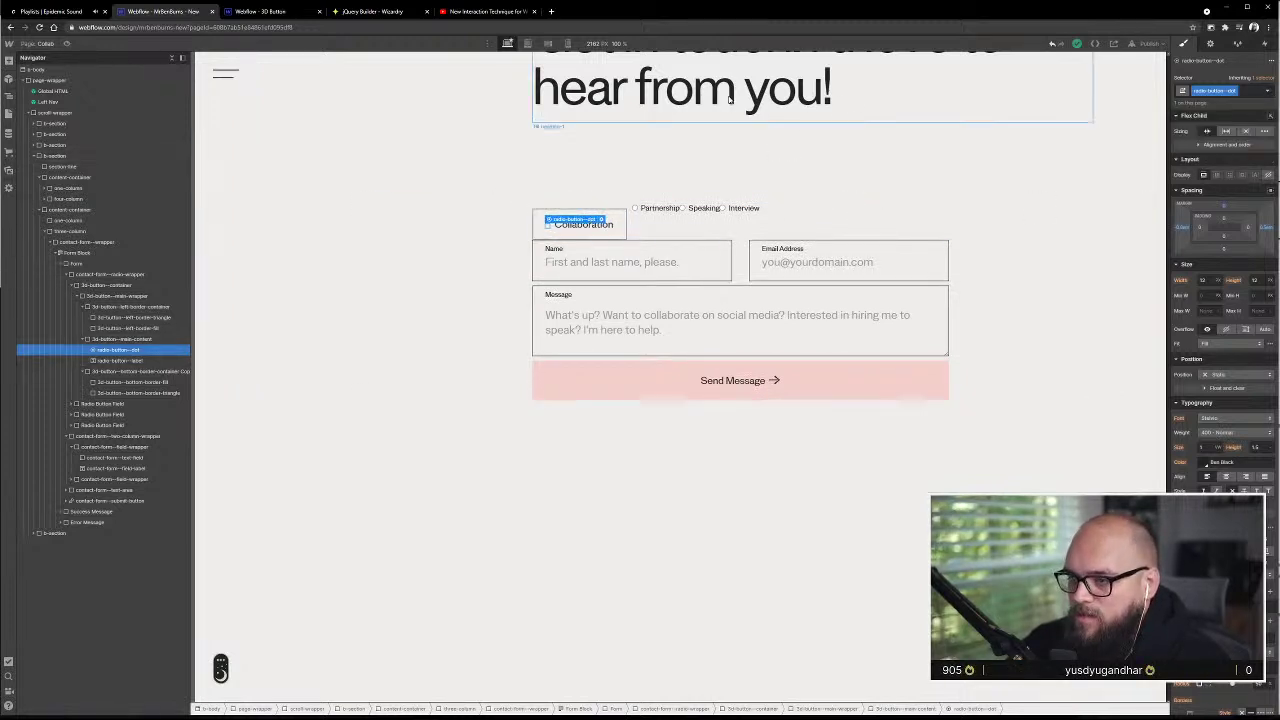
key("alt+Tab")
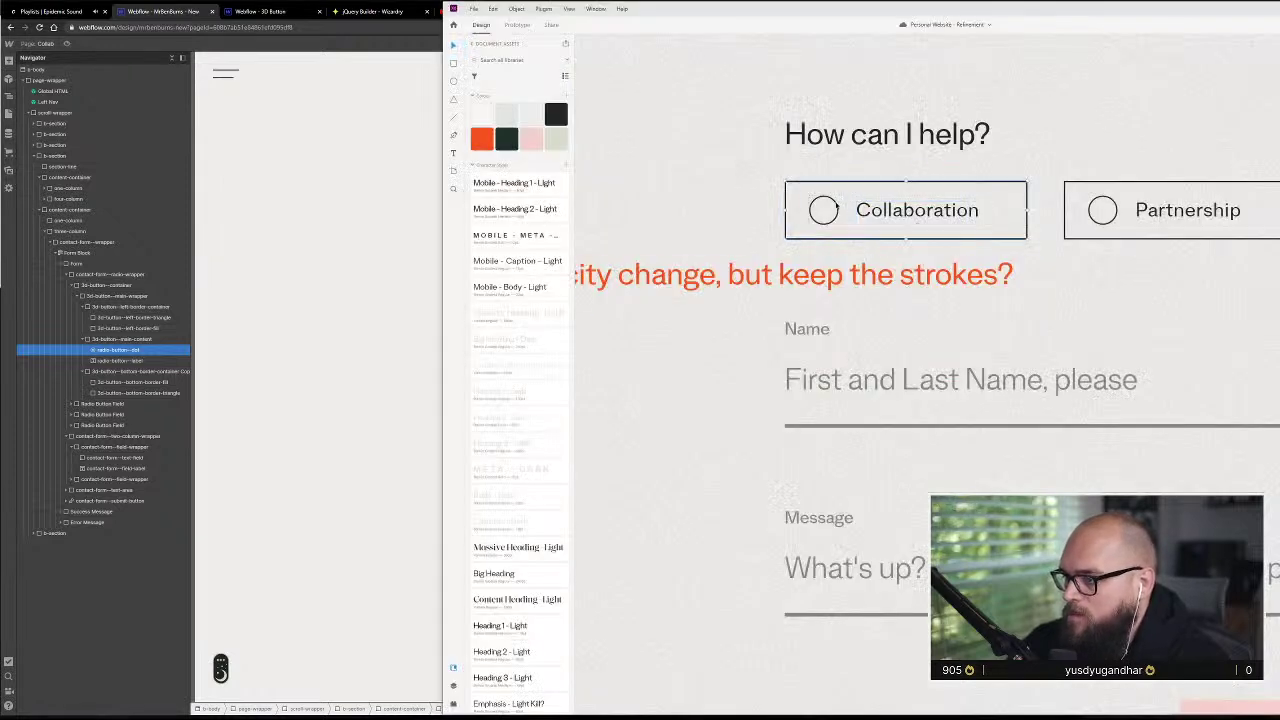
- Select the circle inside Figma's Collaboration button, then go back to the Webflow form
double_click(834, 204)
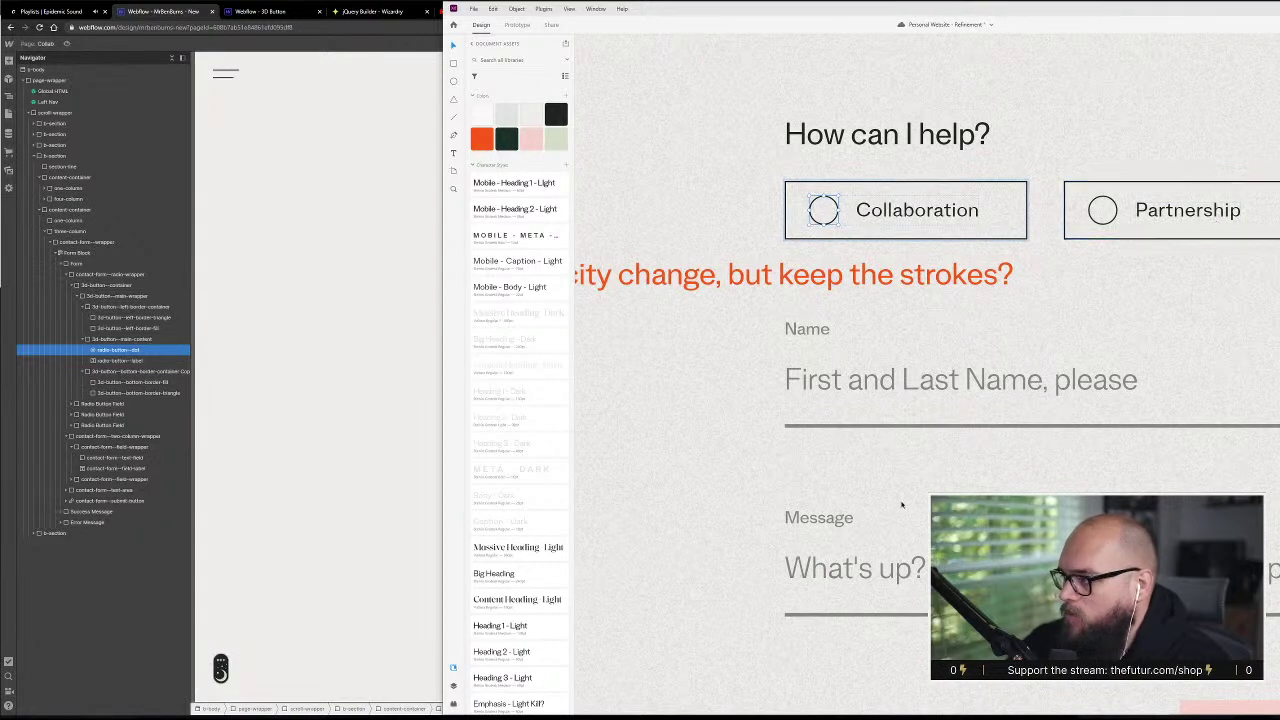
left_click(371, 200)
scroll(541, 428, "up", 5)
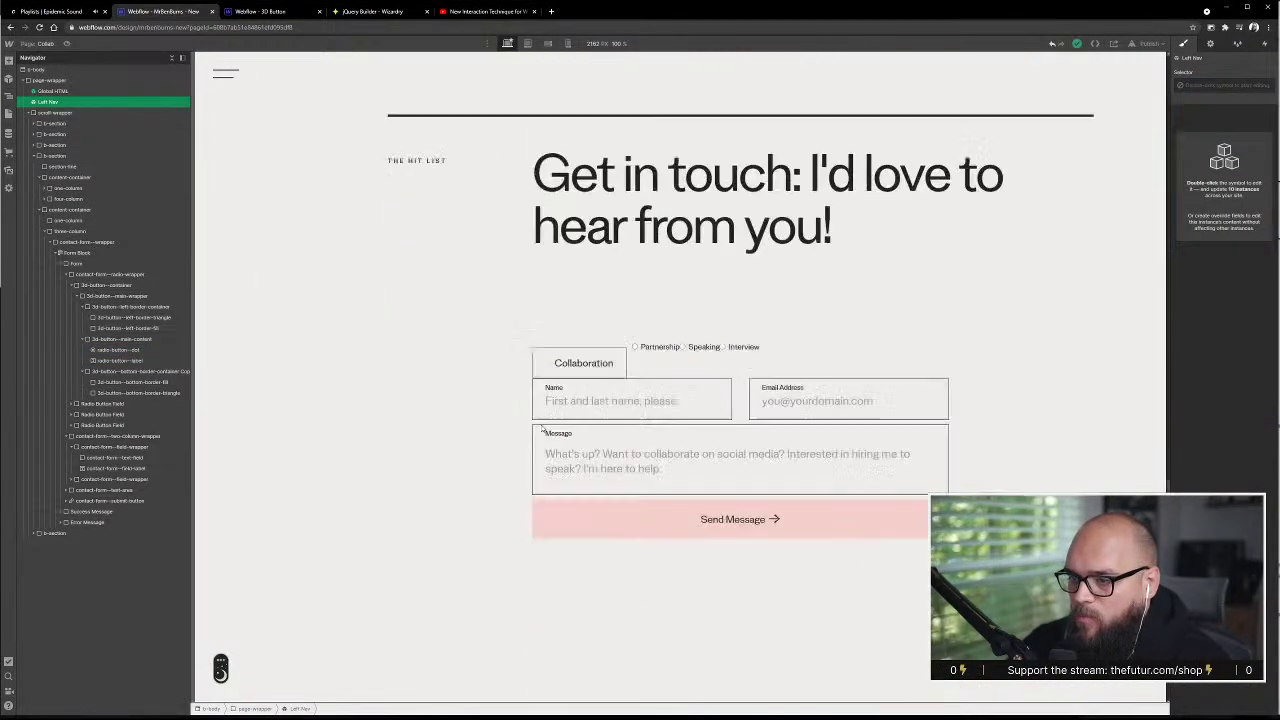
scroll(541, 428, "down", 3)
- Size the Collaboration radio dot to 11 × 11 and shift its colour hue toward green
left_click(553, 180)
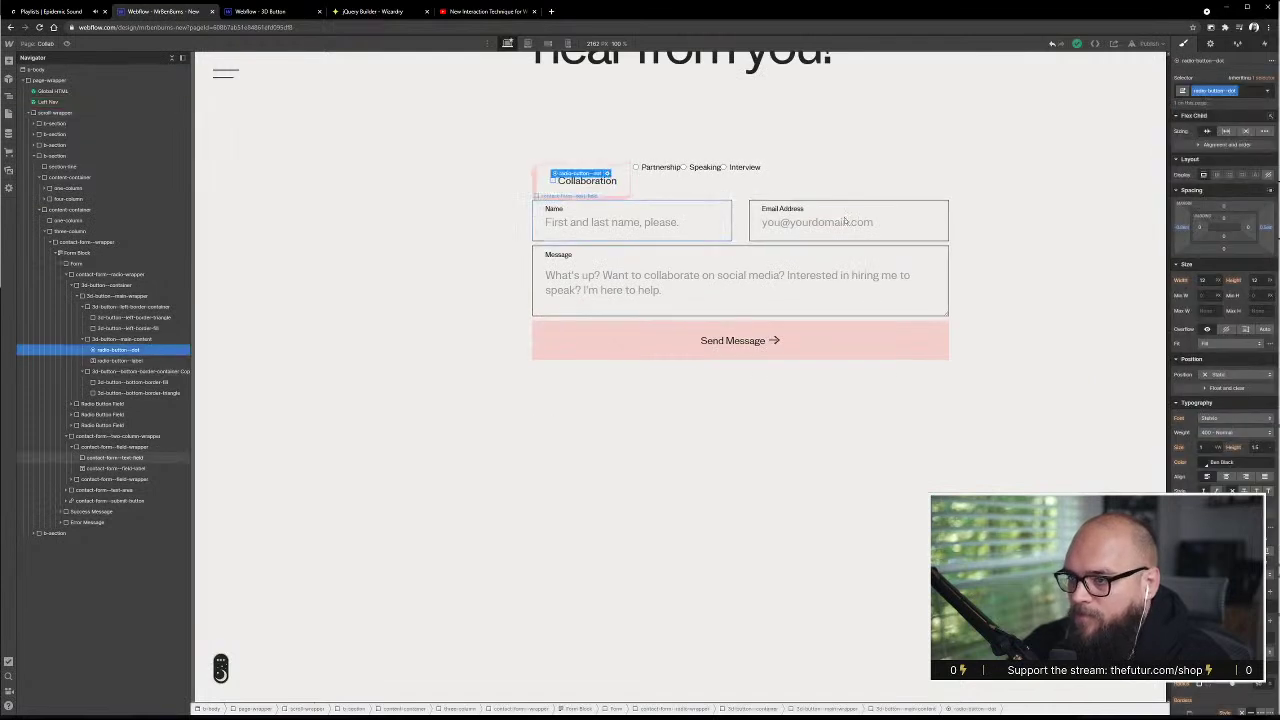
left_click(1215, 280)
type("11")
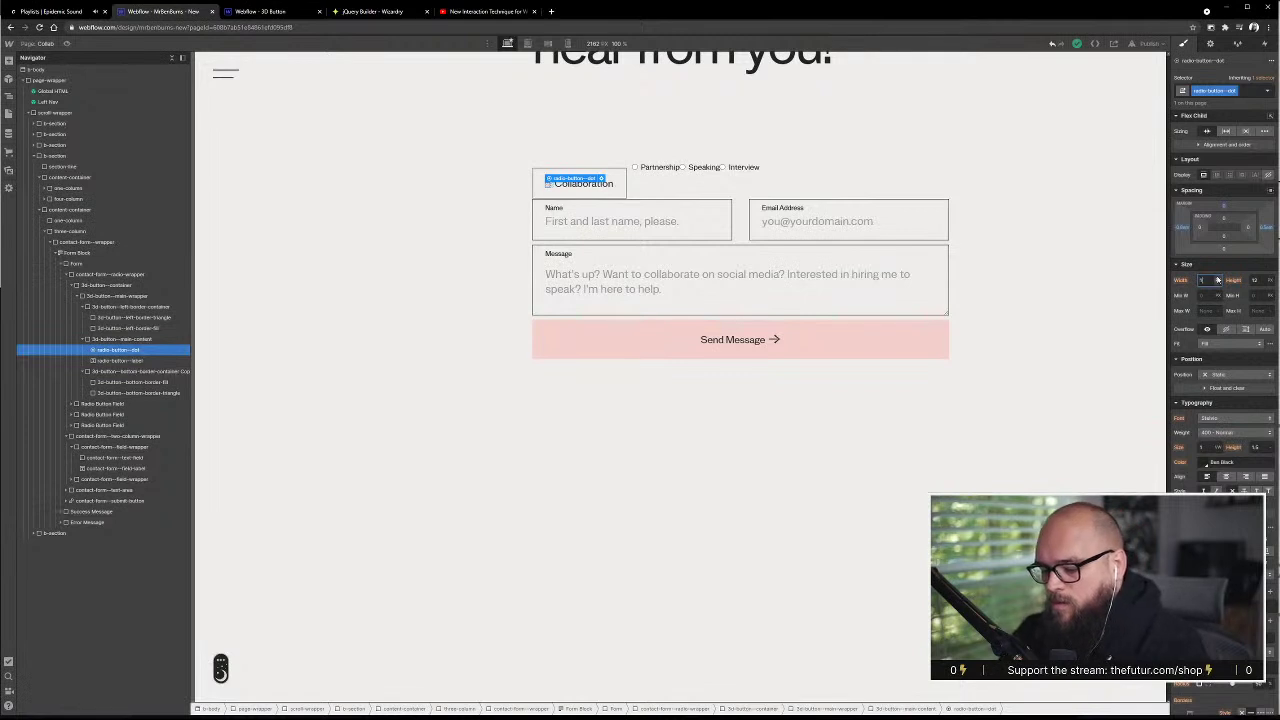
key("Tab")
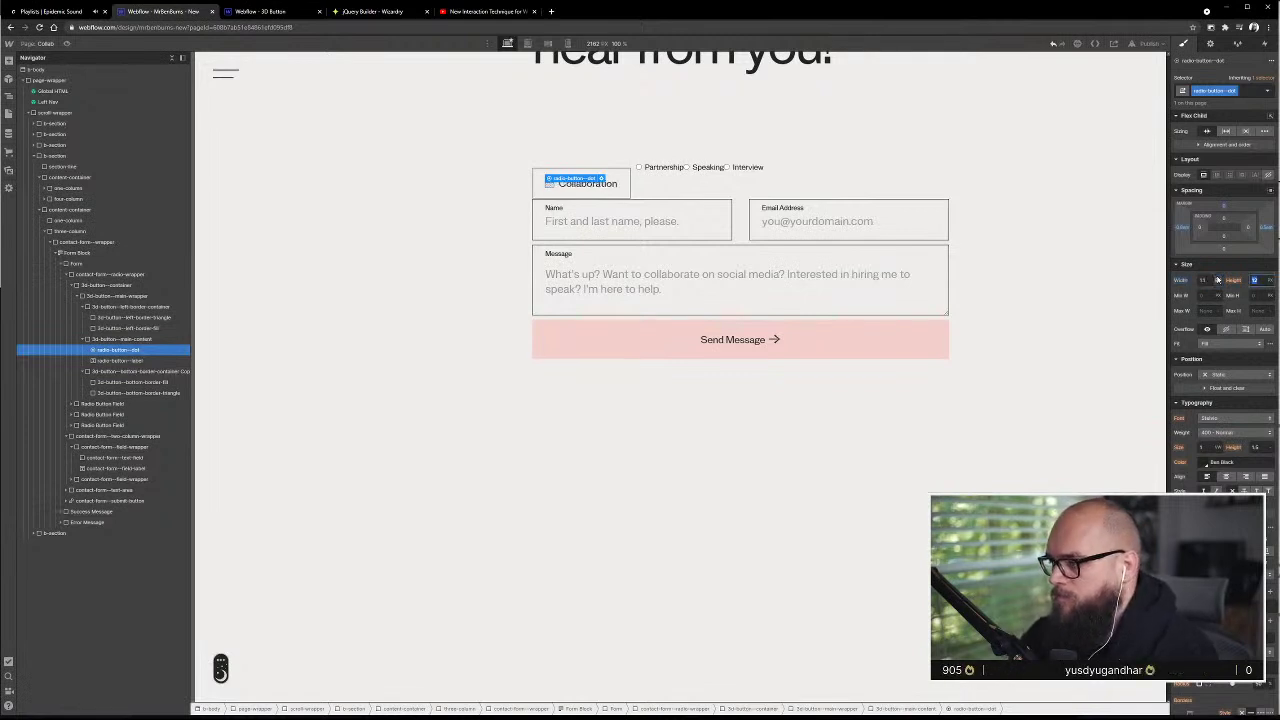
type("11")
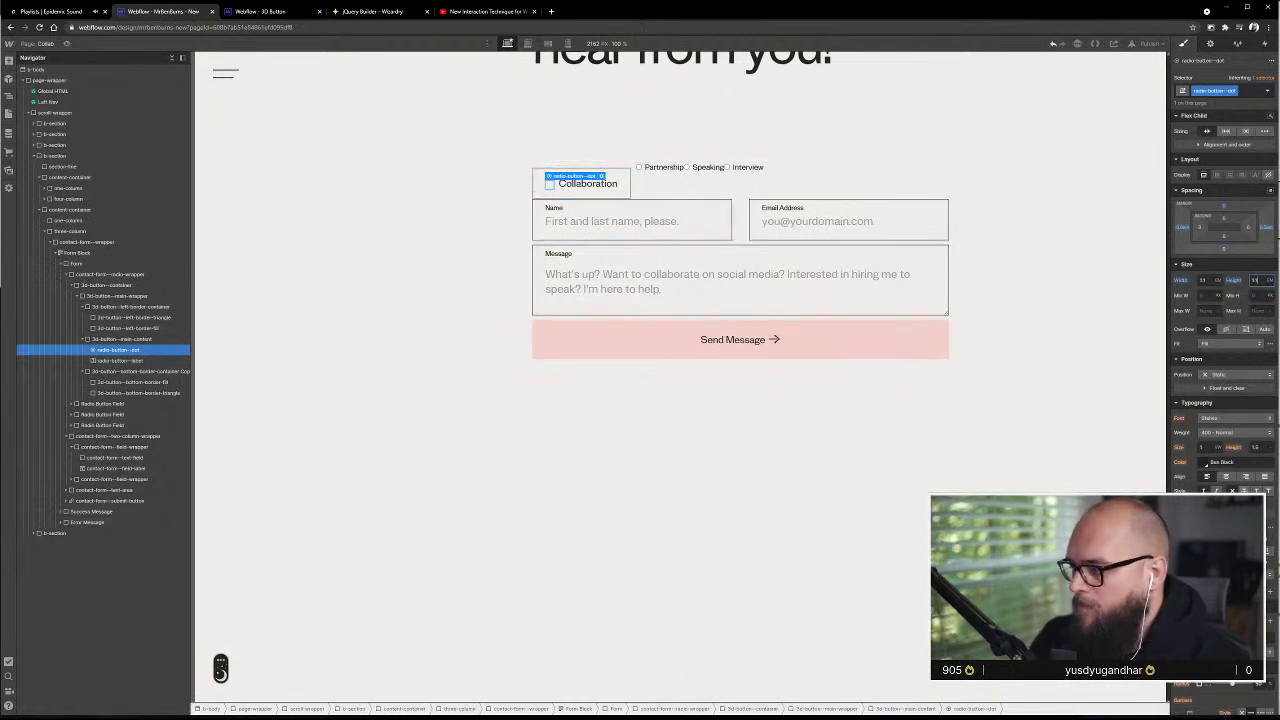
scroll(1222, 400, "down", 2)
left_click(1206, 329)
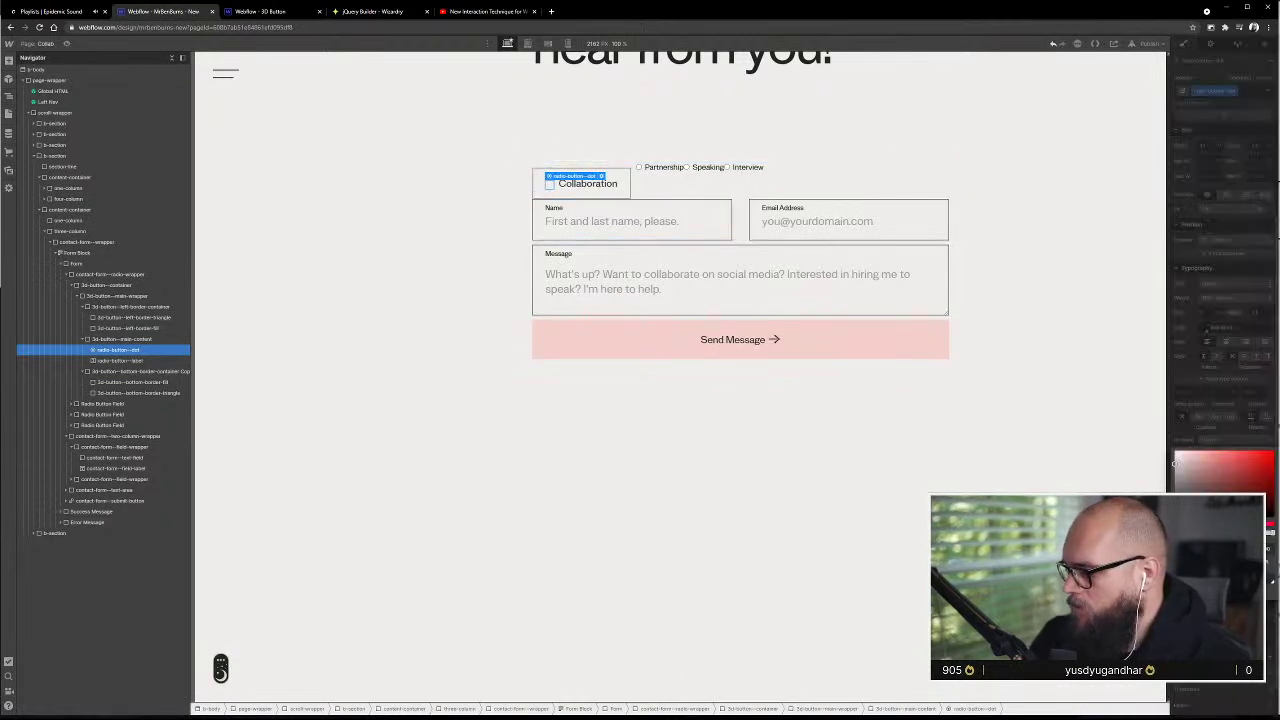
left_click_drag(1270, 528, 1272, 513)
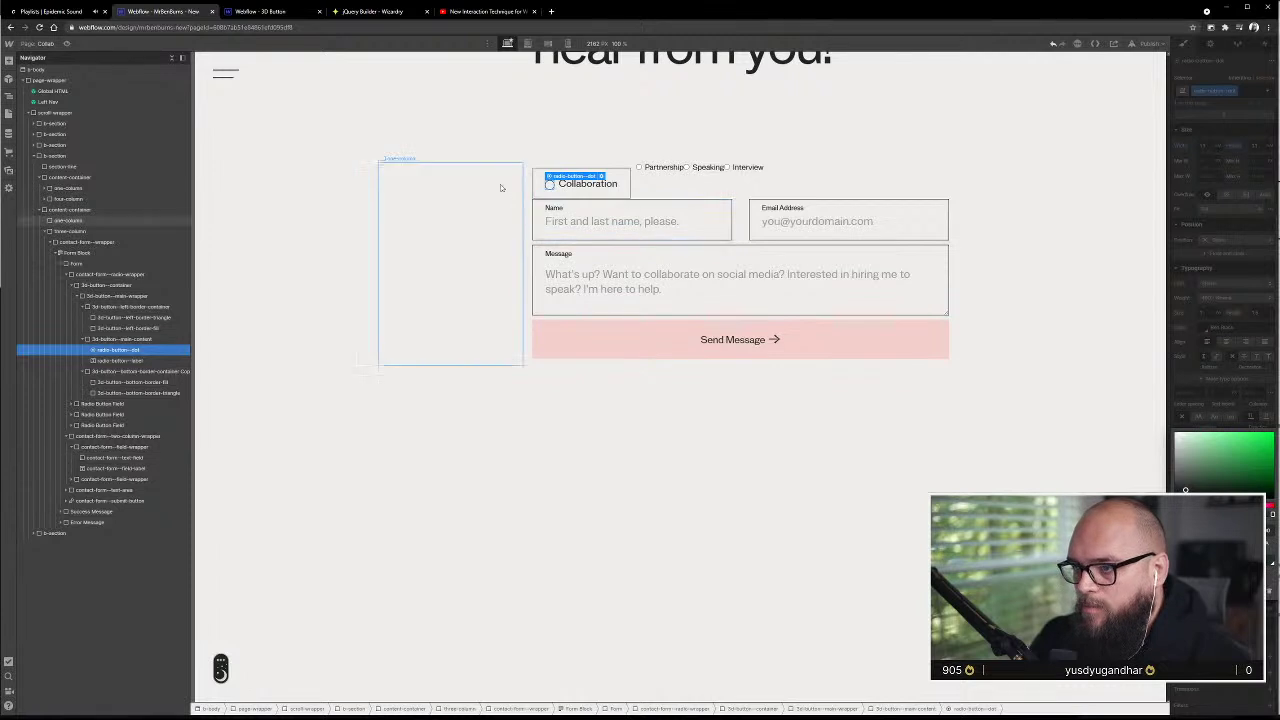
left_click(1226, 153)
- Change the dot's width to 15, then select the page section around the form
left_click(1203, 146)
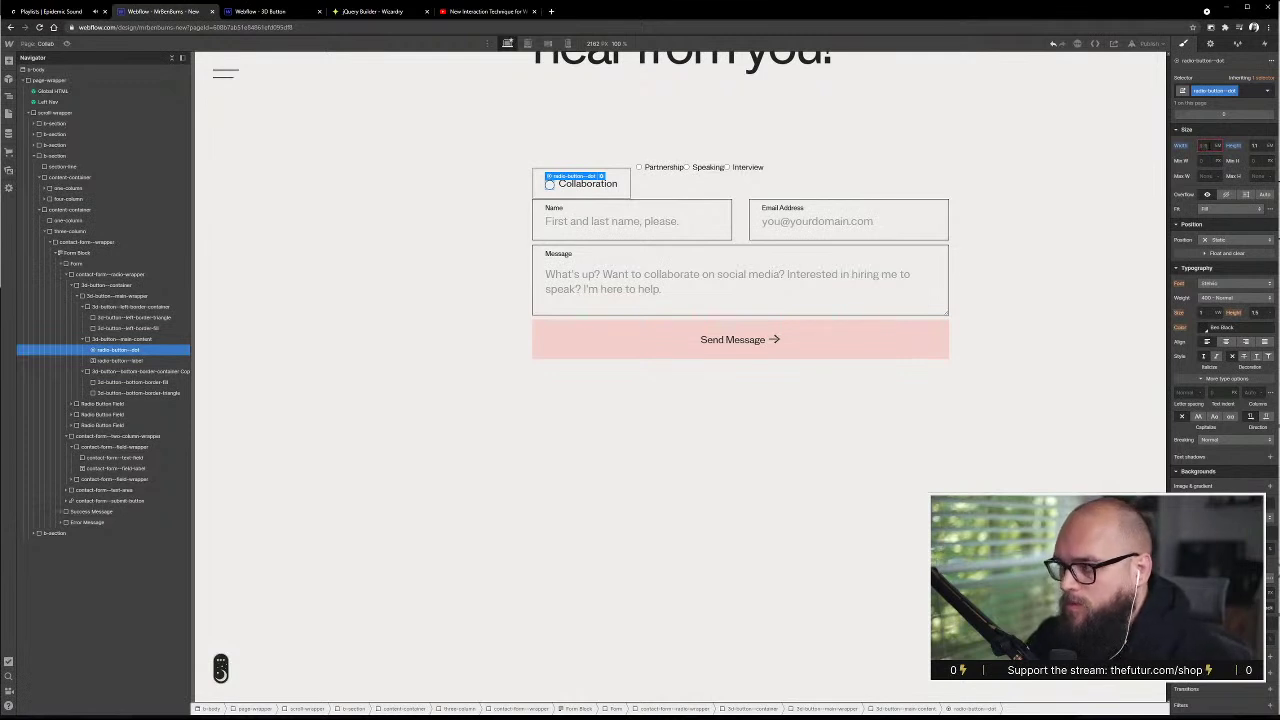
type("15")
key("Tab")
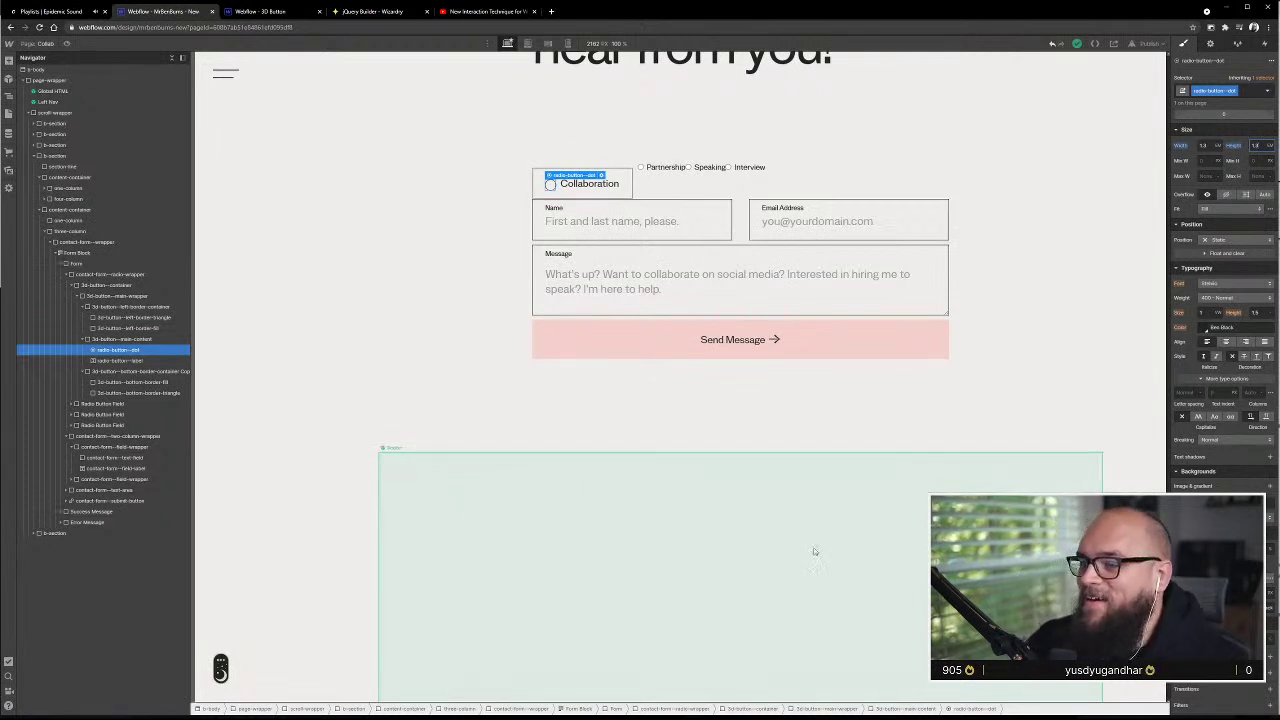
scroll(1266, 162, "up", 3)
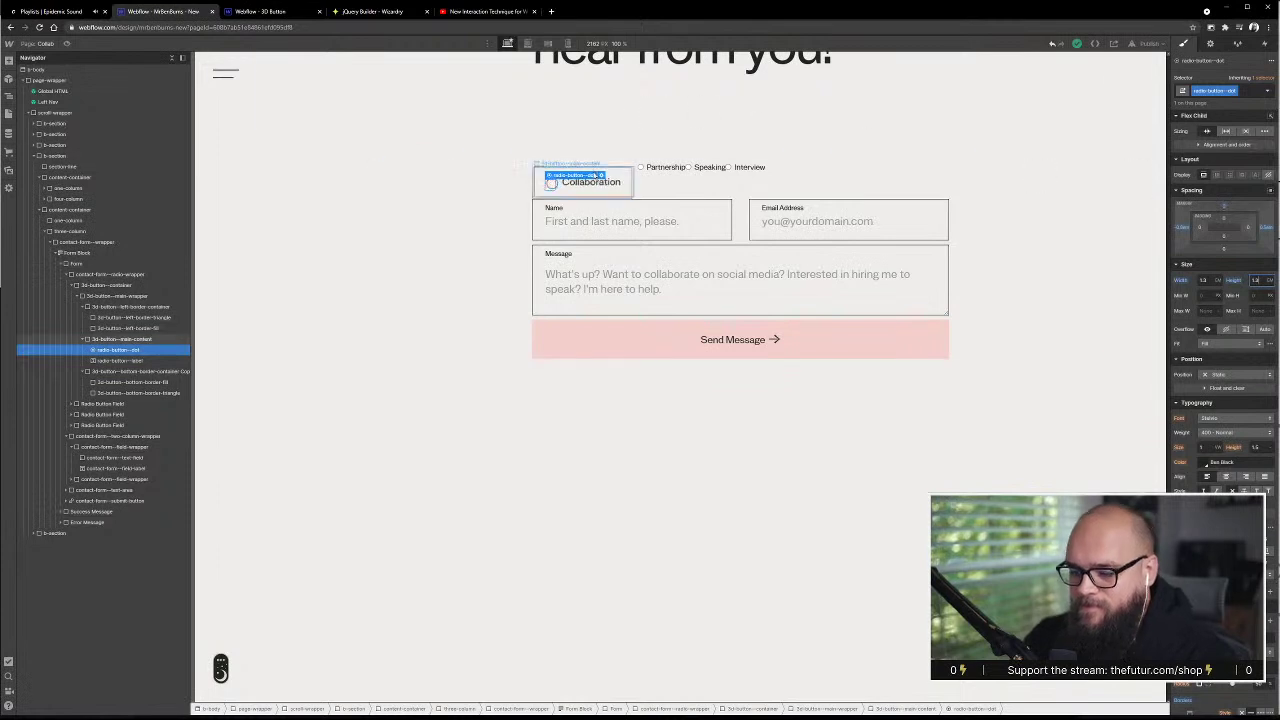
scroll(609, 183, "up", 2)
left_click(488, 182)
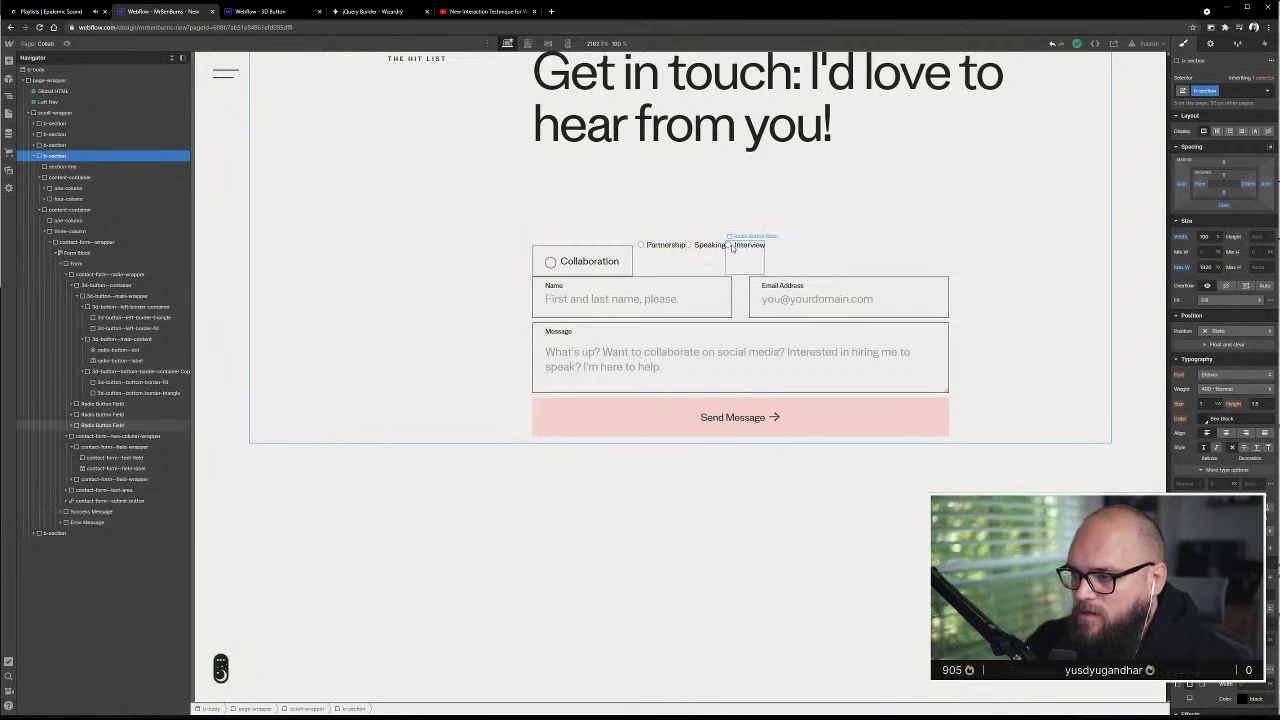
- Set the Collaboration radio dot's margin to -24 px, fine-tune it, and compare against the mockup
left_click(558, 259)
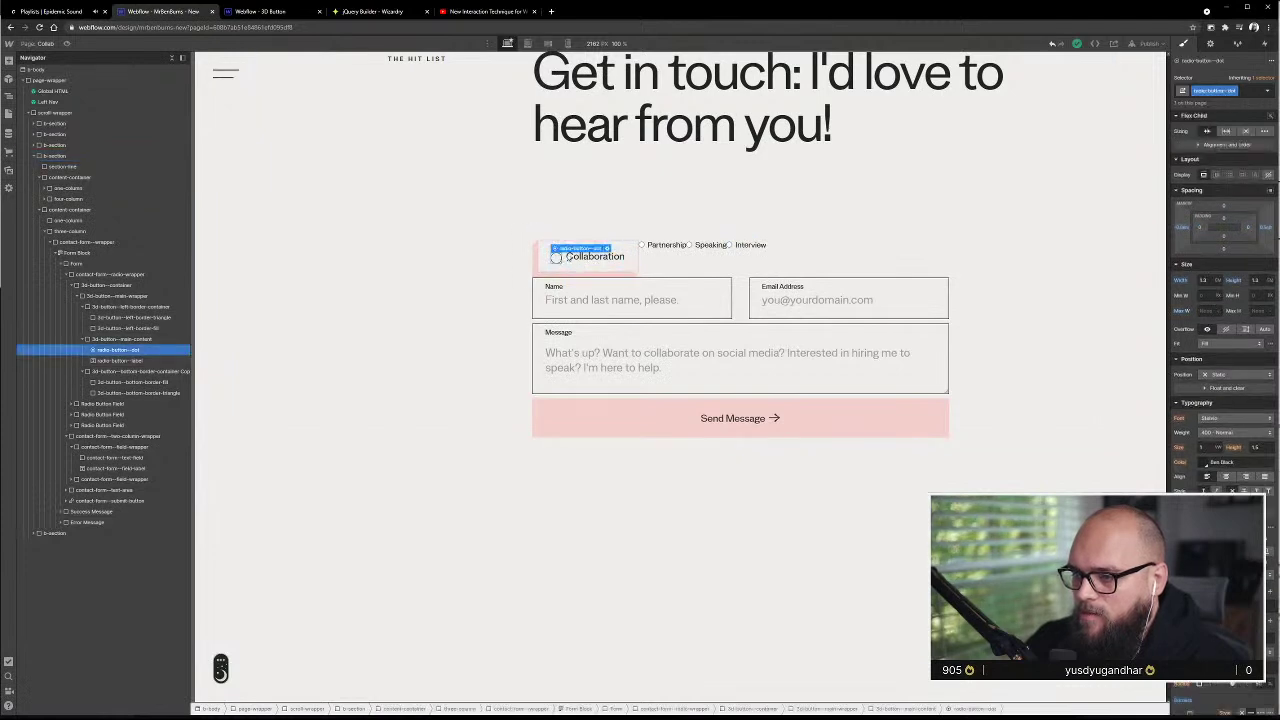
left_click(590, 152)
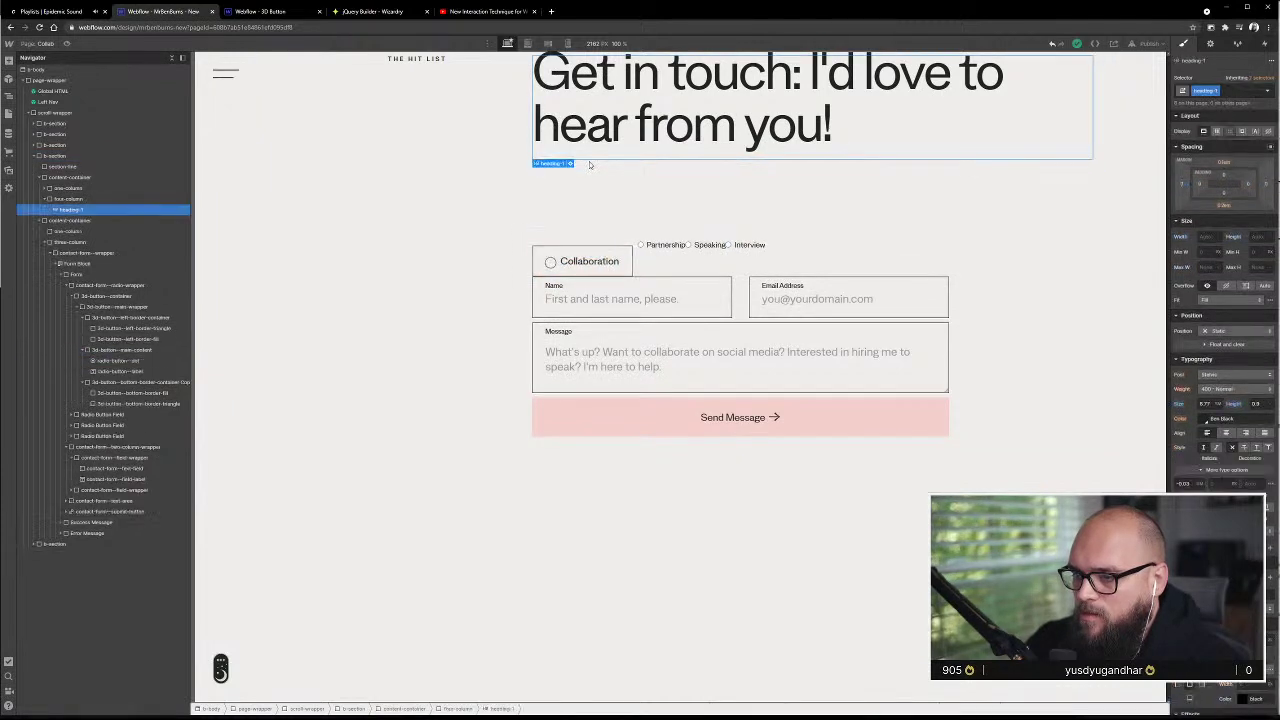
left_click(556, 259)
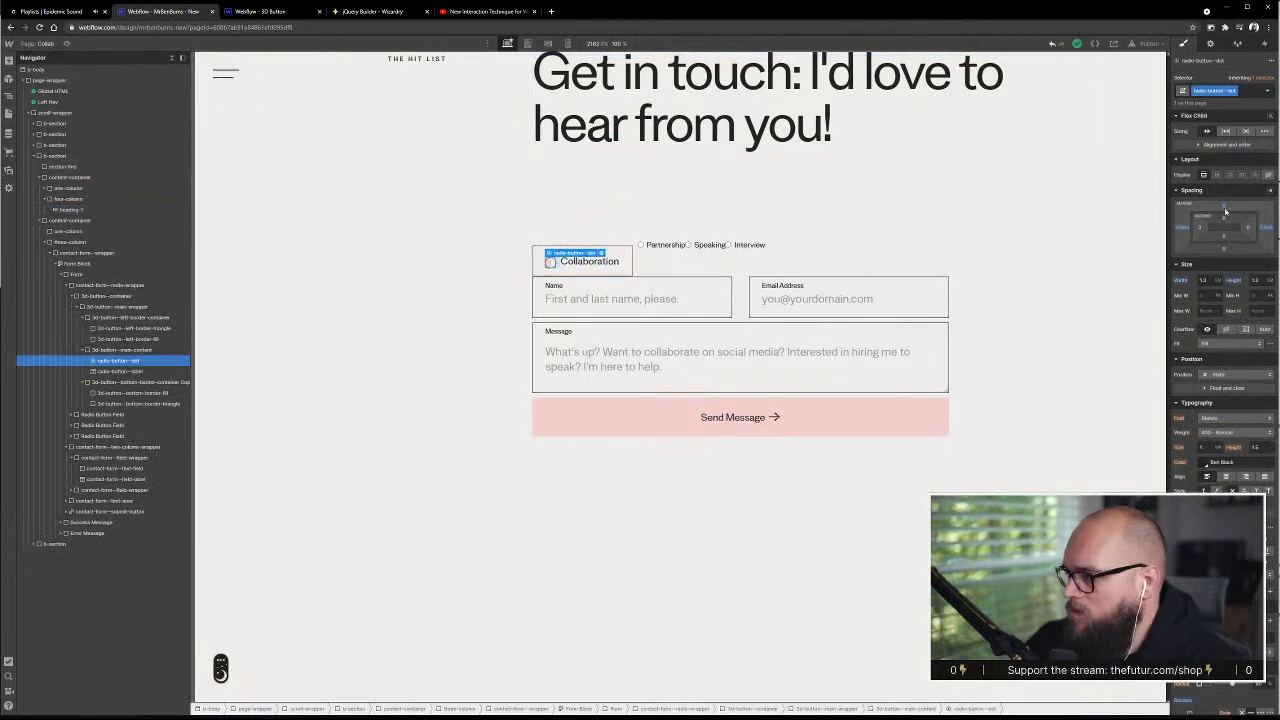
left_click(1225, 210)
type("-")
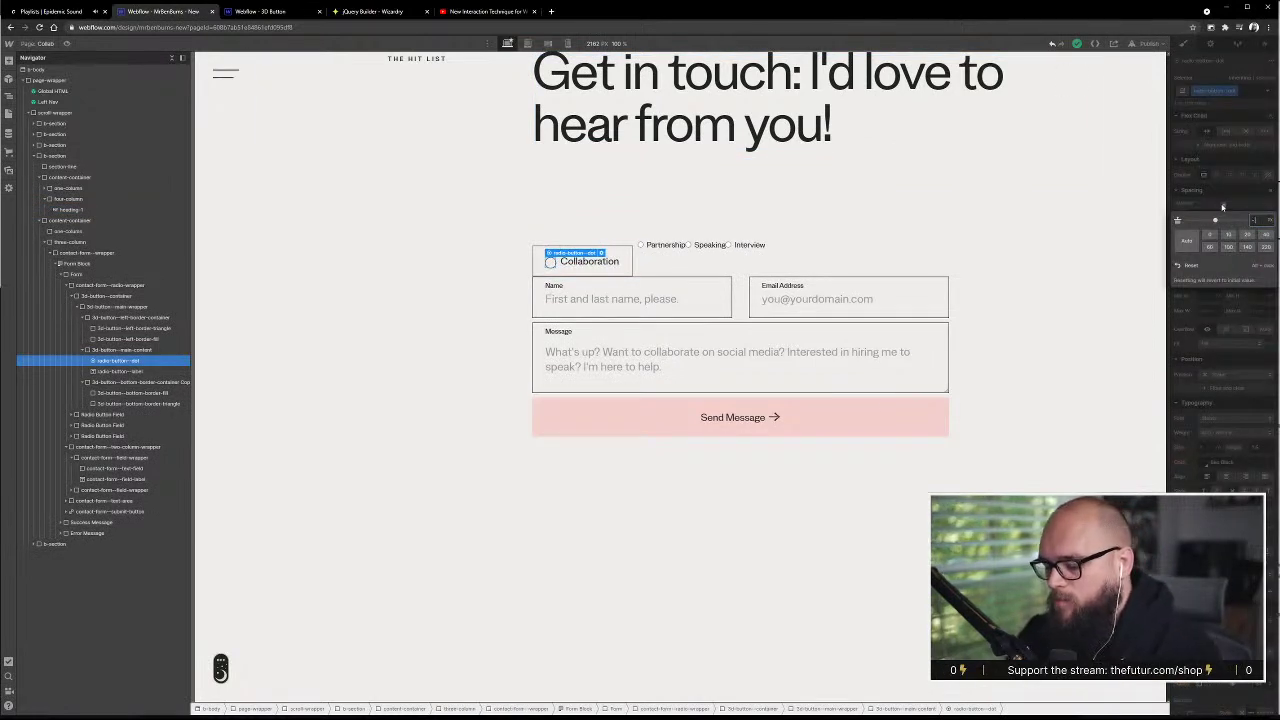
type("24")
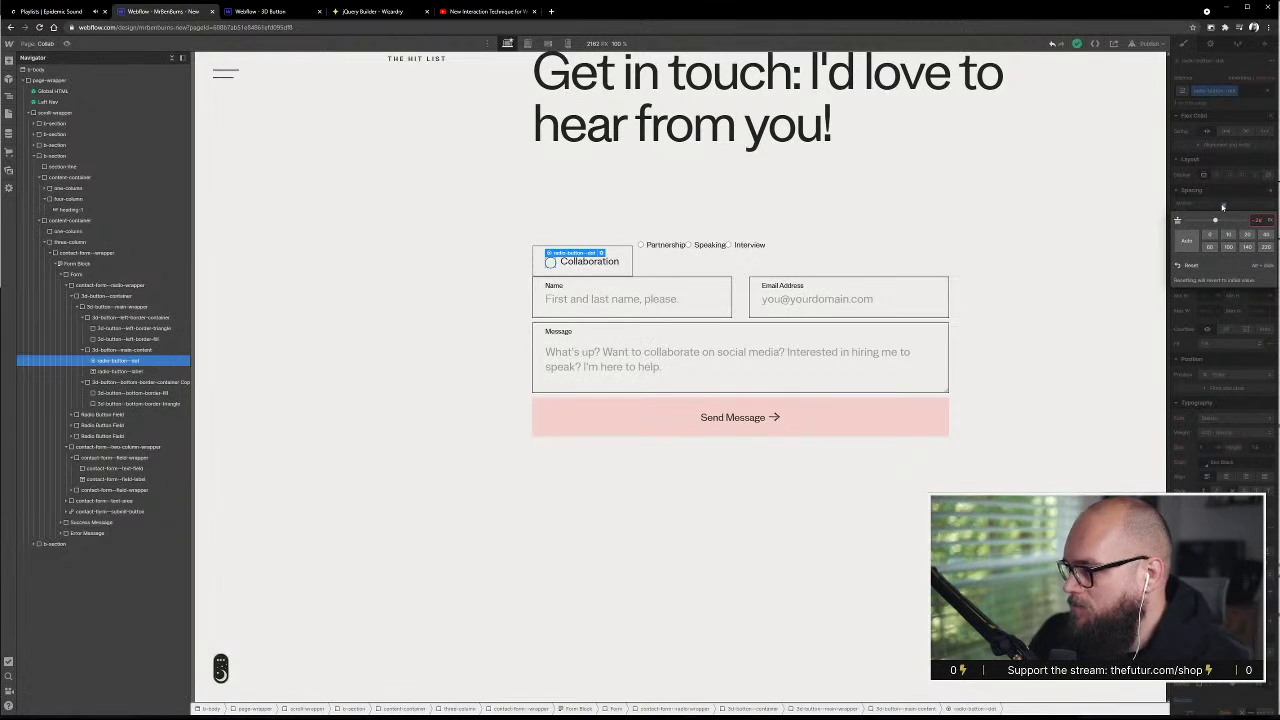
key("Return")
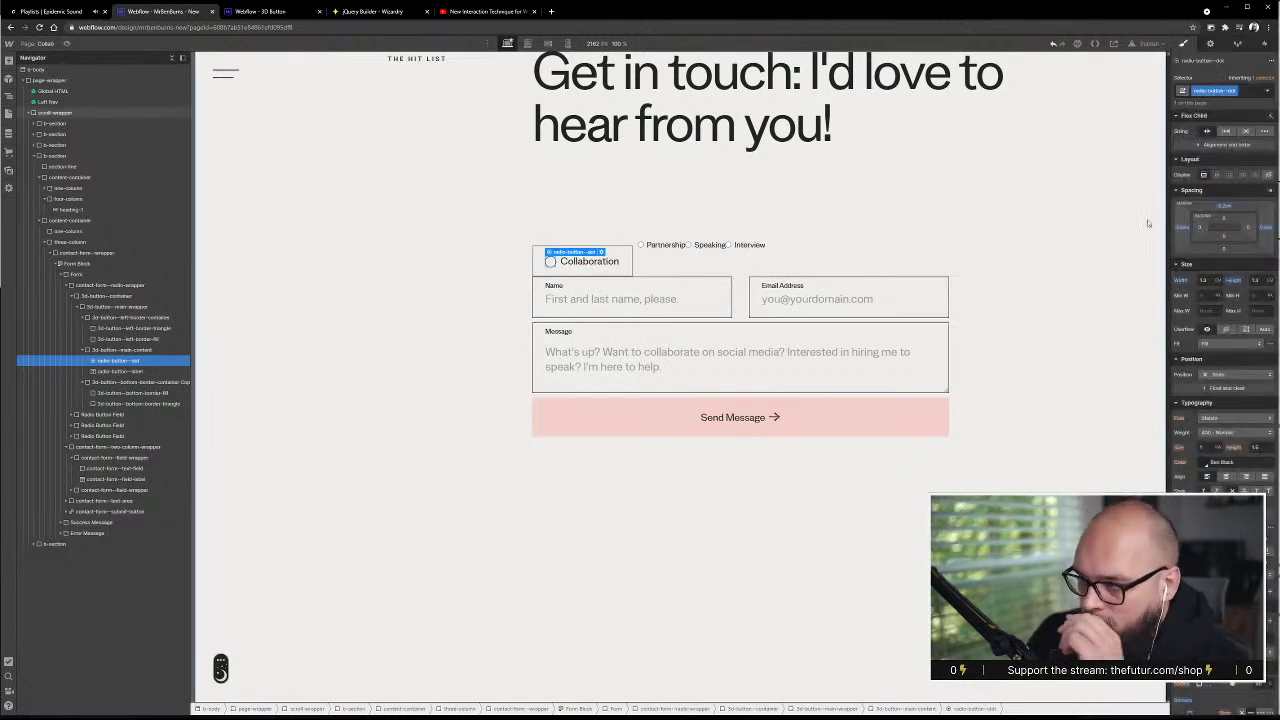
left_click_drag(1224, 207, 1224, 206)
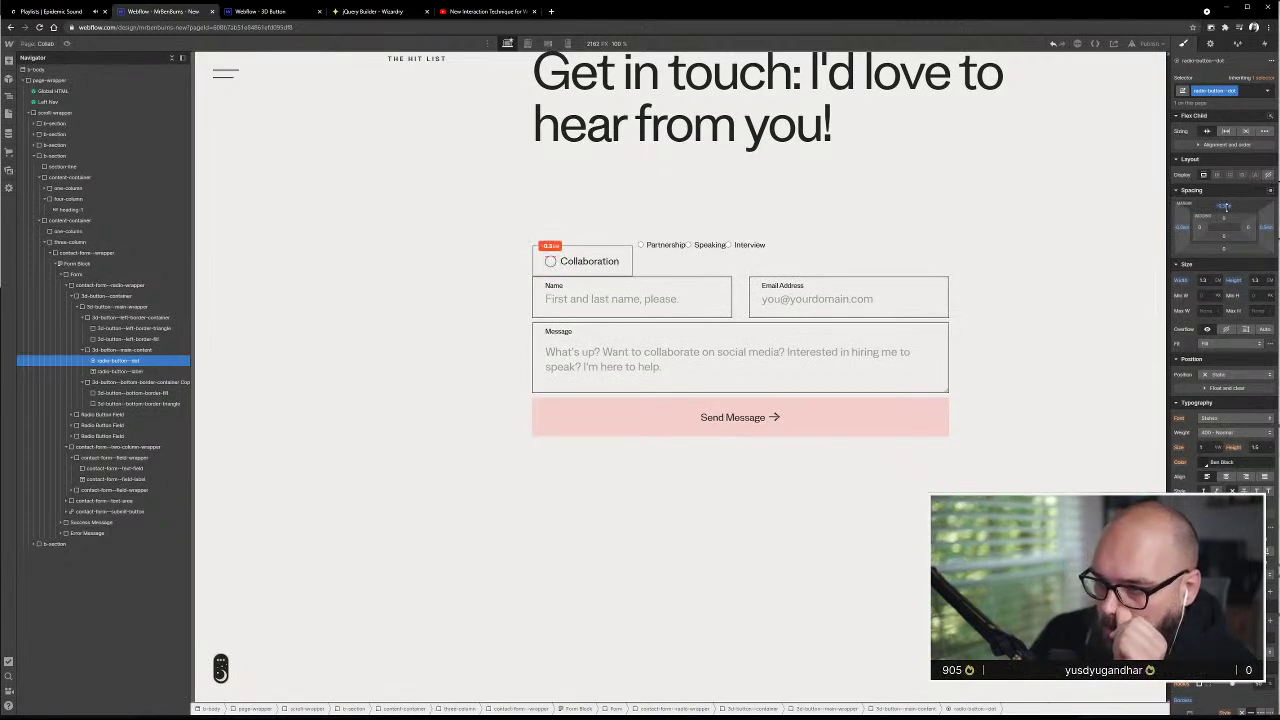
left_click(866, 216)
key("alt+Tab")
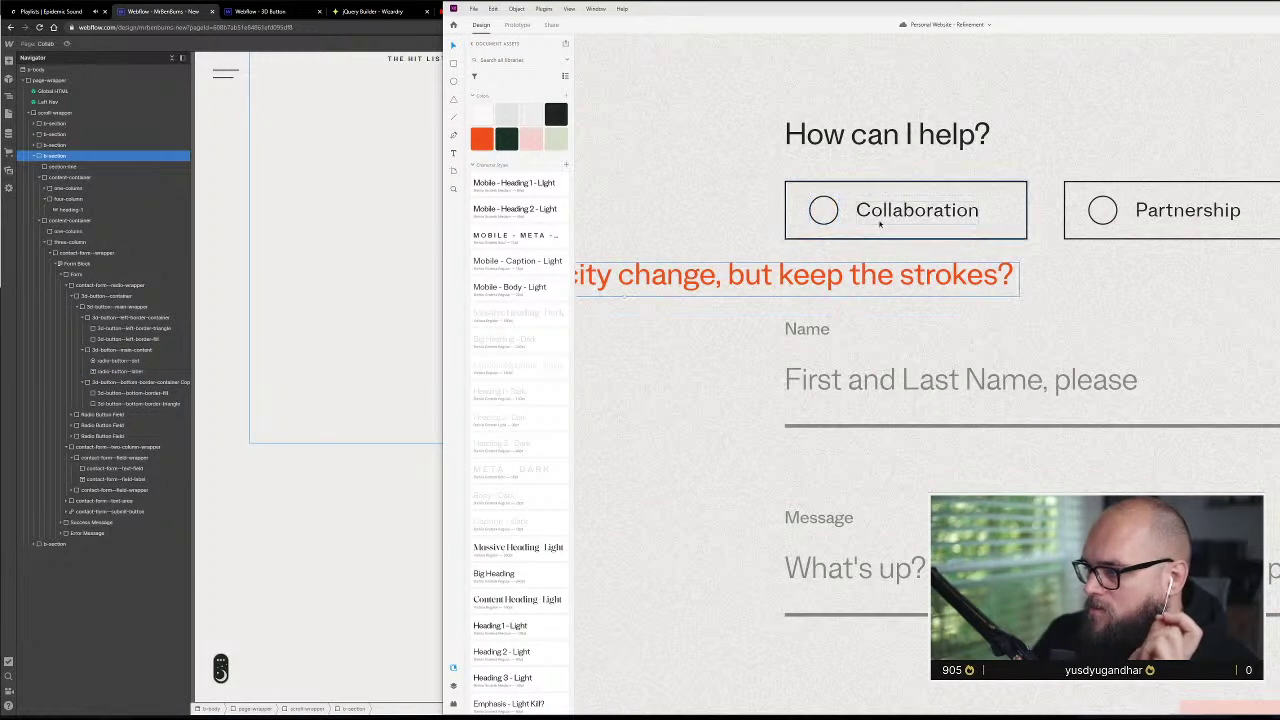
left_click(364, 347)
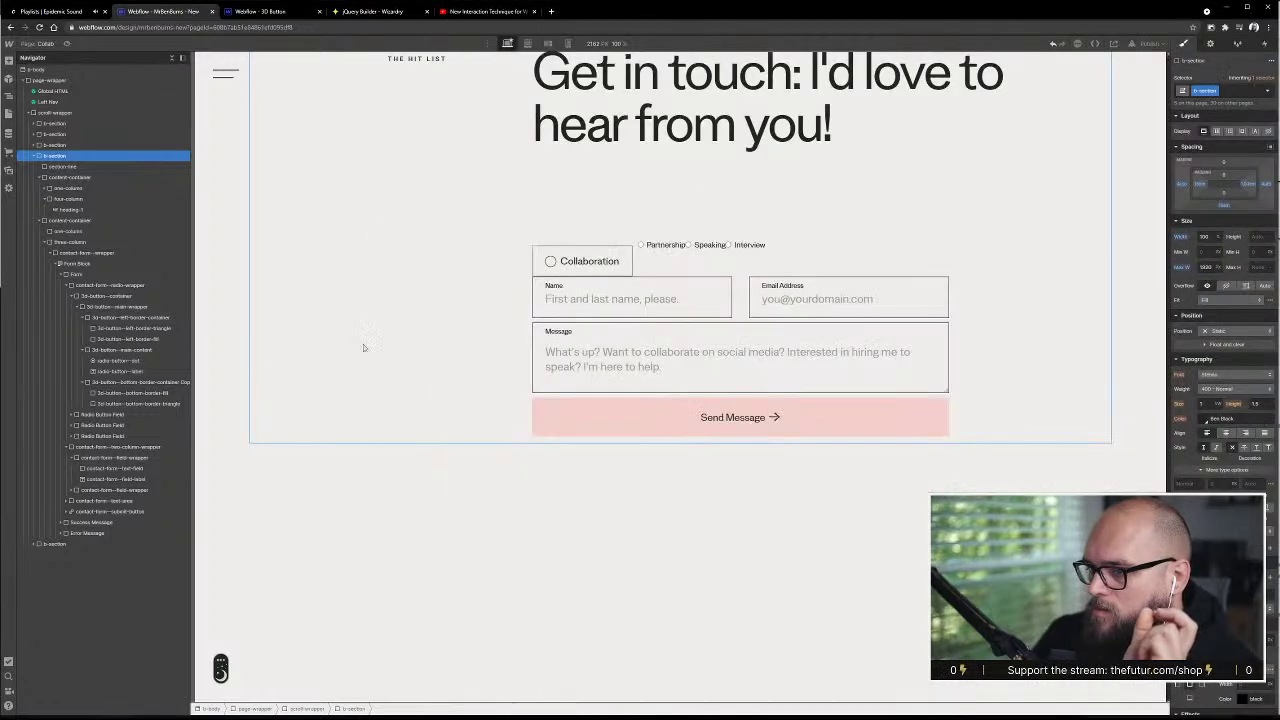
left_click(608, 249)
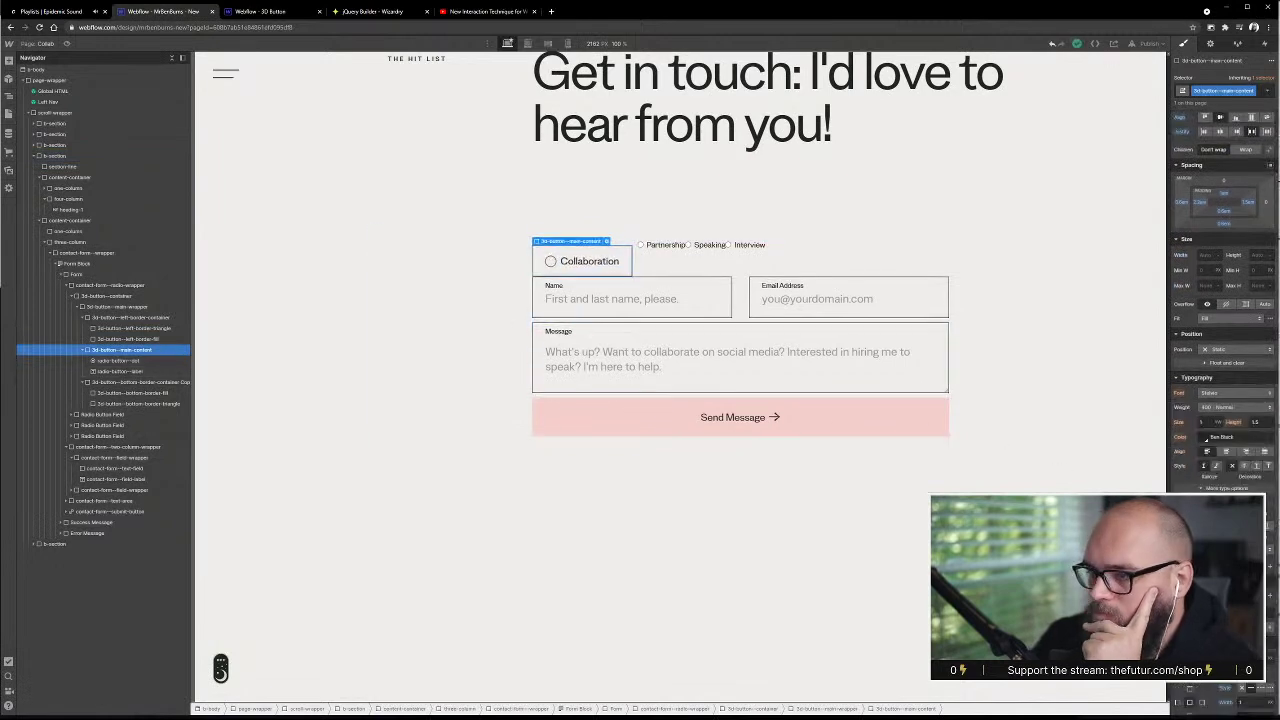
left_click(1208, 611)
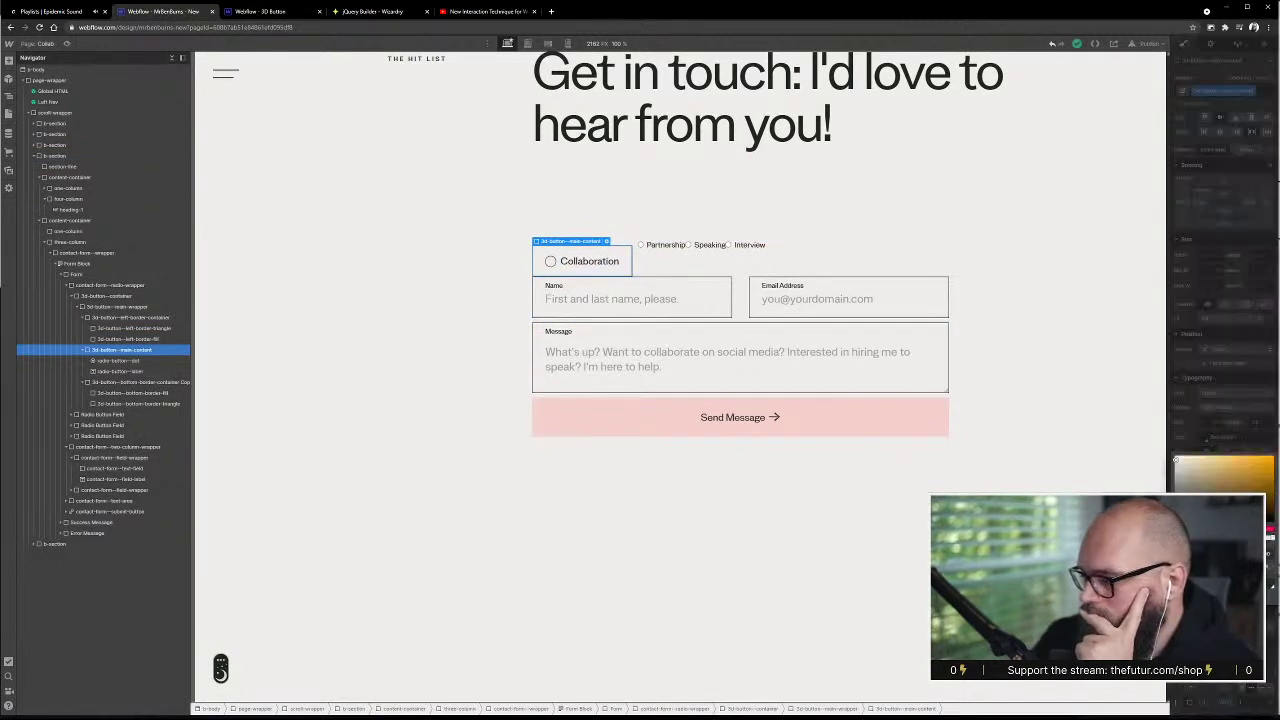
left_click(1183, 587)
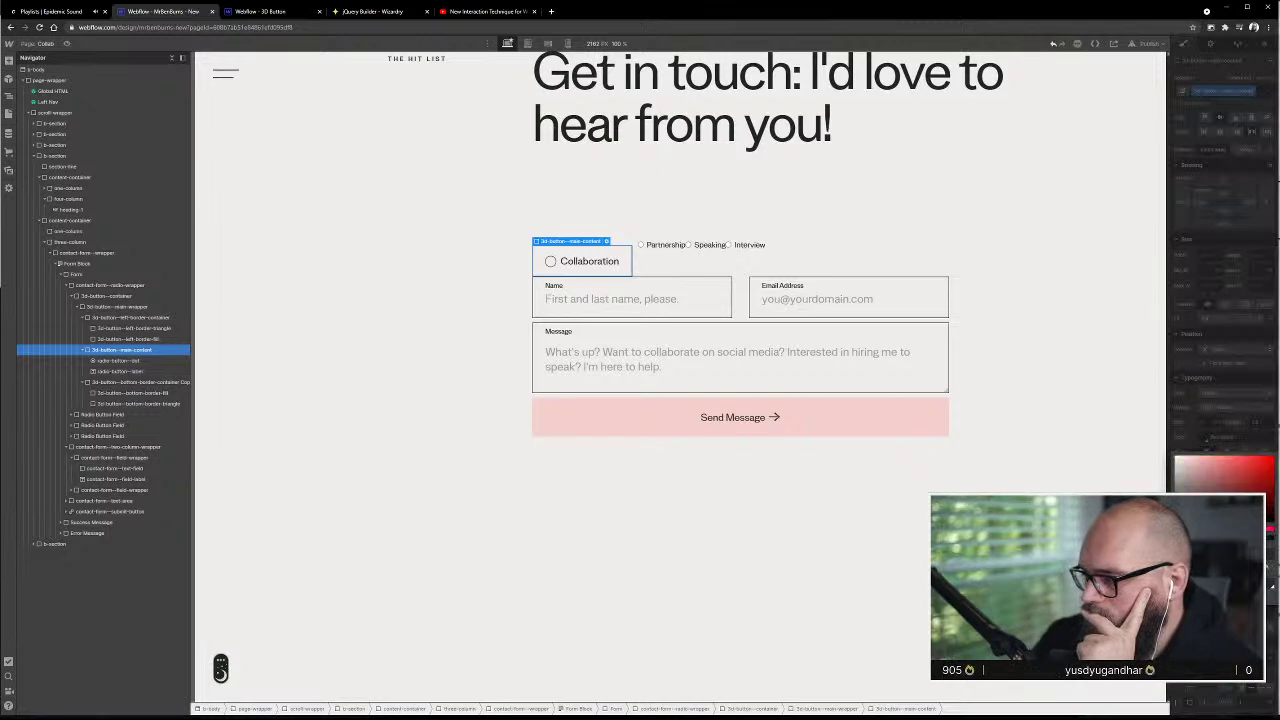
left_click(446, 207)
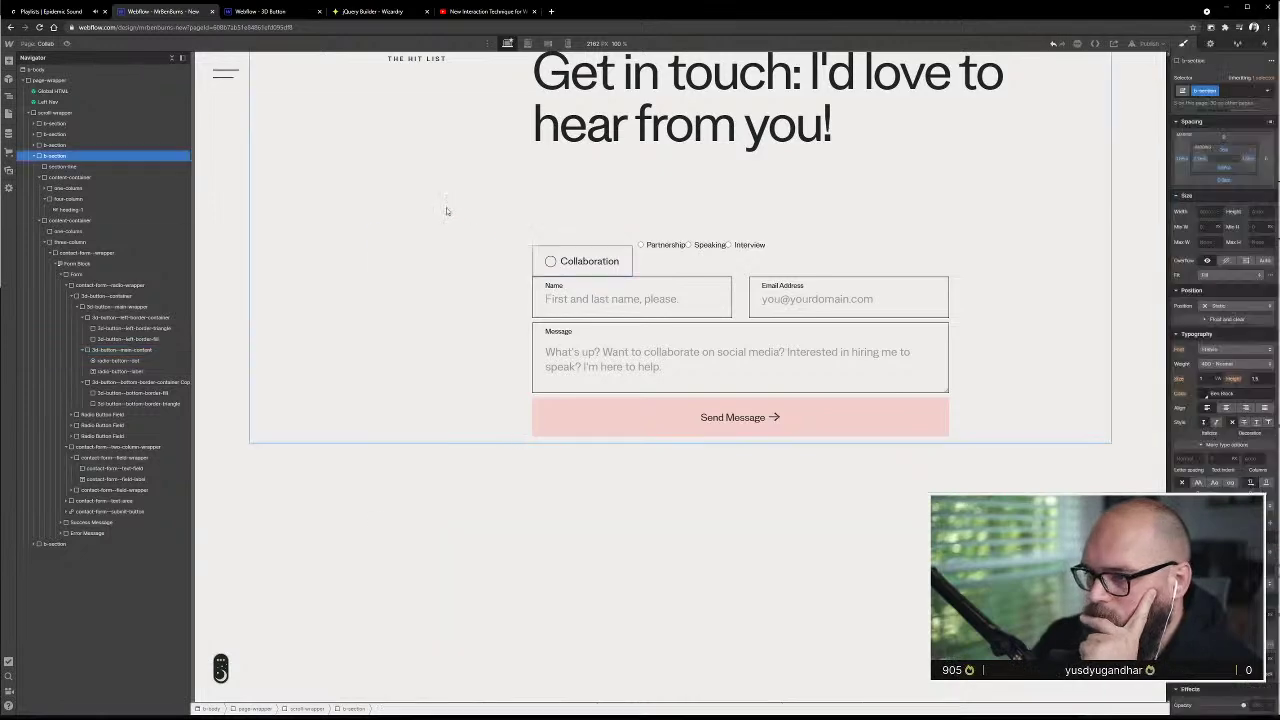
left_click(542, 252)
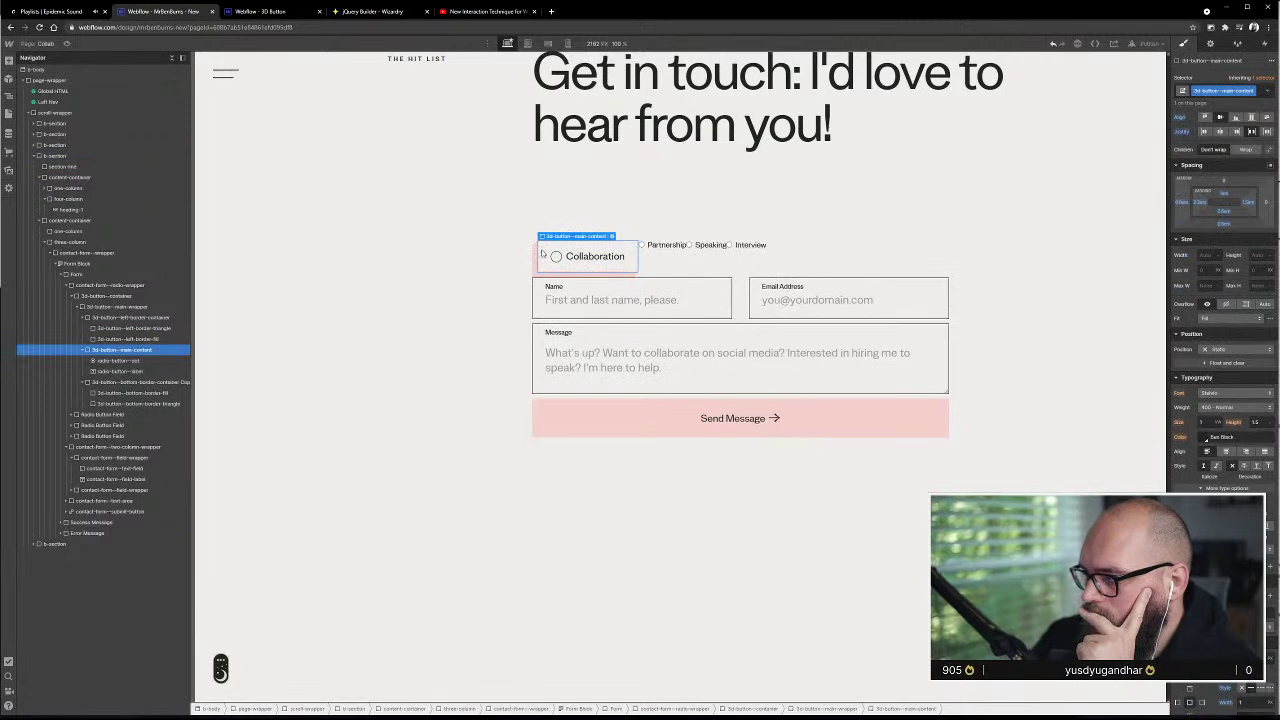
left_click(125, 362)
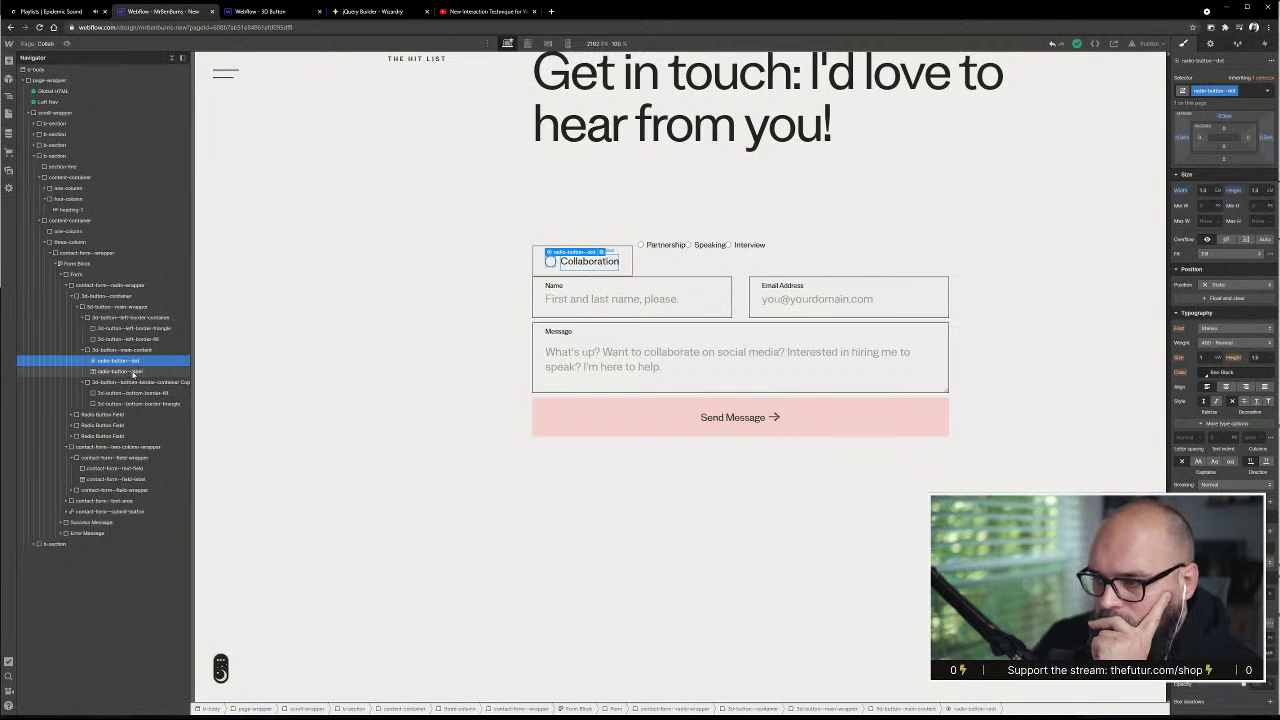
left_click(133, 372)
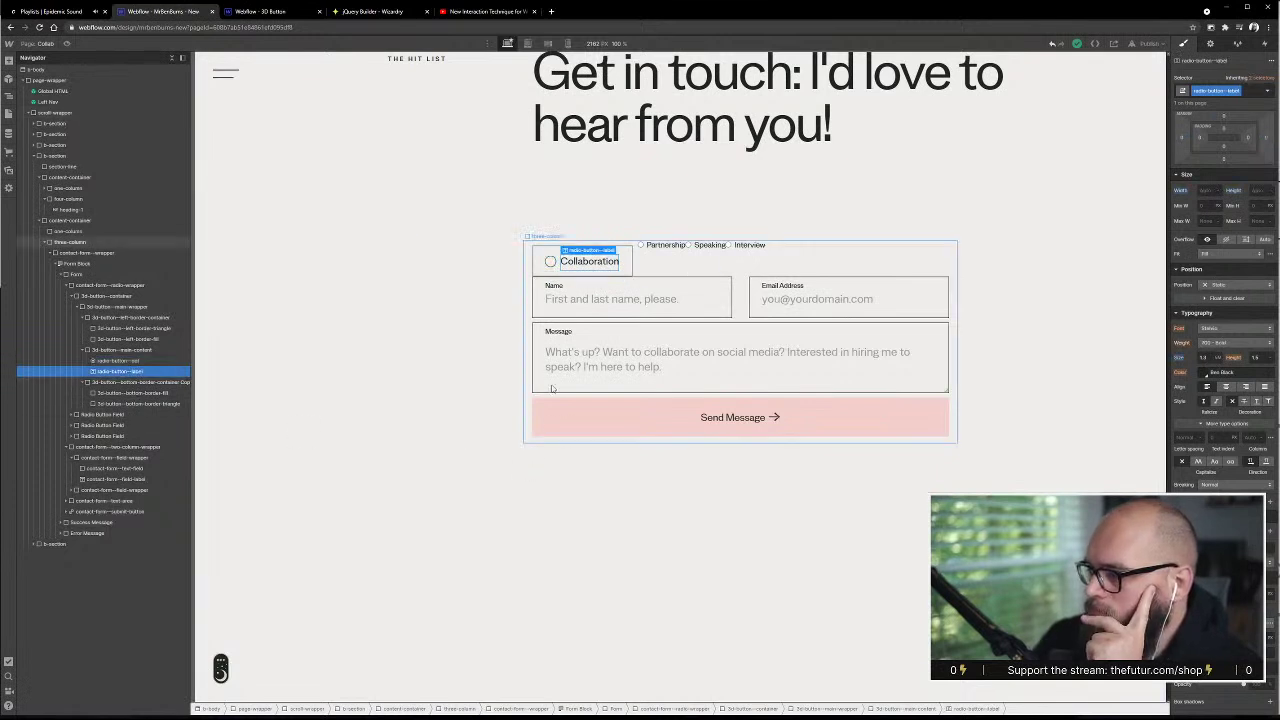
- Put the Collaboration radio dot in its Checked state and bring up the Adobe XD design
left_click(553, 259)
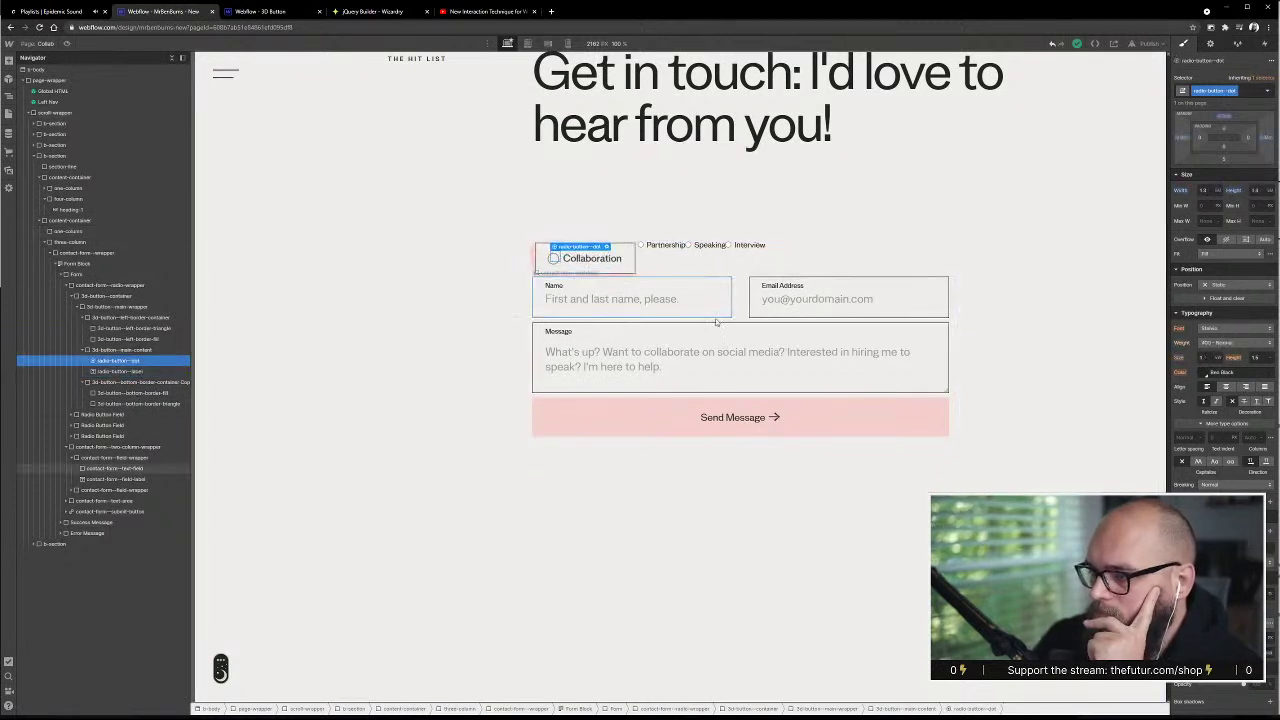
left_click(1267, 90)
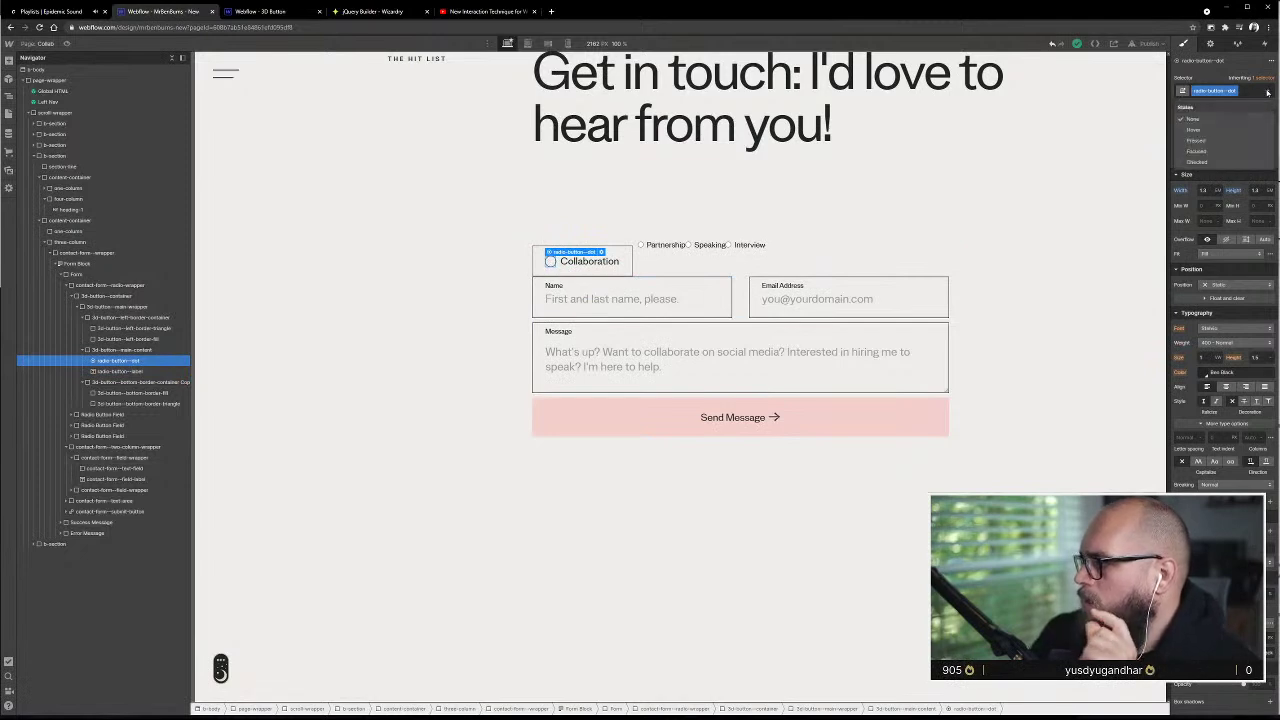
left_click(1244, 162)
scroll(1203, 687, "down", 2)
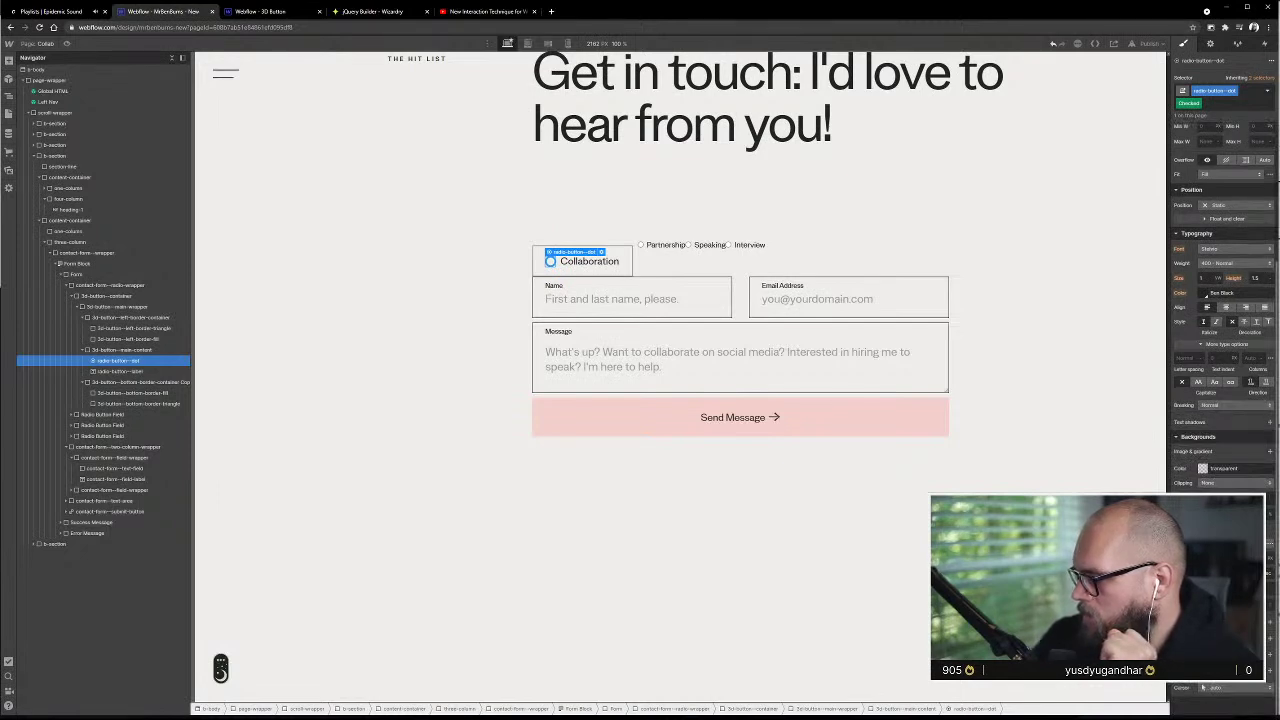
key("alt+Tab")
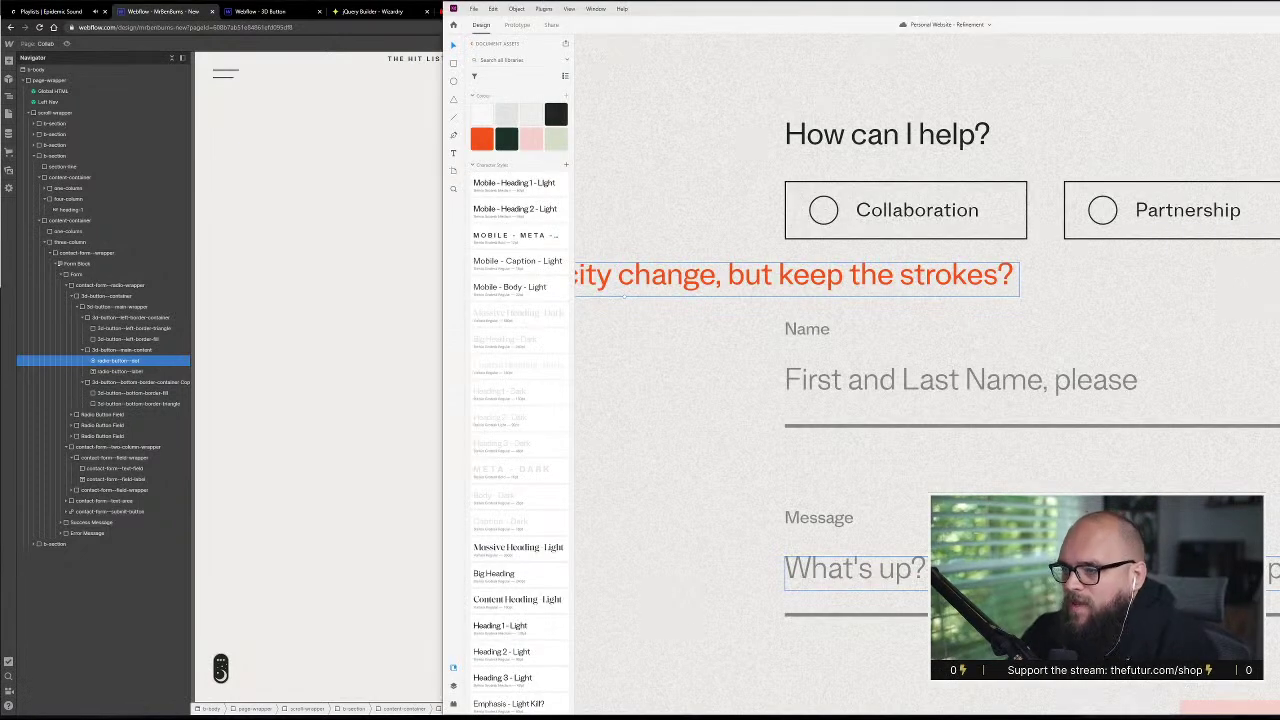
- Pan the XD mockup to the Speaking and Interview options, then select Webflow's Collaboration option content
scroll(1048, 295, "right", 10)
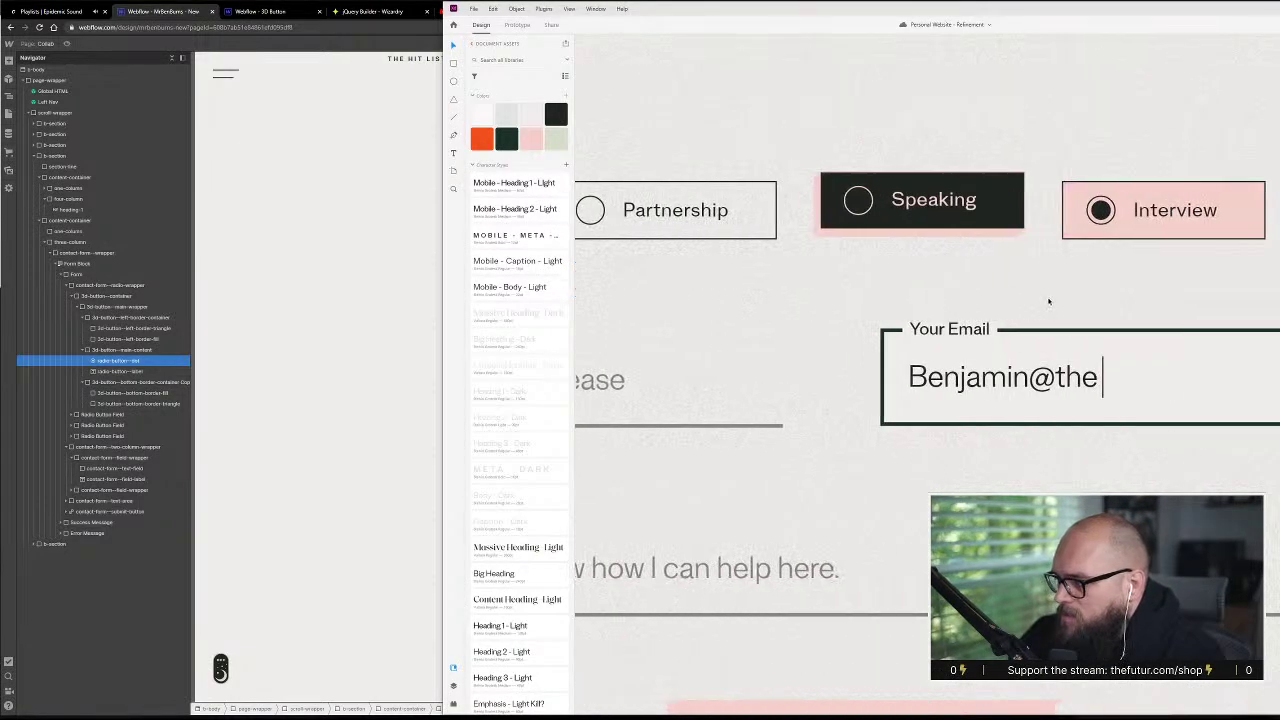
scroll(1048, 301, "right", 4)
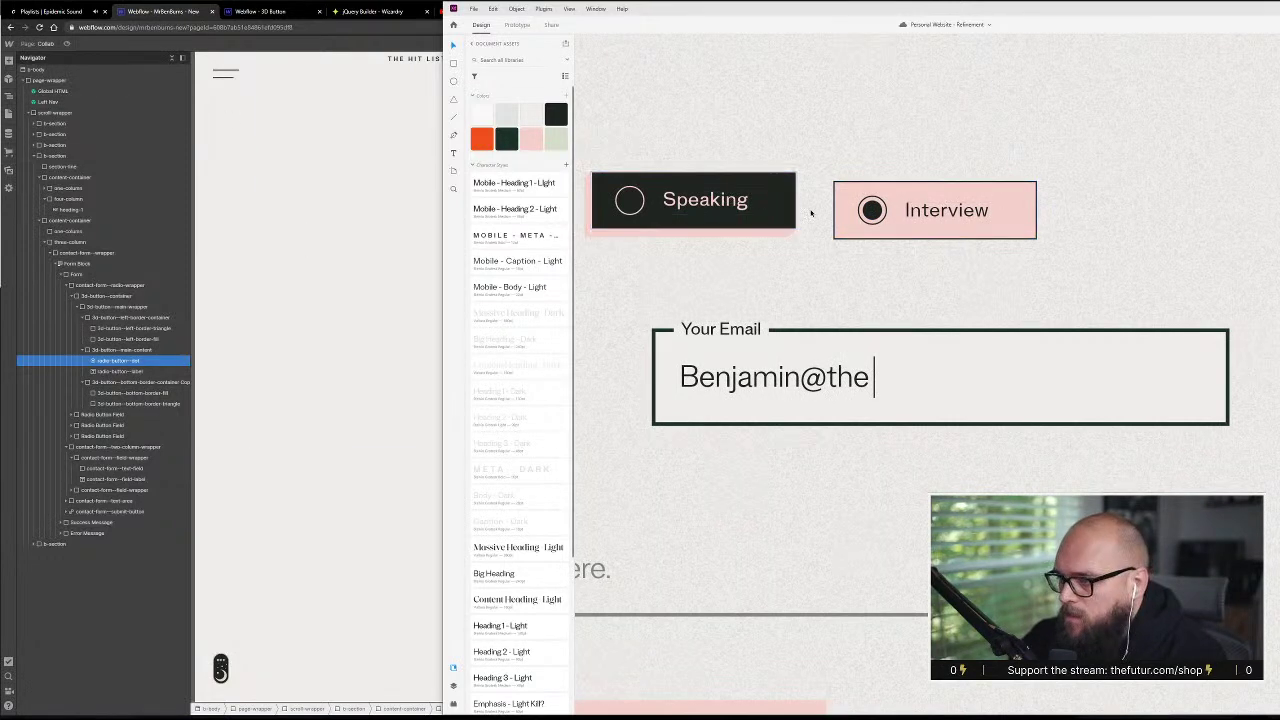
left_click(380, 177)
left_click(620, 255)
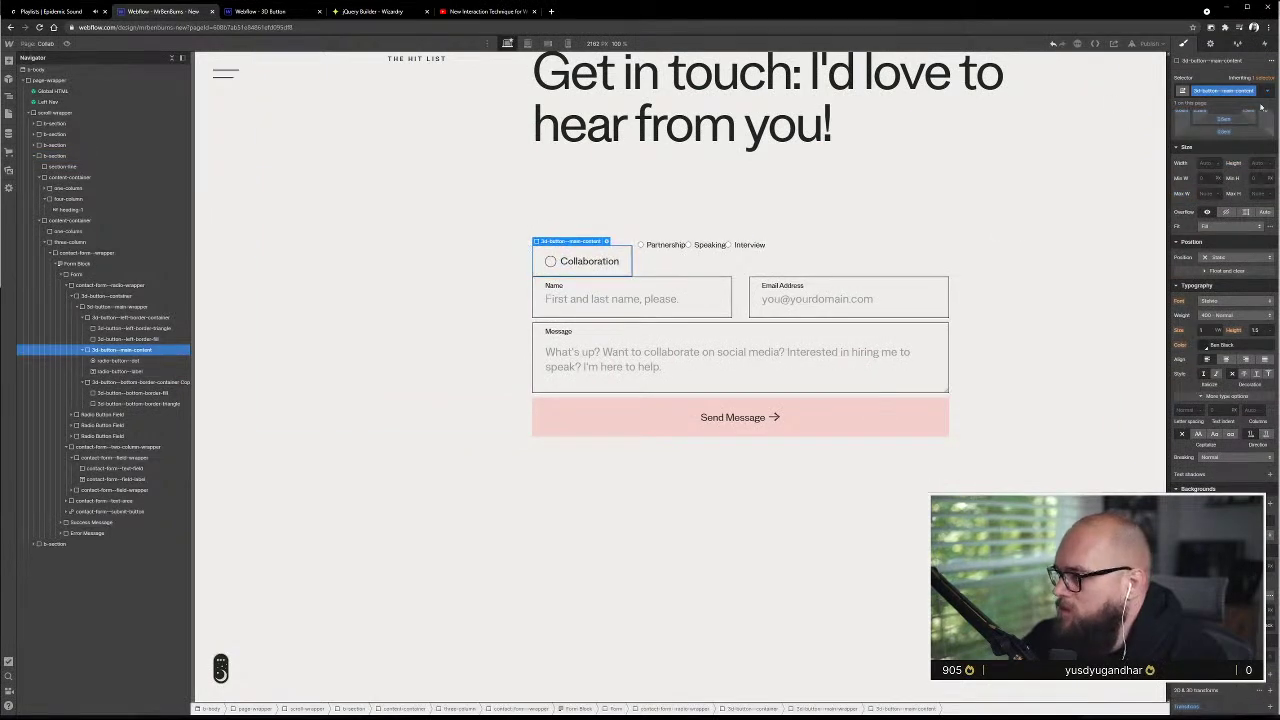
- Give the Collaboration option's content a pink Pressed-state background, then select its radio dot
left_click(1243, 141)
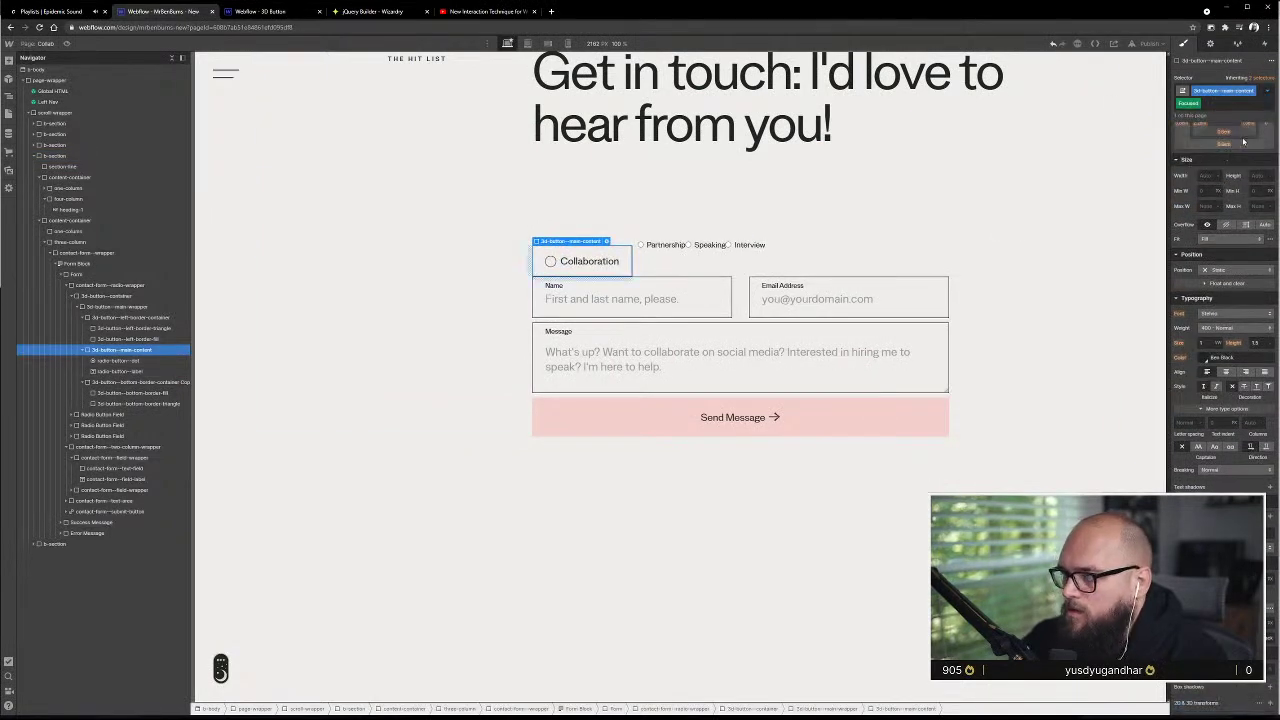
left_click(1243, 141)
left_click(1228, 159)
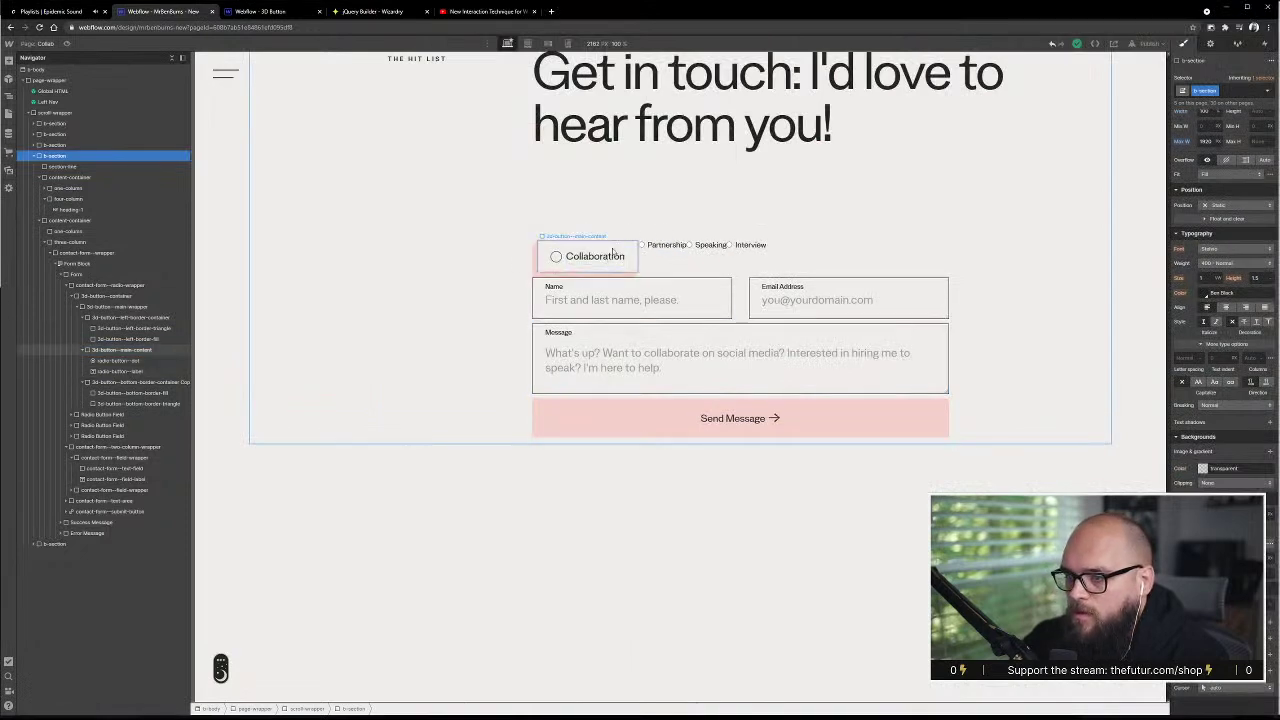
left_click(613, 252)
left_click(1268, 92)
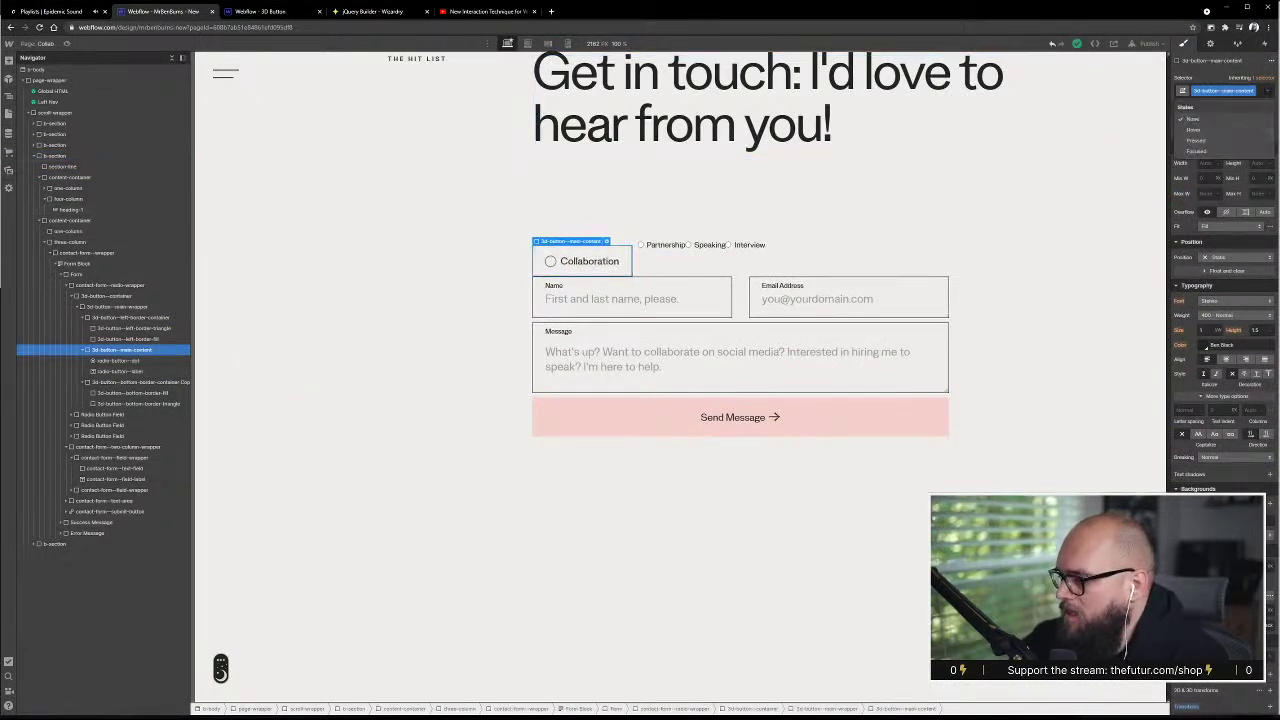
left_click(1196, 140)
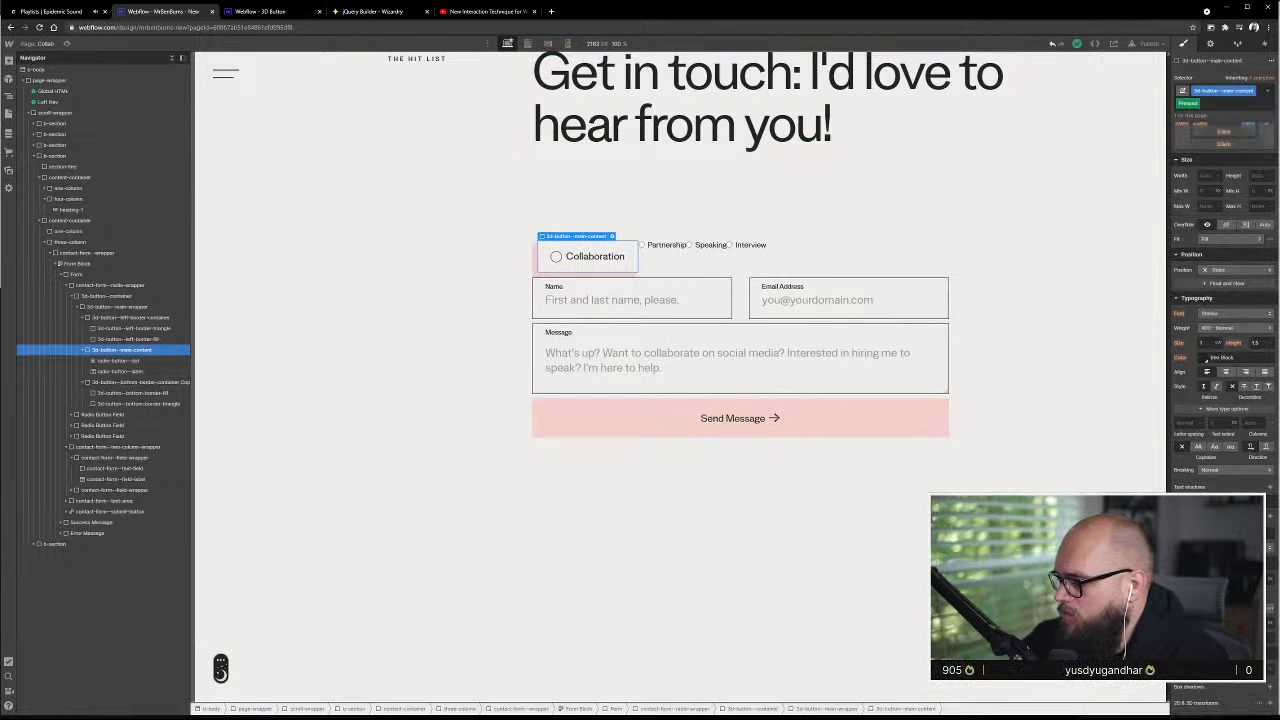
left_click(1204, 358)
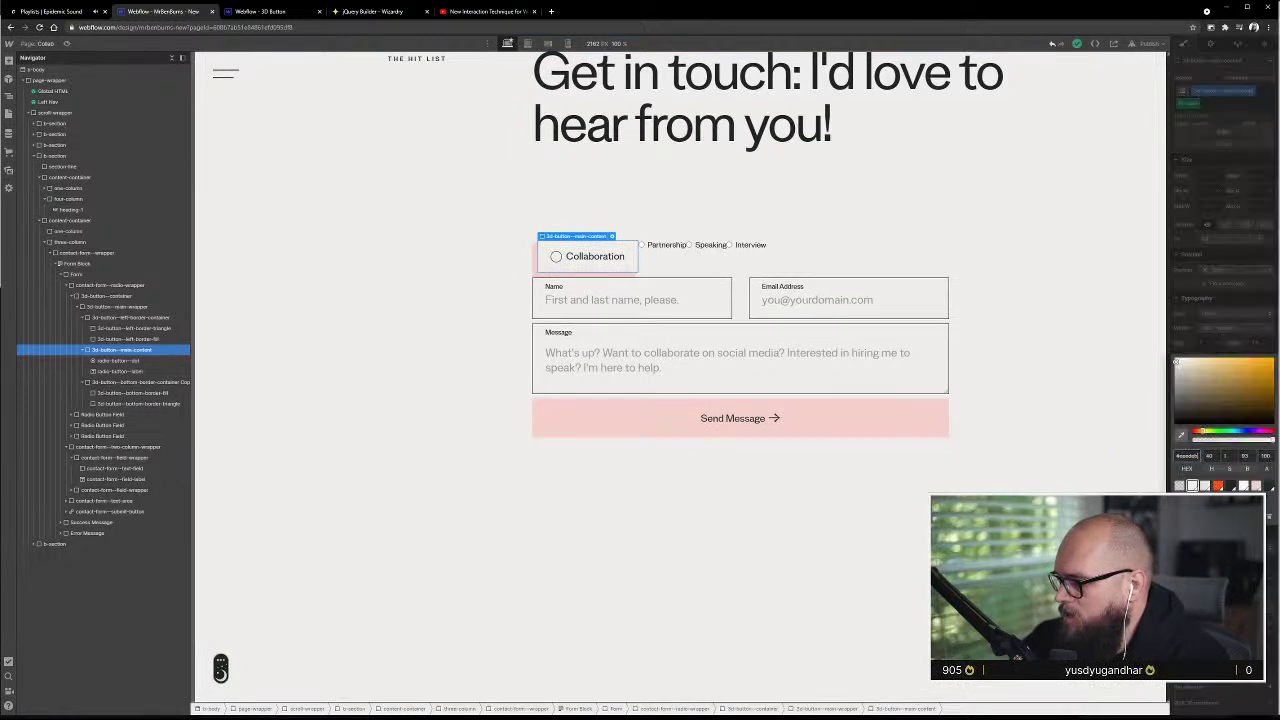
left_click(370, 245)
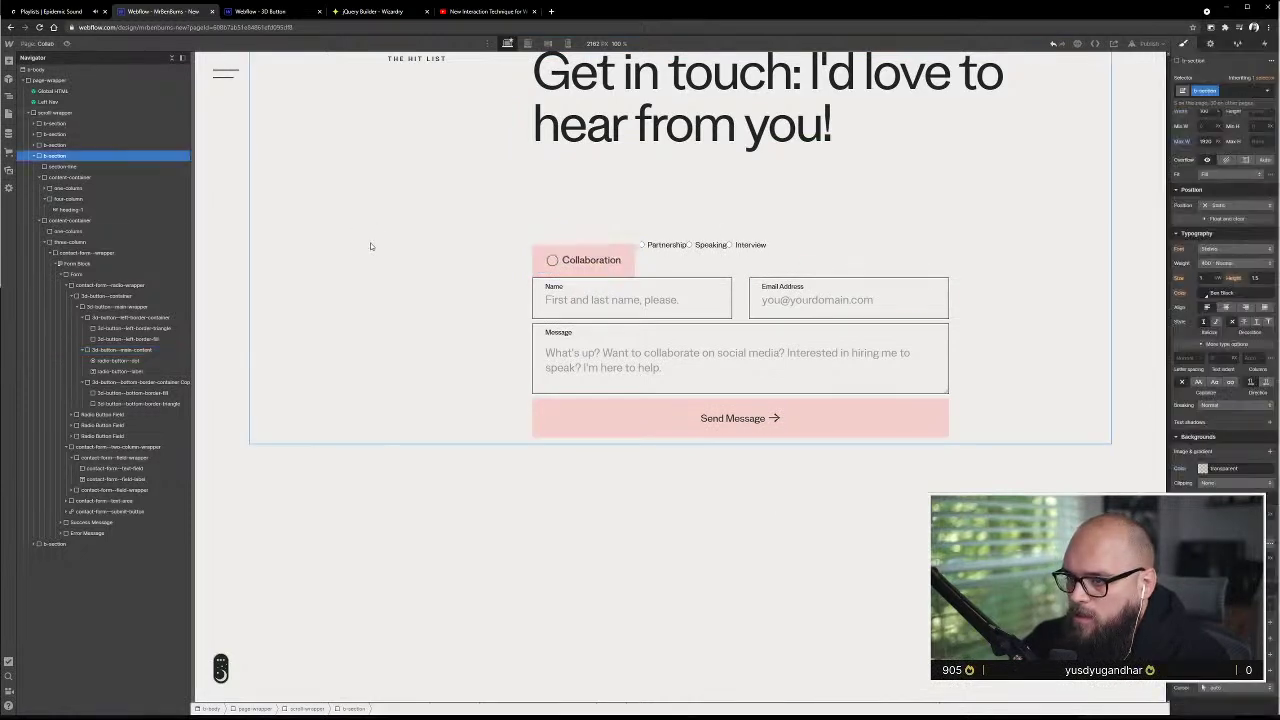
left_click(612, 249)
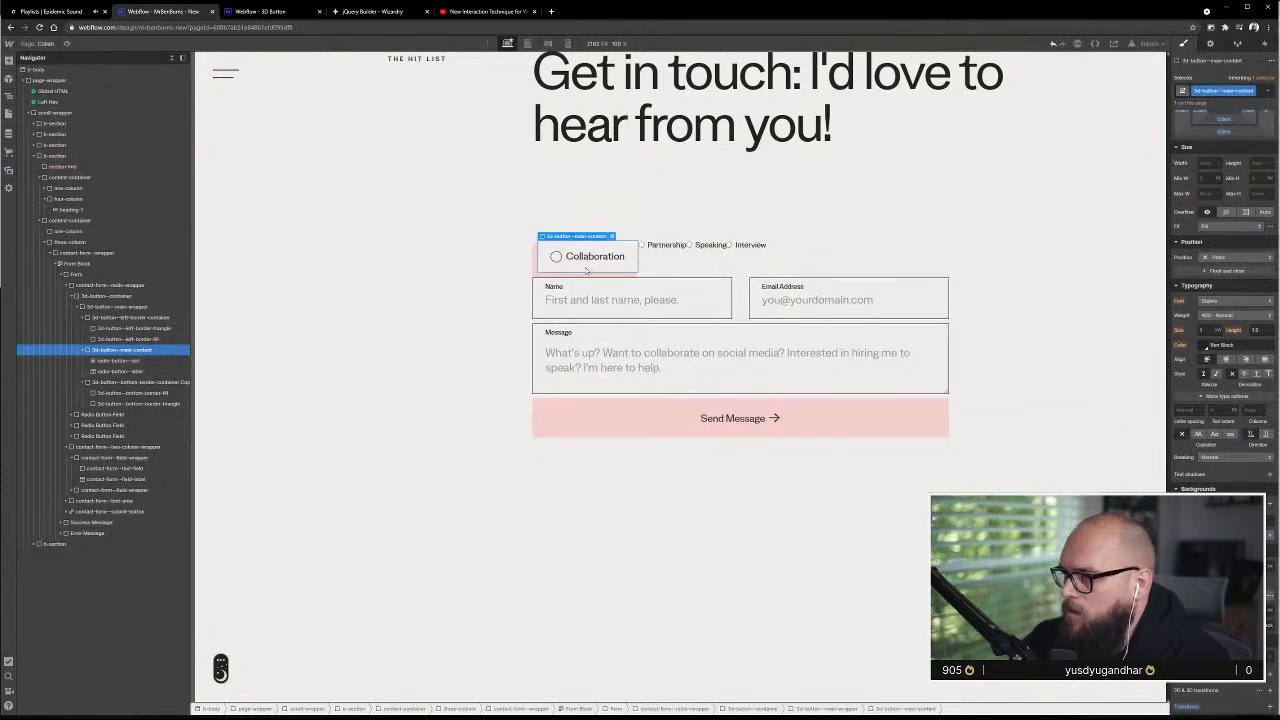
left_click(556, 257)
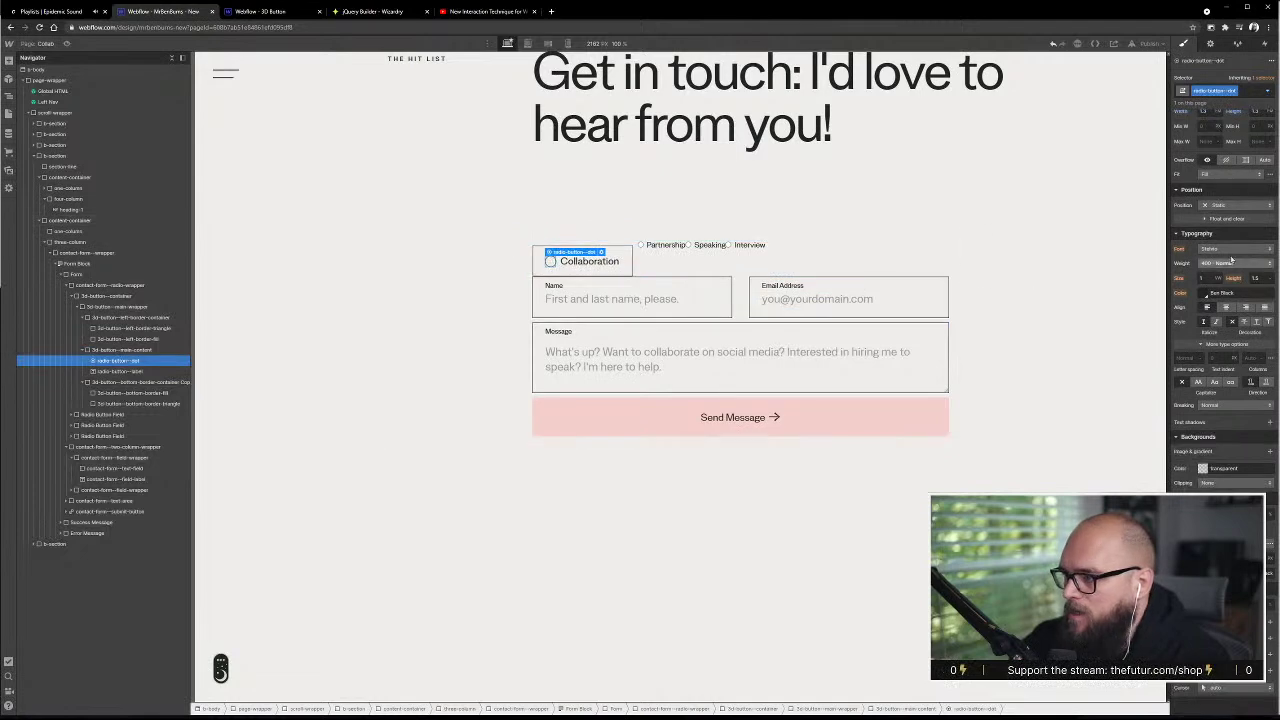
- Put the Collaboration radio dot in its Checked state and compare with the XD design
left_click(1267, 91)
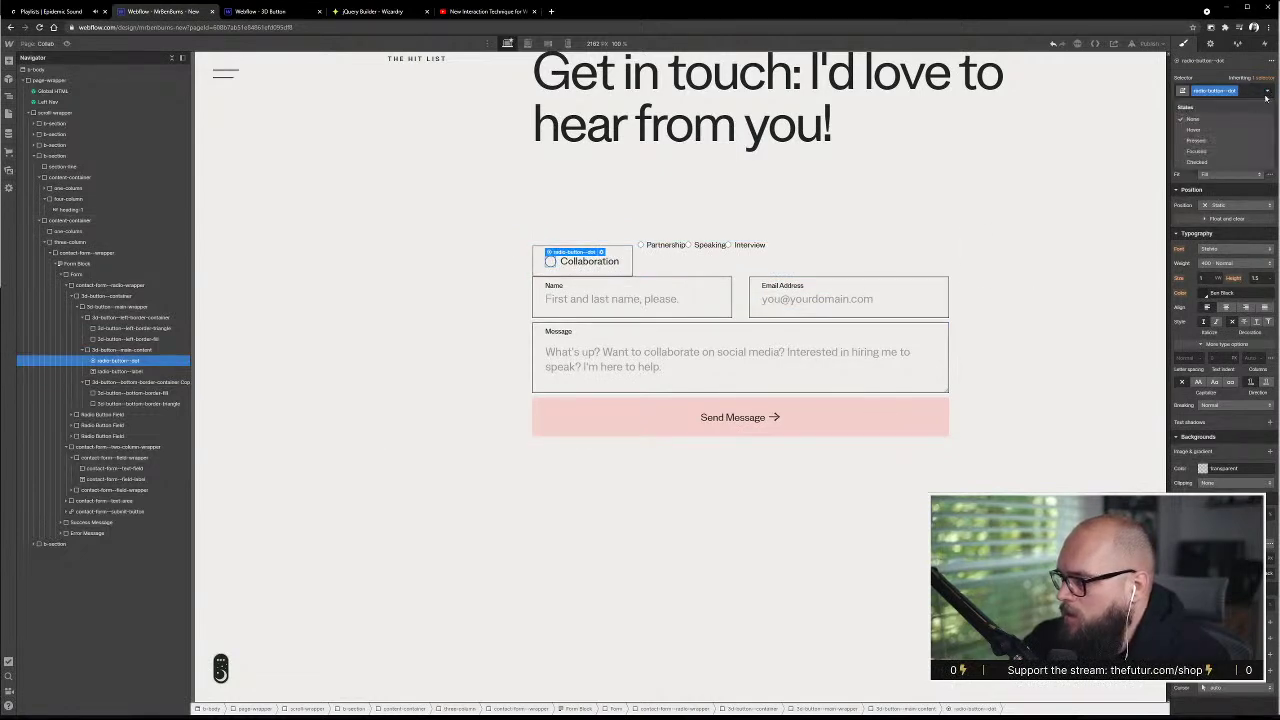
left_click(1228, 162)
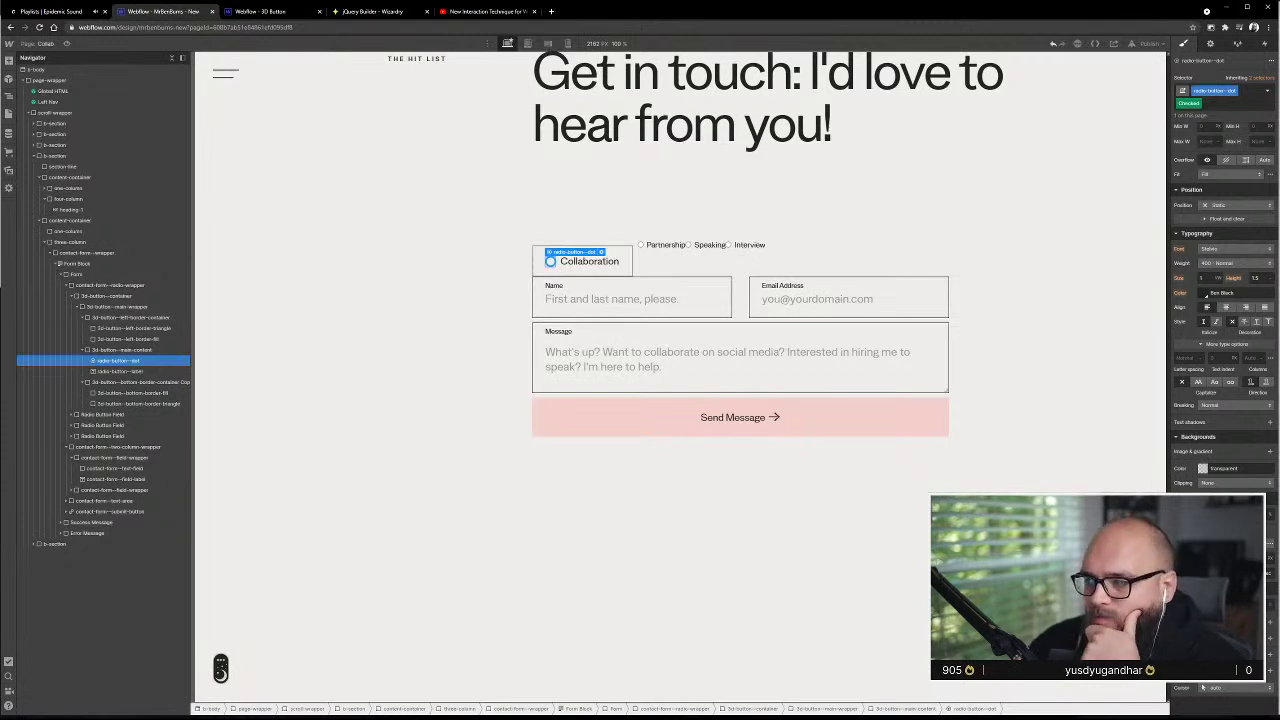
key("alt+Tab")
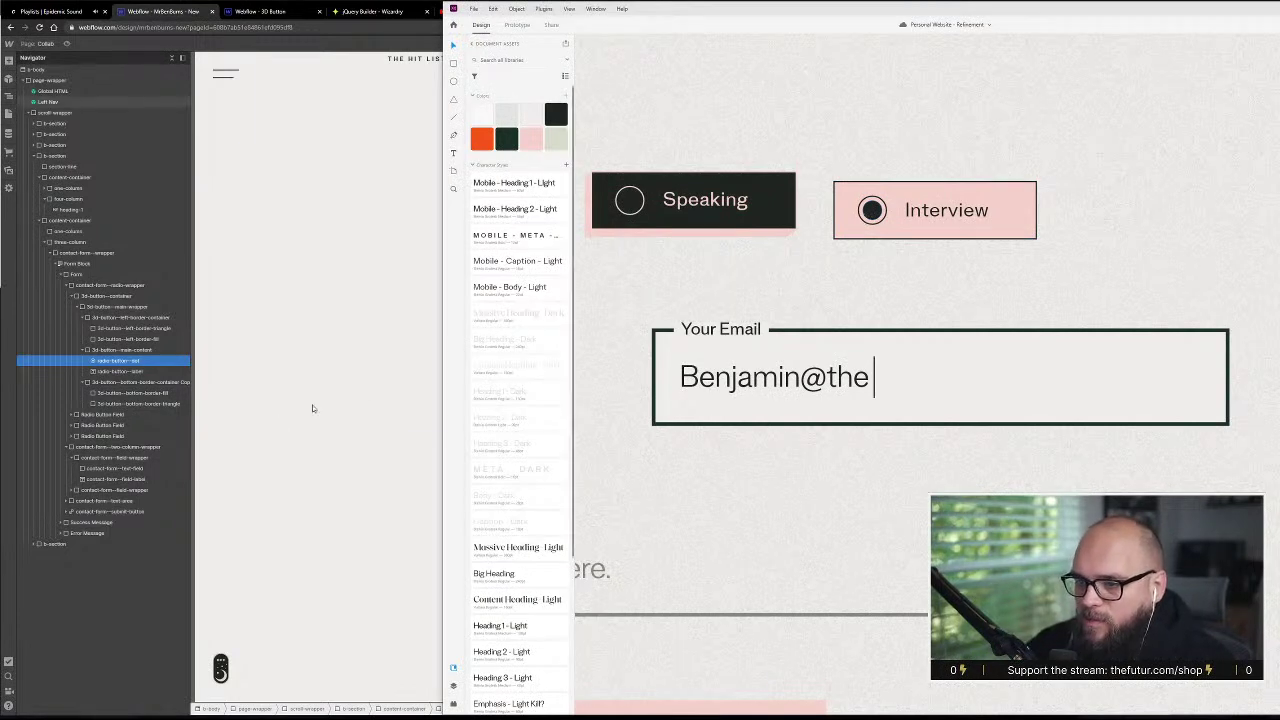
left_click(396, 477)
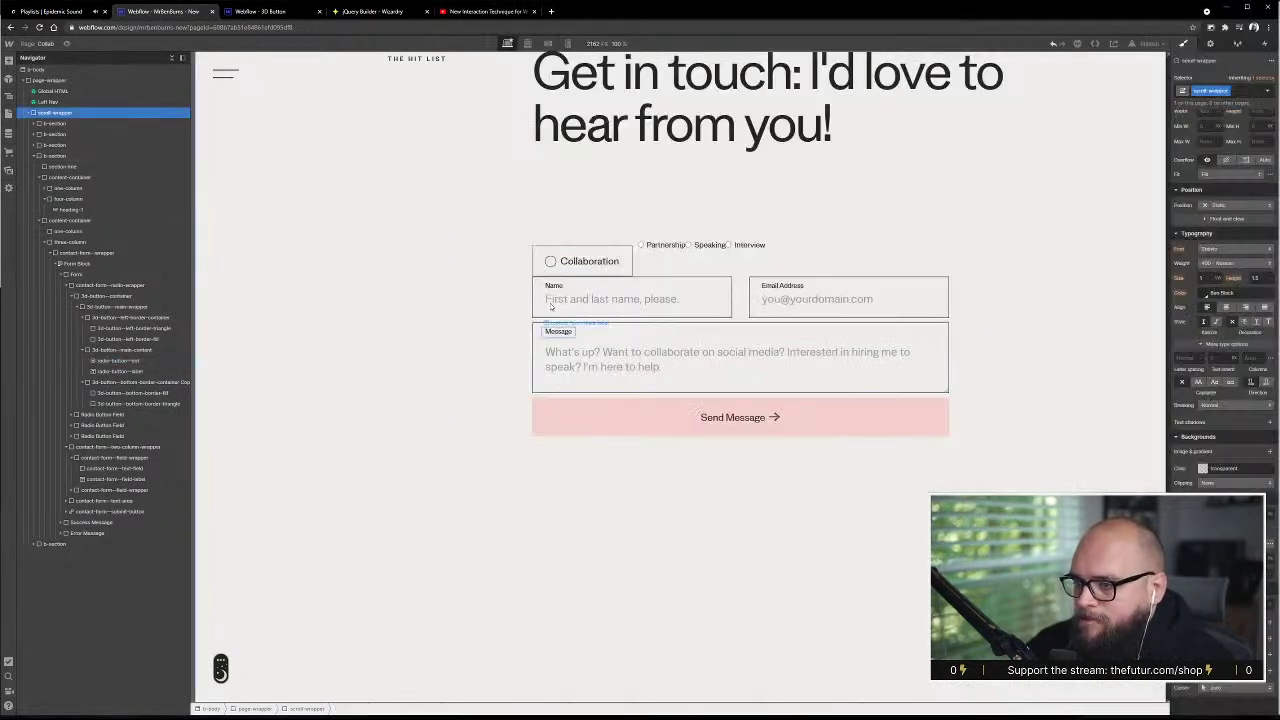
- Make the dot's Checked-state background transparent so it shows as an outlined circle
left_click(555, 262)
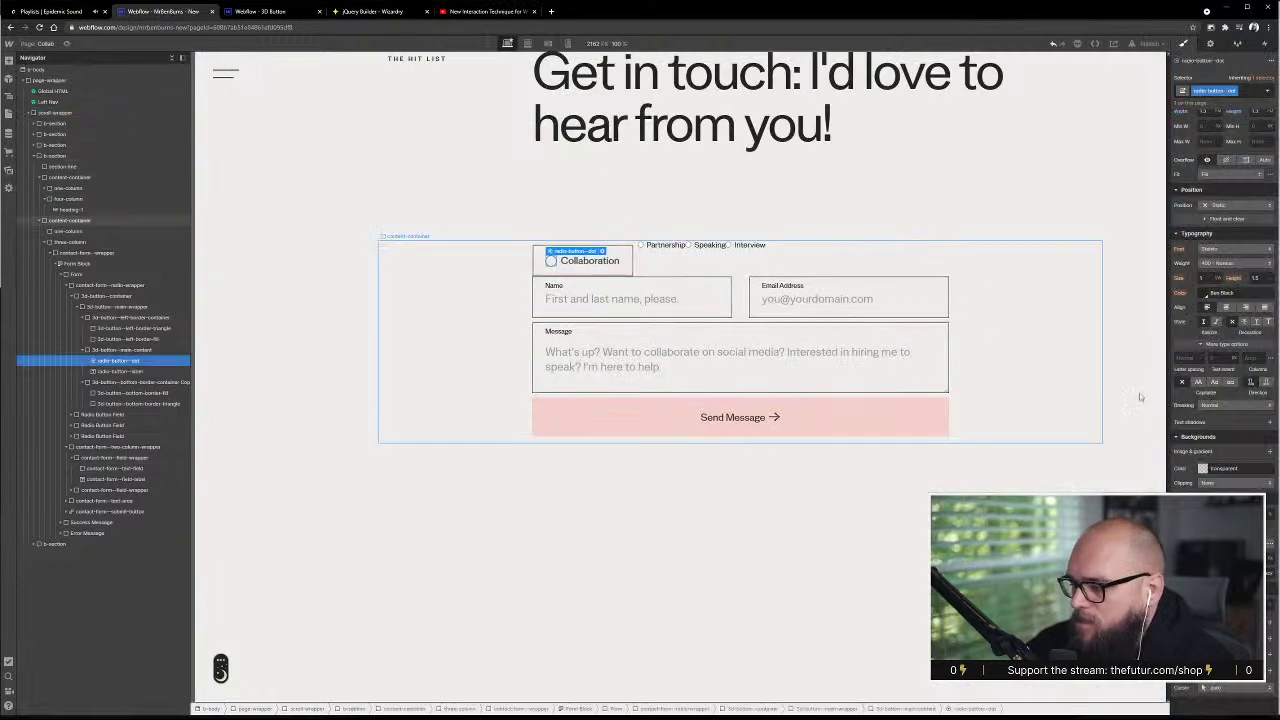
left_click(1267, 91)
left_click(1230, 150)
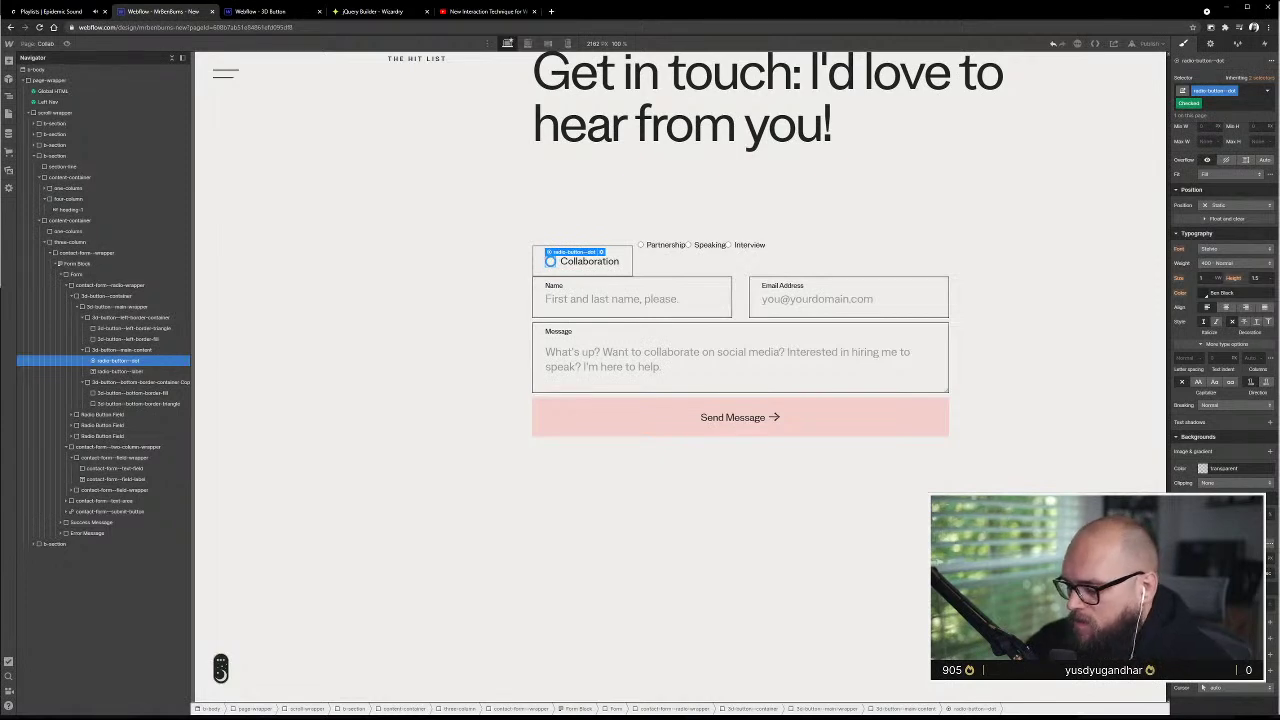
left_click(1203, 468)
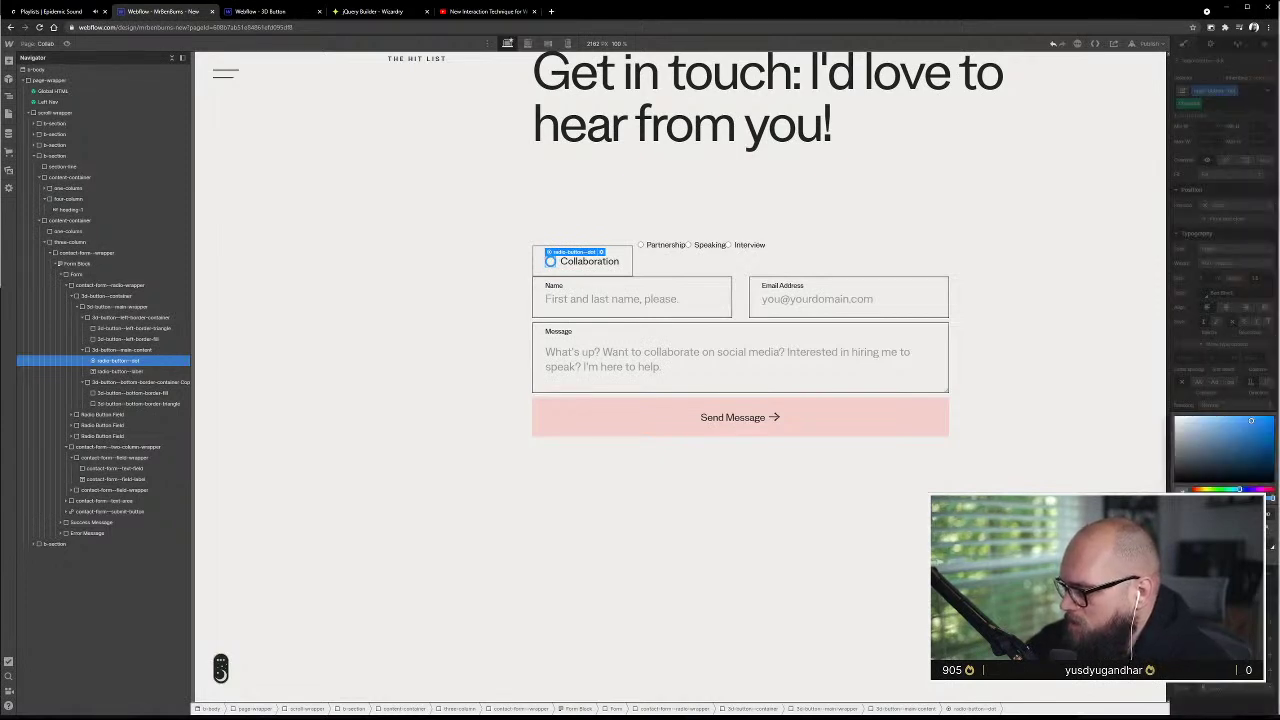
left_click(1203, 687)
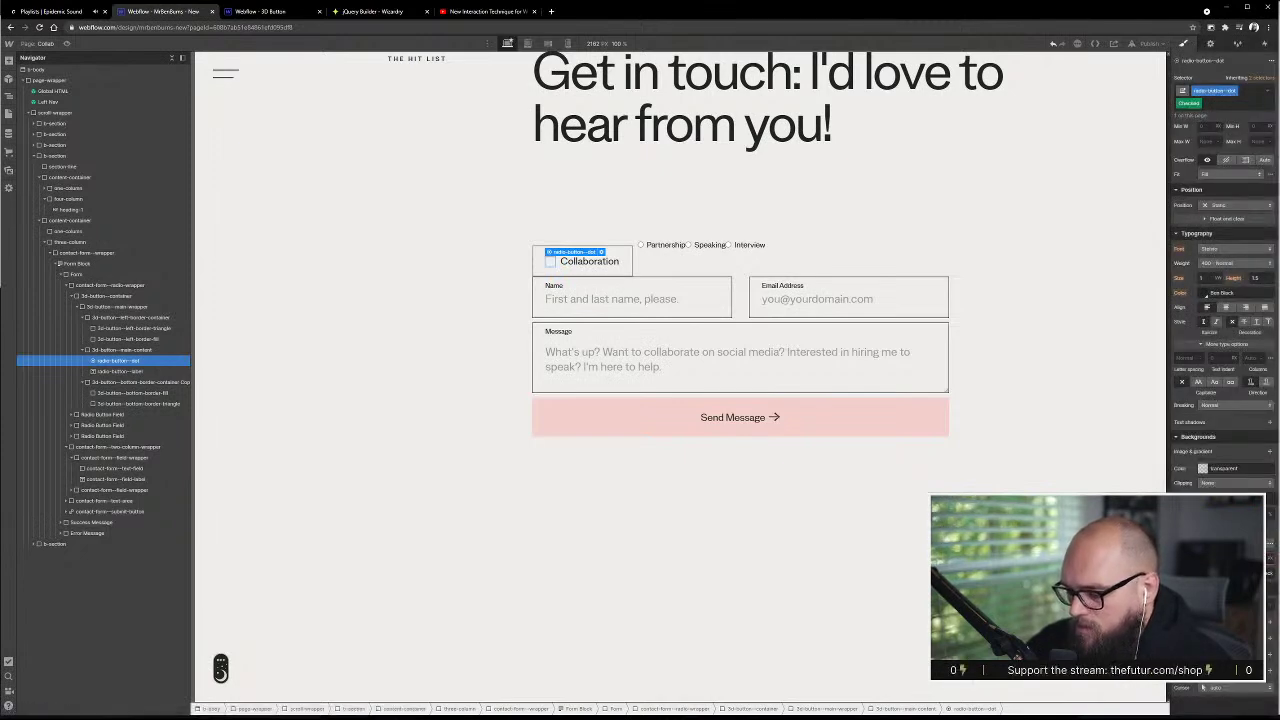
key("alt+f")
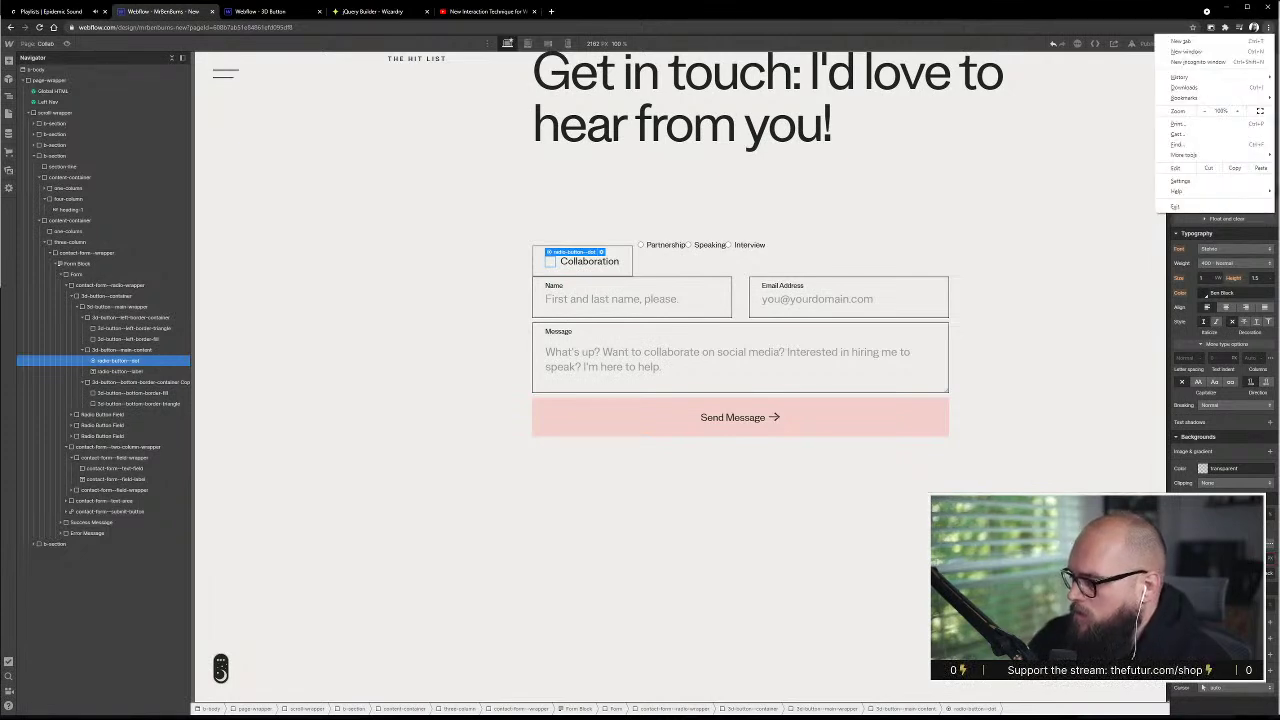
key("Escape")
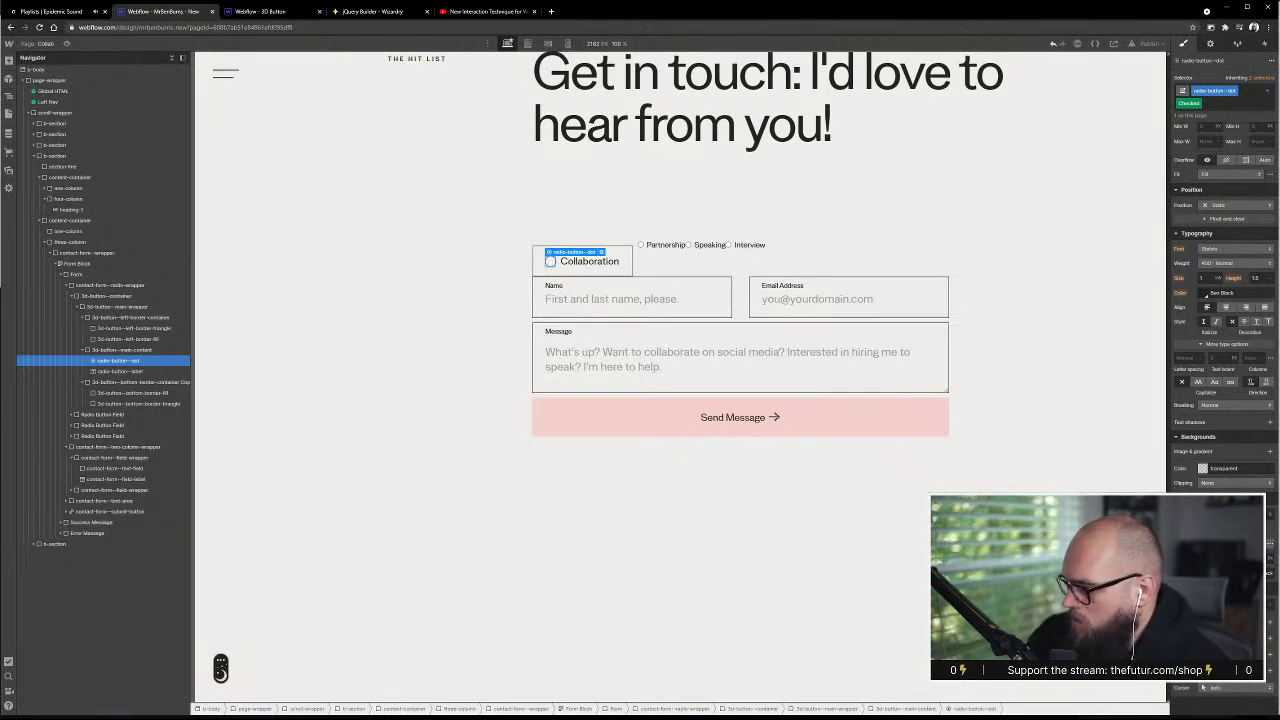
- Add a background image layer to the dot's Checked state, keeping Image as the type
left_click(1203, 468)
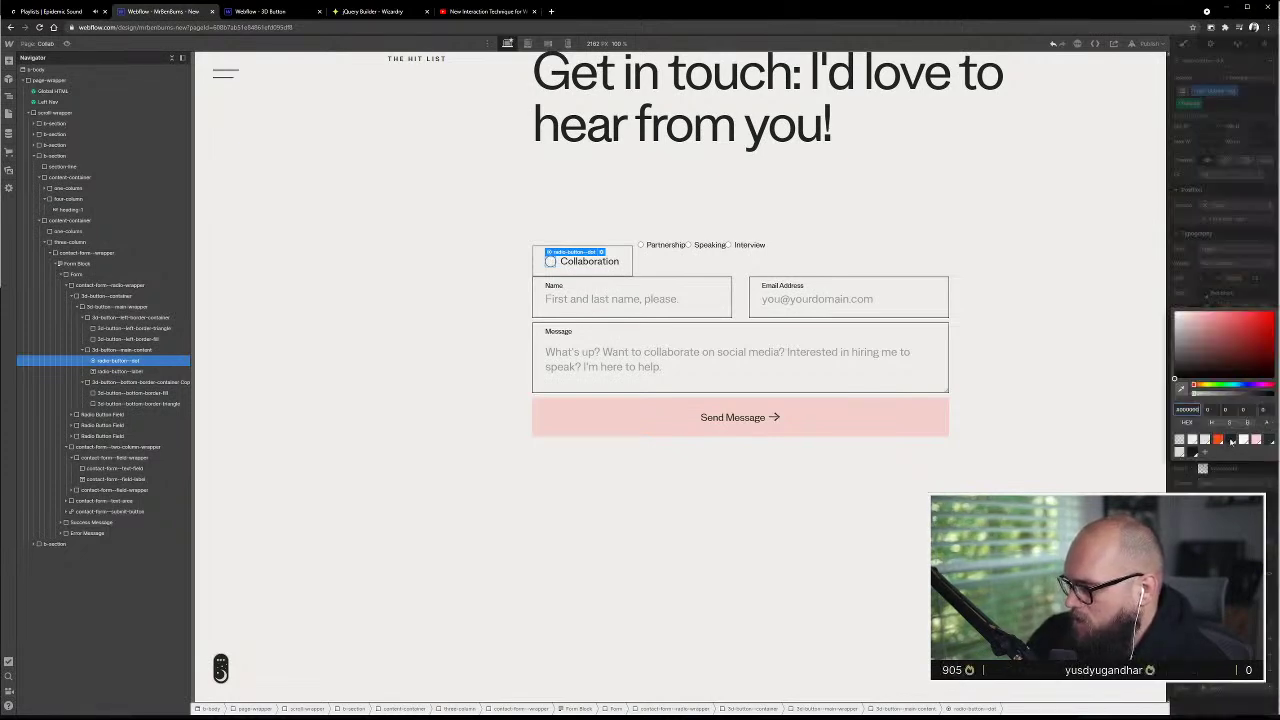
left_click(1255, 477)
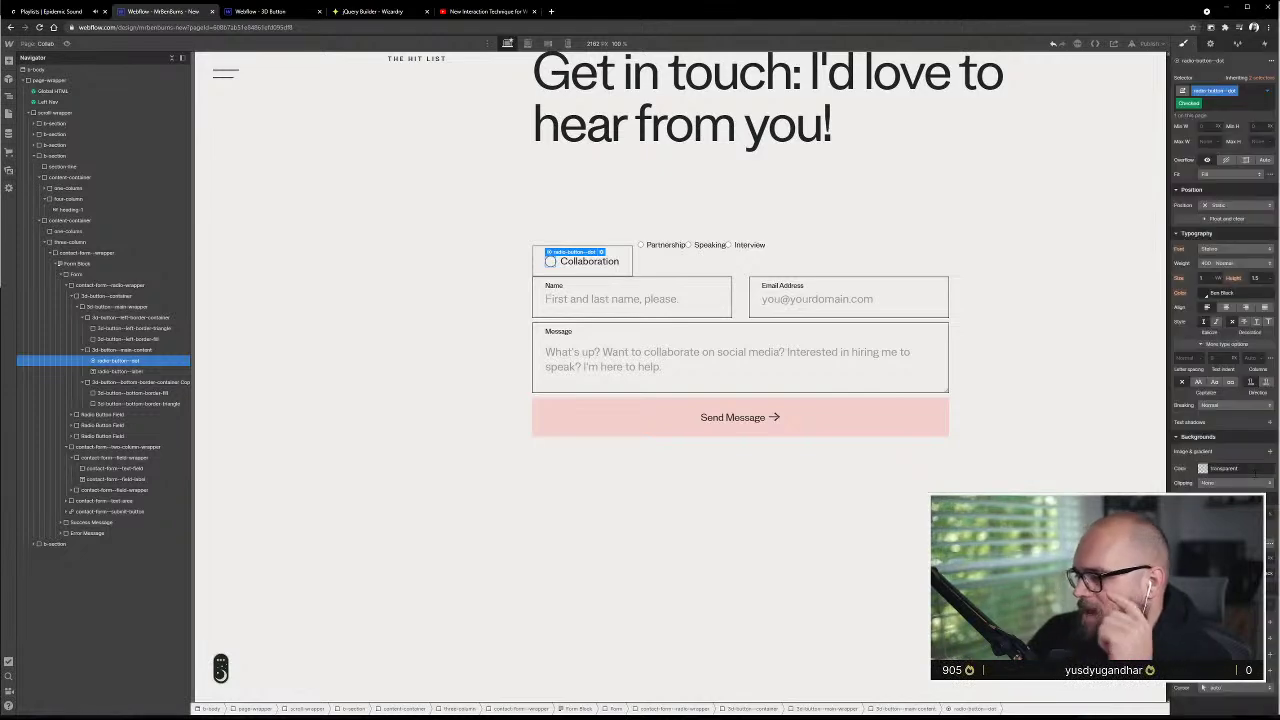
left_click(1271, 451)
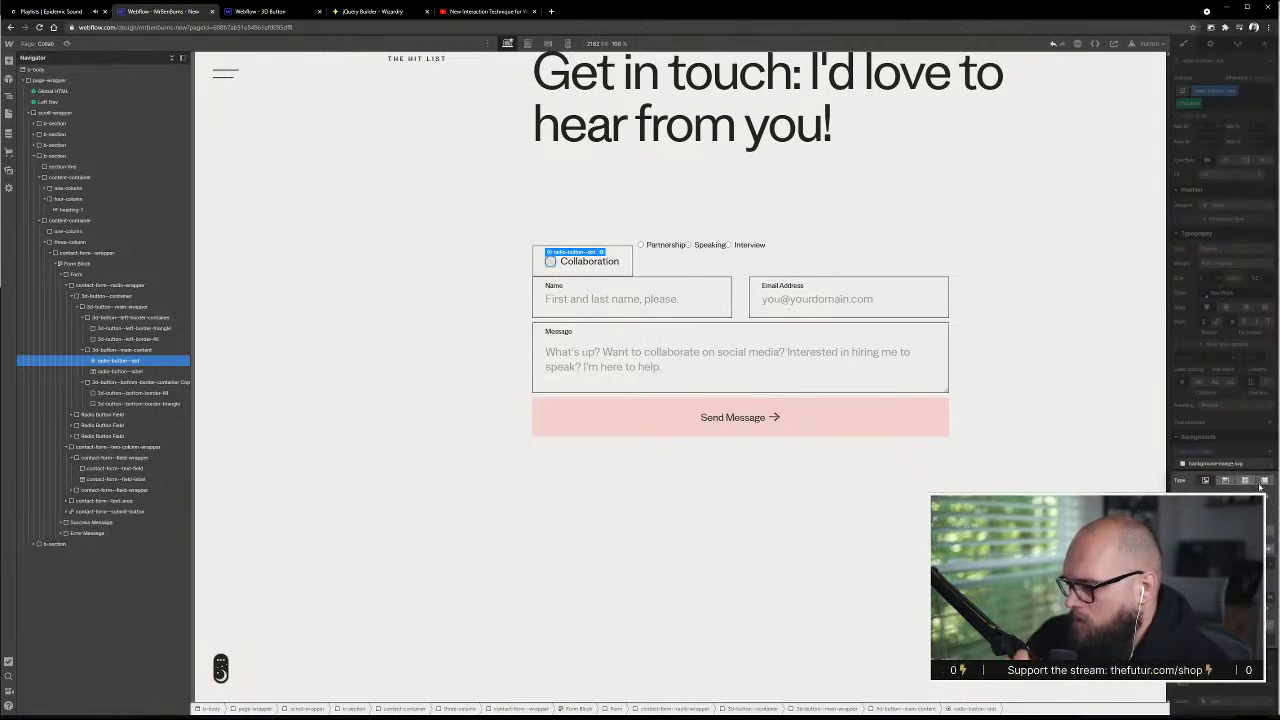
left_click(1265, 481)
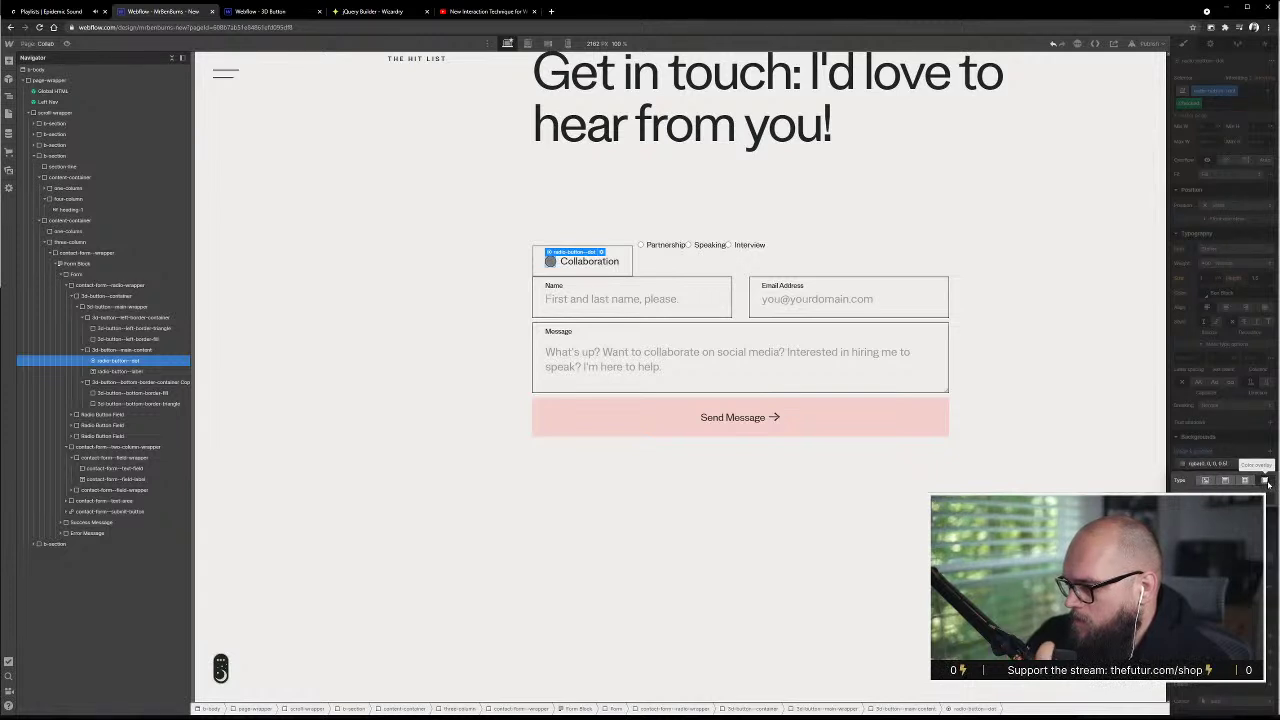
left_click(1266, 482)
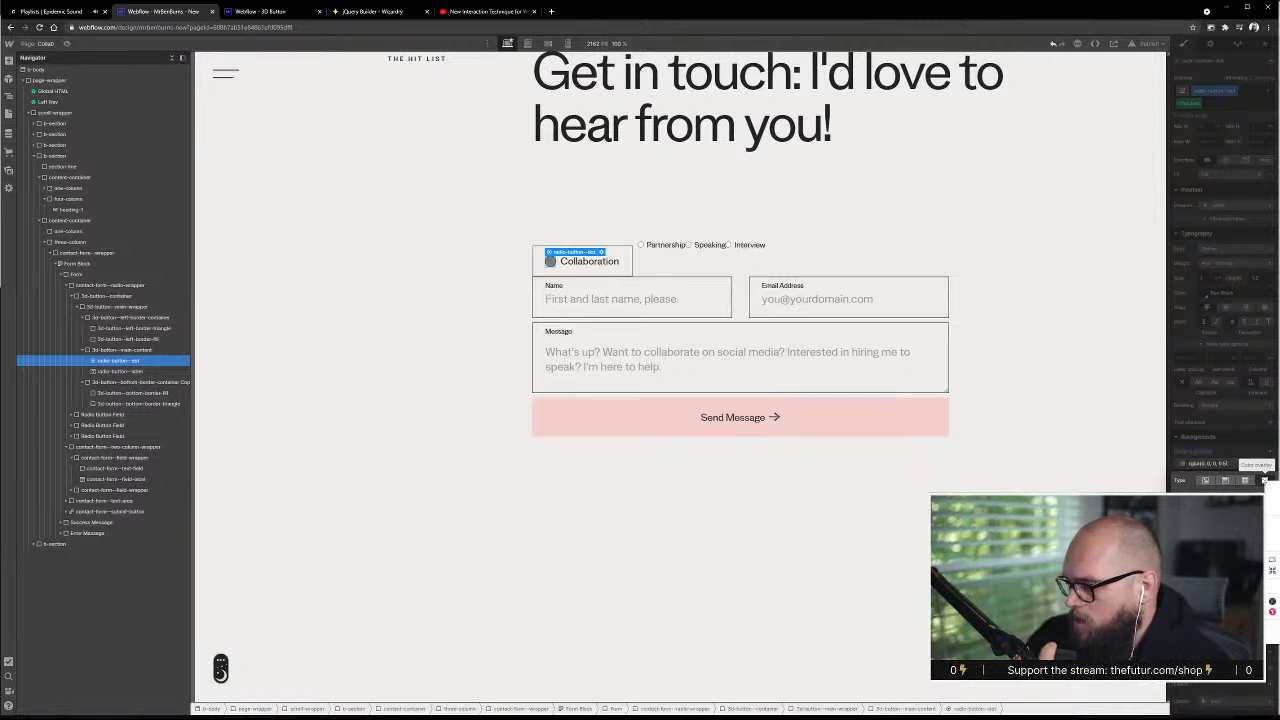
left_click(1207, 481)
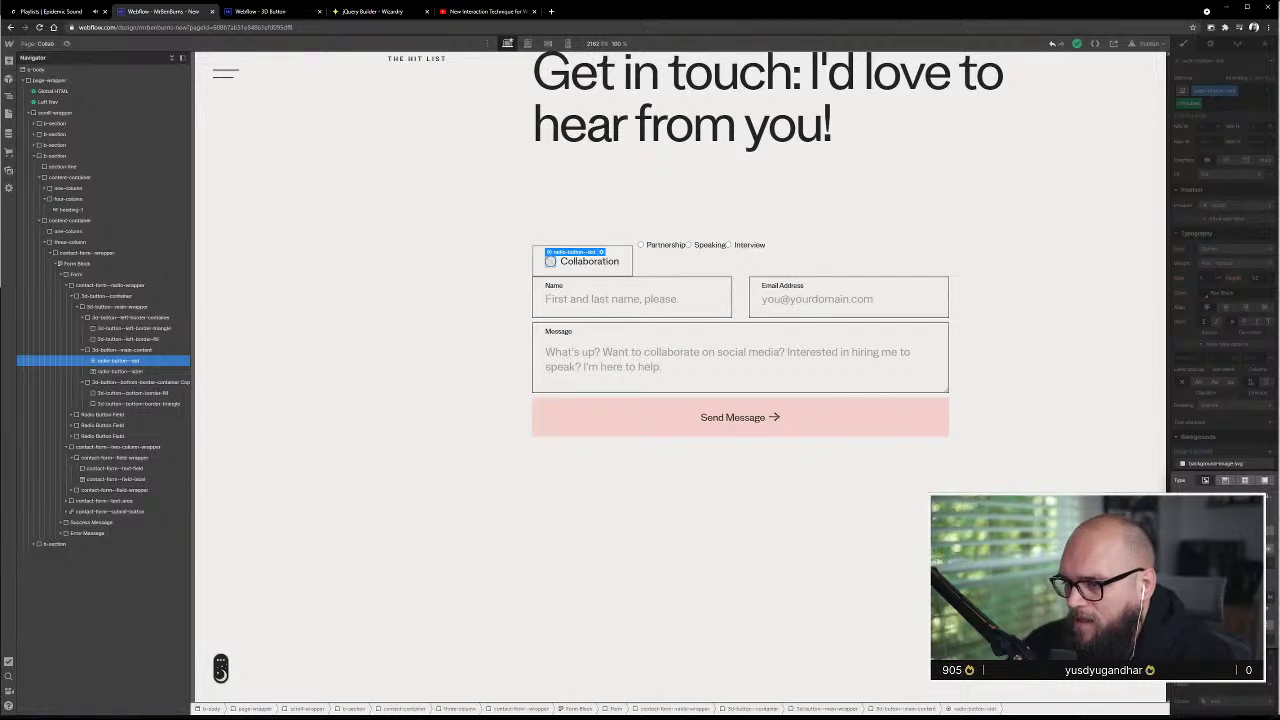
- Export the Interview button's radio dot from Adobe XD as a Web PNG to the desktop
key("alt+Tab")
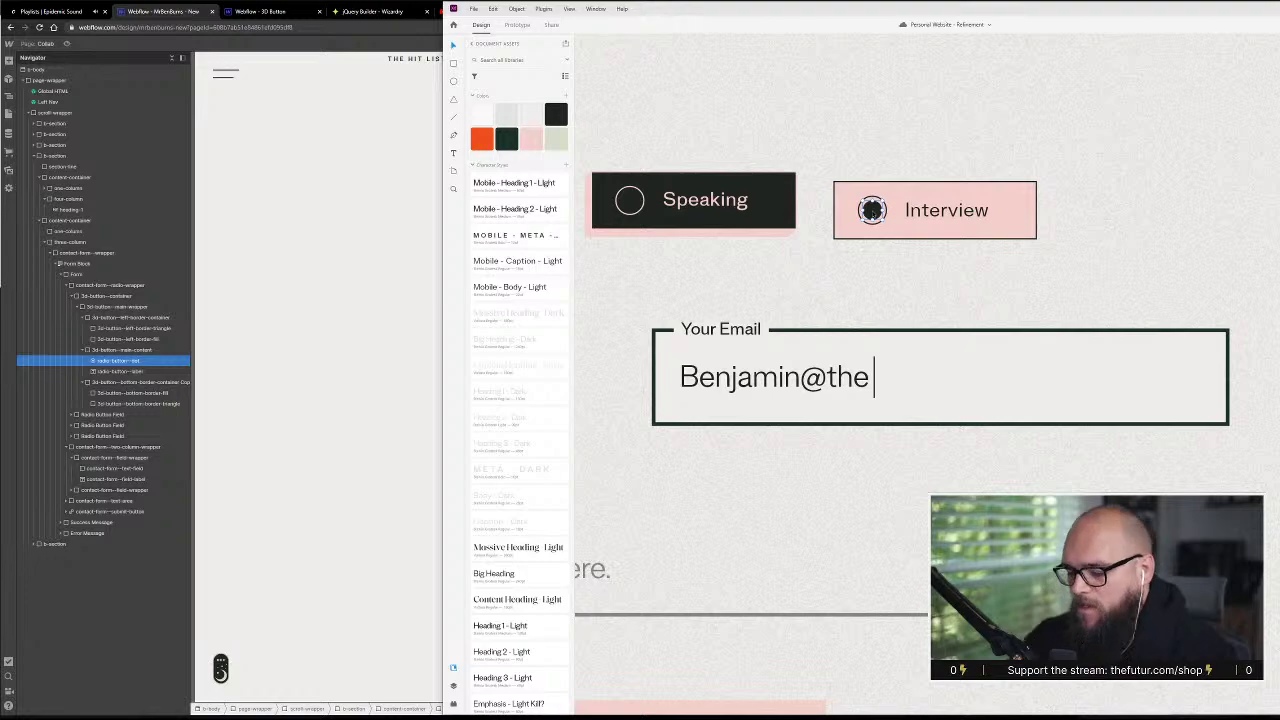
key("ctrl+e")
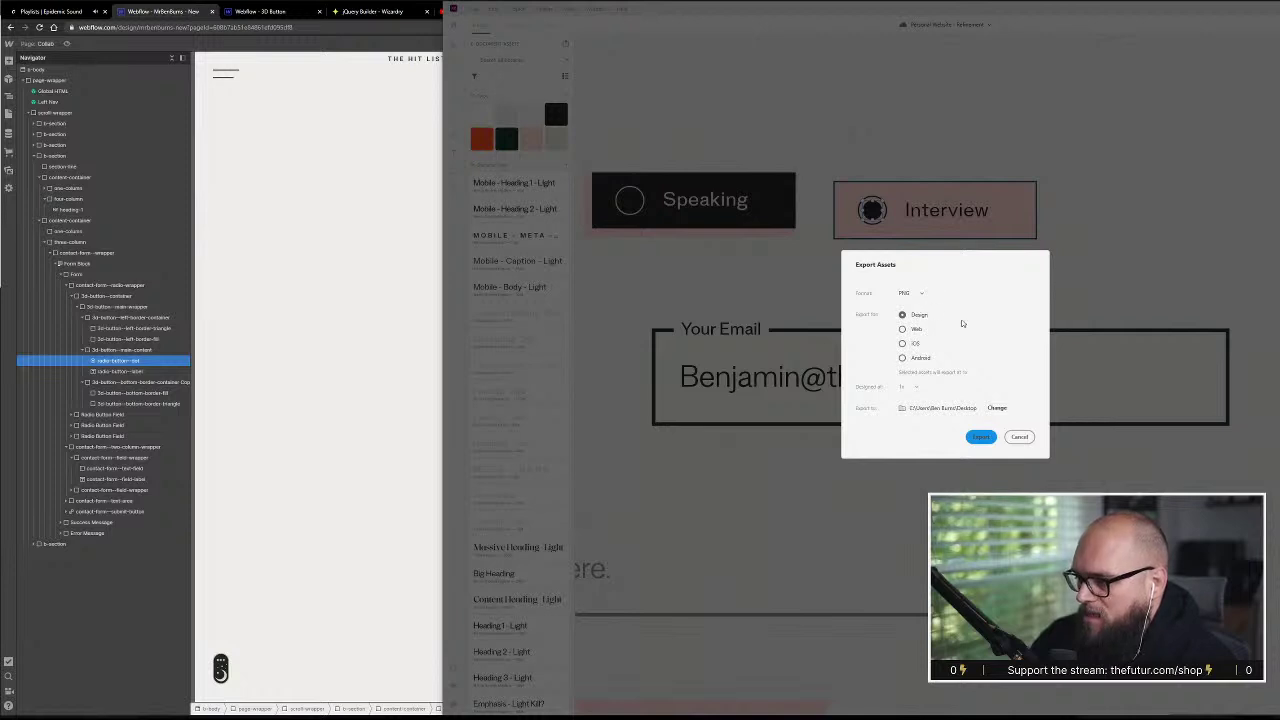
left_click(920, 294)
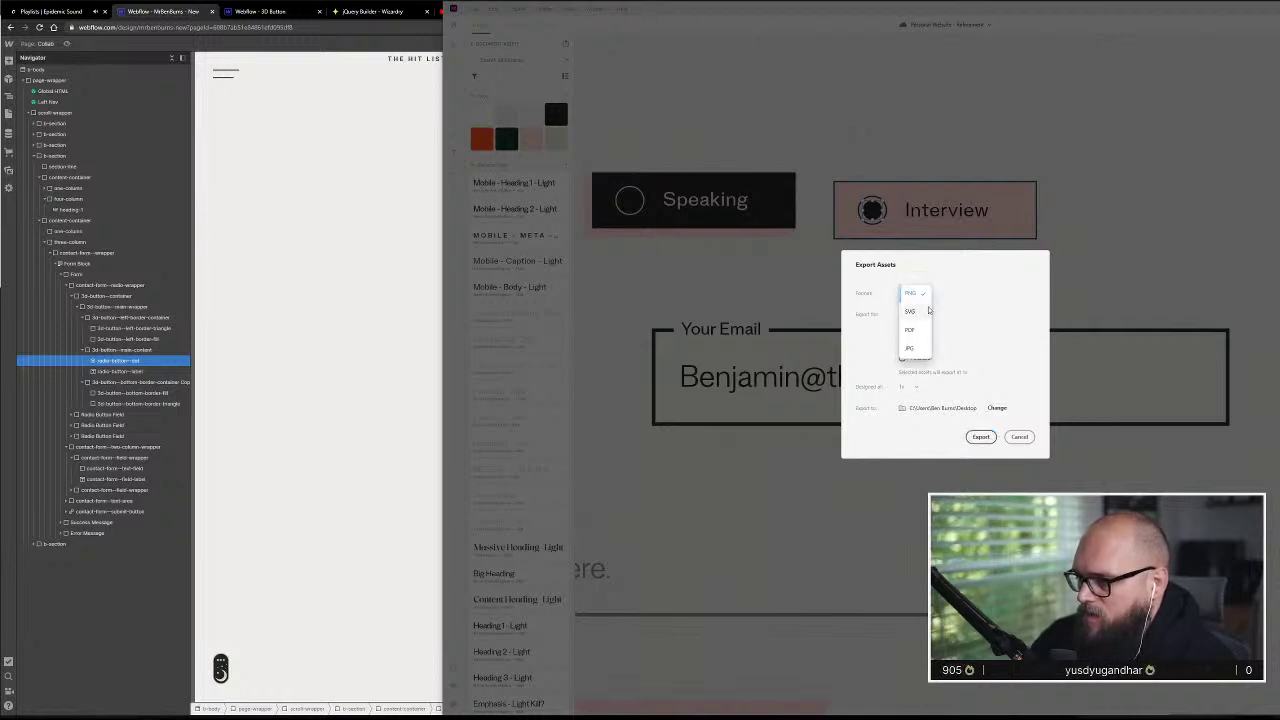
left_click(928, 311)
left_click(920, 292)
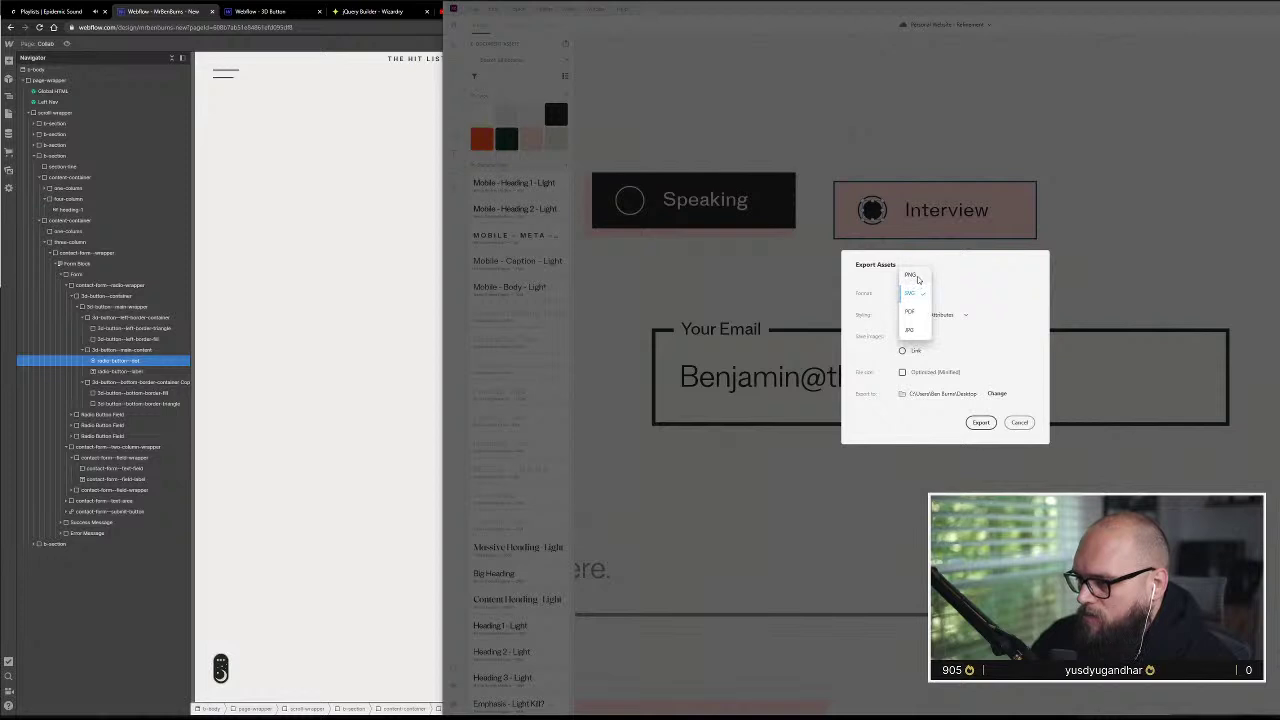
left_click(915, 276)
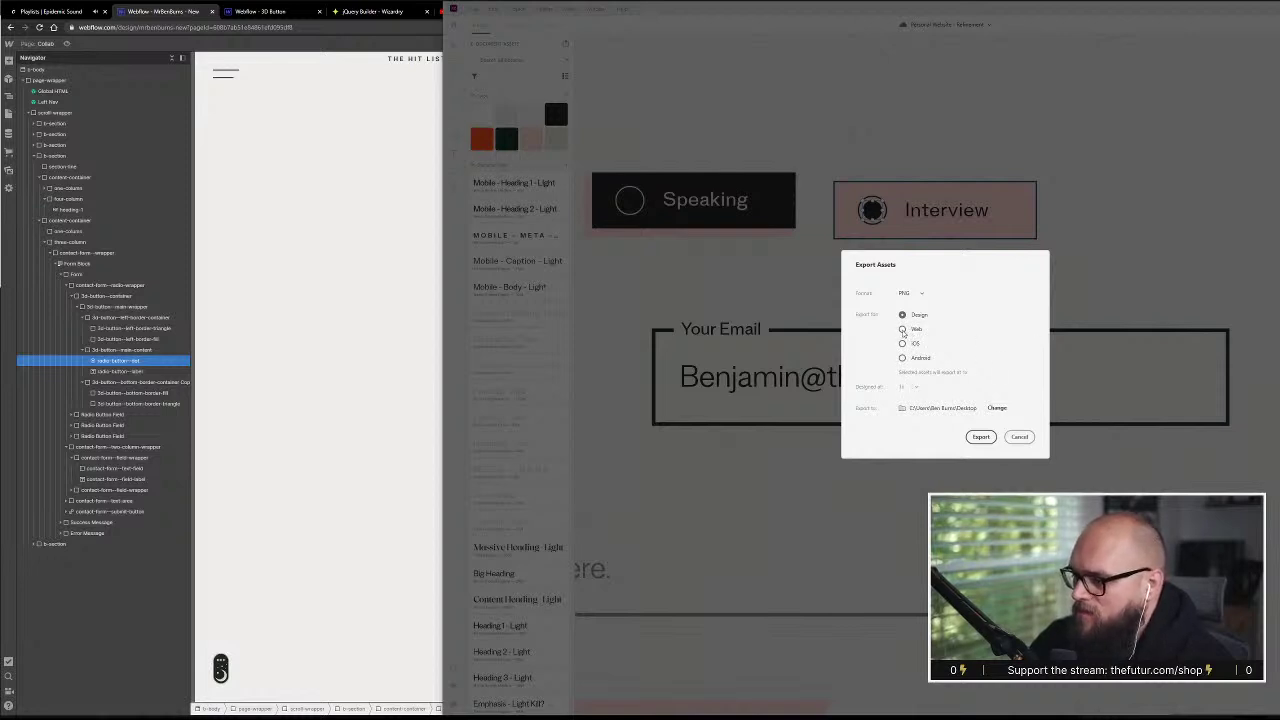
left_click(903, 330)
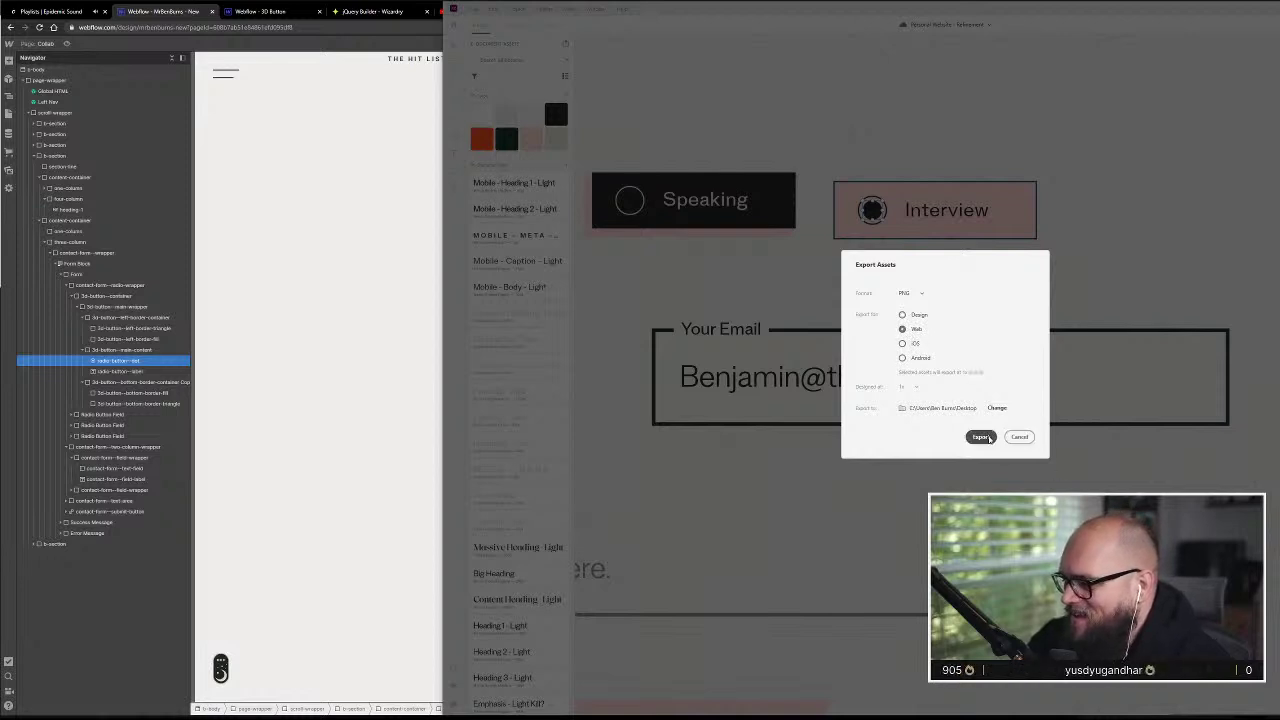
left_click(985, 437)
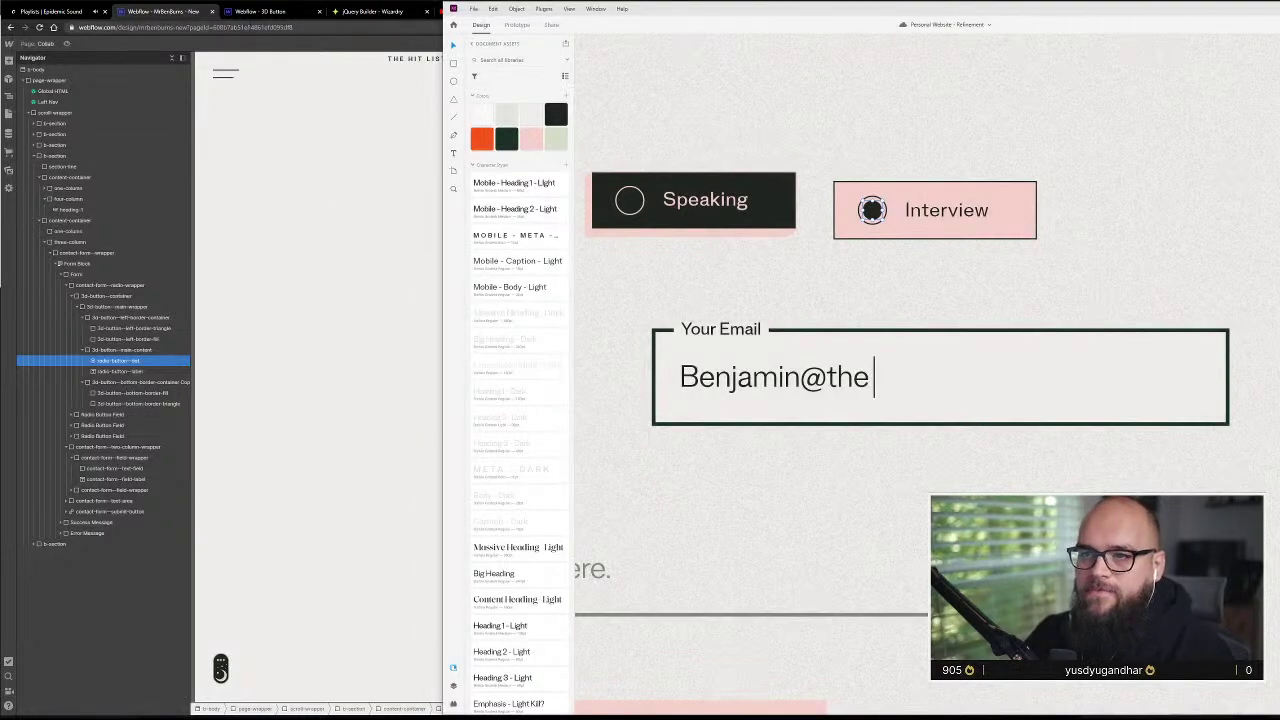
- Clear the desktop and rename the exported Ellipse 15@3x image to 'radio-dot'
left_click(181, 15)
left_click_drag(660, 7, 812, 18)
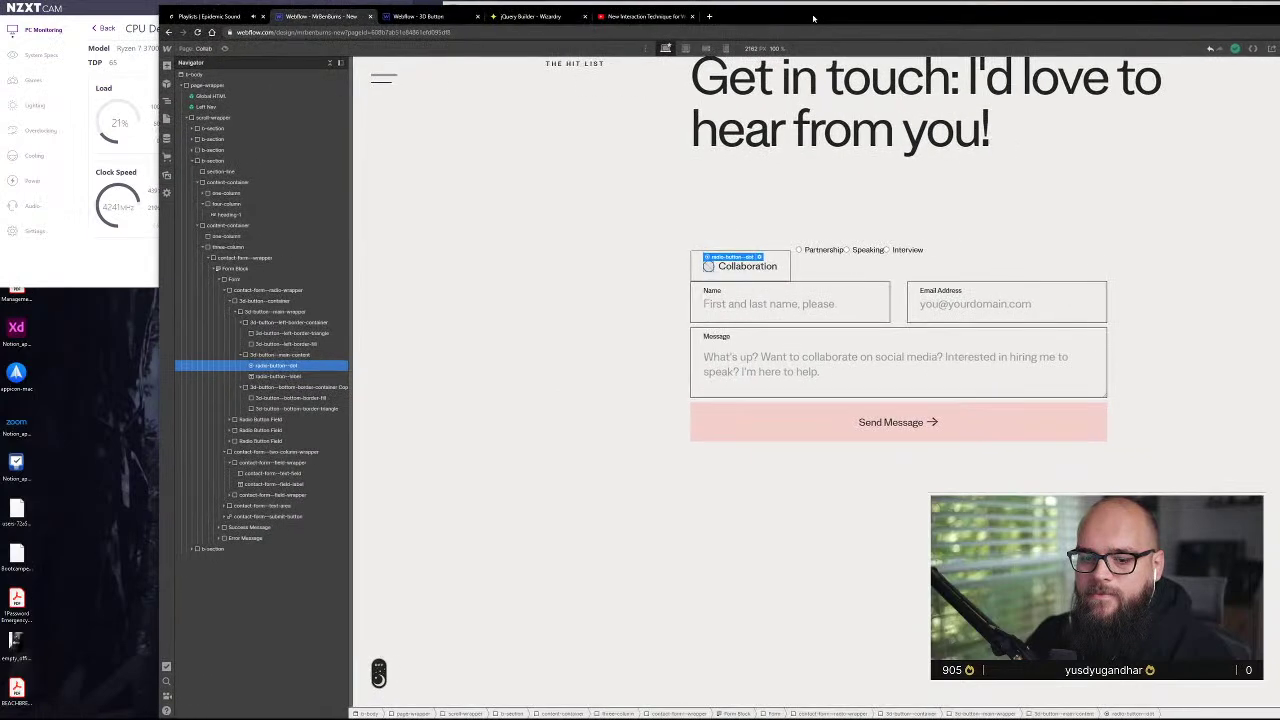
left_click(150, 10)
left_click(380, 8)
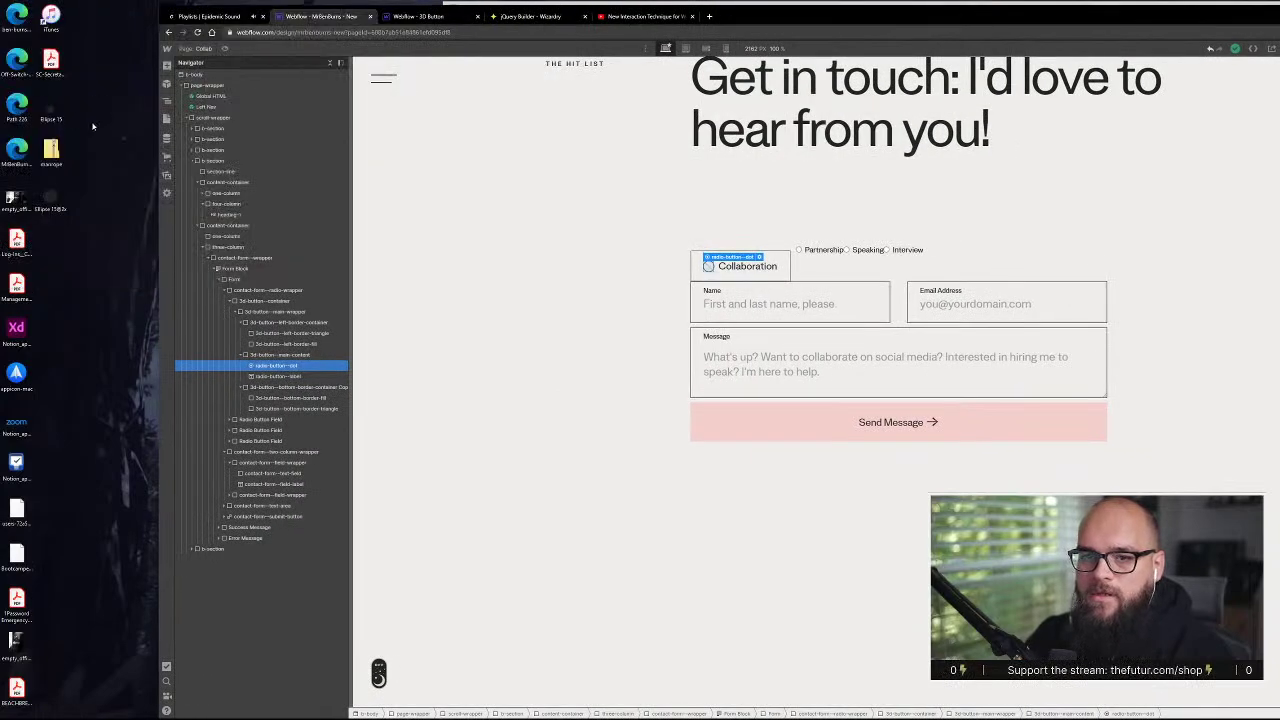
left_click(63, 213)
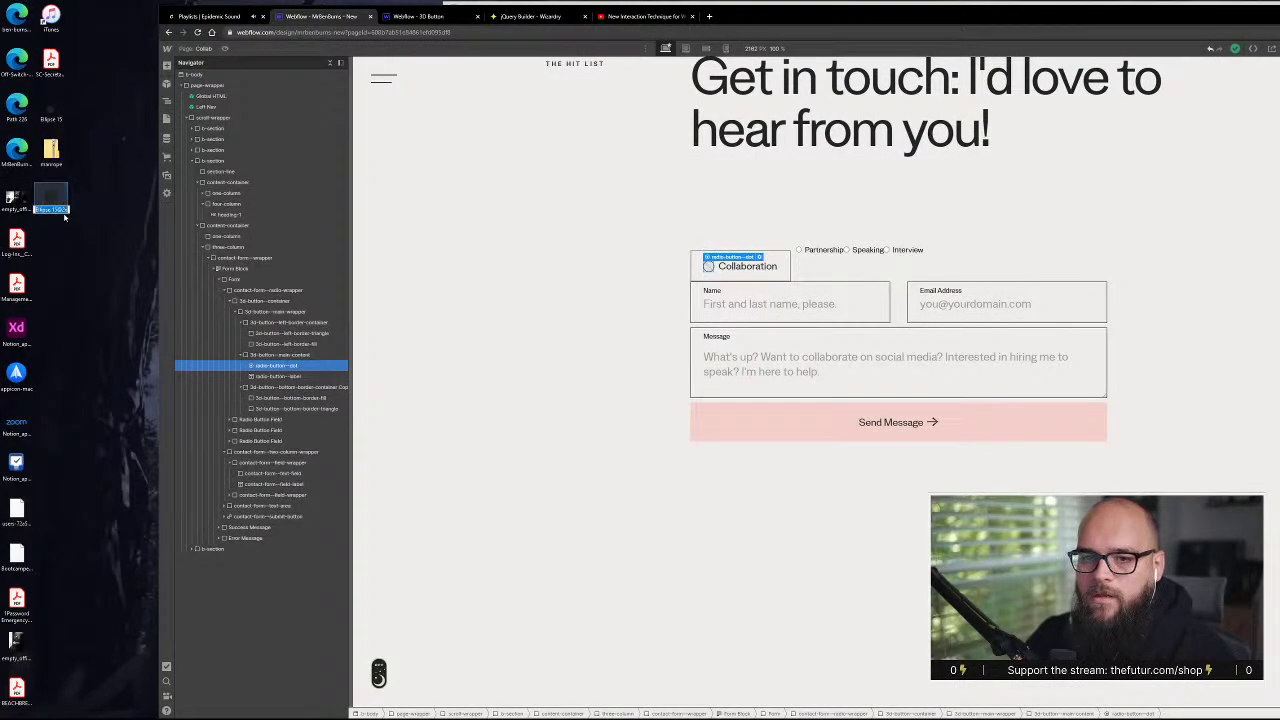
type("radio-dot")
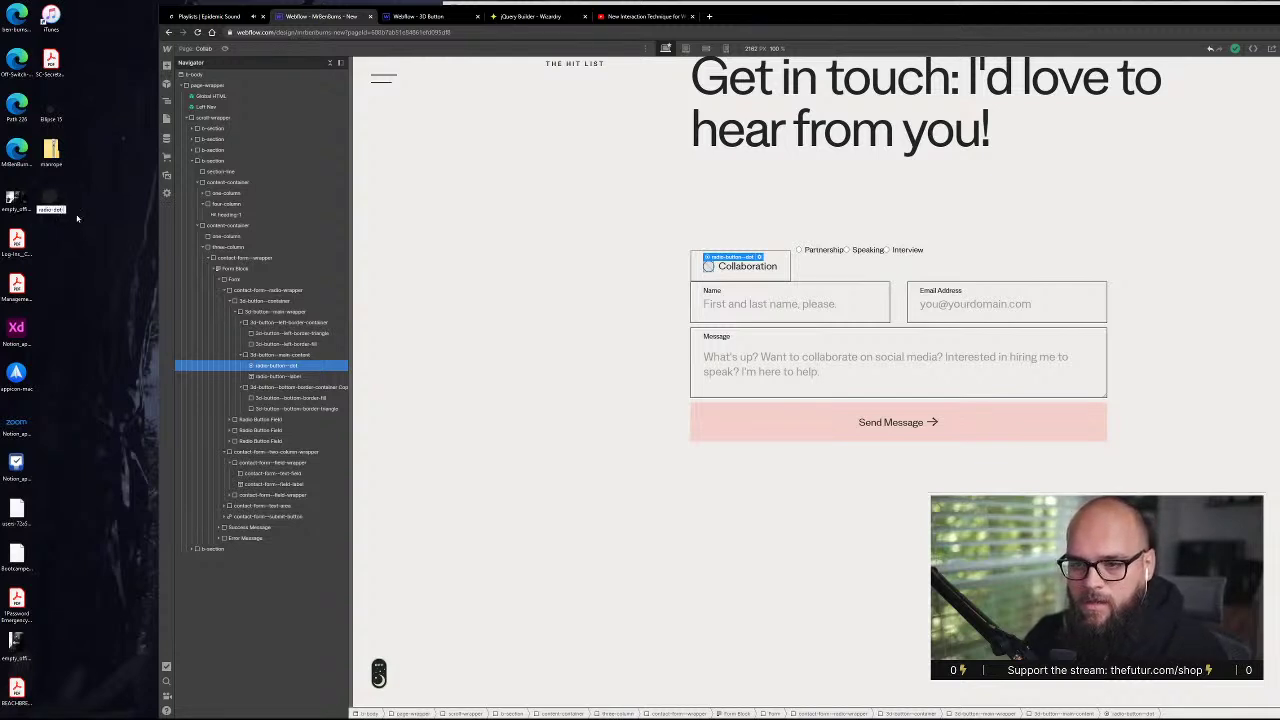
key("Return")
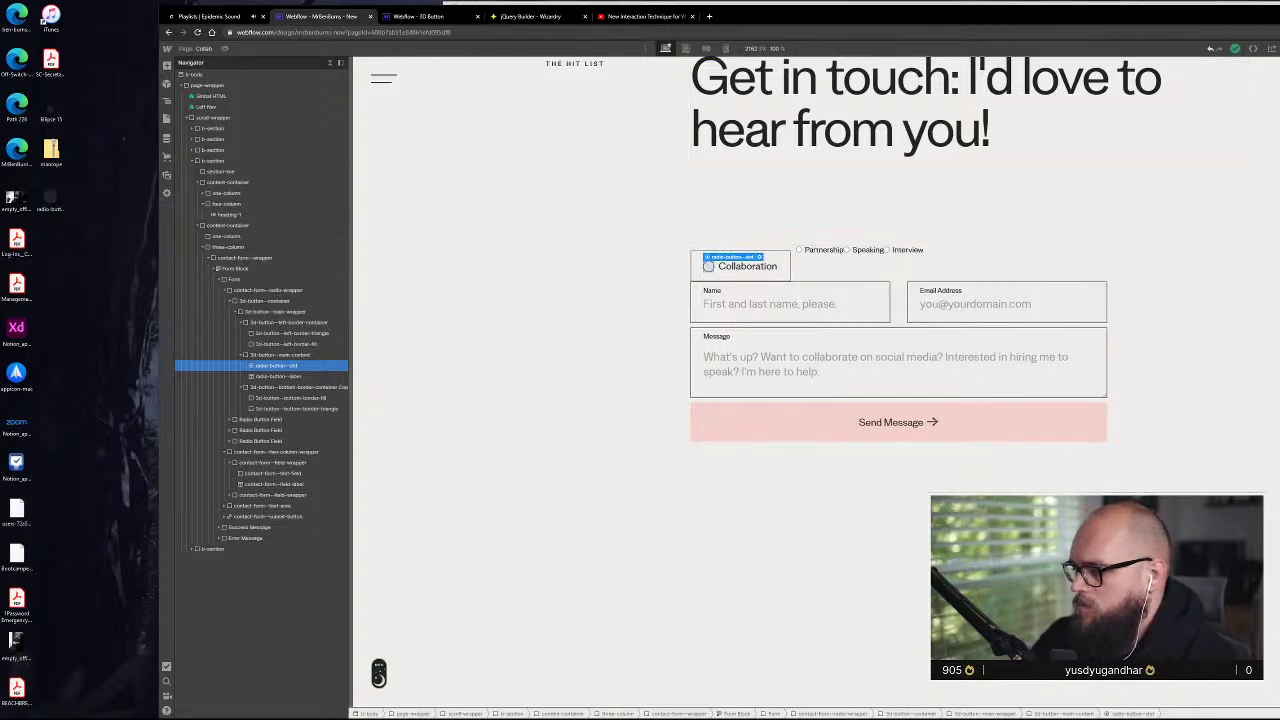
- Drag the radio-dot image into the Webflow project's assets
left_click_drag(50, 200, 225, 301)
key("z")
left_click_drag(1119, 15, 962, 11)
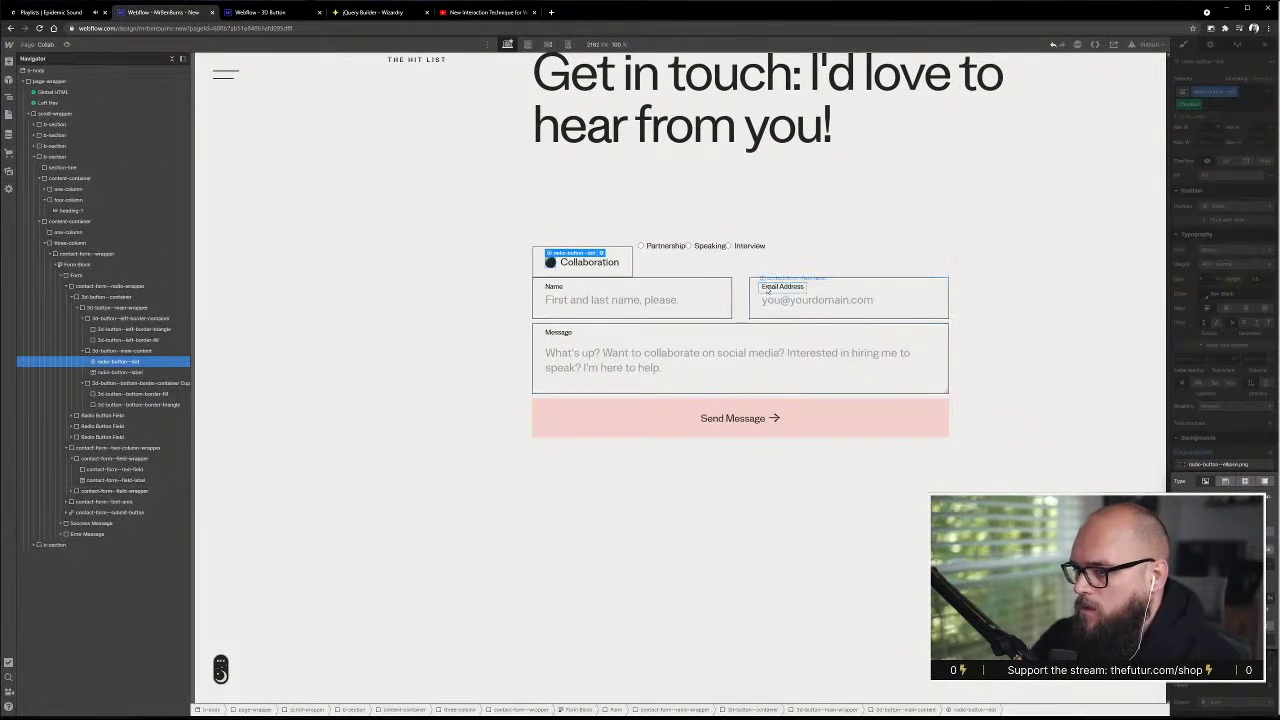
- Select the scroll wrapper, preview the page as a visitor, then exit preview
left_click(560, 266)
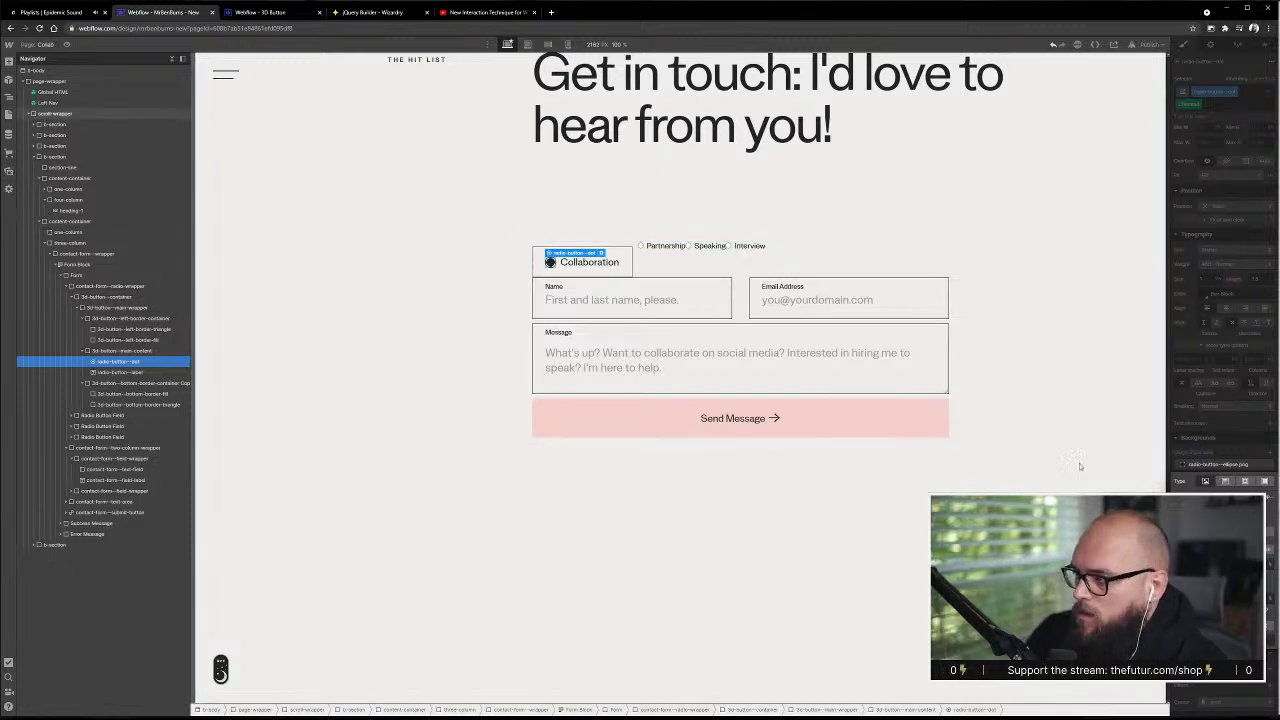
left_click(1013, 471)
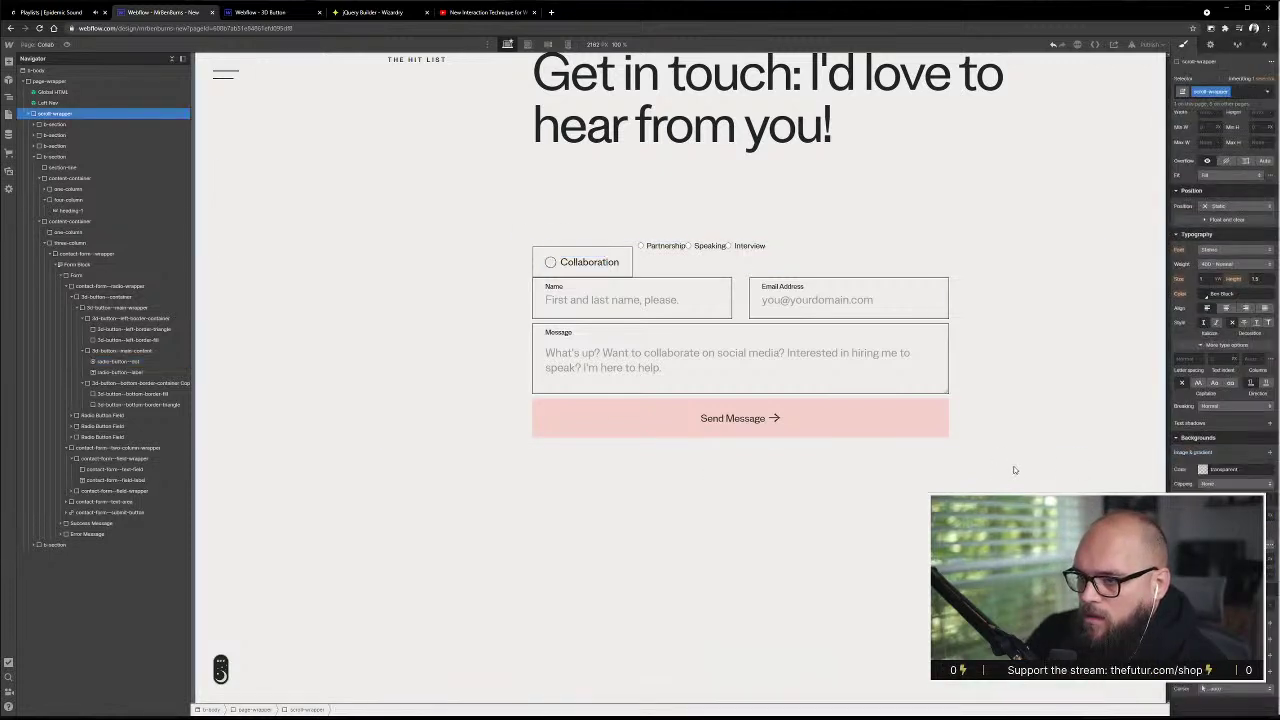
left_click(66, 45)
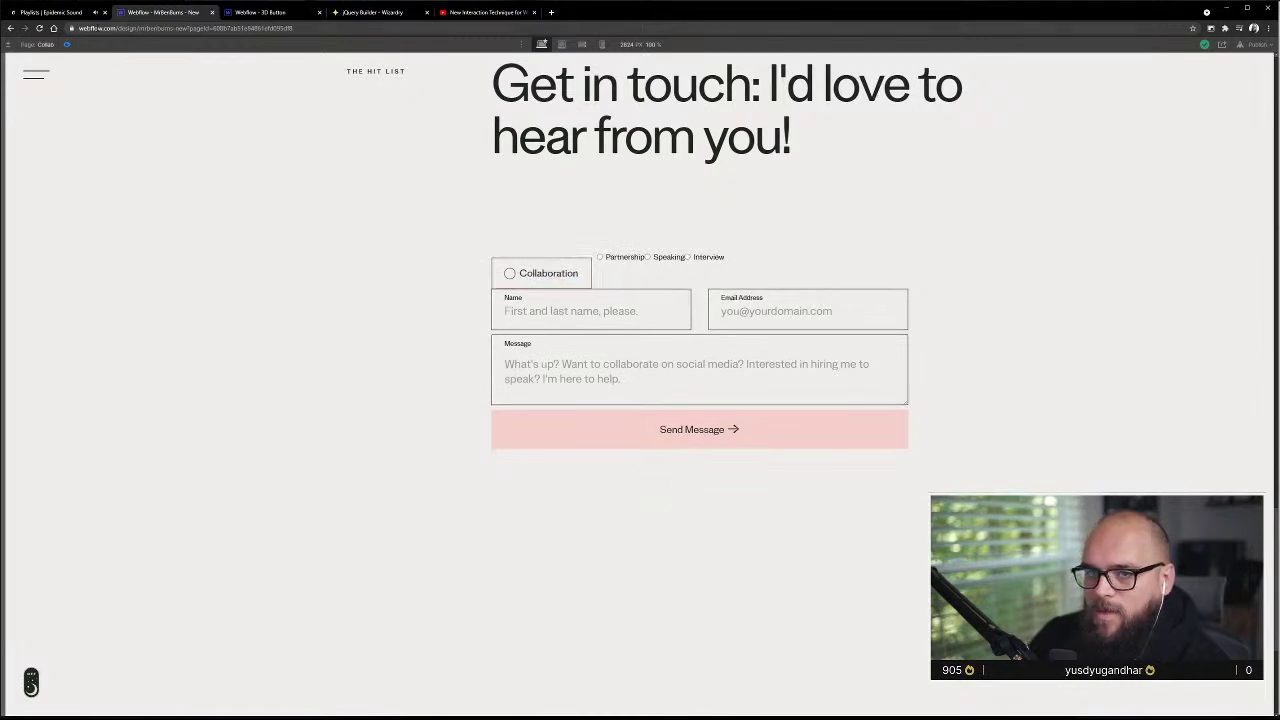
left_click(68, 46)
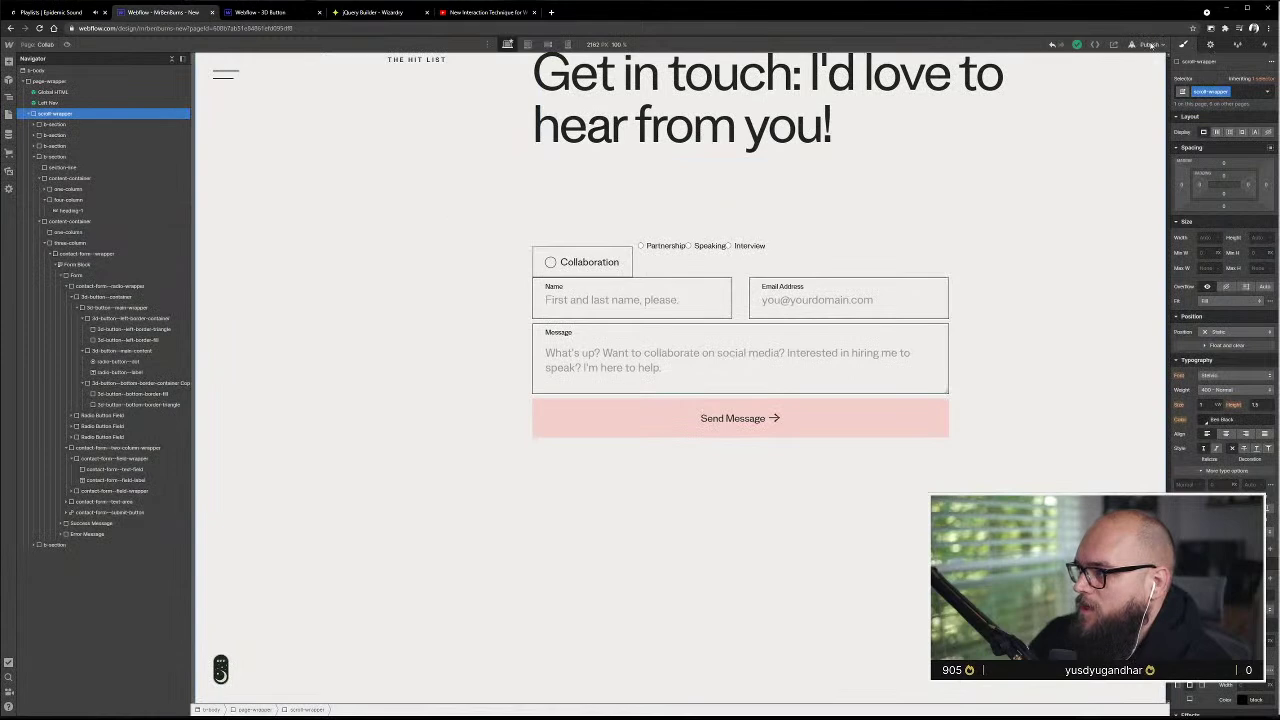
- Publish the site to the selected webflow.io domain
left_click(1148, 45)
left_click(1110, 156)
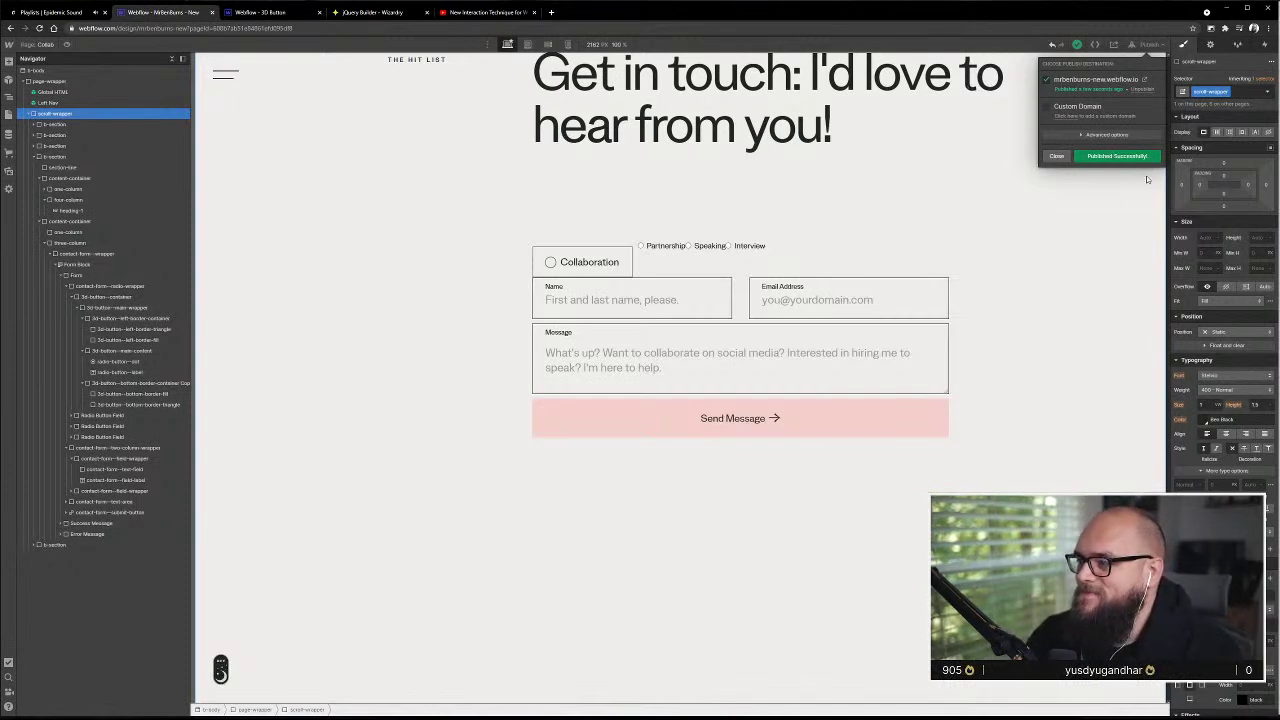
- Open the live Collab page, check the Collaboration option, and return to the designer
left_click(1146, 80)
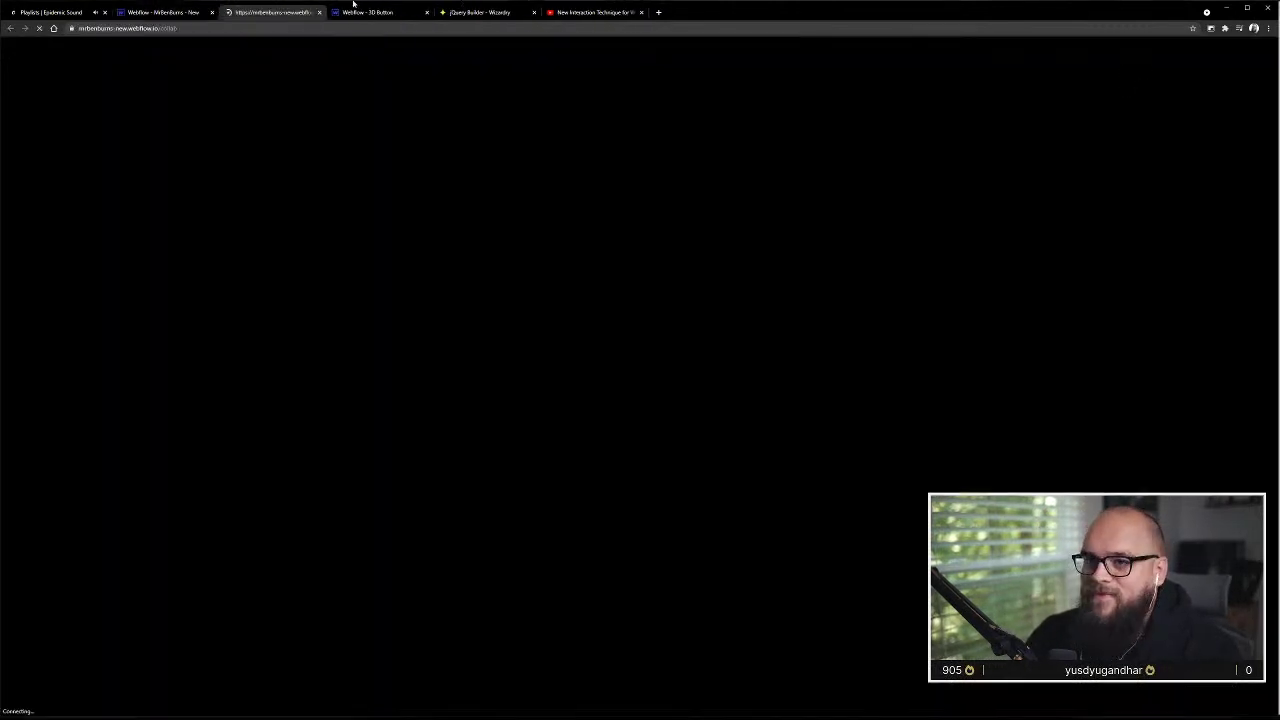
scroll(716, 364, "down", 10)
scroll(716, 366, "down", 5)
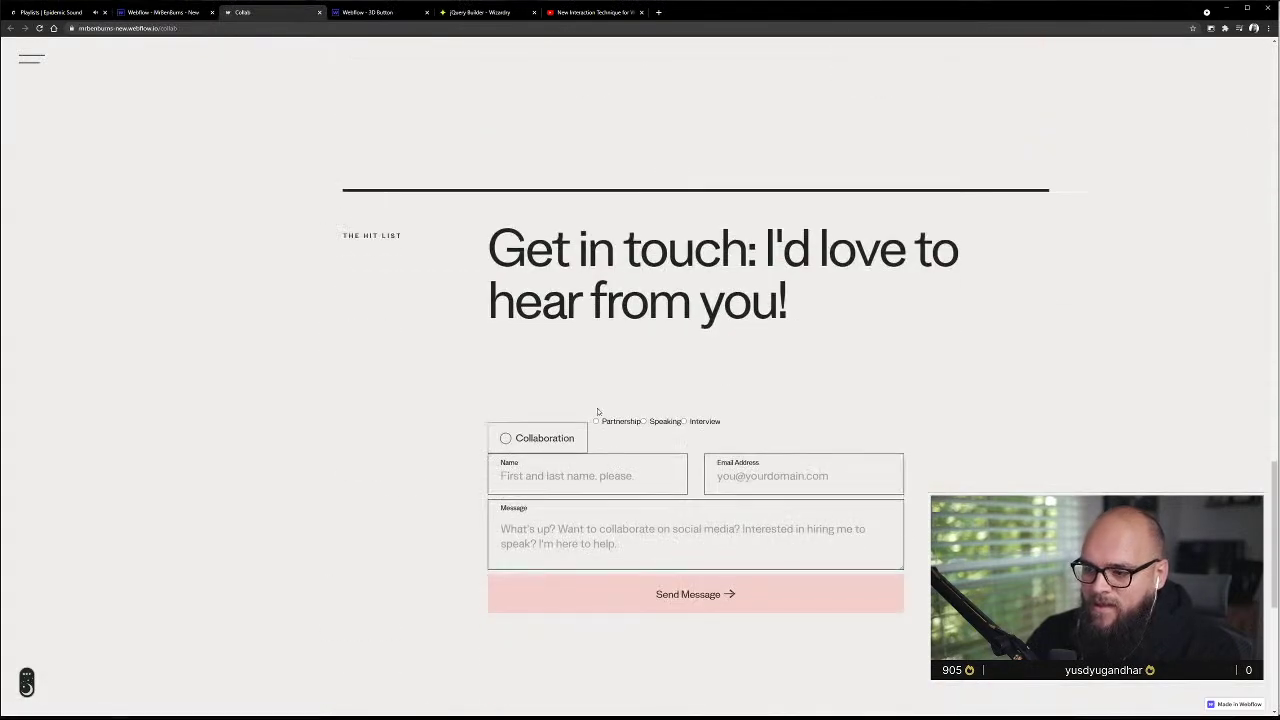
left_click(546, 436)
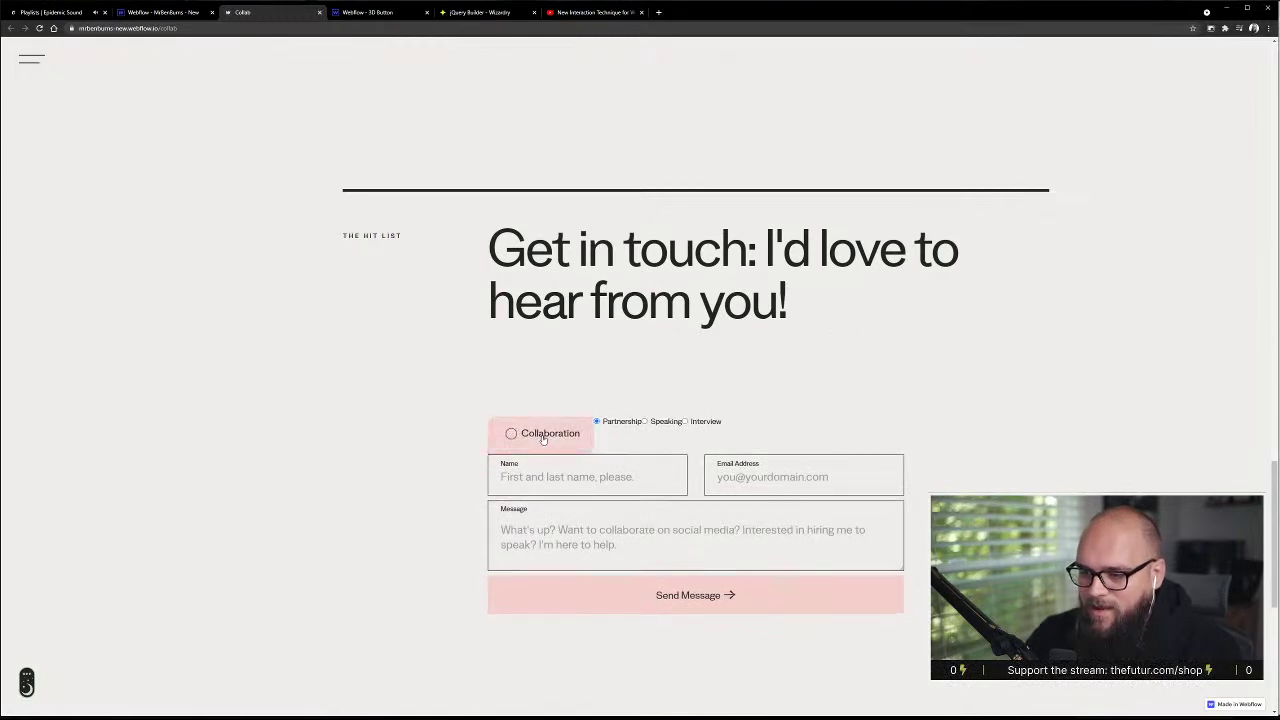
left_click(158, 11)
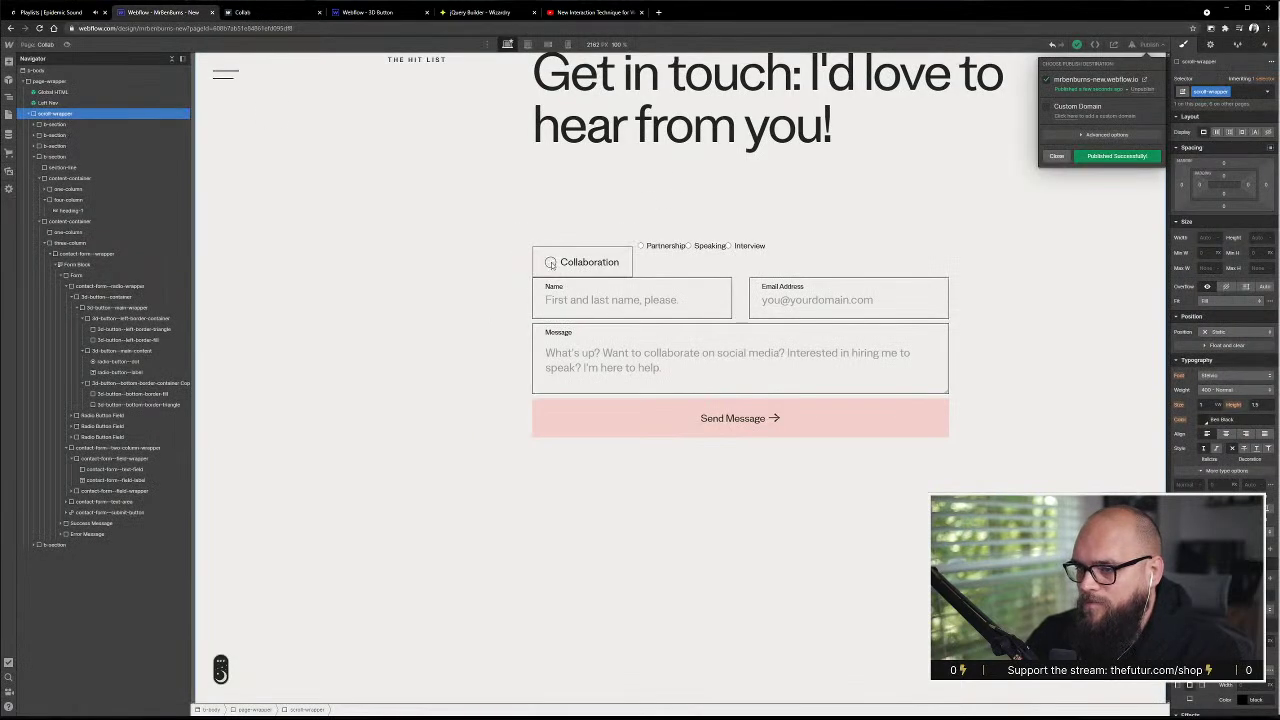
- Put the Collaboration radio dot in its Checked state and inspect its background image settings
left_click(551, 263)
left_click(551, 263)
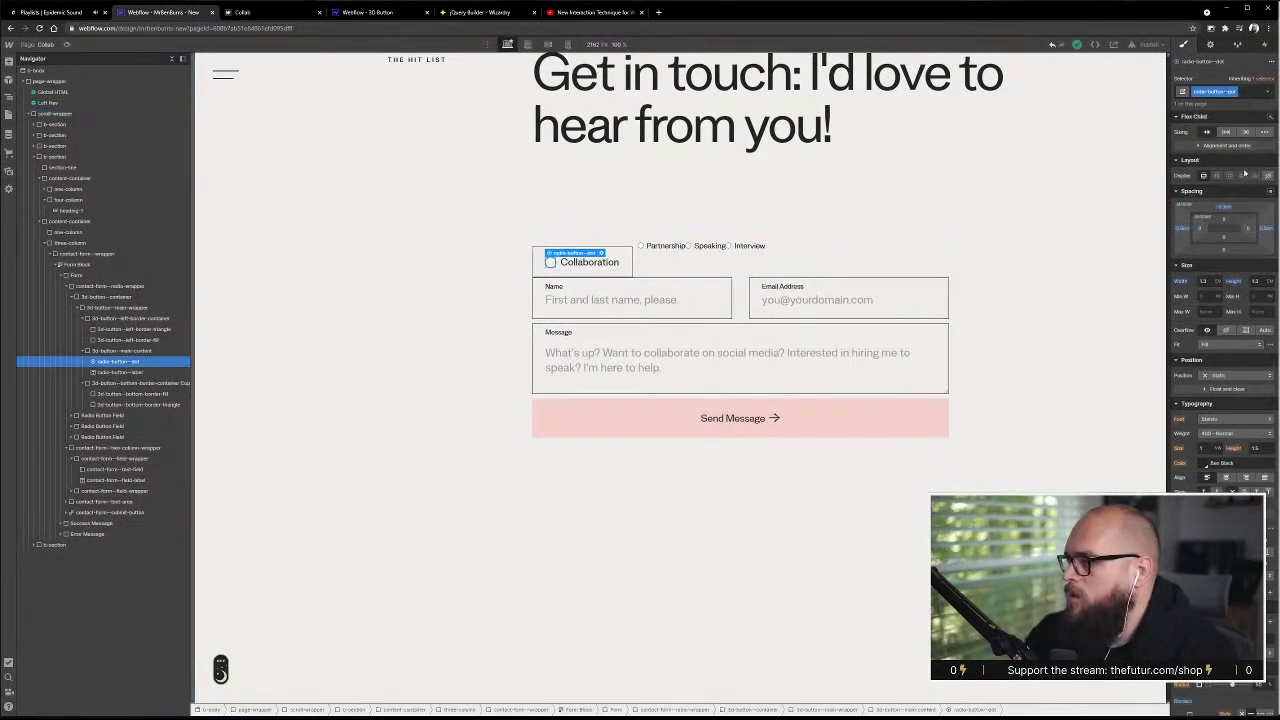
left_click(1267, 91)
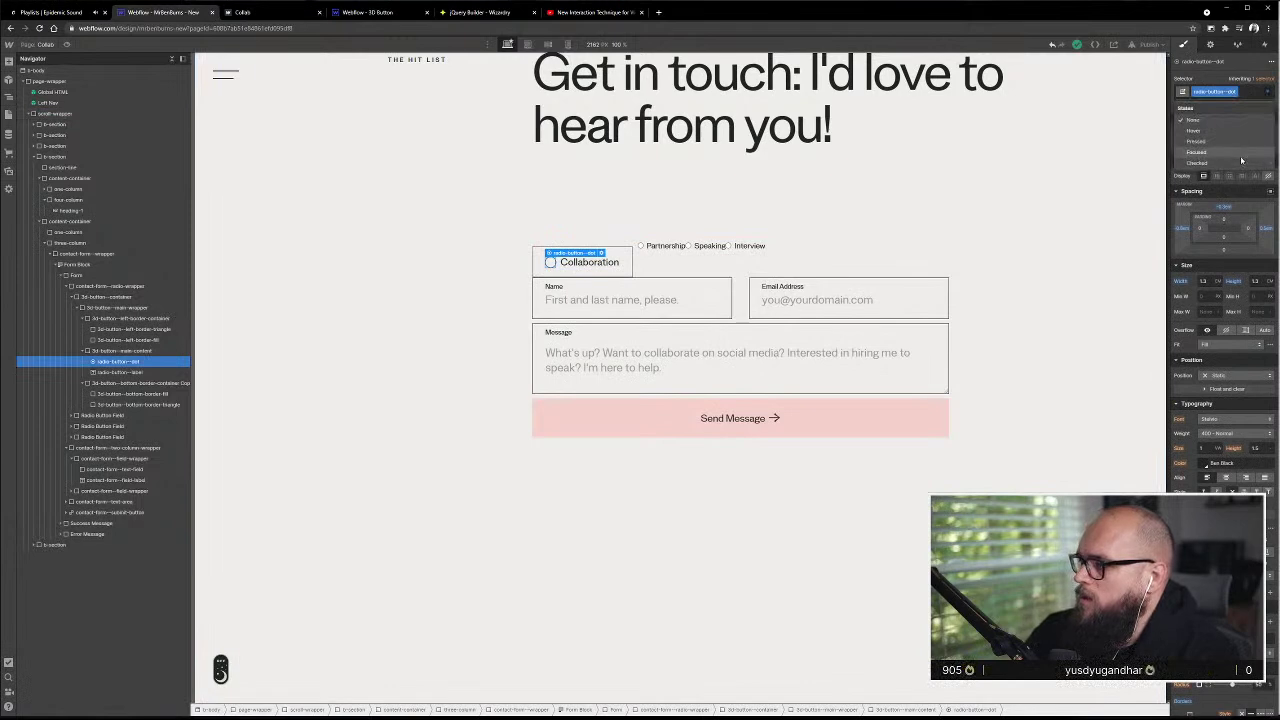
left_click(1241, 162)
scroll(1241, 200, "down", 3)
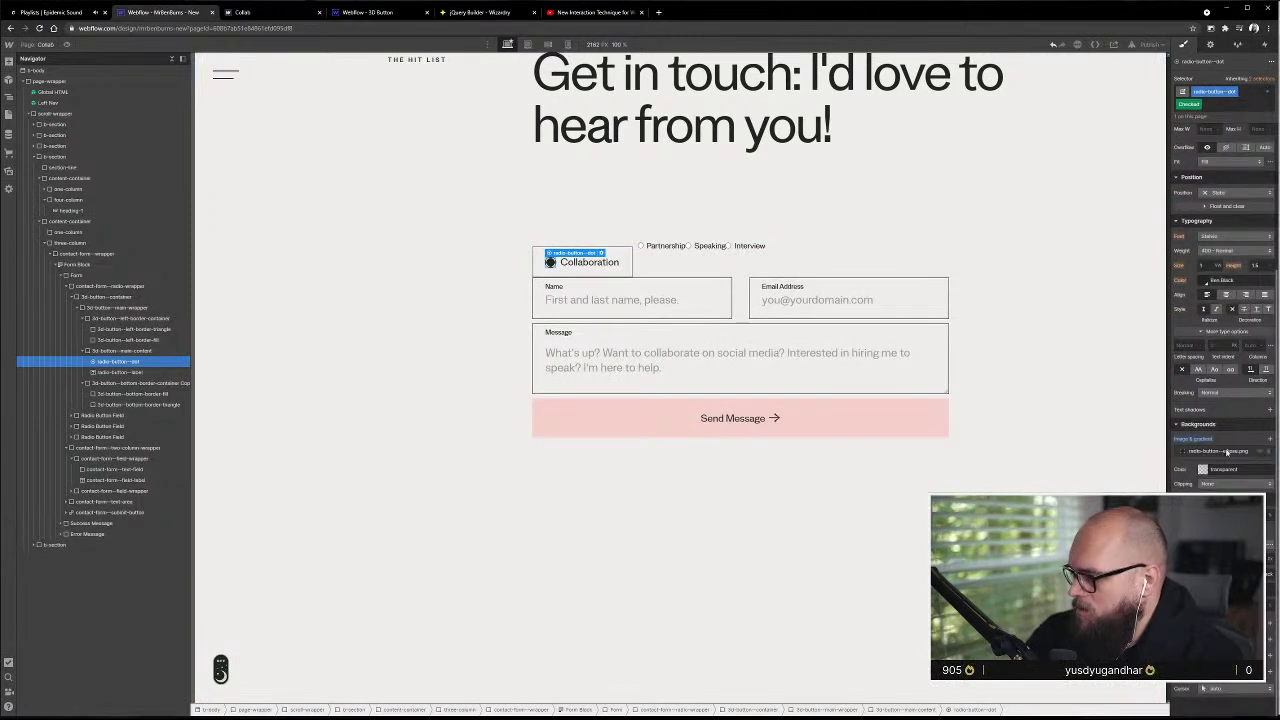
left_click(1226, 451)
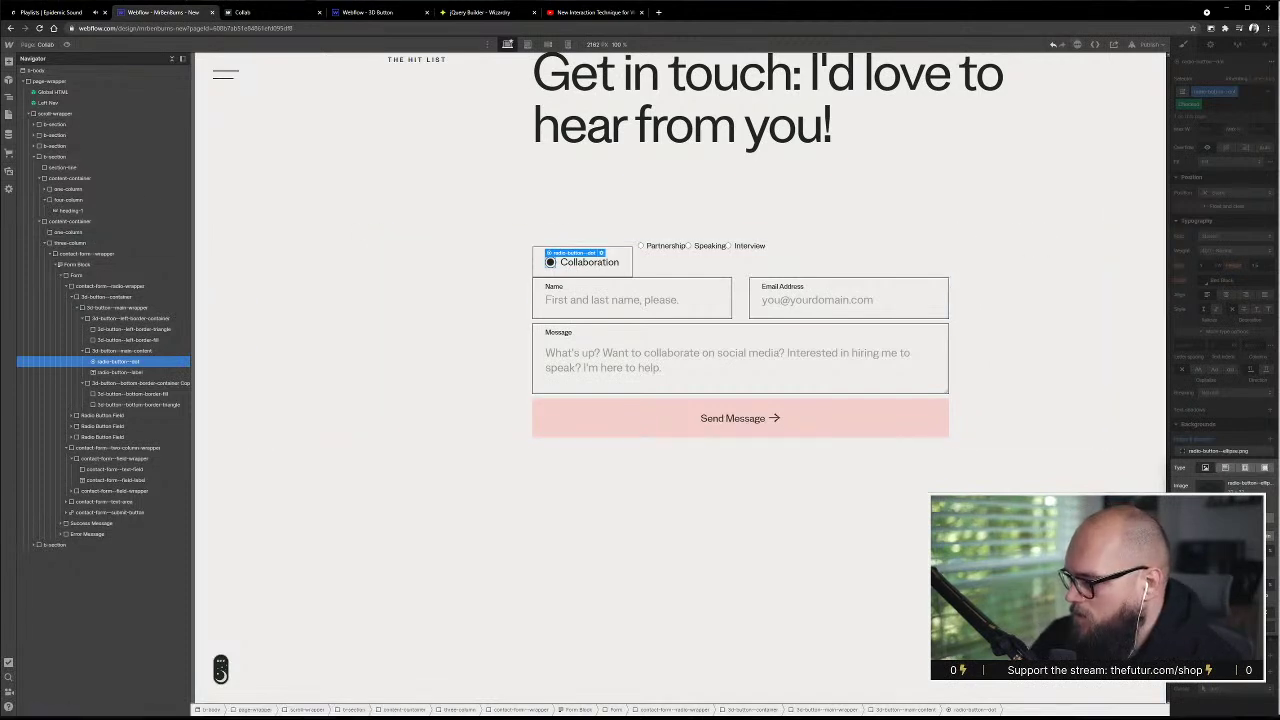
left_click(966, 363)
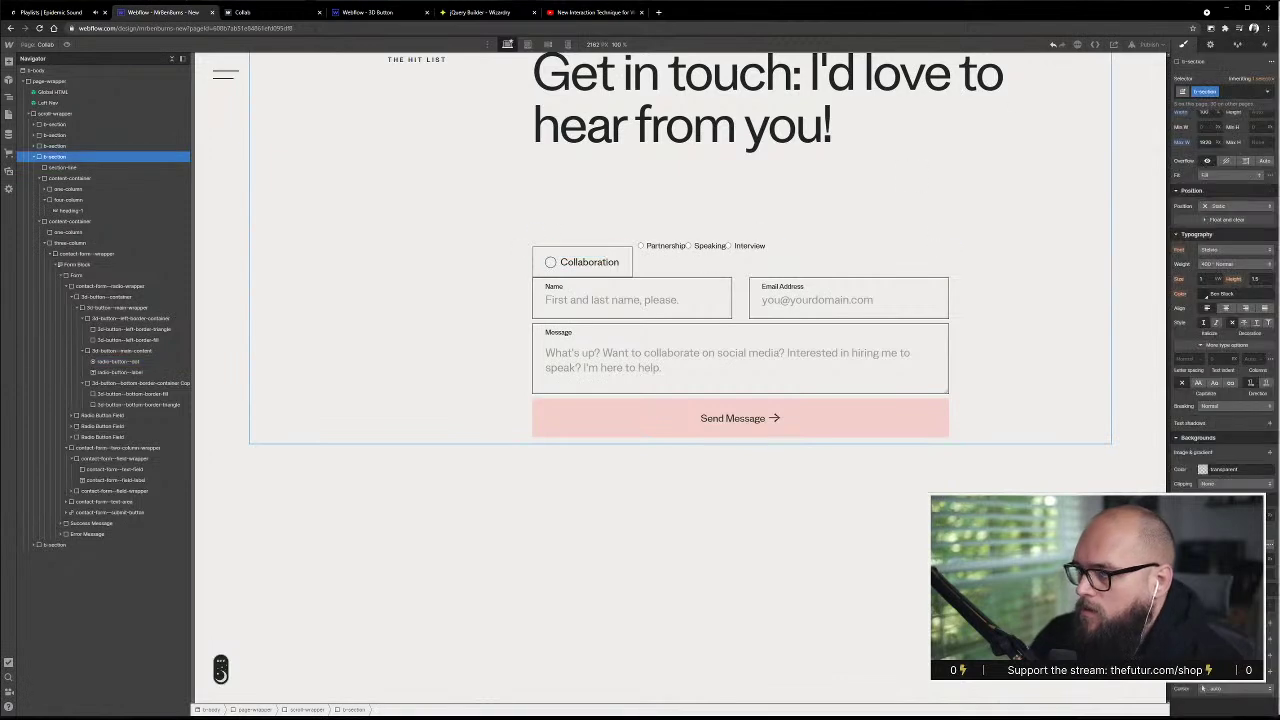
- Republish the site to the selected domain, then reload the live Collab tab
left_click(1152, 45)
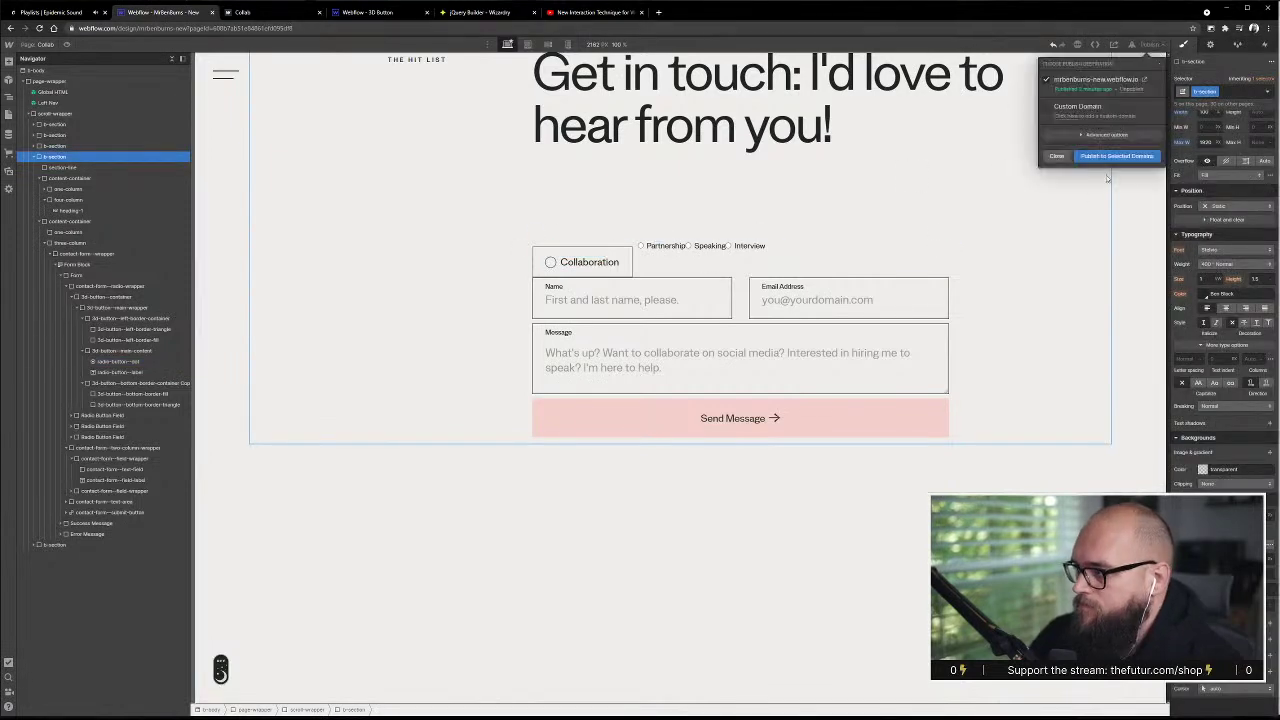
left_click(1115, 156)
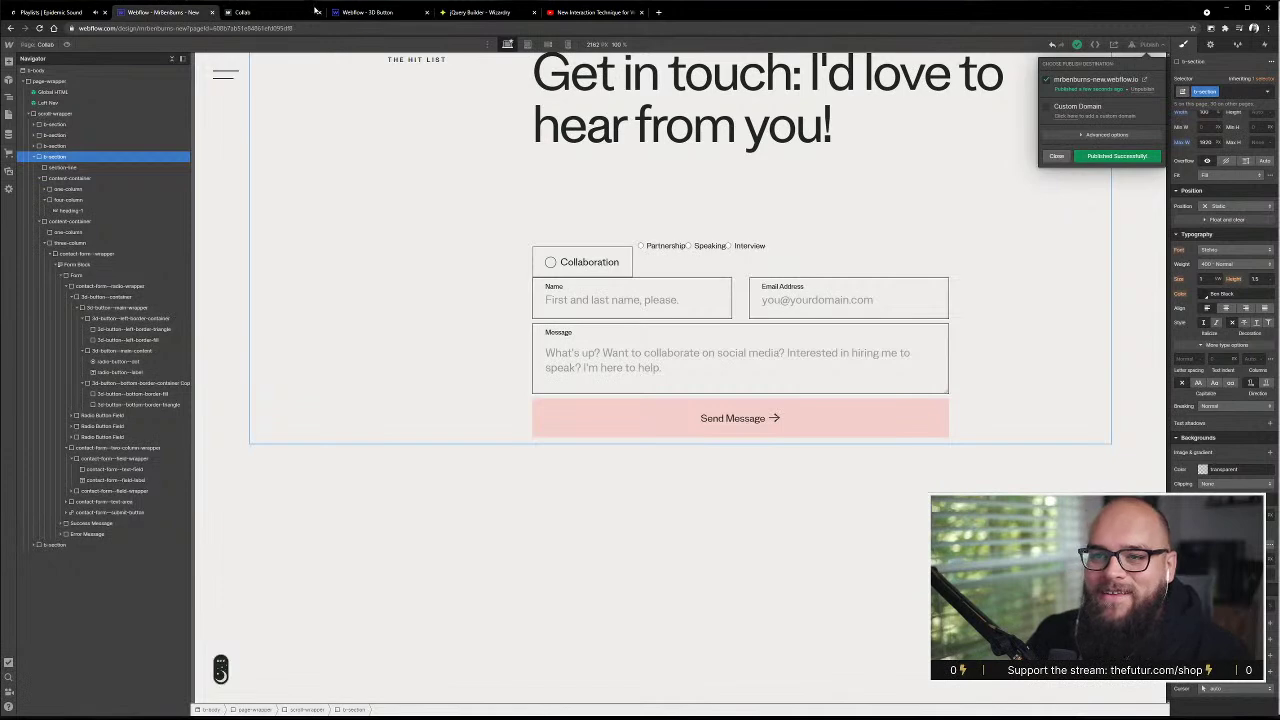
left_click(264, 17)
left_click(39, 28)
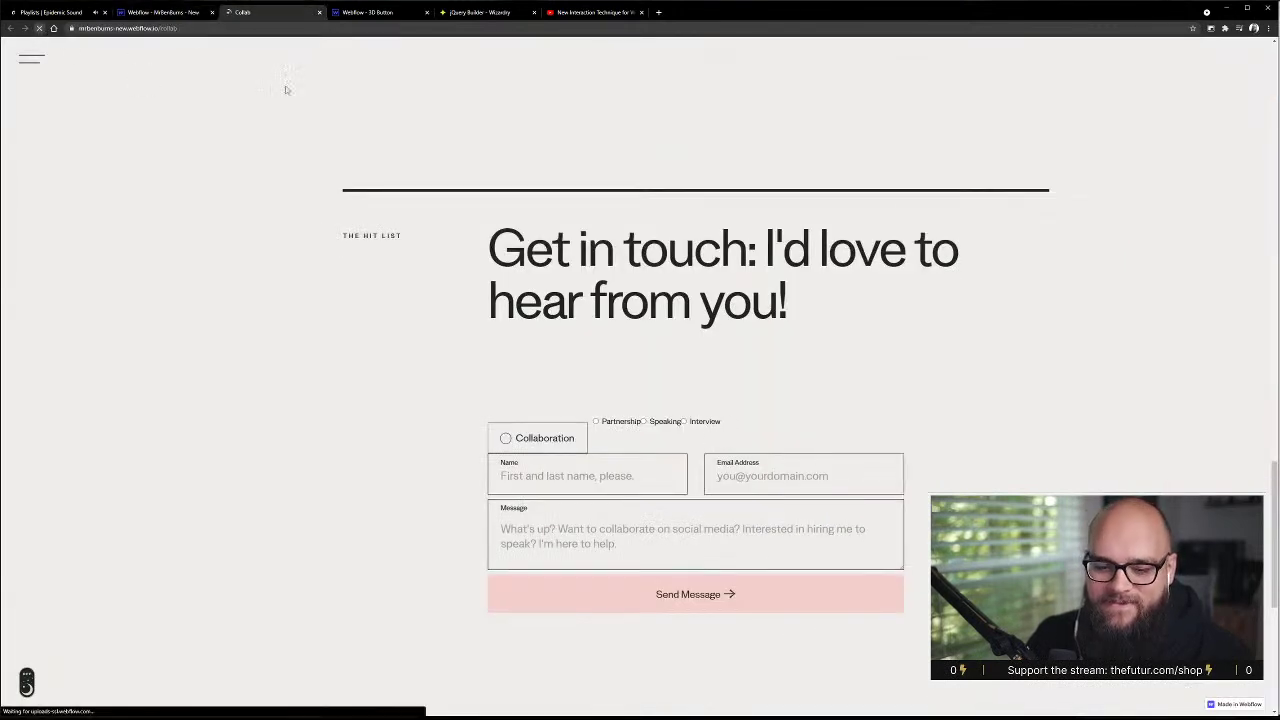
- Check Collaboration, then Partnership, then Collaboration again on the live page, then return to the designer
left_click(518, 438)
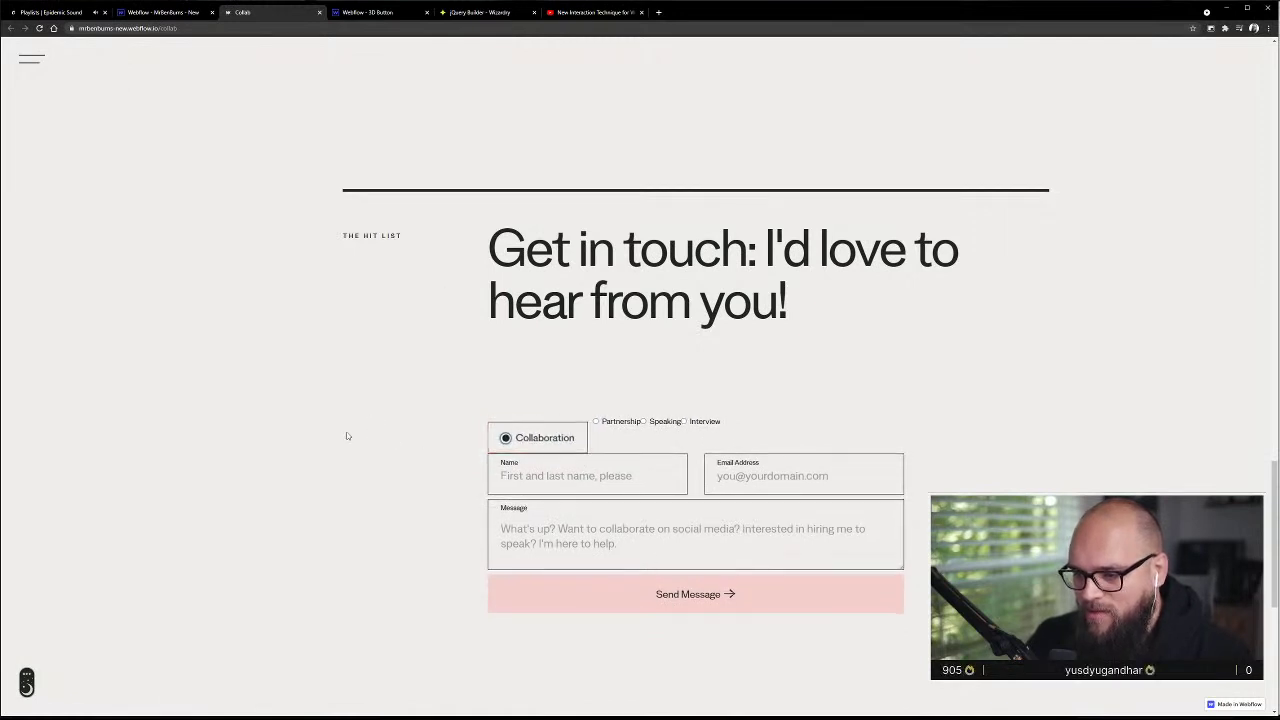
left_click(618, 421)
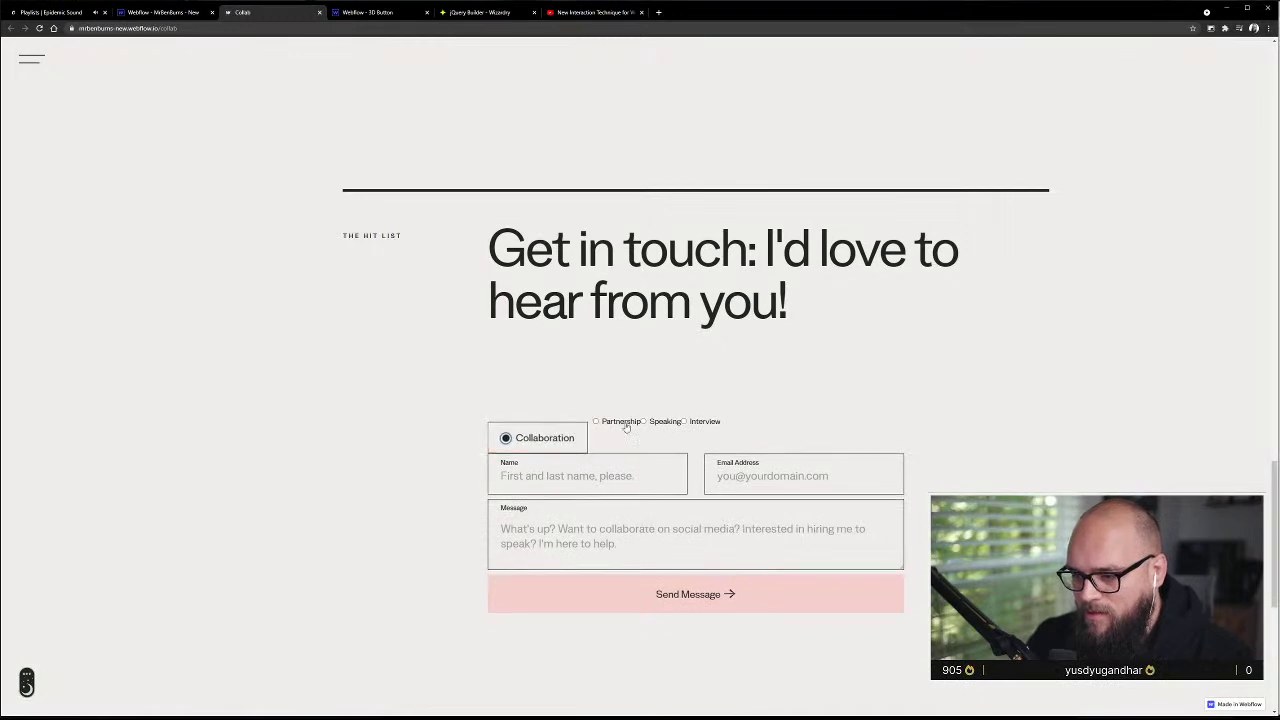
left_click(545, 438)
left_click(195, 13)
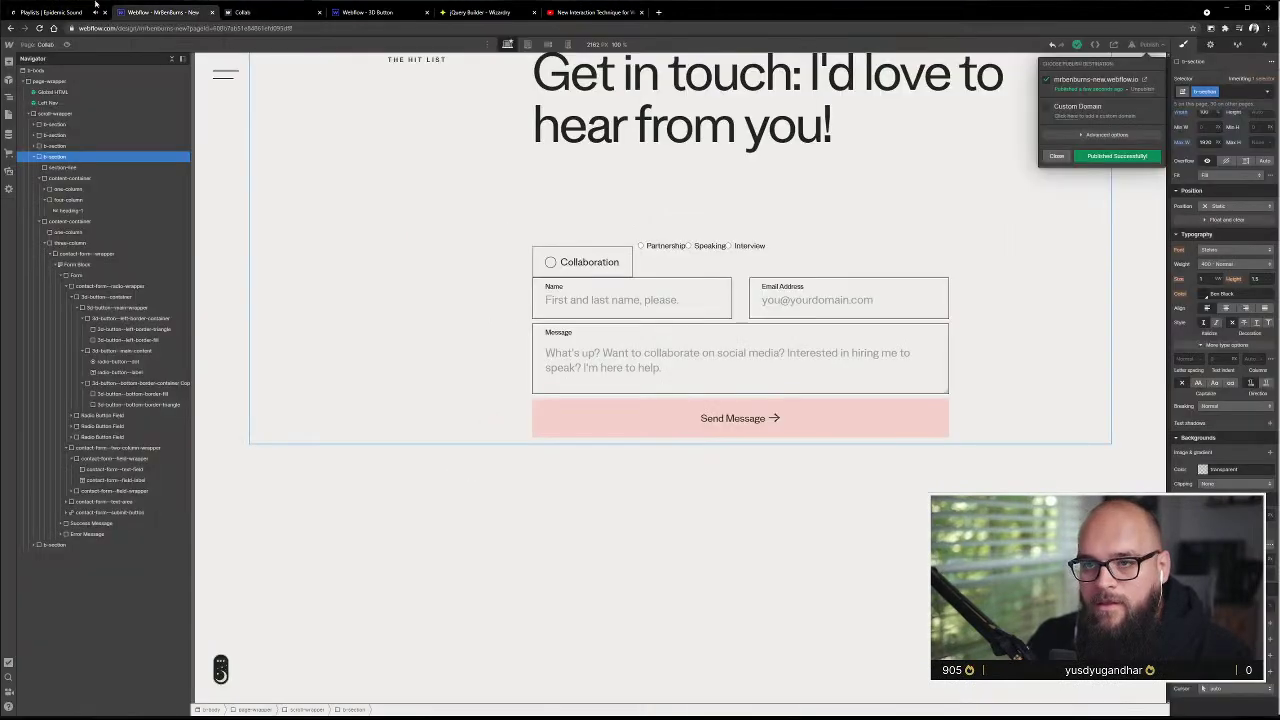
- Select the Collaboration radio dot, switch to Checked, and open its radio-button--ellipse.png background layer
left_click(556, 259)
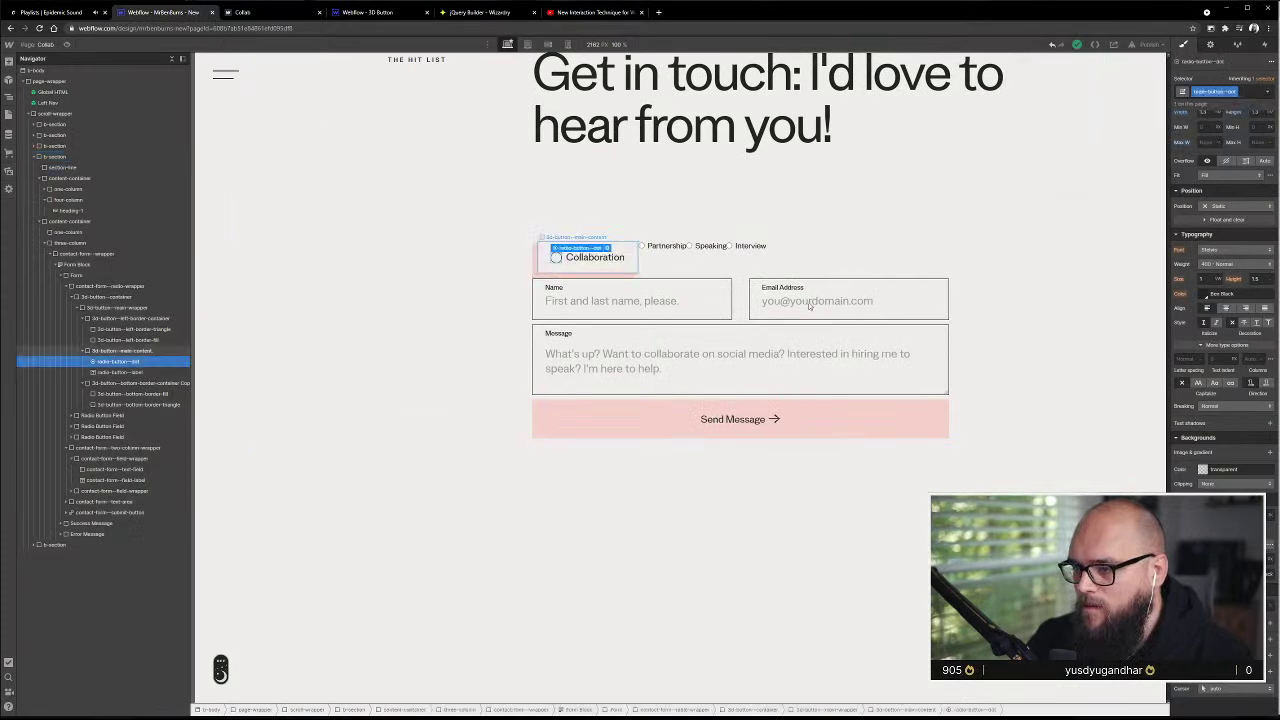
left_click(1268, 92)
left_click(1220, 163)
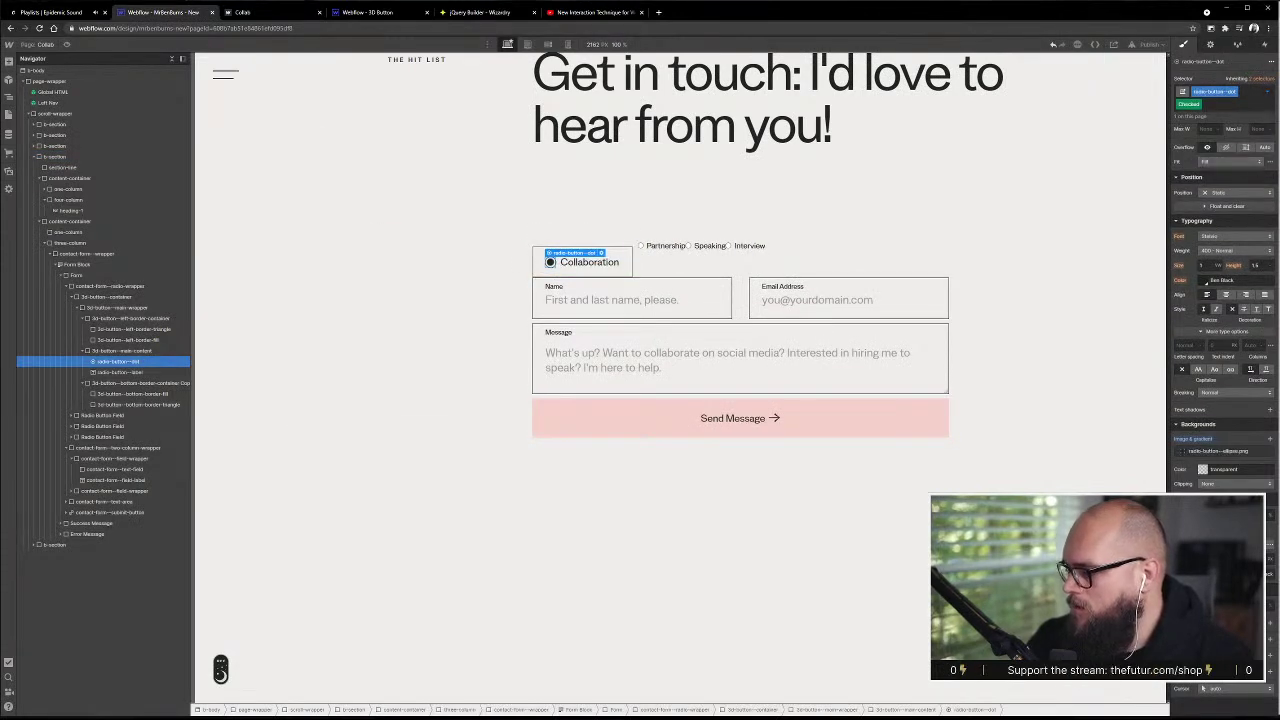
left_click(1230, 452)
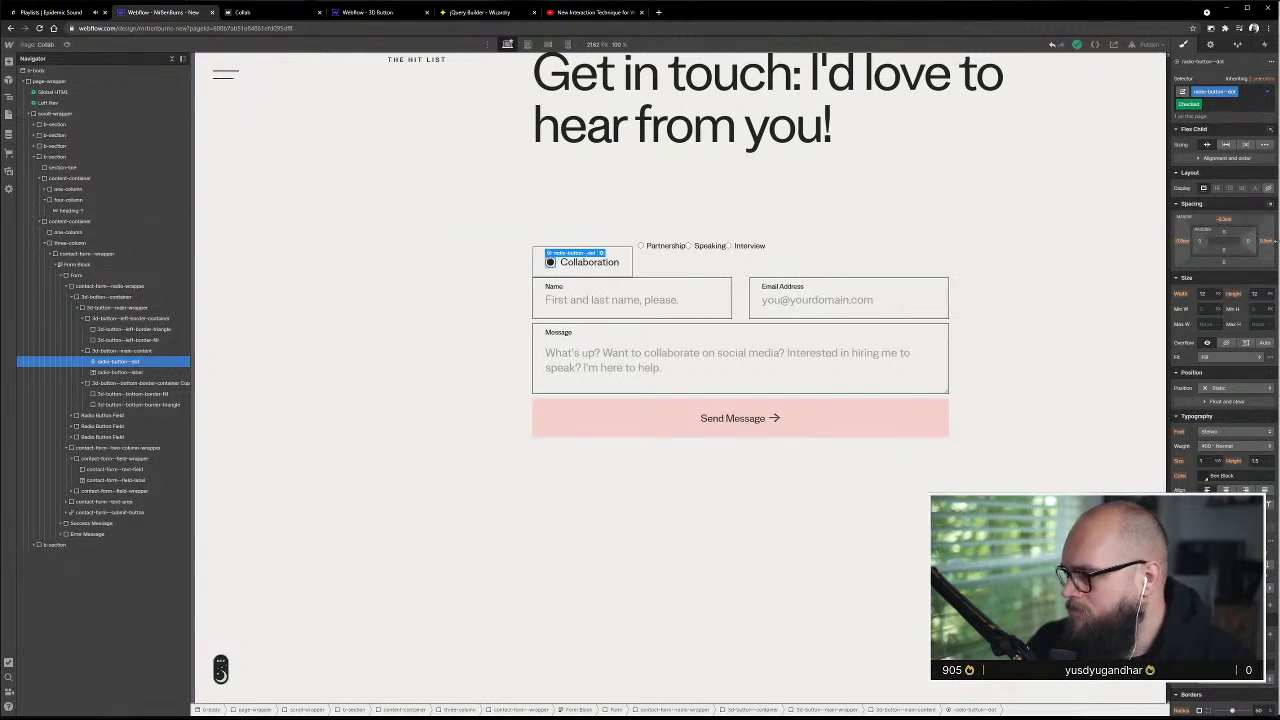
- In the Checked state, try width 1.34 and height 1.2em, and reset the right margin
left_click_drag(1265, 241, 1265, 242)
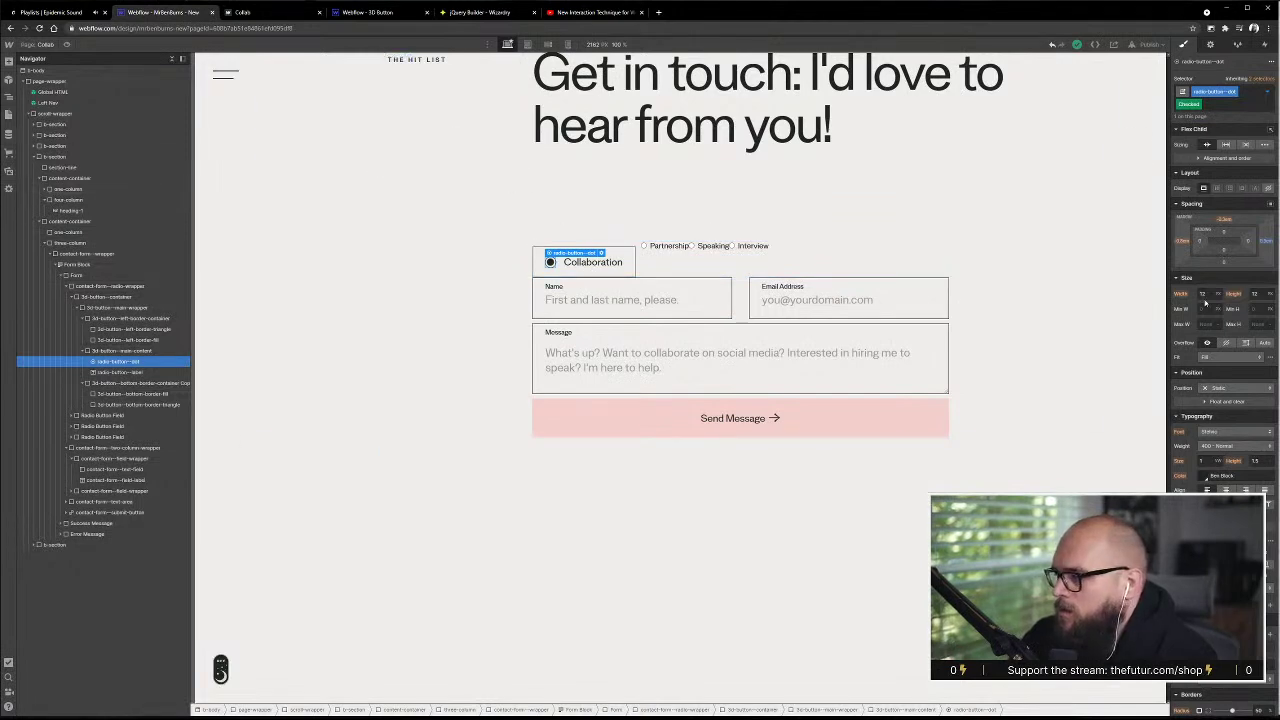
left_click(1268, 92)
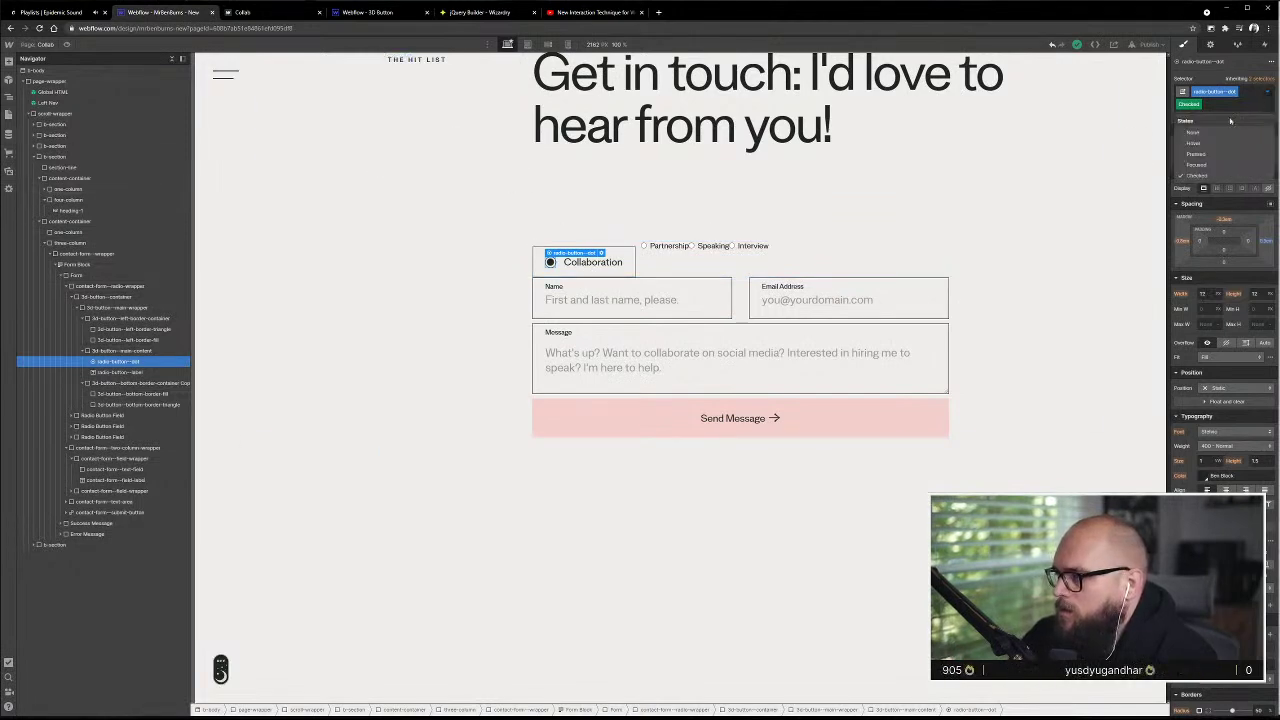
left_click(1220, 134)
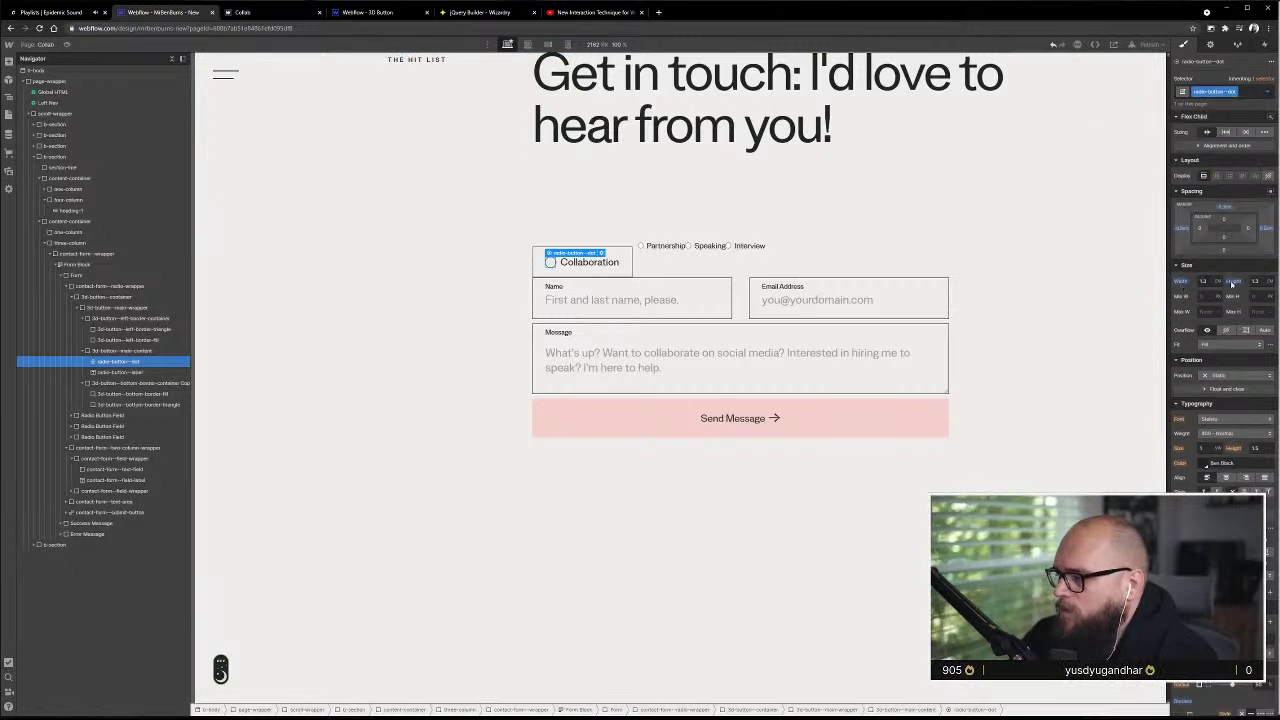
left_click(1267, 93)
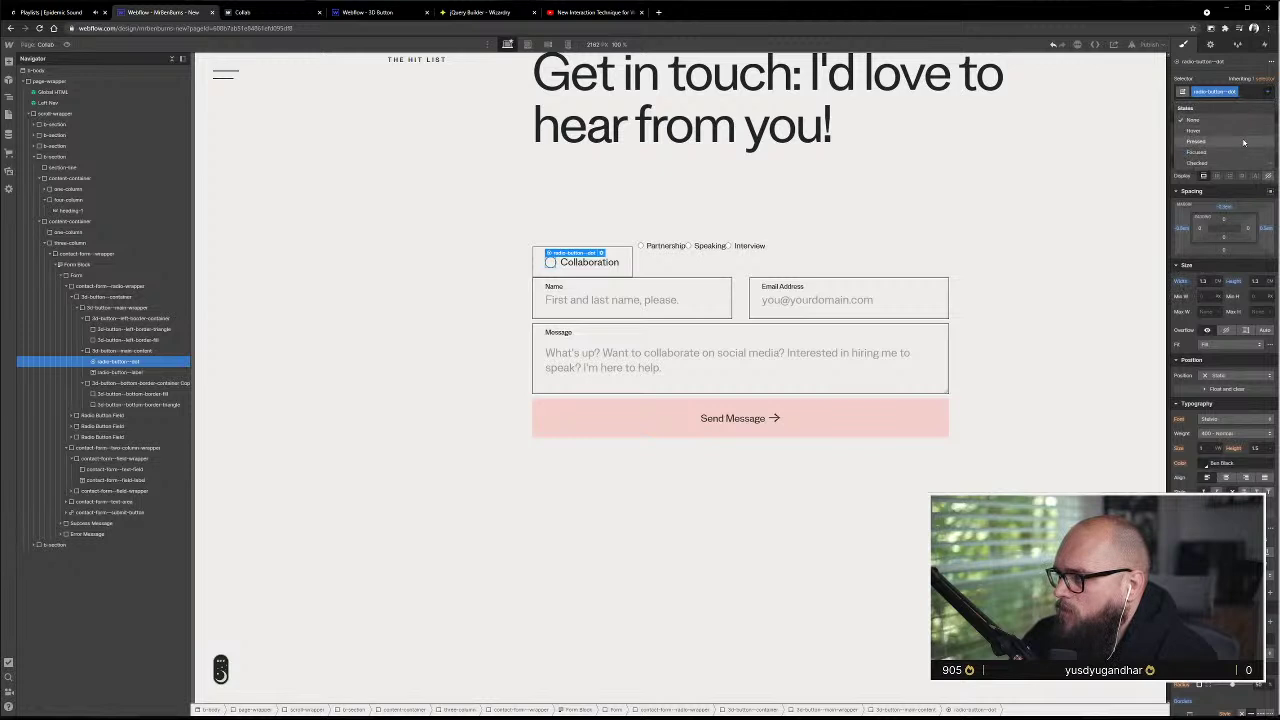
left_click(1240, 162)
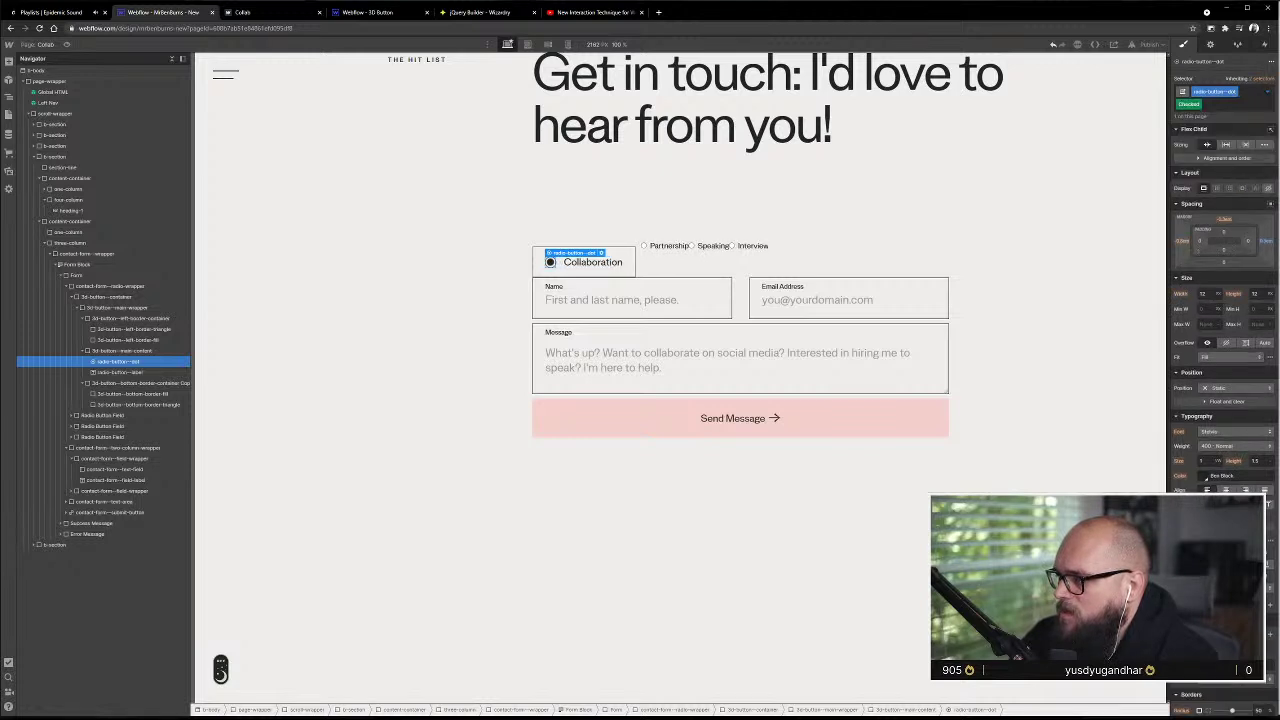
left_click(1203, 293)
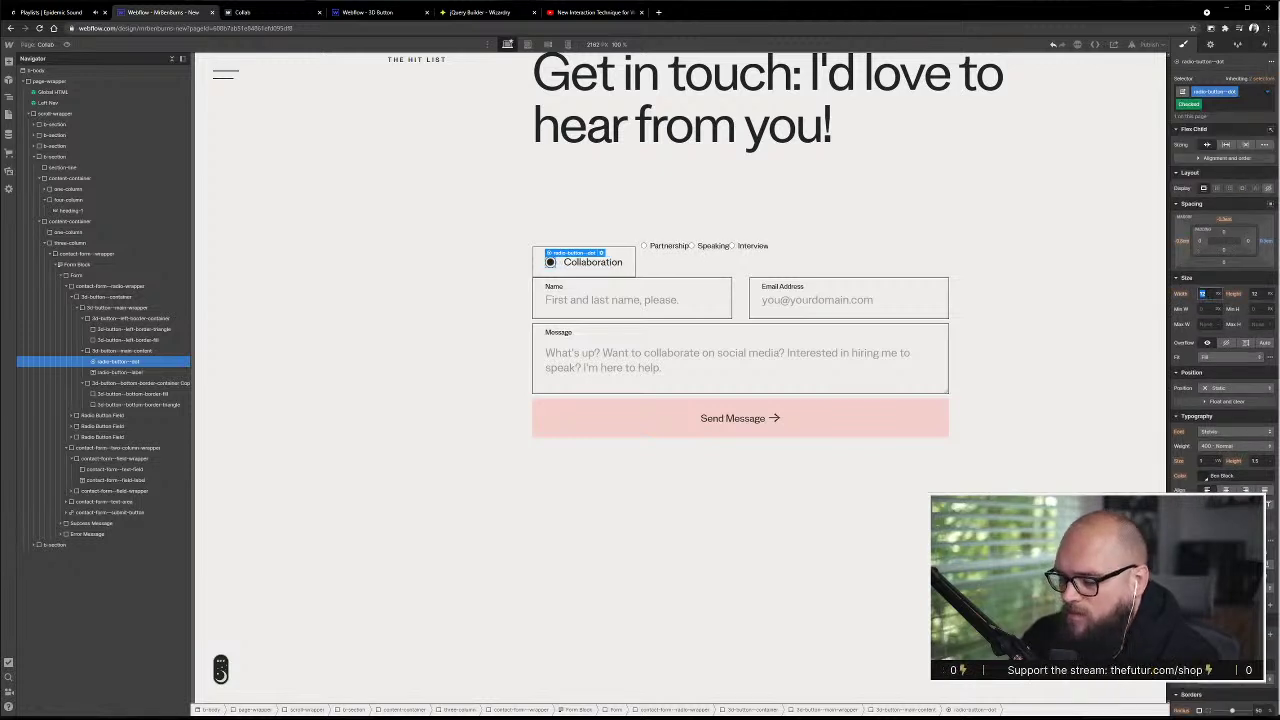
type("1.34em")
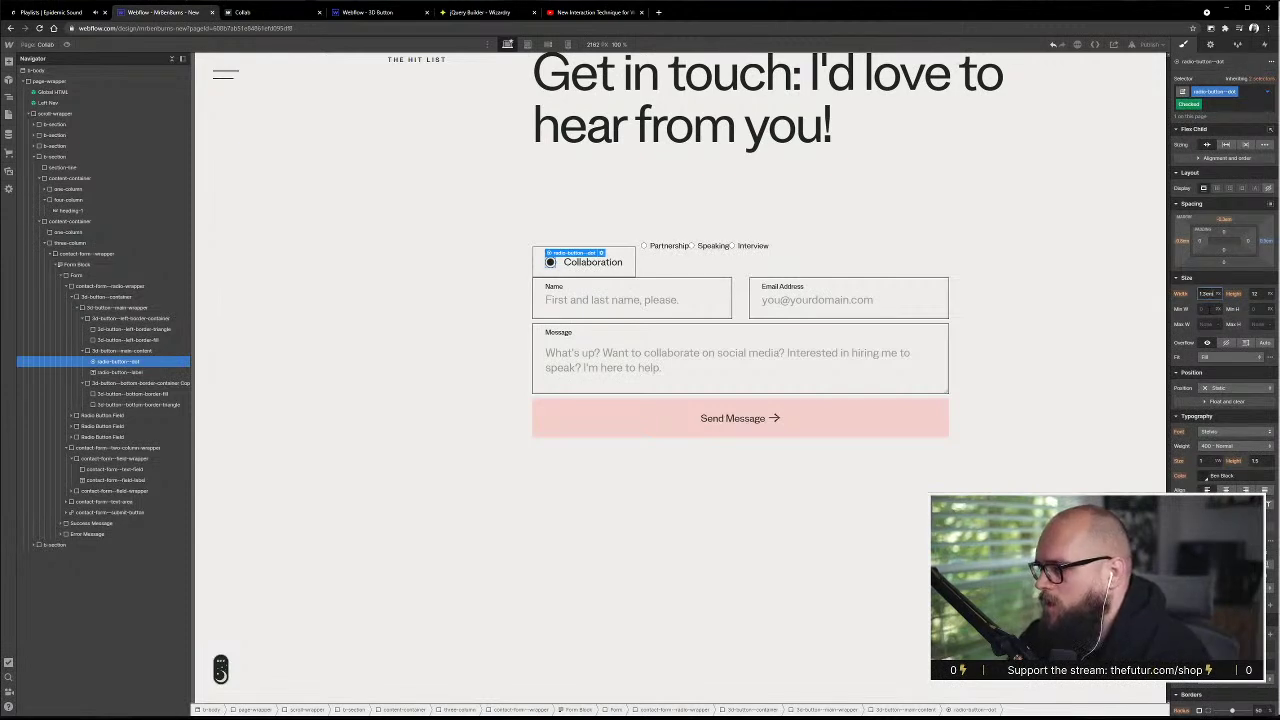
key("Tab")
type("1")
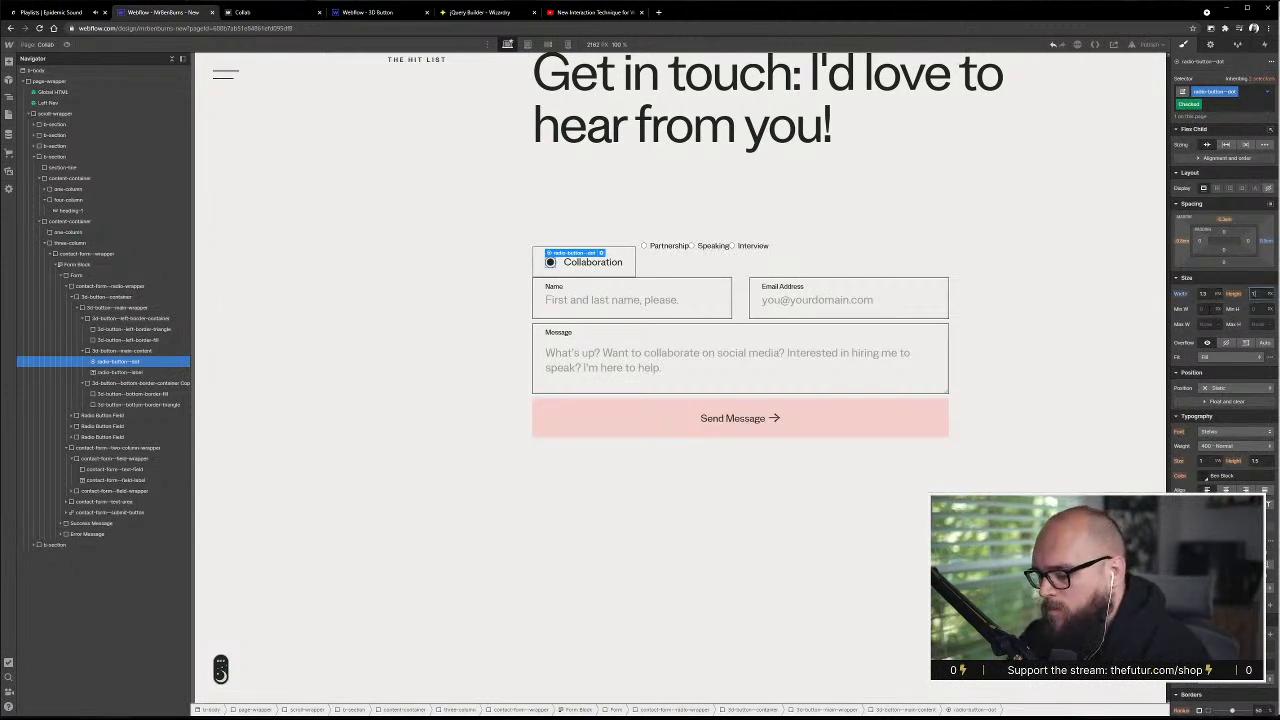
type(".2em")
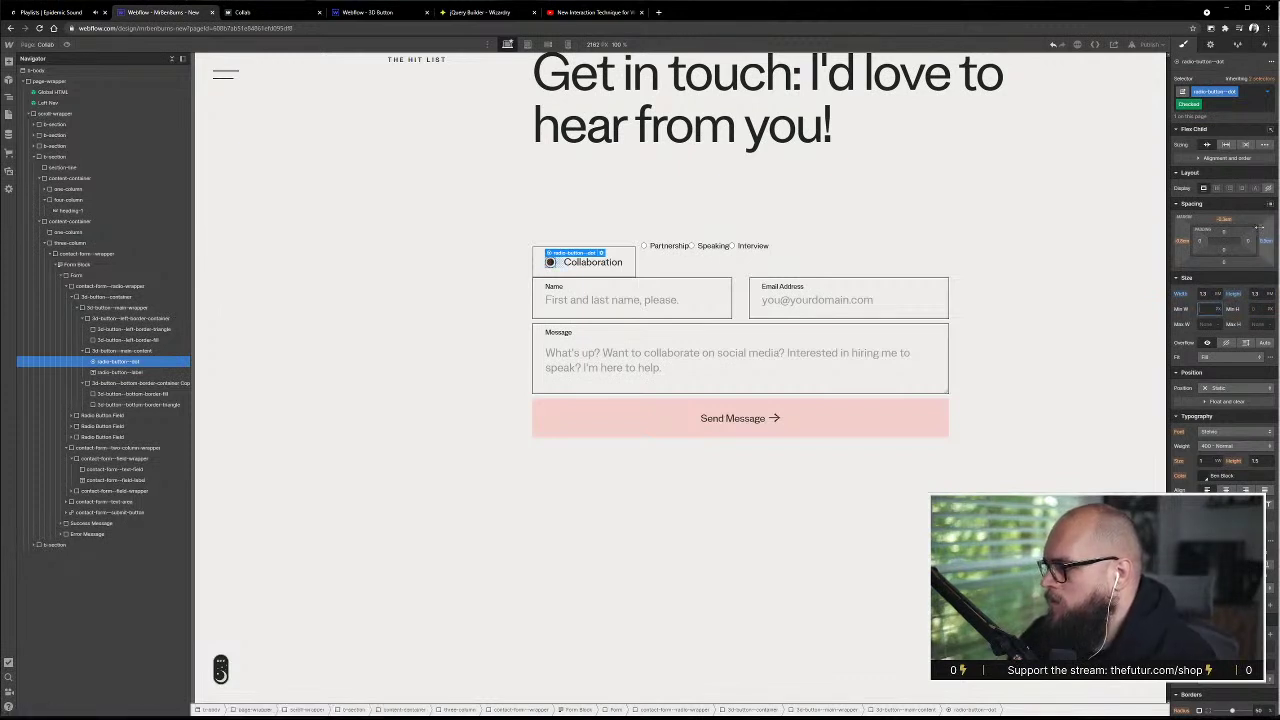
left_click(1266, 241, "alt")
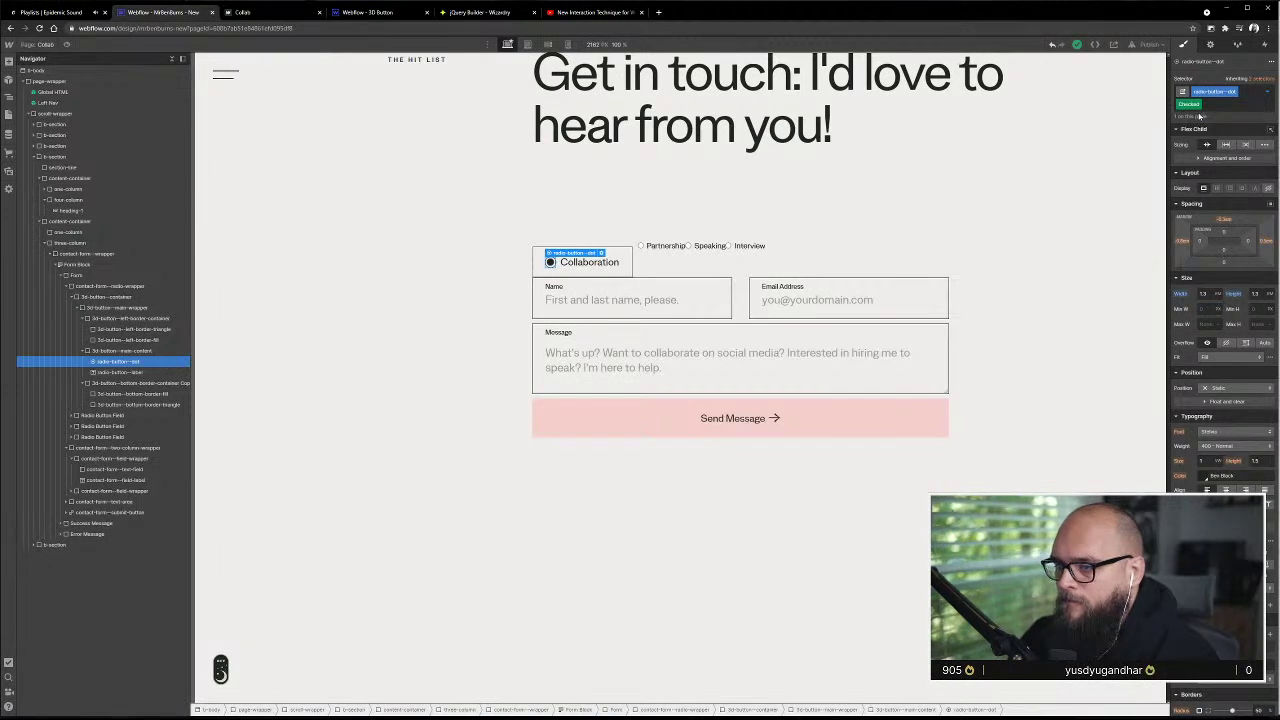
- Set the checked dot's width to 34 and height to 24px
left_click(1266, 93)
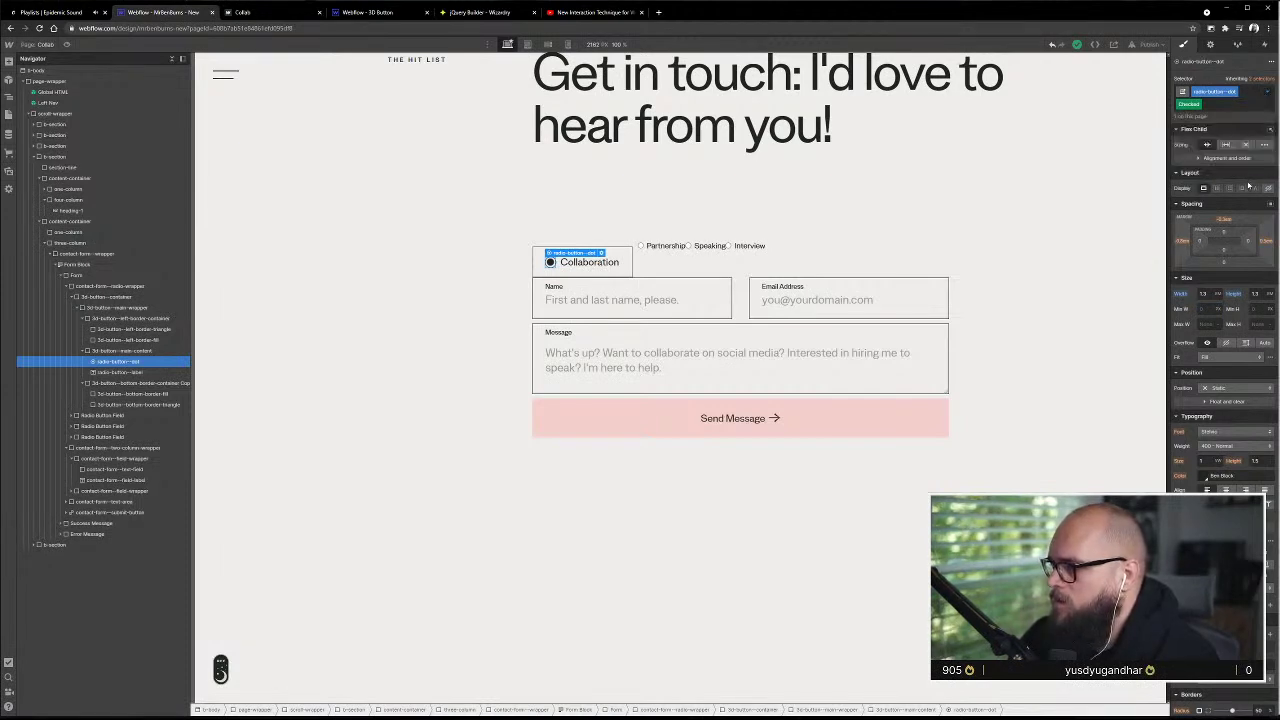
left_click(1196, 175)
left_click(1203, 293)
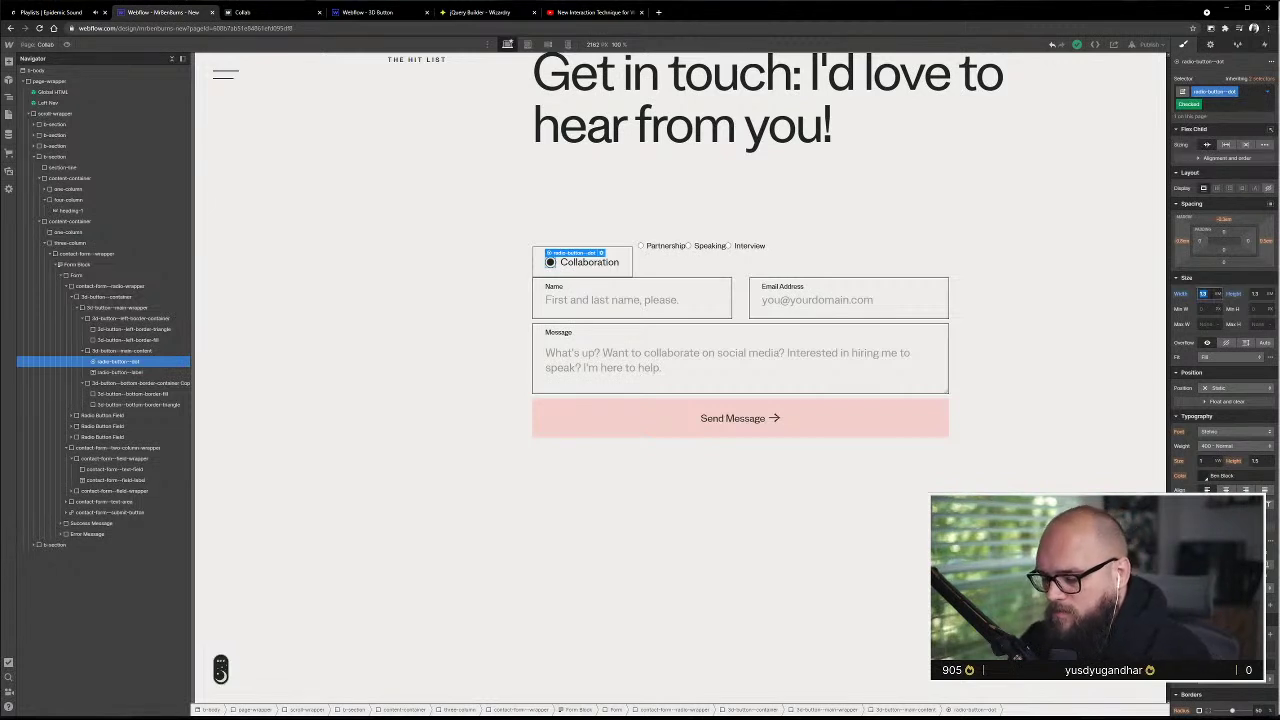
type("3")
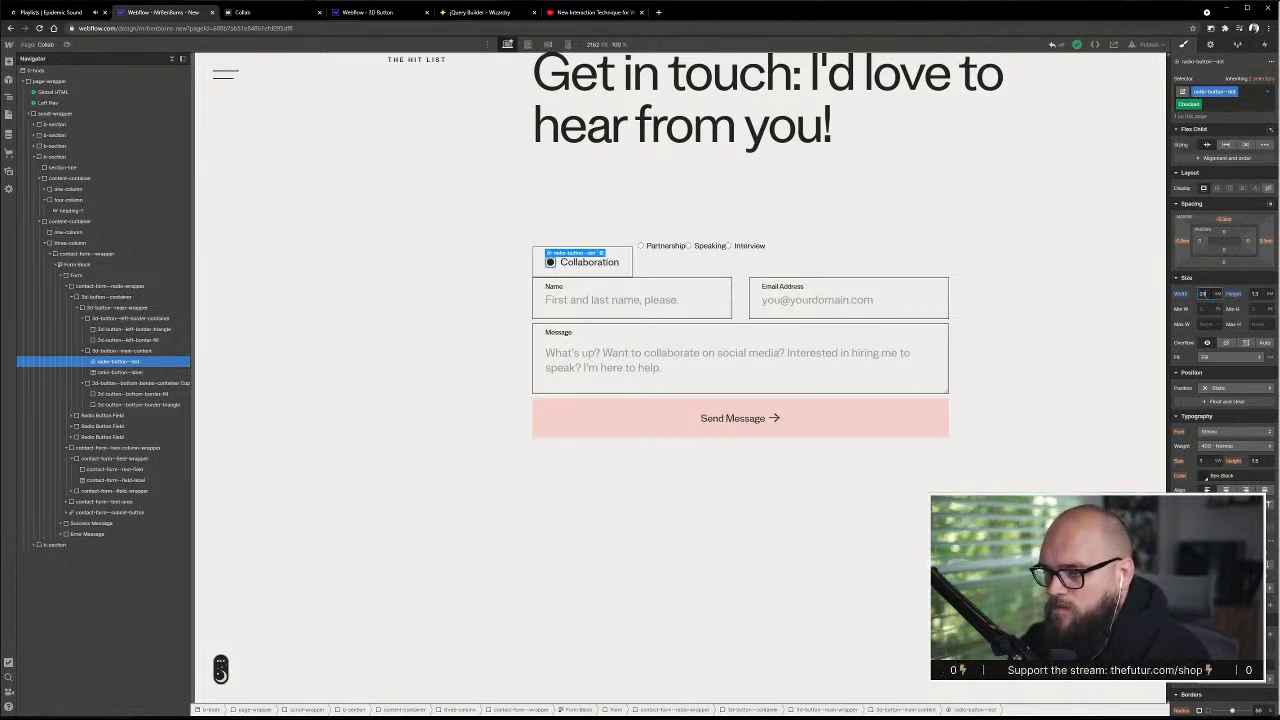
type("4")
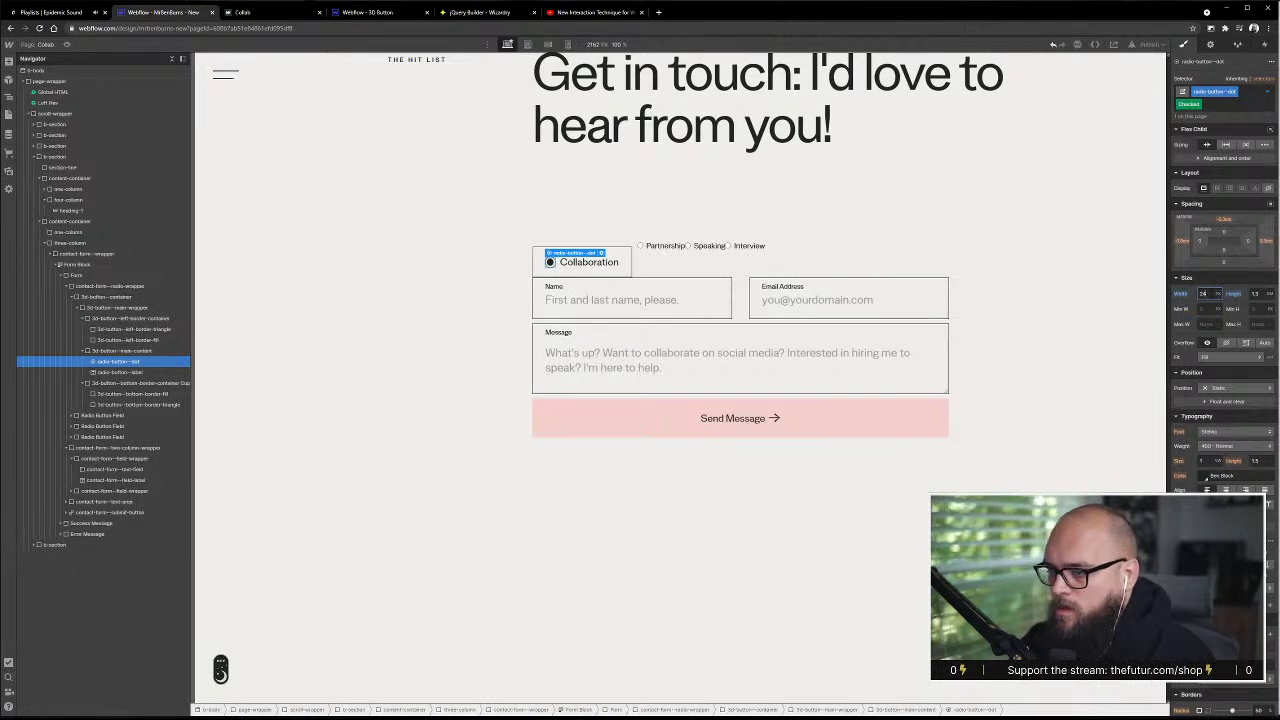
key("Tab")
type("24px")
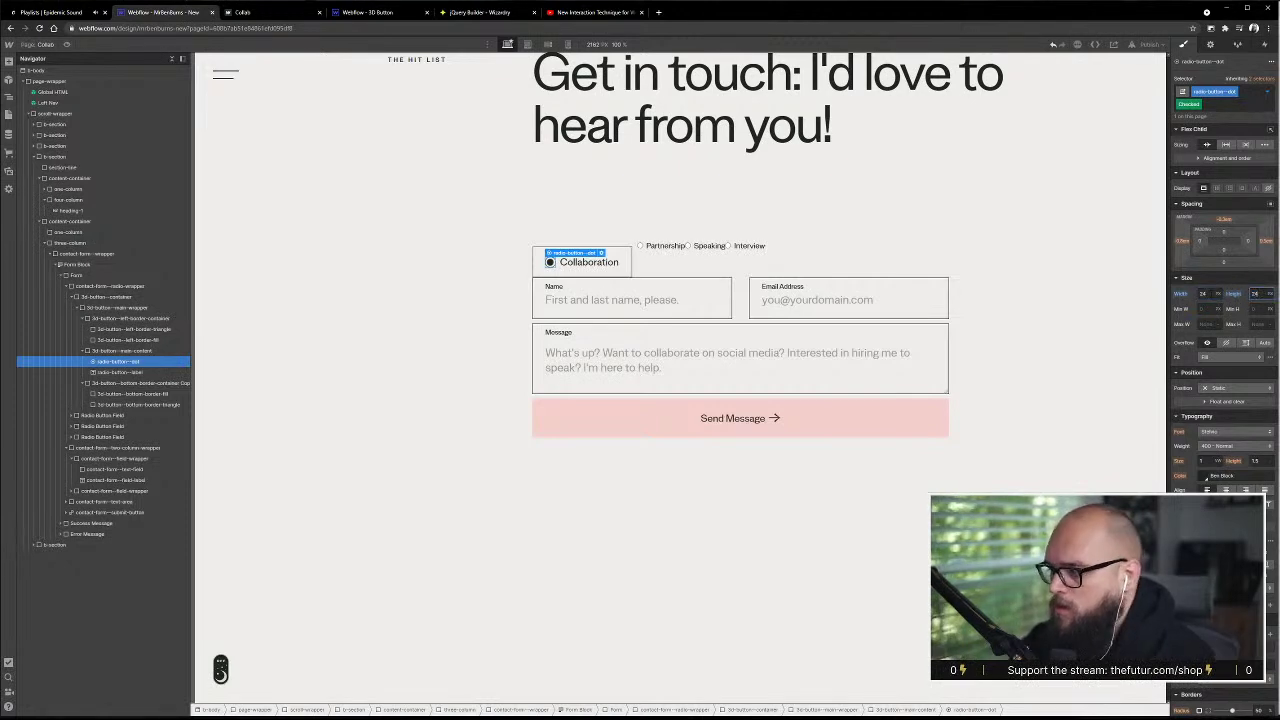
scroll(1220, 420, "down", 3)
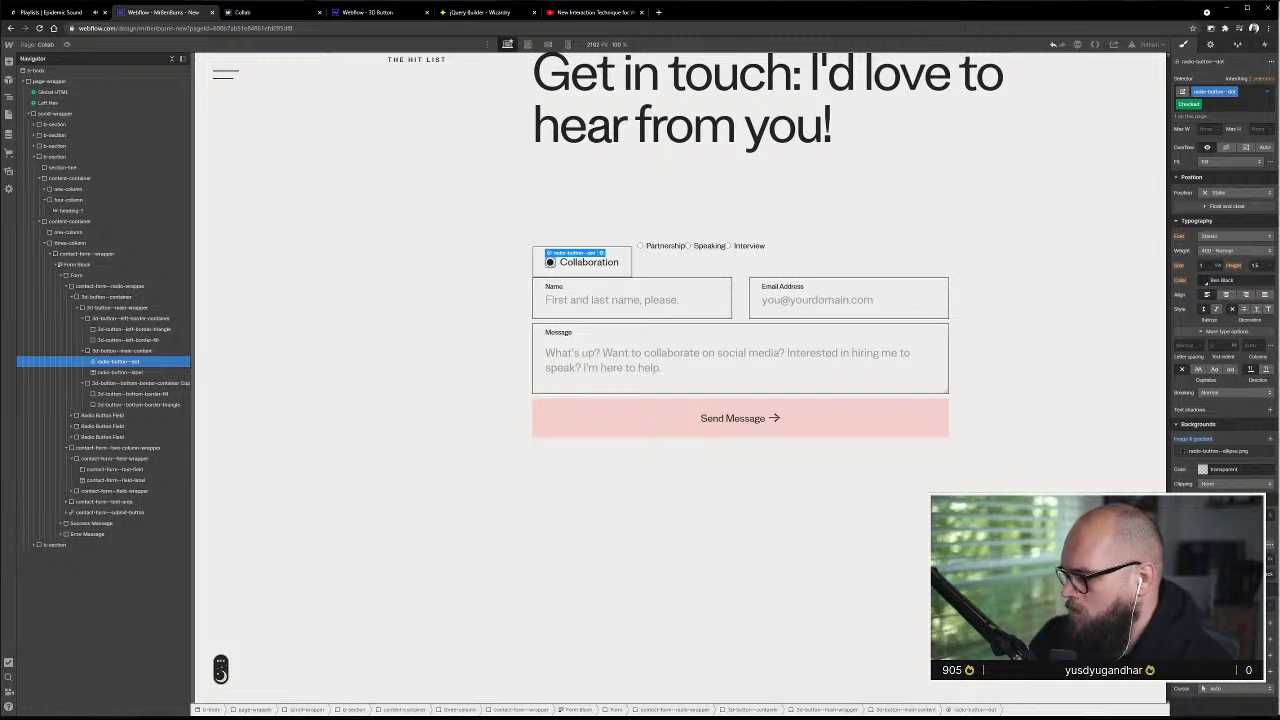
- Switch the dot to its base state and set width and height to 24px
scroll(1225, 400, "up", 3)
left_click(1266, 92)
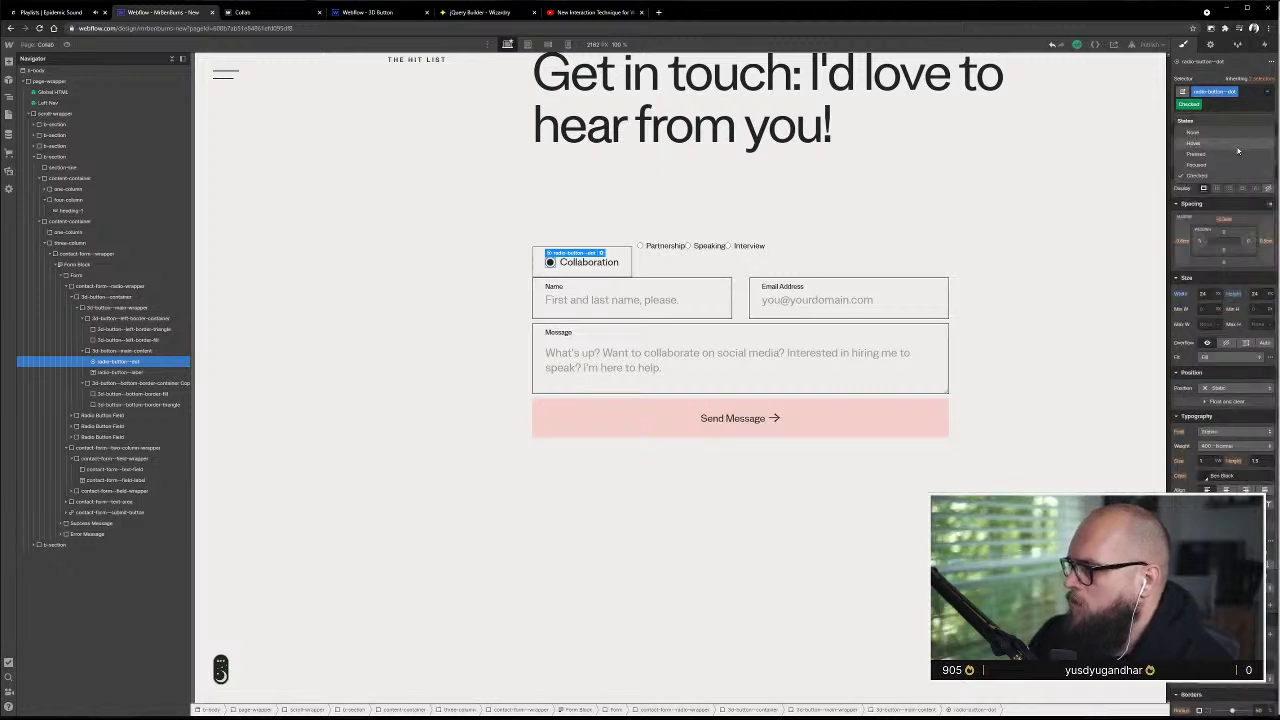
left_click(1240, 132)
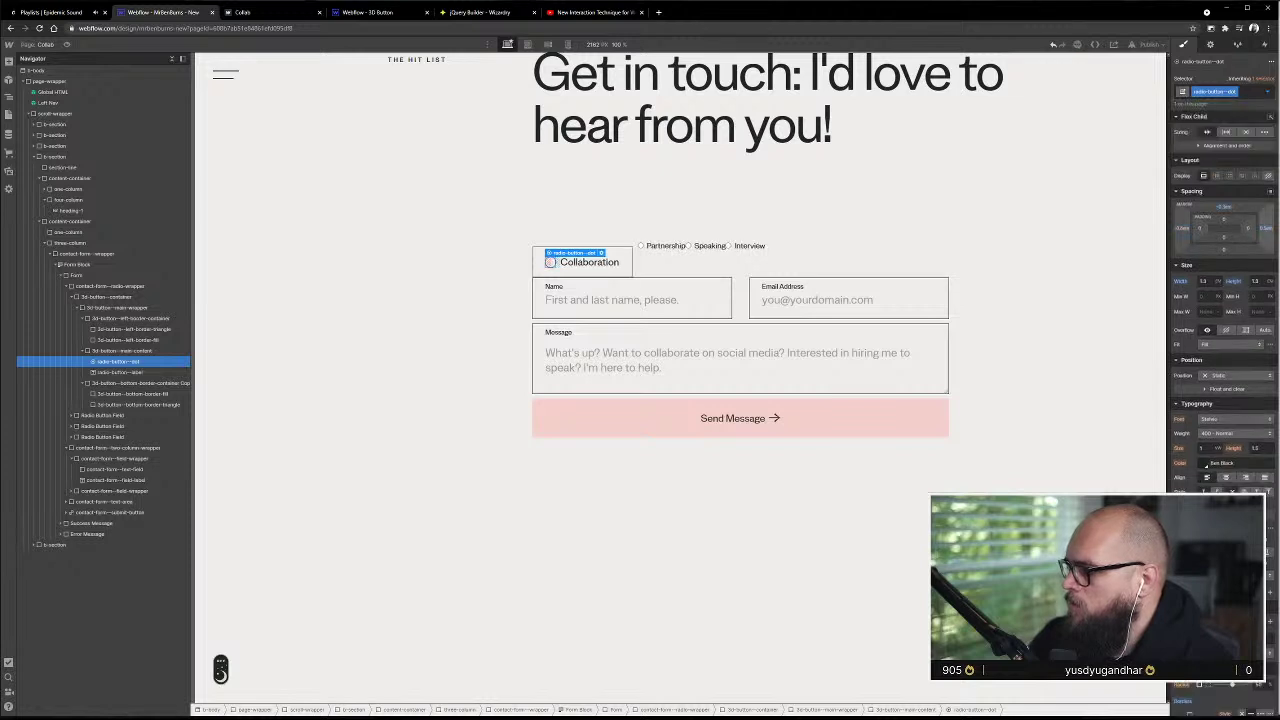
scroll(1230, 689, "down", 3)
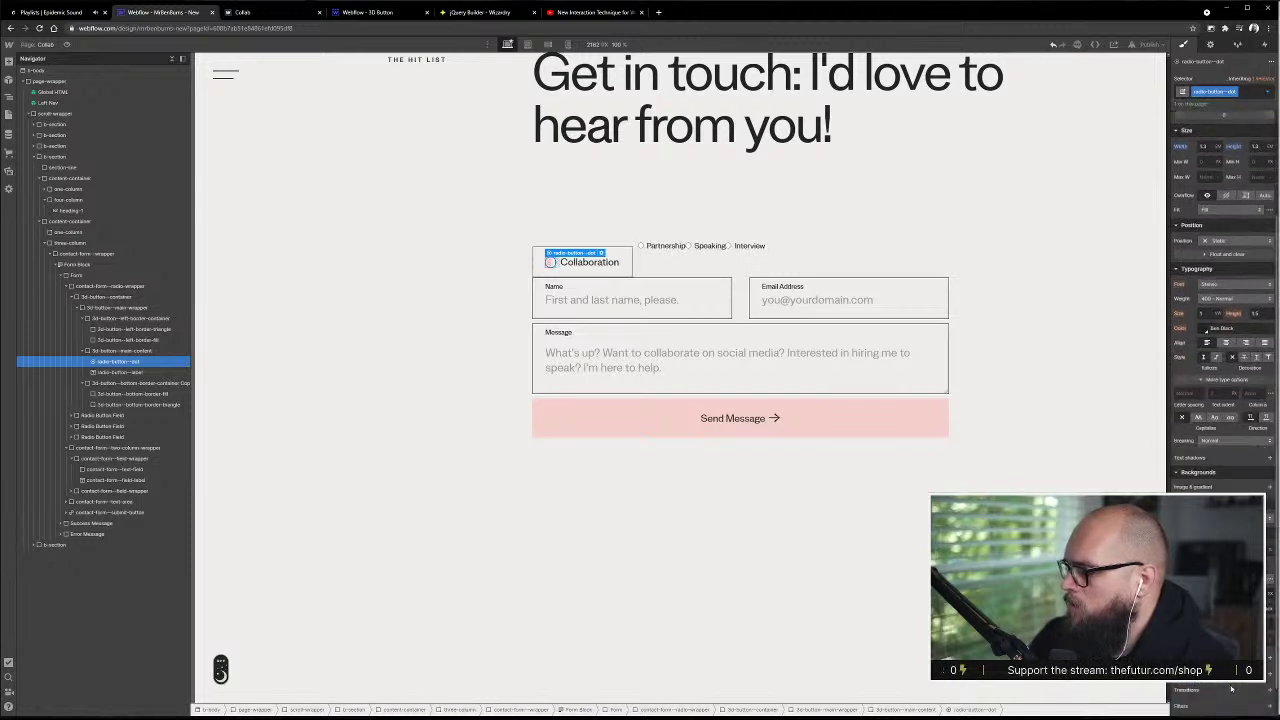
scroll(1236, 688, "up", 3)
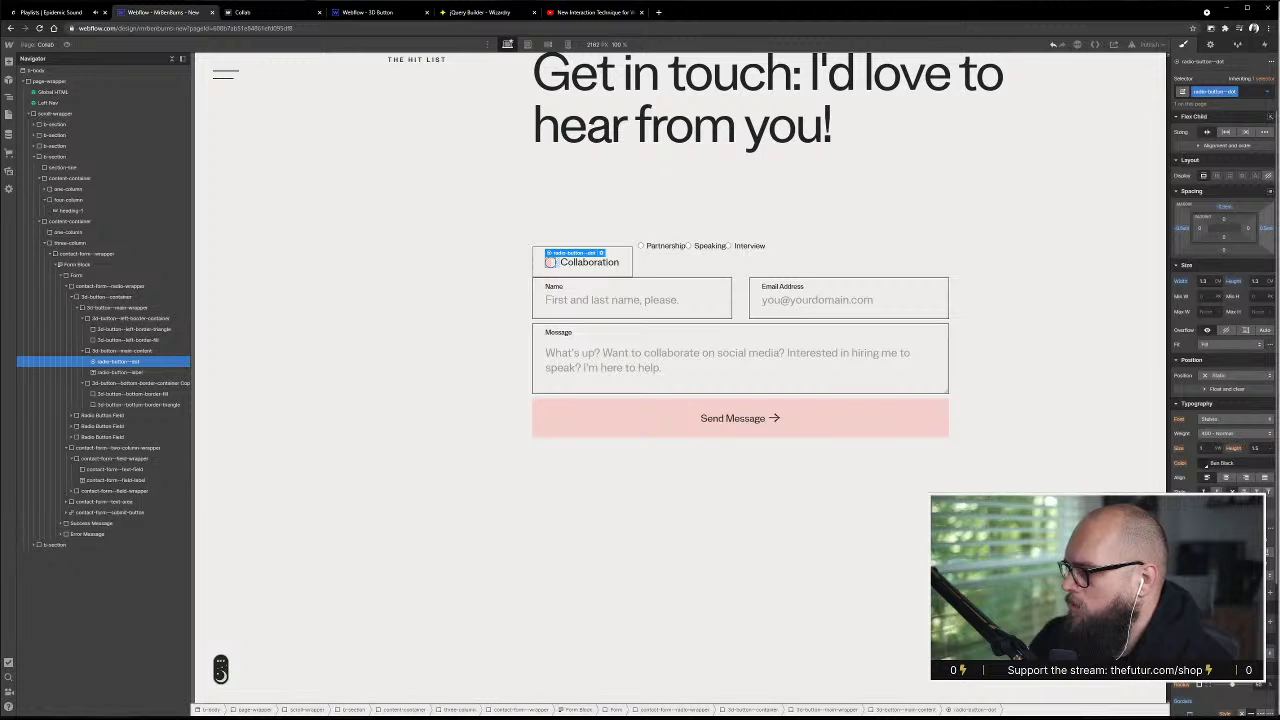
type("24")
key("Tab")
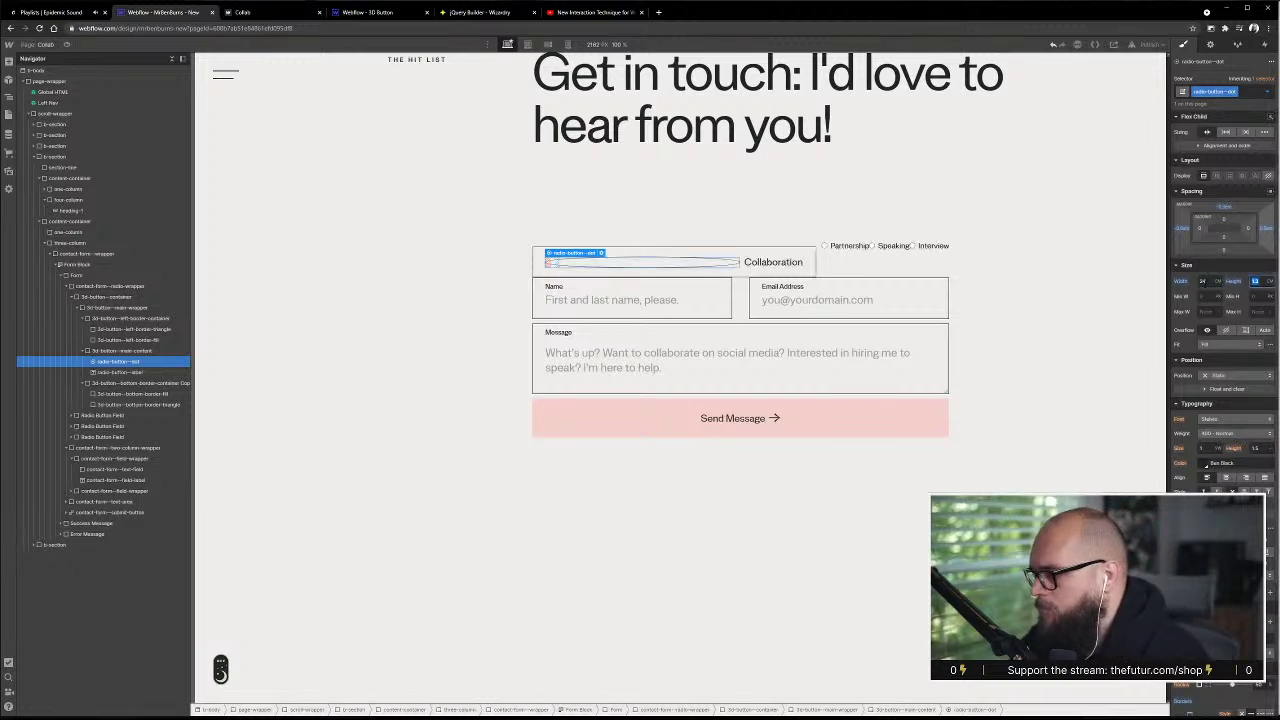
type("24")
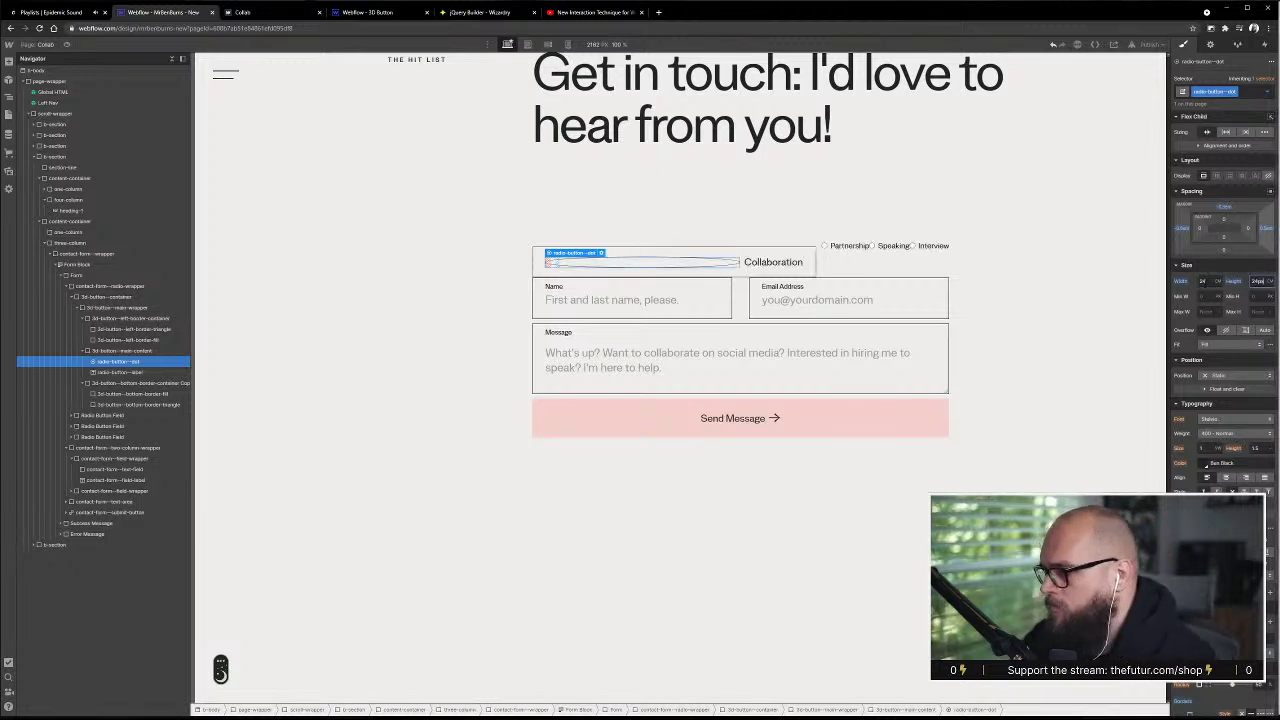
left_click(1203, 281)
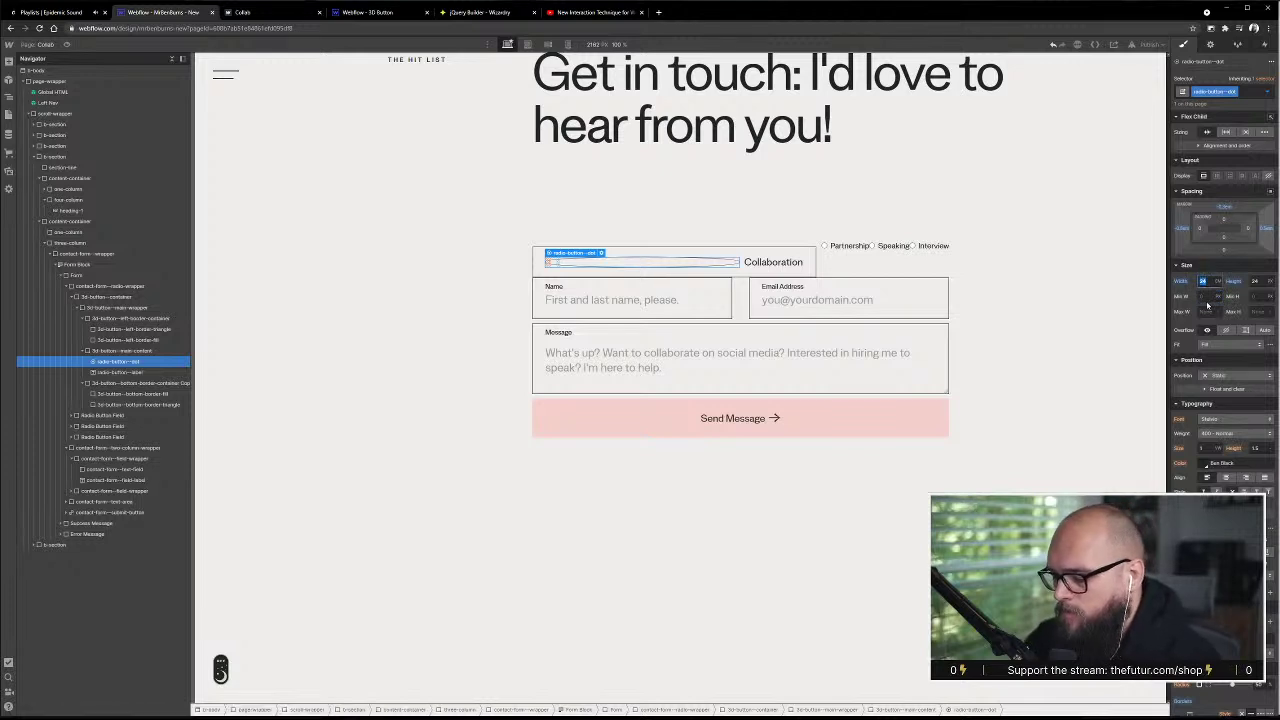
type("24px")
key("Return")
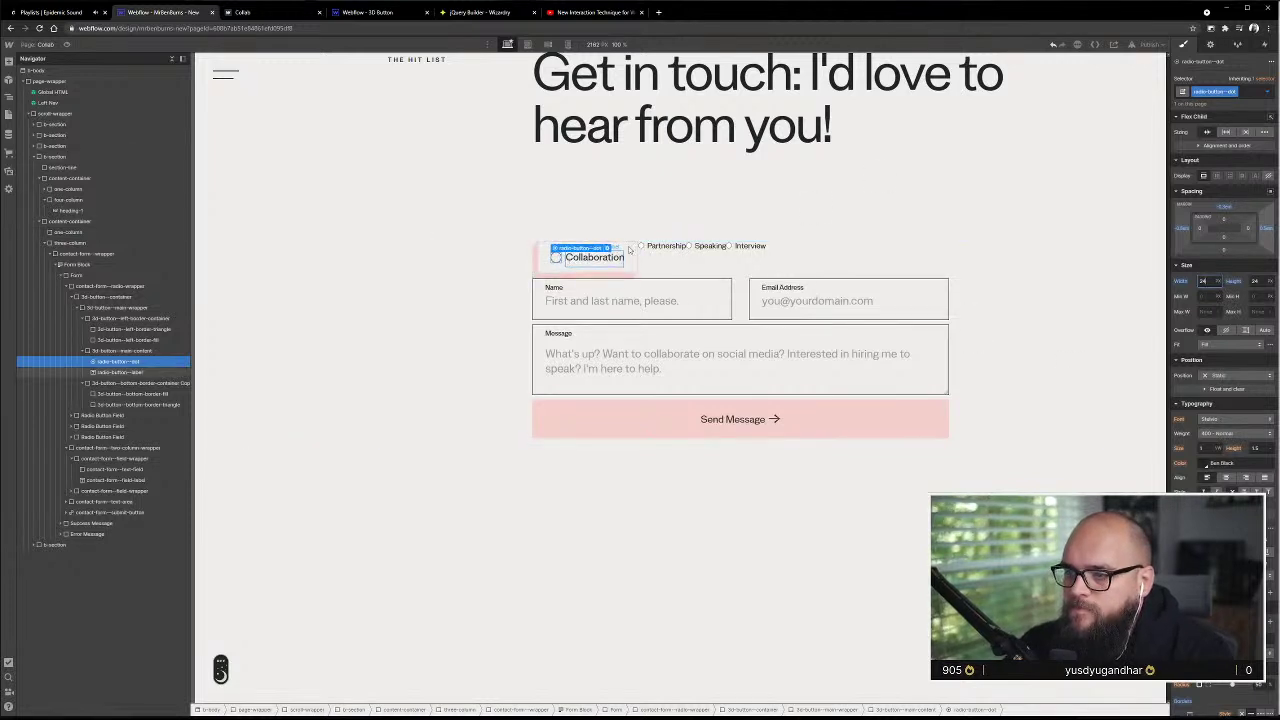
- Reselect the Collaboration dot in its Checked state and open its background image settings
left_click(1264, 92)
left_click(1234, 170)
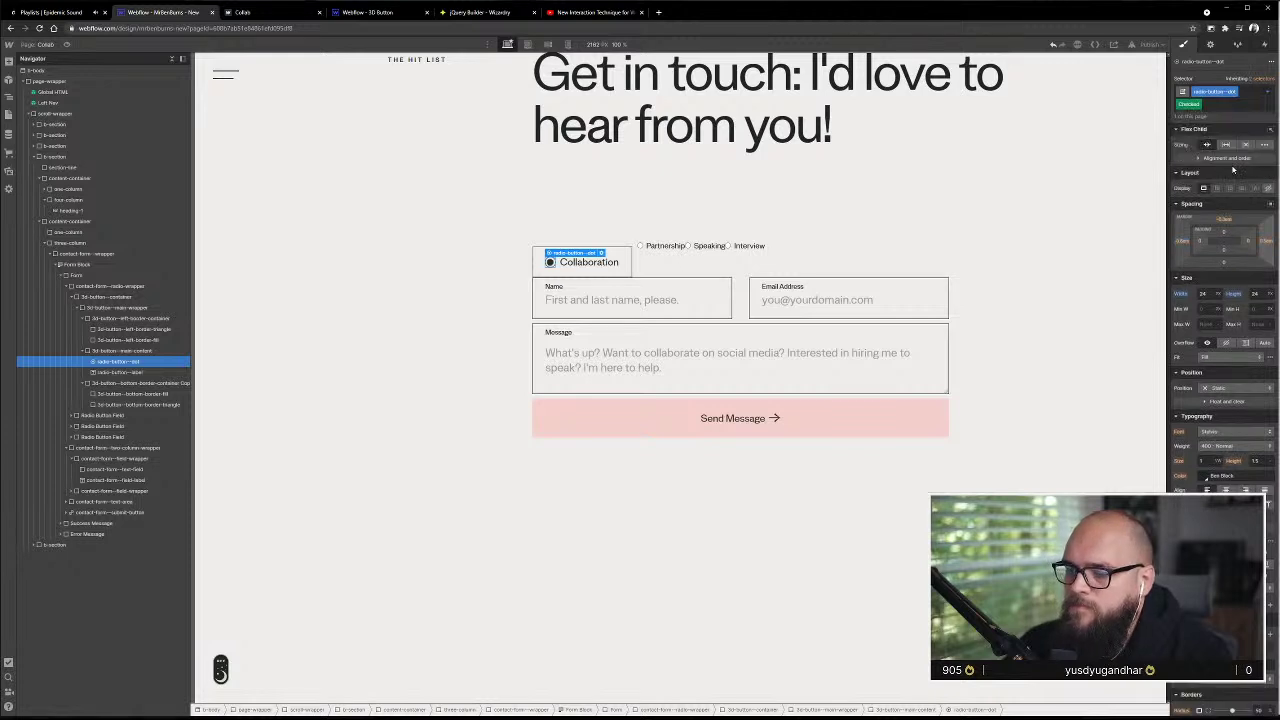
left_click(1118, 170)
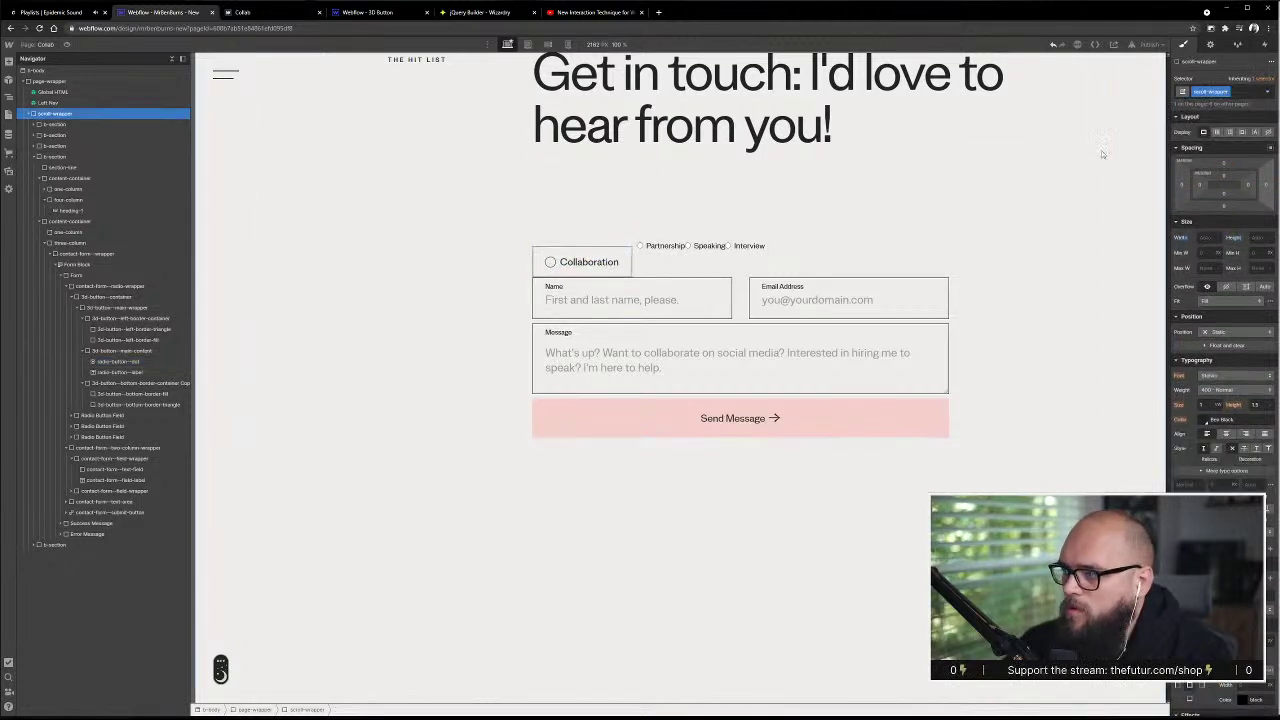
left_click(550, 262)
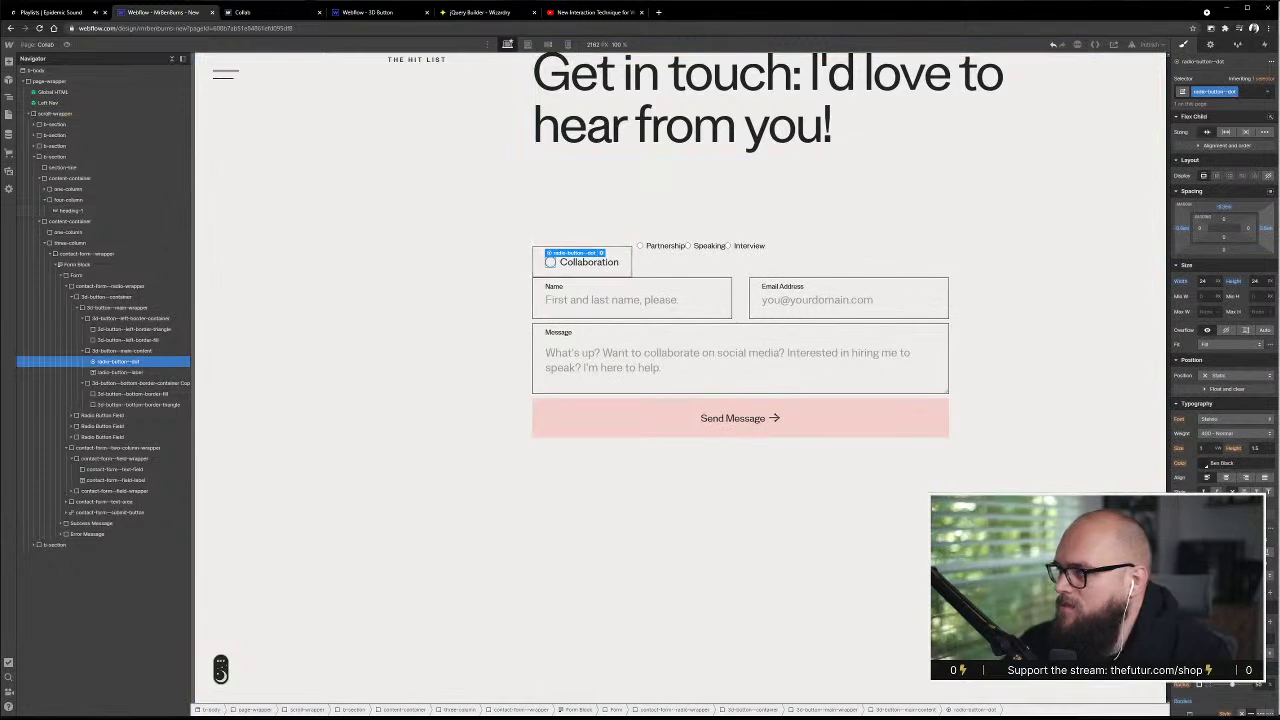
left_click(1264, 92)
left_click(1234, 166)
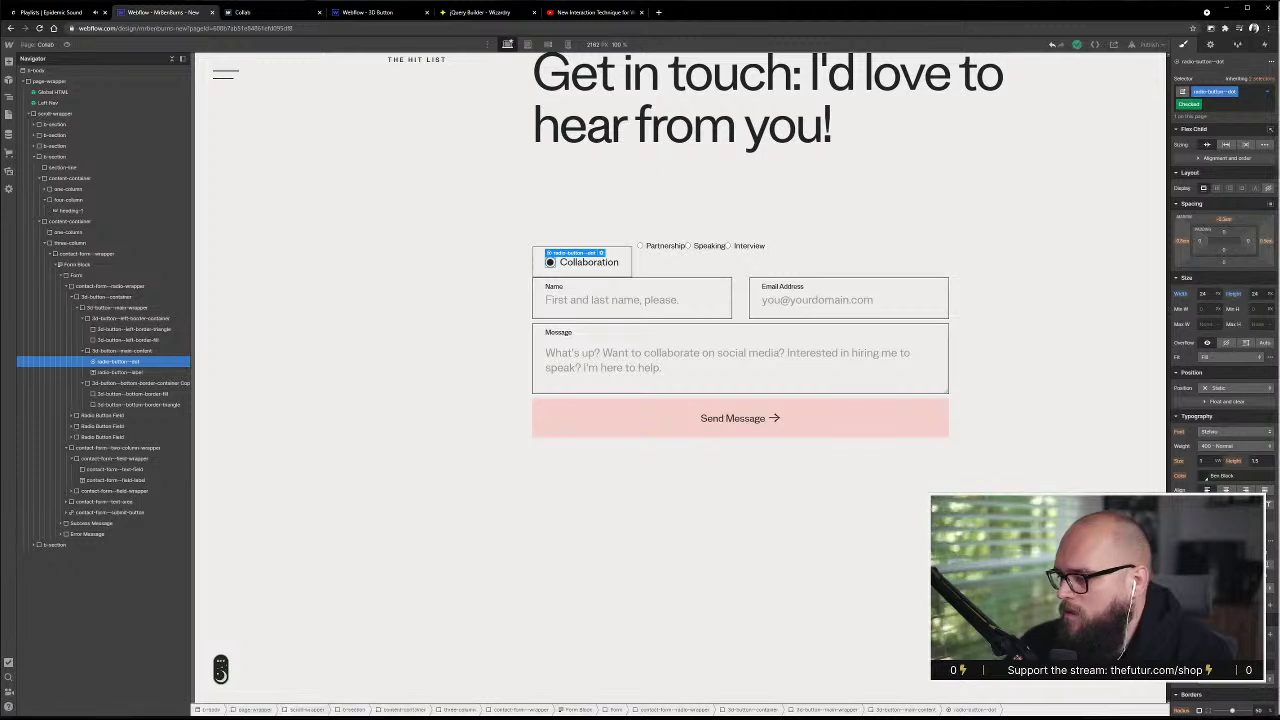
scroll(1175, 313, "down", 3)
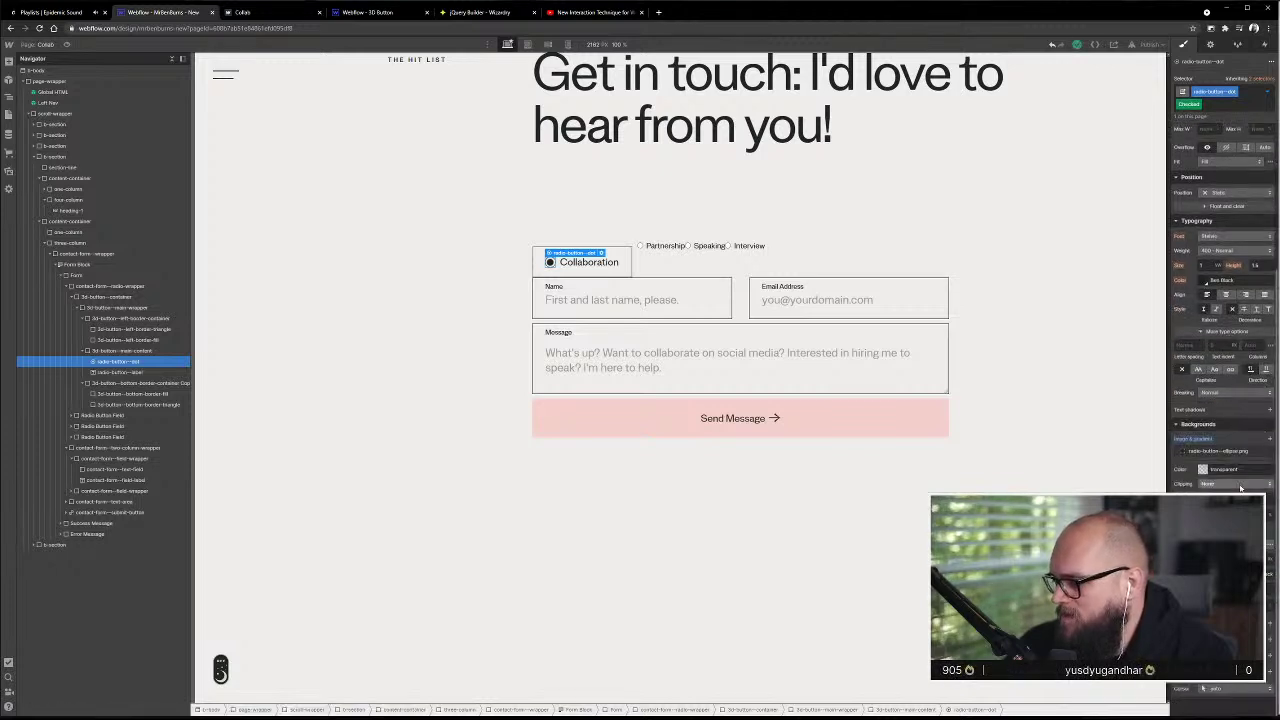
left_click(1231, 450)
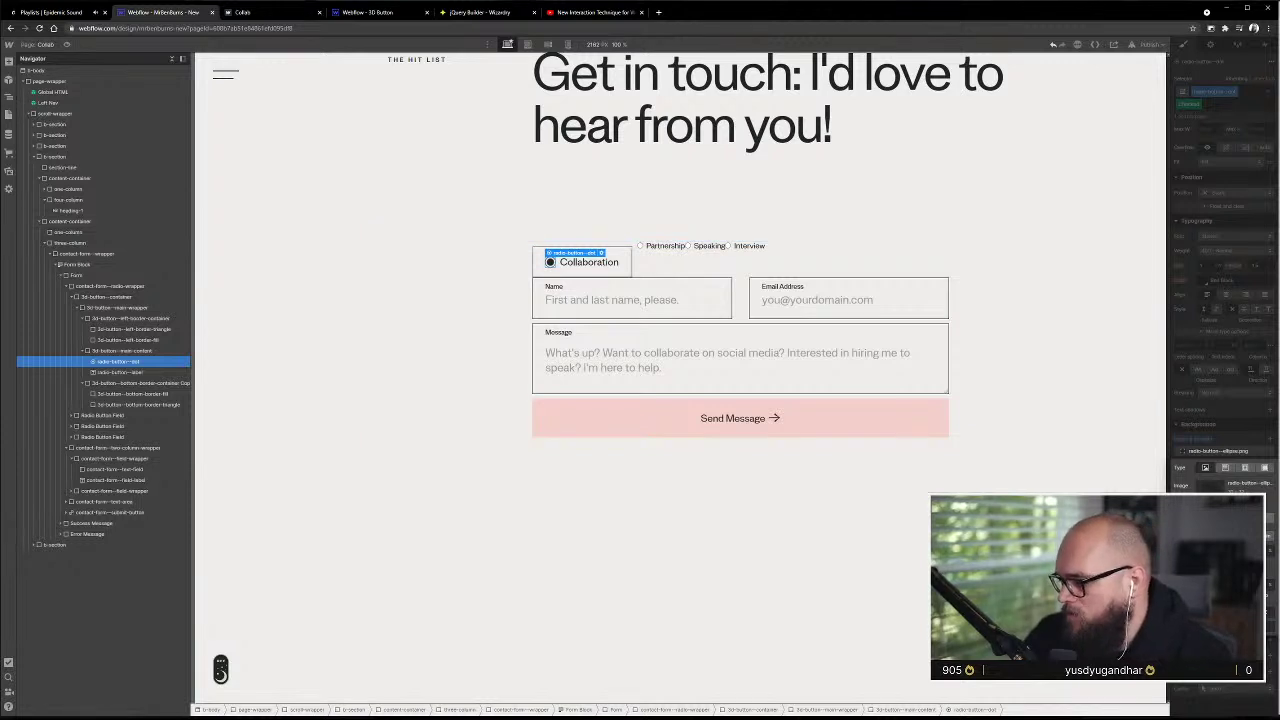
- Set the checked dot's width and height to 1.5em
scroll(1243, 438, "up", 3)
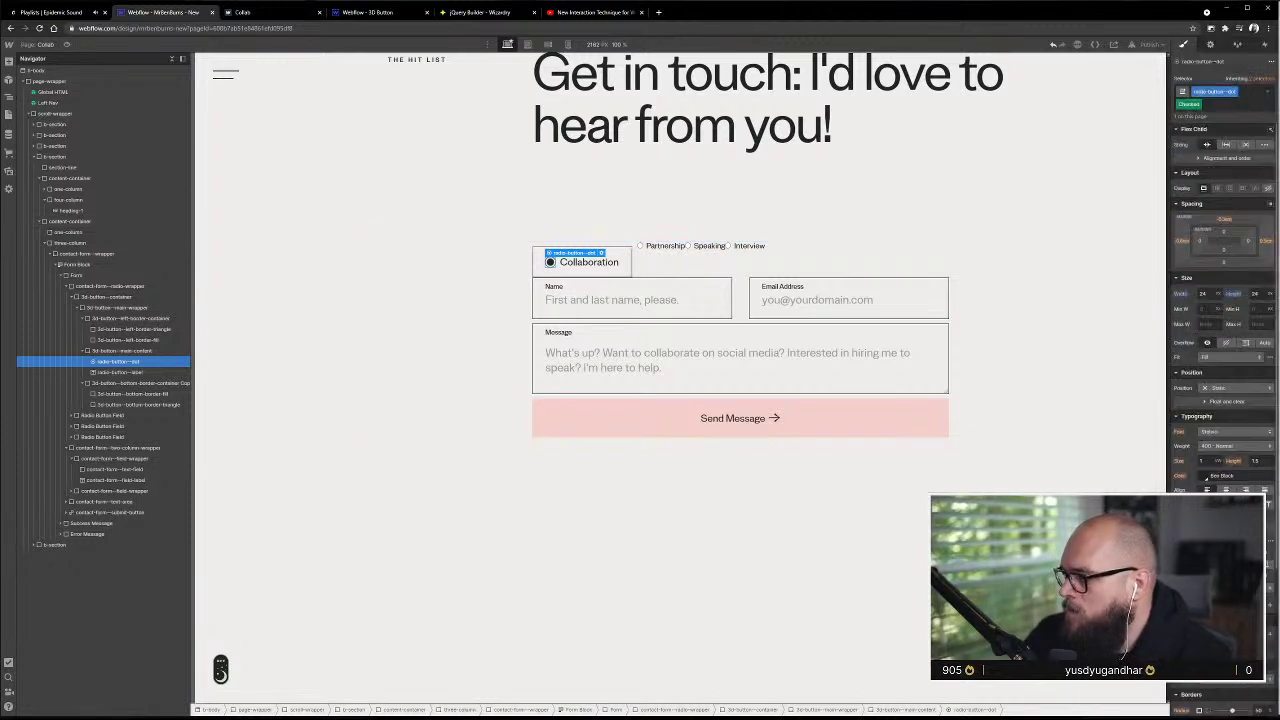
left_click(1203, 293)
type("1.5em")
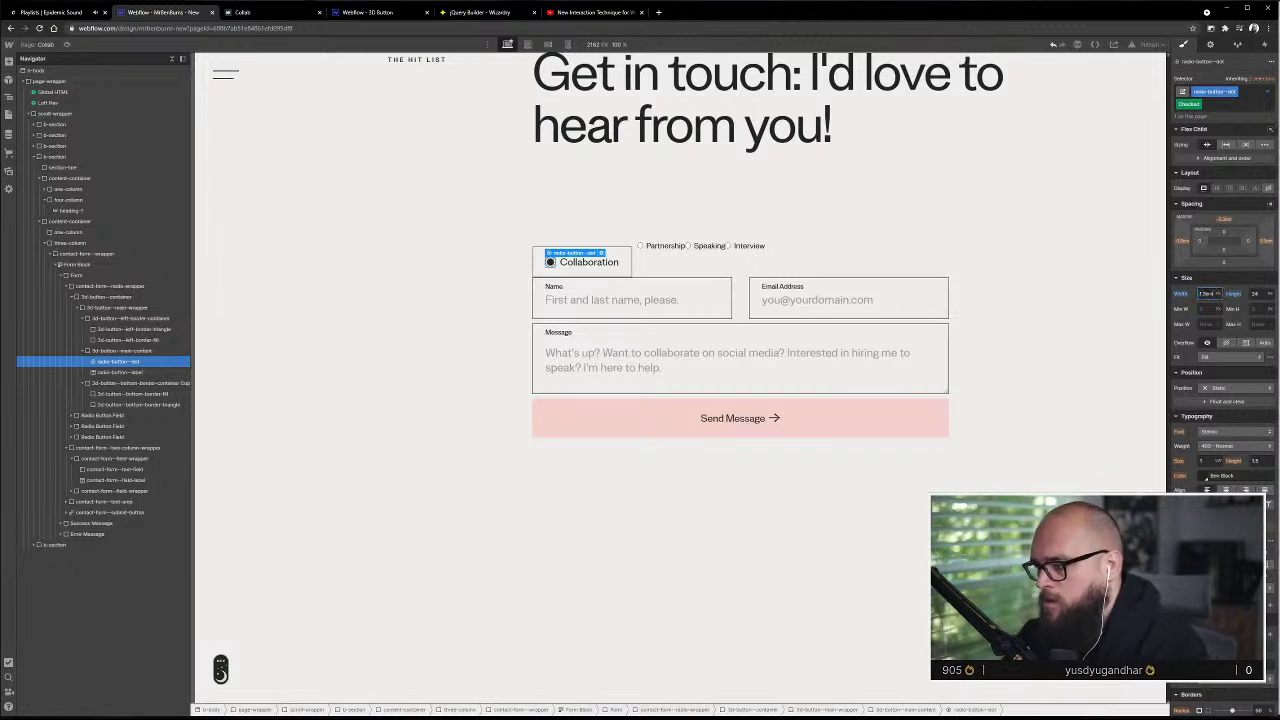
key("Tab")
type("1")
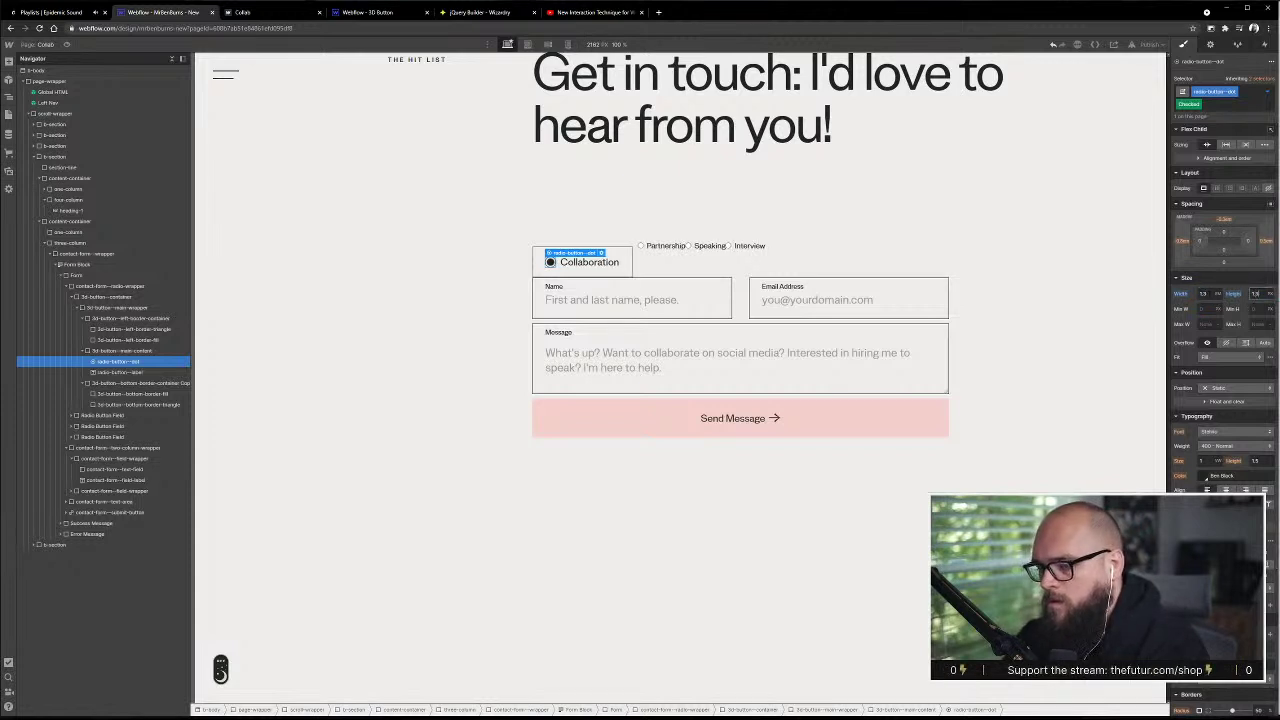
type(".5")
key("Tab")
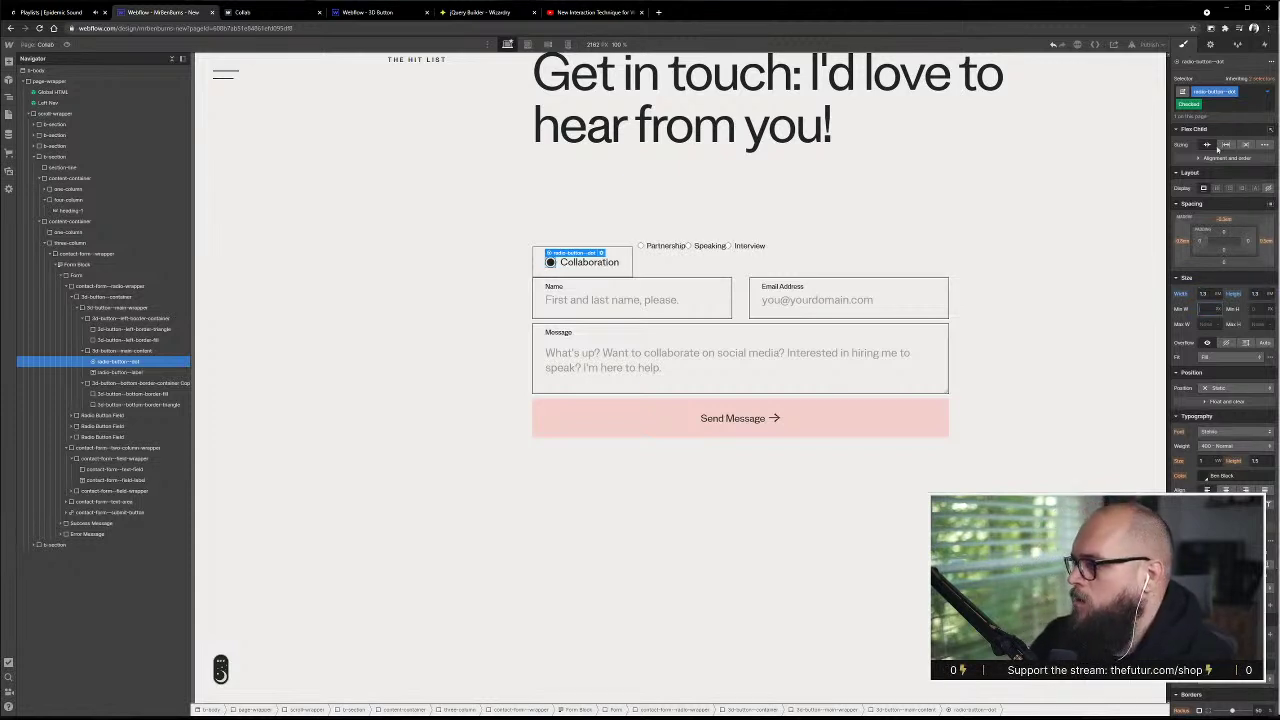
- Give the dot's base style a 1.5em width and height, then view it Checked
left_click(1267, 92)
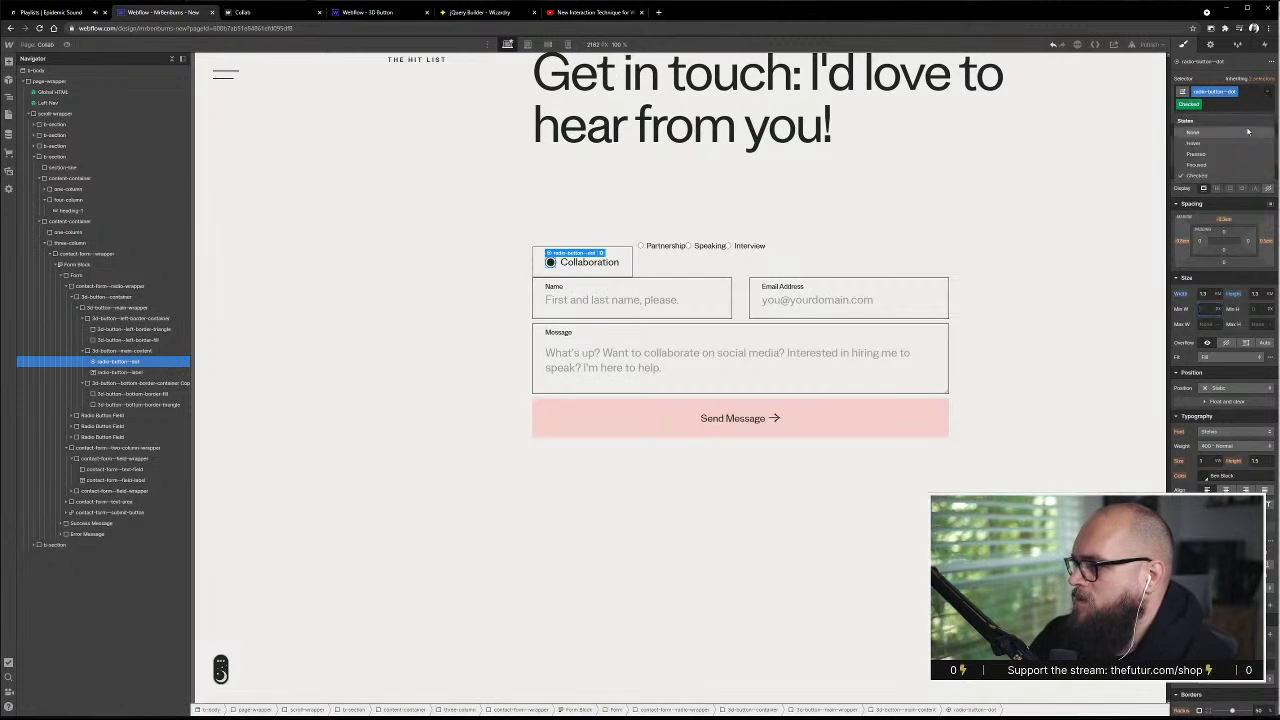
left_click(1193, 132)
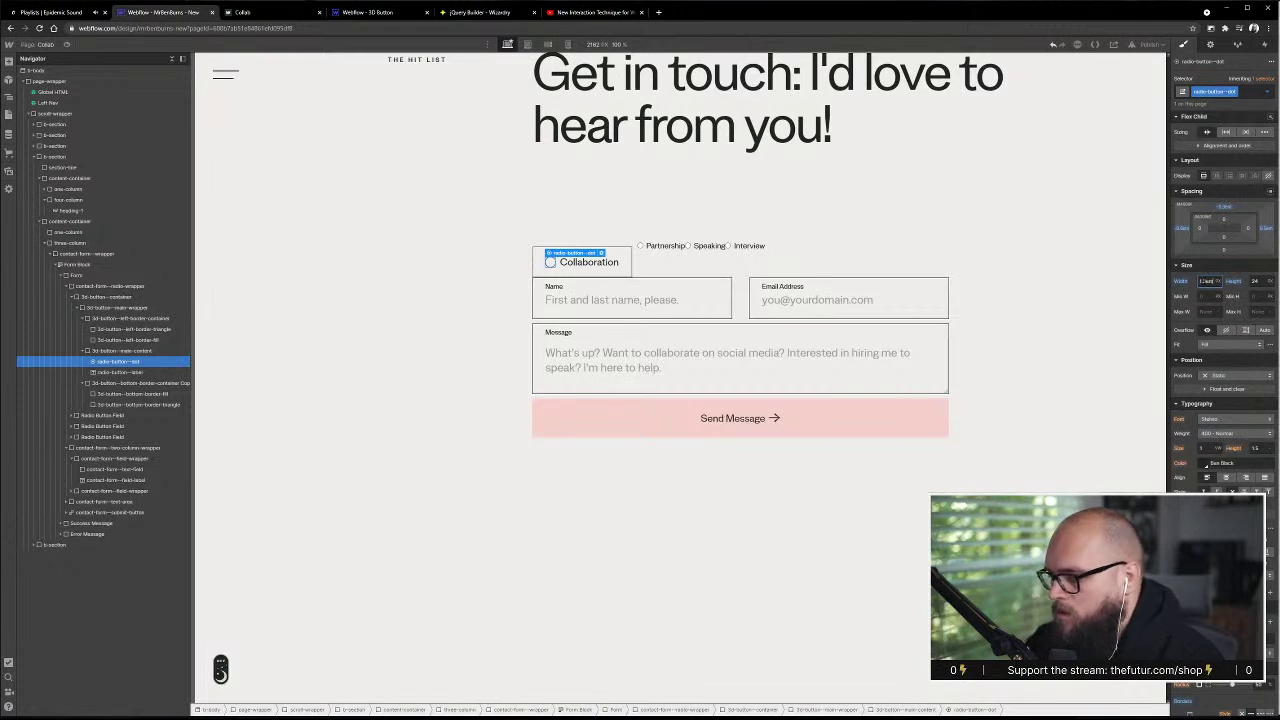
type("1.5em")
key("Tab")
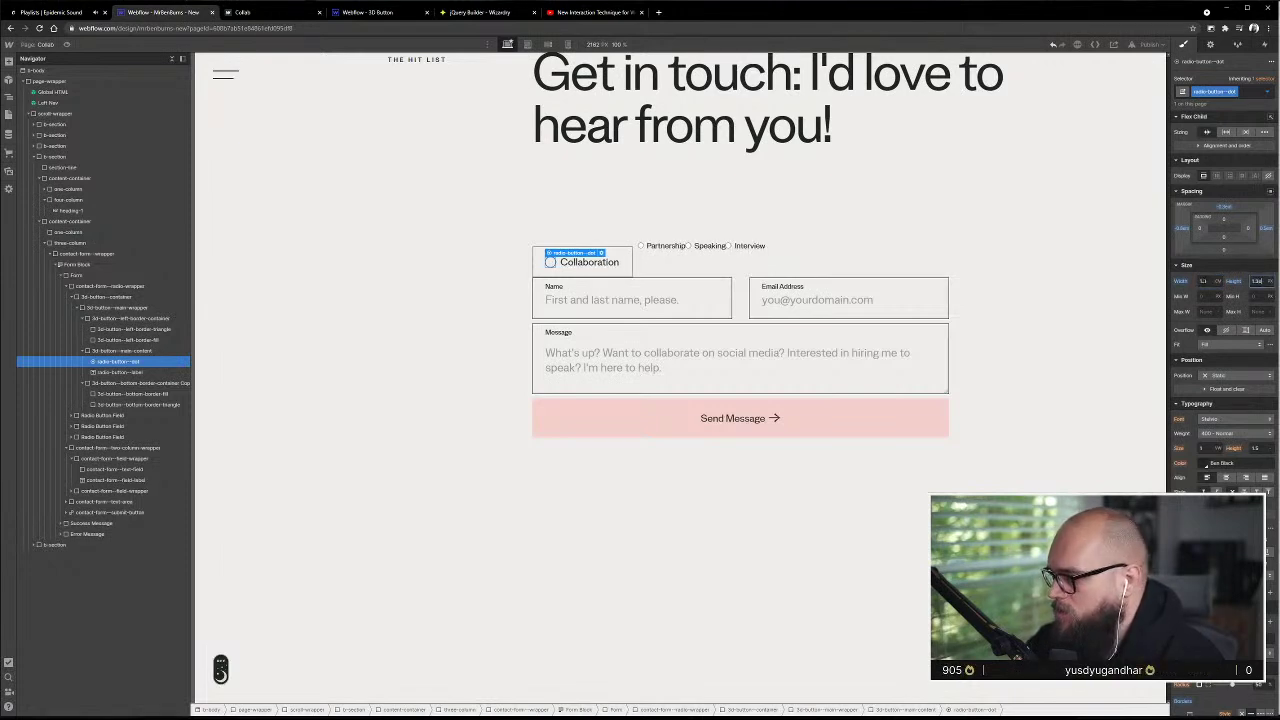
type("1.5em")
key("Return")
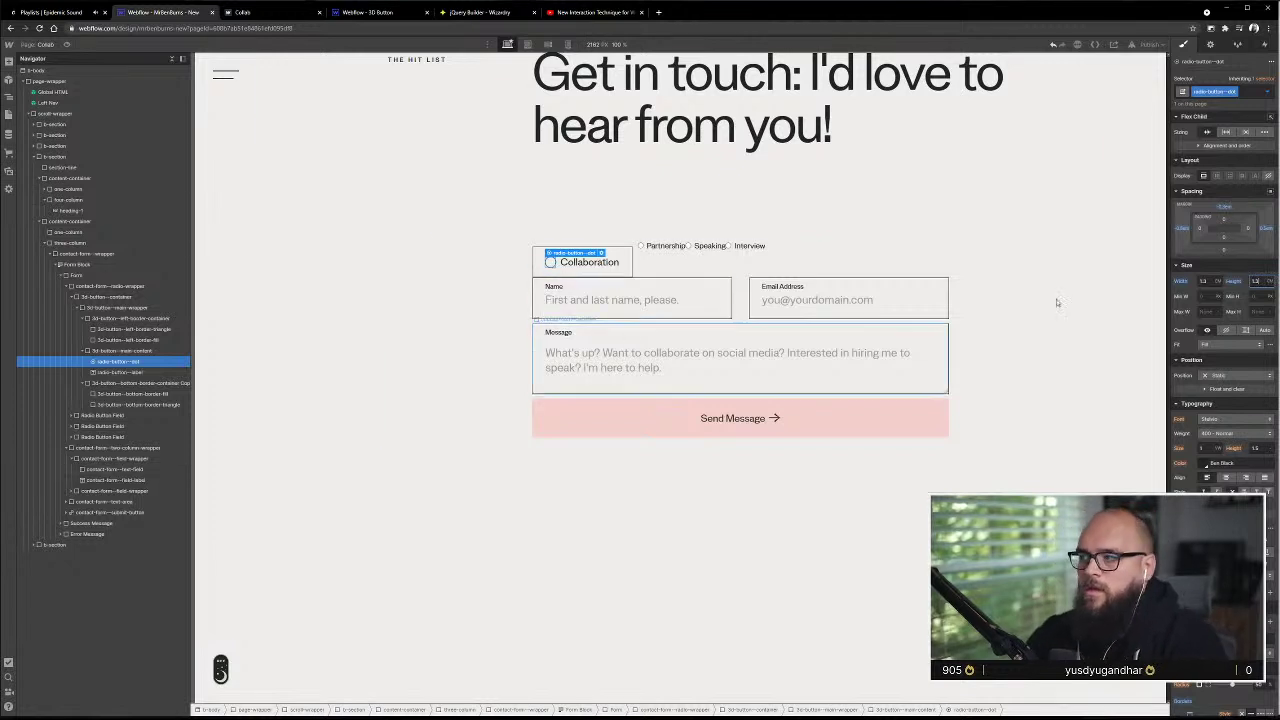
left_click(1266, 92)
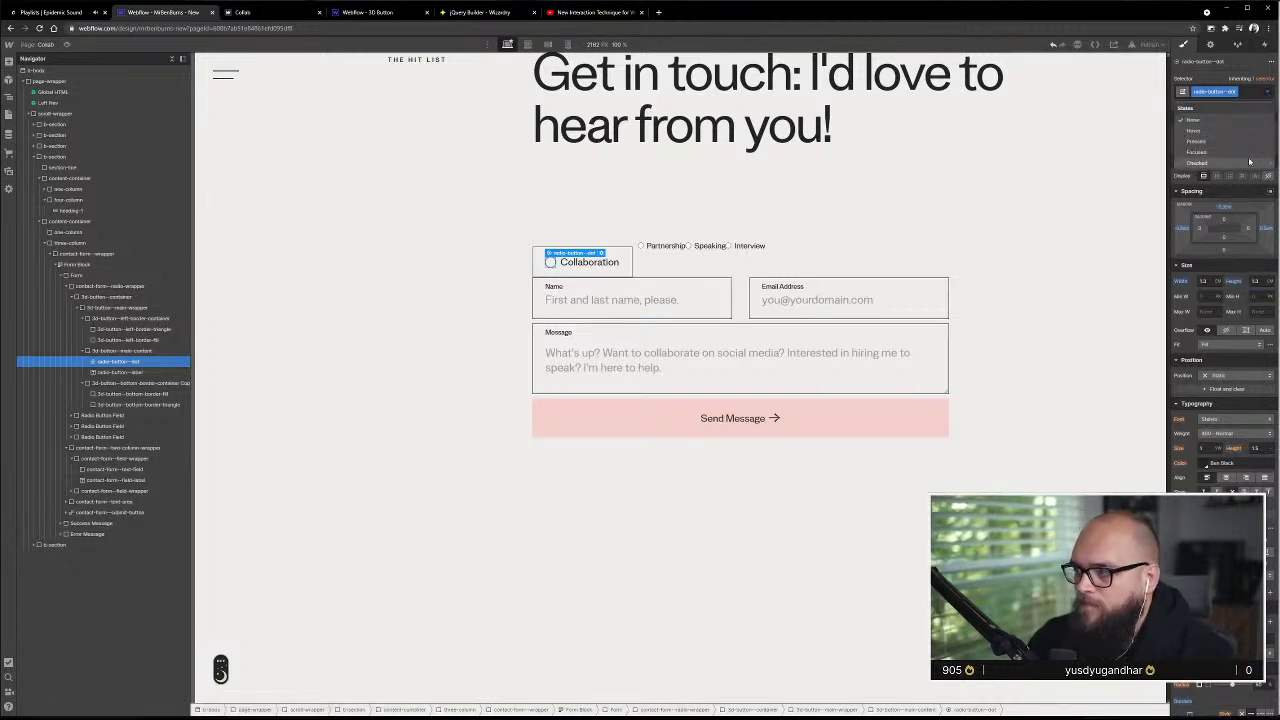
left_click(1248, 160)
left_click(530, 218)
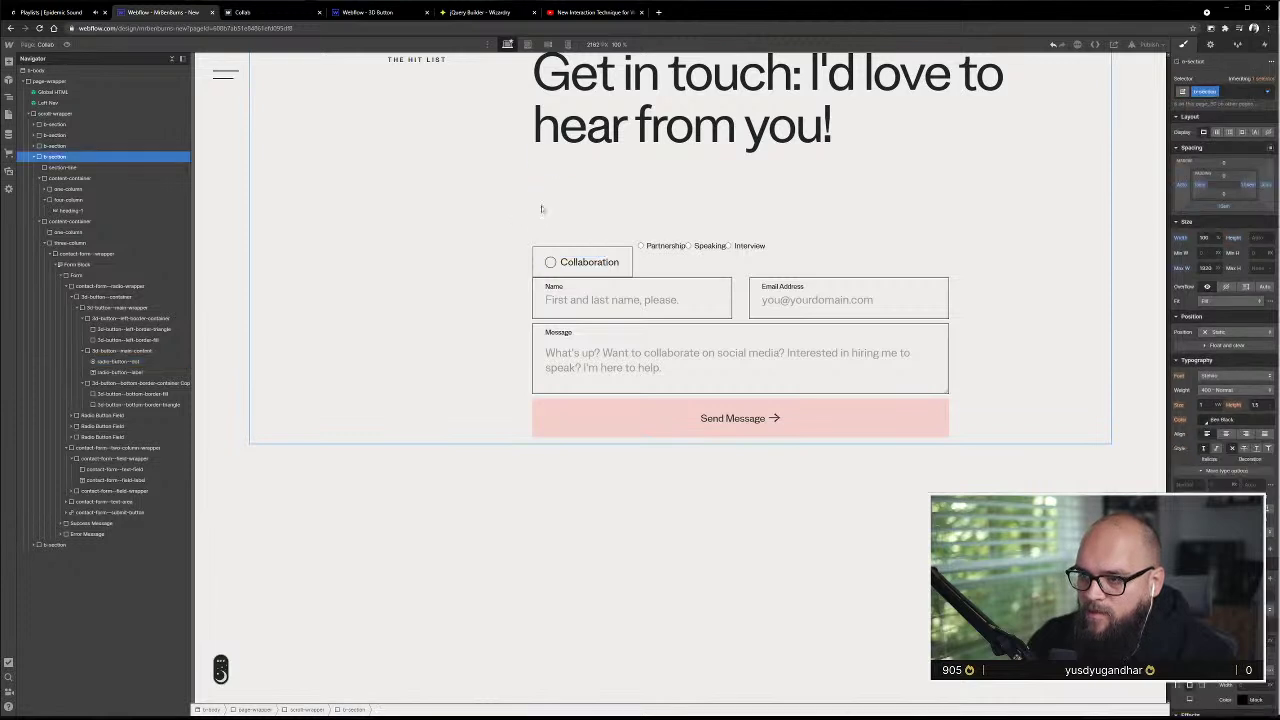
- Publish the site to the selected domain and reload the live Collab page
left_click(1150, 44)
left_click(1098, 155)
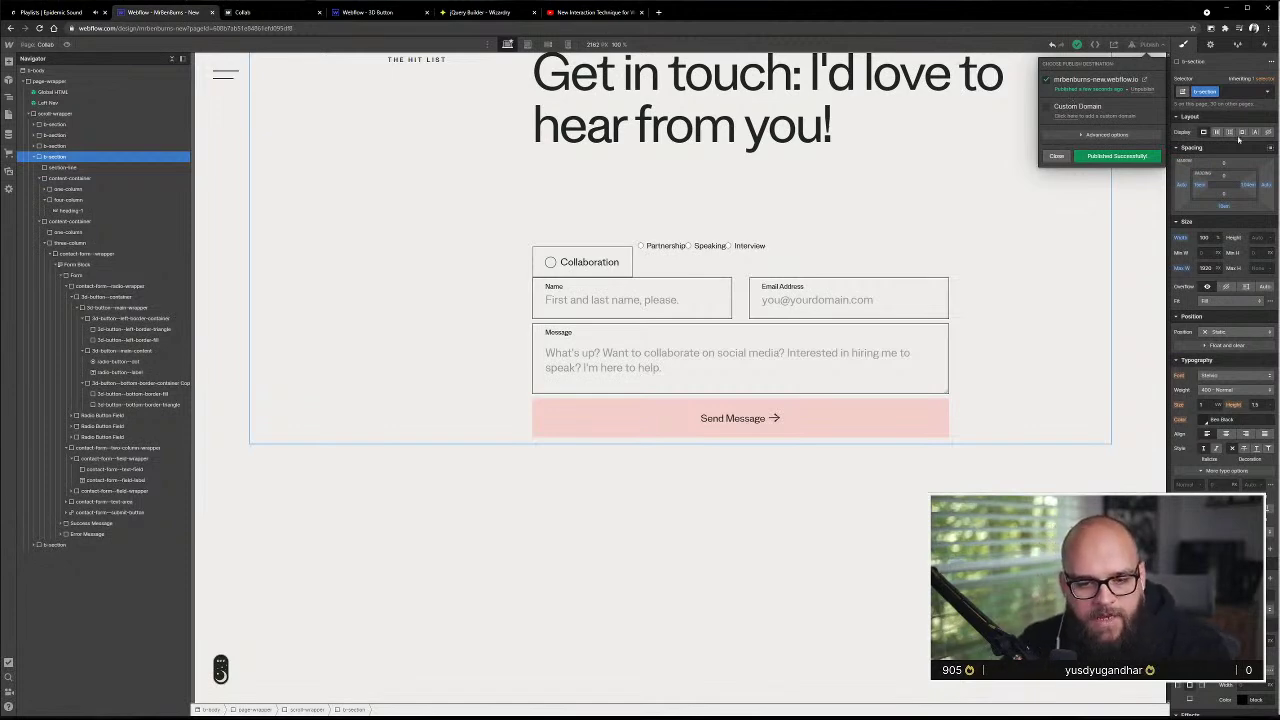
left_click(262, 12)
left_click(40, 28)
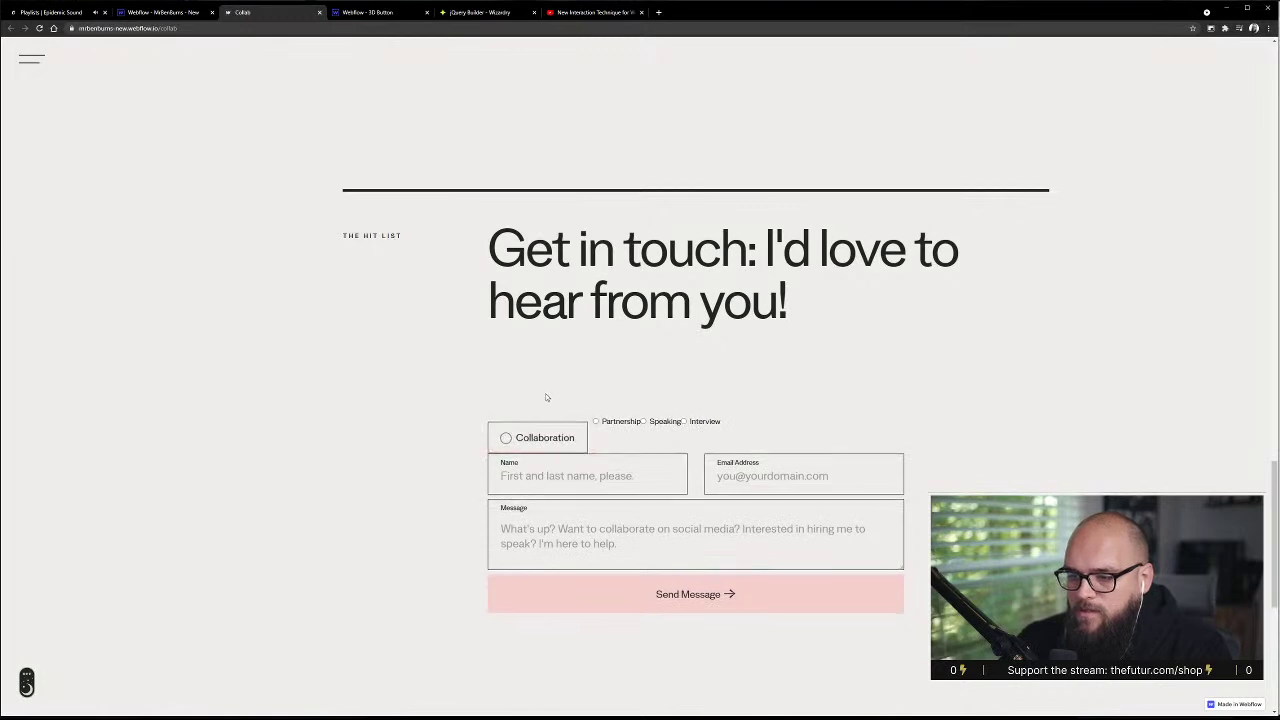
- On the live form, pick Collaboration, then Partnership, then Collaboration again, and return to the Designer
left_click(548, 438)
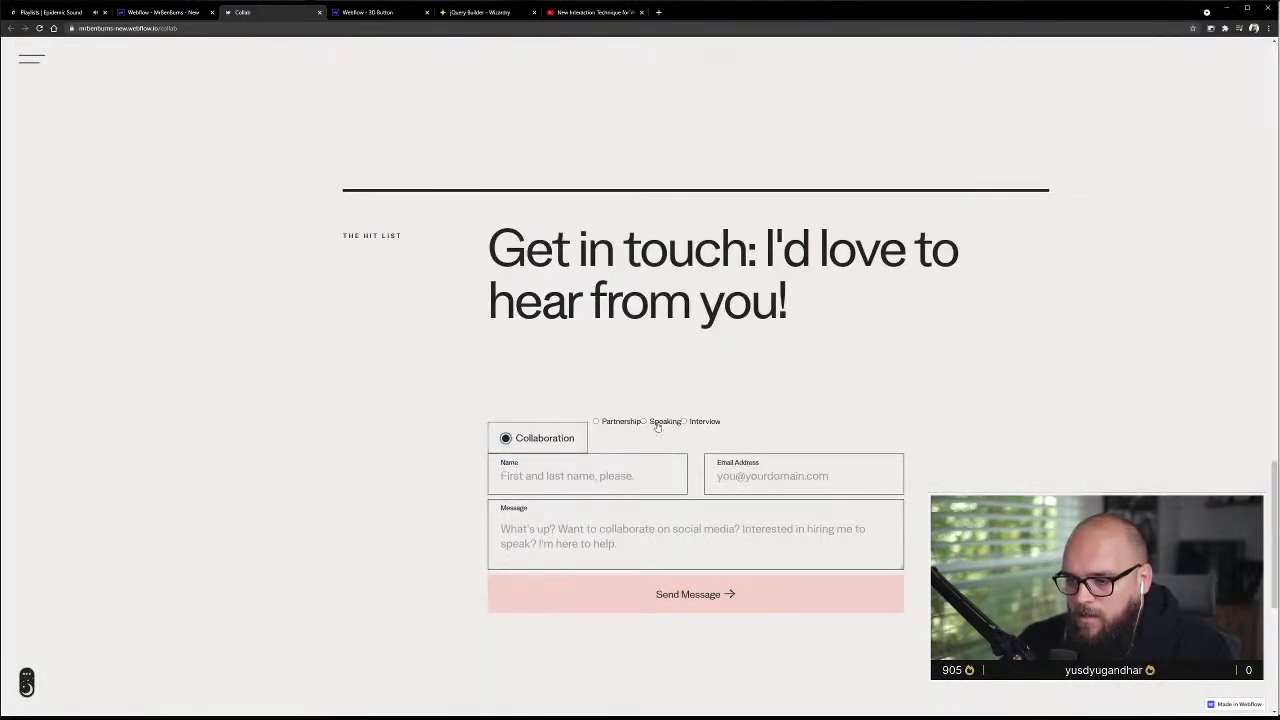
left_click(560, 438)
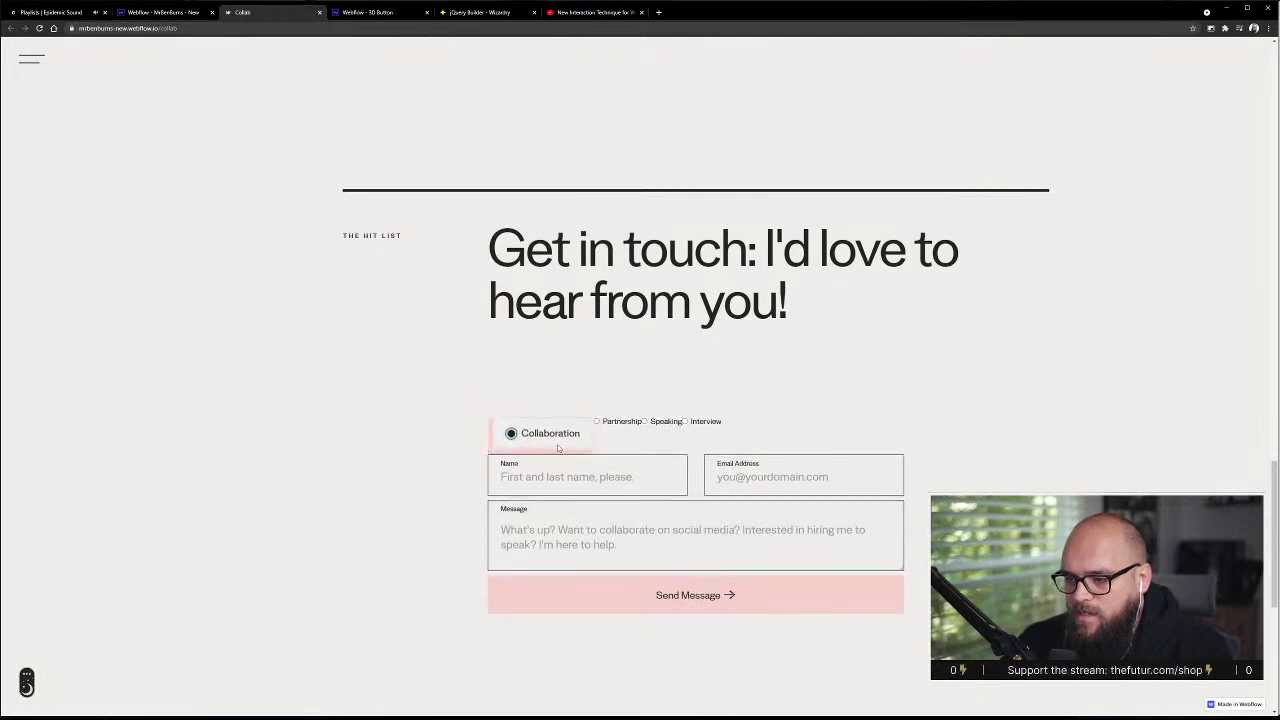
left_click(618, 424)
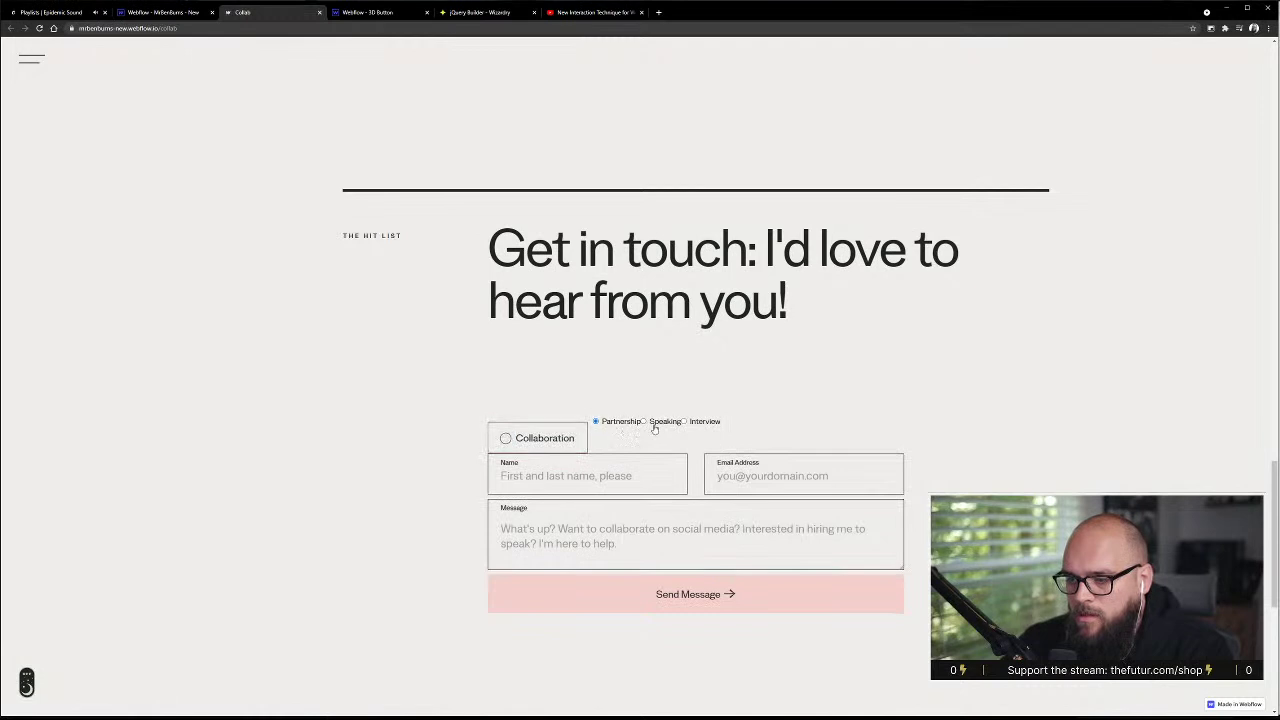
left_click_drag(556, 435, 563, 436)
left_click(558, 440)
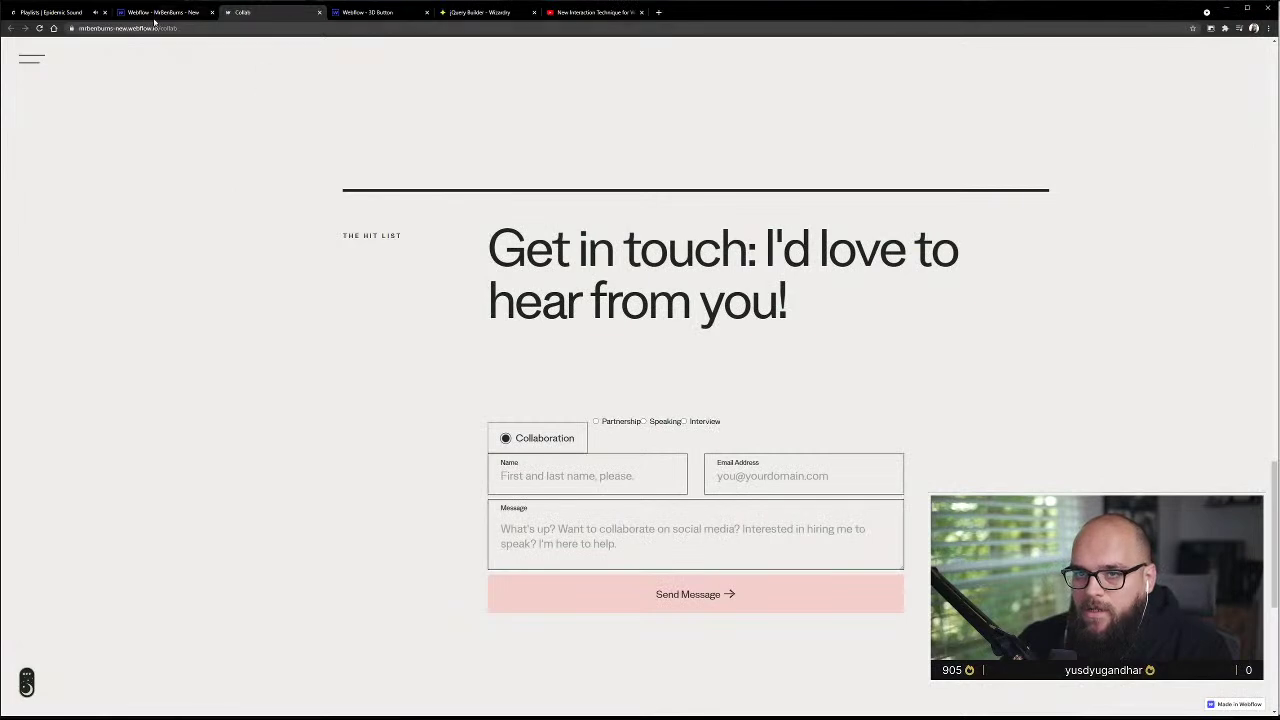
left_click(154, 14)
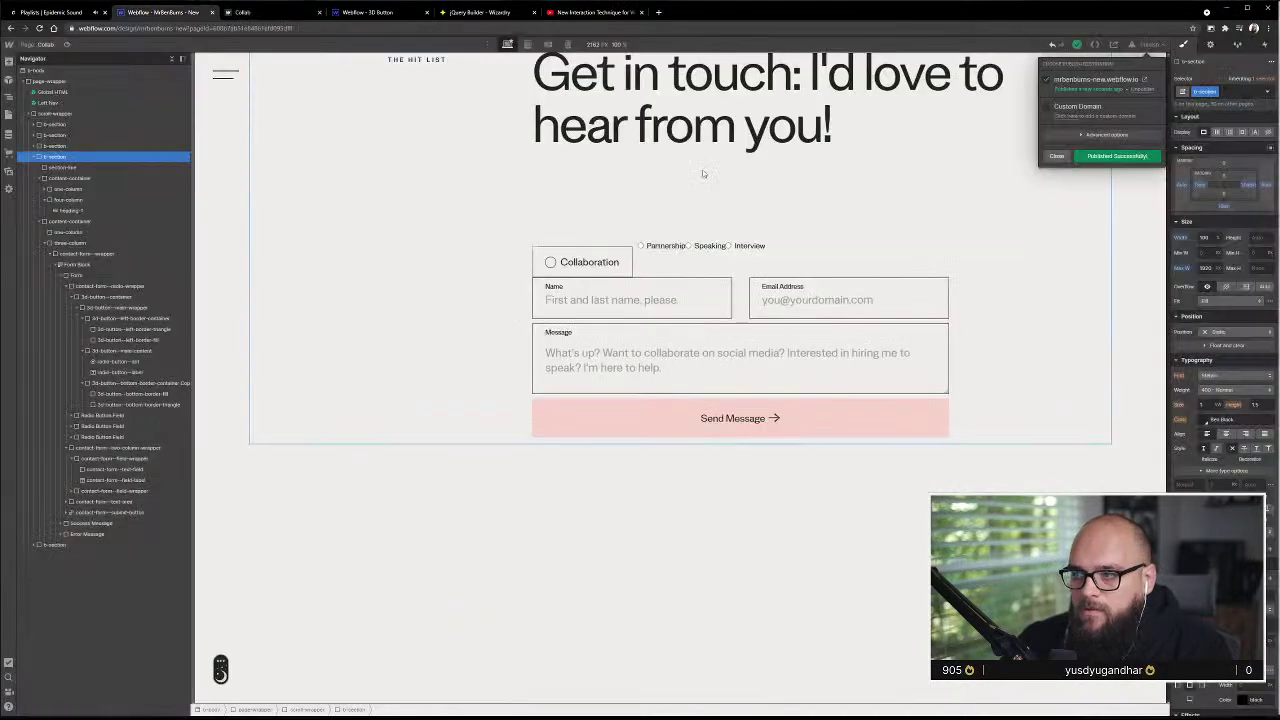
- Select the 3d-button--main-content element and view its Pressed and Hover states
left_click(623, 254)
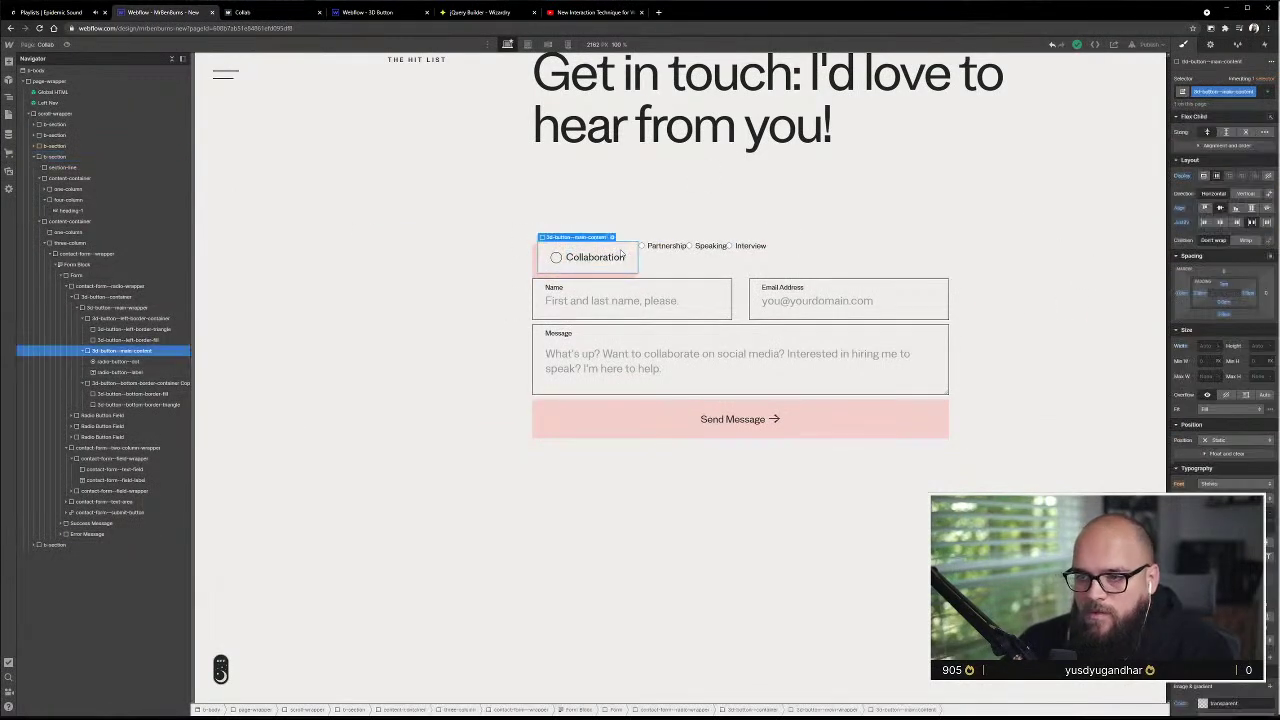
left_click(1268, 92)
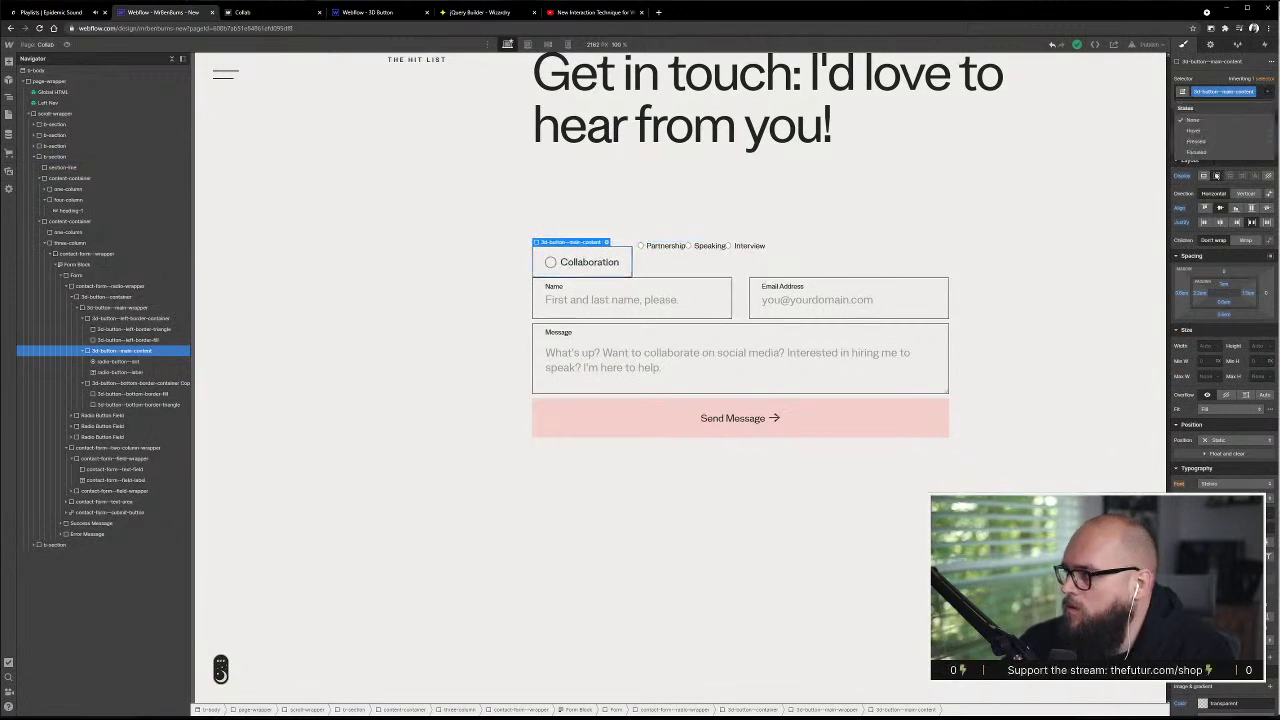
left_click(1231, 144)
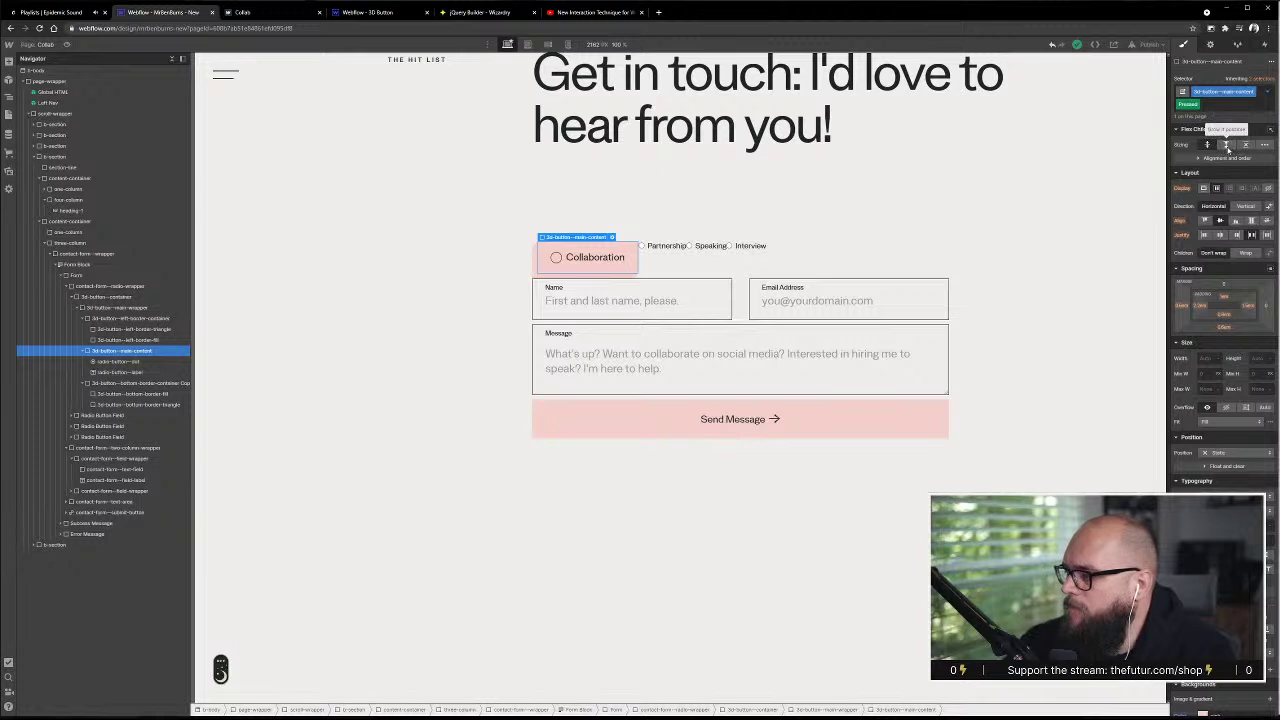
left_click(1267, 92)
left_click(1267, 92)
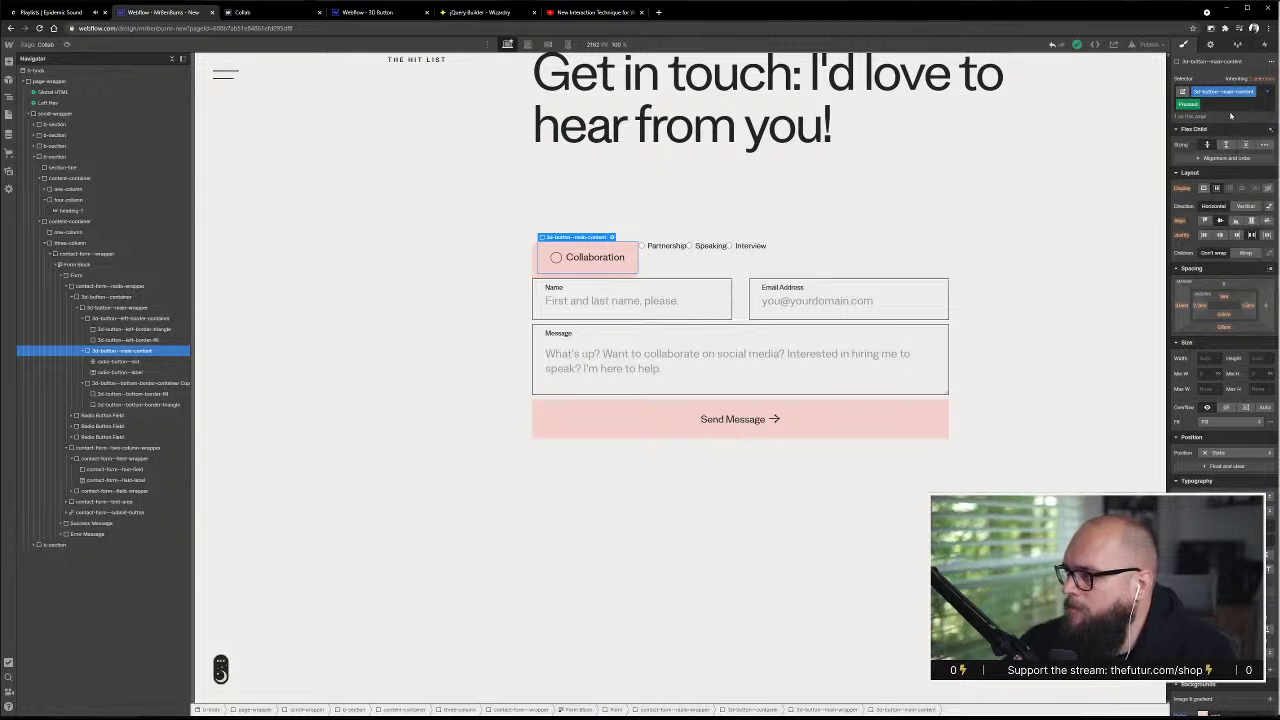
left_click(1267, 92)
left_click(1252, 129)
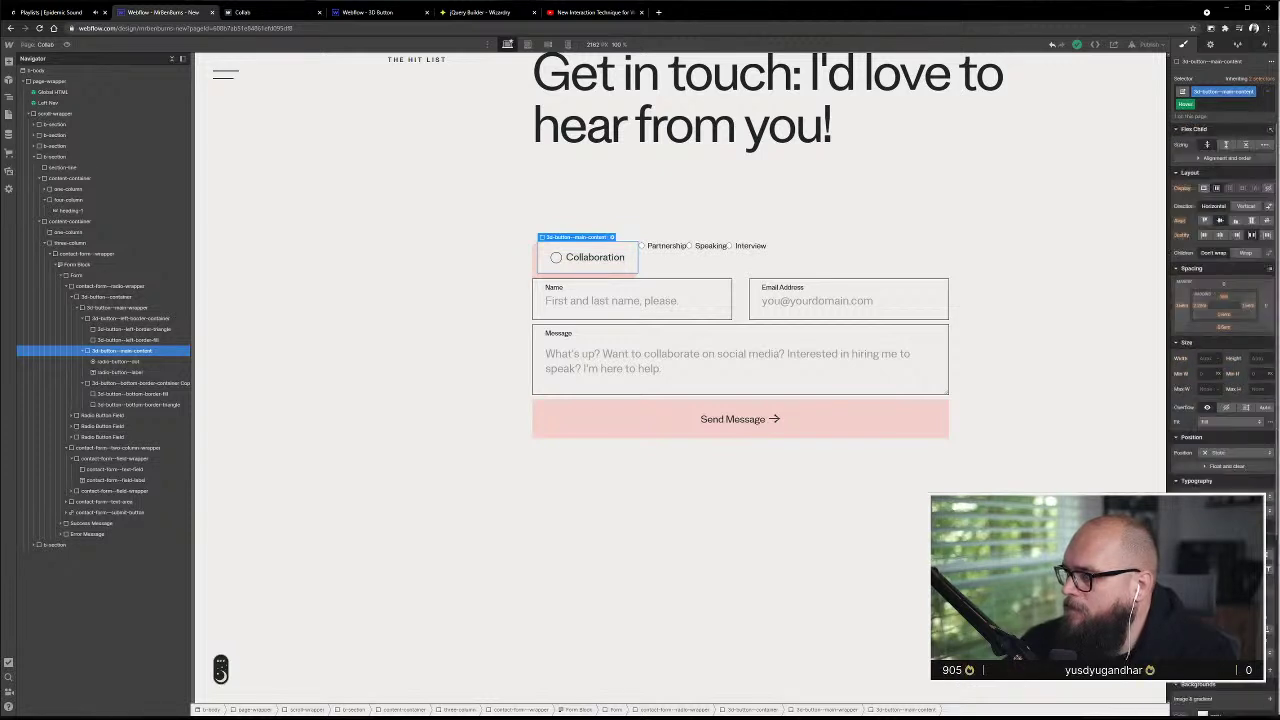
- Cycle through Pressed, Focused and Hover, and change the Hover background colour away from black
left_click(1268, 92)
left_click(1232, 156)
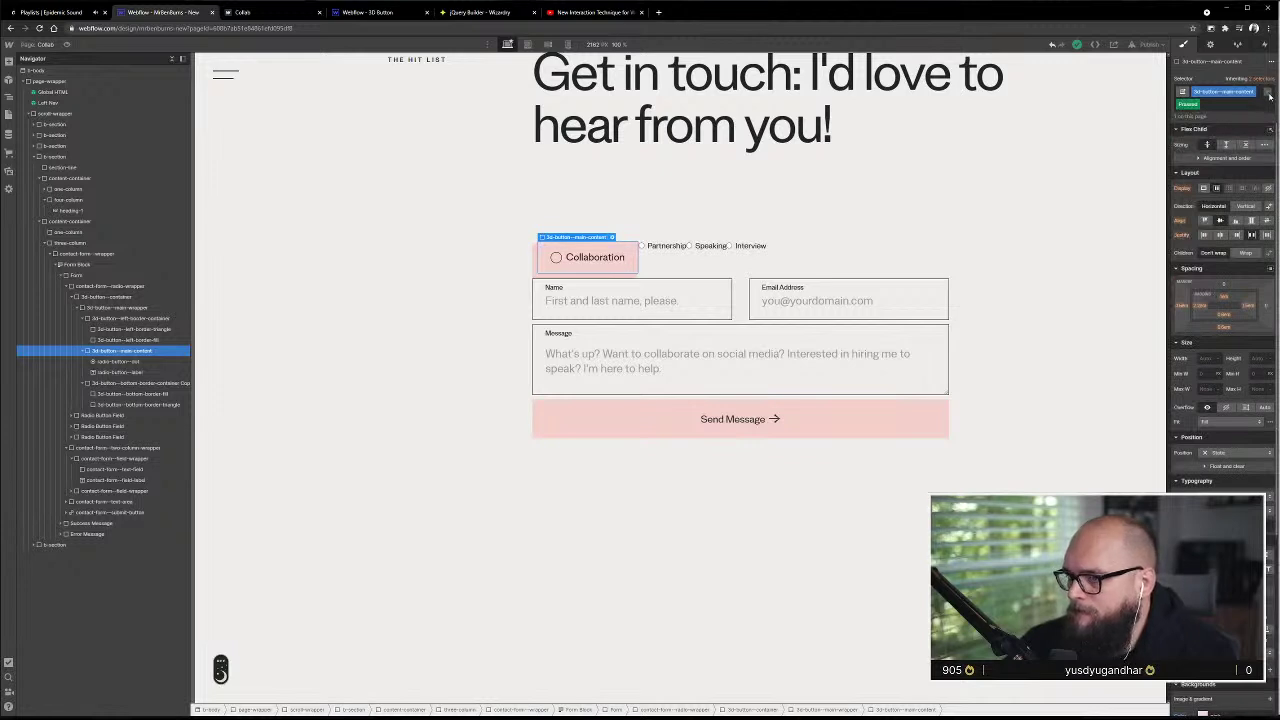
left_click(1268, 92)
left_click(1240, 172)
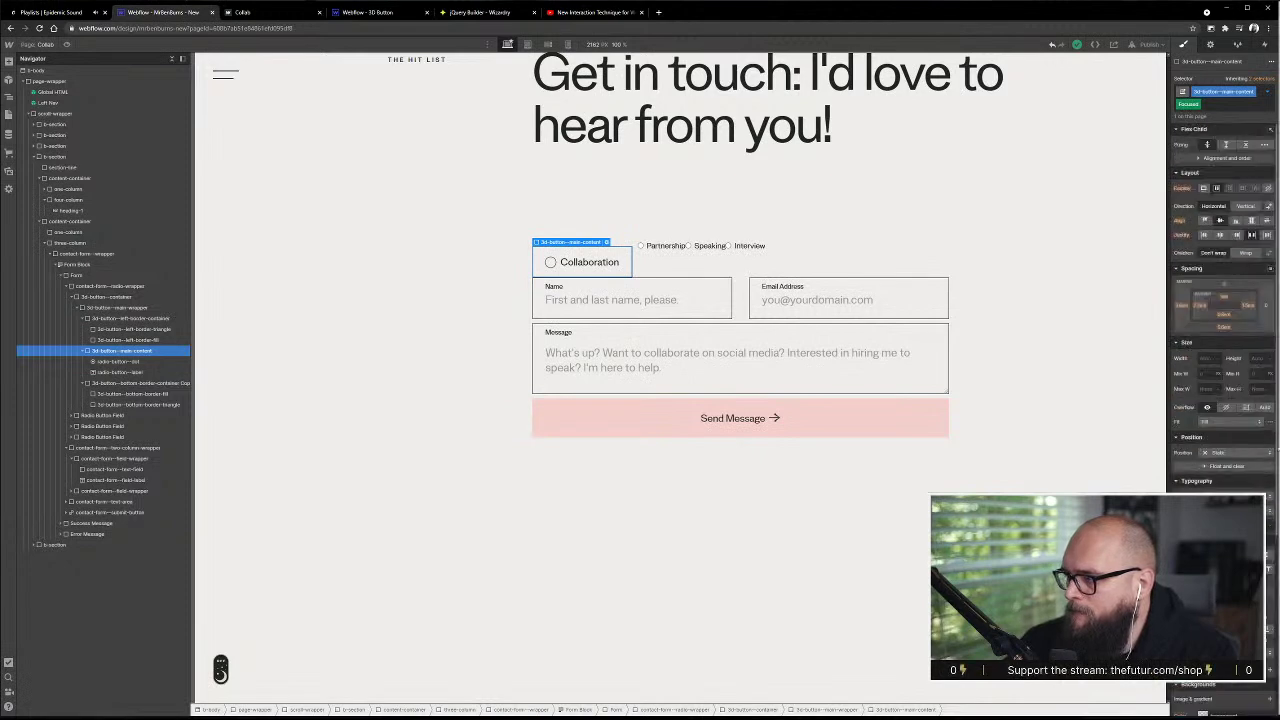
left_click(1268, 92)
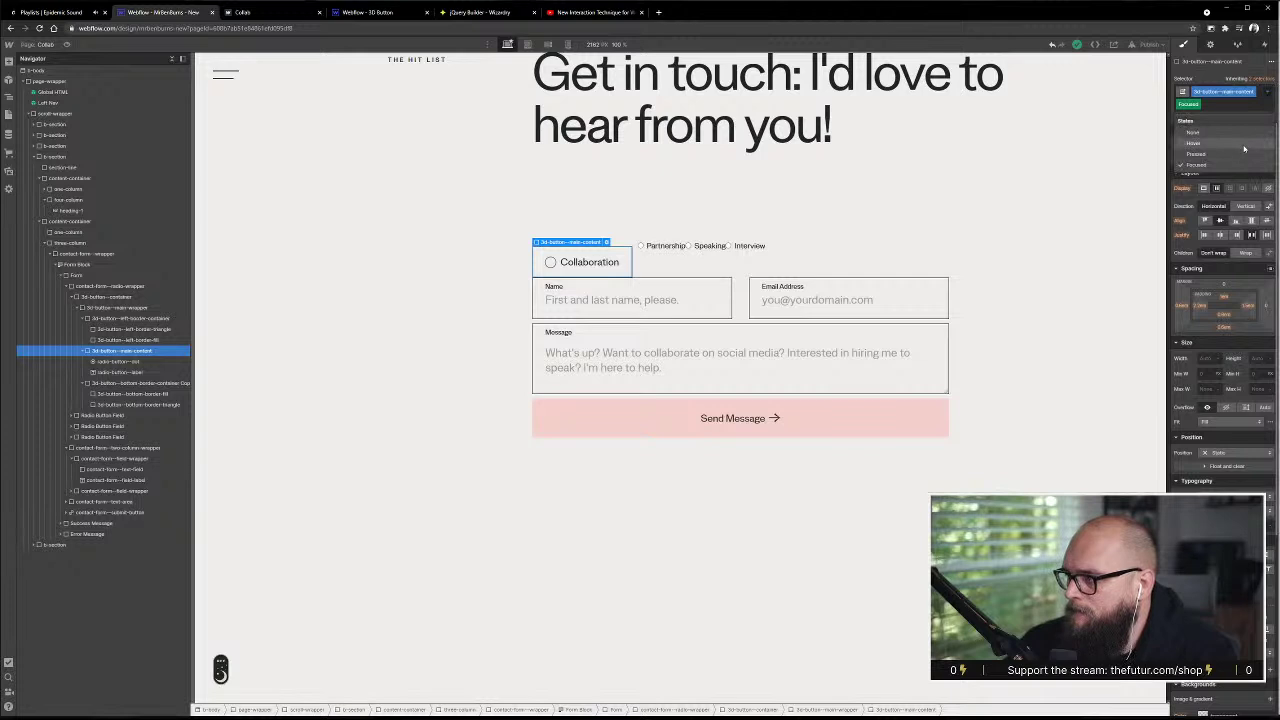
left_click(1193, 143)
scroll(1224, 418, "down", 3)
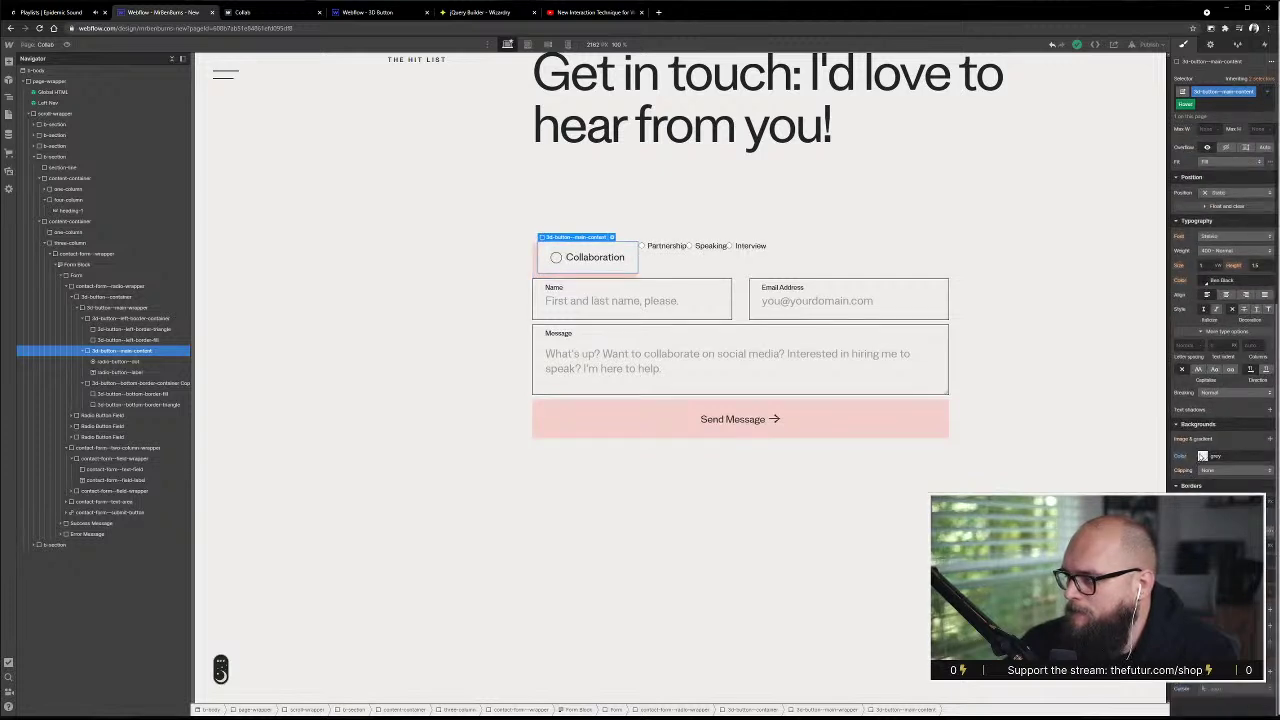
left_click(1202, 456)
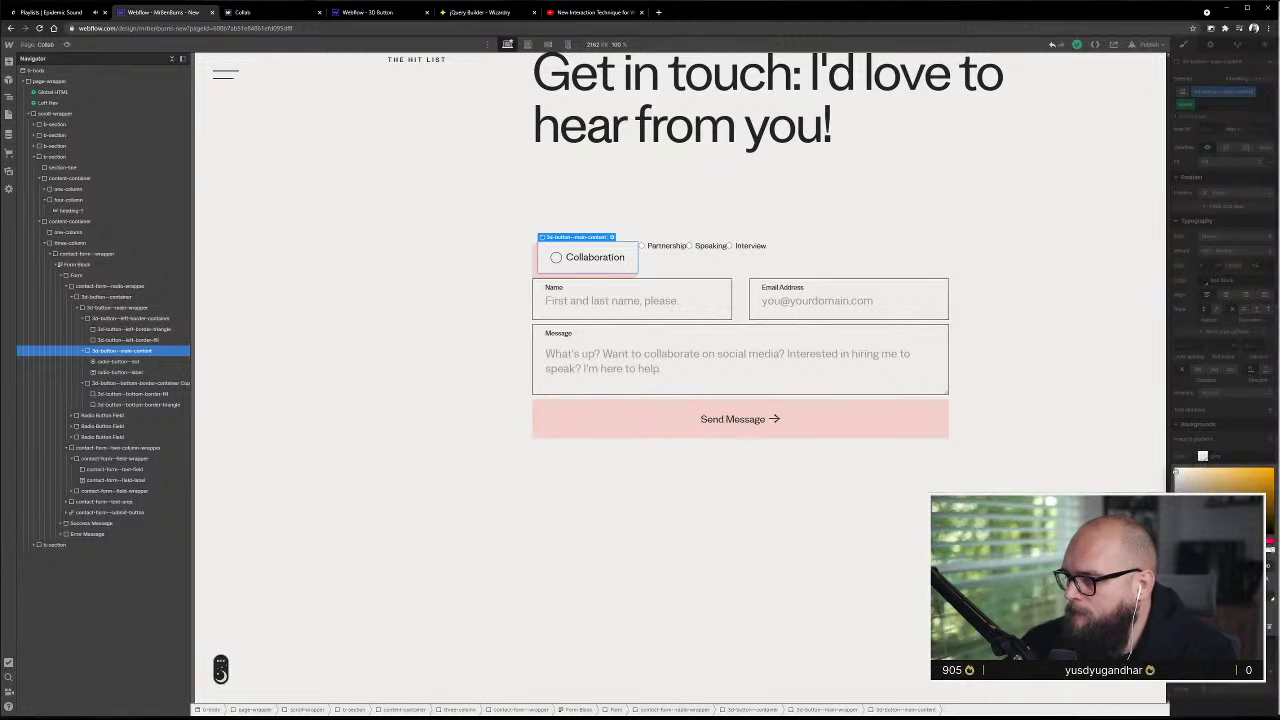
left_click(1182, 597)
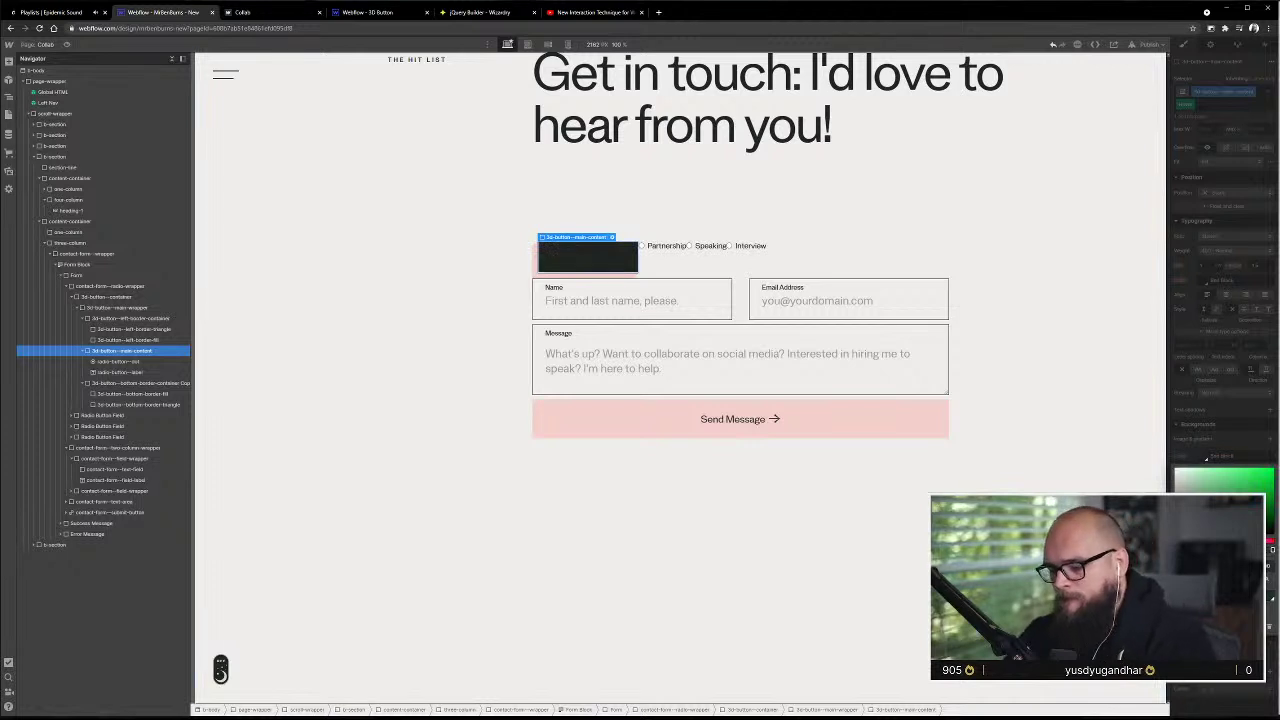
left_click(1272, 598)
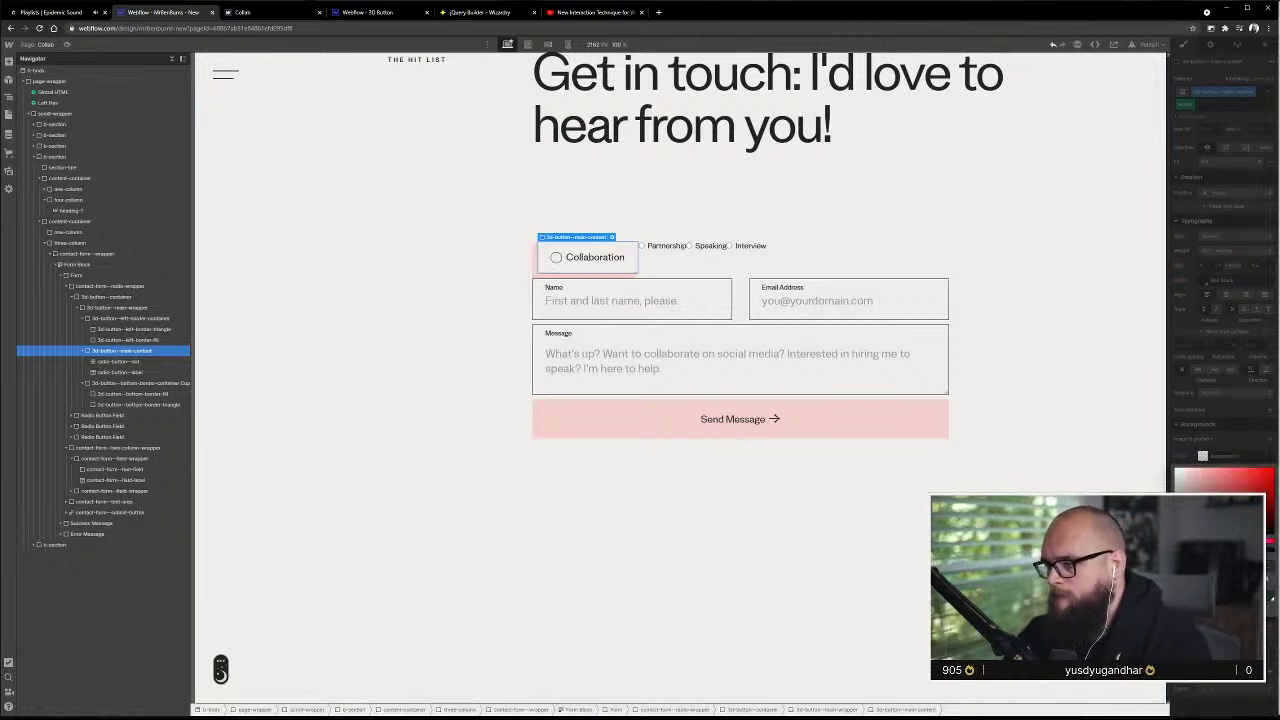
left_click(1223, 441)
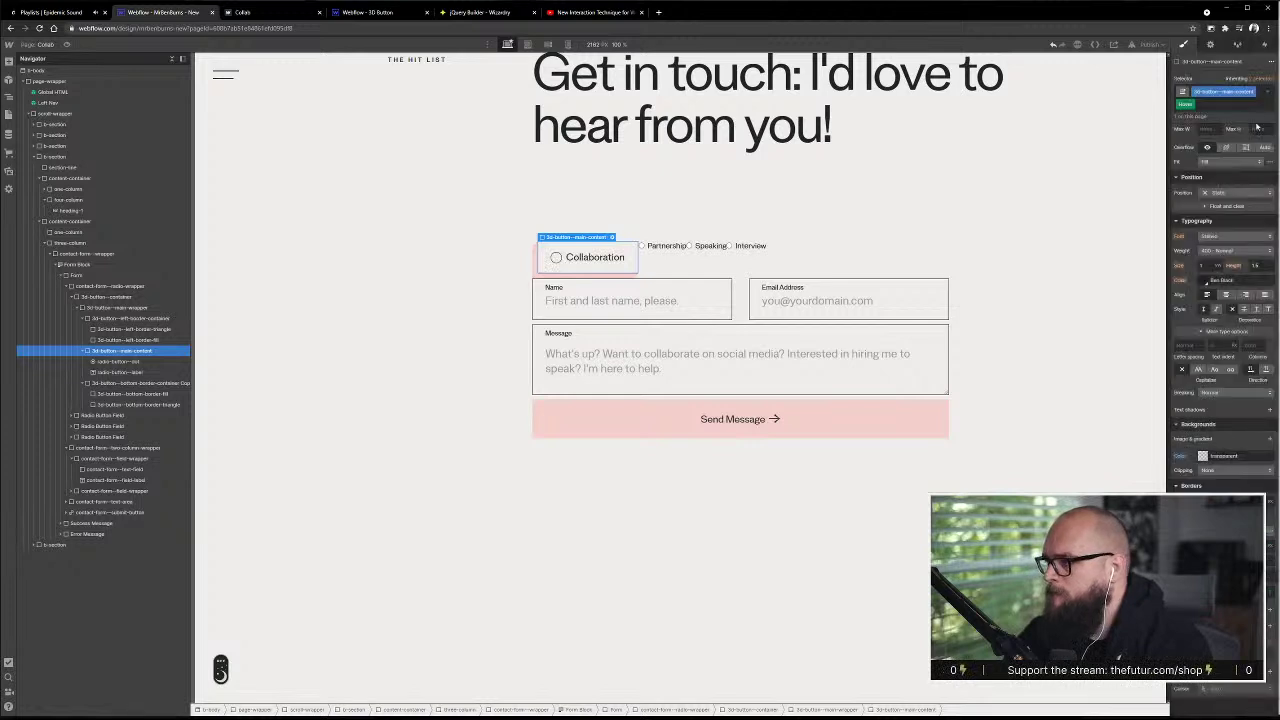
- Return to the pink Pressed state and preview the page
left_click(1268, 91)
left_click(1257, 161)
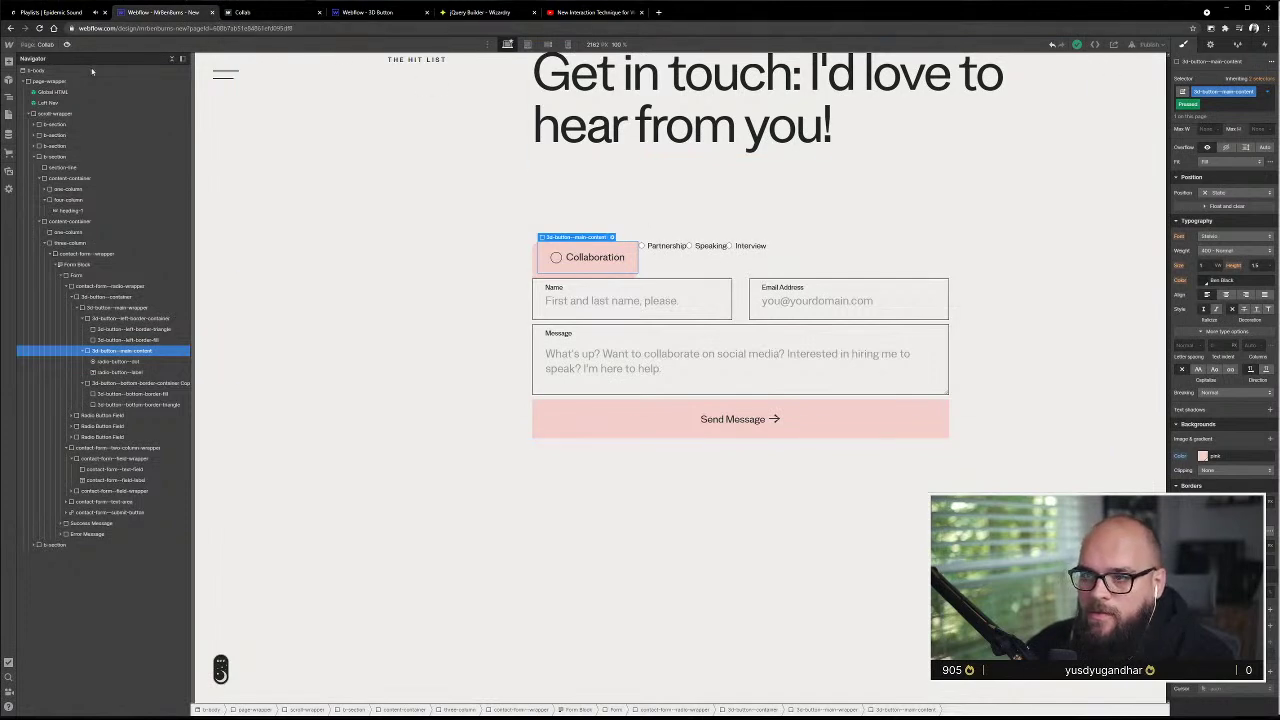
key("ctrl+shift+p")
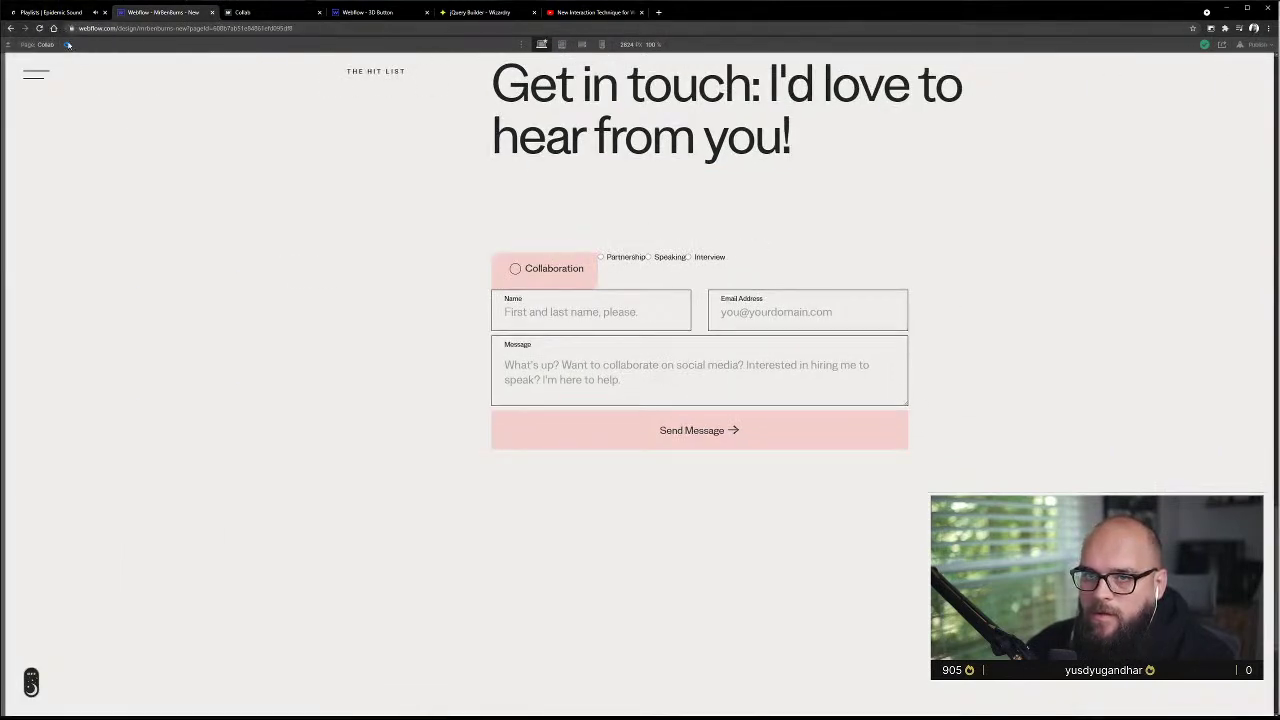
- Exit Preview, republish to the selected domains, and switch to the live Collab page
left_click(68, 44)
left_click(1150, 44)
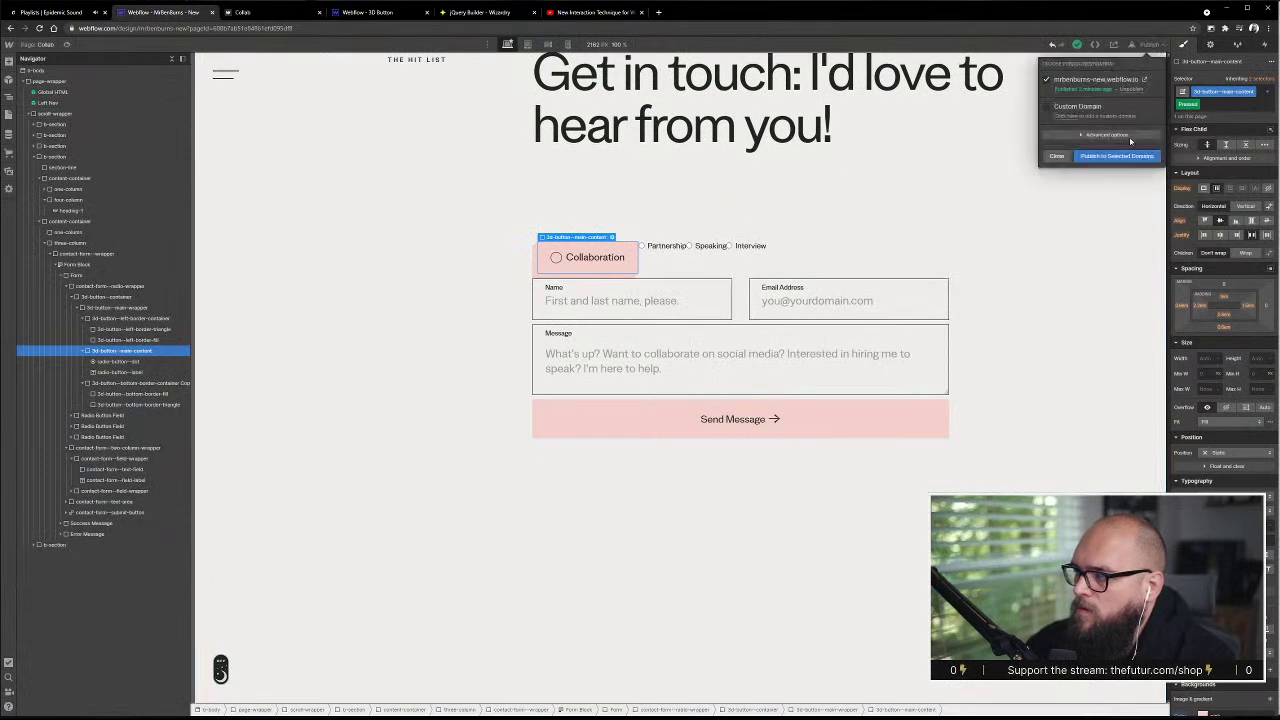
left_click(1118, 156)
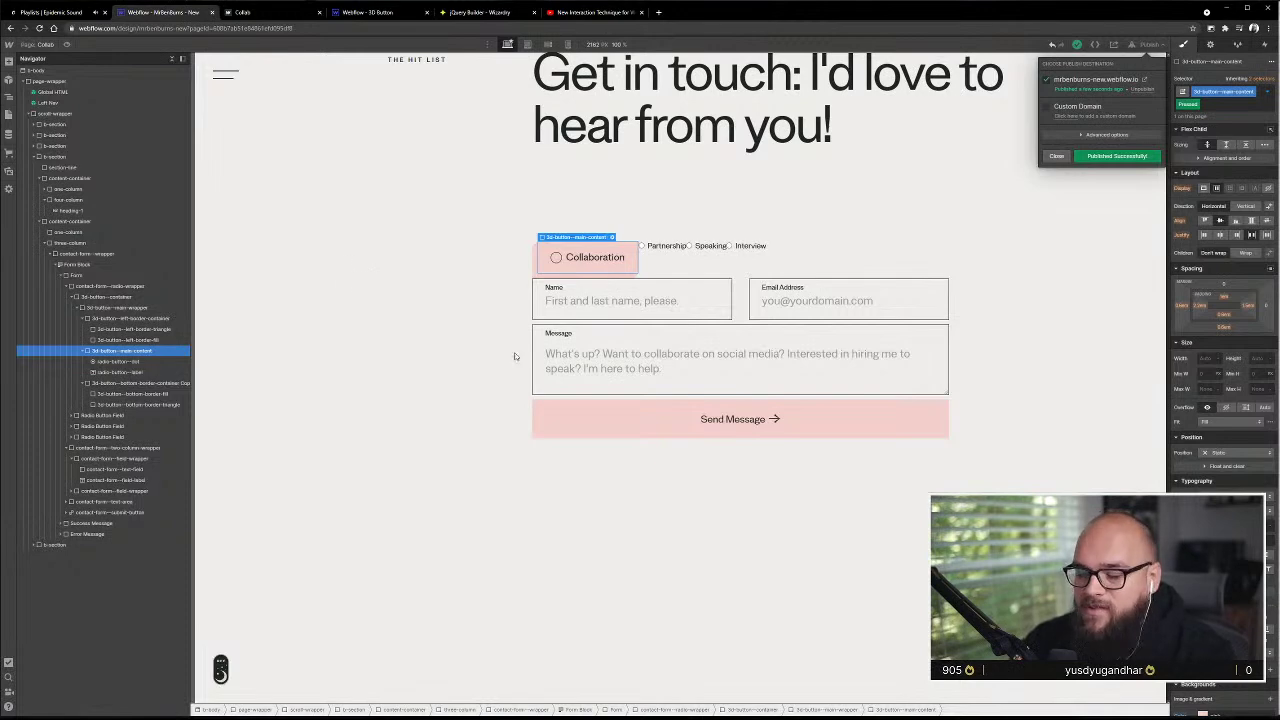
left_click(242, 13)
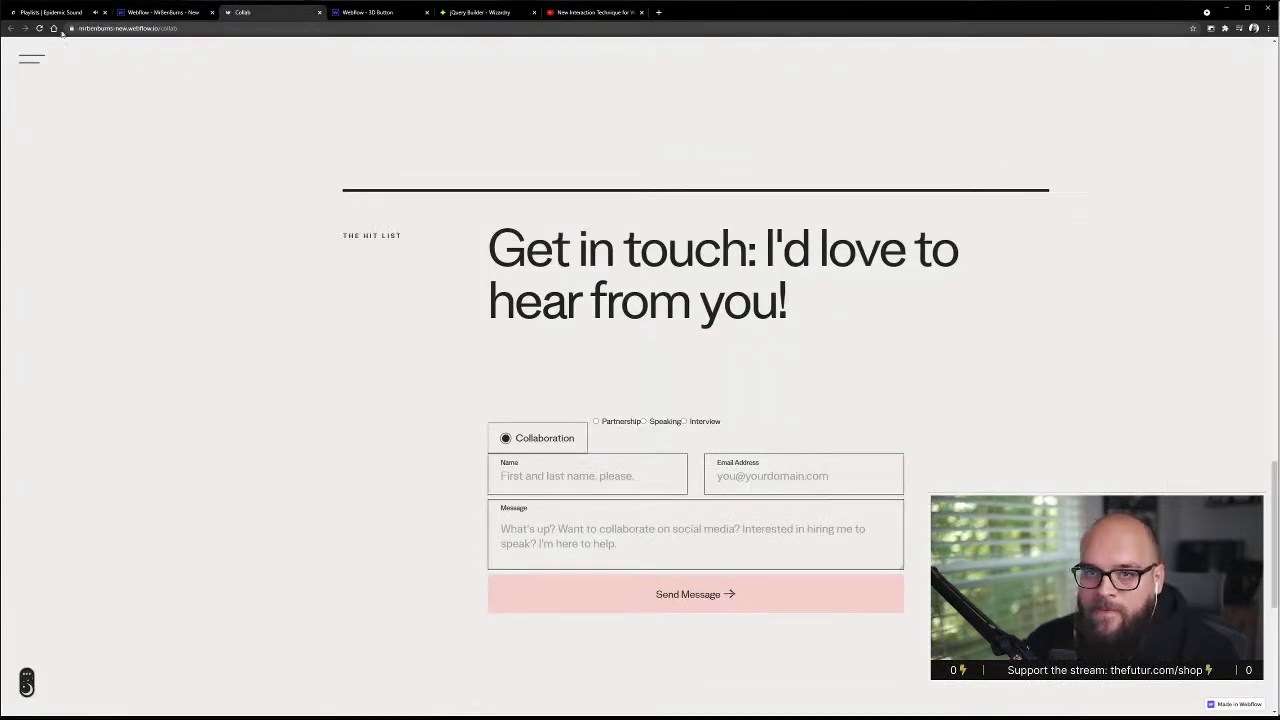
- Reload the live Collab page, then bring up the Adobe XD mockup for comparison
key("ctrl+r")
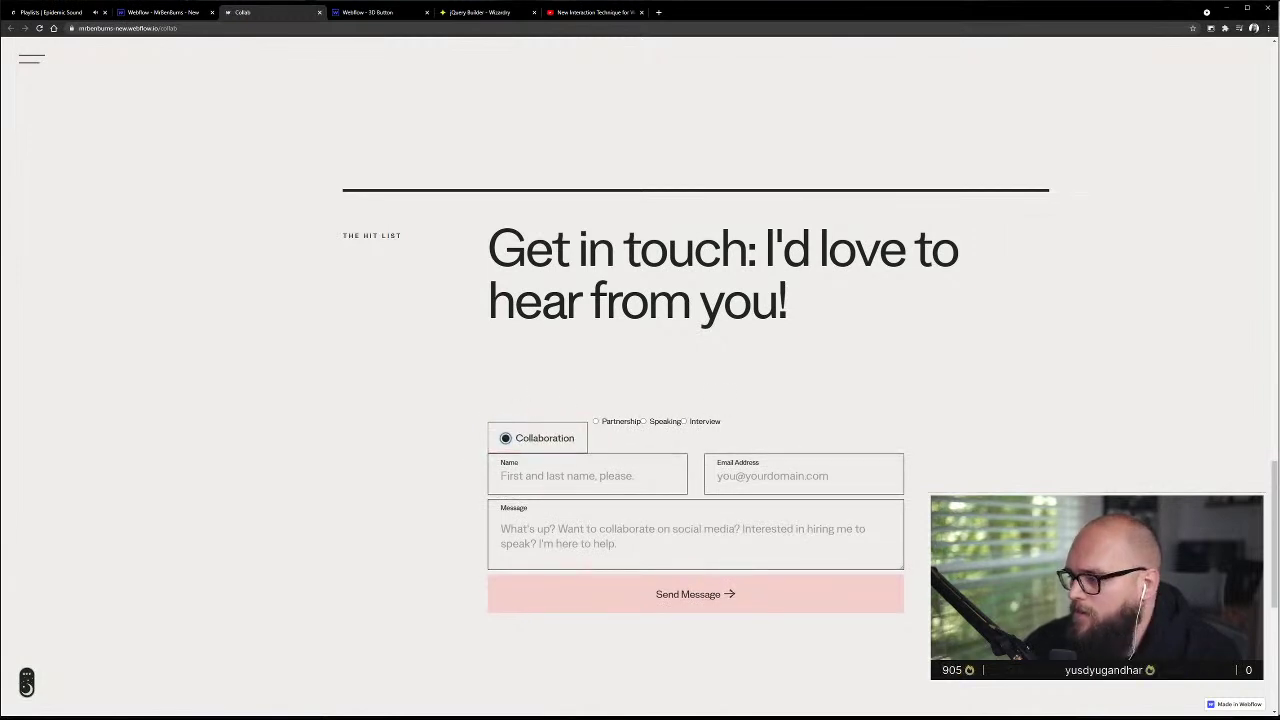
key("alt+Tab")
- Press the live Collaboration option in light and then dark theme, then return to the Designer
scroll(950, 405, "up", 3)
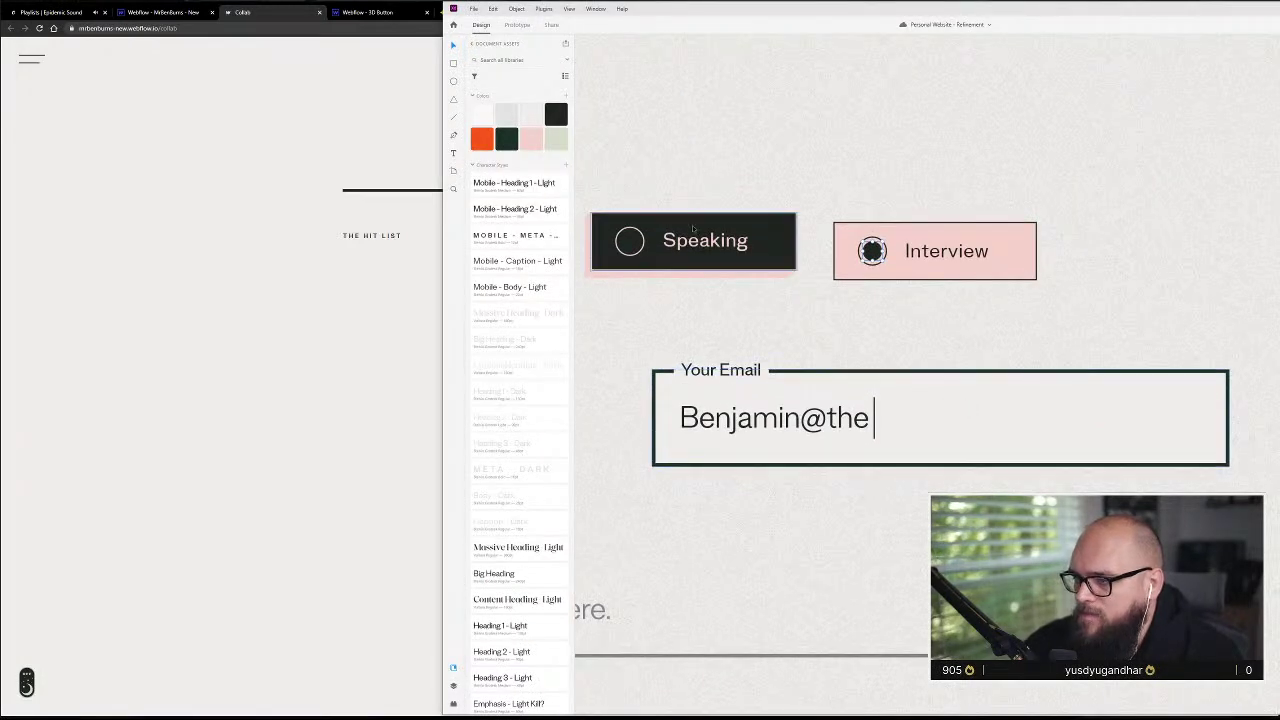
left_click(410, 468)
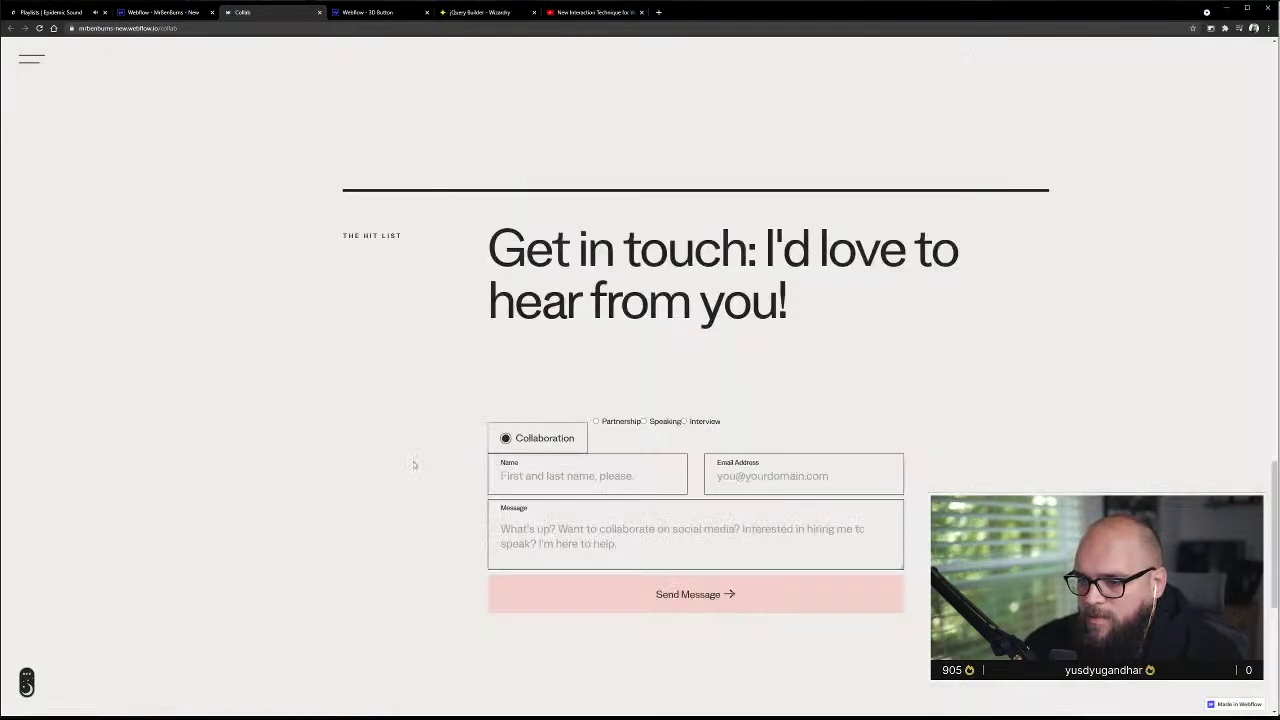
left_click(513, 438)
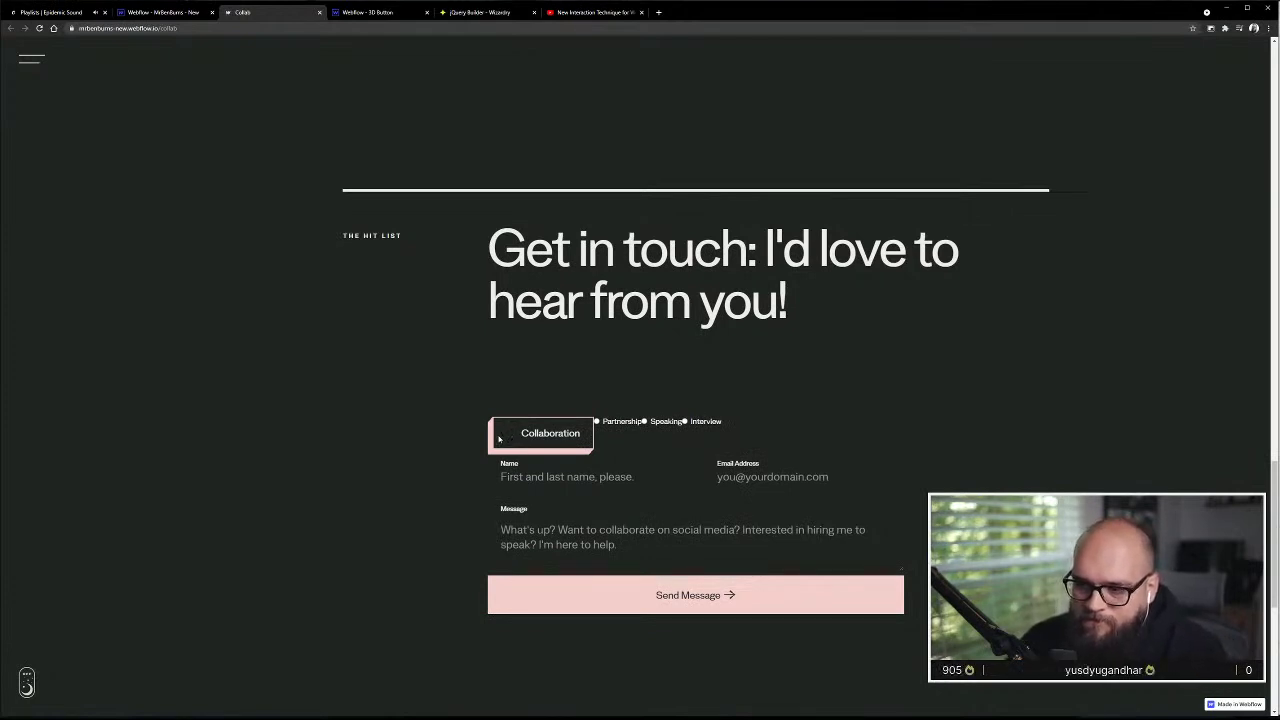
left_click(26, 679)
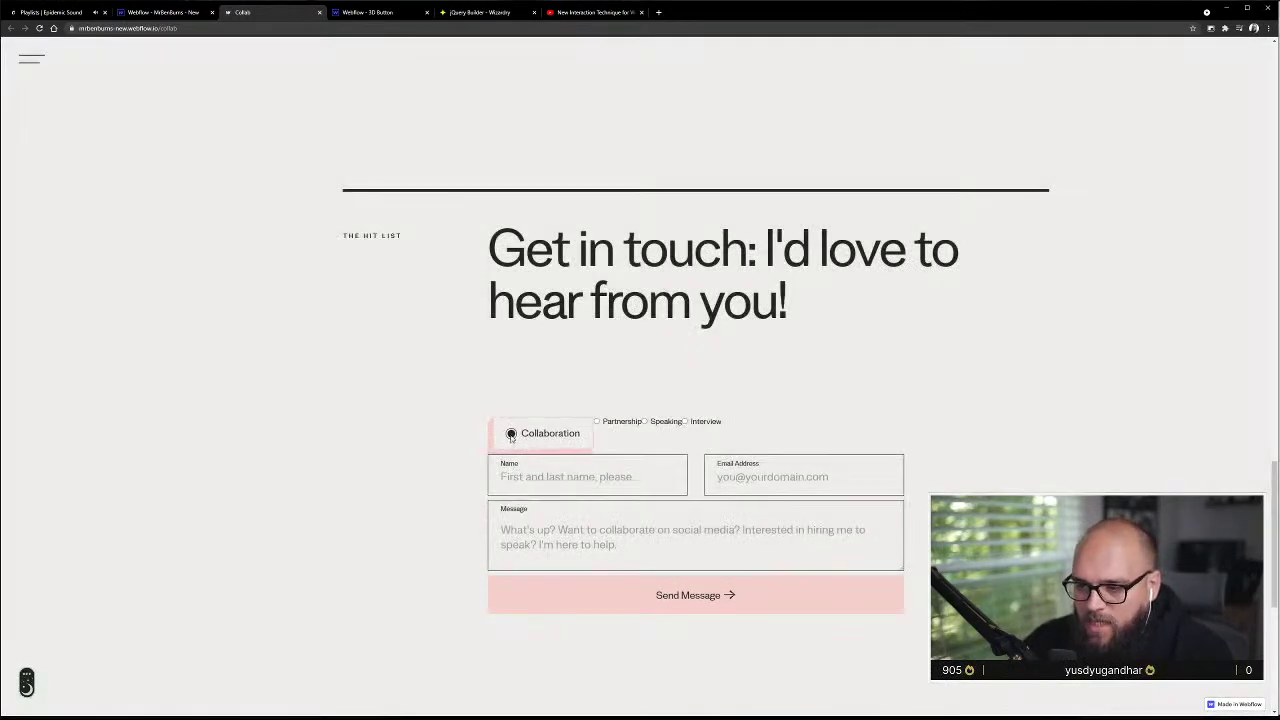
left_click(511, 437)
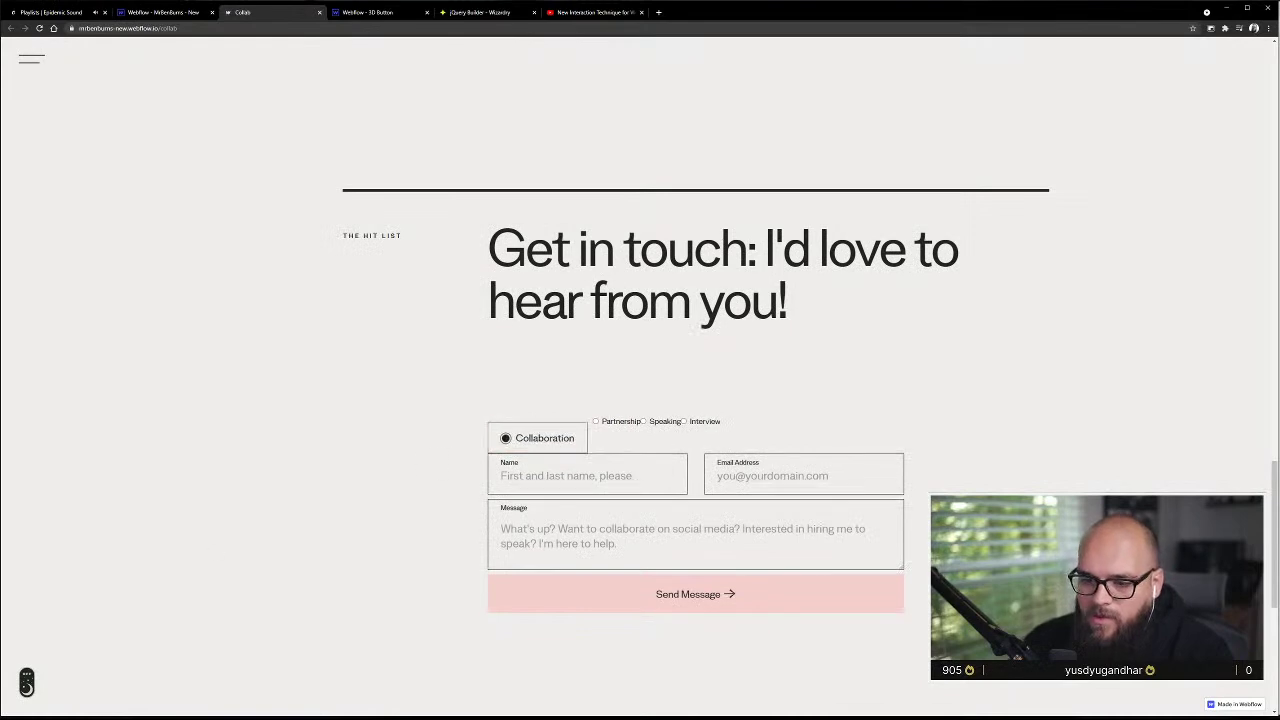
left_click(27, 682)
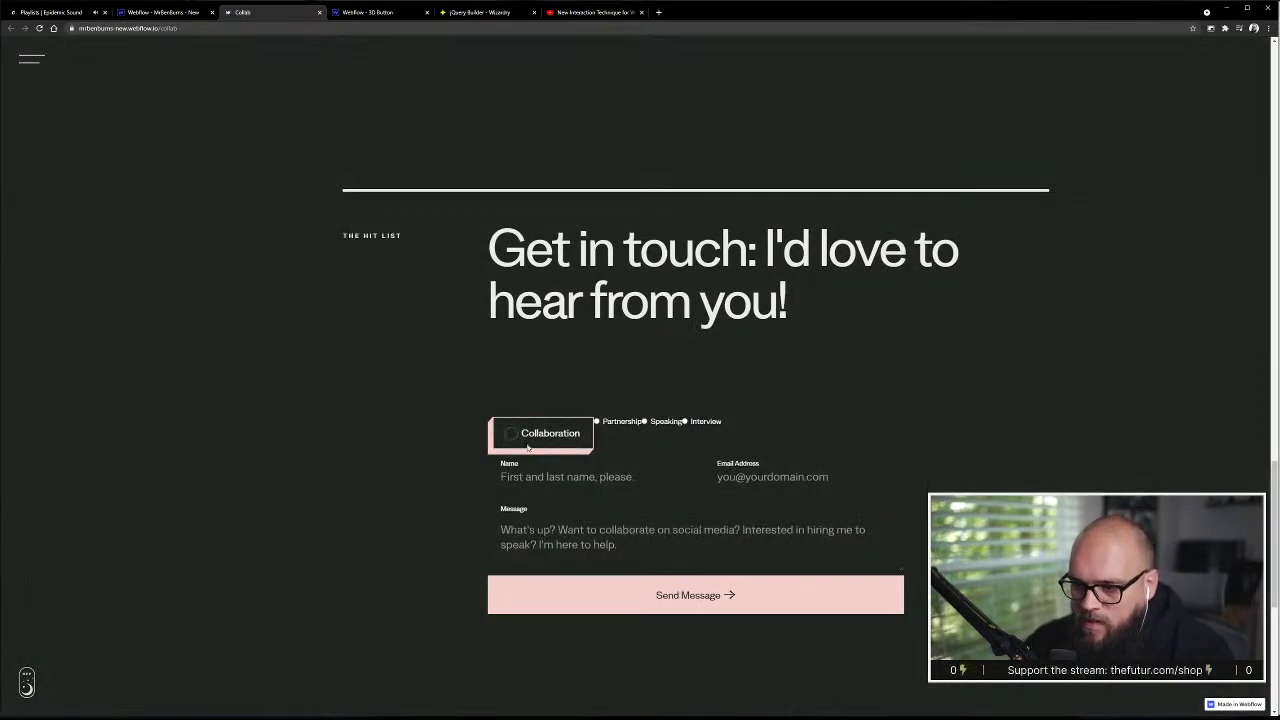
left_click(529, 441)
double_click(529, 441)
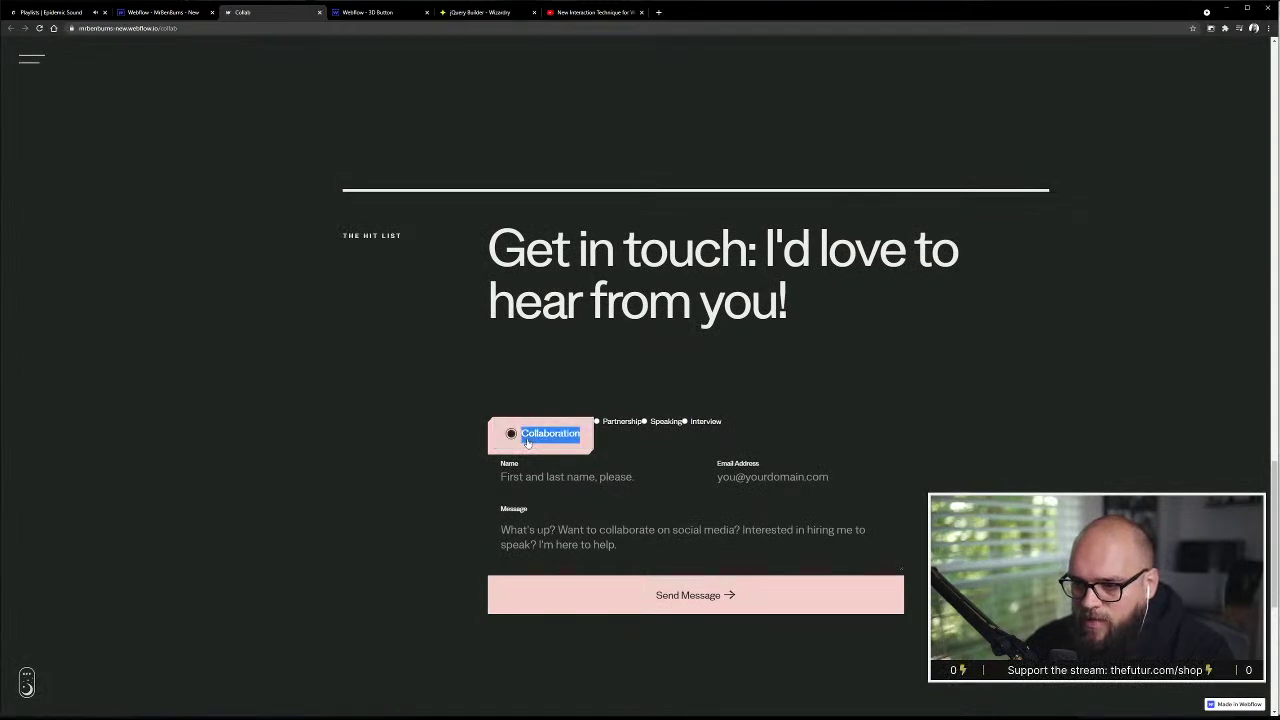
left_click(193, 589)
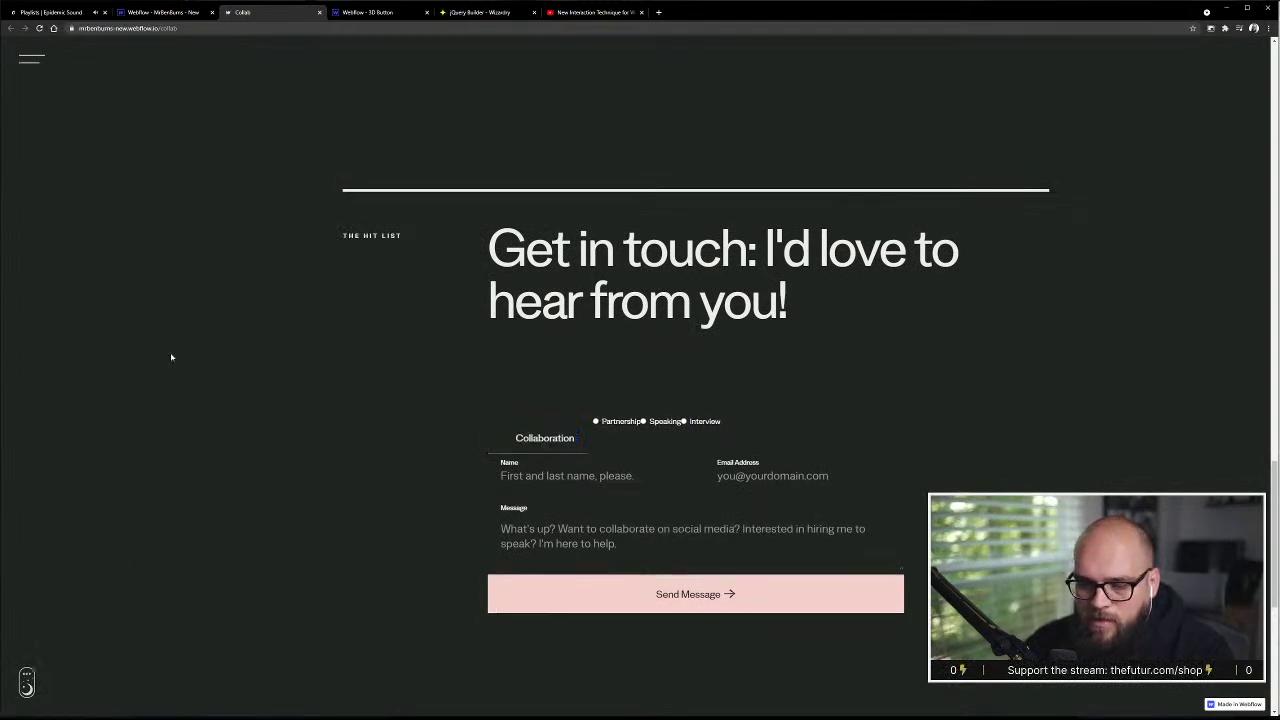
left_click(152, 13)
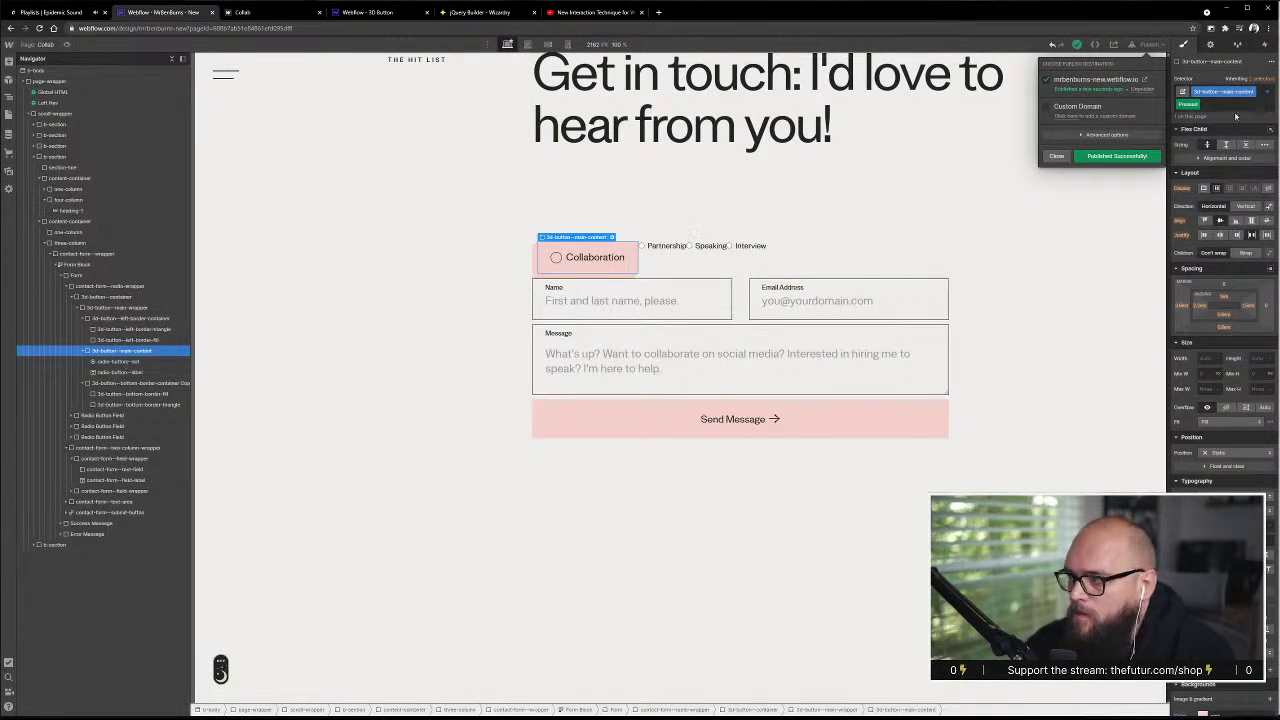
- Select the radio-button--dot and switch to its Checked state, leaving clipping at None
key("Escape")
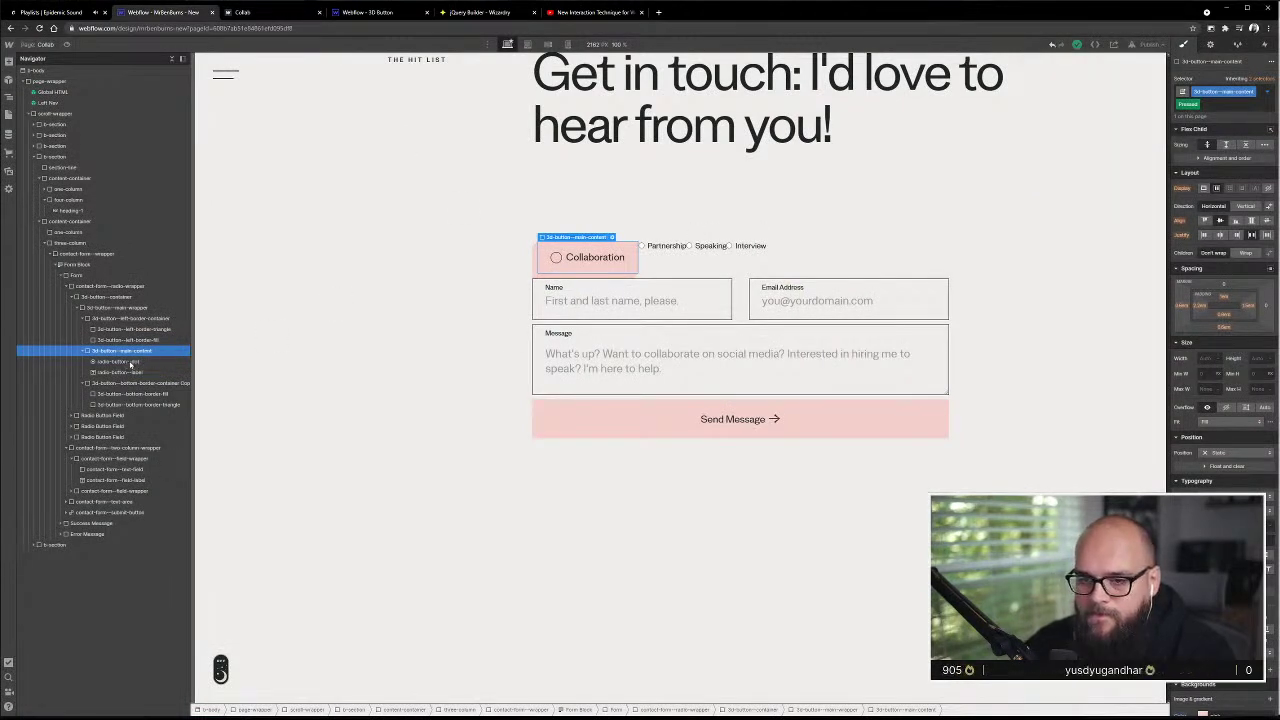
left_click(128, 362)
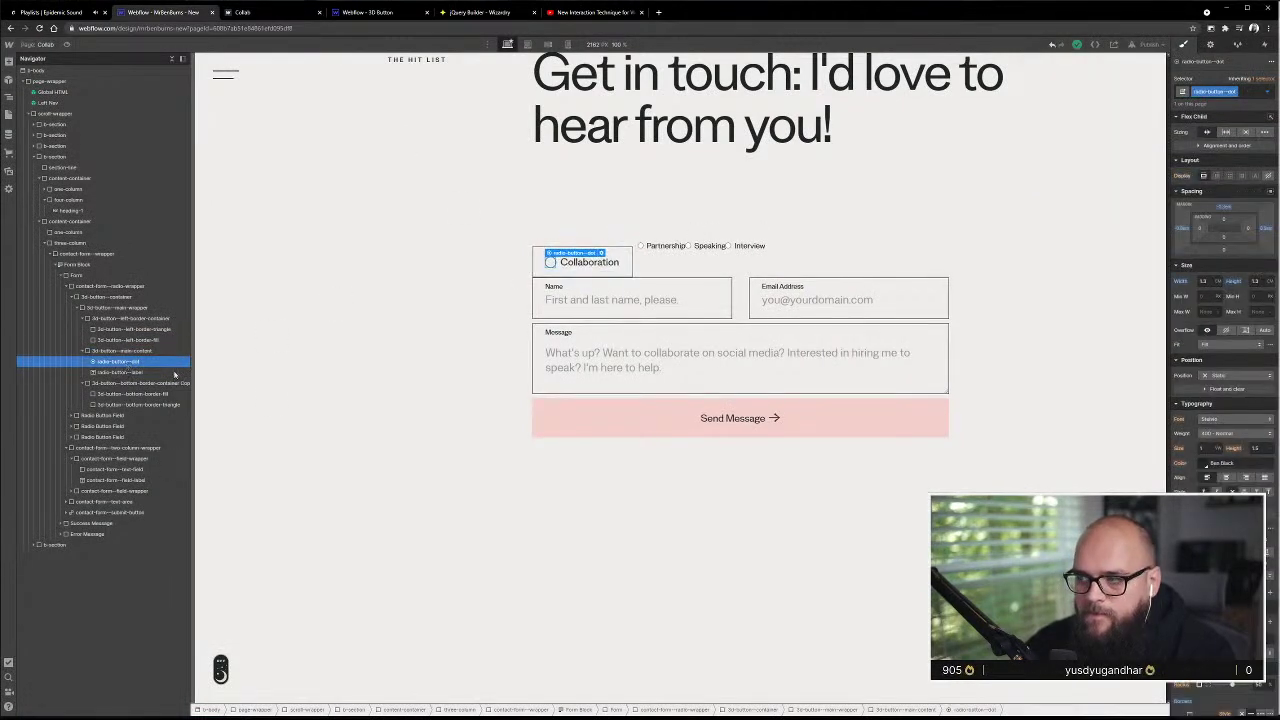
left_click(1266, 92)
left_click(1268, 163)
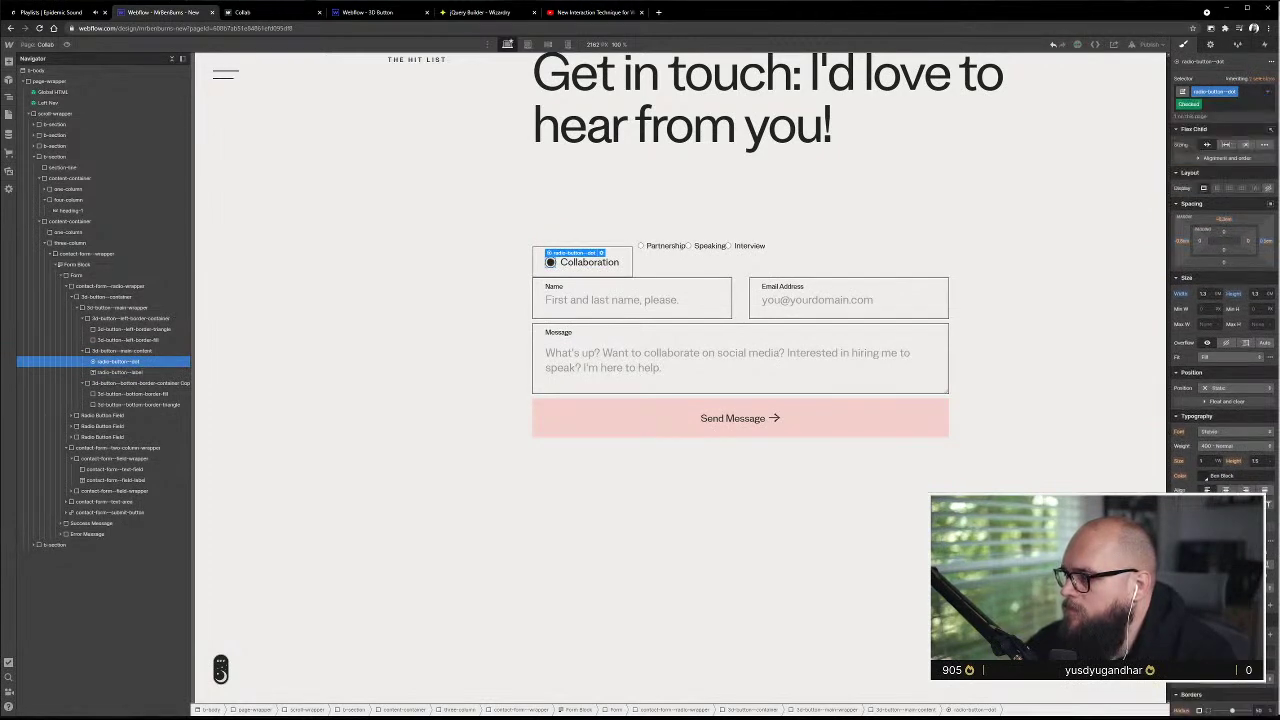
scroll(1224, 400, "down", 3)
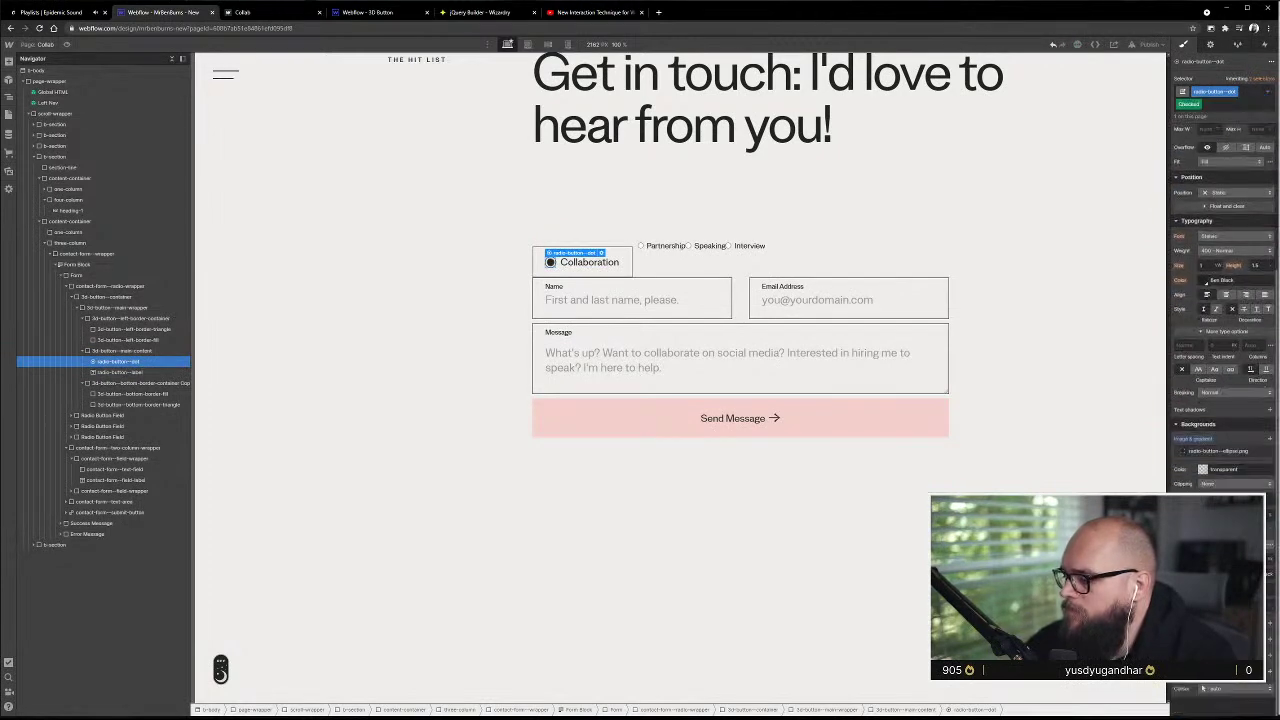
left_click(1222, 485)
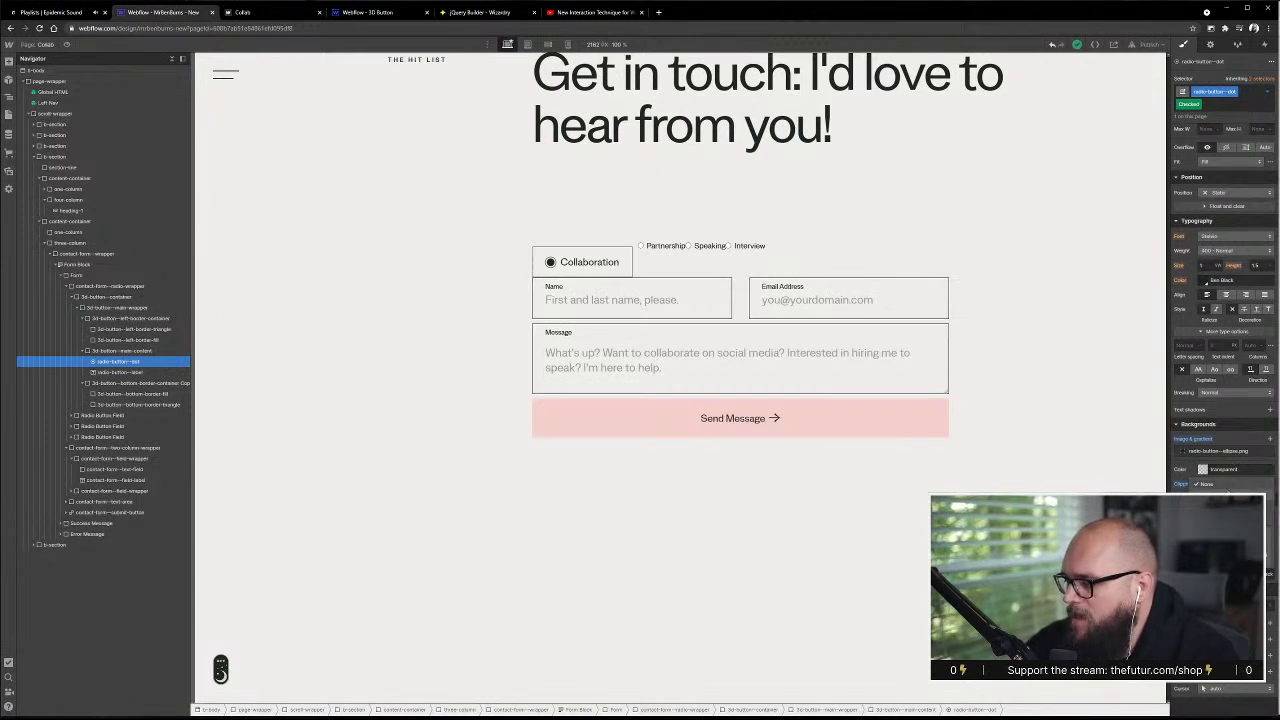
left_click(1205, 484)
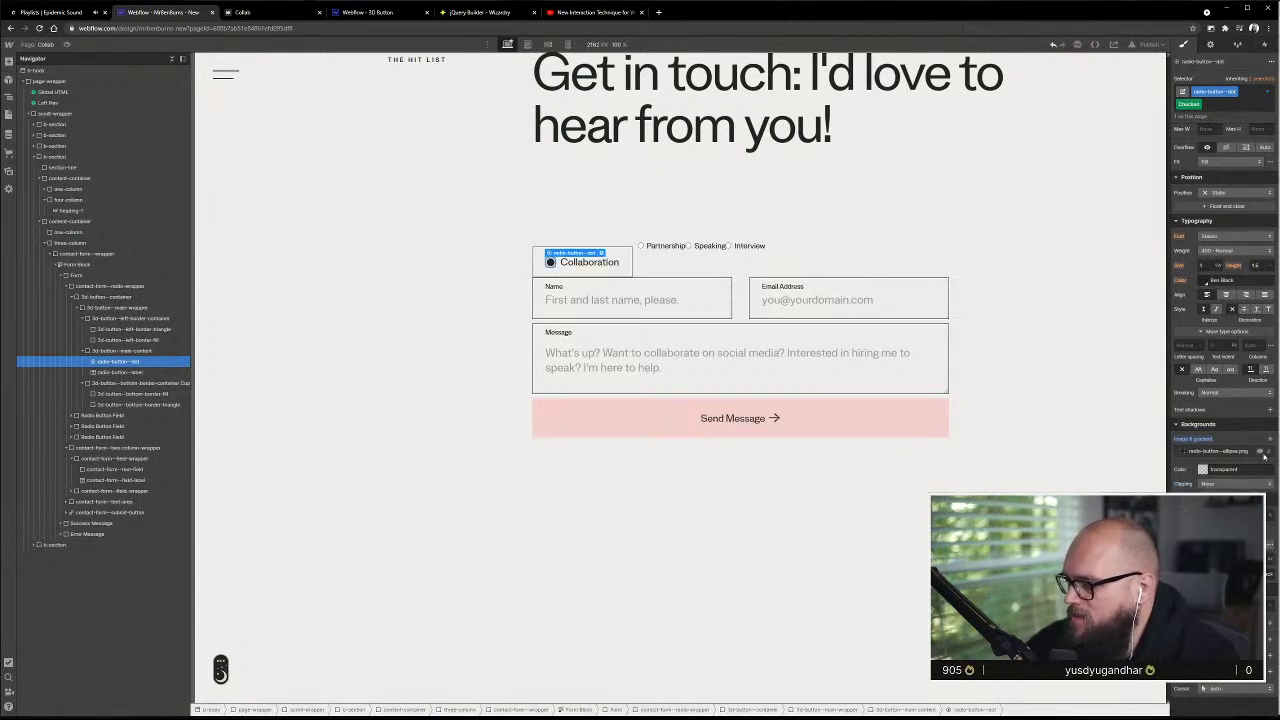
- Remove the dot's background image, set its colour to Ben Black, and clip background to padding
left_click(1268, 452)
left_click(1202, 470)
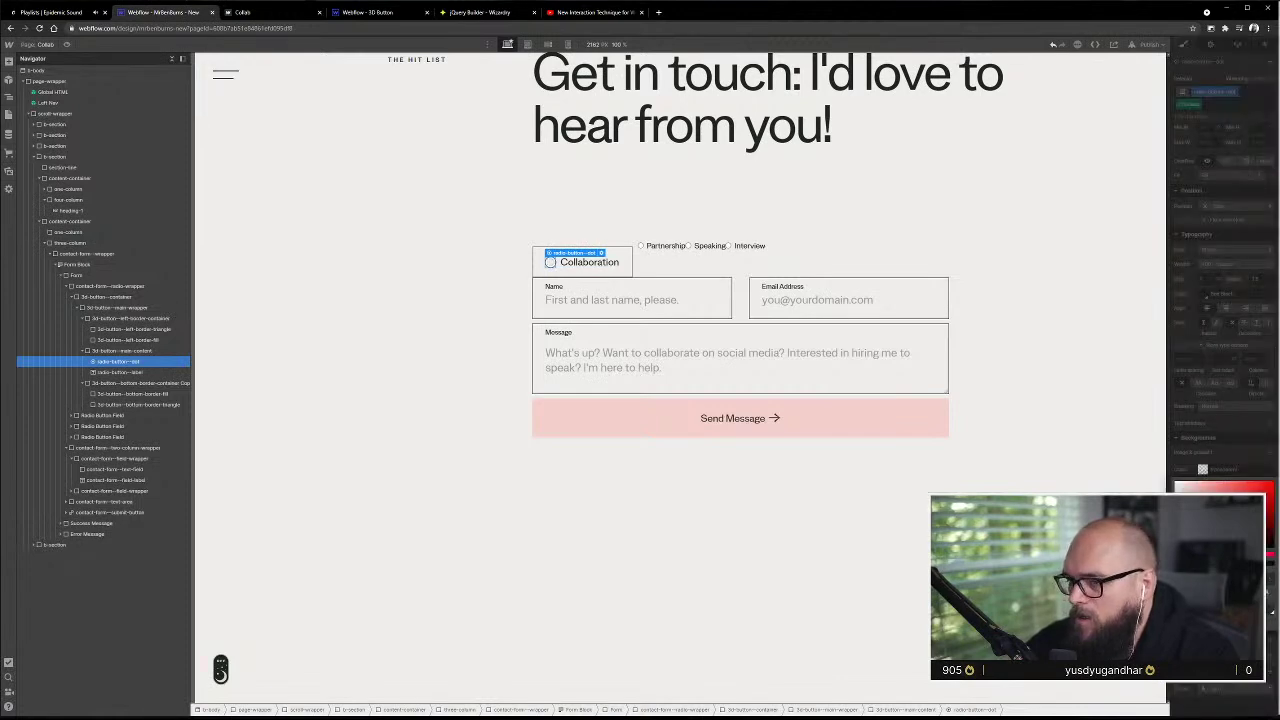
left_click(1190, 483)
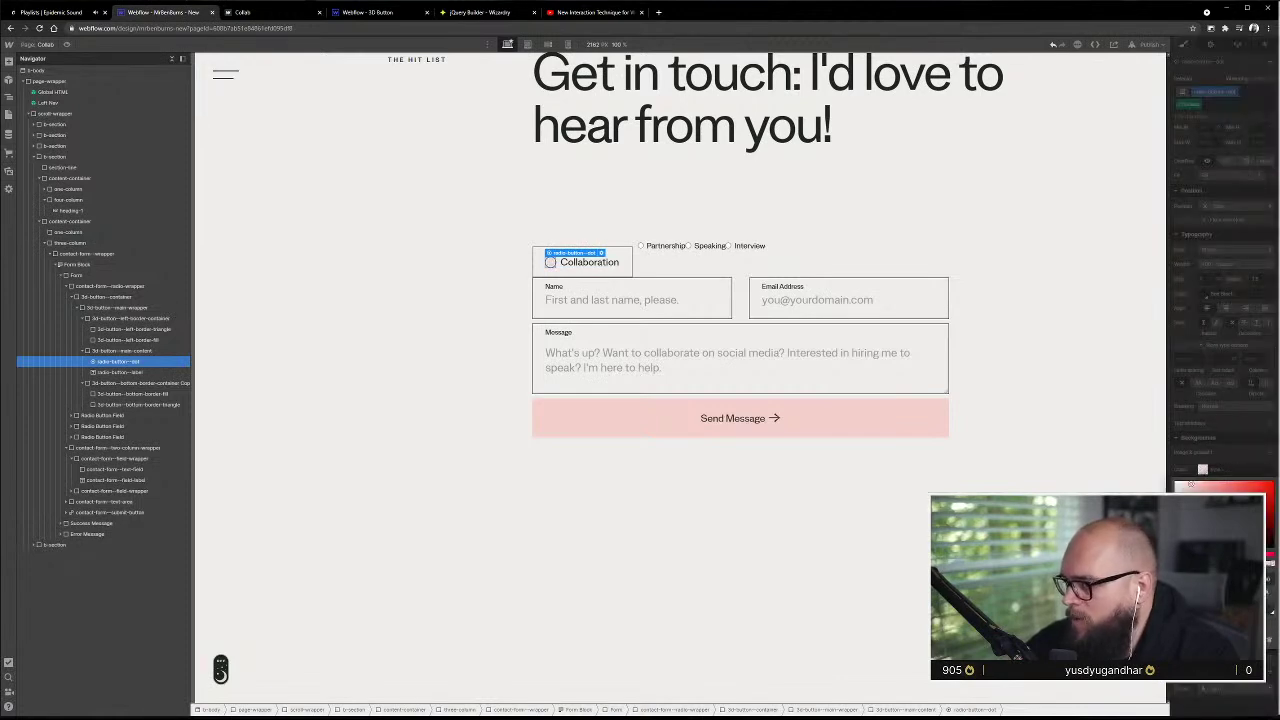
left_click(1240, 460)
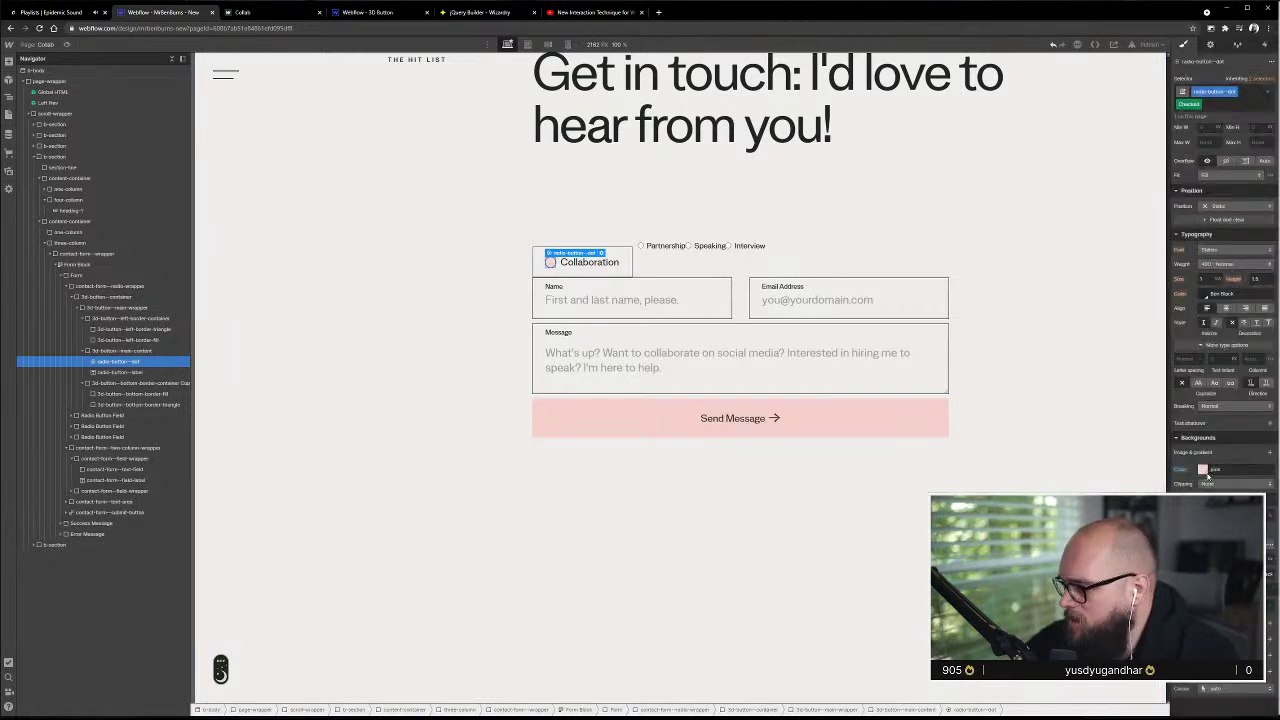
left_click(1204, 472)
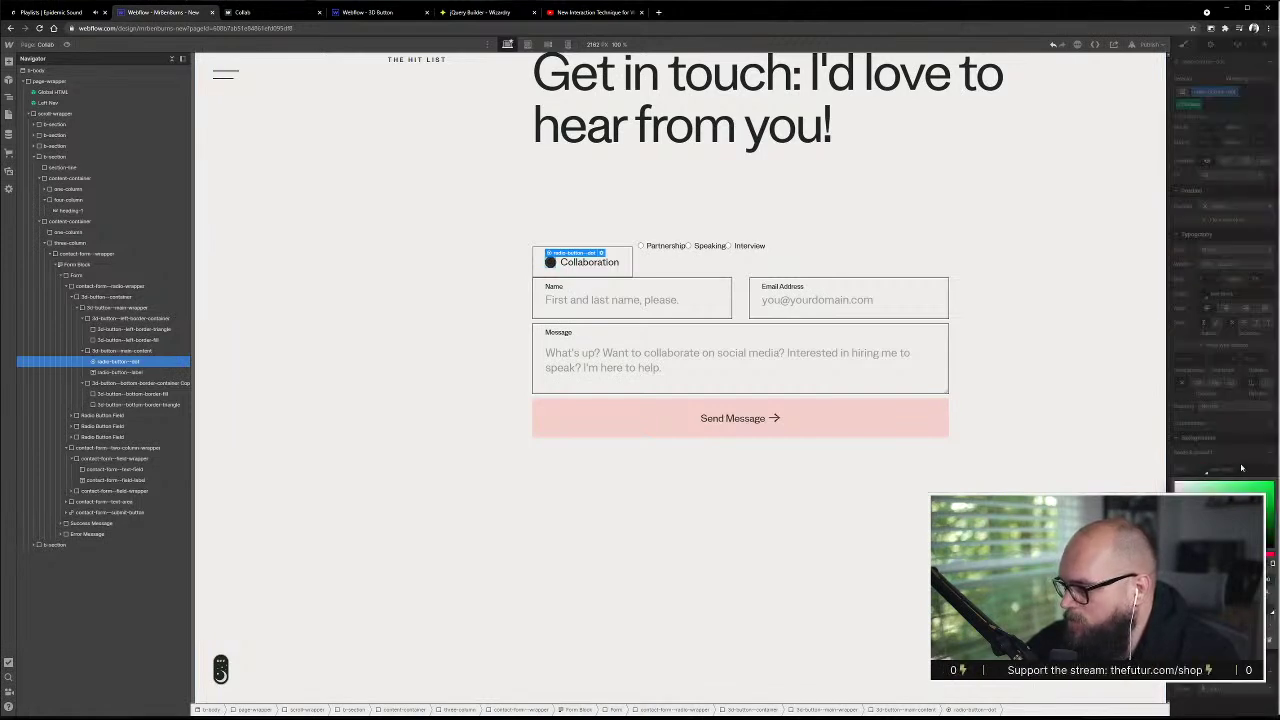
left_click(1240, 462)
left_click(1208, 470)
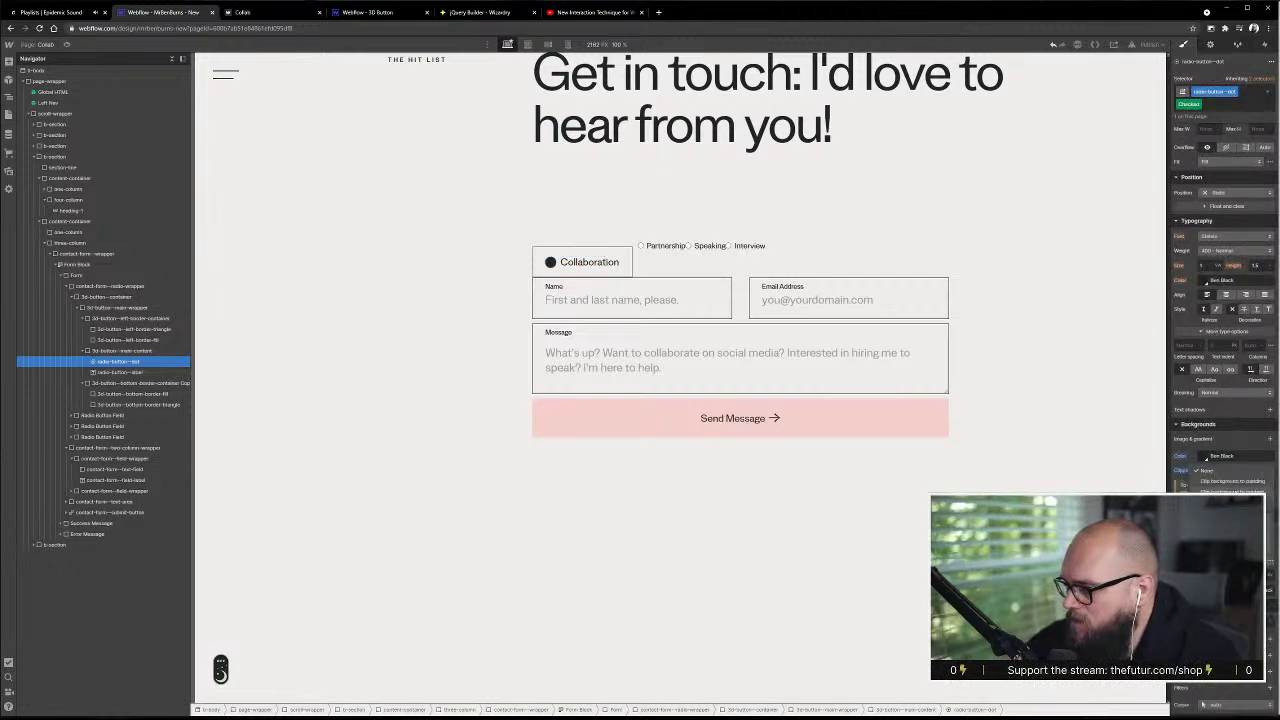
left_click(1239, 484)
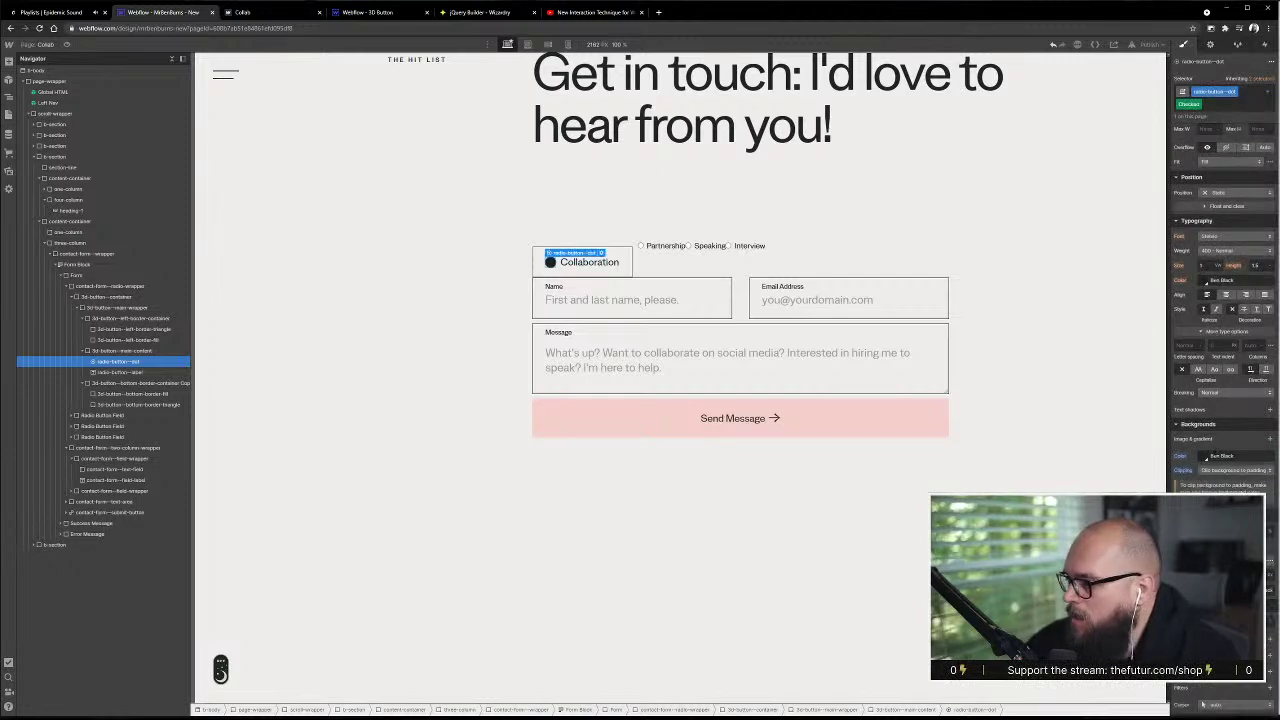
scroll(1220, 400, "up", 5)
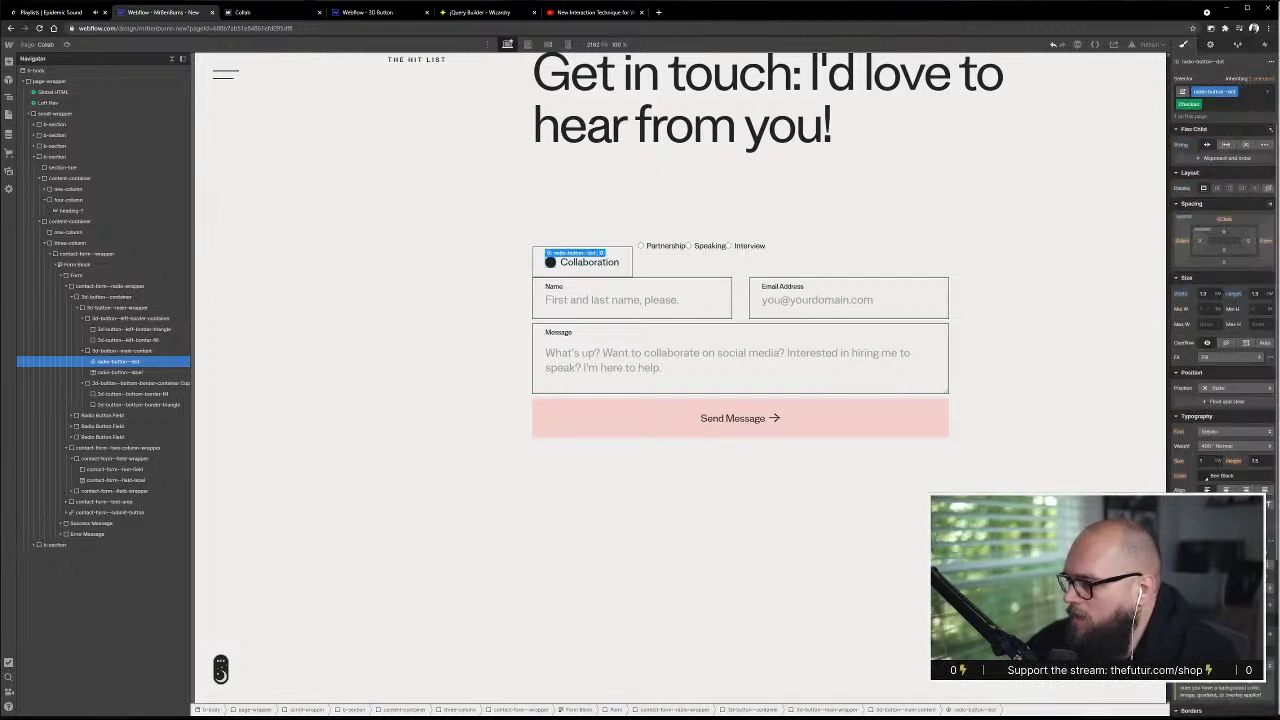
- Set the dot's left padding to 1 and check the layout at mobile width
left_click(1201, 241)
type("1")
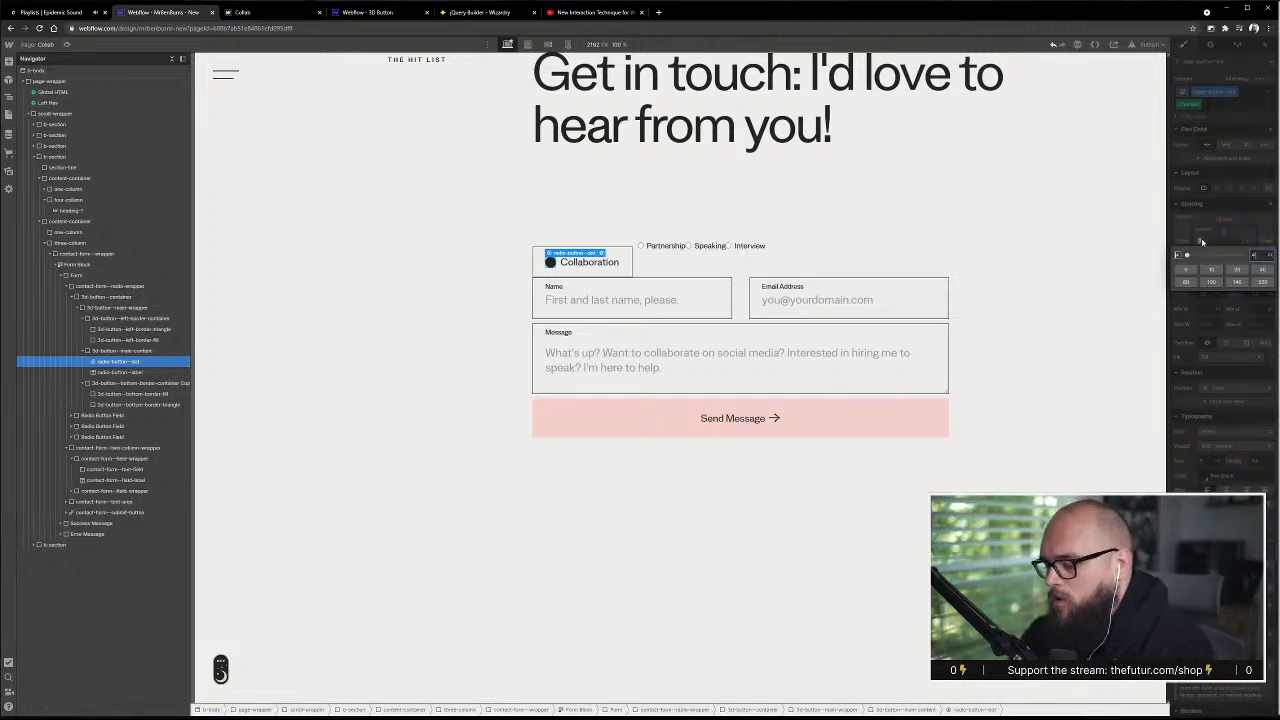
key("Return")
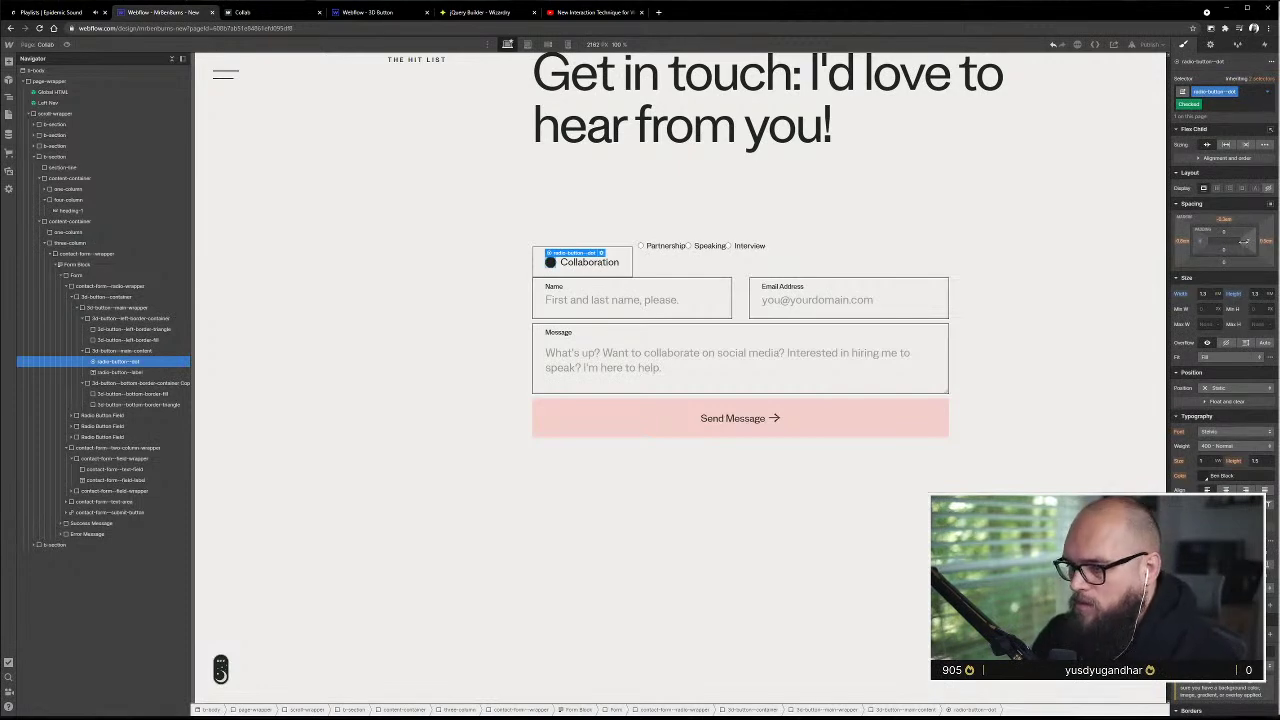
key("shift+4")
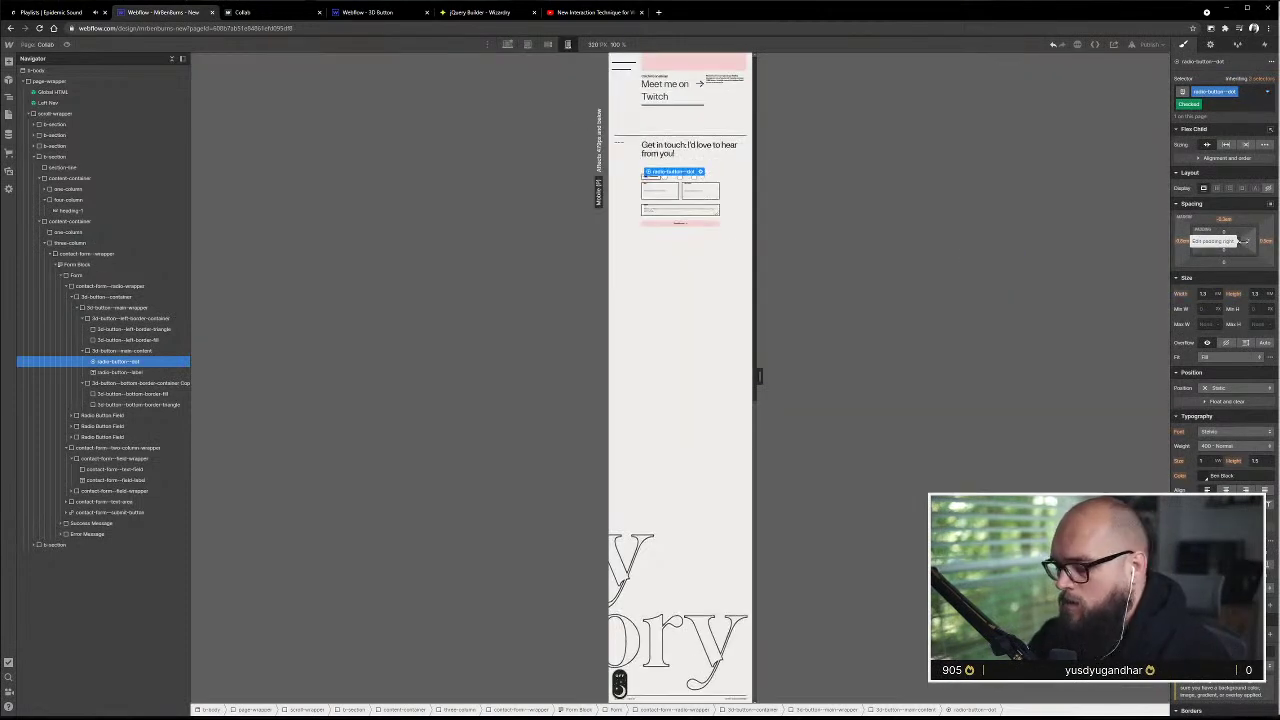
key("p")
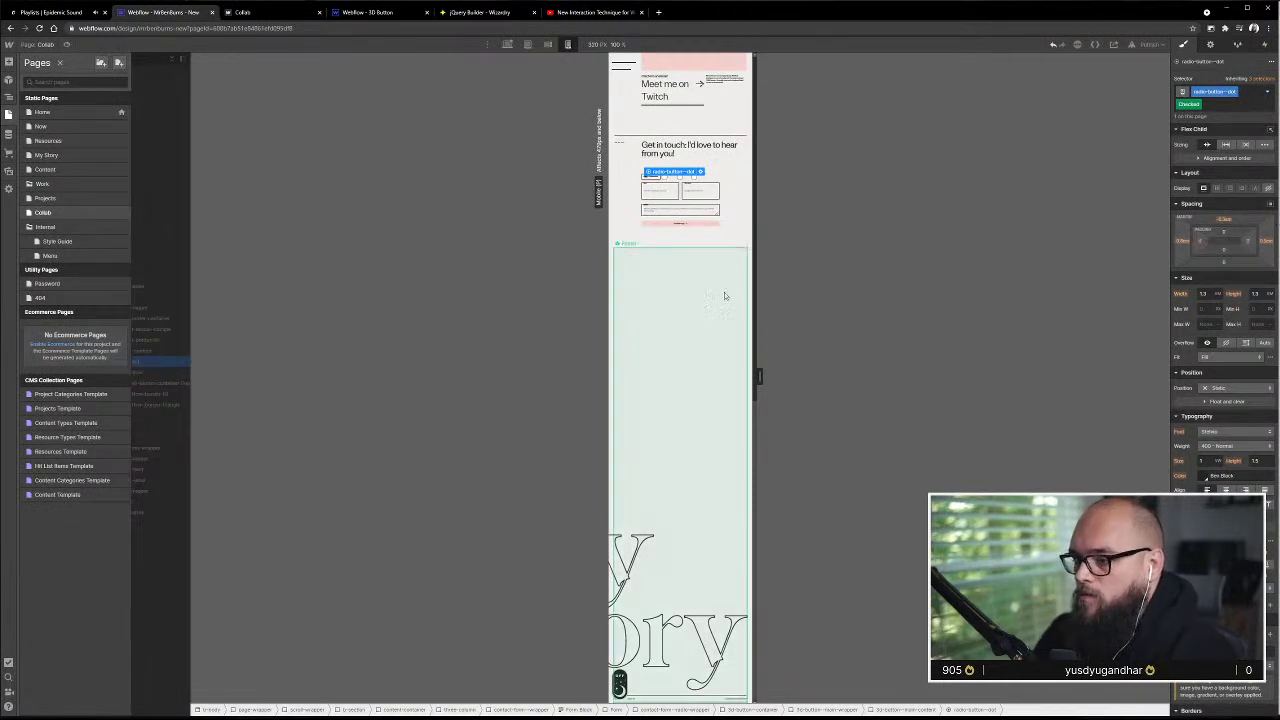
left_click_drag(757, 372, 794, 376)
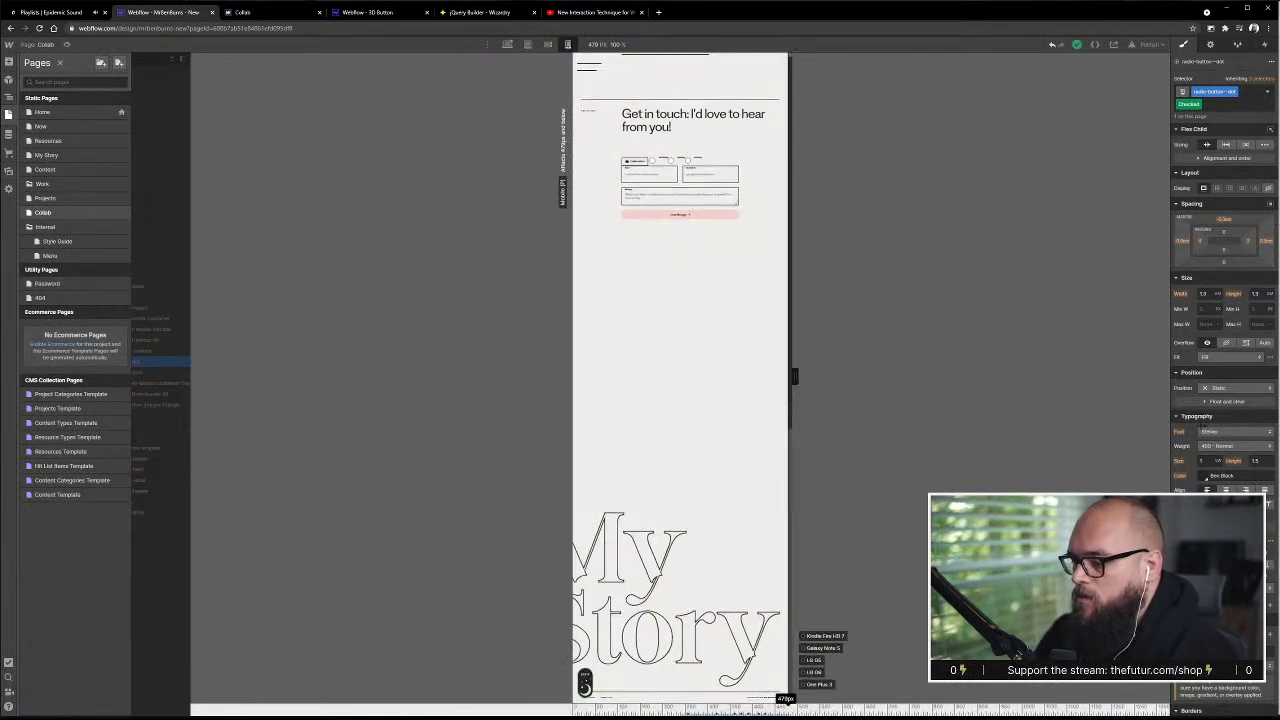
left_click(507, 44)
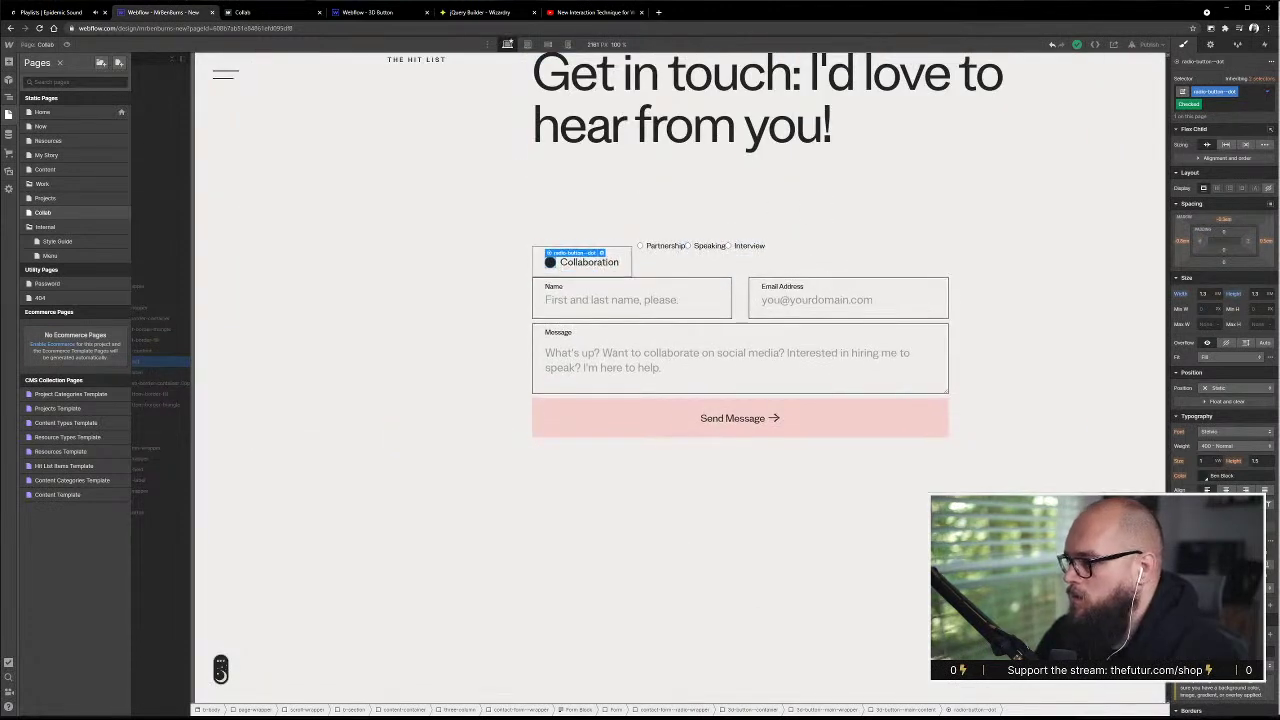
- Reduce the dot's right padding and set a padding value of 4
left_click_drag(1246, 244, 1247, 244)
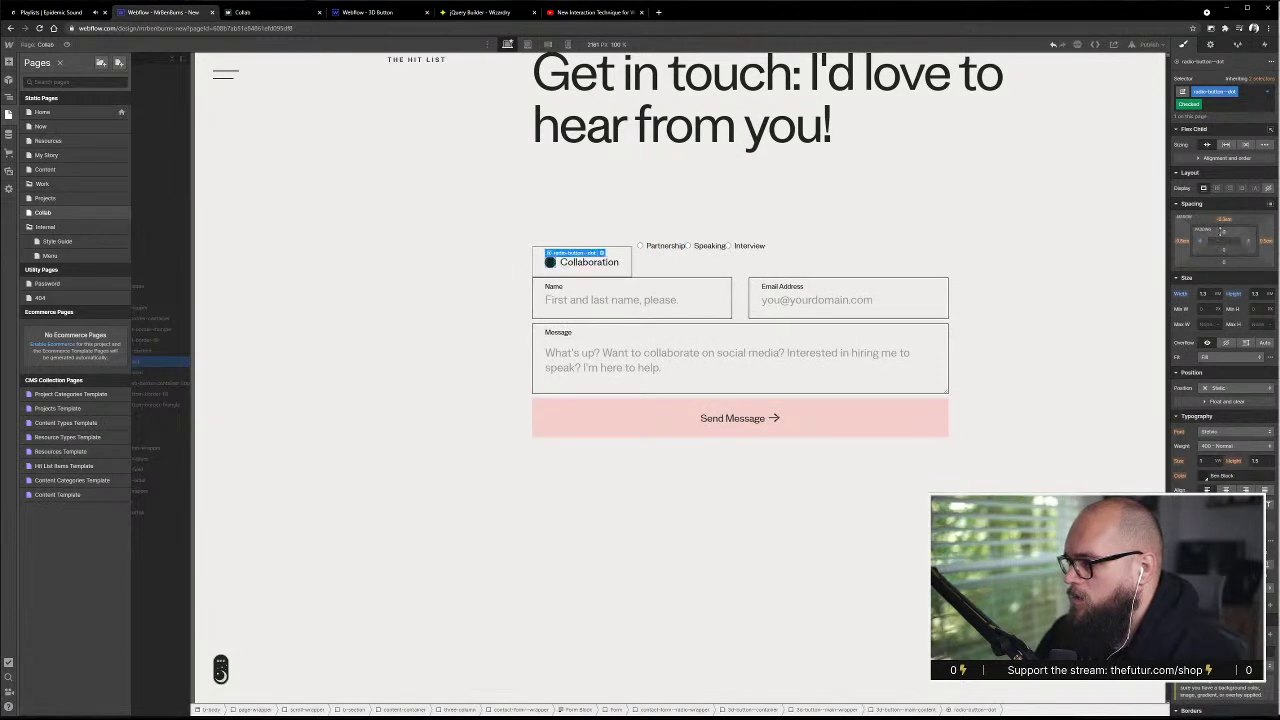
left_click(1221, 232)
type("4")
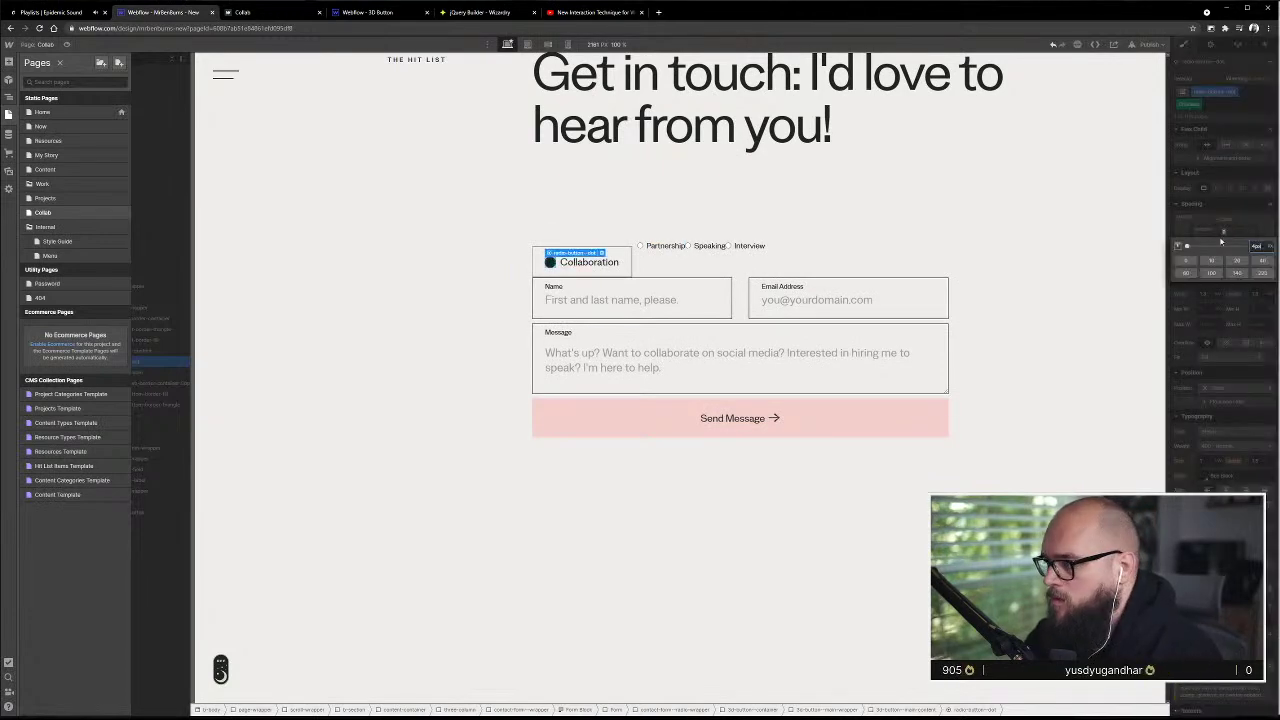
key("Return")
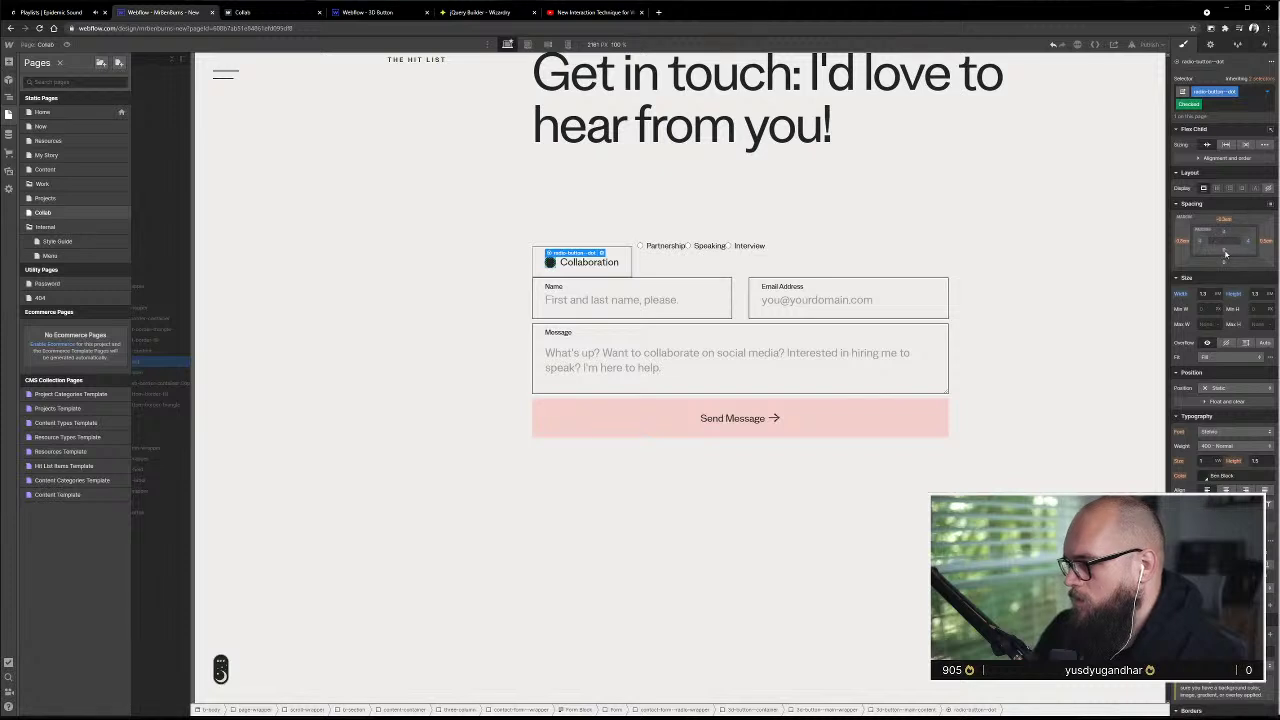
left_click(1225, 253)
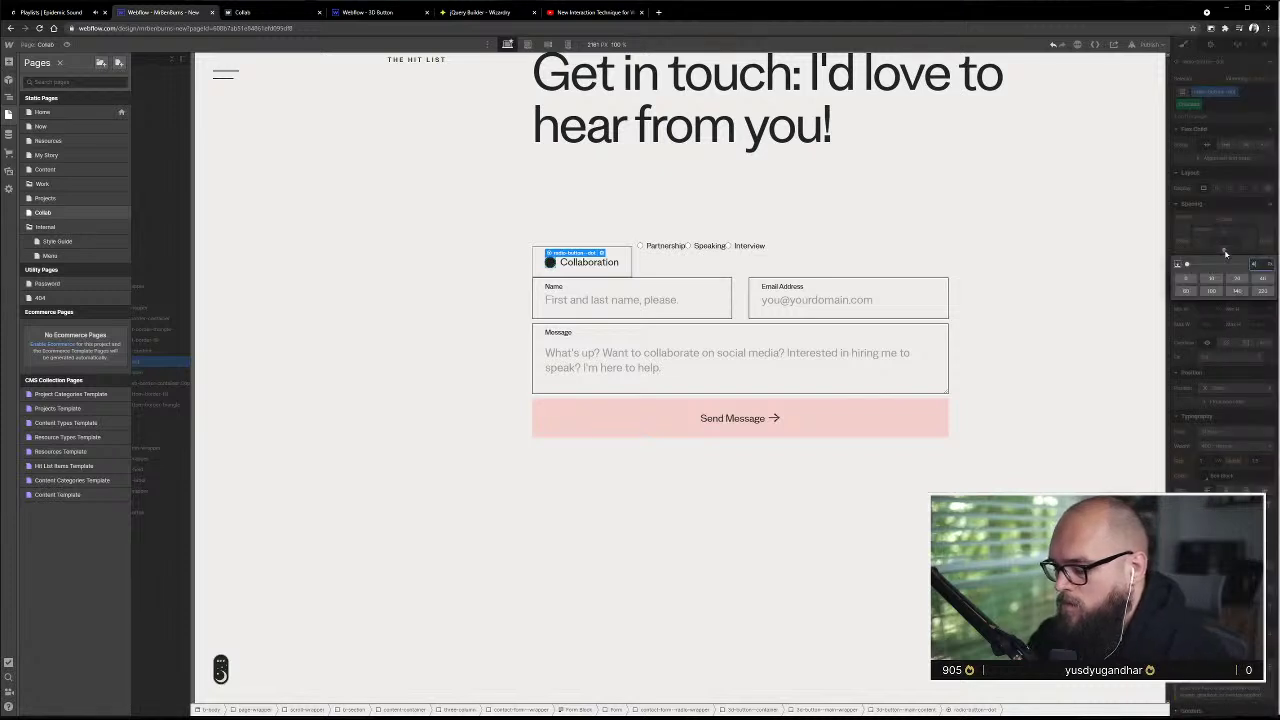
key("Escape")
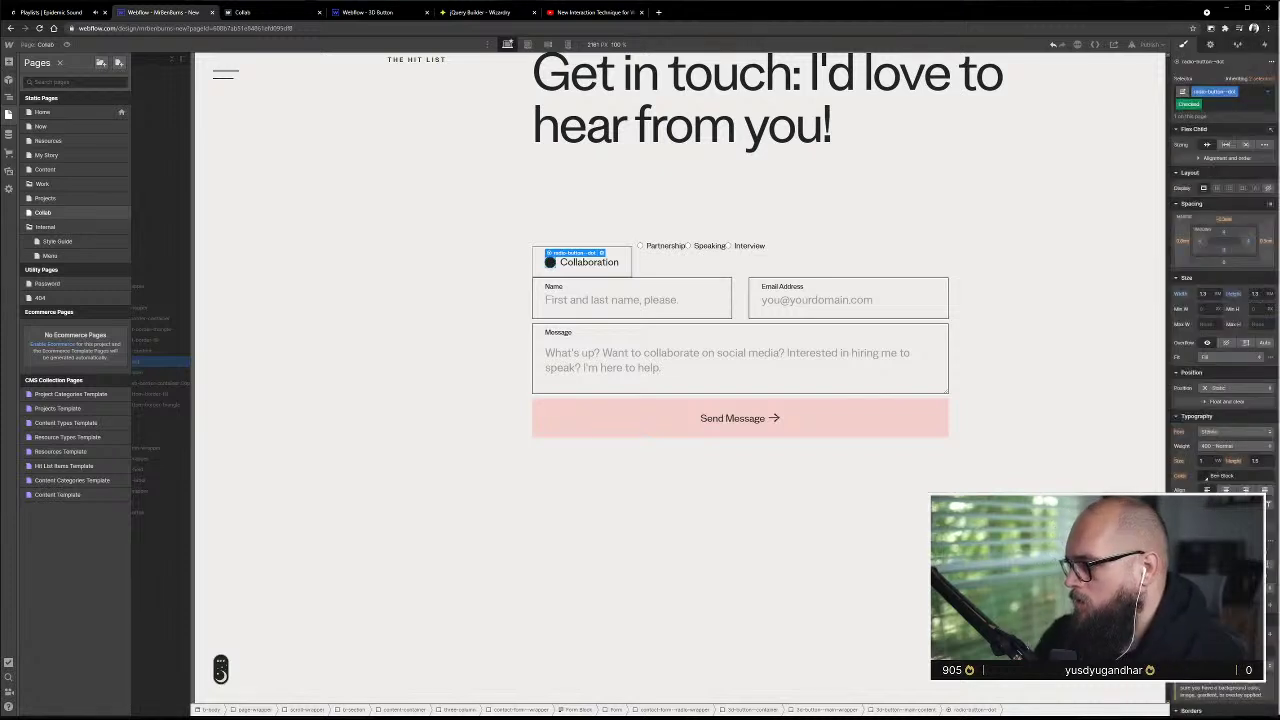
- Set another of the dot's padding values to 5
scroll(1224, 400, "down", 3)
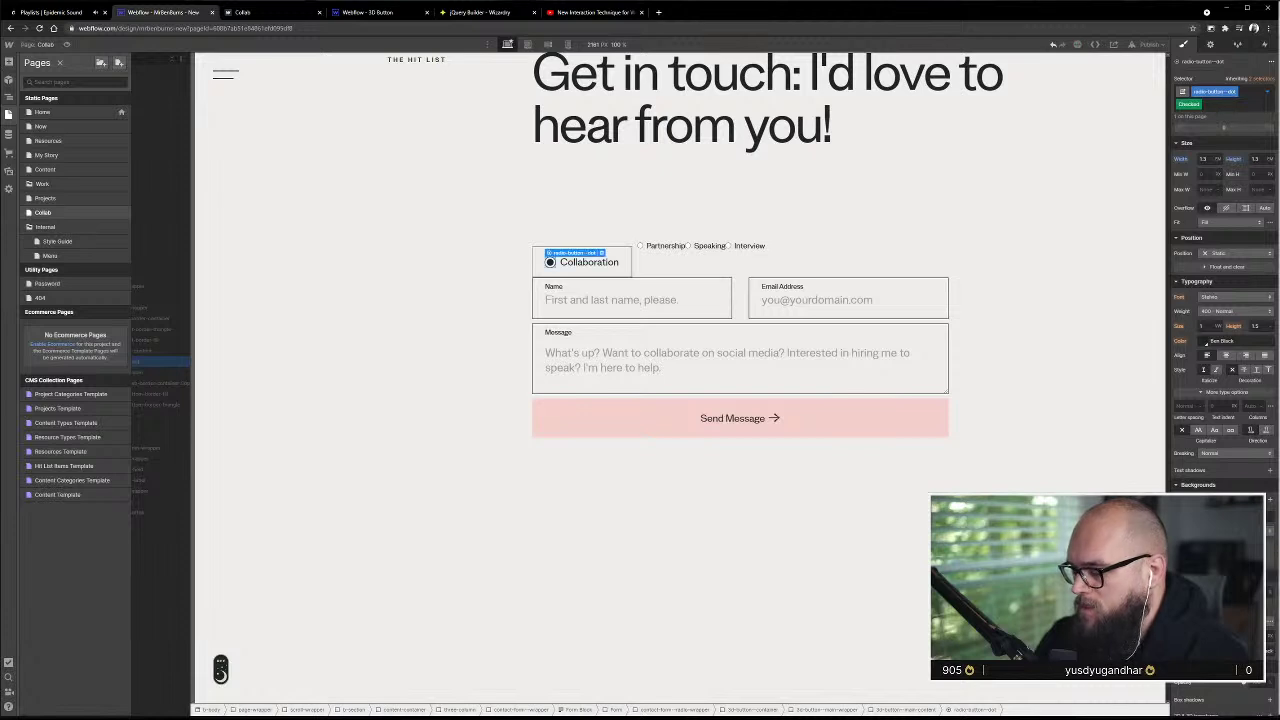
scroll(1220, 300, "up", 3)
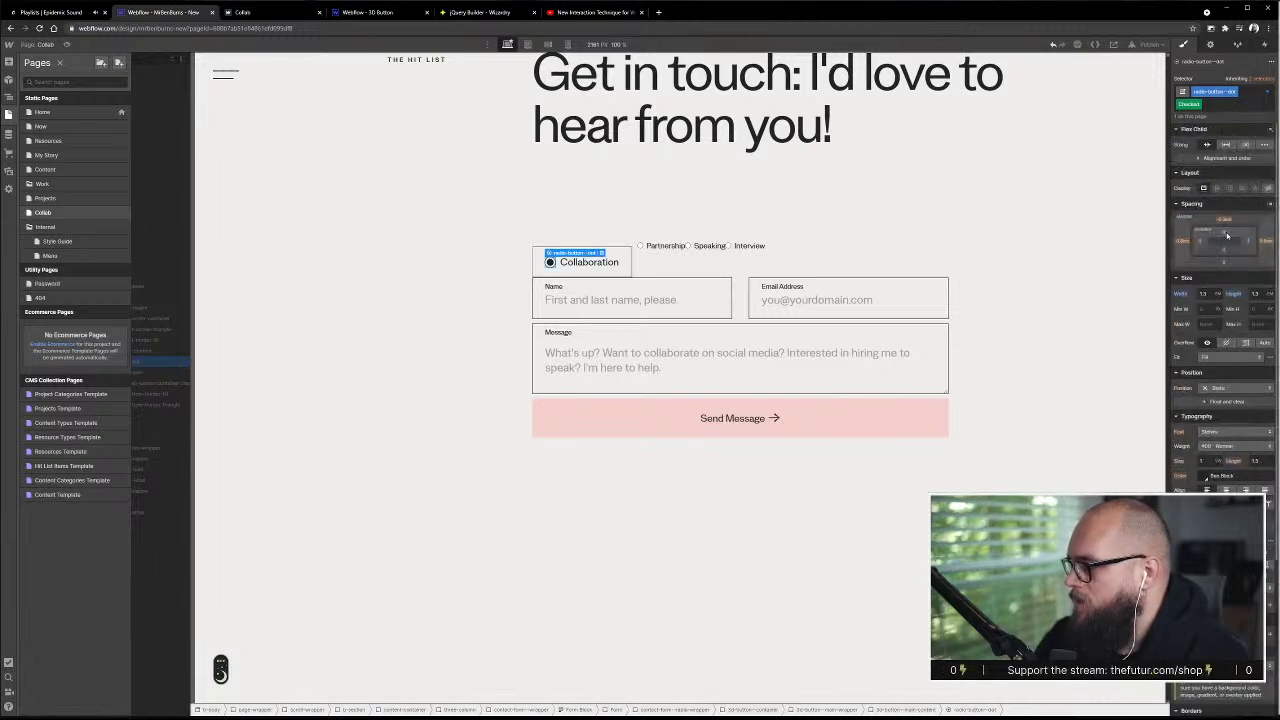
left_click(1227, 235)
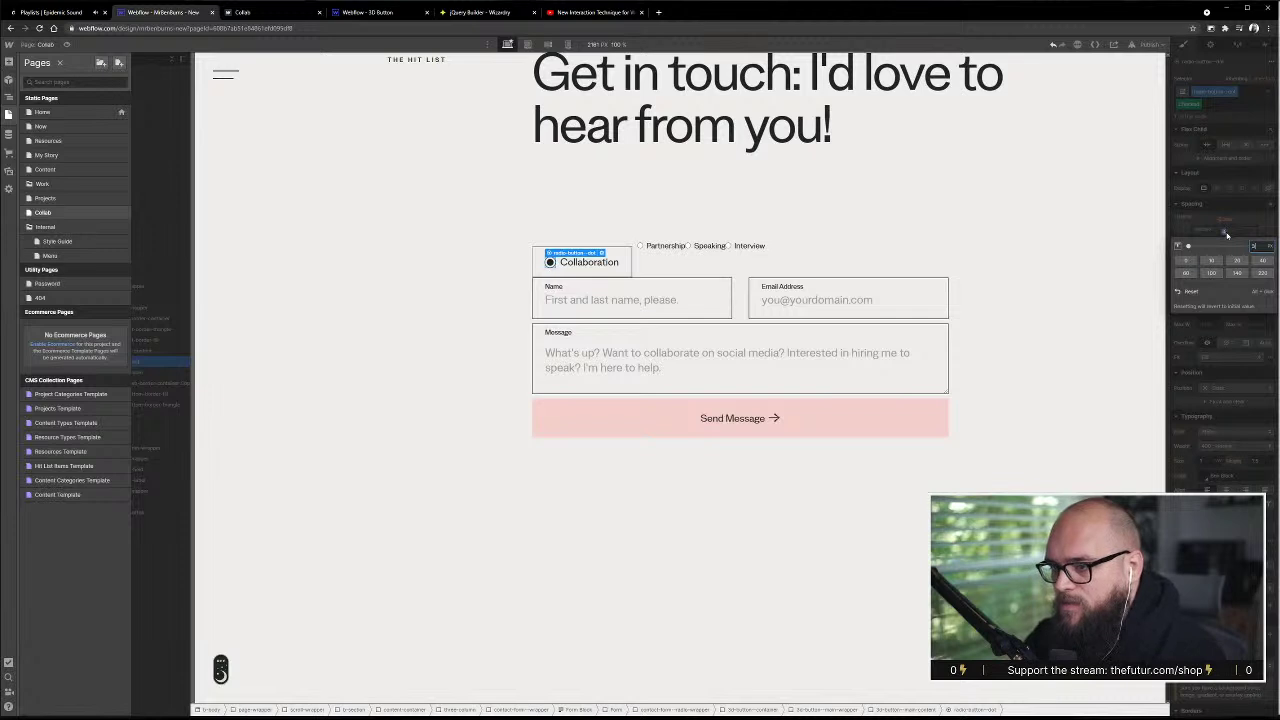
type("5")
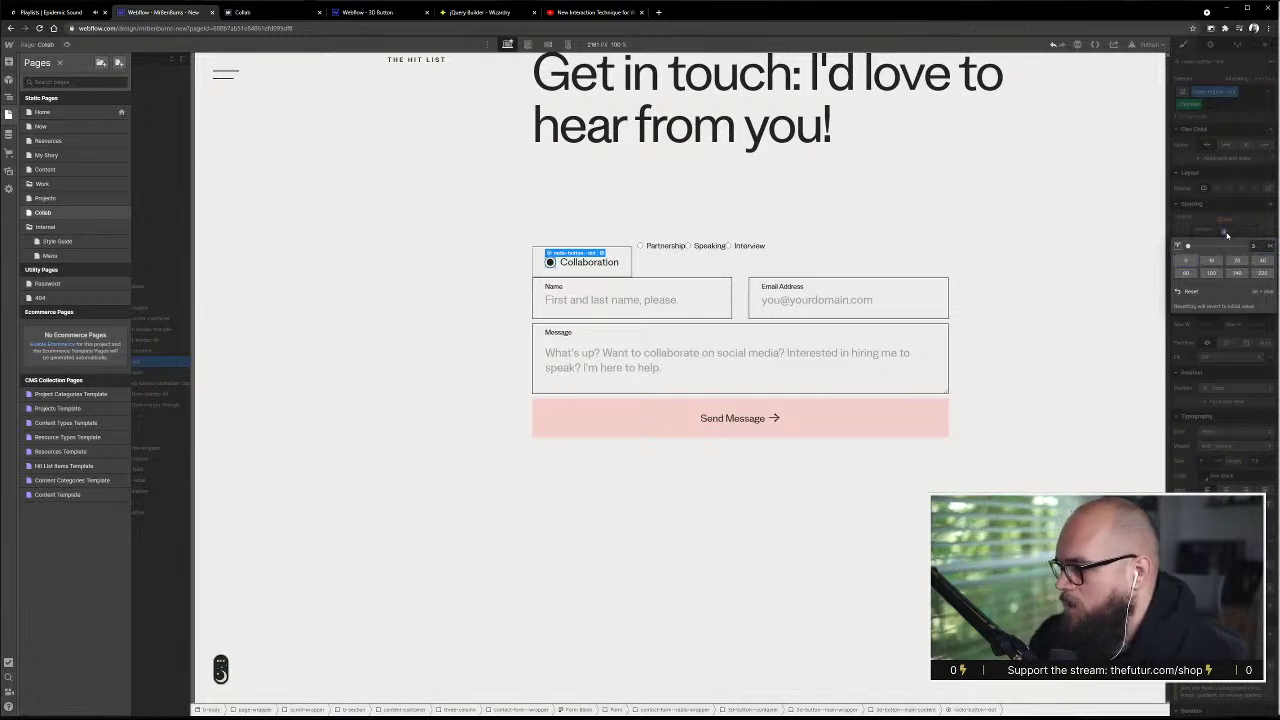
key("alt+f")
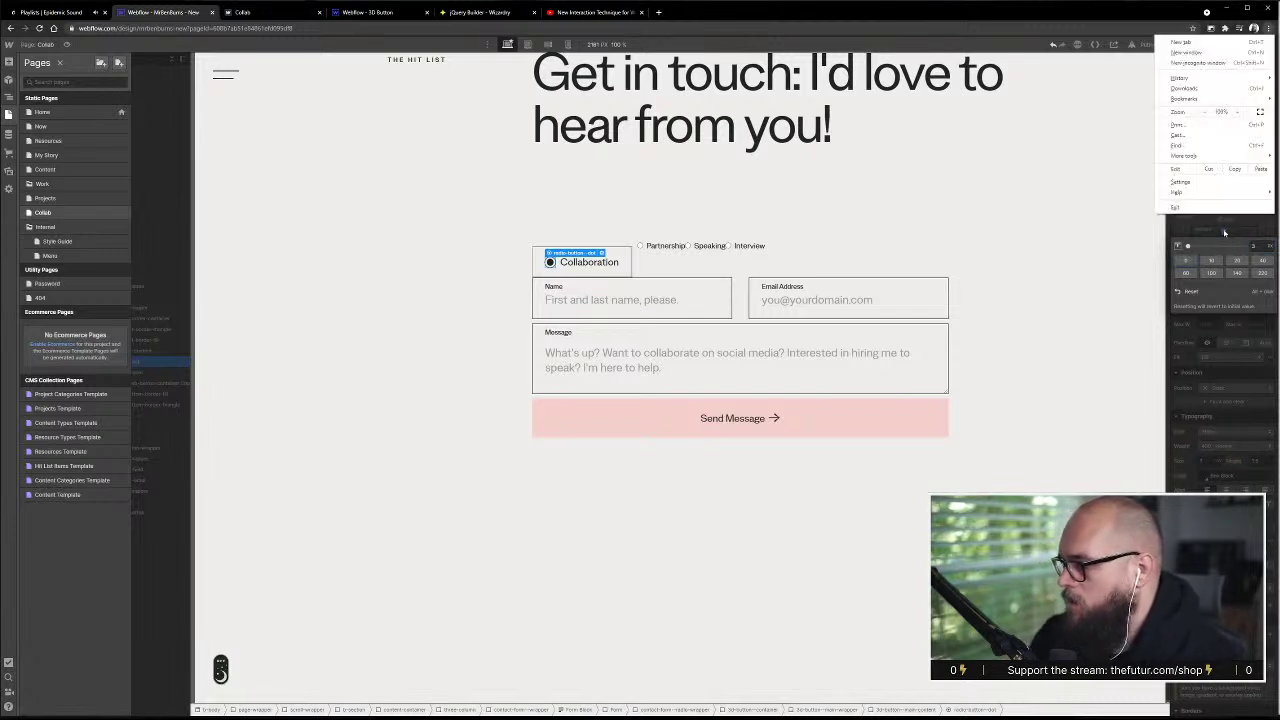
left_click(1225, 234)
left_click(1225, 234)
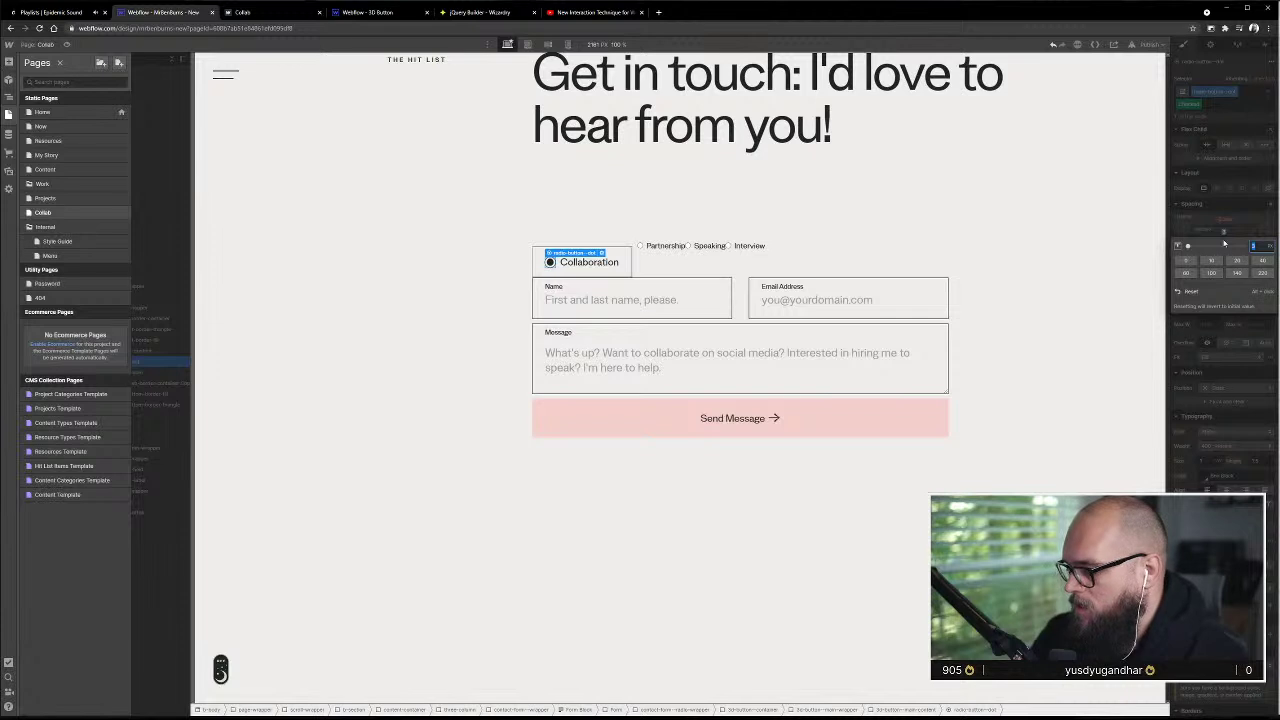
key("Escape")
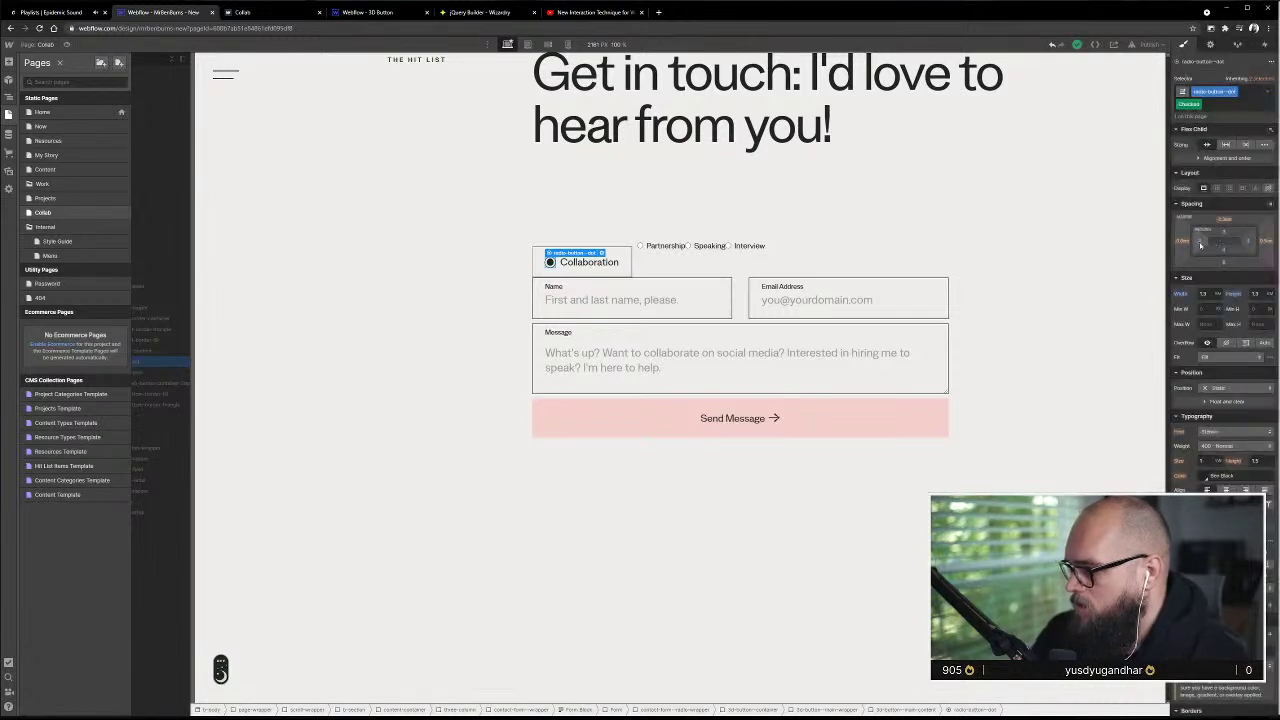
- Adjust the remaining padding sides, then select the contact form's section in the Navigator
left_click(1200, 244)
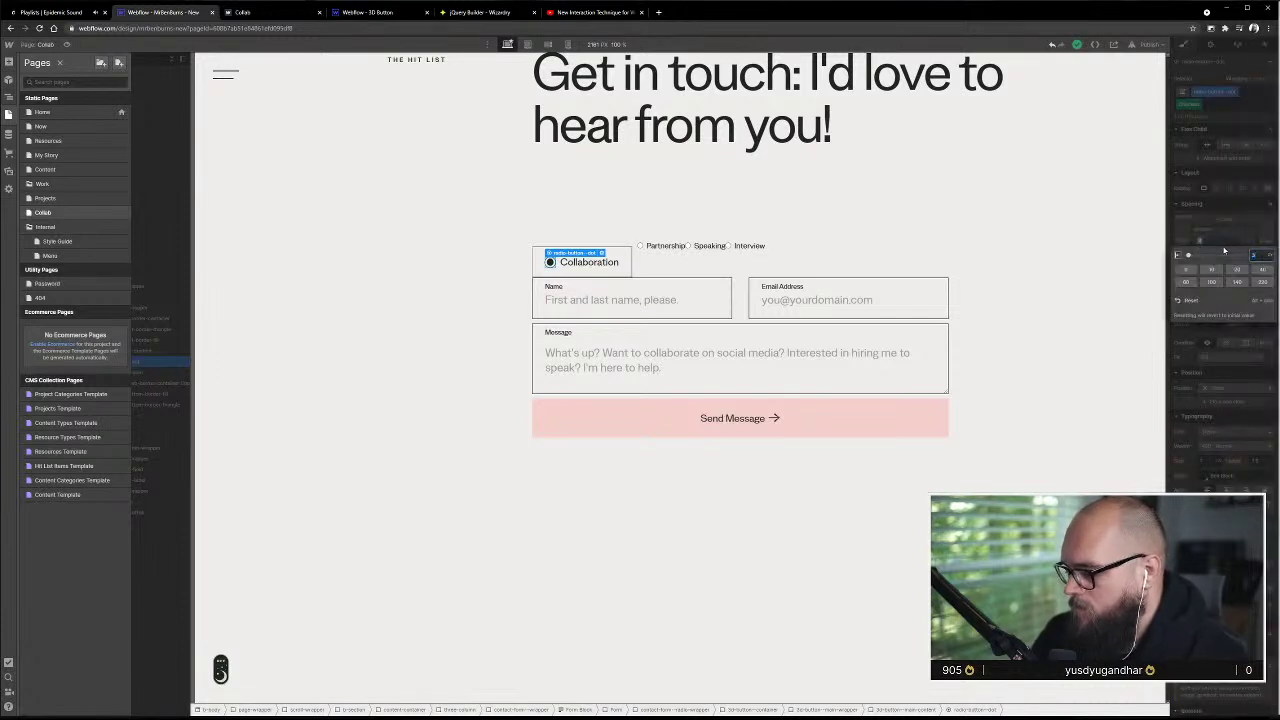
key("Escape")
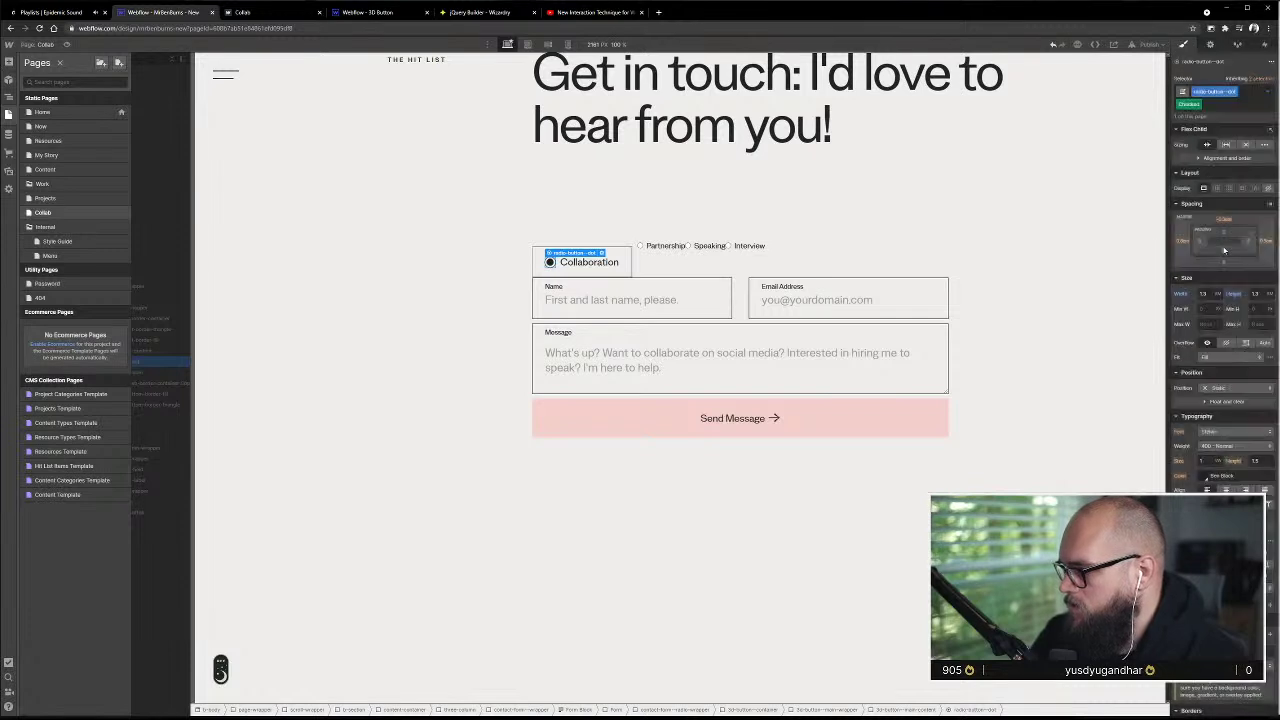
left_click(1248, 245)
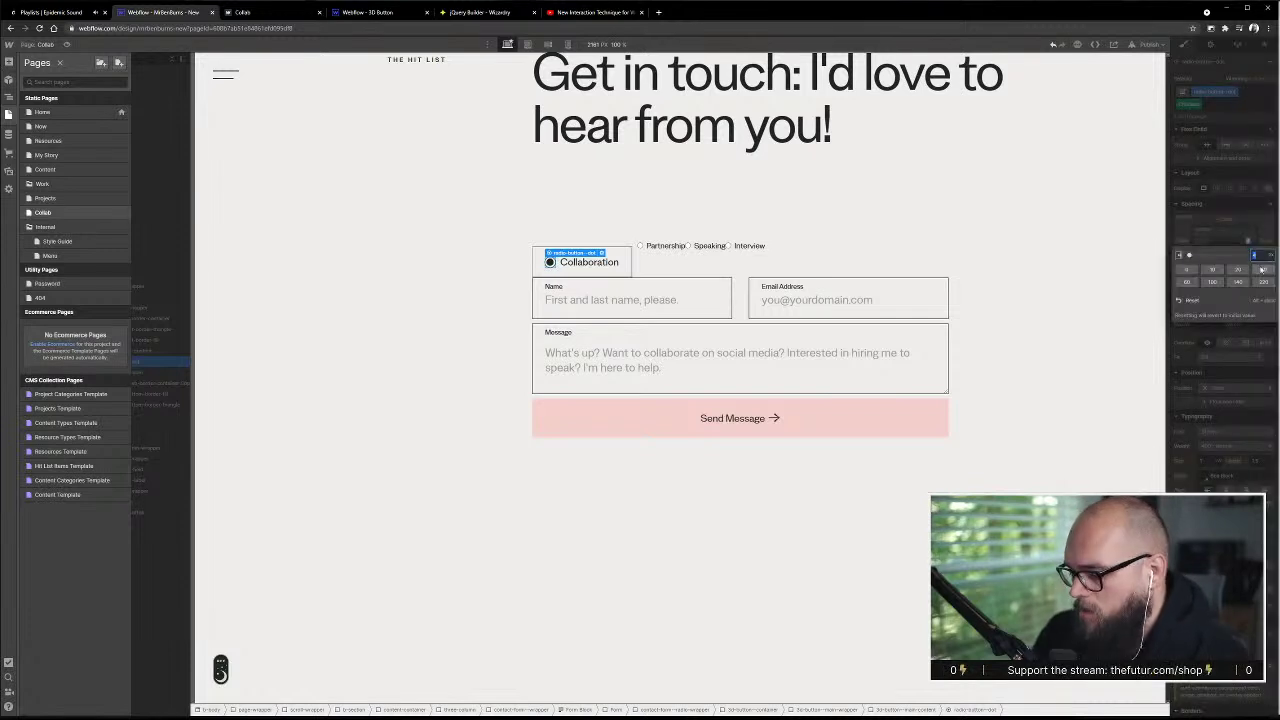
left_click(1262, 269)
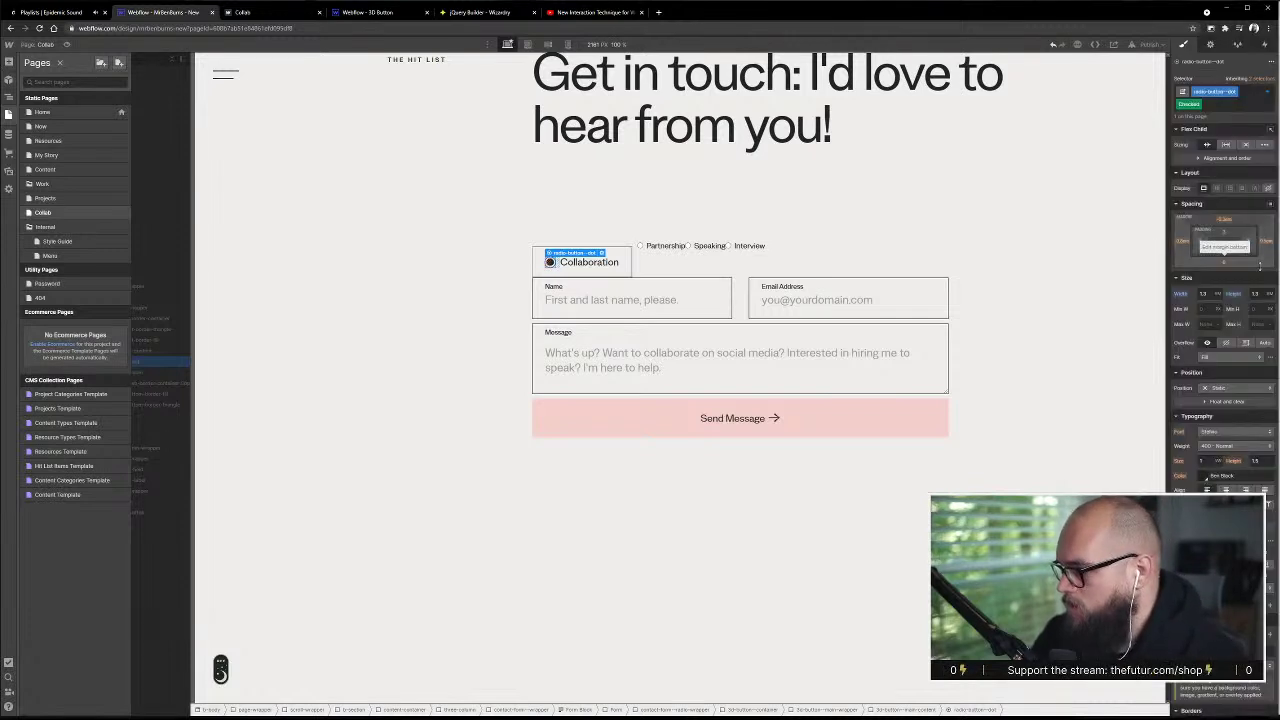
left_click(1222, 252)
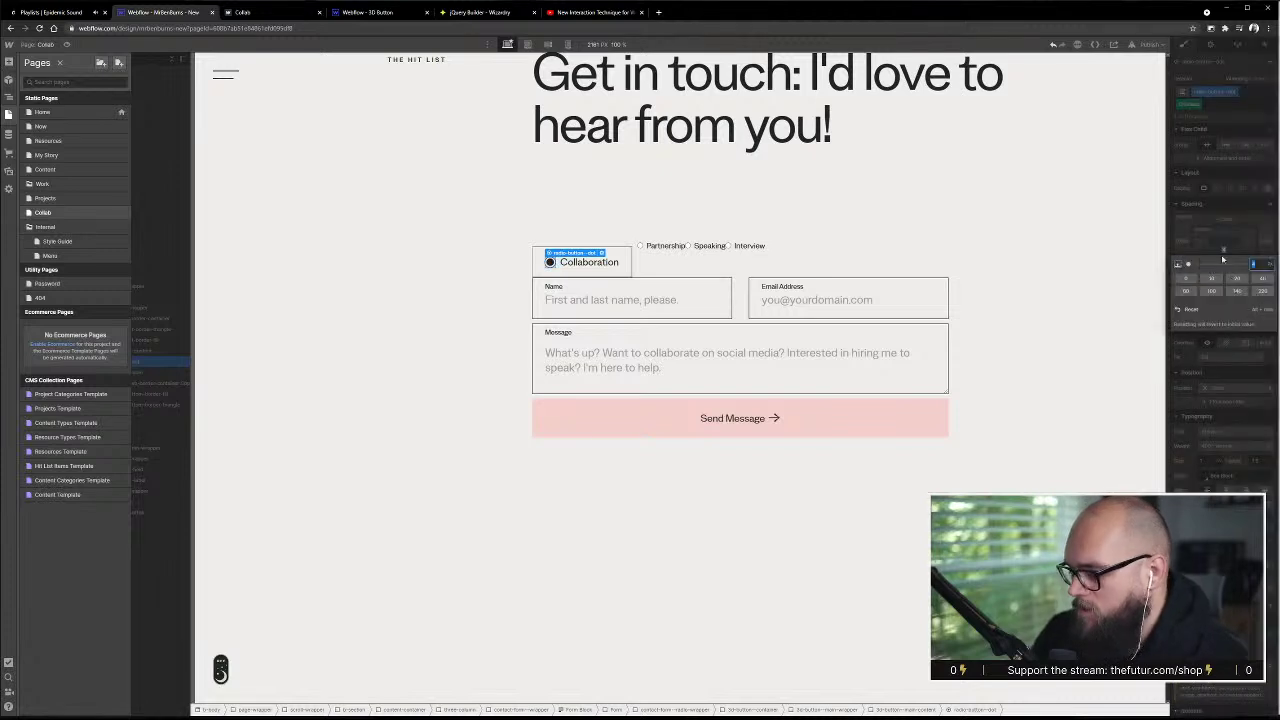
key("Return")
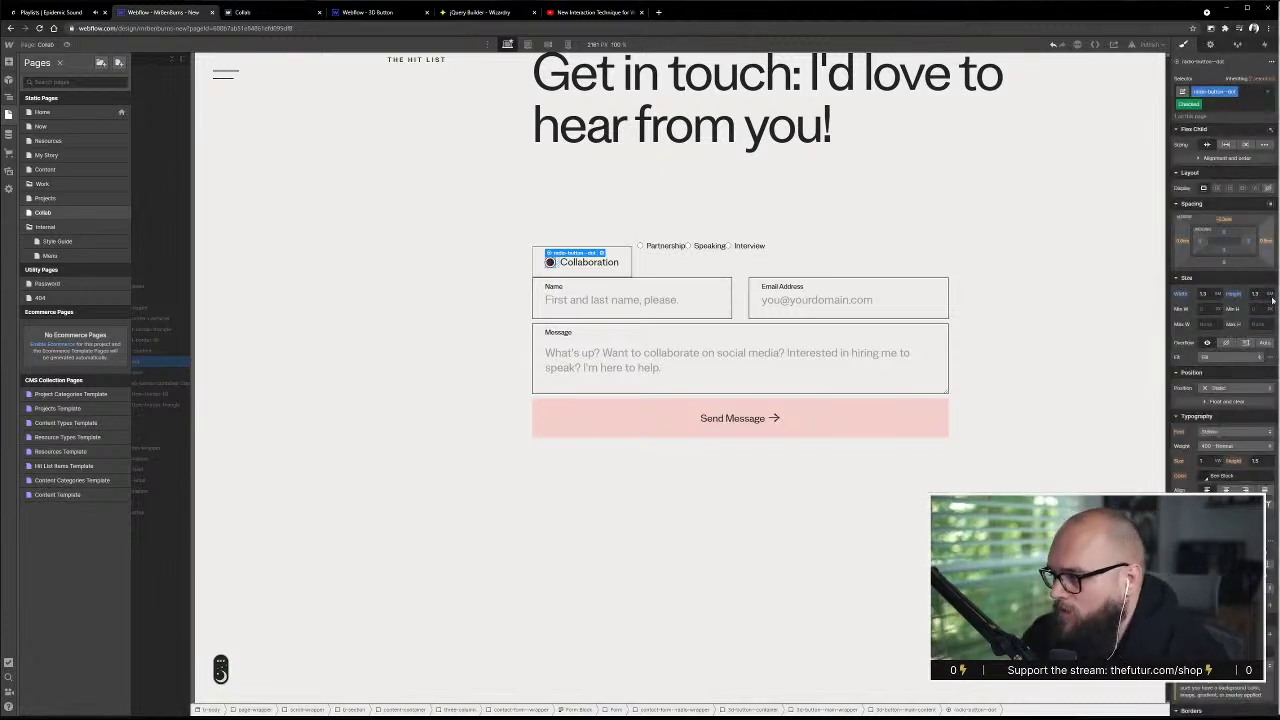
key("z")
left_click(528, 223)
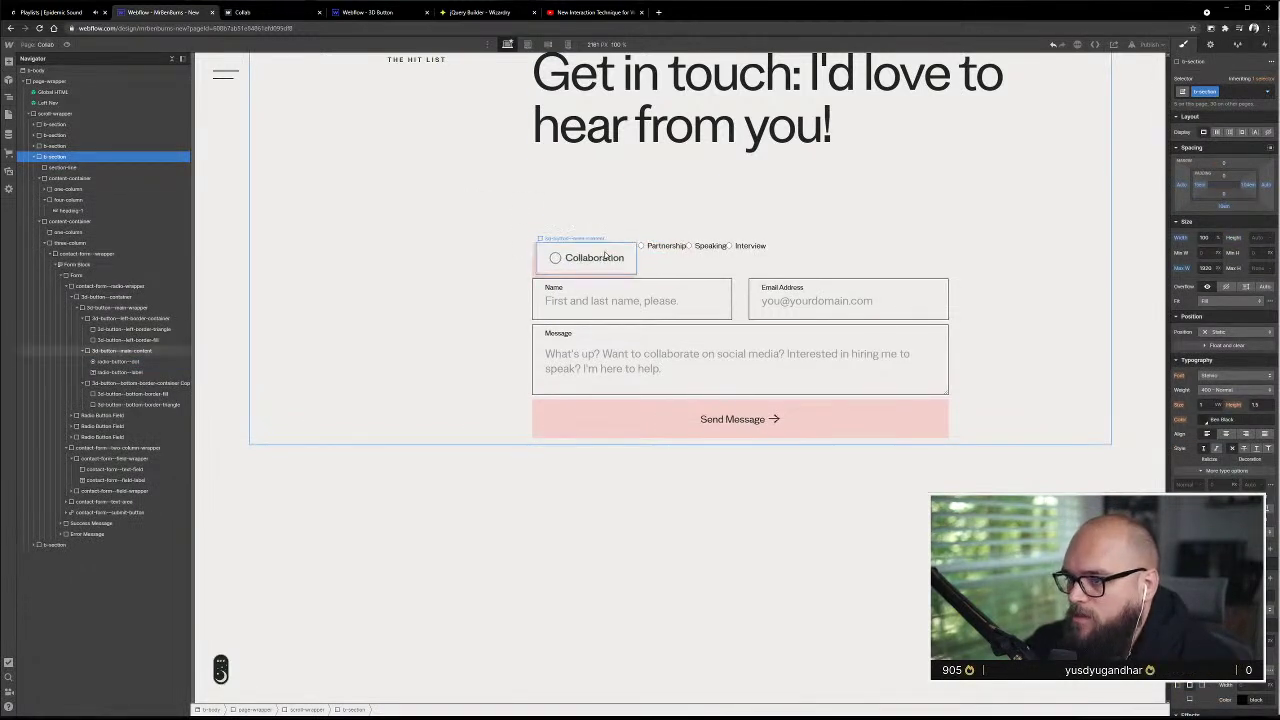
- Review the dot's Checked styling, select the section, and publish to the selected domains
left_click(555, 258)
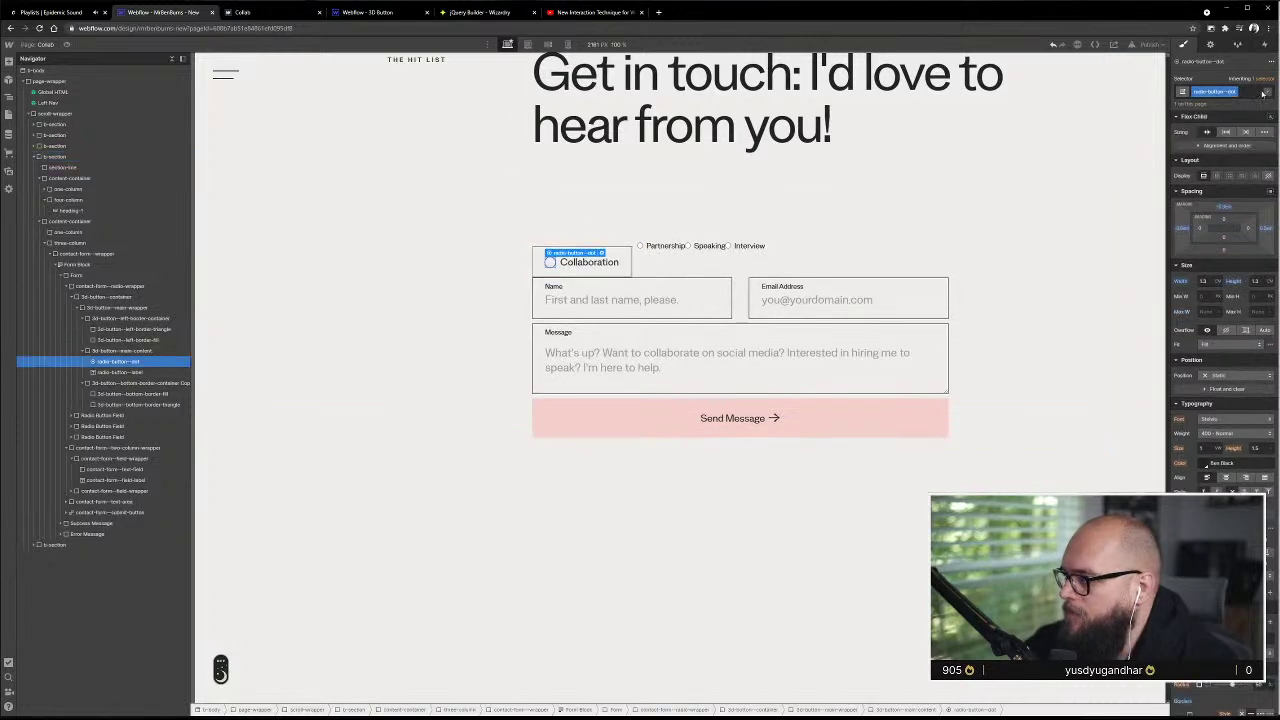
left_click(1257, 97)
left_click(1197, 162)
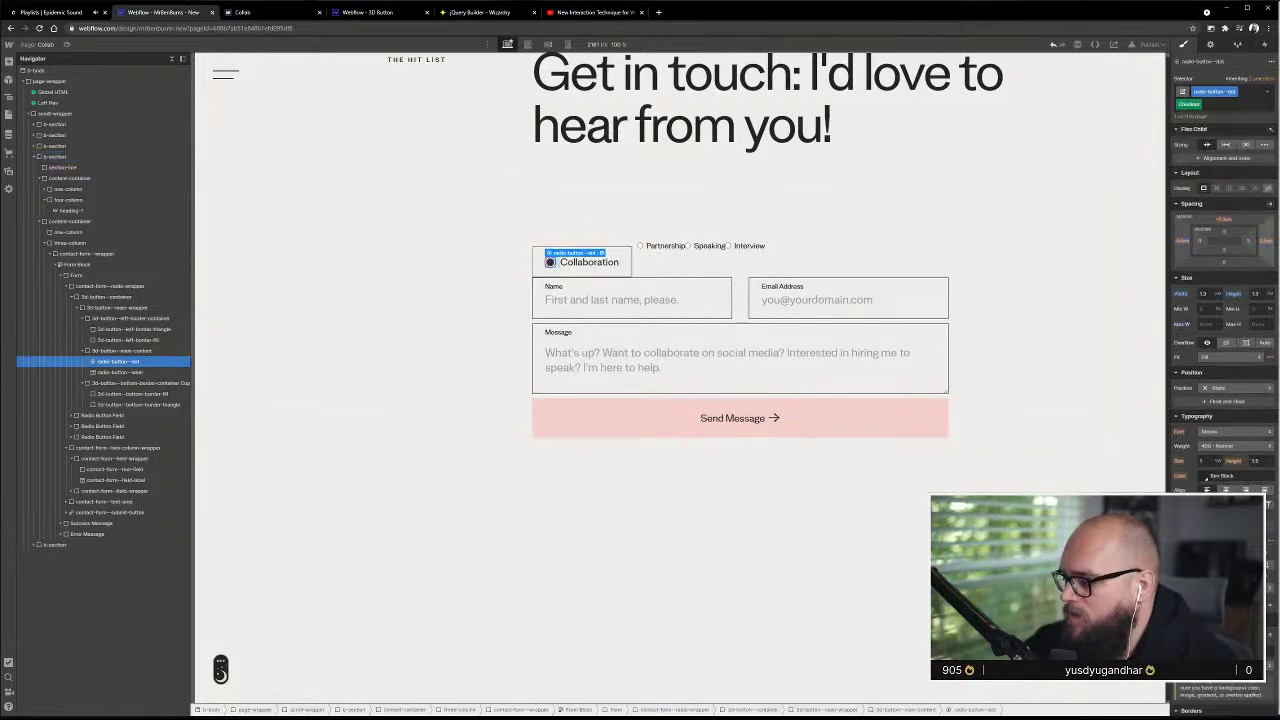
scroll(1222, 400, "down", 3)
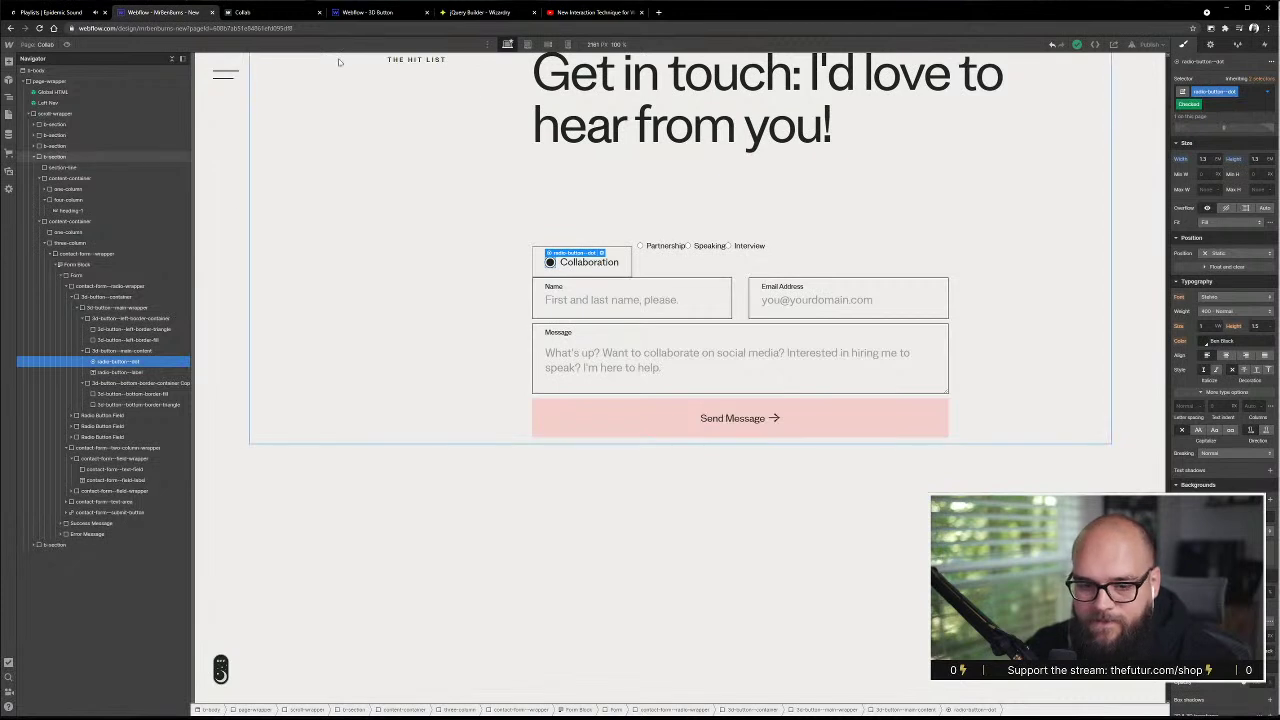
left_click(306, 157)
left_click(1145, 45)
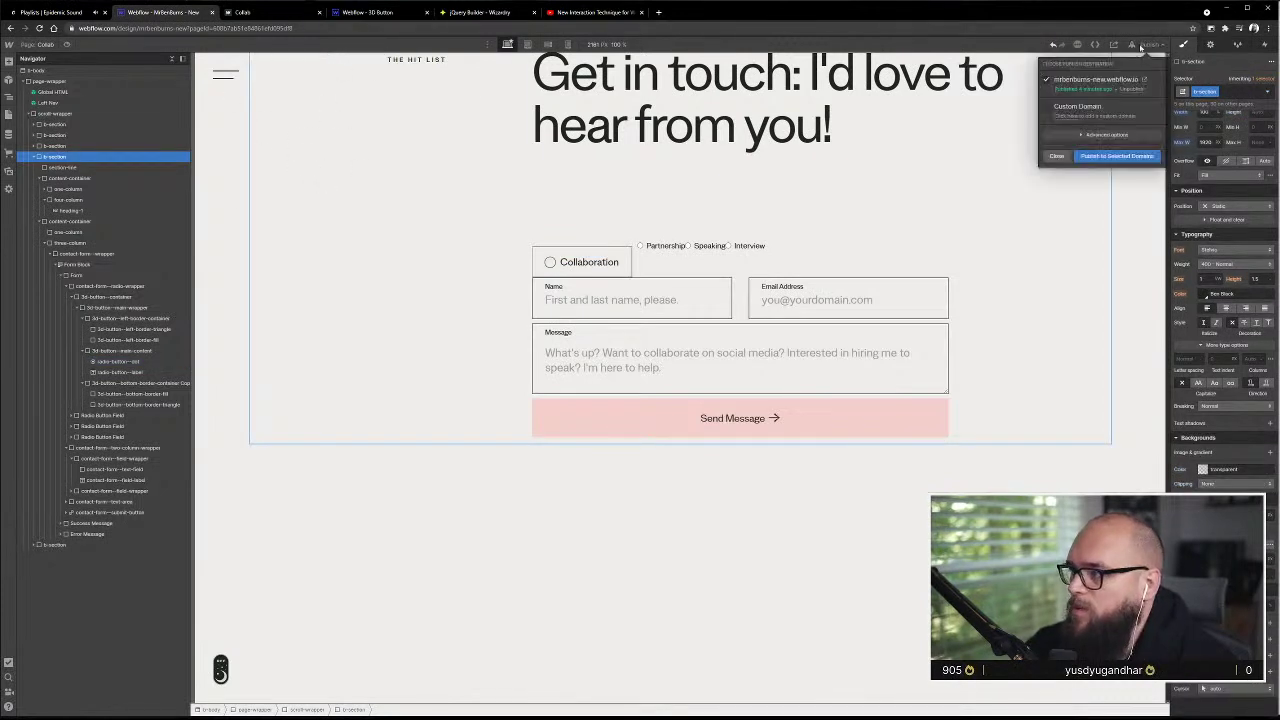
left_click(1090, 155)
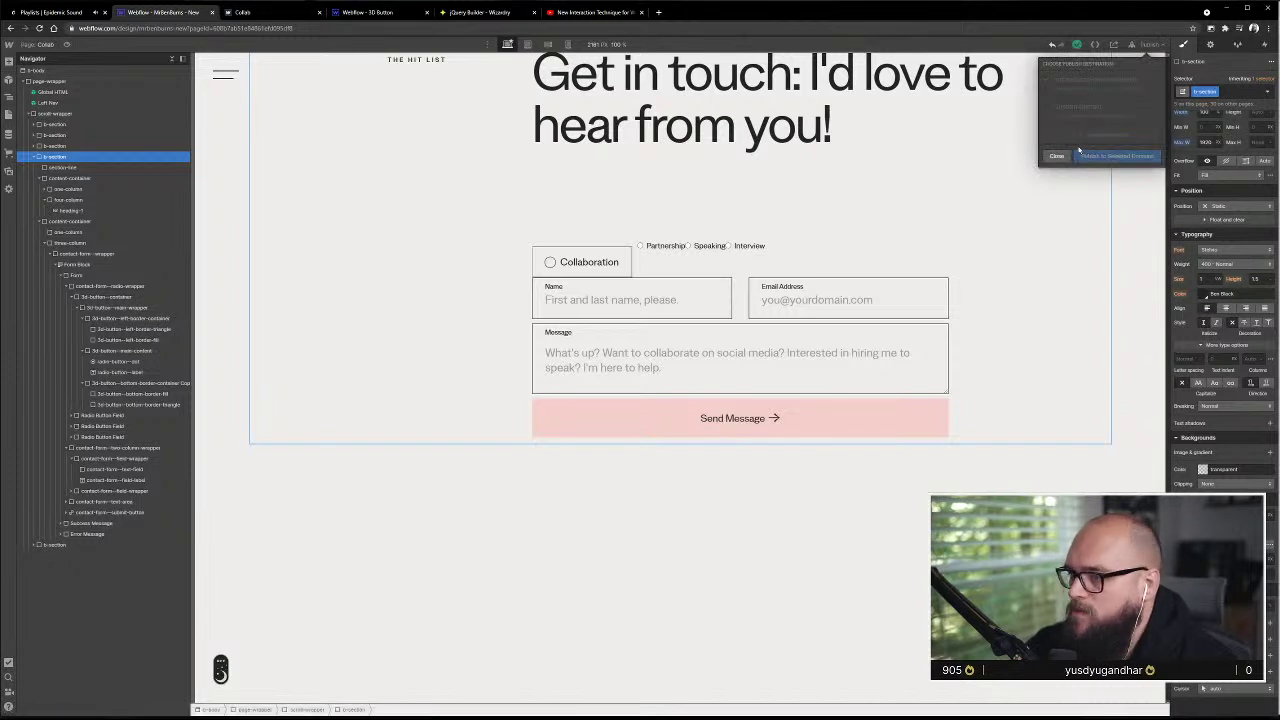
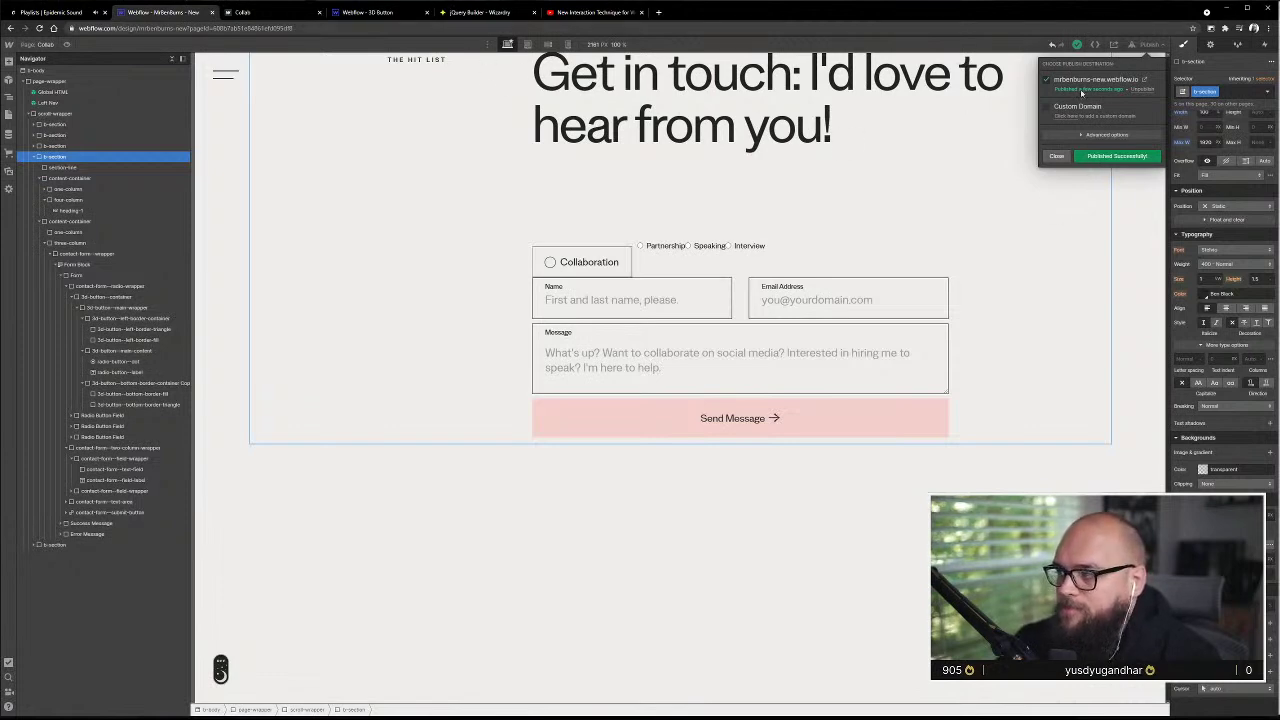
- Republish to the selected domains, then reload the live Collab page and check the Collaboration option
left_click(1148, 44)
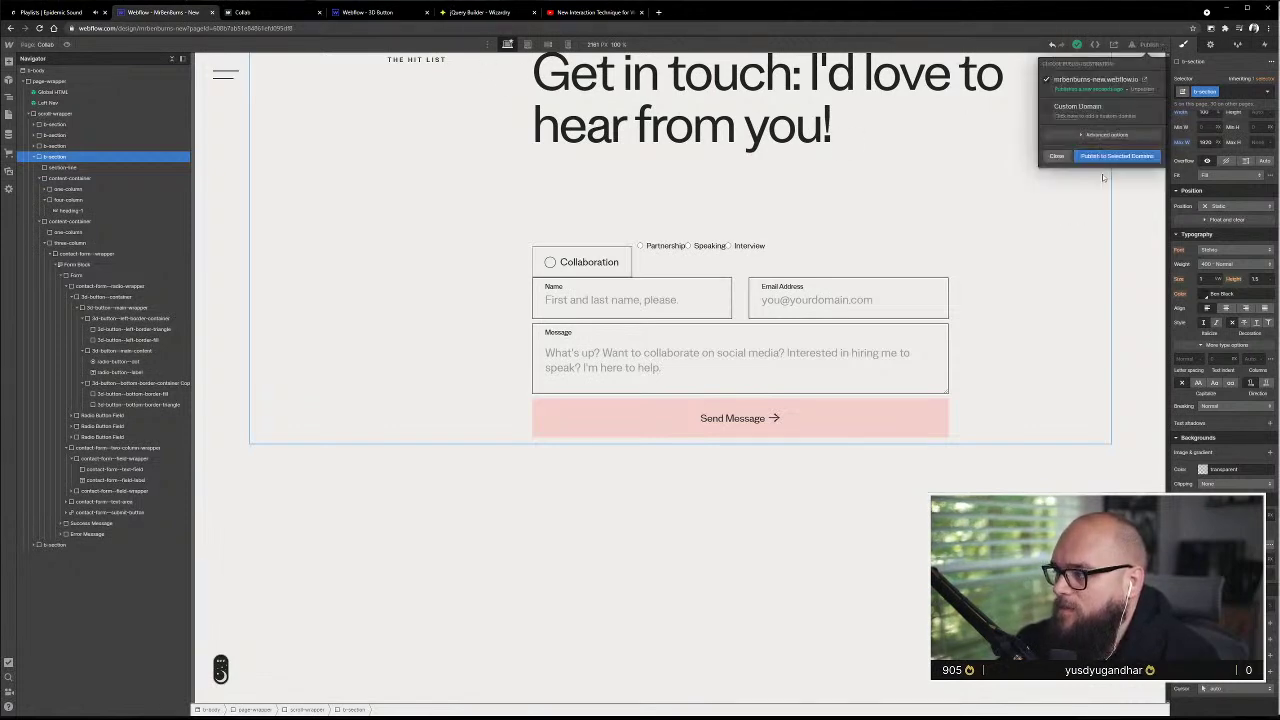
left_click(1120, 159)
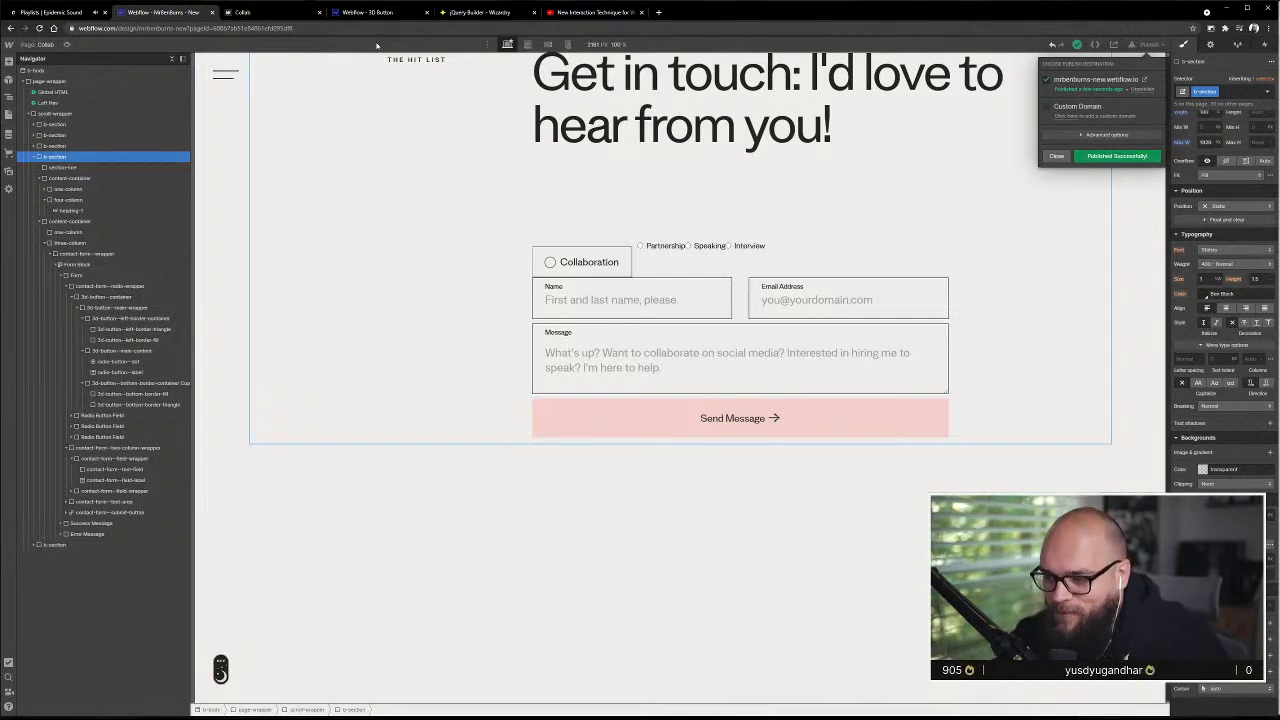
left_click(254, 11)
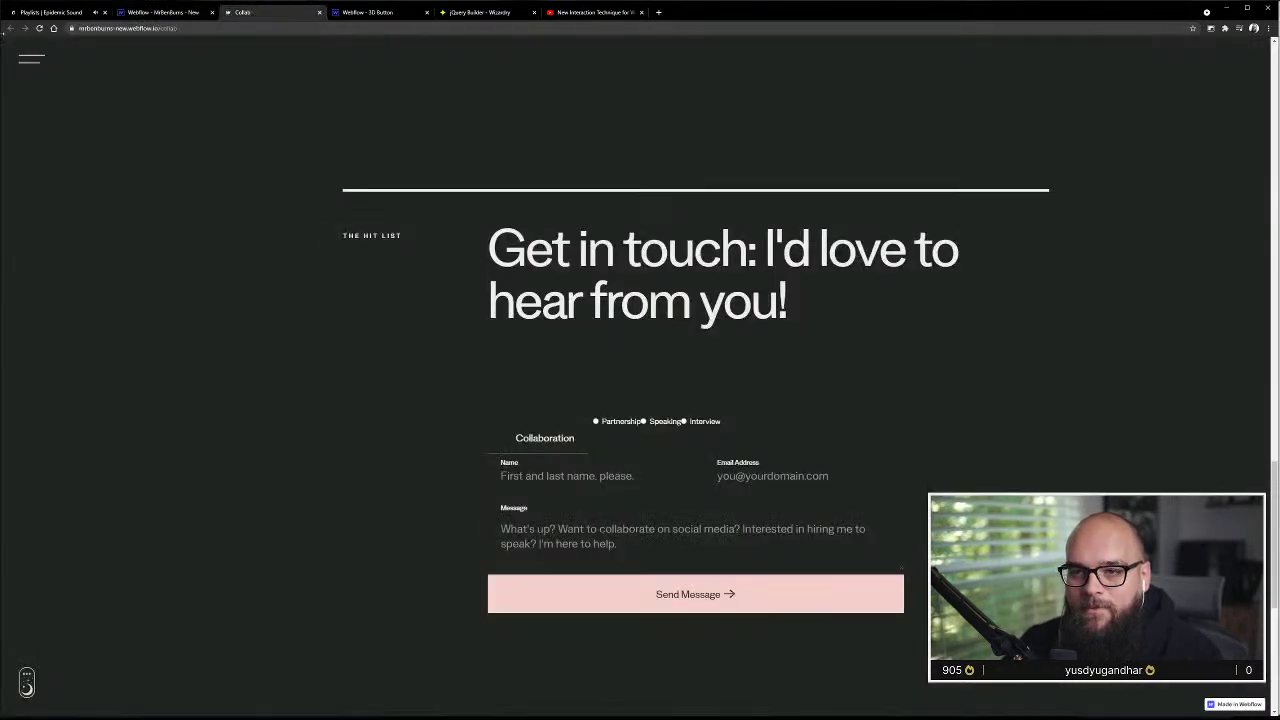
left_click(39, 28)
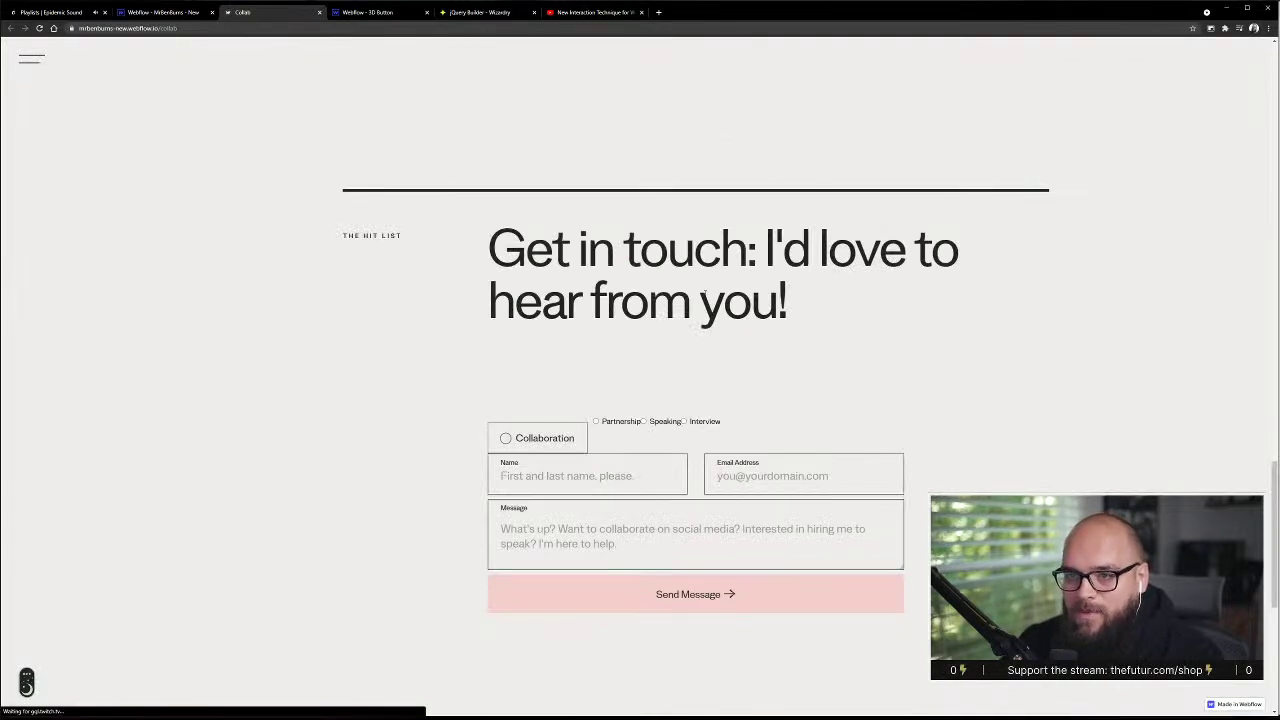
left_click(537, 444)
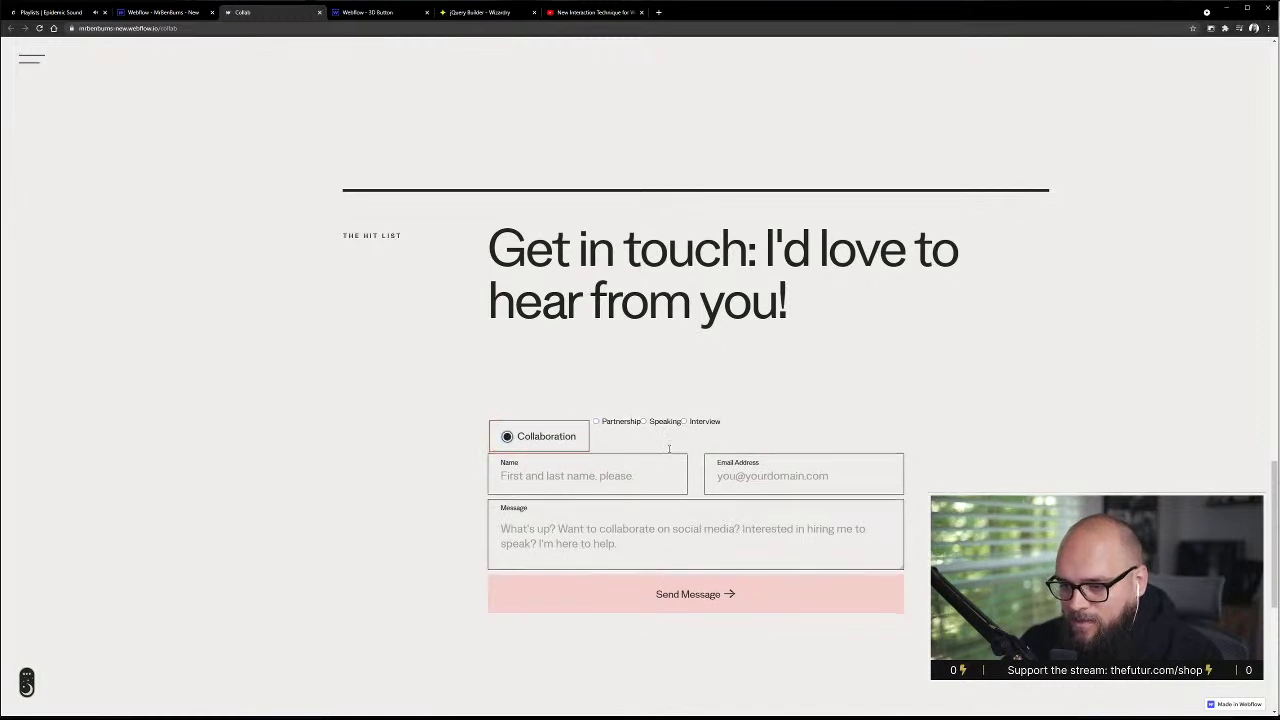
left_click(168, 12)
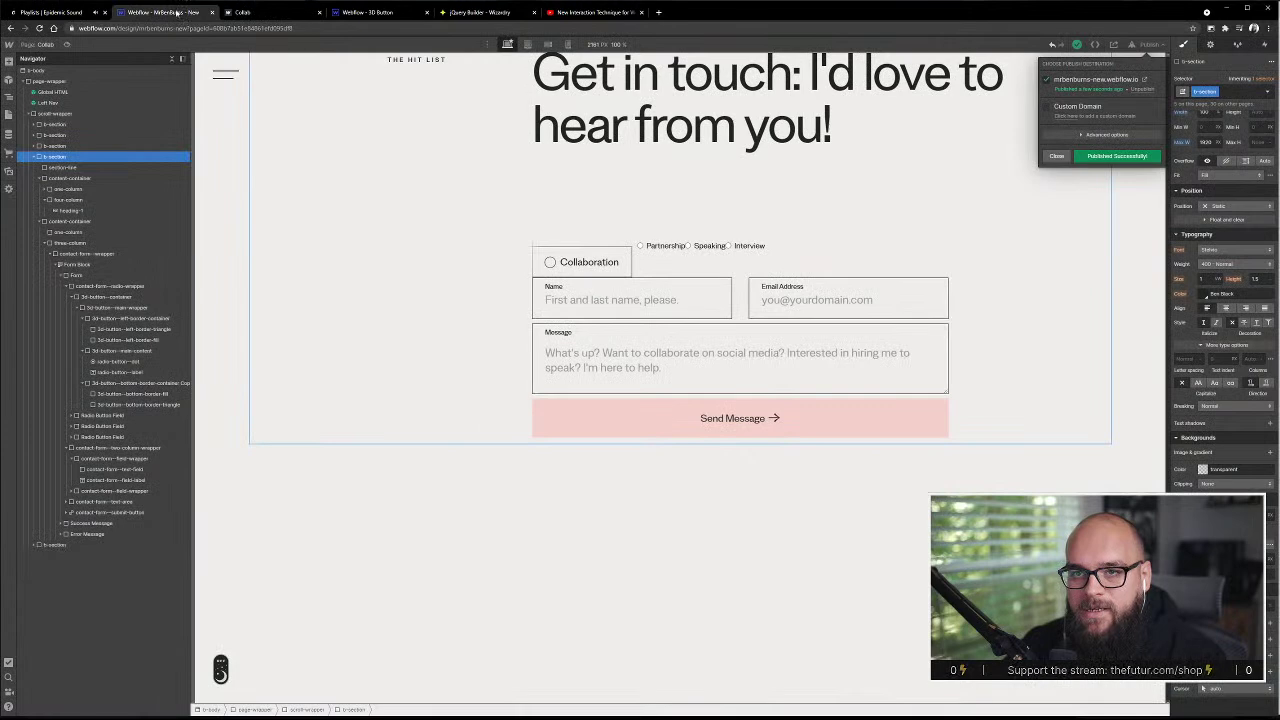
left_click(590, 262)
- Adjust the left and bottom padding of the Collaboration option's main content
left_click(590, 262)
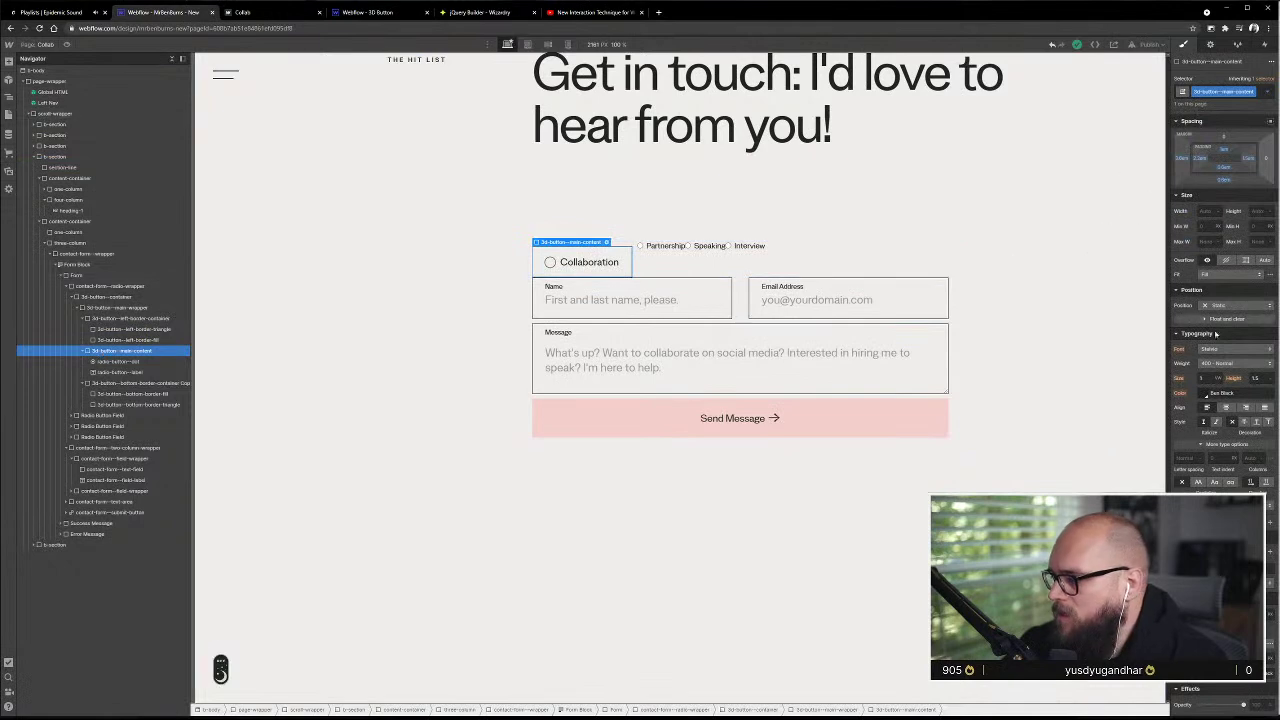
scroll(1214, 330, "up", 2)
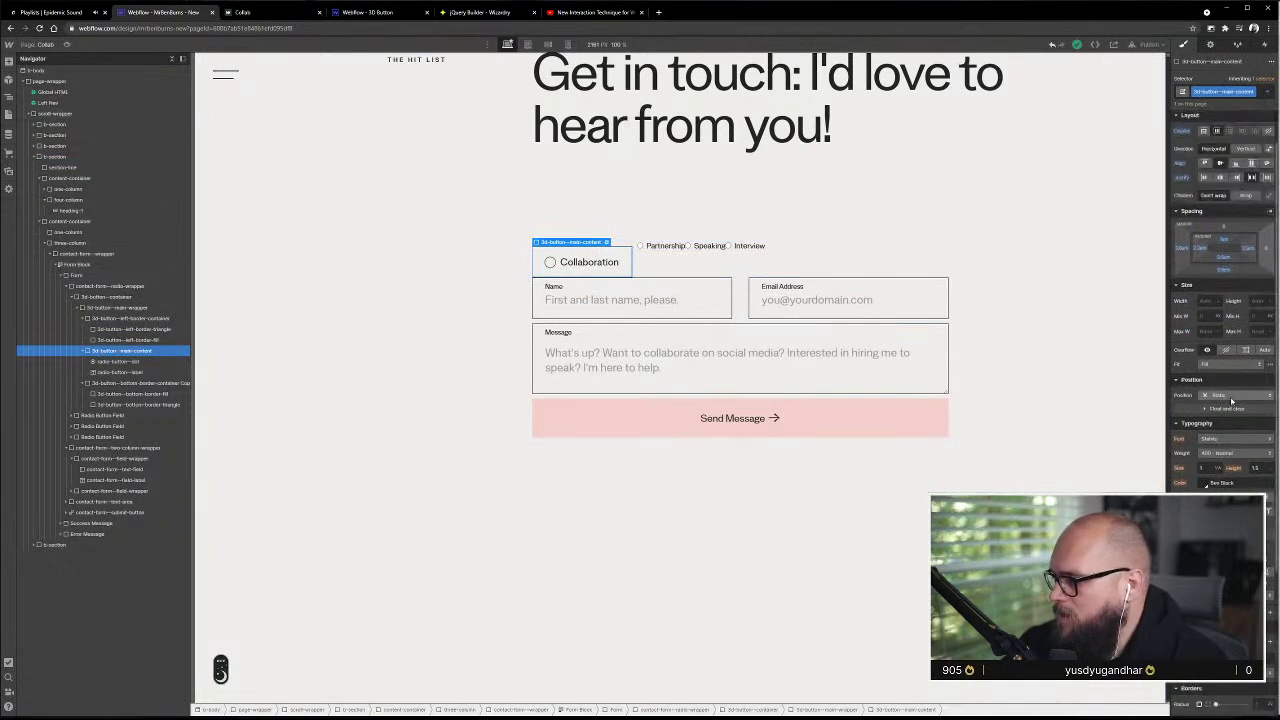
left_click(1184, 249)
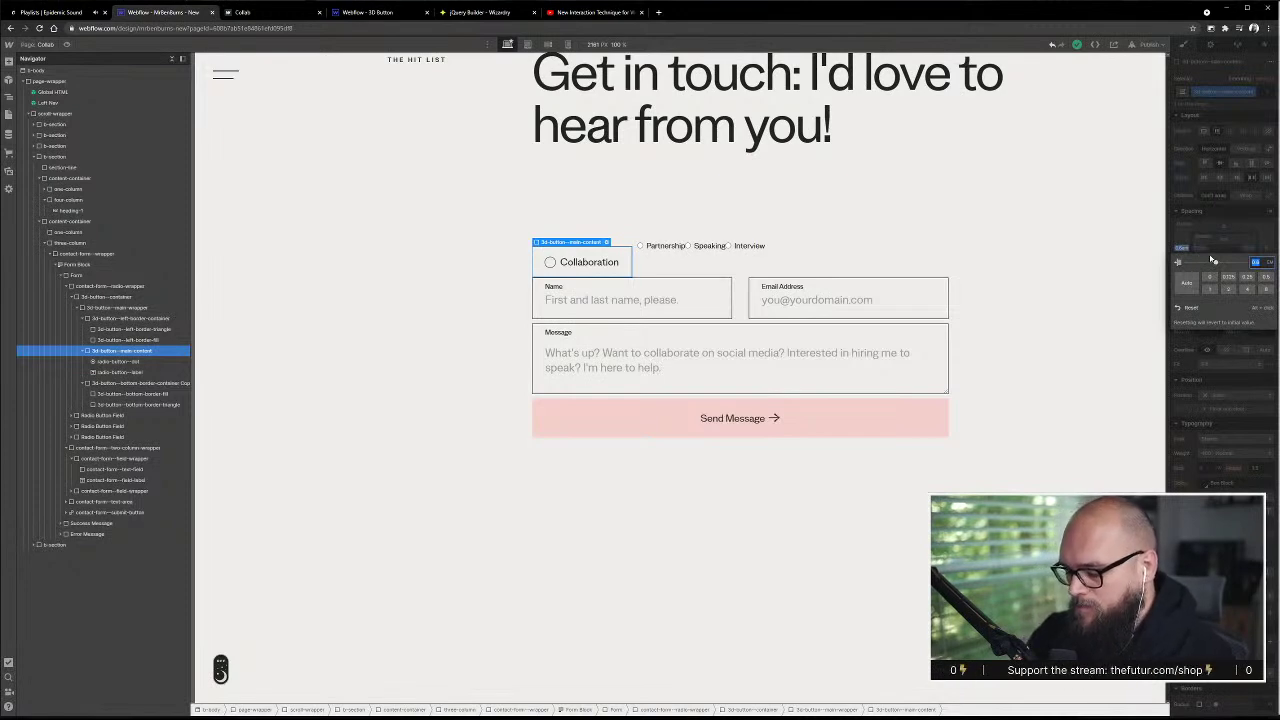
key("BackSpace")
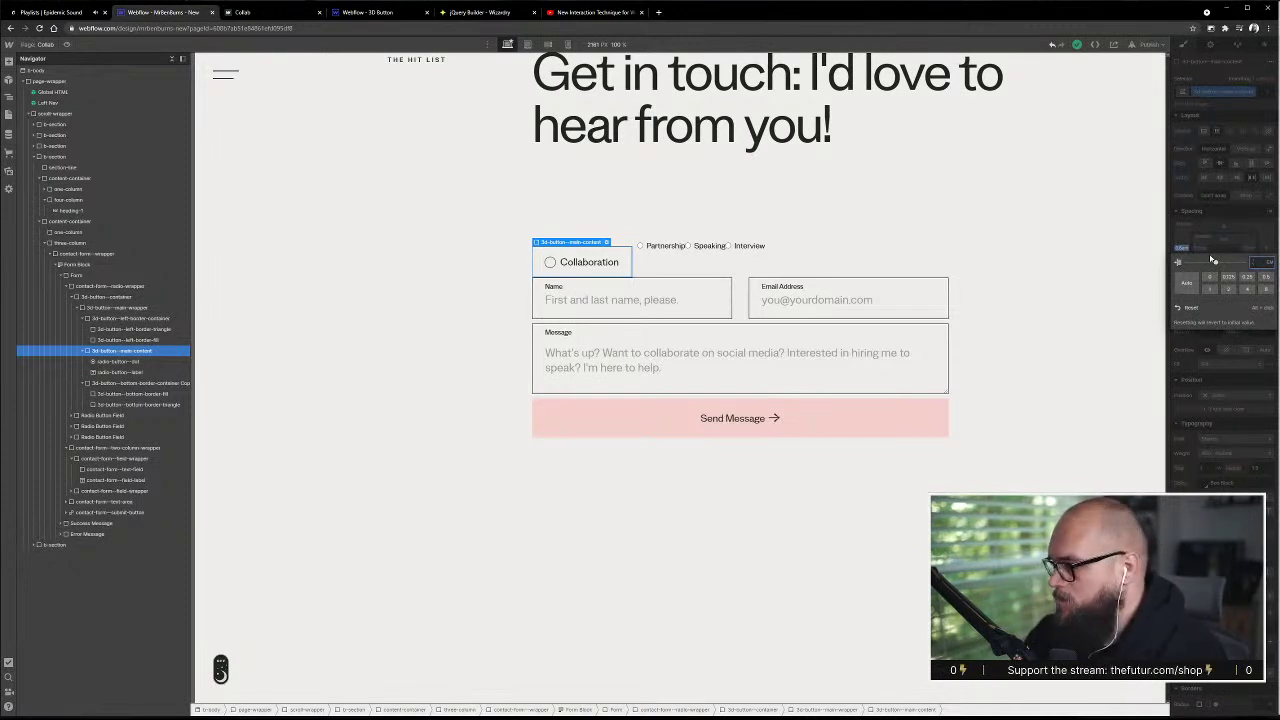
key("Return")
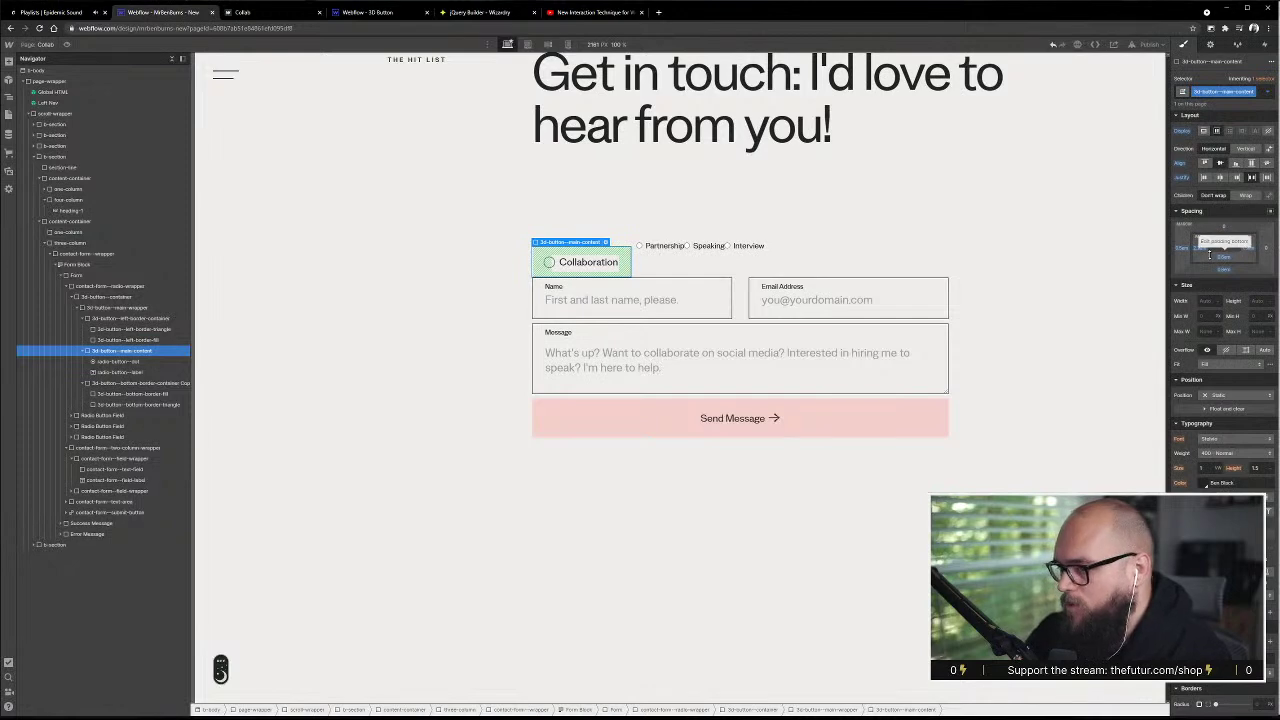
left_click(1222, 272)
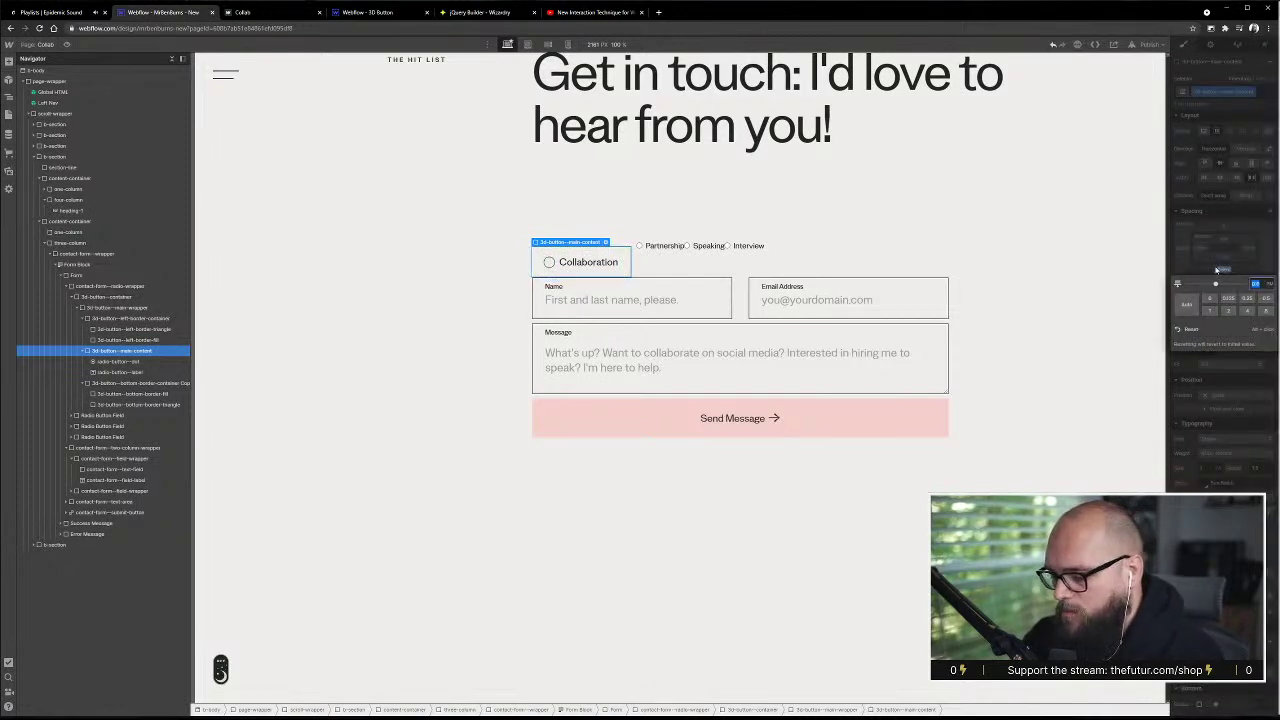
key("Escape")
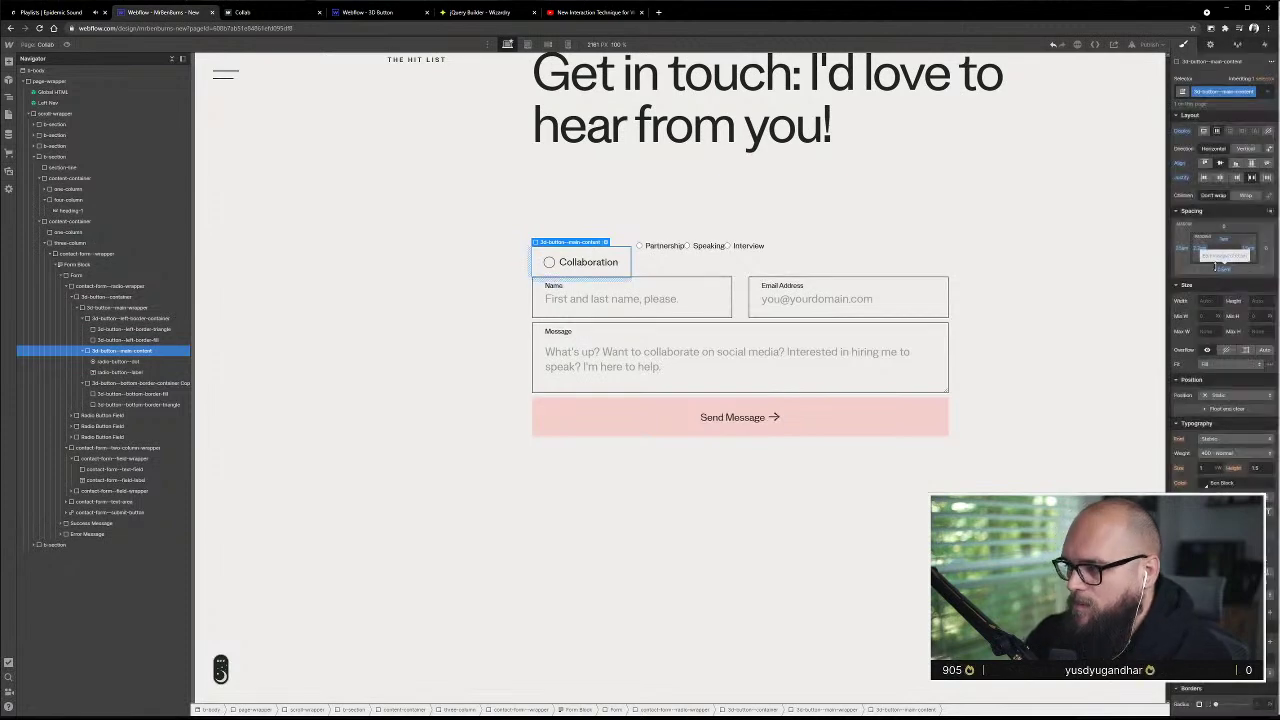
- Set the left border container's width to 0.5
left_click(140, 318)
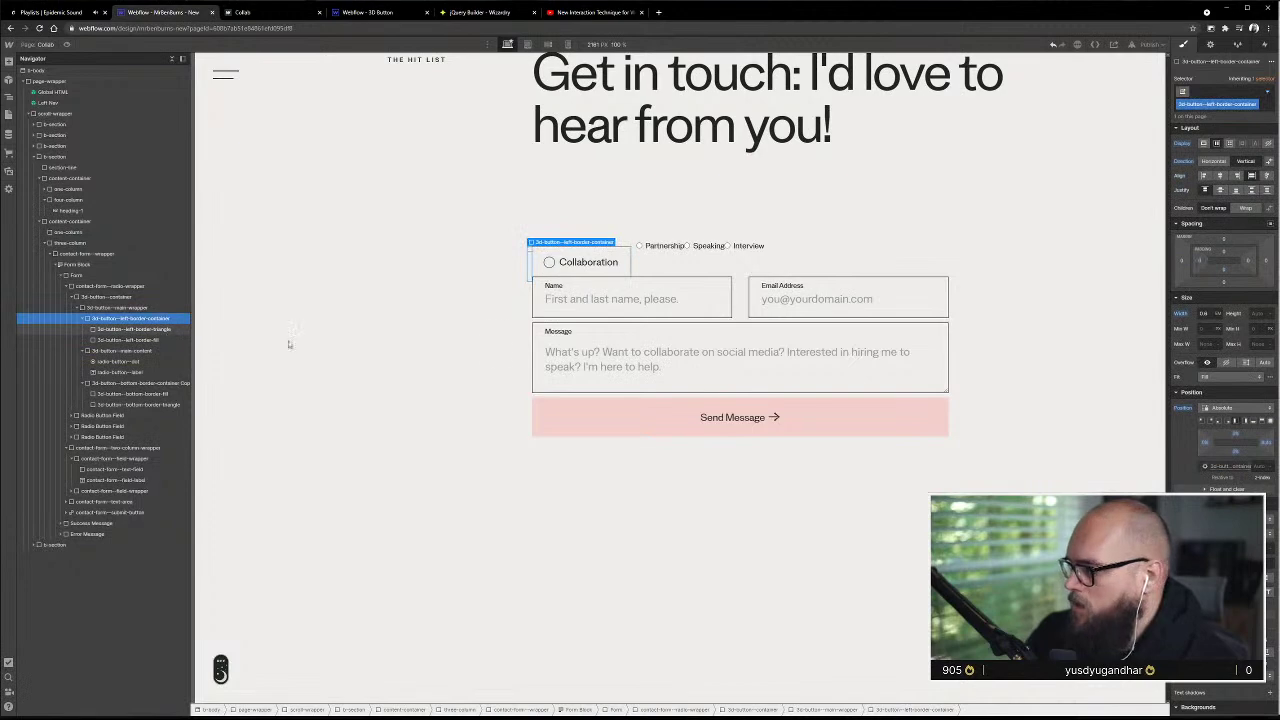
left_click(1204, 313)
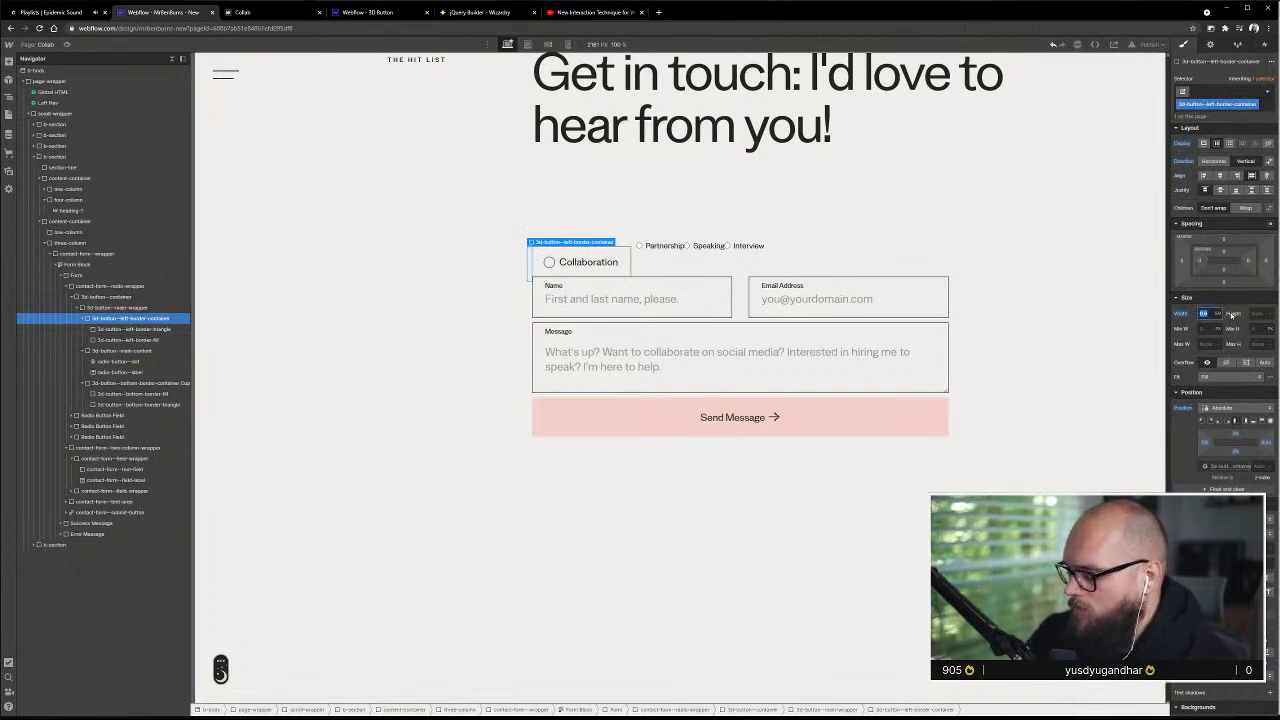
type("0.5")
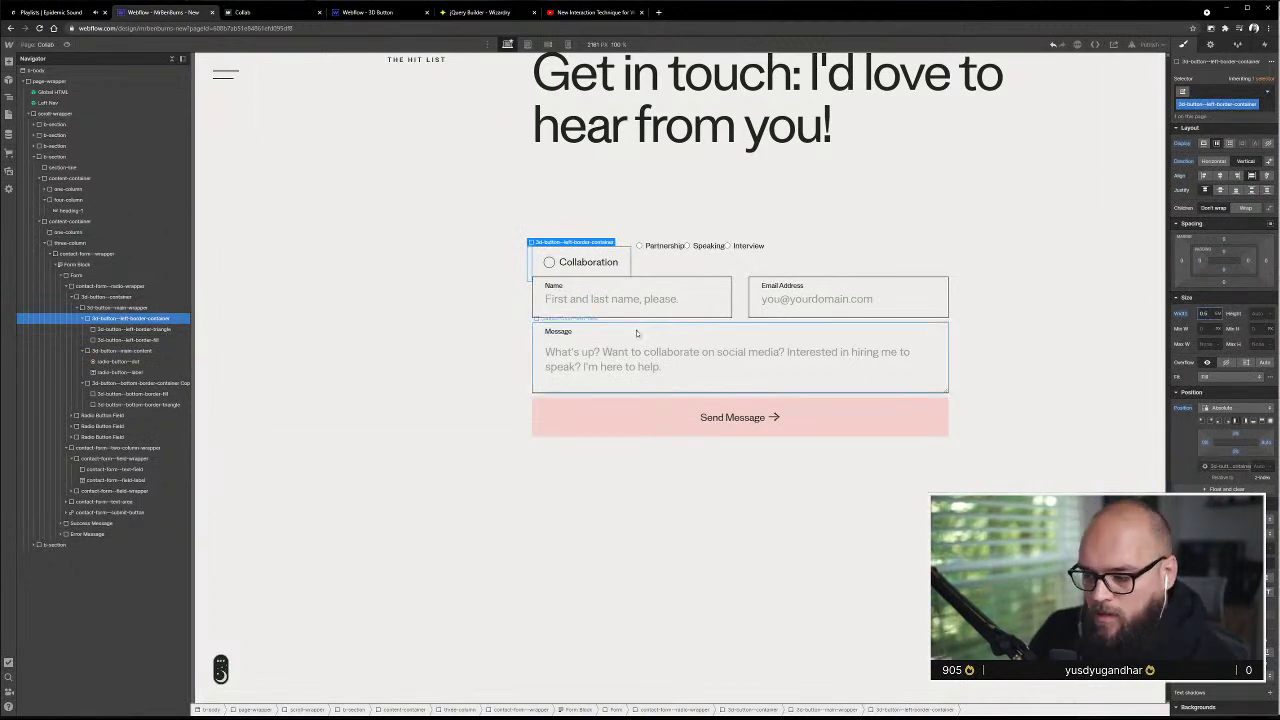
key("Return")
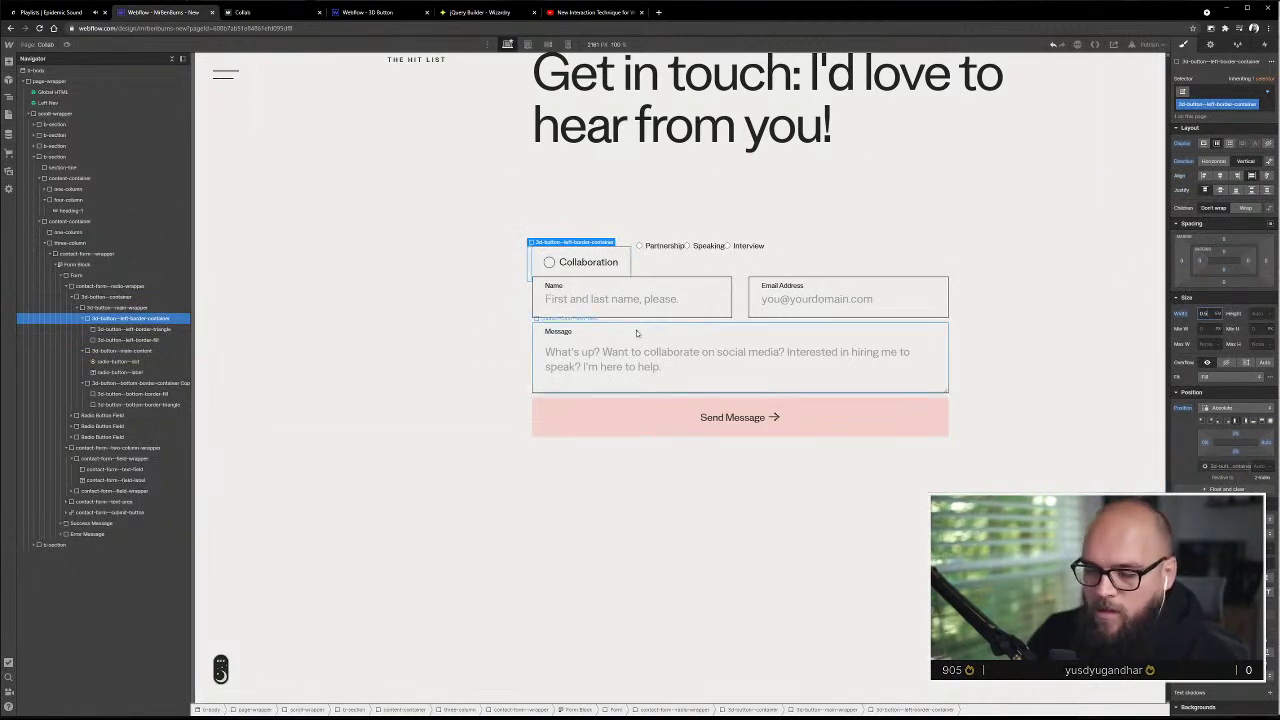
- Set the bottom border container copy's height to 0.5em
left_click(158, 330)
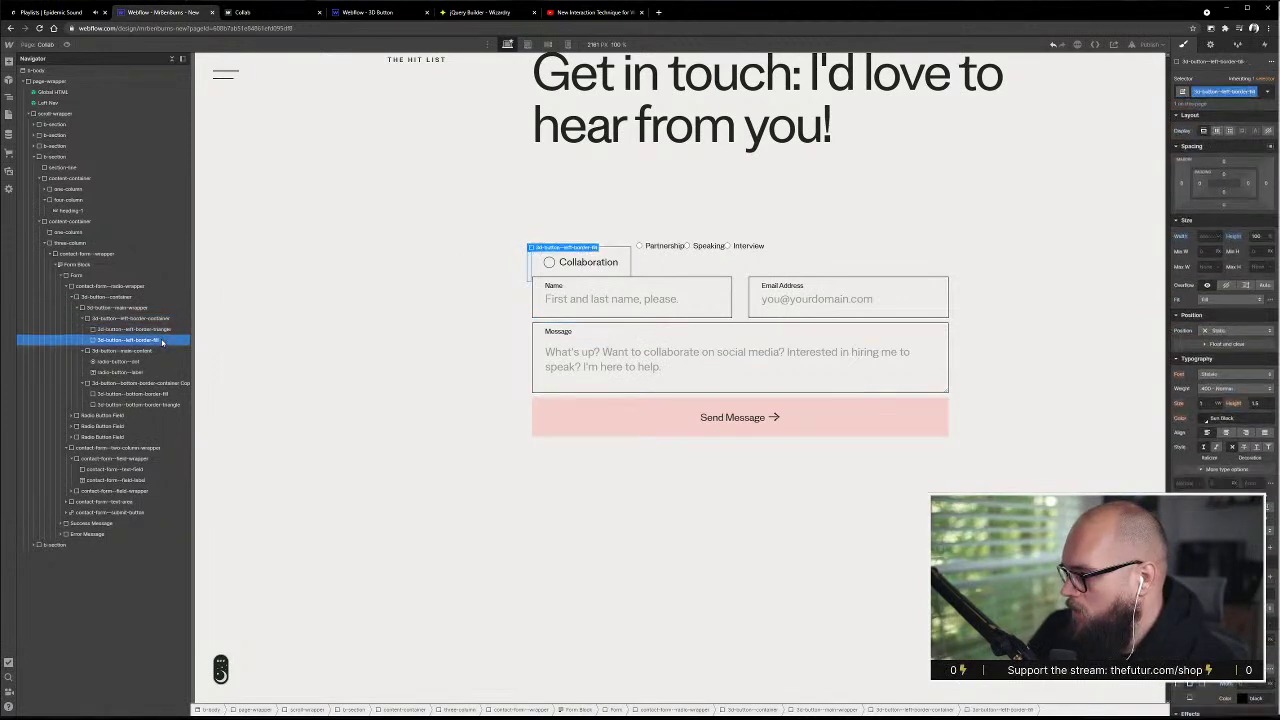
left_click(159, 351)
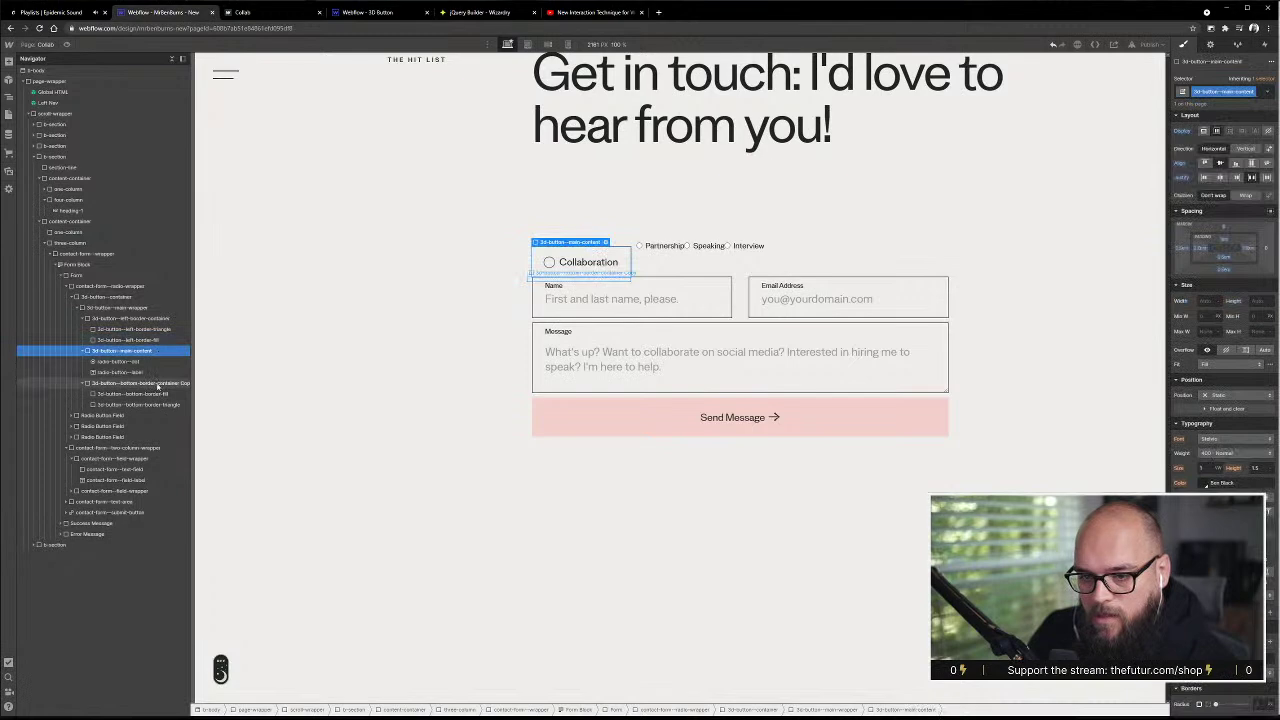
left_click(174, 386)
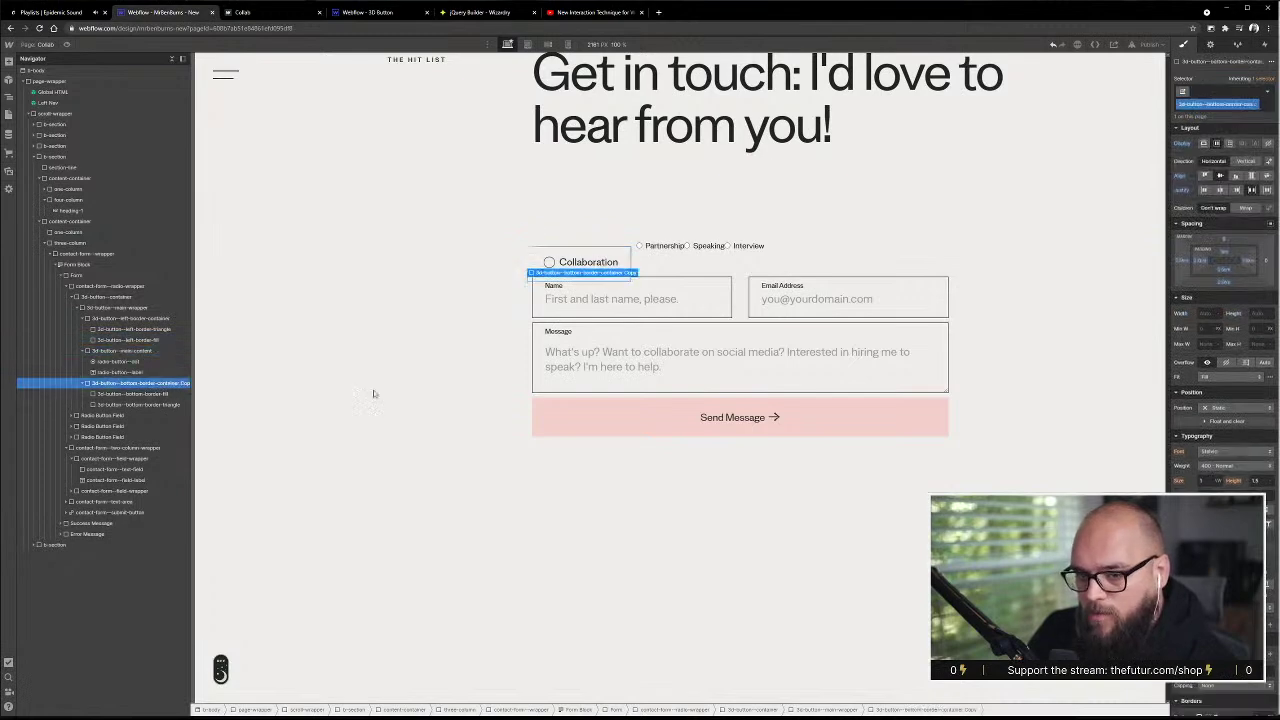
left_click(1257, 314)
type("0.5")
key("Return")
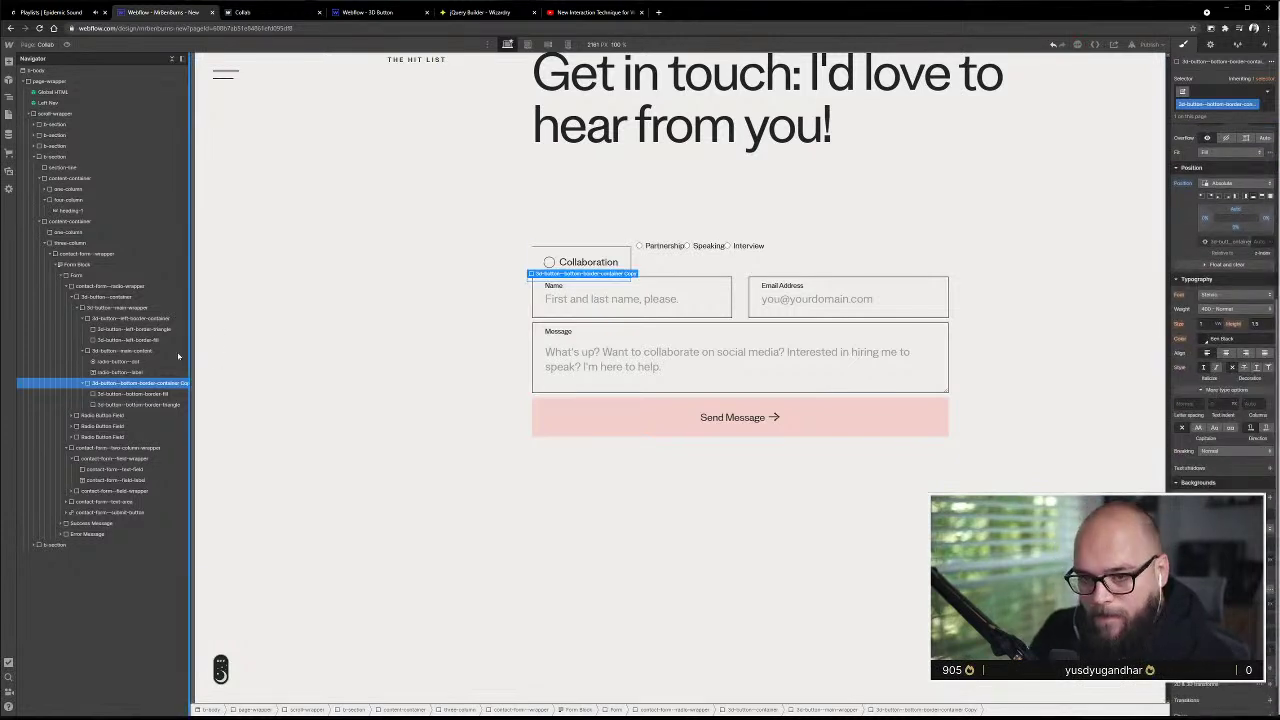
left_click(620, 262)
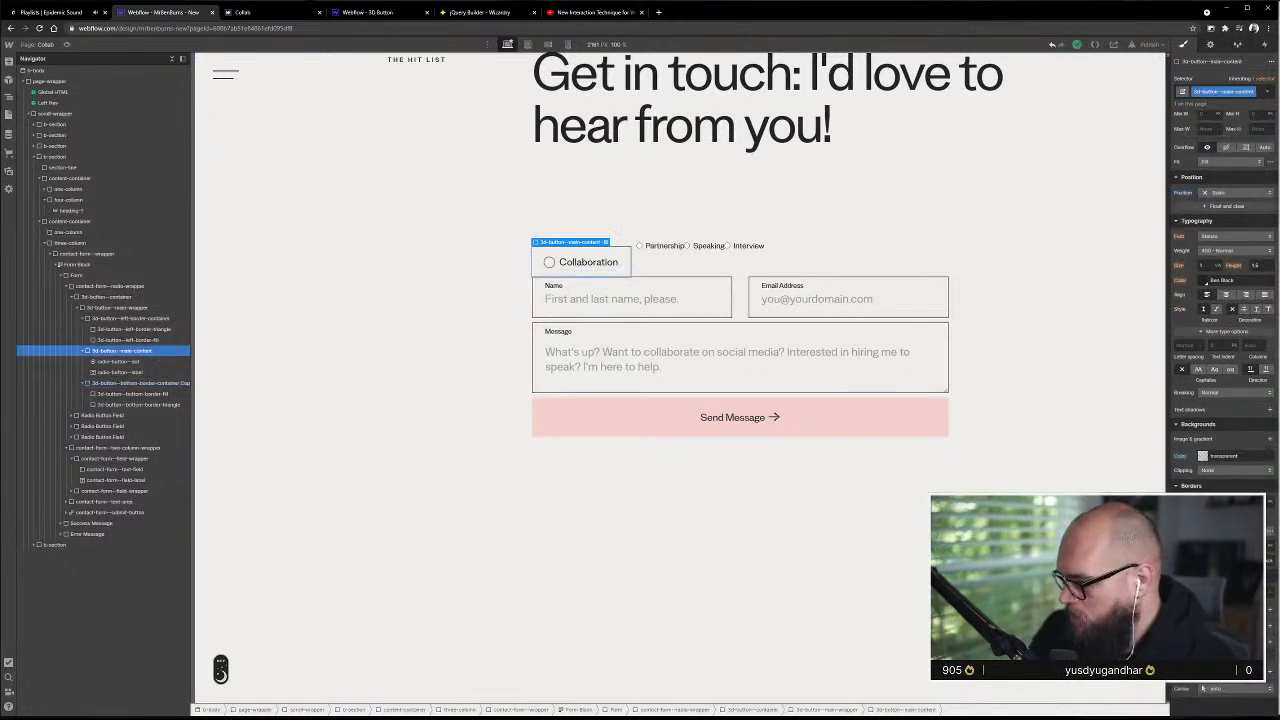
left_click(118, 307)
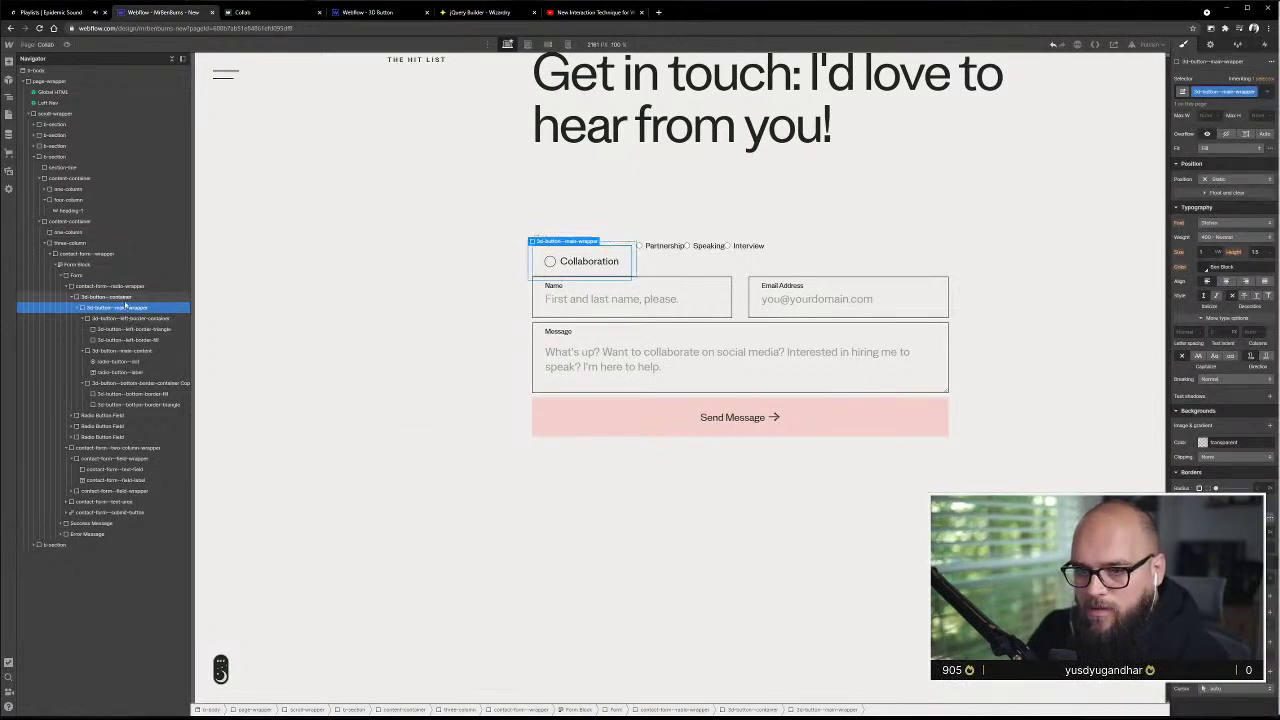
left_click(134, 329)
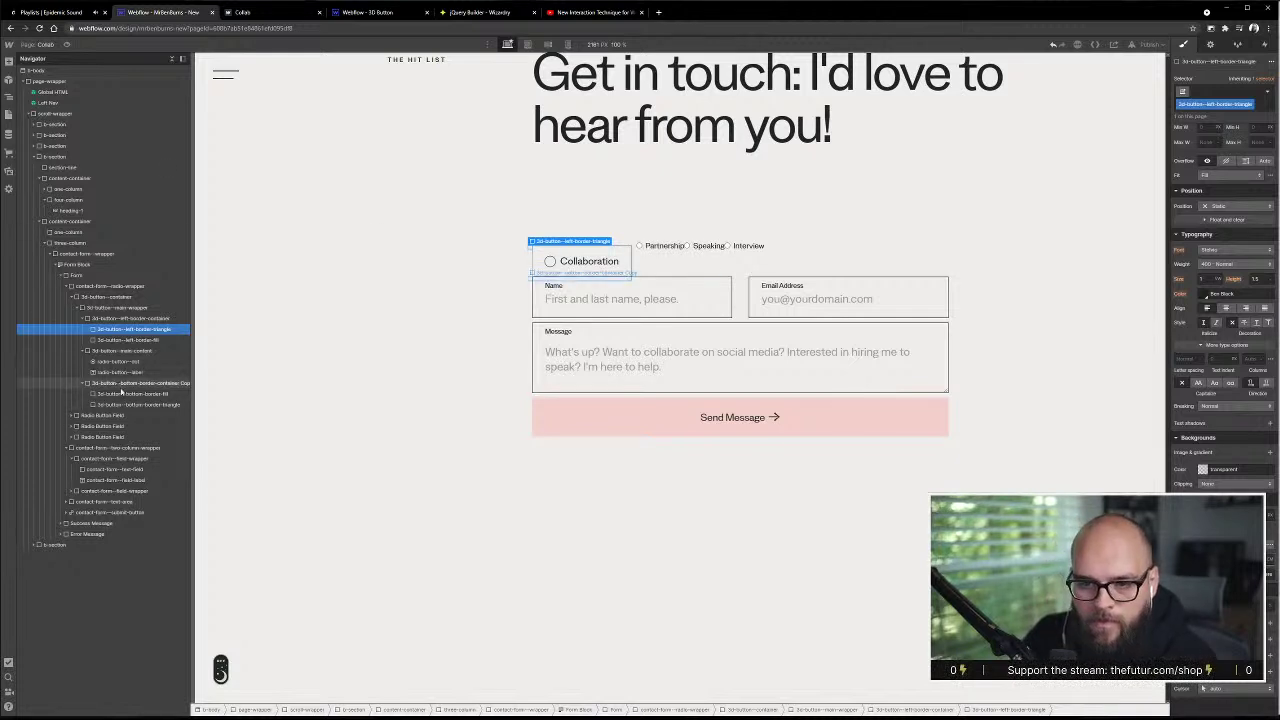
left_click(120, 404)
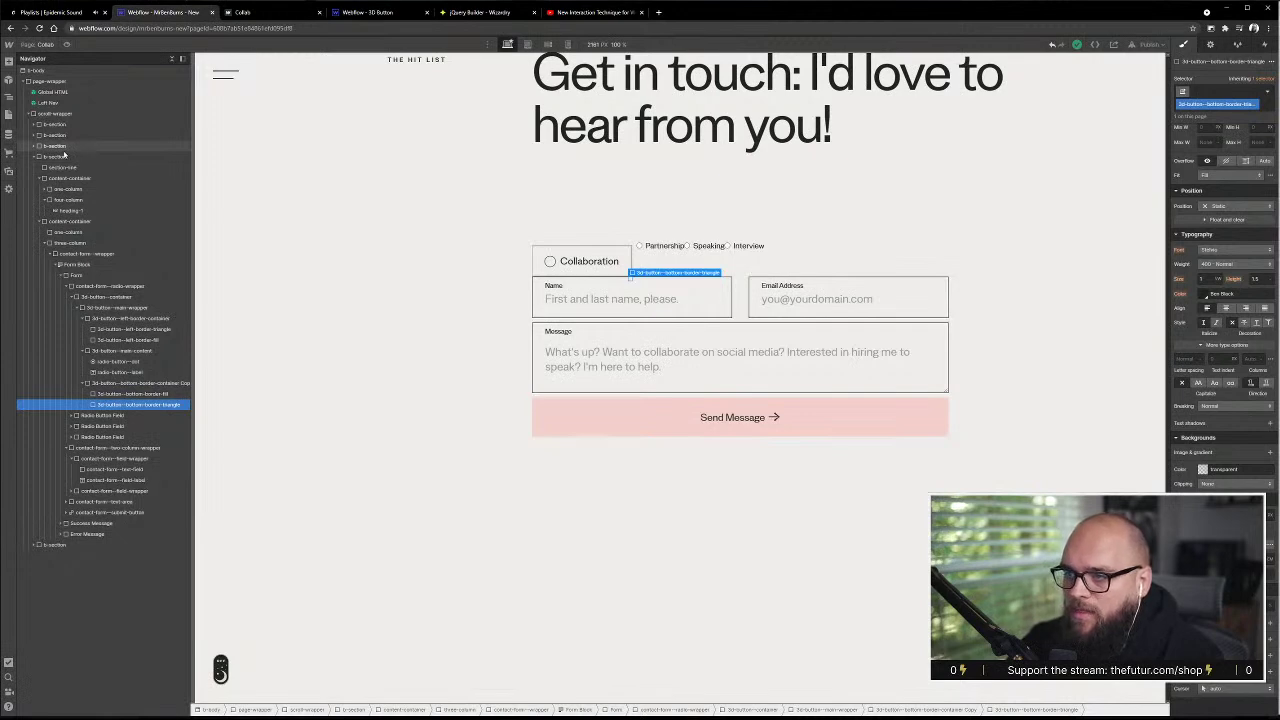
left_click(67, 44)
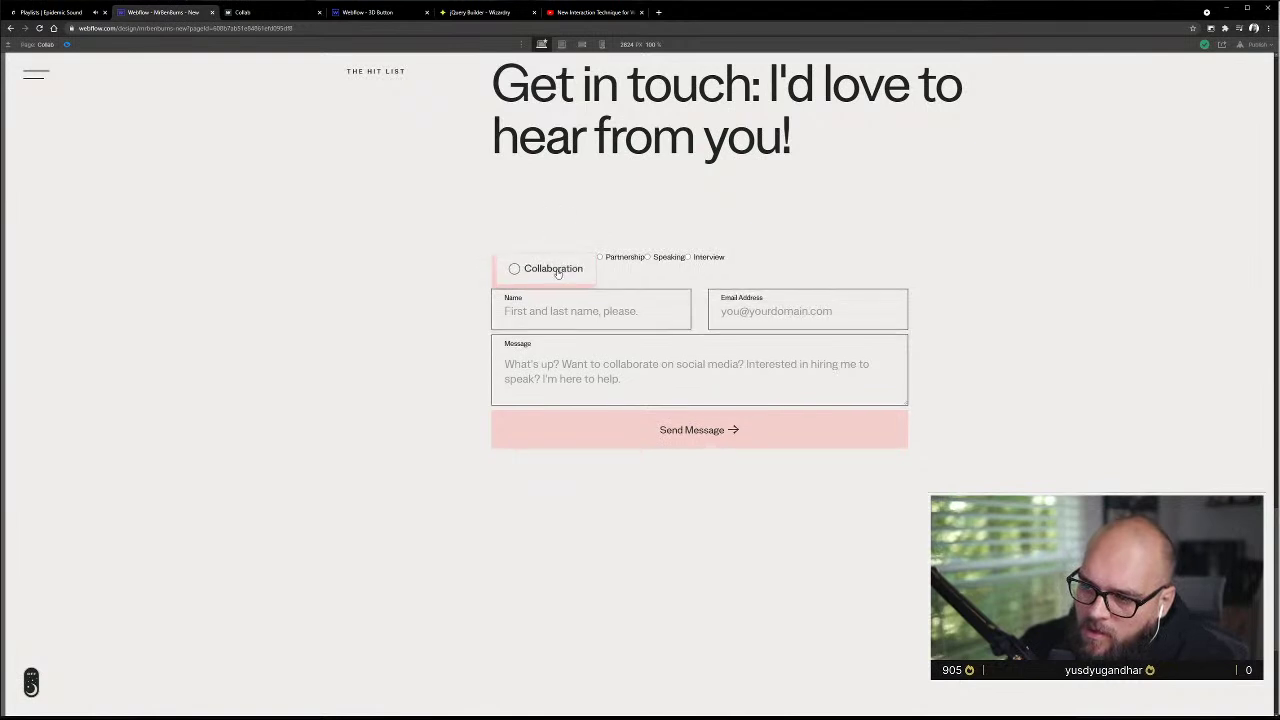
left_click(67, 45)
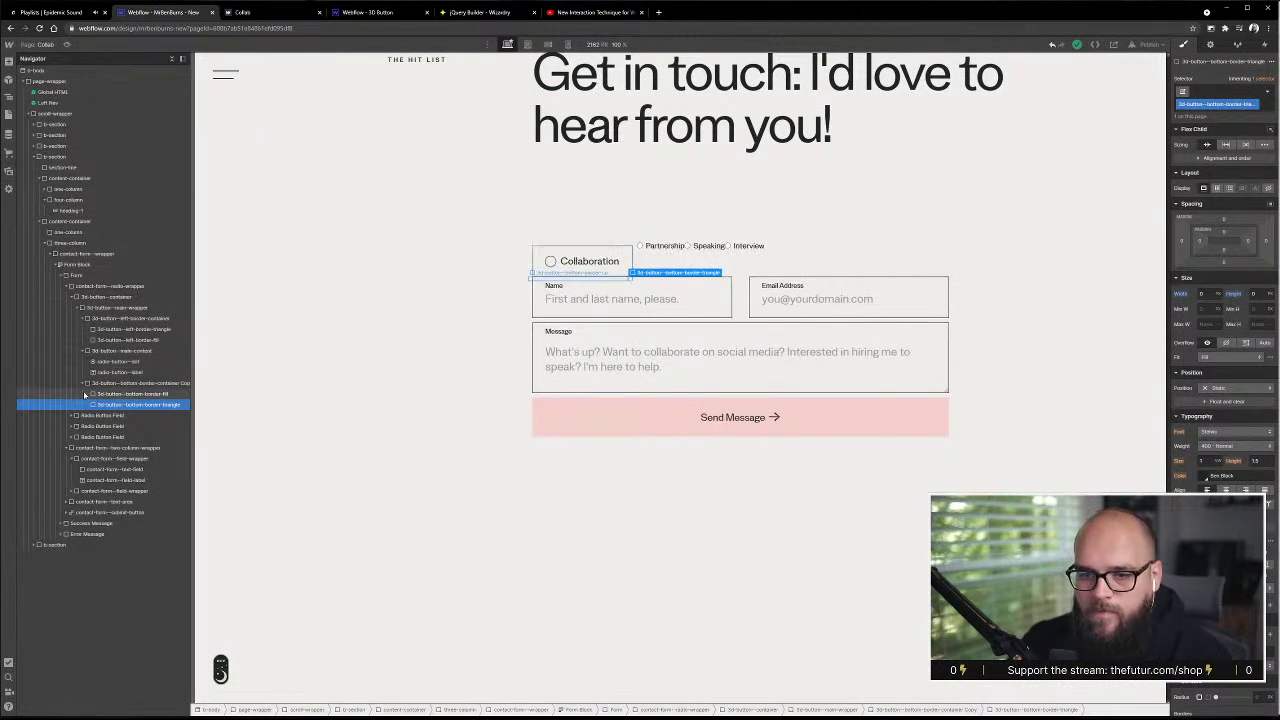
left_click(66, 286)
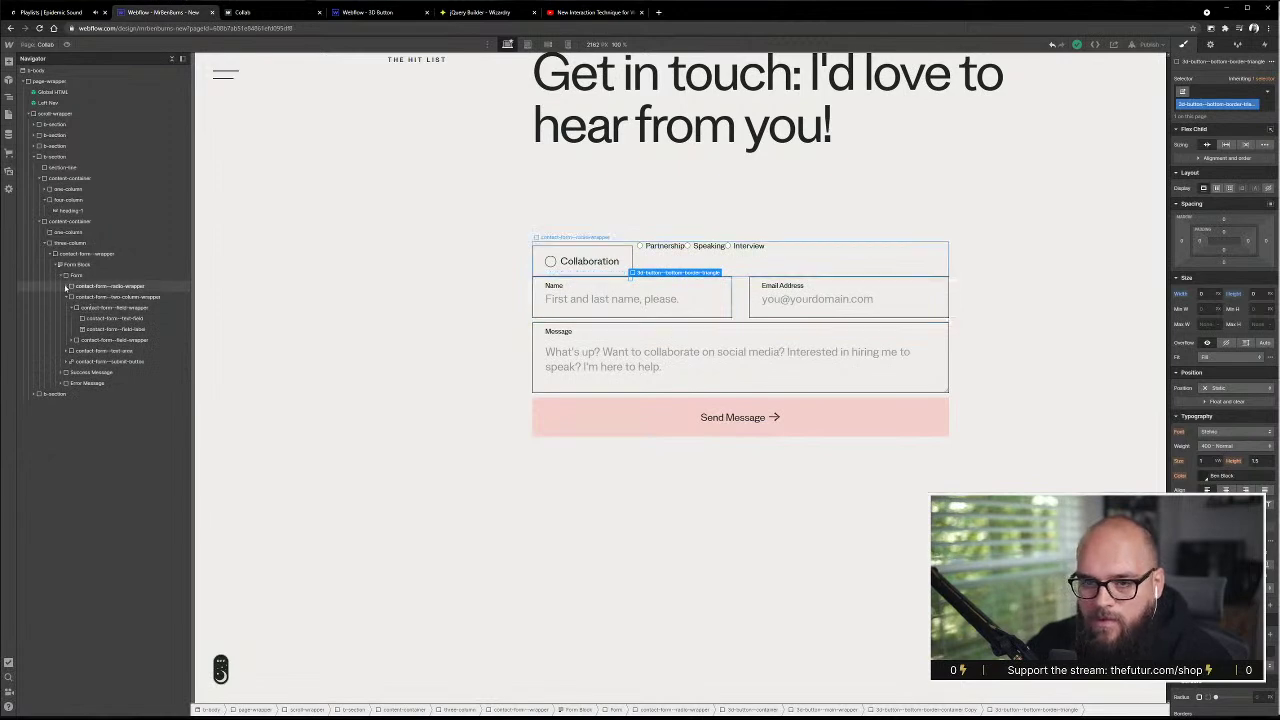
- Delete the three plain radio fields and move the 3D button container above the radio wrapper
left_click(76, 297)
left_click(102, 308)
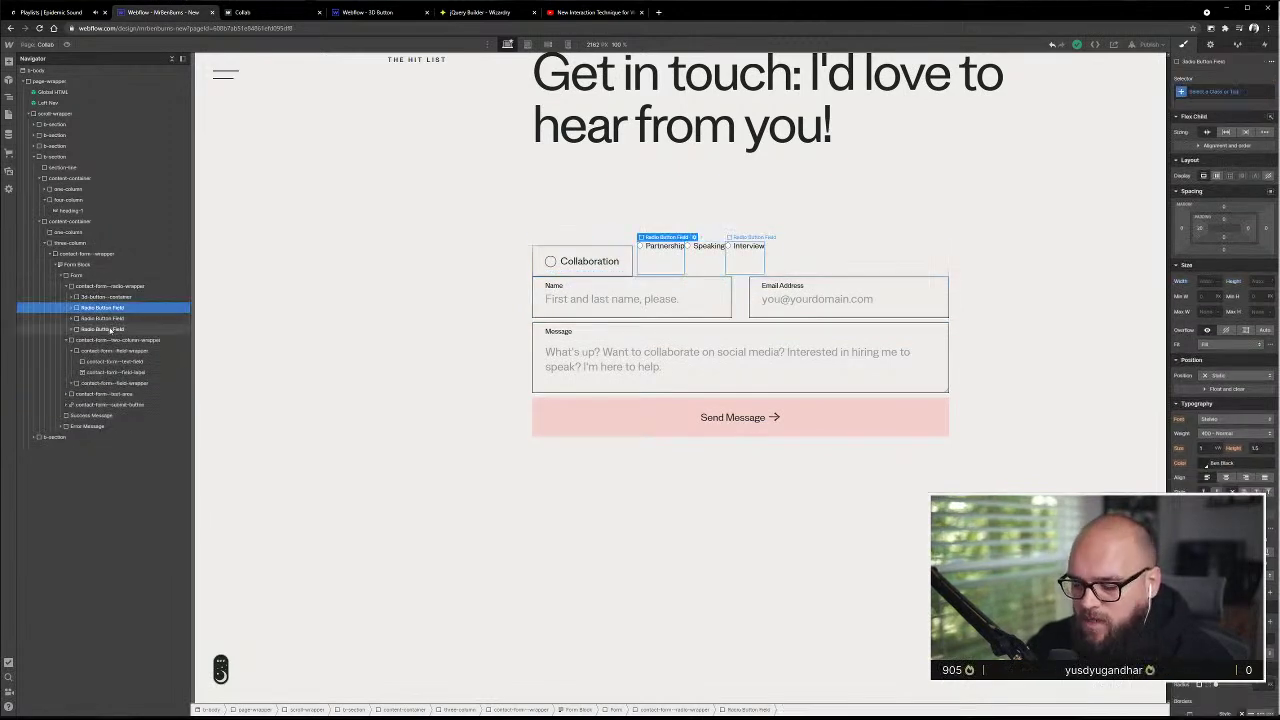
key("Delete")
key("Delete")
key("Delete")
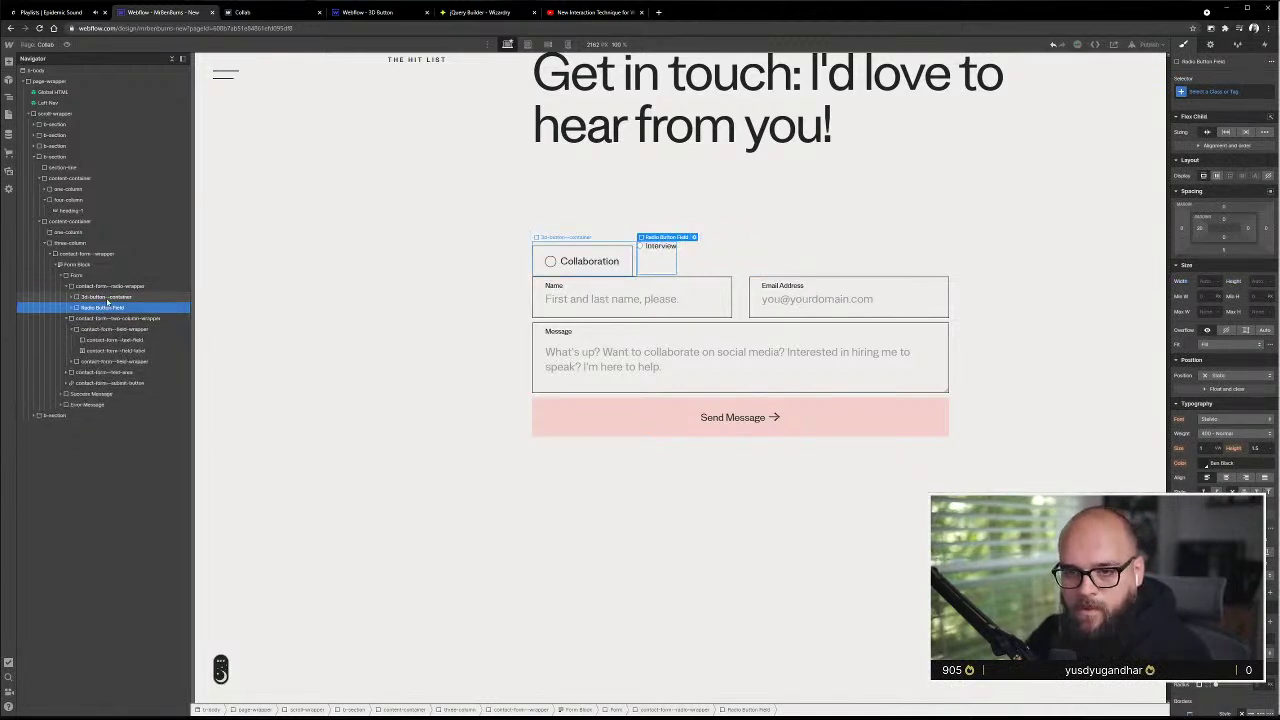
mouse_move(107, 301)
left_mouse_down()
mouse_move(109, 288)
mouse_move(101, 298)
left_mouse_up()
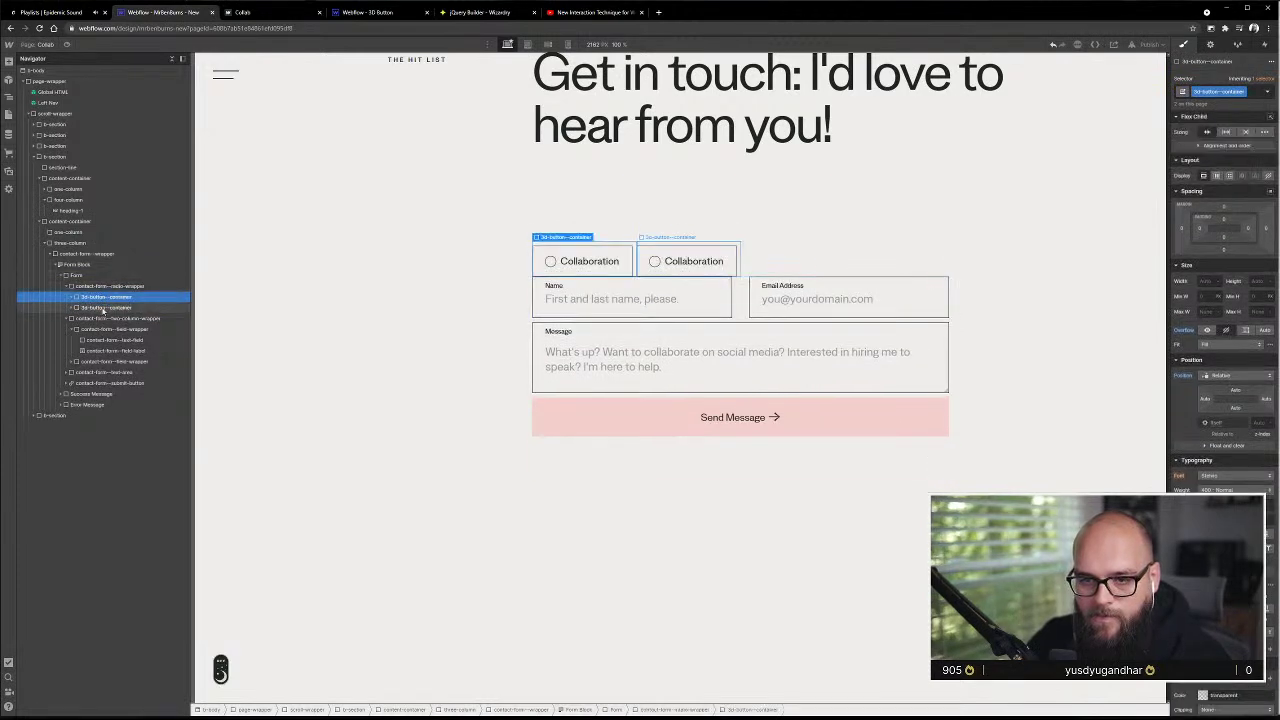
- Duplicate the 3D Collaboration option to get four options in a row
key("ctrl+d")
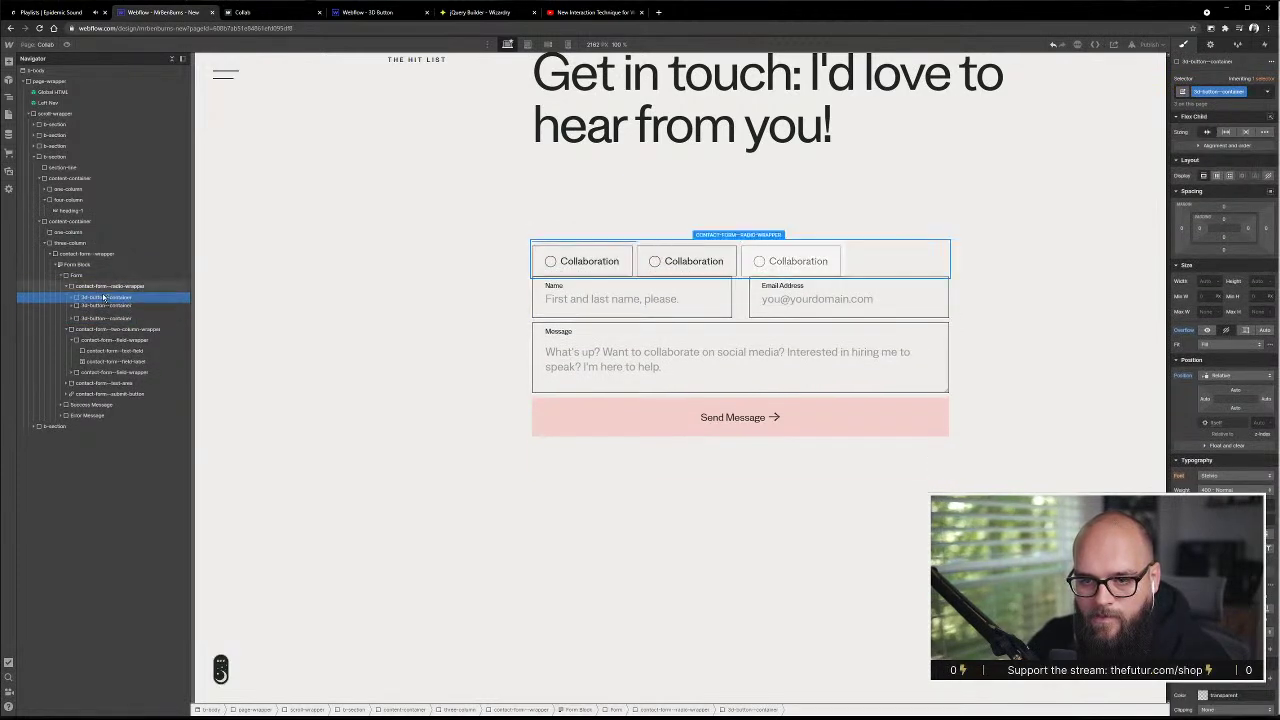
key("ctrl+d")
left_click(680, 229)
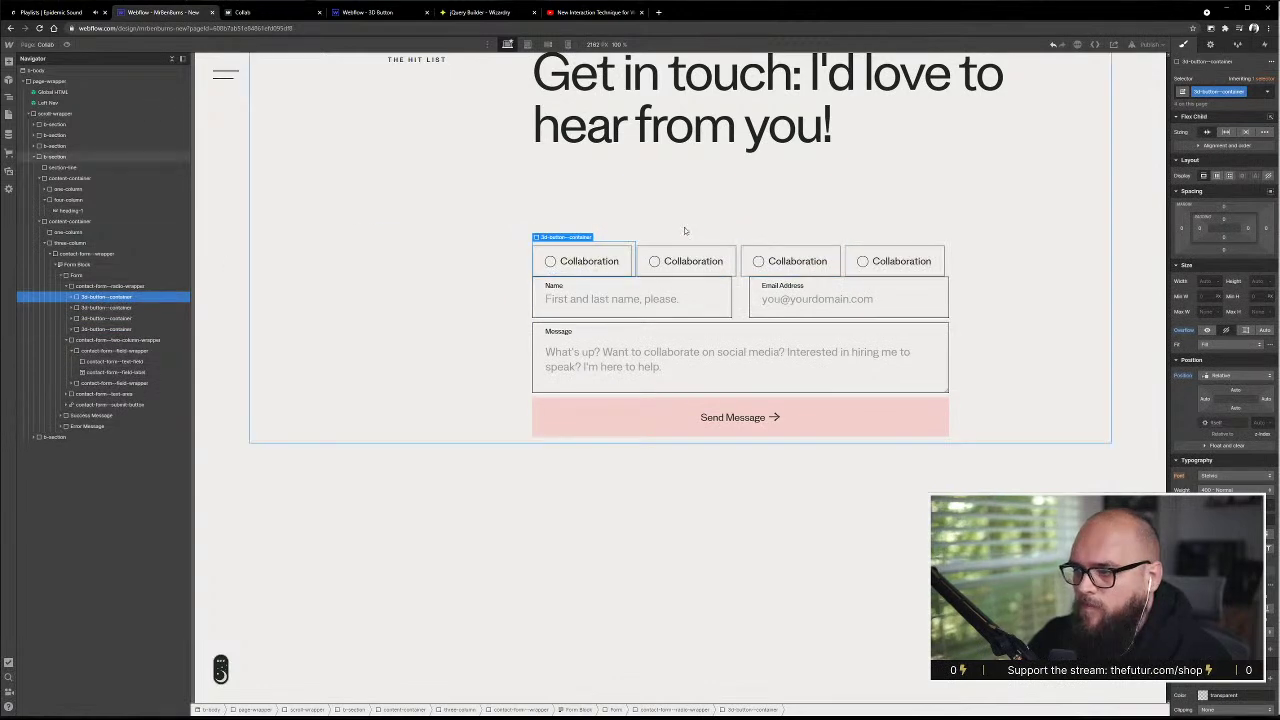
- Set the second radio option's choice value to Speaking
left_click(594, 258)
double_click(594, 258)
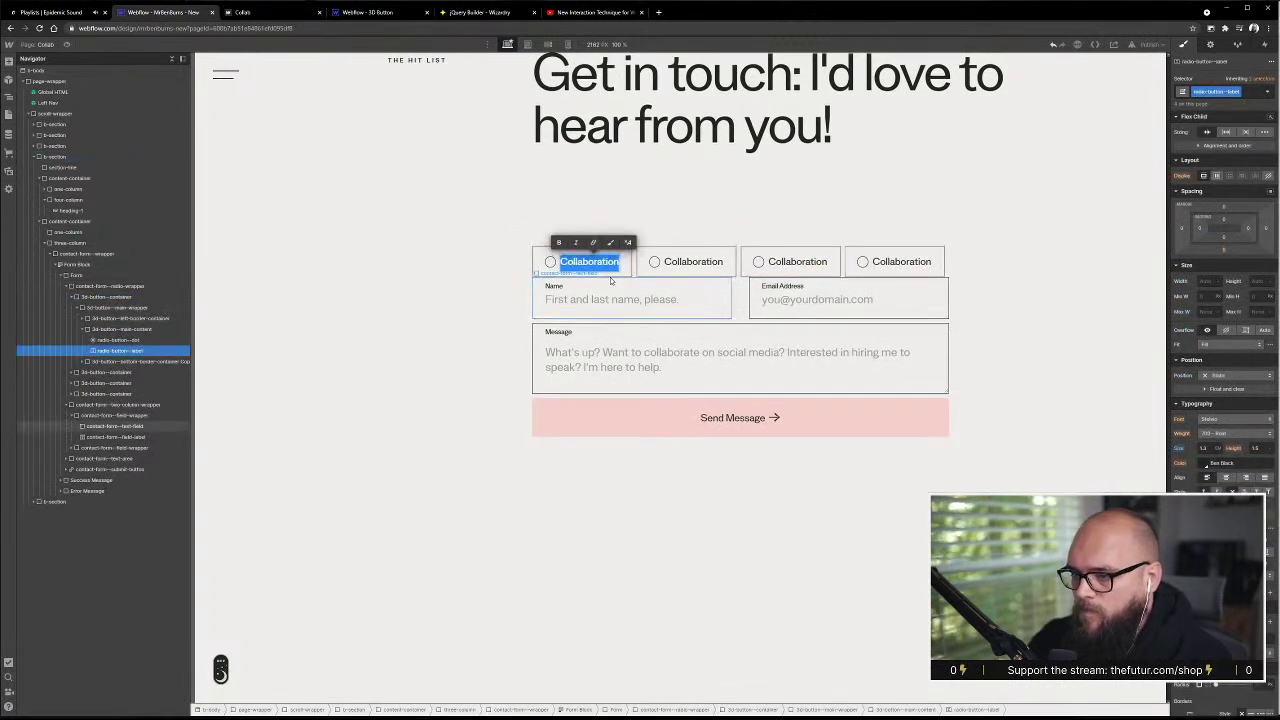
left_click(686, 262)
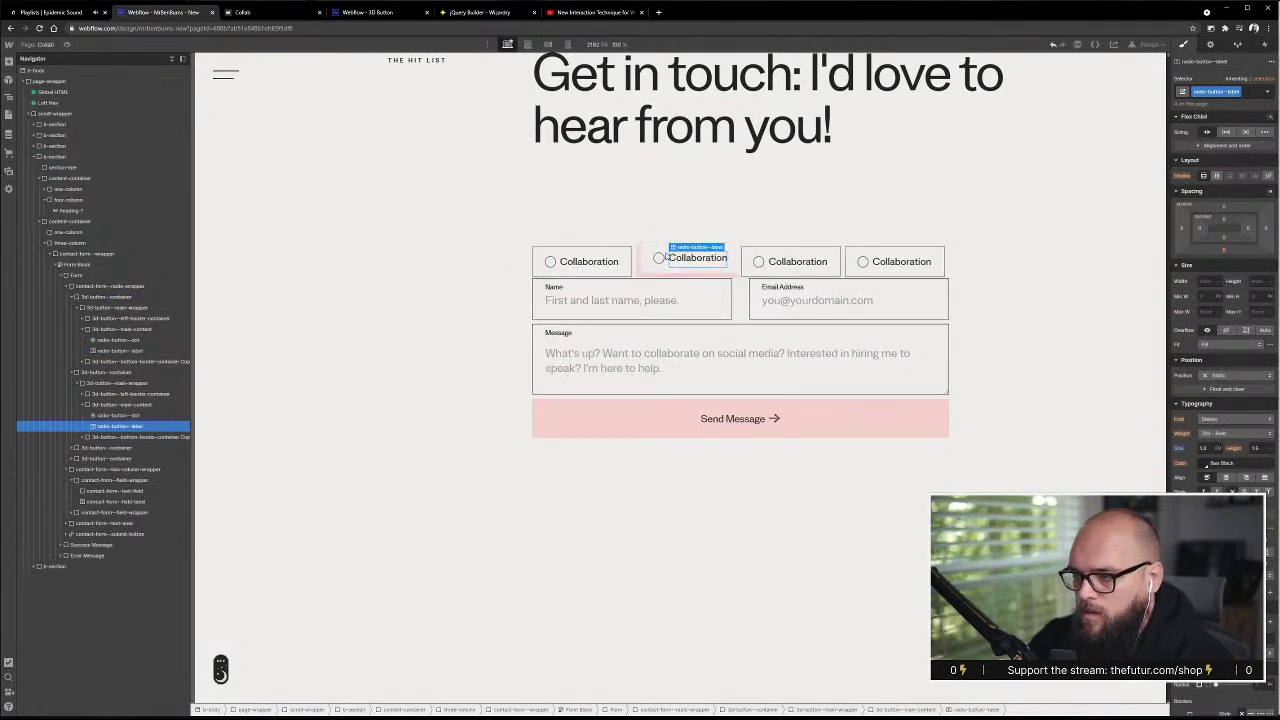
left_click(688, 257)
left_click(710, 241)
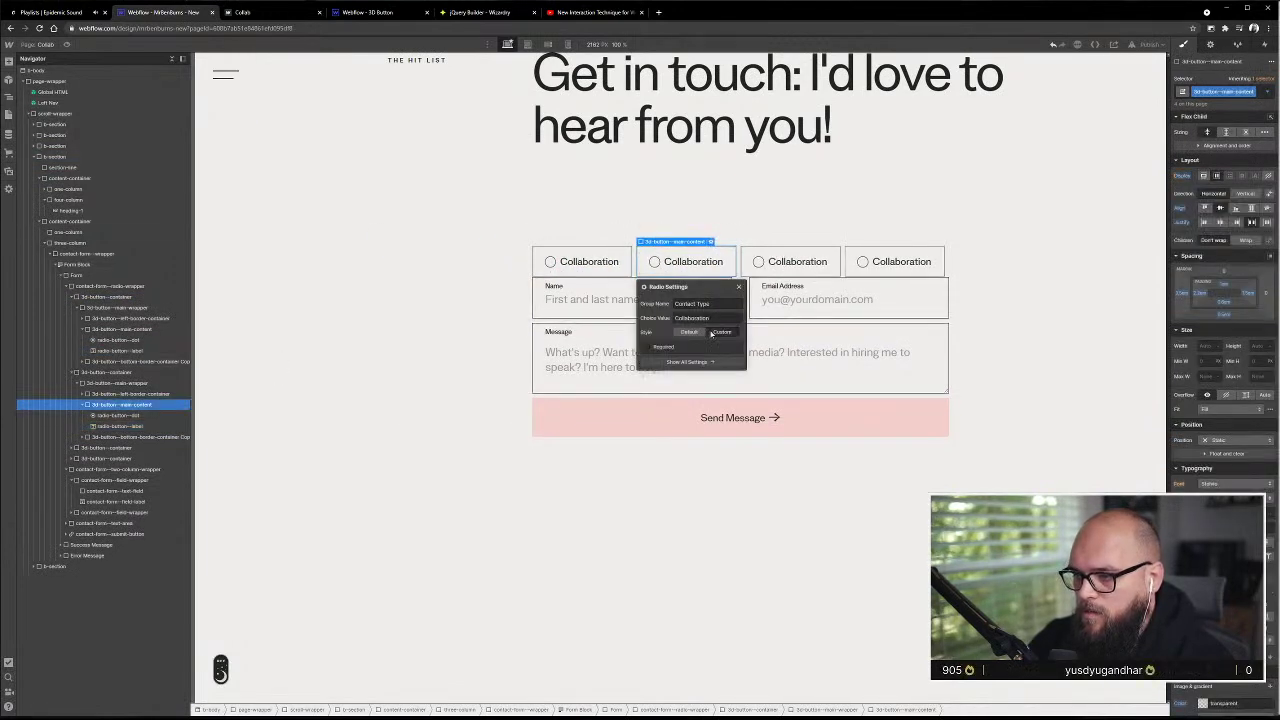
left_click(645, 317)
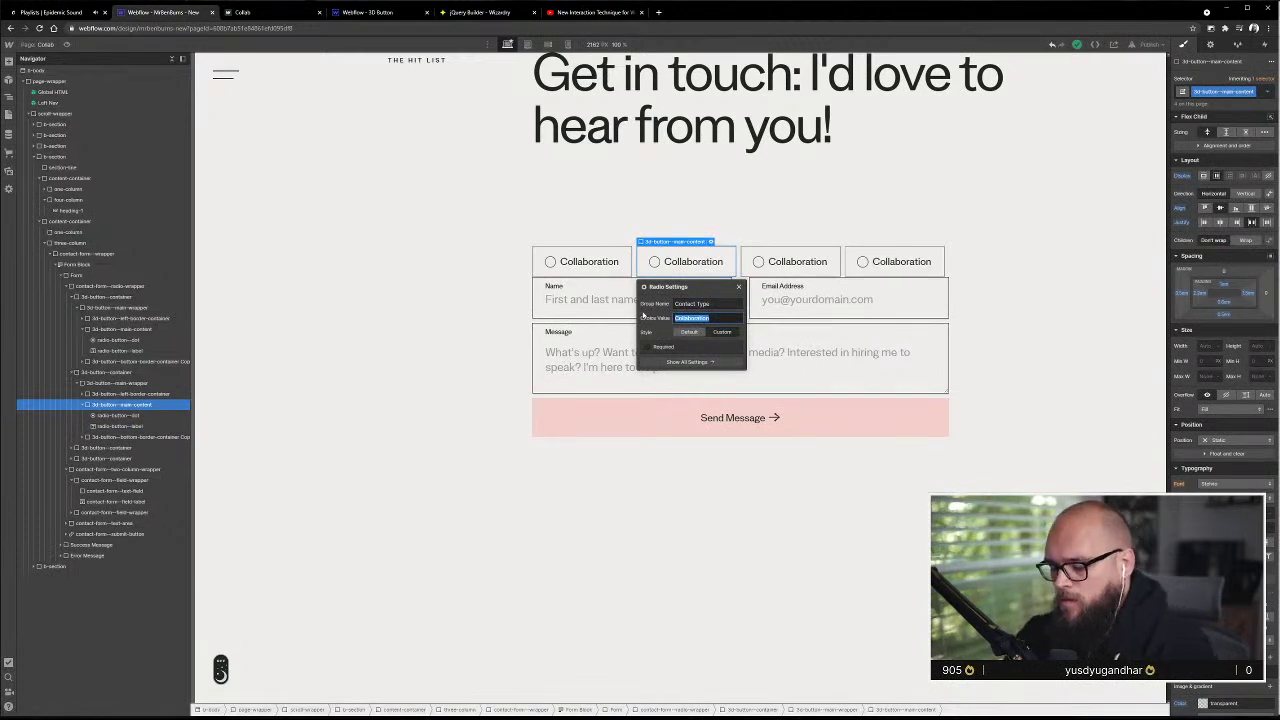
type("S")
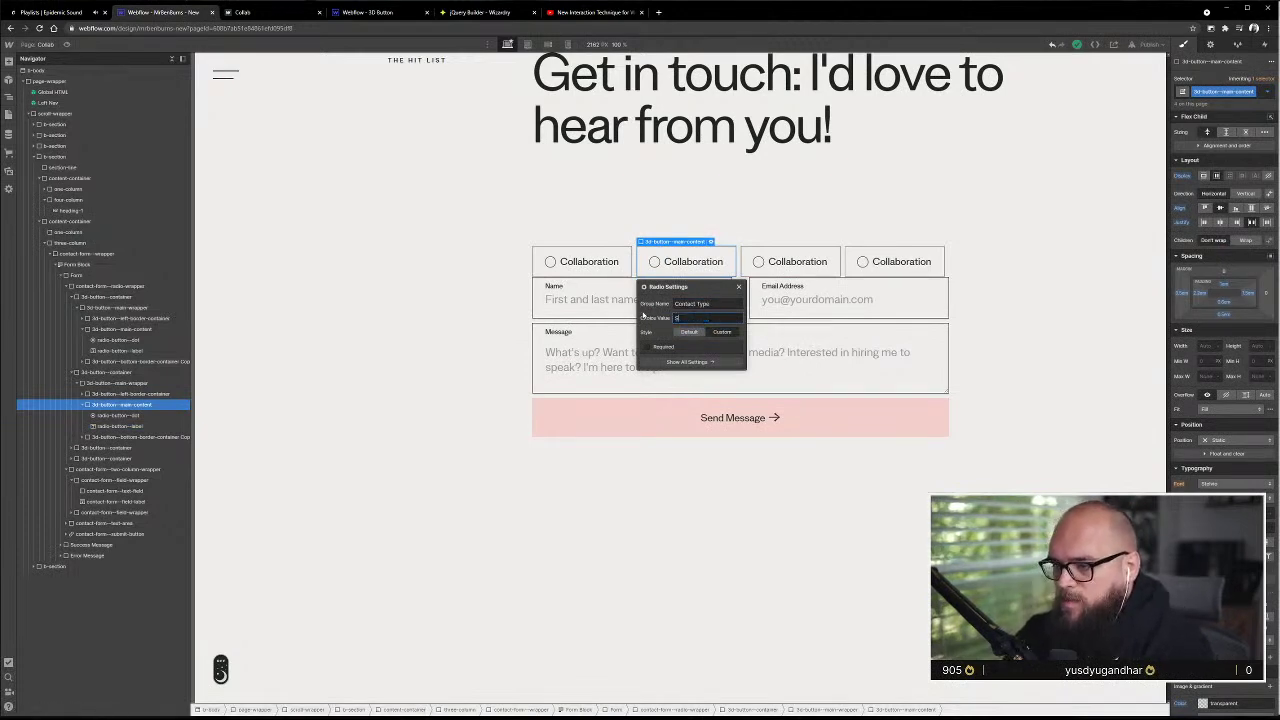
type("peaking")
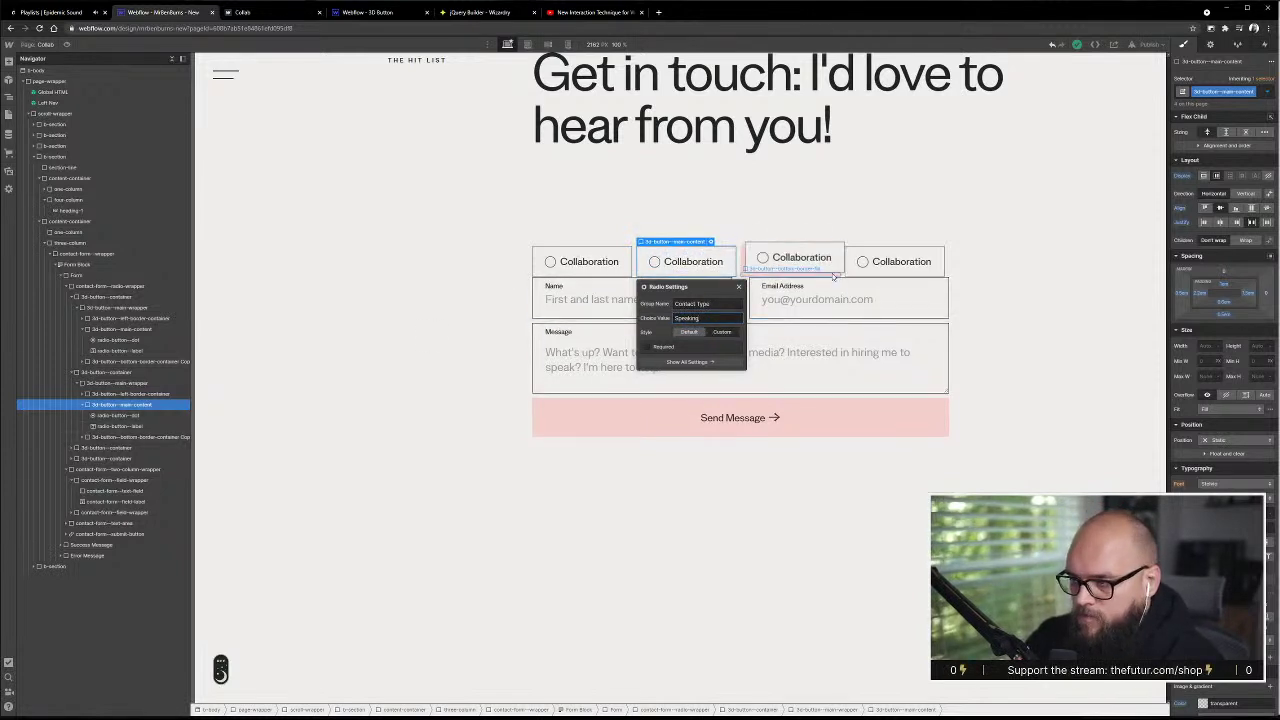
- Set the third and fourth options' choice values to Interview and Sponsorship
left_click(815, 248)
left_click(815, 242)
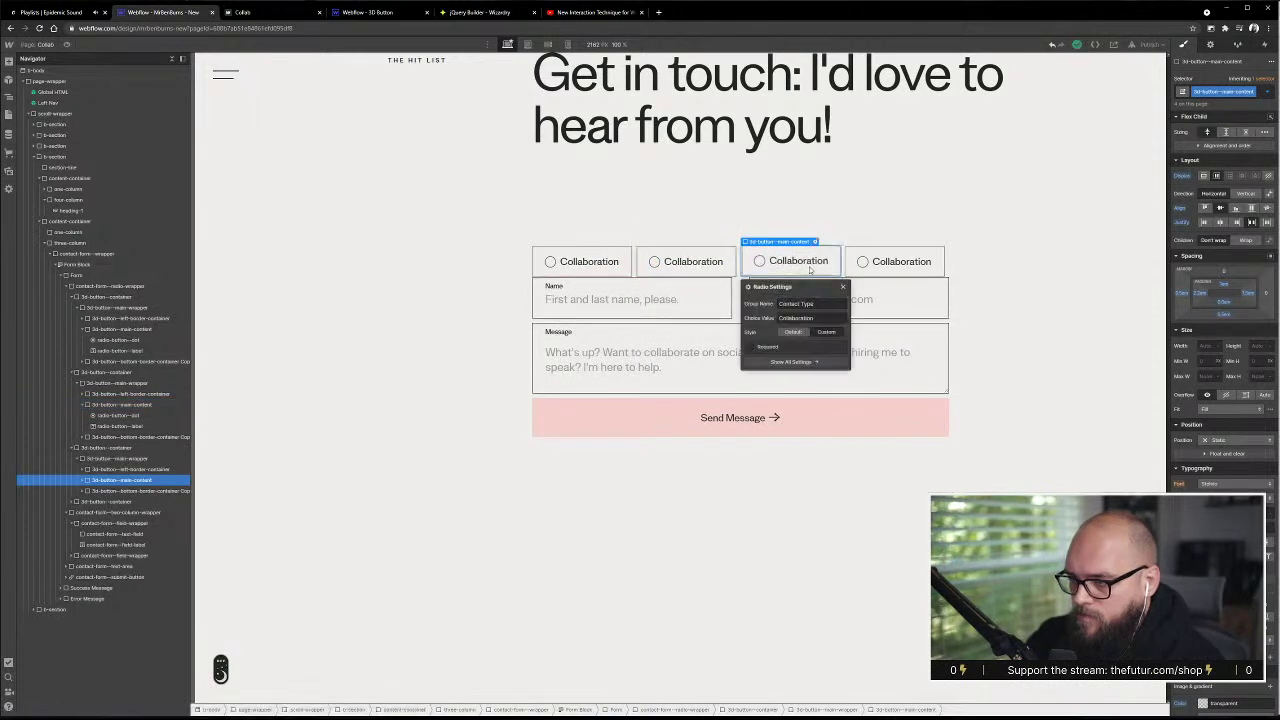
double_click(818, 317)
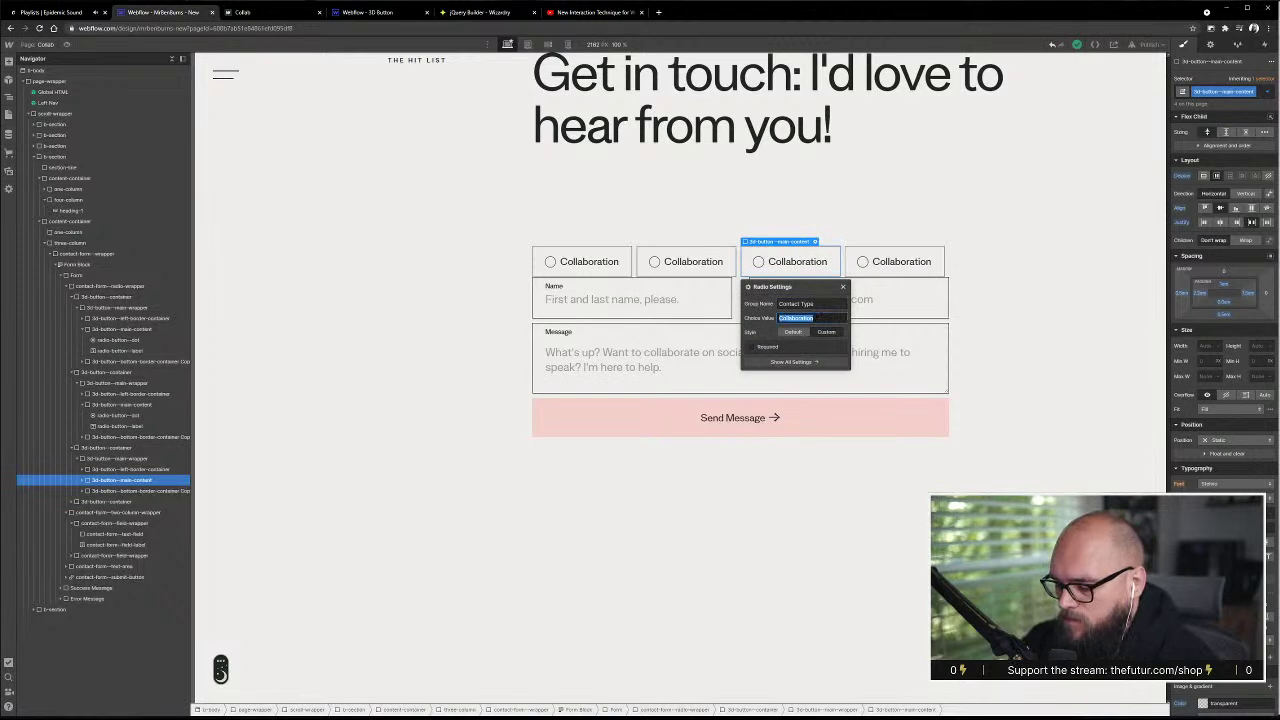
type("Int")
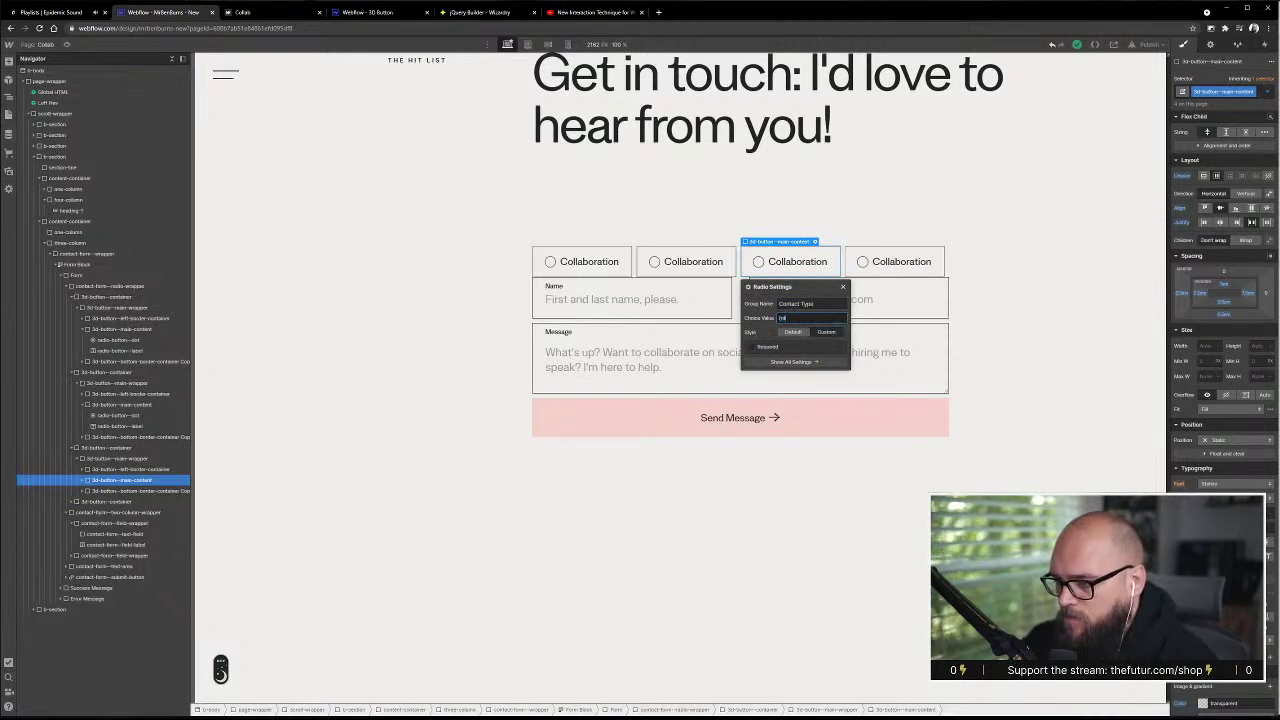
type("erview")
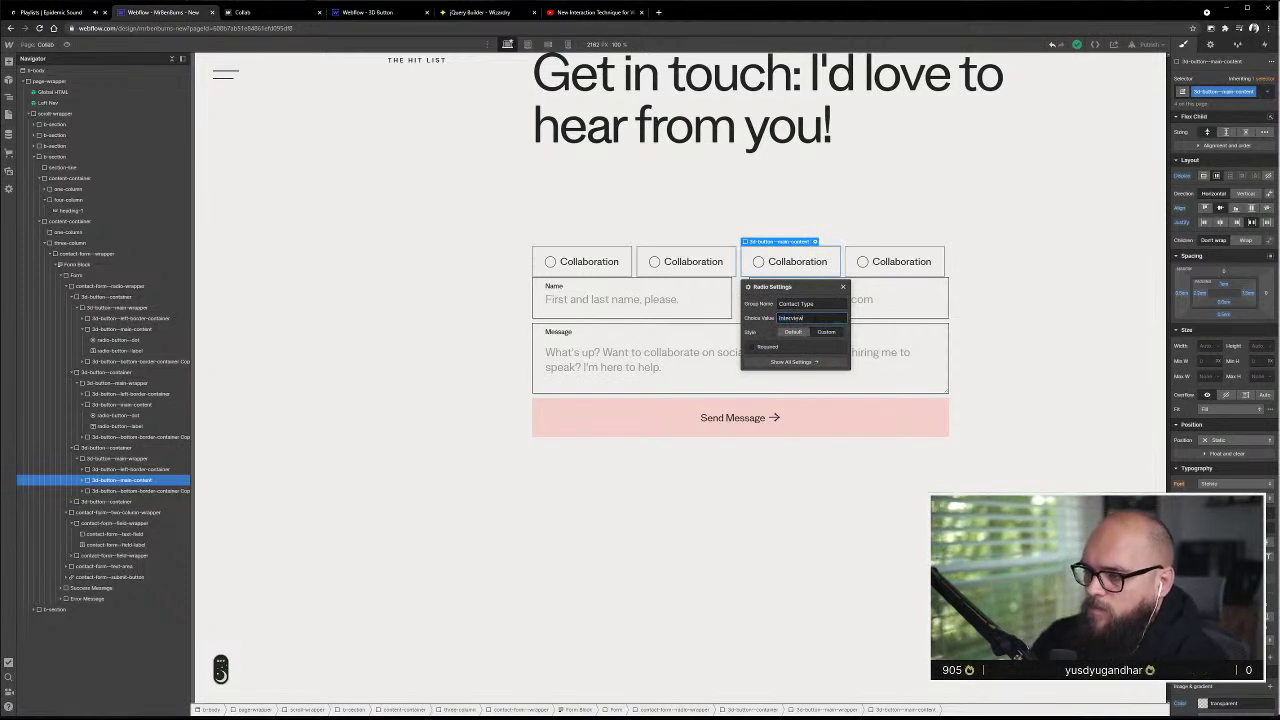
key("Return")
left_click(915, 252)
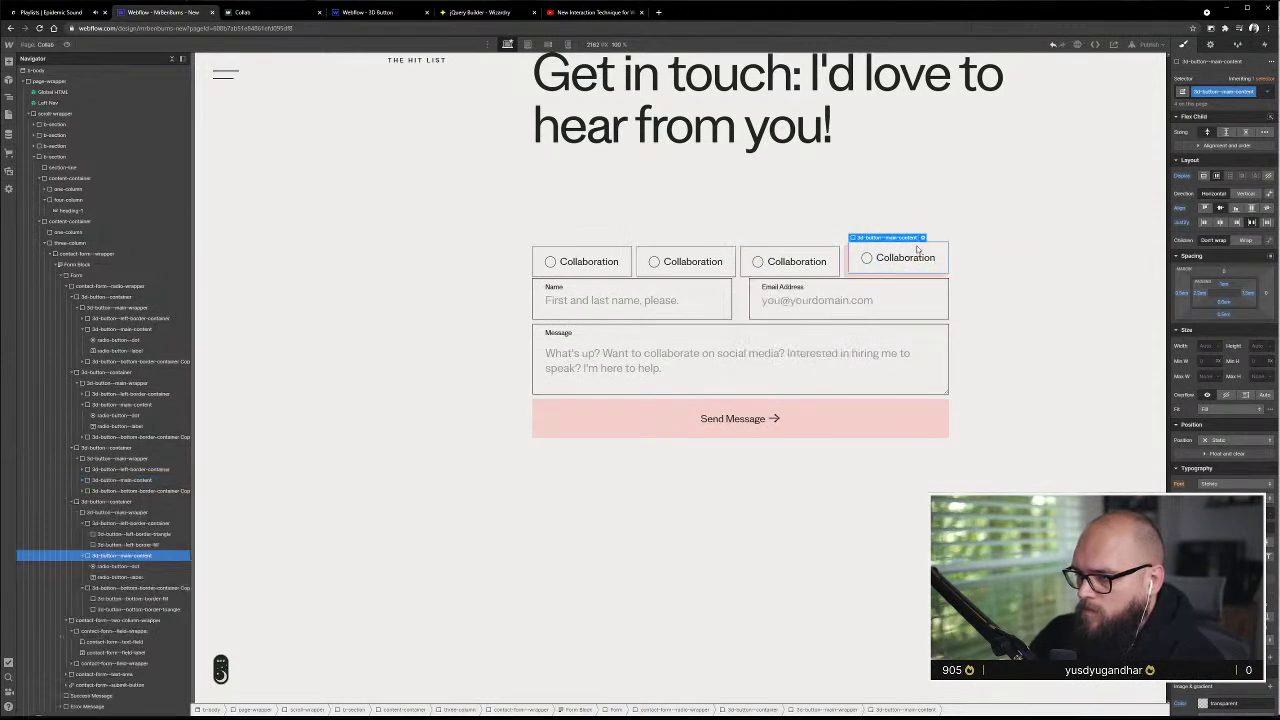
left_click(921, 238)
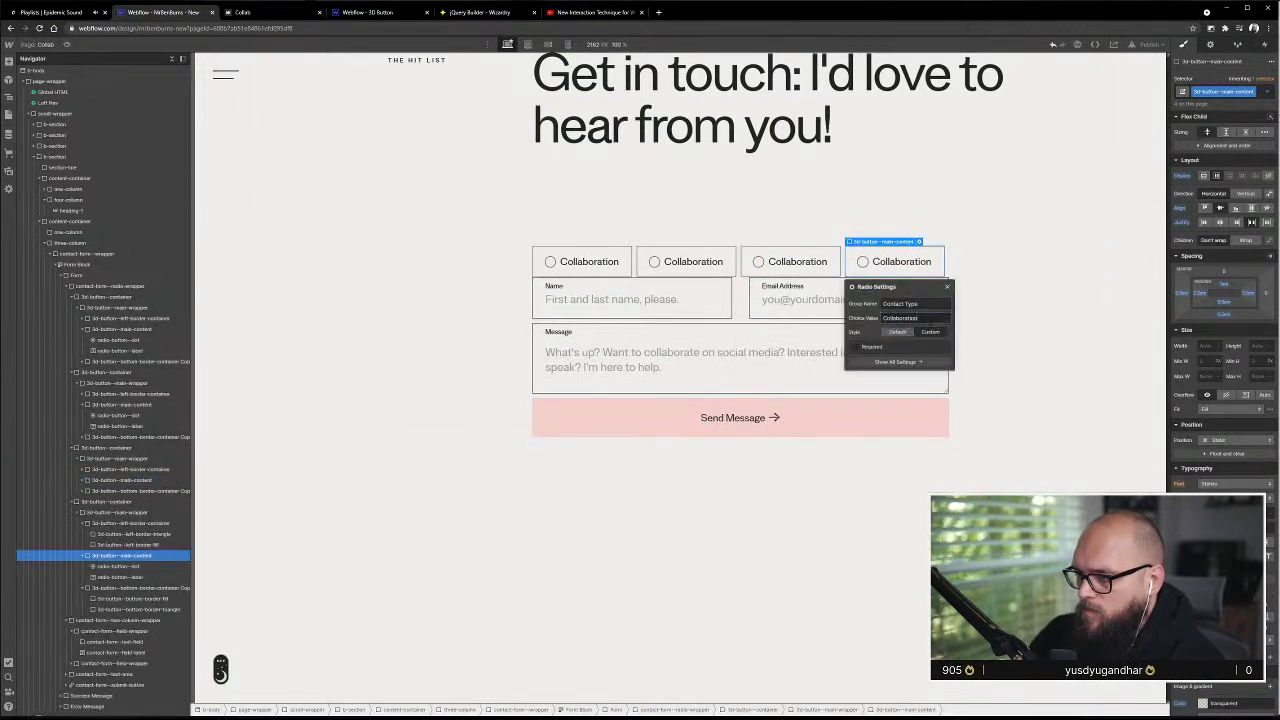
left_click(900, 317)
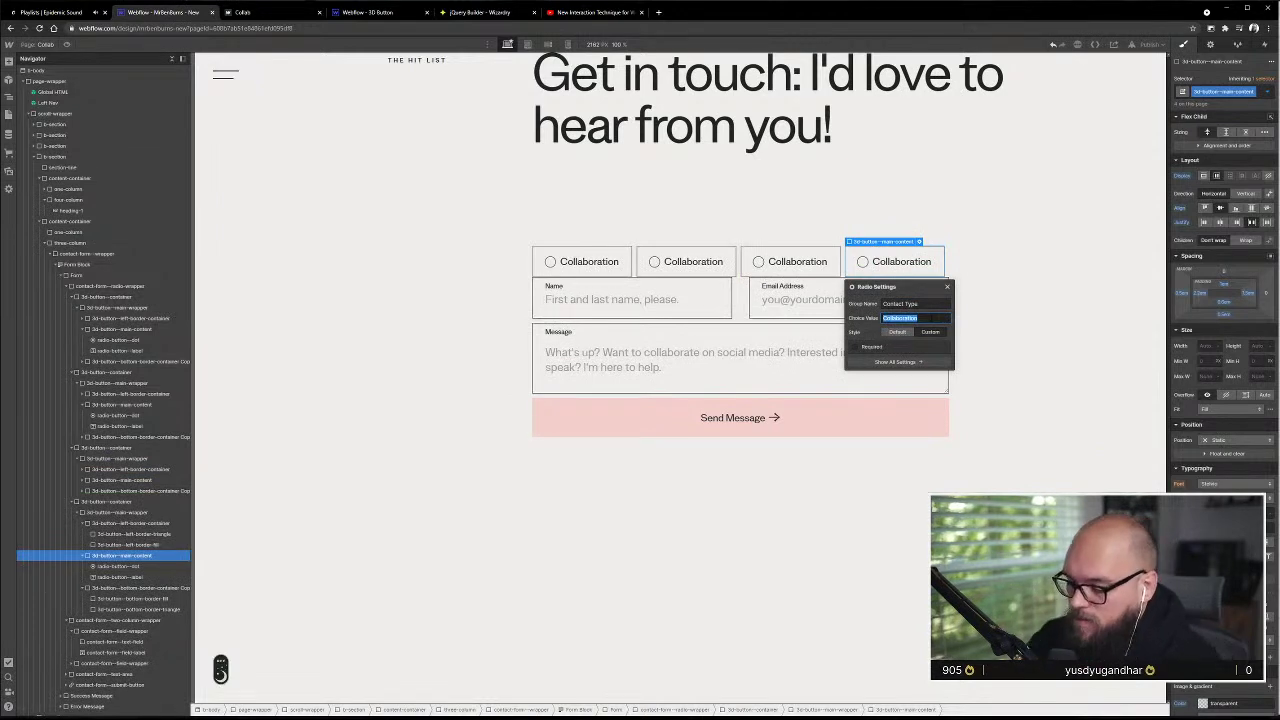
type("Spo")
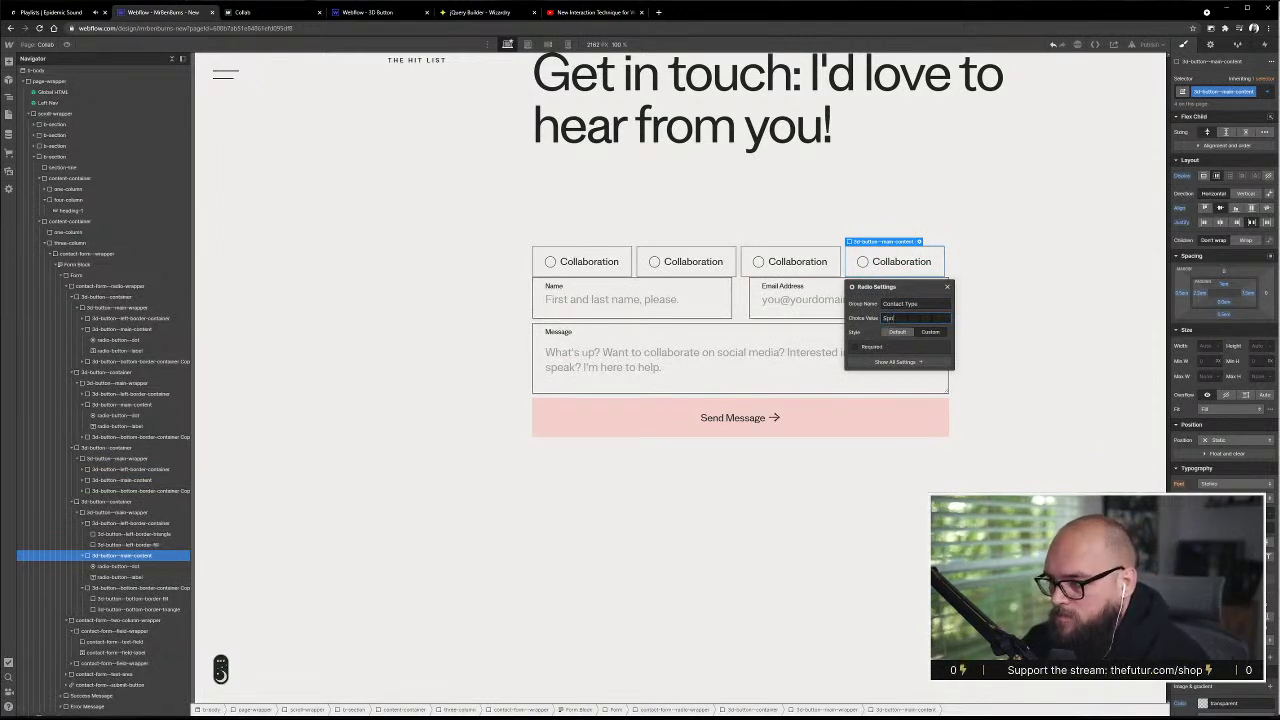
type("nsorshi")
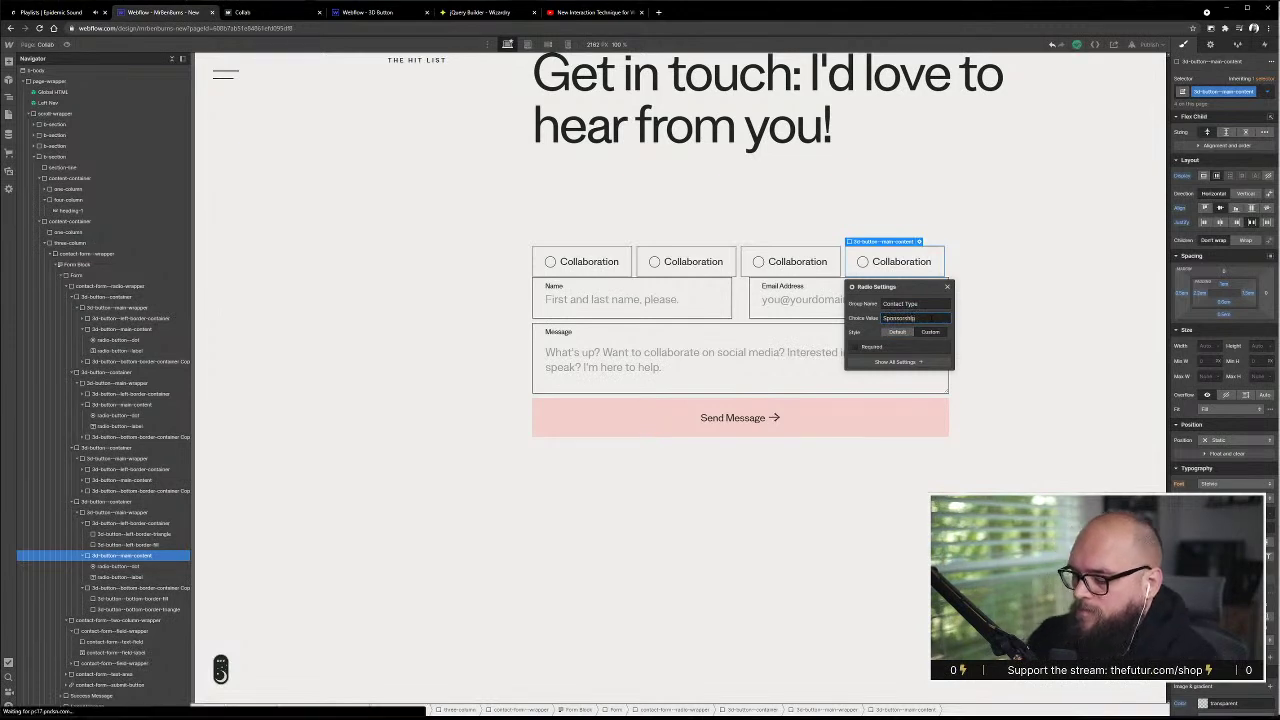
type("p")
- Relabel the second radio option as Speaking
left_click(697, 258)
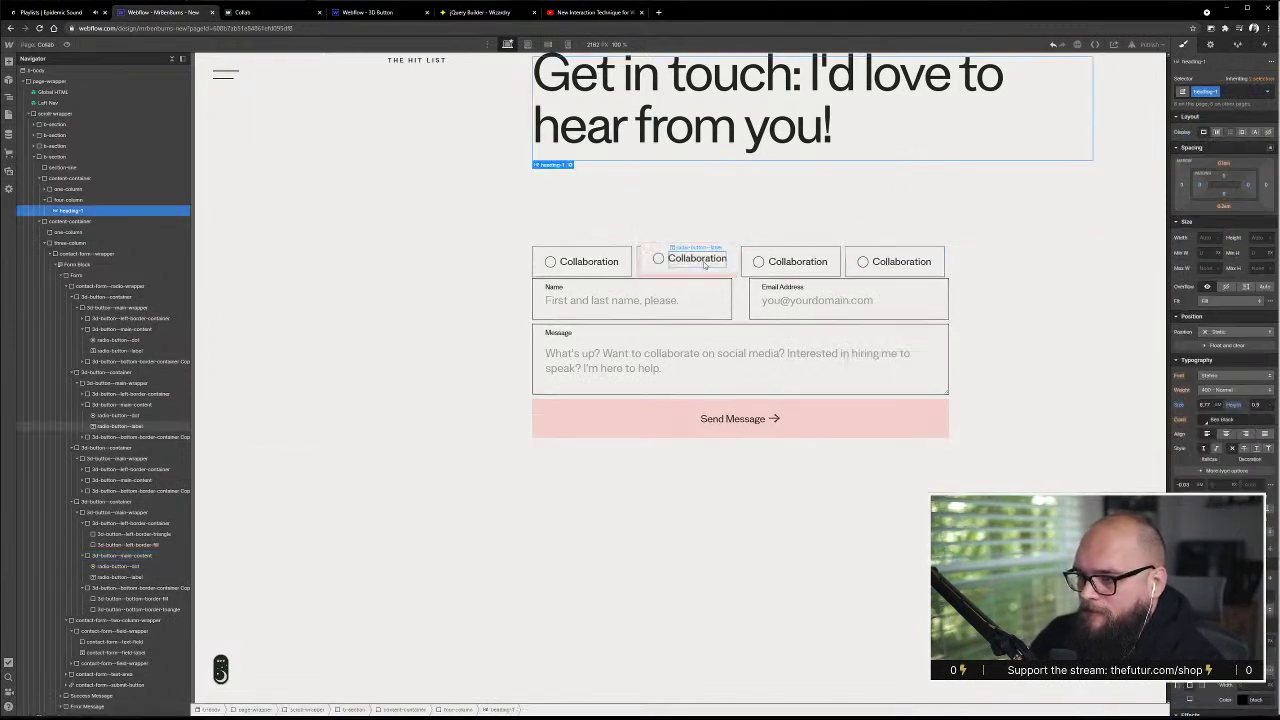
double_click(697, 258)
left_click(704, 257)
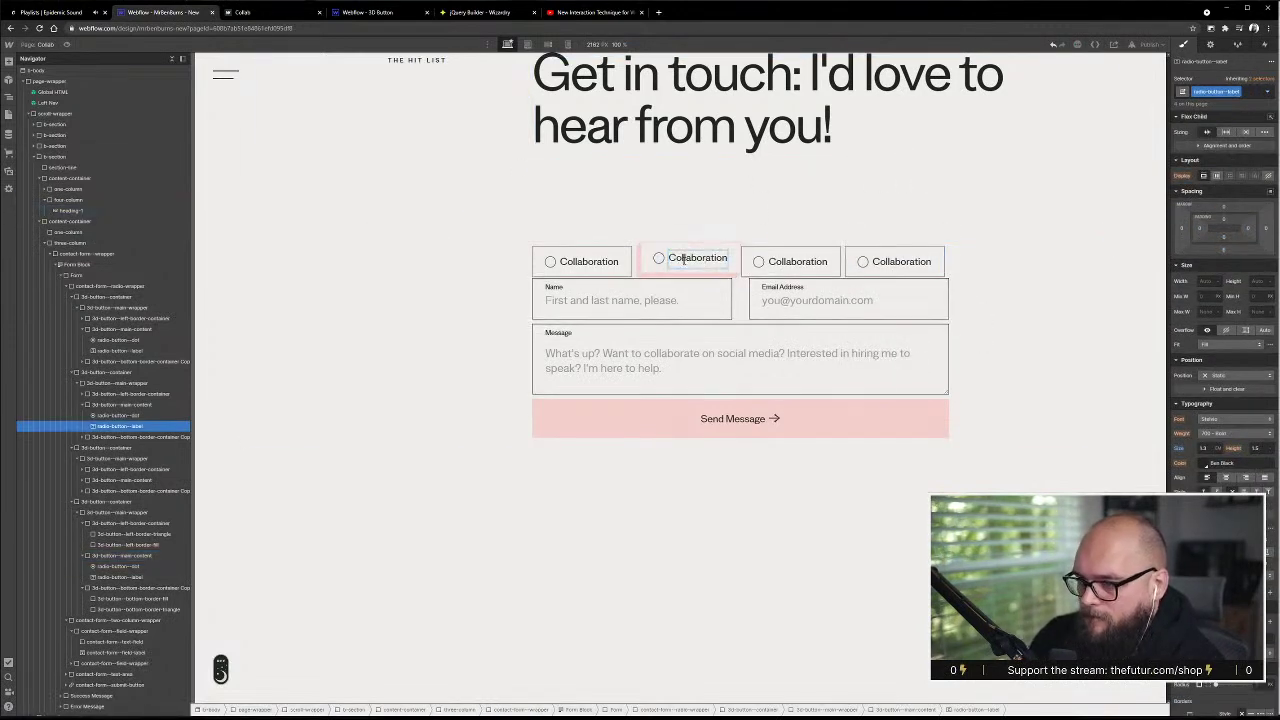
key("Escape")
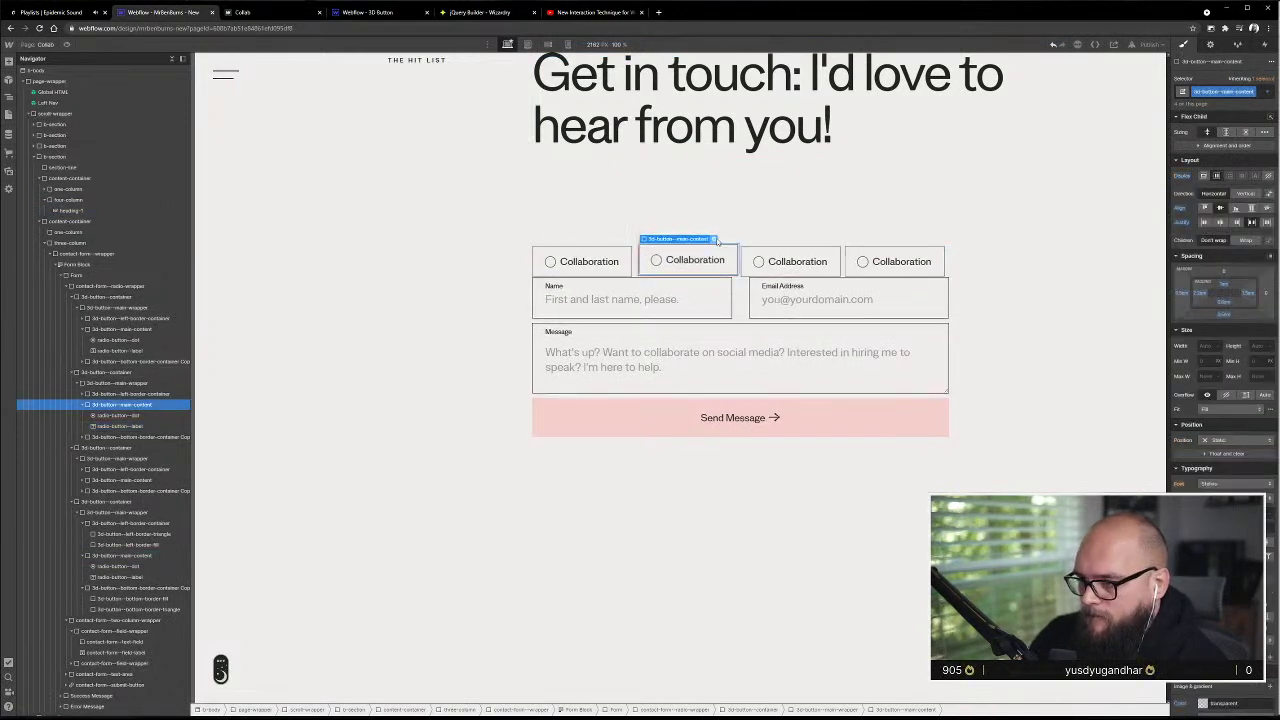
left_click(713, 241)
left_click(690, 250)
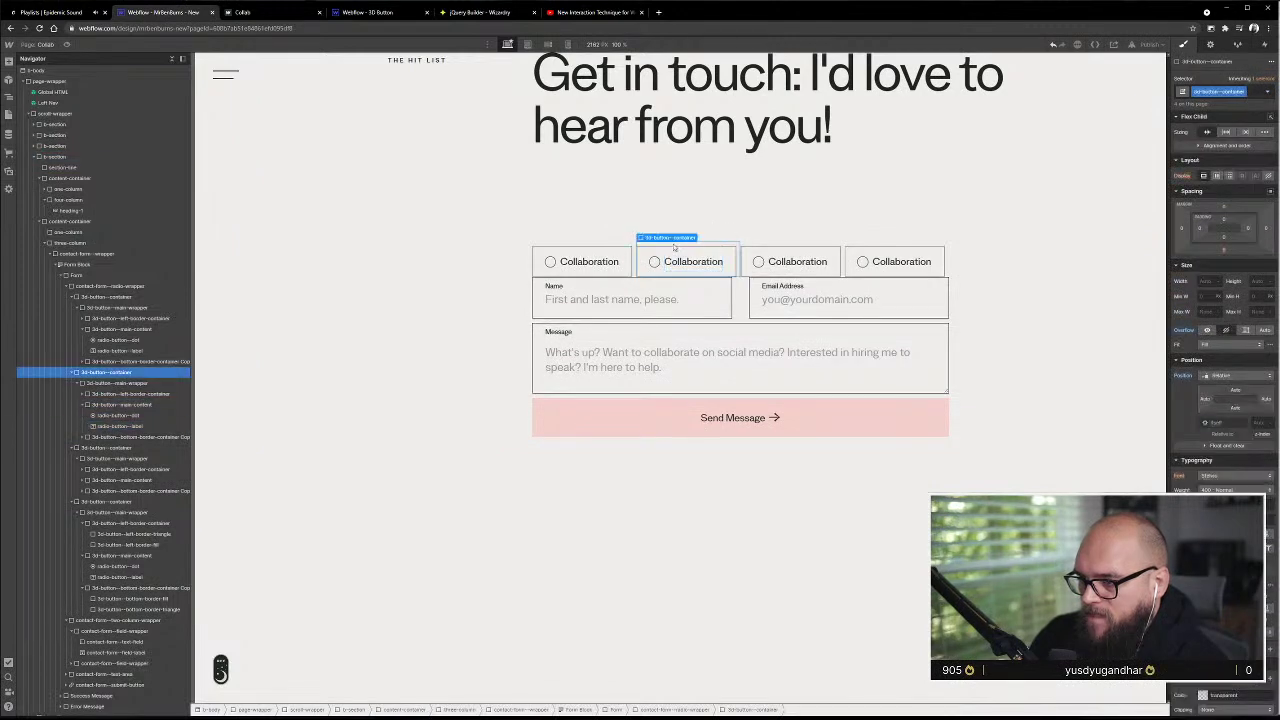
left_click(672, 255)
left_click(710, 241)
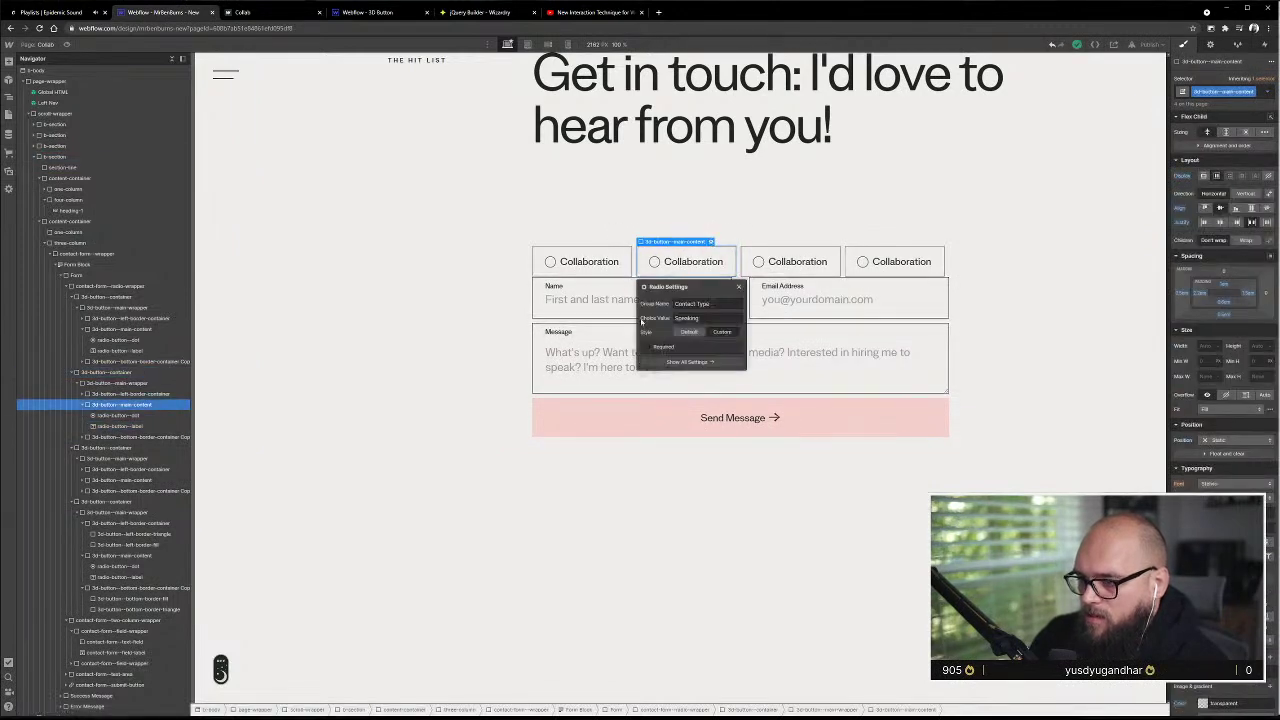
left_click(695, 260)
double_click(697, 258)
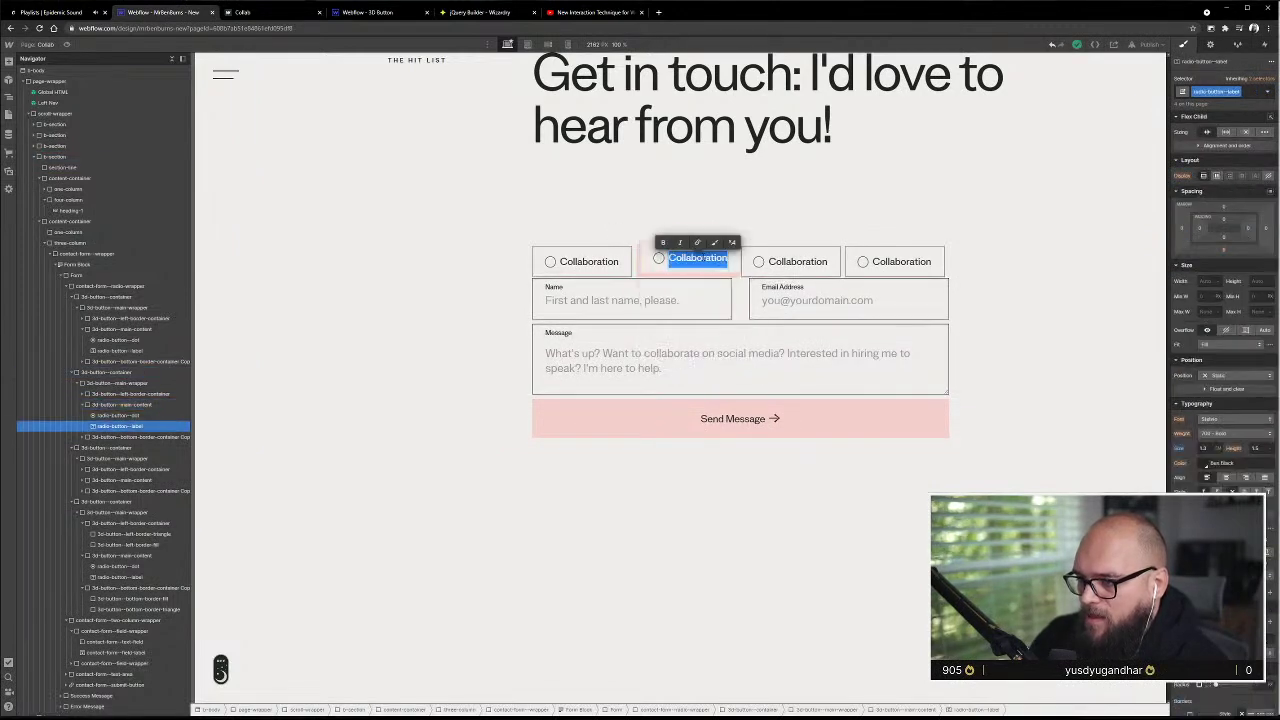
left_click(702, 257)
double_click(702, 258)
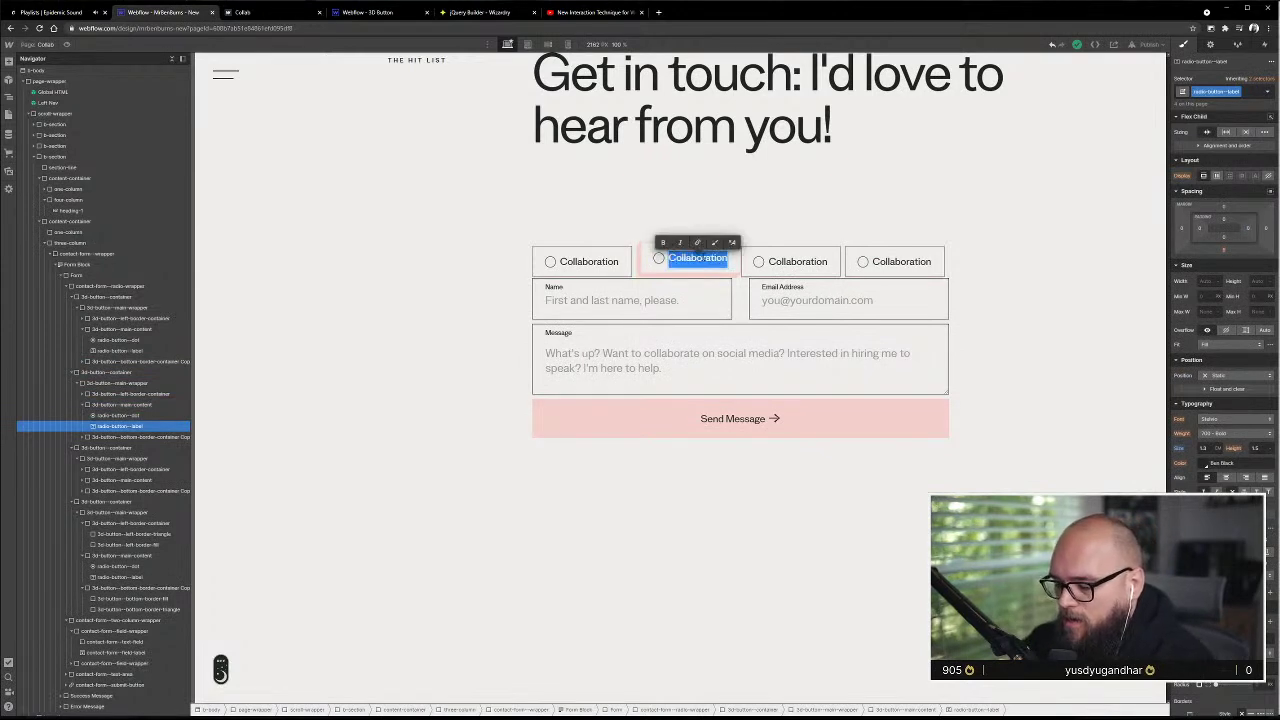
type("Speaking")
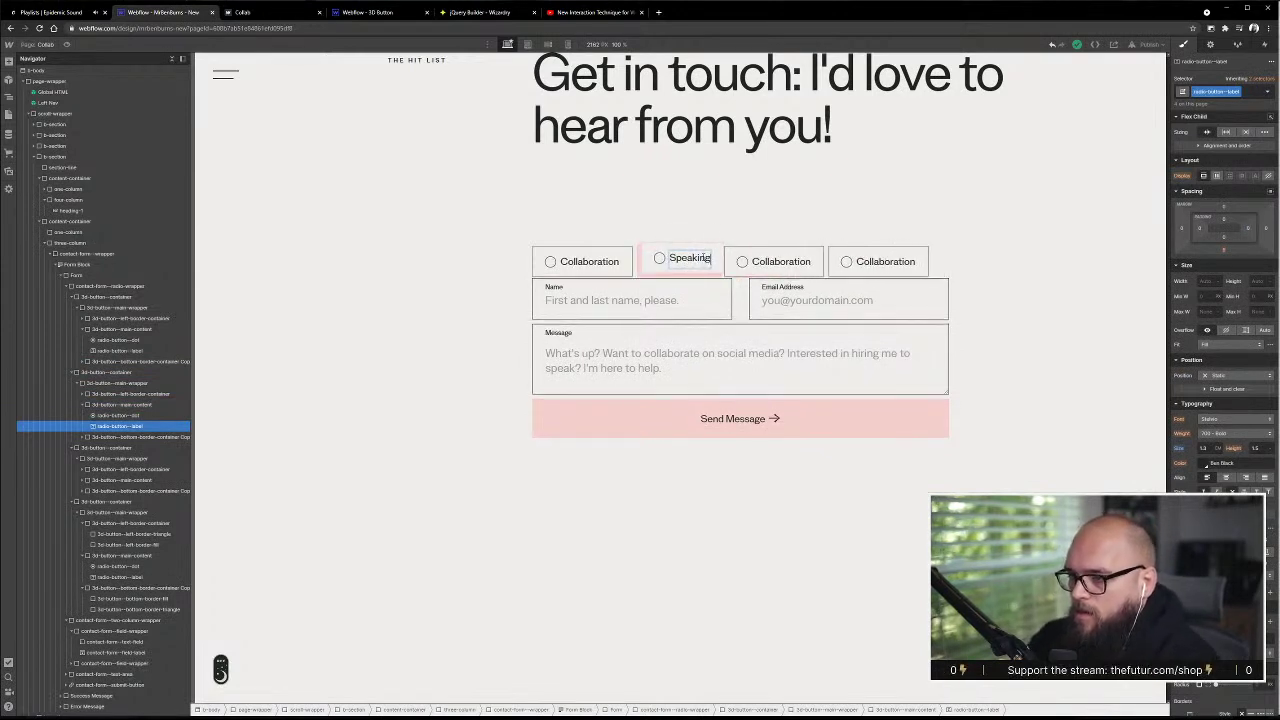
- Relabel the third and fourth options as Interview and Sponsorships
left_click(762, 259)
double_click(760, 259)
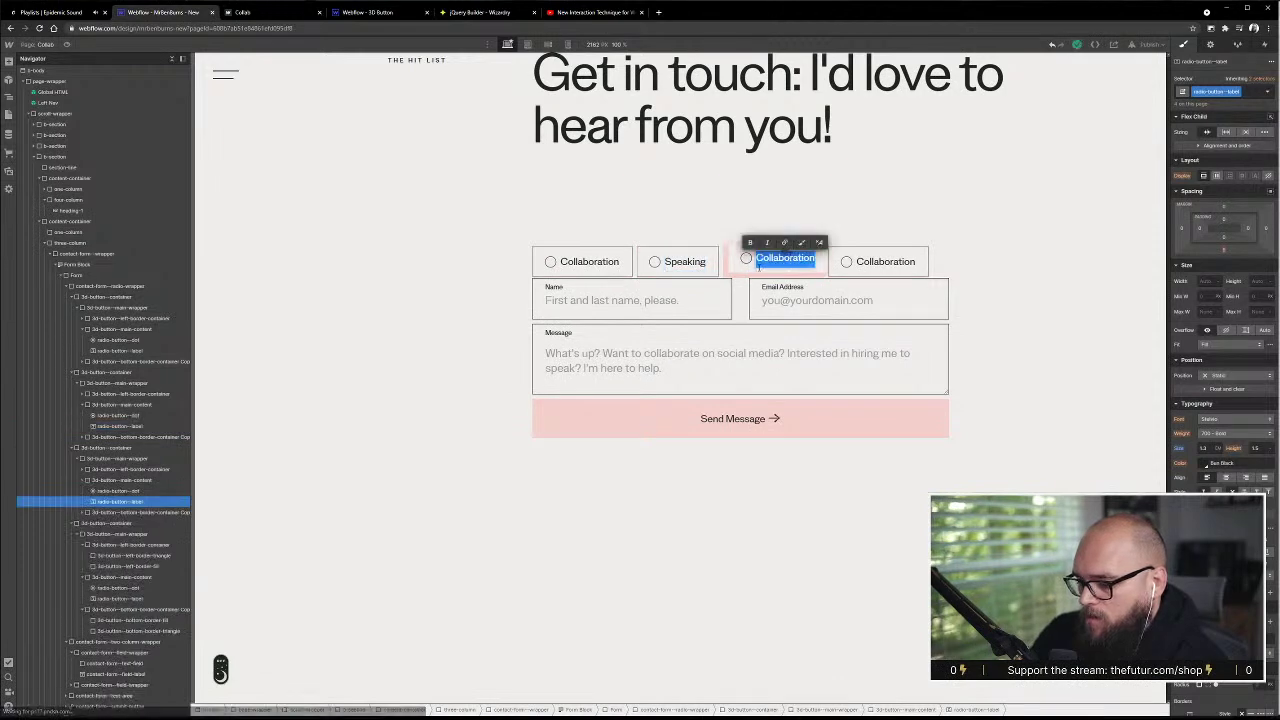
type("Interv")
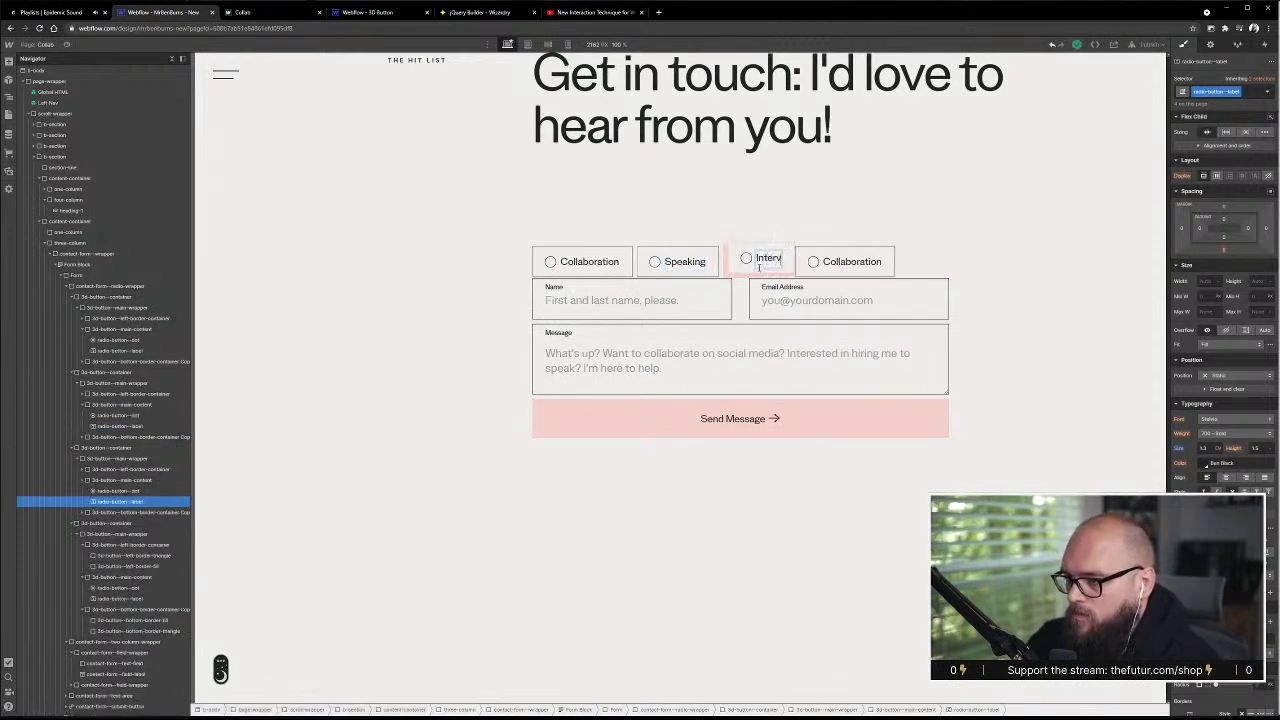
type("iew")
left_click(843, 259)
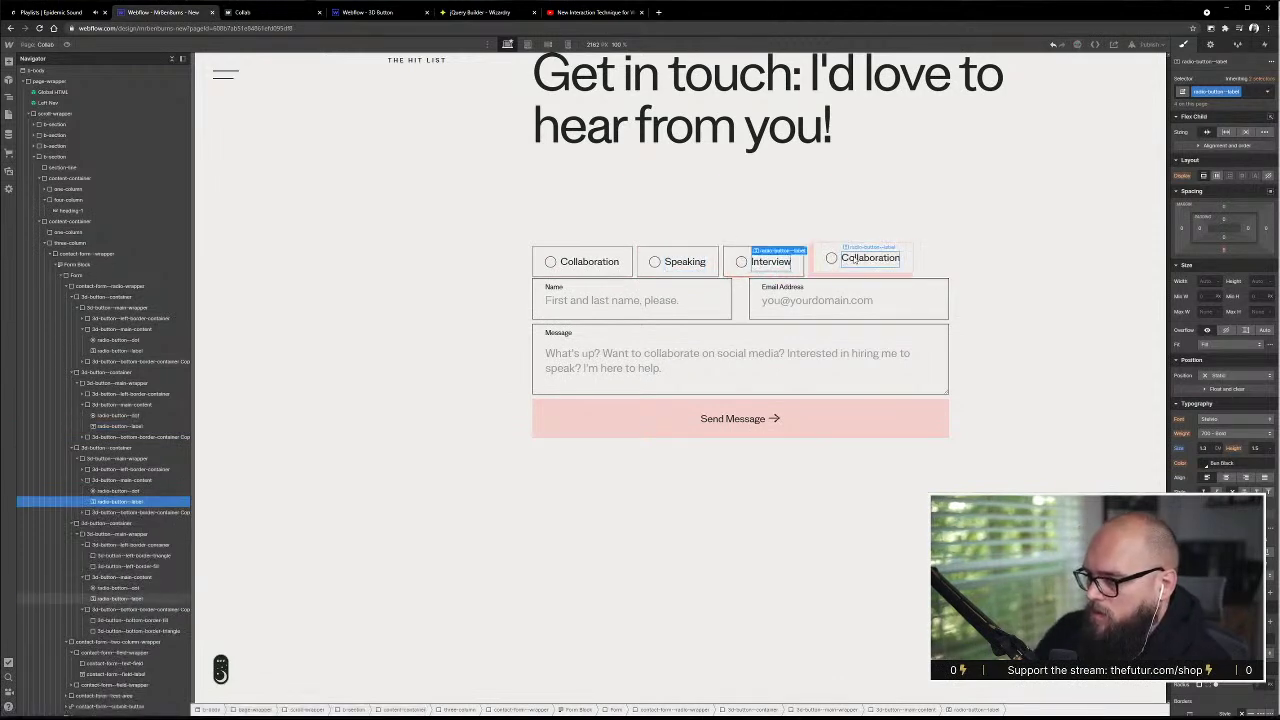
double_click(843, 258)
type("Sponso")
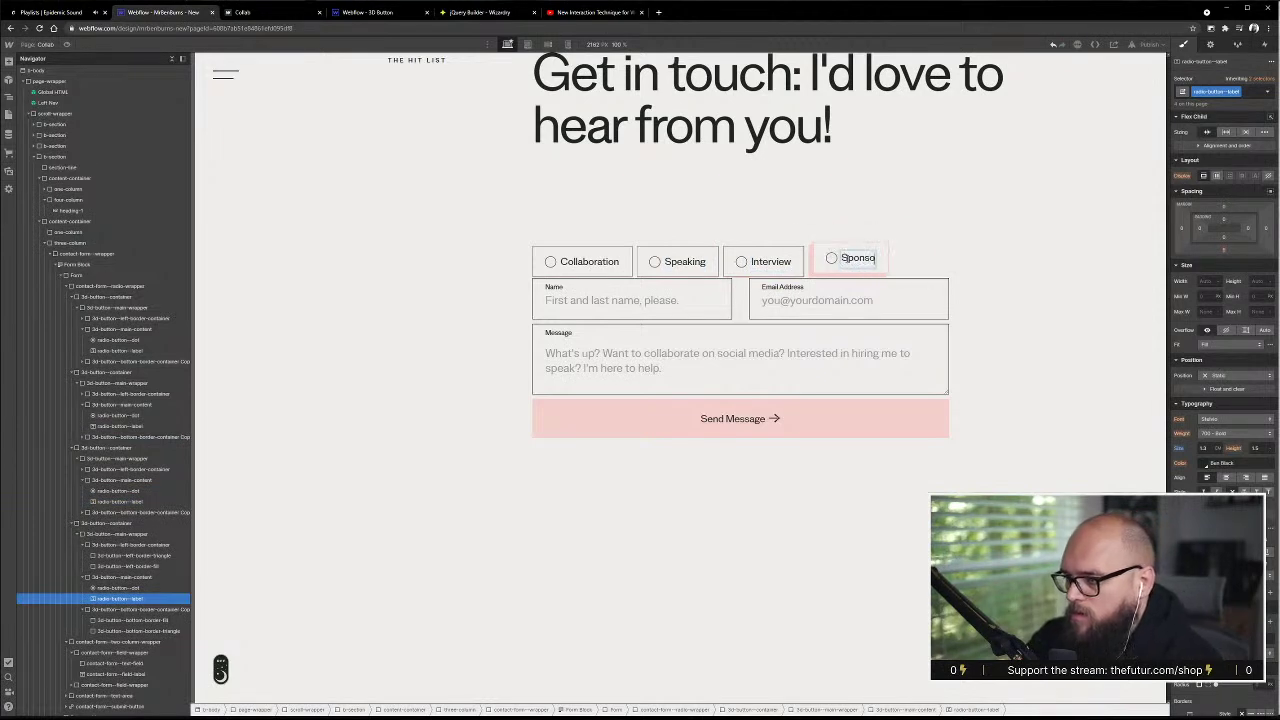
type("rships")
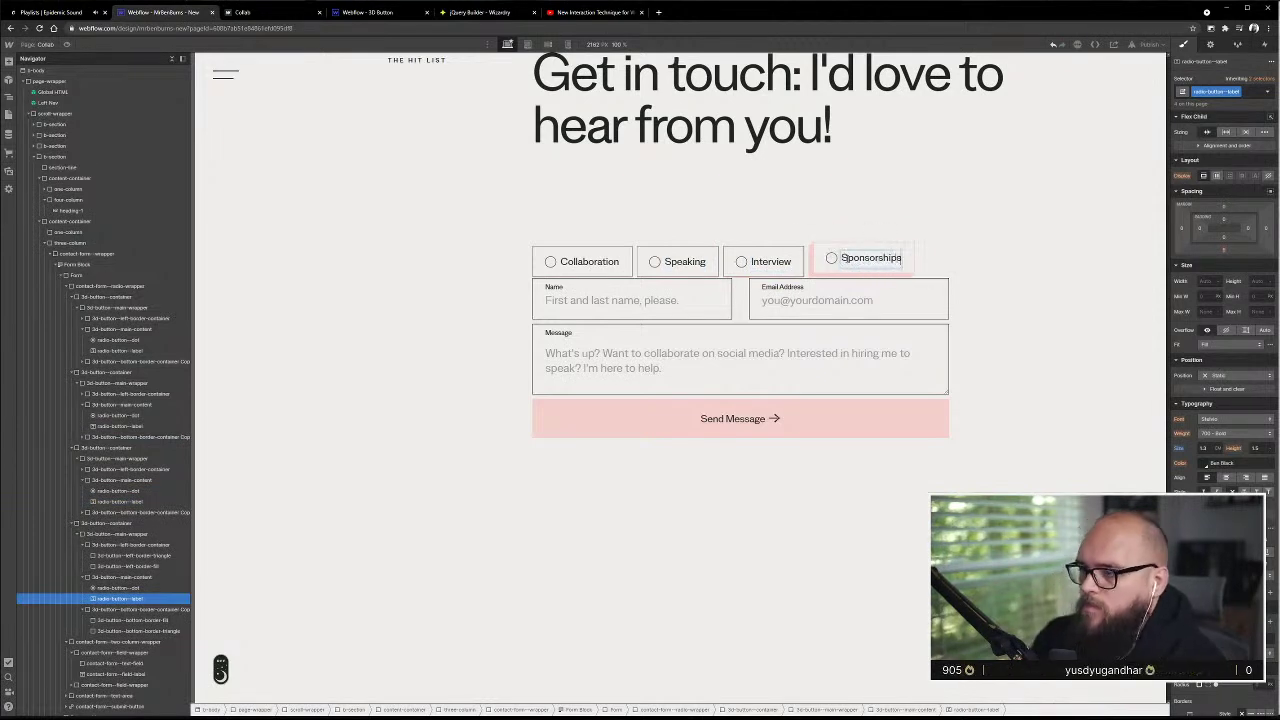
left_click(1040, 250)
- Start retyping the Sponsorships label as Partnerships
scroll(1043, 256, "up", 8)
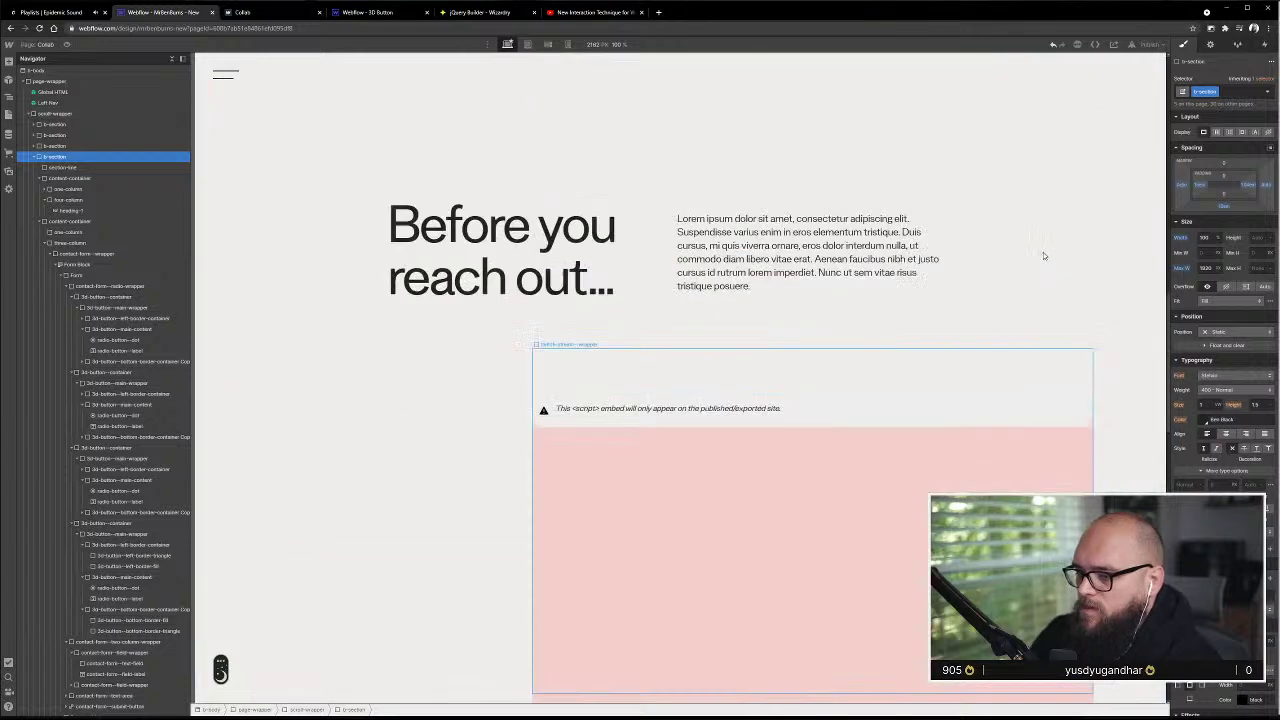
scroll(1043, 256, "up", 5)
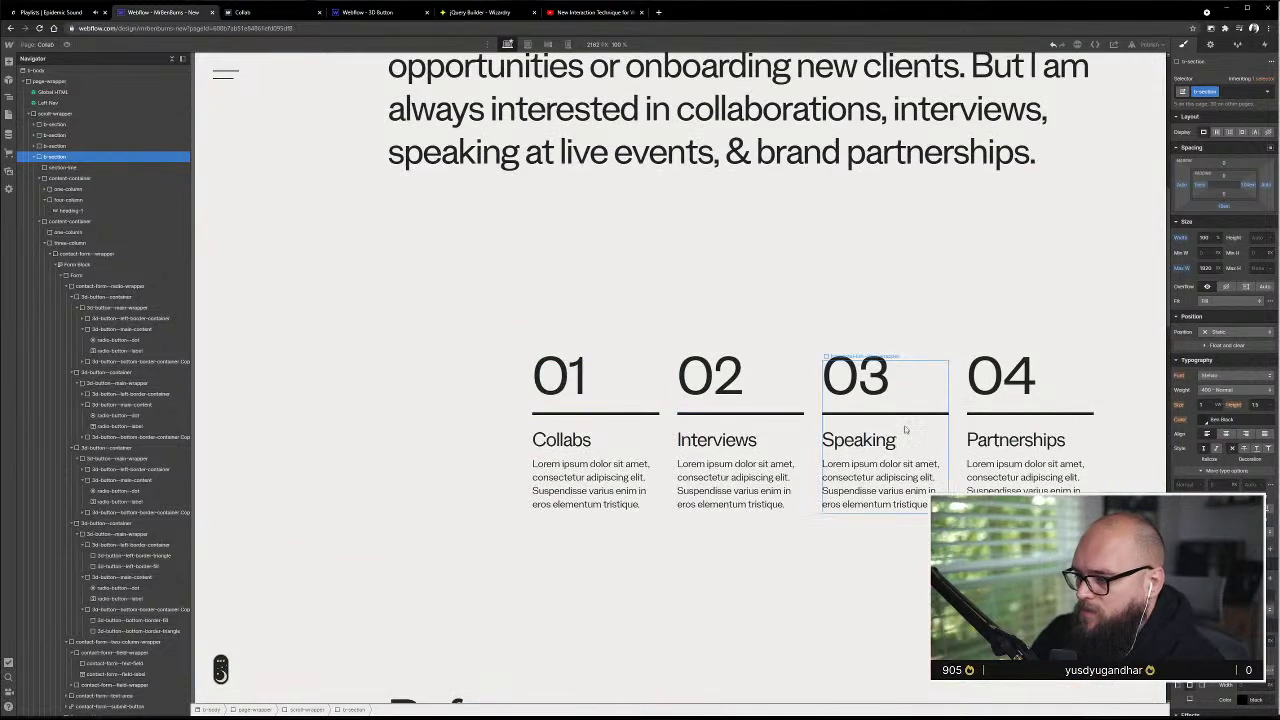
scroll(905, 430, "down", 10)
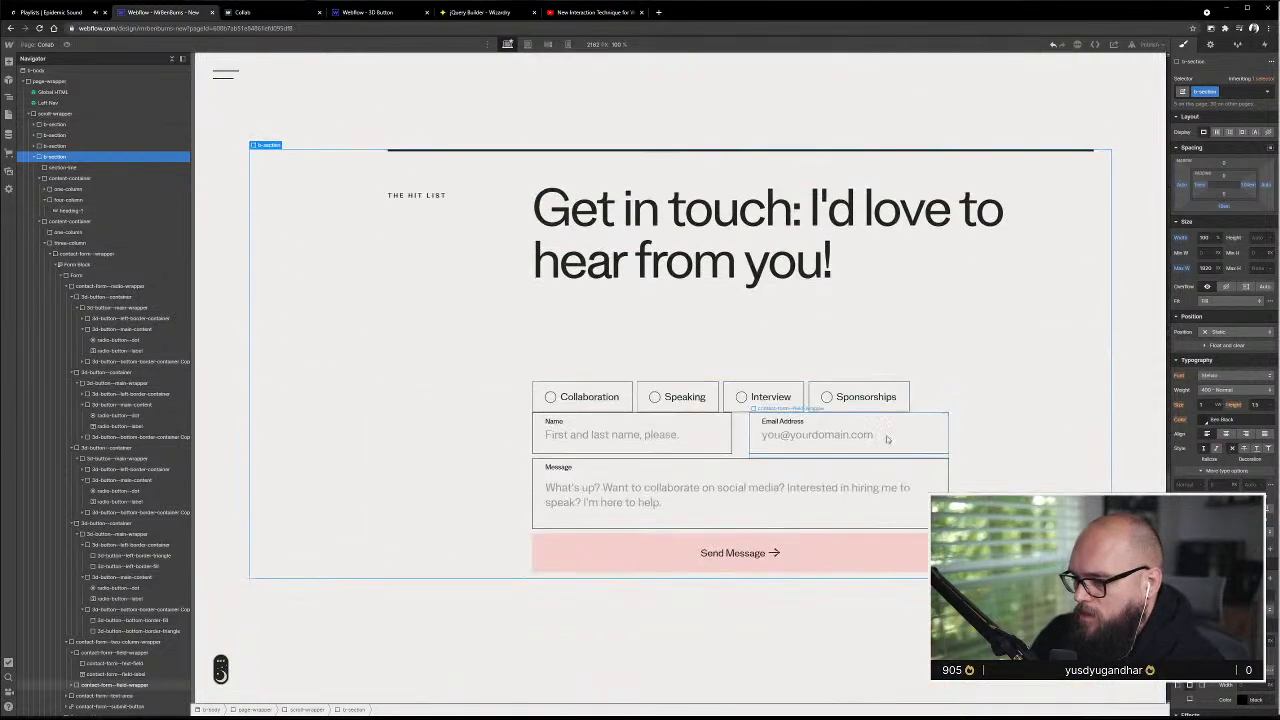
left_click(862, 394)
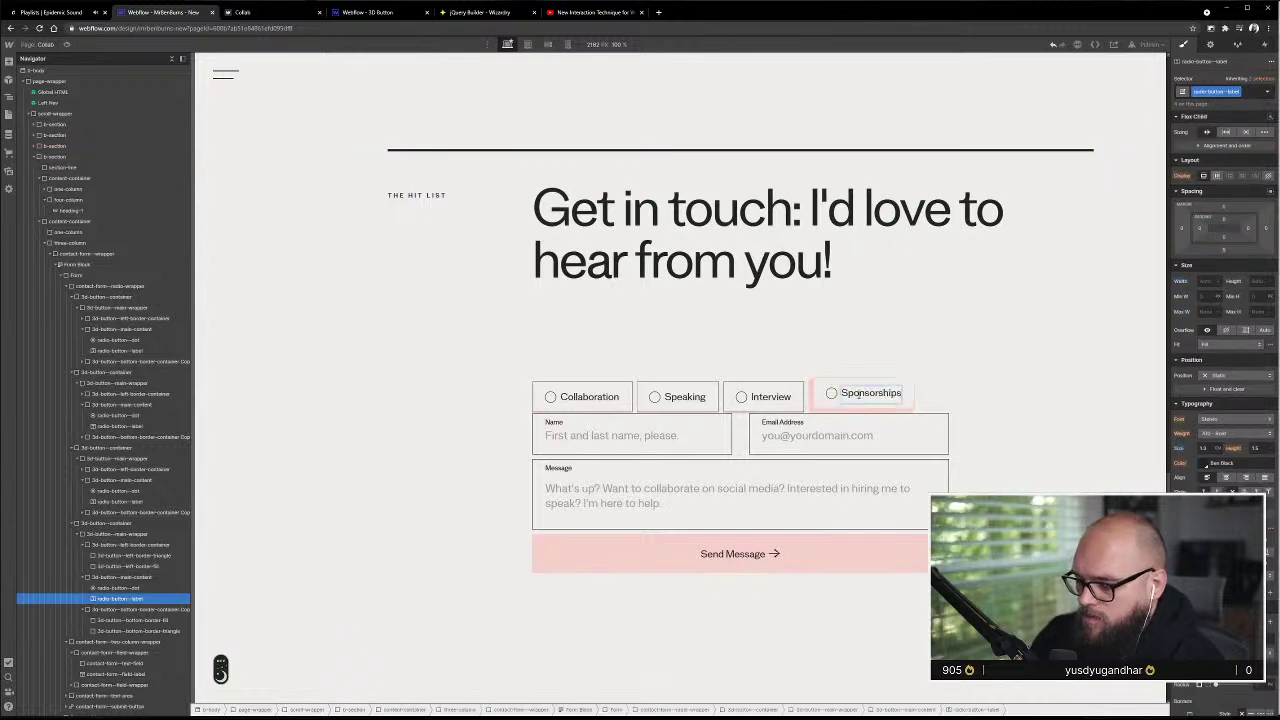
double_click(857, 394)
type("Patern")
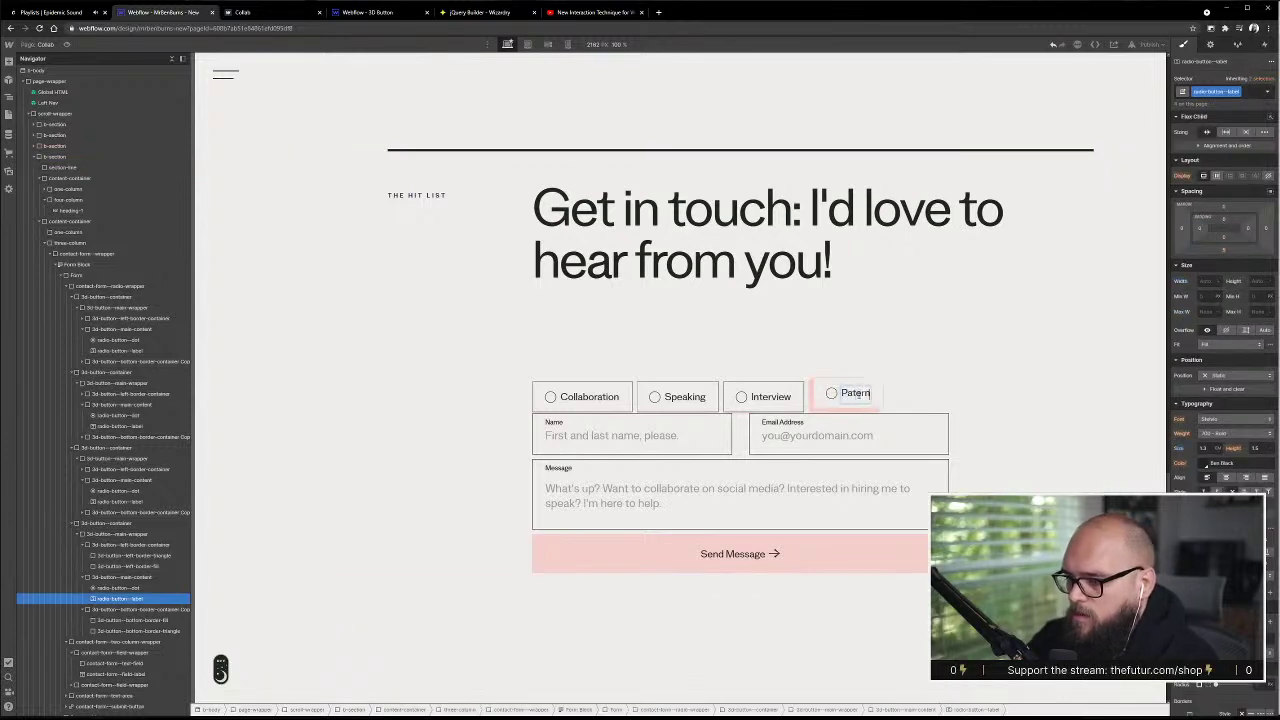
key("BackSpace")
key("BackSpace")
key("BackSpace")
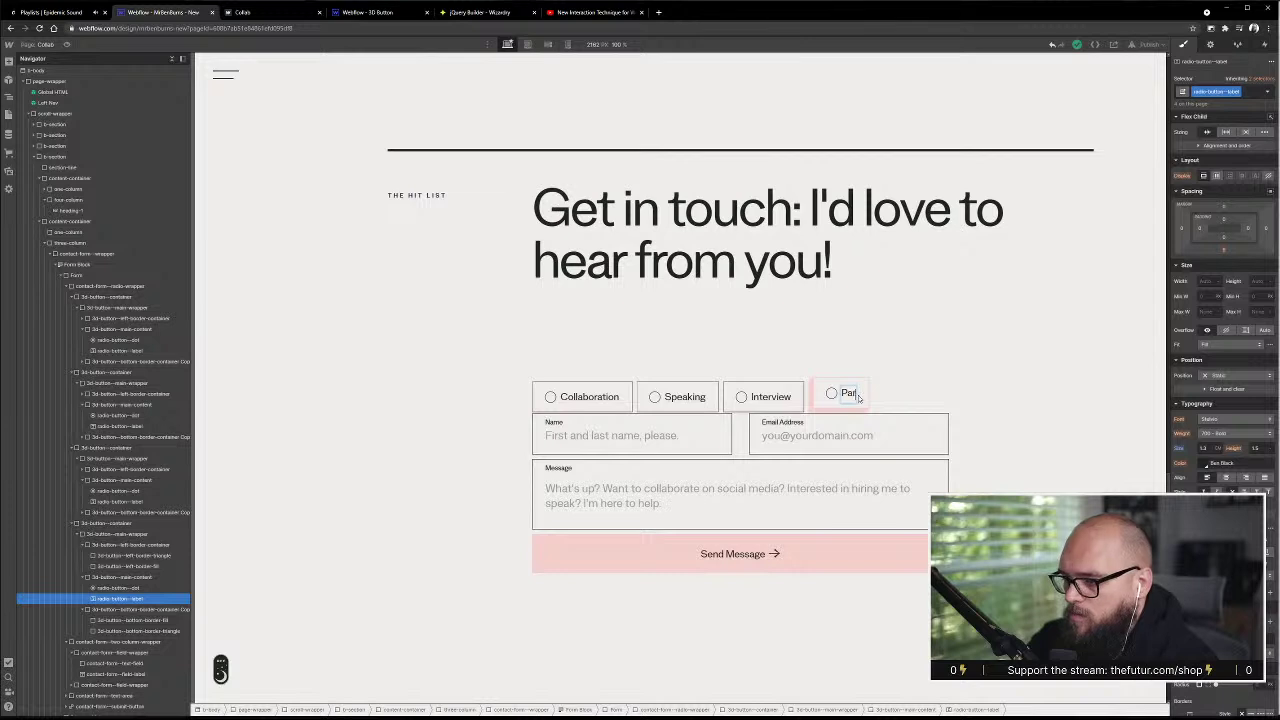
- Finish the fourth radio label as Partnerships
type("tnerships")
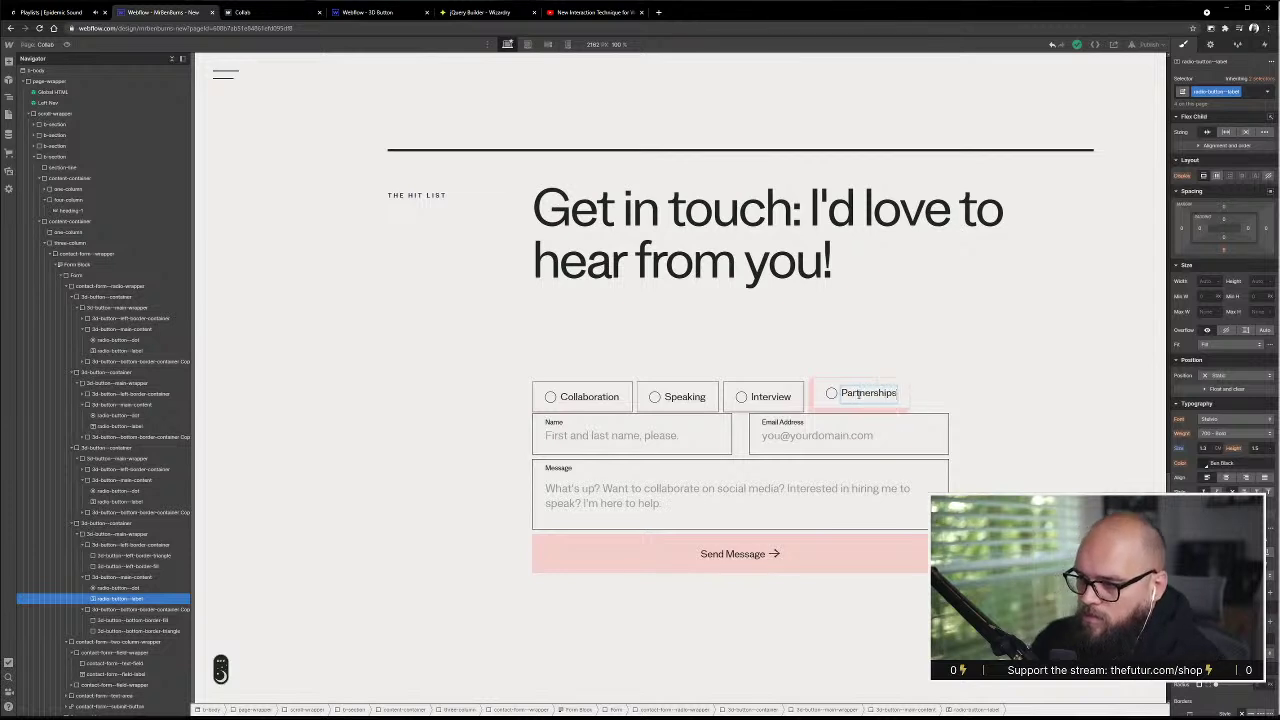
left_click(1046, 403)
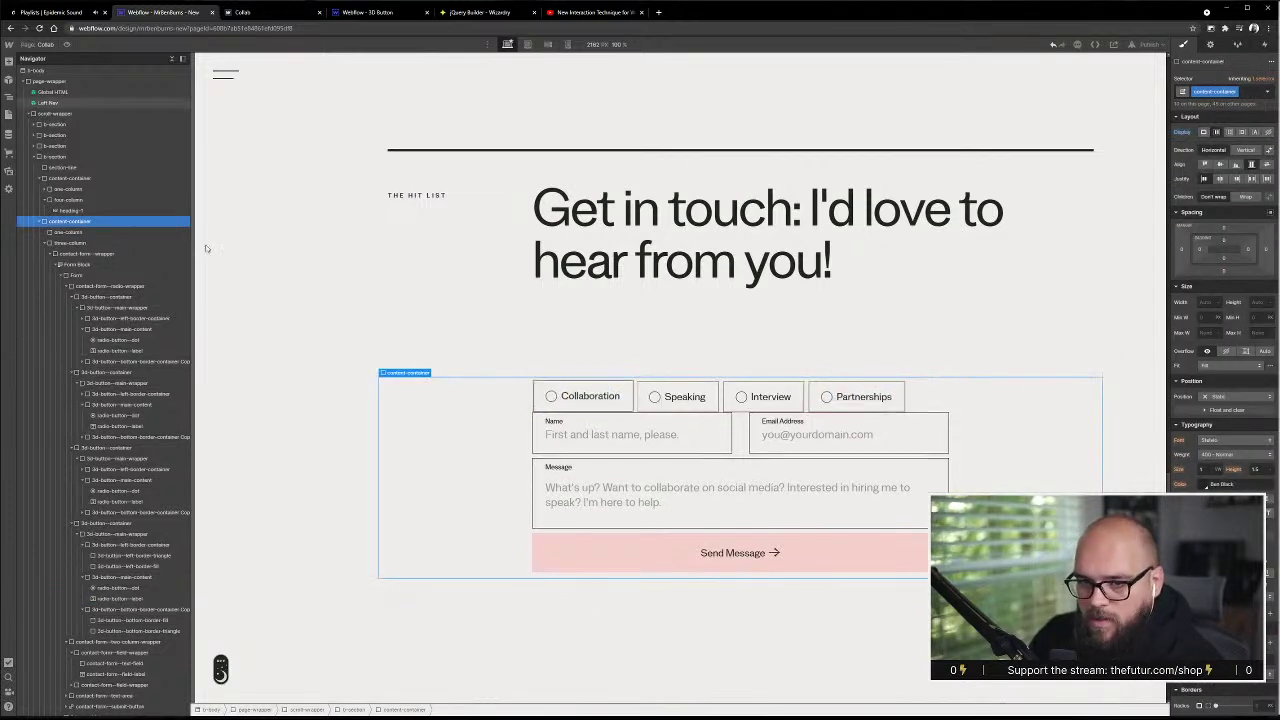
left_click(606, 387)
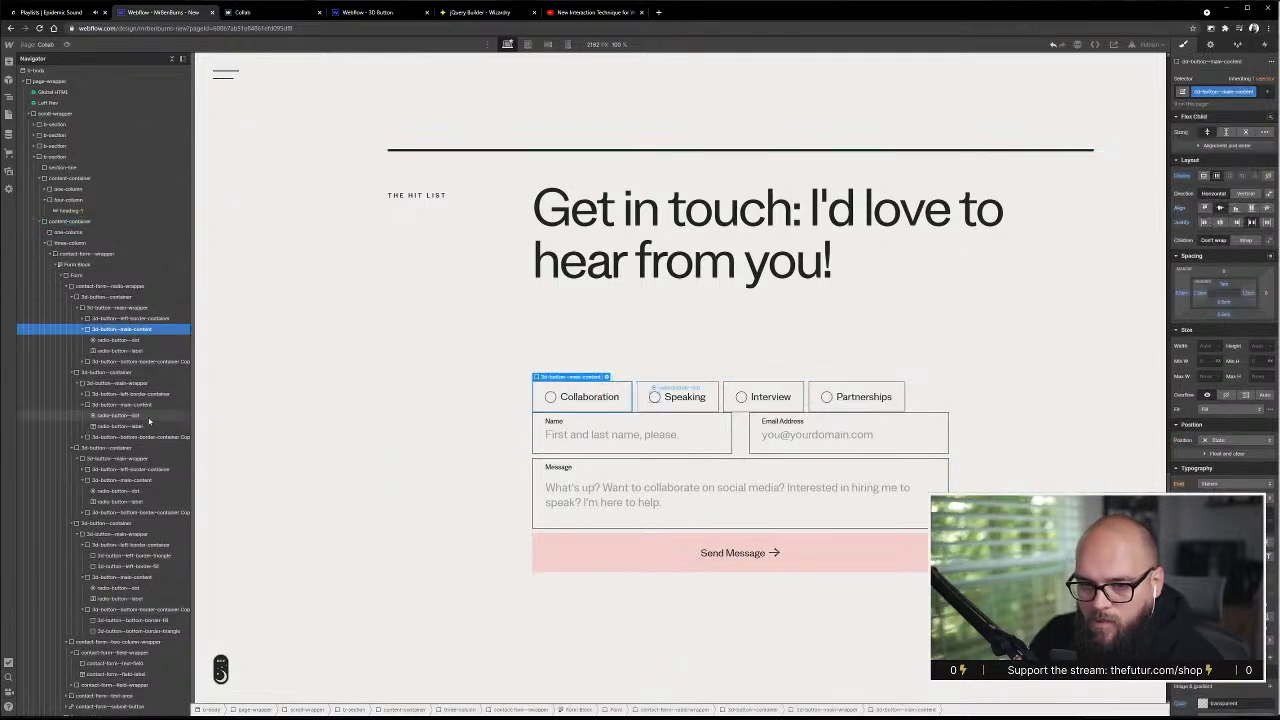
- Justify the radio wrapper space-between and drag its bottom margin down to separate the fields
left_click(131, 288)
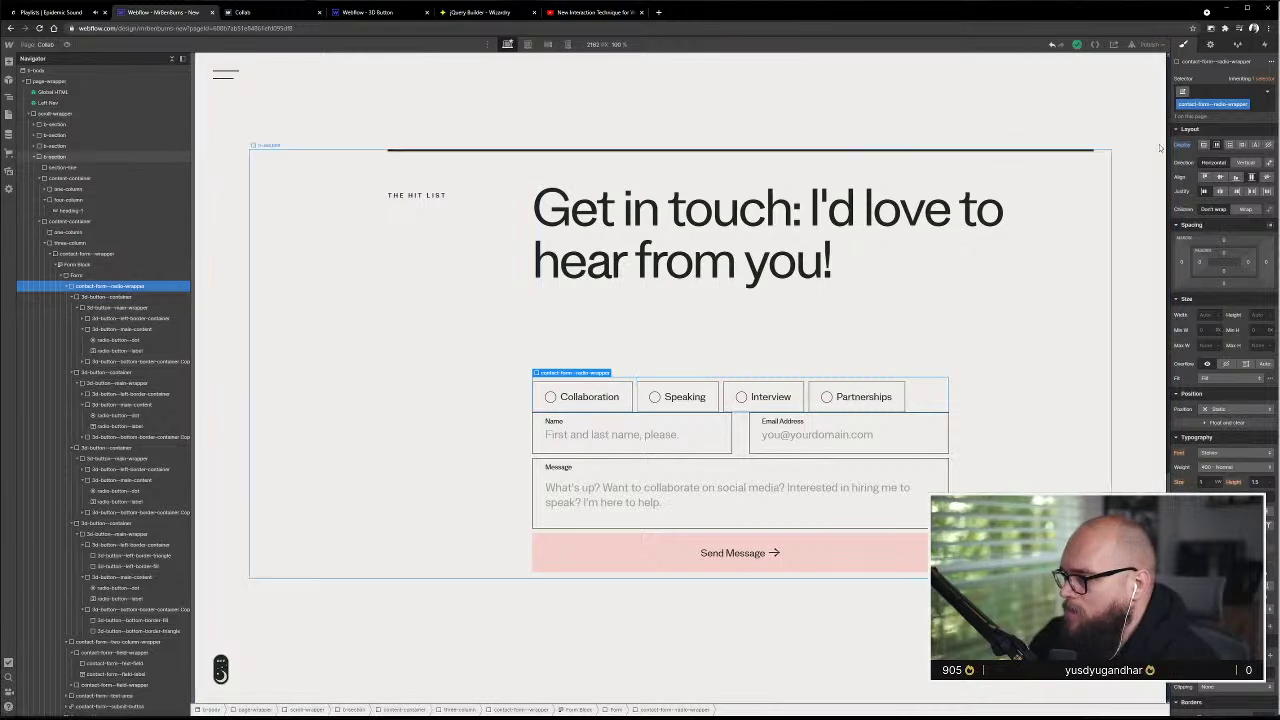
left_click(1254, 191)
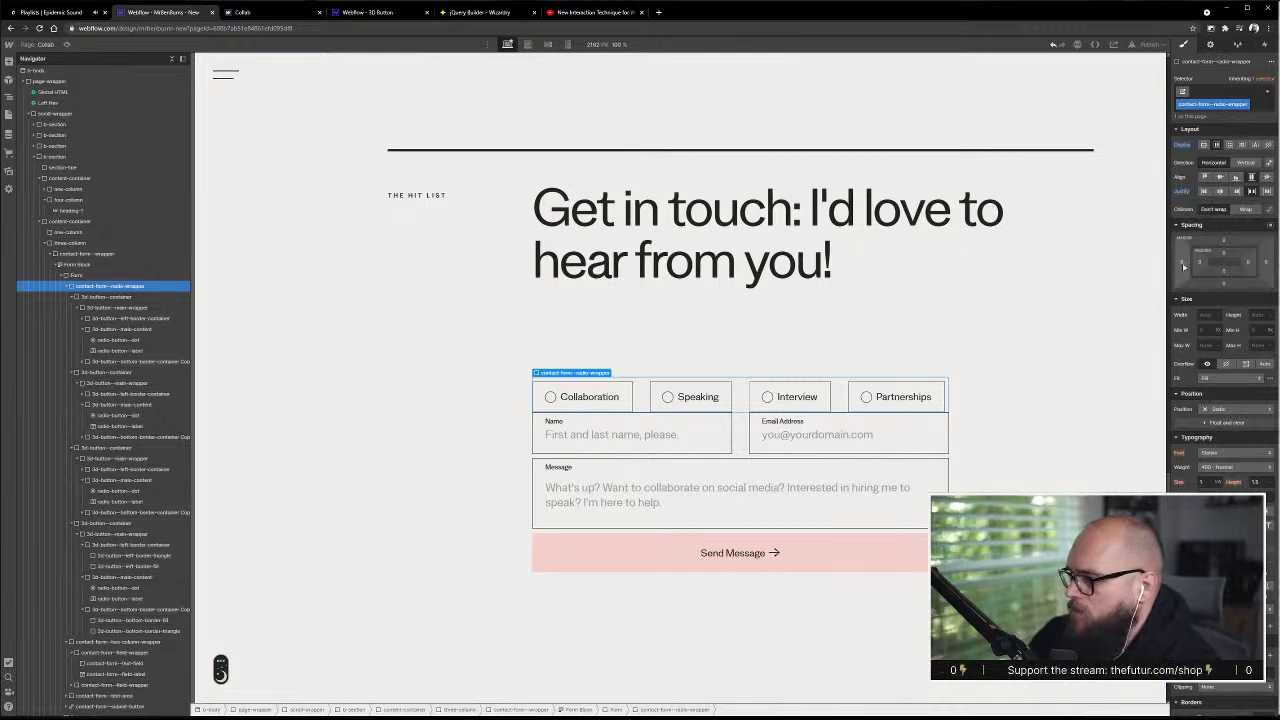
left_click(1222, 287)
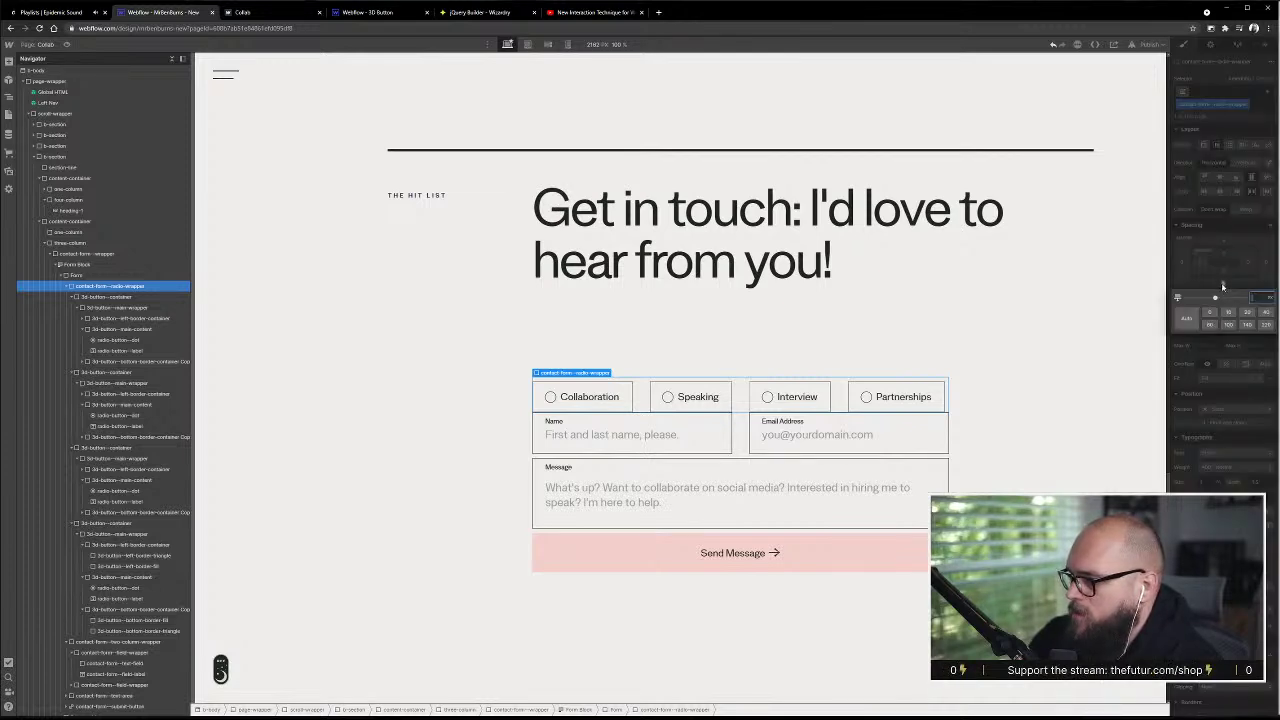
left_click(1236, 337)
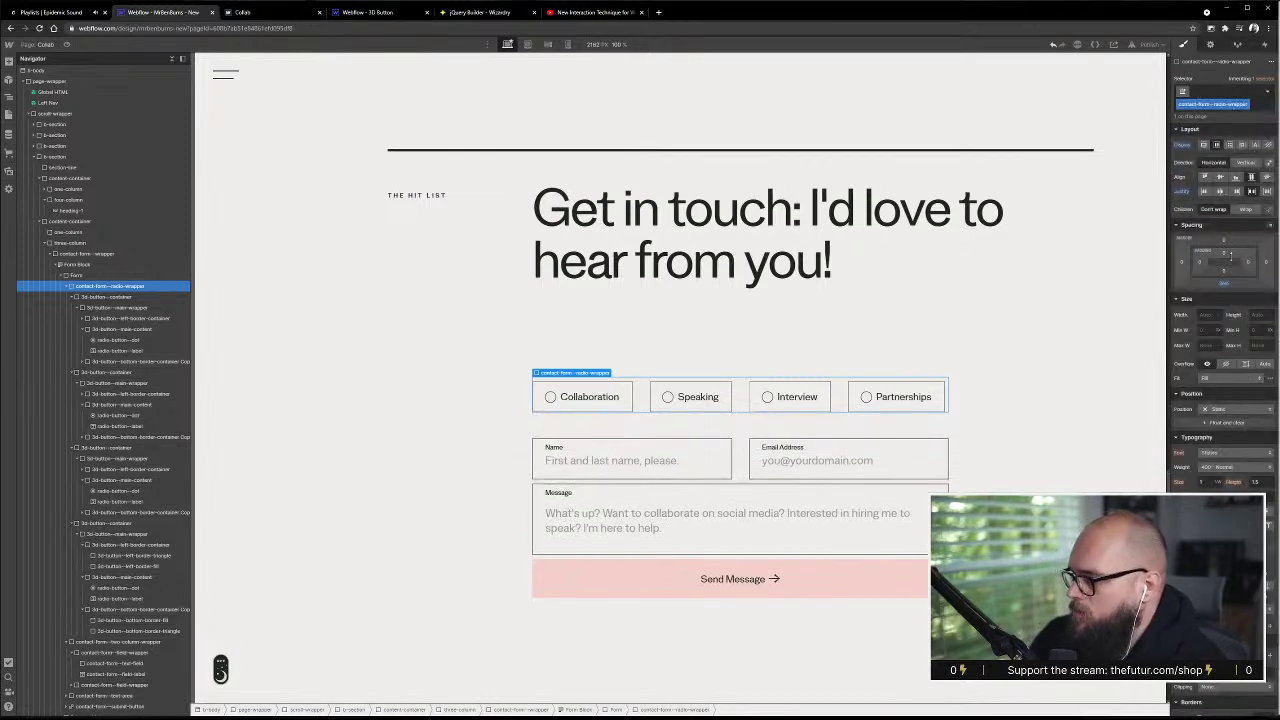
left_click_drag(1223, 287, 1229, 280)
left_click(551, 325)
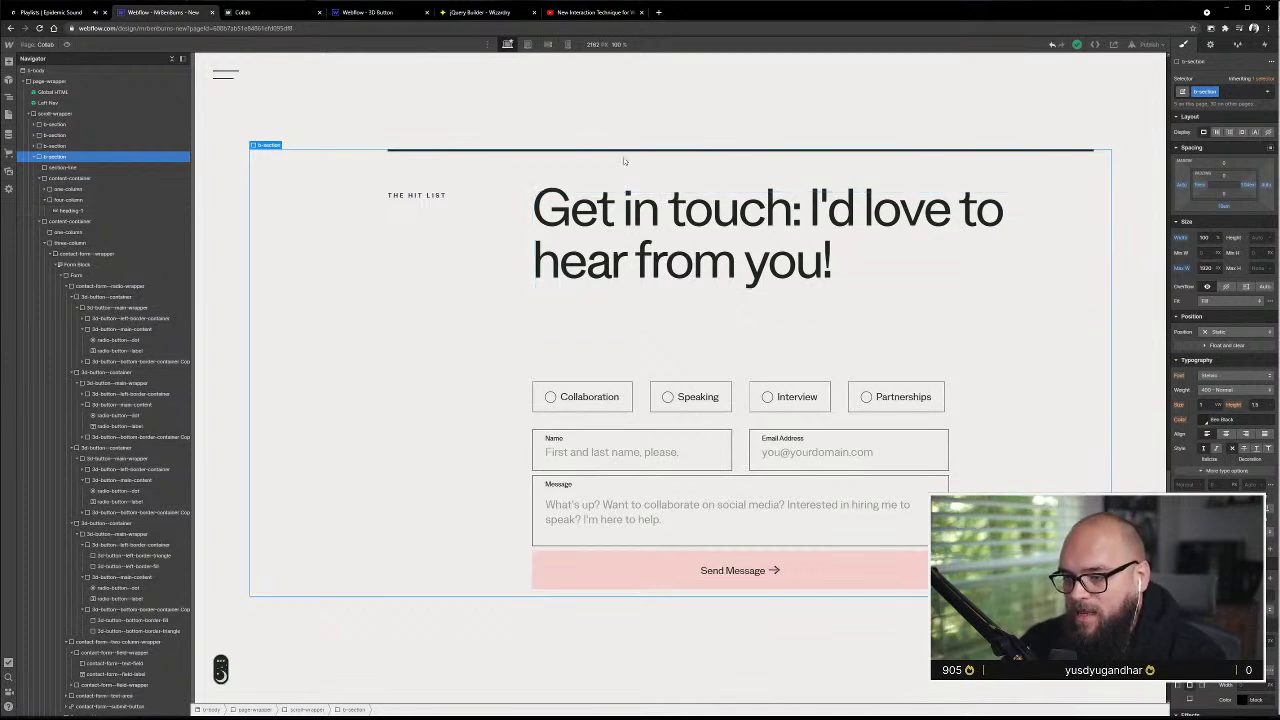
left_click(761, 399)
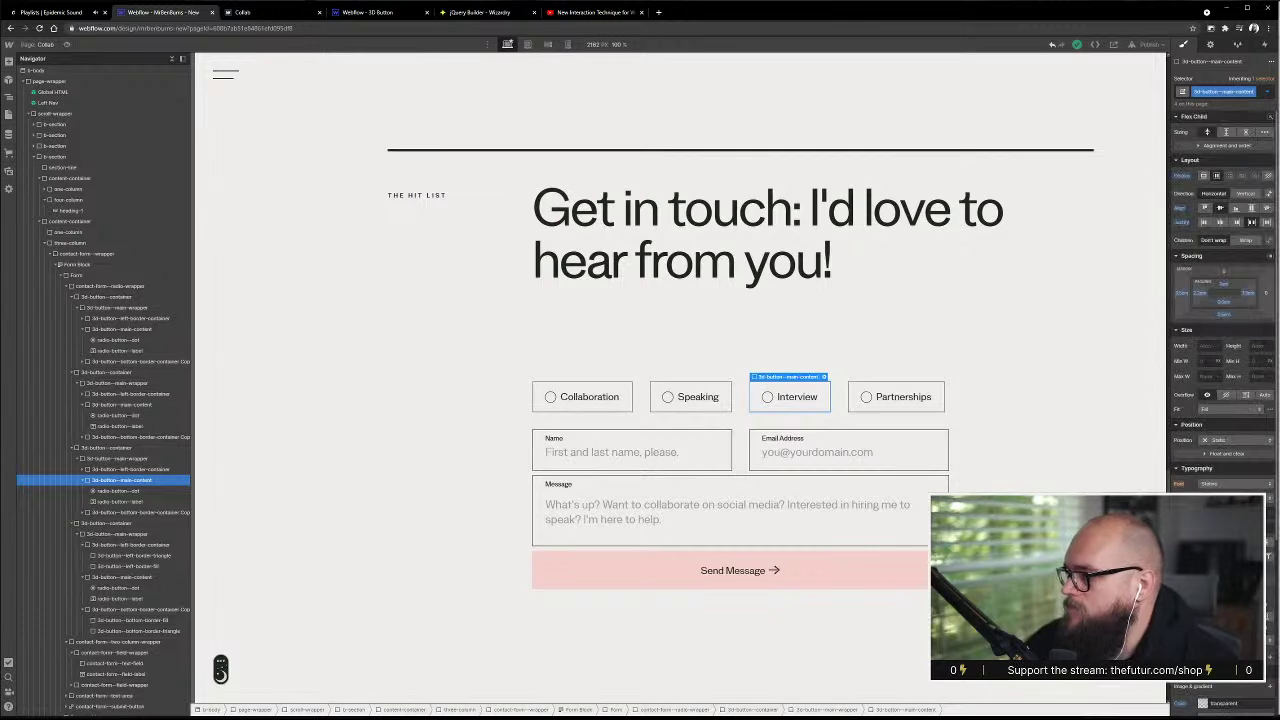
left_click(1267, 91)
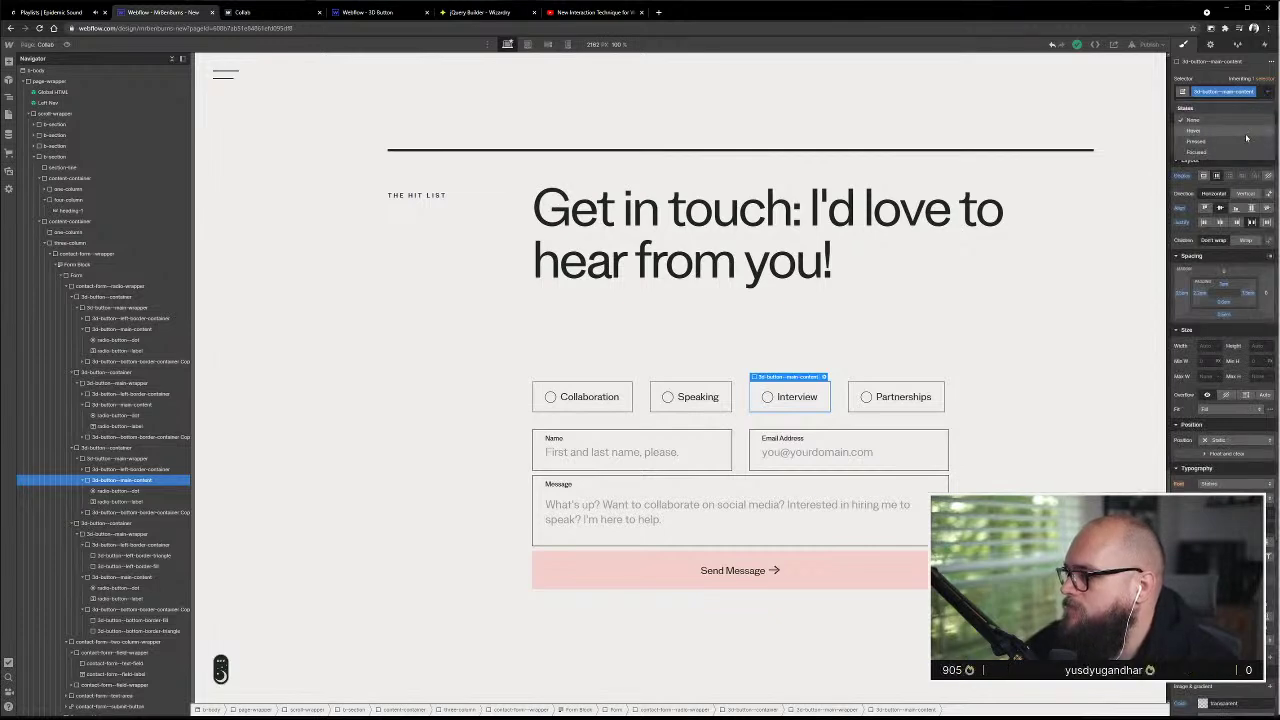
scroll(1206, 396, "down", 3)
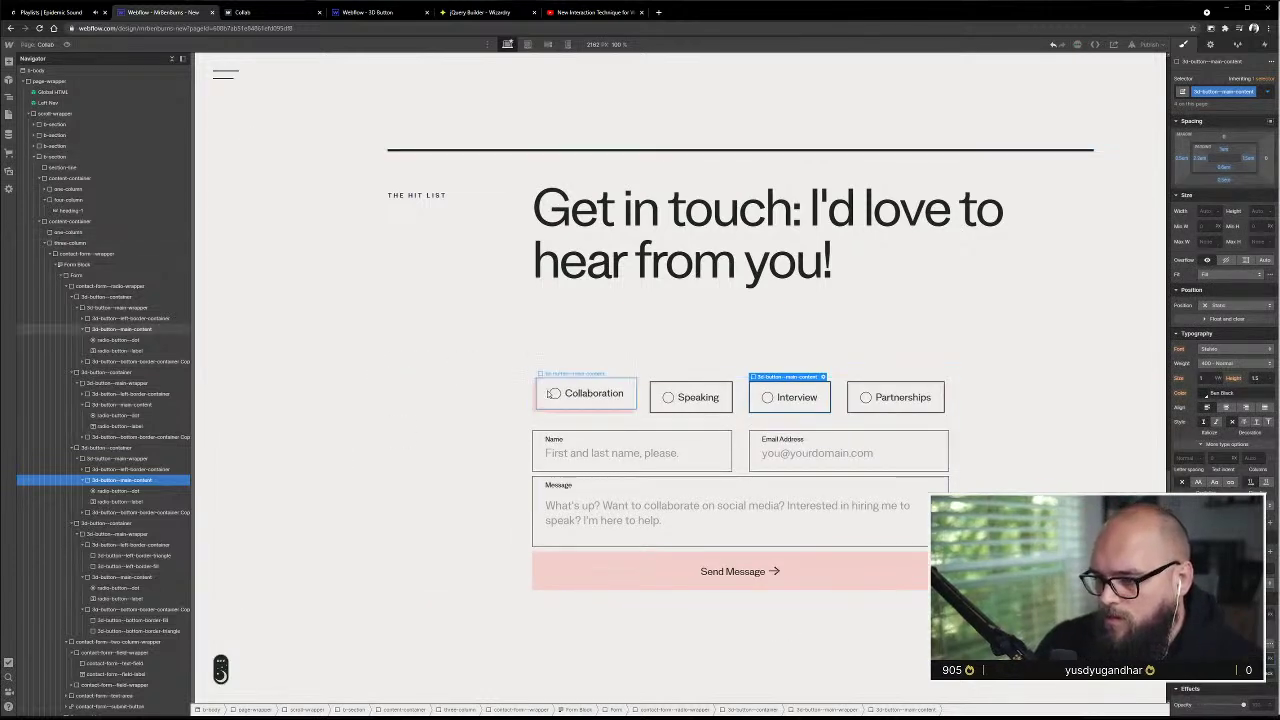
left_click(542, 347)
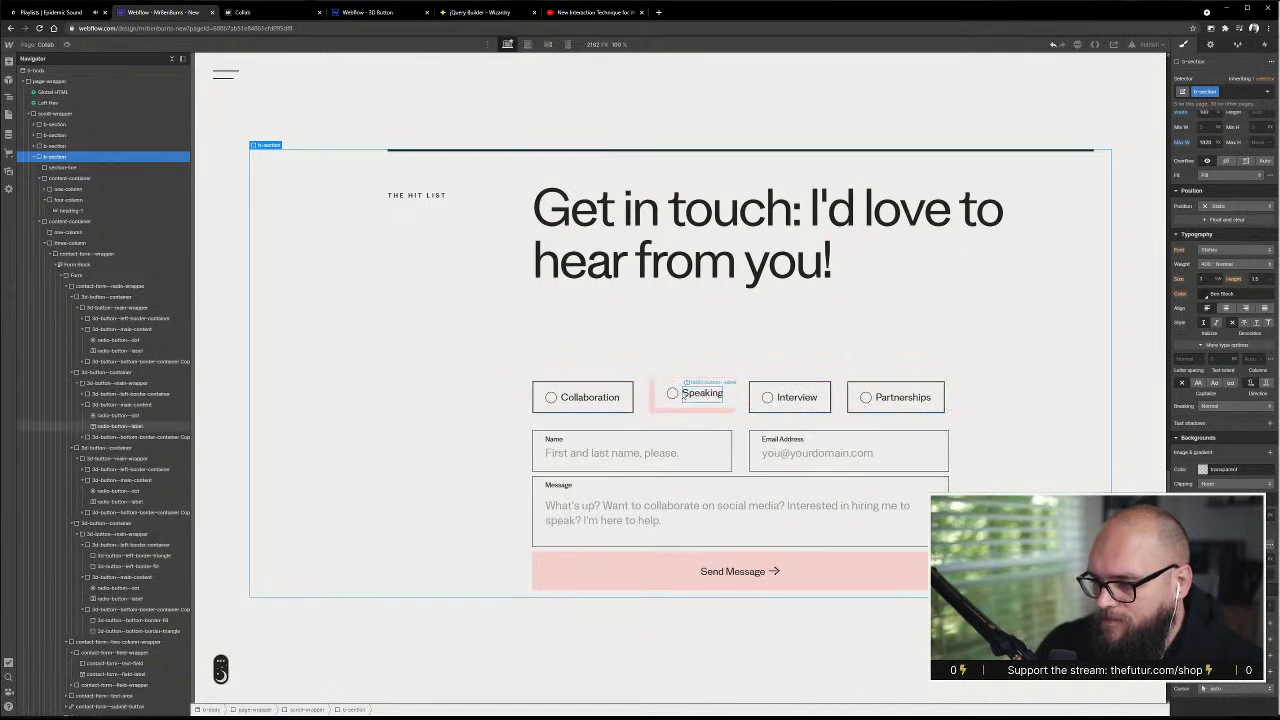
left_click(687, 448)
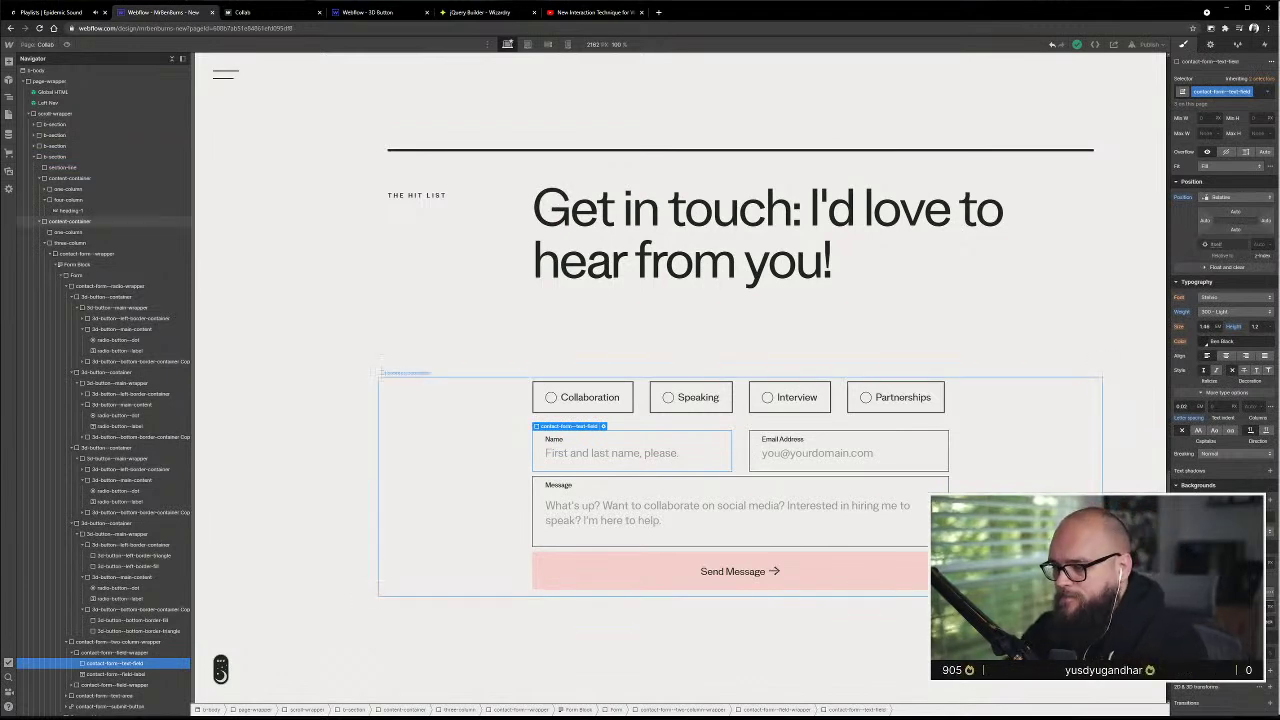
left_click(1080, 326)
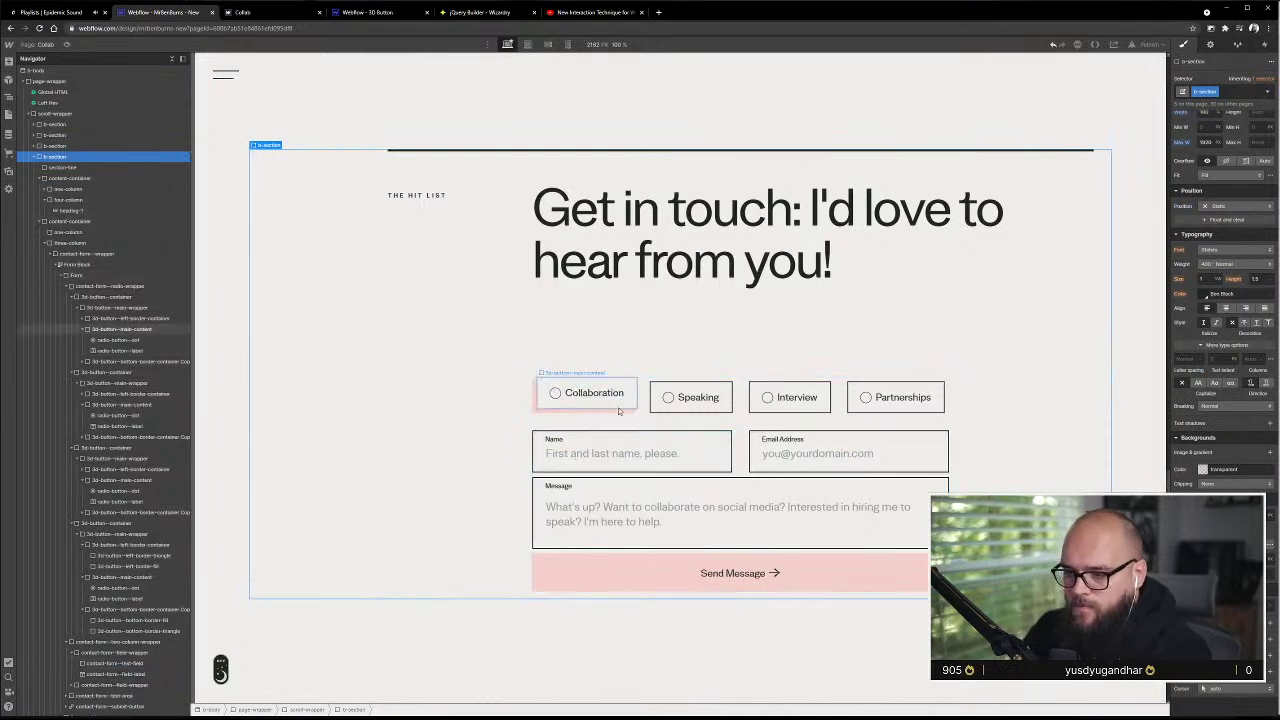
left_click(577, 447)
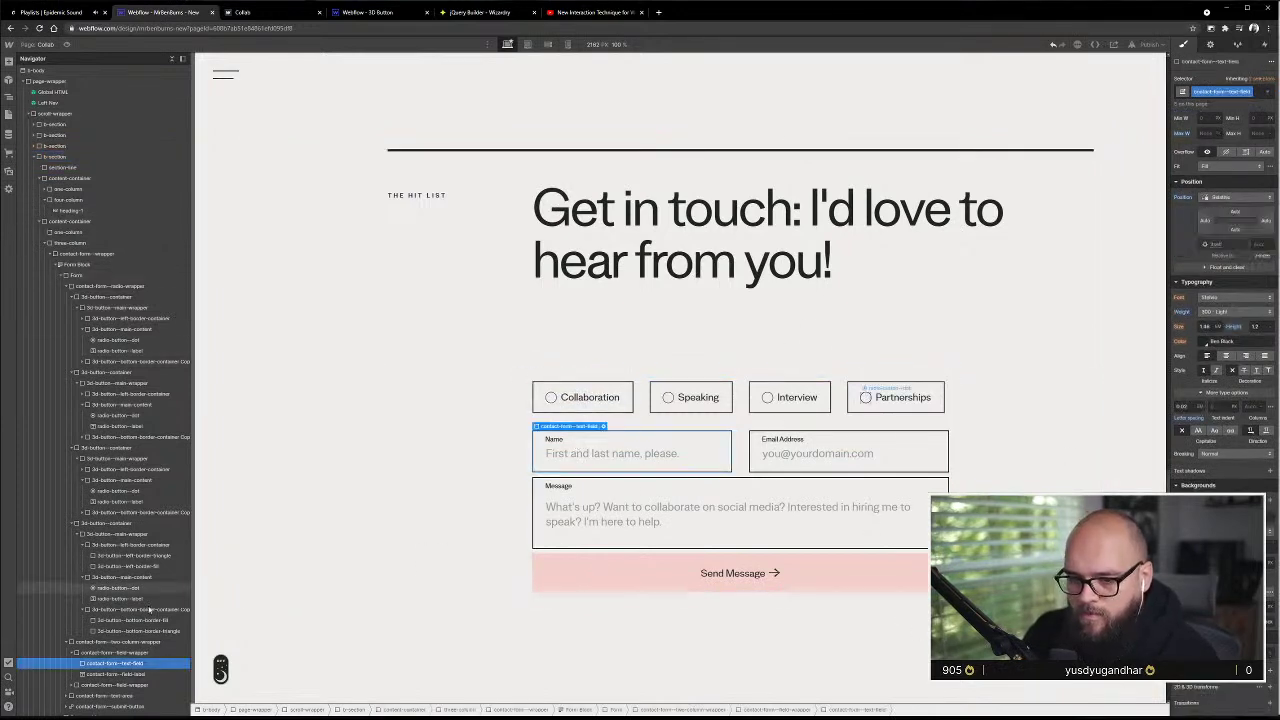
left_click(95, 653)
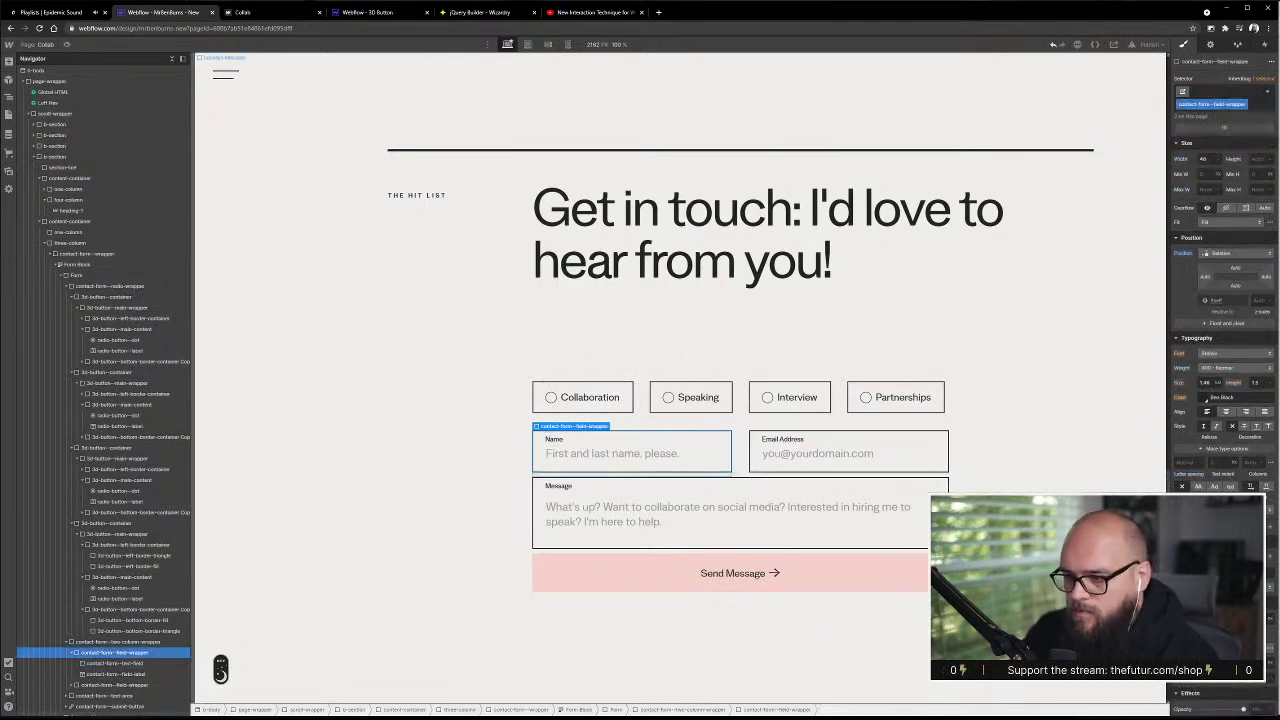
left_click(115, 641)
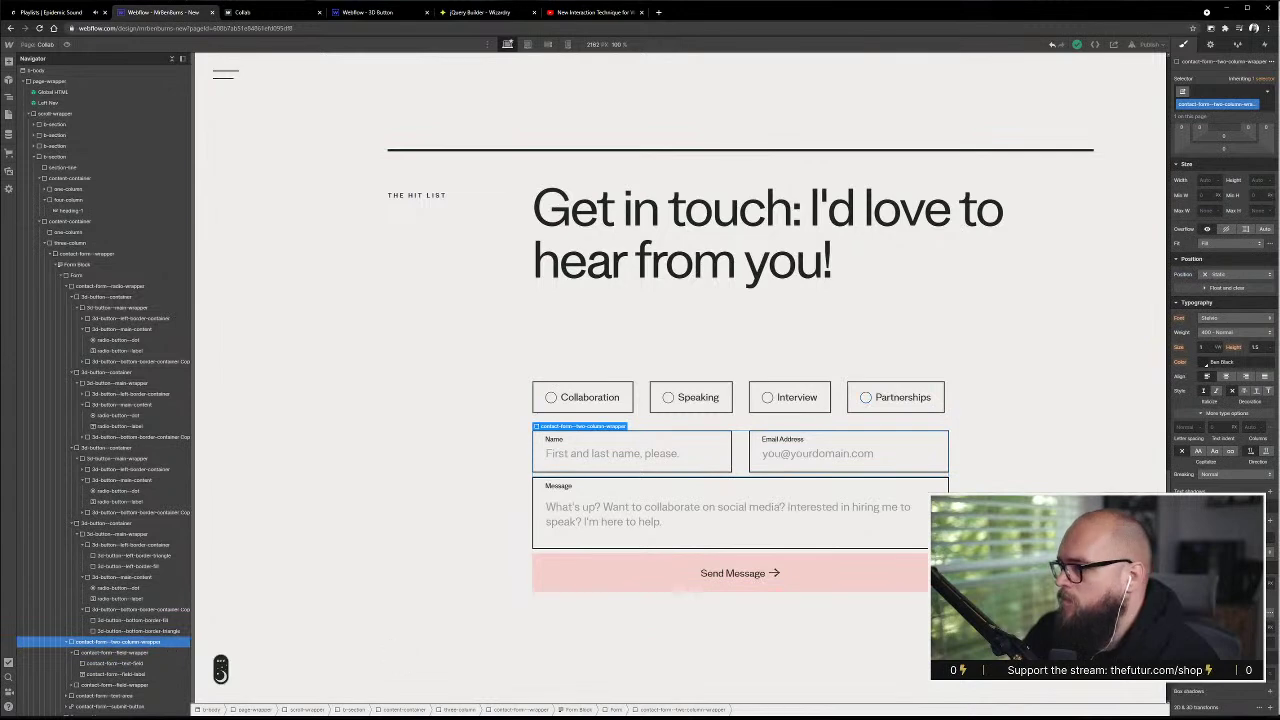
- Give the Name and Email row a bottom margin of 24
left_click(1223, 148)
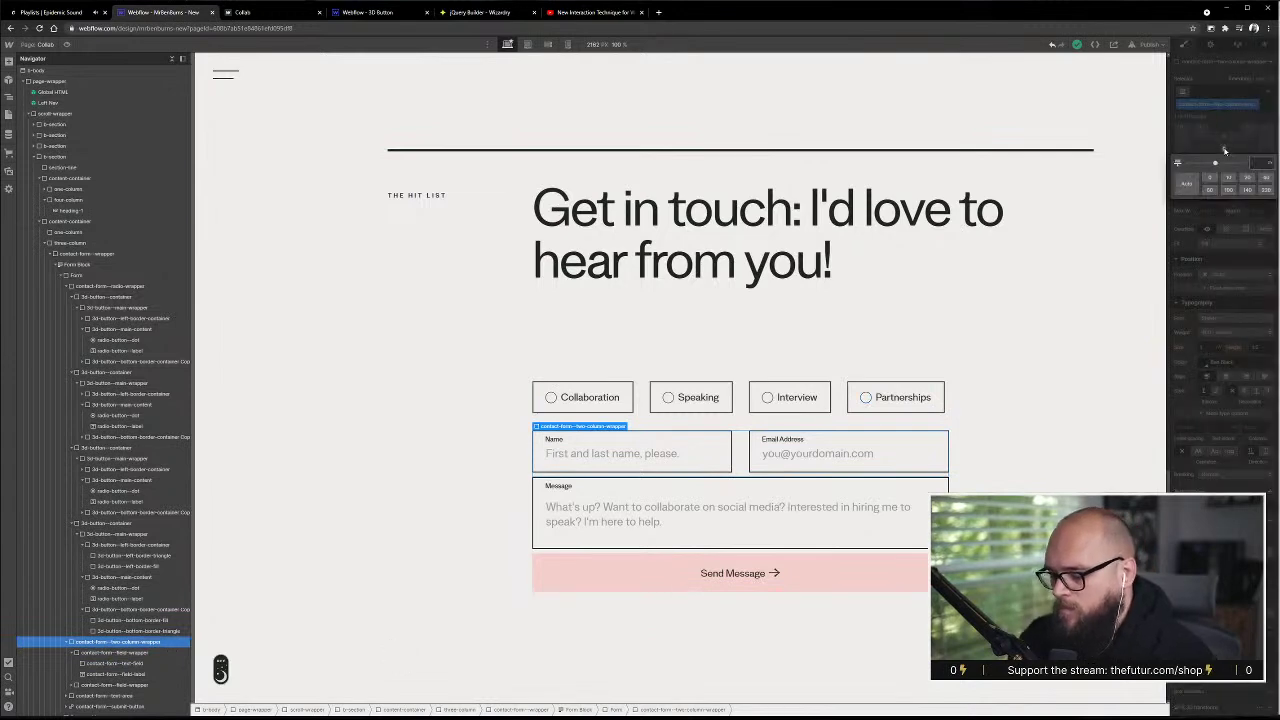
type("24")
key("Return")
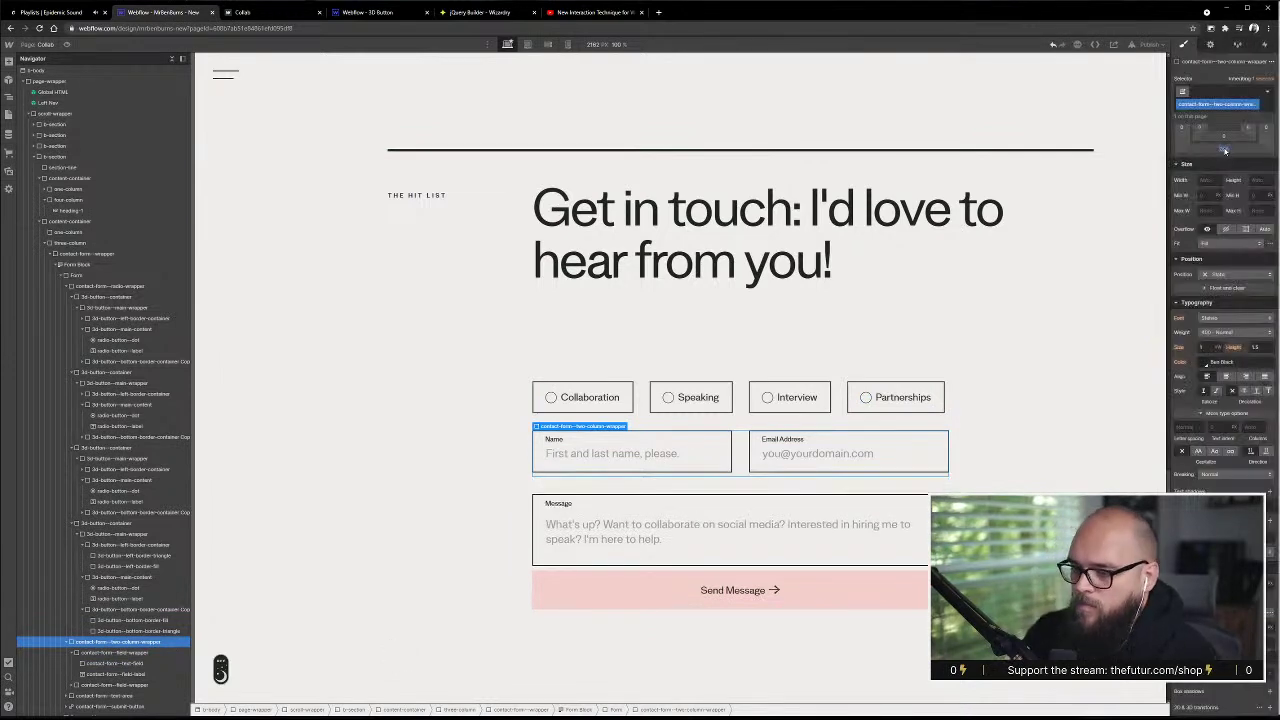
- Add bottom margin to the Message text area wrapper above the button
left_click(1077, 402)
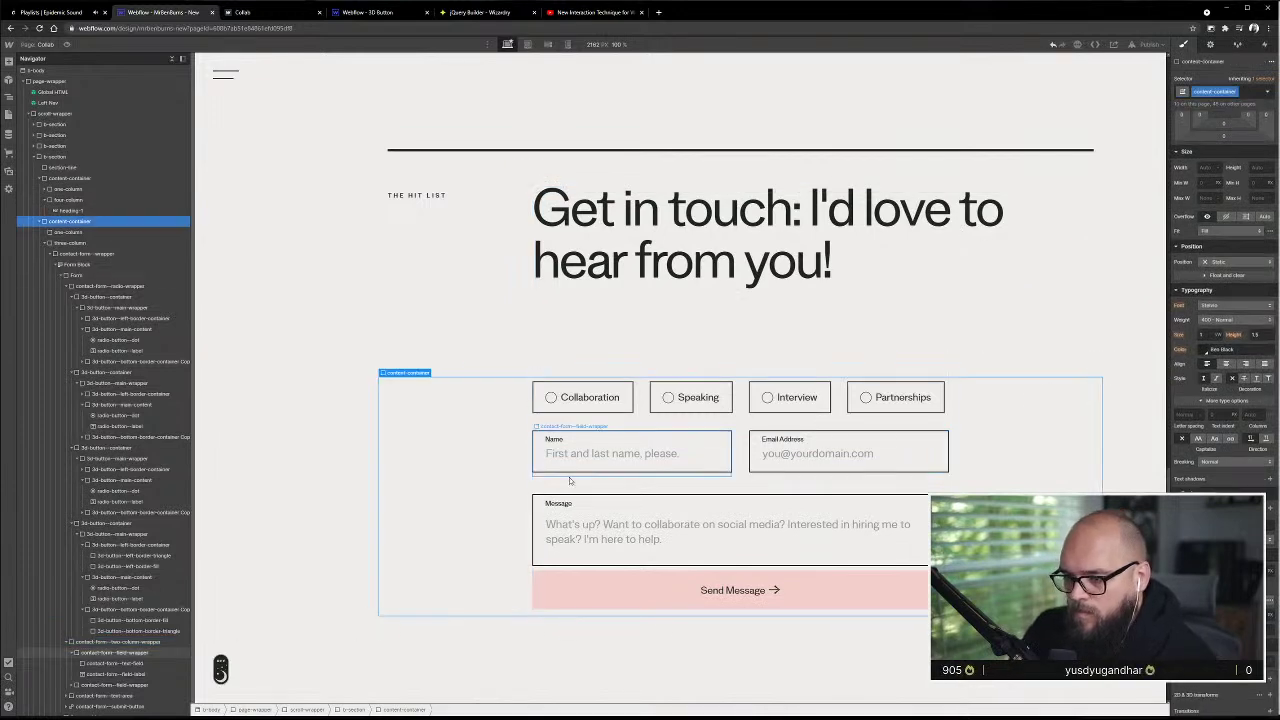
left_click(568, 516)
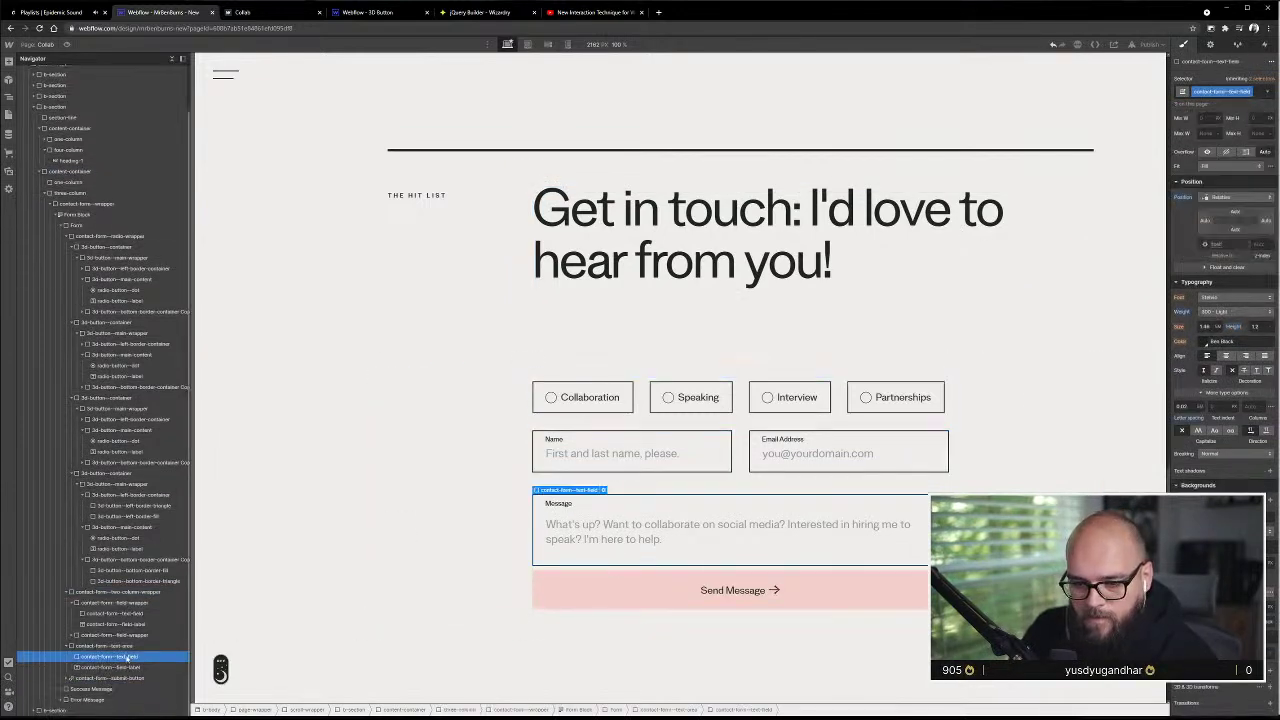
left_click(120, 646)
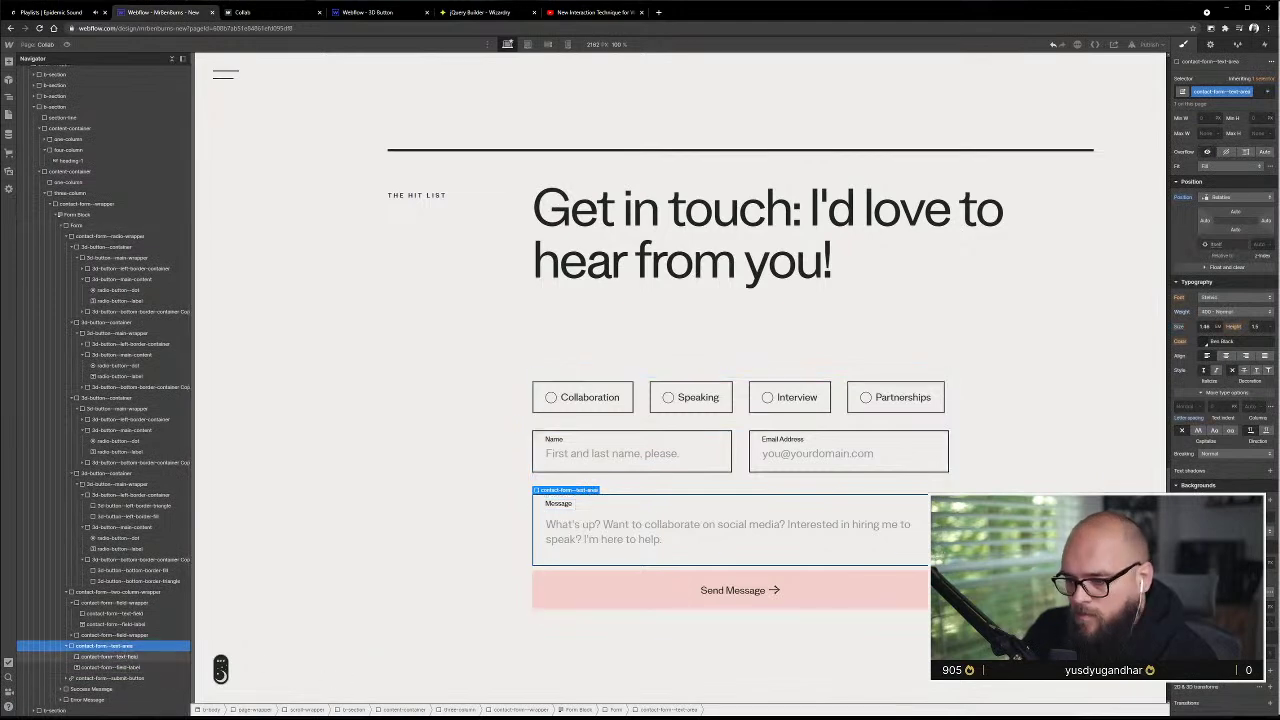
scroll(1232, 210, "up", 3)
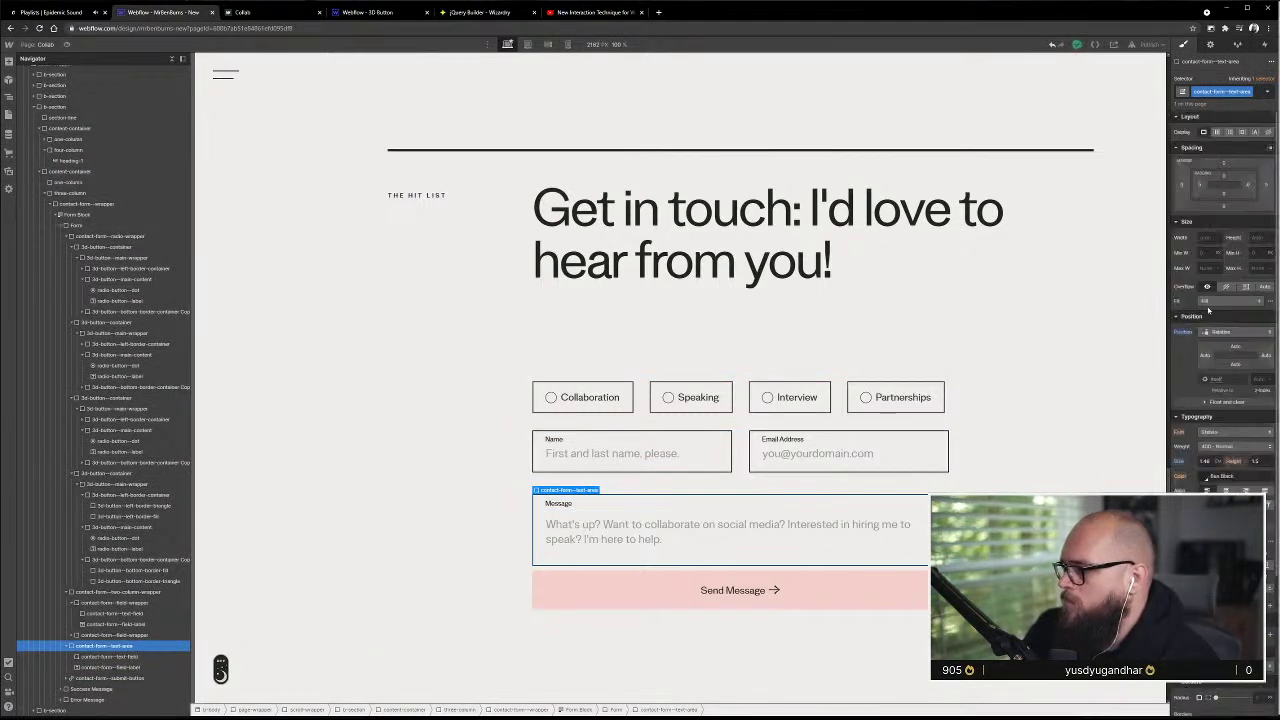
left_click(1223, 207)
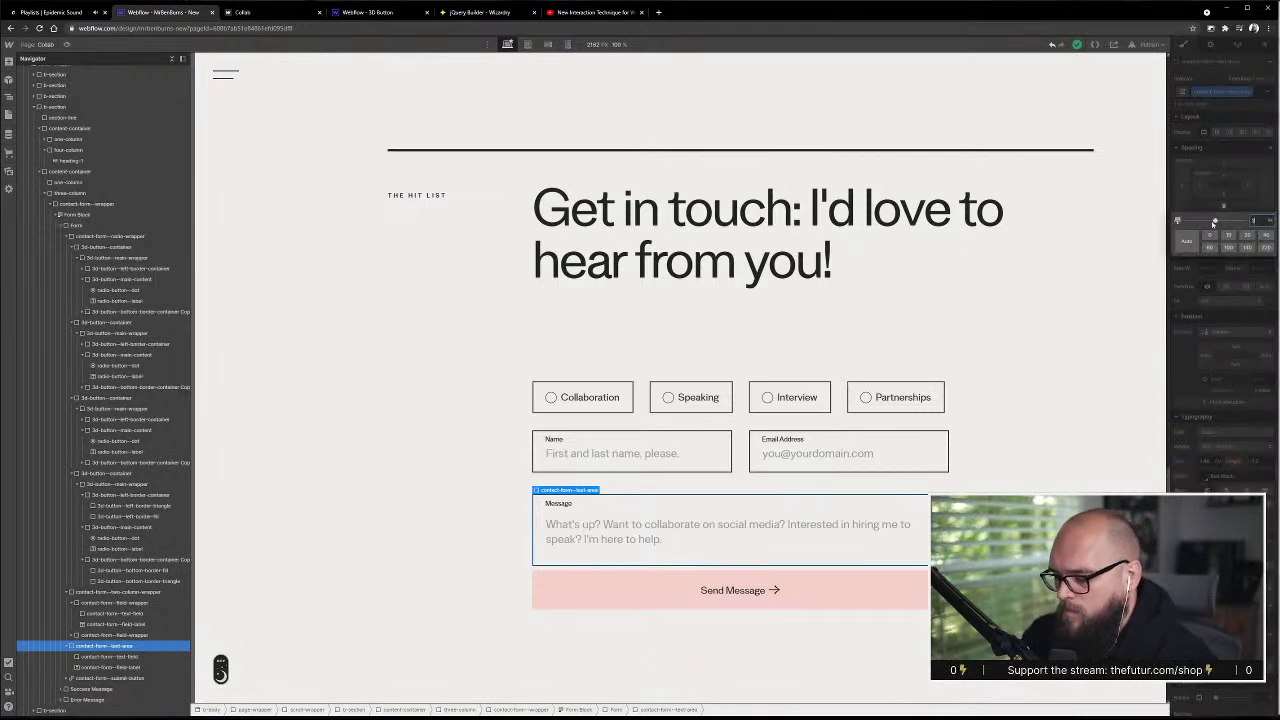
key("Return")
left_click(503, 512)
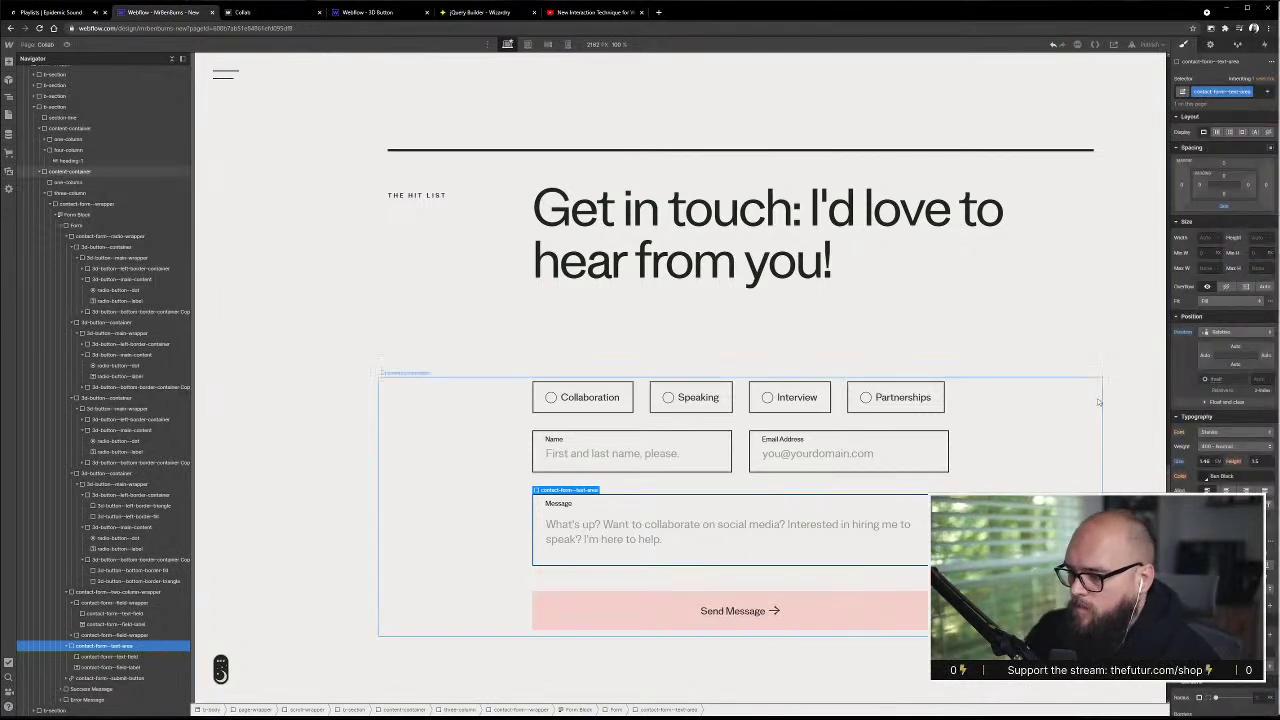
- Give the Send Message button a near-black background
left_click(614, 618)
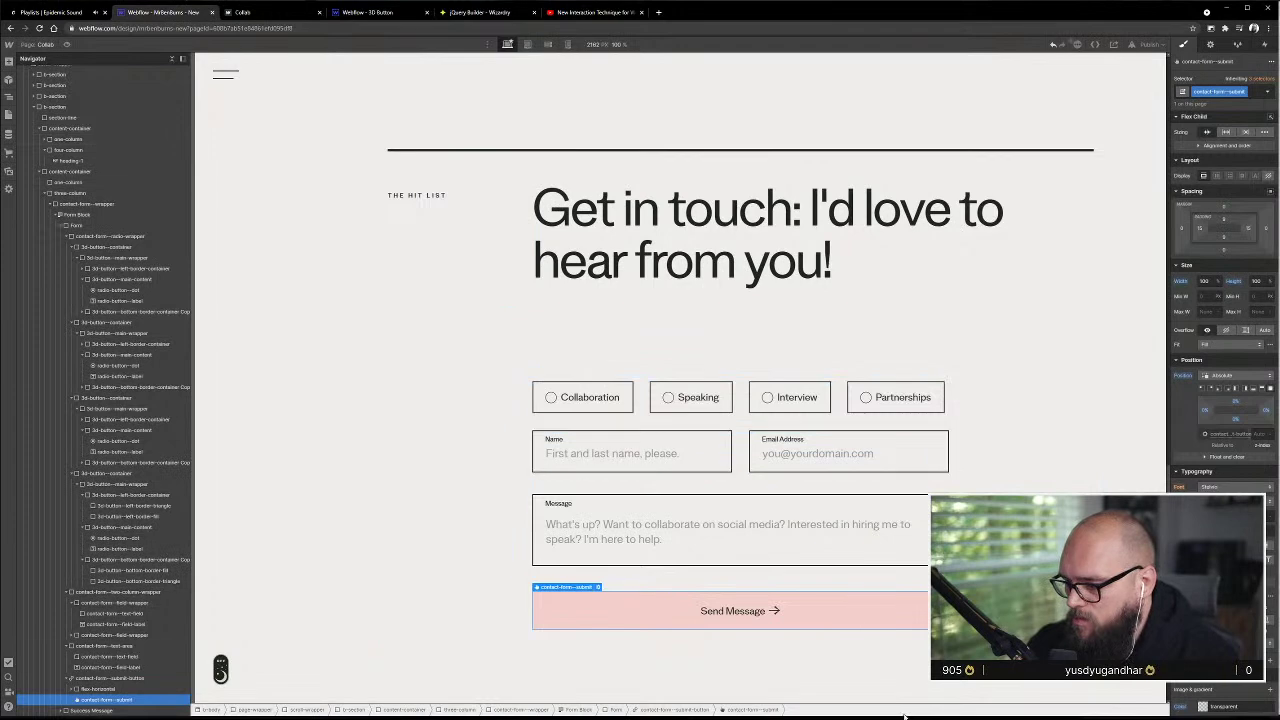
scroll(831, 483, "down", 3)
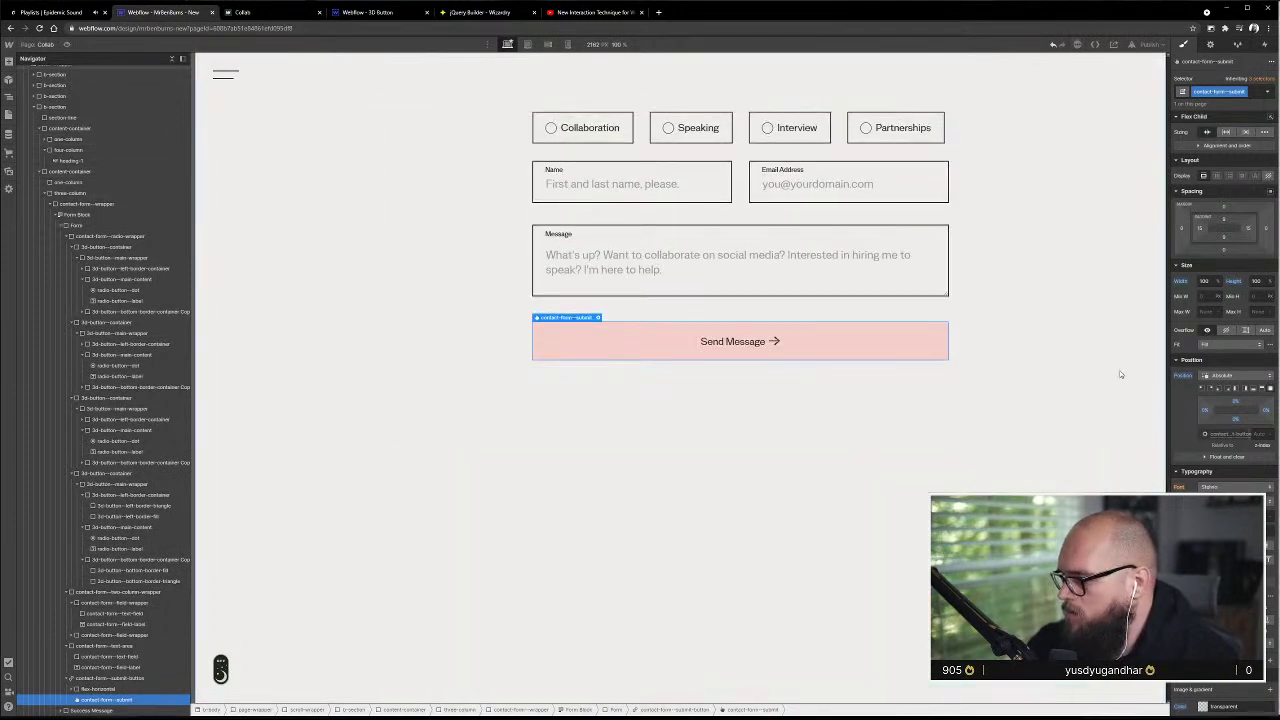
scroll(1208, 490, "down", 3)
scroll(1208, 487, "down", 1)
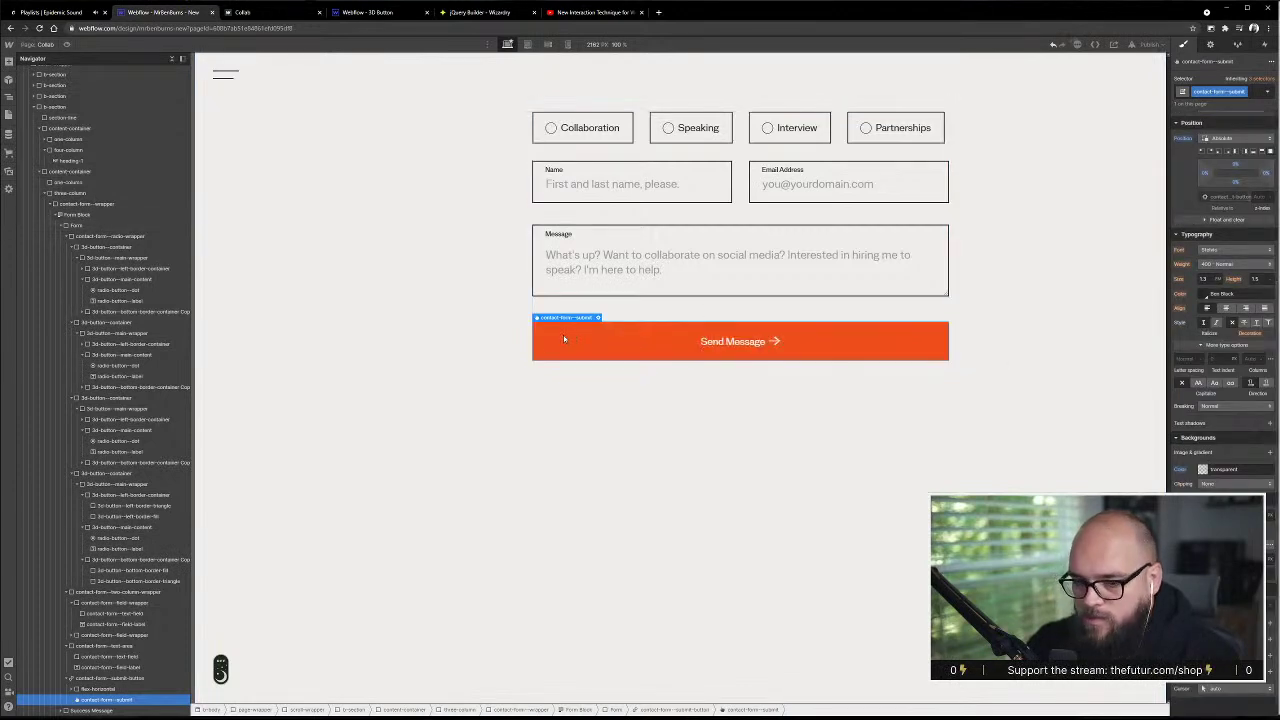
left_click(95, 679)
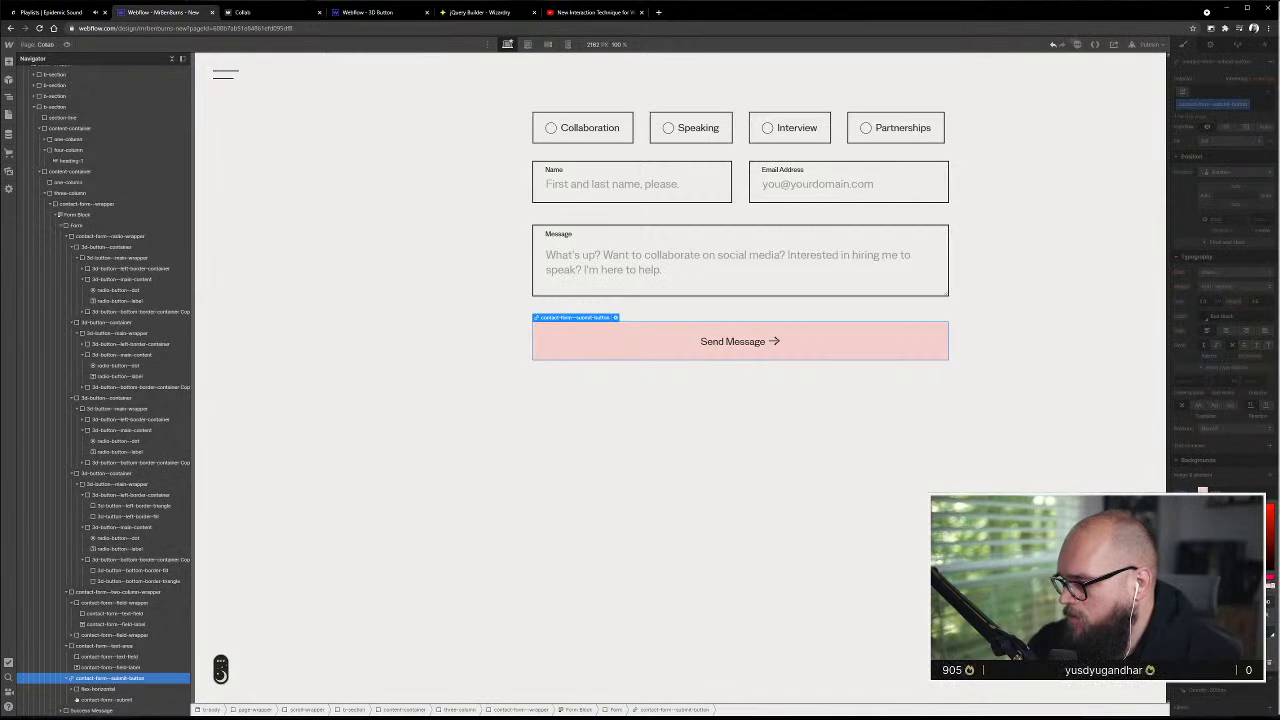
type("0")
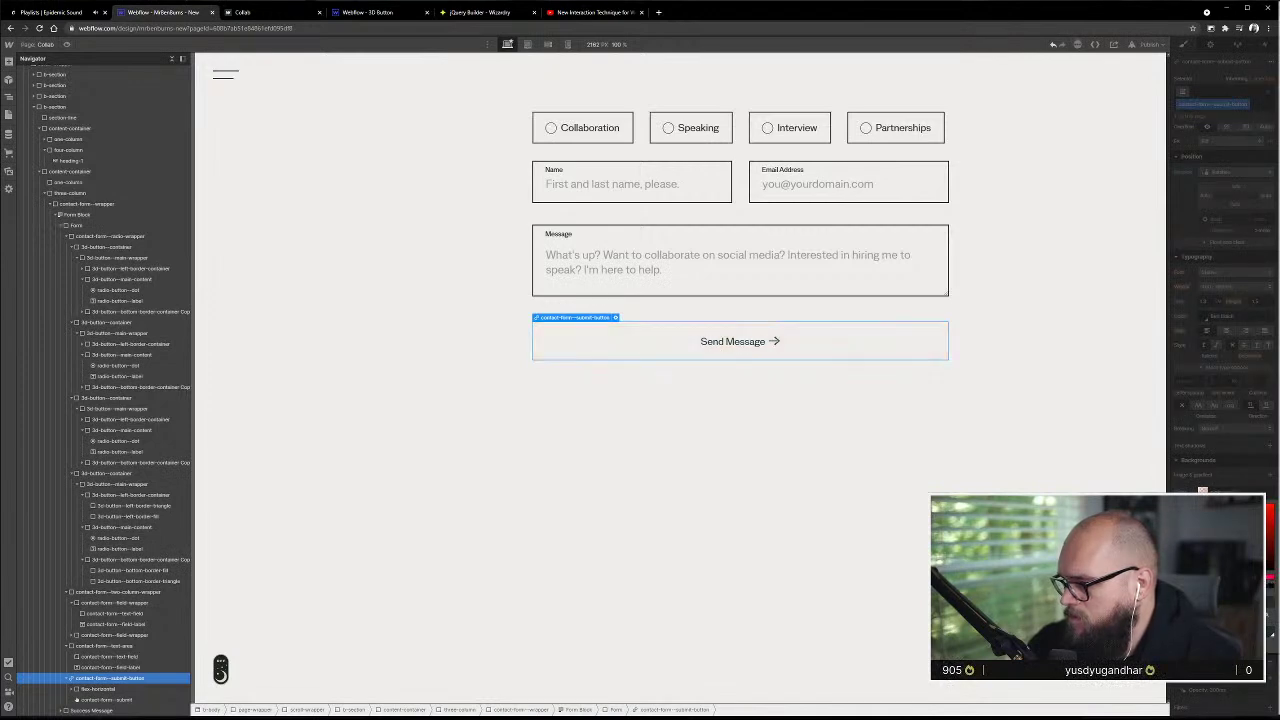
left_click(1200, 632)
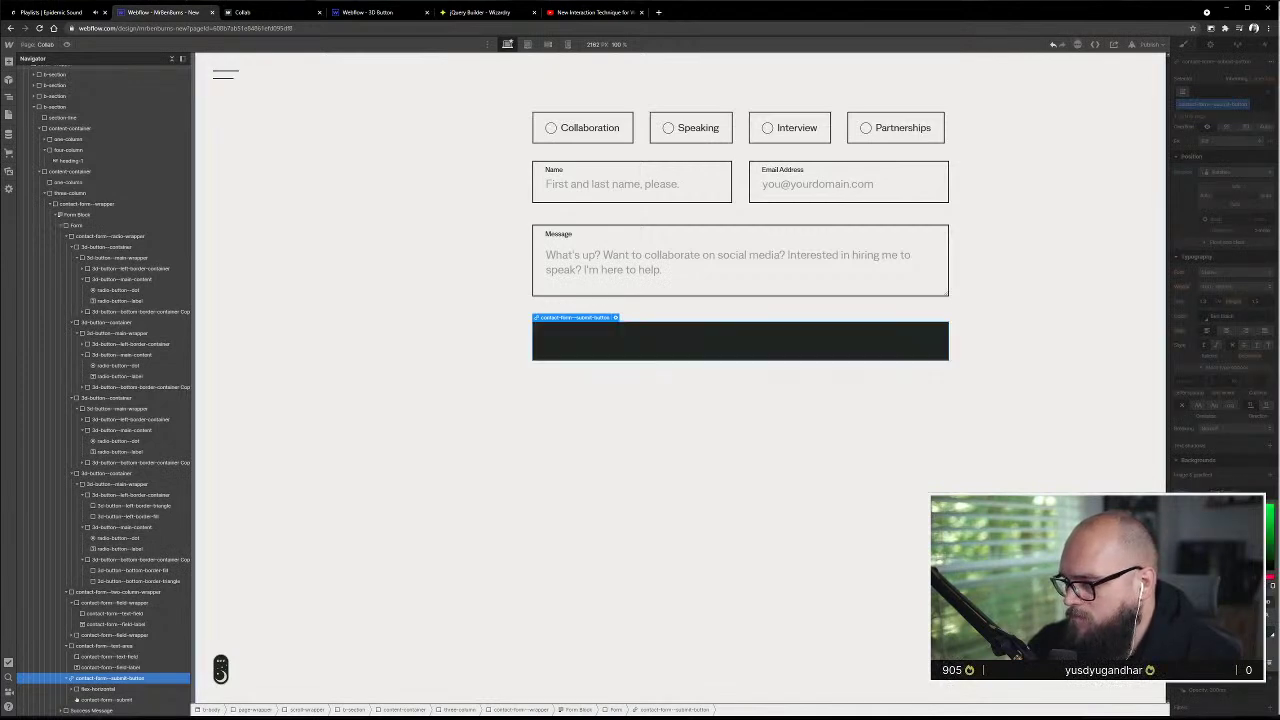
- Make the button text white and preview its Hover state
left_click(1203, 318)
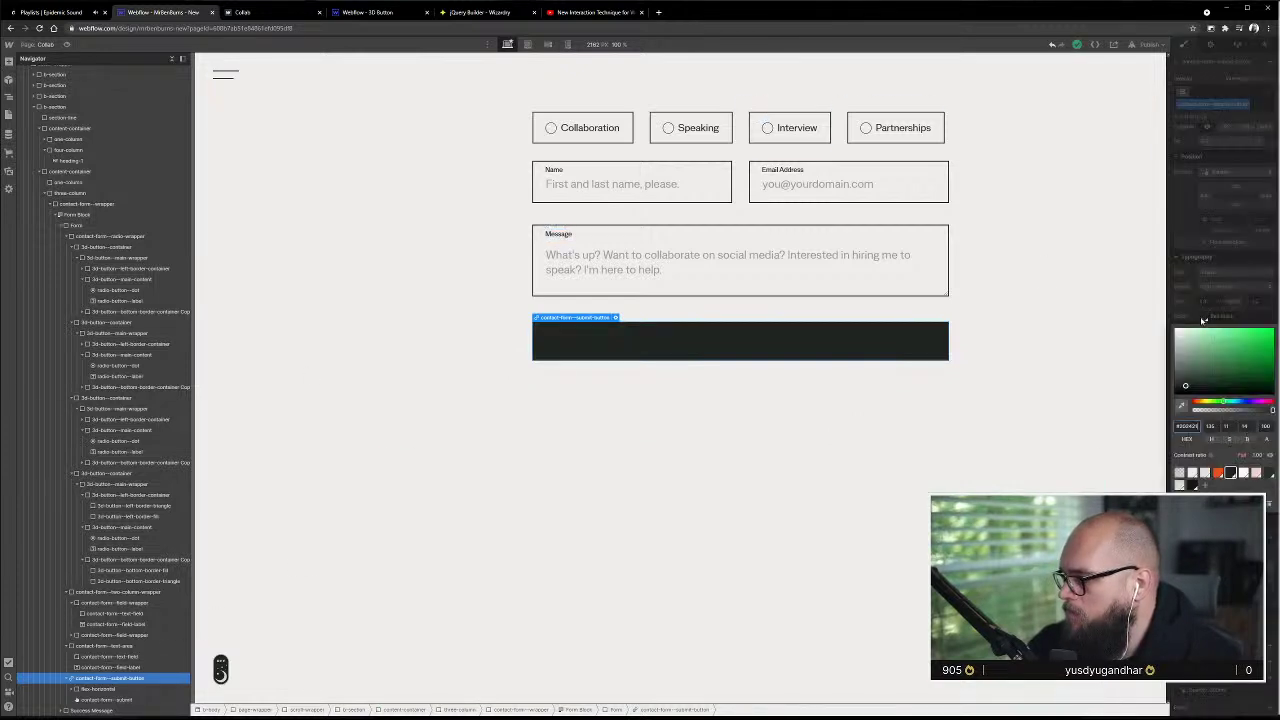
left_click(1192, 472)
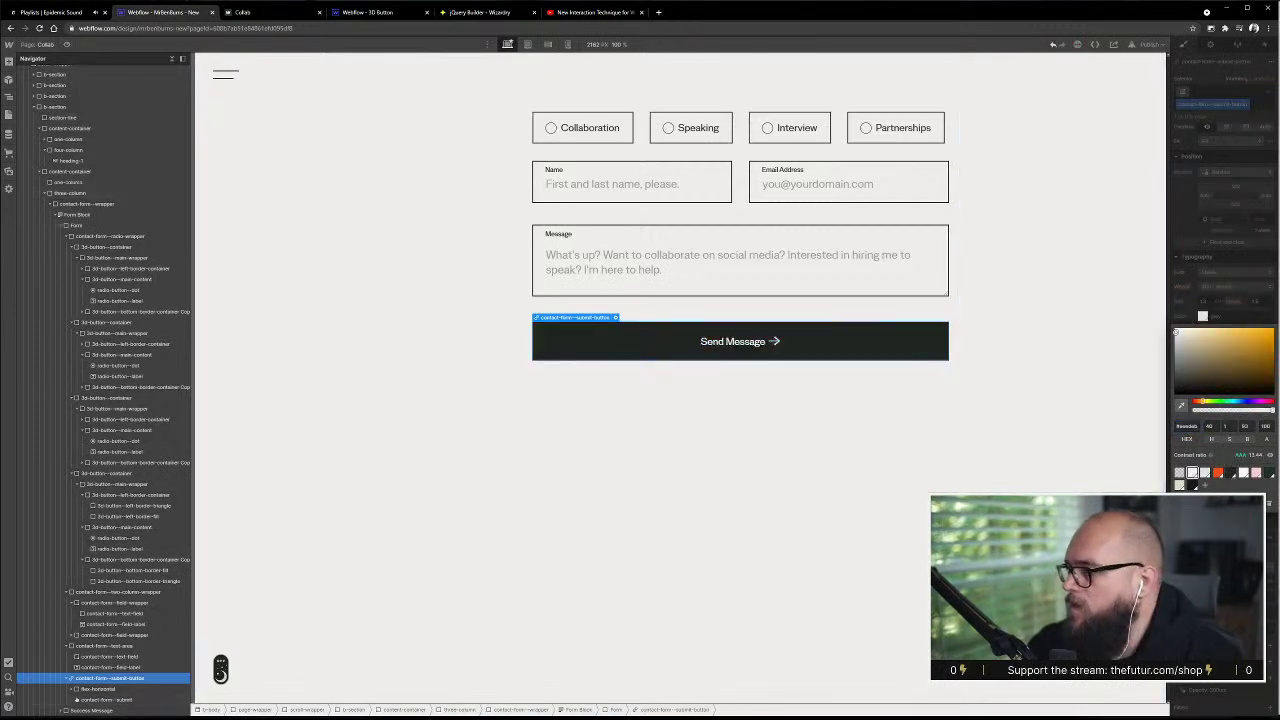
left_click(1267, 93)
left_click(1220, 143)
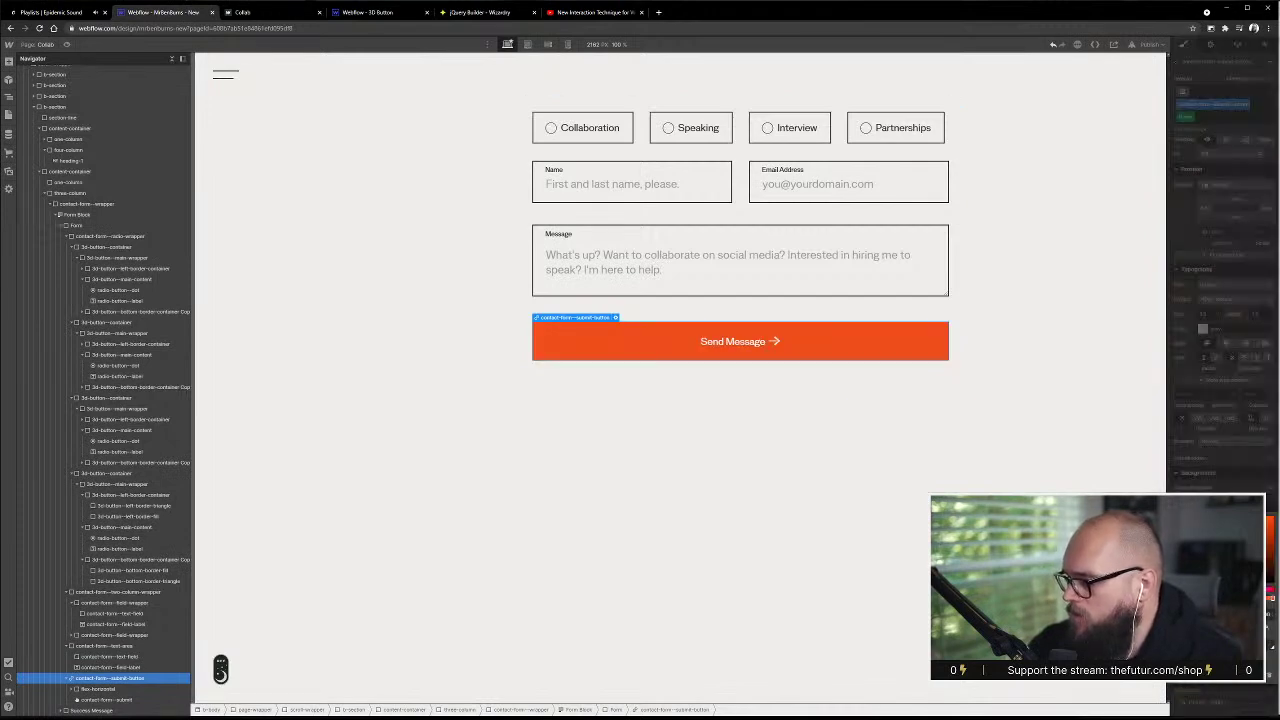
left_click(754, 449)
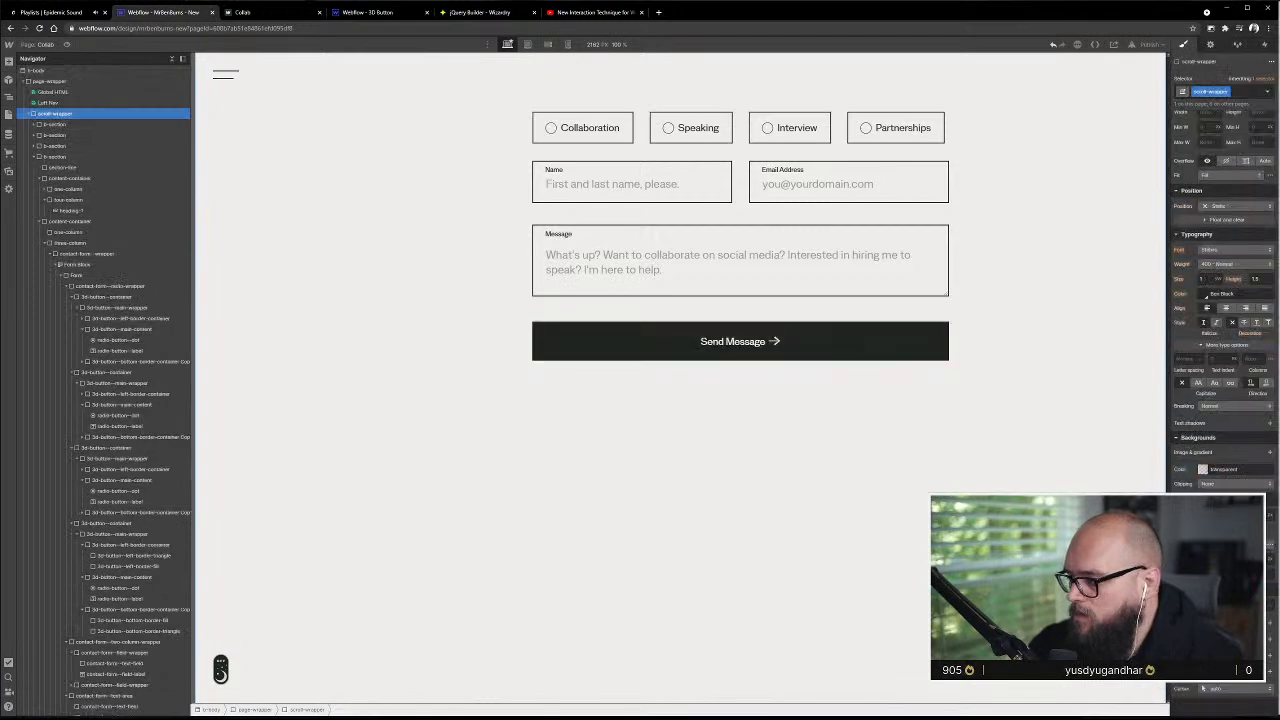
- Set the Send Message button's Hover-state text colour to a dark swatch
left_click(905, 352)
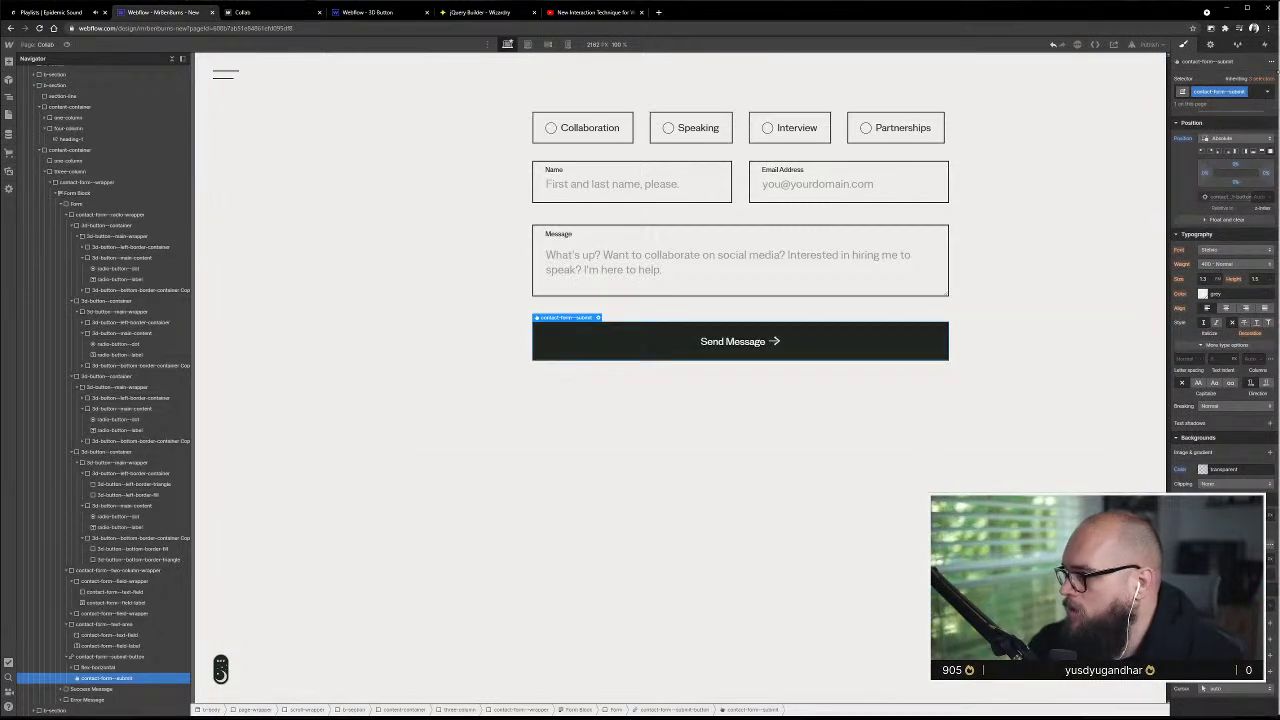
left_click(1267, 91)
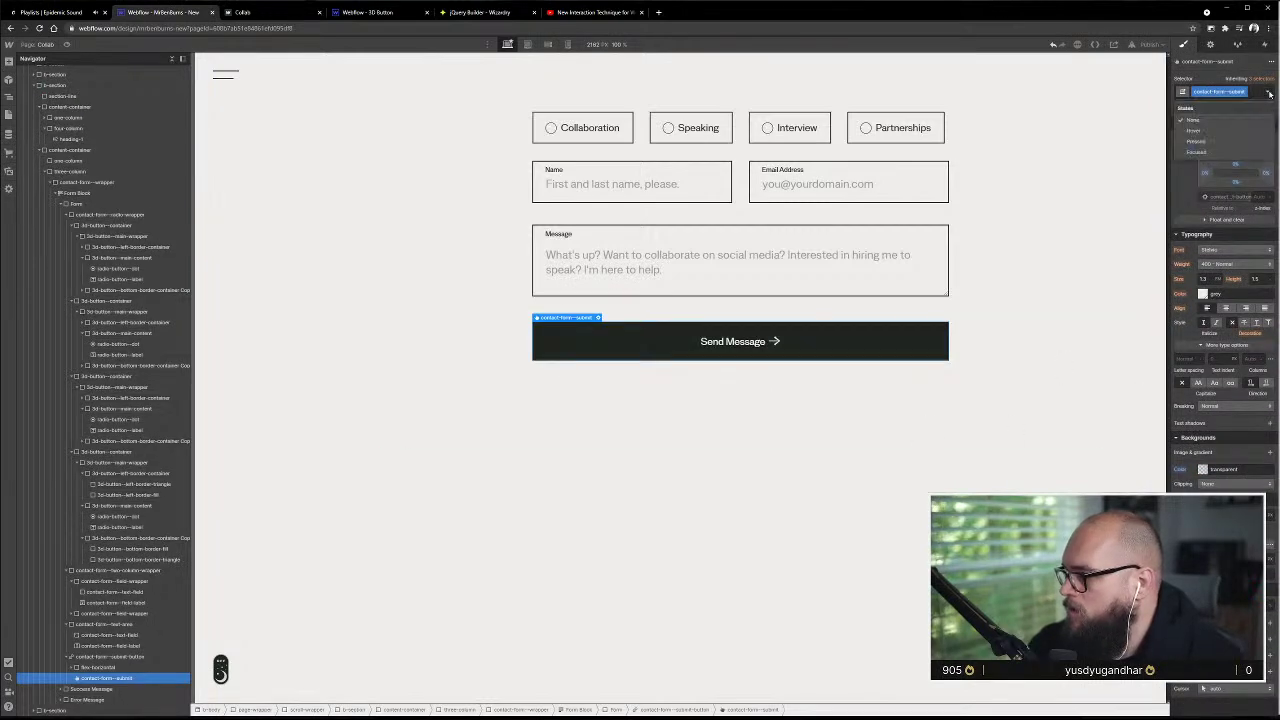
key("Escape")
left_click(96, 657)
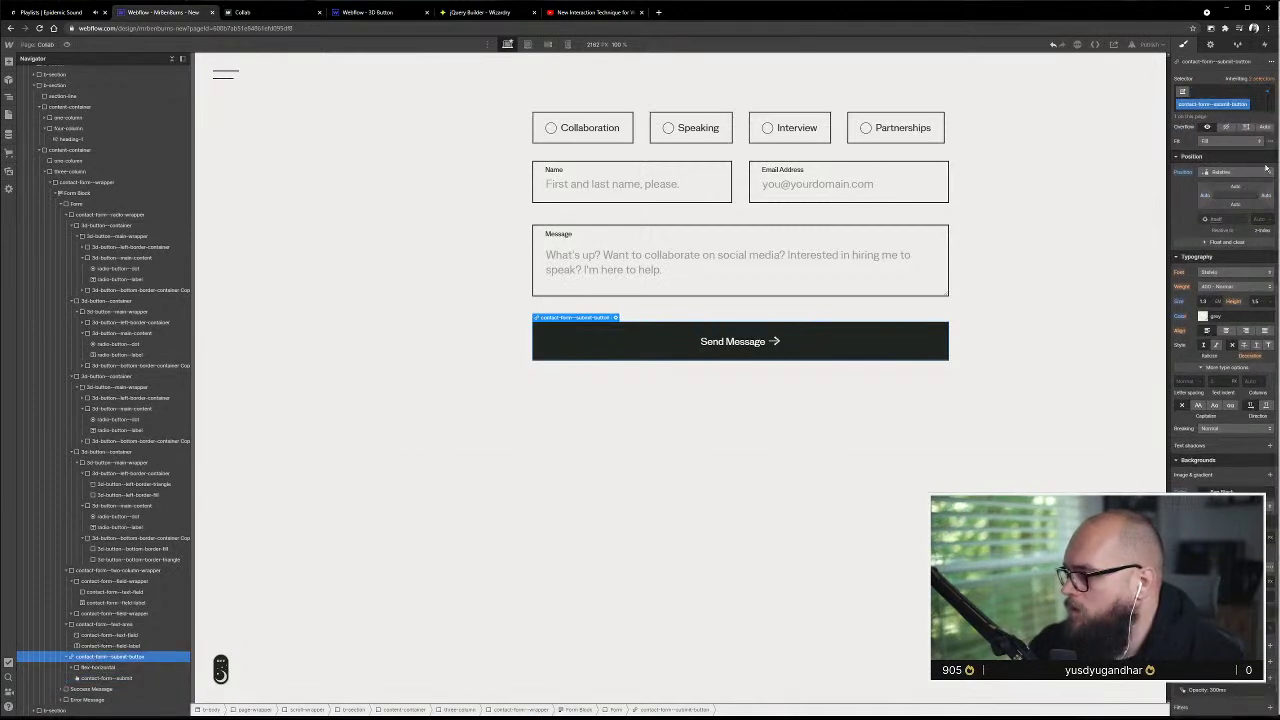
left_click(1269, 93)
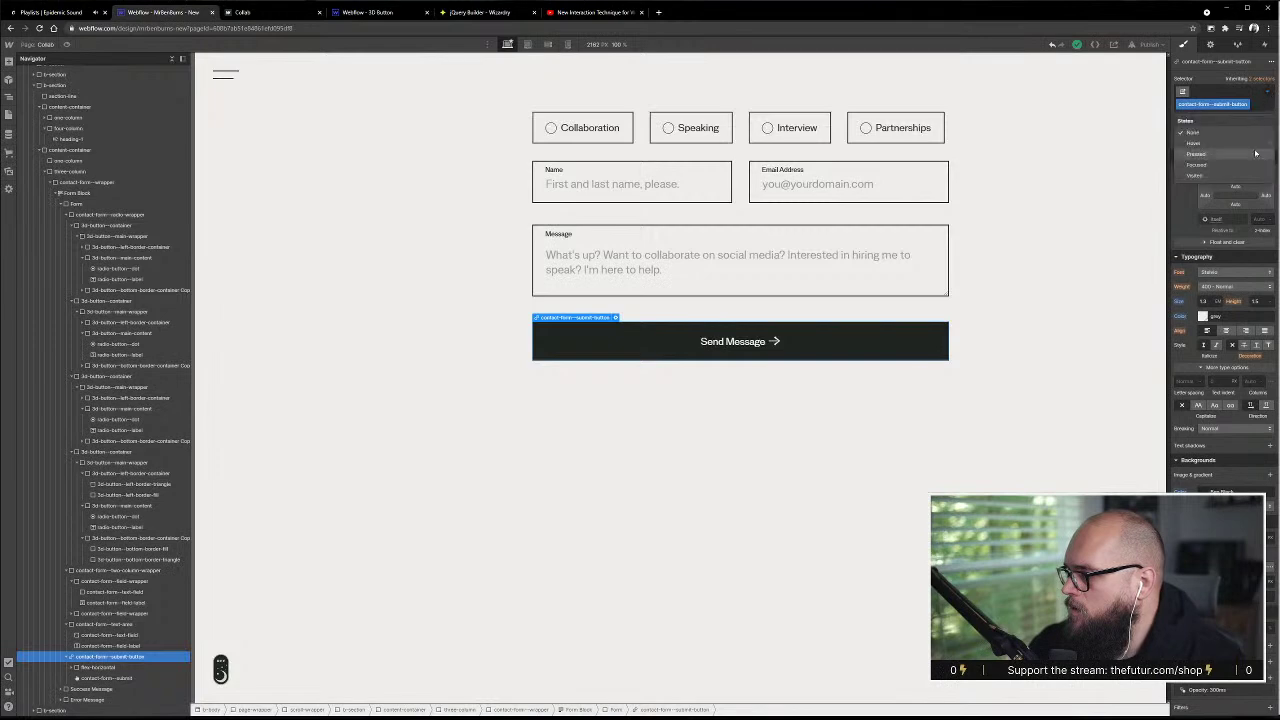
left_click(1193, 143)
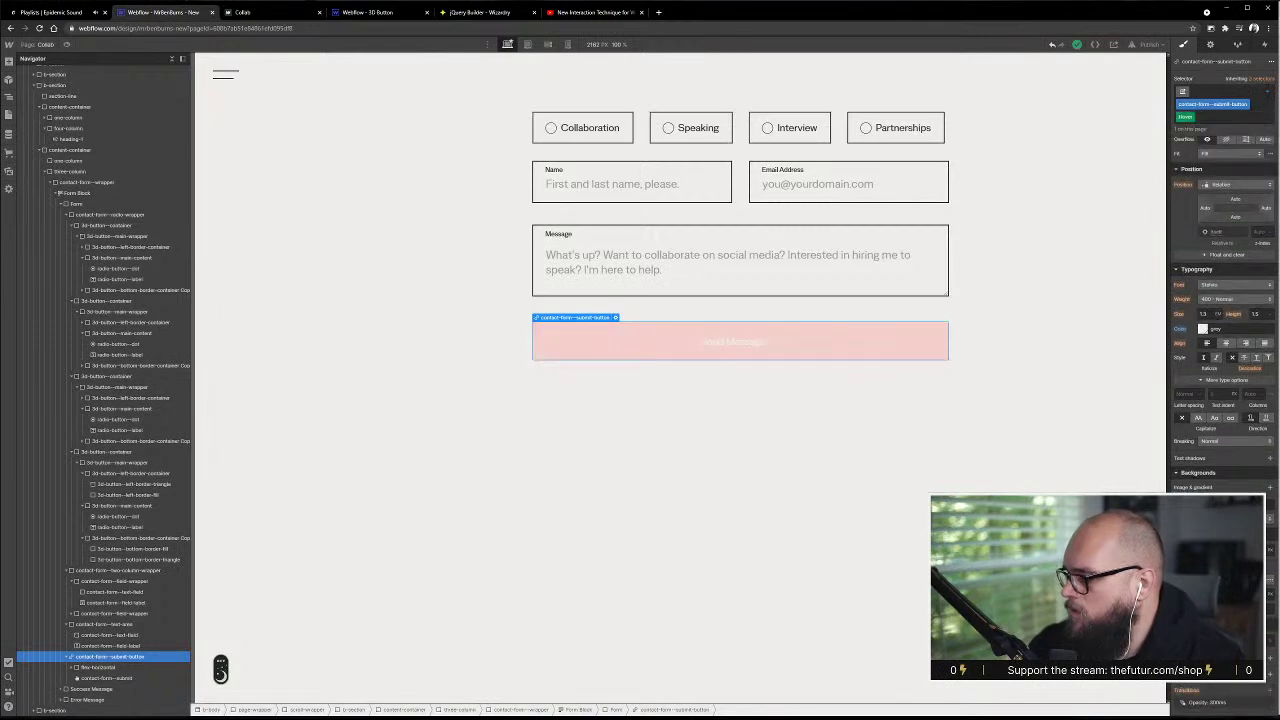
left_click(1203, 329)
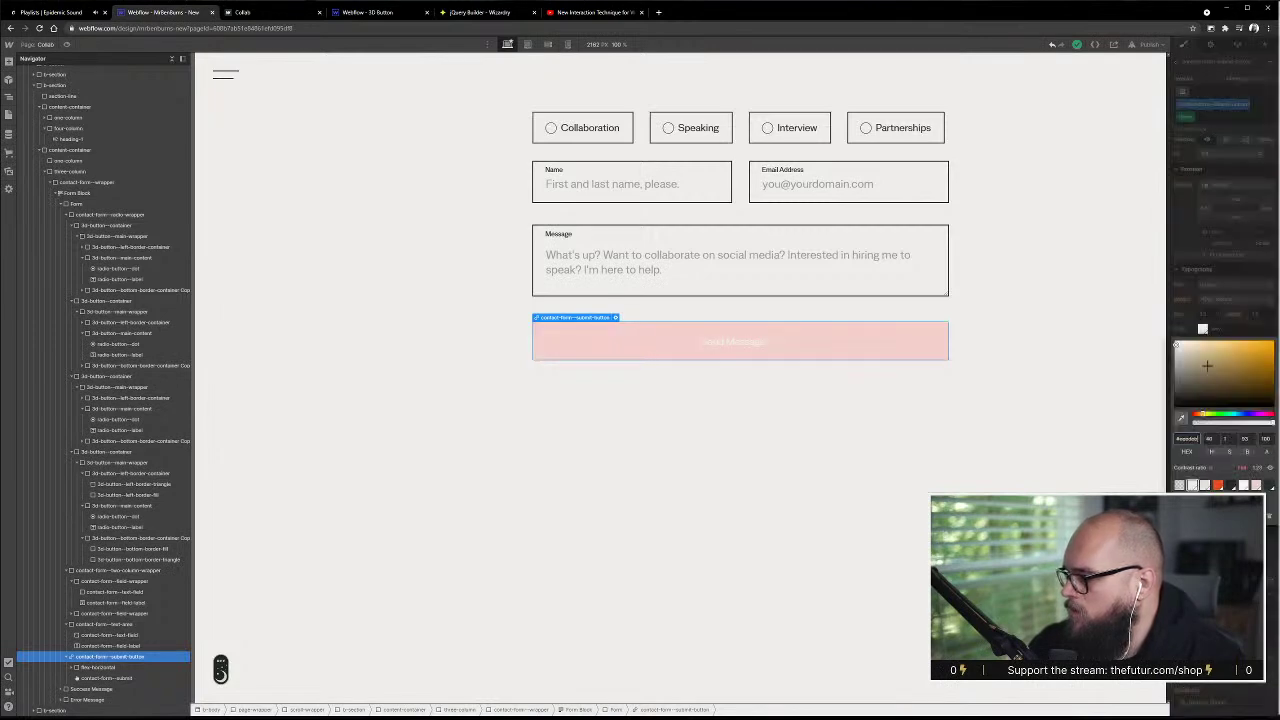
left_click(1233, 486)
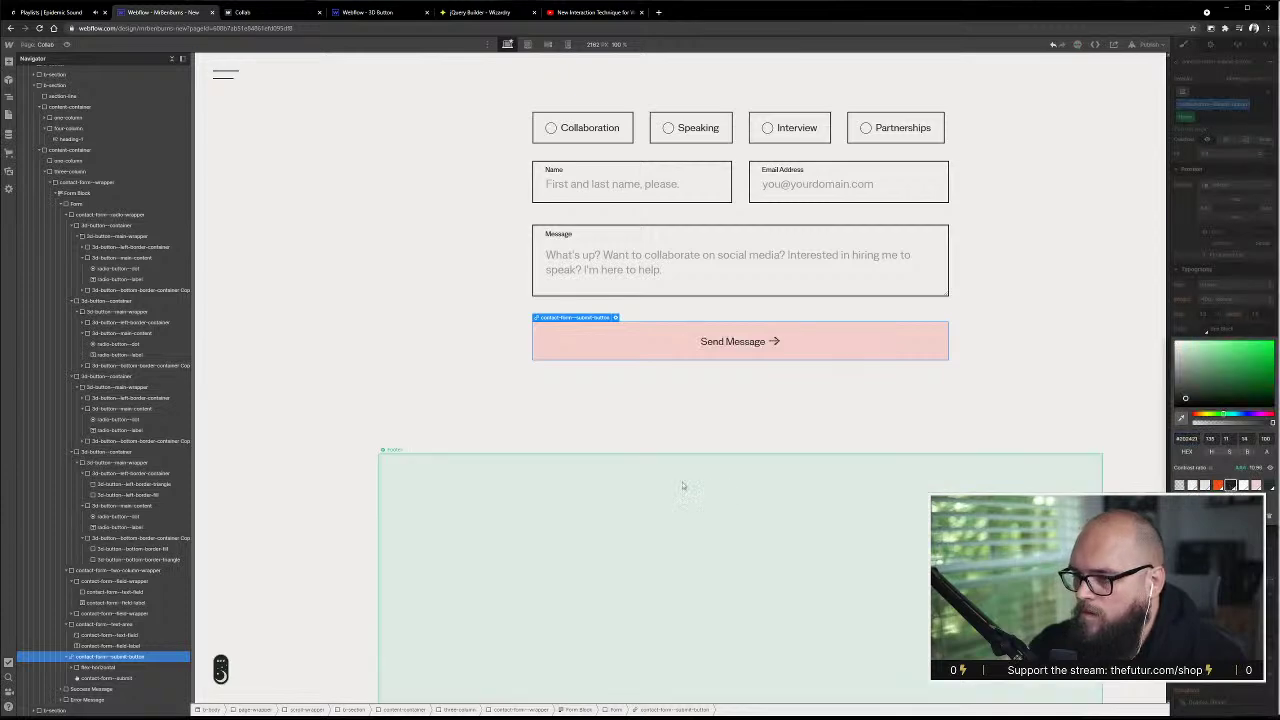
left_click(685, 480)
scroll(472, 361, "up", 4)
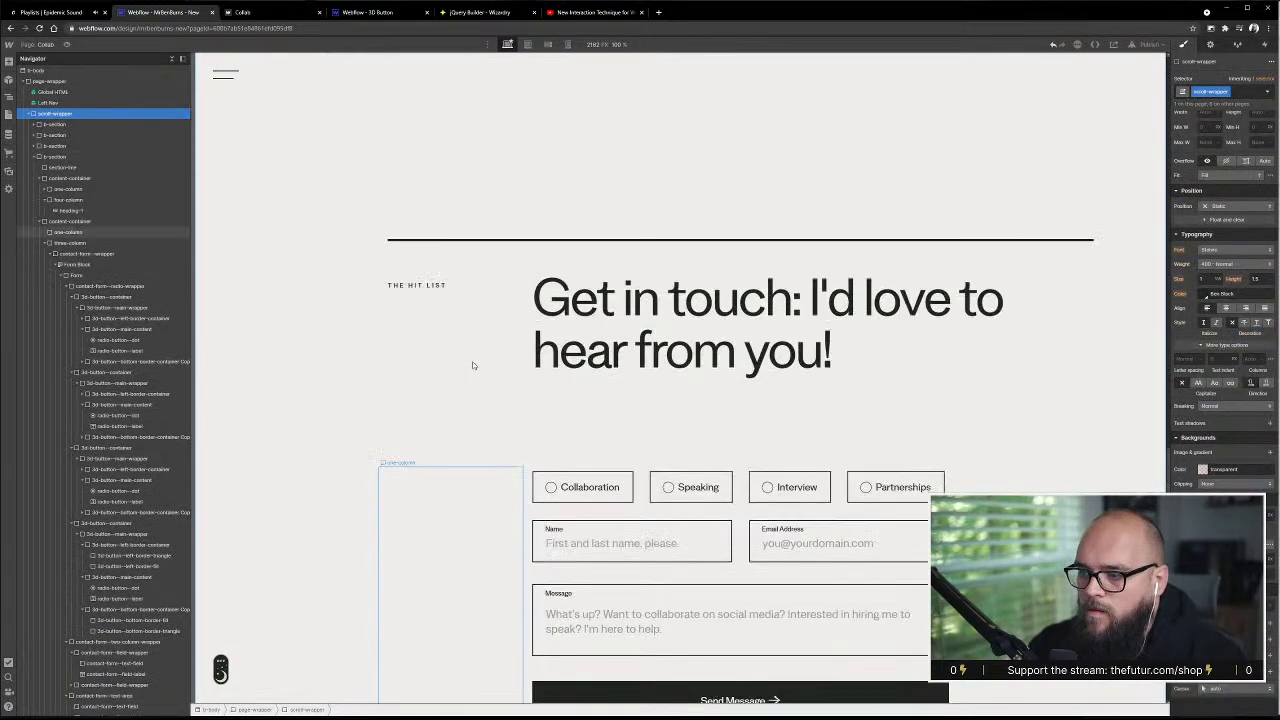
- Replace the heading container's mb-medium class with mb-small
scroll(472, 360, "down", 1)
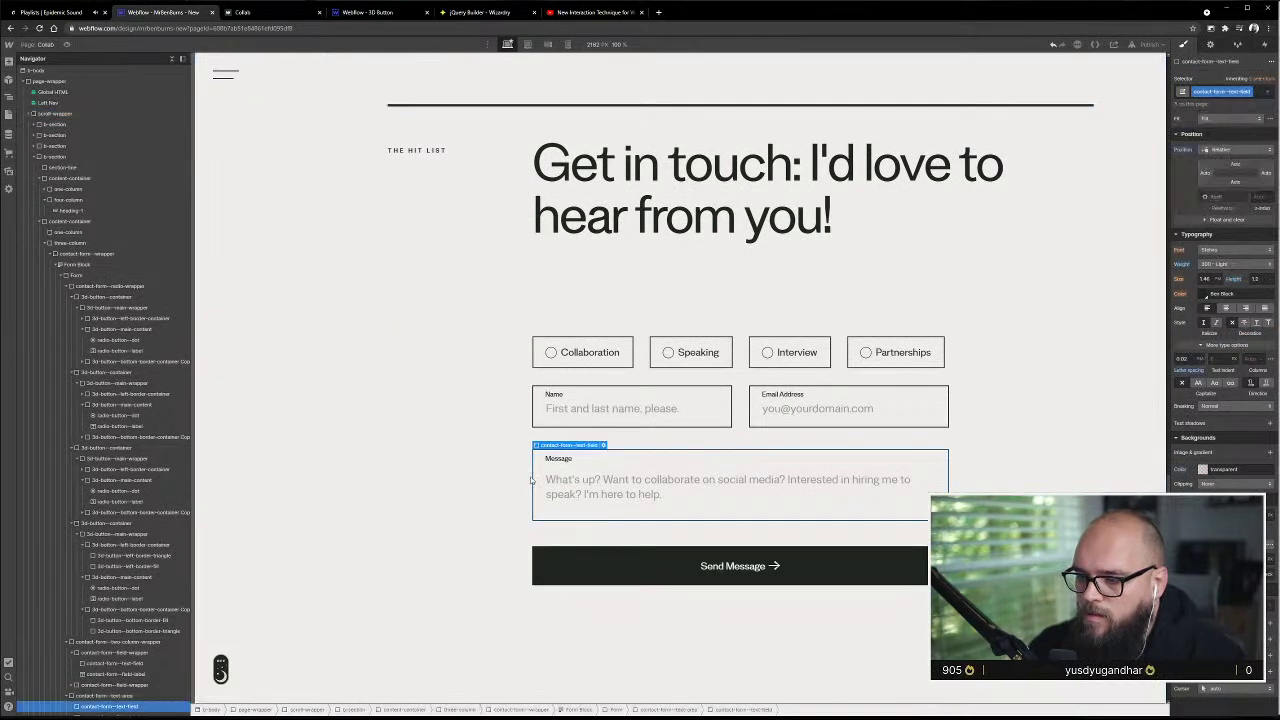
left_click(489, 338)
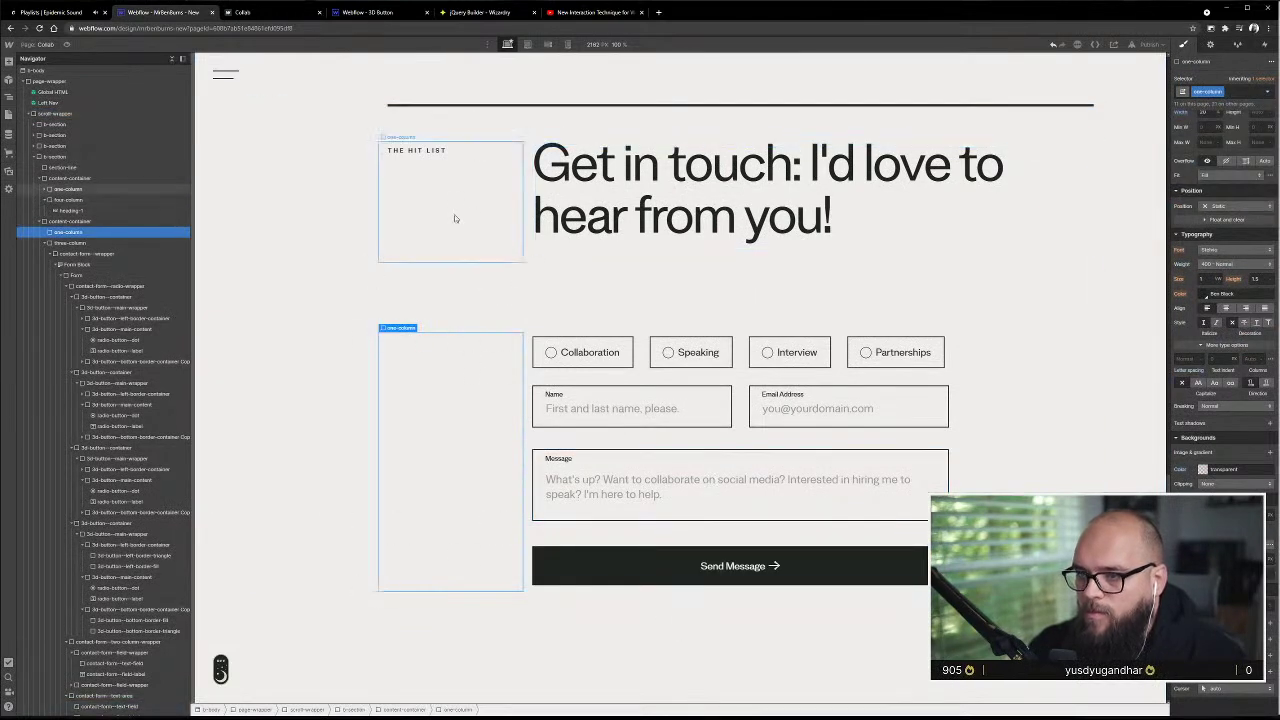
left_click(395, 189)
left_click(112, 179)
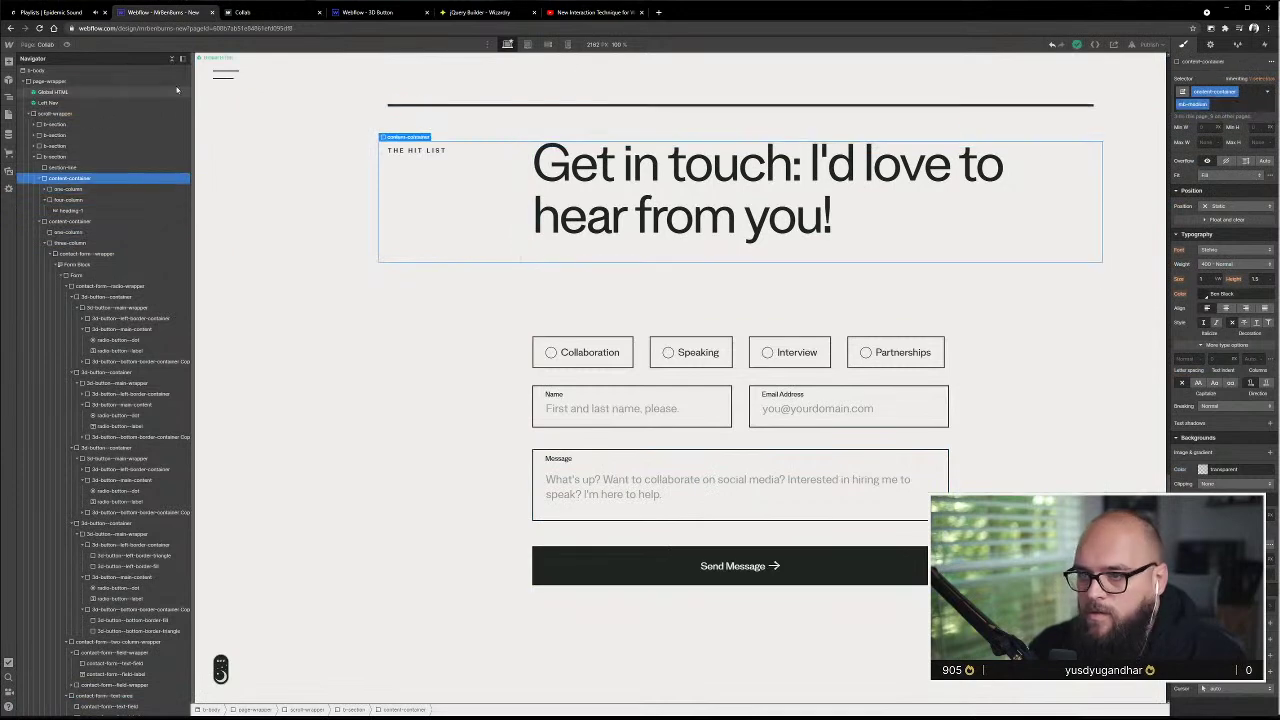
left_click(1226, 106)
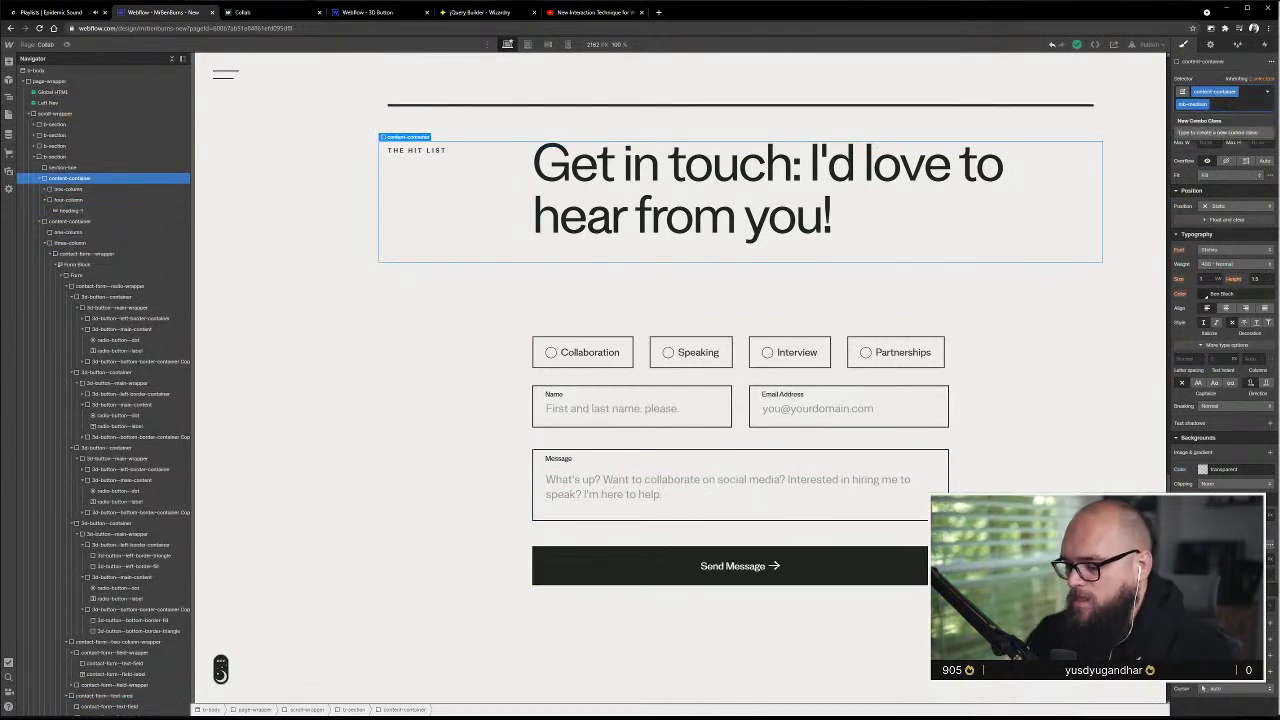
key("BackSpace")
type("mb")
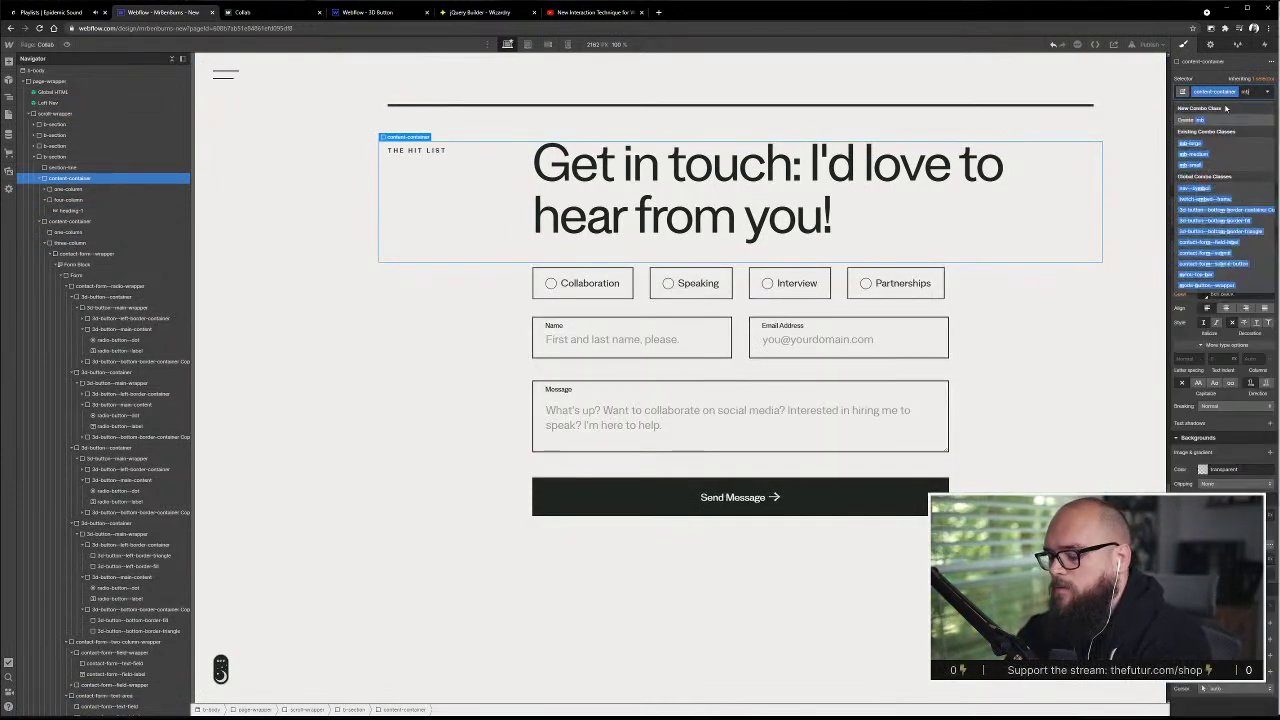
left_click(1228, 165)
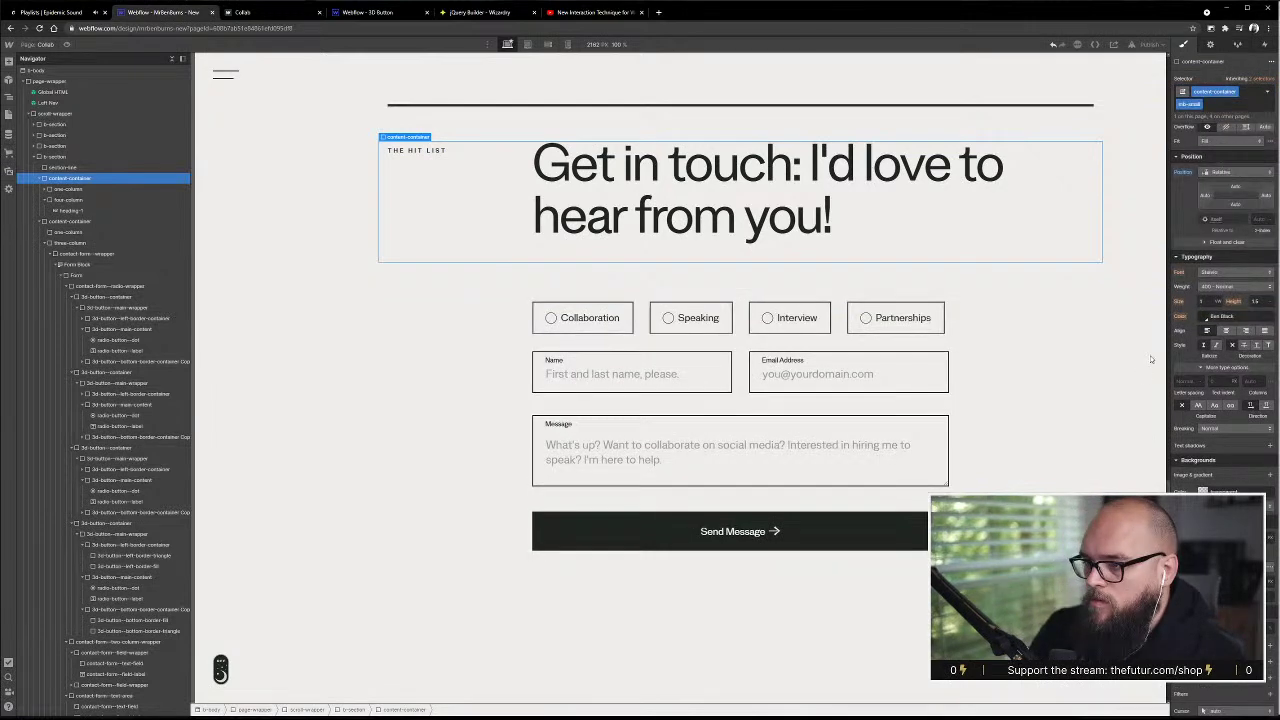
- Check the form container's spacing, then bring up the publishing options
left_click(1098, 380)
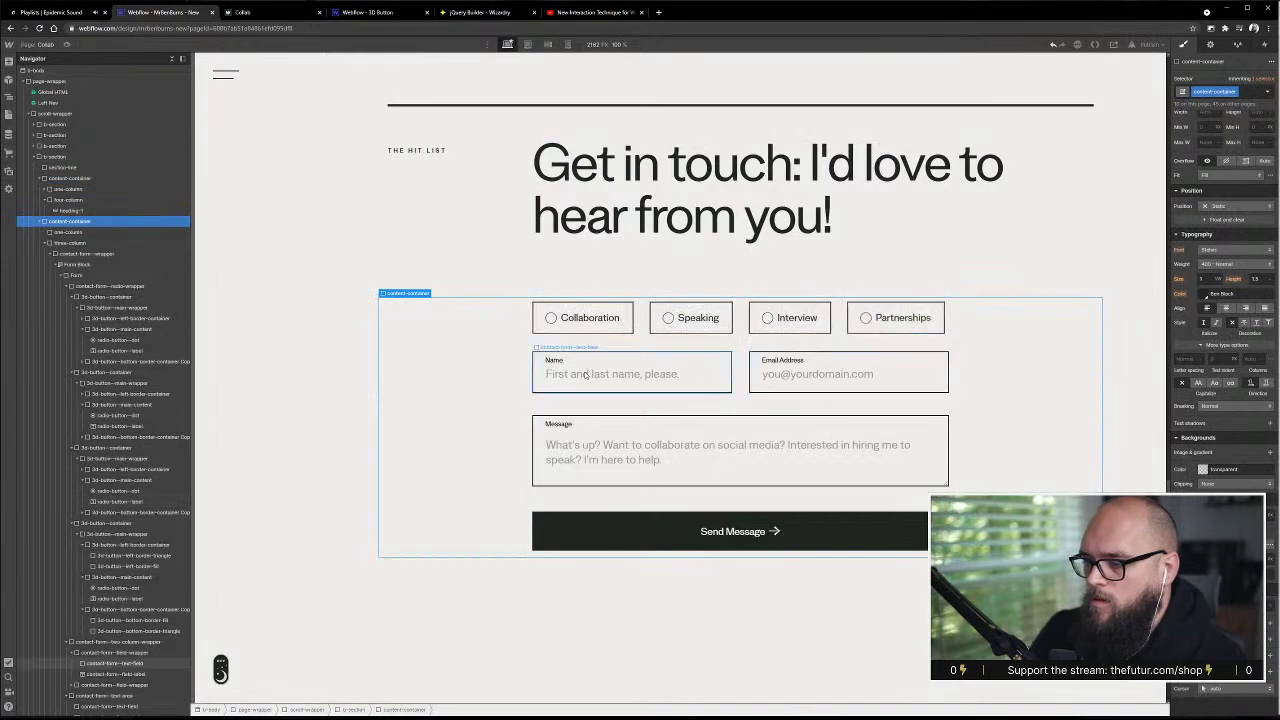
left_click(225, 73)
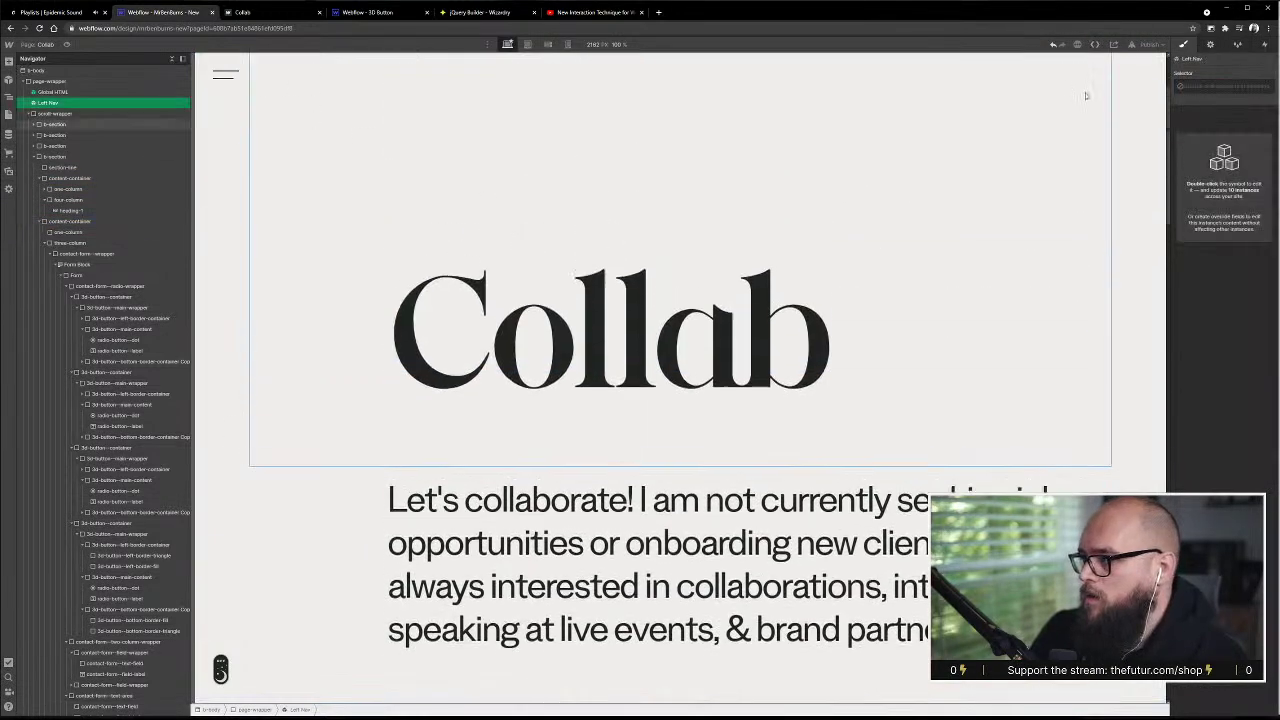
left_click(1152, 44)
- Publish the site to its selected domain
left_click(1116, 155)
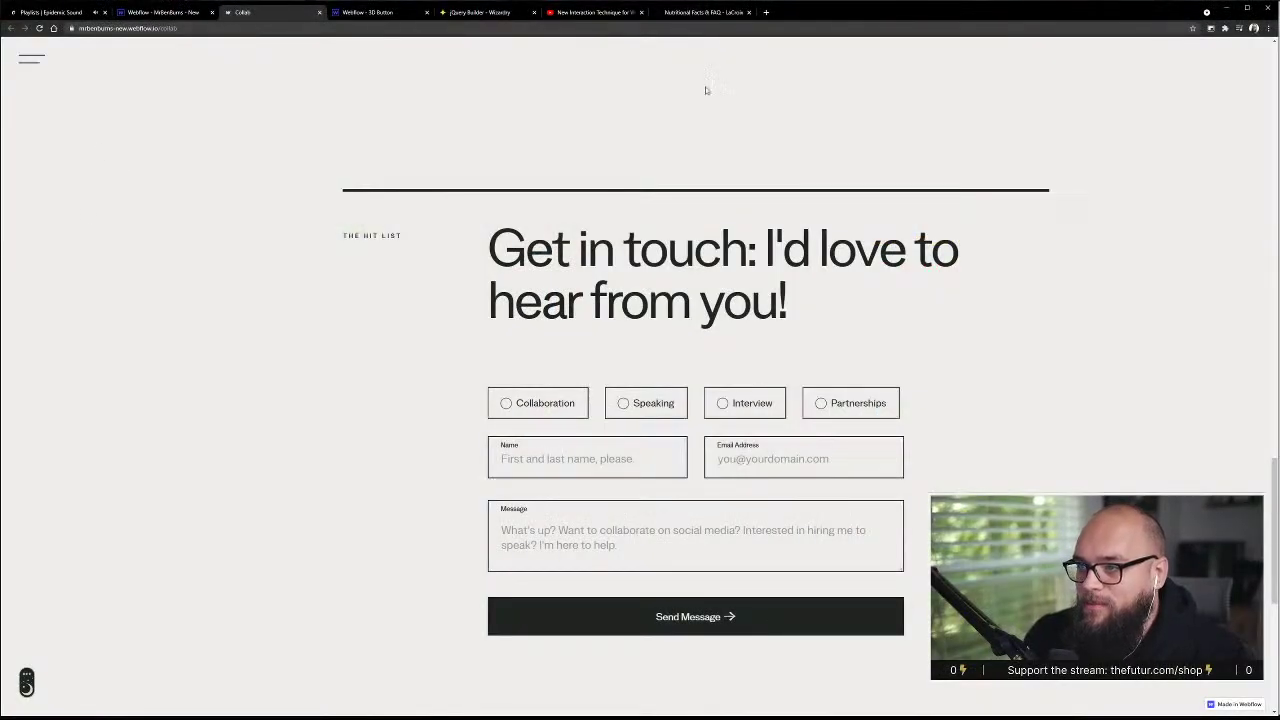
- Switch to the LaCroix FAQ tab and highlight the La-CROY pronunciation answer
left_click(703, 12)
left_click_drag(461, 254, 614, 255)
left_click_drag(456, 268, 576, 275)
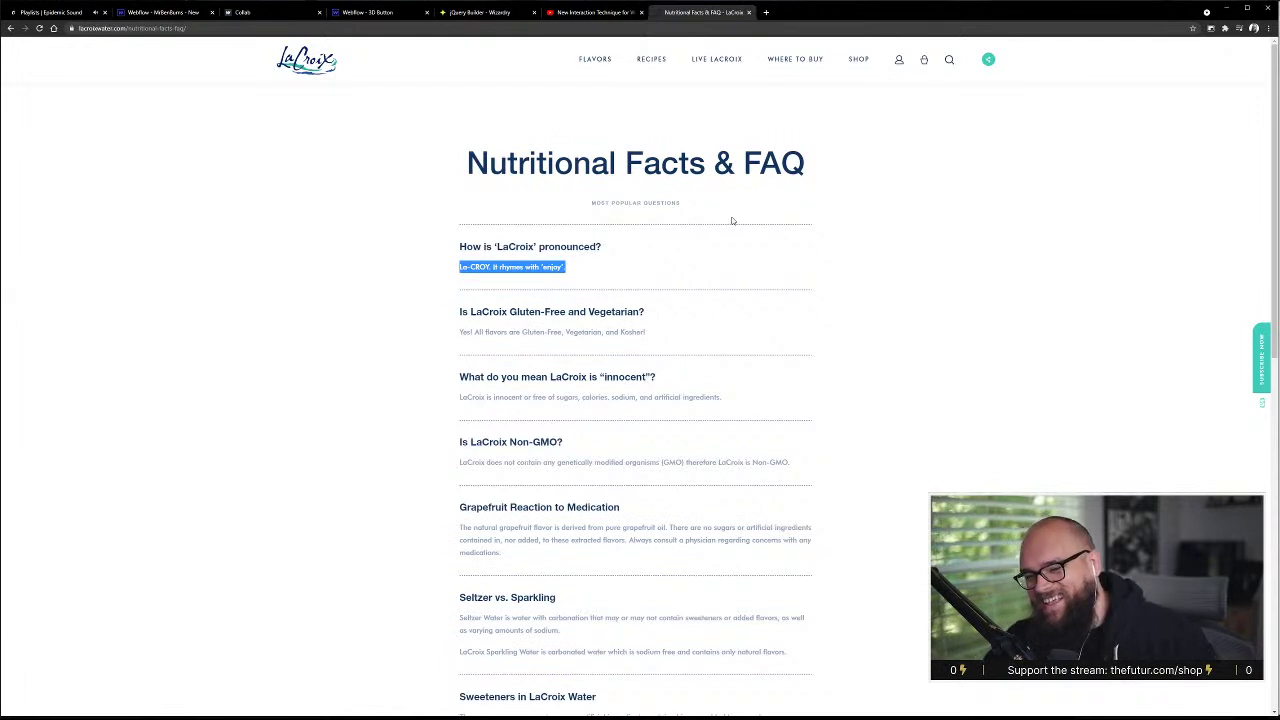
left_click(533, 347)
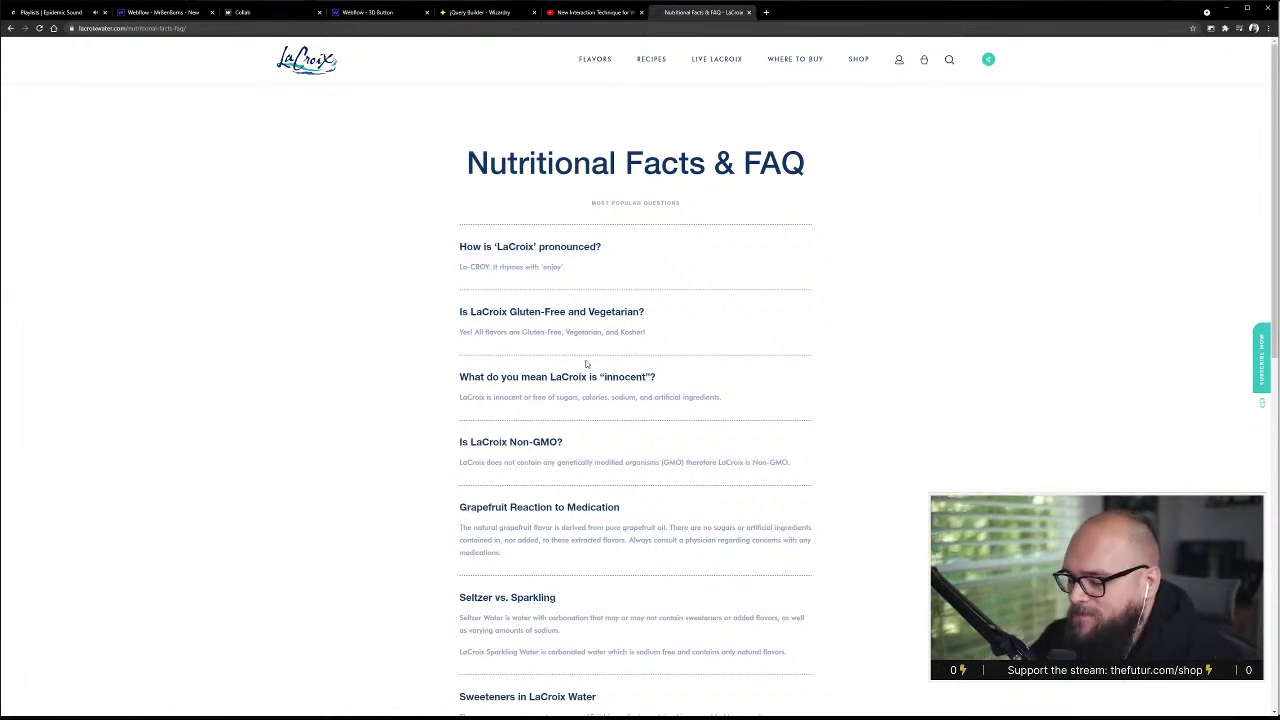
- Close the LaCroix tab and pick Partnerships on the live Collab contact form
left_click(748, 13)
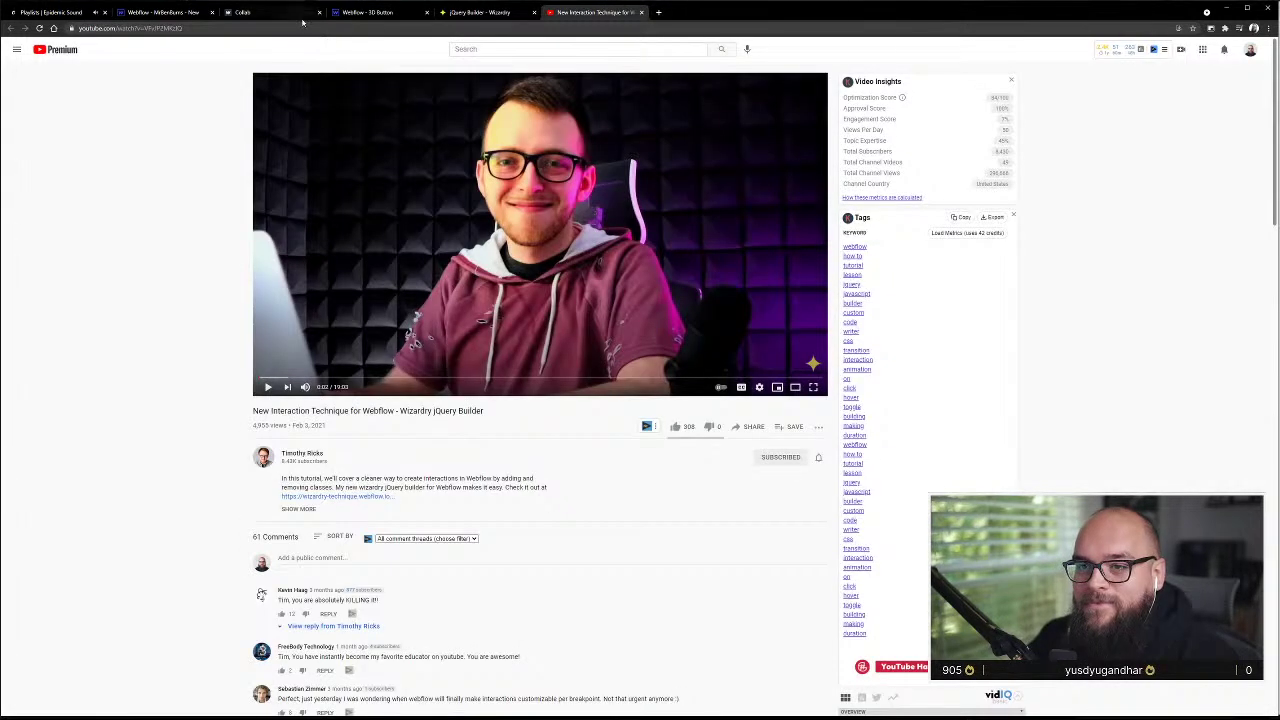
left_click(296, 14)
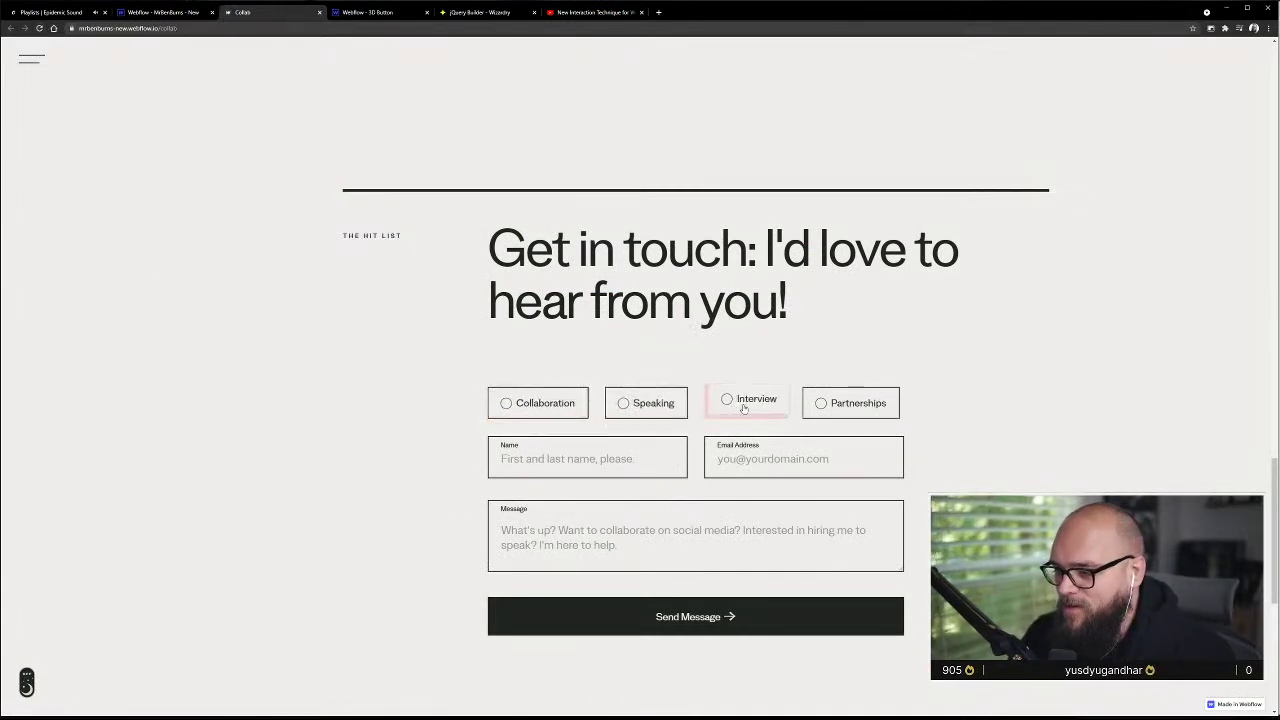
left_click(850, 402)
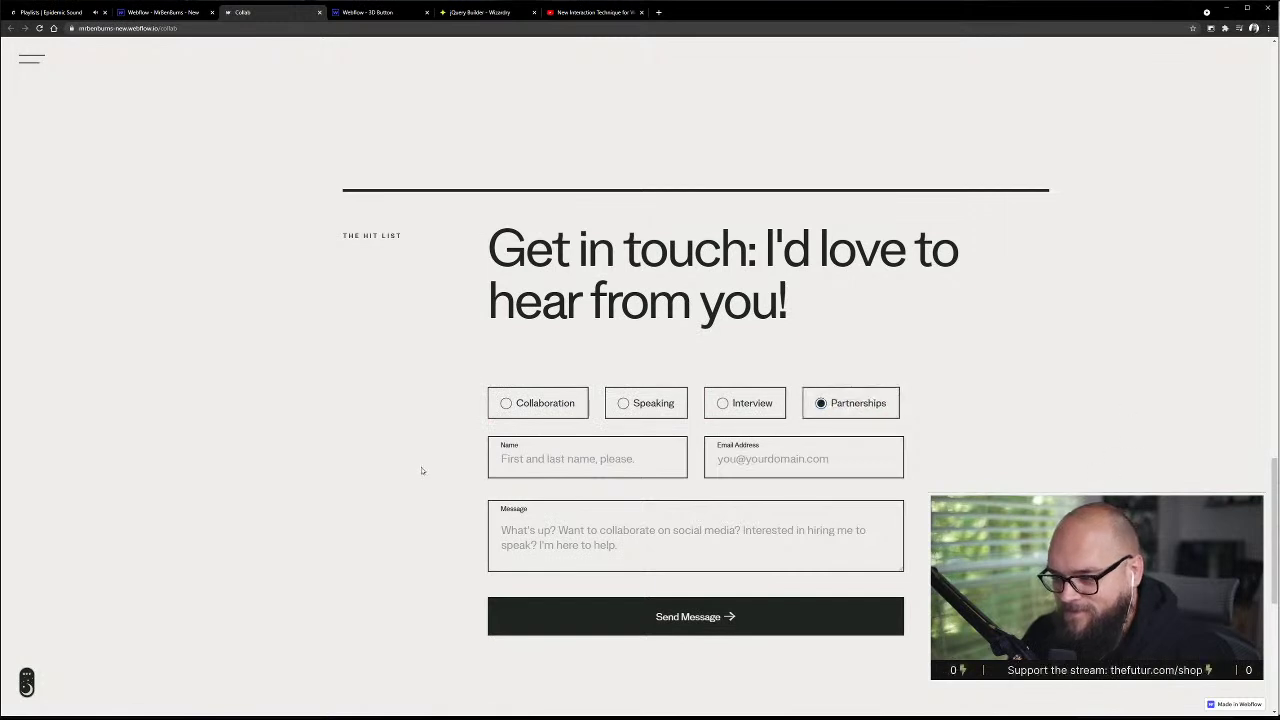
- Fill Name, Email and Message with test entries, then clear the test message
left_click(572, 462)
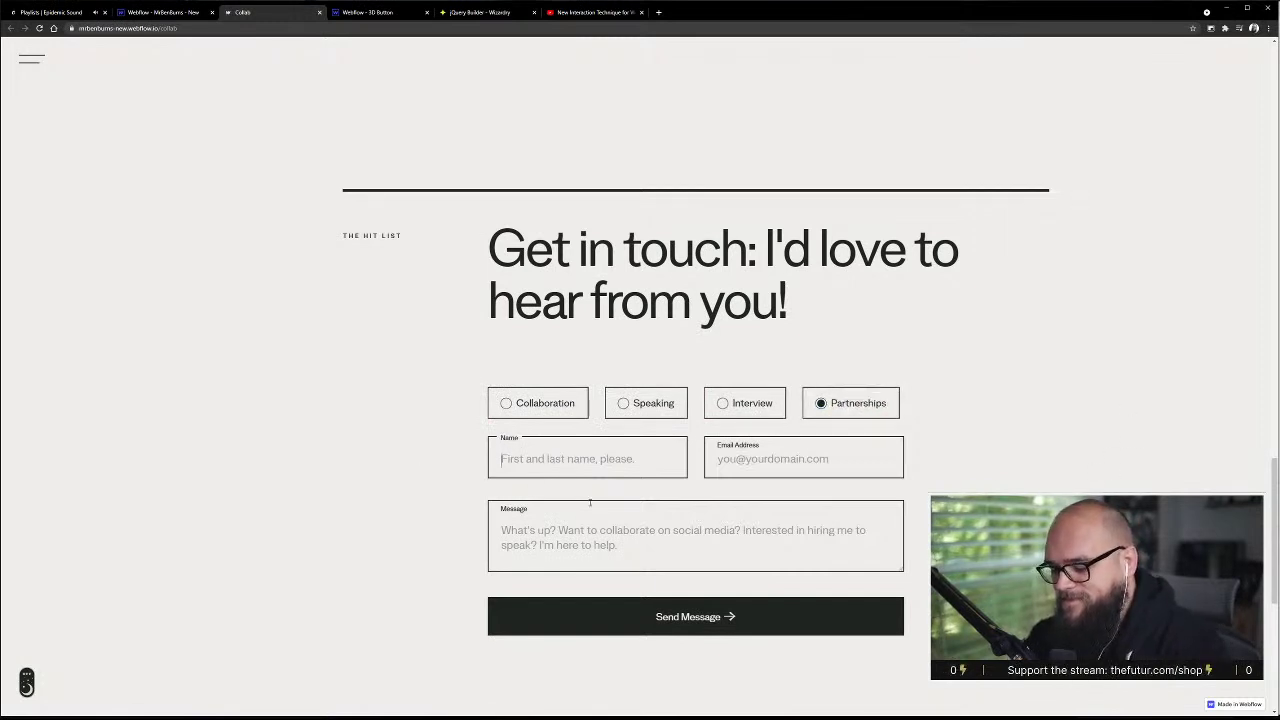
type("Ben")
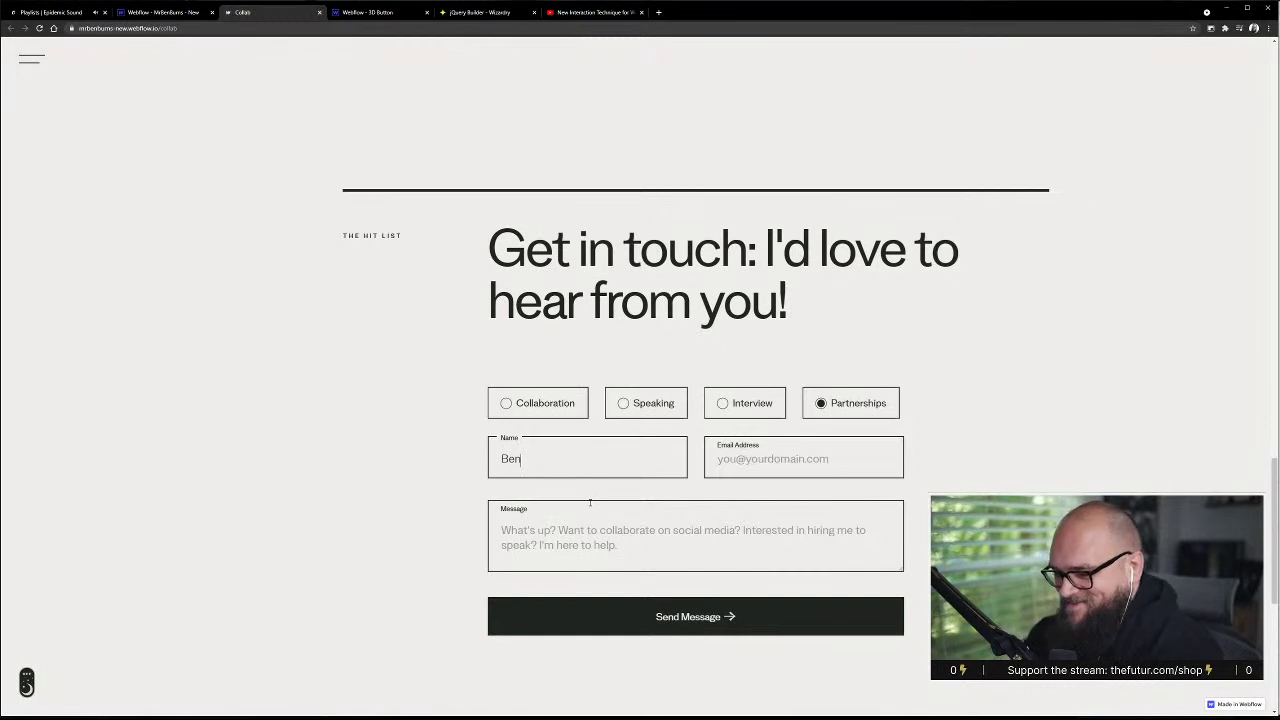
key("Tab")
type("ben@")
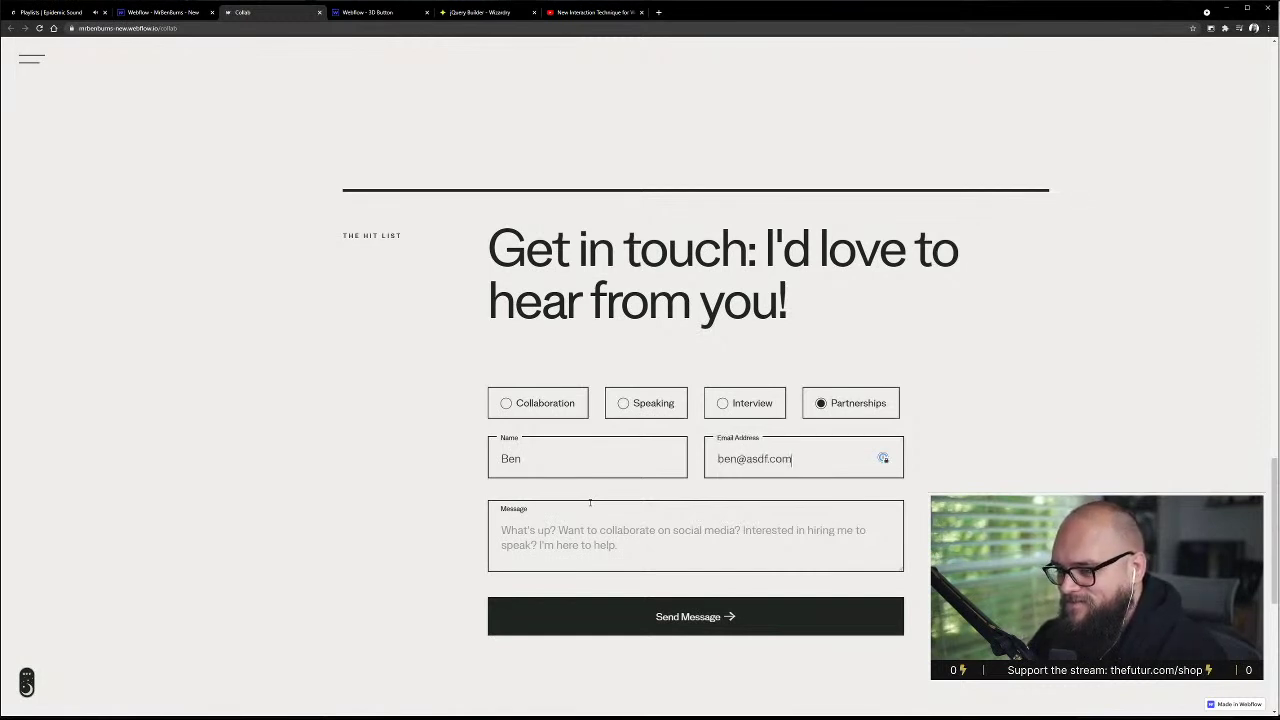
key("Tab")
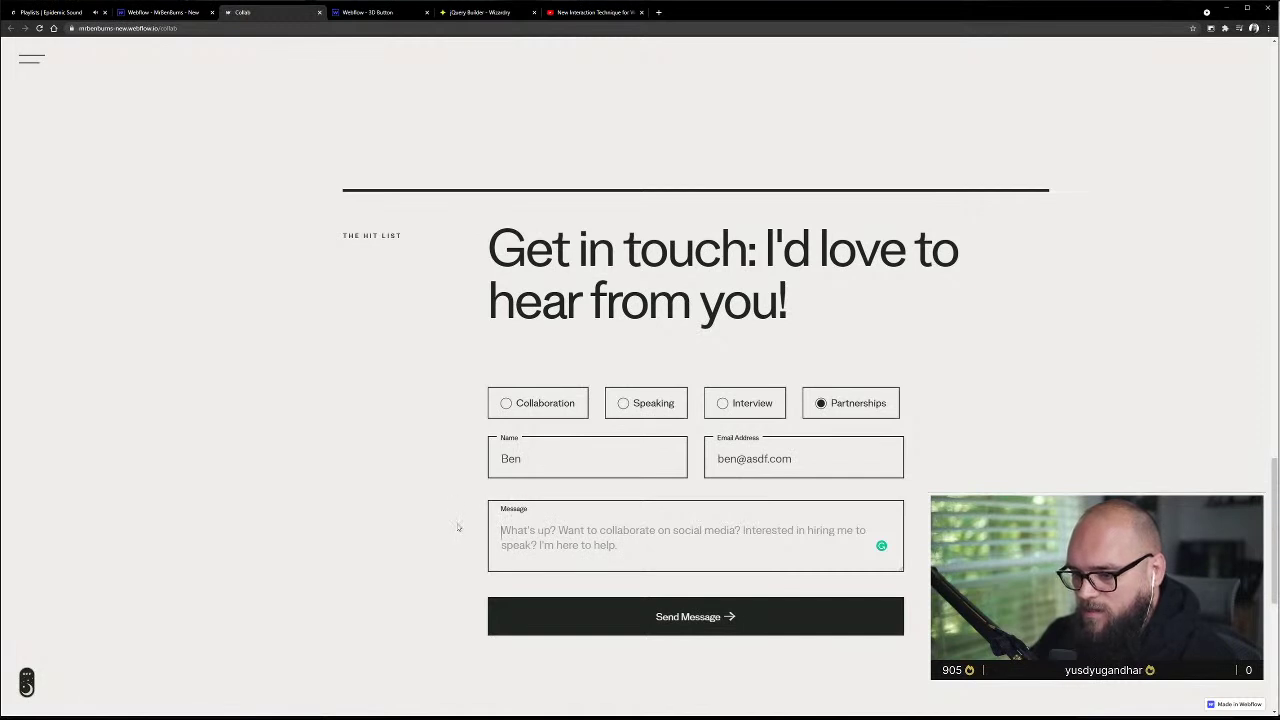
left_click(640, 553)
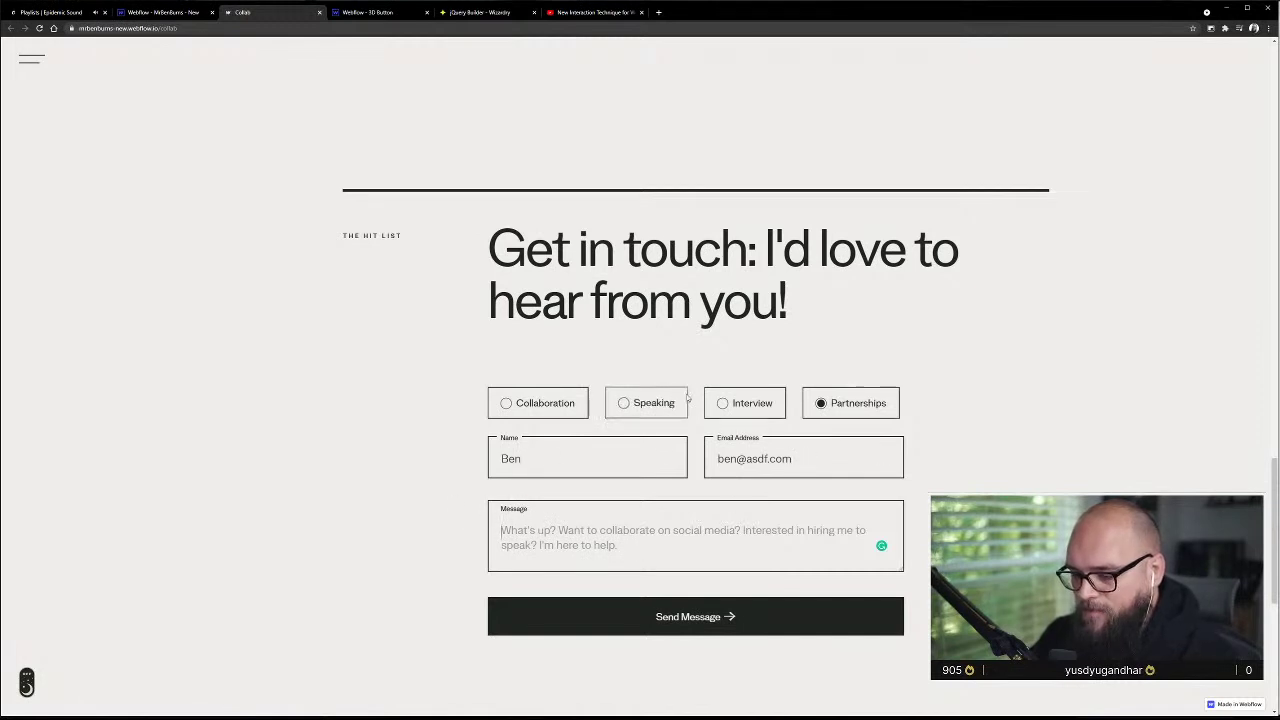
type("asdfasdf")
key("ctrl+a")
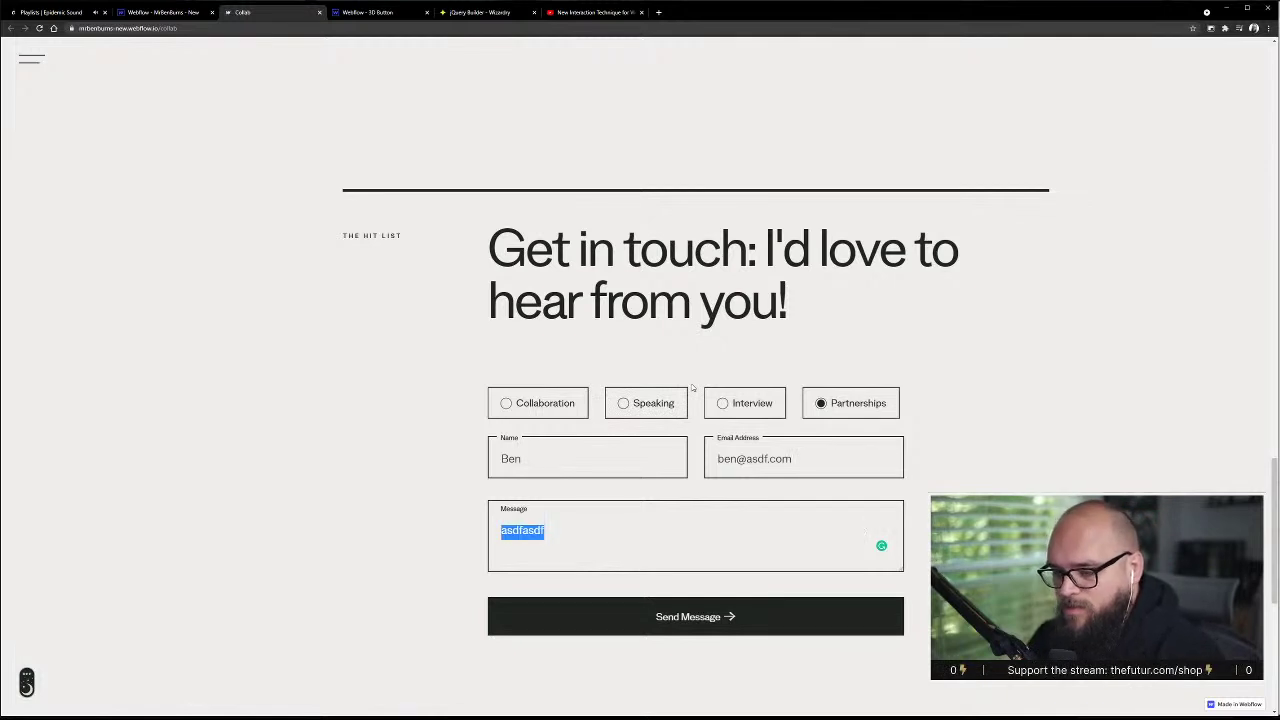
key("BackSpace")
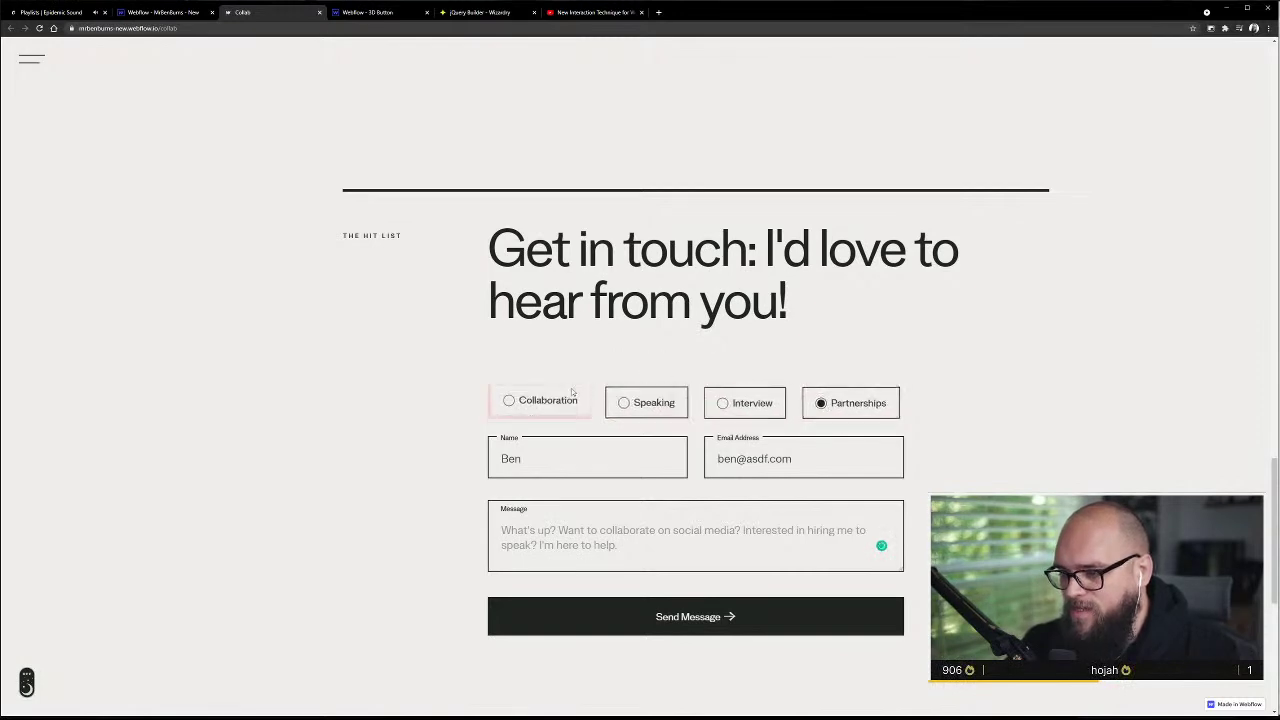
- Try the Collaboration, Speaking and Interview options, then return to the Webflow Designer
left_click(522, 401)
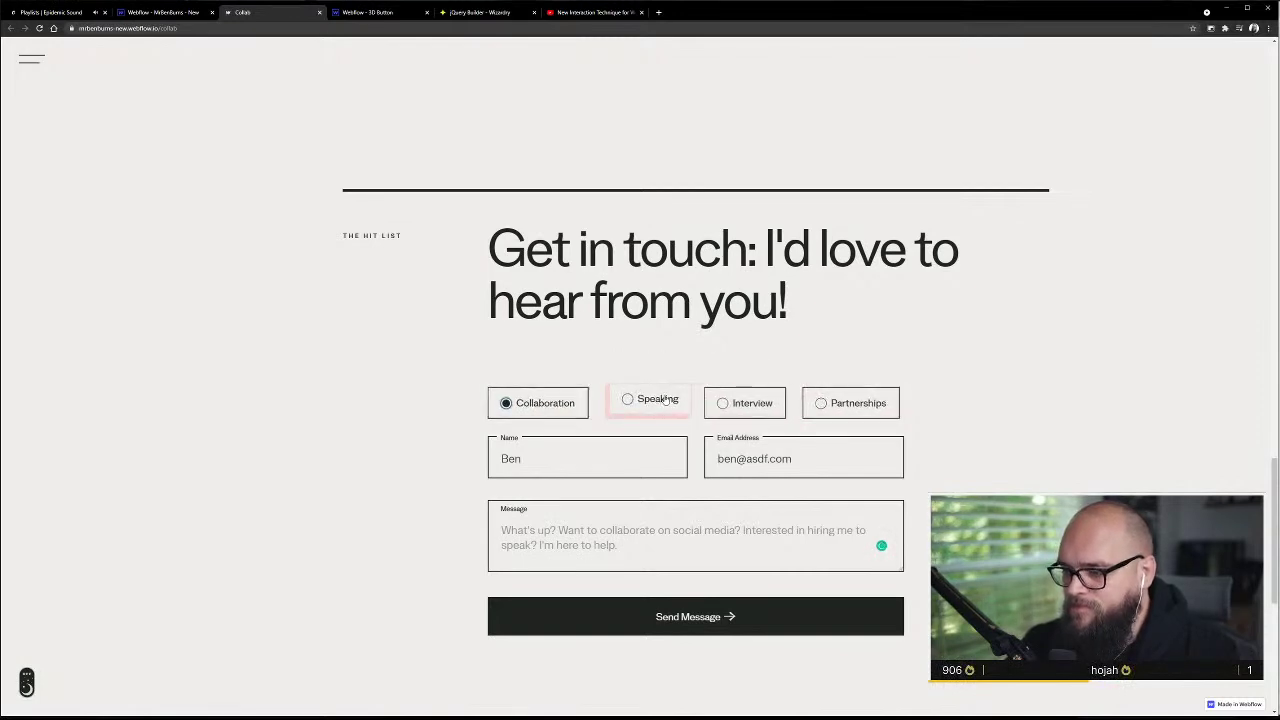
left_click(635, 402)
left_click(522, 404)
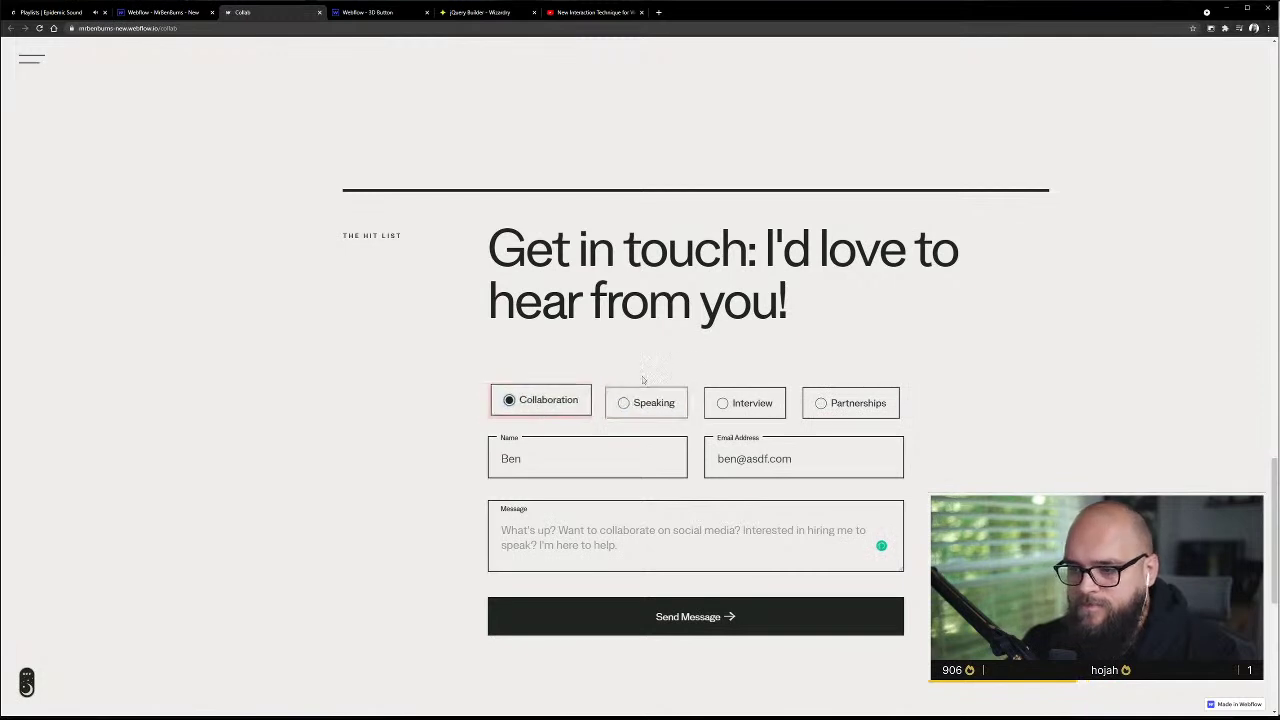
left_click(753, 410)
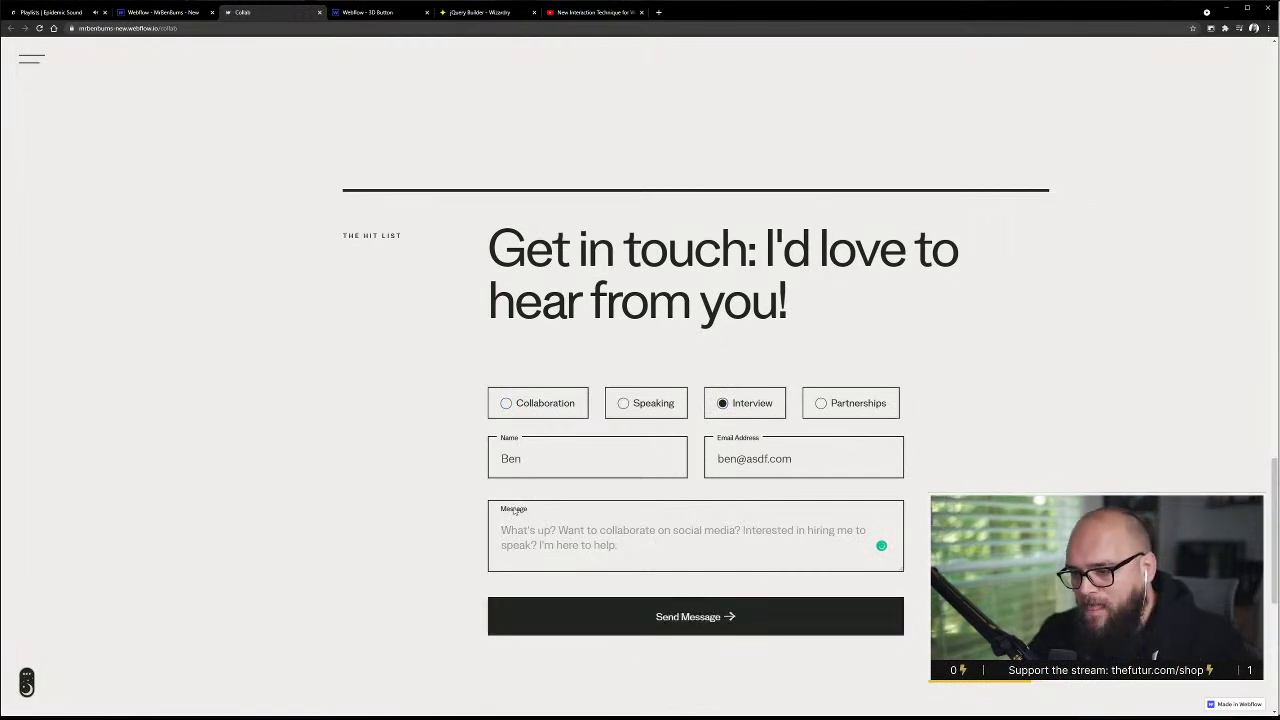
left_click(557, 541)
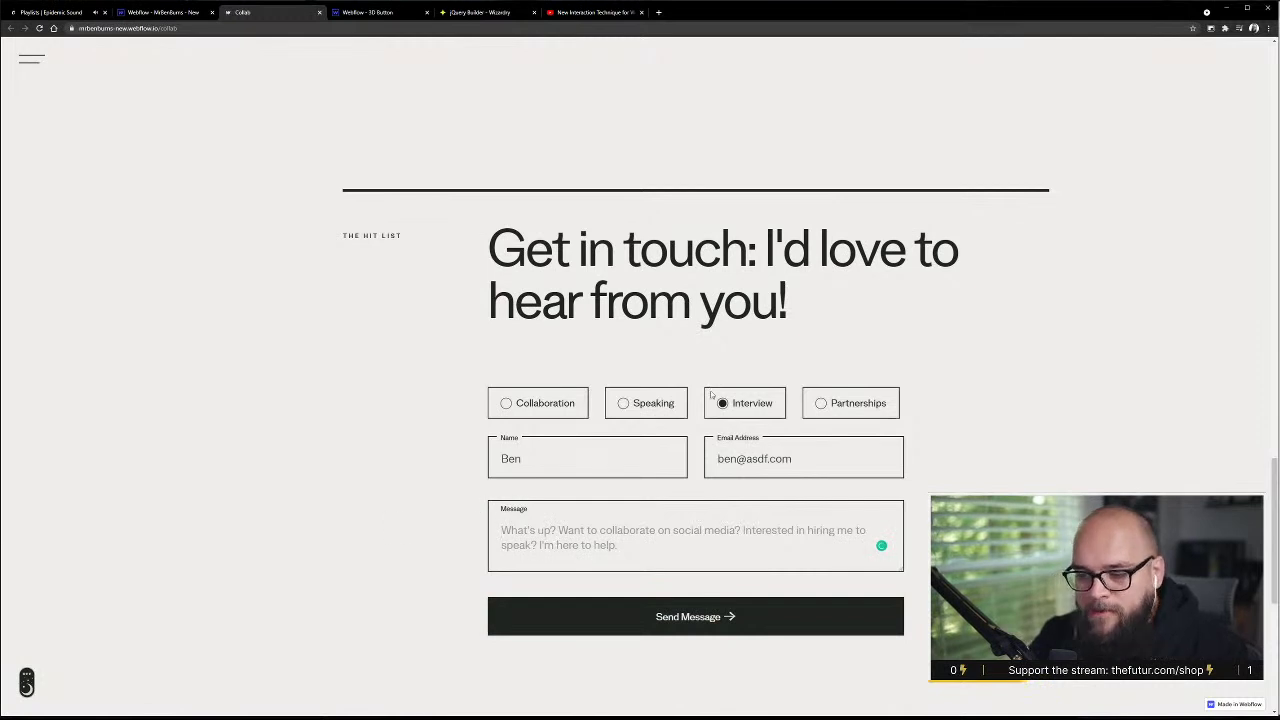
left_click(199, 15)
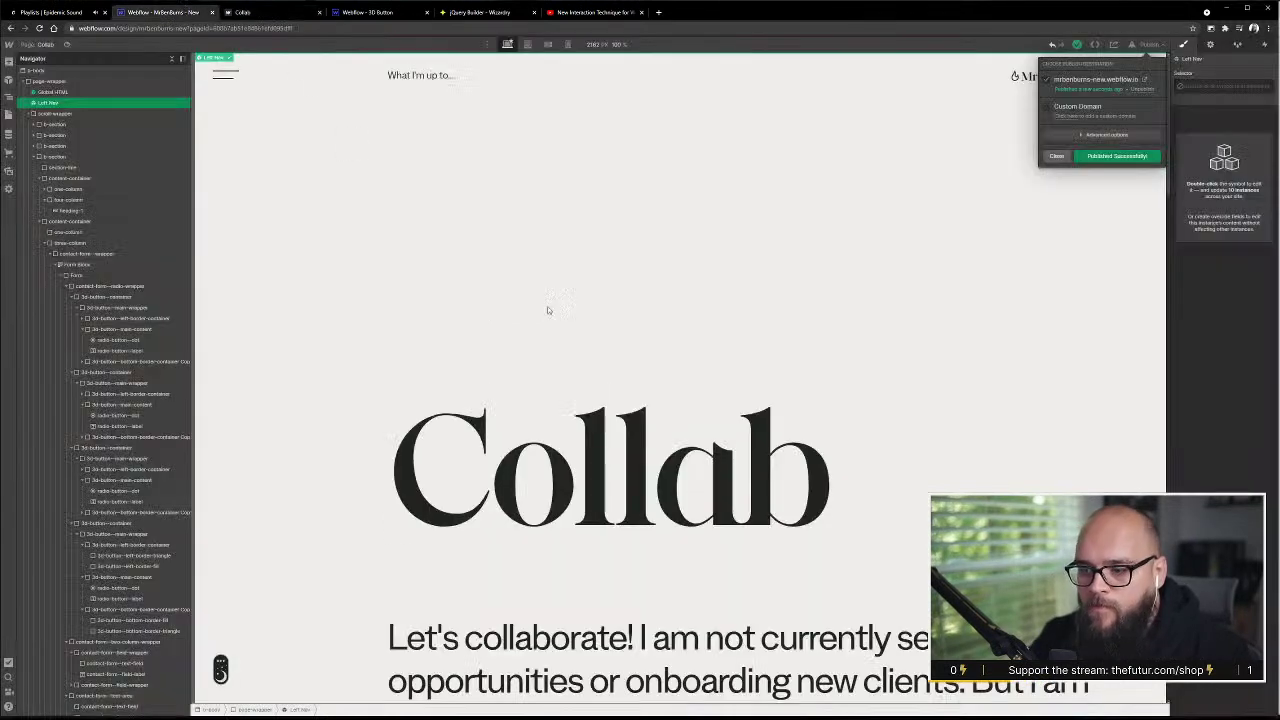
- Select the Message textarea, test it in preview mode, then exit preview
scroll(573, 396, "down", 15)
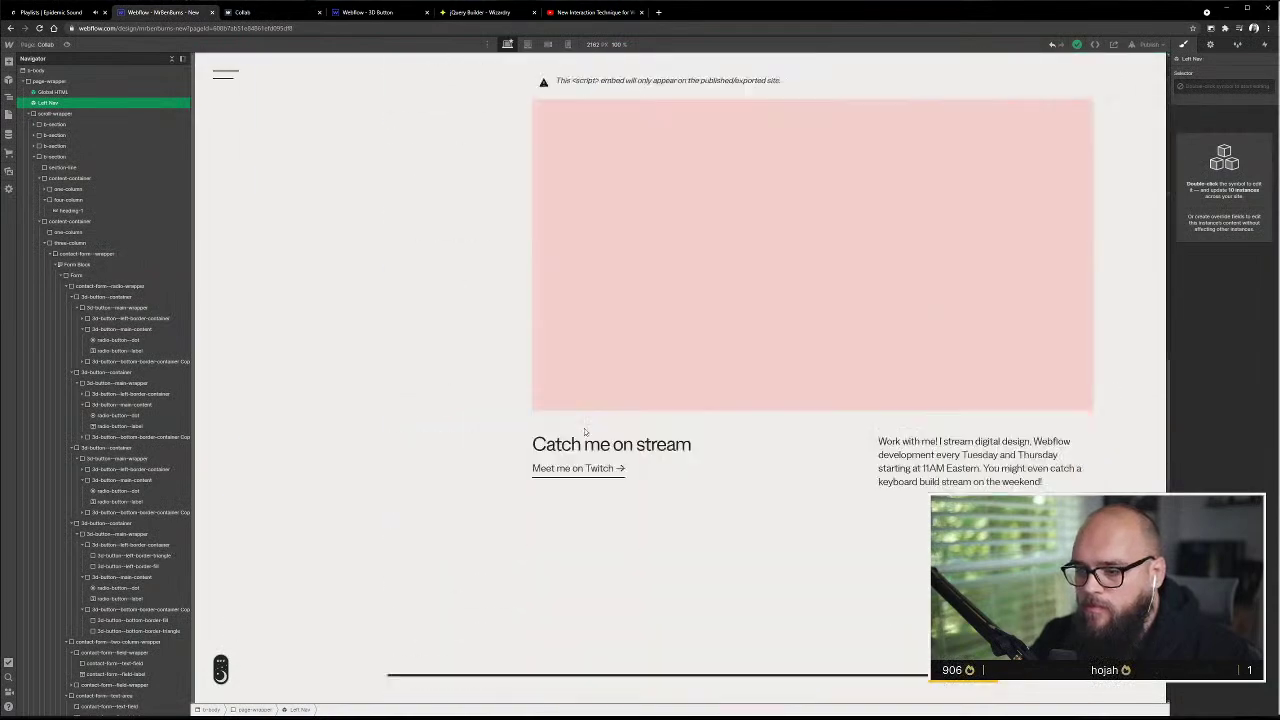
scroll(585, 431, "up", 3)
scroll(585, 431, "up", 1)
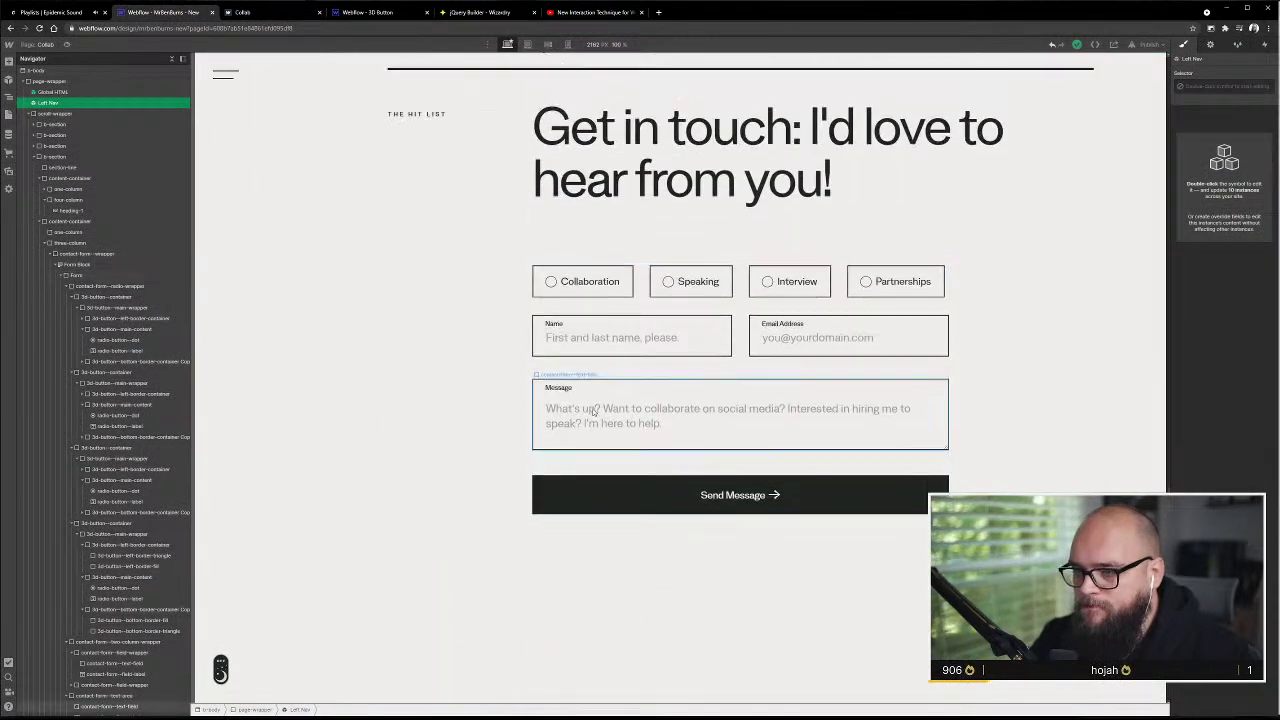
left_click(578, 284)
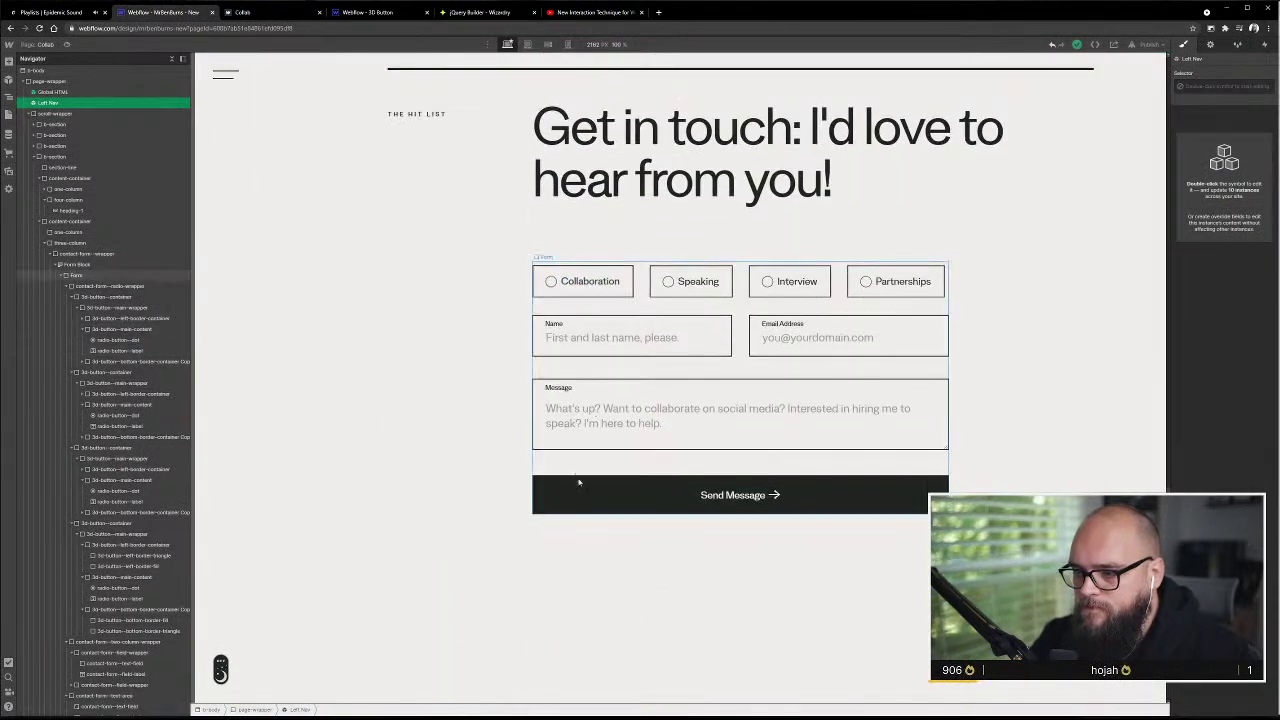
left_click(578, 418)
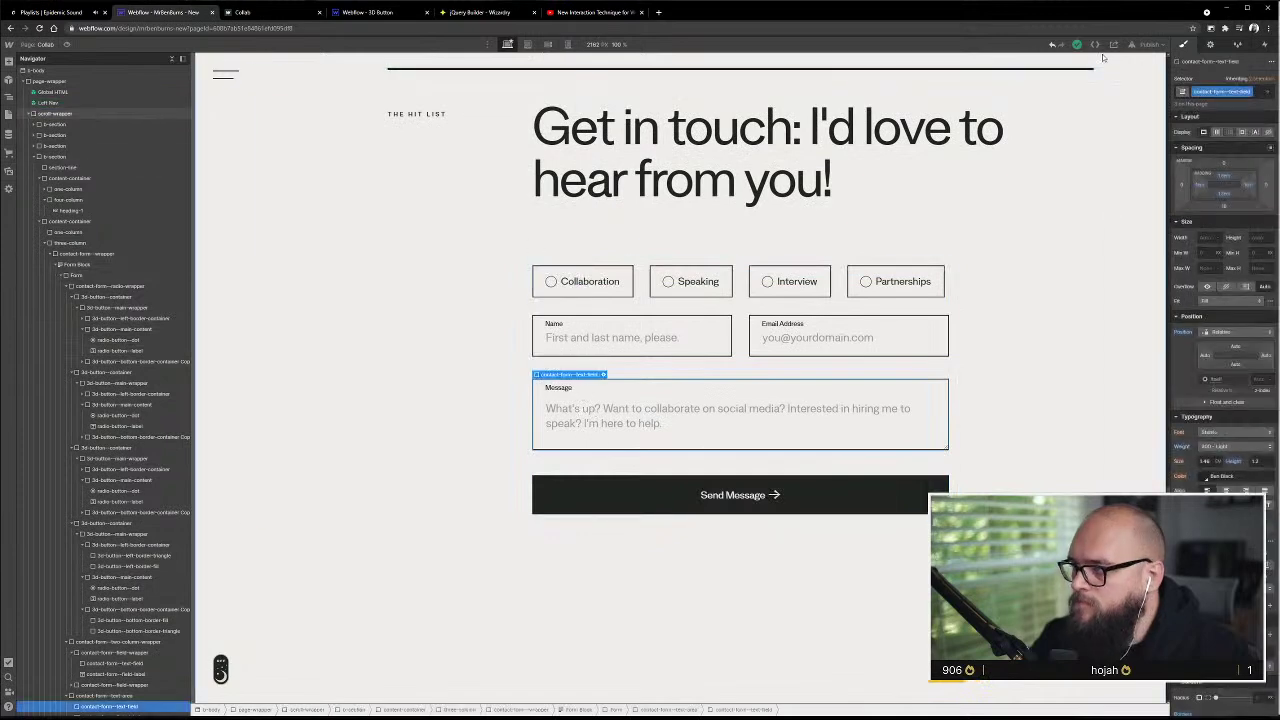
left_click(67, 45)
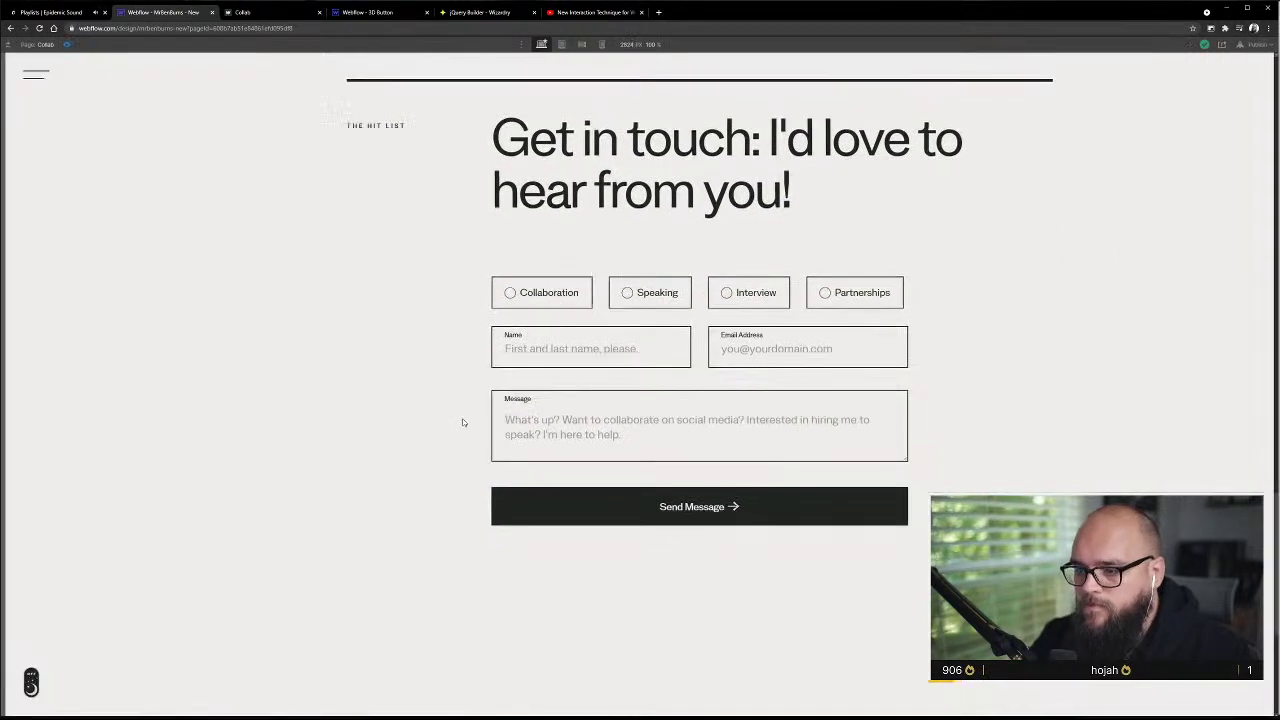
left_click(652, 443)
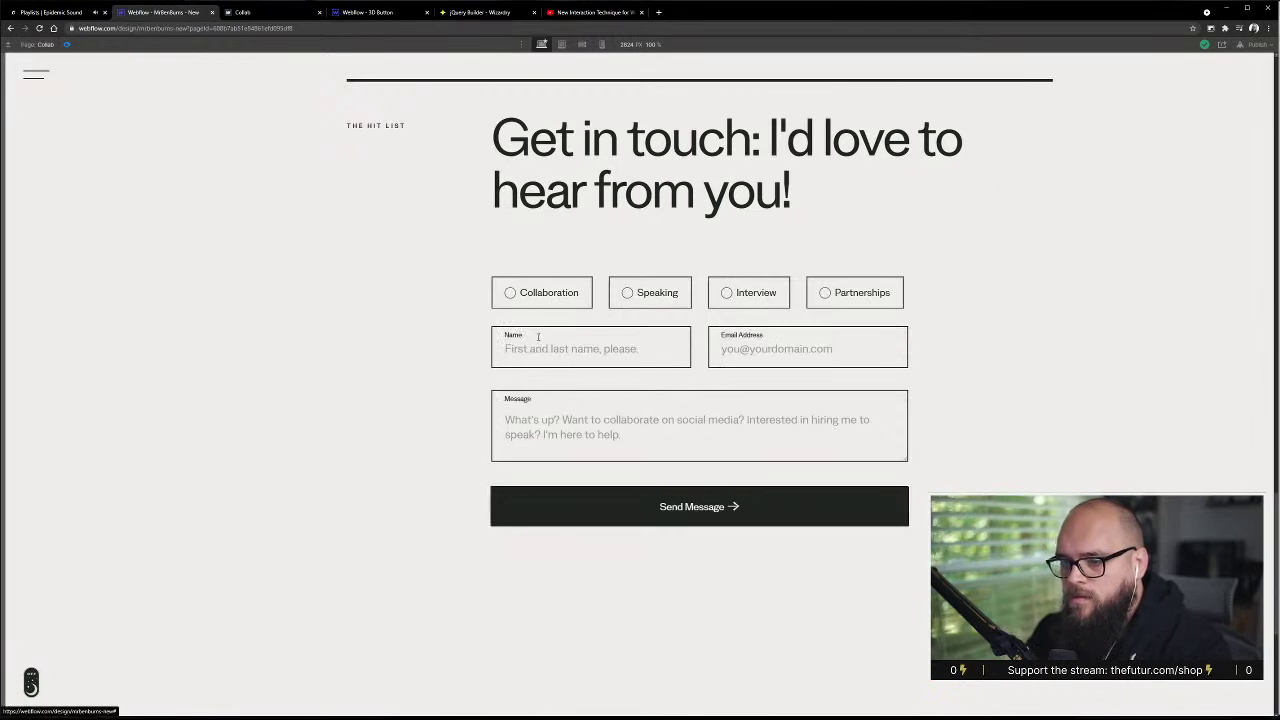
scroll(525, 354, "down", 4)
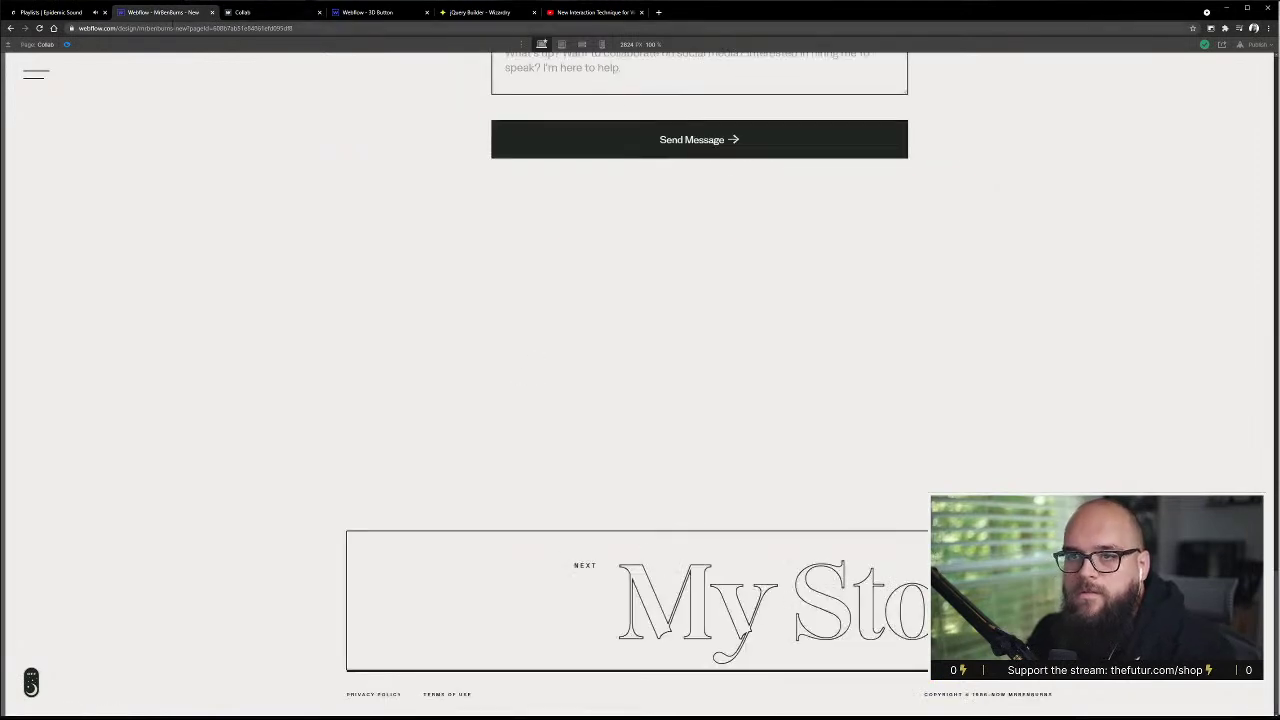
left_click(10, 44)
scroll(982, 343, "up", 3)
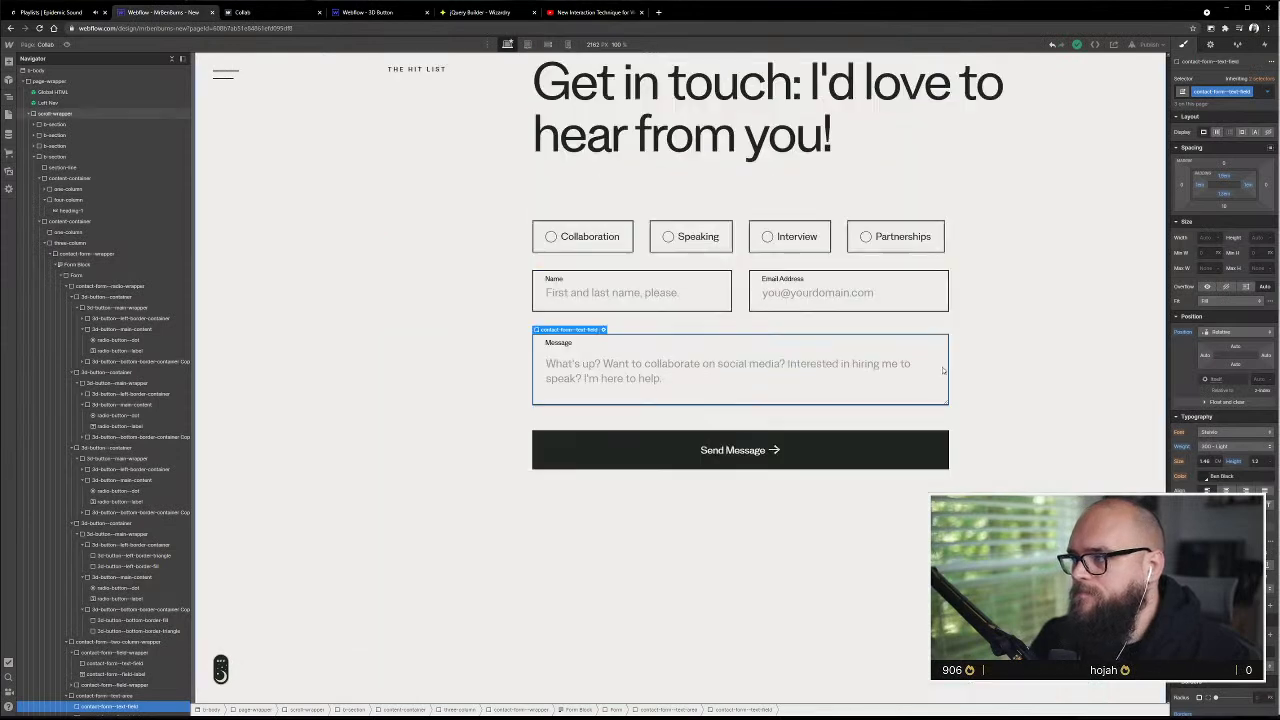
- Publish to Selected Domains from the Publish dropdown
left_click(1147, 44)
left_click(1105, 157)
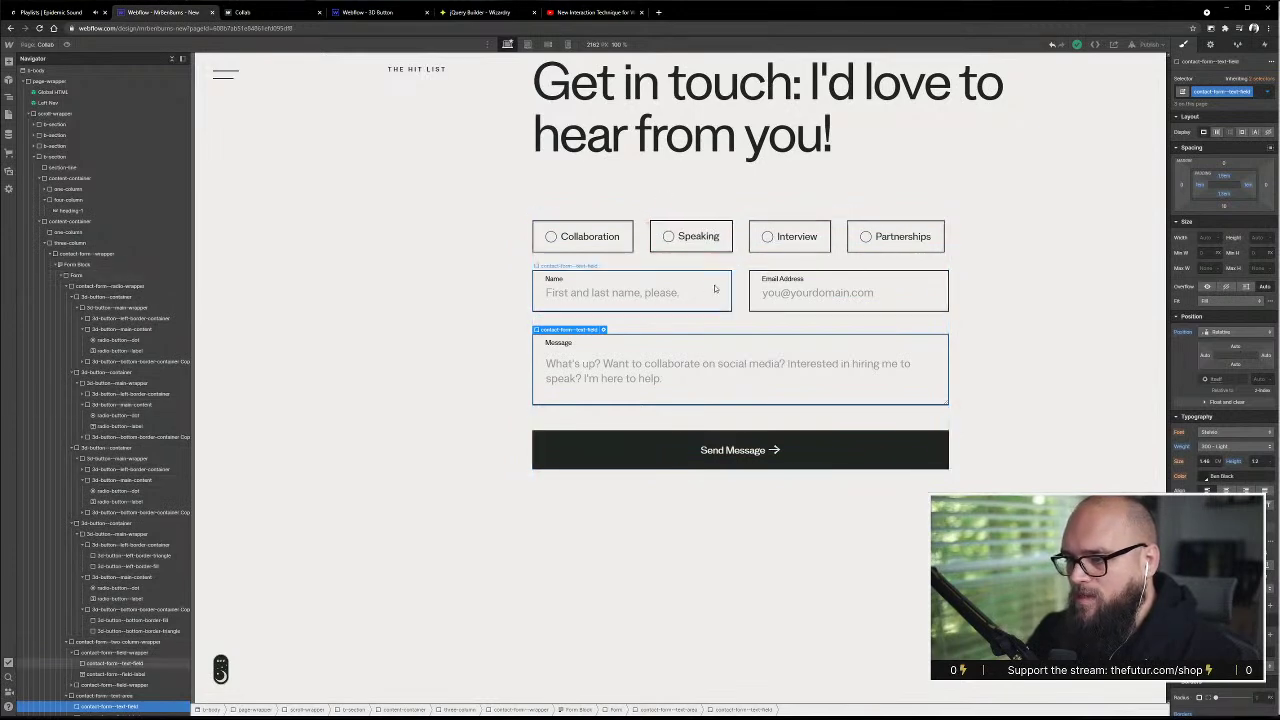
- Give the Collaboration 3d-button-container a 1vw right margin
left_click(627, 240)
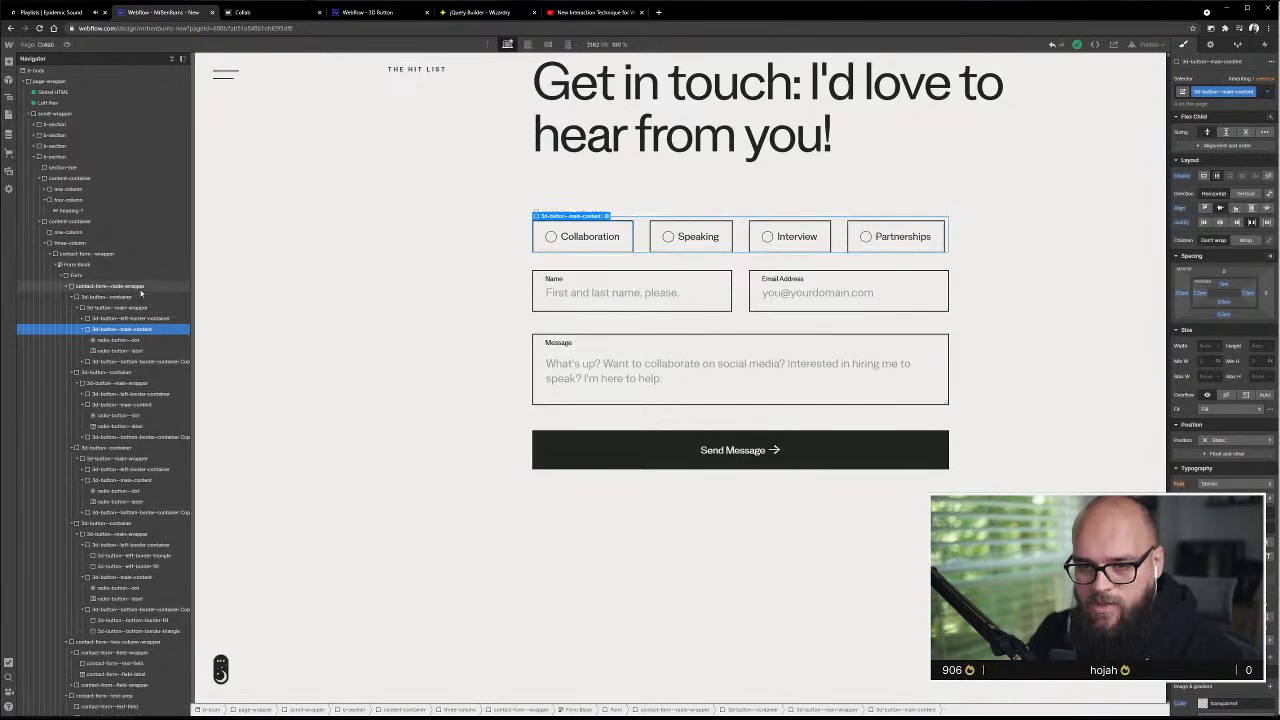
left_click(136, 297)
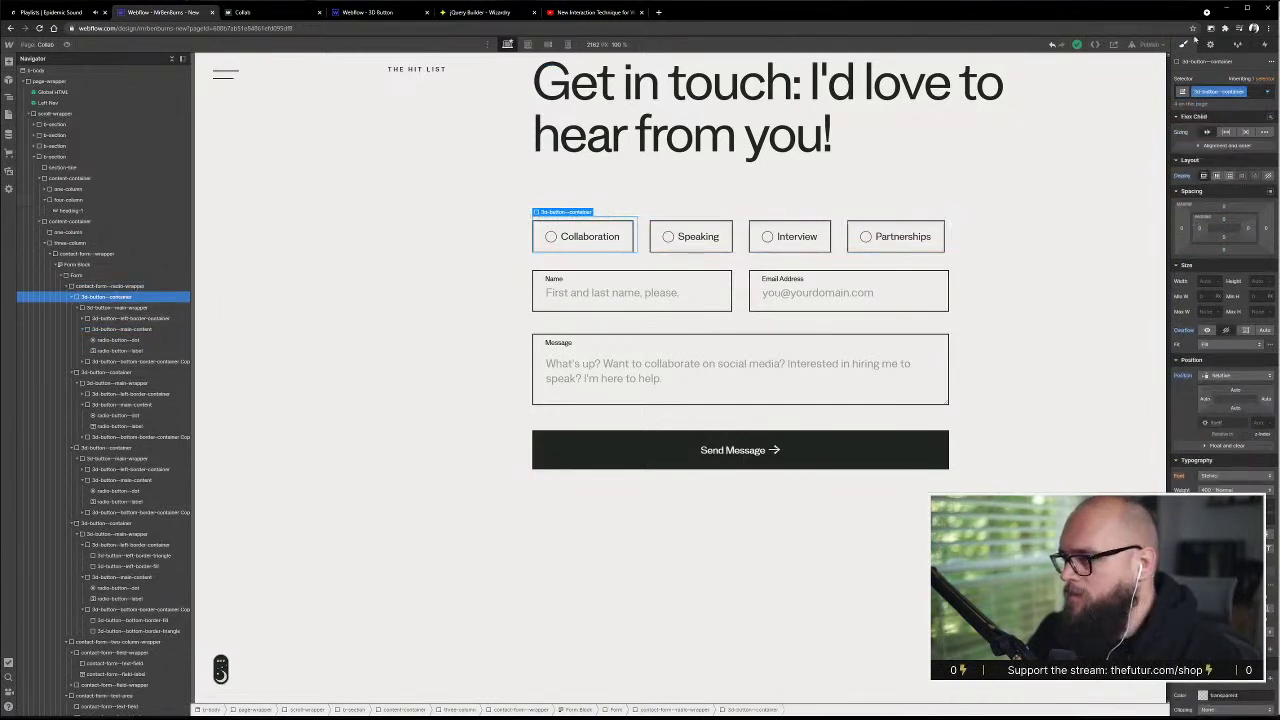
left_click(1265, 230)
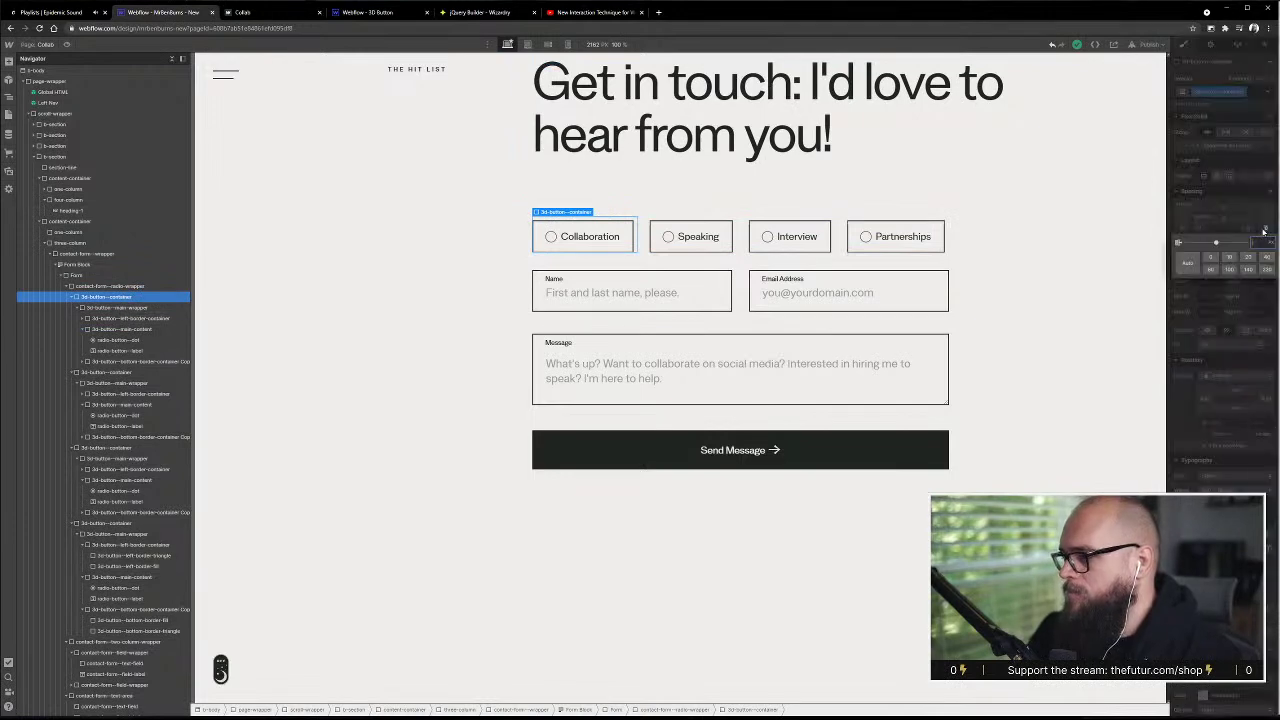
type("1vw")
key("Return")
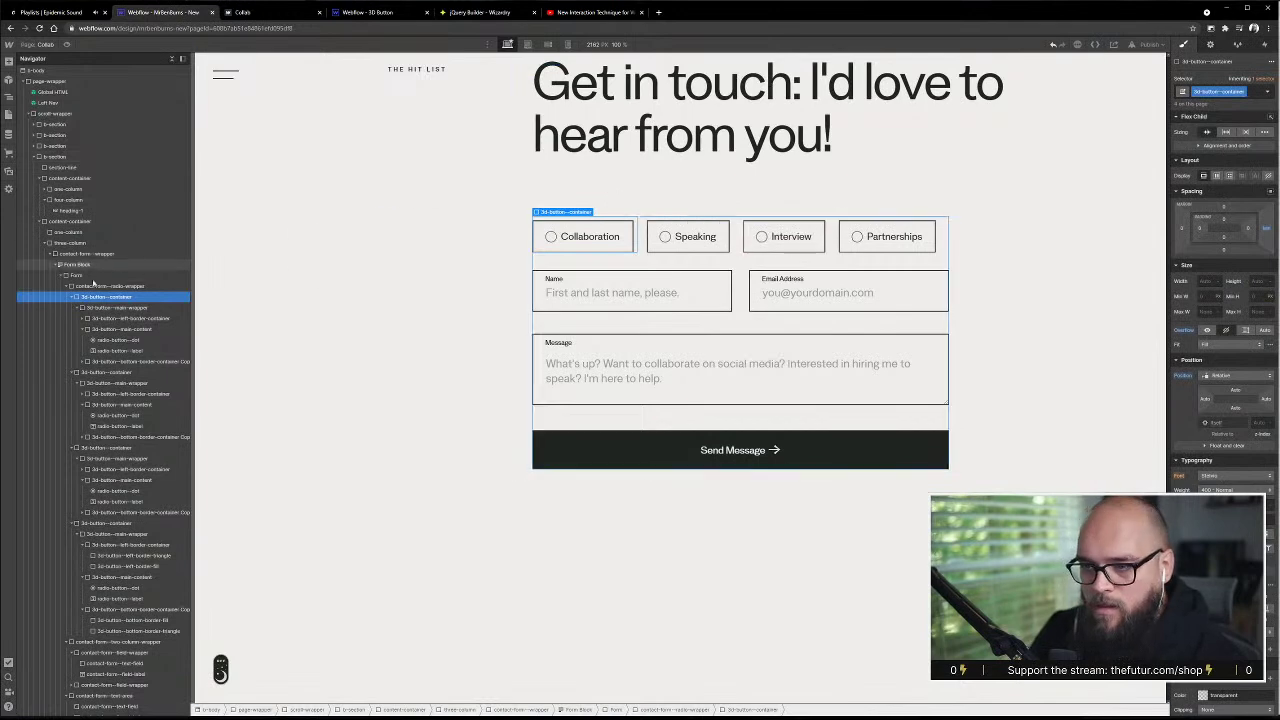
- Change the radio-wrapper's justify setting for how options spread across the row
left_click(121, 287)
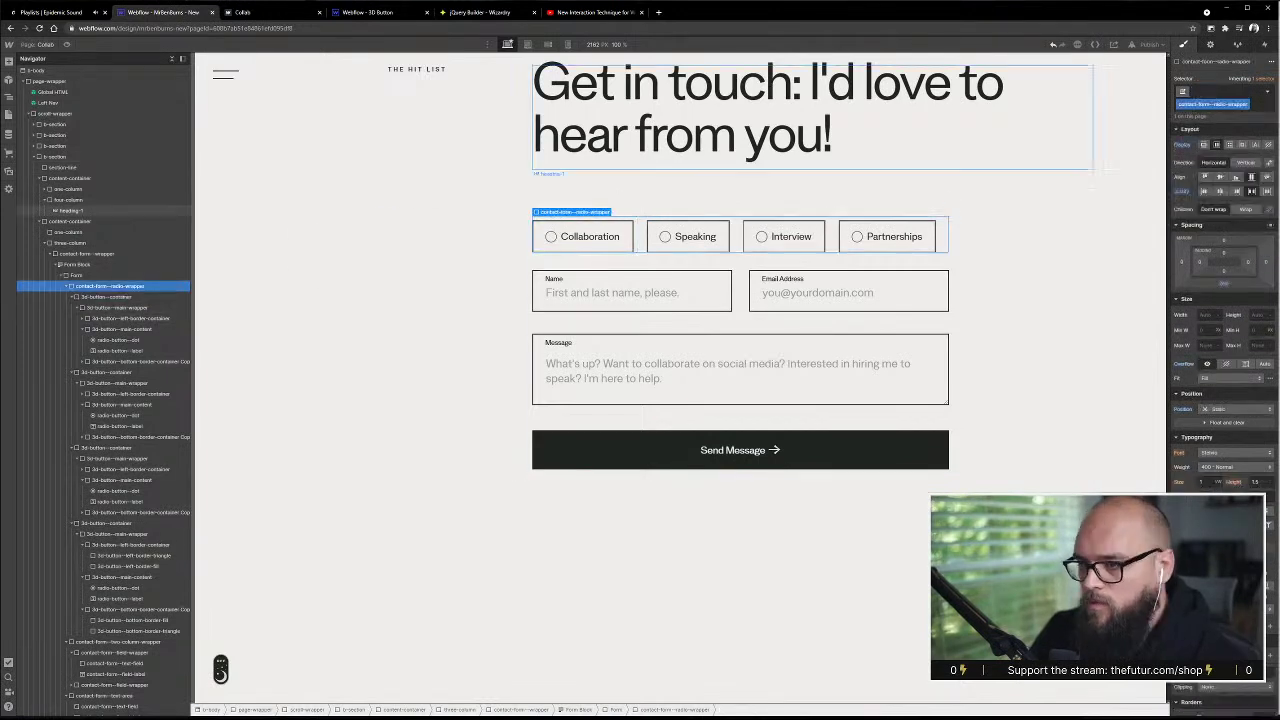
left_click(1206, 191)
left_click(1066, 205)
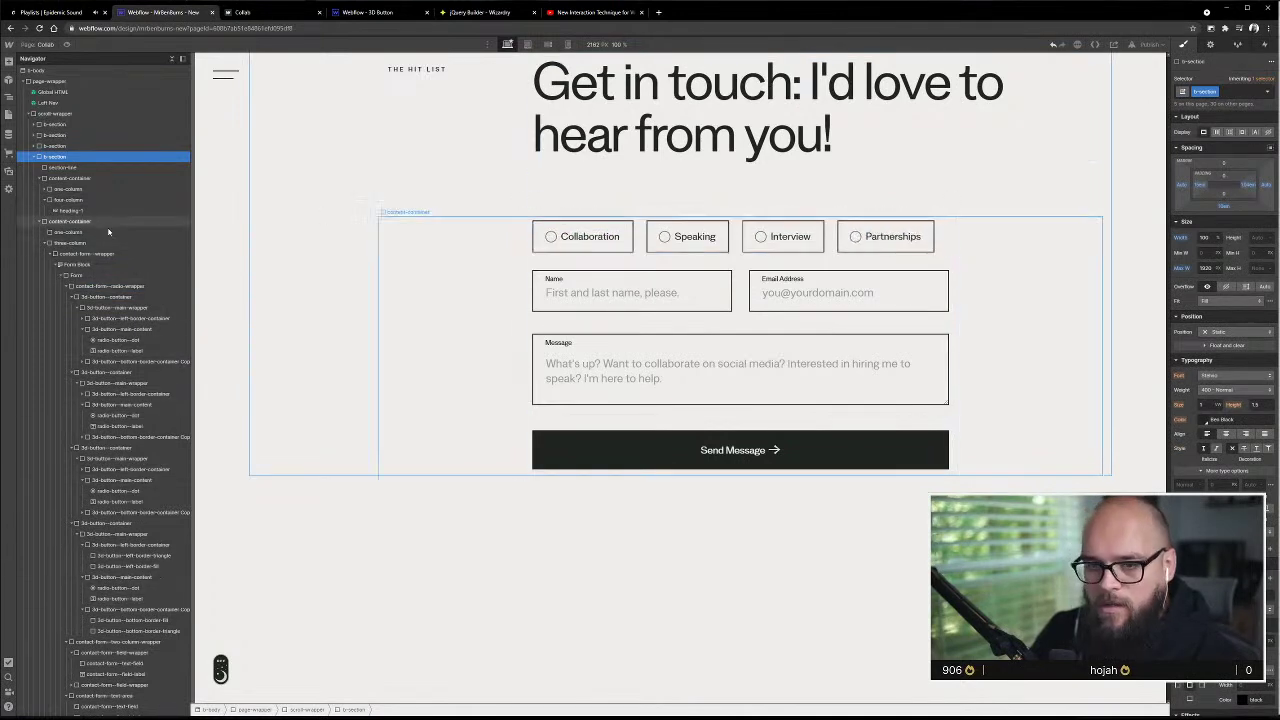
- In the Navigator, move the Partnerships container second, right after Collaboration
left_click(73, 297)
left_click(73, 308)
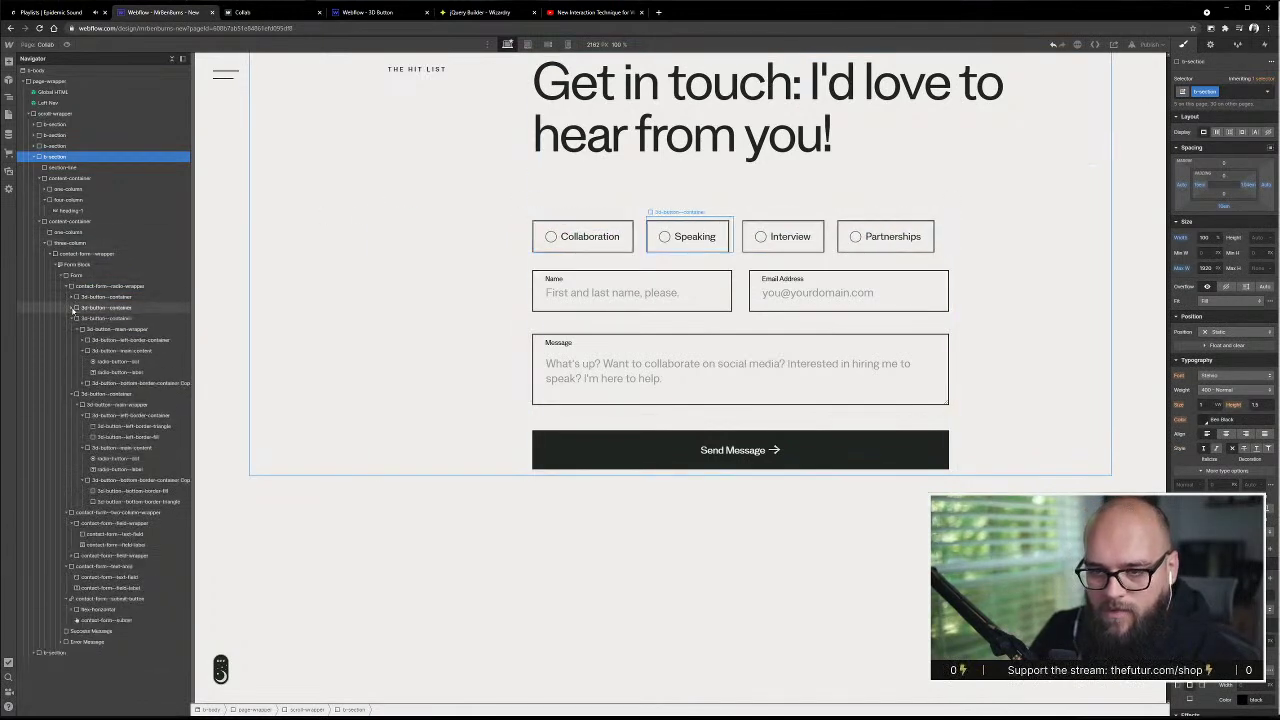
left_click(73, 318)
left_click(73, 329)
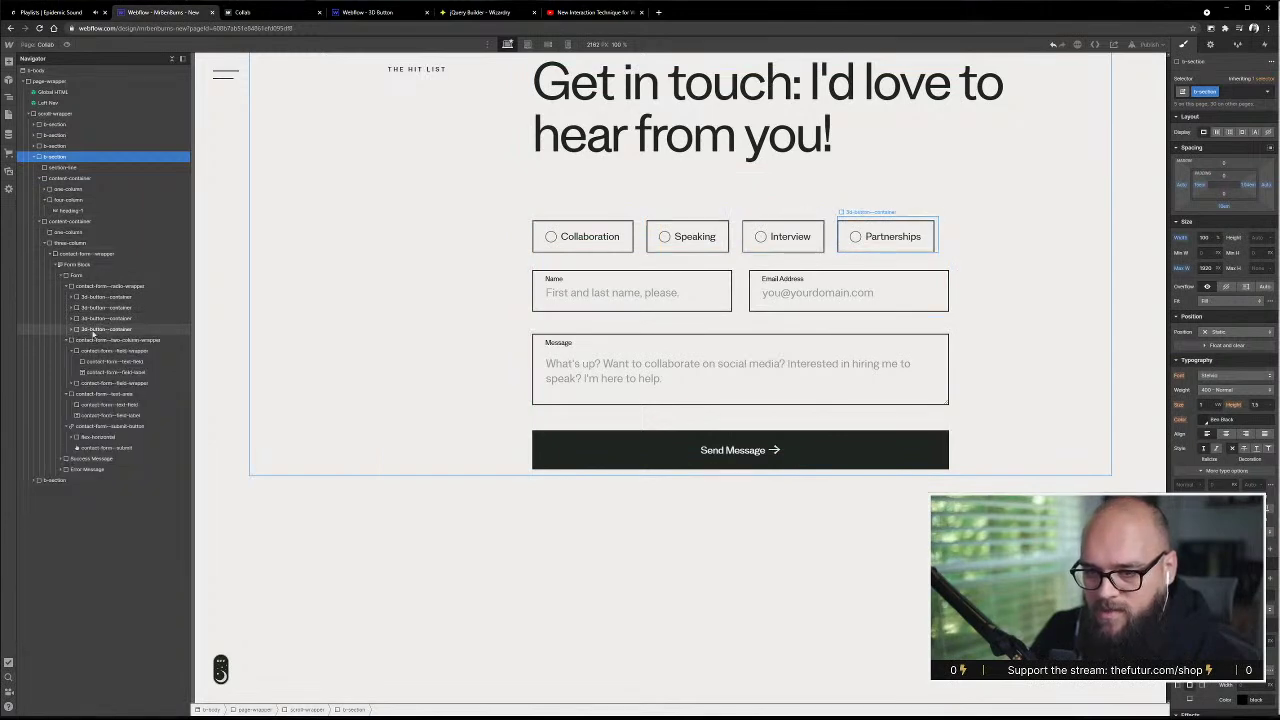
left_click_drag(97, 327, 99, 304)
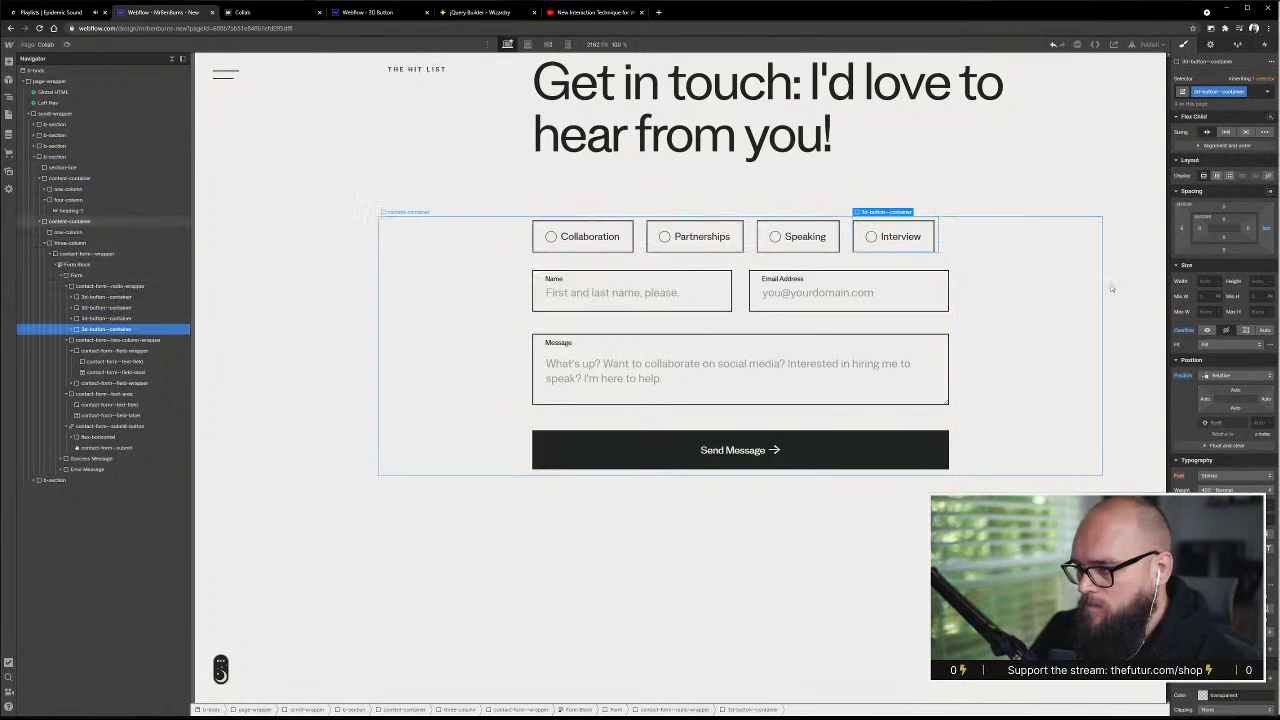
- Reduce the 3d-button-container's right margin to pull the options closer
left_click(1106, 362)
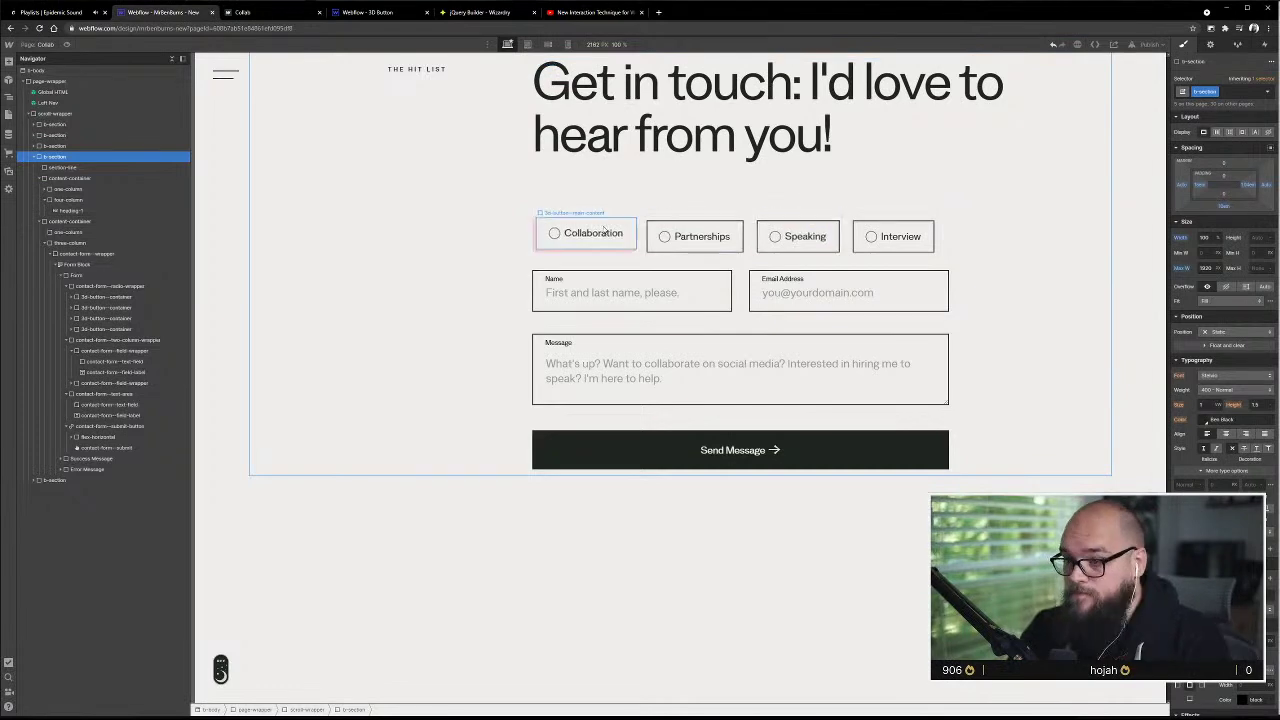
left_click(105, 297)
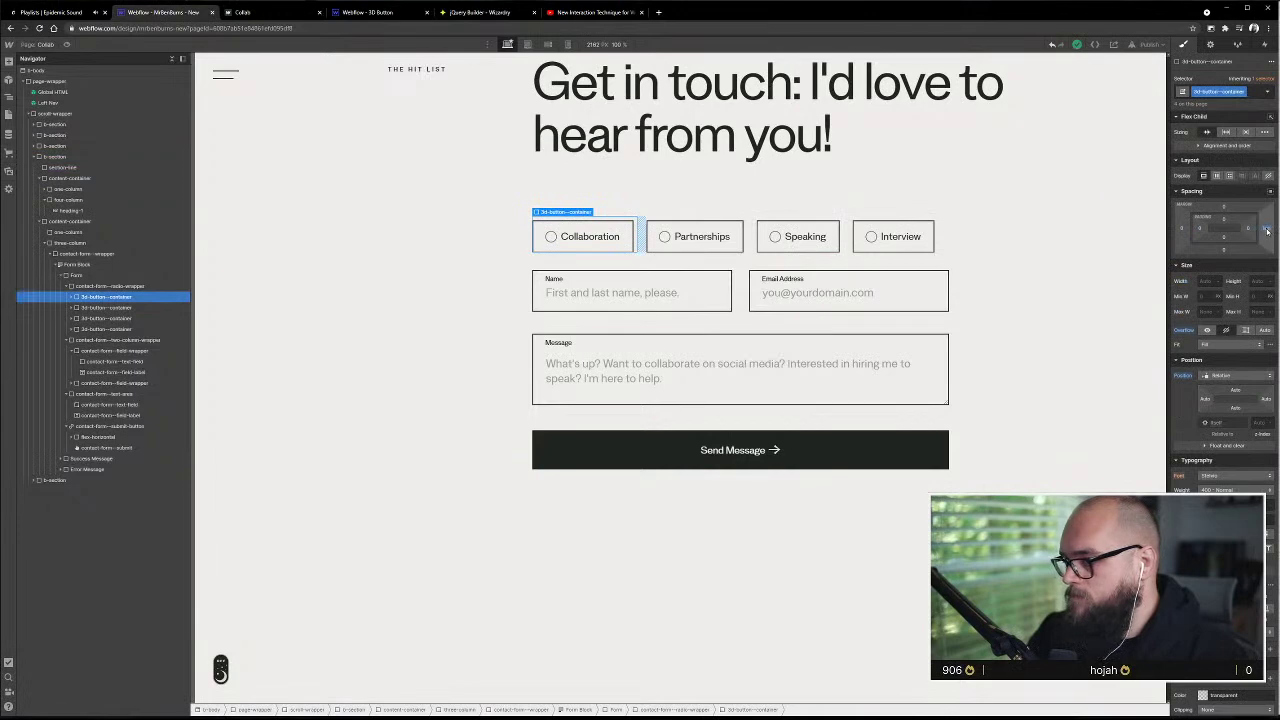
left_click_drag(1266, 228, 1258, 236)
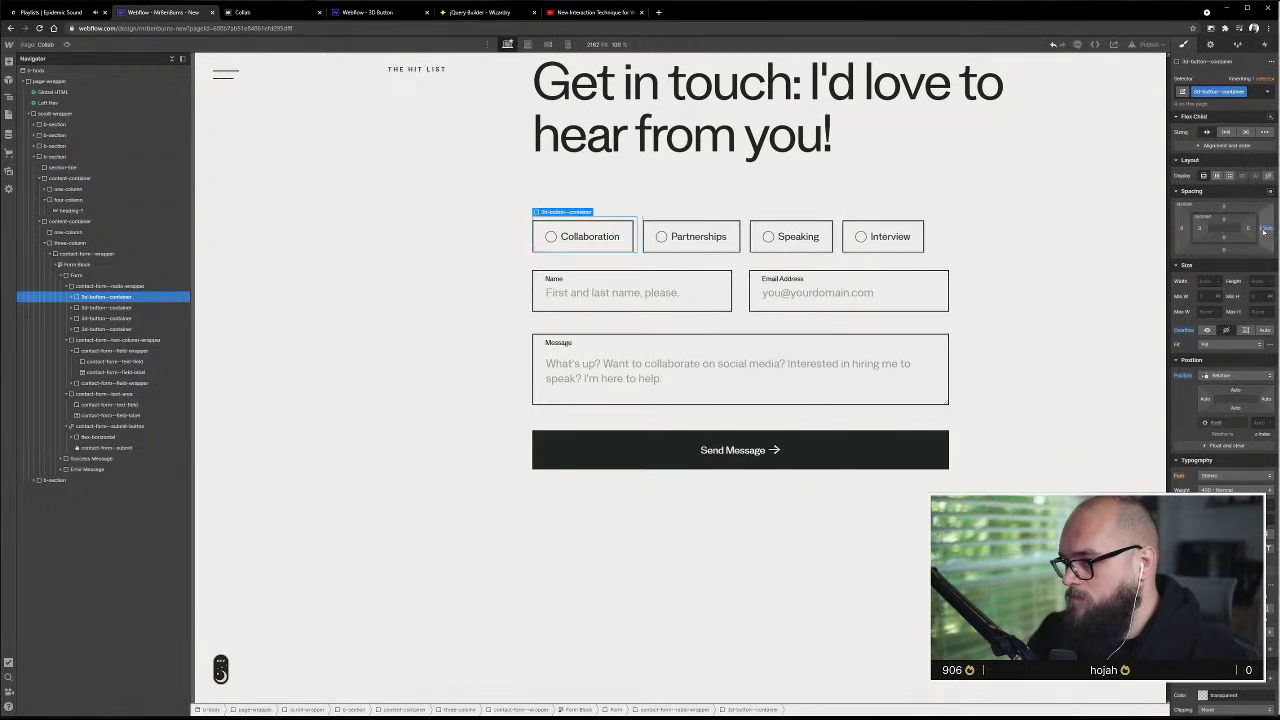
left_click(472, 214)
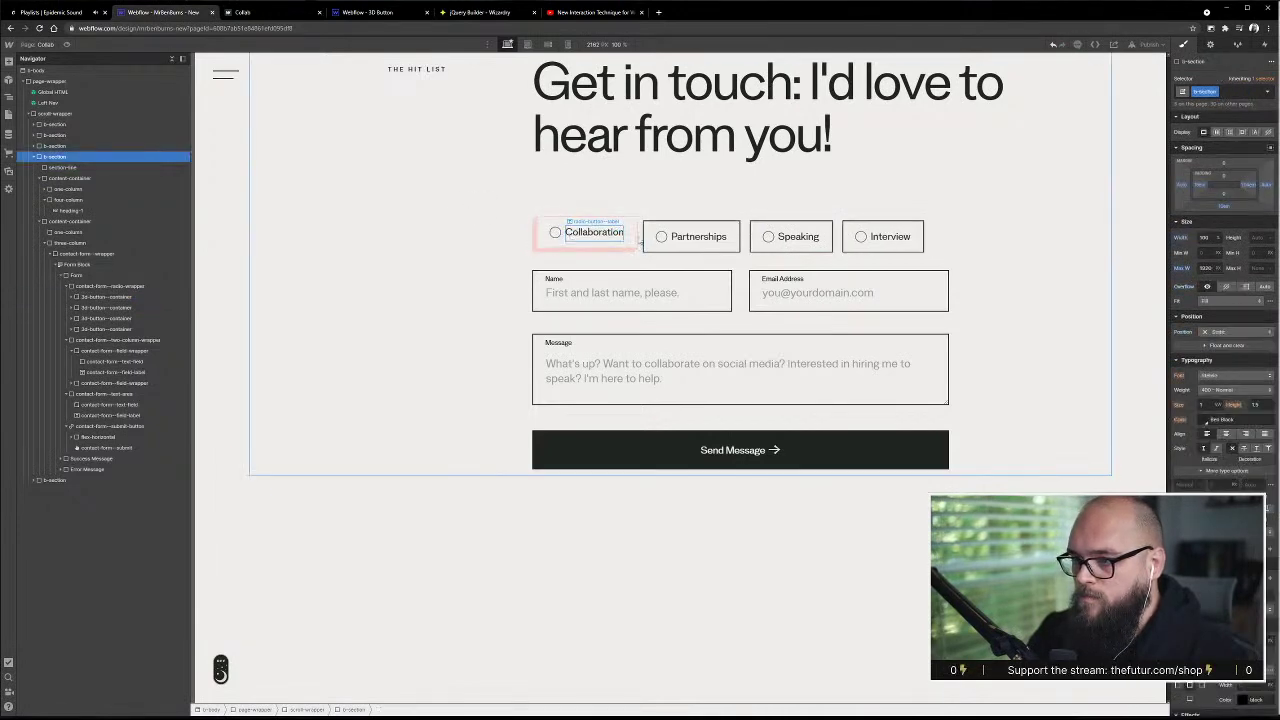
- Compare the layout against the Figma design and select the radio wrapper
key("alt+Tab")
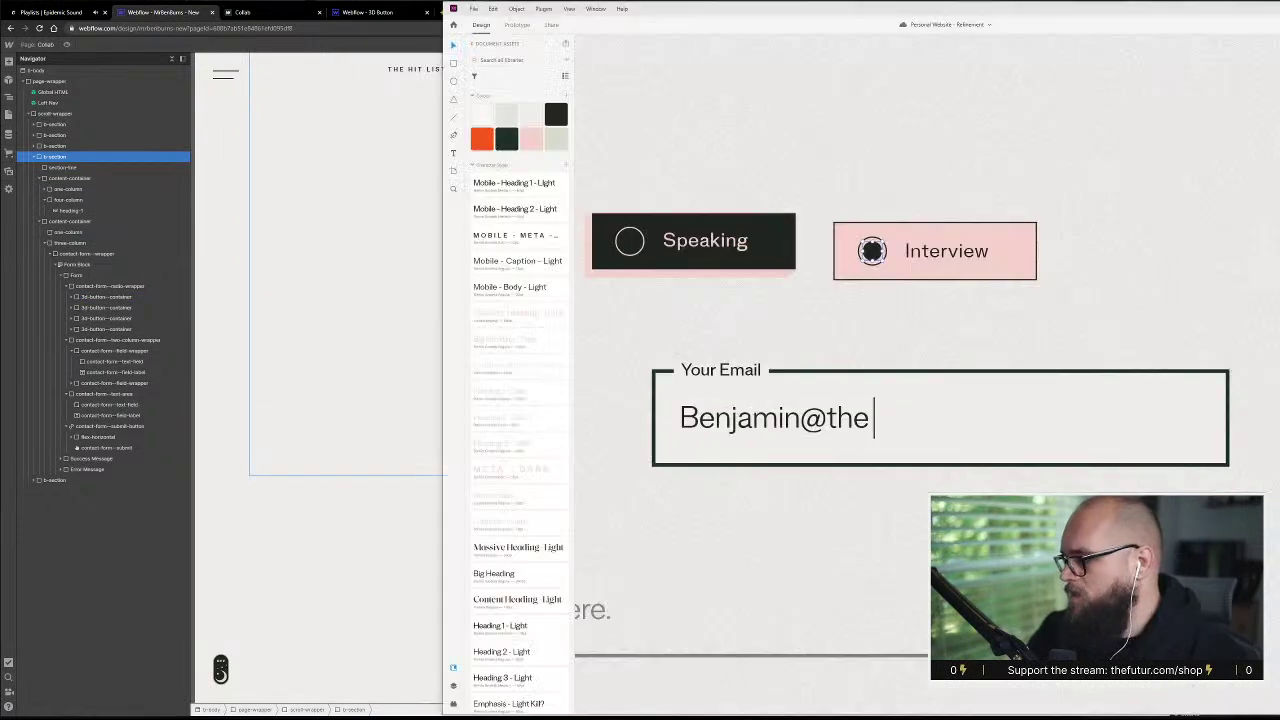
scroll(851, 299, "down", 5)
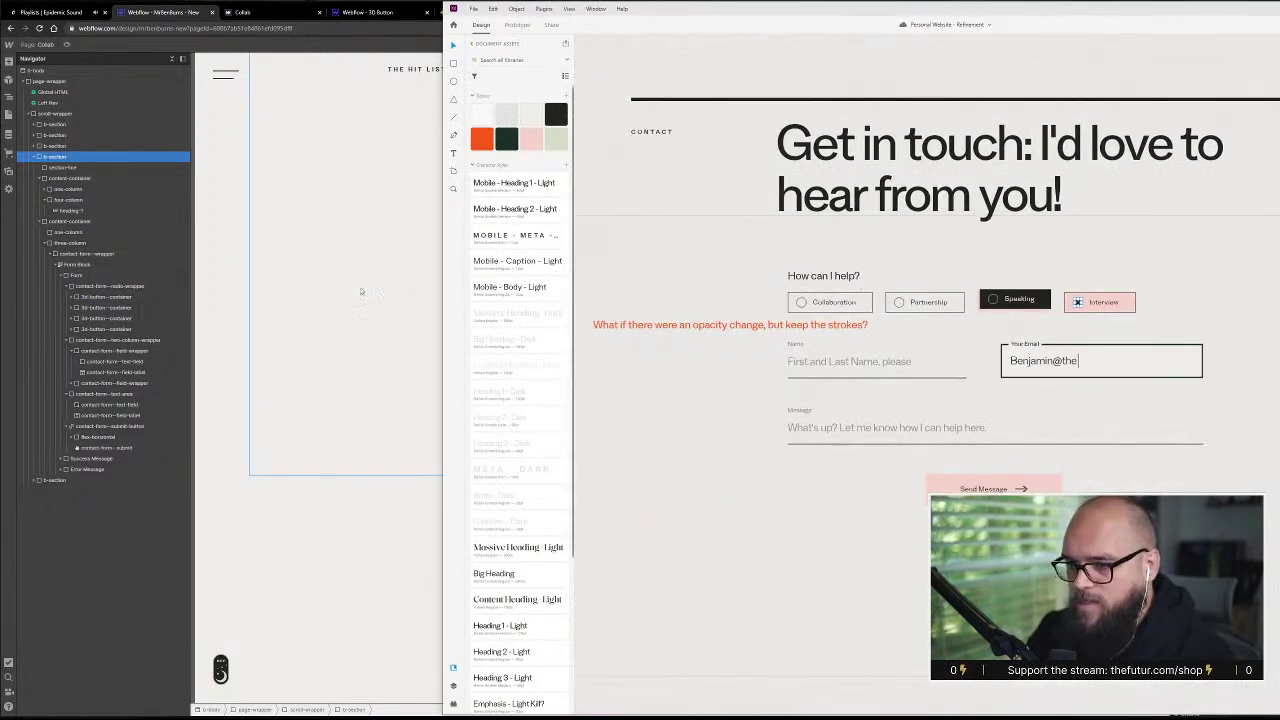
key("alt+Tab")
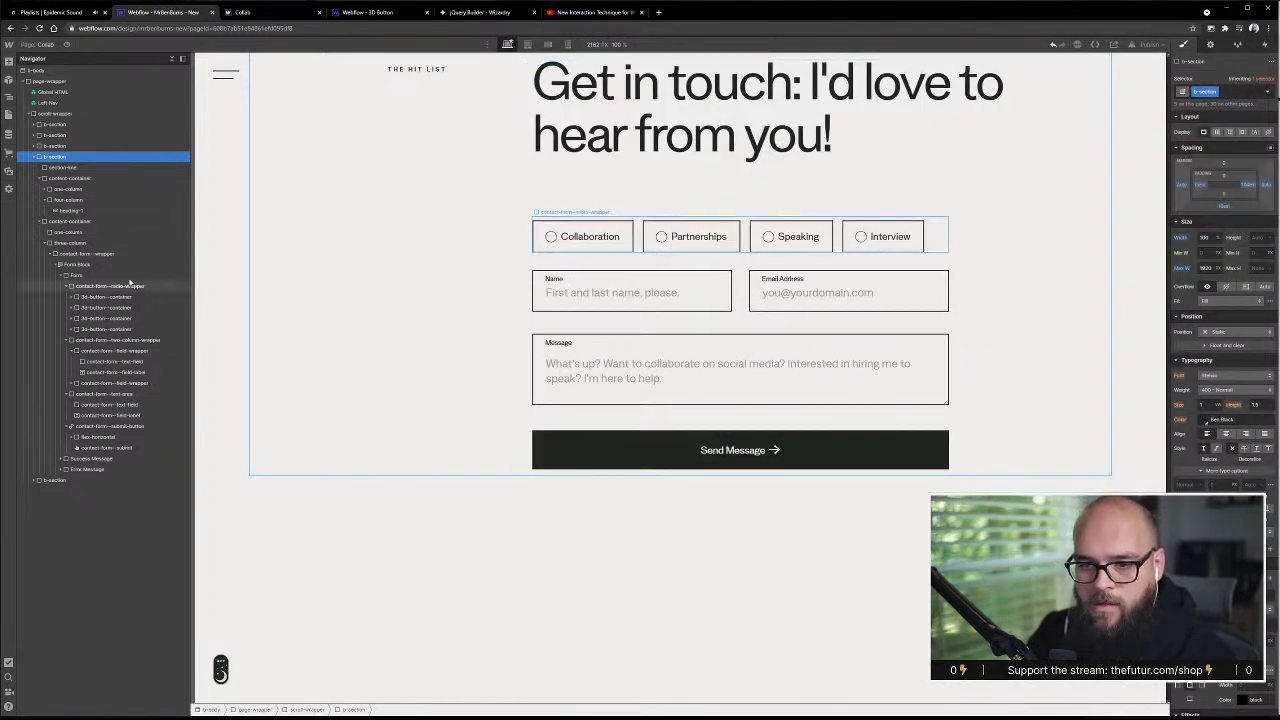
left_click(128, 285)
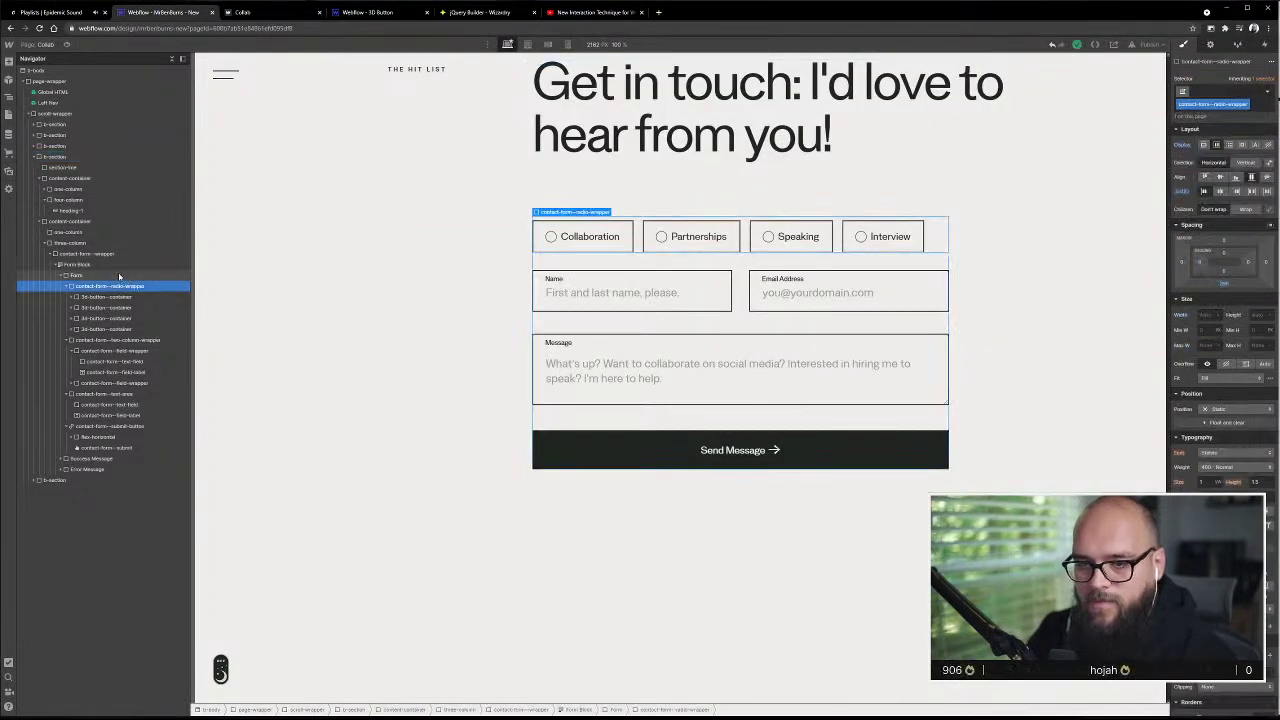
- Insert a Heading element into the Form and move it above the radio options
left_click(124, 275)
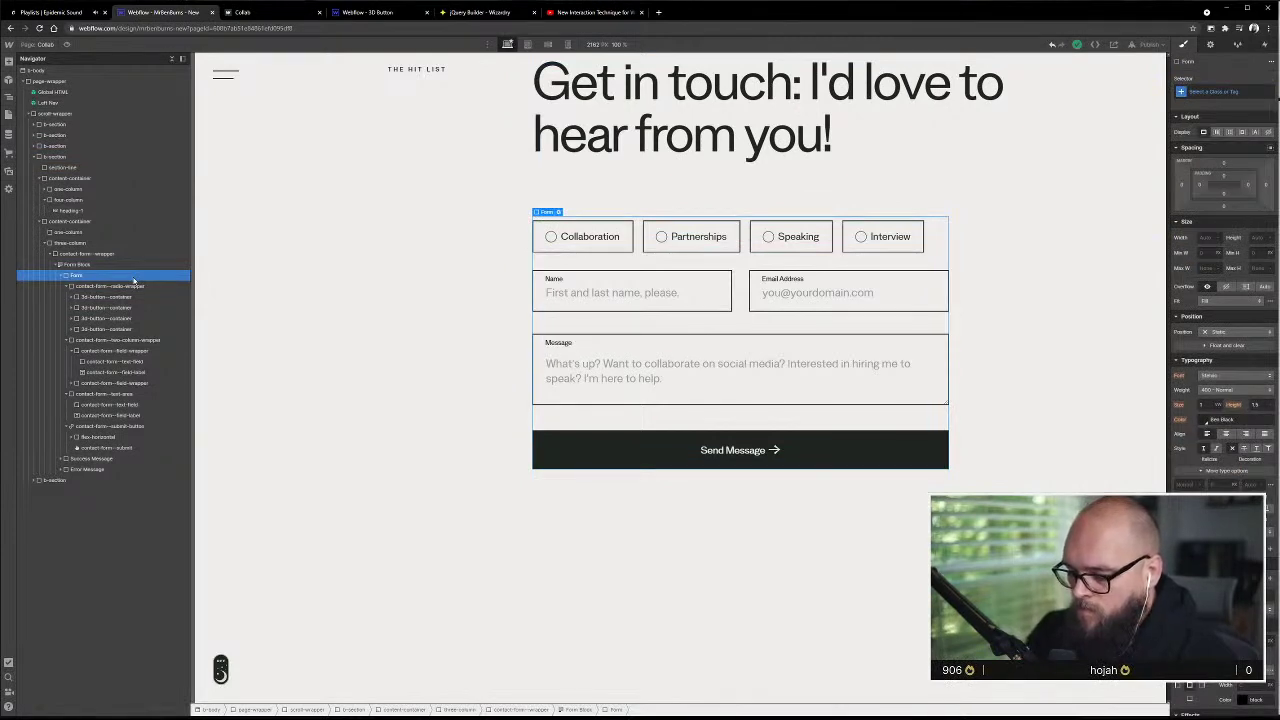
key("ctrl+e")
type("text")
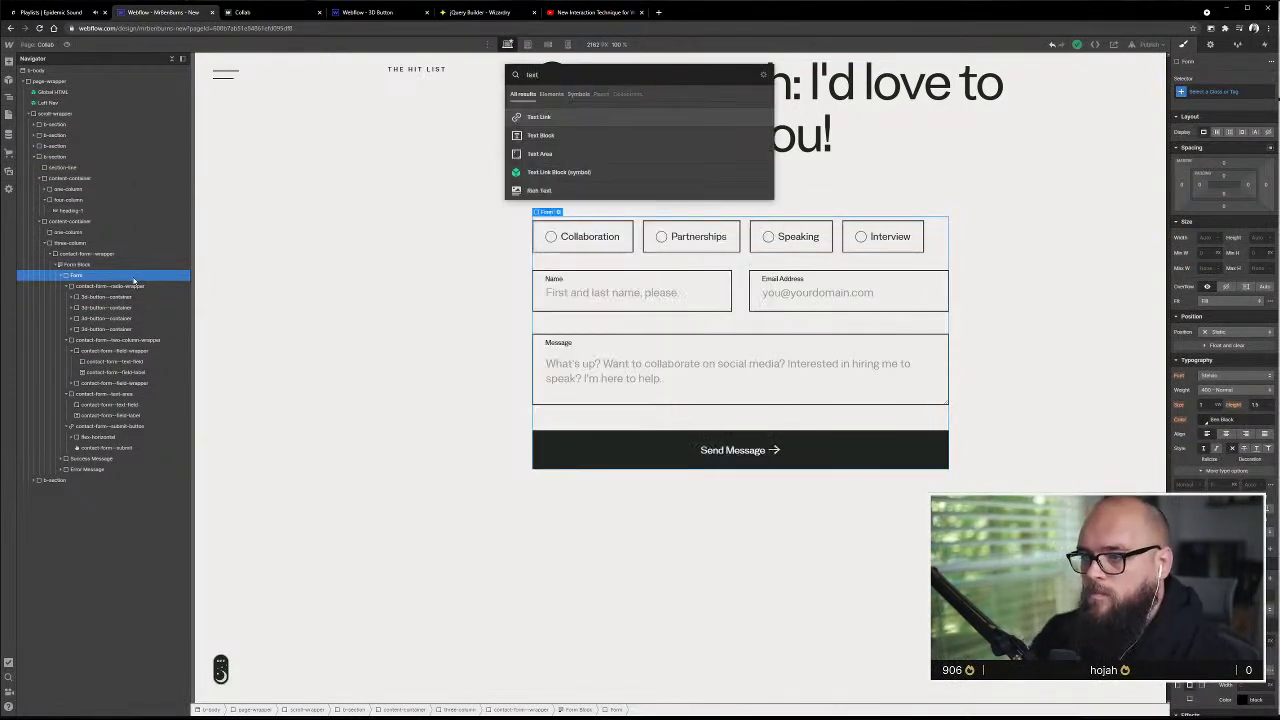
type("hea")
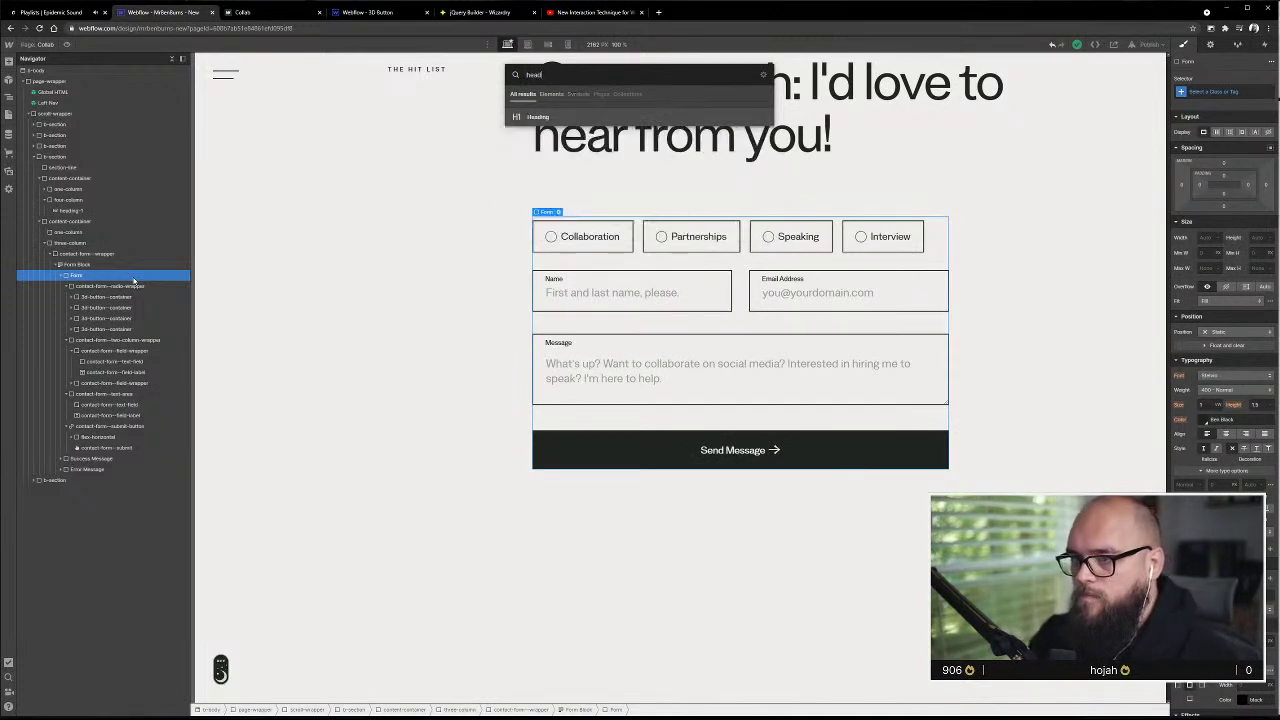
type("d")
key("Return")
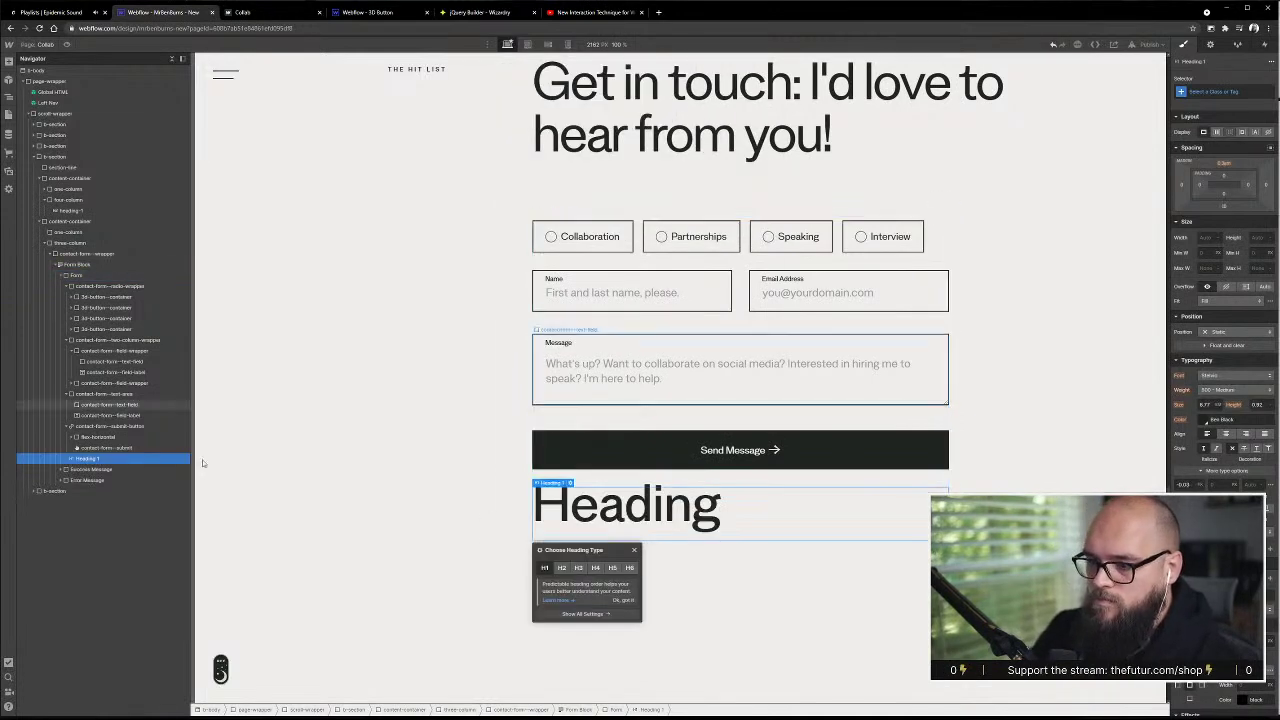
left_click_drag(97, 458, 100, 285)
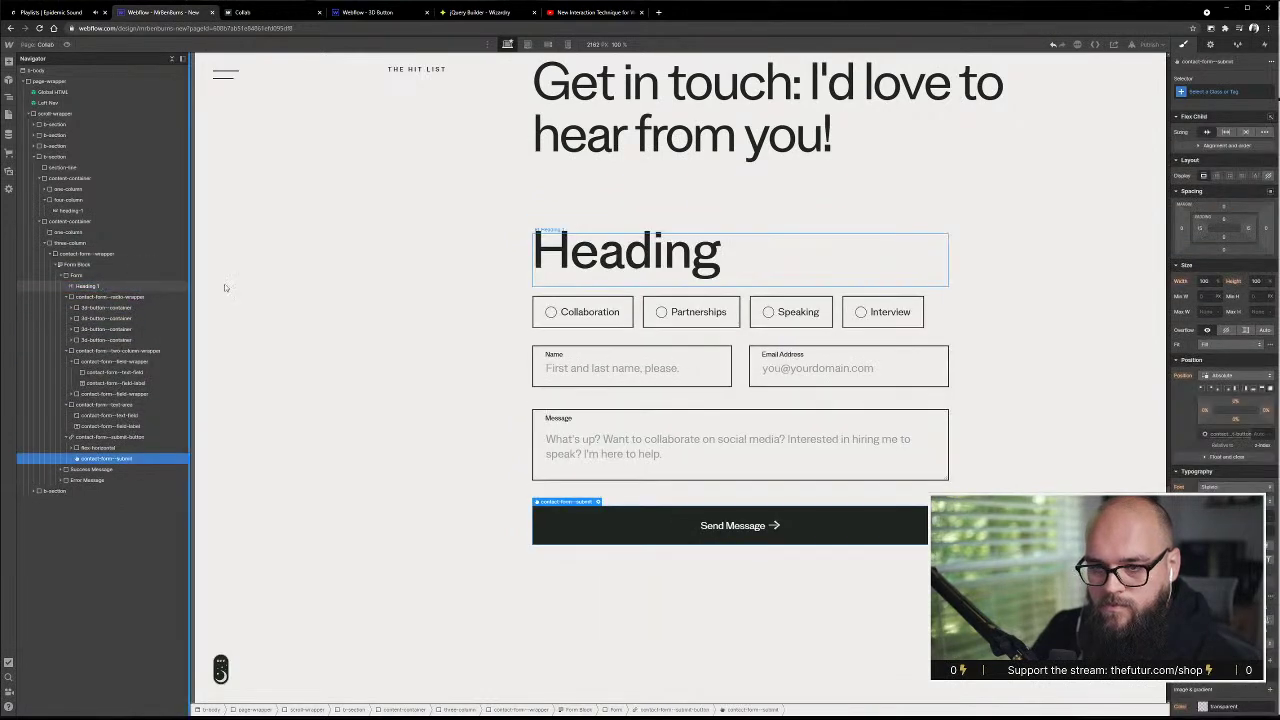
- Change the heading text to 'How can I help?' and set it to H3
double_click(655, 259)
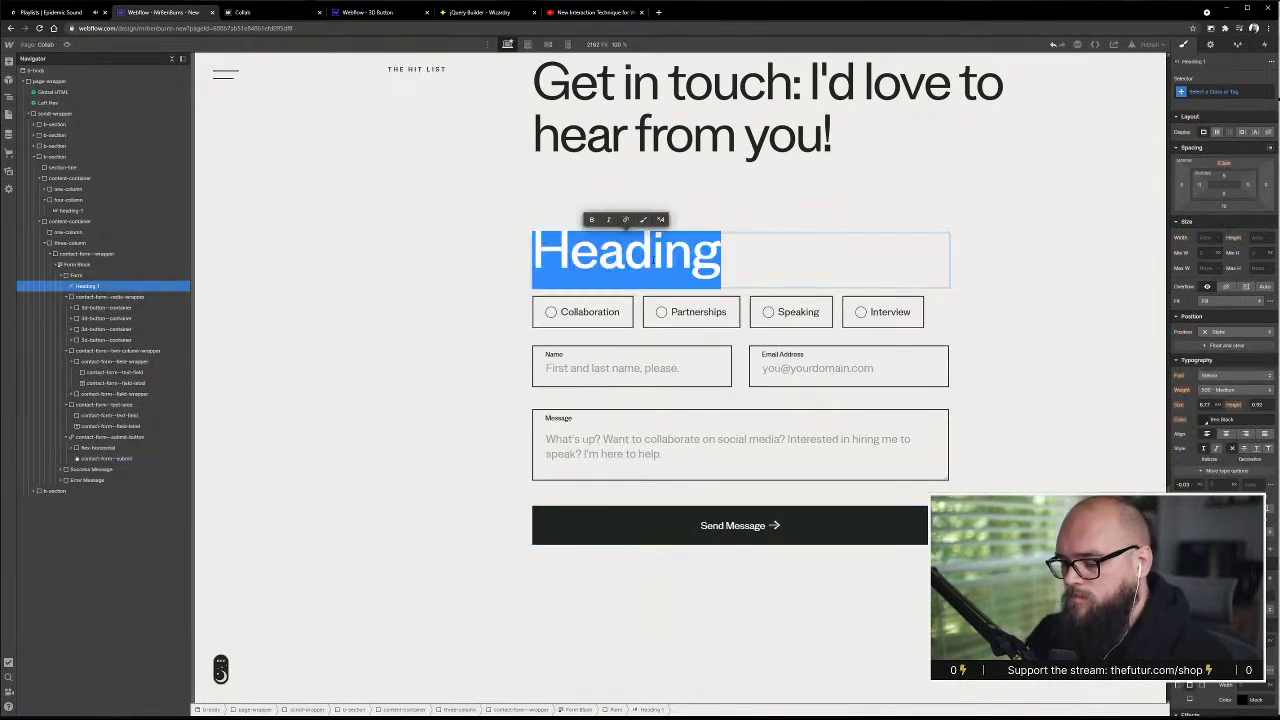
type("How can I help?")
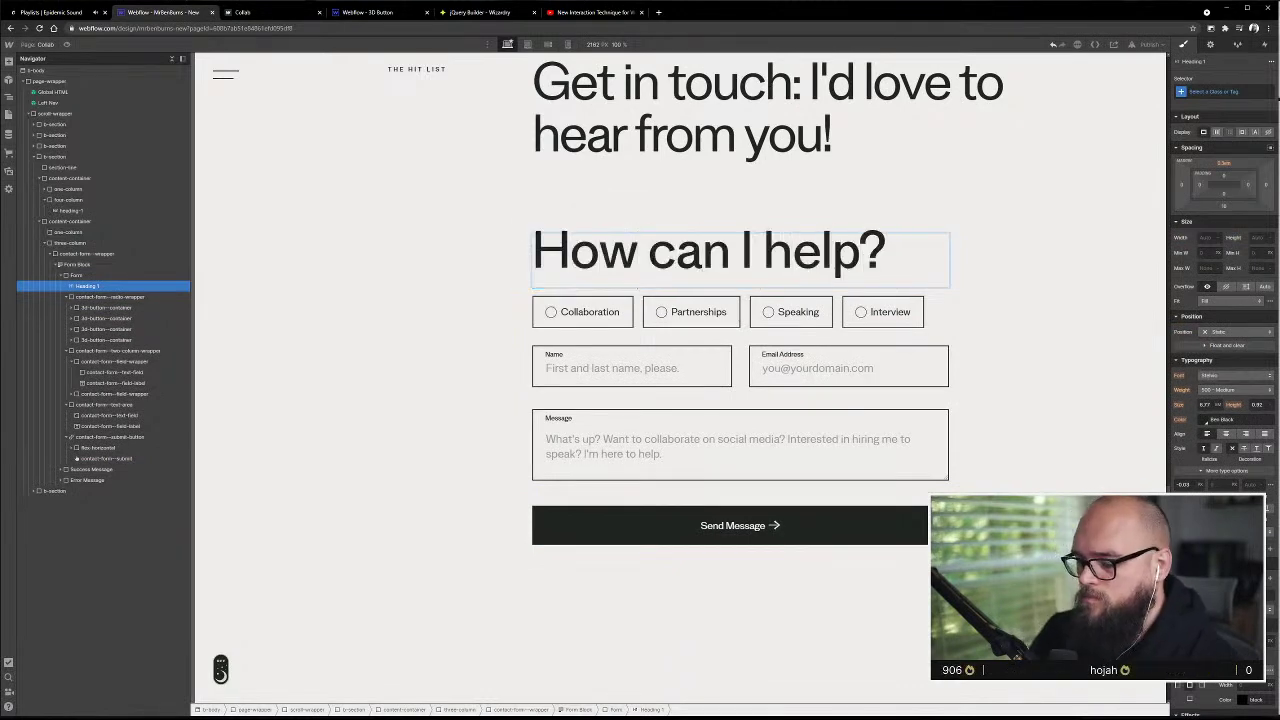
key("Escape")
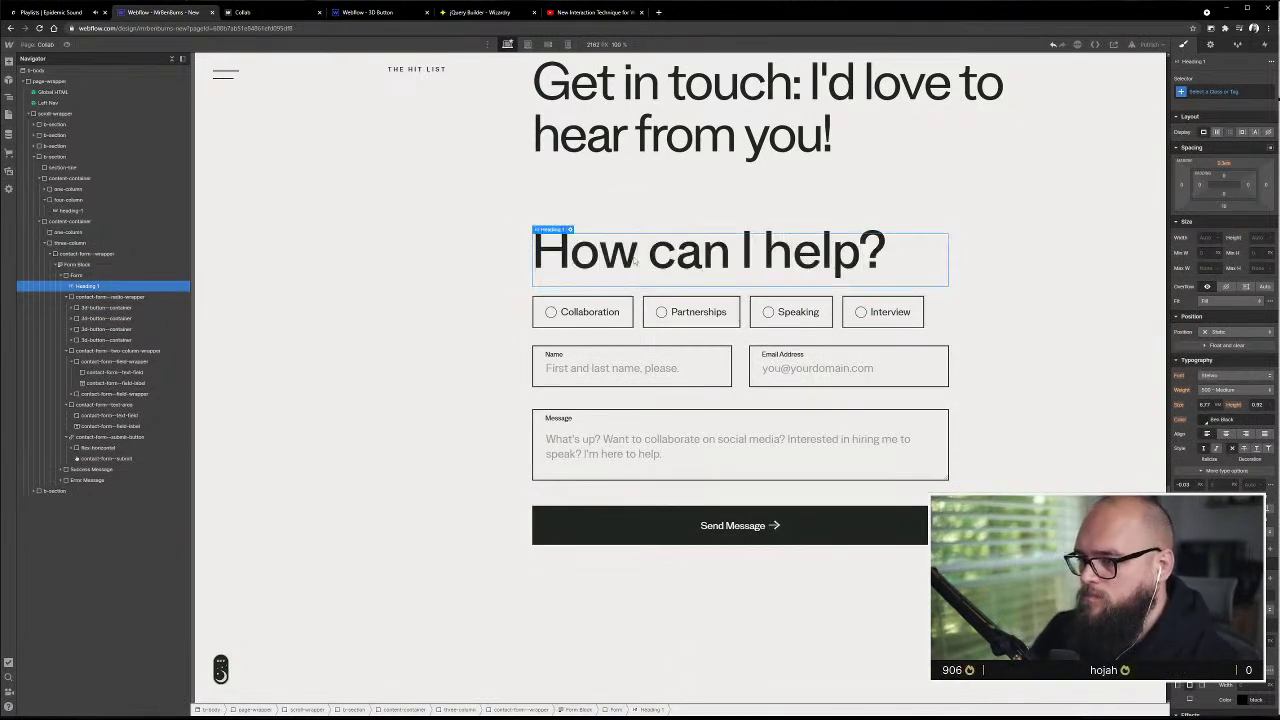
left_click(570, 230)
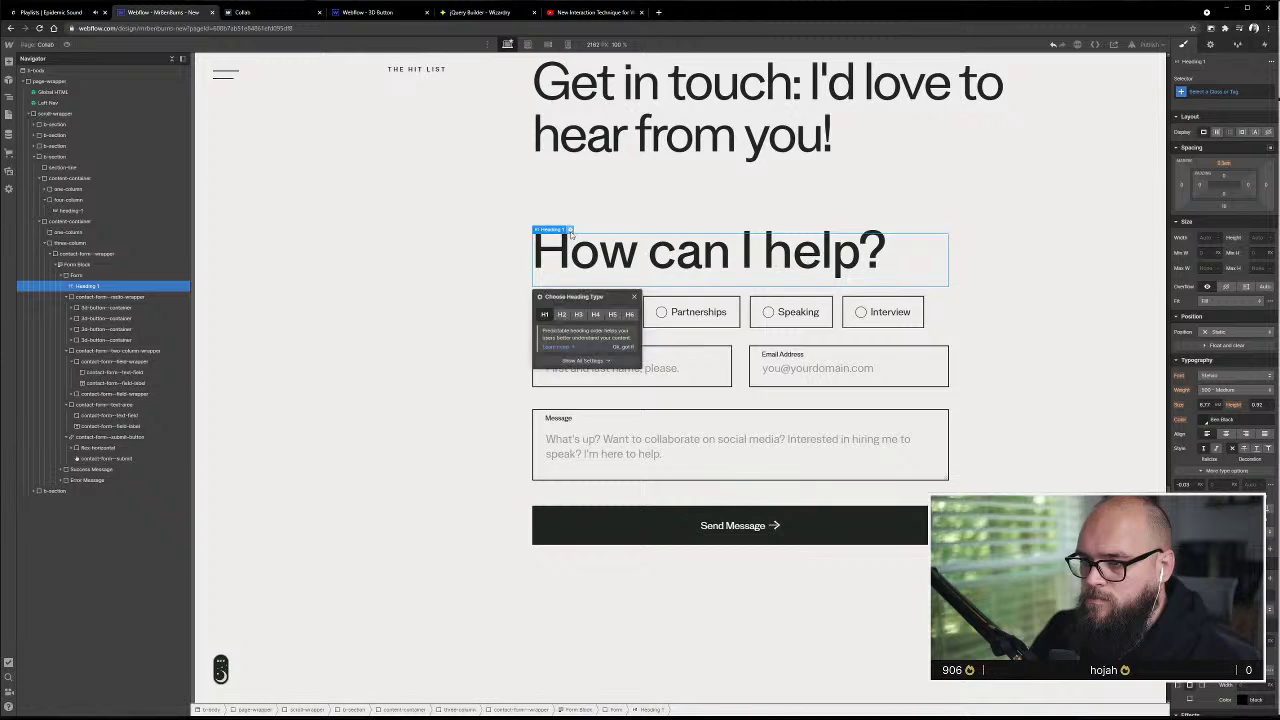
left_click(579, 315)
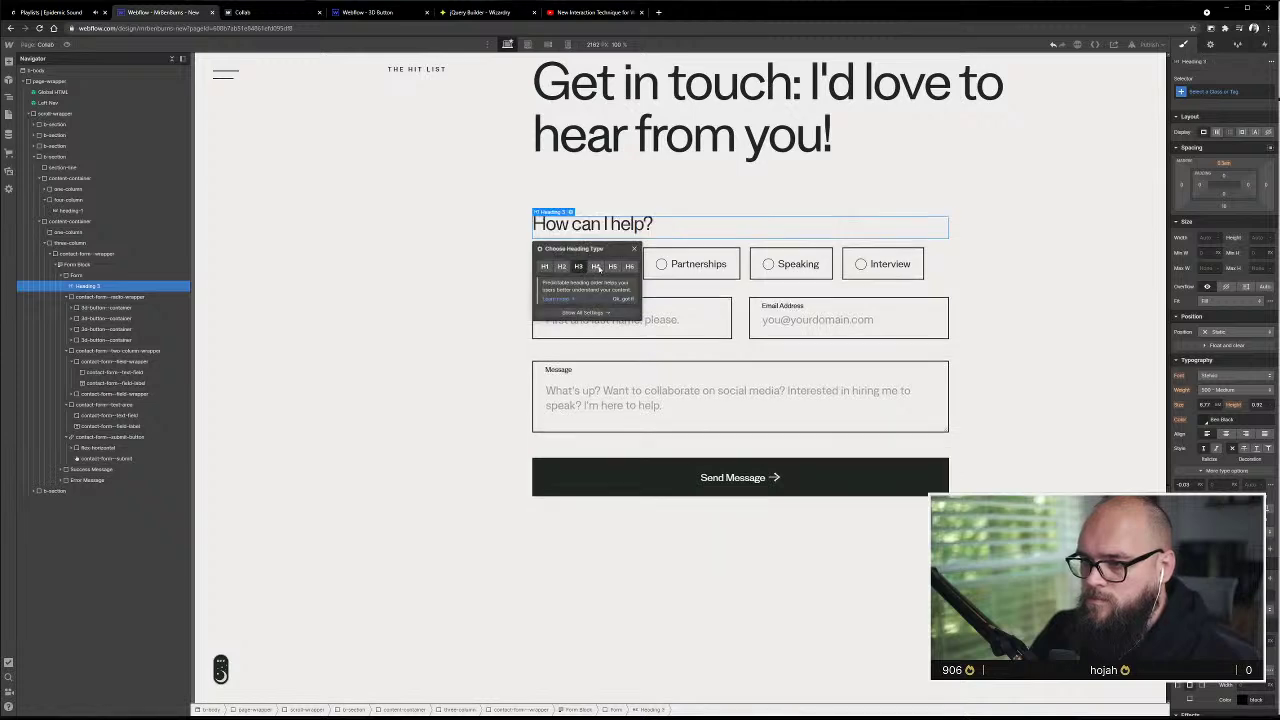
left_click(1024, 213)
left_click(620, 620)
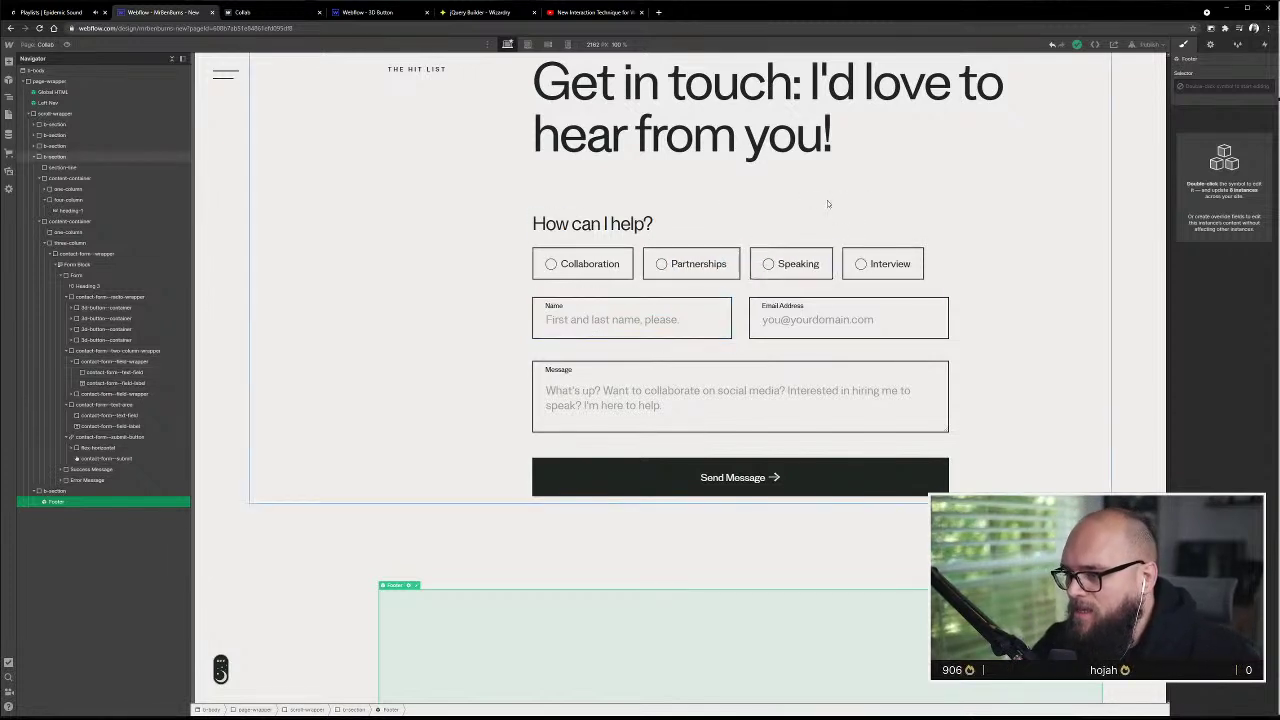
- Extend the second option's label to 'Partnerships & Sponsorships'
double_click(690, 260)
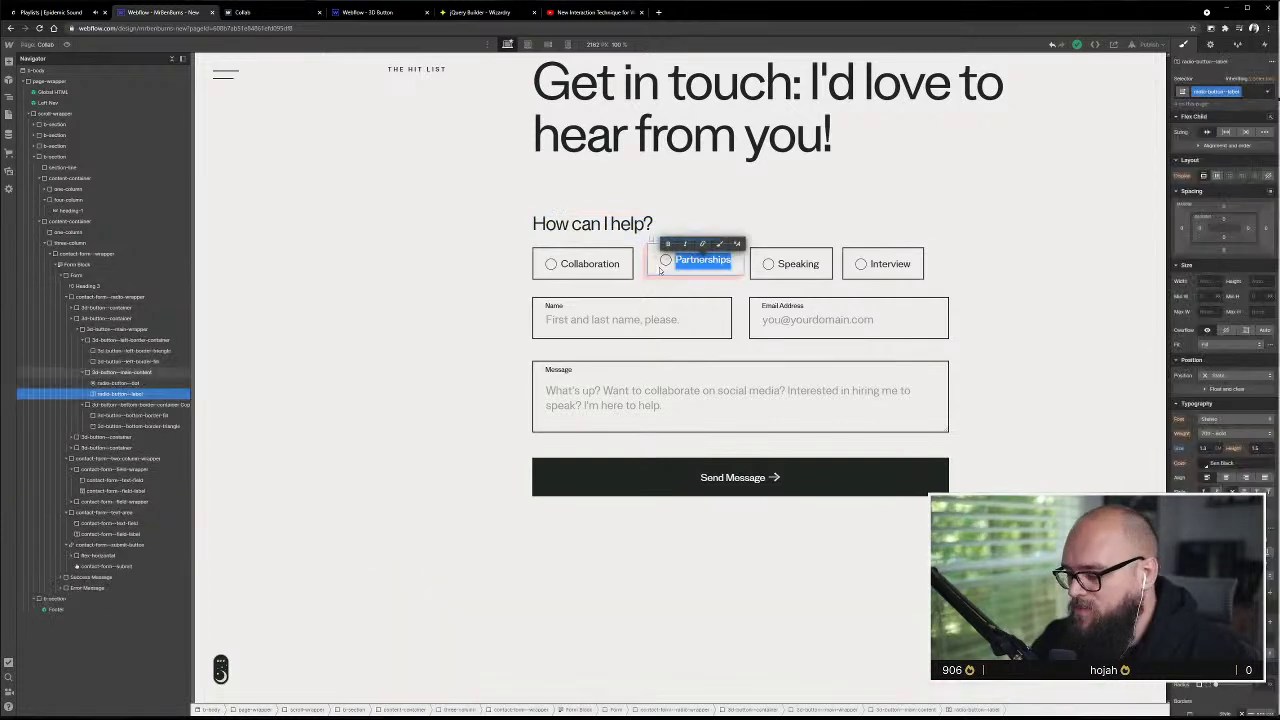
key("Escape")
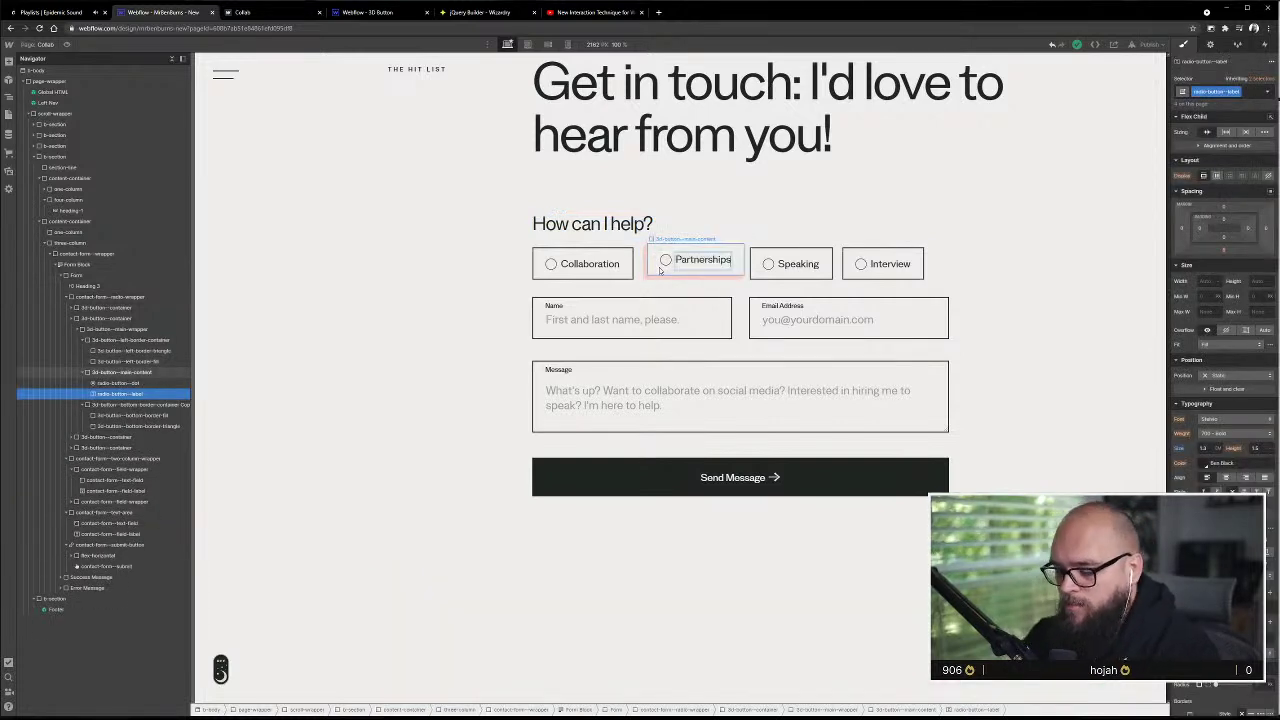
type("&")
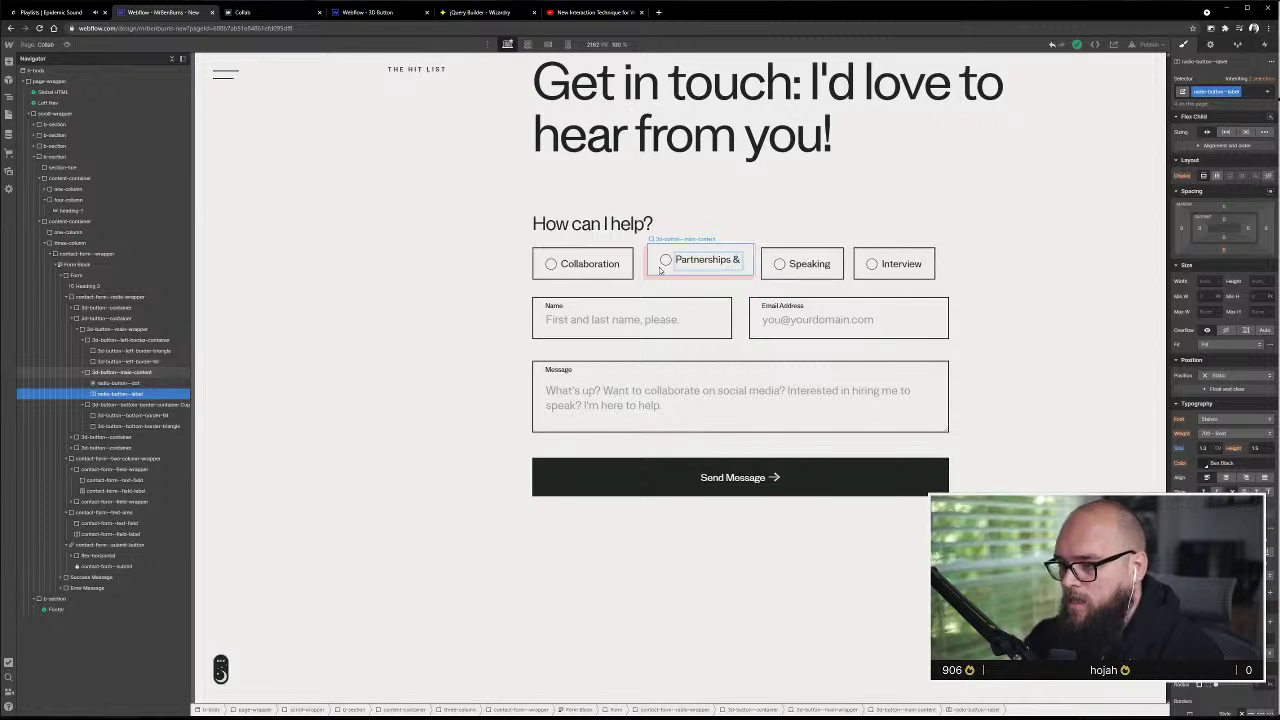
type(" Sponsorship")
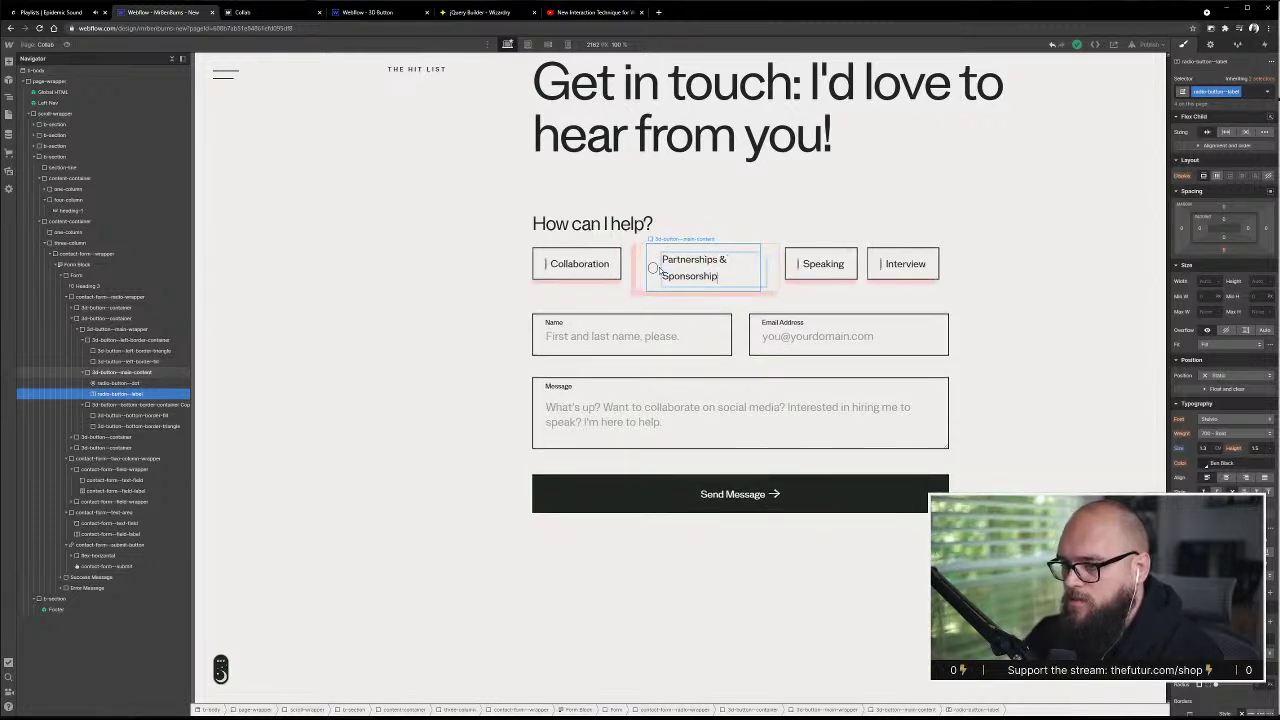
type("s")
left_click(760, 225)
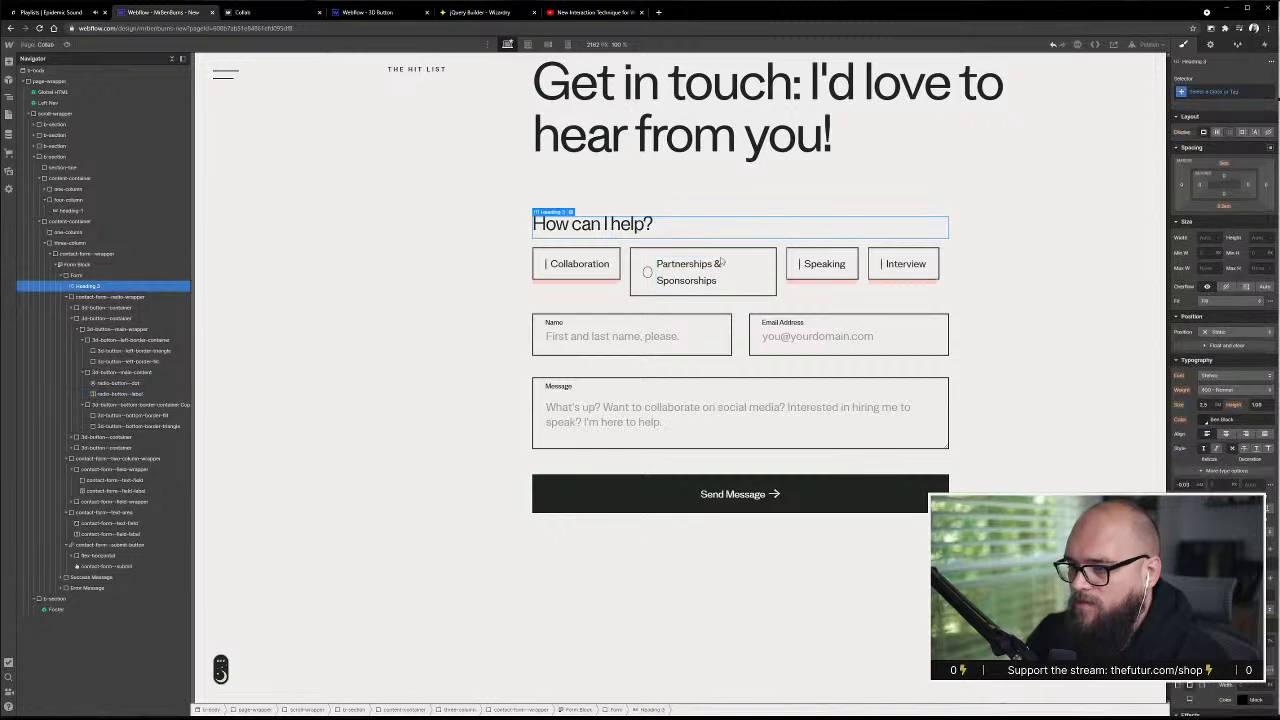
- Let the option containers widen so labels fit on one line
left_click(766, 262)
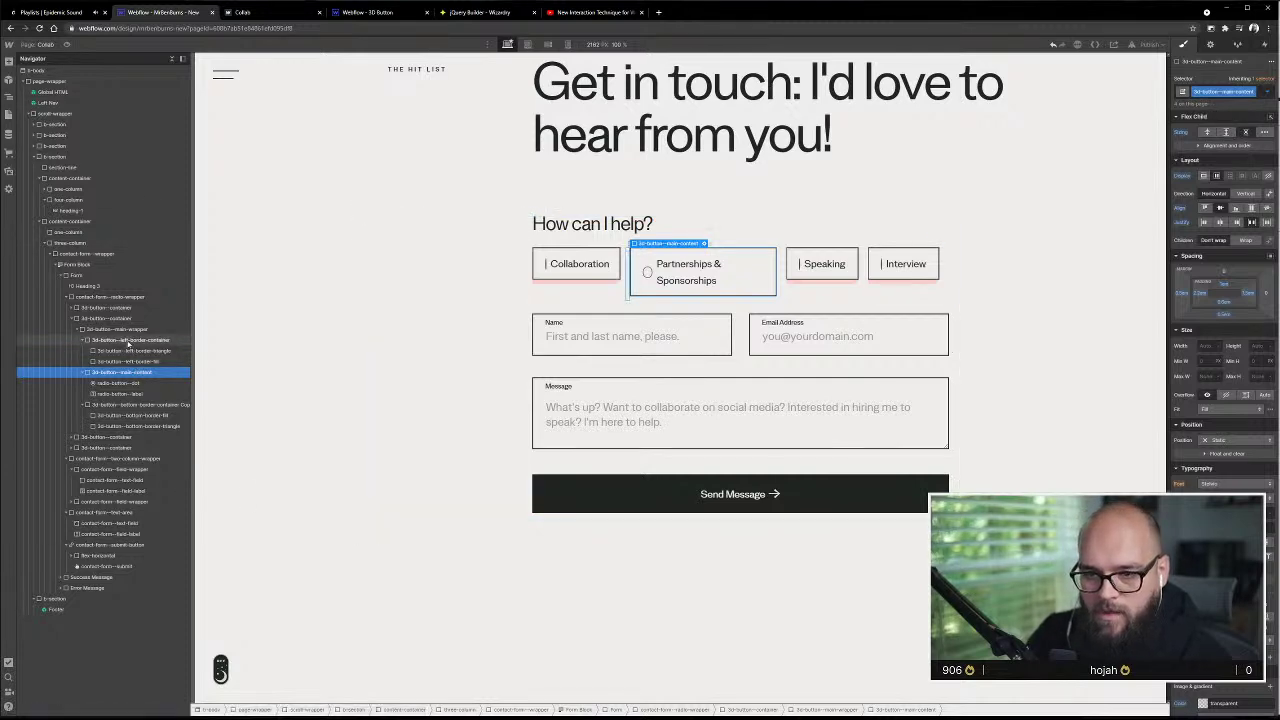
left_click(112, 319)
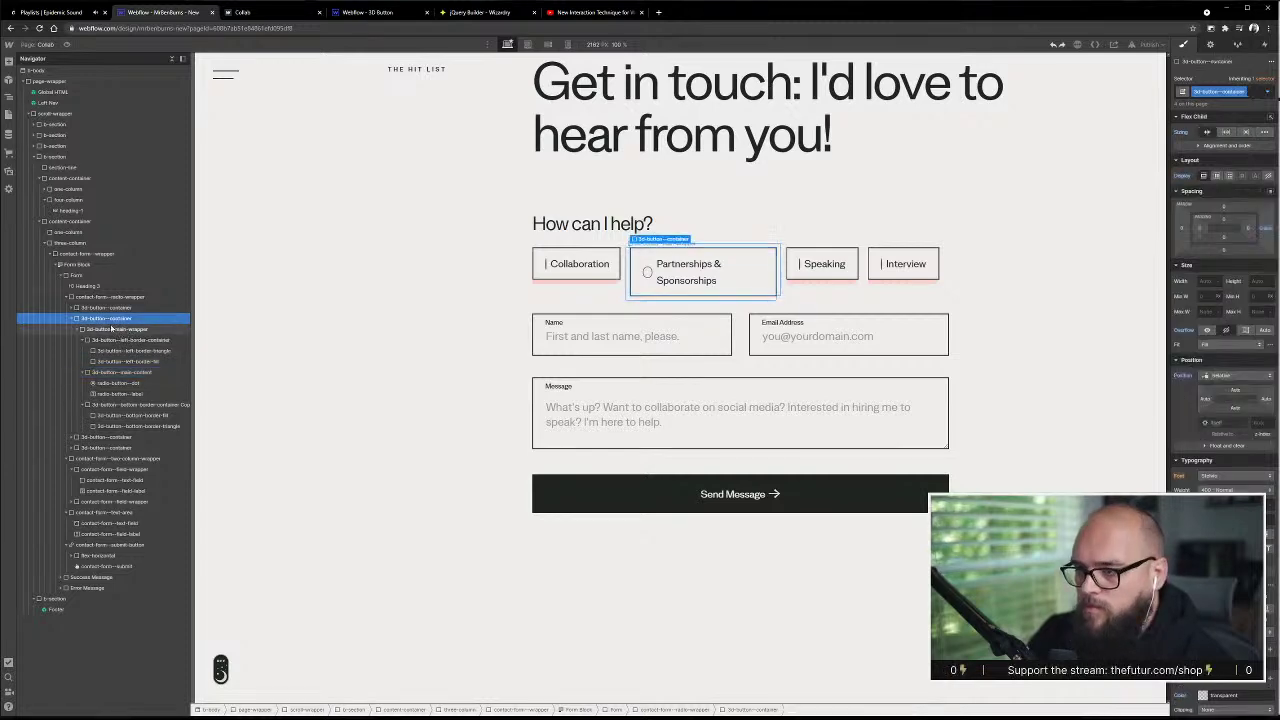
left_click(1245, 131)
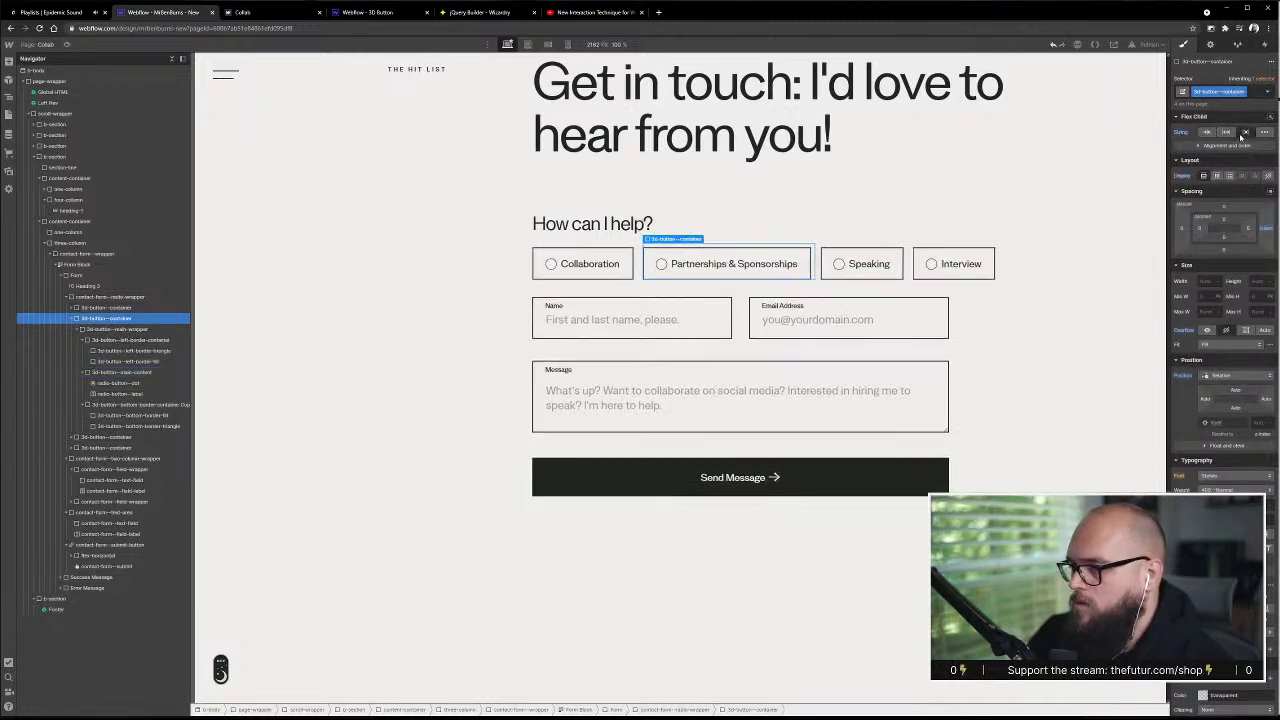
left_click(1002, 253)
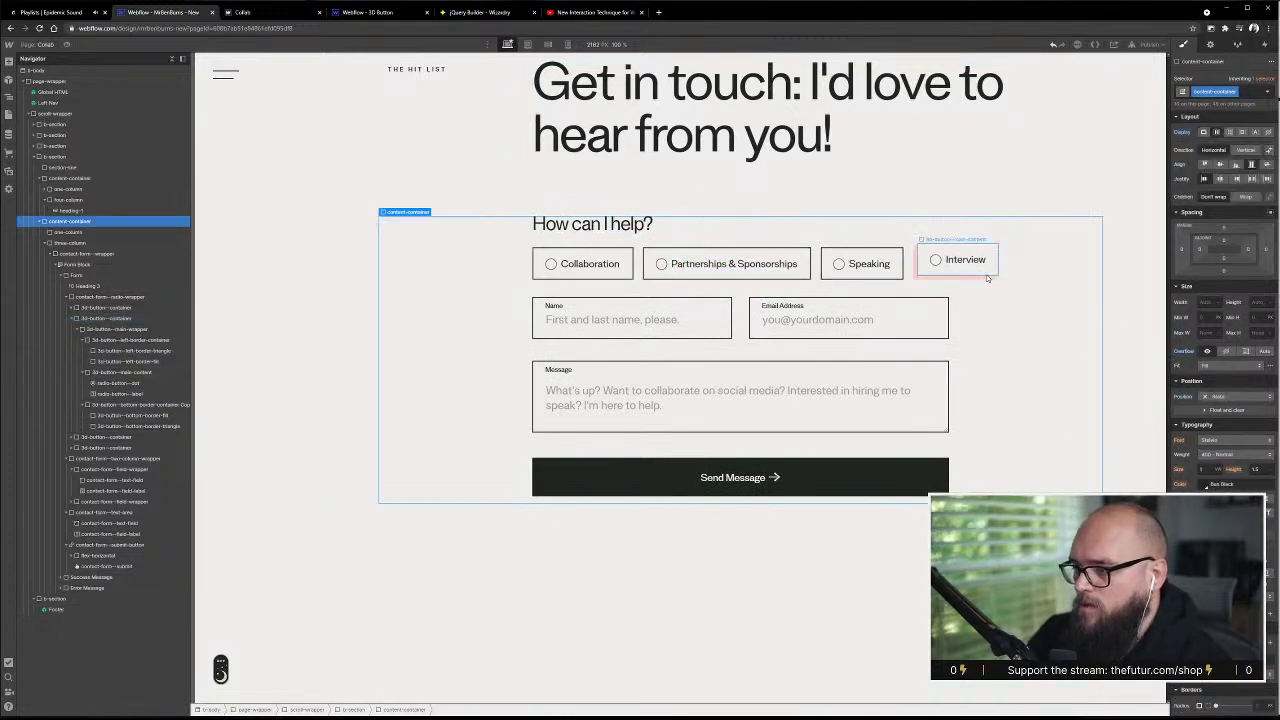
key("Escape")
- Replace the 'Partnerships & Sponsorships' label text with 'Sponsorship'
double_click(740, 260)
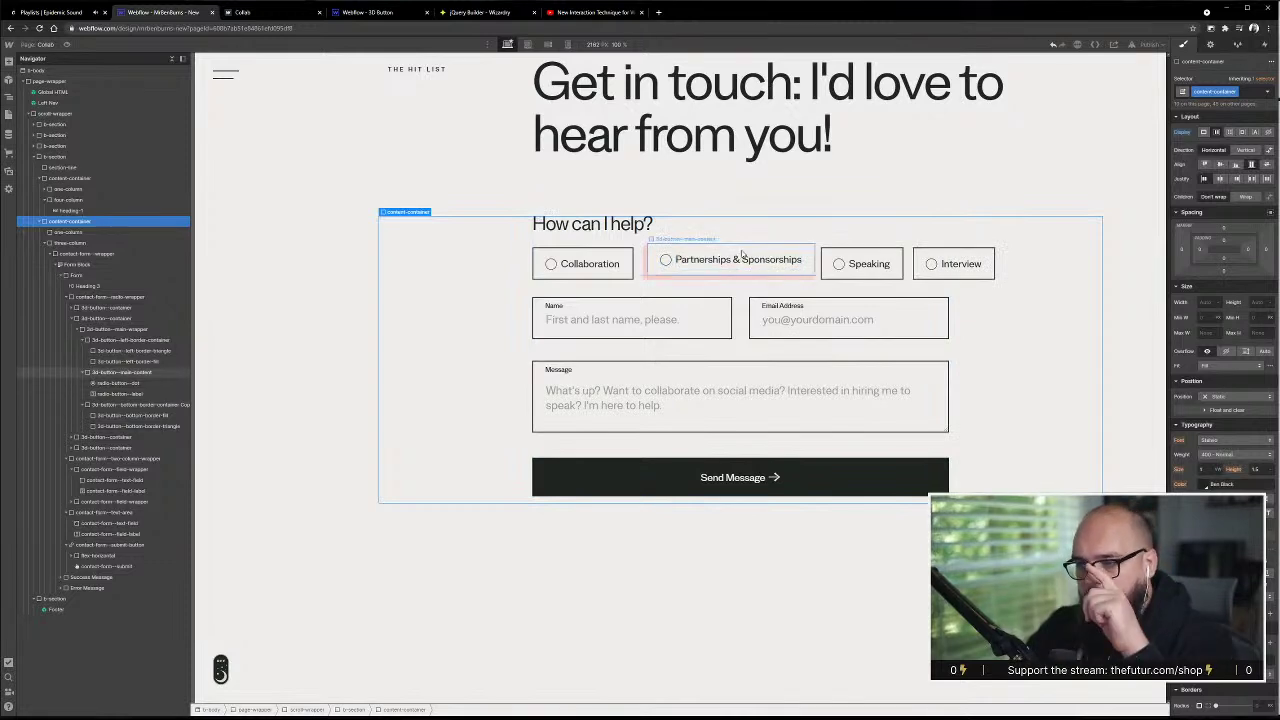
key("Escape")
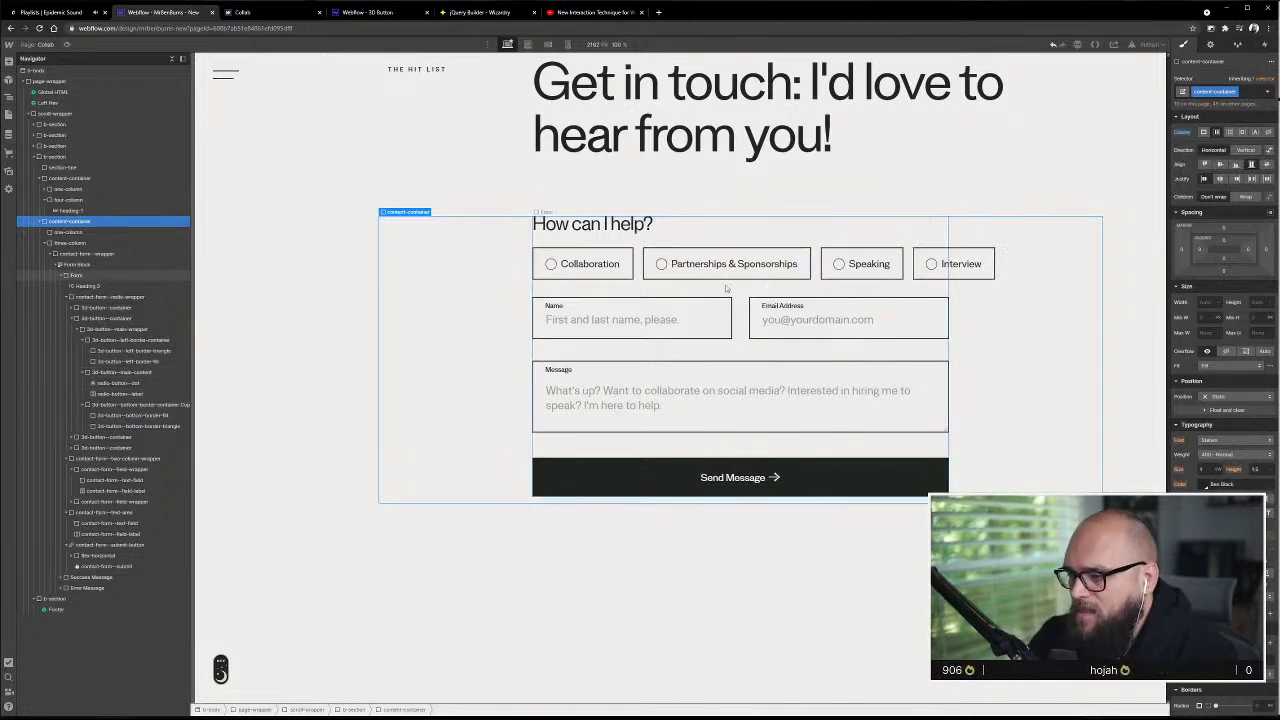
double_click(790, 261)
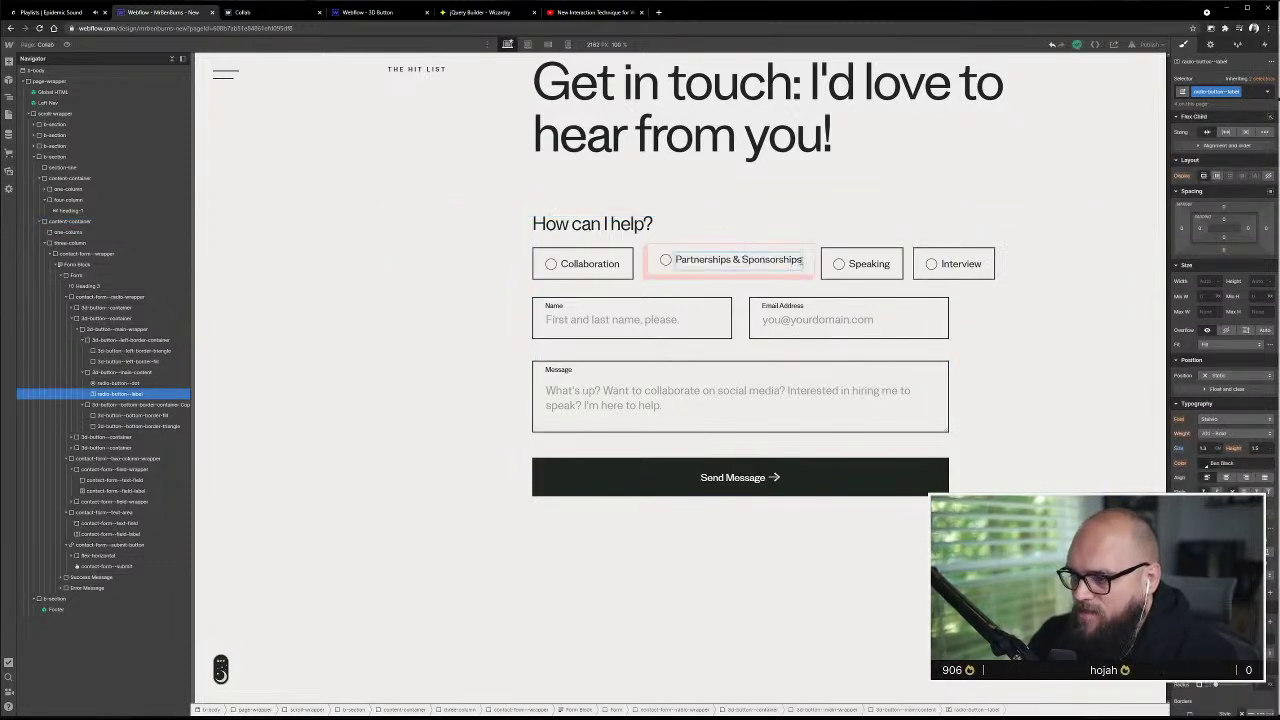
left_click_drag(801, 260, 675, 260)
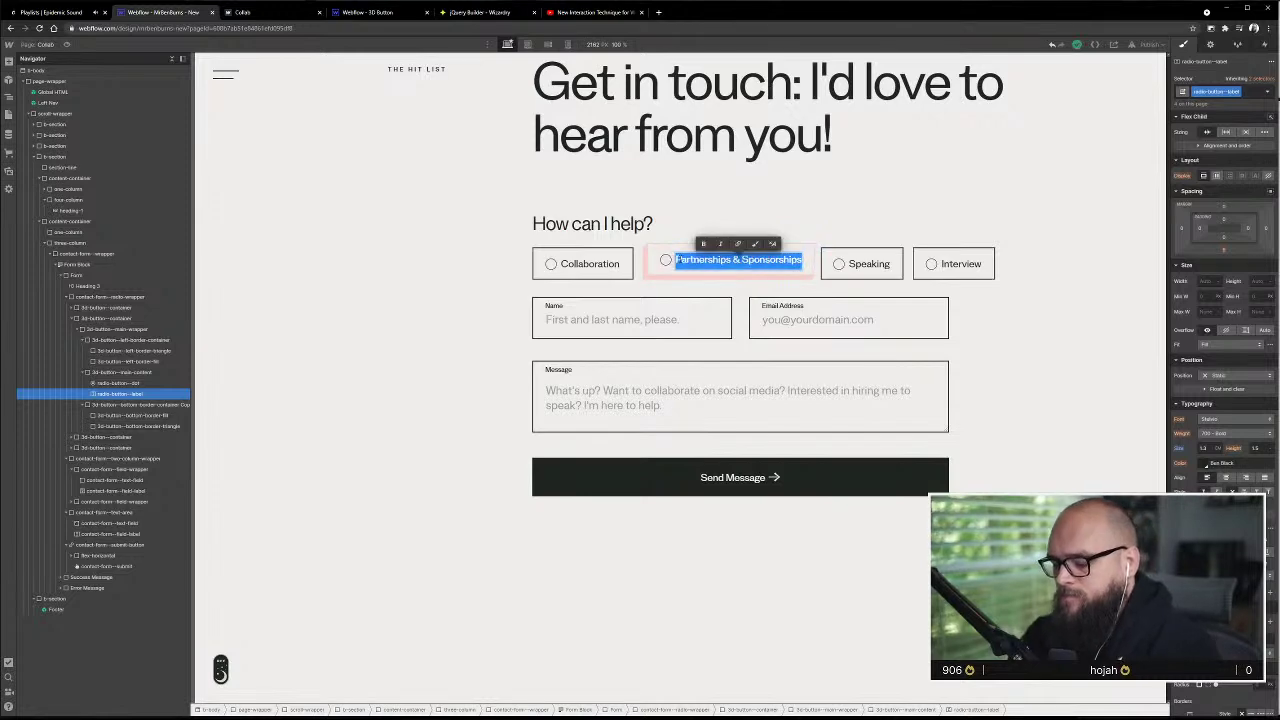
type("Shou")
key("BackSpace")
key("BackSpace")
key("BackSpace")
type("ponsorship")
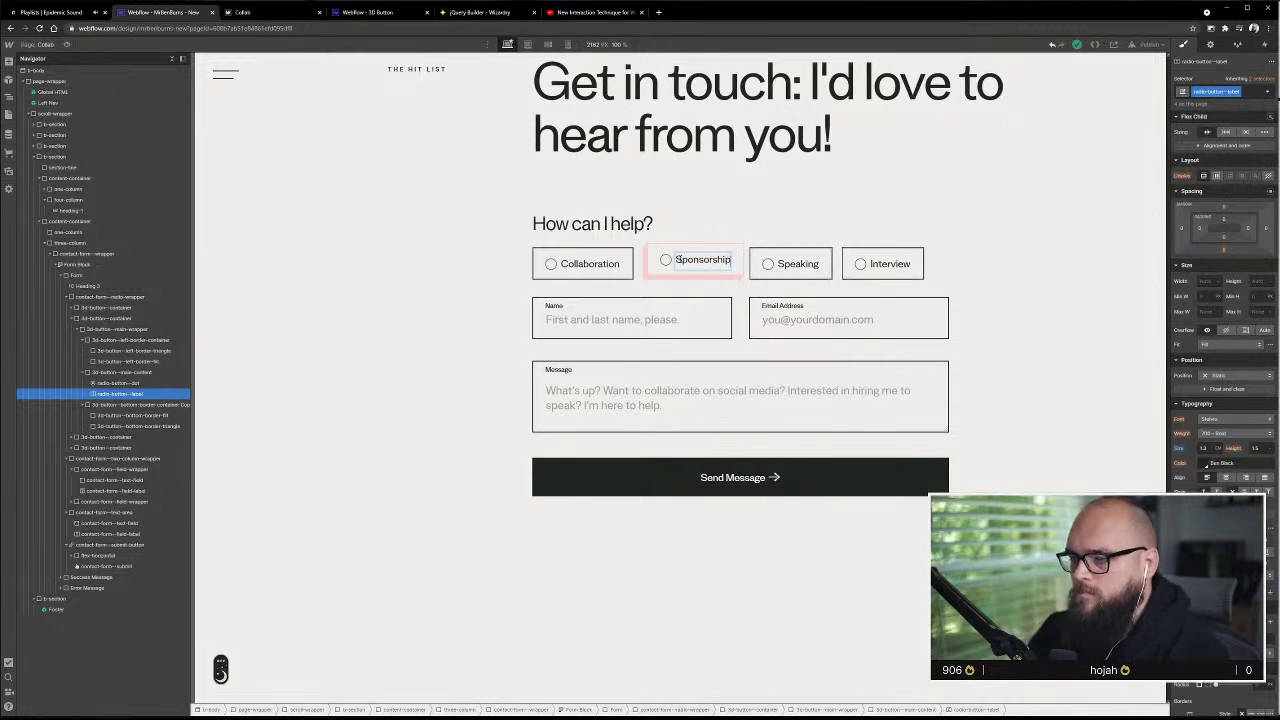
left_click(1031, 334)
left_click(763, 594)
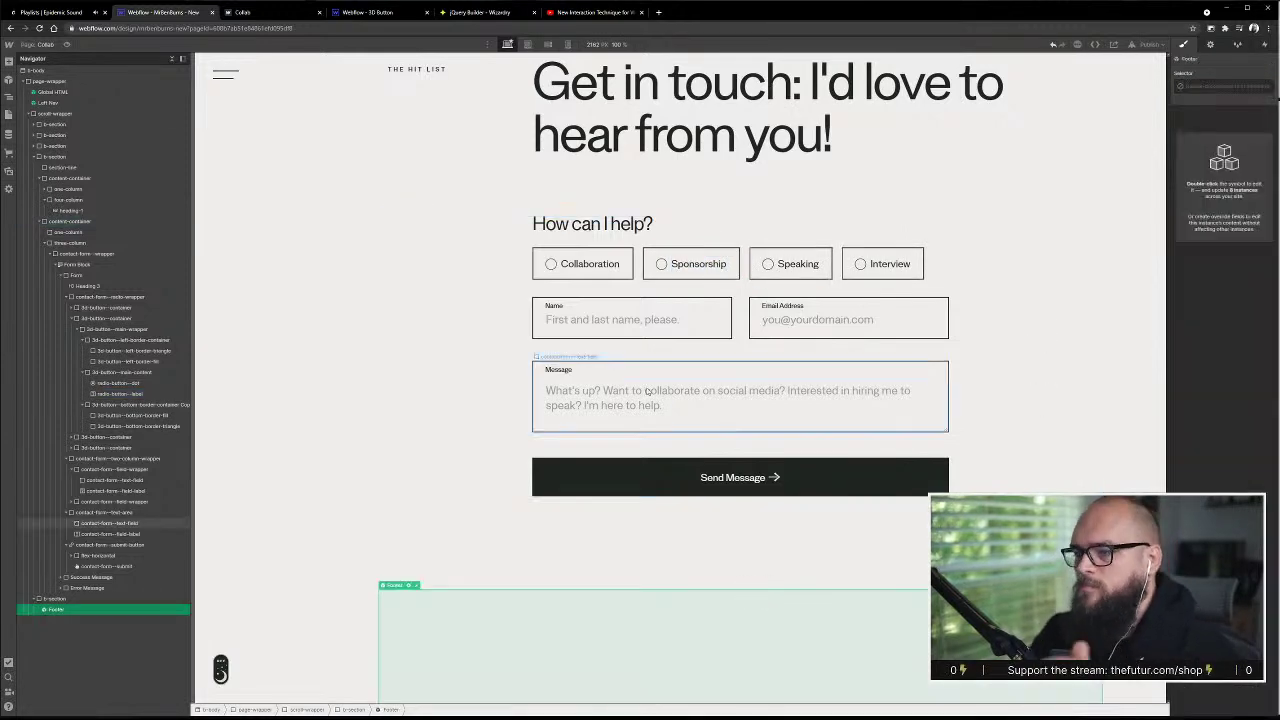
left_click(428, 324)
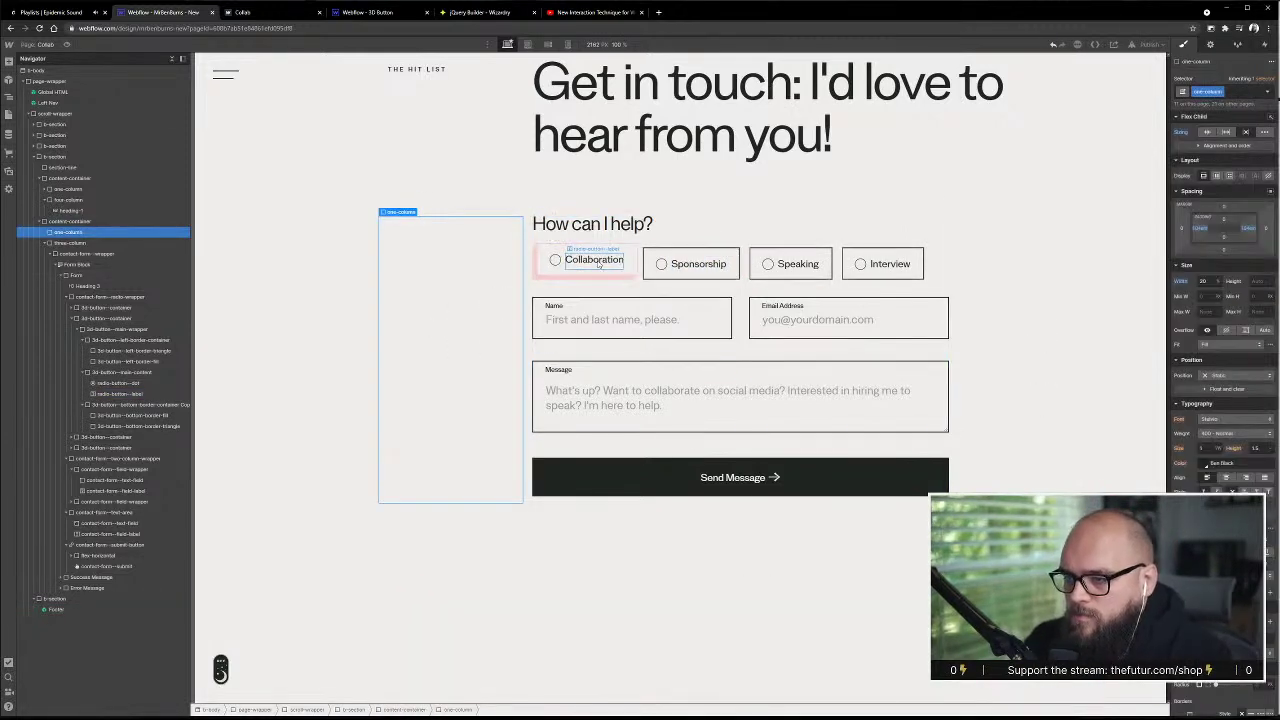
left_click(628, 222)
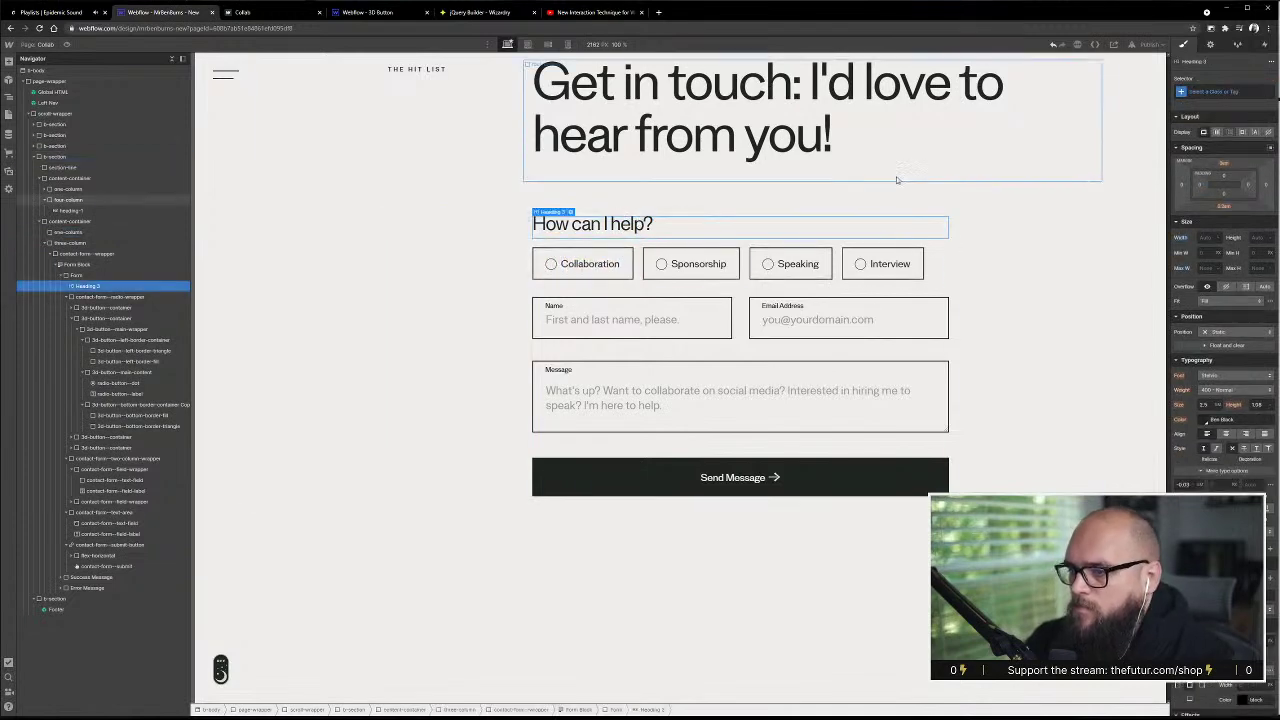
left_click(571, 213)
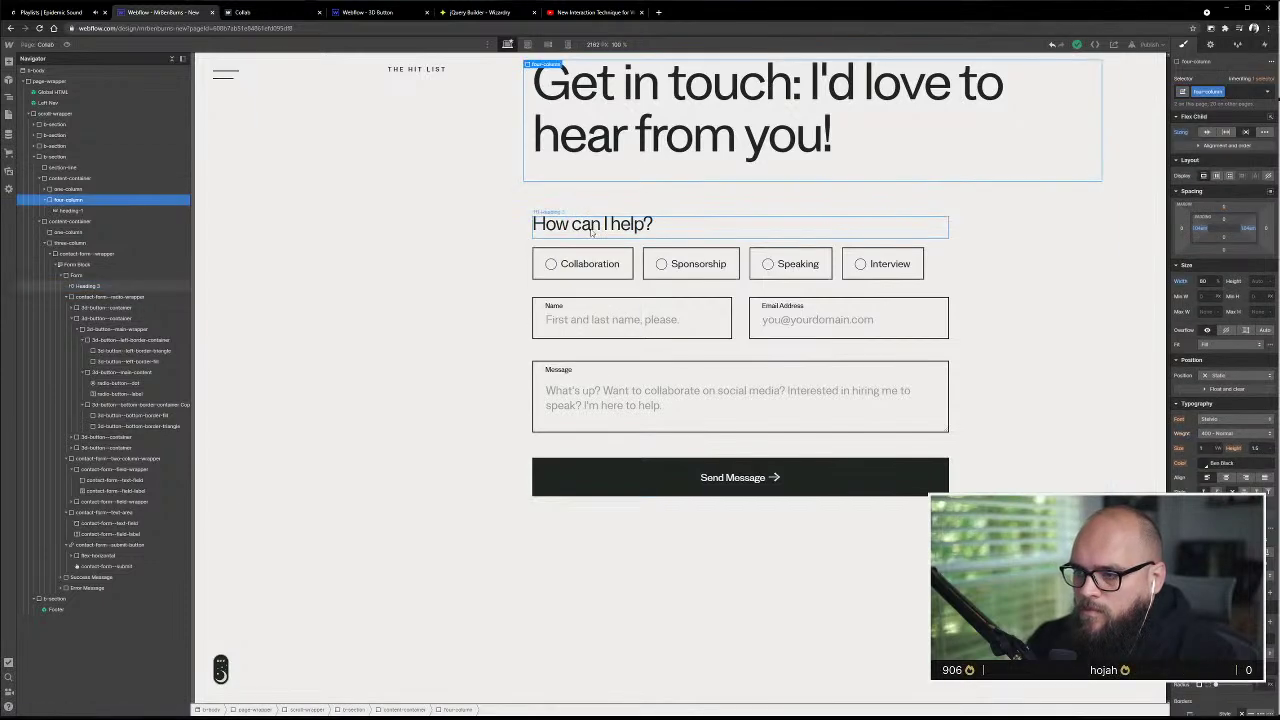
left_click(638, 178)
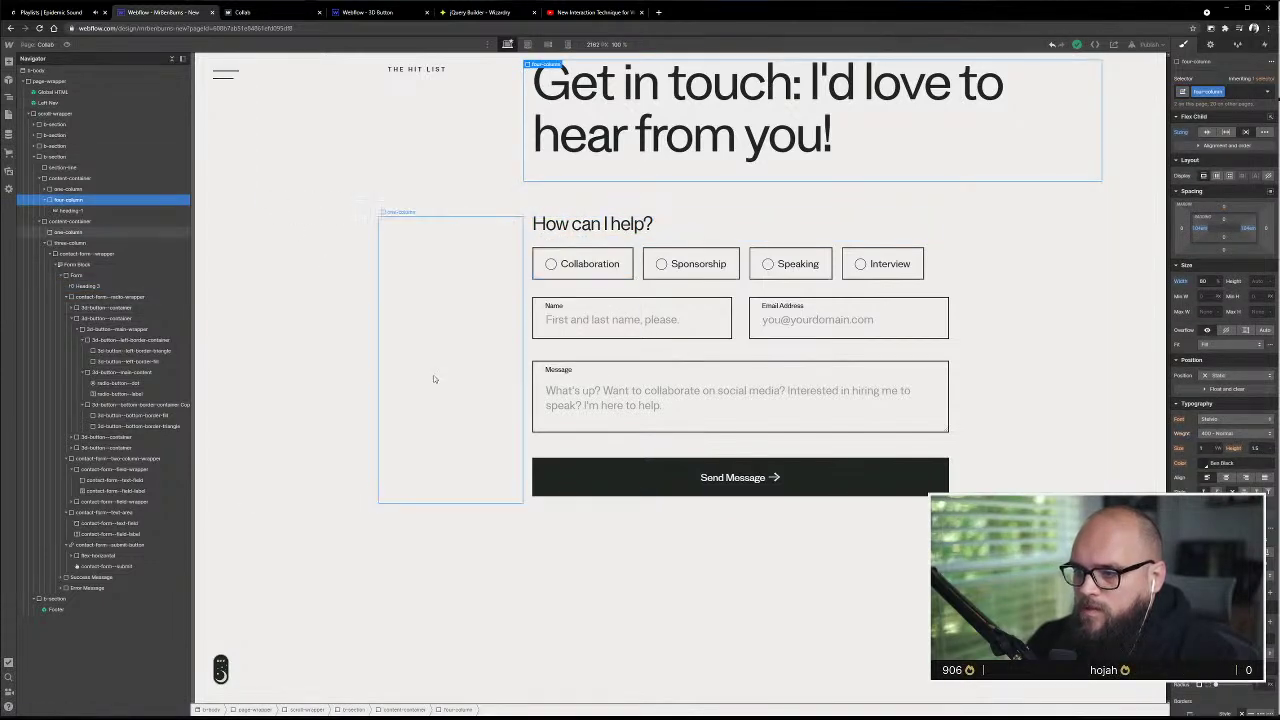
scroll(436, 377, "down", 2)
scroll(437, 377, "up", 3)
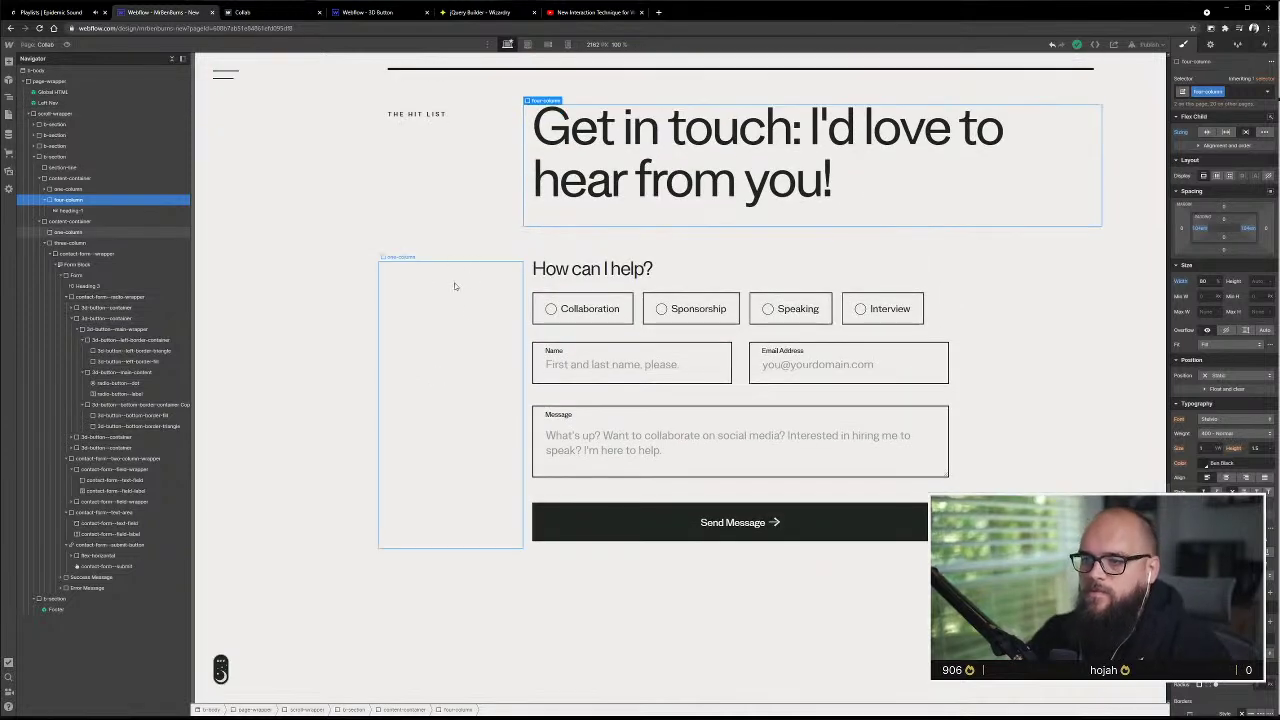
left_click(570, 272)
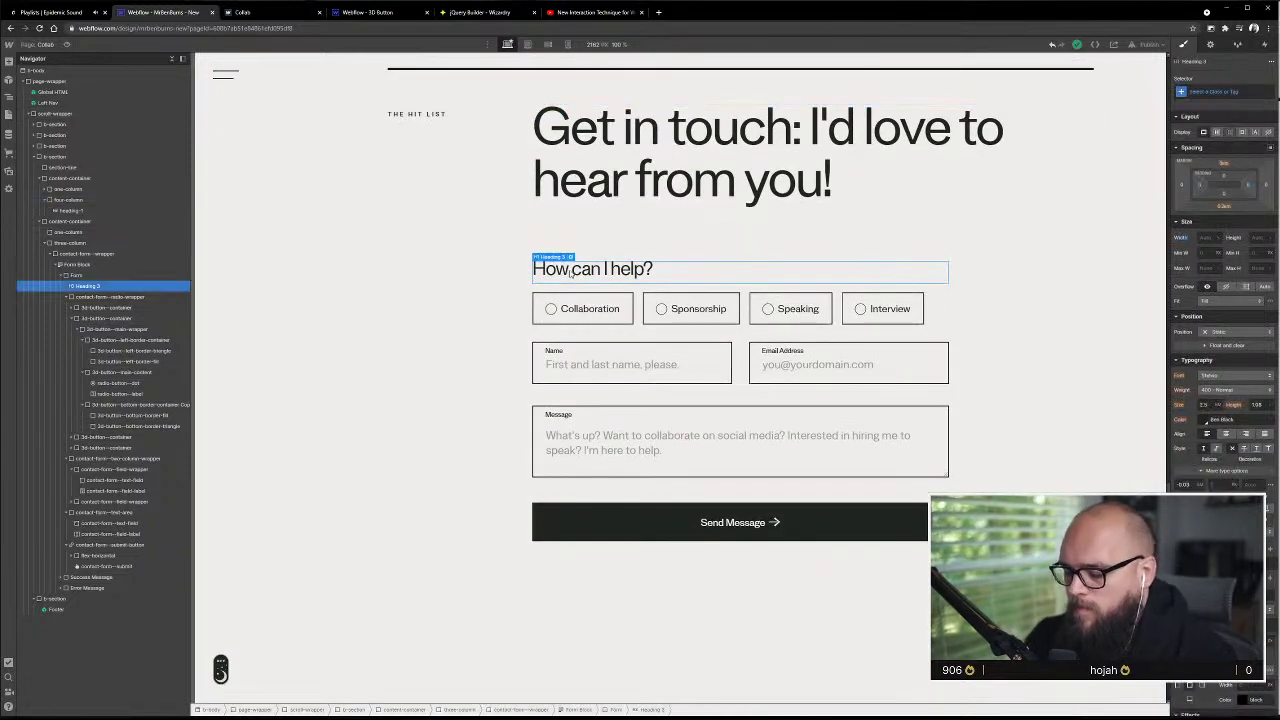
key("ctrl+e")
type("para")
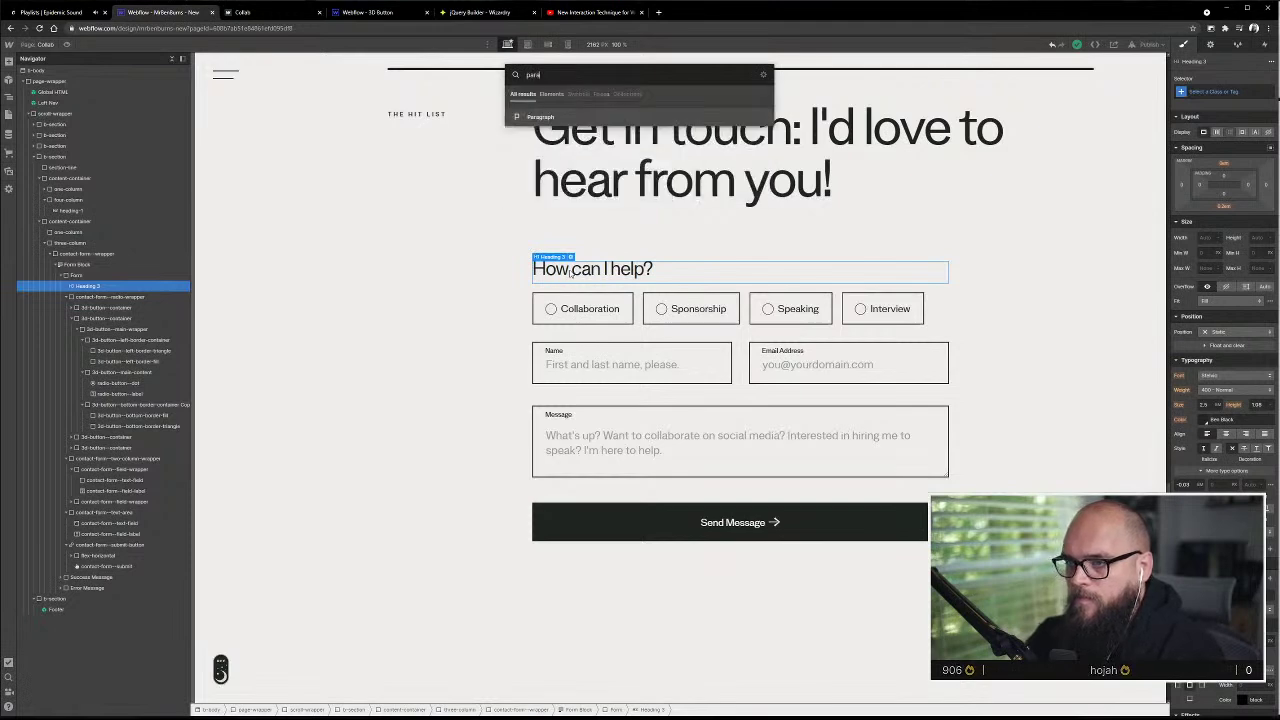
key("Return")
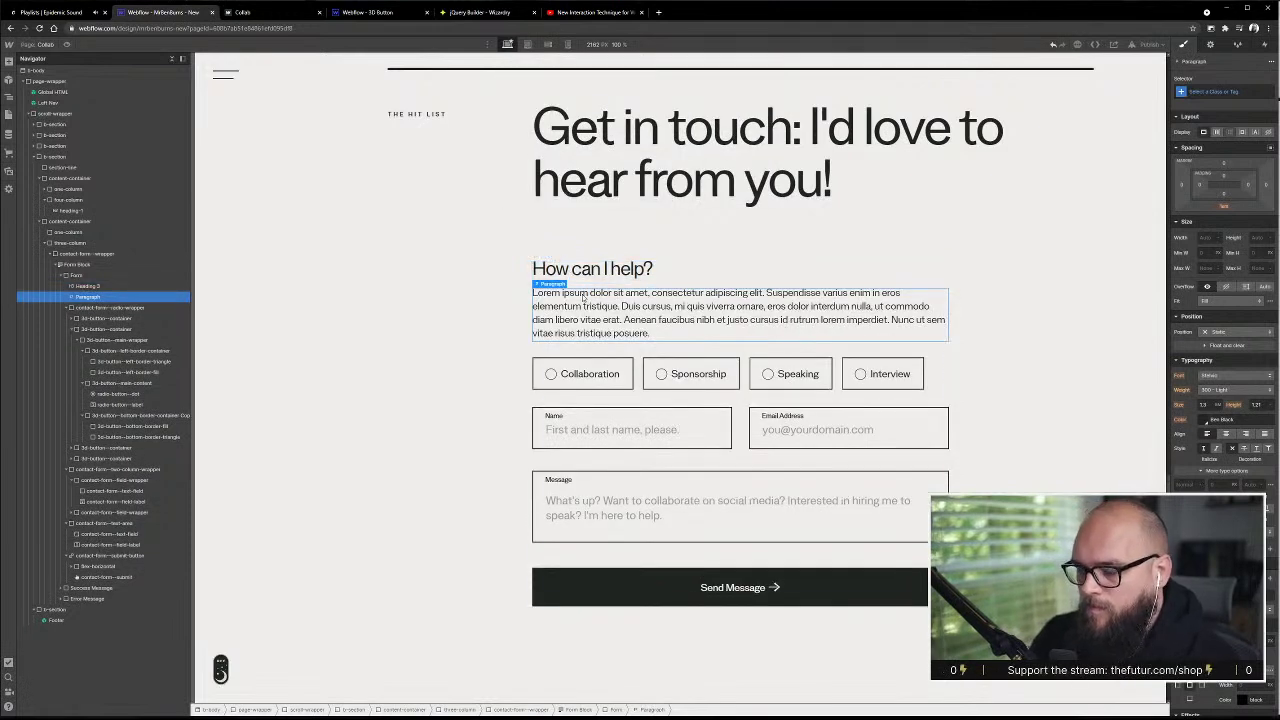
mouse_move(557, 284)
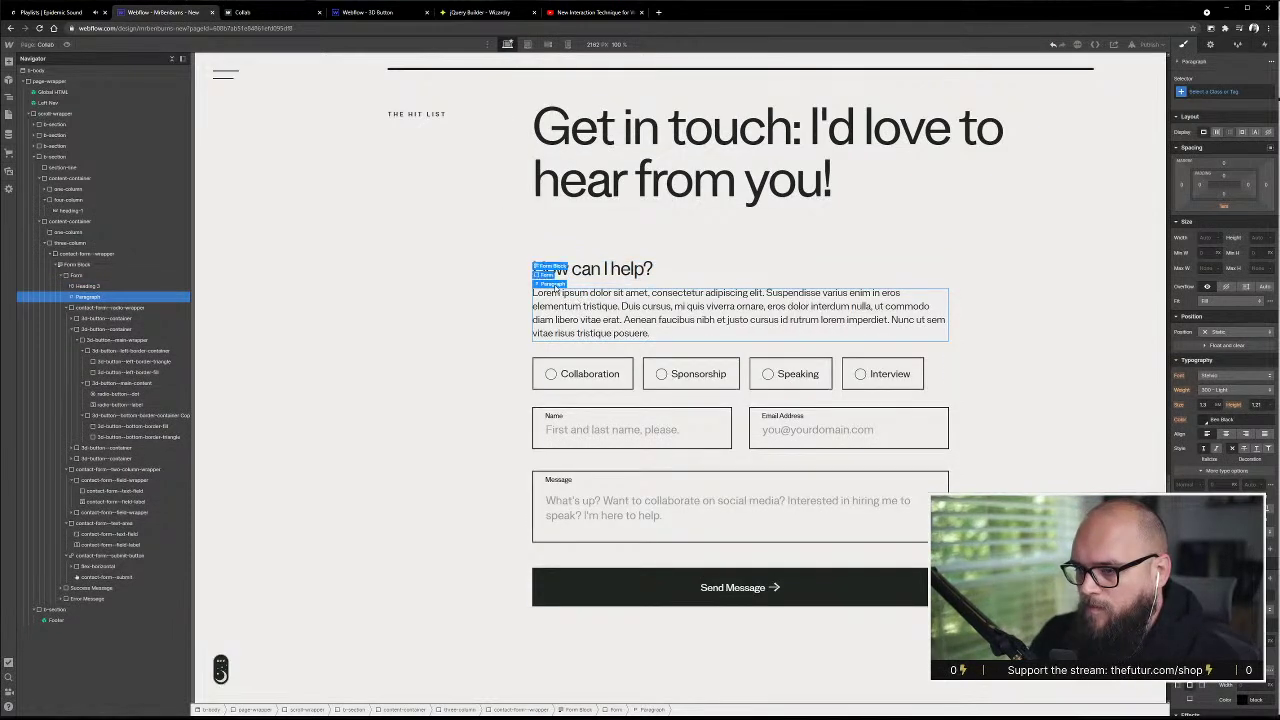
key("Delete")
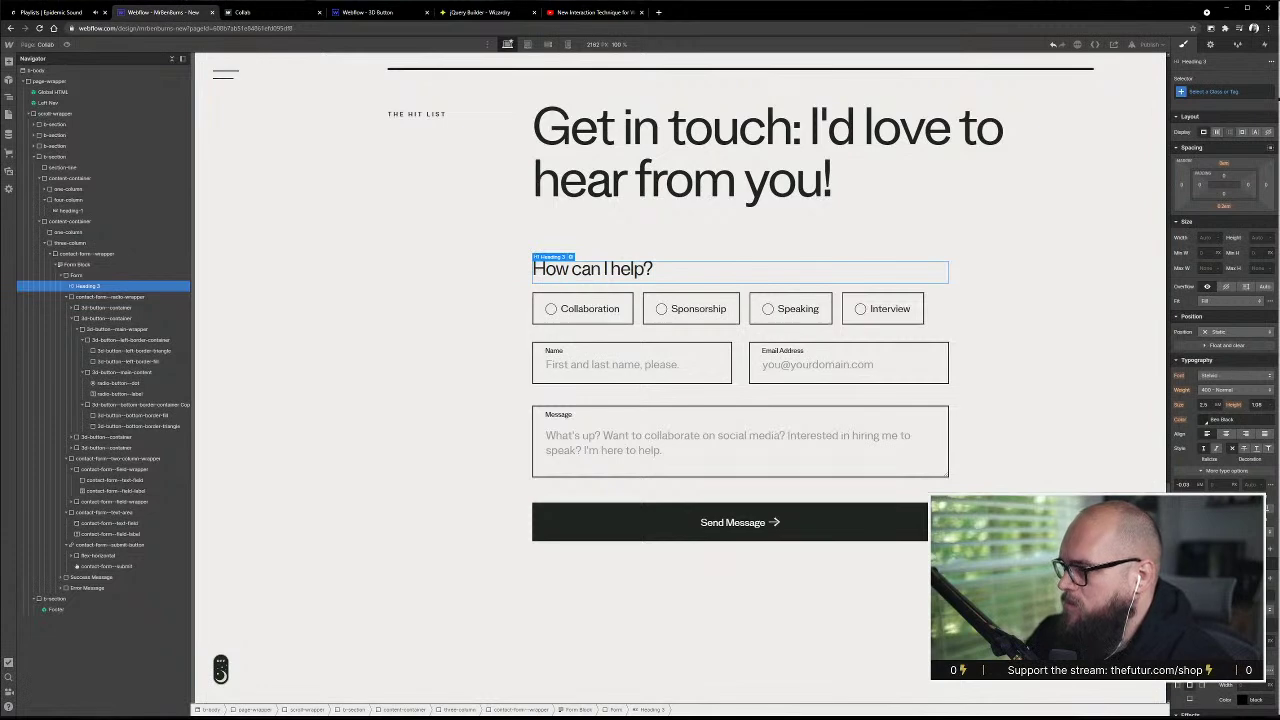
left_click(1257, 89)
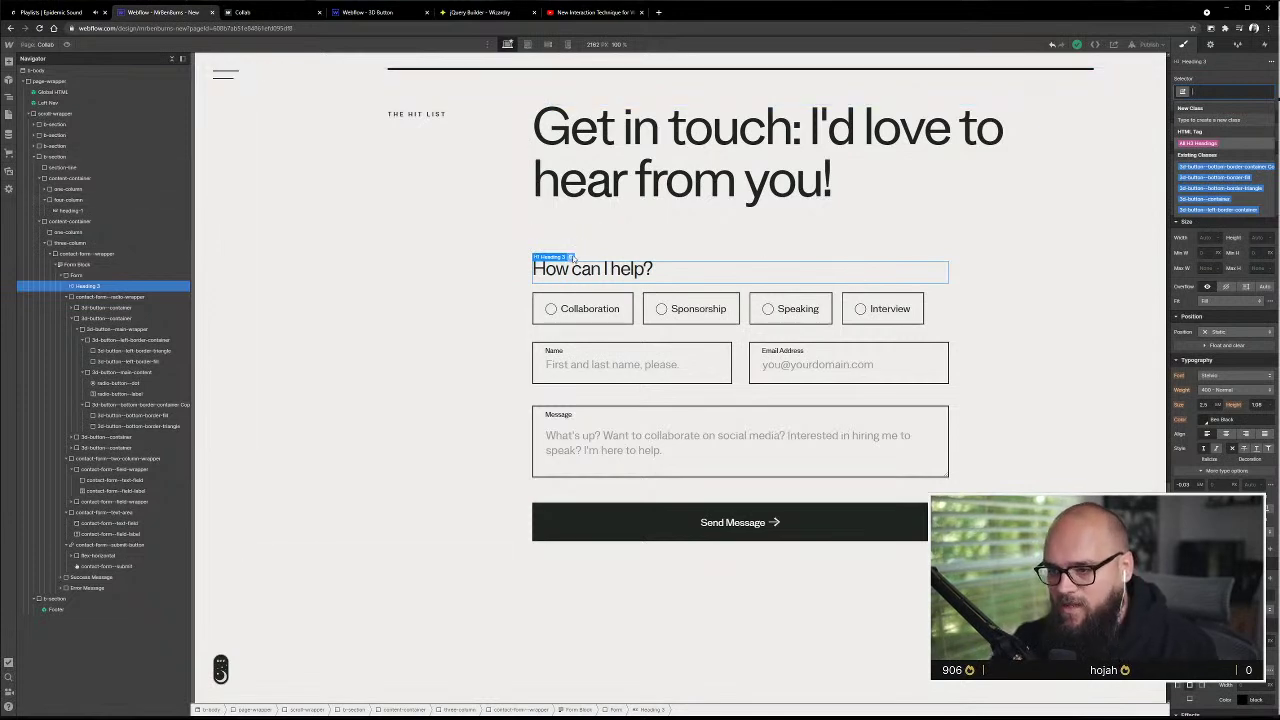
left_click(450, 165)
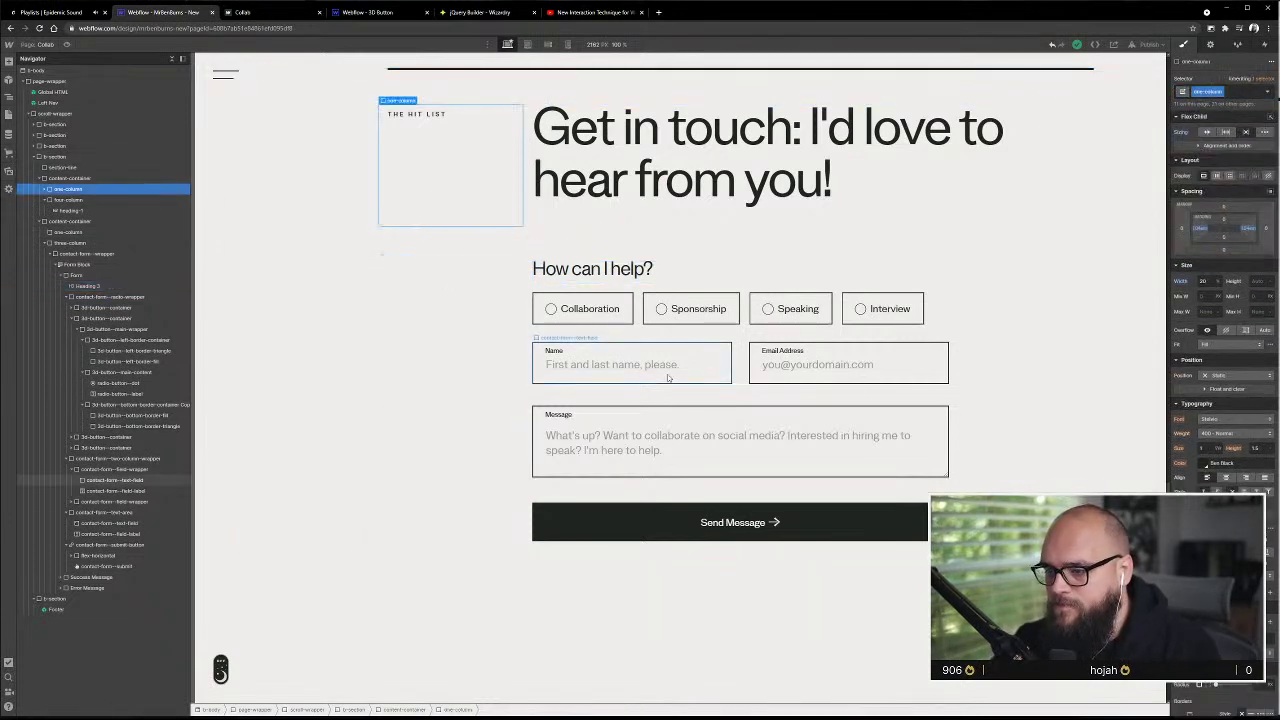
left_click(636, 374)
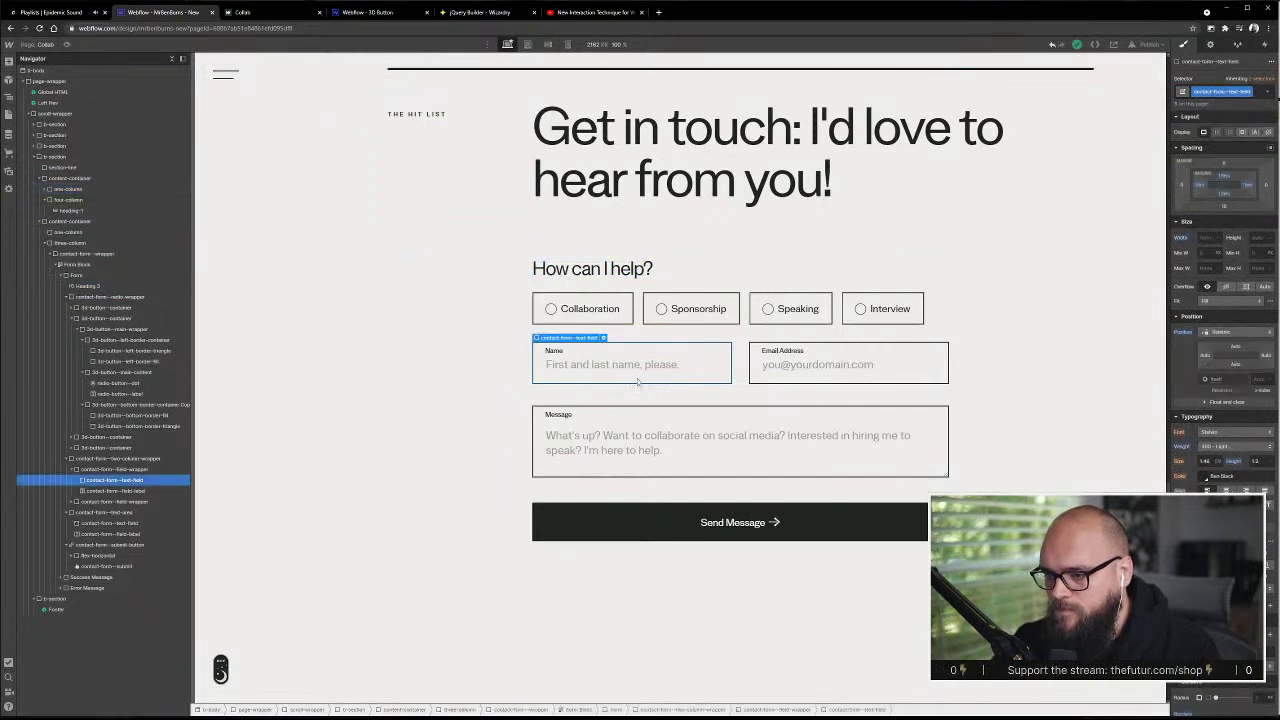
- Publish the site to the webflow.io domain and view the live Collab page
left_click(1145, 45)
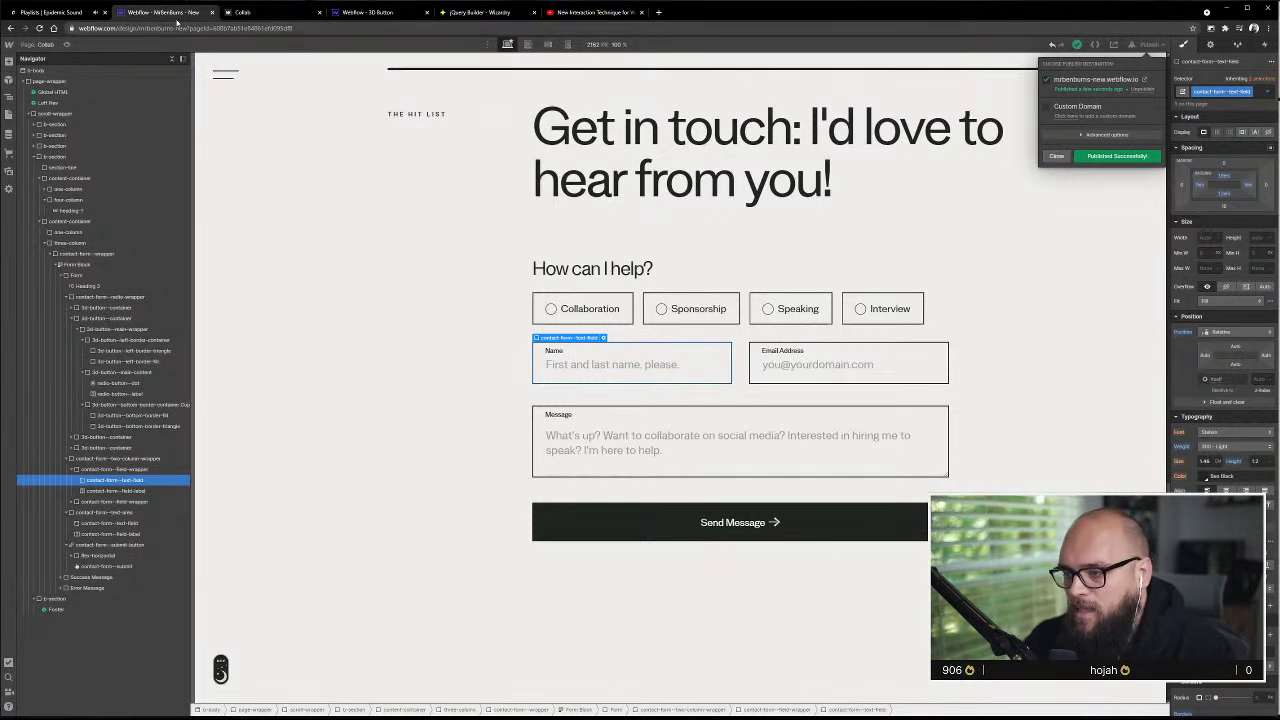
left_click(243, 12)
- Reload the live Collab page and select the Collaboration option
left_click(39, 28)
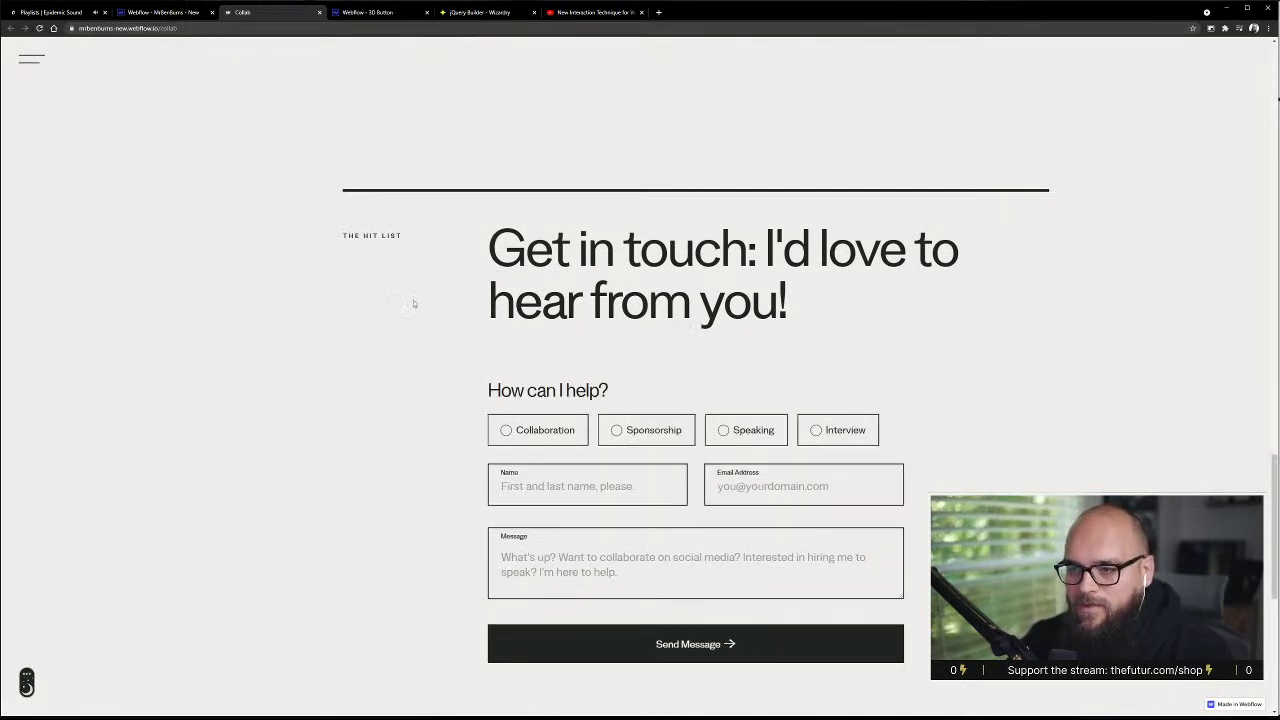
scroll(418, 308, "up", 10)
scroll(423, 316, "up", 5)
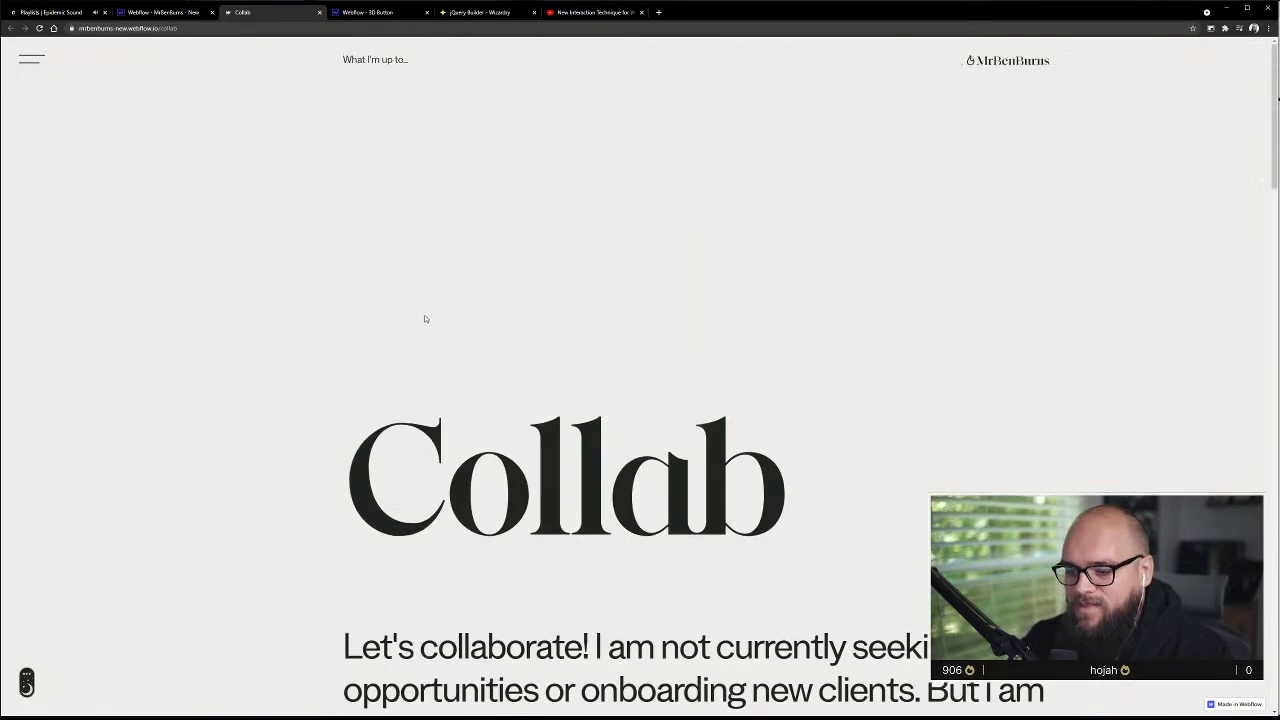
scroll(400, 560, "down", 15)
scroll(400, 564, "up", 5)
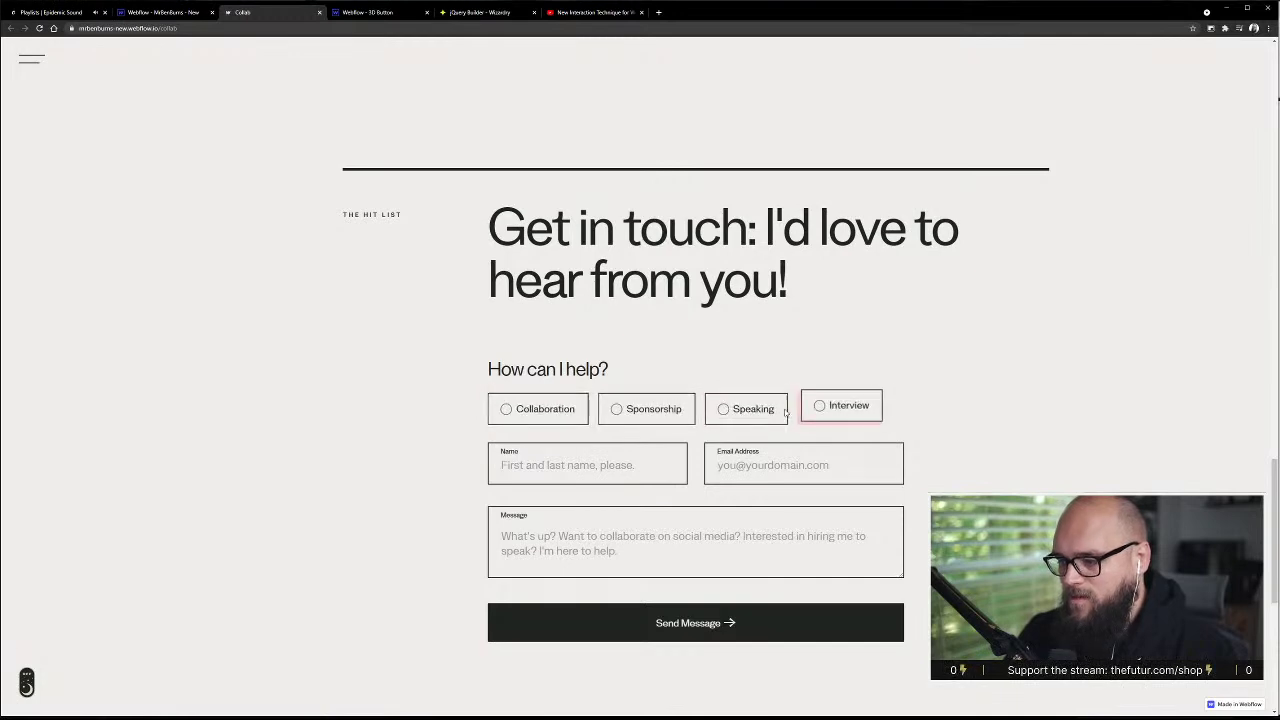
left_click(538, 414)
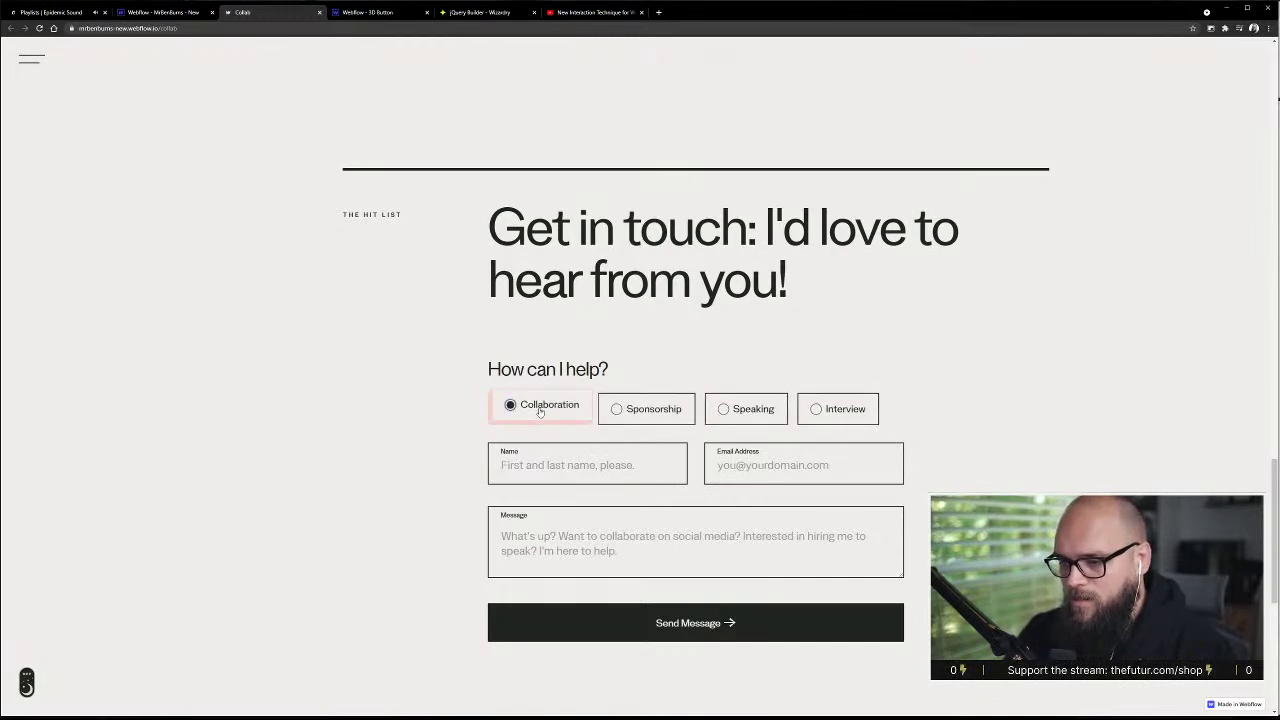
- Enter a test name and e-mail address, moving on to the Message field
left_click(602, 466)
type("BEn")
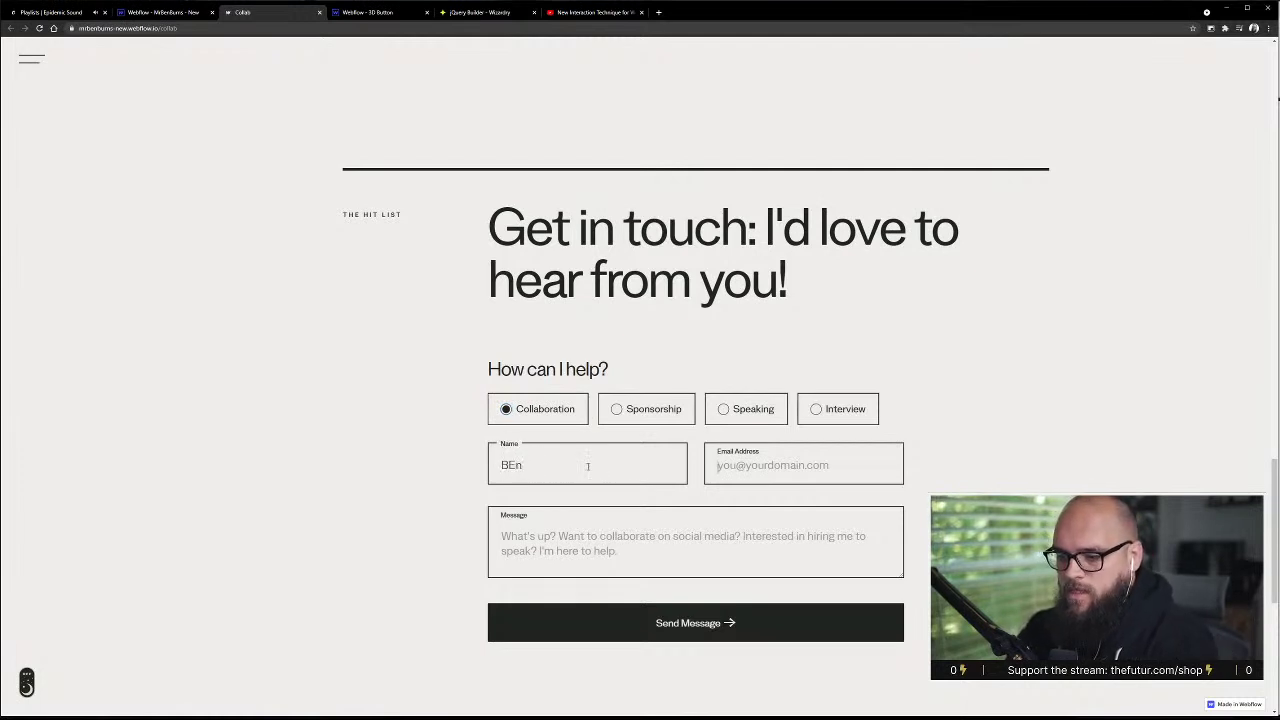
key("Tab")
type("ben@asdf.com")
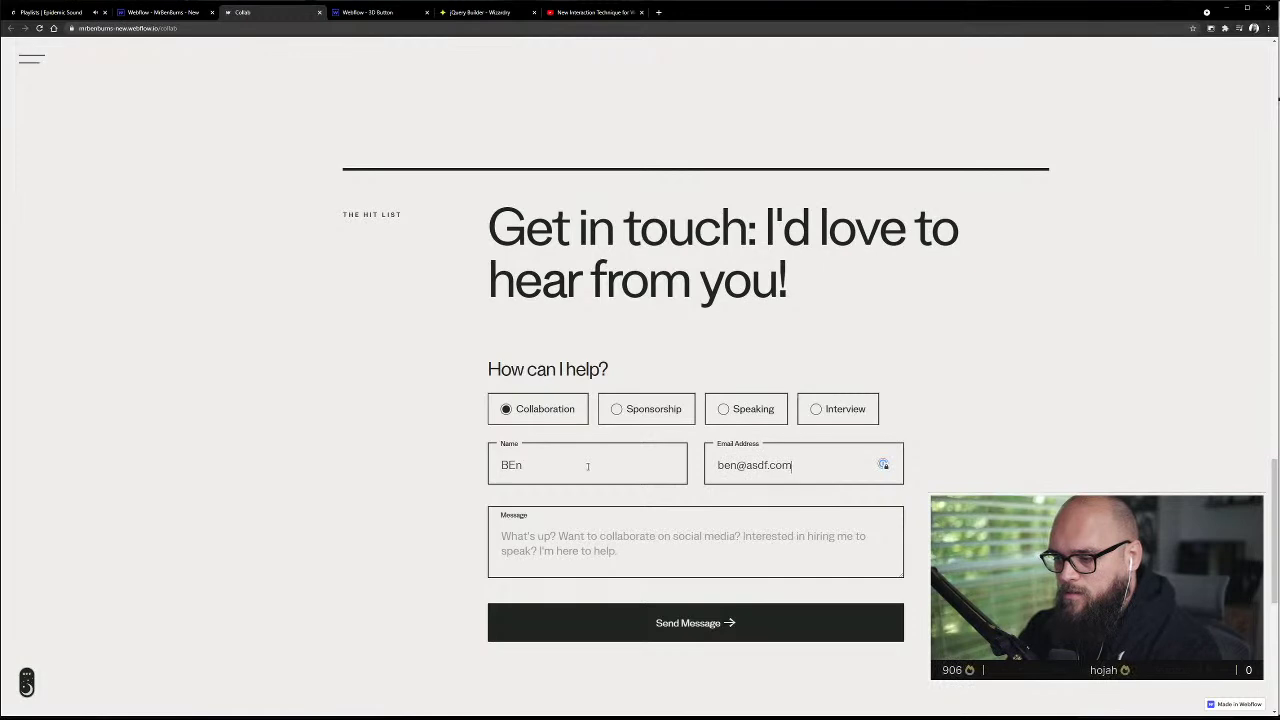
key("Tab")
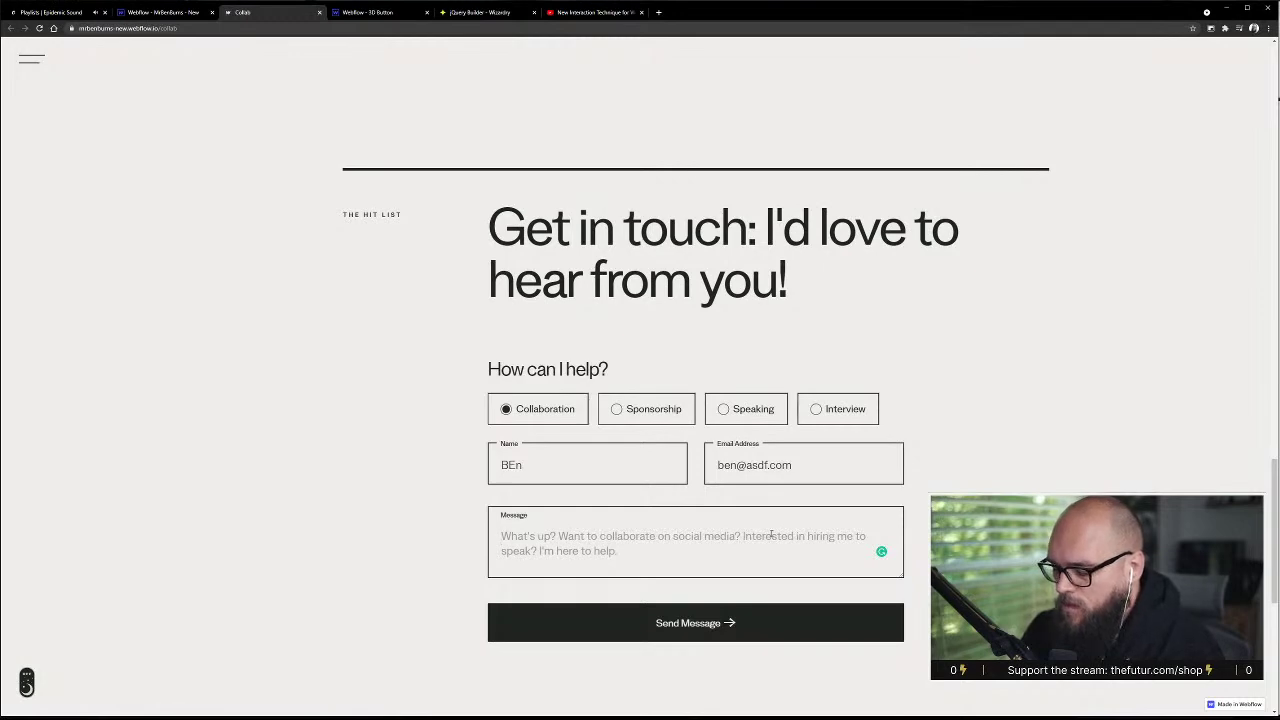
- Inspect the field label in DevTools, untick its transition rules, then reload the page
key("ctrl+shift+i")
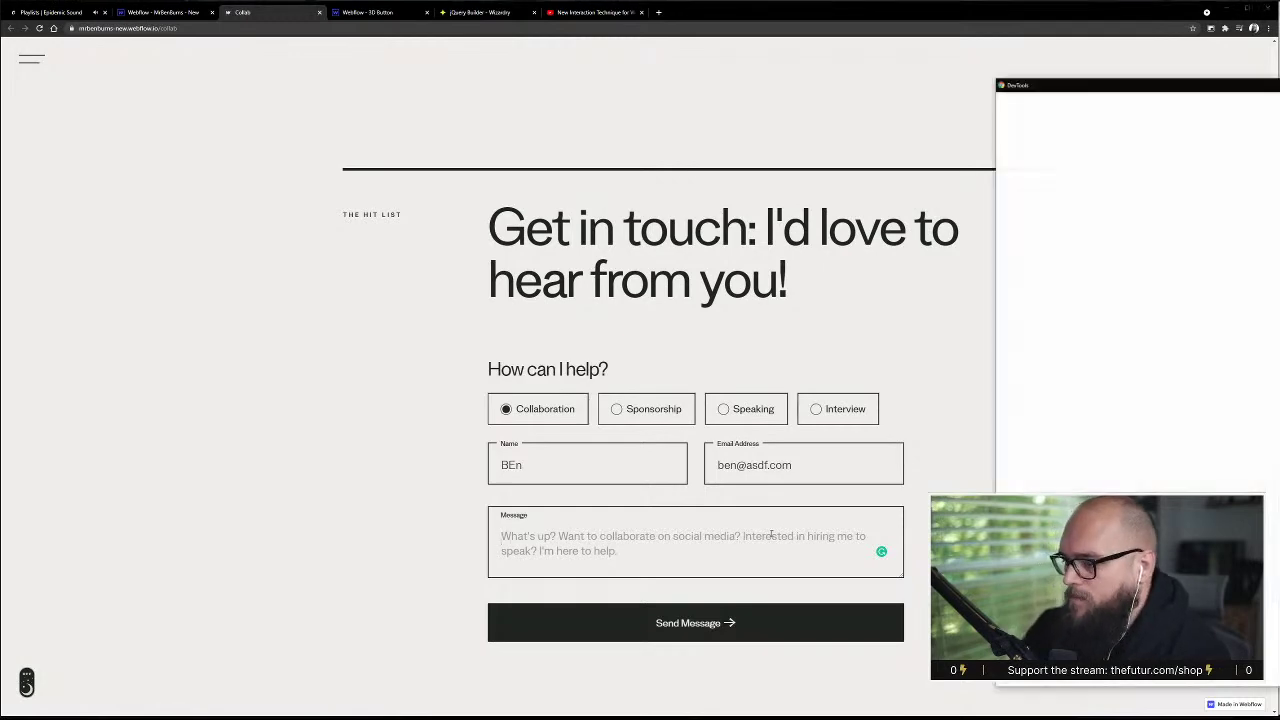
key("ctrl+shift+c")
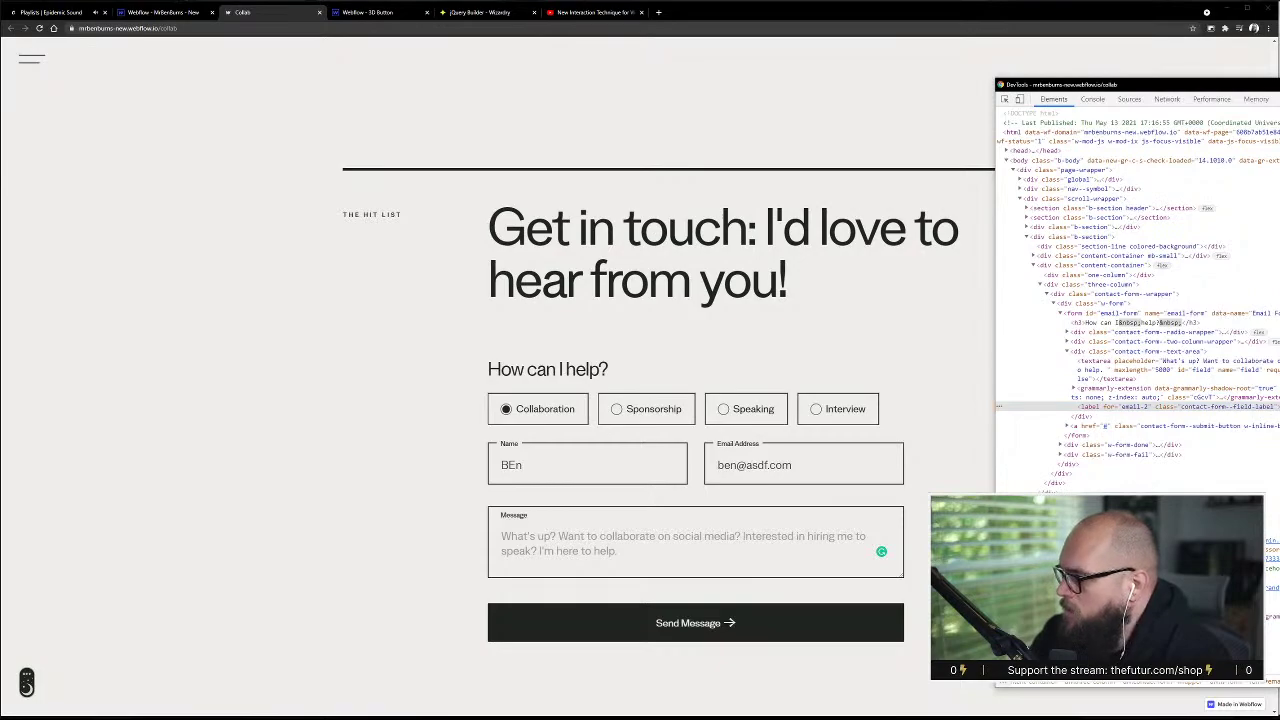
left_click_drag(1279, 87, 1101, 114)
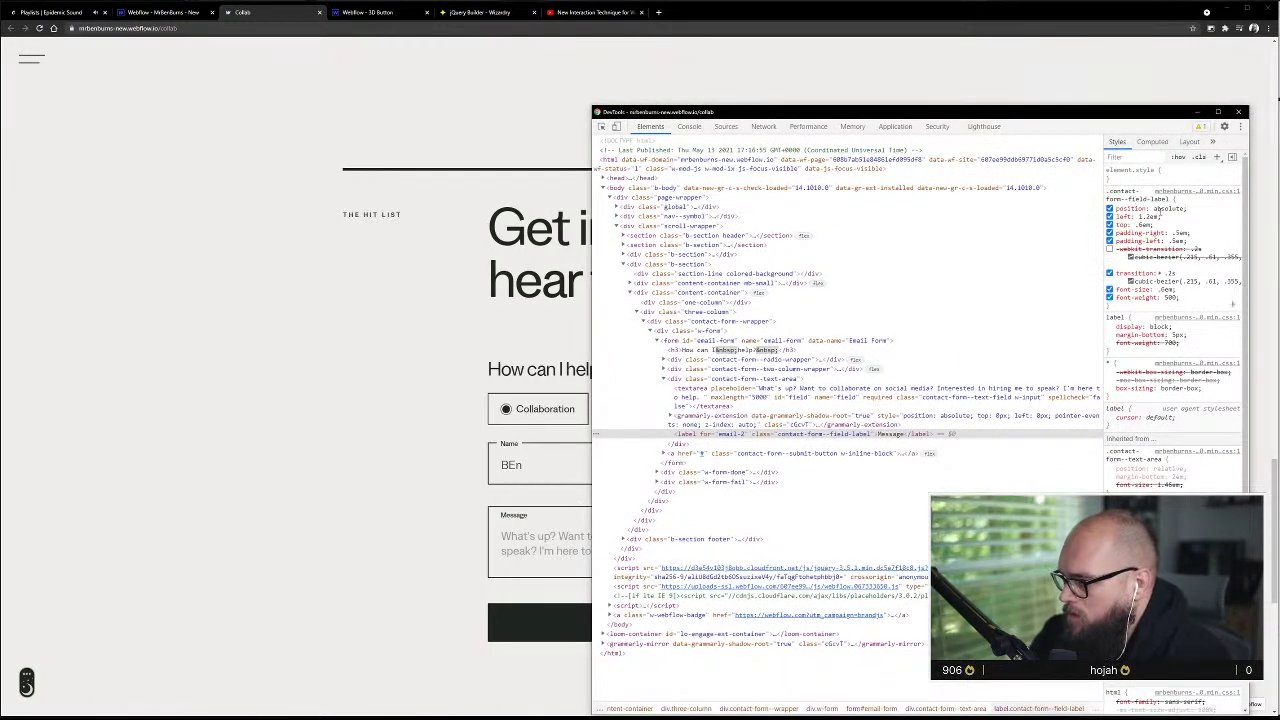
left_click(1110, 249)
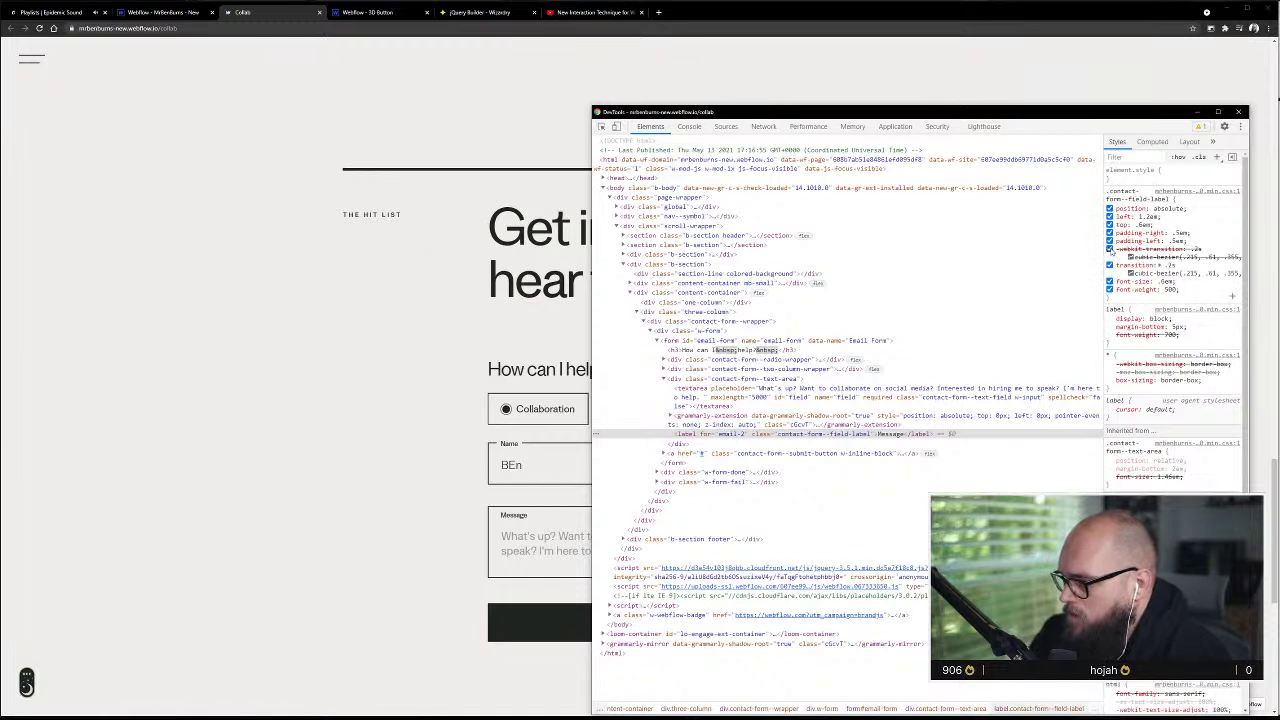
left_click(1109, 265)
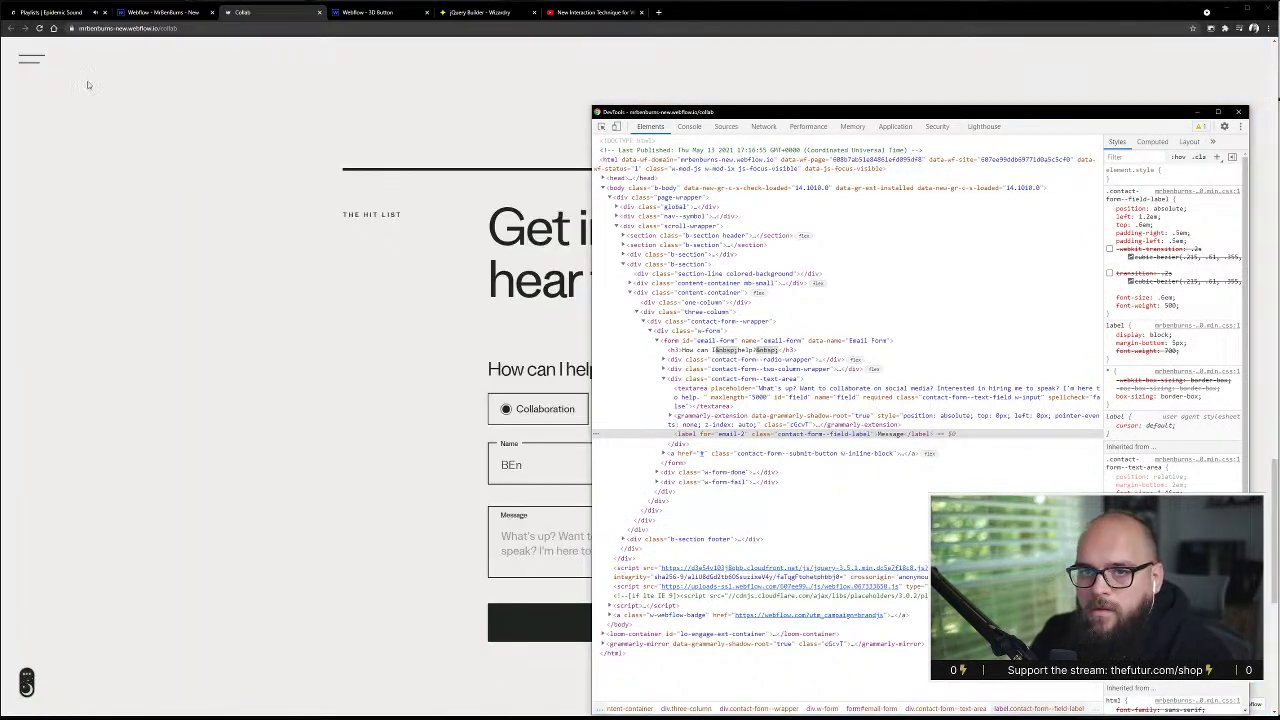
key("F12")
left_click(39, 28)
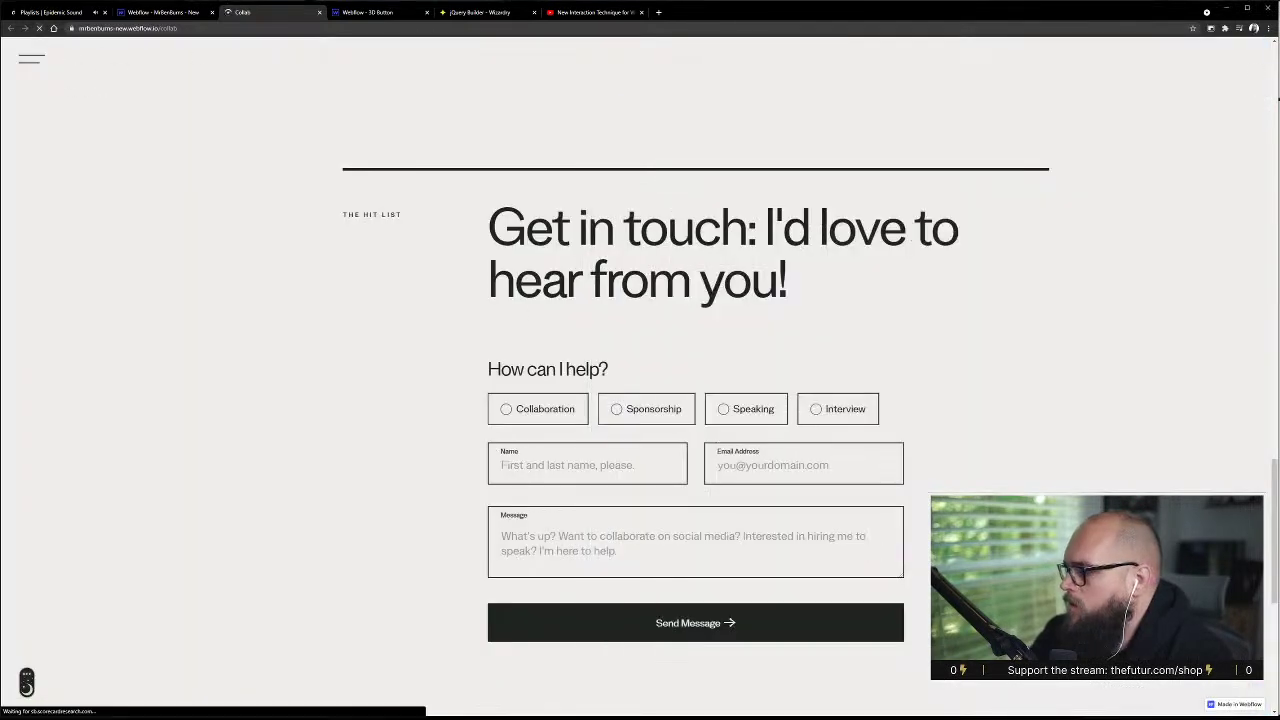
- Arrange the browser and DevTools windows and view the label's computed and CSS styles
left_click_drag(1278, 120, 786, 115)
left_click(1029, 131)
left_click_drag(1110, 105, 1130, 66)
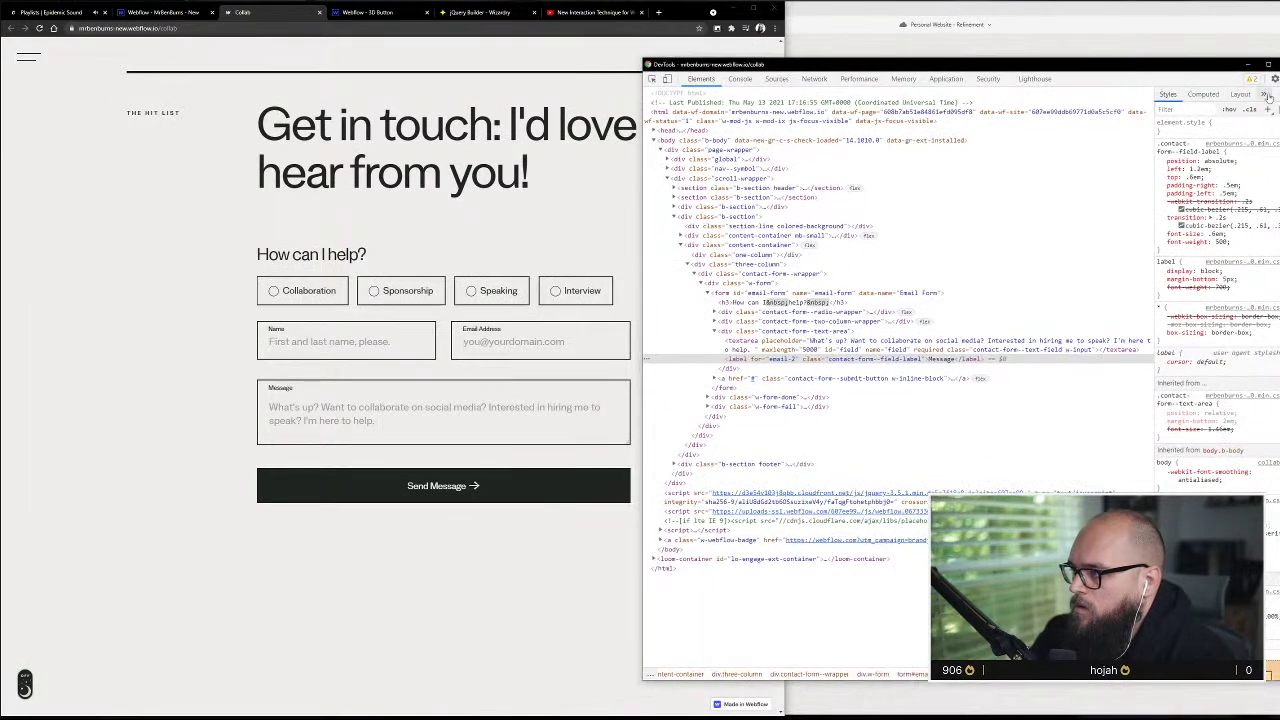
left_click(1203, 93)
left_click(1168, 93)
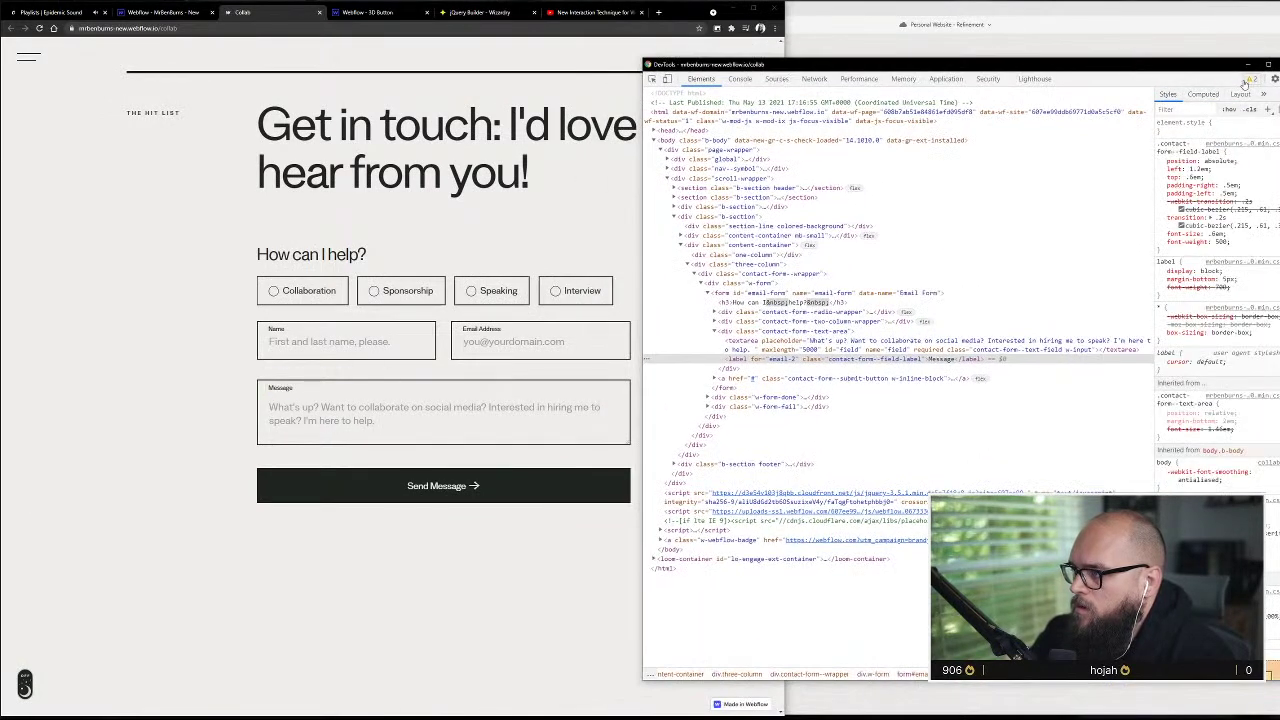
- Check the Console for errors, then inspect the Message field's label in Elements
left_click(740, 79)
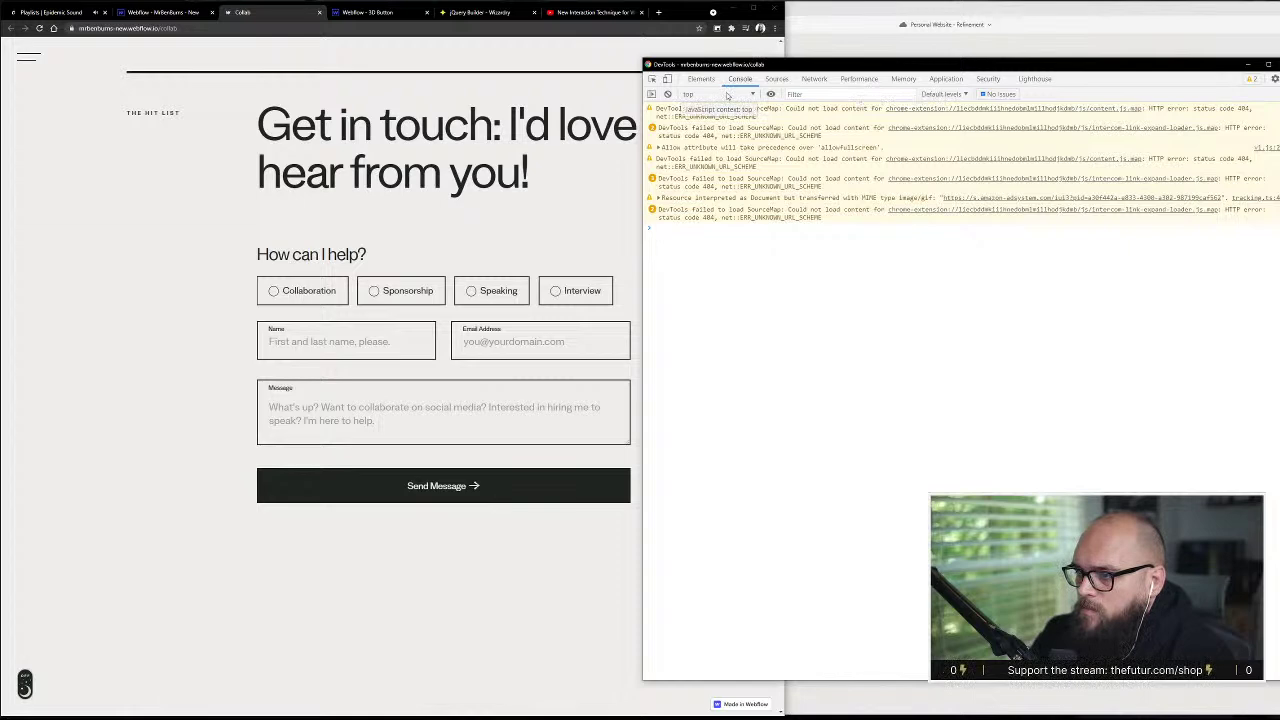
left_click(700, 79)
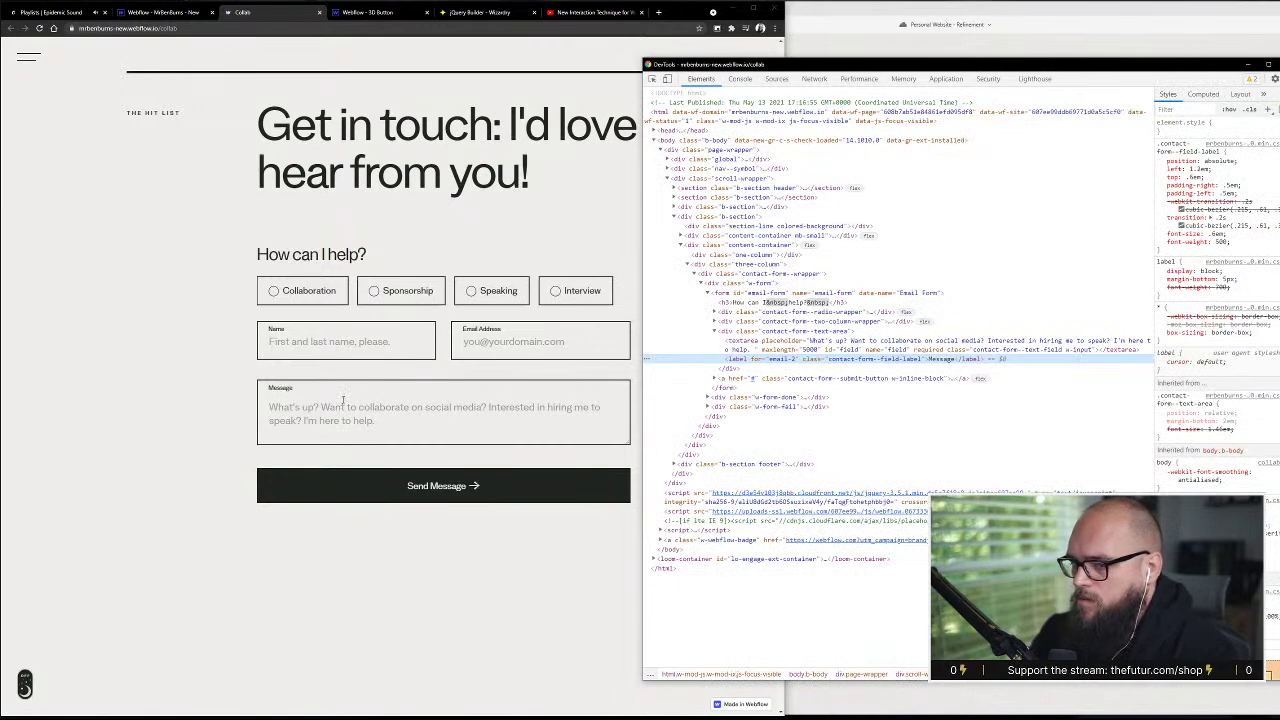
left_click(652, 78)
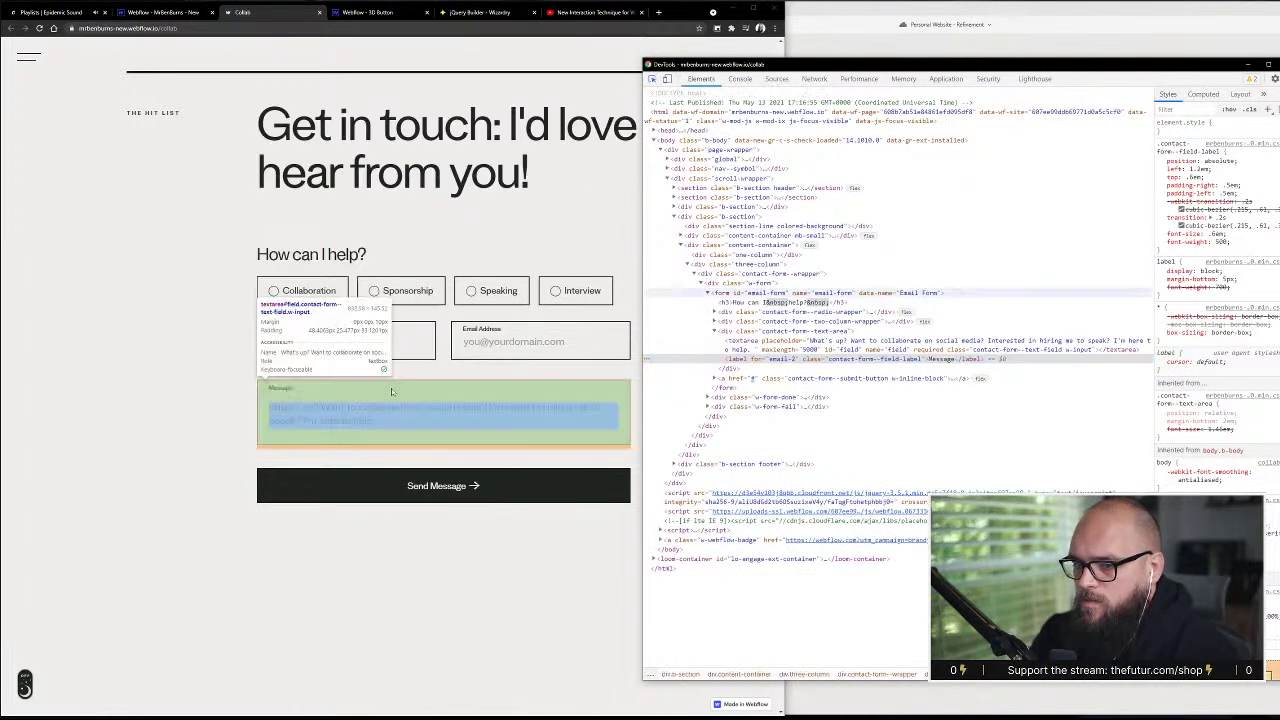
left_click(281, 392)
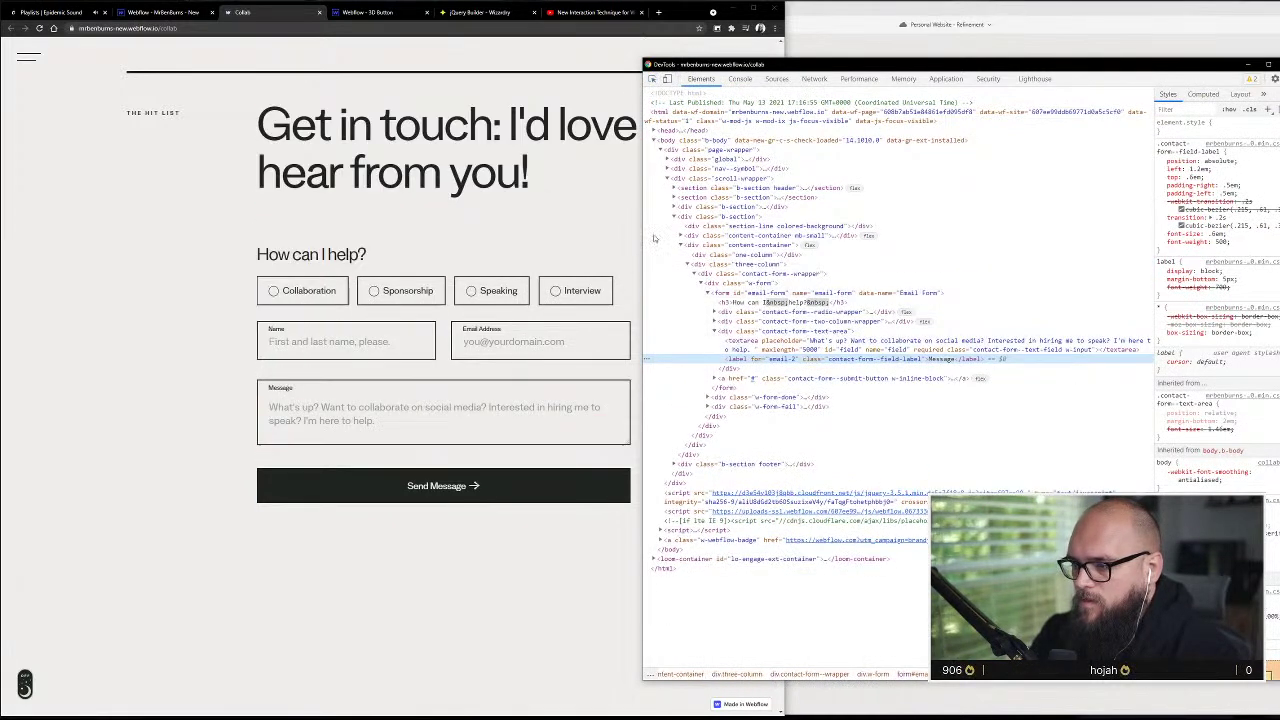
left_click(560, 407)
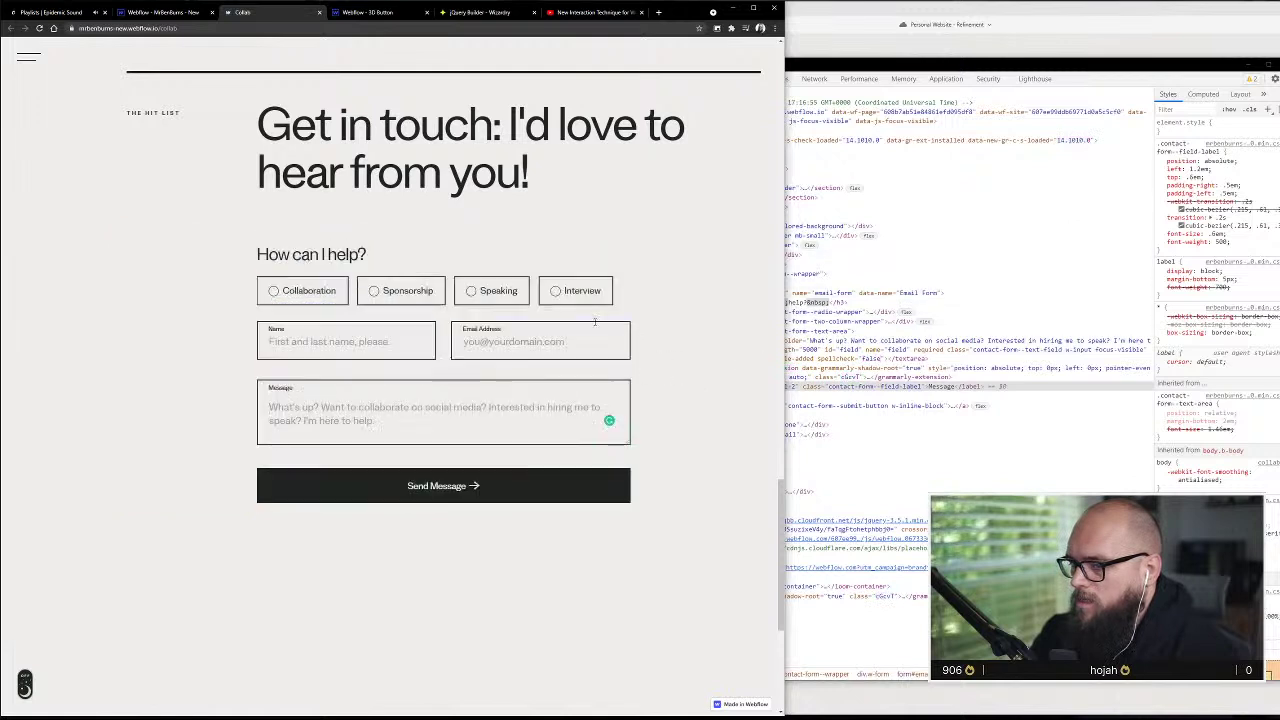
left_click(557, 340)
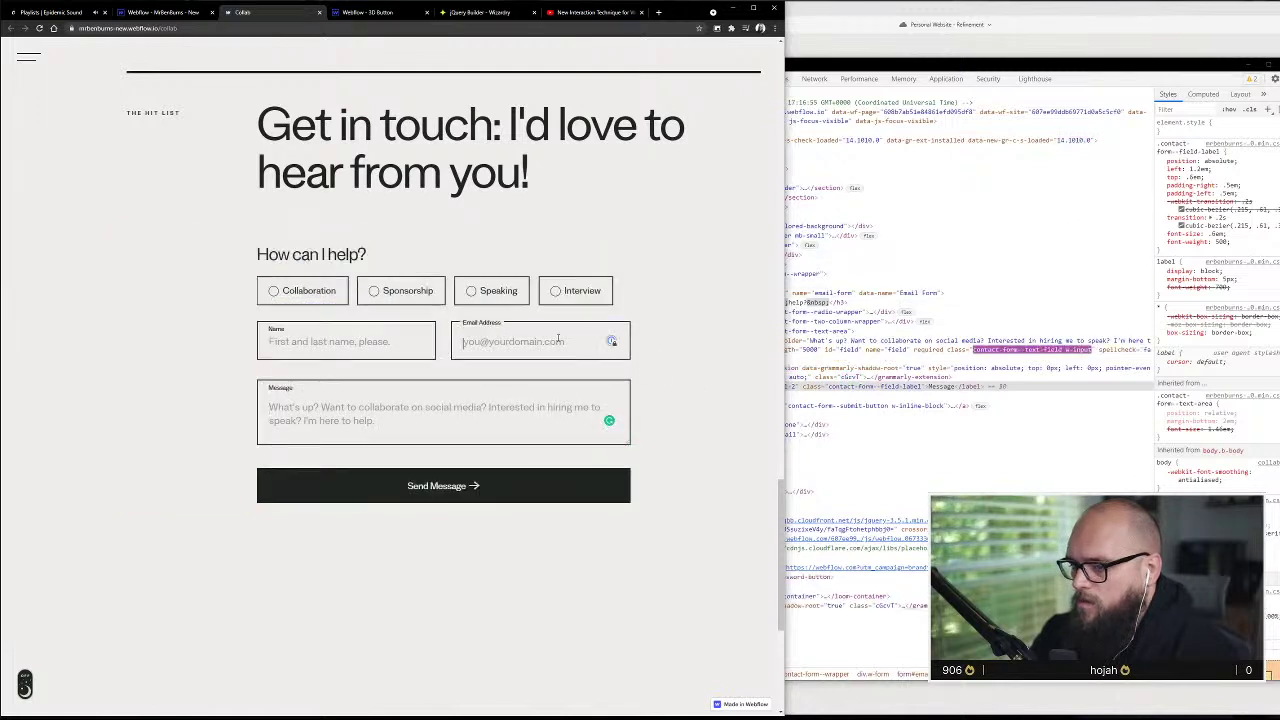
left_click(423, 398)
key("shift+Tab")
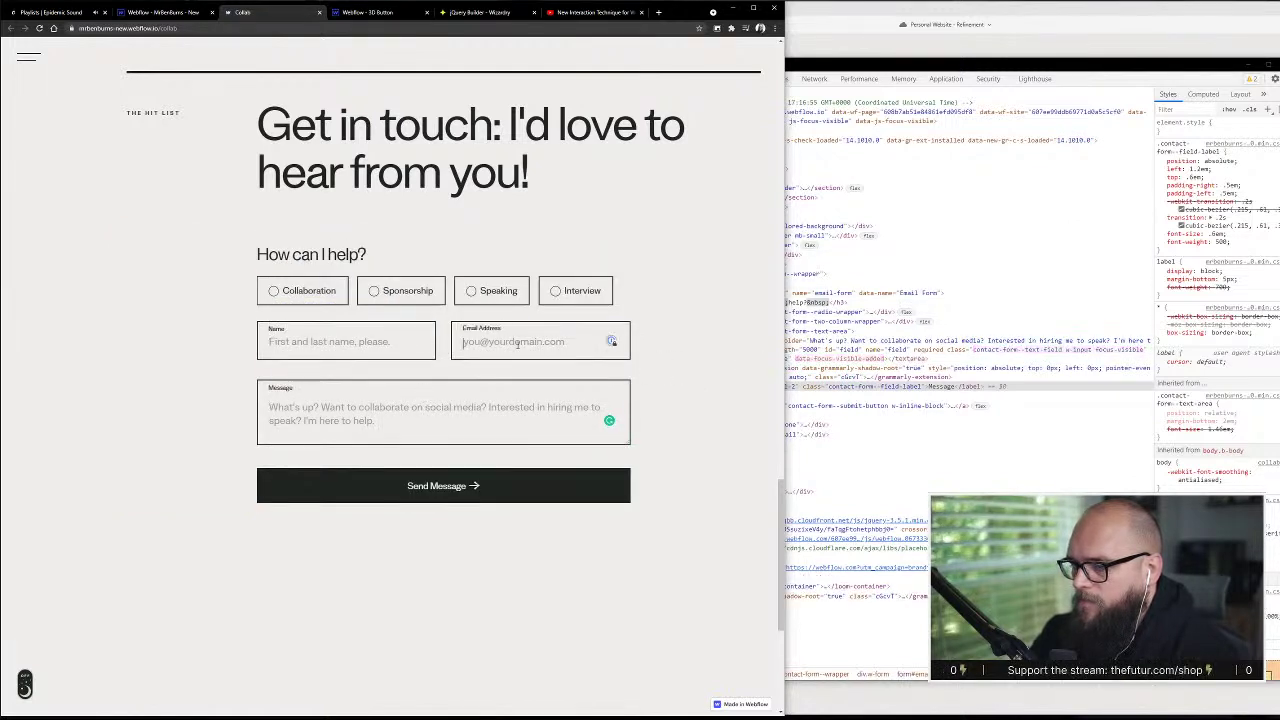
left_click(421, 340)
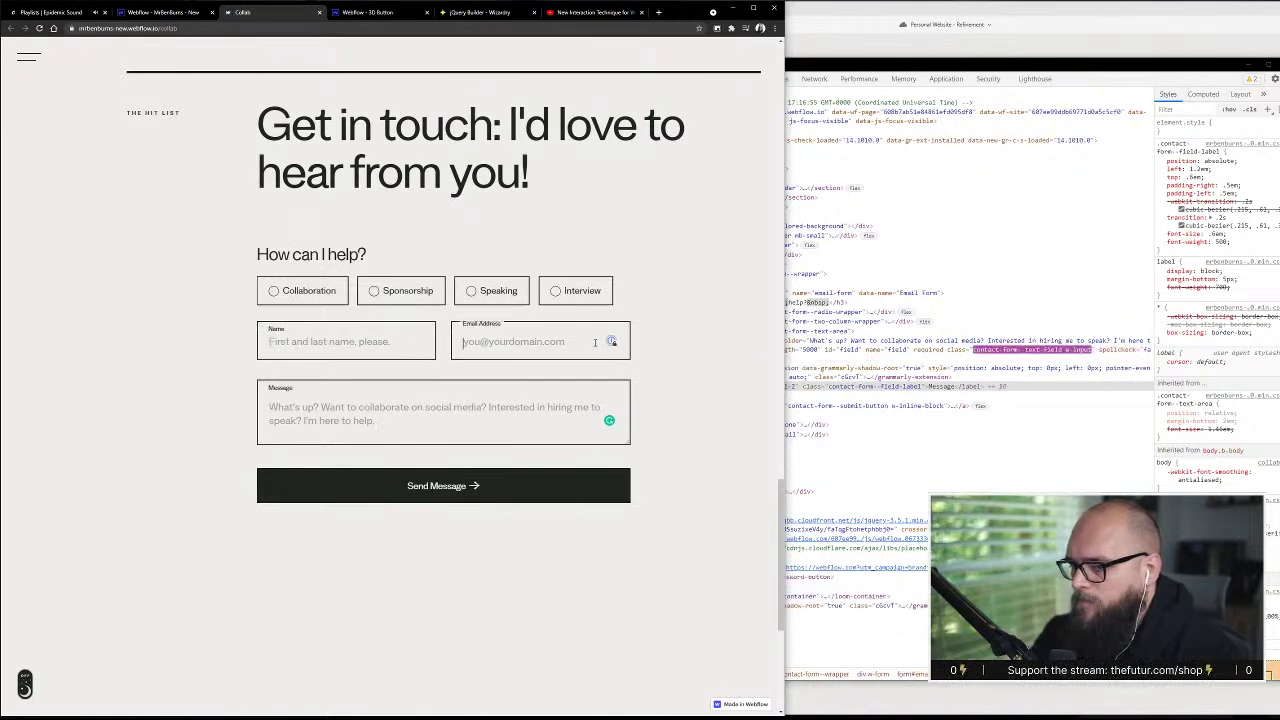
left_click(610, 341)
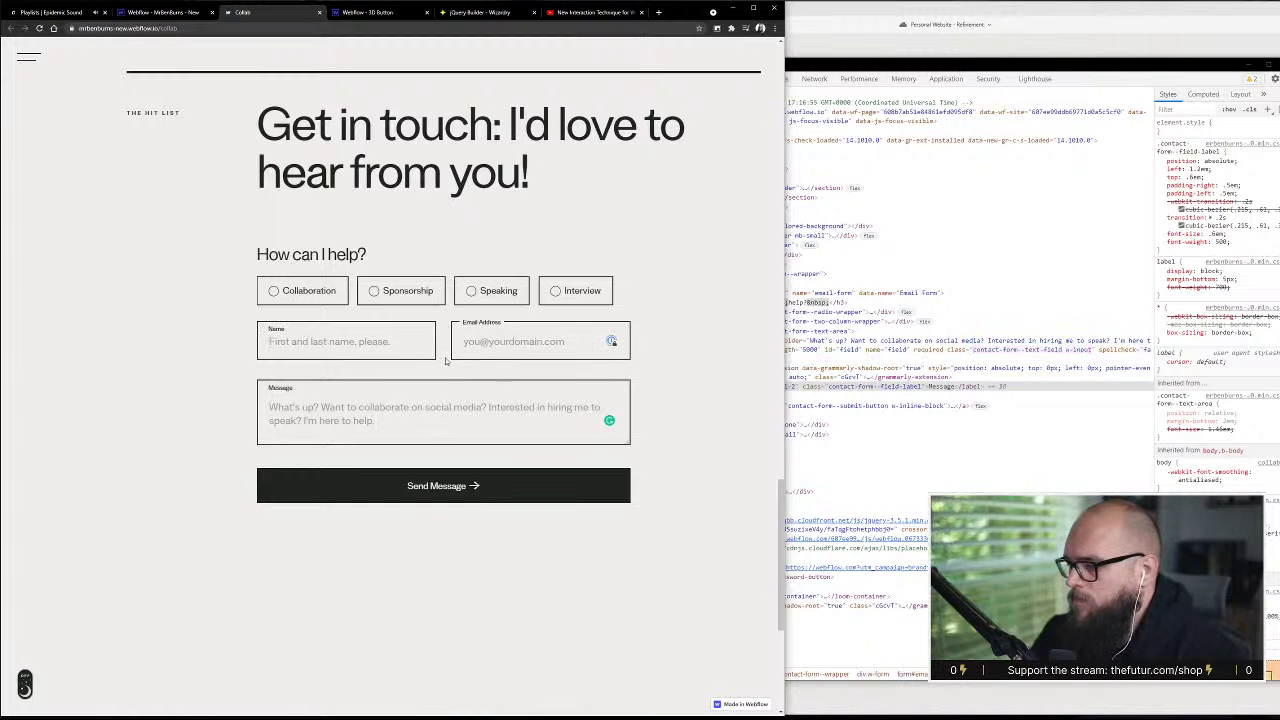
left_click(407, 340)
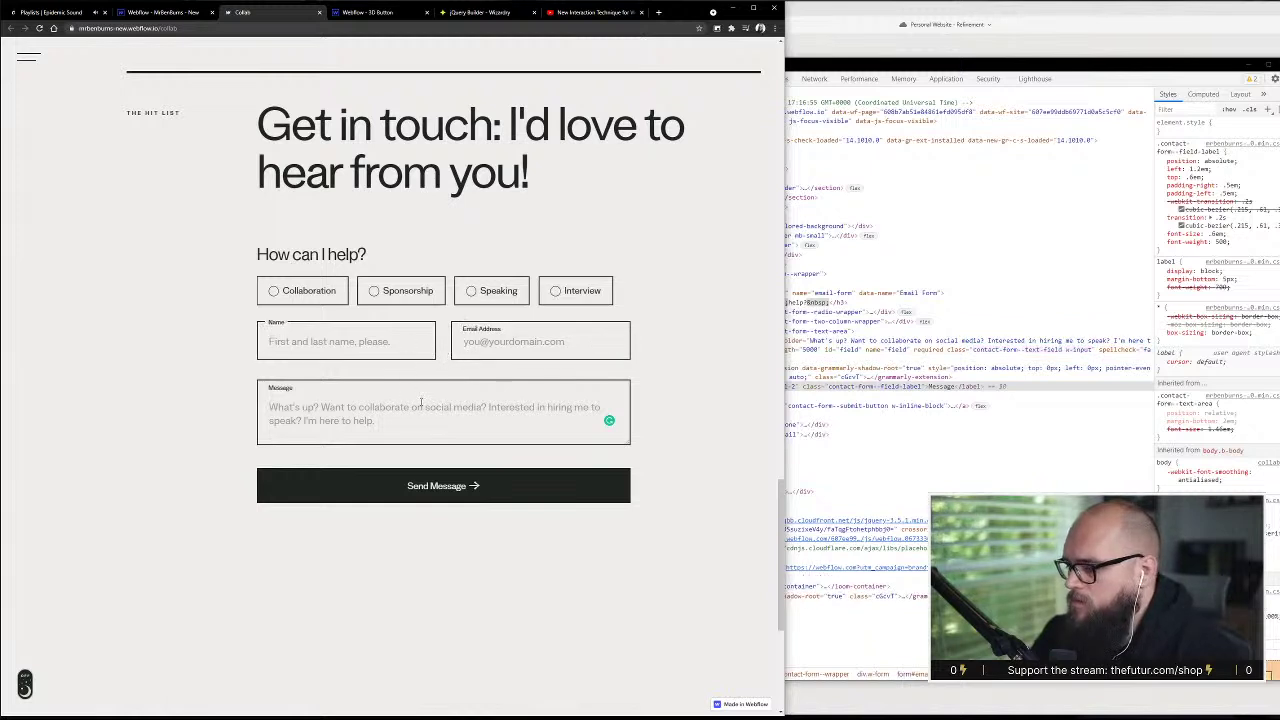
left_click(421, 400)
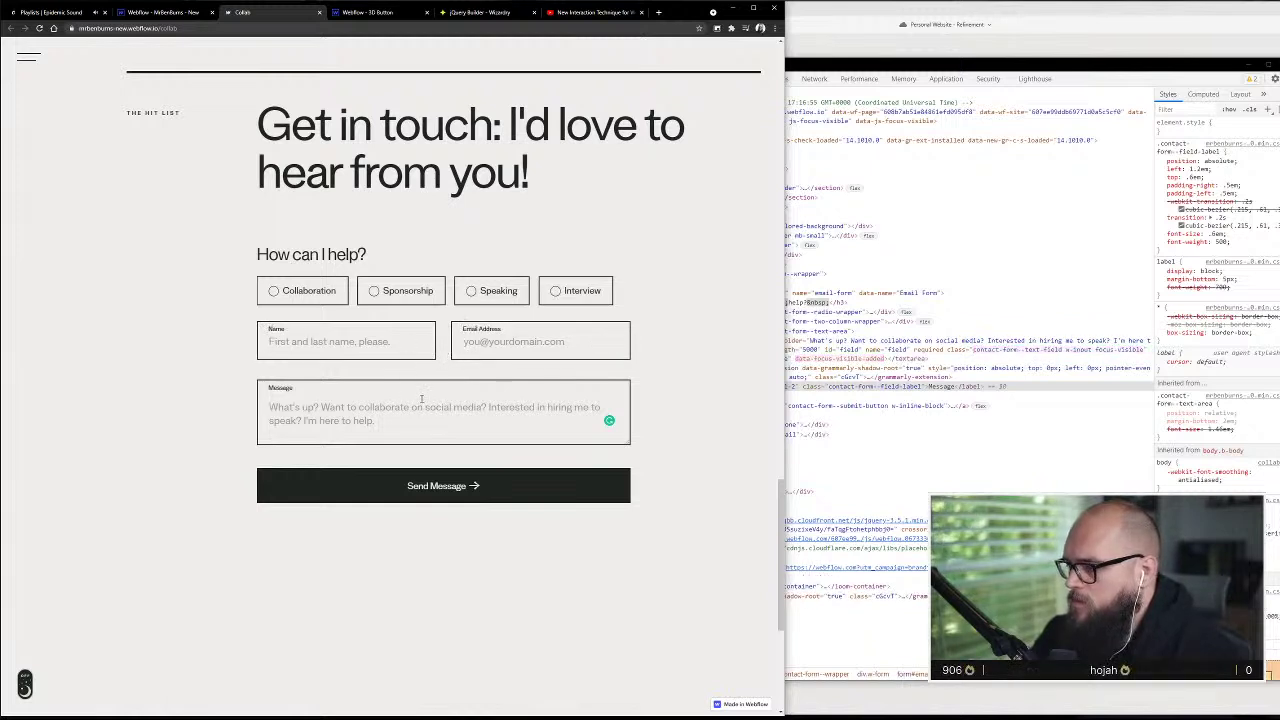
left_click(505, 342)
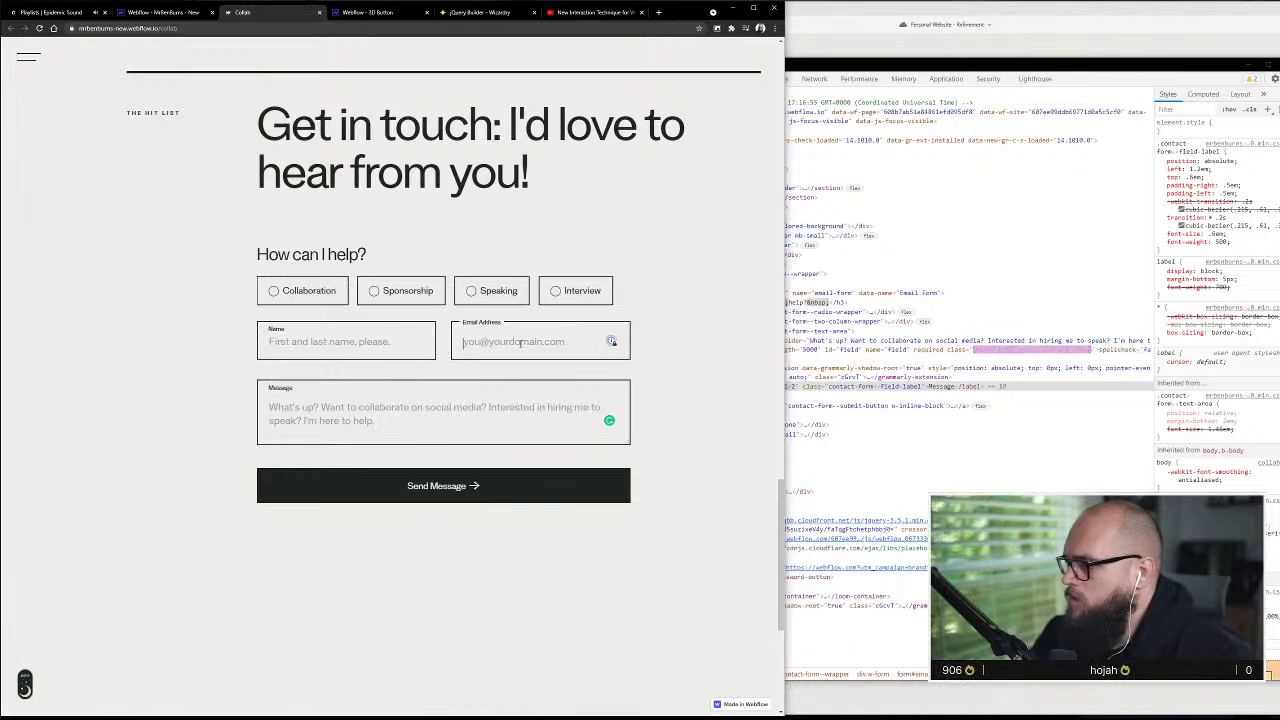
left_click(497, 382)
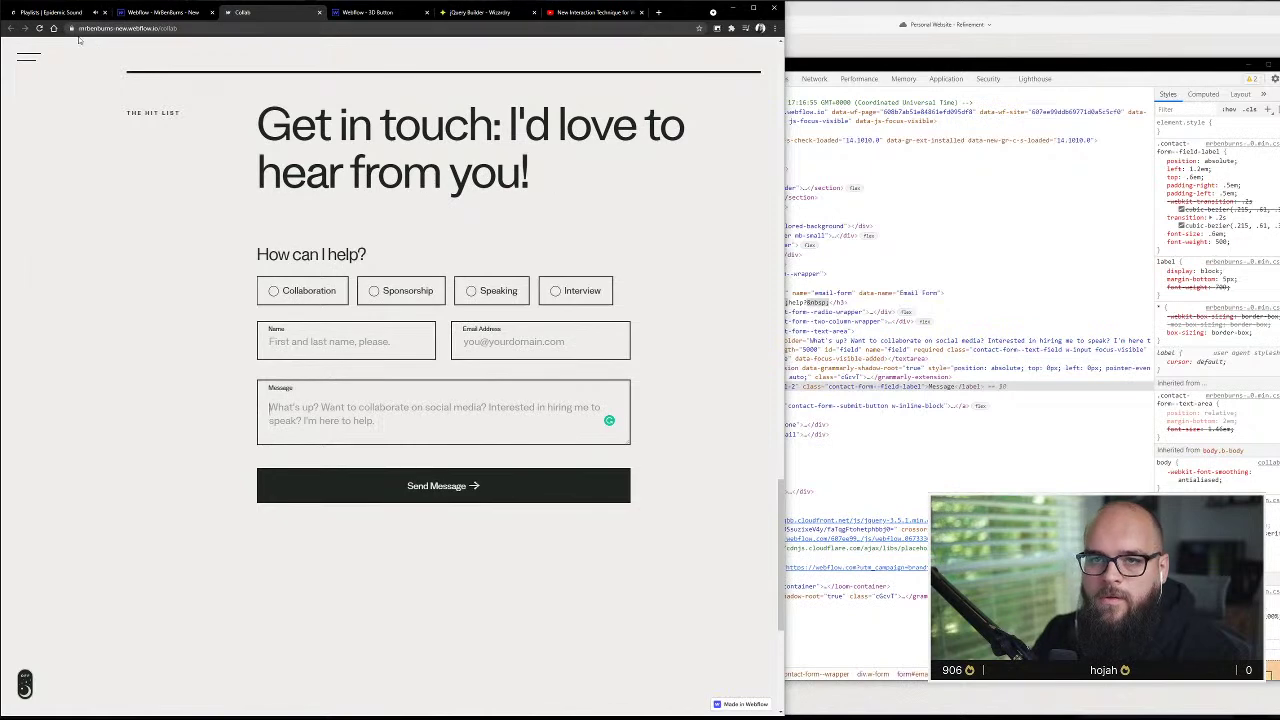
left_click(37, 334)
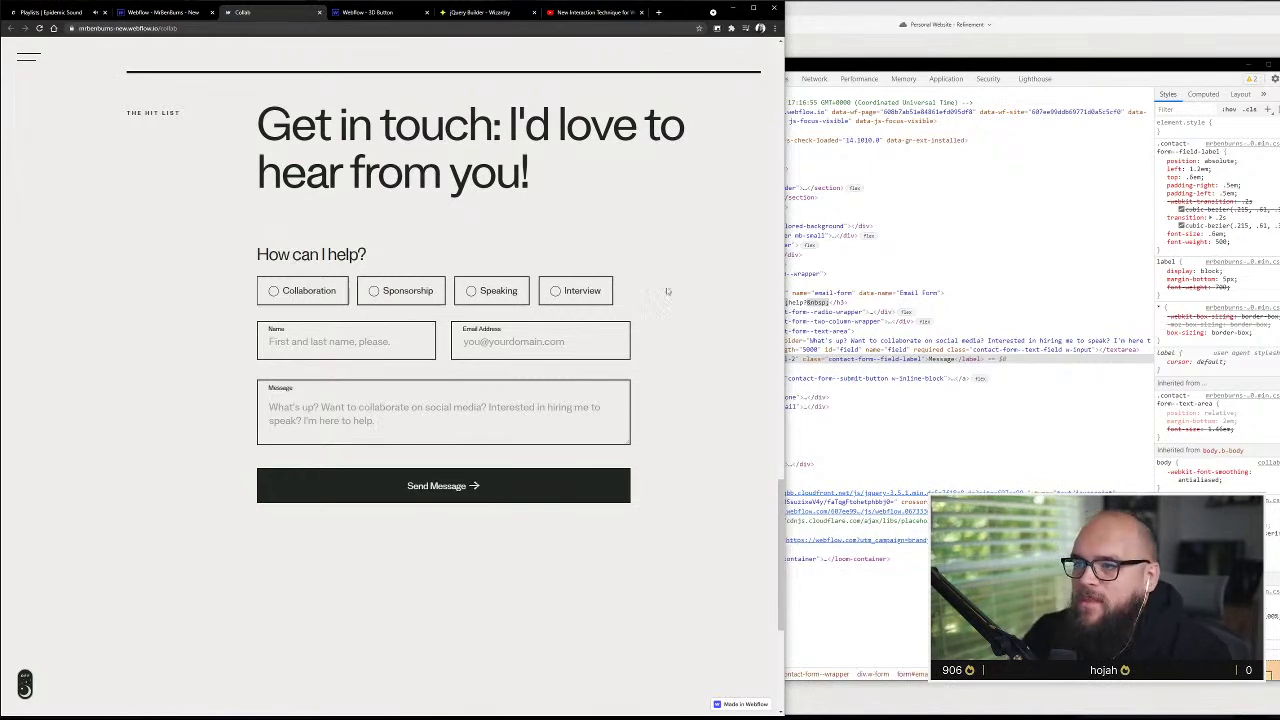
- Set Grammarly to 'Disable until next visit' via its icon in the Message field
left_click(731, 28)
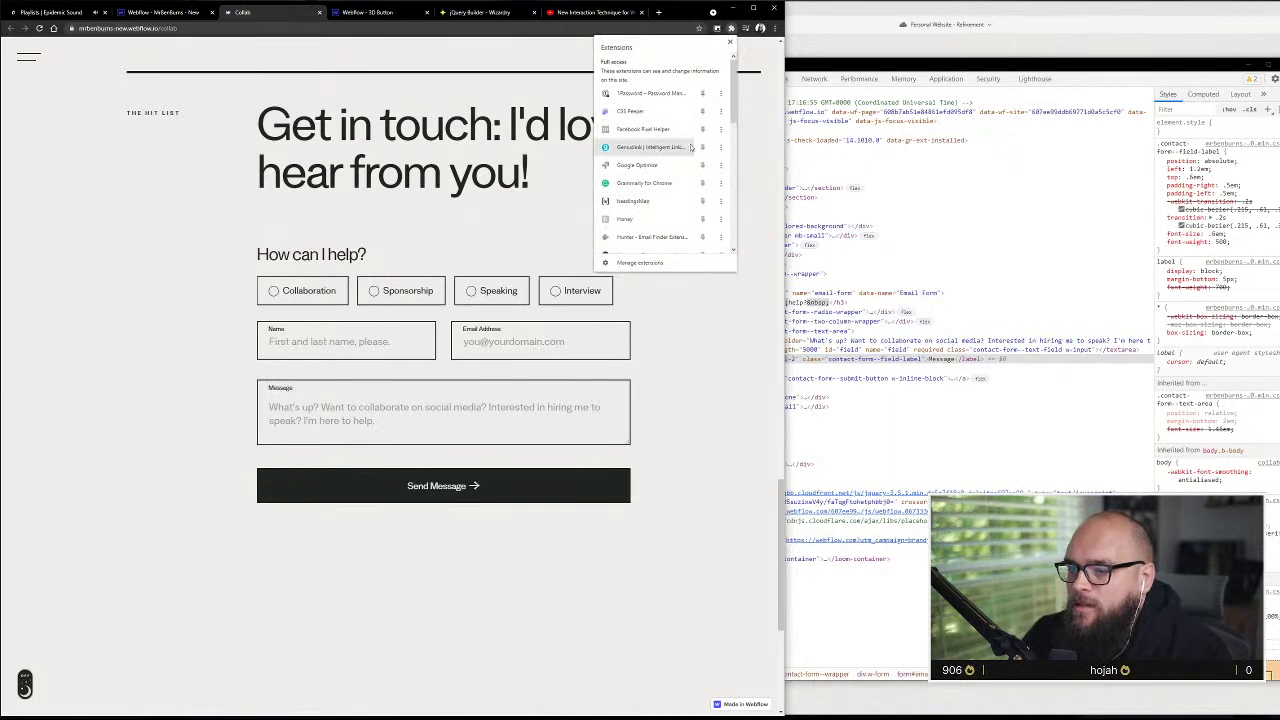
left_click(720, 183)
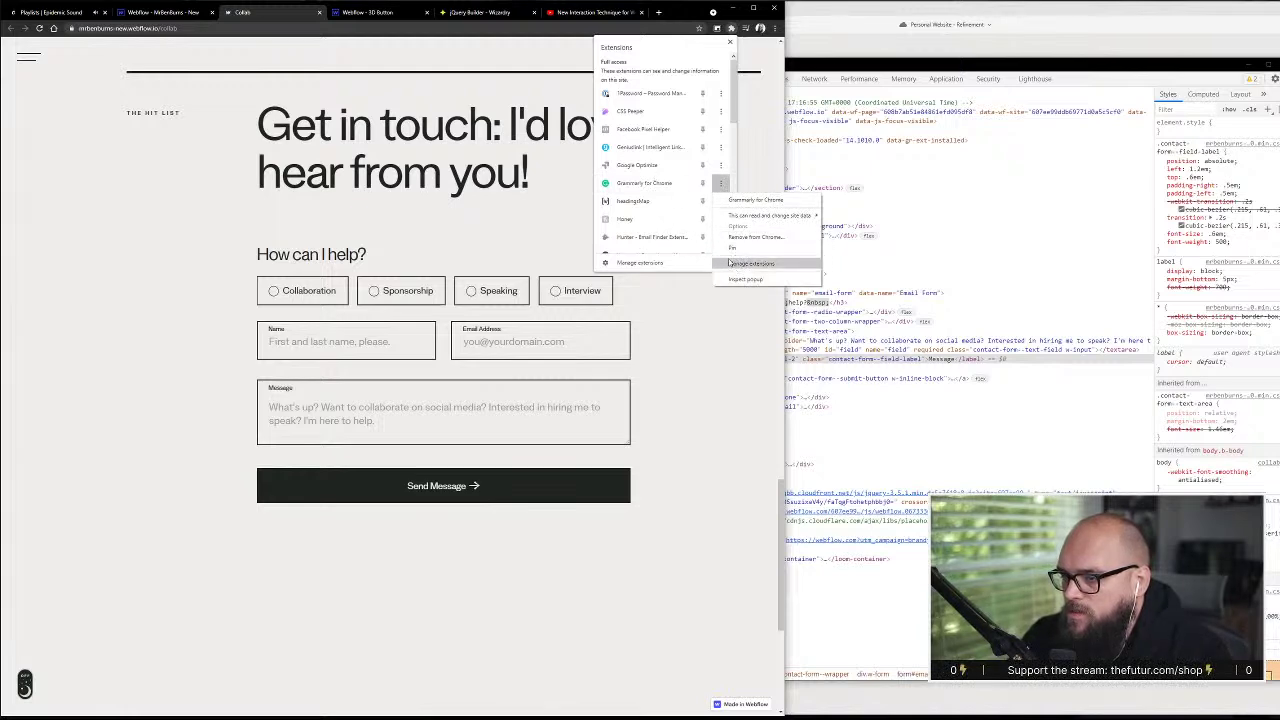
left_click(663, 299)
left_click(427, 408)
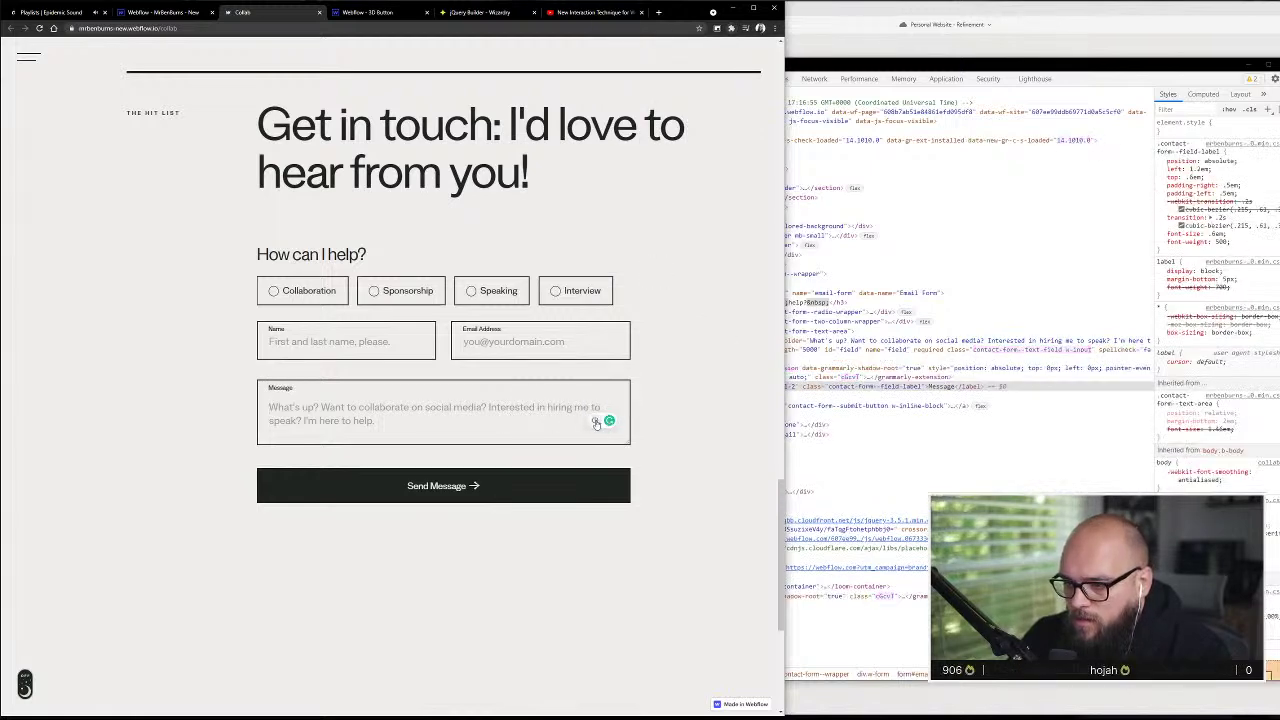
left_click(596, 422)
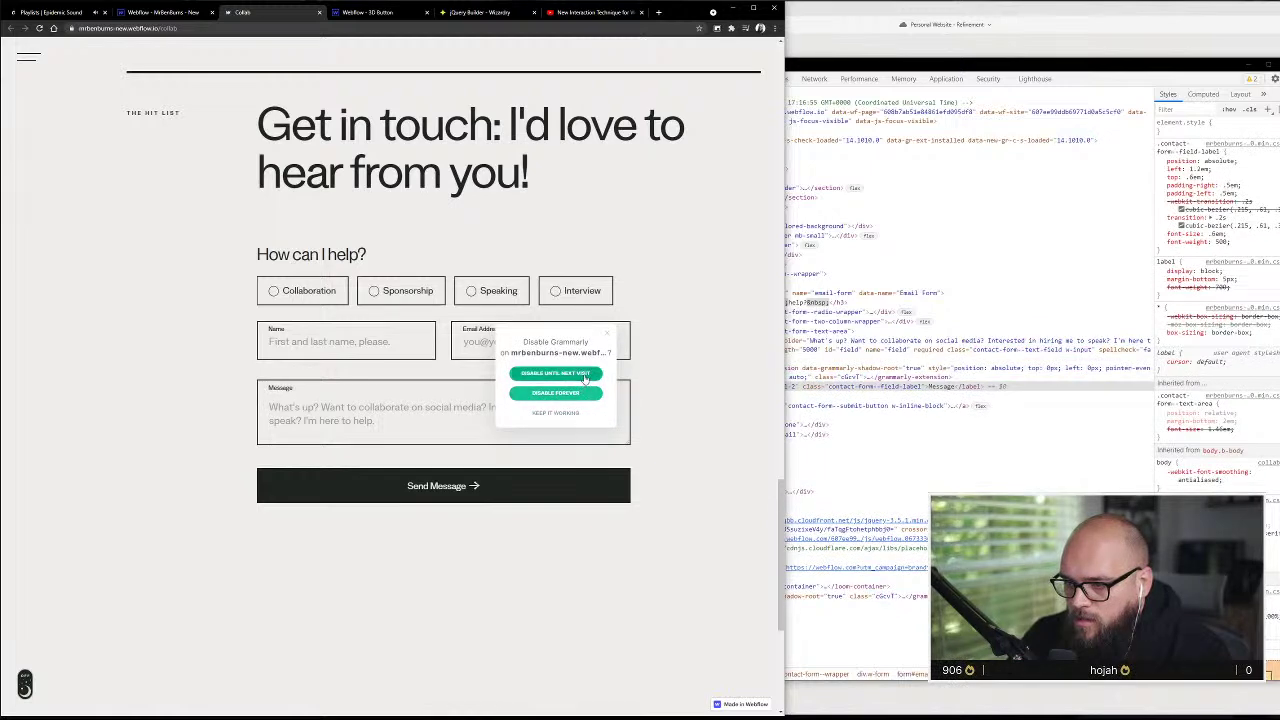
left_click(586, 375)
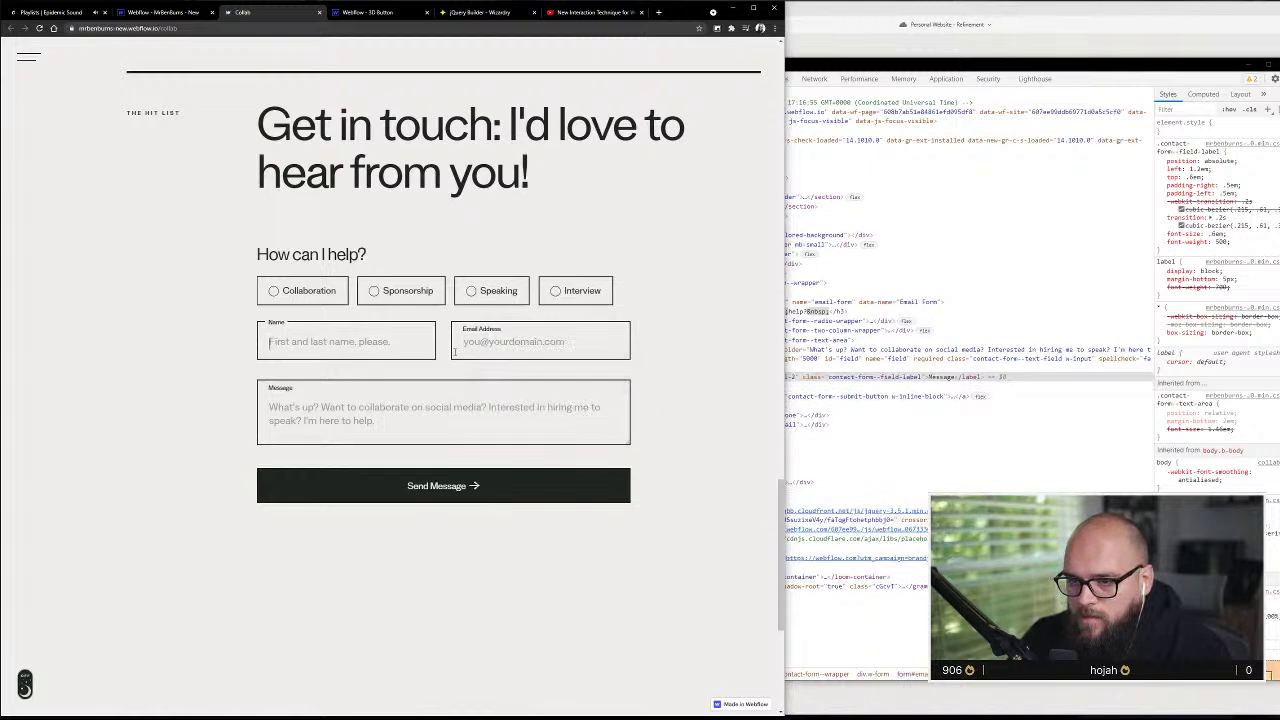
- Test focus on the Name, Email Address and Message fields by clicking and tabbing
key("Tab")
key("Tab")
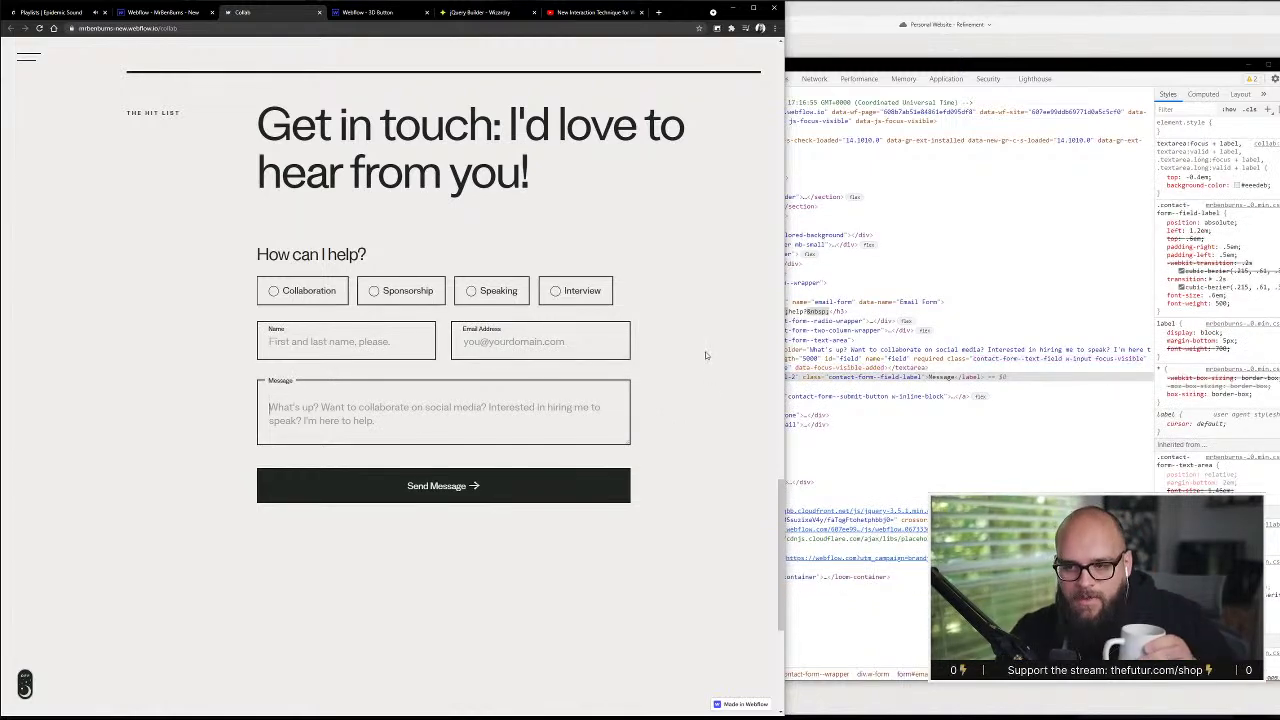
left_click(168, 325)
left_click(339, 338)
key("Tab")
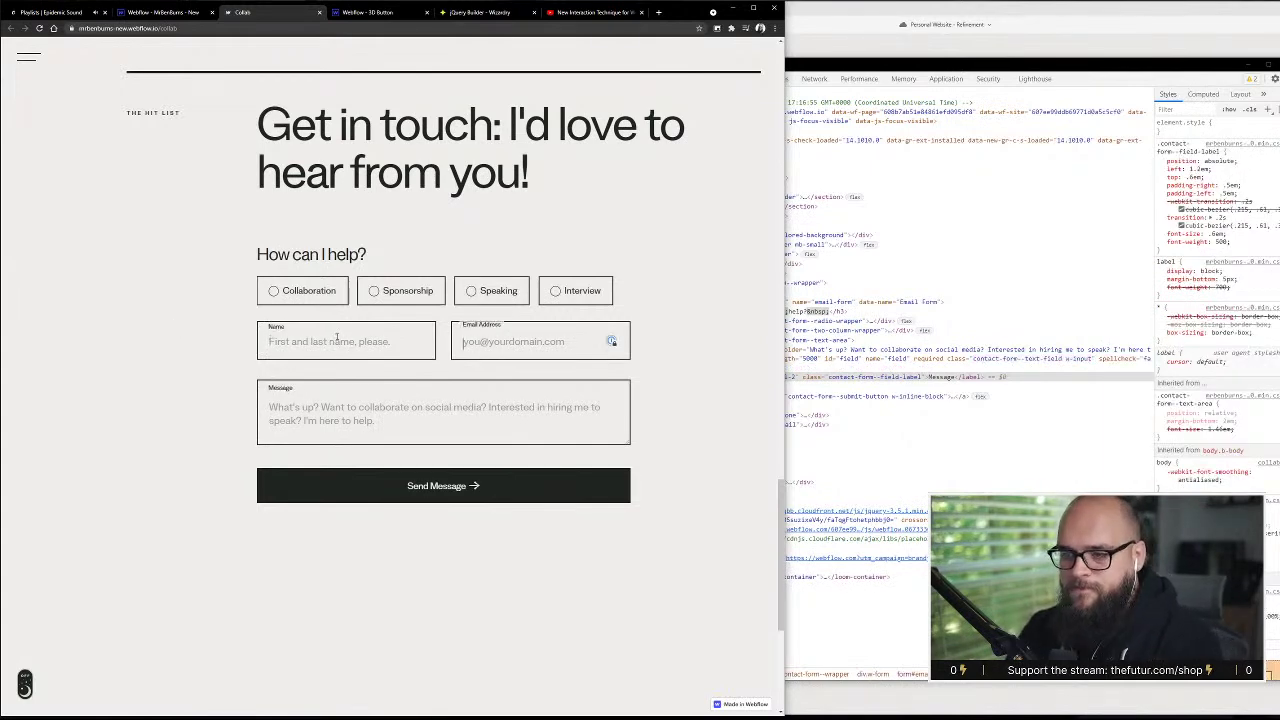
left_click(330, 340)
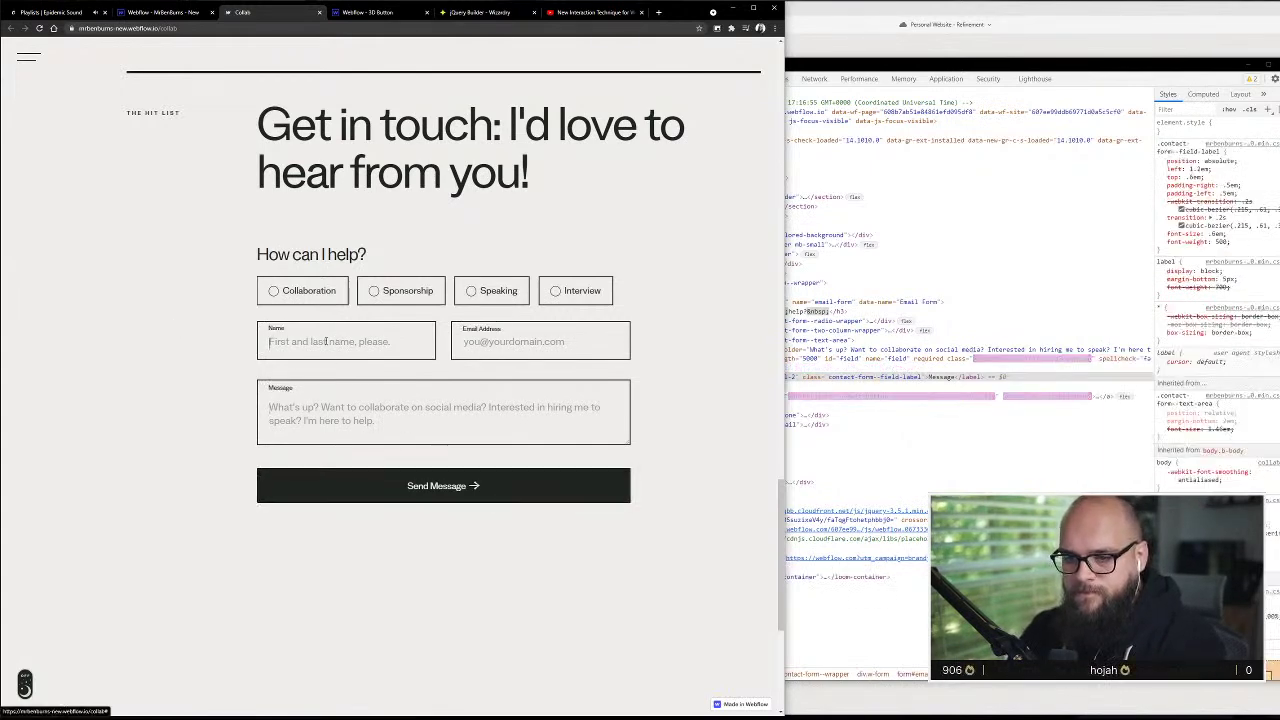
key("Tab")
key("Tab")
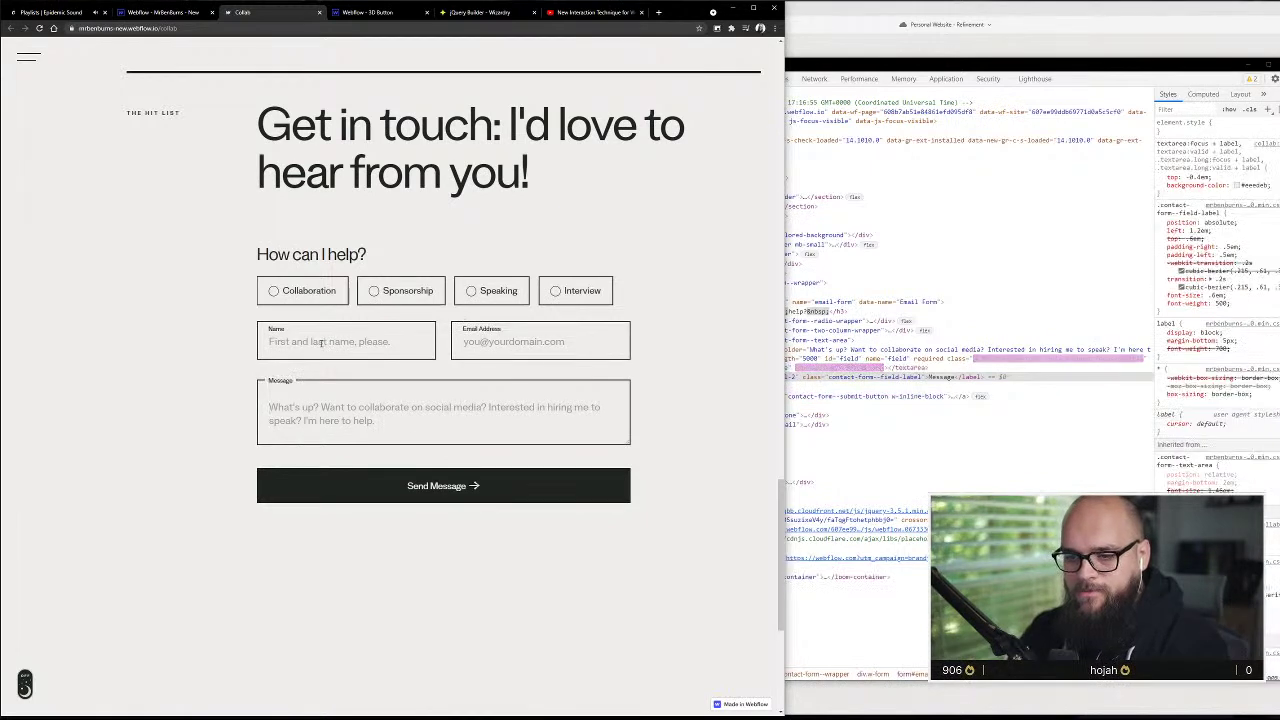
key("Tab")
left_click(320, 342)
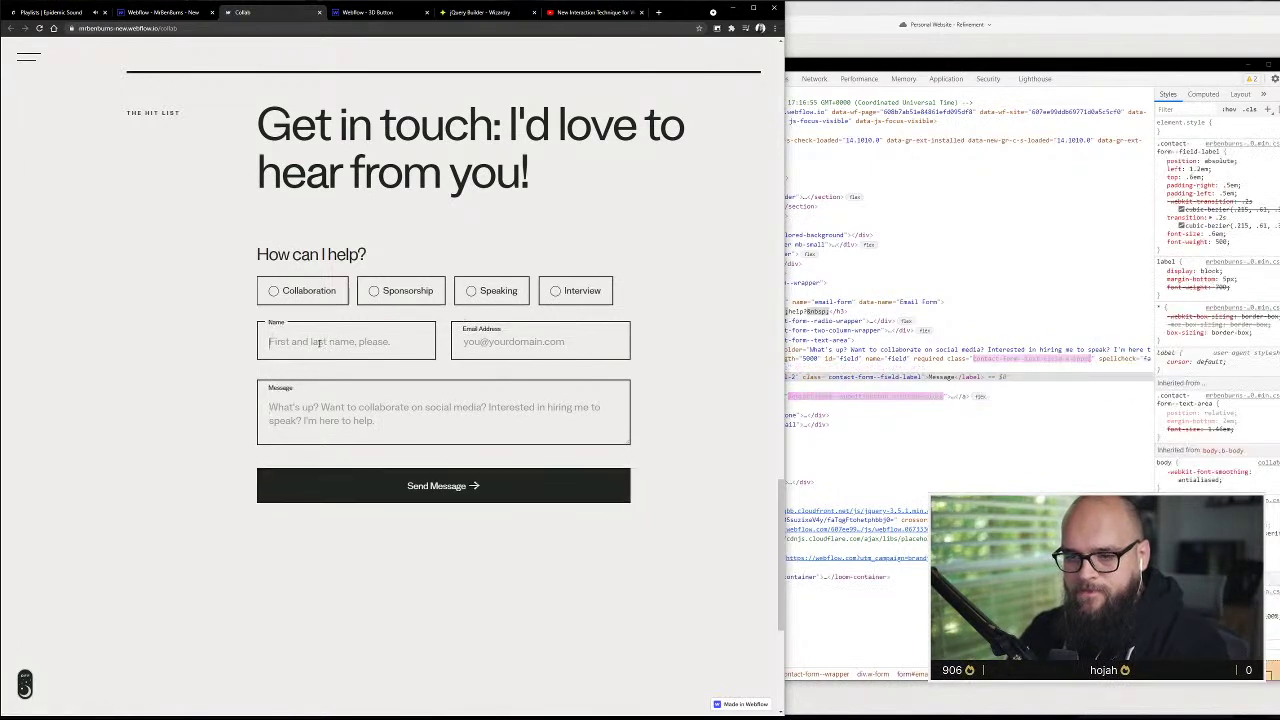
left_click(220, 335)
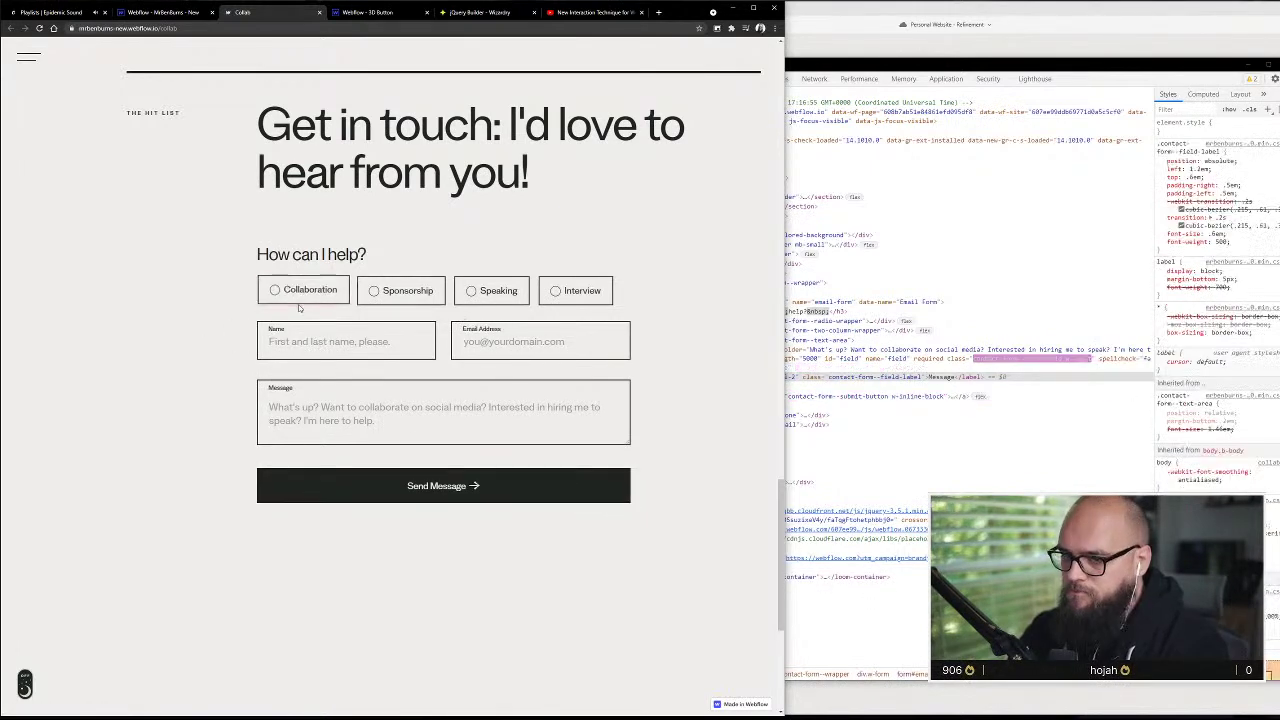
- Try Collaboration, Sponsorship, Speaking and Interview, ending with Collaboration selected
left_click(306, 298)
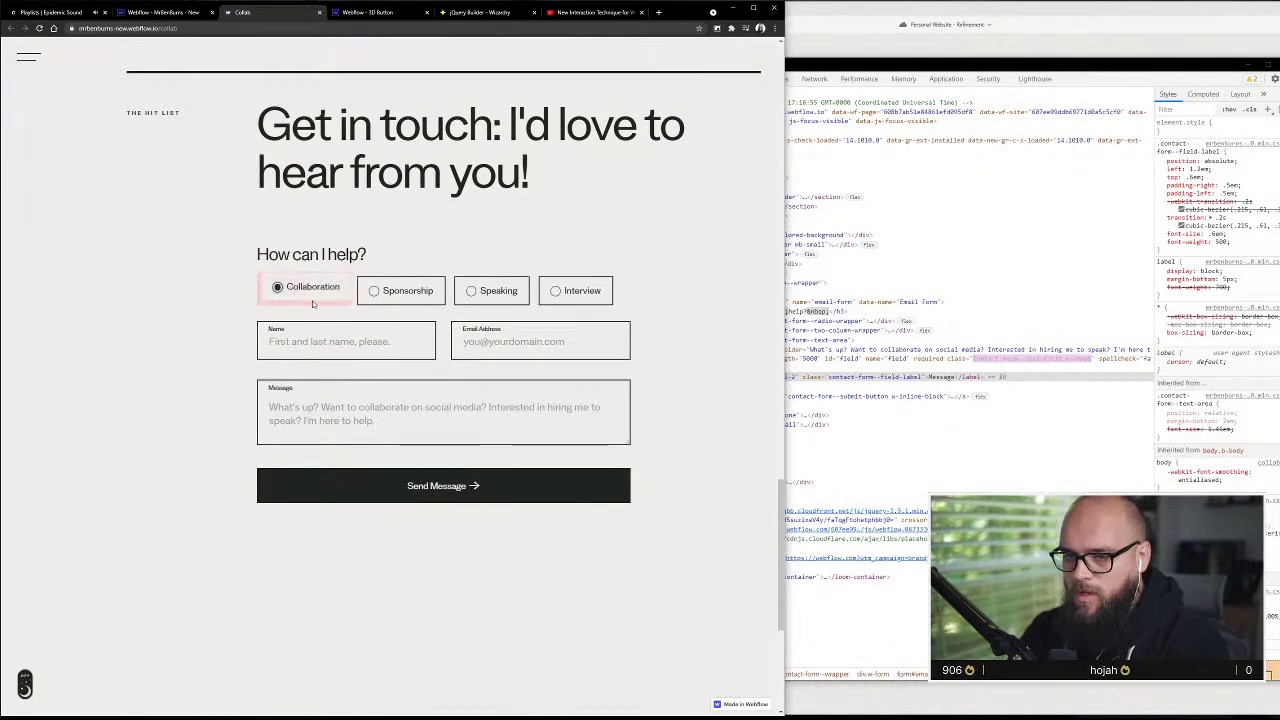
left_click(421, 290)
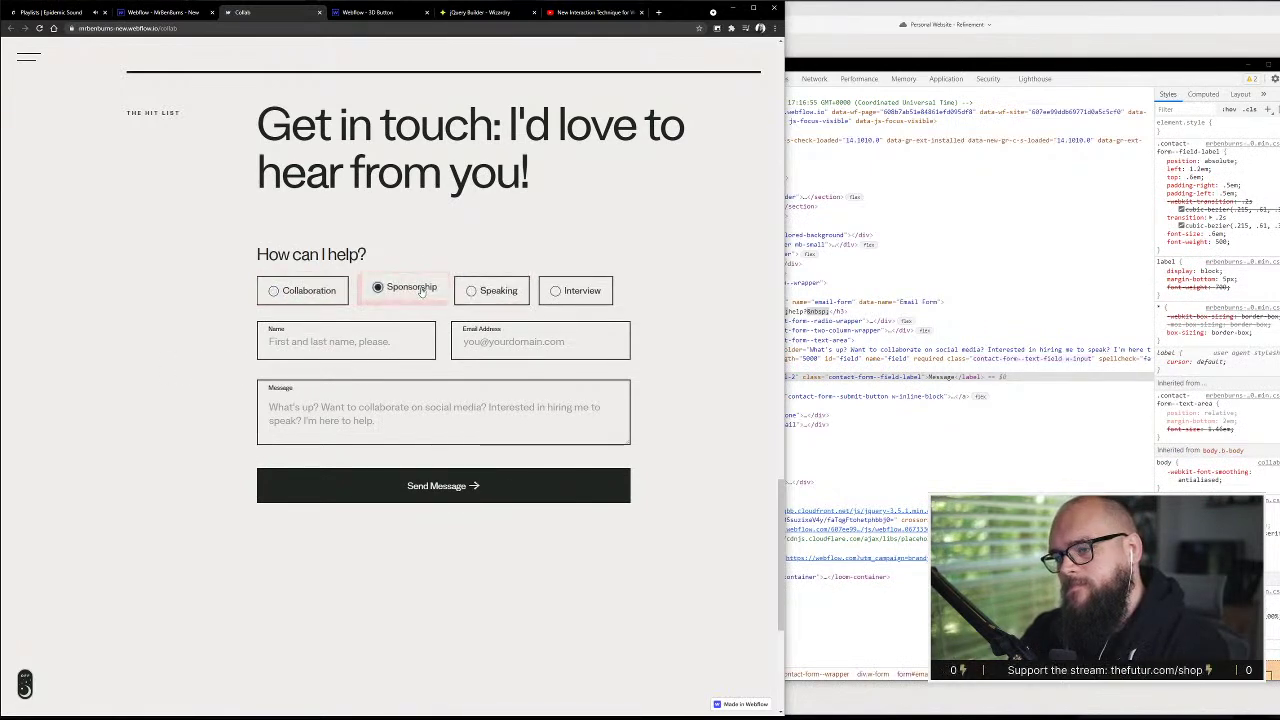
left_click(484, 290)
left_click(586, 290)
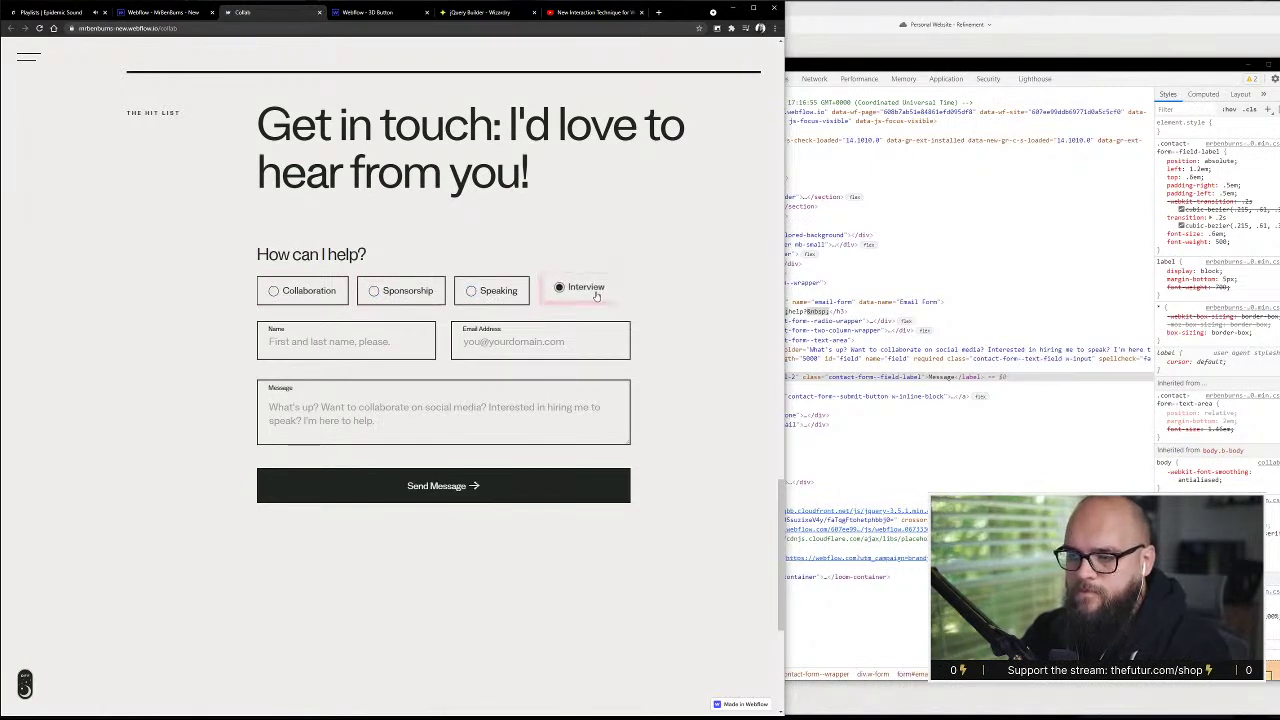
left_click(322, 290)
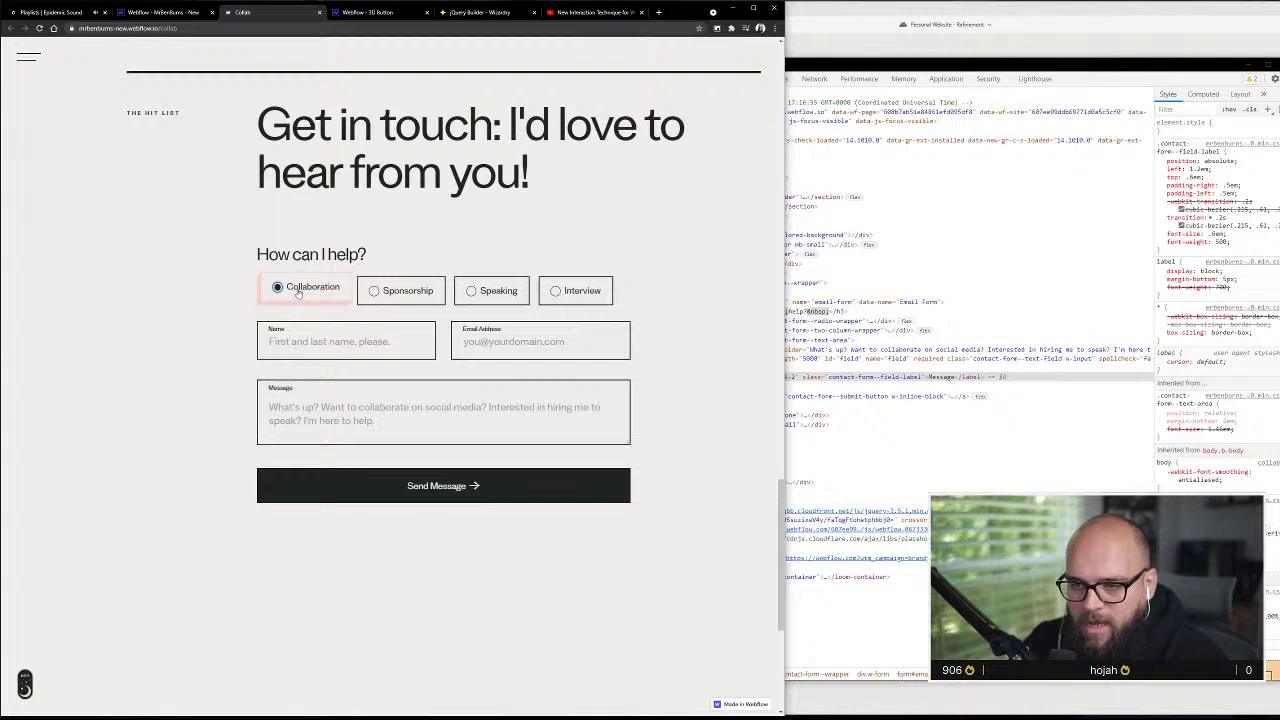
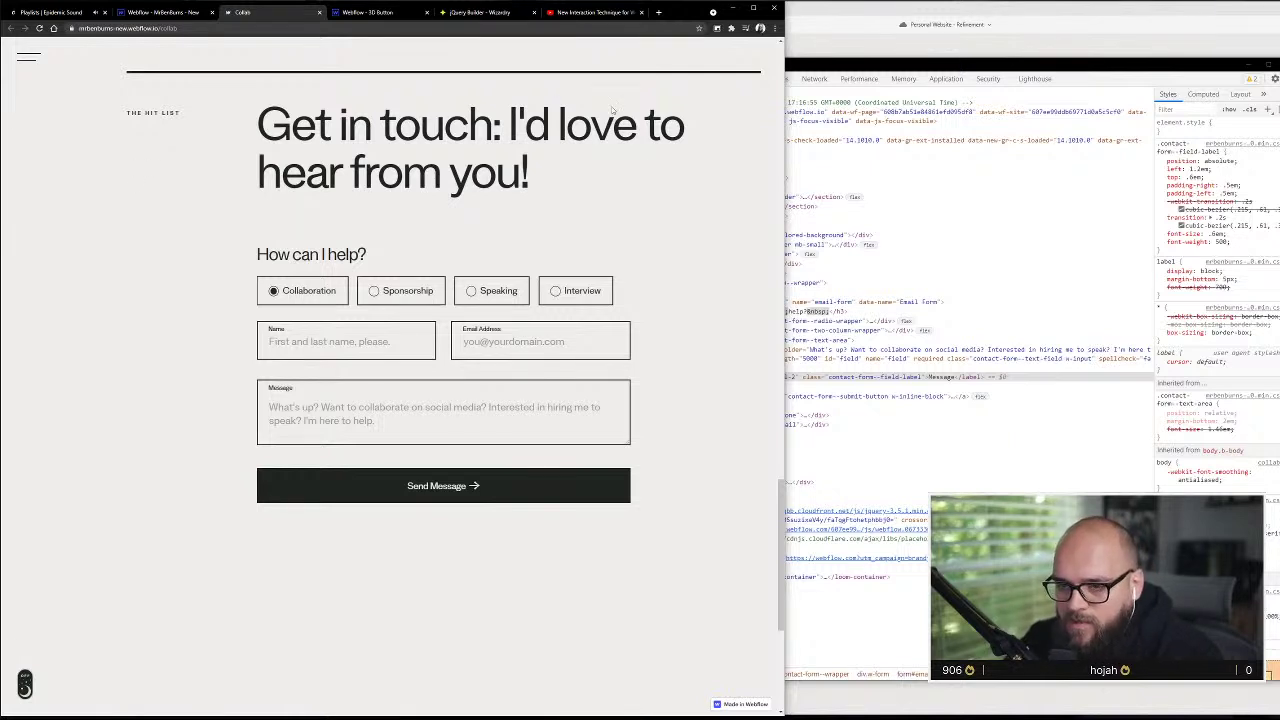
- Recheck focus styles on the Email Address, Name, Collaboration option and Message fields
left_click(526, 341)
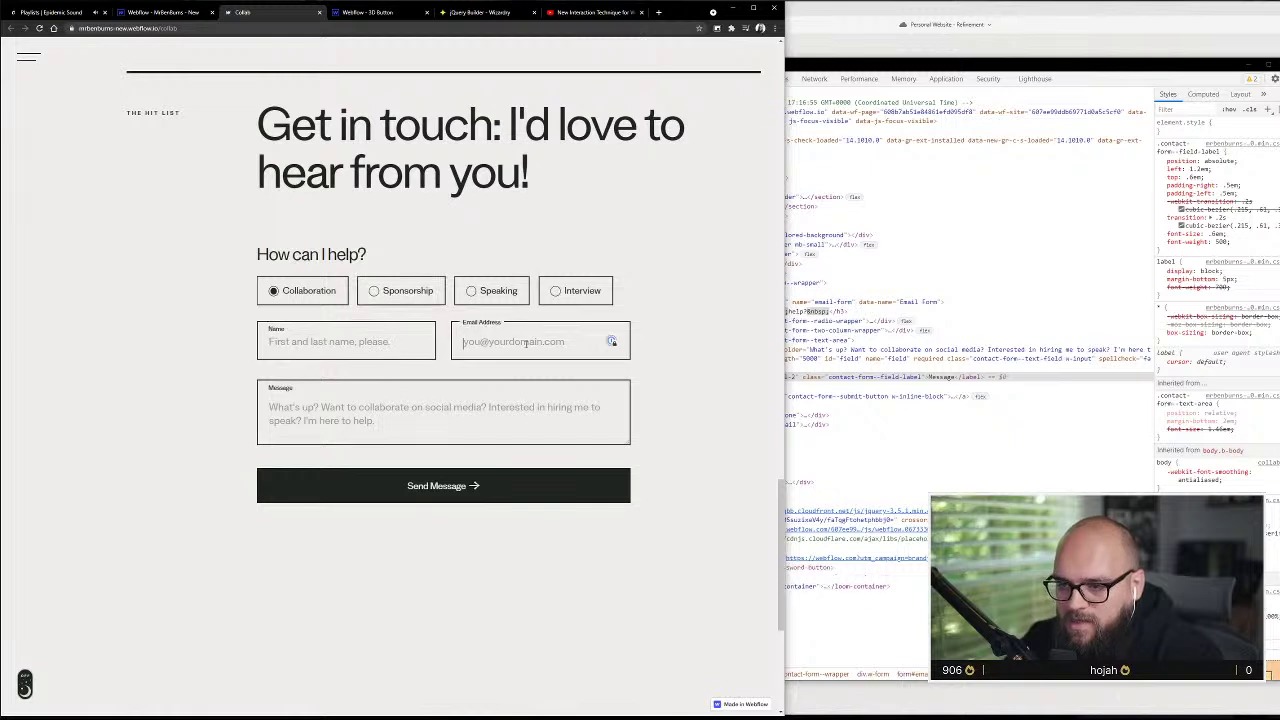
key("shift+Tab")
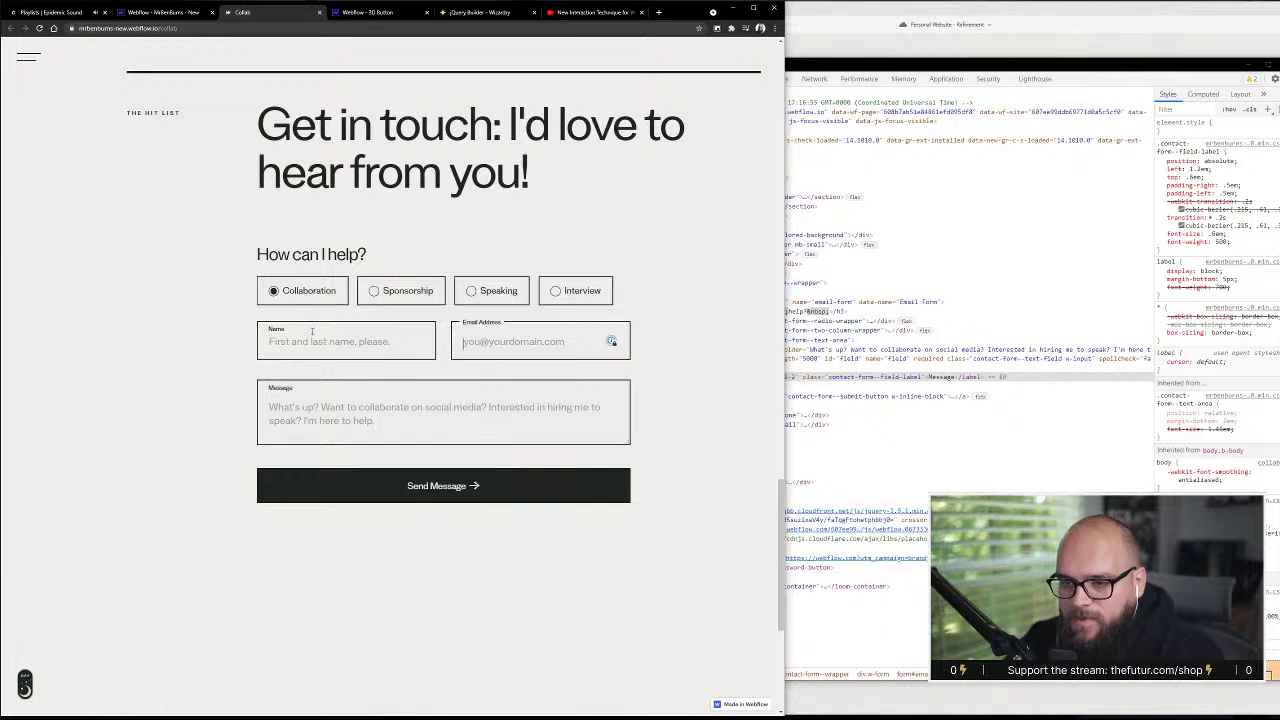
left_click(268, 287)
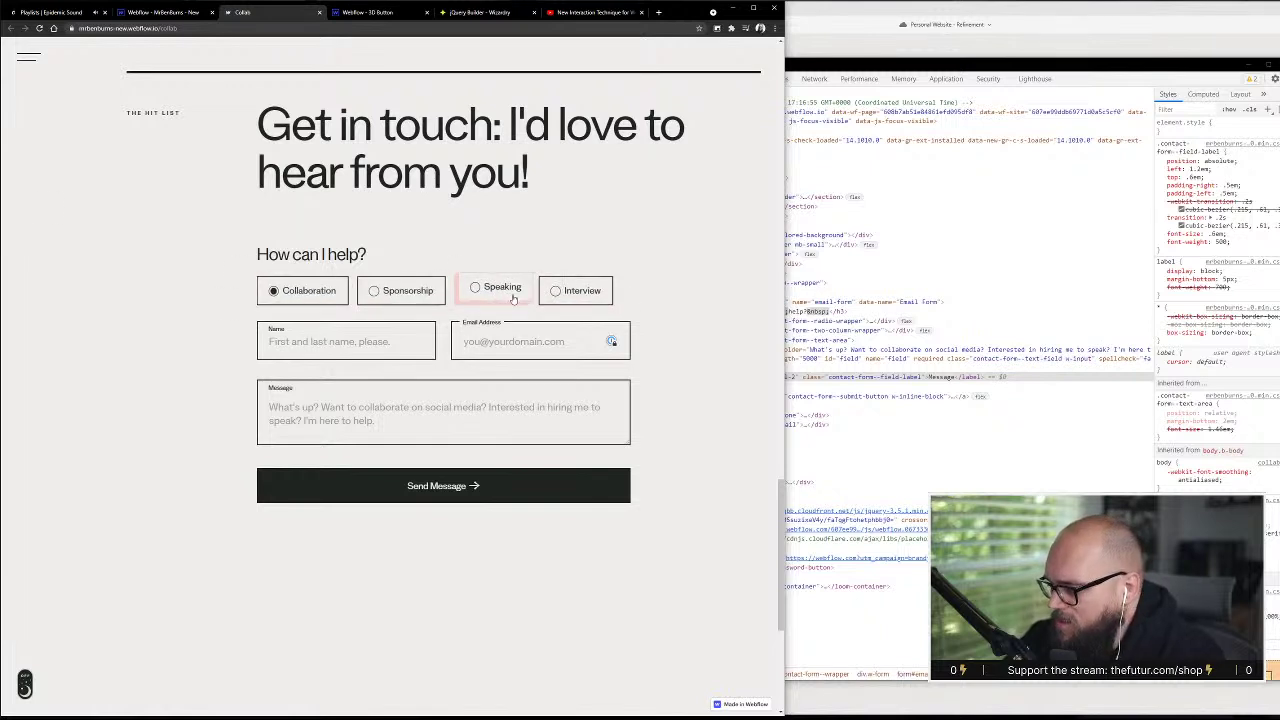
left_click(359, 341)
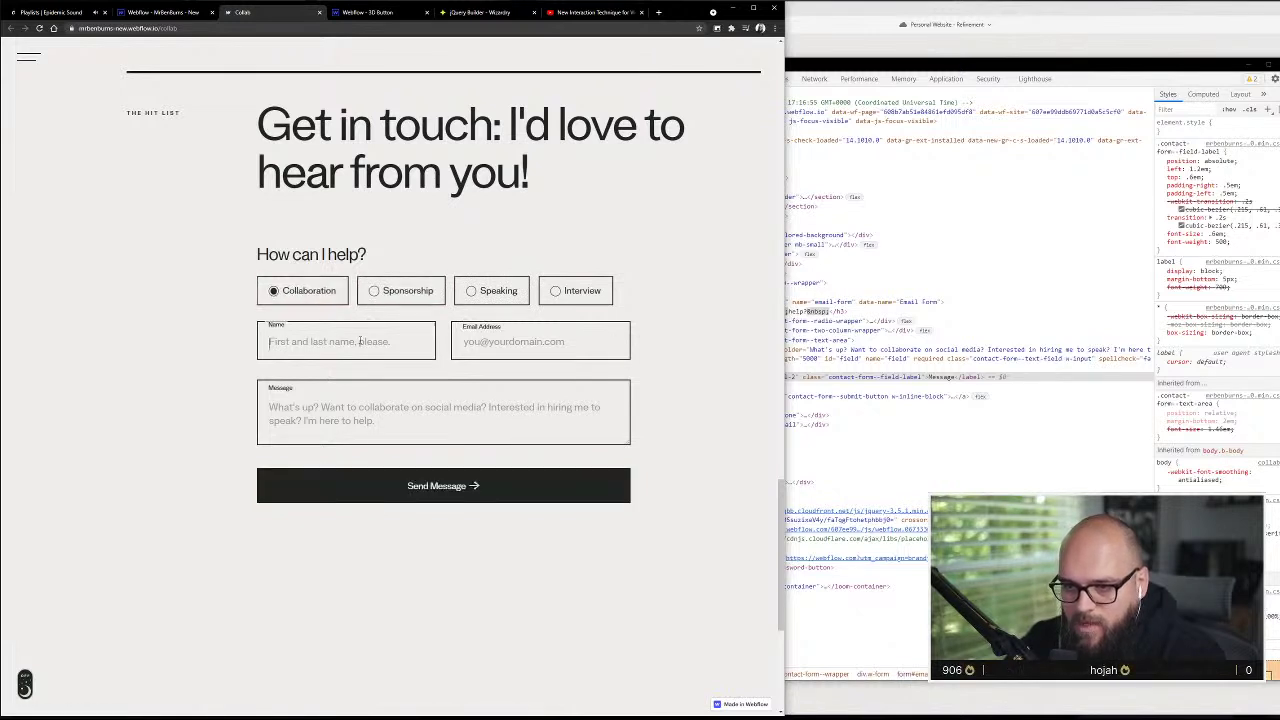
left_click(392, 385)
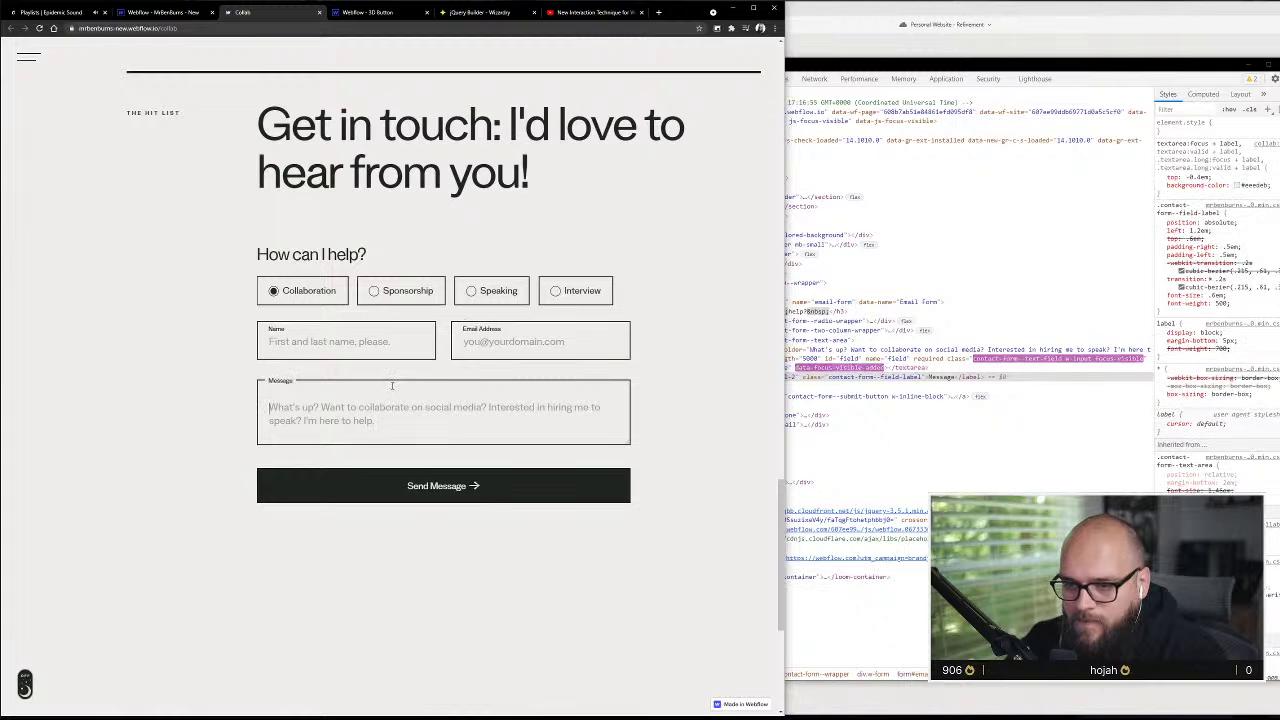
- Close the developer tools window and widen Chrome to fill the screen
left_click(1000, 66)
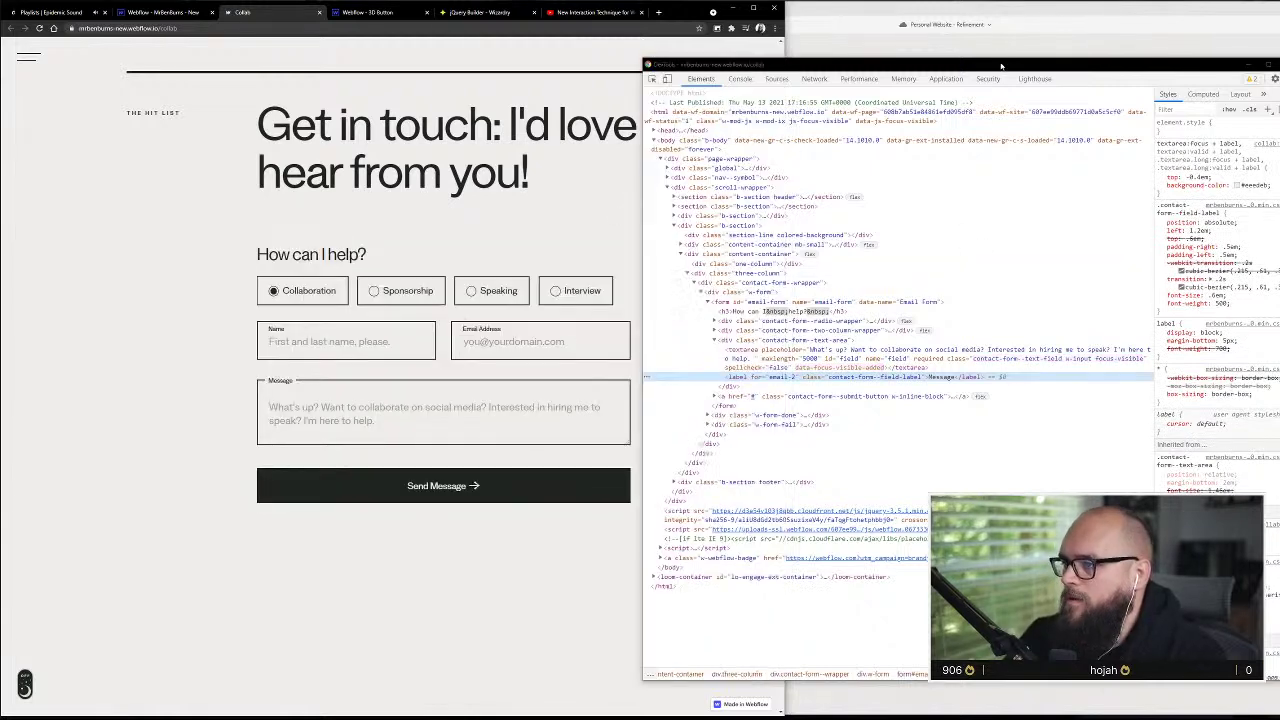
key("F12")
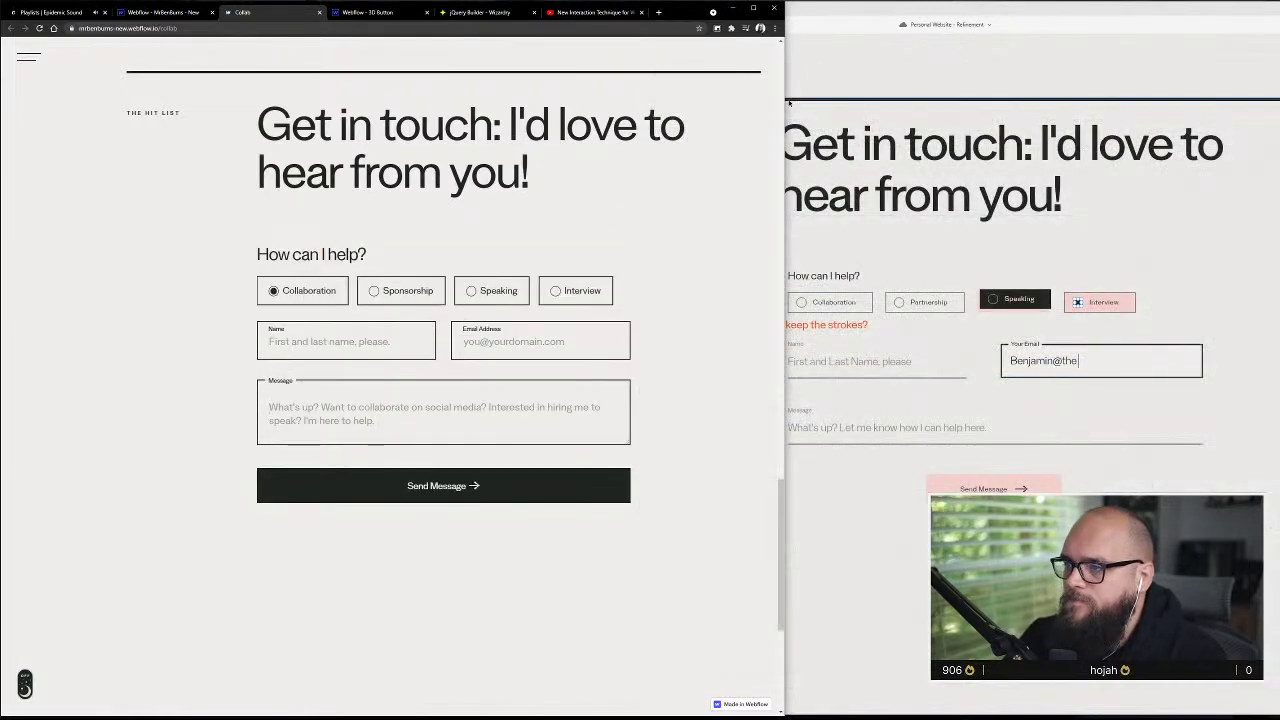
left_click_drag(785, 100, 1279, 100)
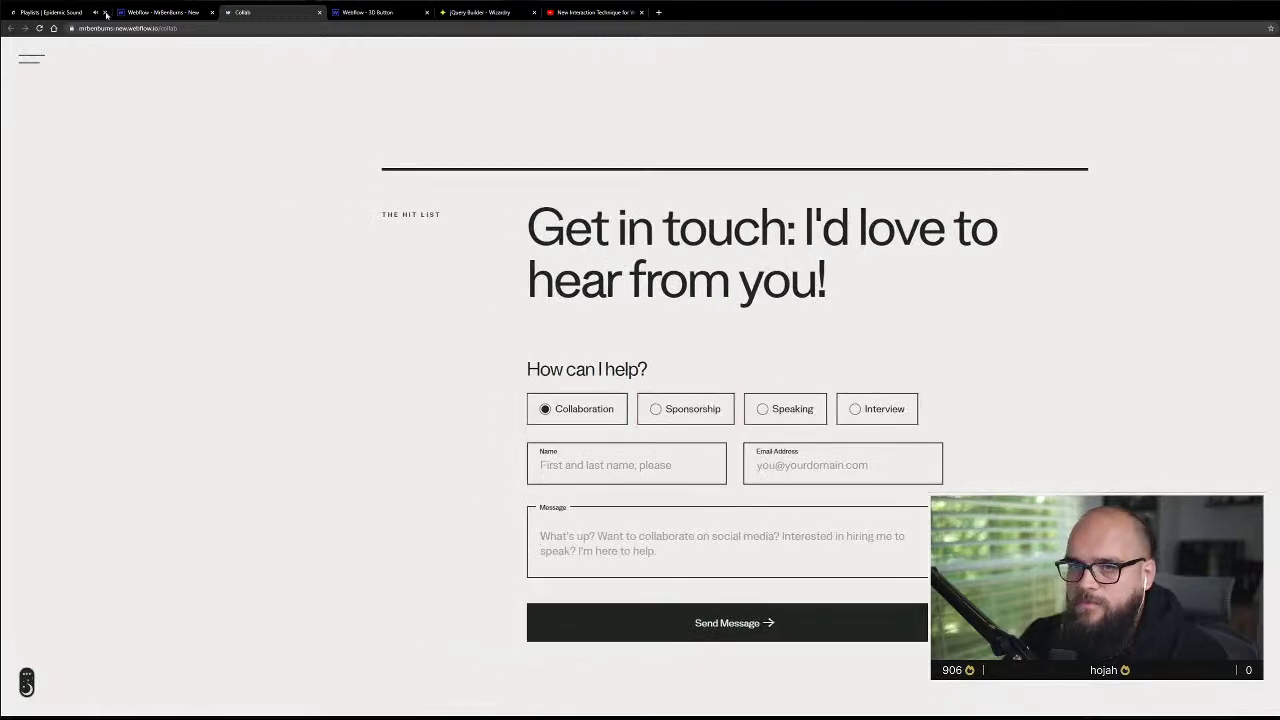
- Back in the Webflow Designer, drag the canvas edges narrower to preview the contact form's reflow
left_click(168, 14)
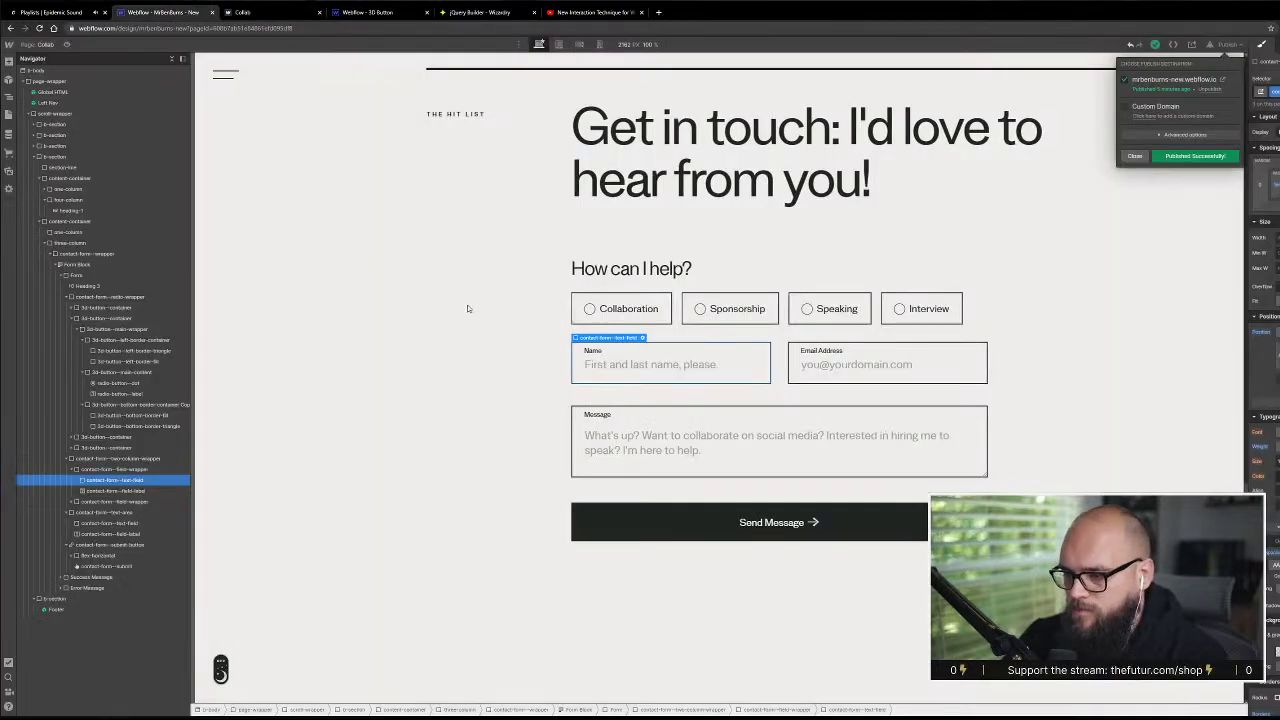
left_click(467, 308)
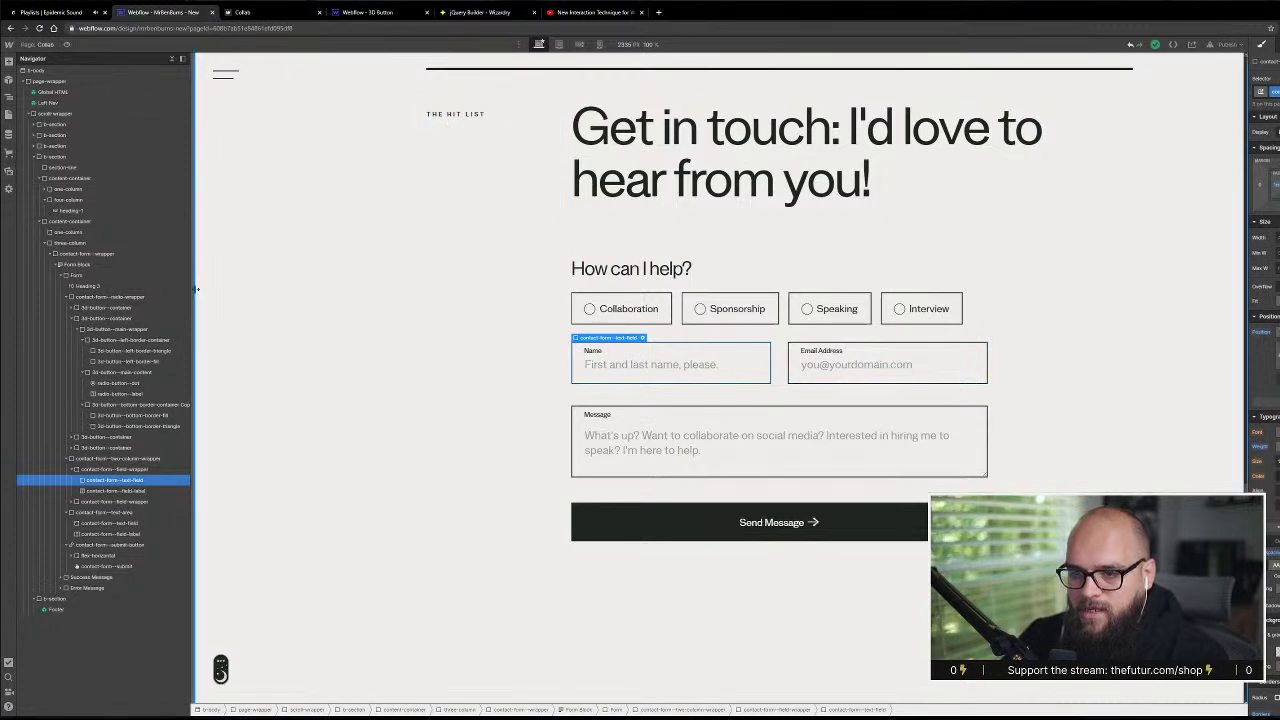
left_click_drag(196, 289, 346, 314)
scroll(480, 214, "up", 3)
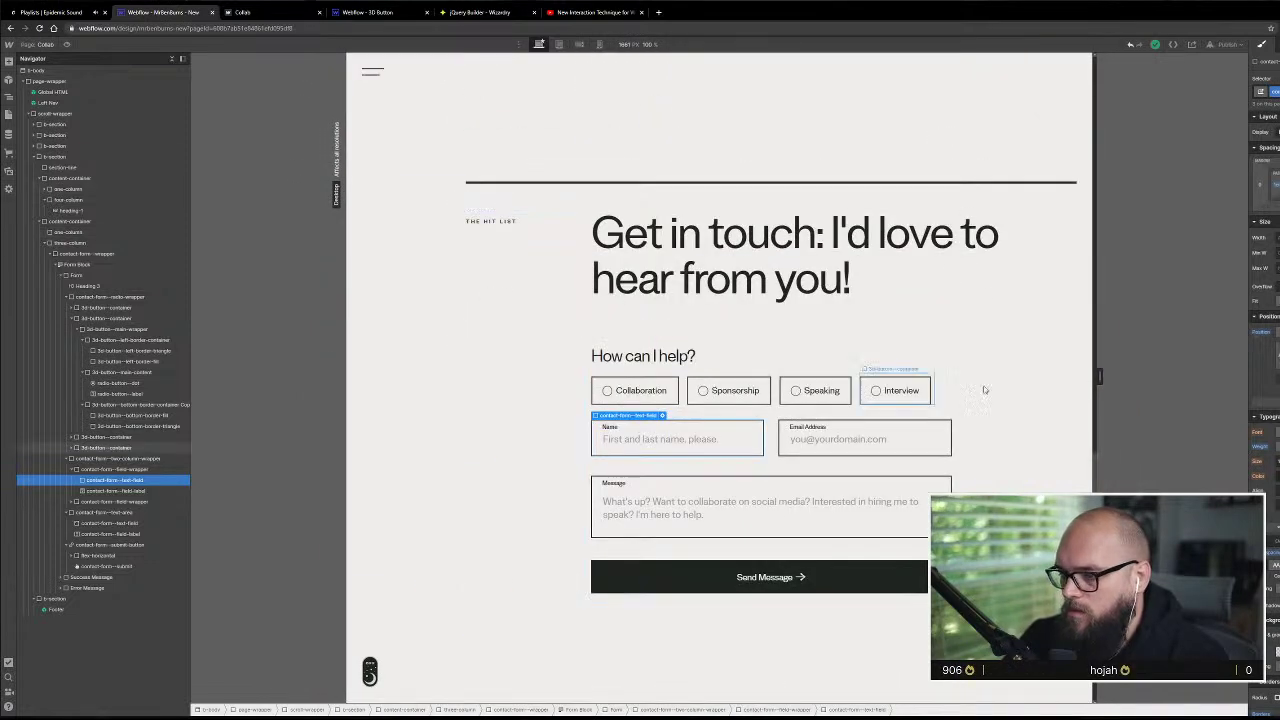
left_click_drag(1105, 378, 984, 376)
left_click_drag(970, 698, 1200, 698)
scroll(842, 463, "down", 5)
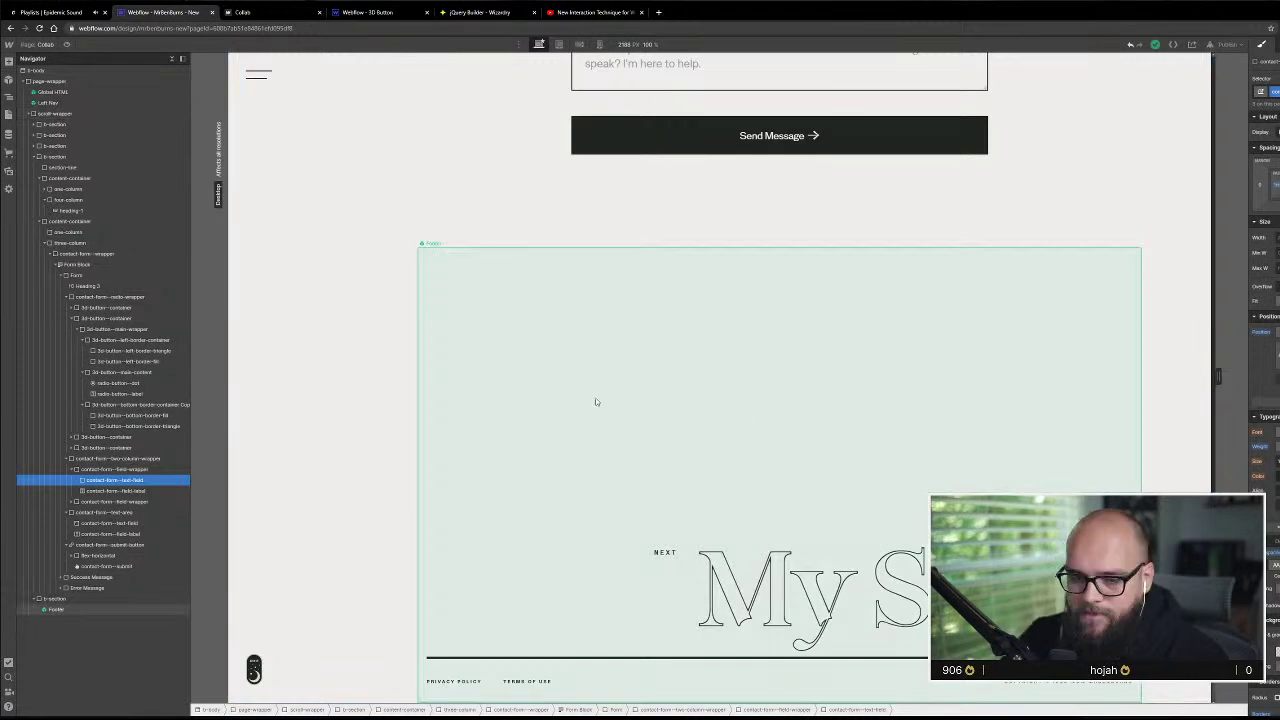
scroll(790, 322, "up", 5)
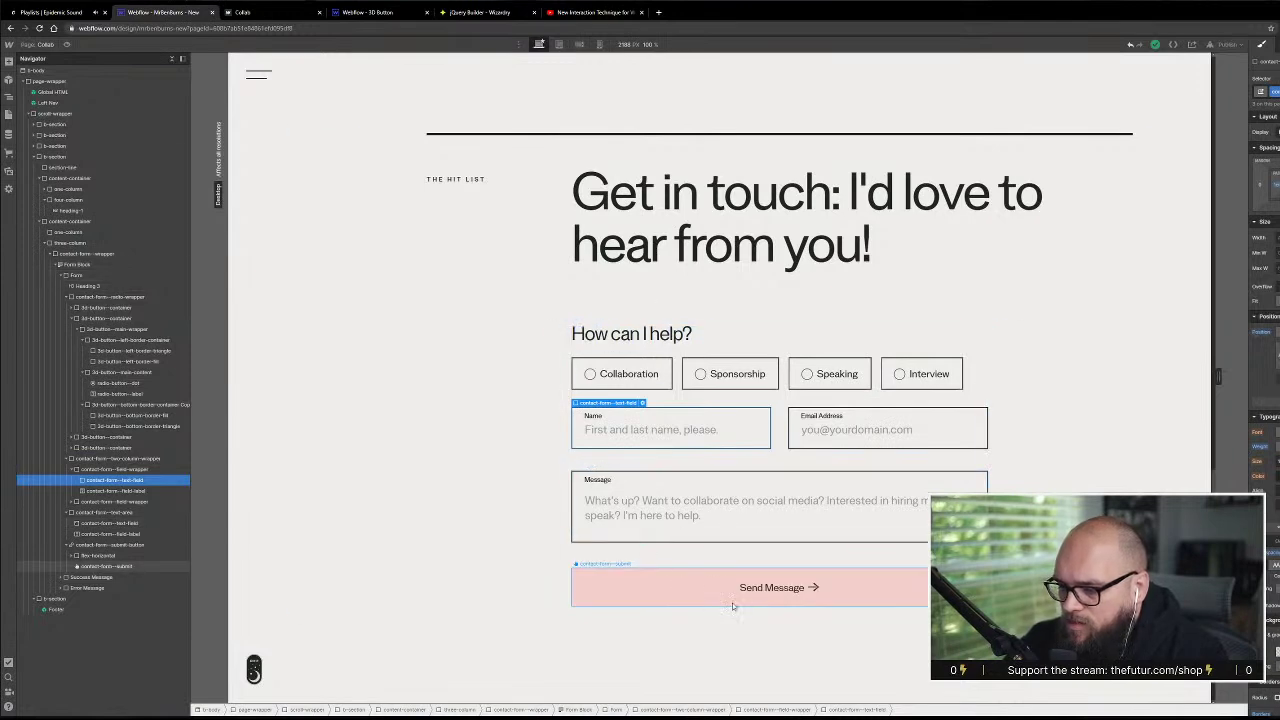
- Select the Send Message button and inspect its transition easing curve and property list
left_click(704, 593)
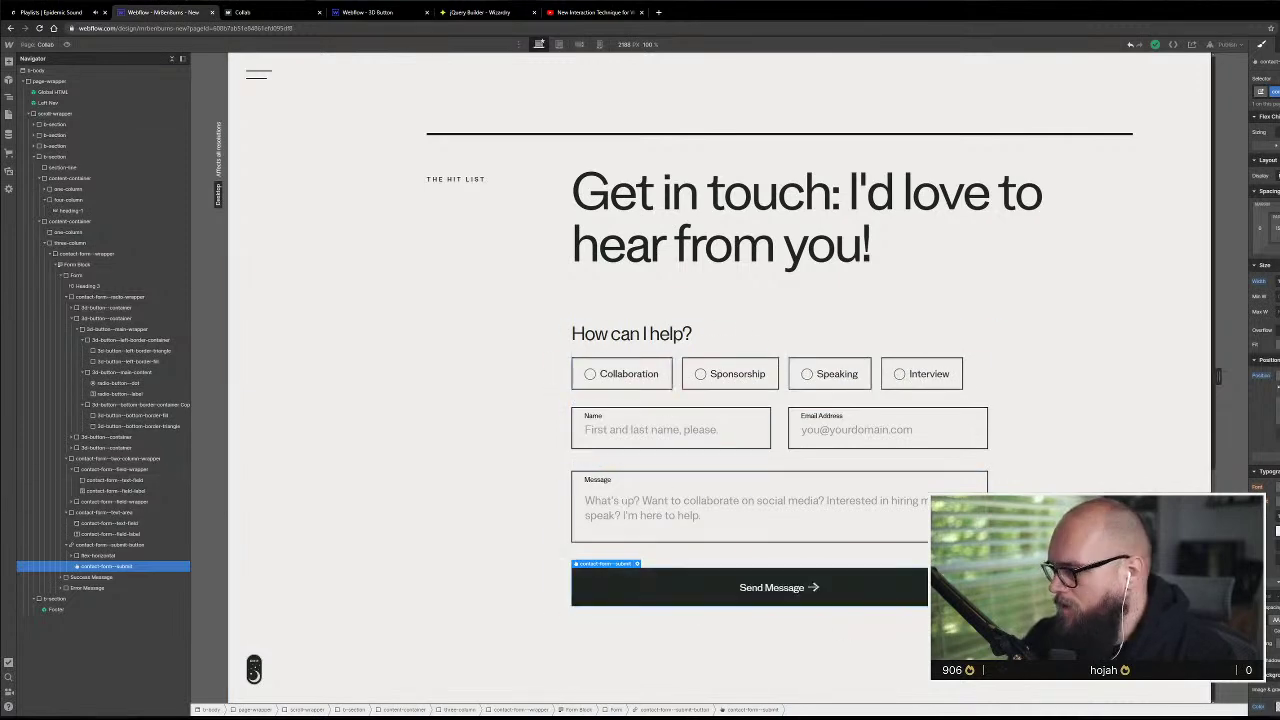
scroll(1264, 300, "down", 3)
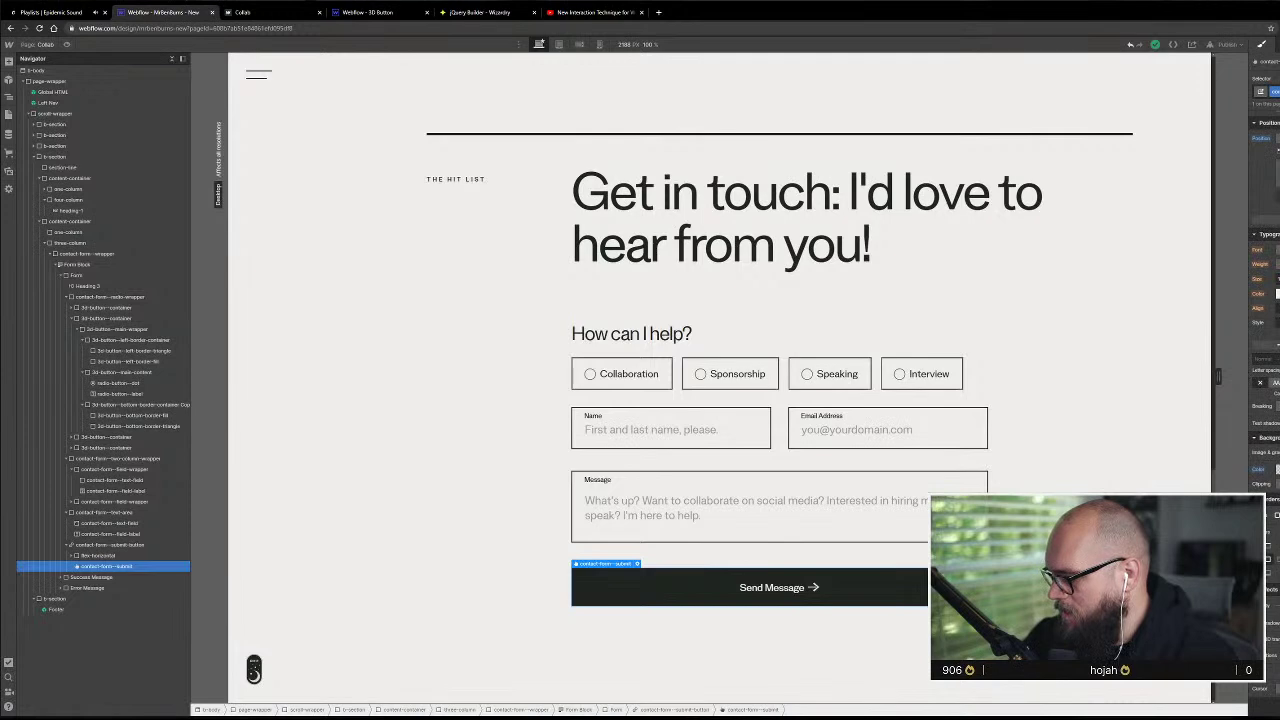
left_click(1276, 651)
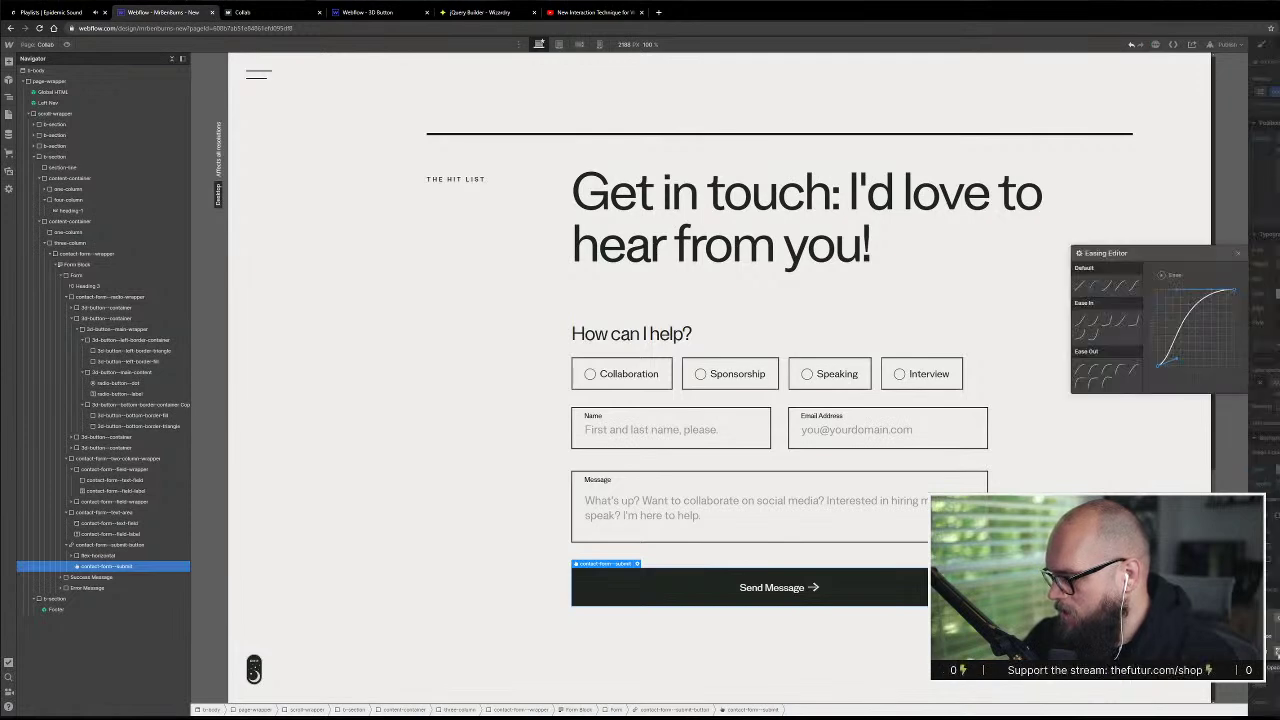
left_click(1104, 370)
left_click(1038, 445)
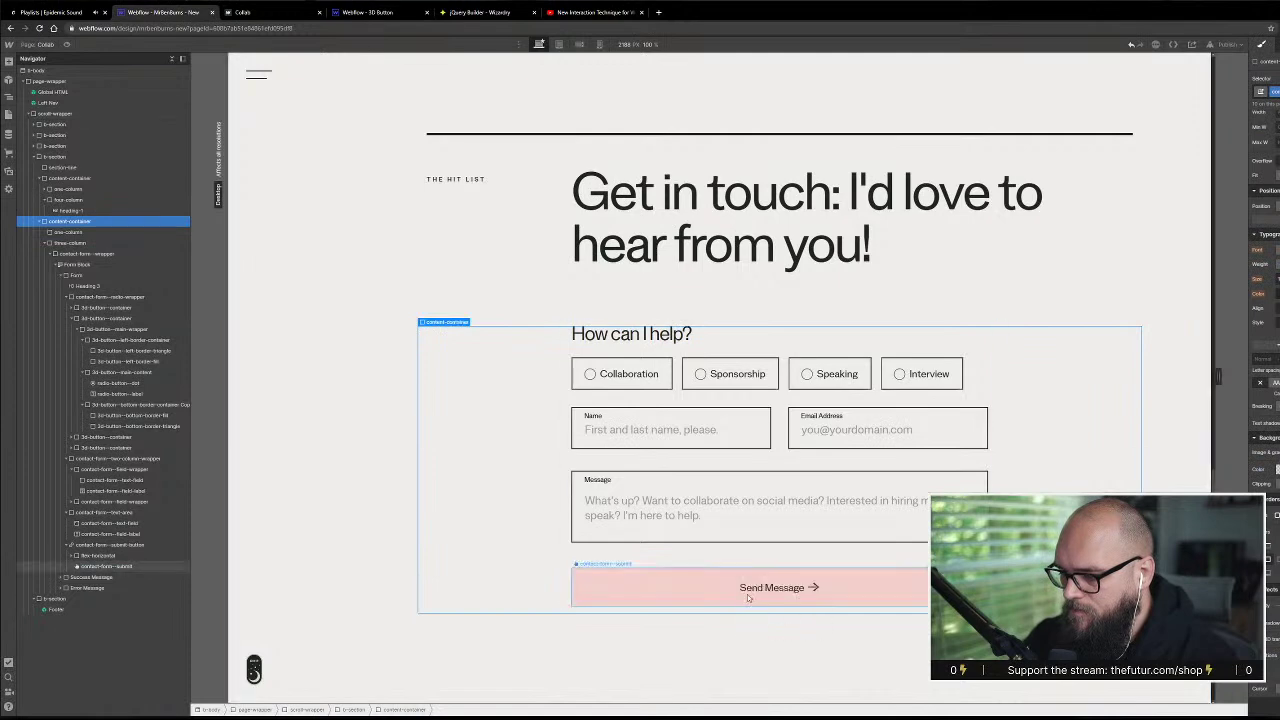
left_click(700, 587)
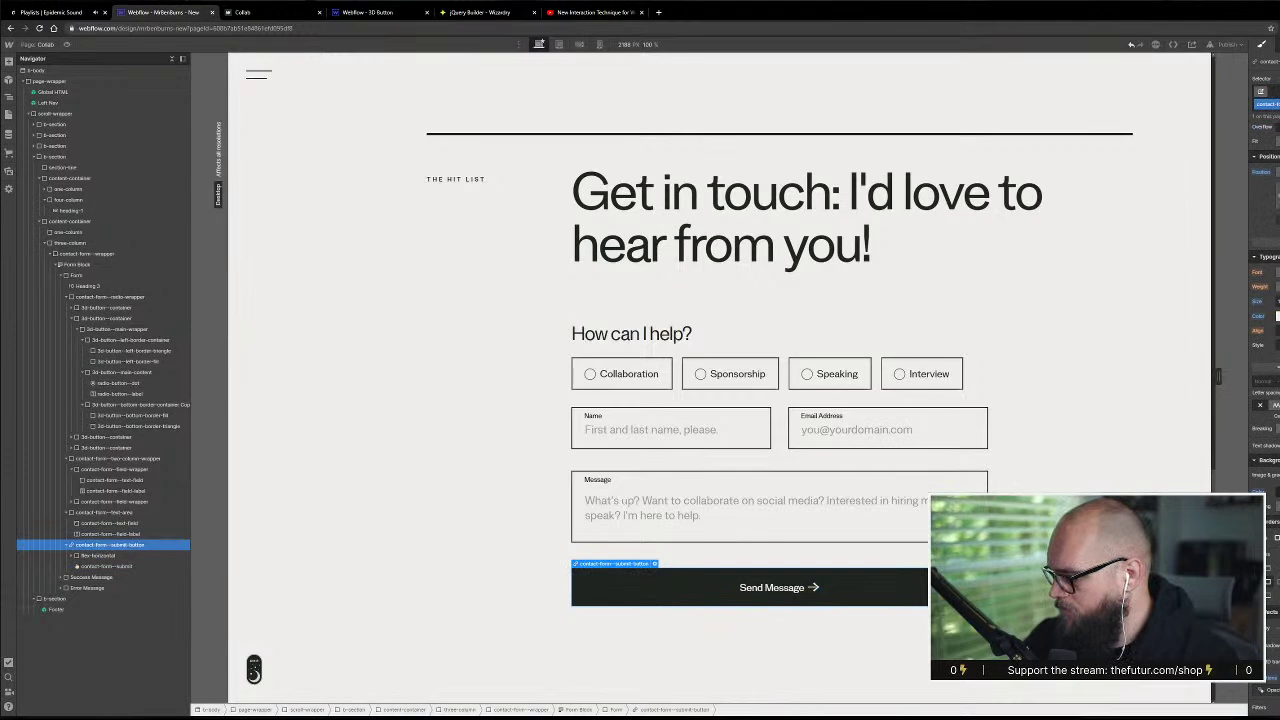
left_click(1272, 690)
left_click(1276, 645)
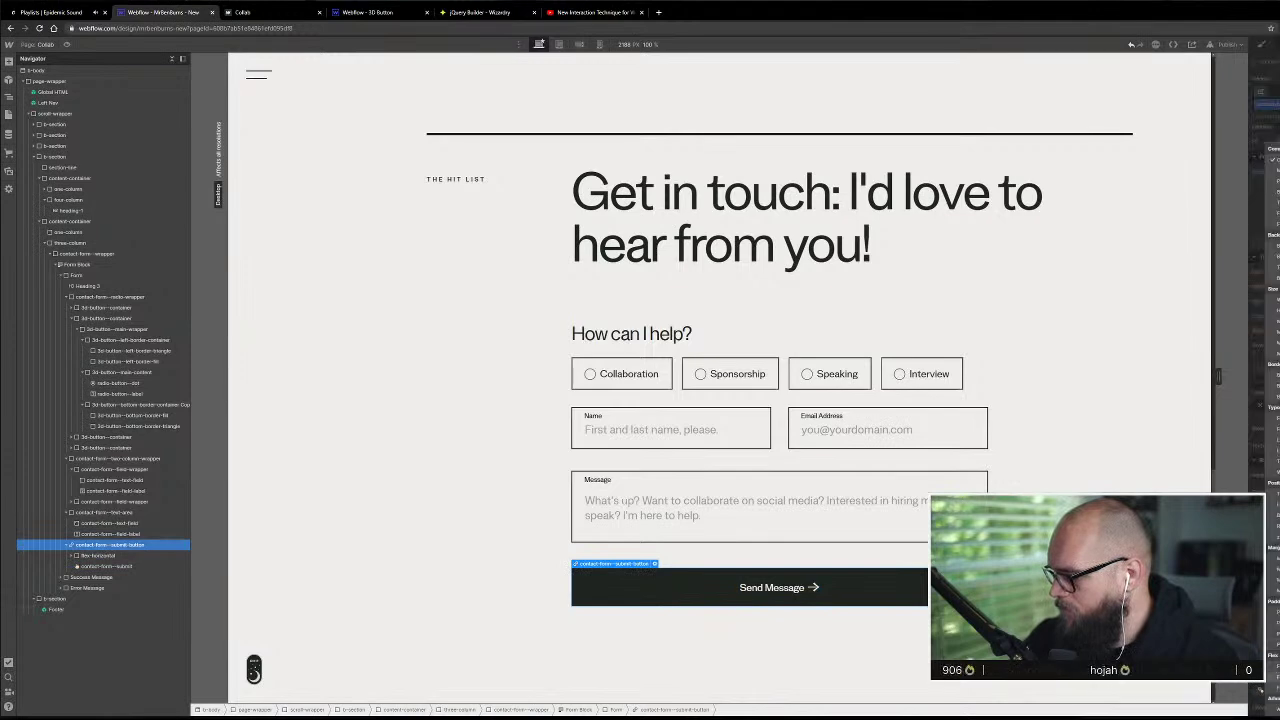
left_click(1180, 620)
- Select the form's container, section and Left Nav, then scroll to the page top
left_click(1040, 598)
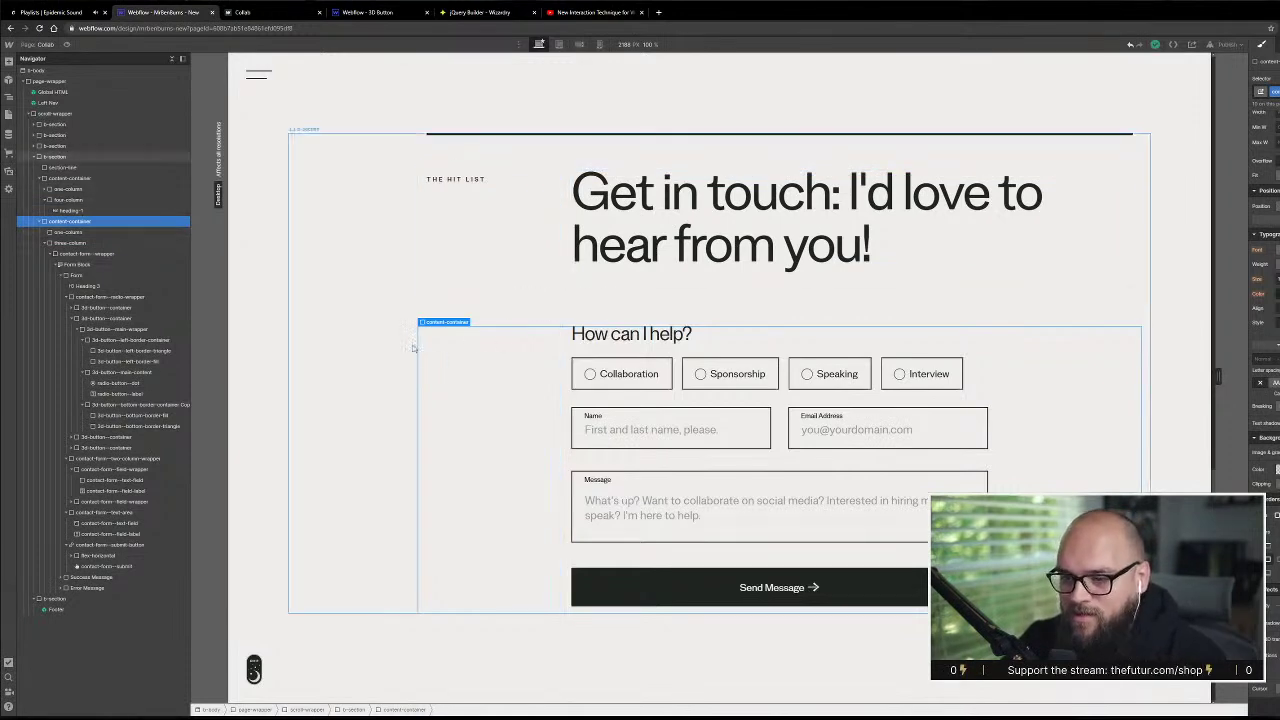
left_click(449, 351)
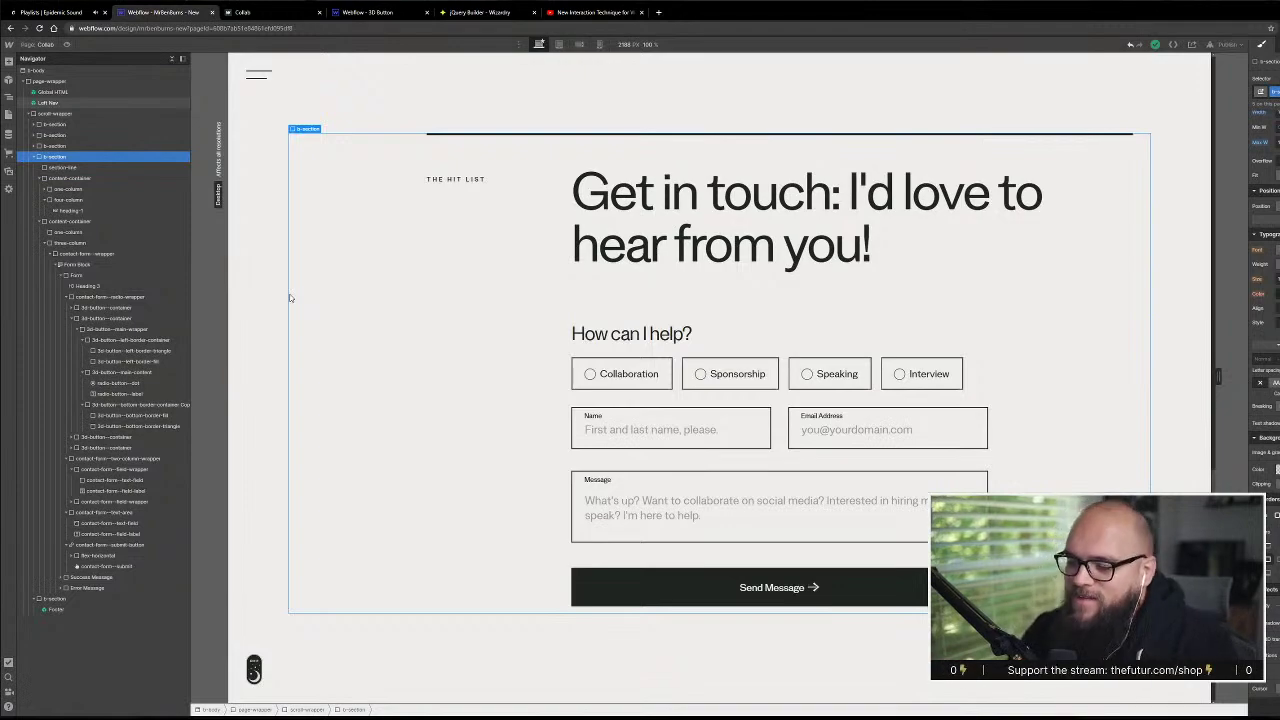
left_click(257, 471)
scroll(298, 487, "up", 6)
scroll(298, 487, "up", 10)
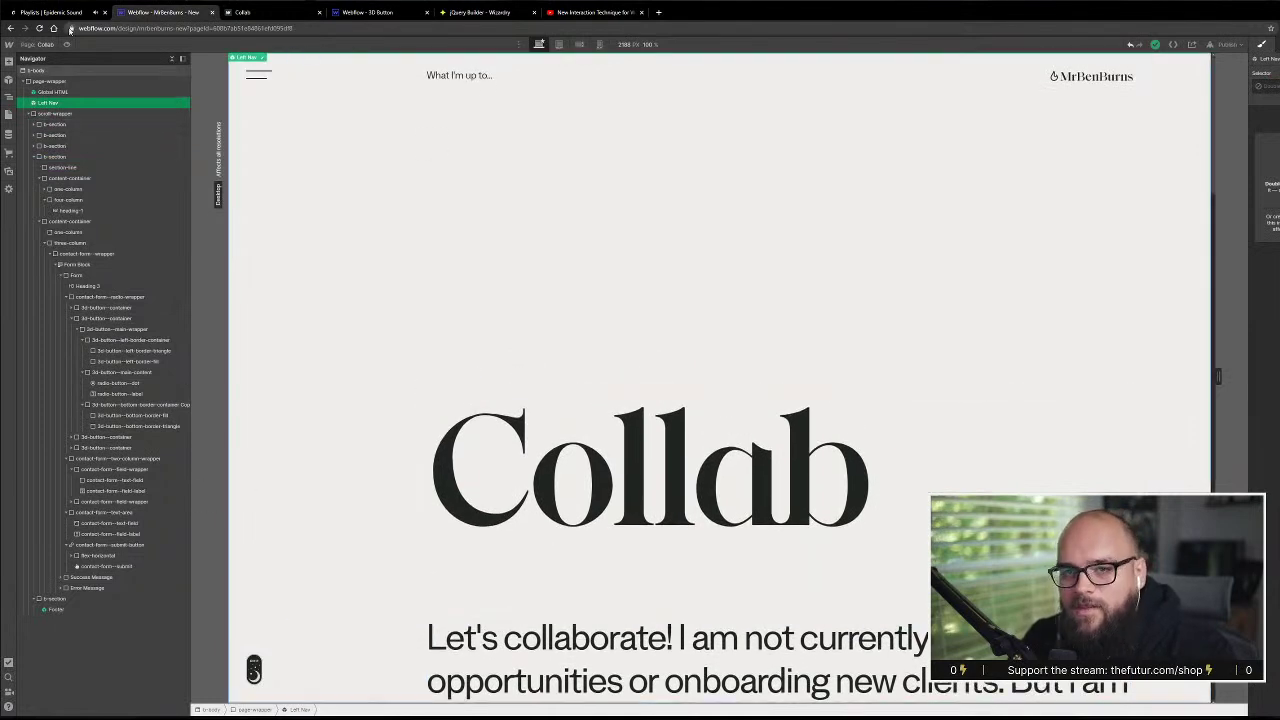
- Preview the Now page in the Designer, then switch to the published Collab page tab
left_click(9, 115)
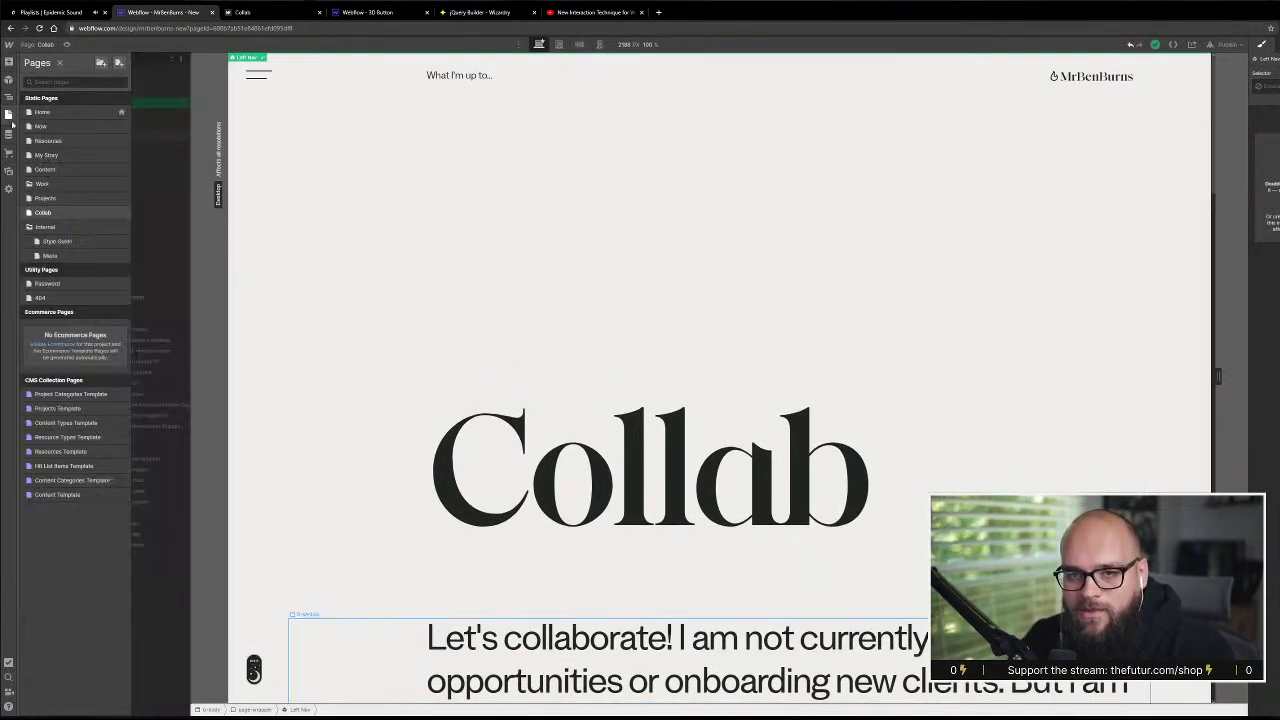
left_click(40, 126)
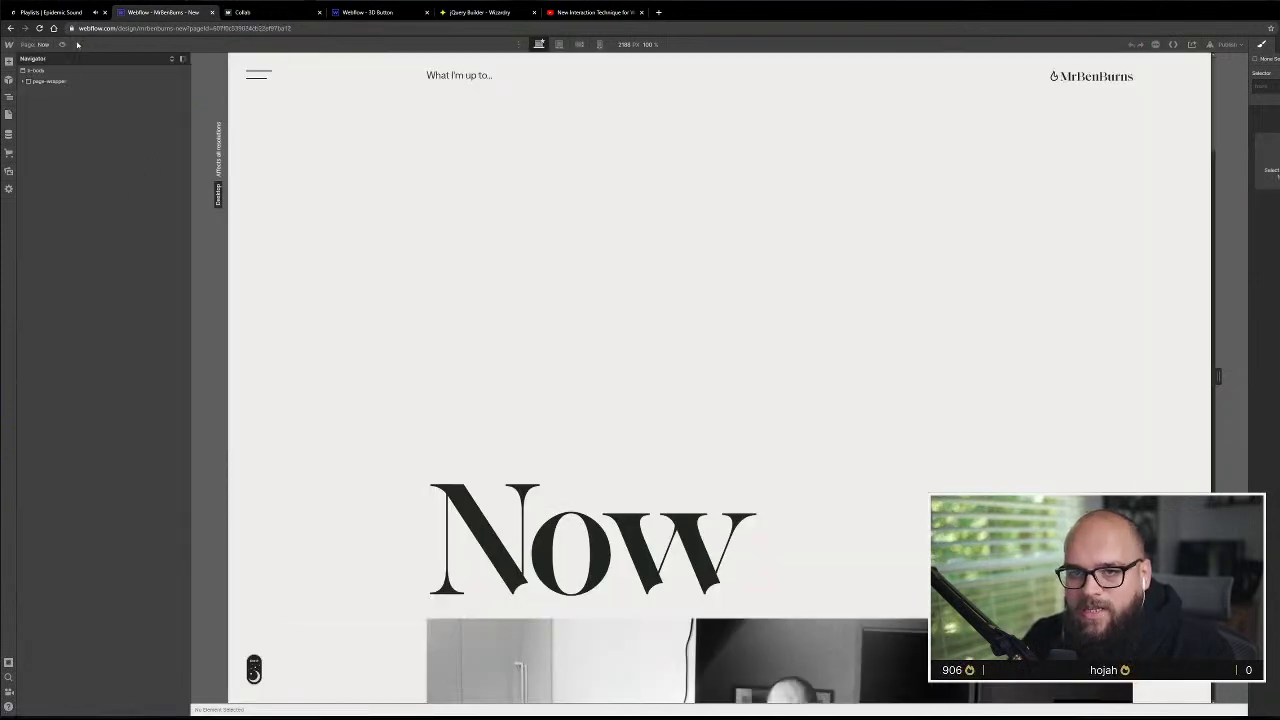
left_click(62, 44)
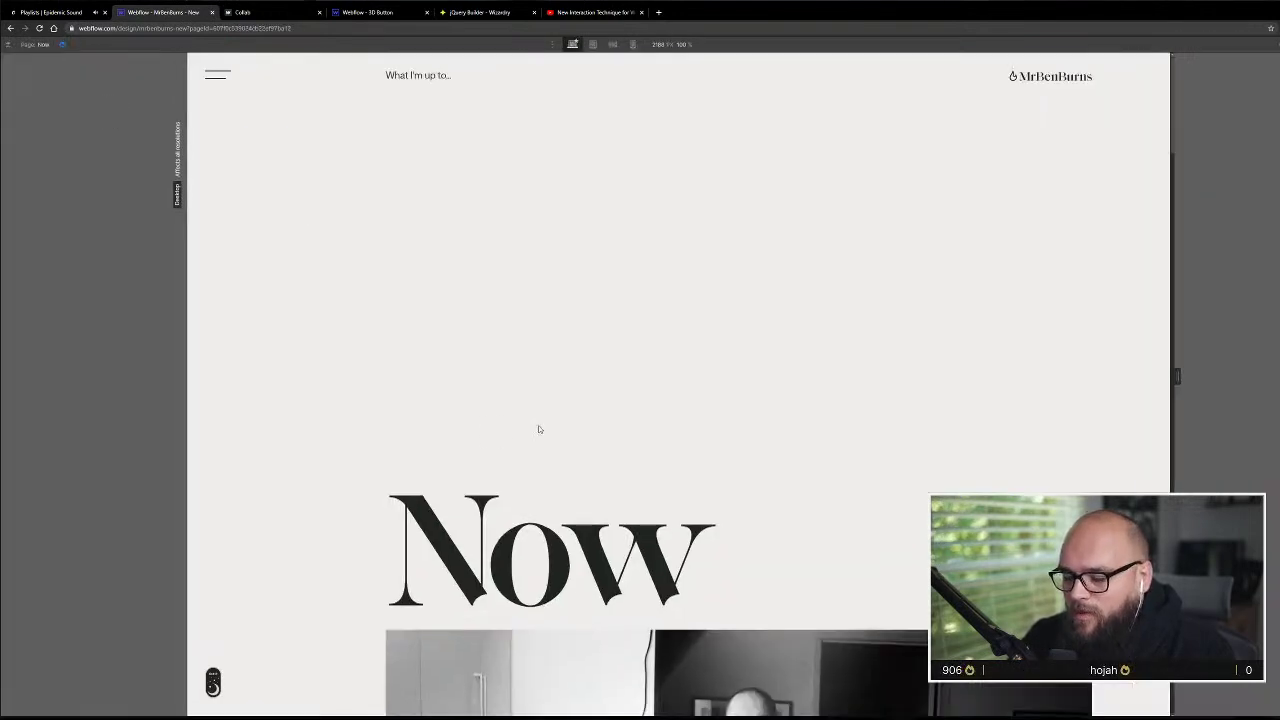
scroll(538, 429, "down", 8)
scroll(526, 443, "up", 2)
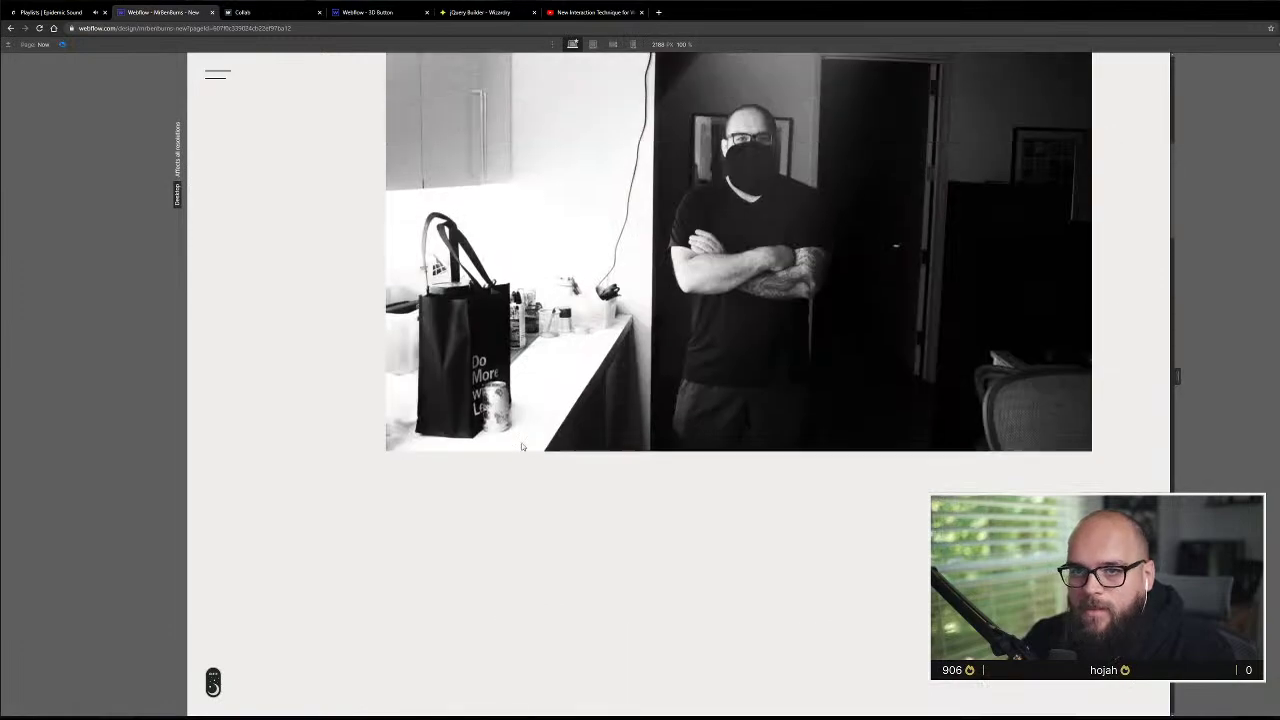
scroll(521, 447, "up", 1)
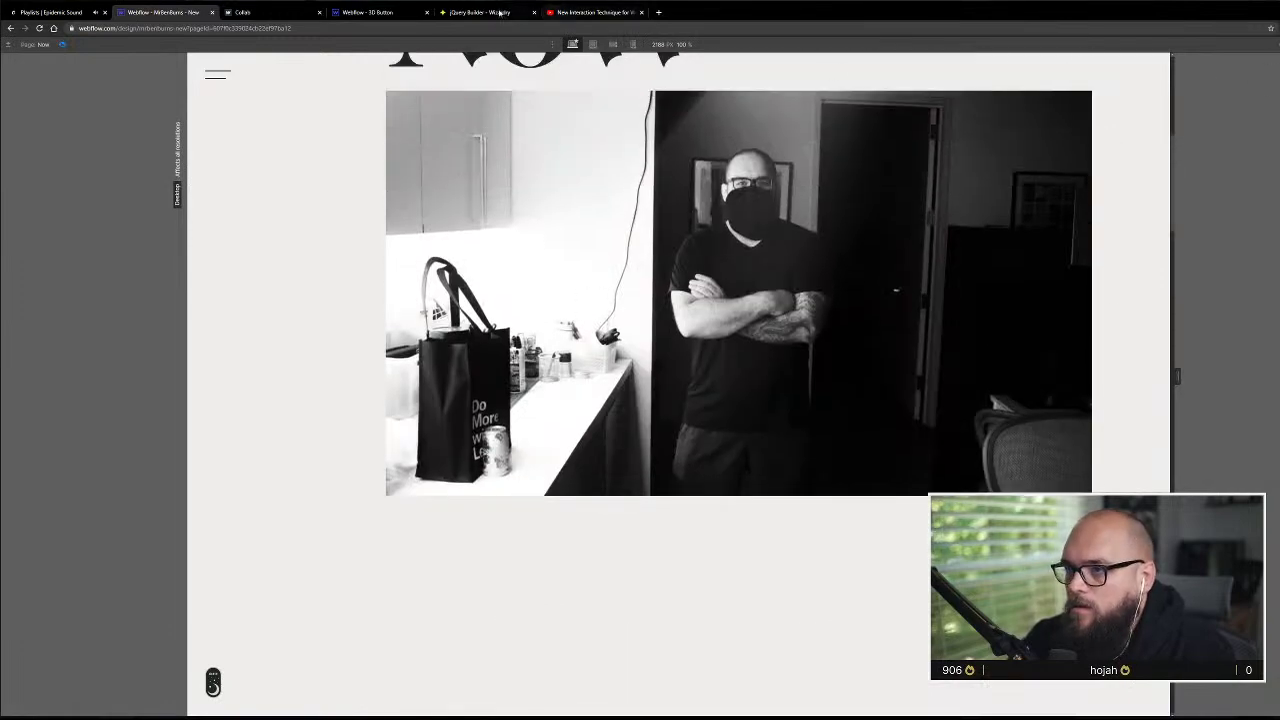
left_click(254, 15)
scroll(423, 343, "up", 10)
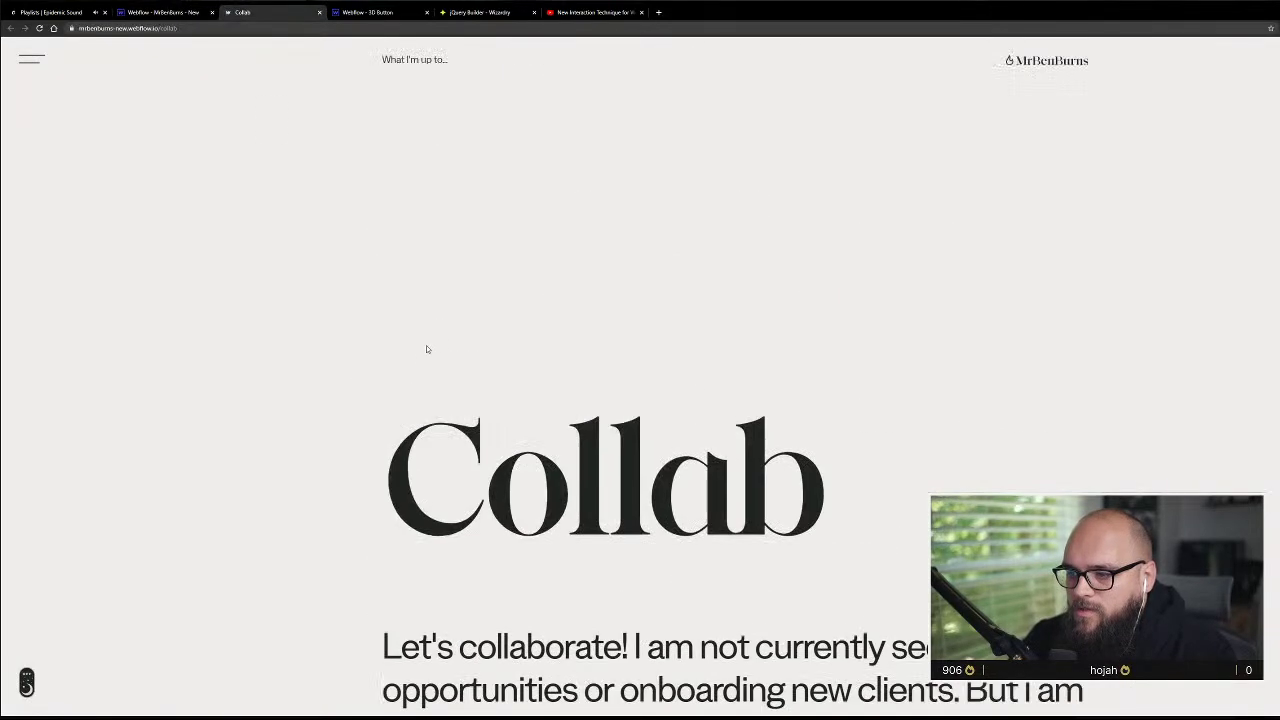
- Scroll the live Collab page, then go to the Now page through the hamburger menu
scroll(426, 345, "down", 5)
scroll(426, 345, "down", 6)
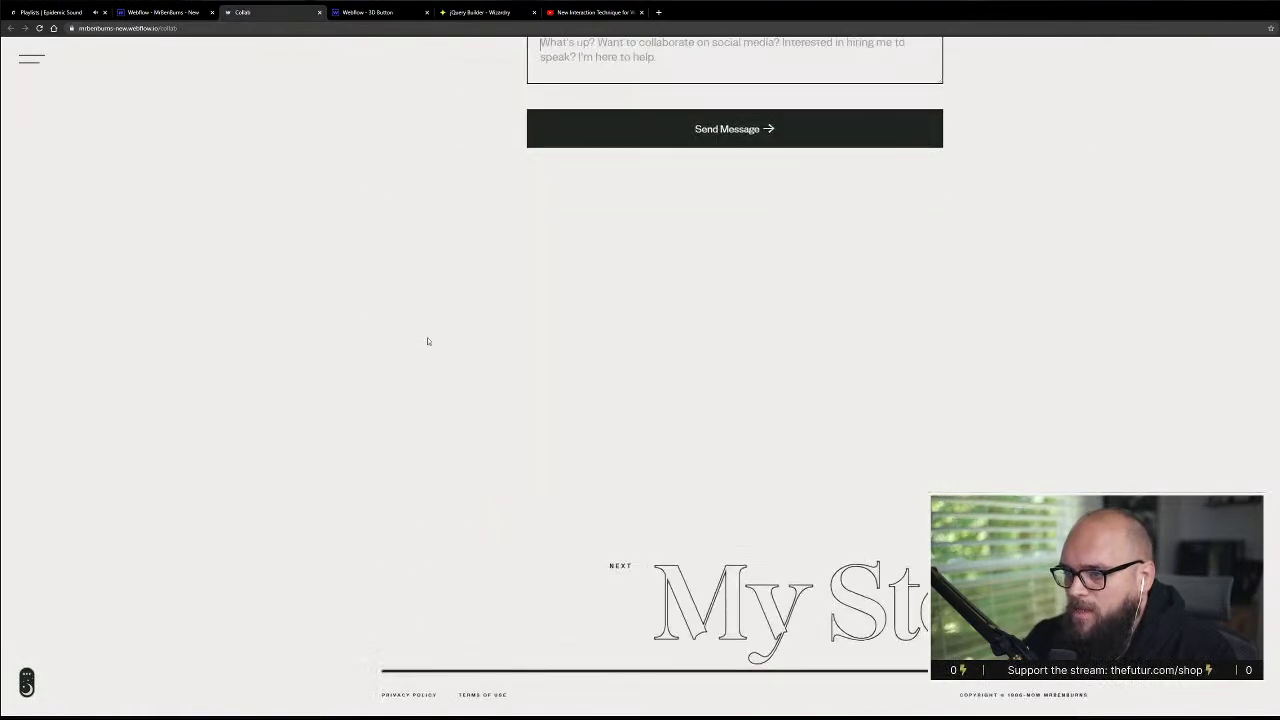
scroll(429, 327, "up", 3)
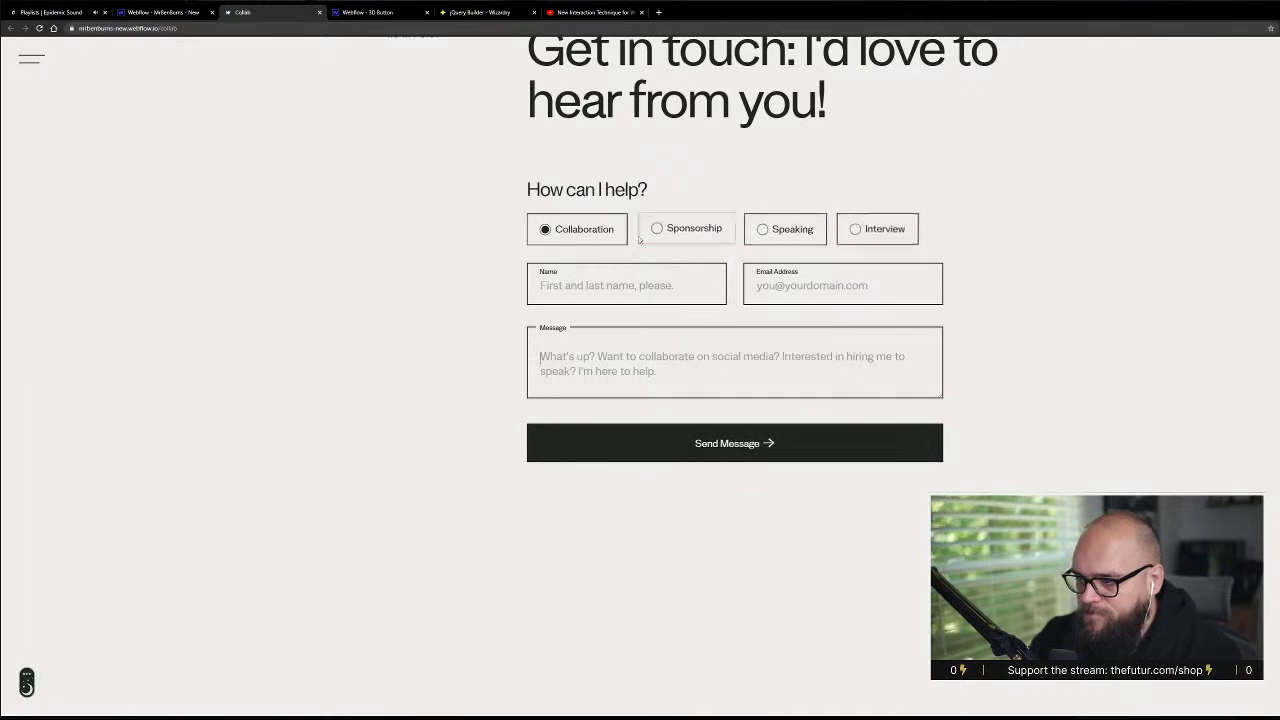
scroll(680, 348, "up", 10)
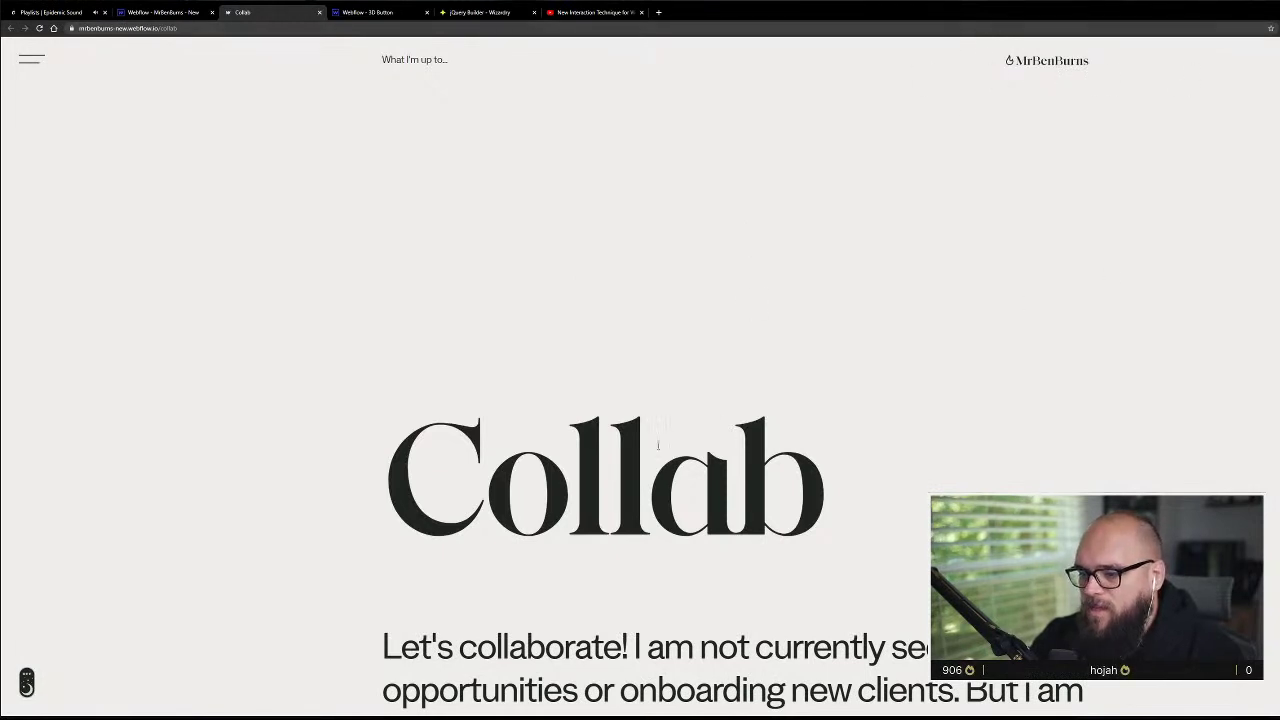
left_click(29, 62)
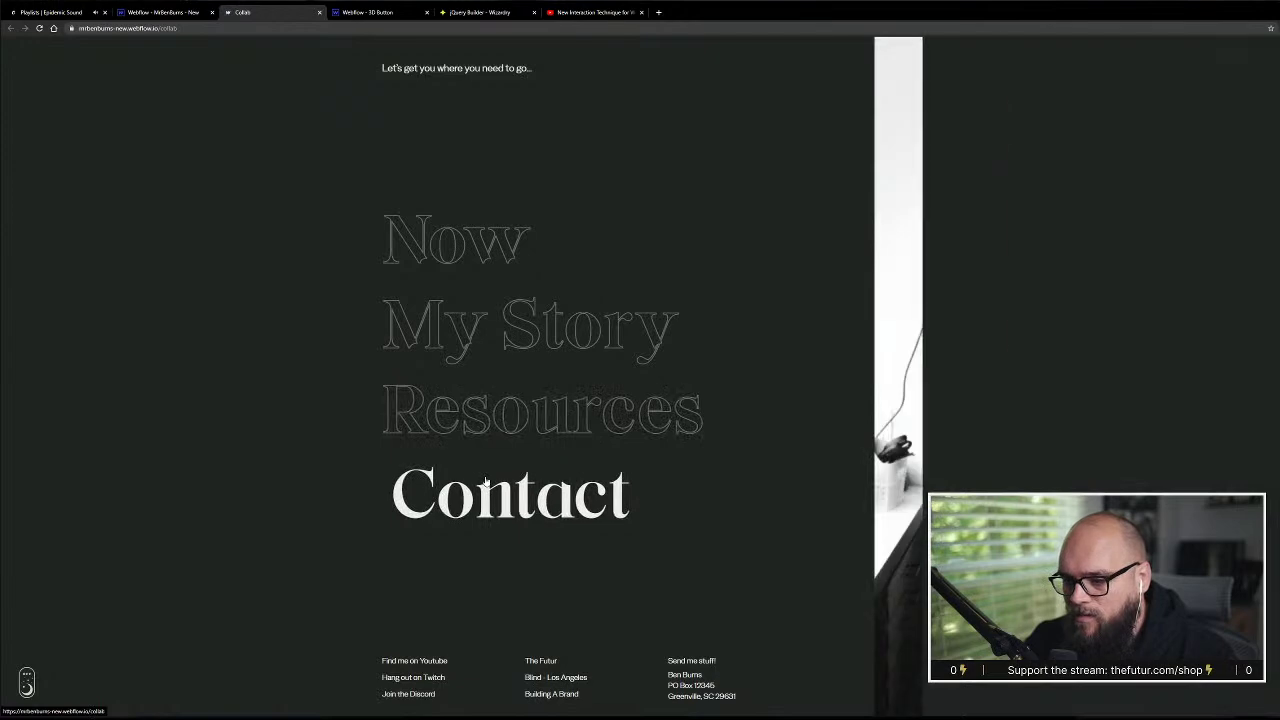
left_click(440, 245)
- Scroll through the Now page down to the book review section and reopen the menu
scroll(265, 420, "down", 8)
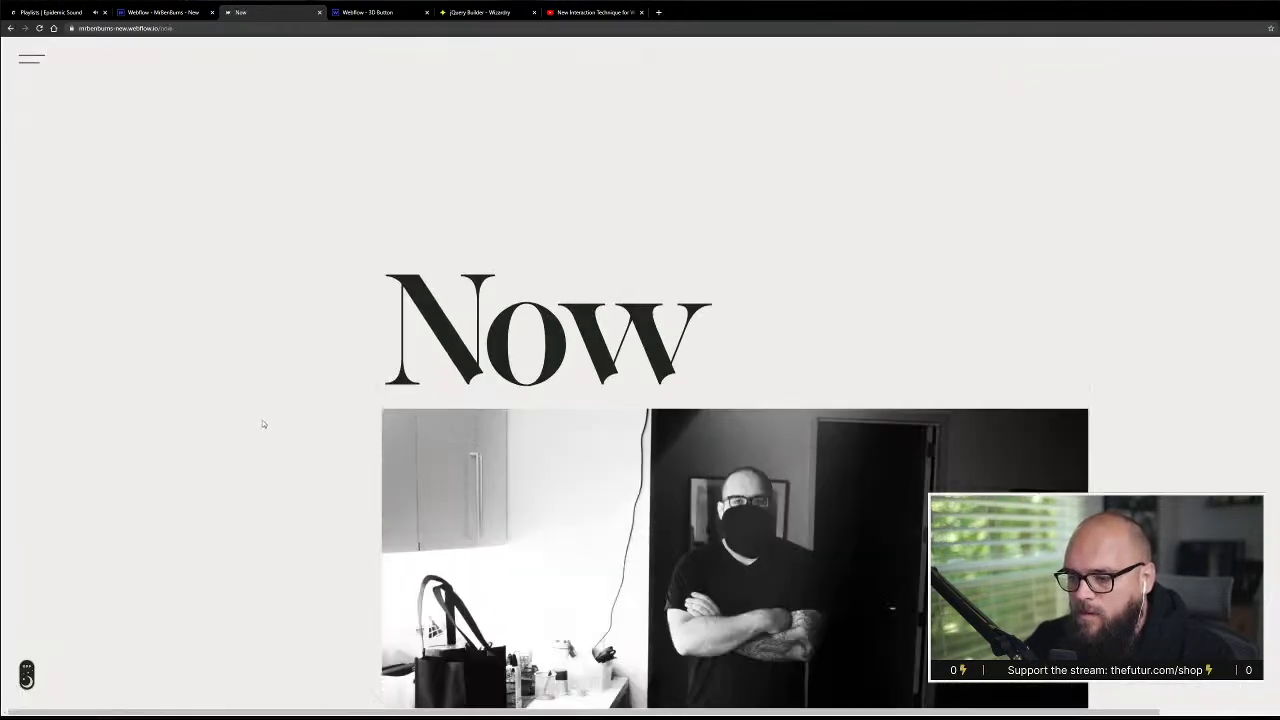
scroll(271, 413, "down", 18)
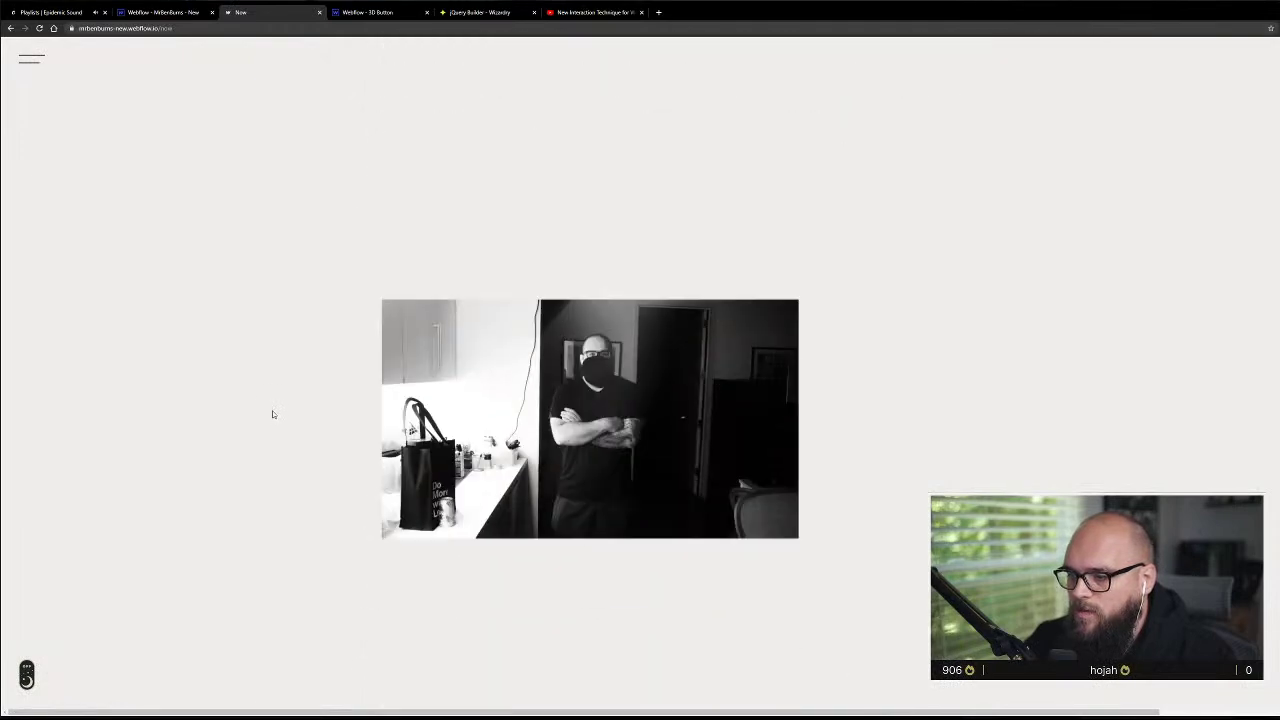
scroll(272, 413, "down", 2)
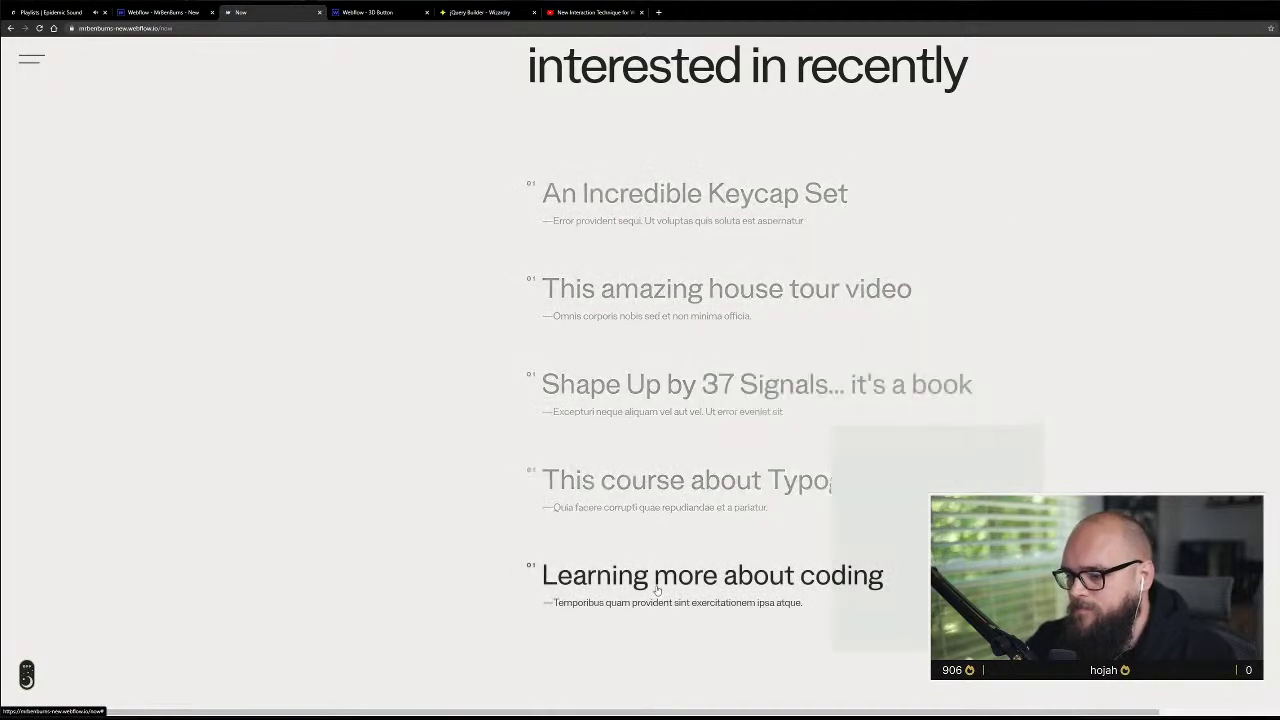
scroll(360, 588, "down", 8)
scroll(363, 588, "down", 6)
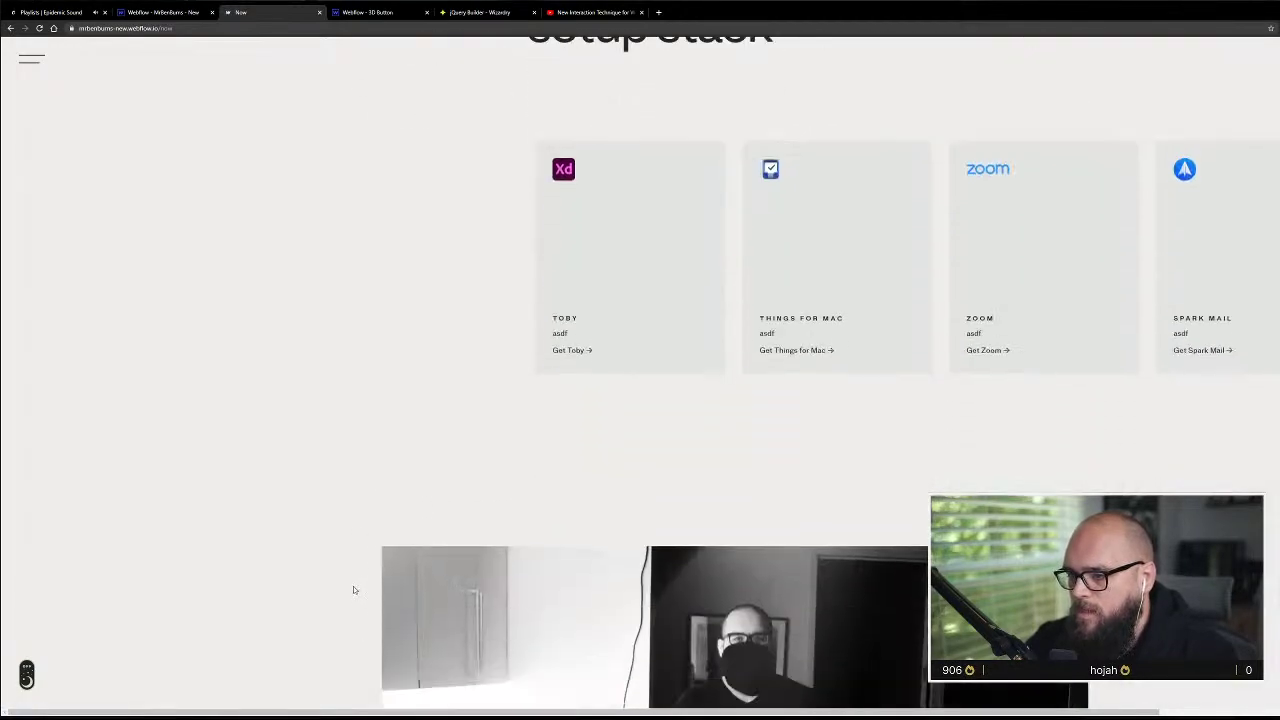
scroll(358, 587, "down", 5)
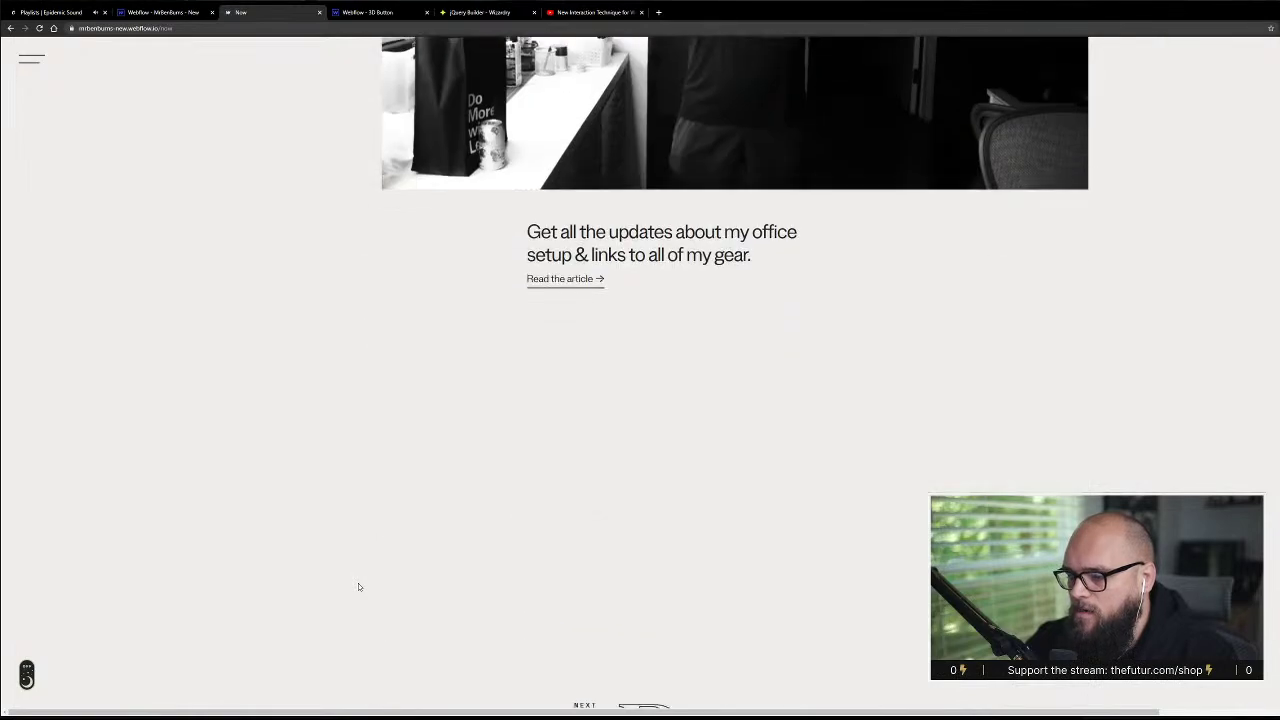
scroll(359, 587, "down", 2)
scroll(256, 581, "up", 4)
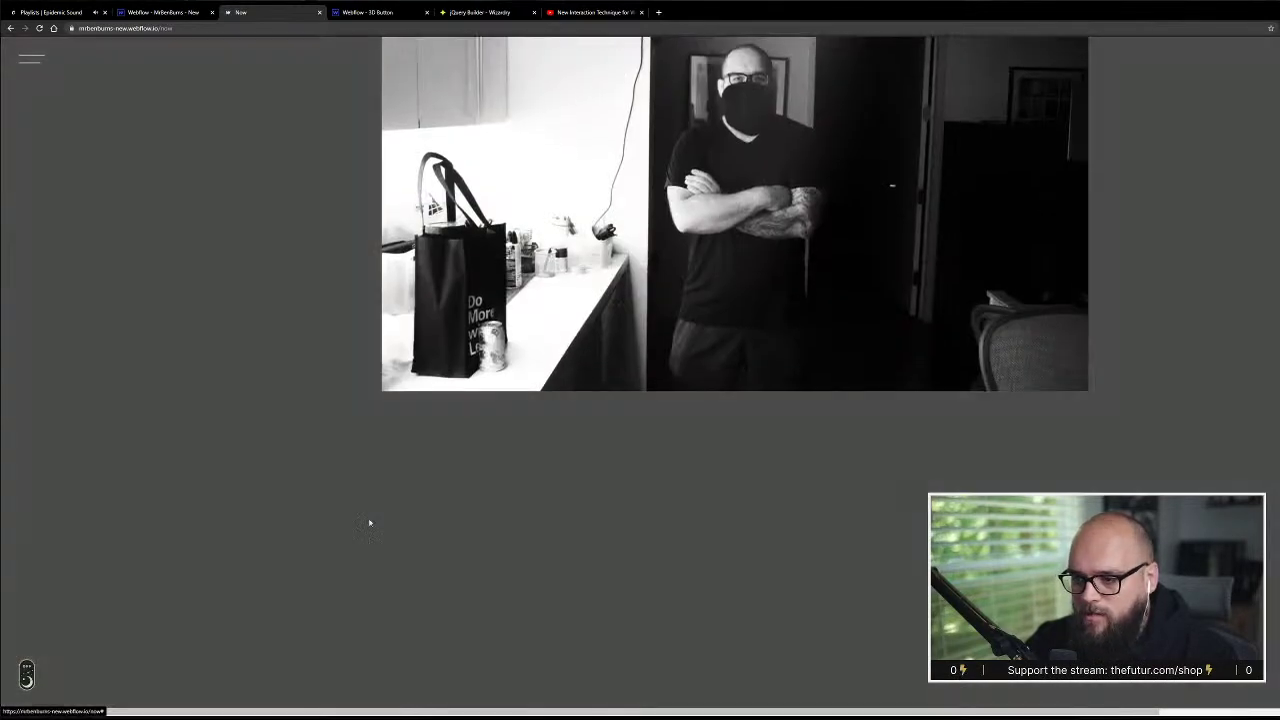
scroll(349, 491, "up", 8)
scroll(349, 491, "down", 8)
scroll(348, 499, "down", 10)
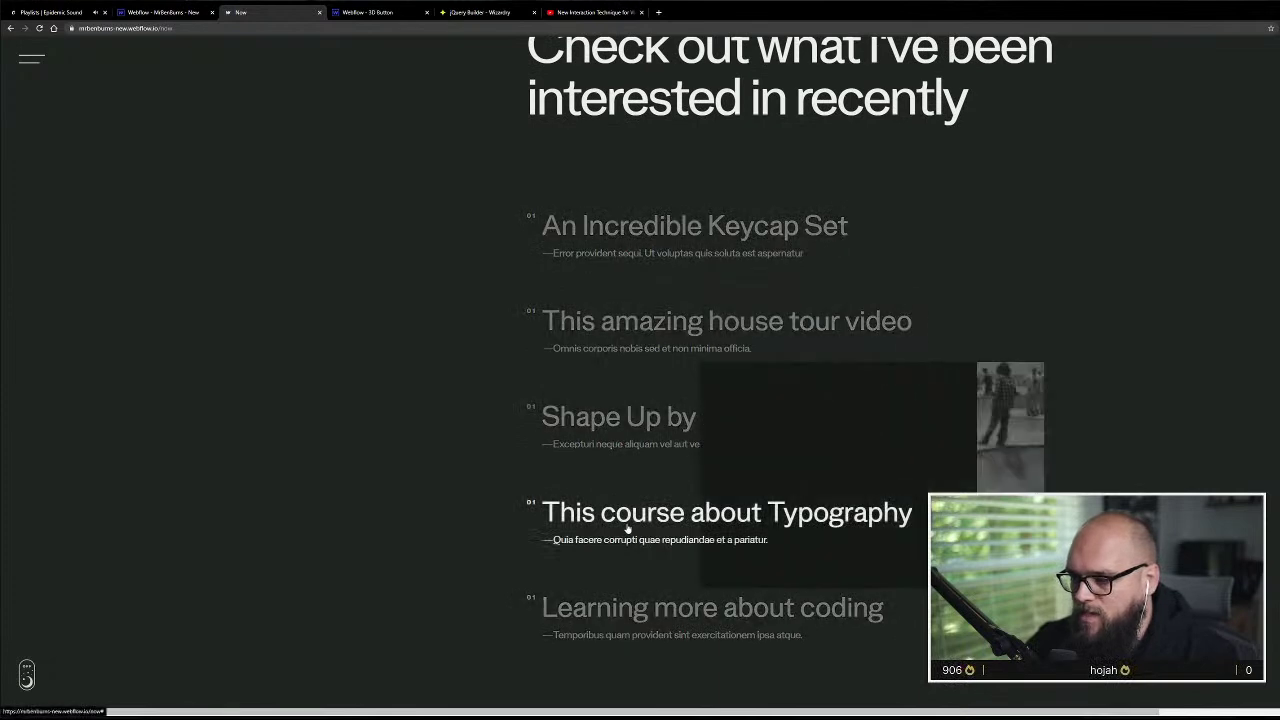
scroll(383, 618, "down", 8)
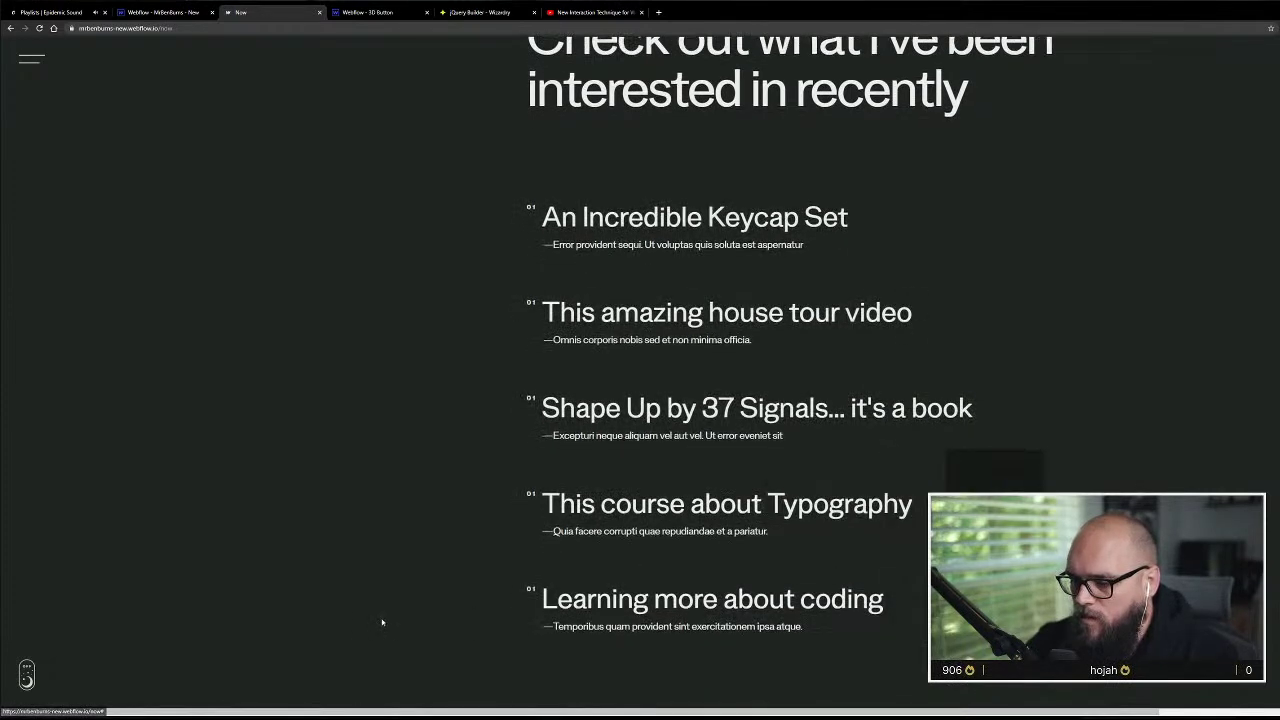
left_click(33, 61)
- Review the Resources page's book review, software downloads and office setup sections, then reopen the menu
left_click(526, 405)
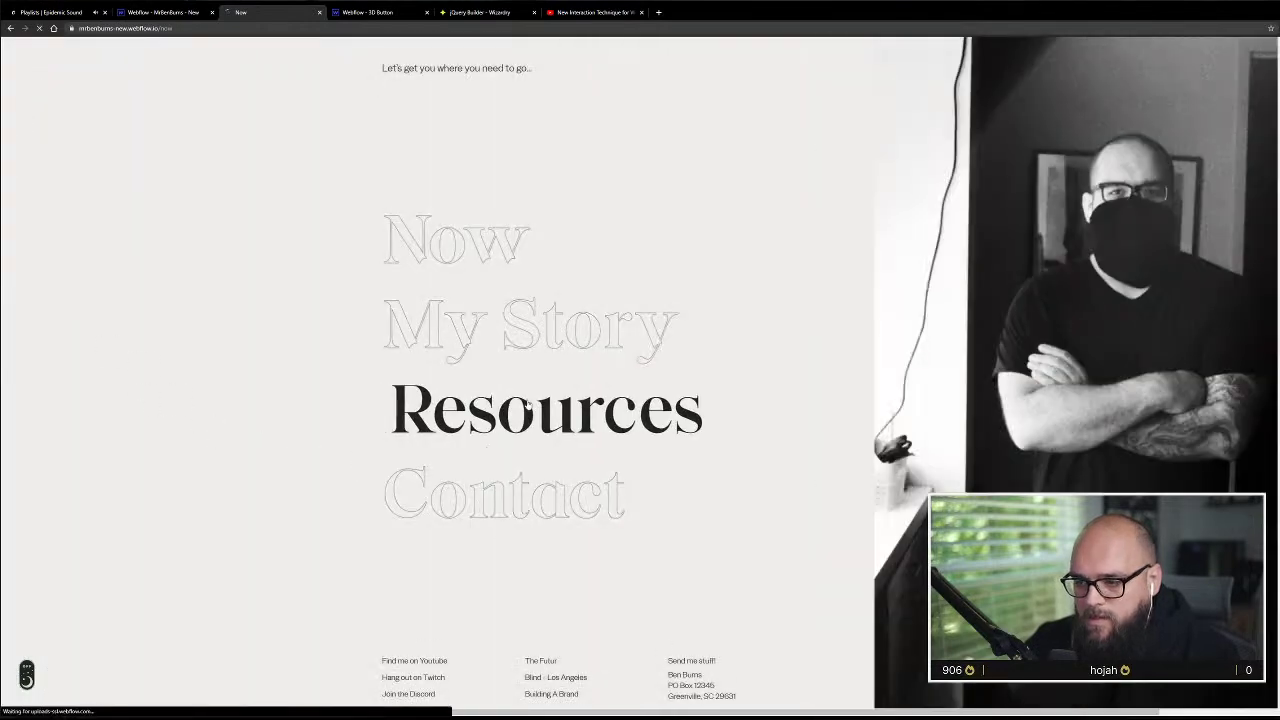
scroll(600, 250, "down", 2)
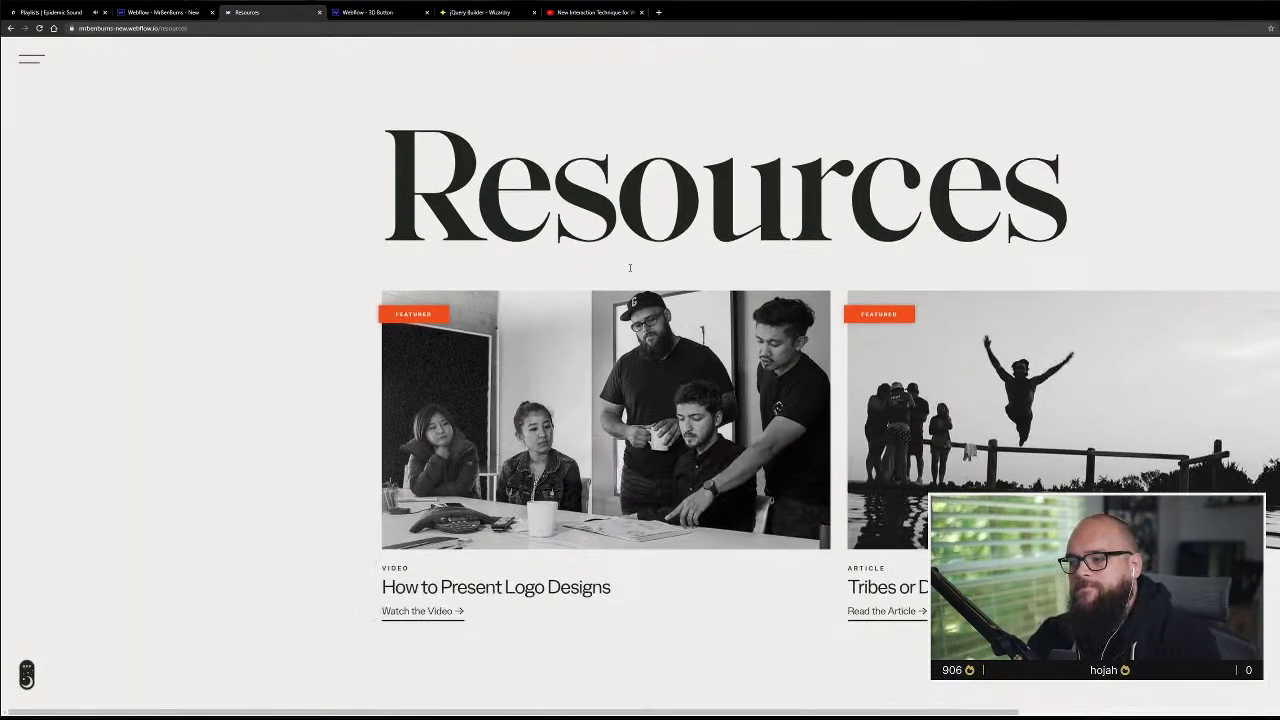
scroll(629, 264, "down", 10)
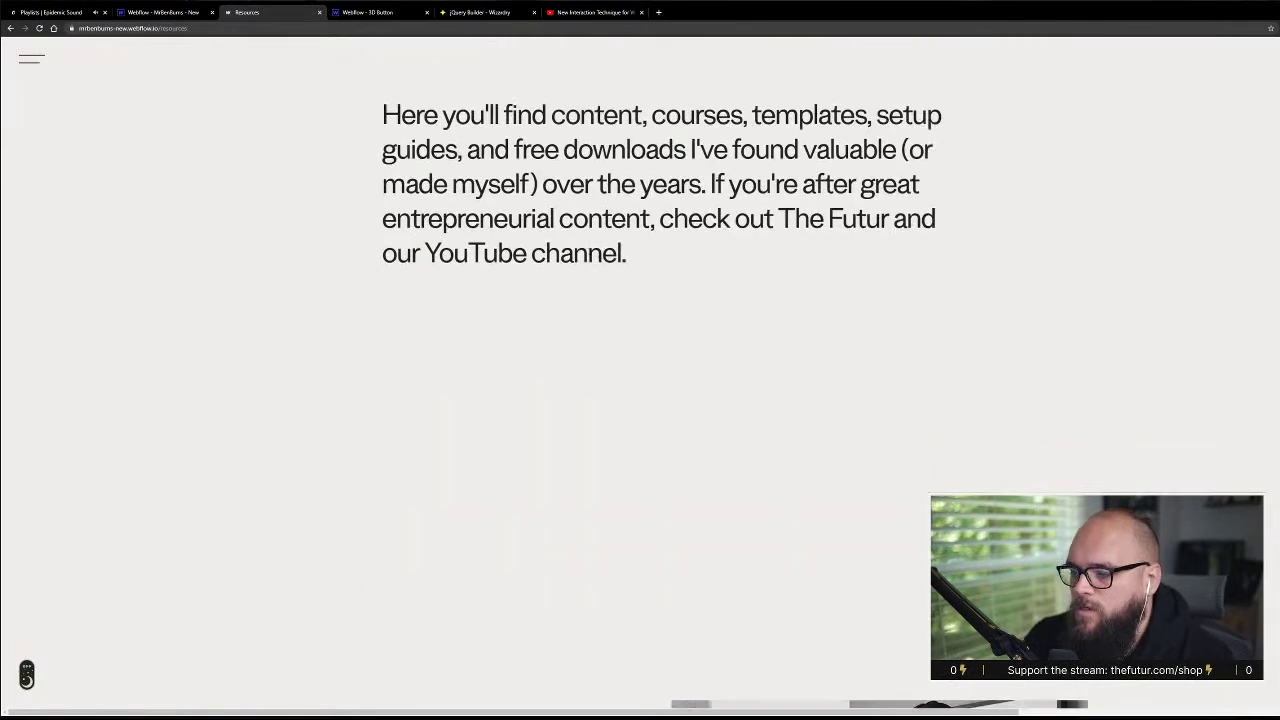
scroll(552, 272, "down", 3)
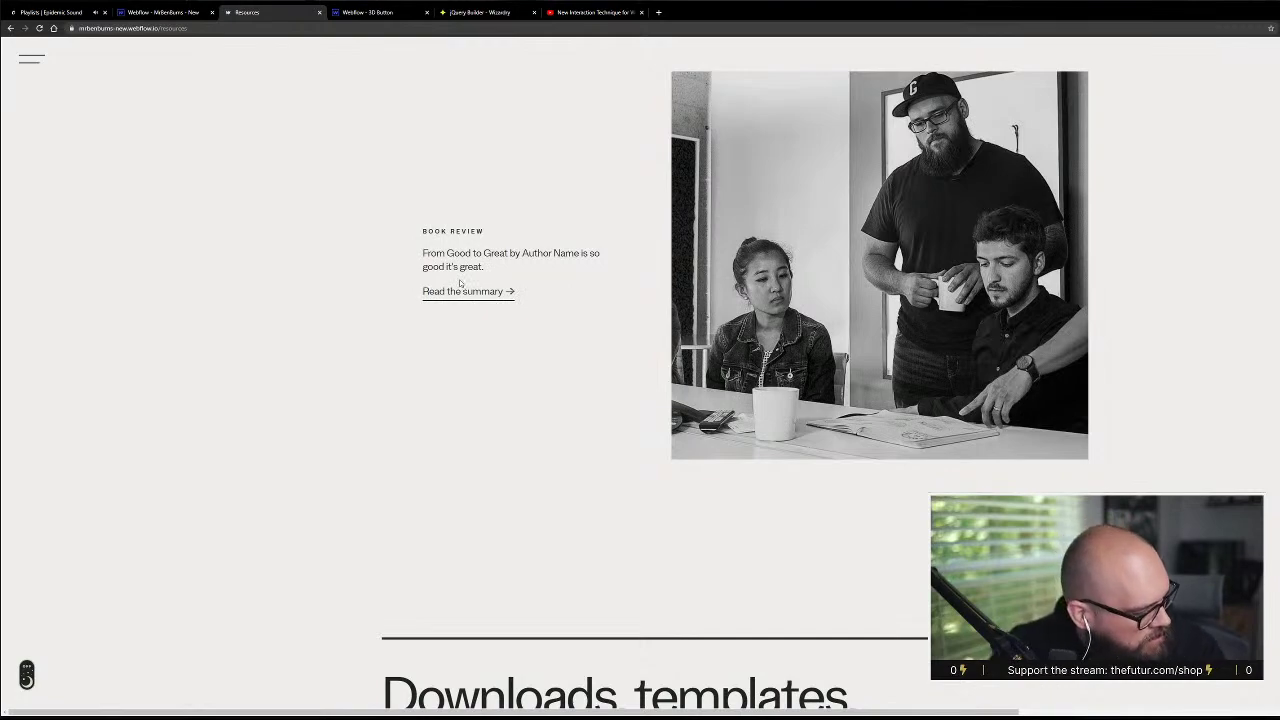
scroll(509, 270, "down", 8)
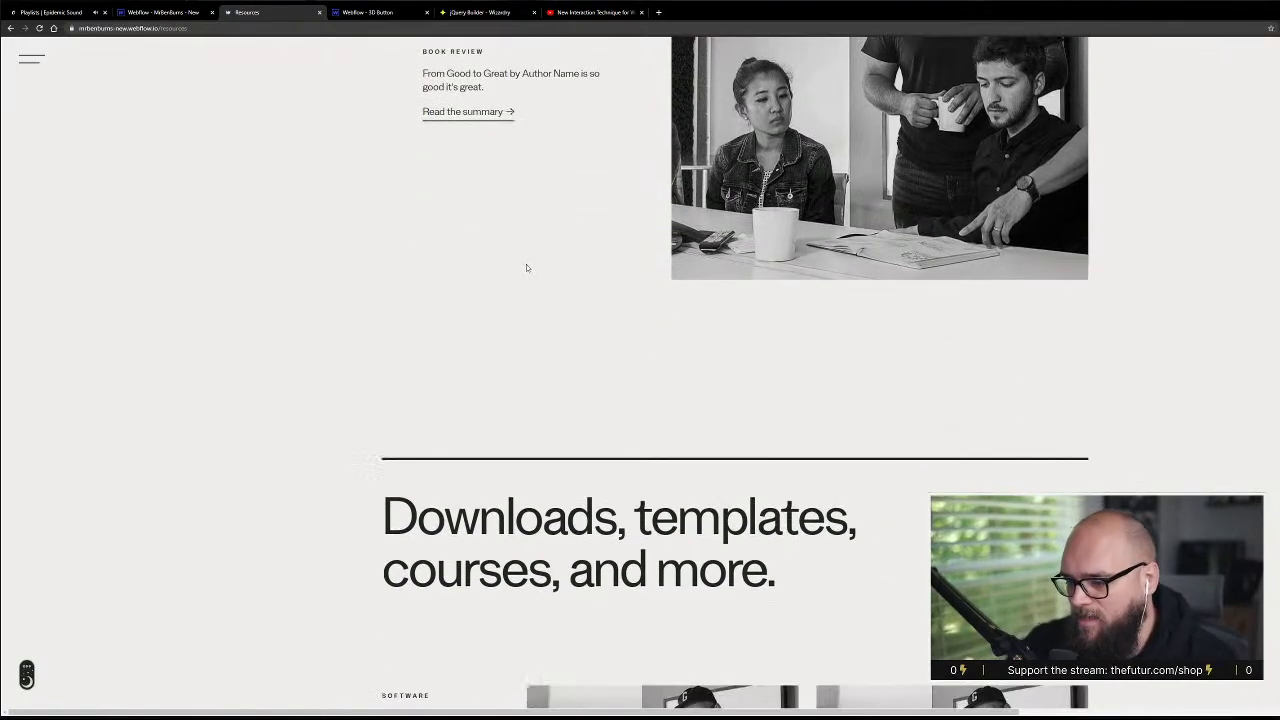
scroll(456, 270, "down", 9)
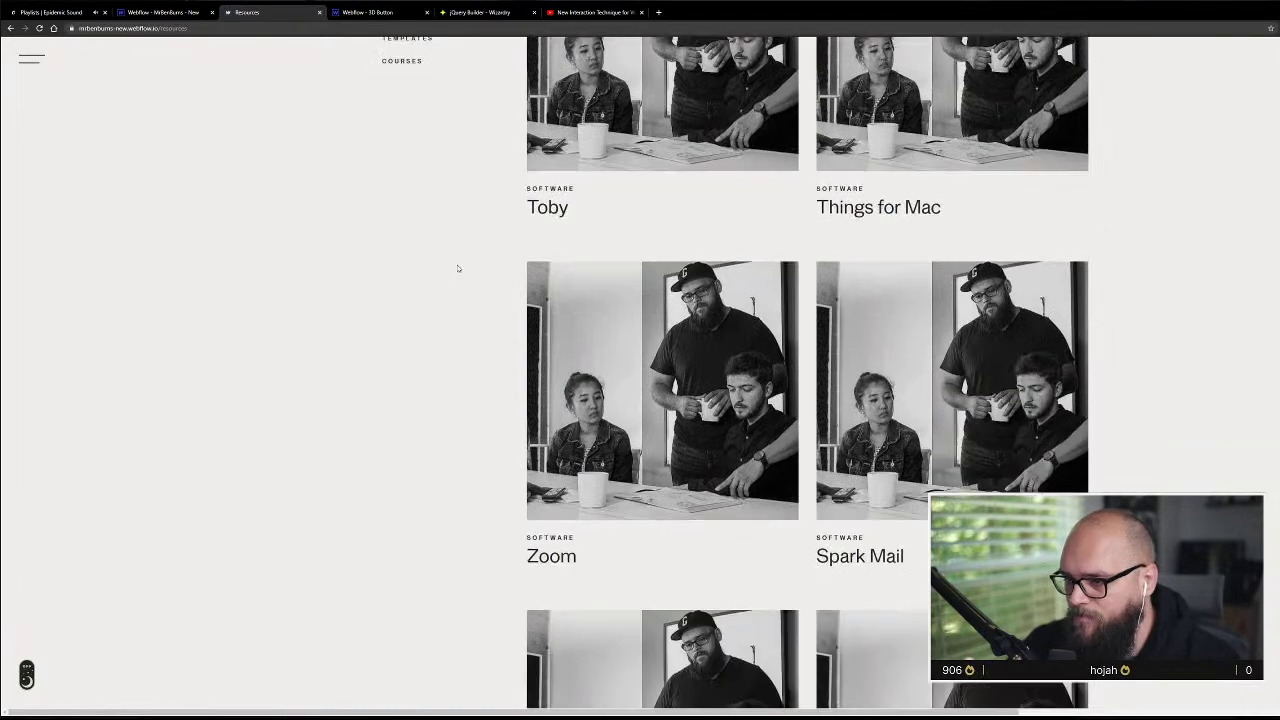
scroll(461, 275, "down", 10)
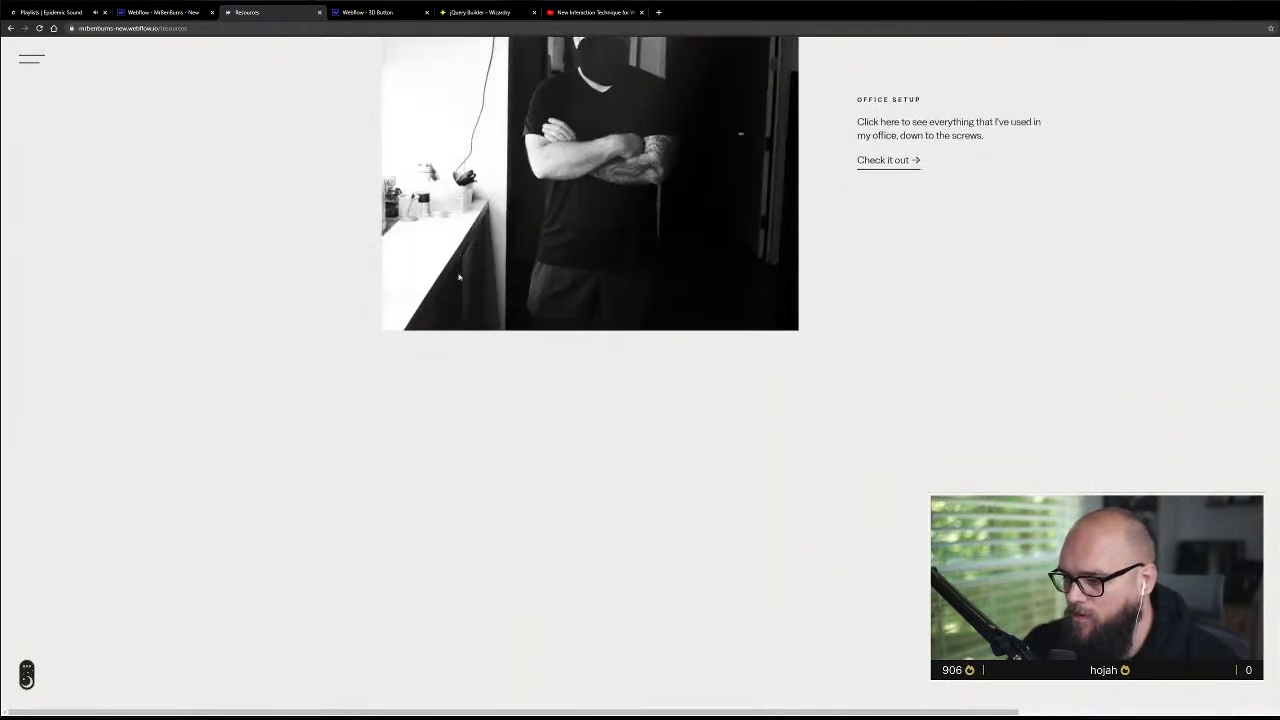
key("Home")
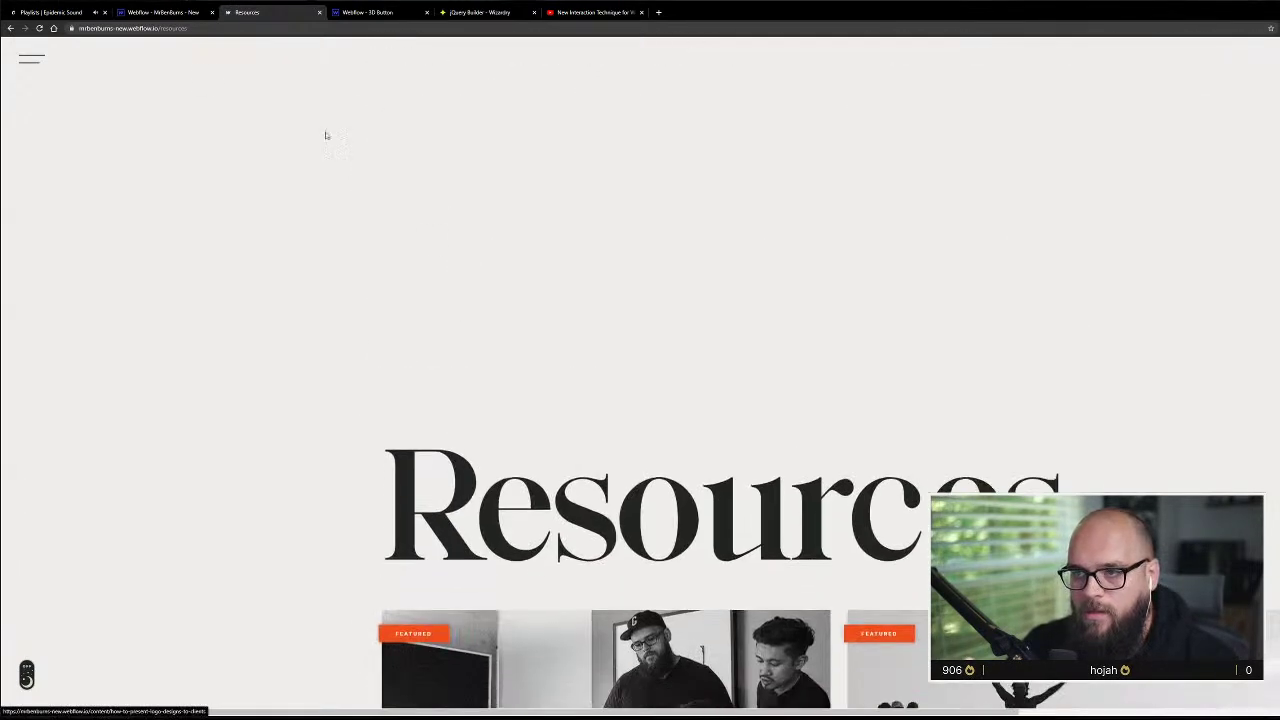
left_click(30, 58)
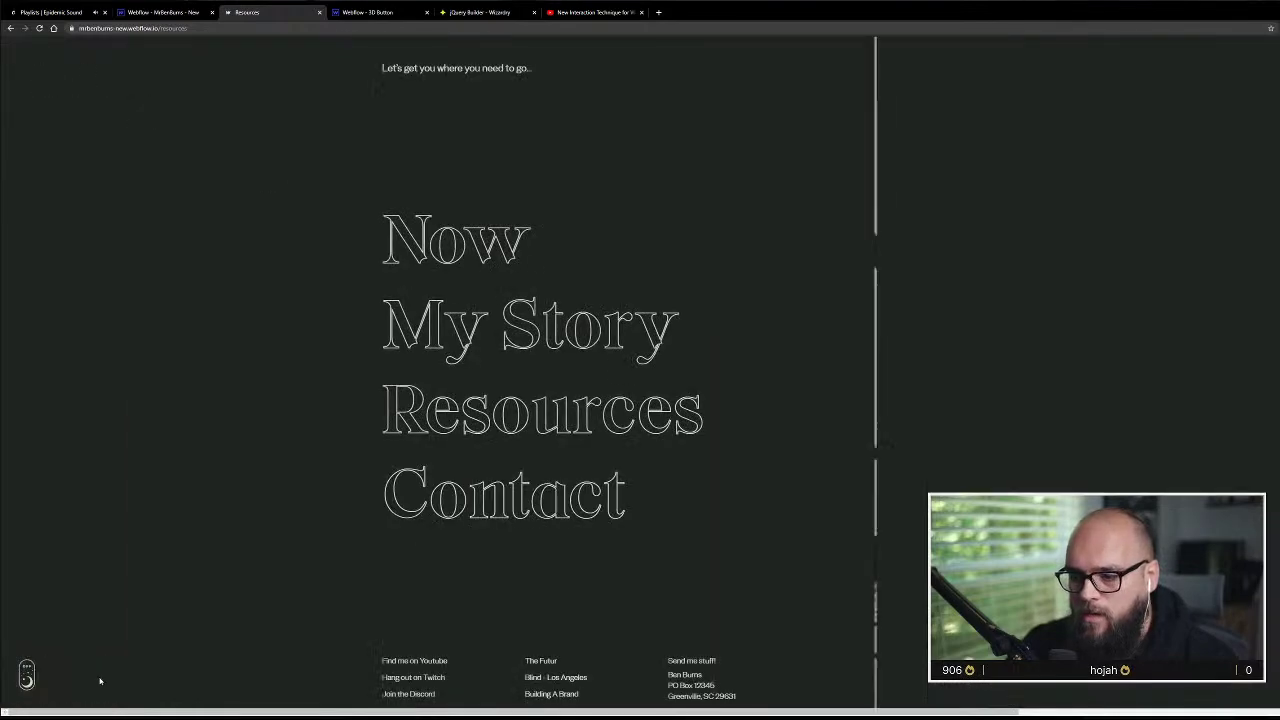
- Visit the Contact page, then the Now page via the navigation menu
left_click(505, 493)
scroll(673, 468, "down", 15)
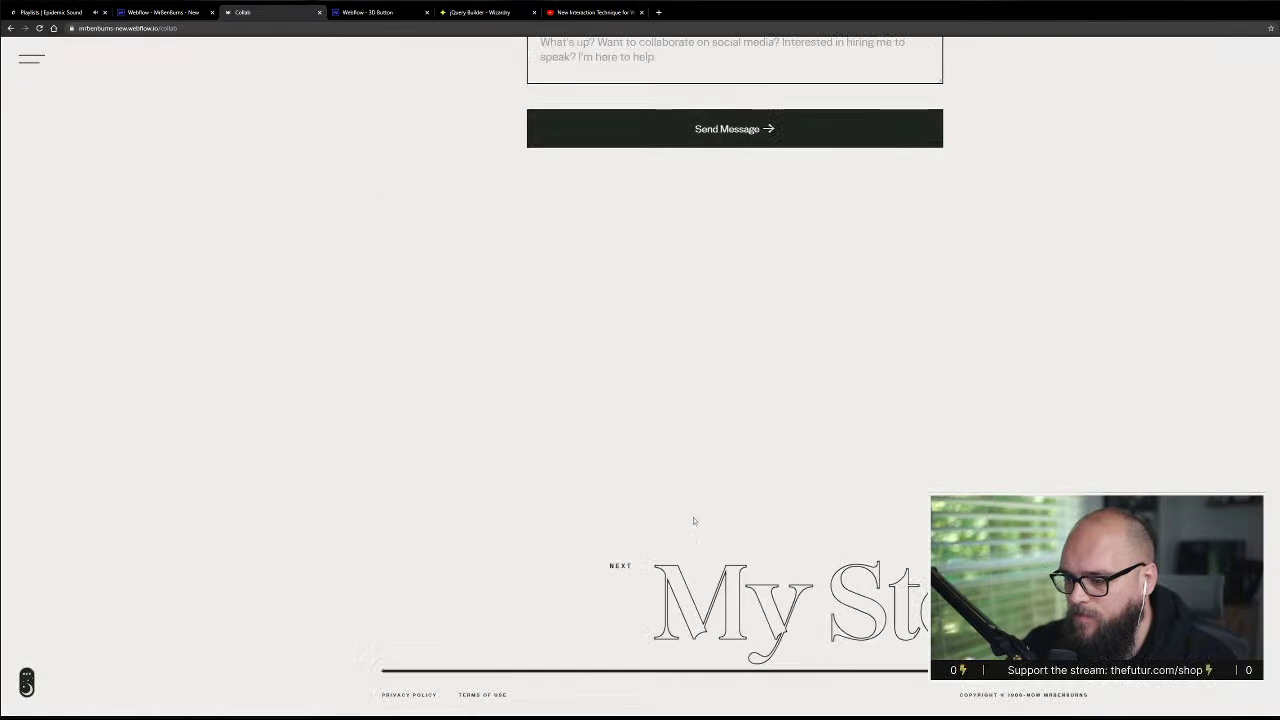
scroll(353, 219, "up", 1)
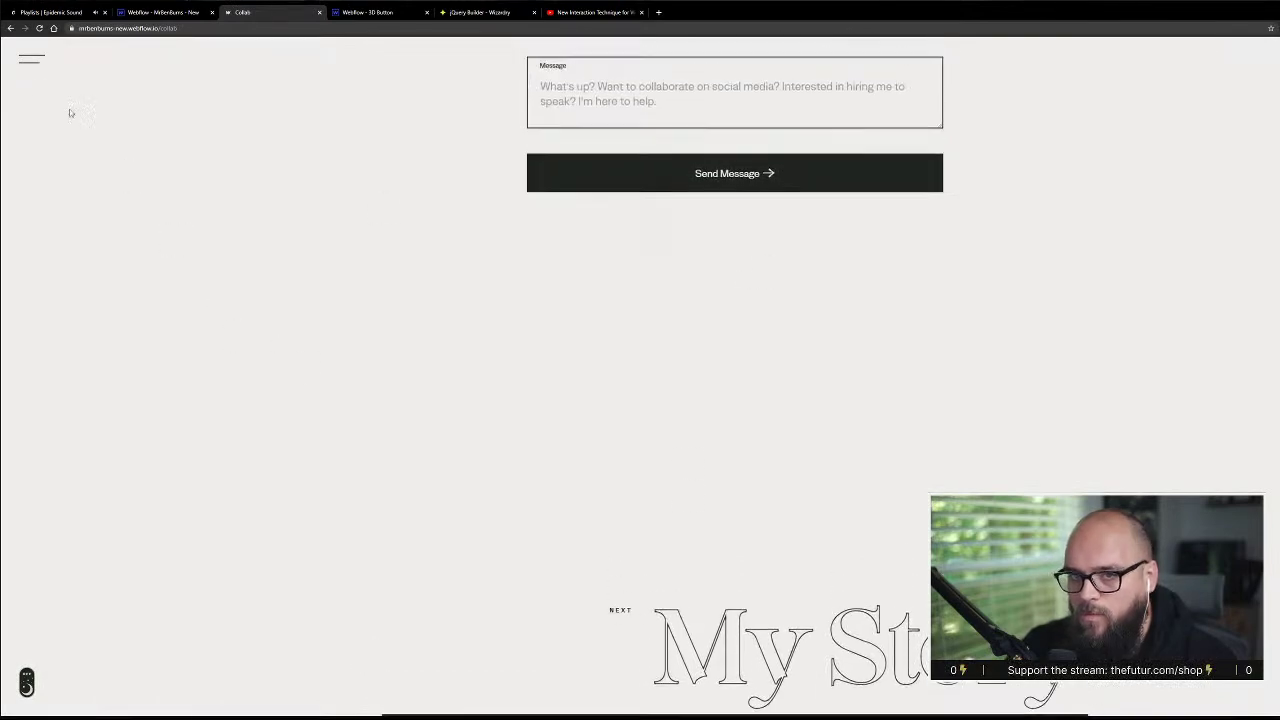
left_click(30, 58)
left_click(455, 240)
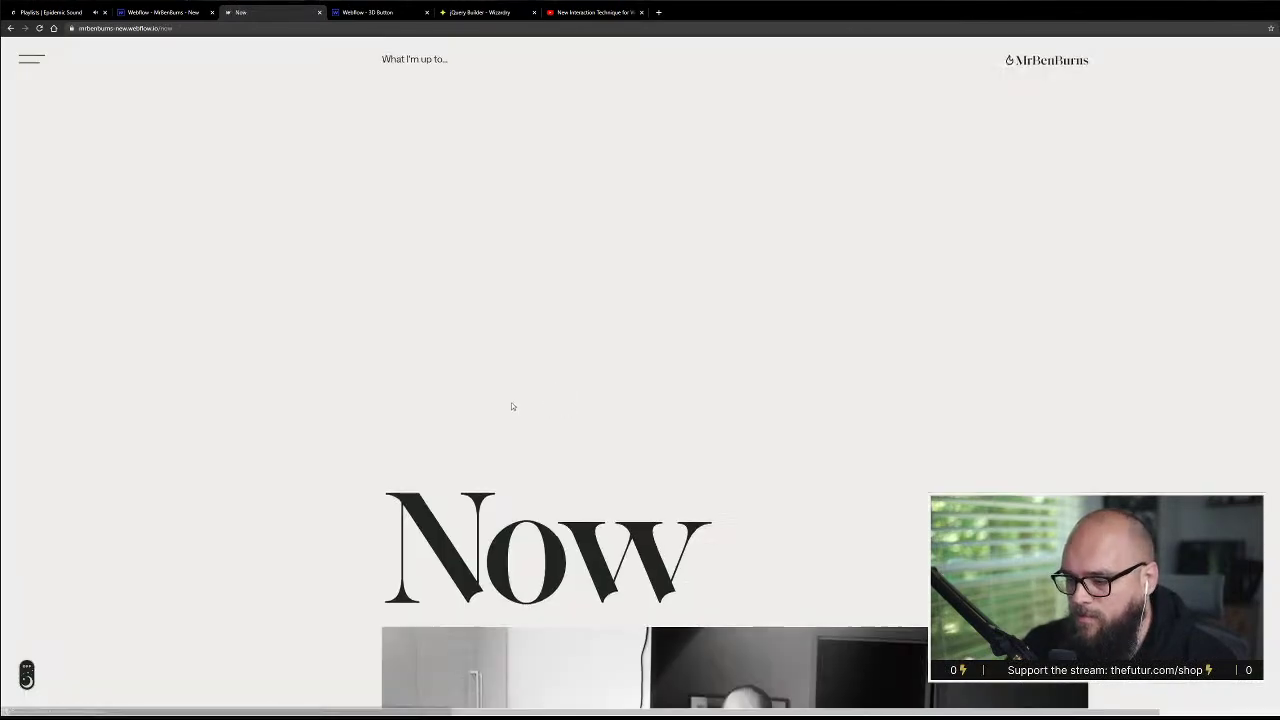
scroll(509, 402, "down", 10)
scroll(507, 405, "down", 5)
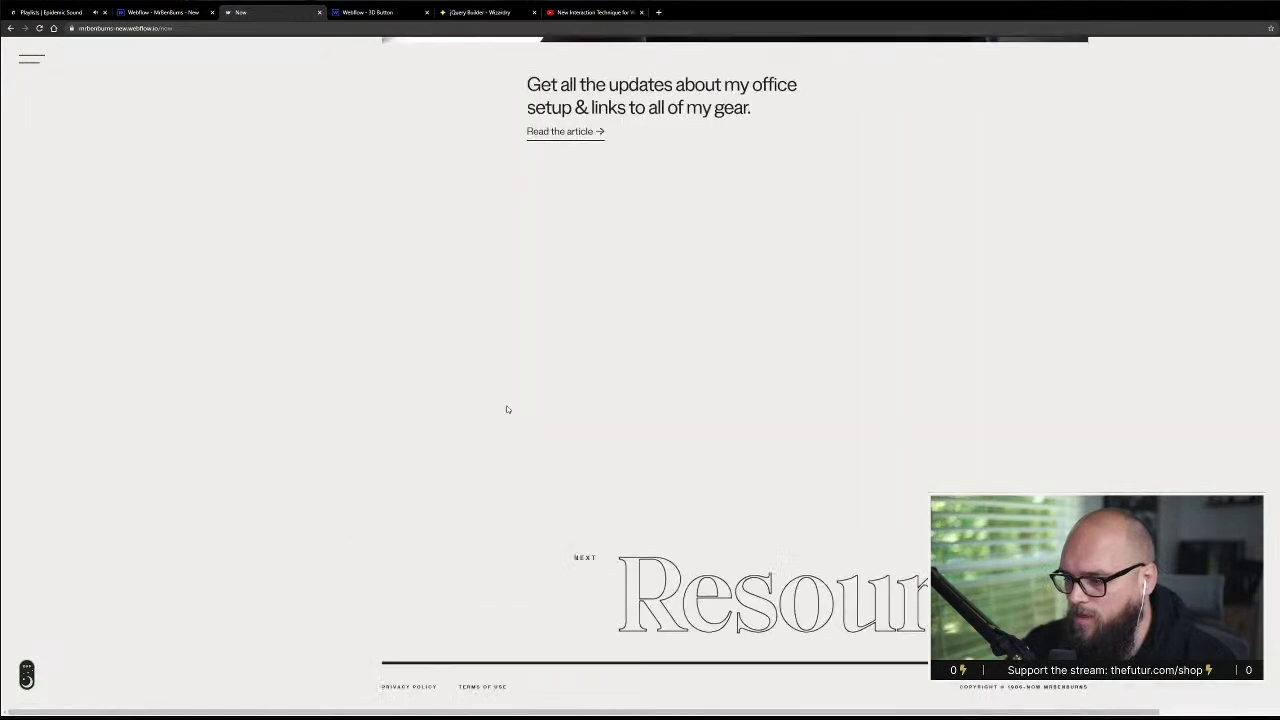
- Go to the Resources page through the menu and select the page address
left_click(43, 61)
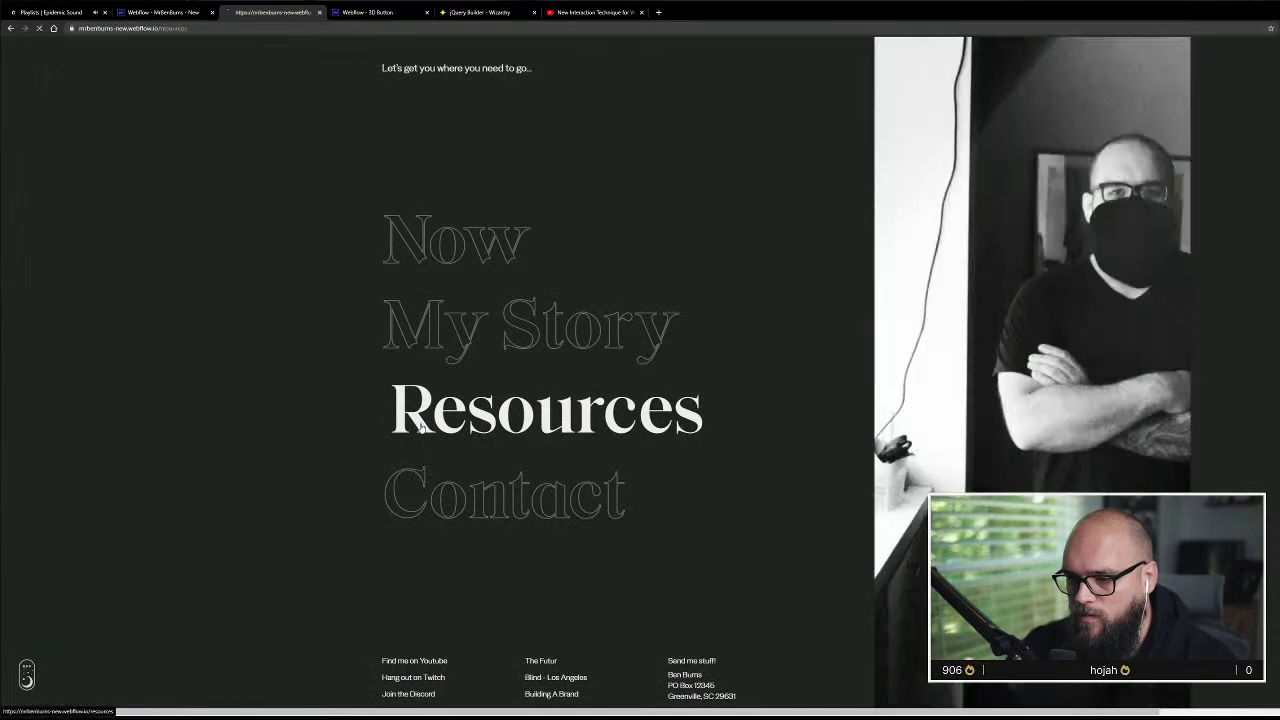
left_click(460, 410)
scroll(313, 542, "down", 10)
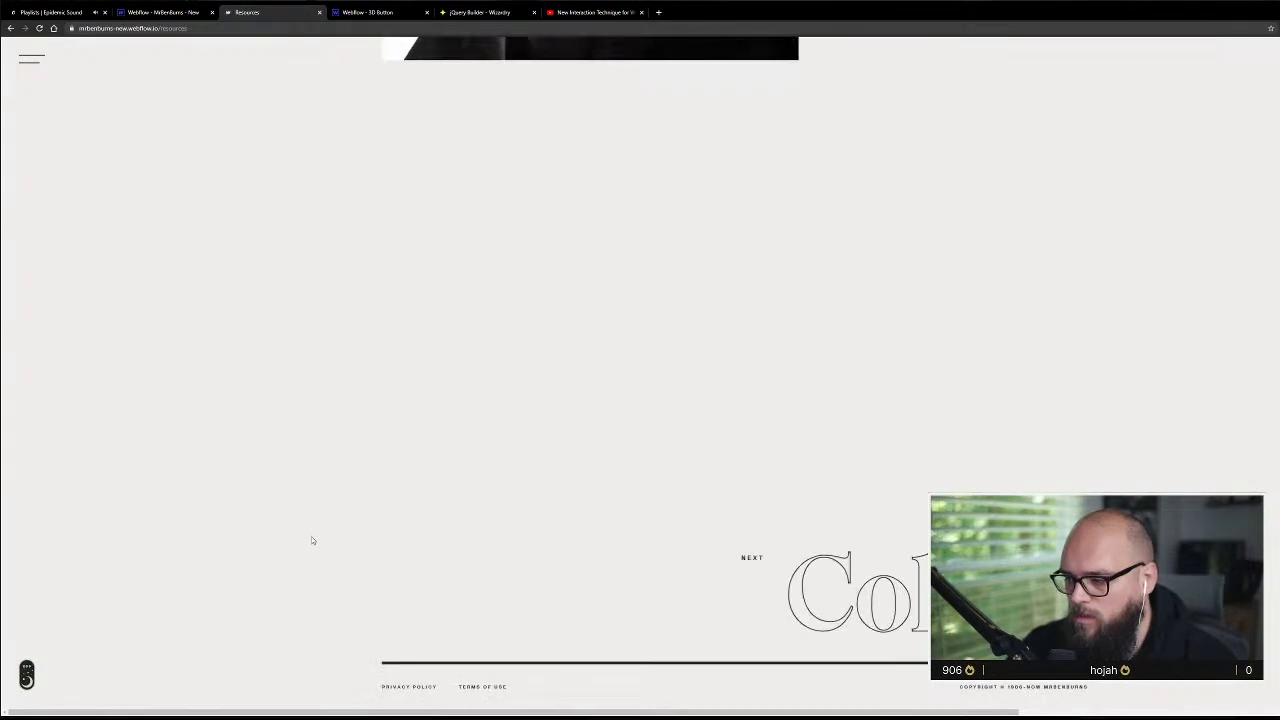
key("ctrl+l")
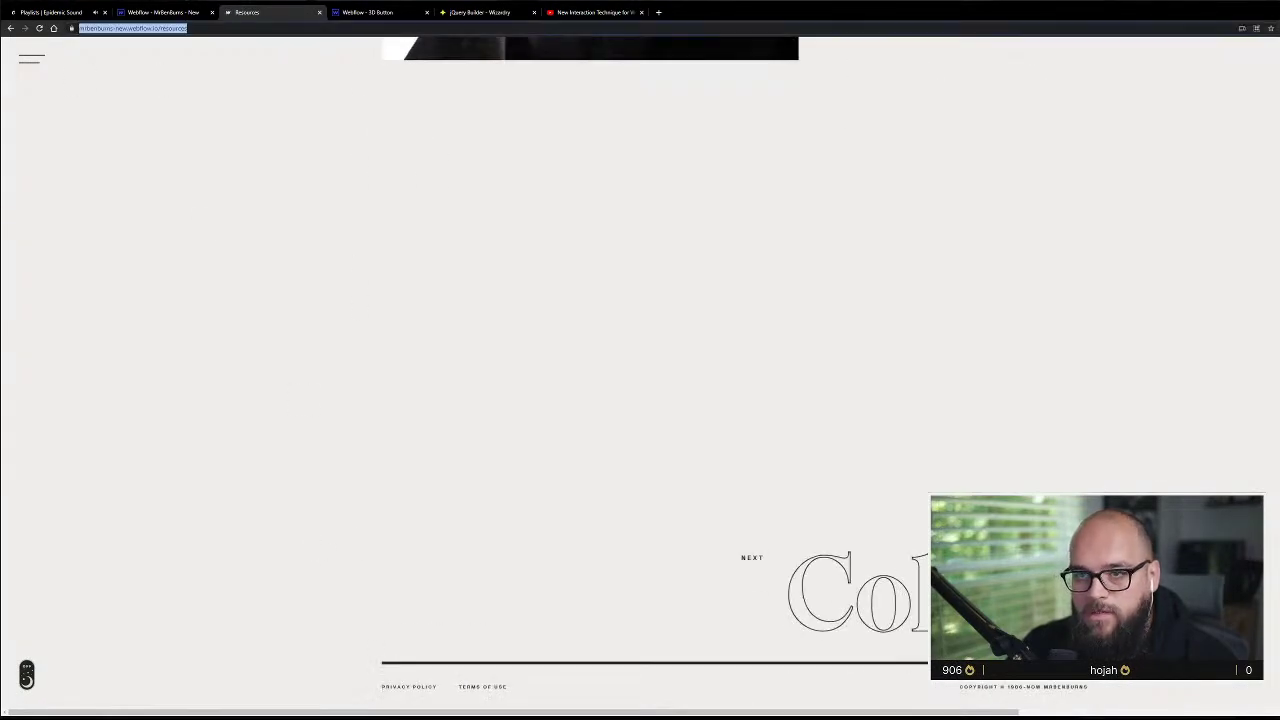
- Load /projects and scroll through cards like 'Autem Est Dolorem' and 'Fuga Perspiciatis Quos Iste'
key("BackSpace")
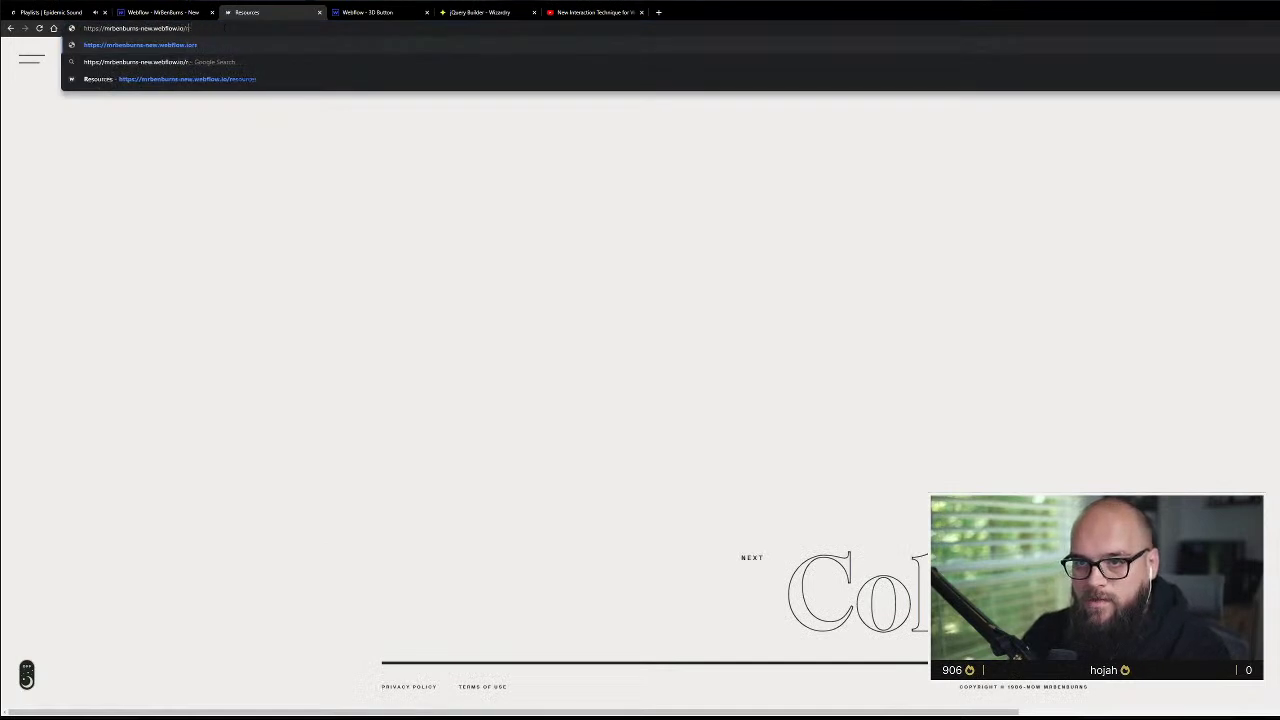
key("BackSpace")
type("project")
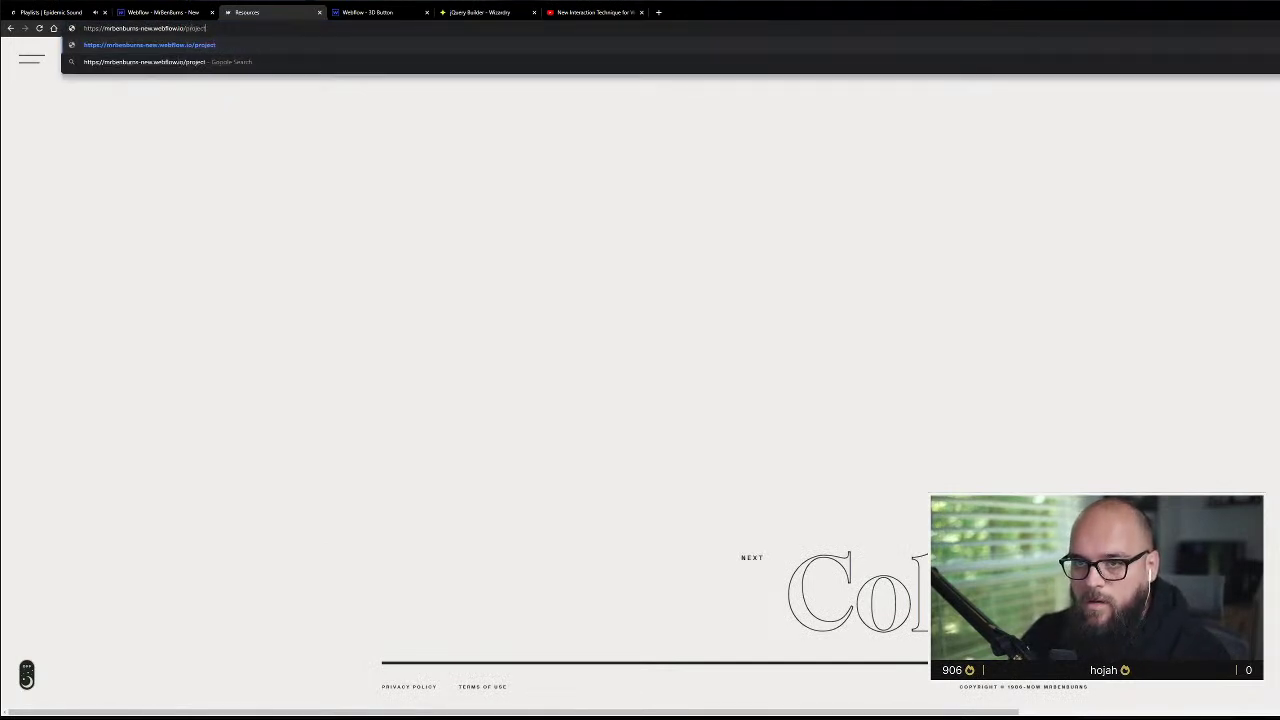
type("s")
key("Return")
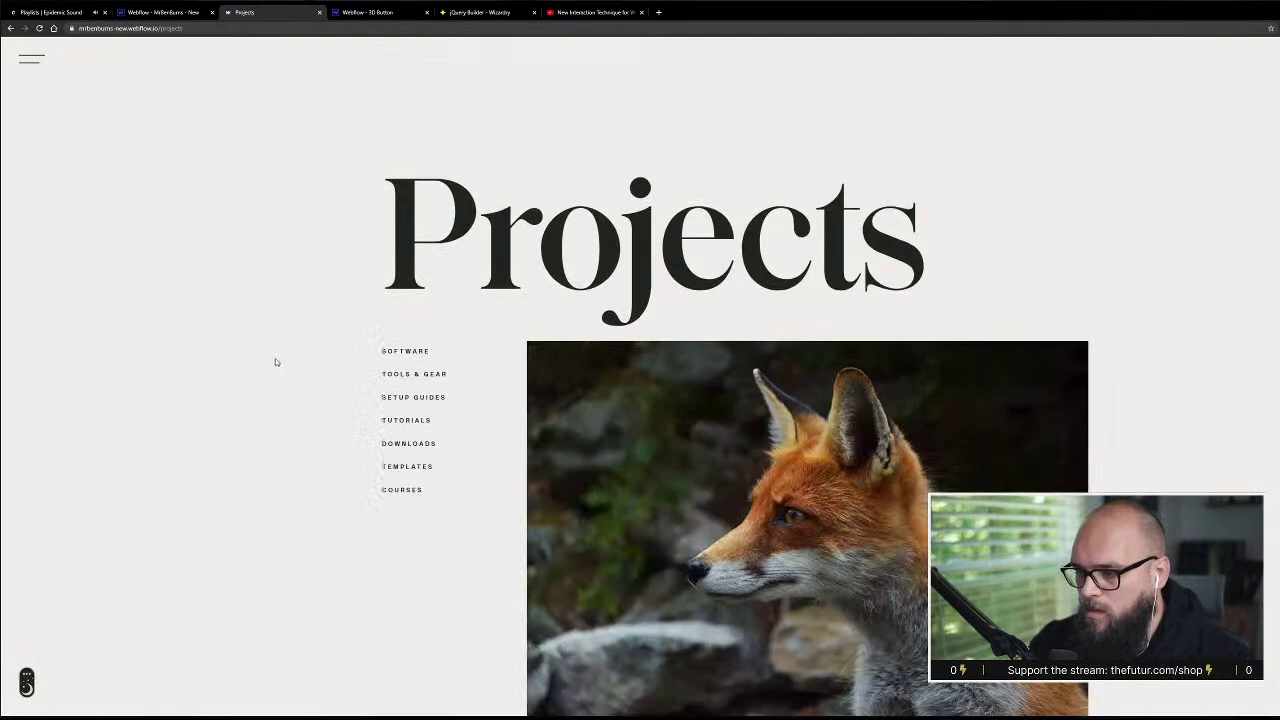
scroll(276, 362, "down", 13)
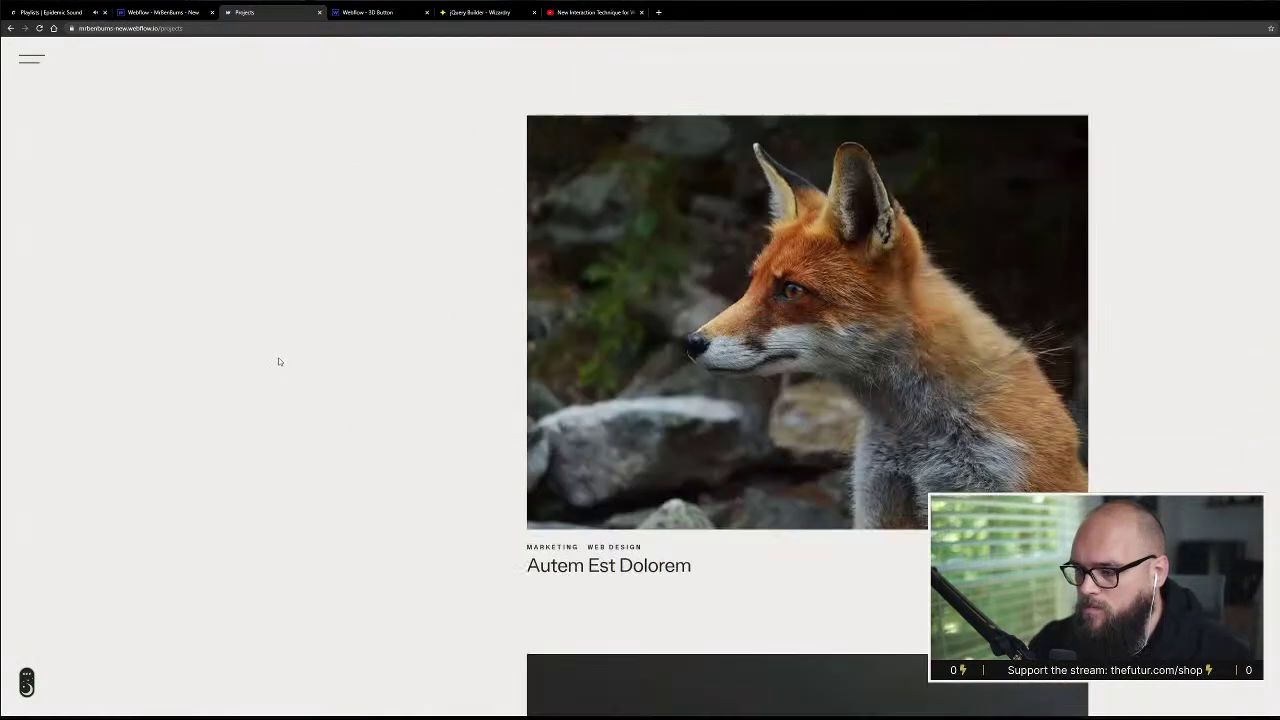
scroll(280, 358, "down", 13)
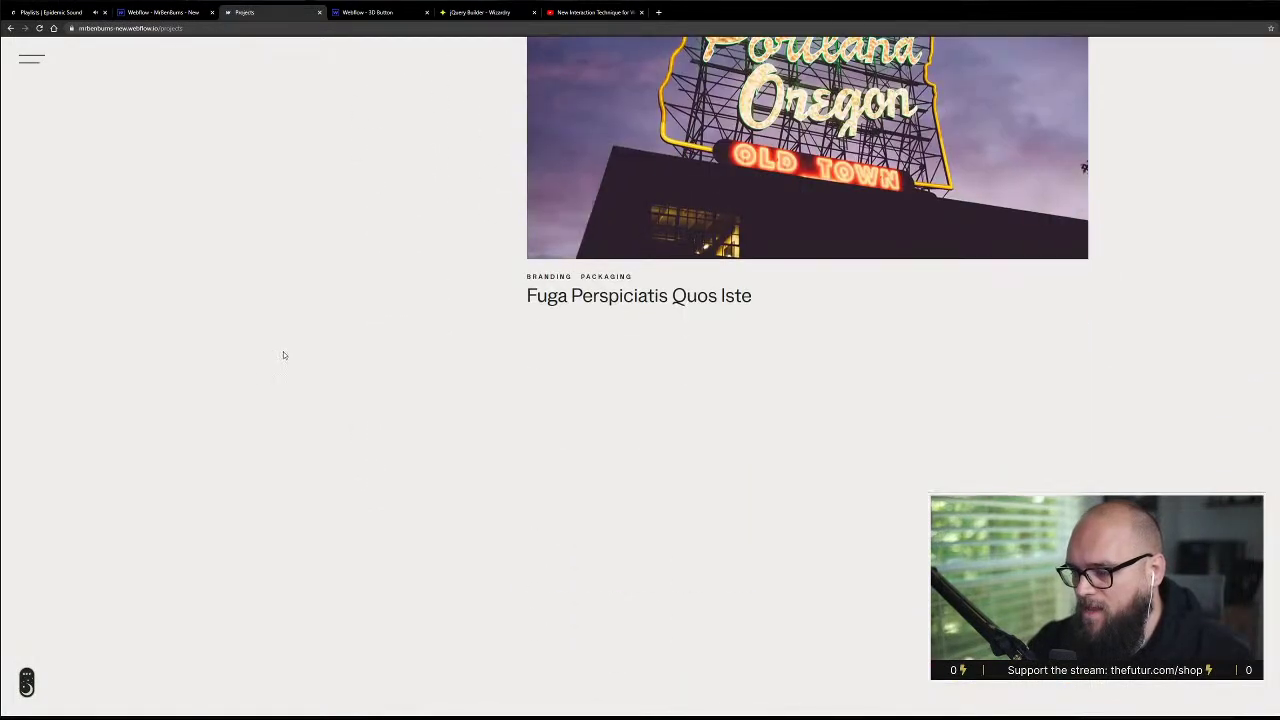
scroll(285, 352, "down", 3)
scroll(287, 347, "up", 9)
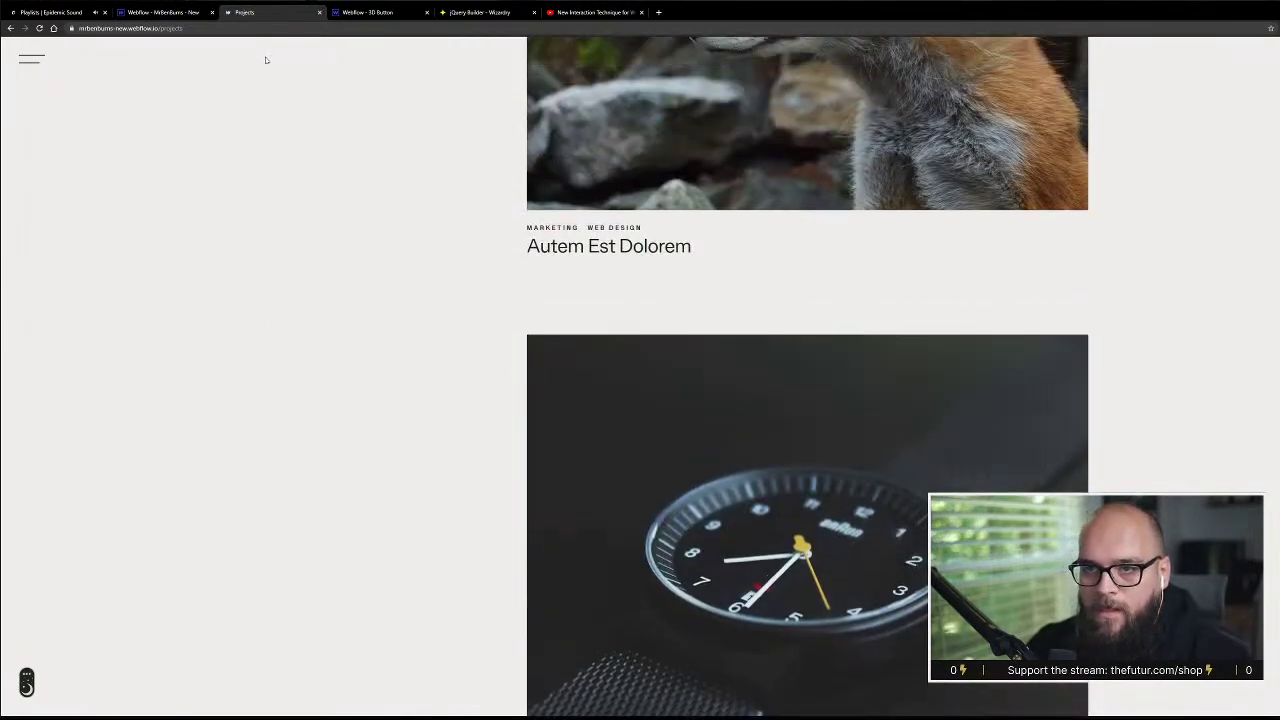
left_click(150, 28)
left_click(204, 28)
key("BackSpace")
key("BackSpace")
key("BackSpace")
key("BackSpace")
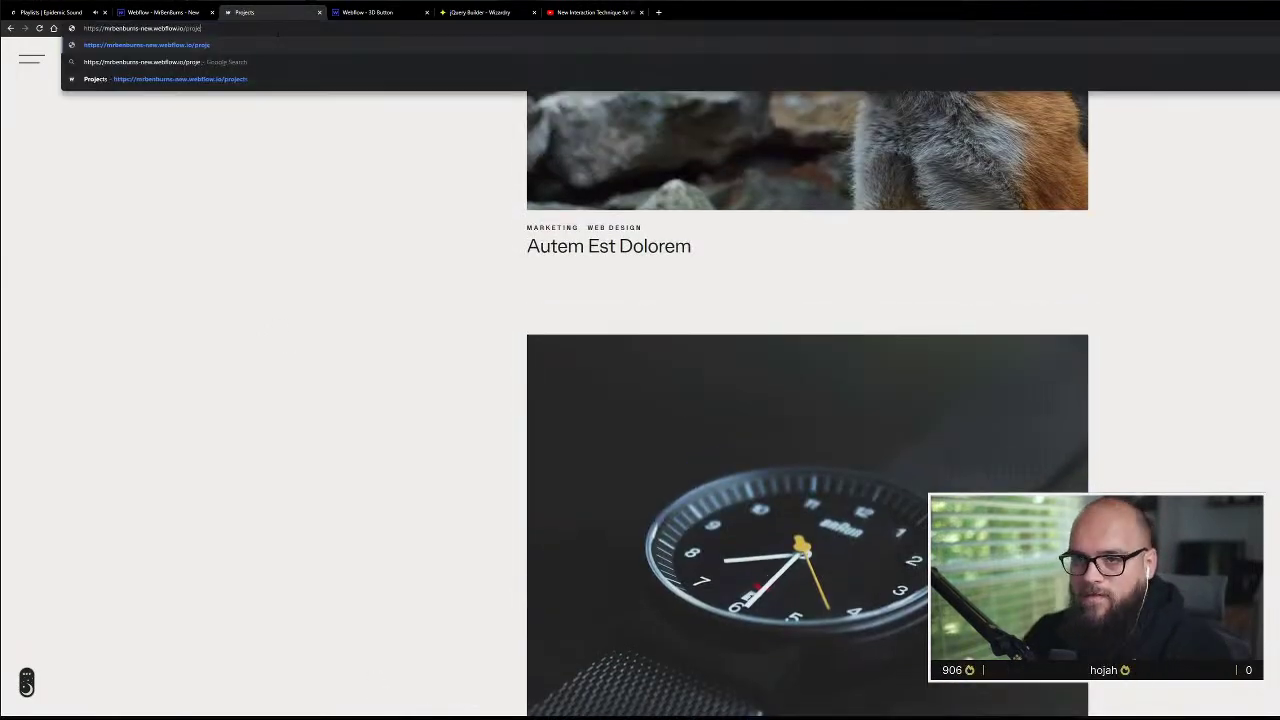
- Load the site's /content page and scroll through the Content grid
key("BackSpace")
key("BackSpace")
type("cm")
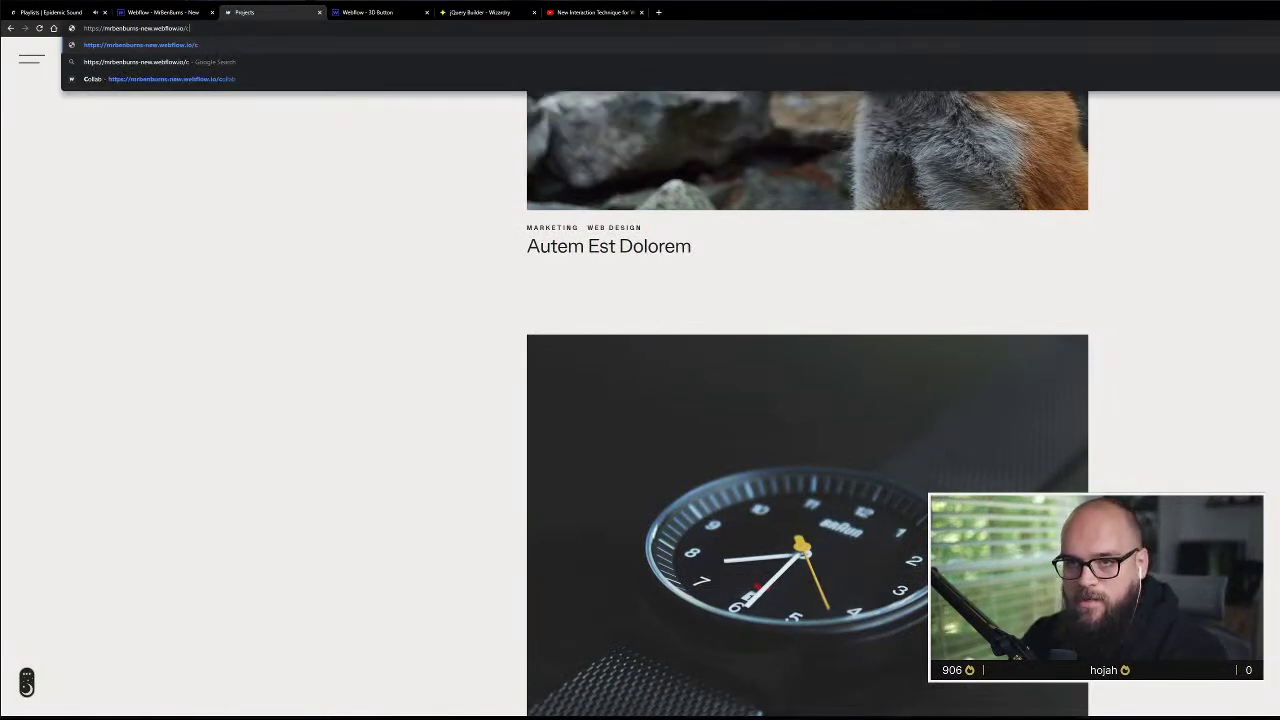
key("Return")
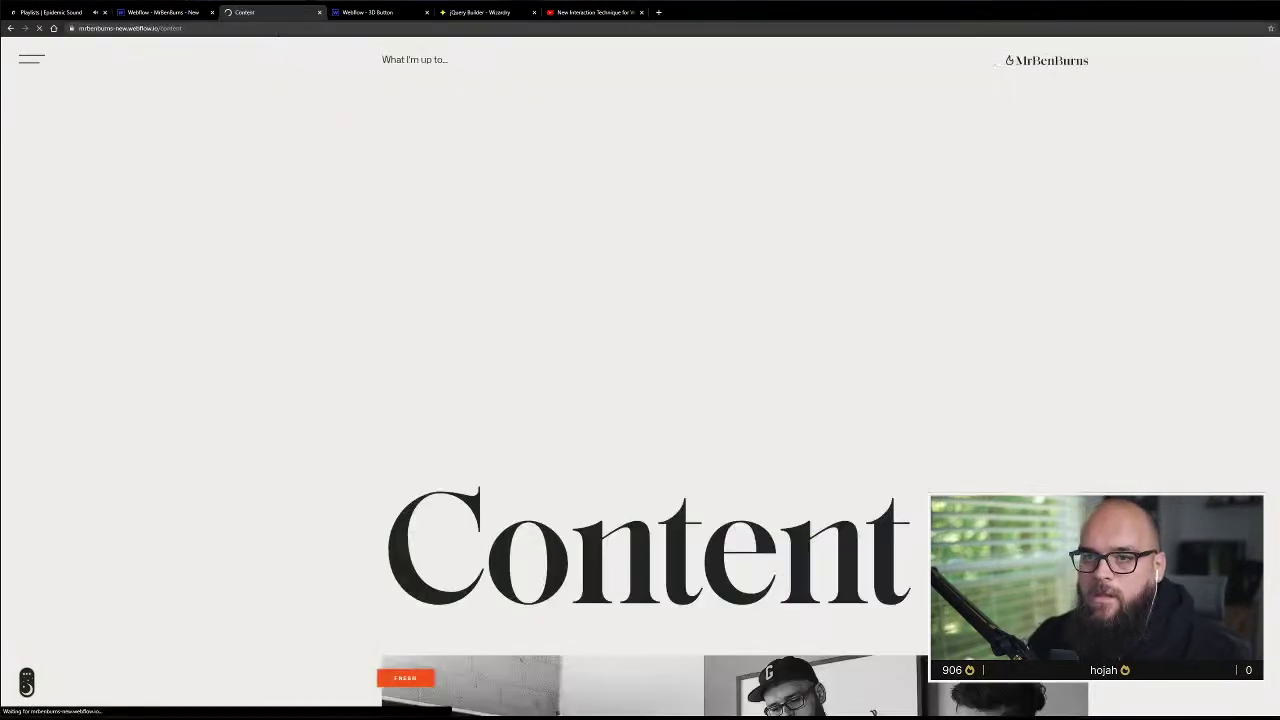
scroll(371, 474, "down", 10)
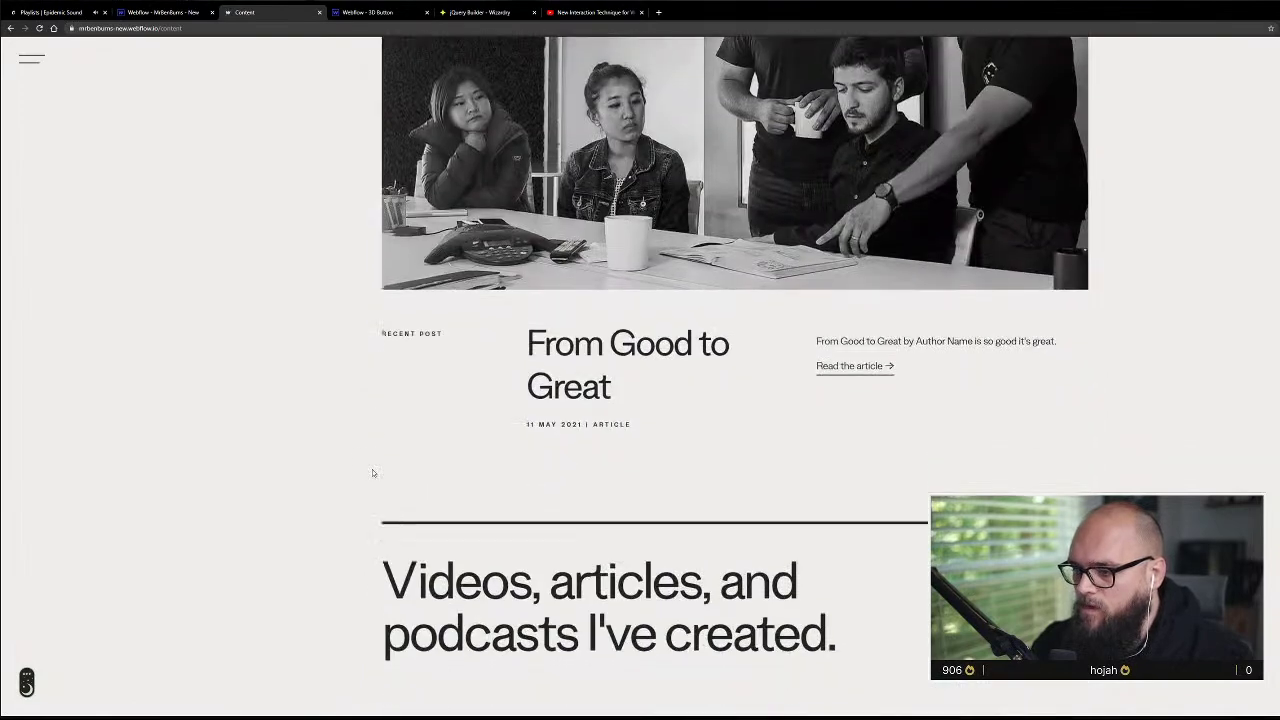
scroll(370, 476, "down", 3)
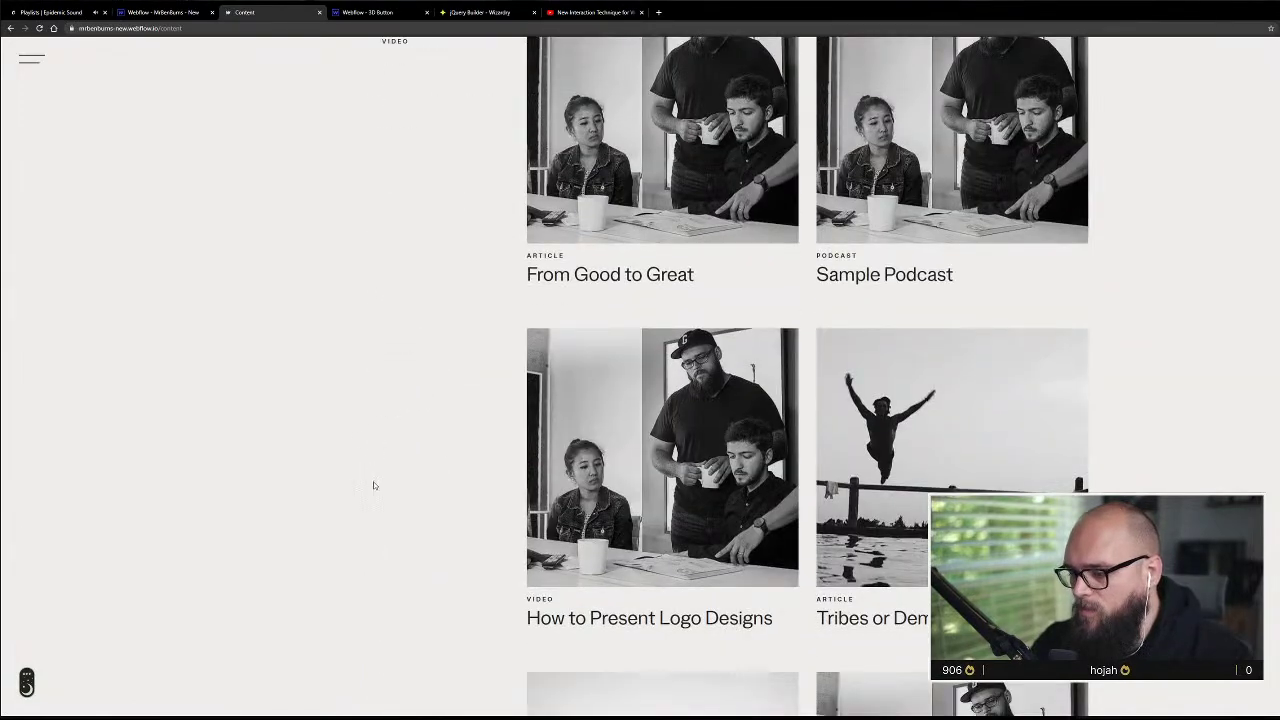
scroll(373, 481, "down", 3)
scroll(375, 496, "up", 15)
scroll(375, 496, "down", 5)
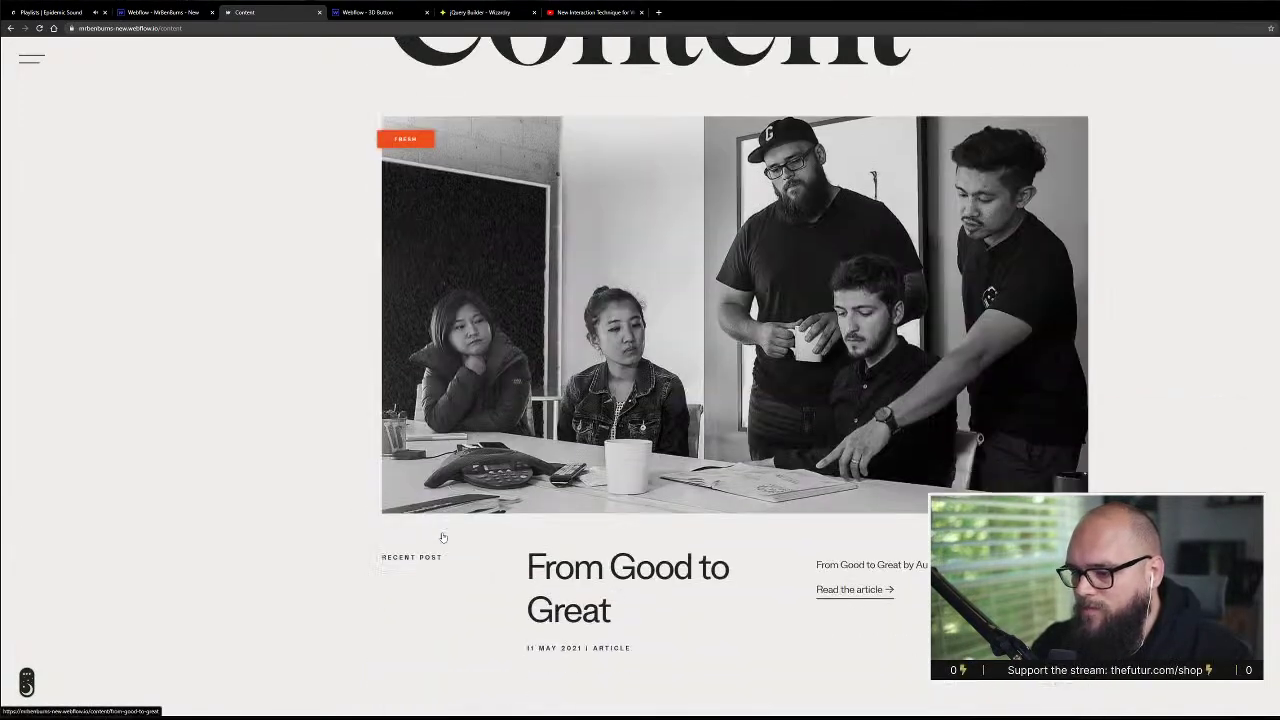
- Read through the 'From Good to Great' article, then return to the Content page
left_click(655, 398)
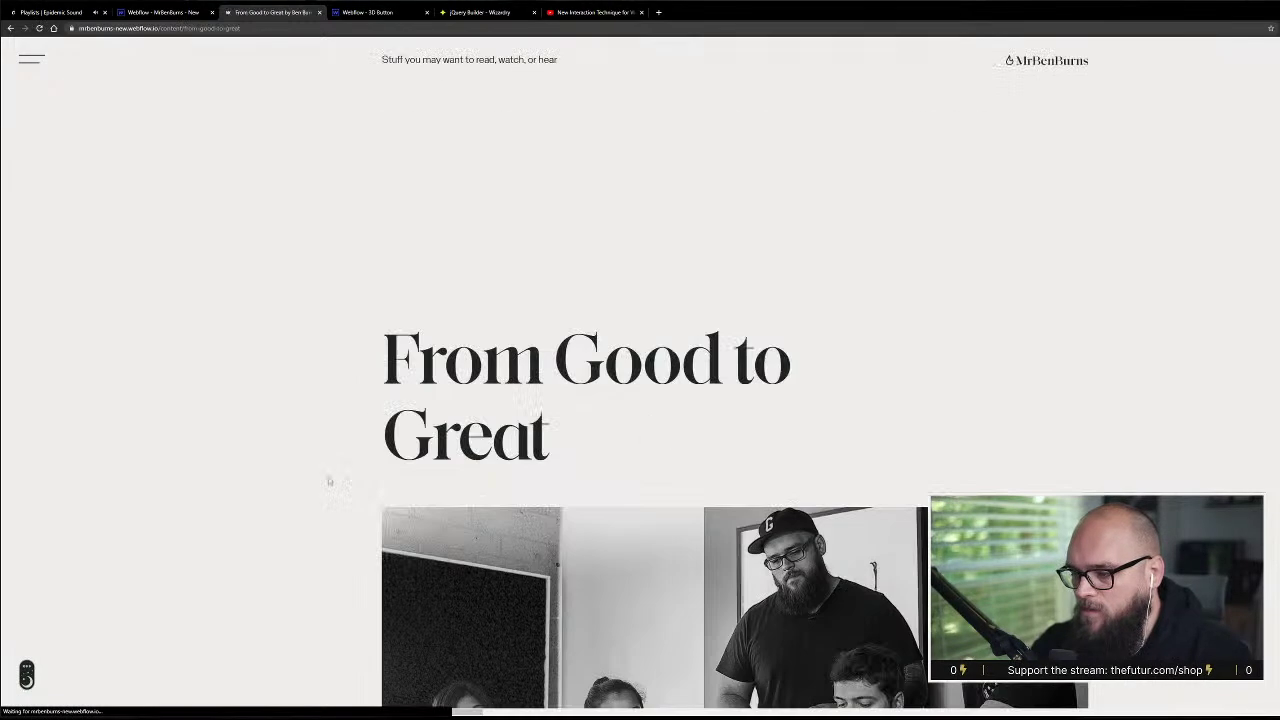
scroll(349, 643, "down", 10)
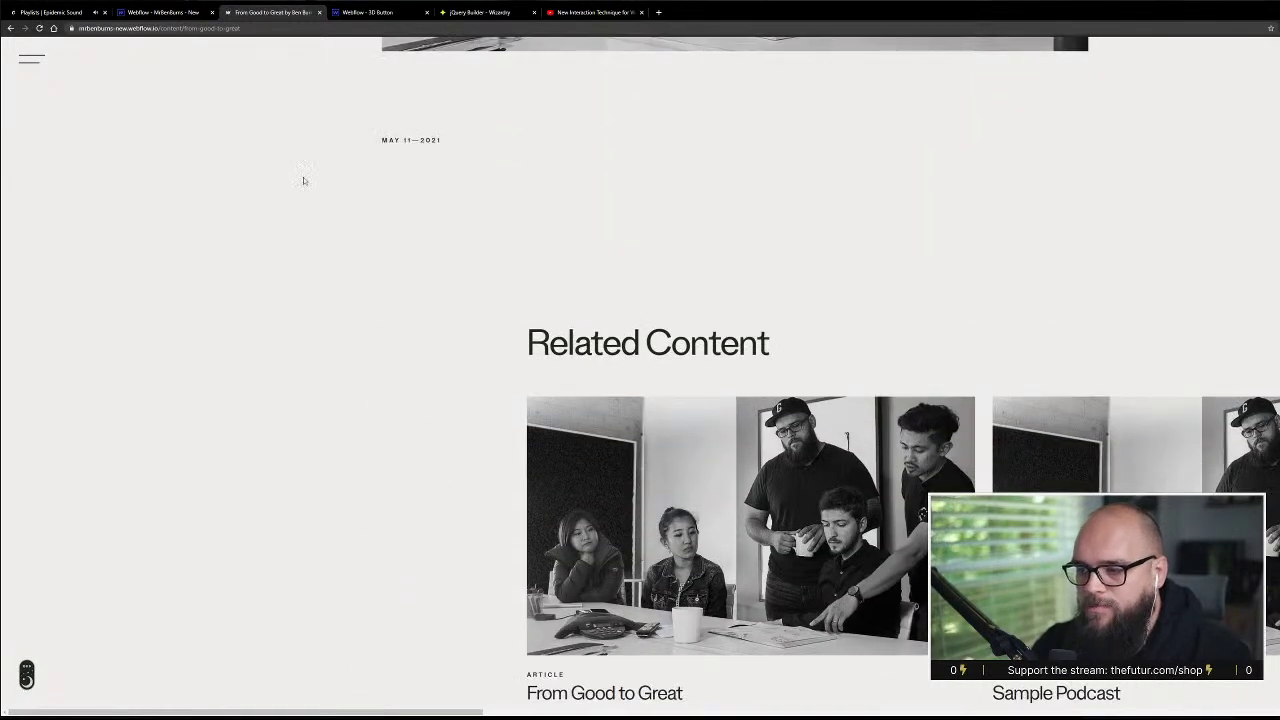
scroll(427, 510, "down", 3)
scroll(427, 510, "up", 10)
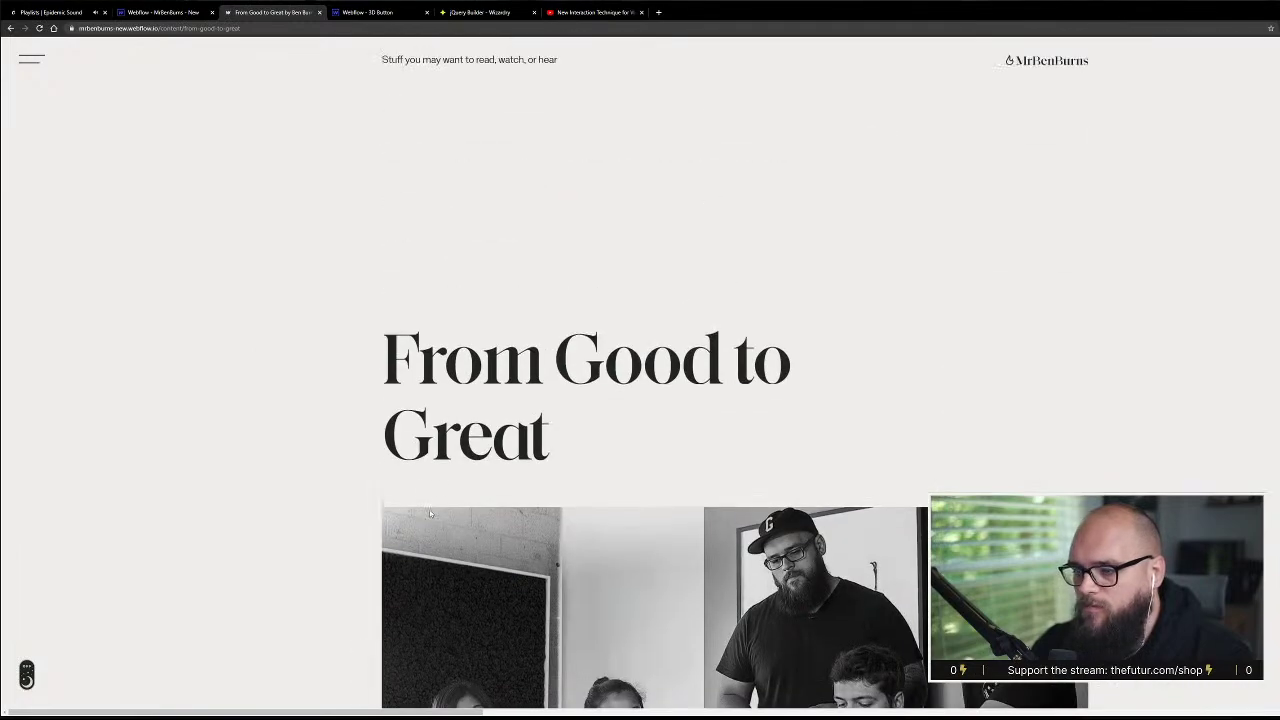
left_click(10, 29)
- Open the 'Sample Podcast' post, then go back to the Content grid
scroll(469, 548, "down", 8)
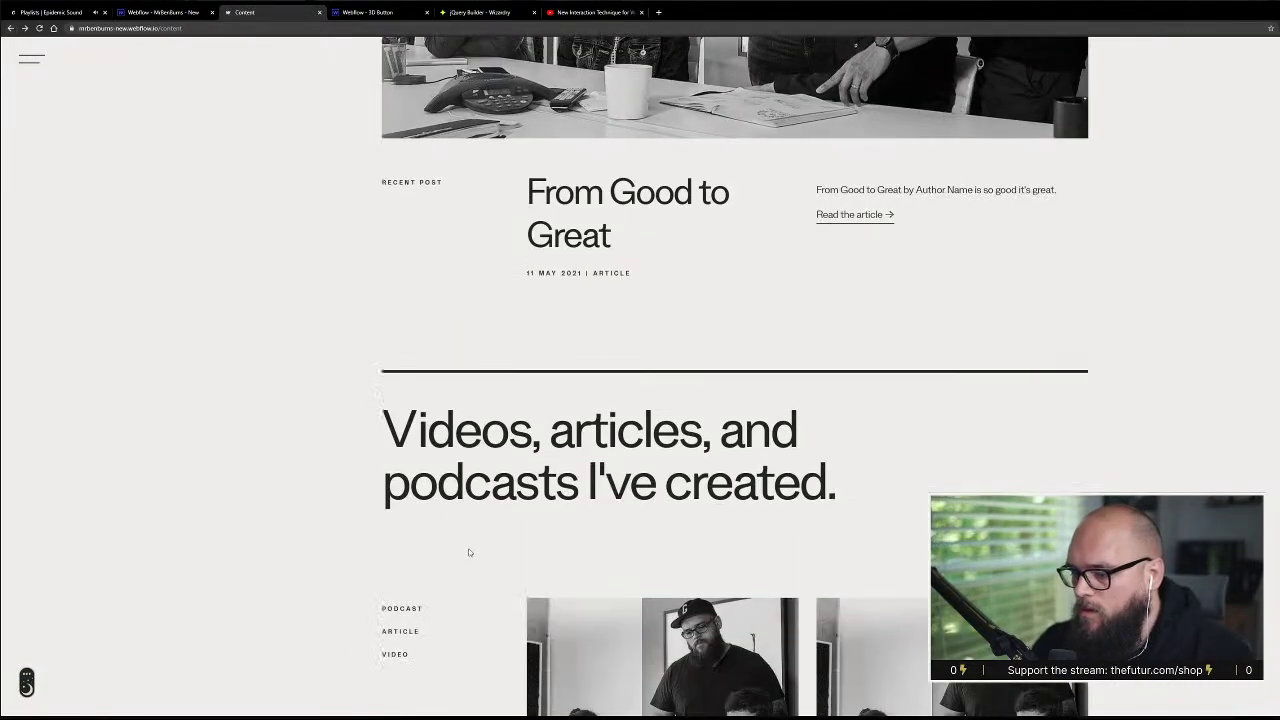
scroll(690, 400, "down", 3)
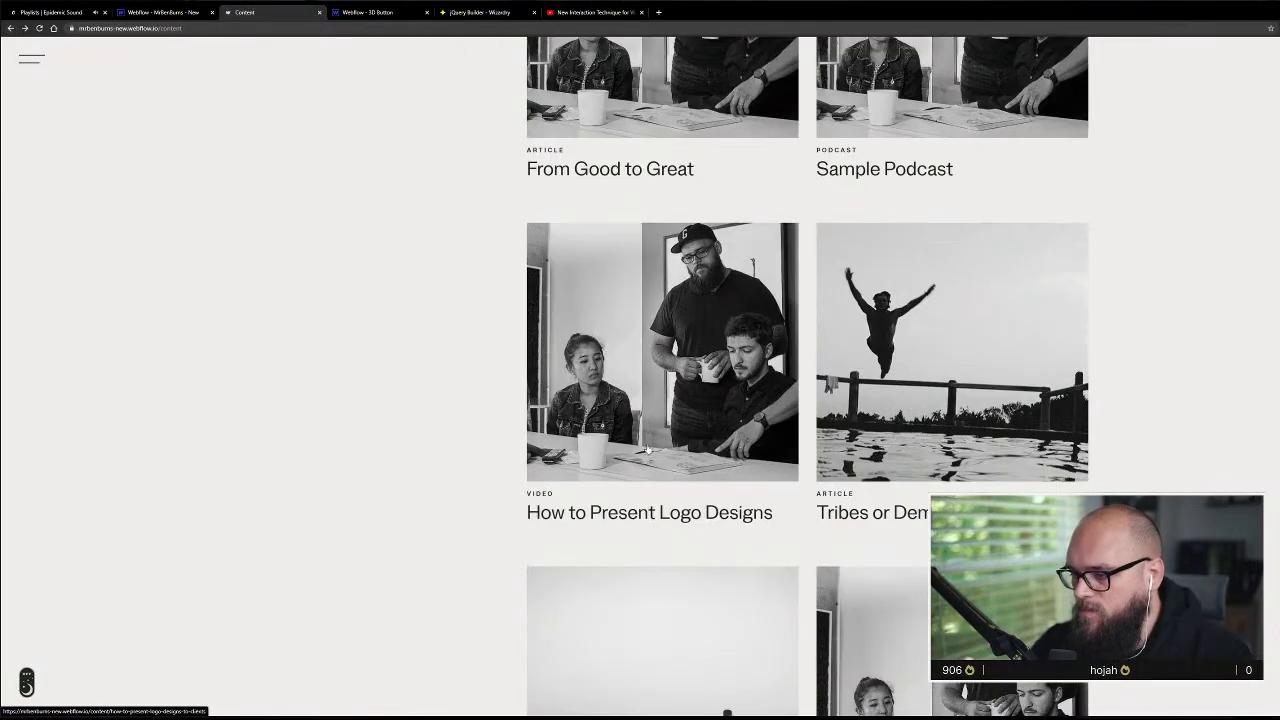
left_click(922, 112)
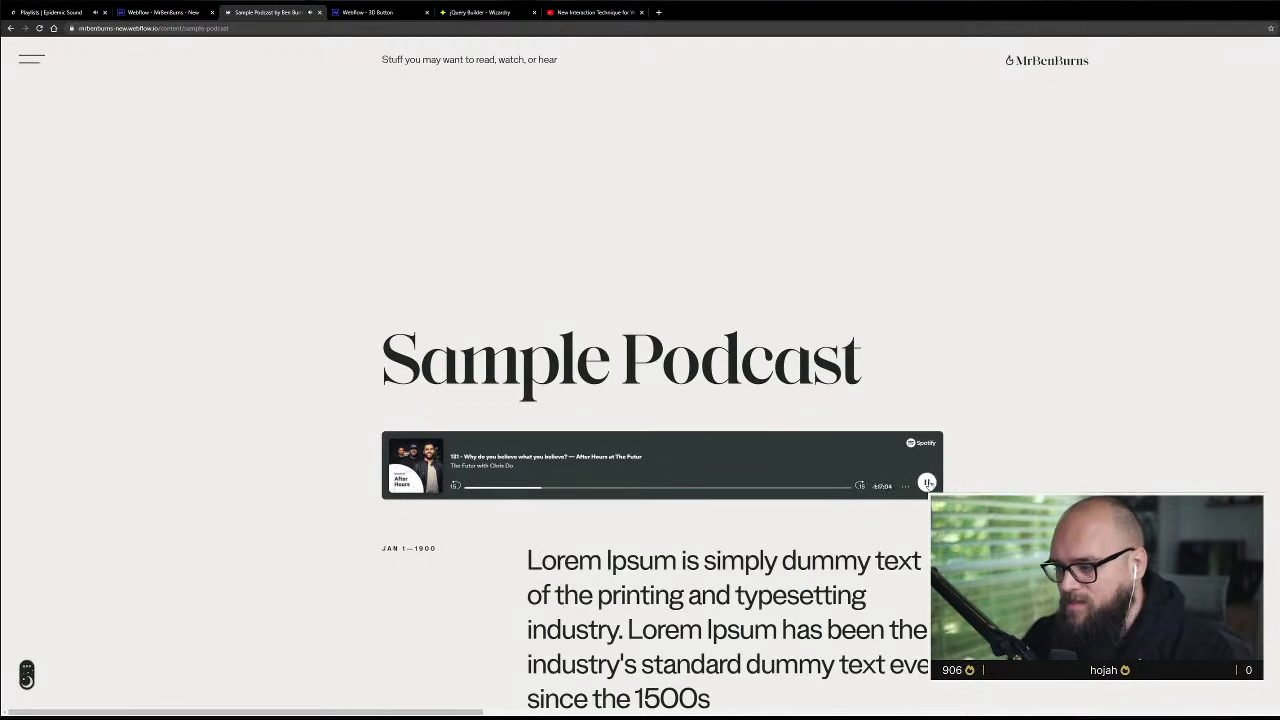
left_click(10, 28)
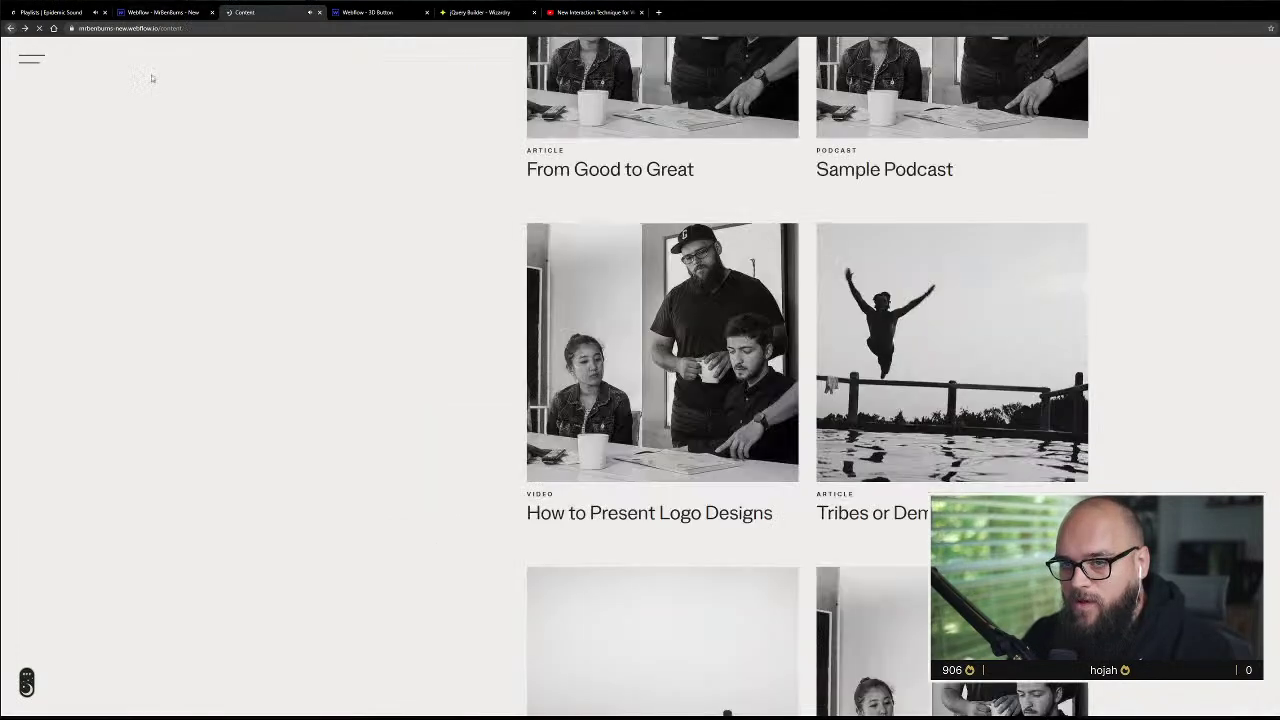
- Scroll through the 'How to Present Logo Designs' post to its embedded video
scroll(668, 408, "down", 3)
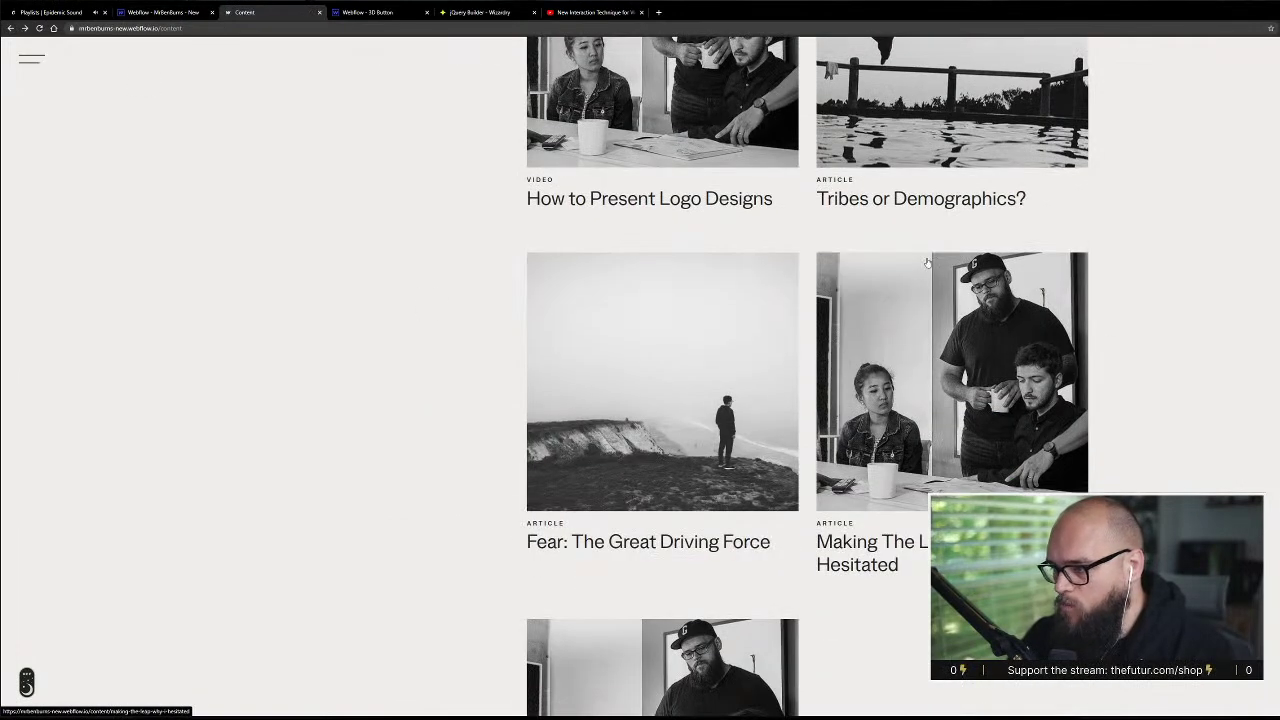
scroll(975, 320, "down", 3)
scroll(975, 321, "up", 4)
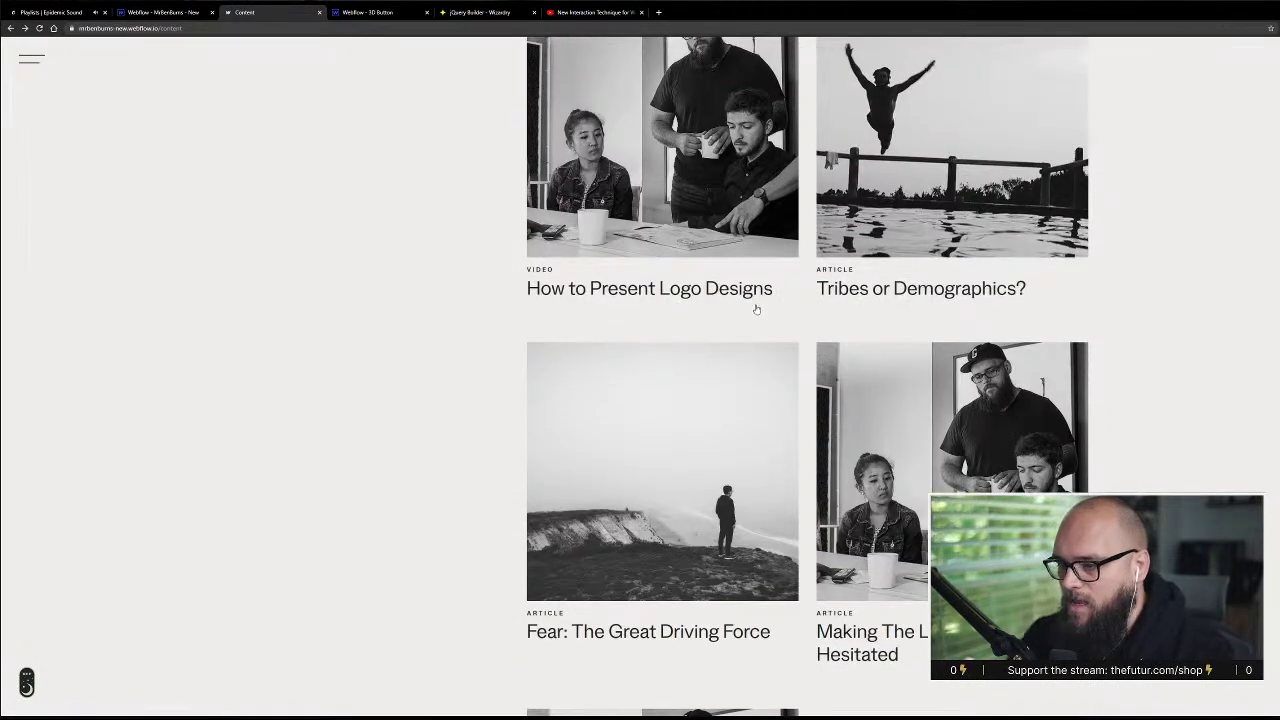
scroll(612, 462, "up", 2)
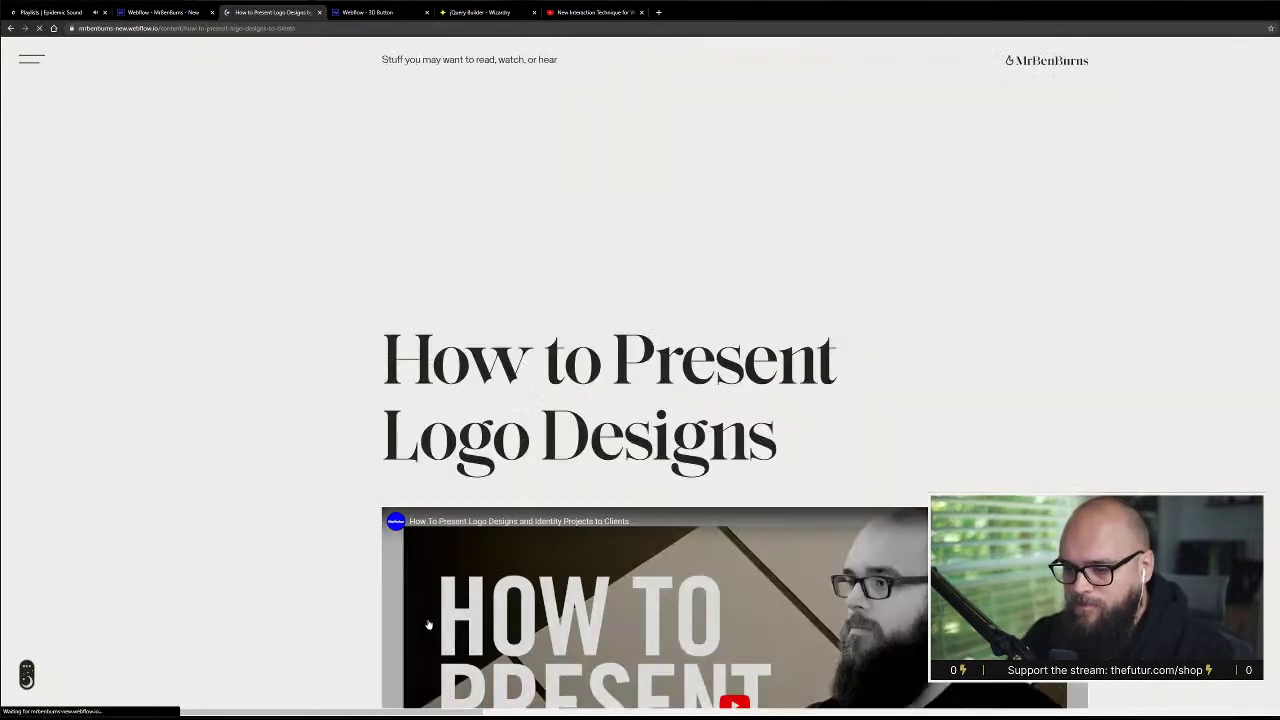
scroll(424, 616, "down", 3)
scroll(424, 617, "down", 4)
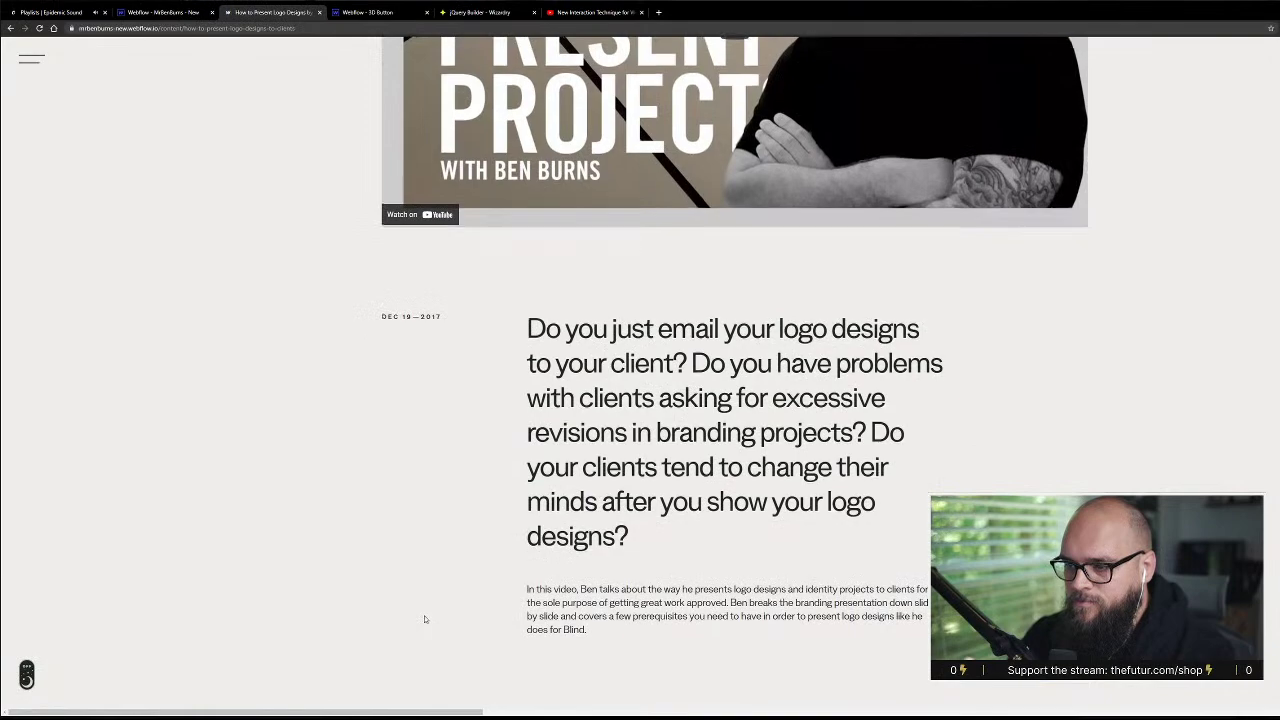
scroll(826, 298, "up", 3)
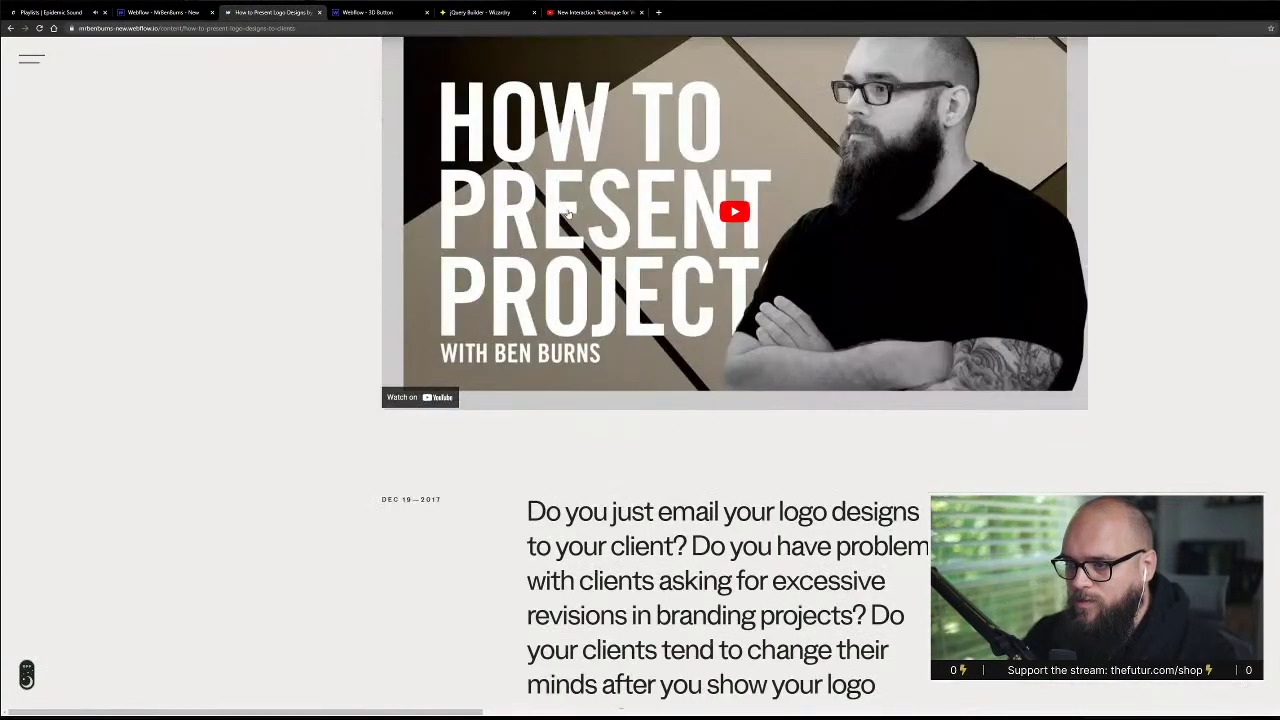
- Play the logo design video briefly, pause it, and return to the Content listing
left_click(567, 213)
scroll(567, 213, "up", 3)
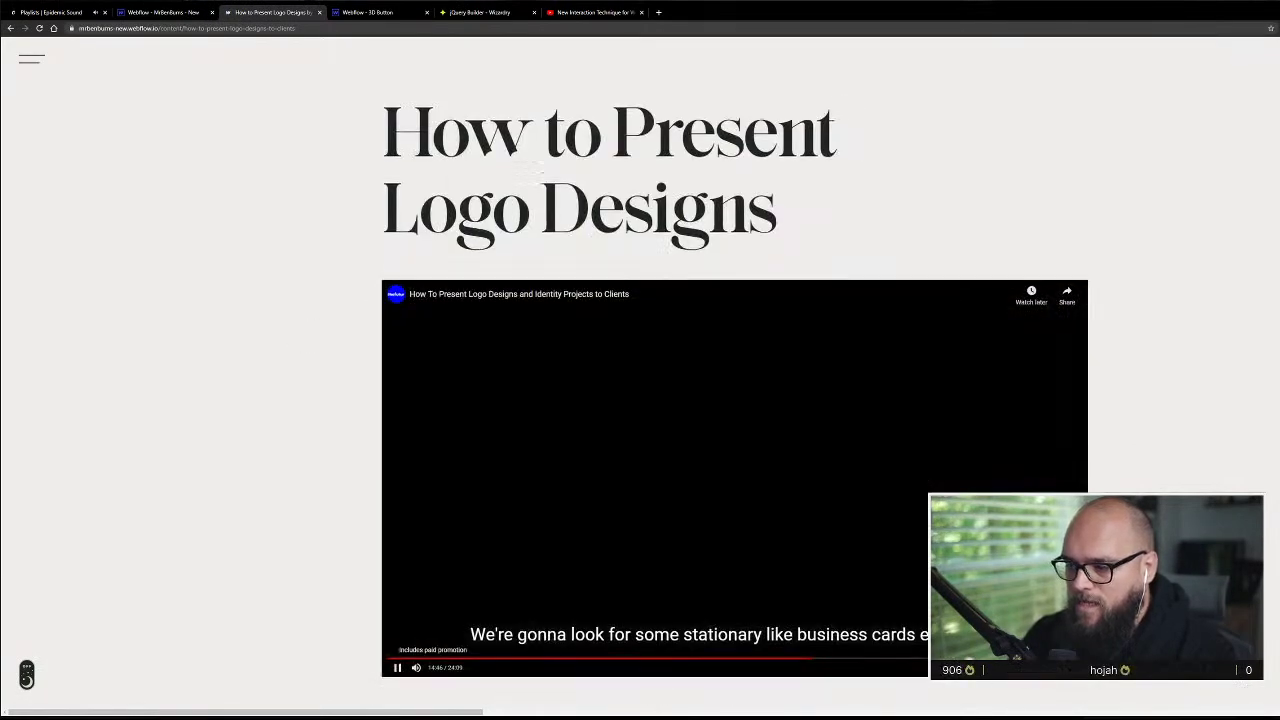
scroll(541, 168, "down", 3)
scroll(793, 464, "up", 1)
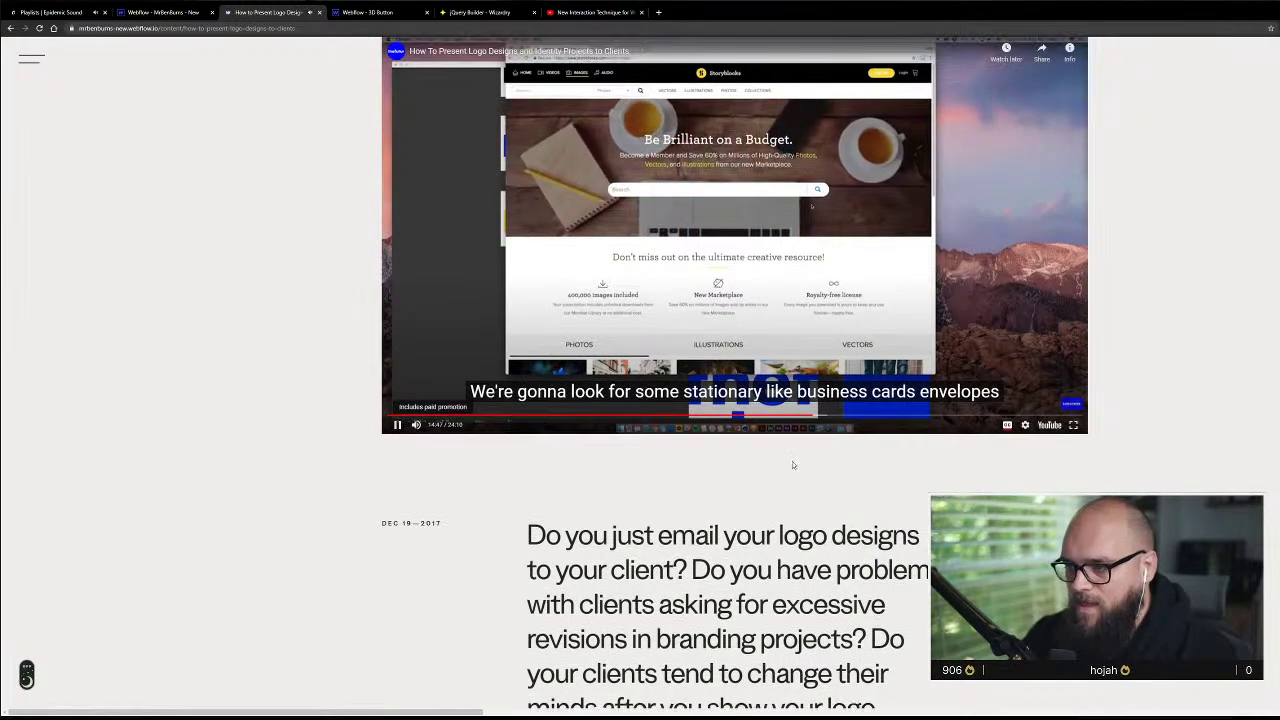
key("space")
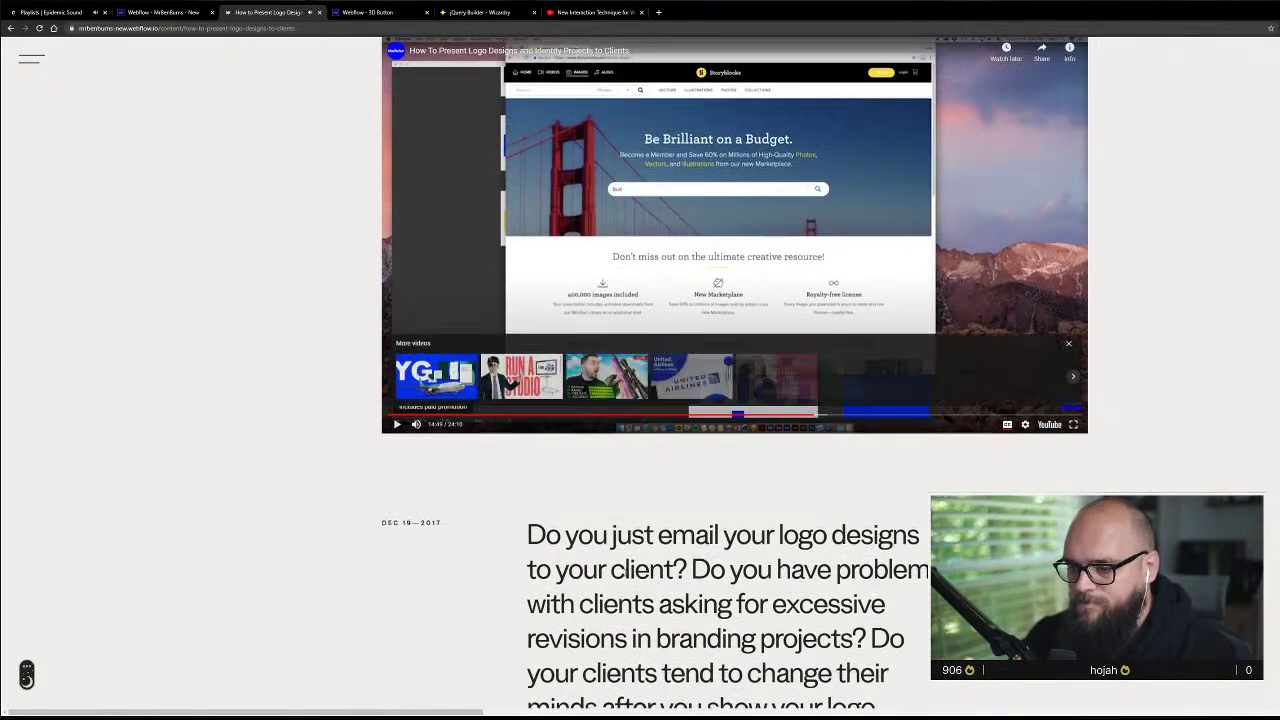
scroll(625, 572, "down", 4)
scroll(625, 572, "up", 5)
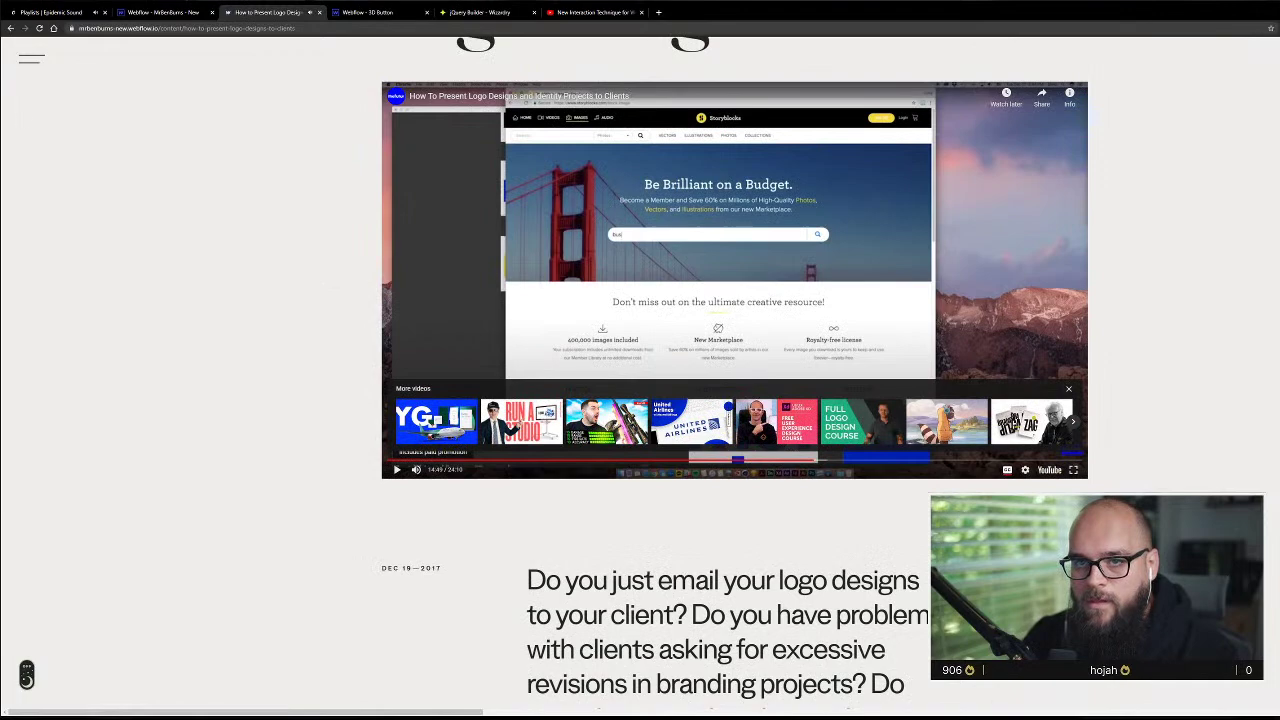
left_click(11, 29)
scroll(240, 229, "down", 2)
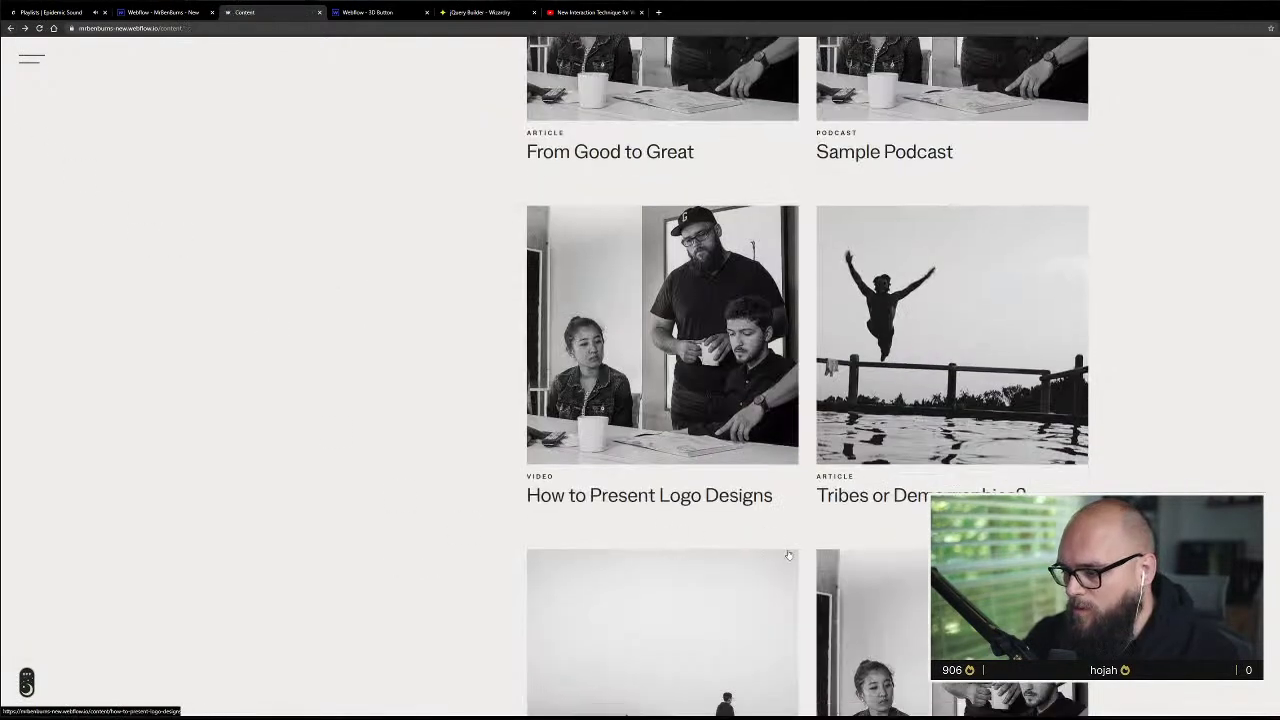
- Open the 'Tribes or Demographics?' article and scroll down to its footer and back up
left_click(988, 236)
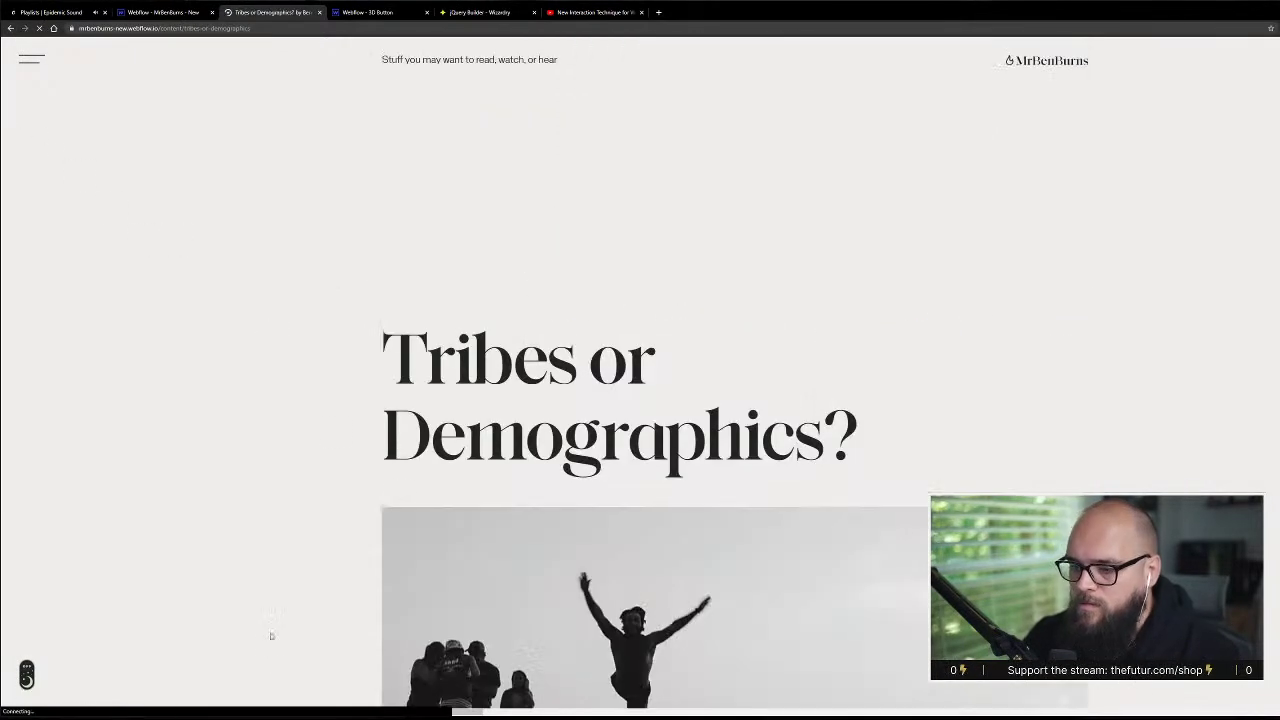
scroll(278, 593, "down", 5)
scroll(280, 593, "down", 12)
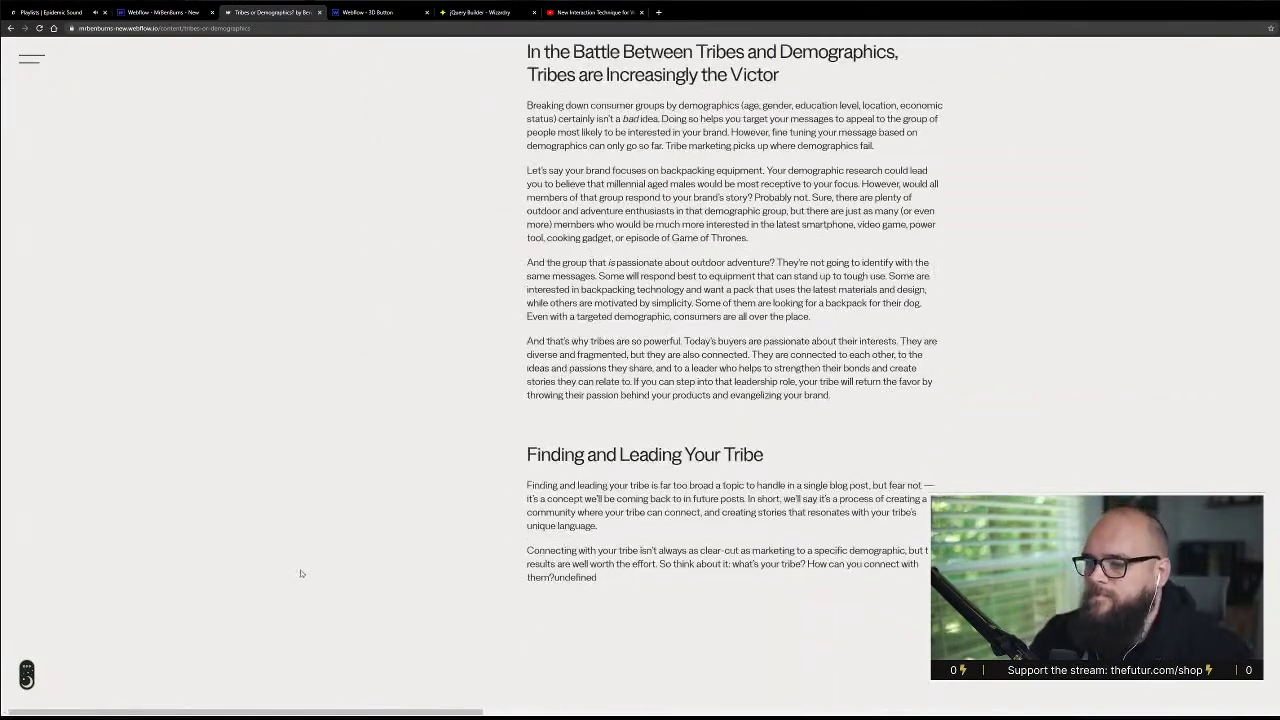
scroll(298, 576, "down", 5)
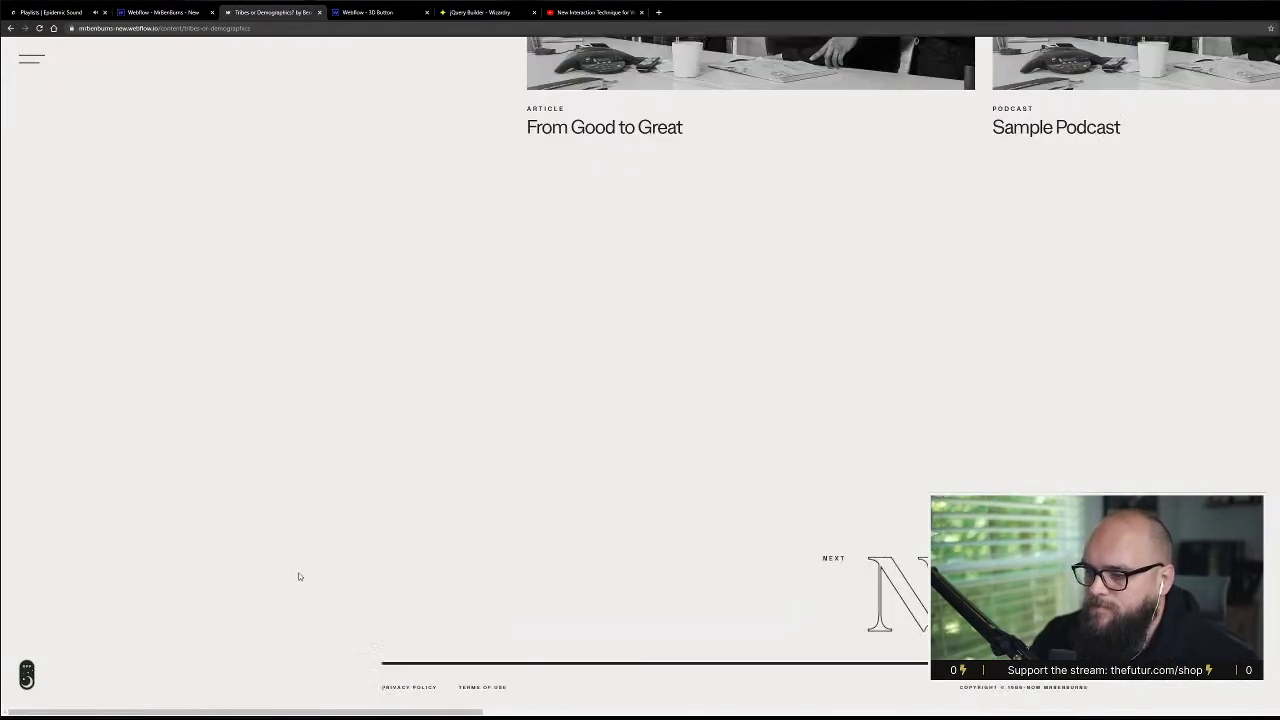
scroll(298, 576, "up", 20)
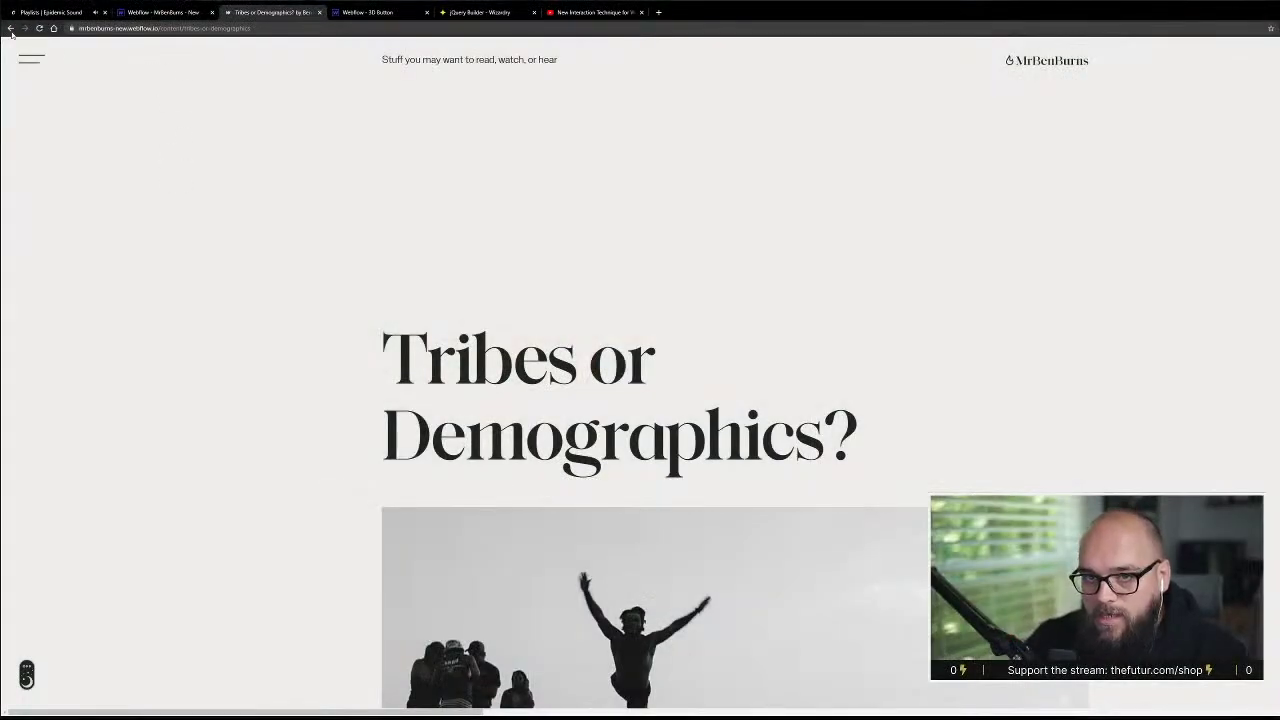
- Go back to the Content listing and scroll through the 'Fear: The Great Driving Force' article
left_click(10, 28)
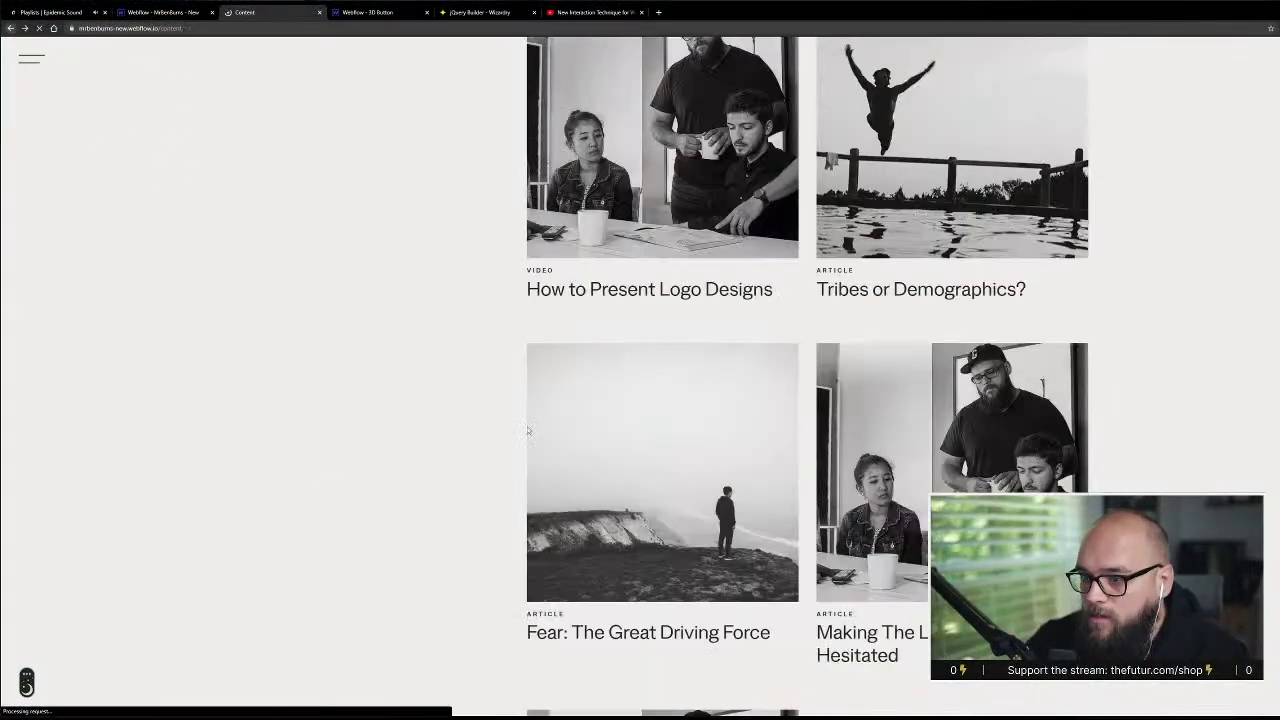
scroll(509, 443, "down", 3)
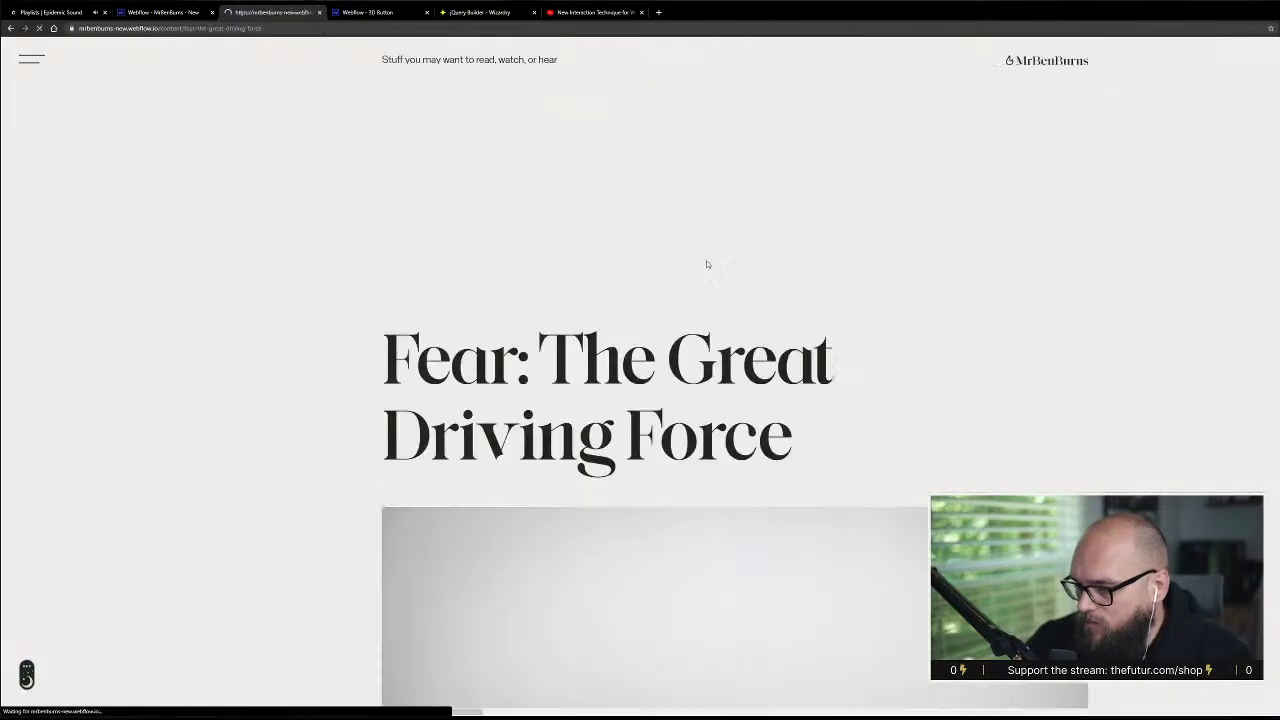
scroll(706, 262, "down", 15)
scroll(699, 320, "down", 5)
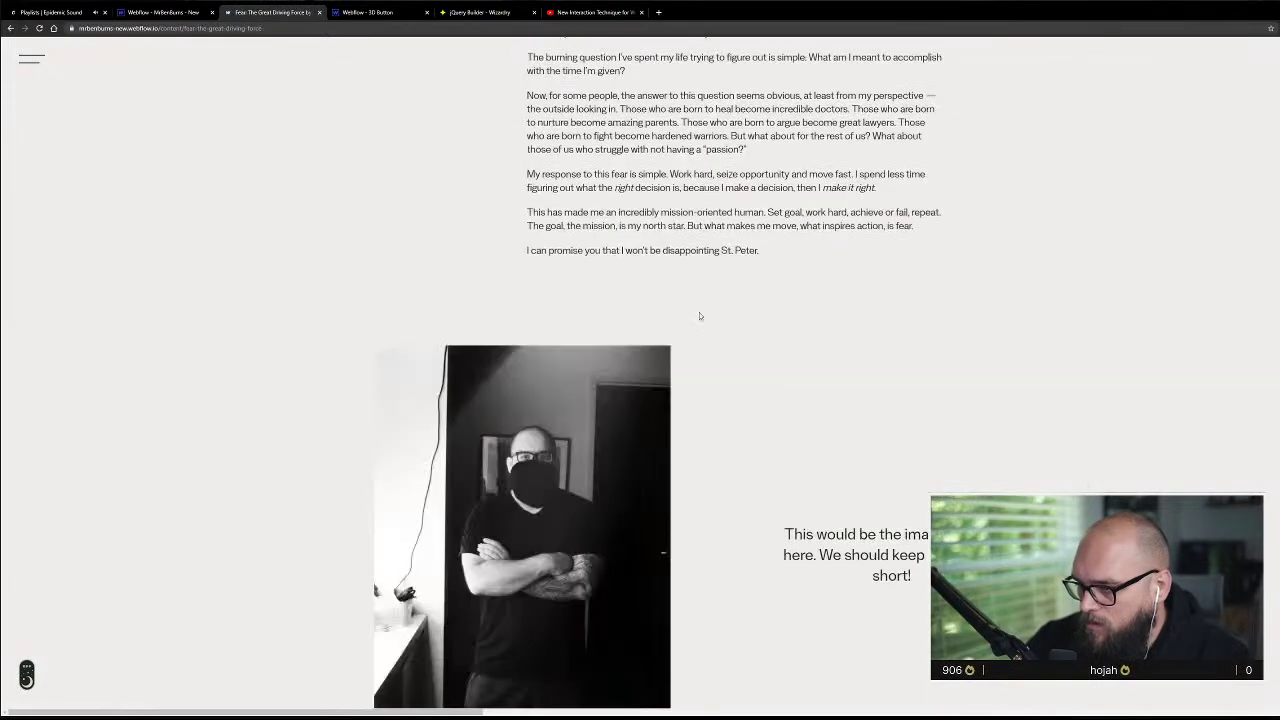
scroll(673, 346, "down", 2)
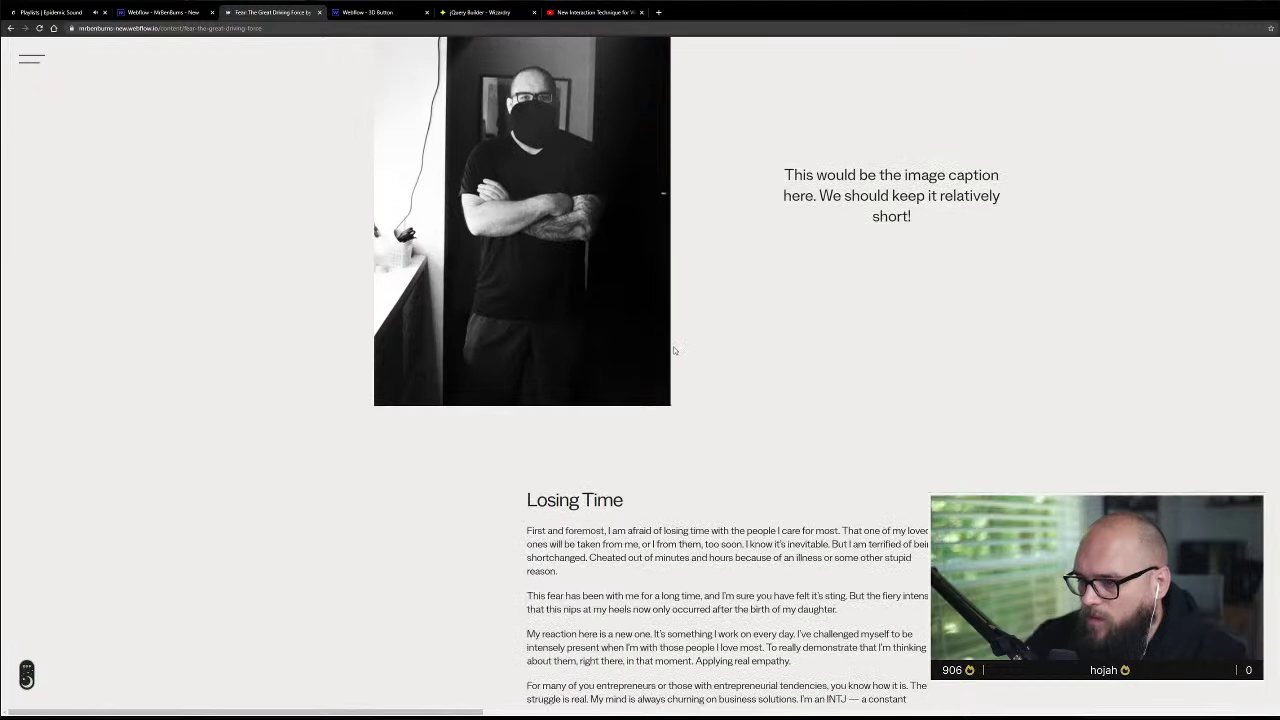
scroll(659, 240, "up", 2)
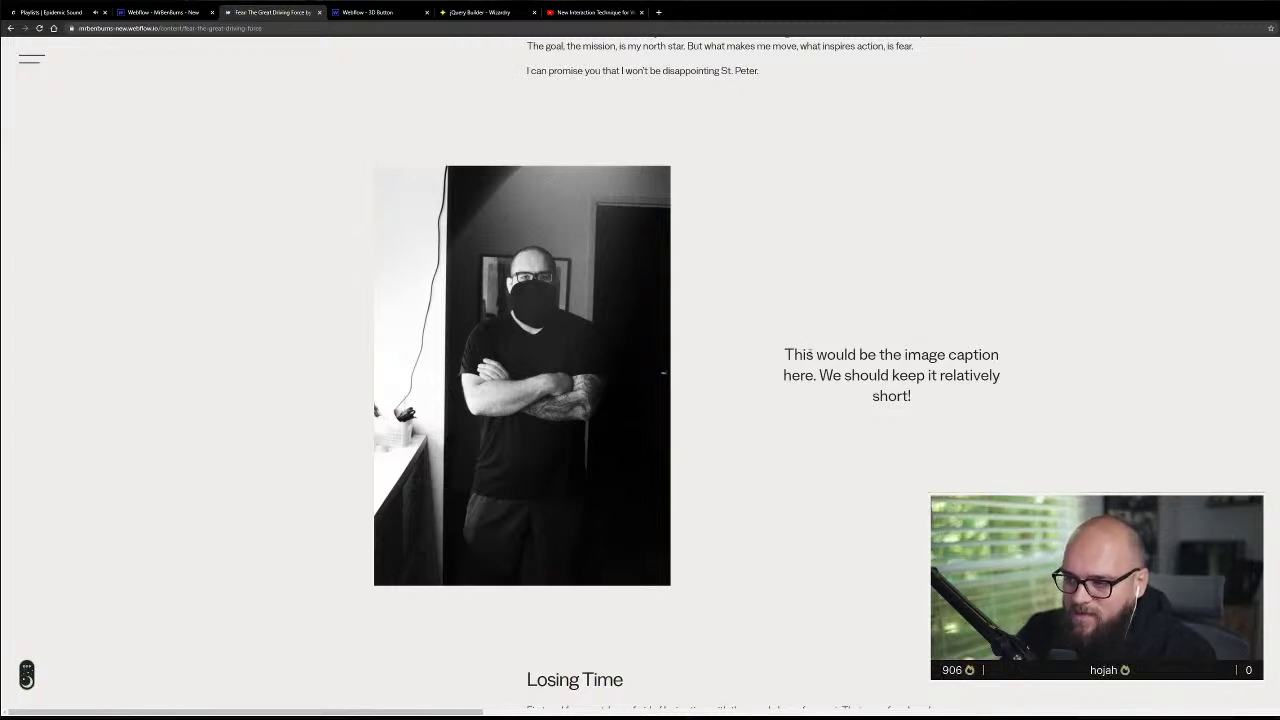
- Highlight the first line of the header image caption, then re-read the article body
left_click_drag(794, 354, 1044, 373)
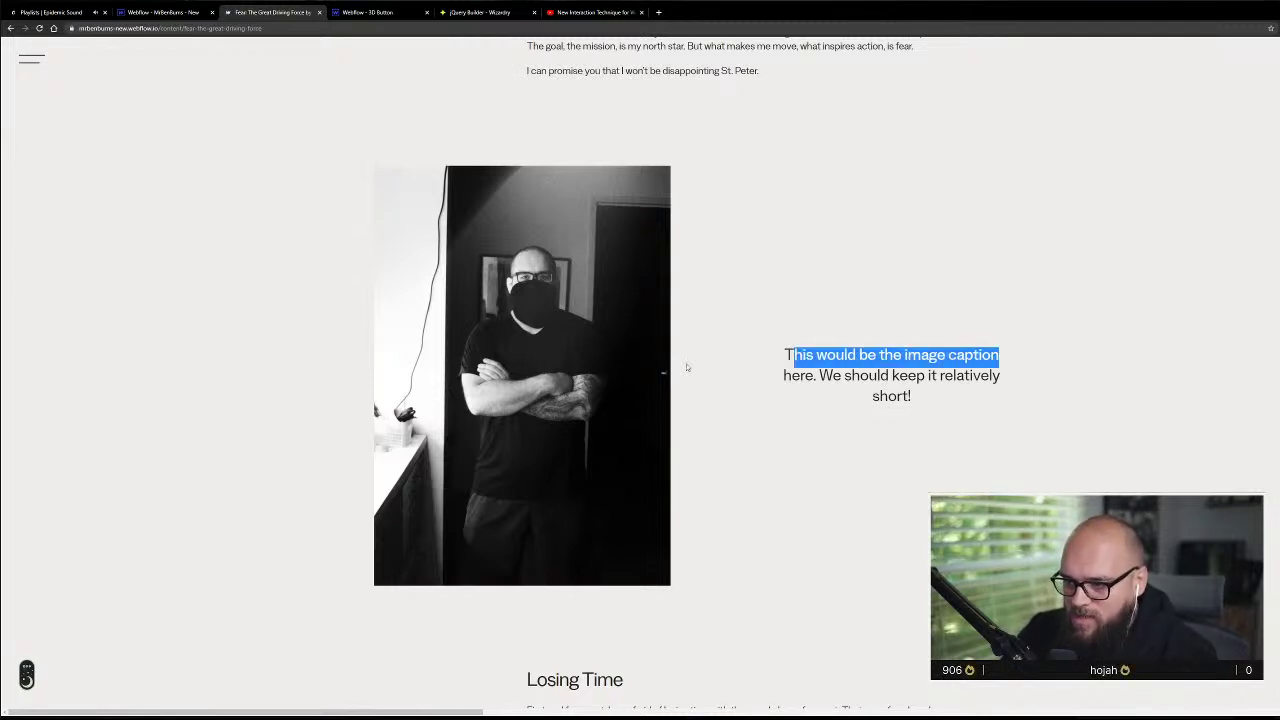
left_click(813, 372)
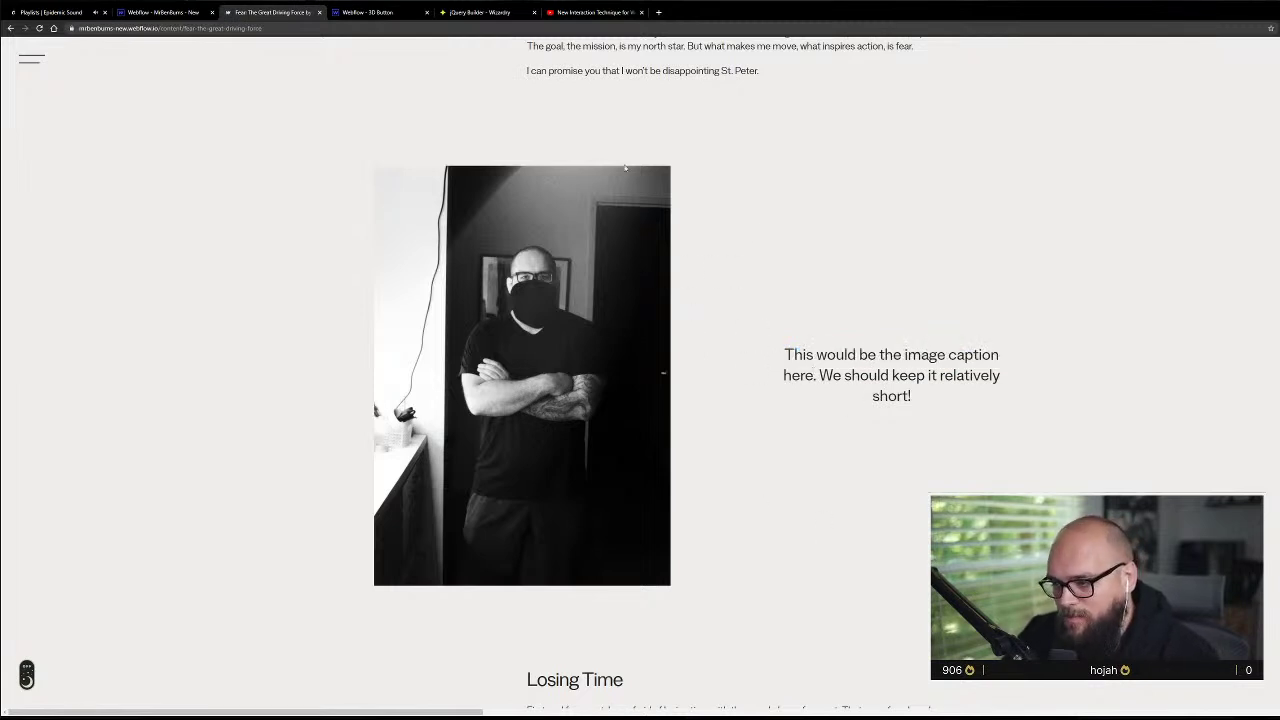
scroll(980, 429, "down", 15)
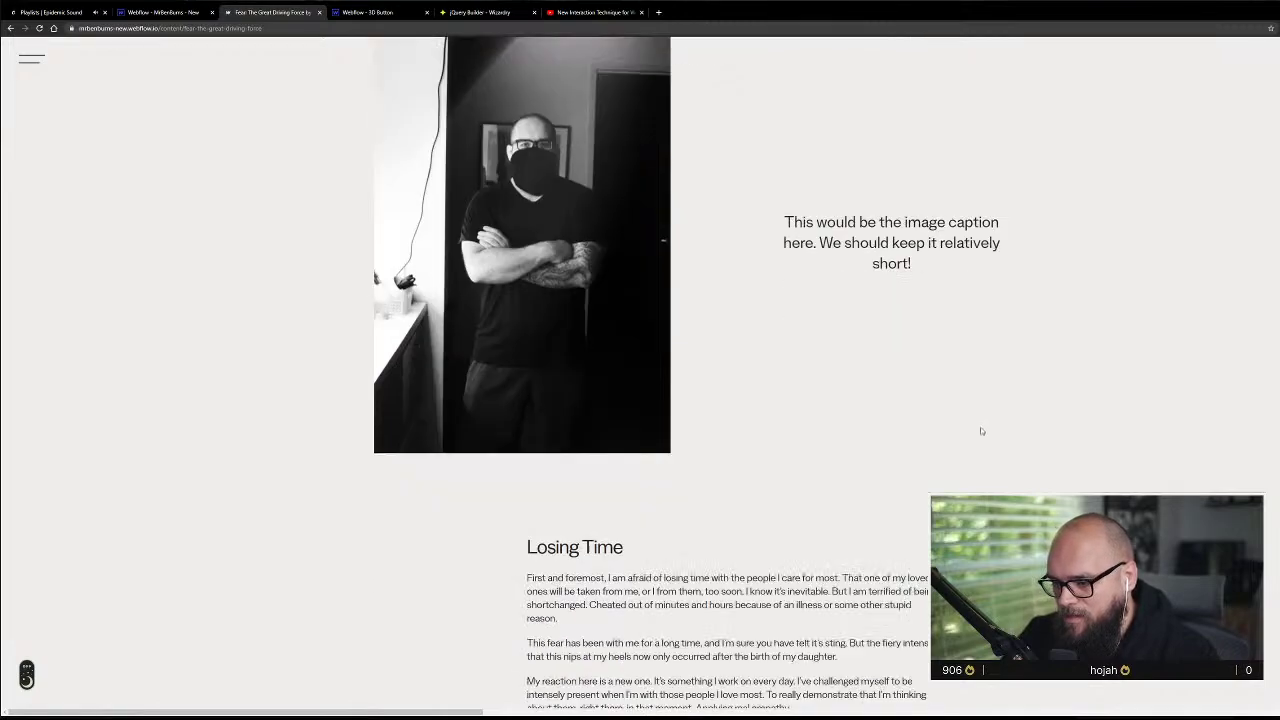
scroll(980, 430, "up", 15)
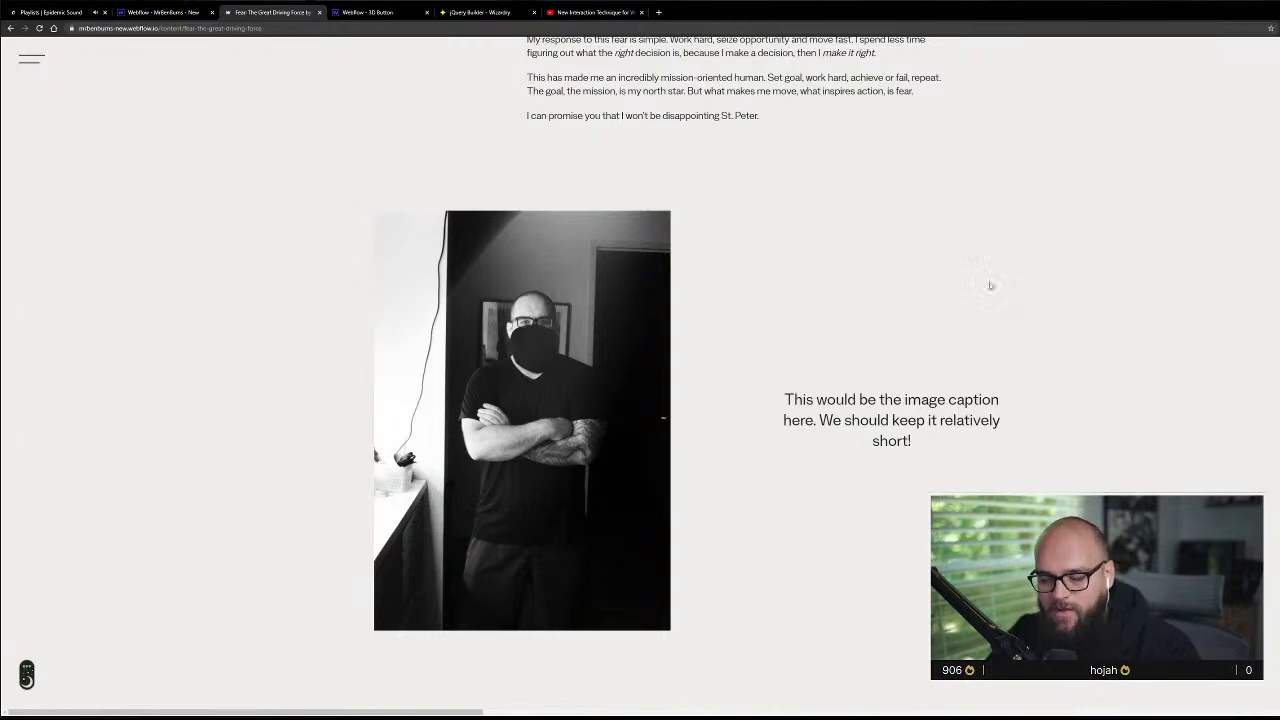
scroll(785, 316, "up", 10)
scroll(790, 320, "up", 10)
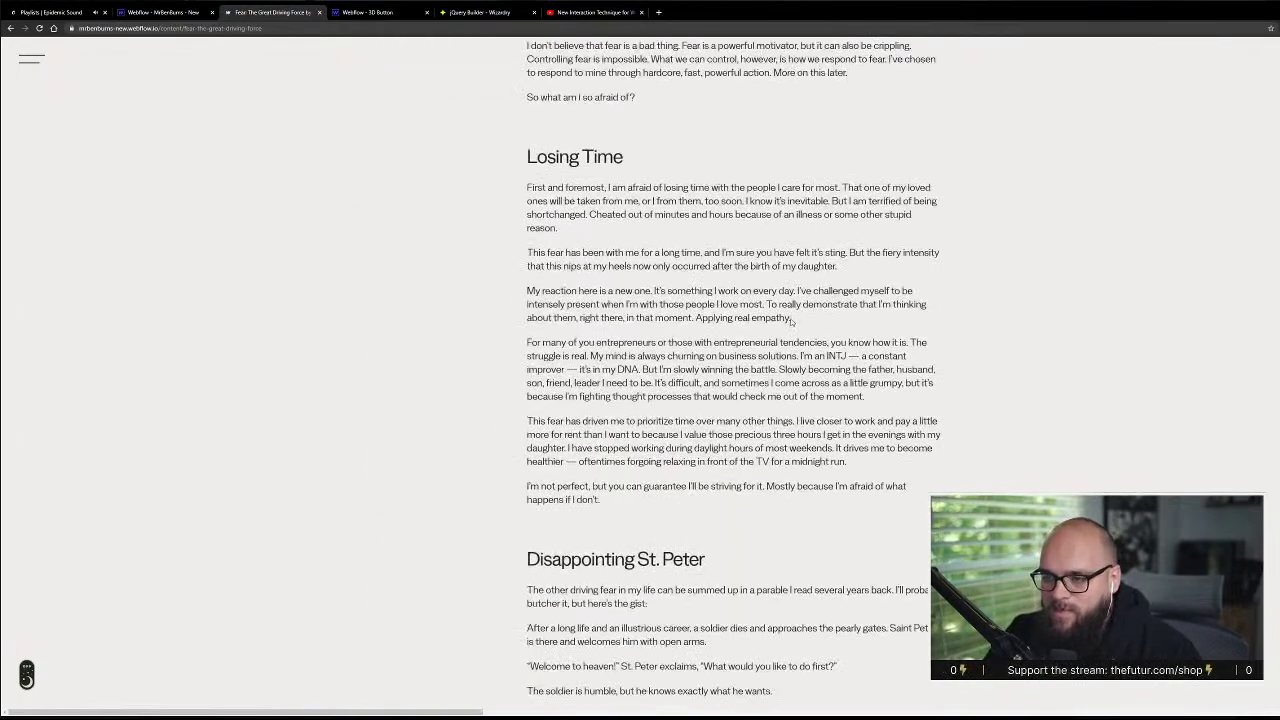
scroll(831, 397, "up", 1)
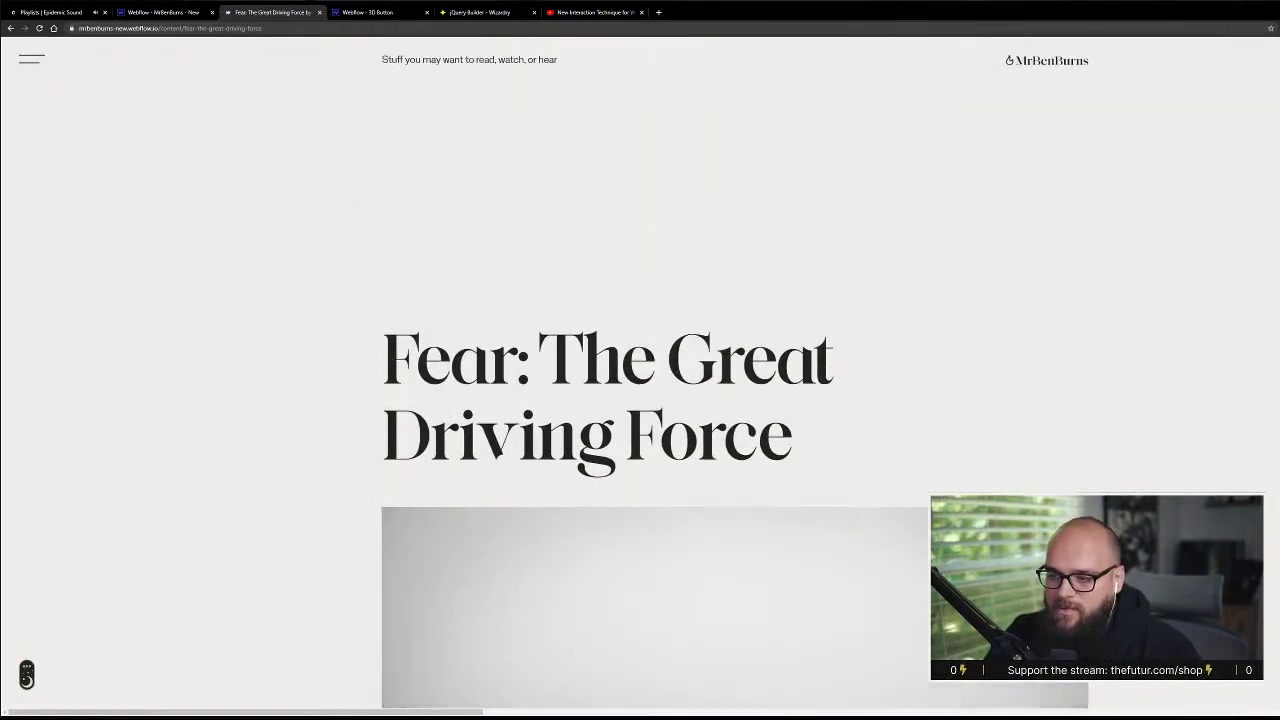
scroll(762, 291, "down", 1)
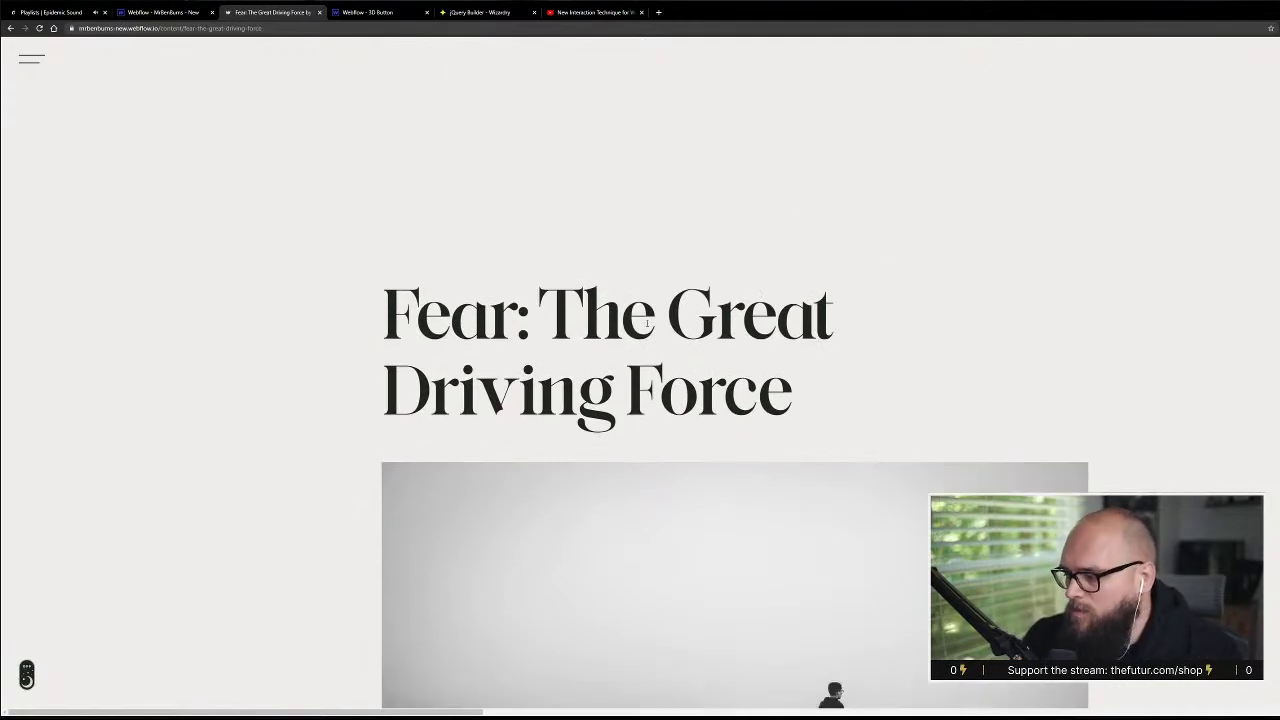
scroll(647, 323, "down", 10)
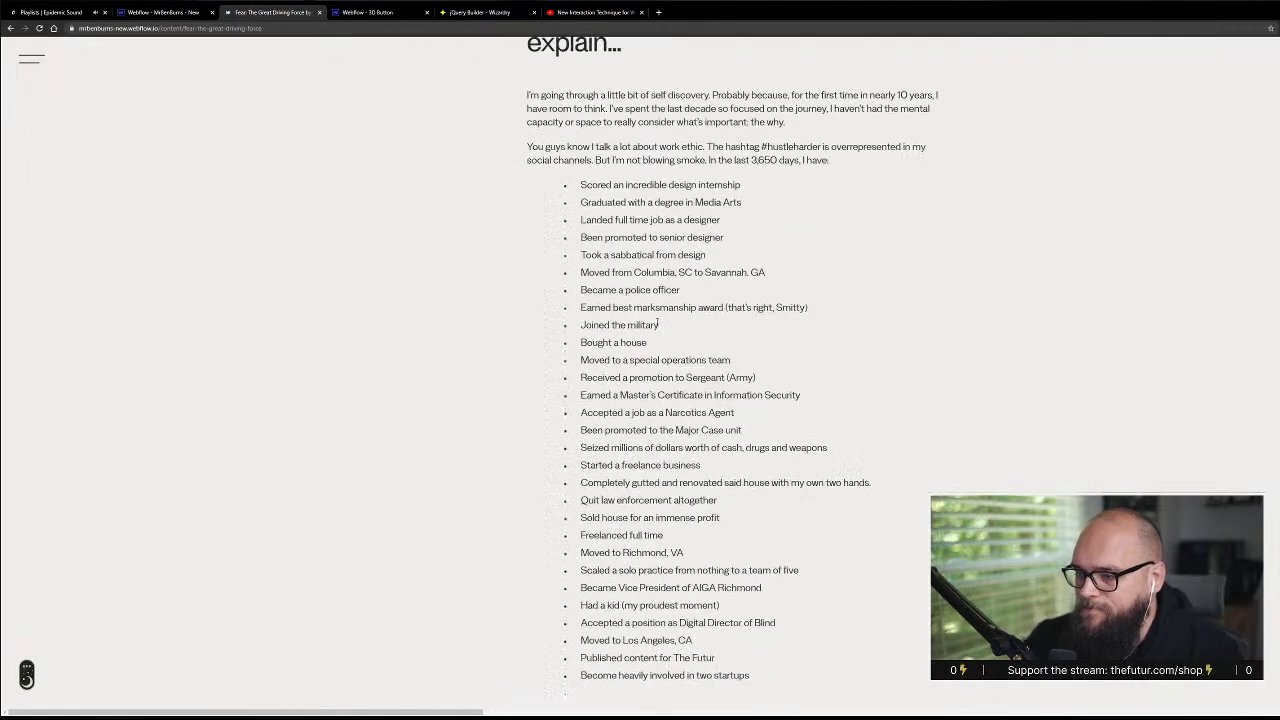
scroll(657, 321, "up", 10)
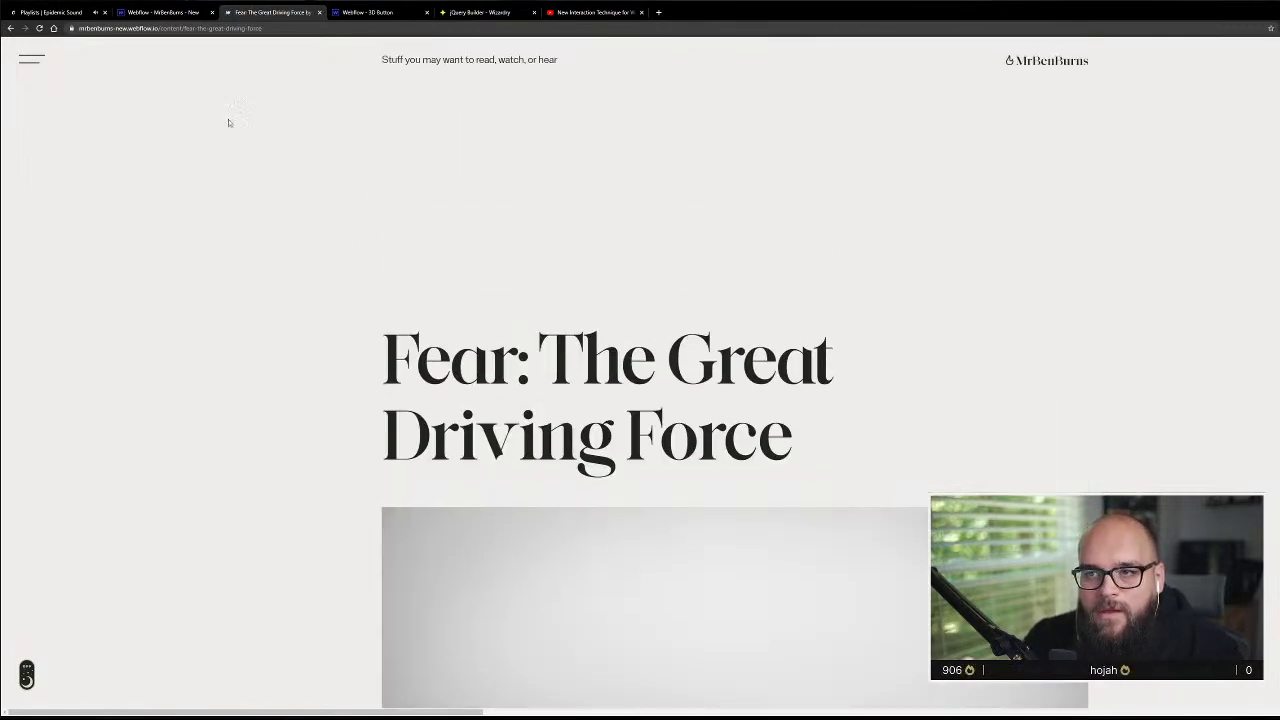